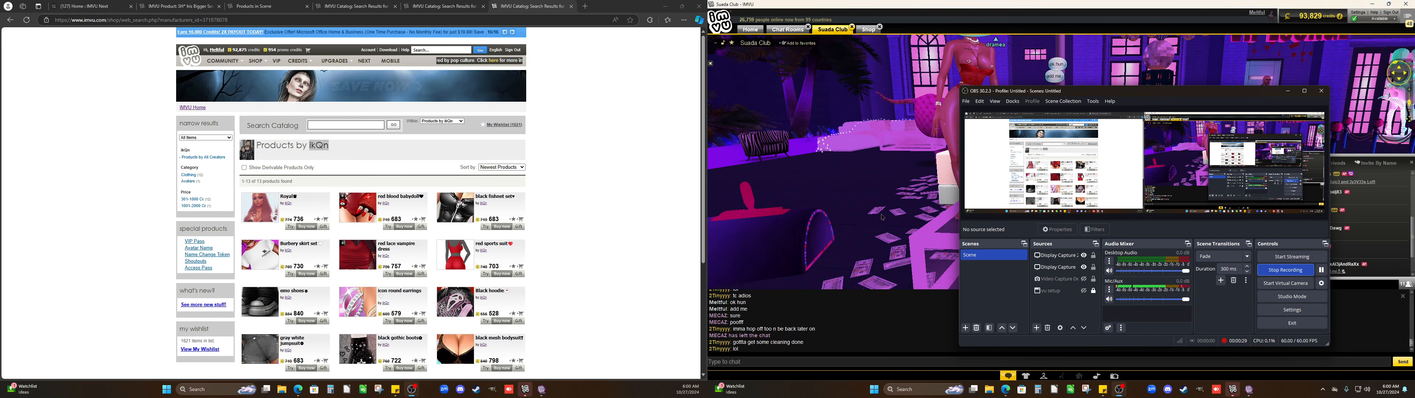
Bring the IMVU room window back into view and move the OBS window onto the other monitor, clear of the room
click(1370, 3)
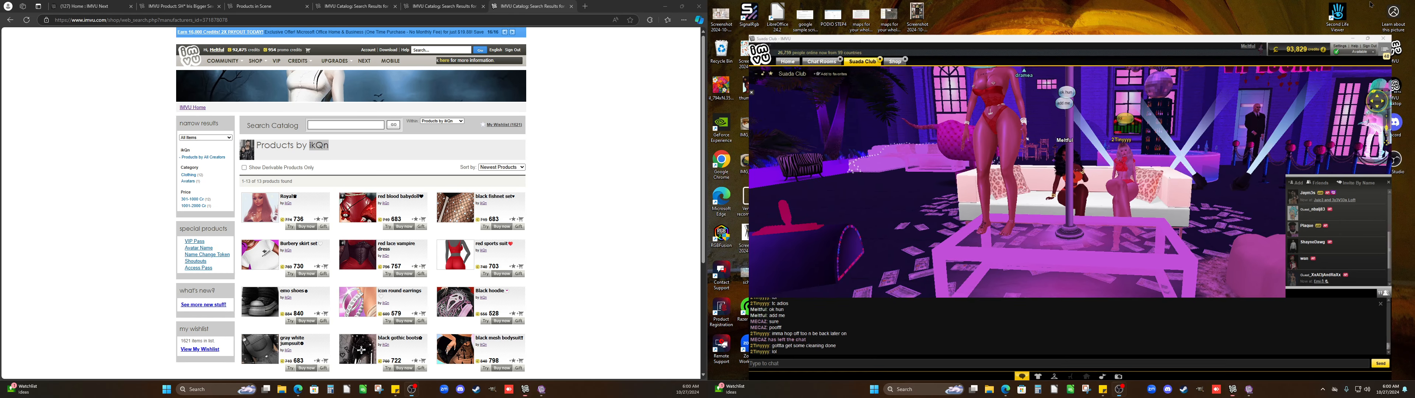
drag(1254, 93, 1151, 54)
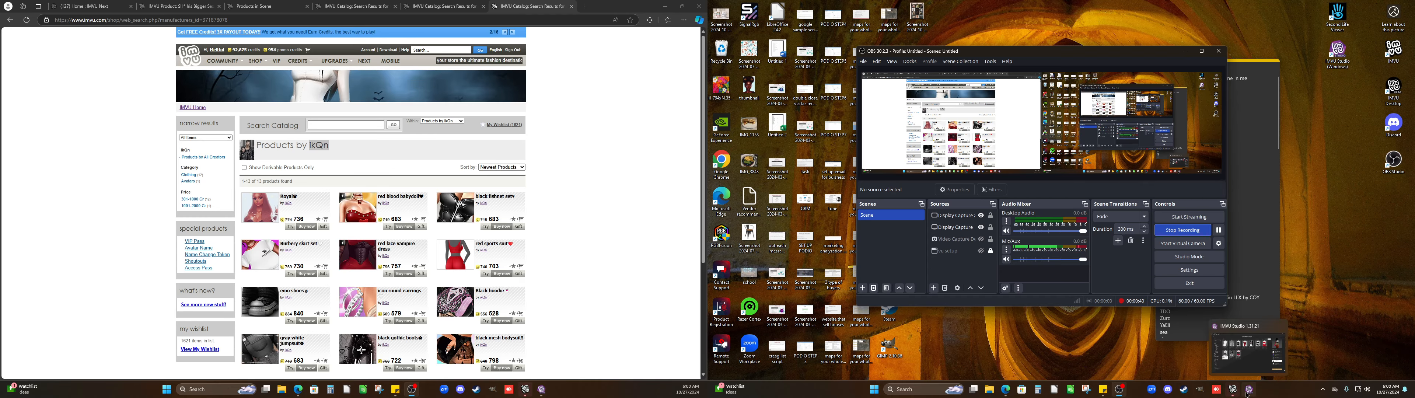
mouse_move(1235, 394)
click(1232, 352)
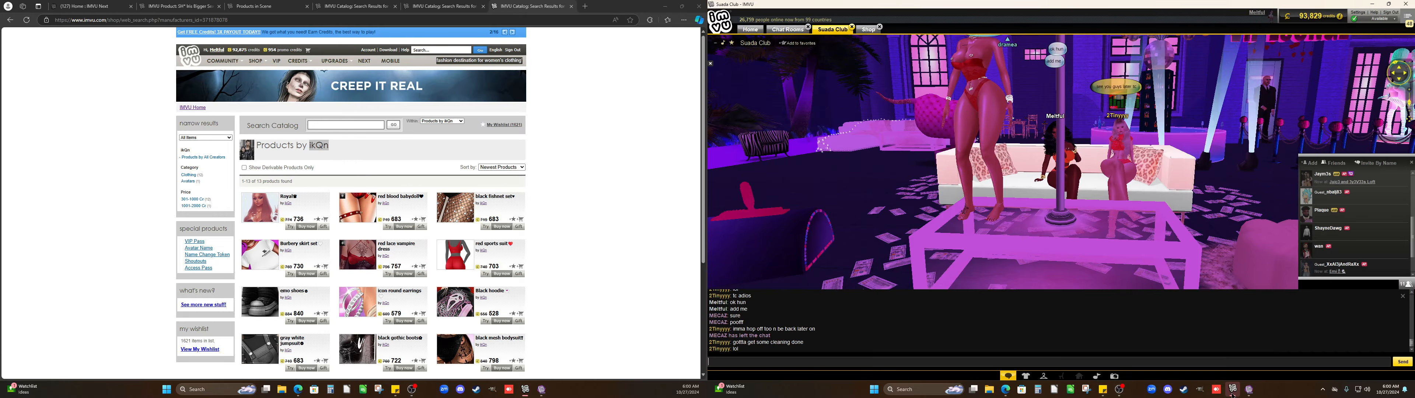
key(alt+Tab)
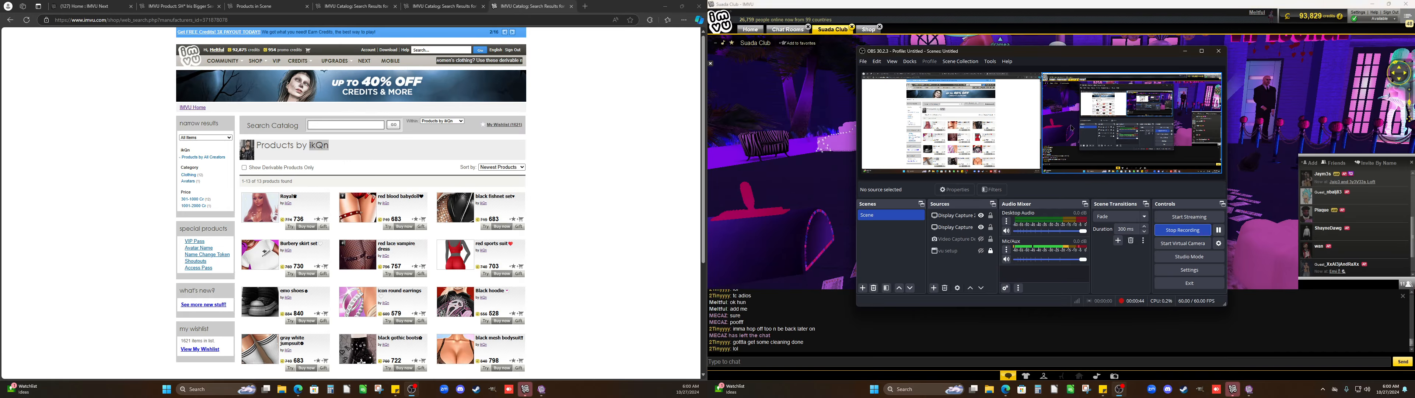
drag(1064, 53, 210, 123)
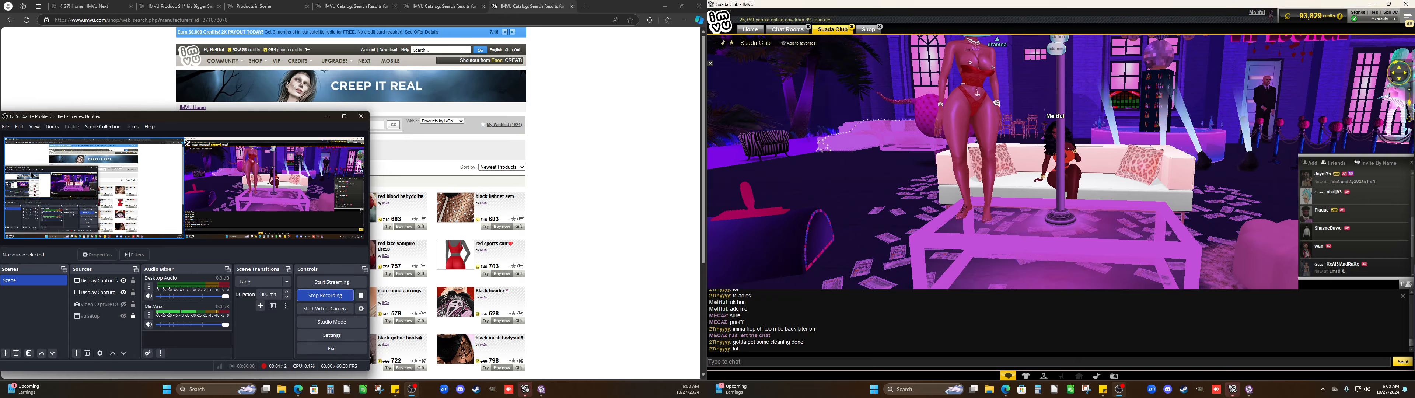
Open the web list of products used in the current Suada Club scene
right_click(1213, 100)
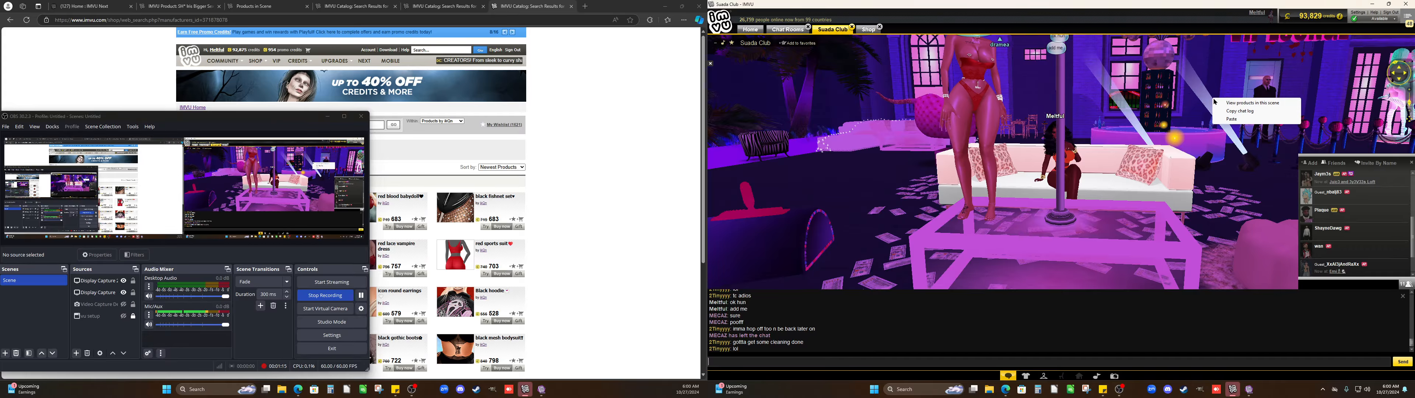
click(1240, 103)
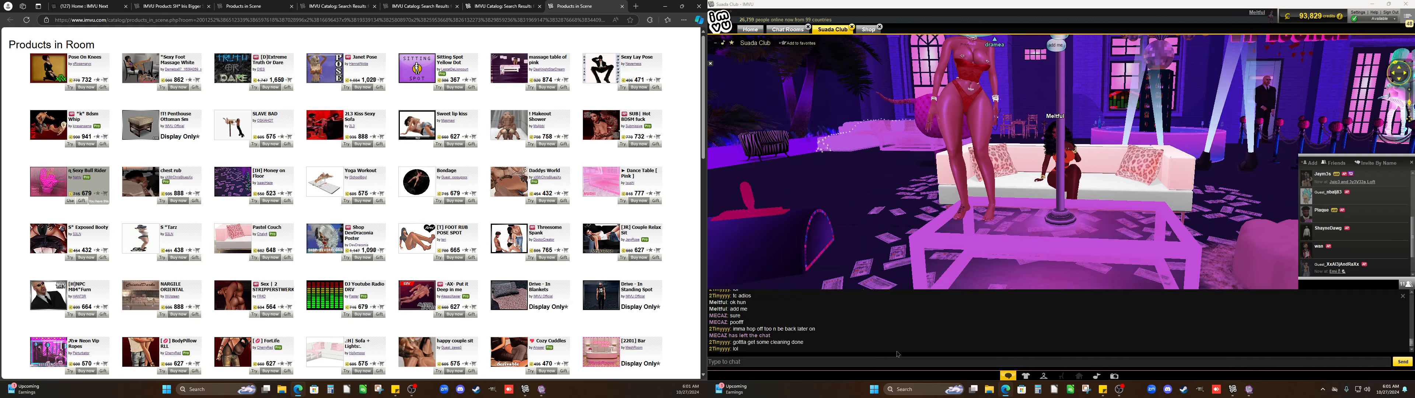
scroll(1032, 222, down, 8)
Leave the Suada Club room and close the Shop, returning to the Chat Rooms list
drag(1033, 222, 1061, 211)
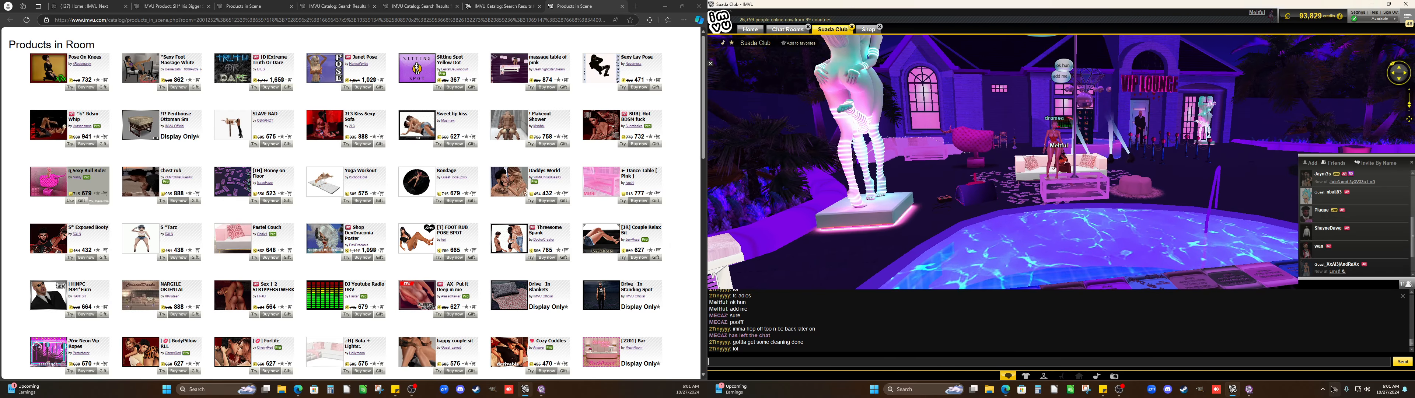
click(852, 28)
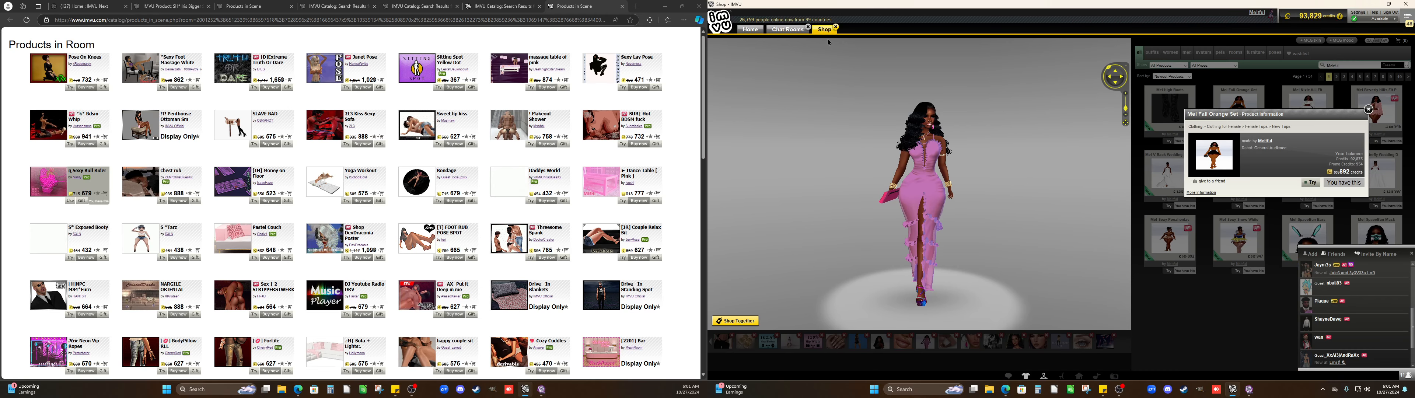
click(835, 26)
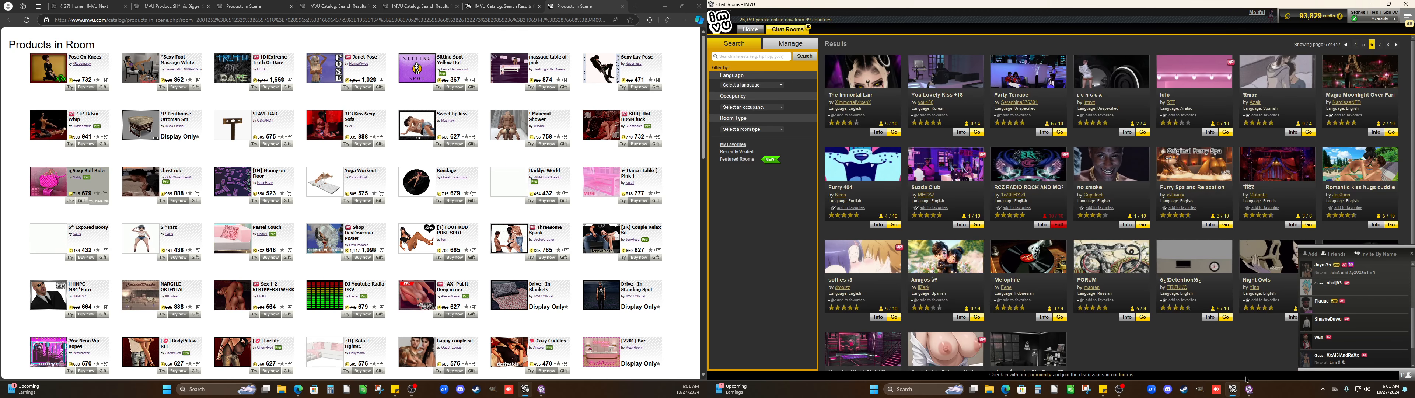
Move the OBS window off the browser and examine the room's products and the products worn by each avatar
click(1200, 389)
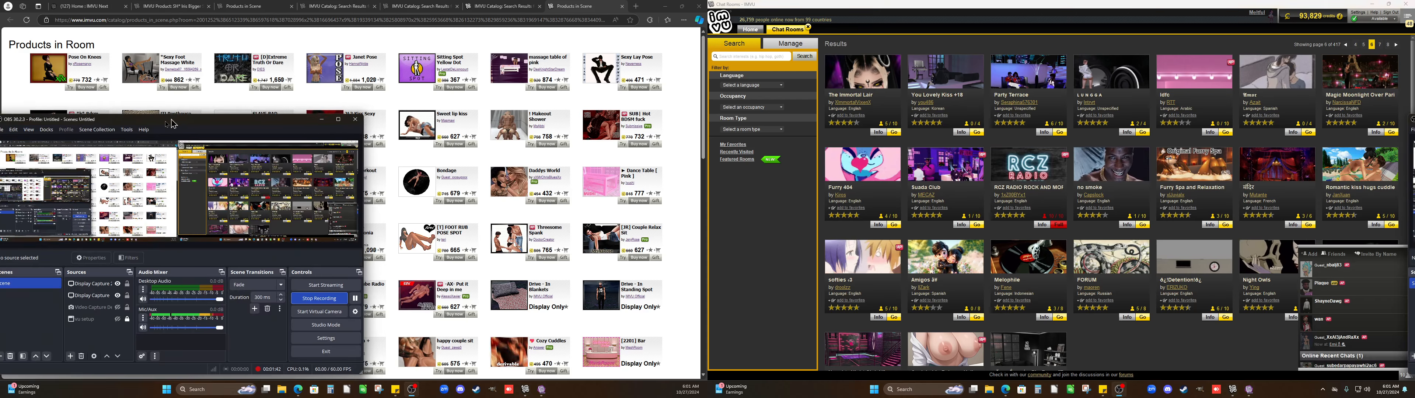
drag(179, 117, 1115, 90)
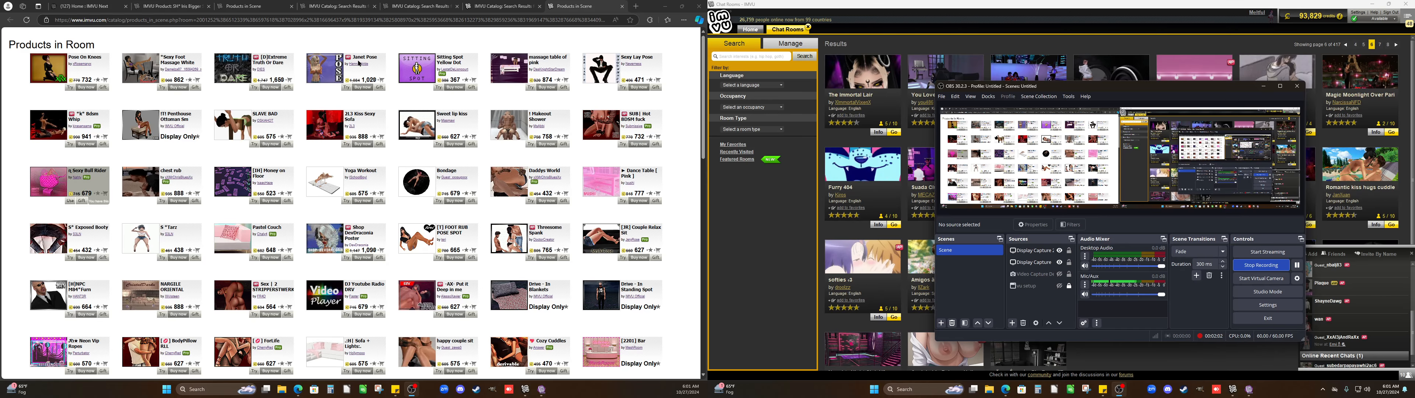
scroll(399, 195, down, 5)
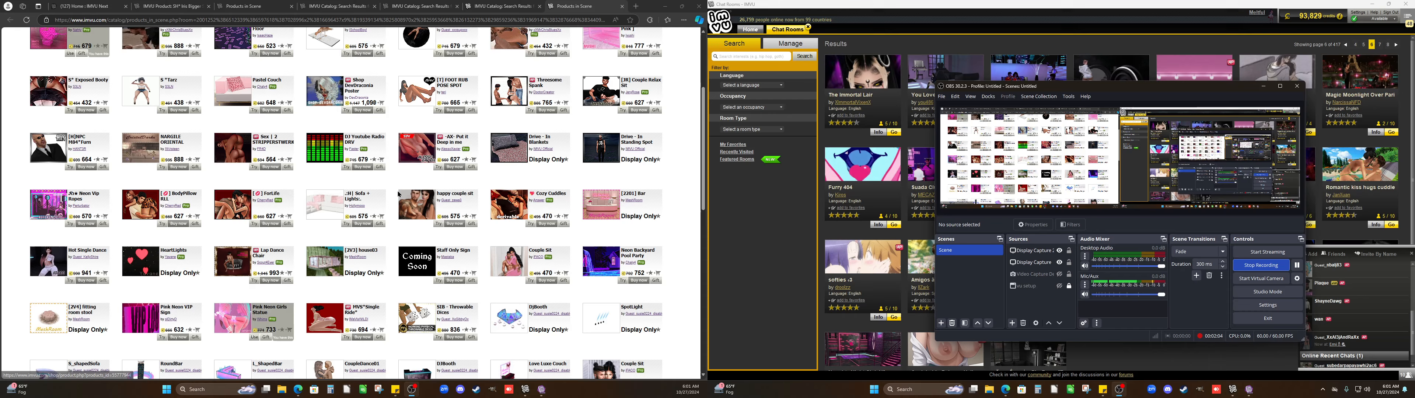
scroll(399, 195, down, 3)
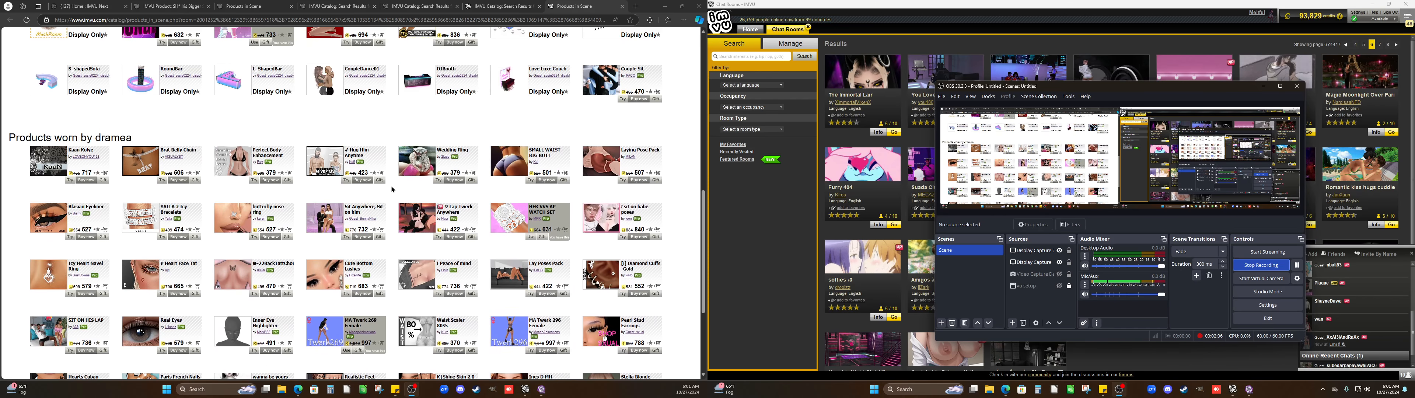
scroll(392, 189, down, 2)
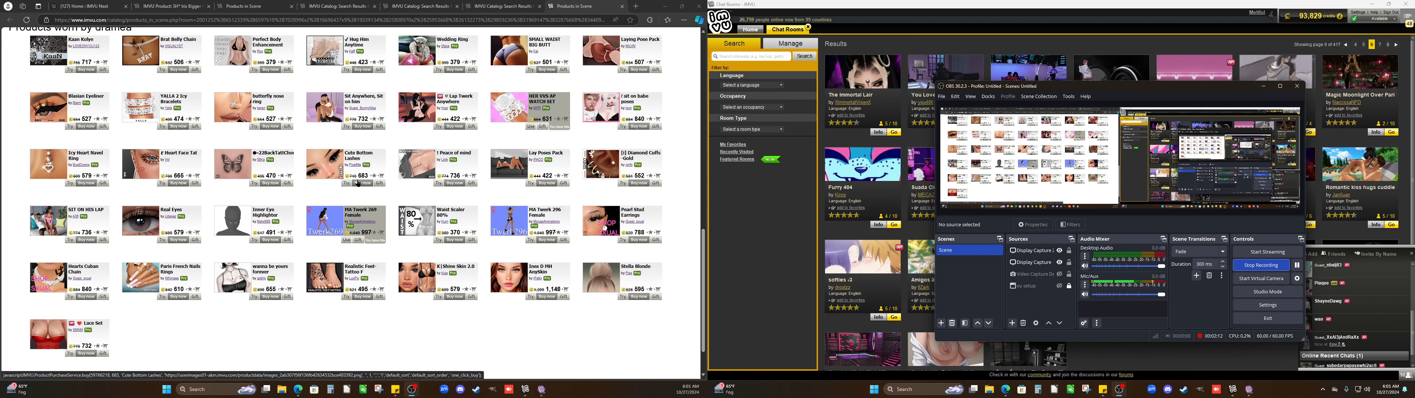
scroll(359, 183, down, 1)
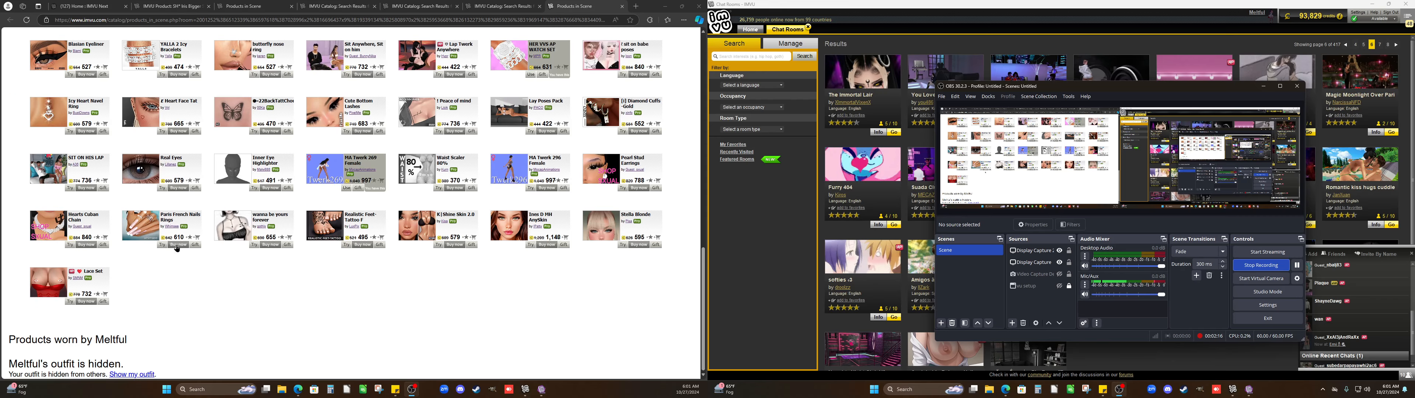
scroll(175, 214, up, 15)
scroll(175, 213, down, 15)
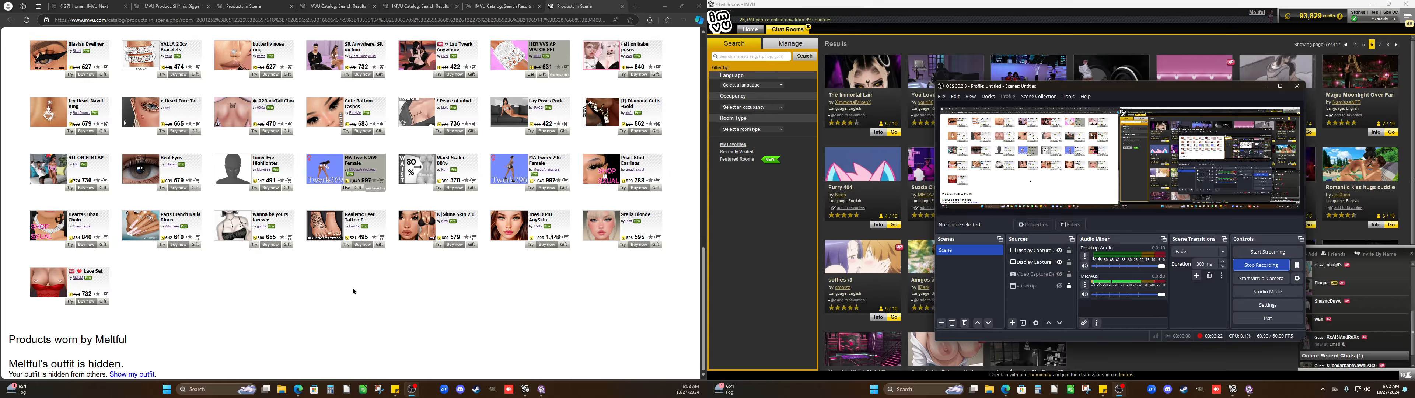
scroll(350, 285, up, 3)
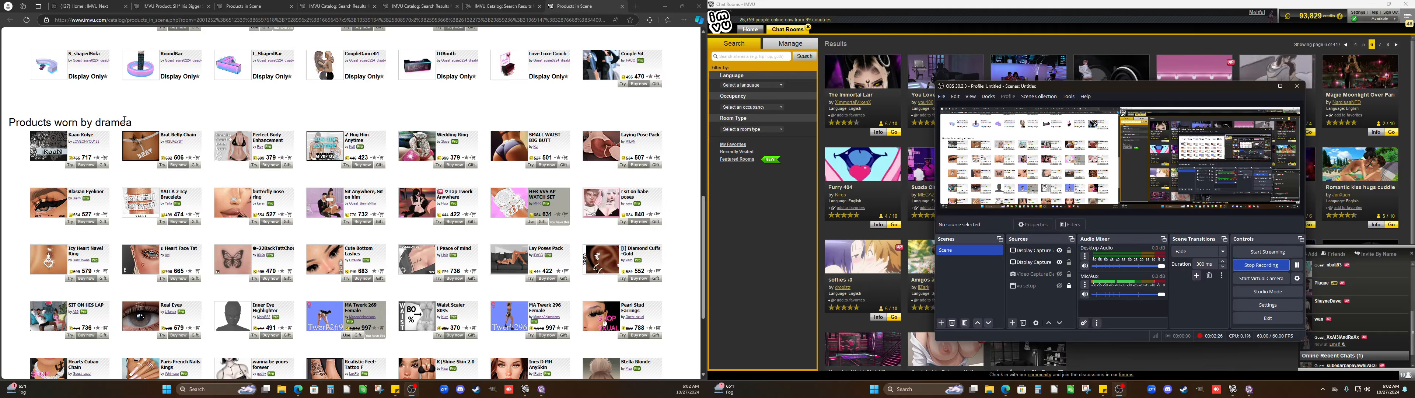
scroll(194, 134, down, 2)
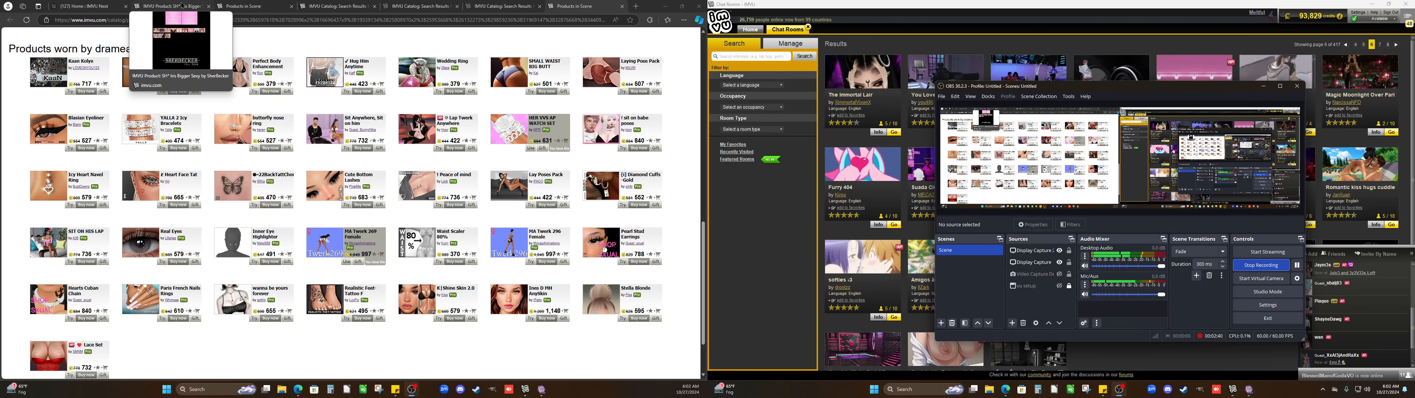
Switch to the earlier Products in Scene page and check the worn-product sections for each avatar near its end
click(238, 7)
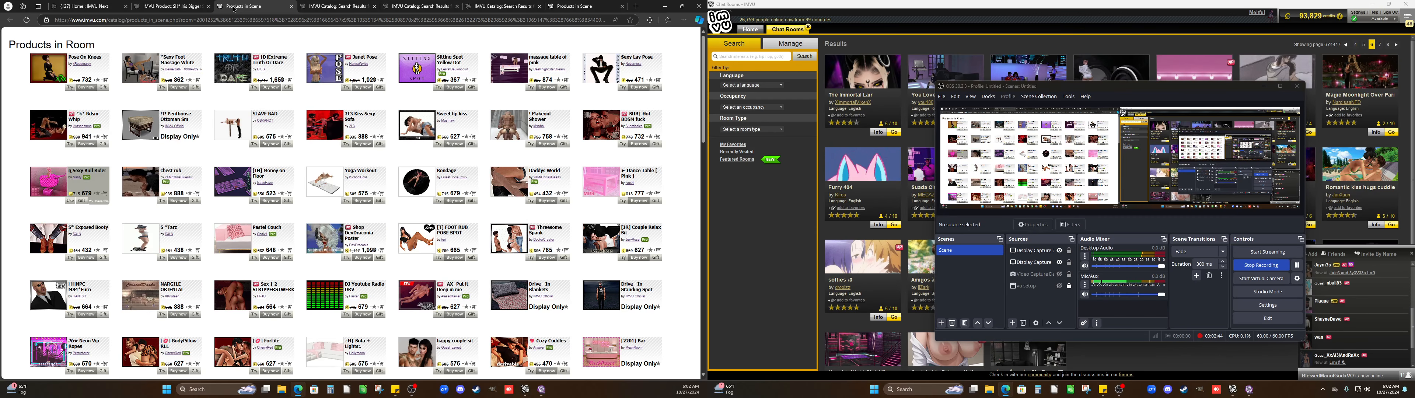
scroll(119, 252, down, 10)
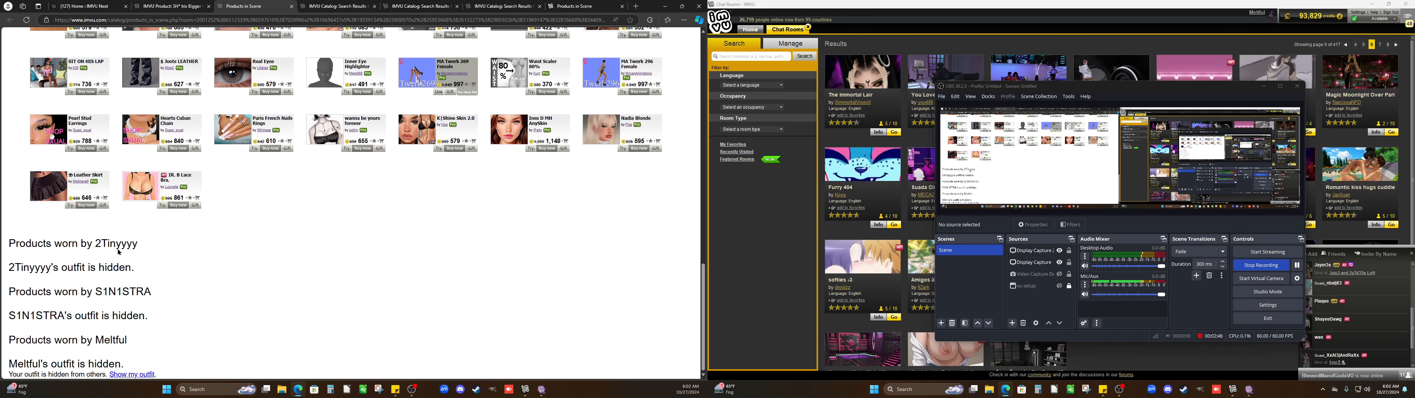
scroll(116, 248, up, 1)
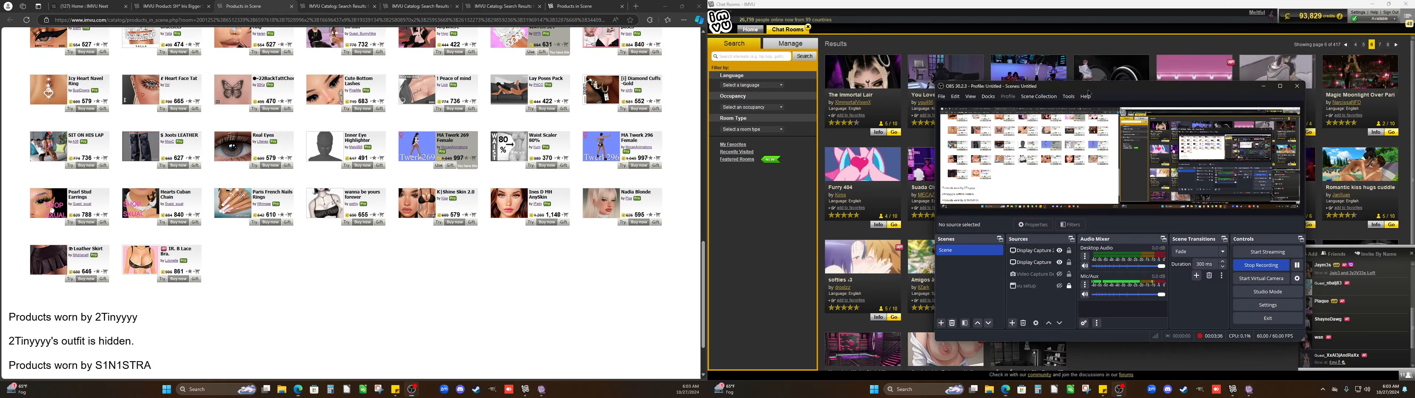
Move OBS clear of the IMVU window, then replace Chat Rooms with the Shop and browse to page 2 of the women's products
drag(1088, 88, 210, 80)
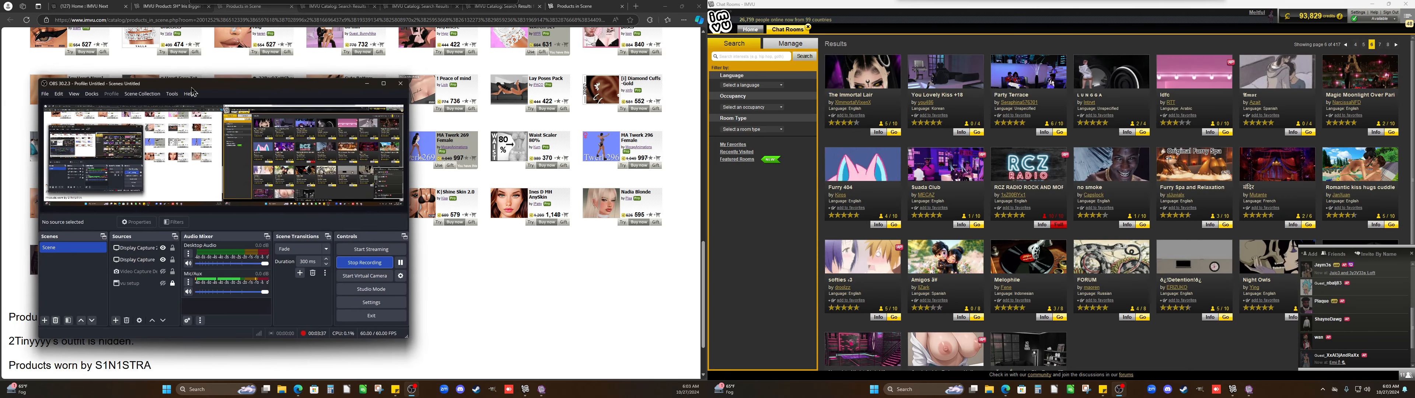
click(808, 27)
click(1180, 170)
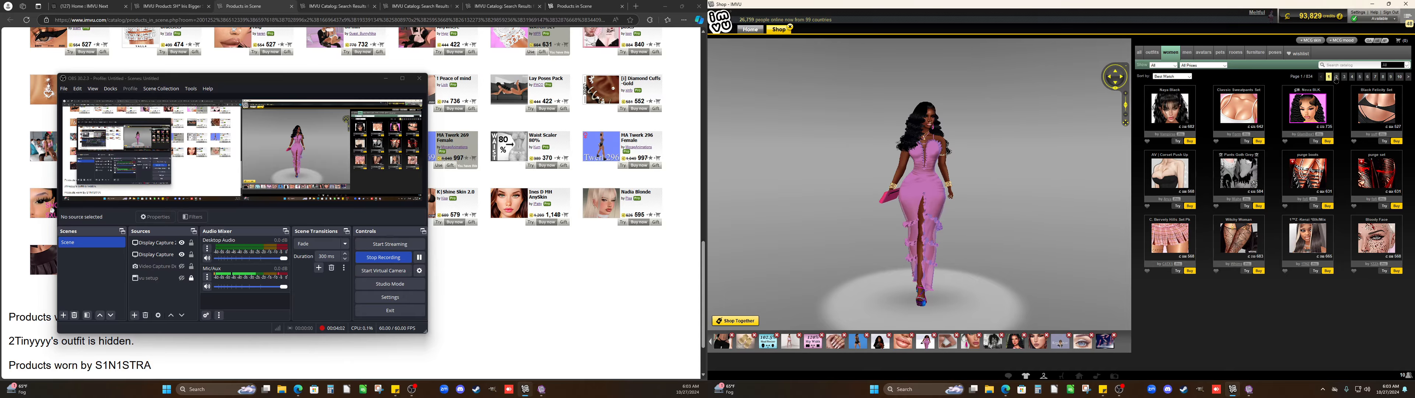
click(1336, 77)
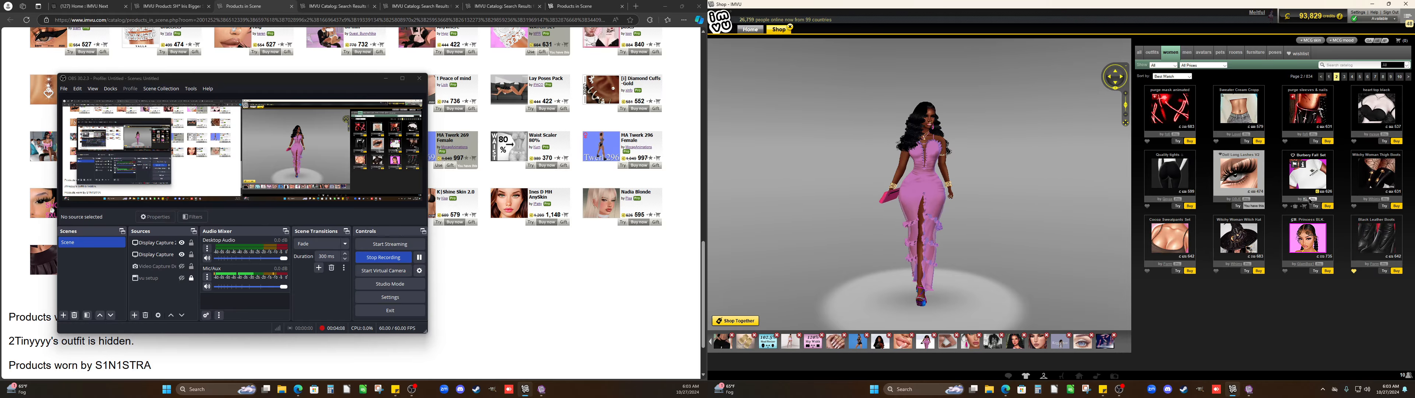
click(1319, 172)
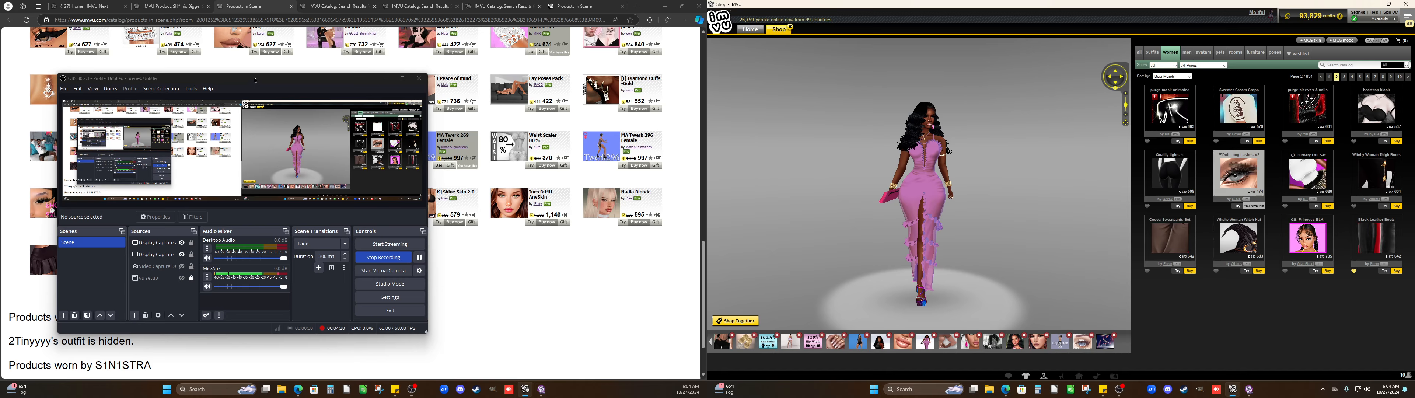
Move OBS away from the browser, place the sticky note over the product page and show the credit figure at its end
drag(255, 80, 1113, 81)
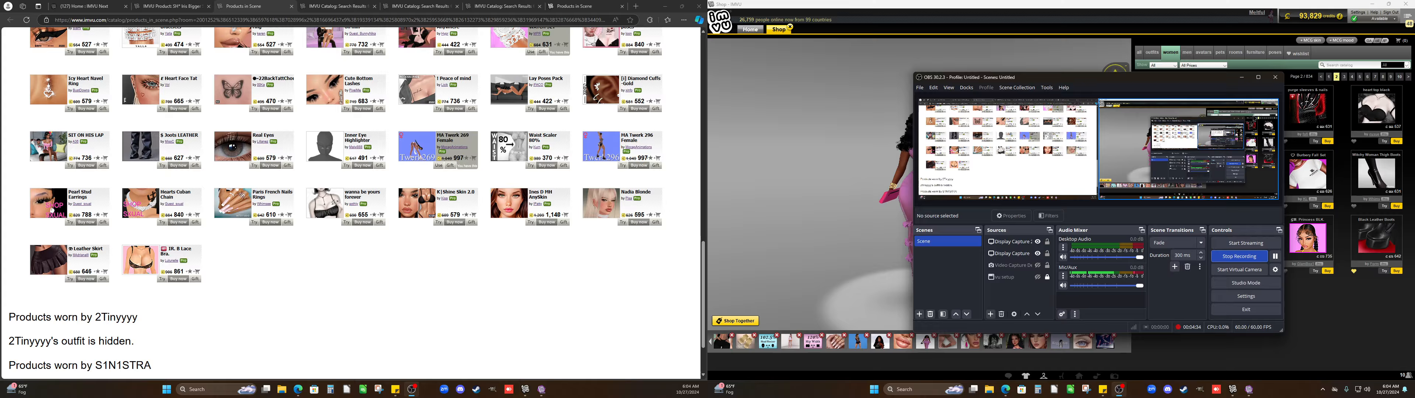
click(1103, 390)
drag(1202, 65, 85, 66)
scroll(75, 243, down, 15)
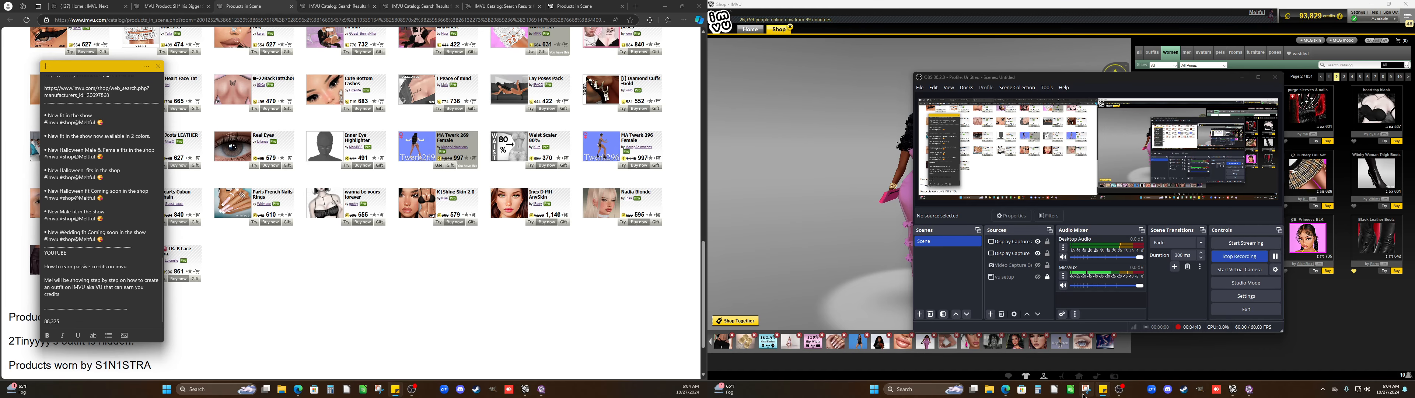
Open Calculator beside the sticky note and subtract 88,325 from 93,829
click(1036, 394)
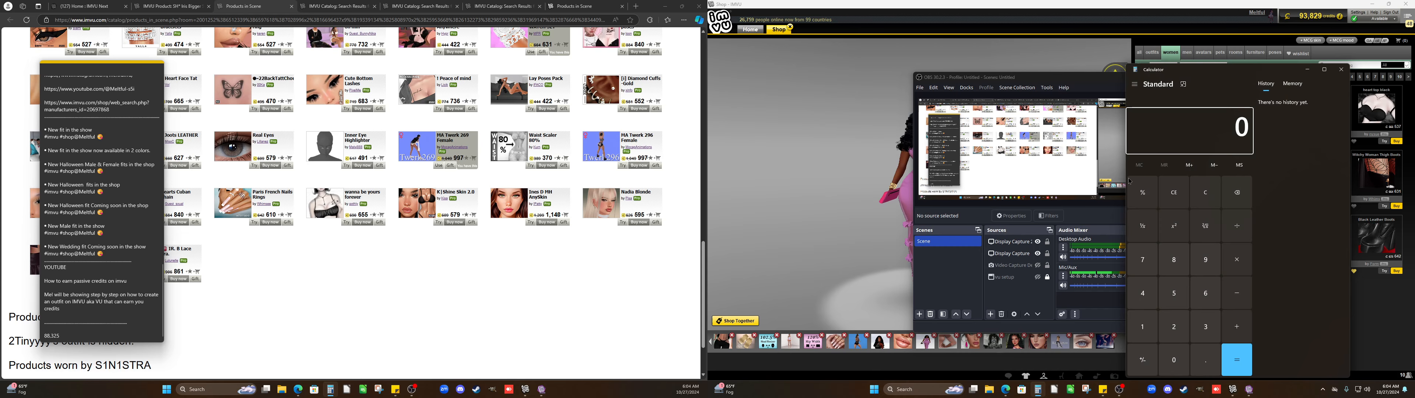
drag(1216, 78, 283, 46)
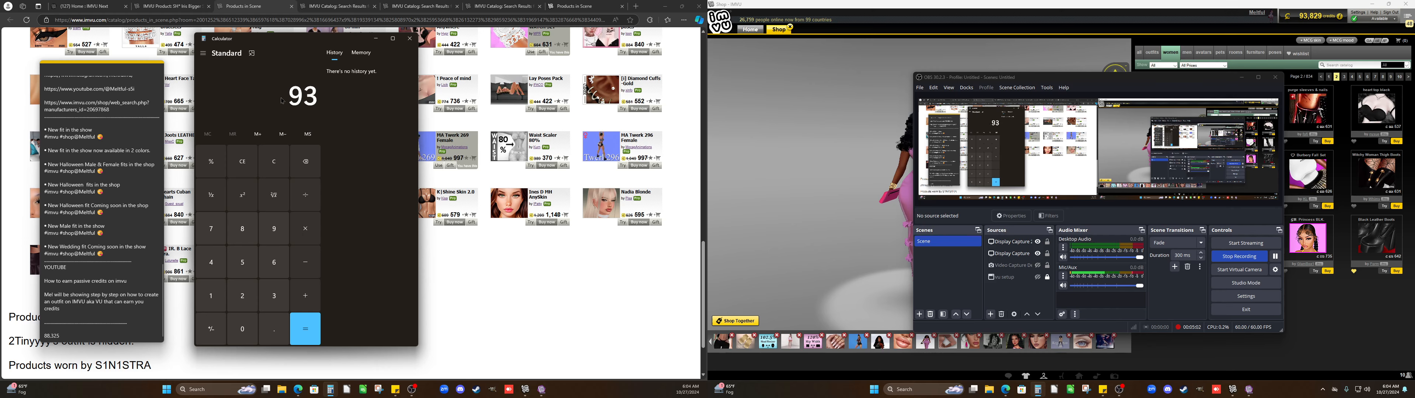
text(829)
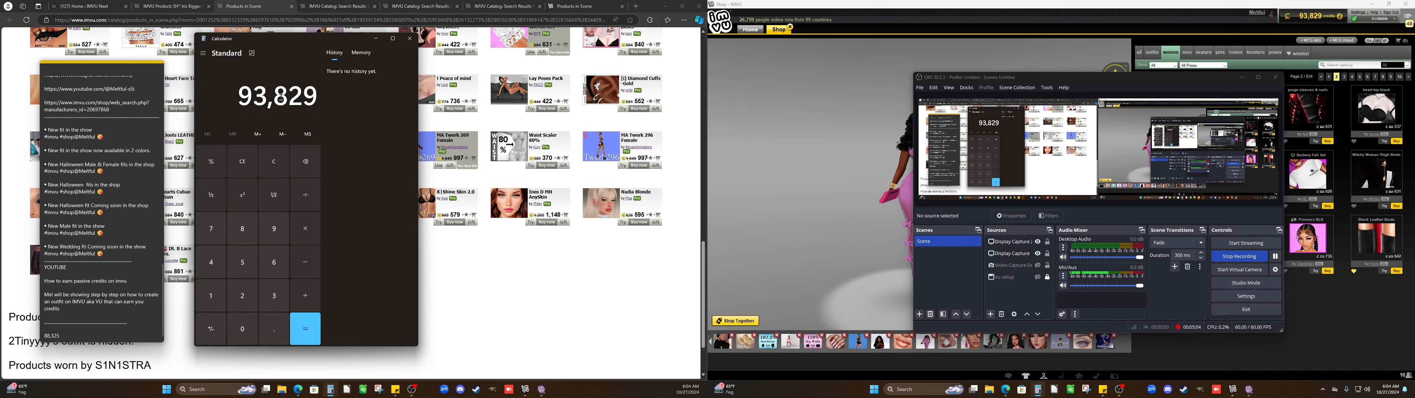
key(minus)
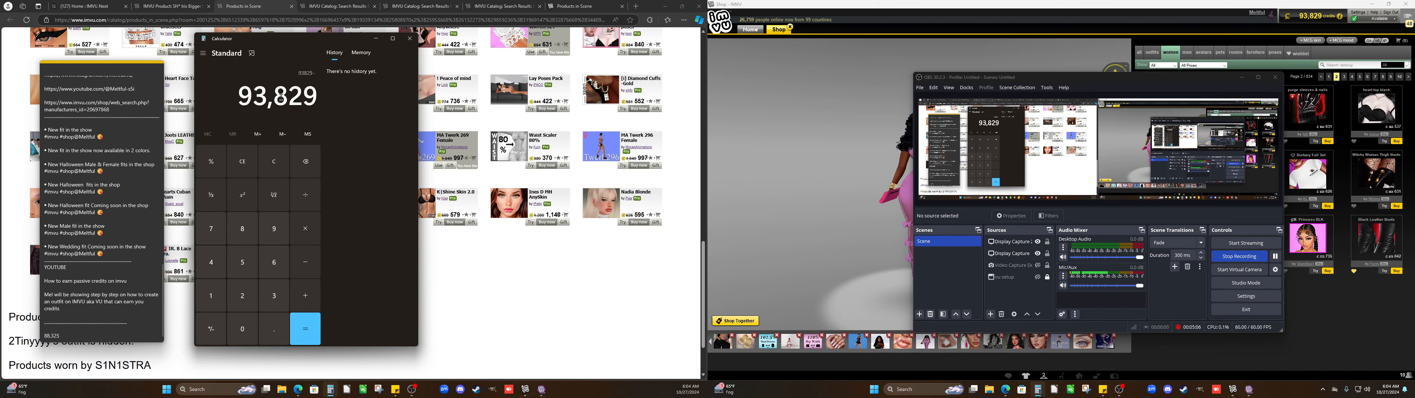
text(88)
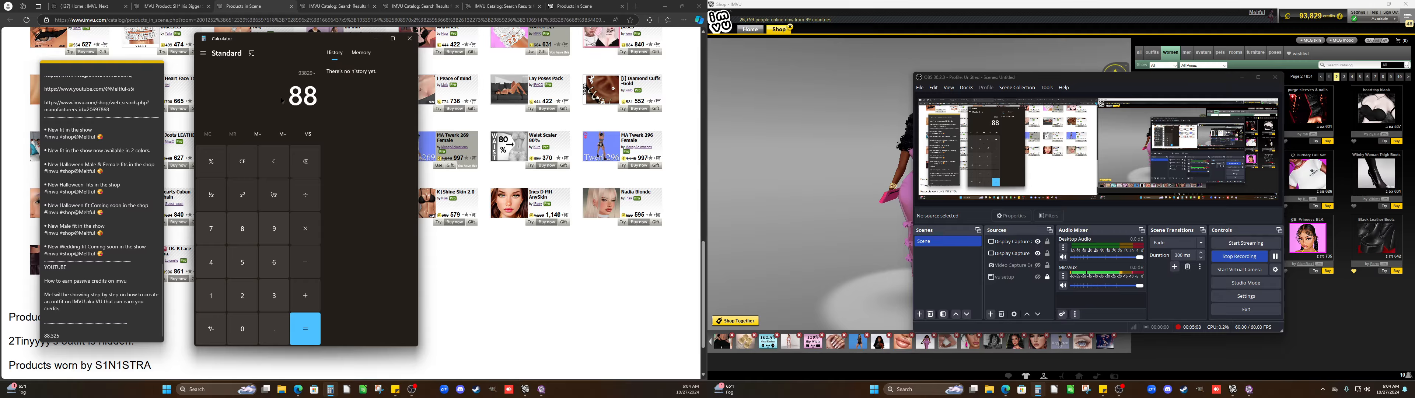
text(,325)
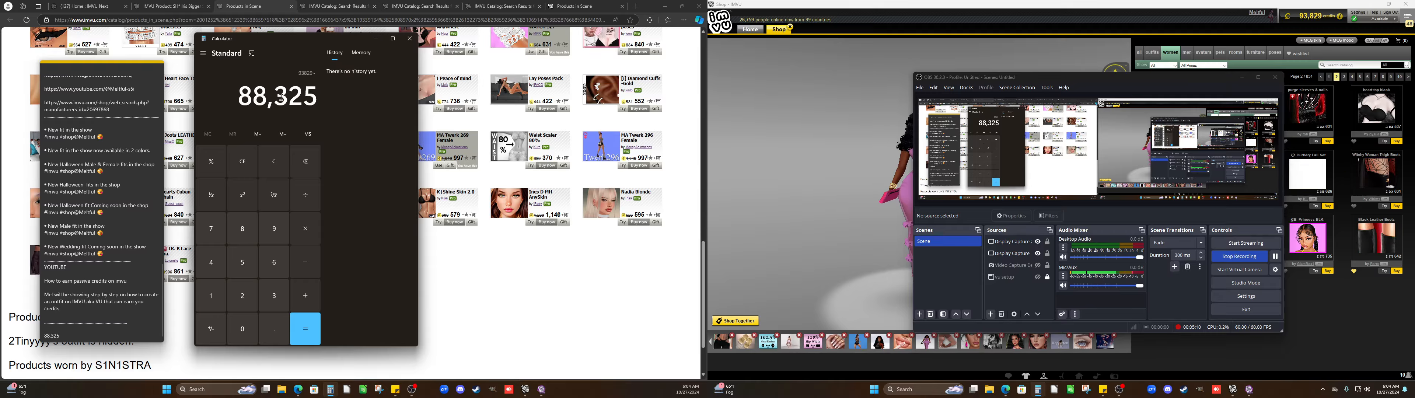
key(Return)
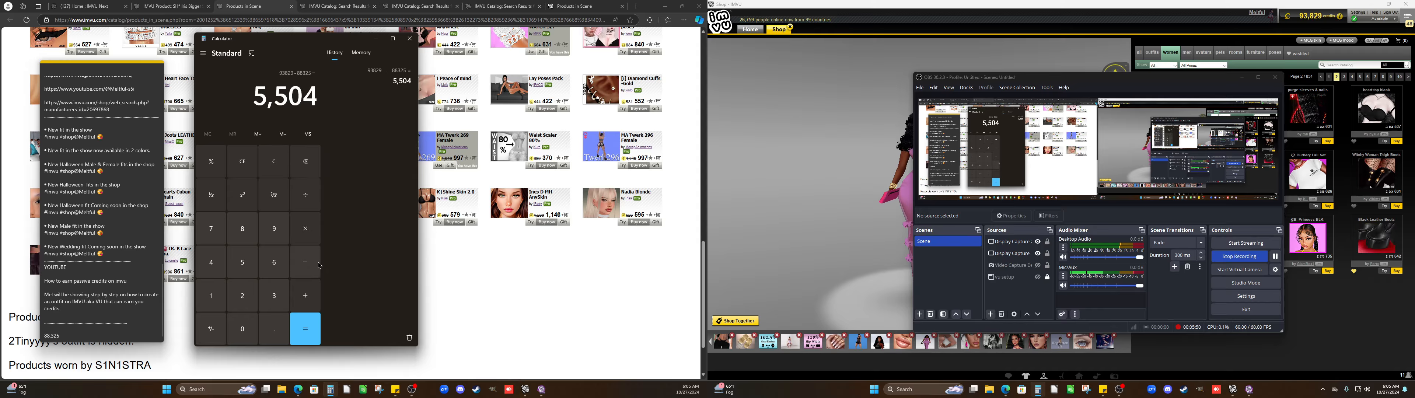
Subtract 2,000 from the previous credit difference in the calculator
click(310, 272)
text(2000)
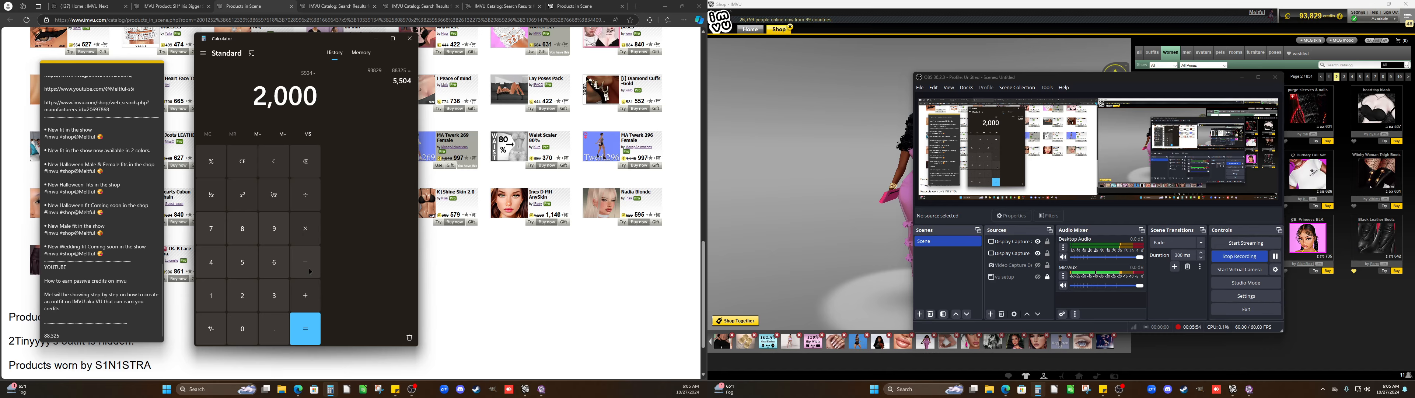
key(Return)
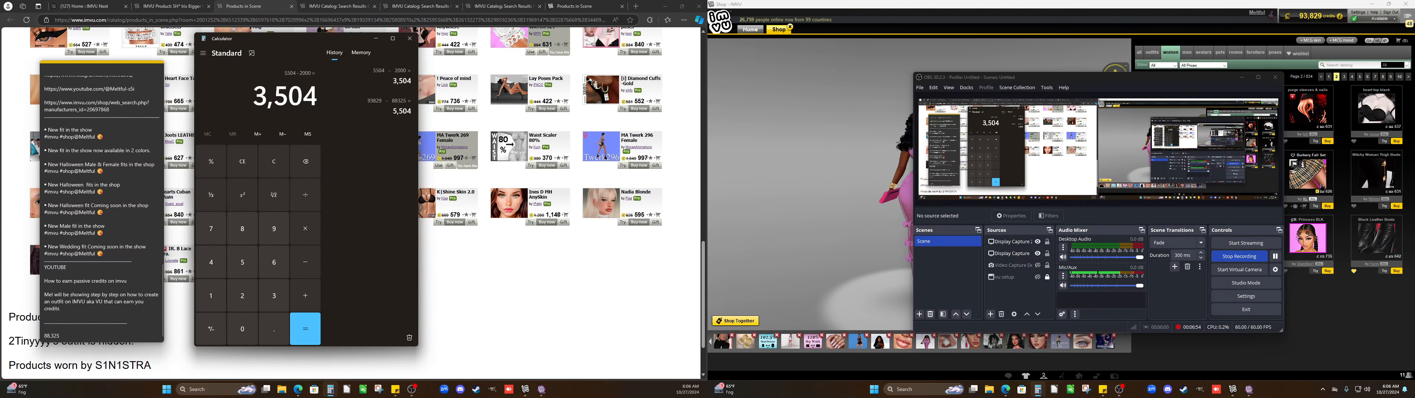
Clear the workspace by minimizing the IMVU window, moving OBS onto the browser's monitor, and closing the calculator and sticky note
drag(1144, 73, 1070, 64)
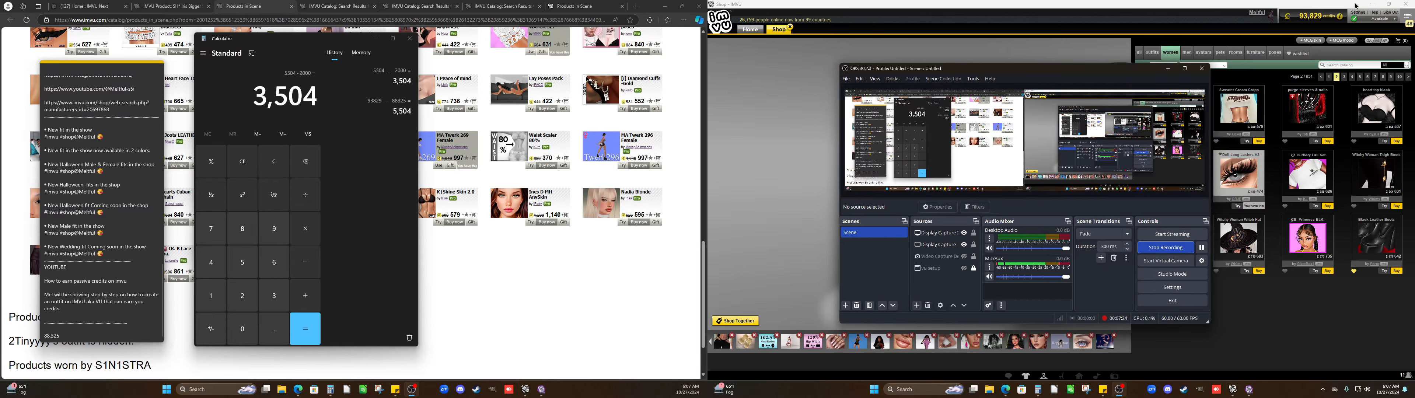
click(1373, 4)
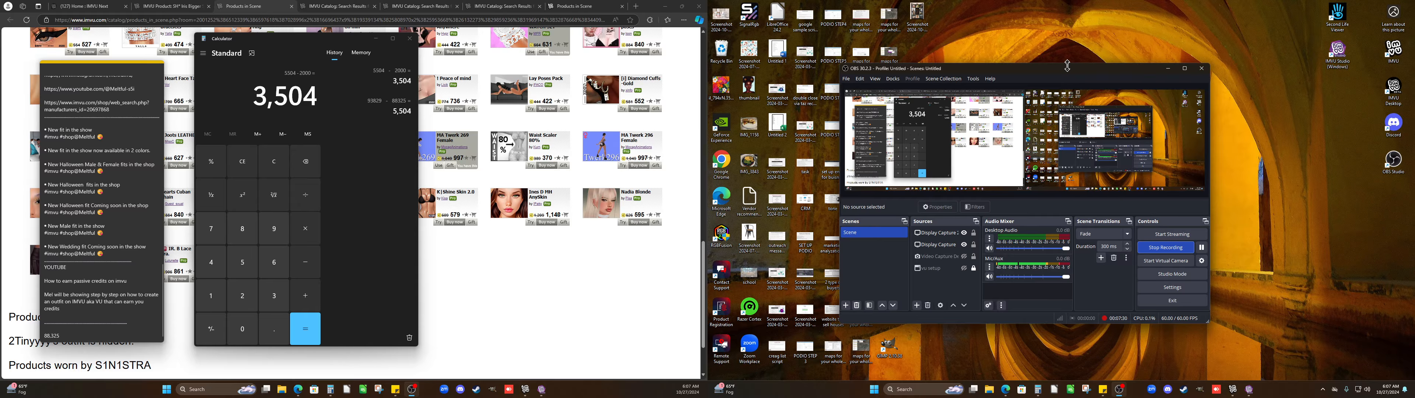
drag(1067, 65, 519, 78)
click(376, 39)
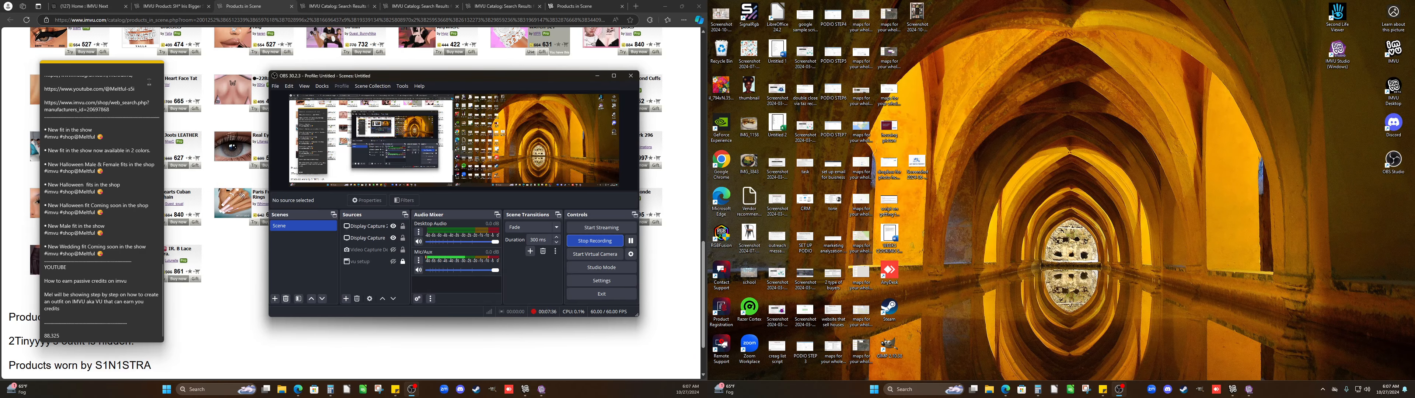
click(149, 81)
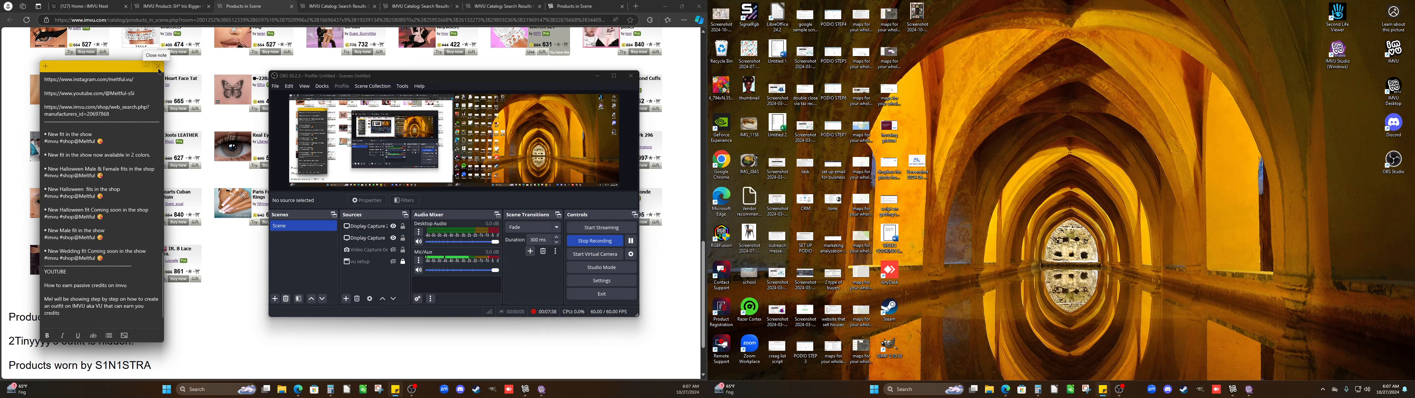
click(158, 67)
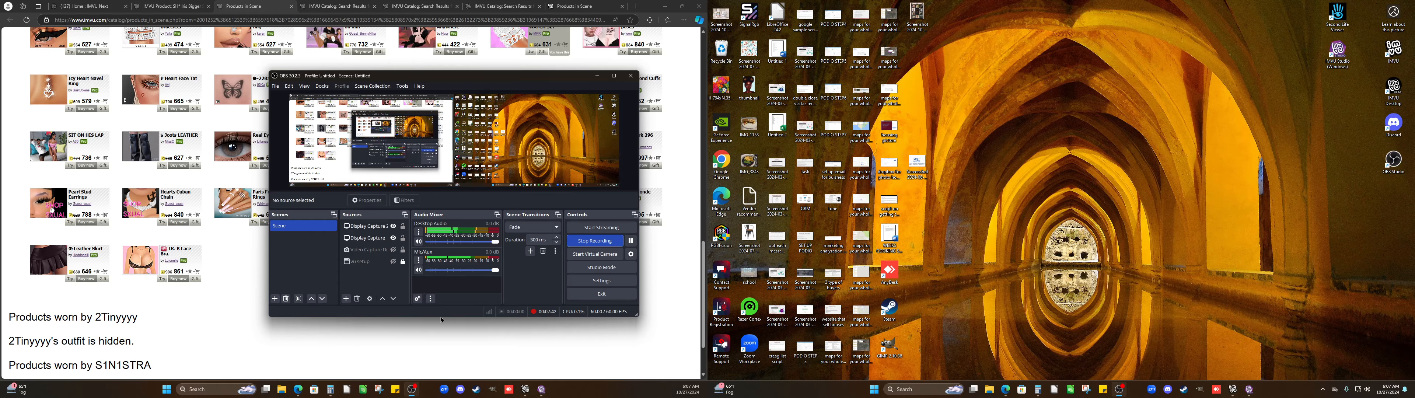
Switch to IMVU Studio's base product chooser, restore the IMVU shop on the other monitor and move OBS over it
click(540, 389)
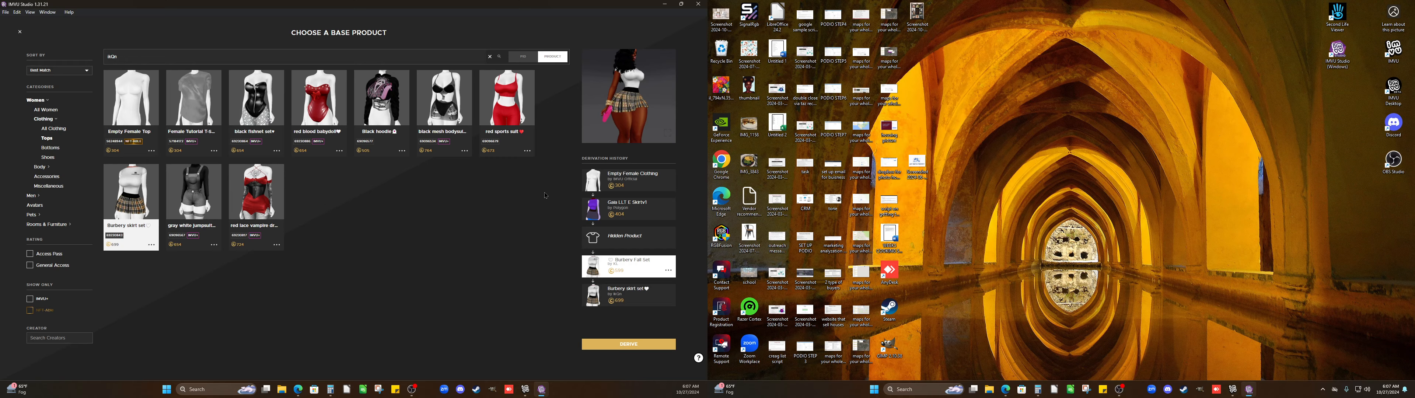
click(412, 390)
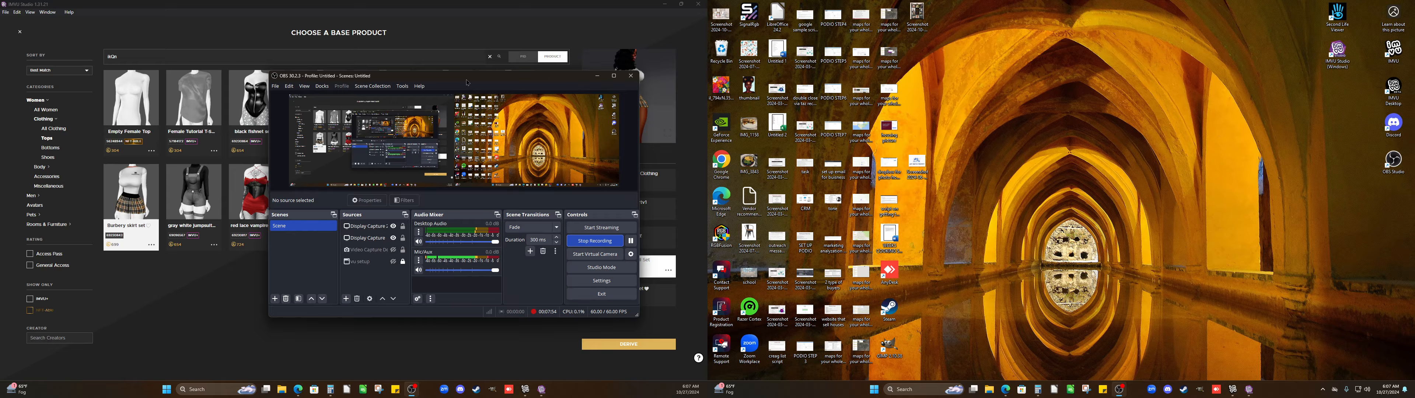
drag(467, 83, 1163, 68)
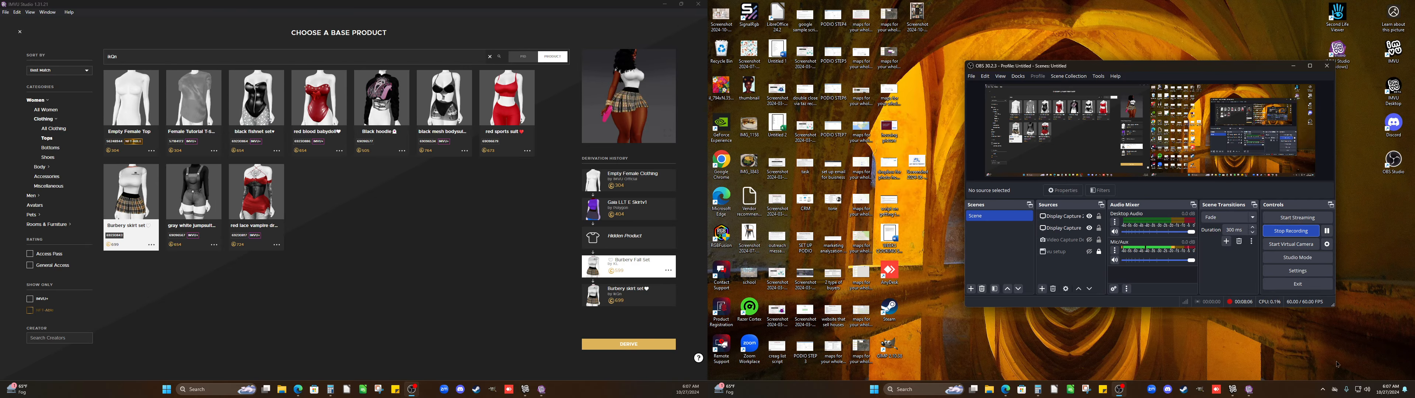
drag(1189, 76, 230, 88)
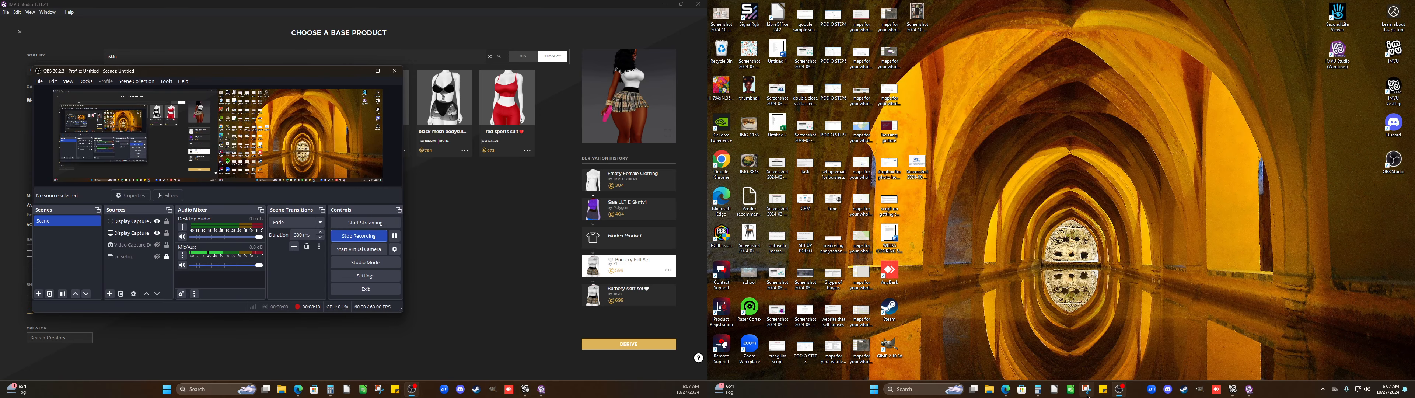
click(1232, 389)
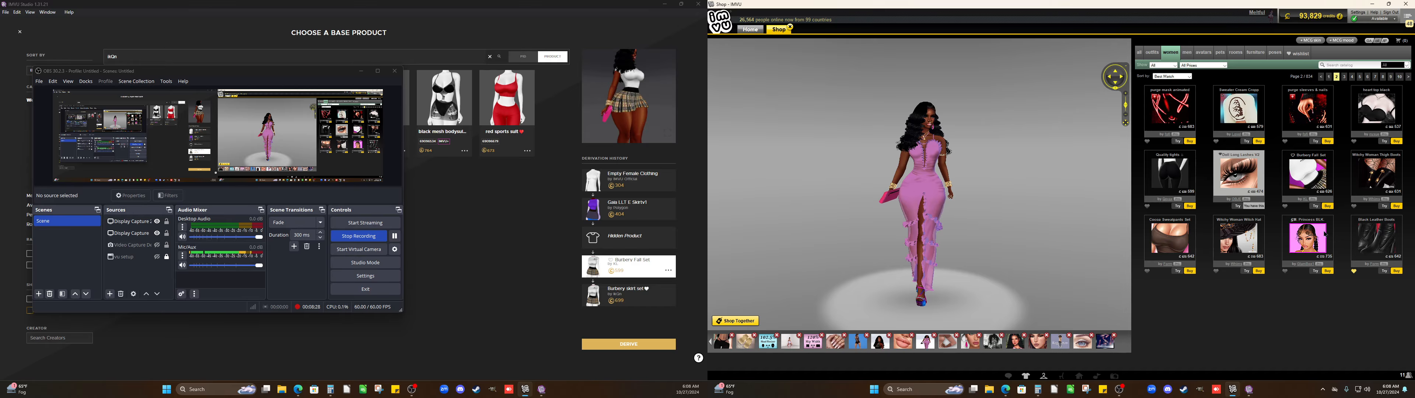
mouse_move(1306, 210)
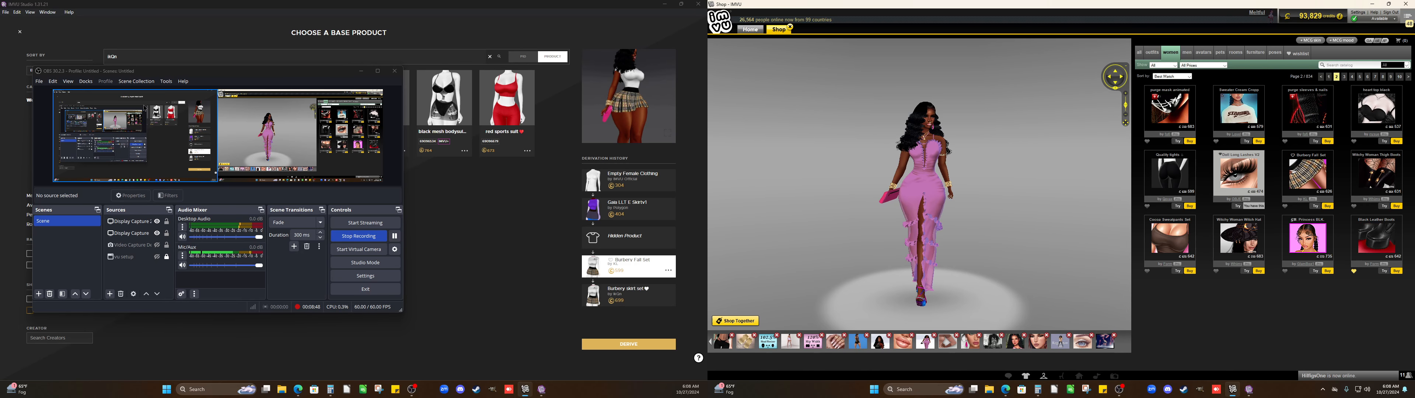
drag(220, 71, 1216, 30)
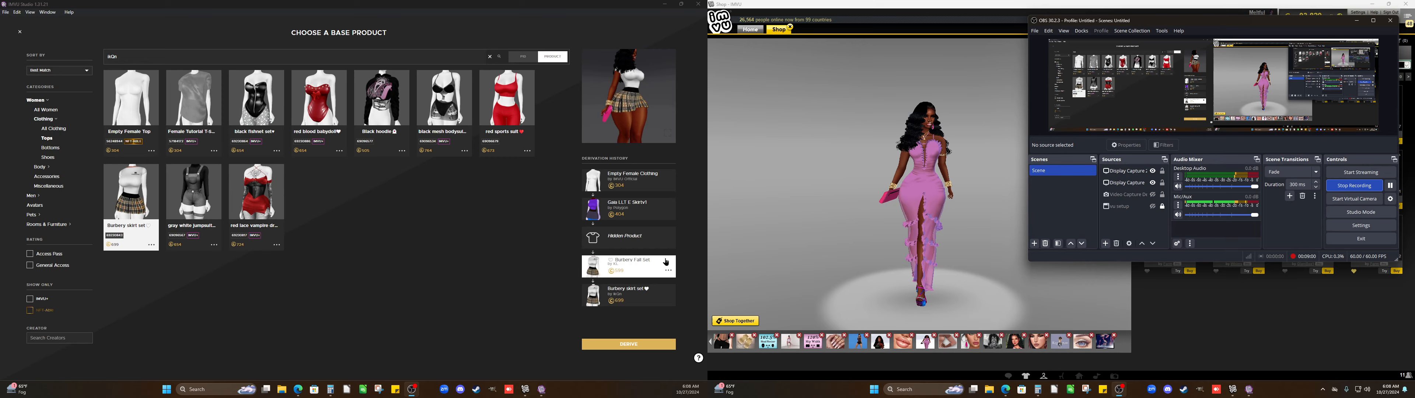
Open the Burbery Fall Set's shop page from the derivation history in IMVU Studio and view its derivation tree
click(667, 271)
click(656, 278)
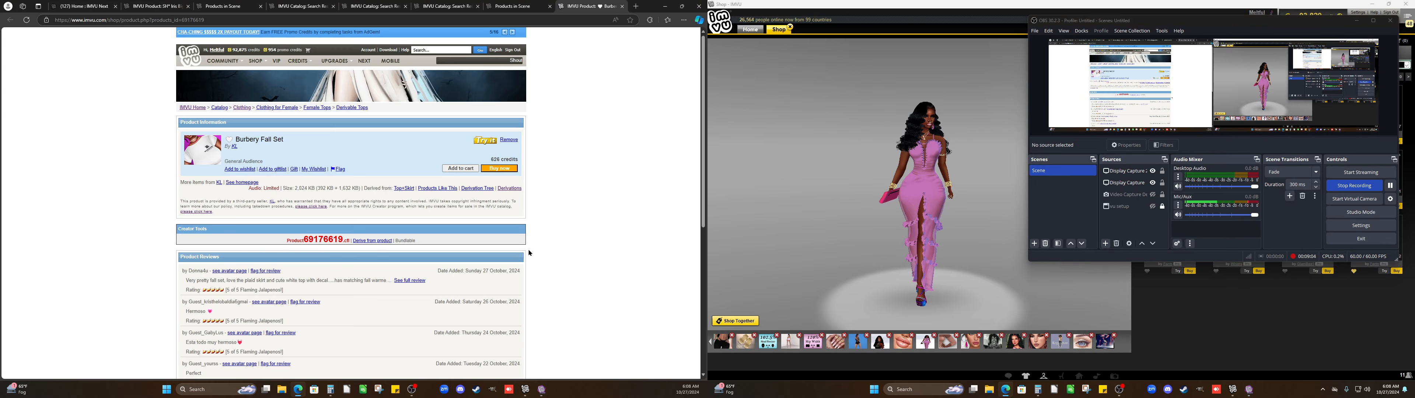
click(486, 189)
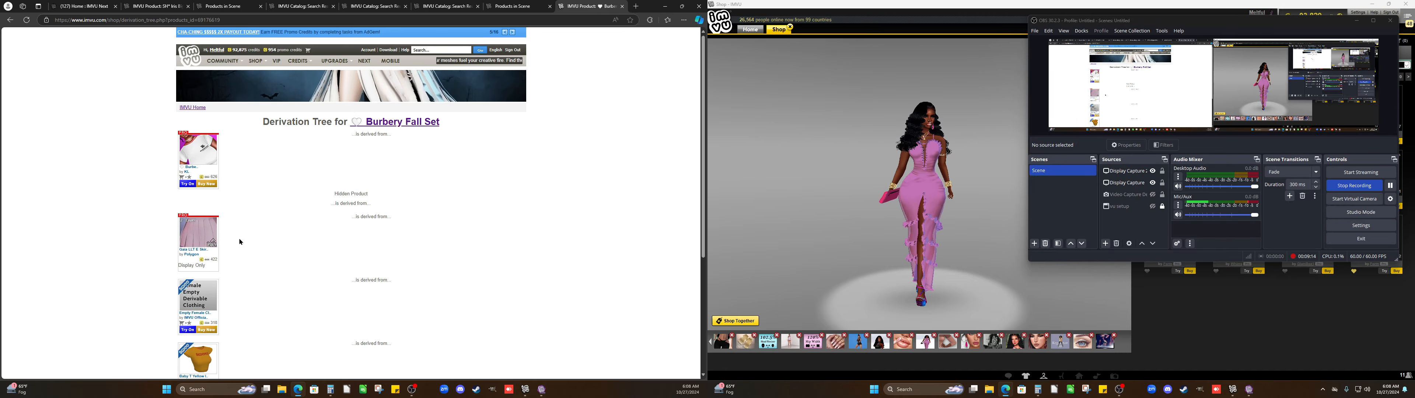
Open the Gaia LLT E Skirtv1 product from the derivation tree, list its creator's products and highlight the creator name Polygon
click(213, 240)
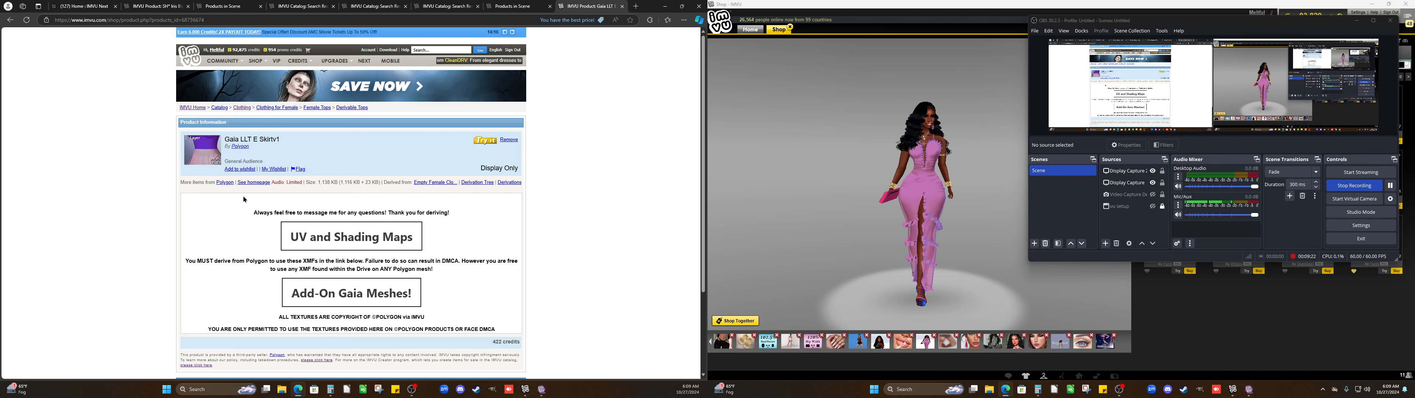
click(242, 148)
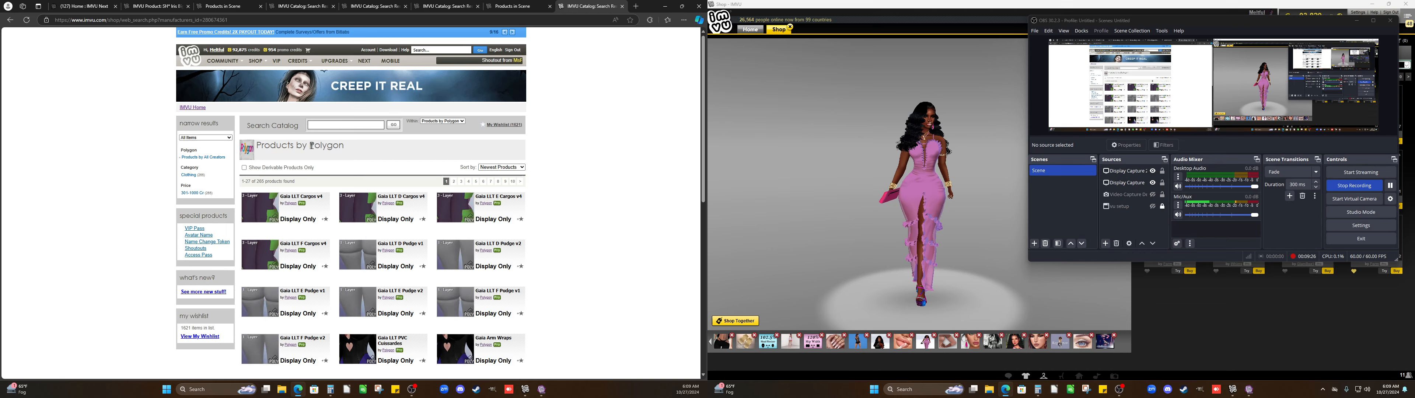
drag(314, 145, 342, 146)
click(309, 146)
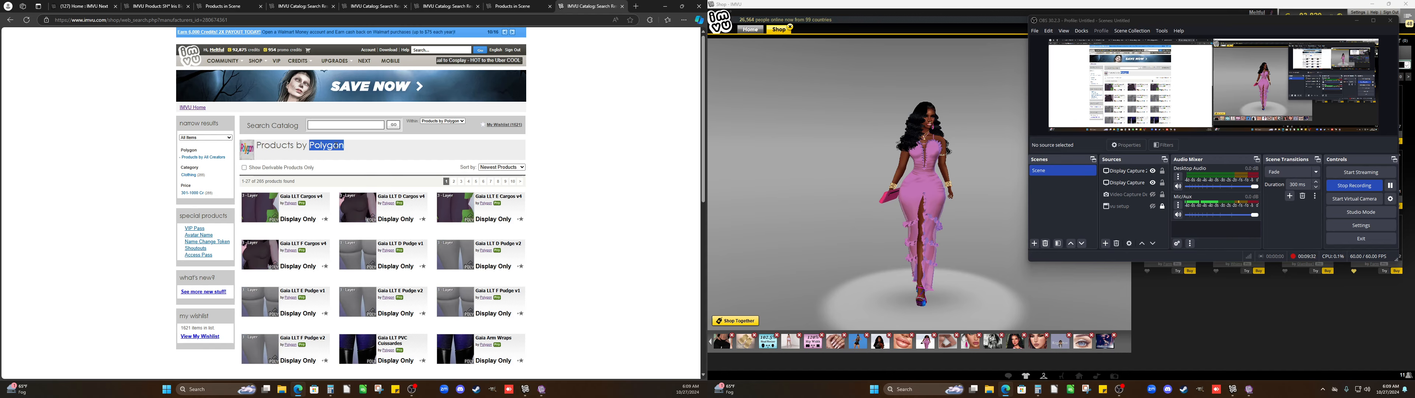
Return to IMVU Studio, start another base product selection and search the derivable products for Polygon
click(545, 394)
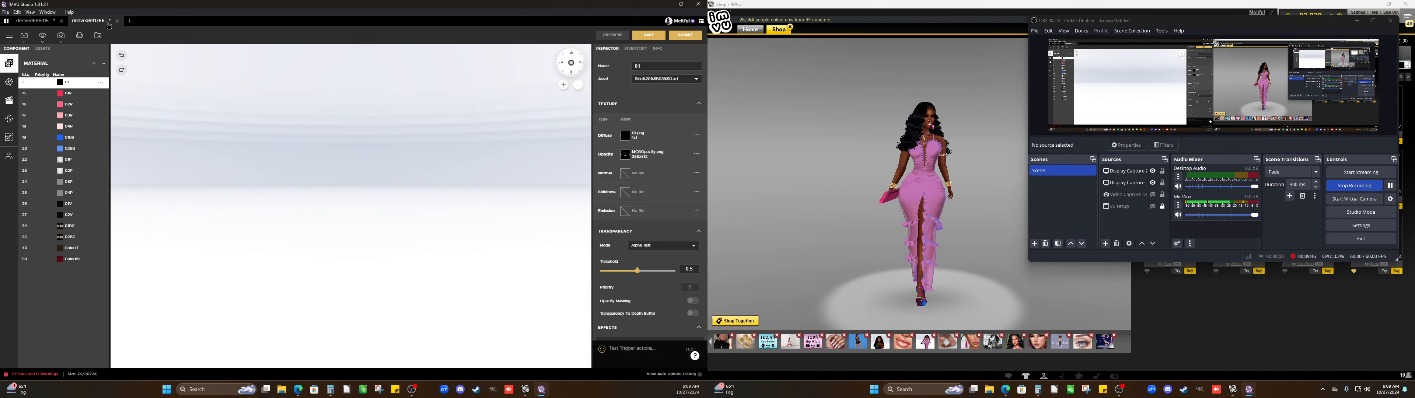
click(130, 23)
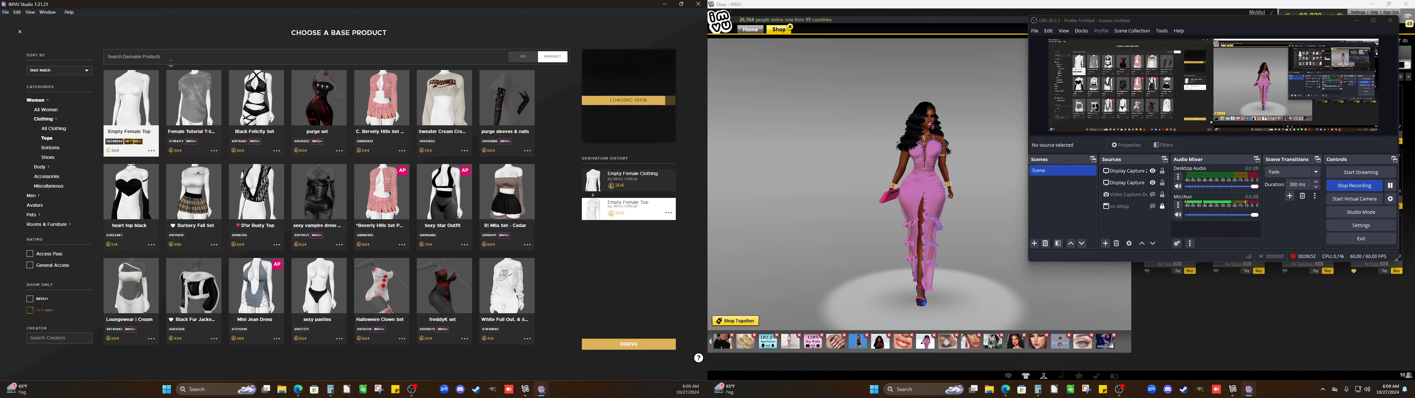
click(160, 59)
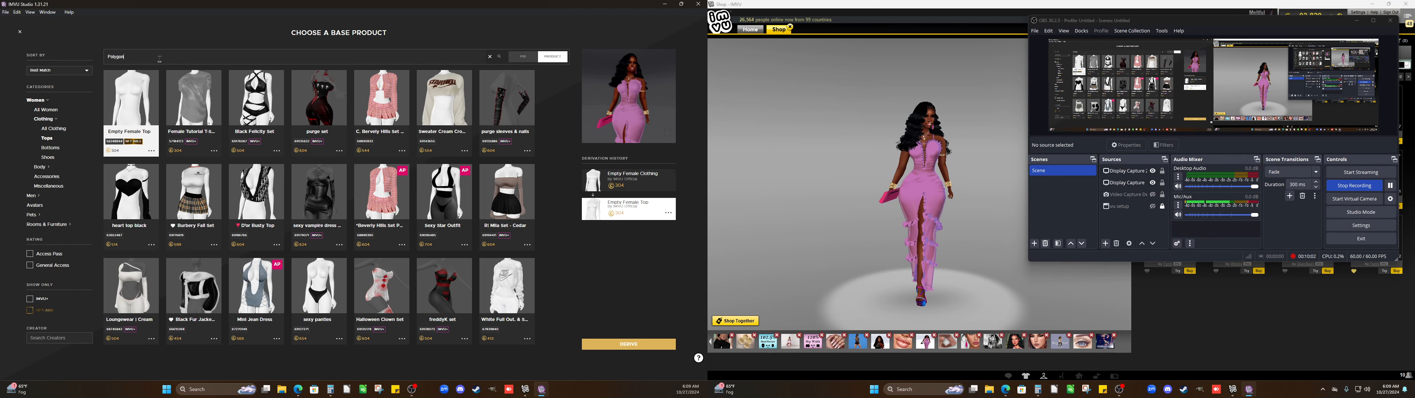
key(Return)
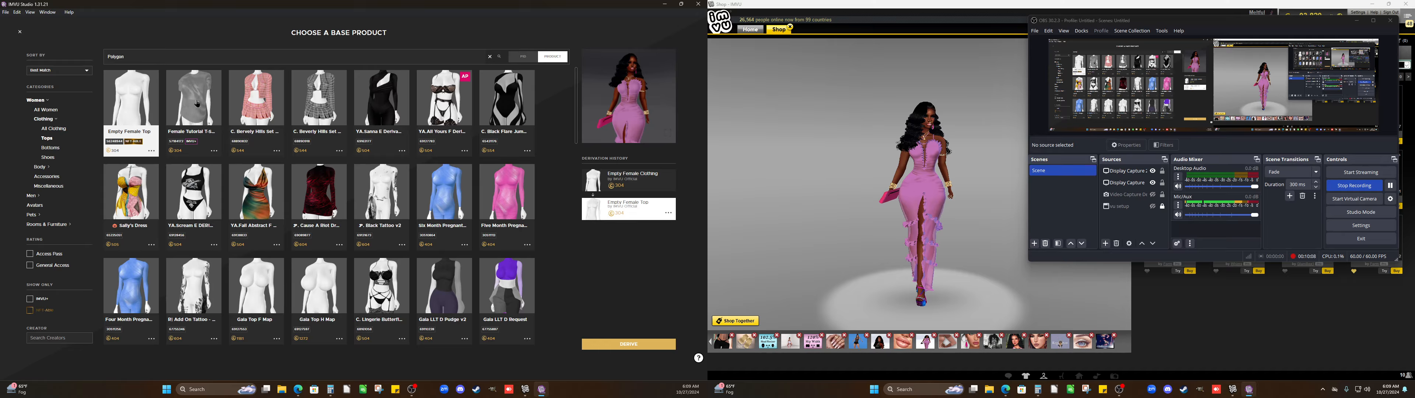
Preview the C. Beverly Hills set, the Six Month Pregnant product and the orange-and-purple Gaia LLT E Corset on the avatar
click(315, 110)
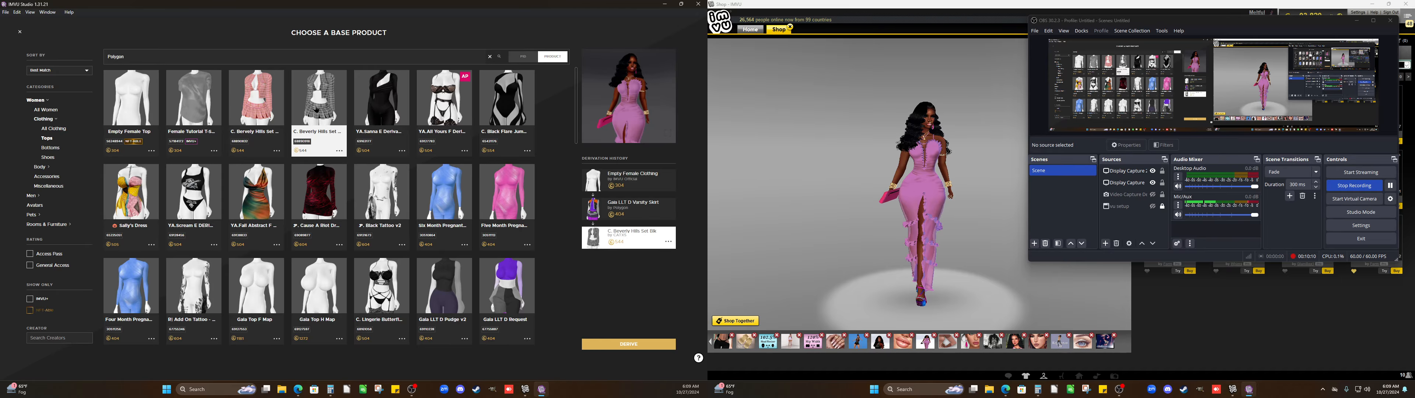
click(433, 205)
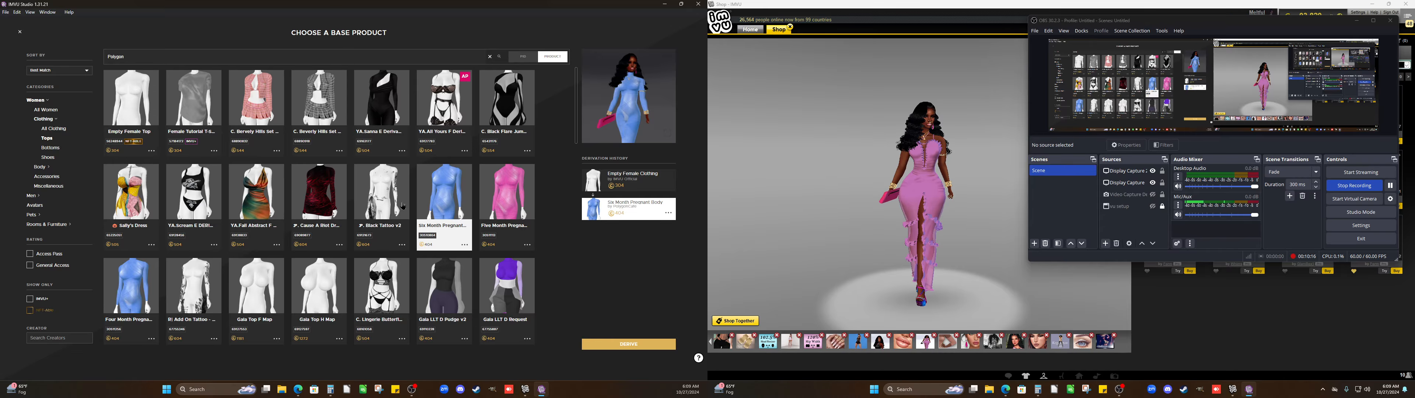
scroll(397, 219, down, 3)
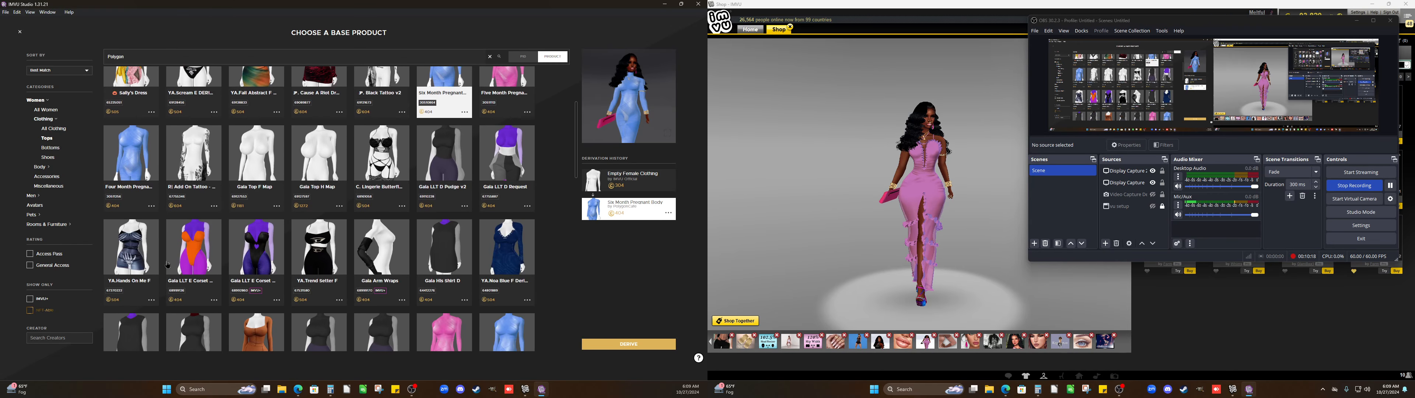
click(184, 255)
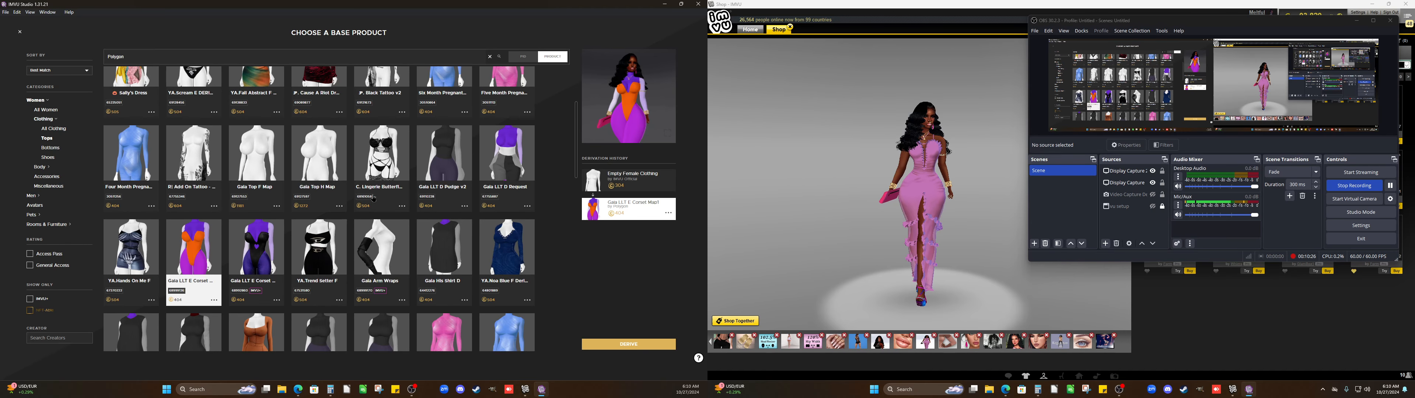
Browse further down the Polygon results and preview YA Mona Fall on the avatar
scroll(374, 197, down, 2)
scroll(375, 194, down, 2)
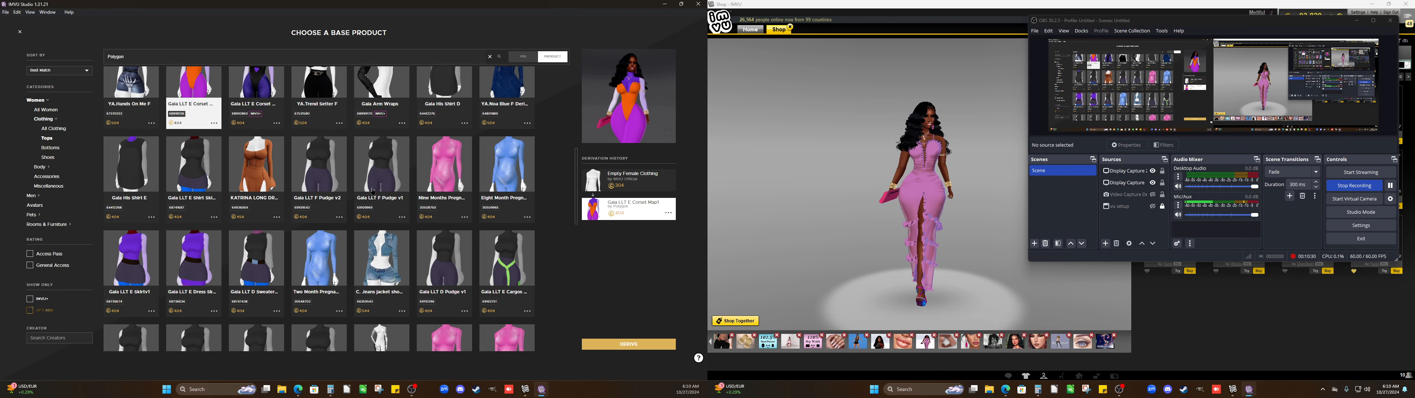
scroll(373, 190, down, 3)
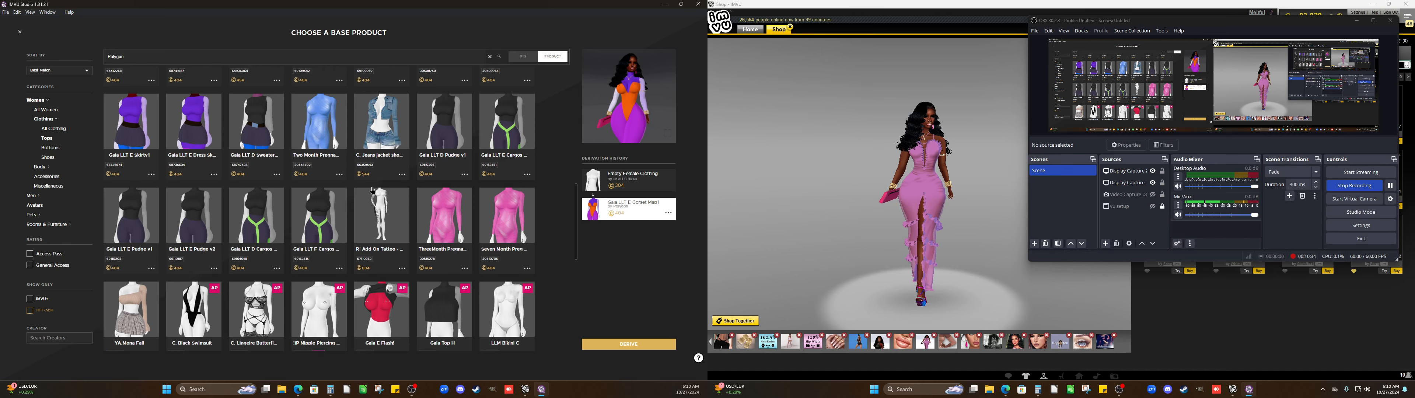
scroll(373, 190, down, 2)
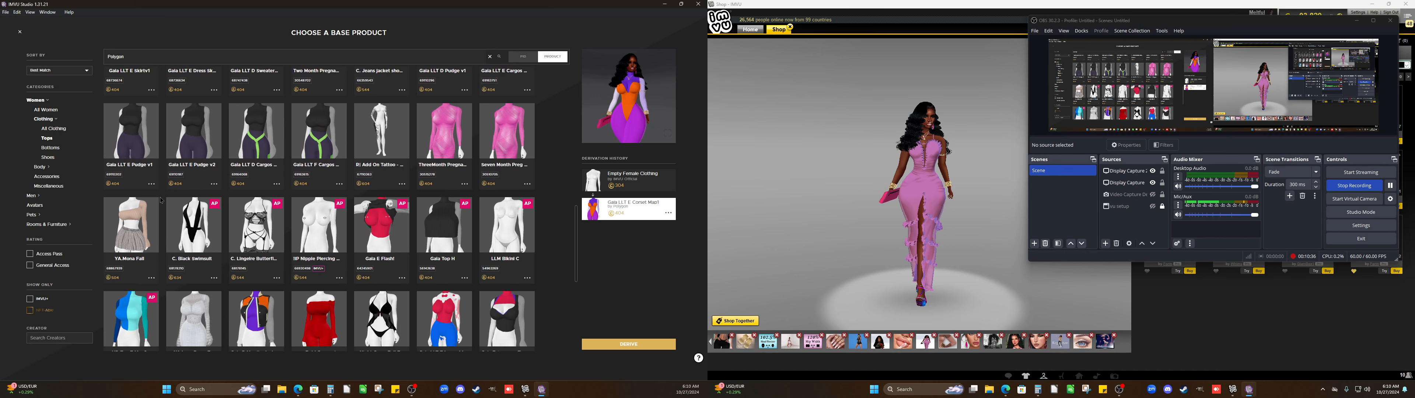
click(143, 213)
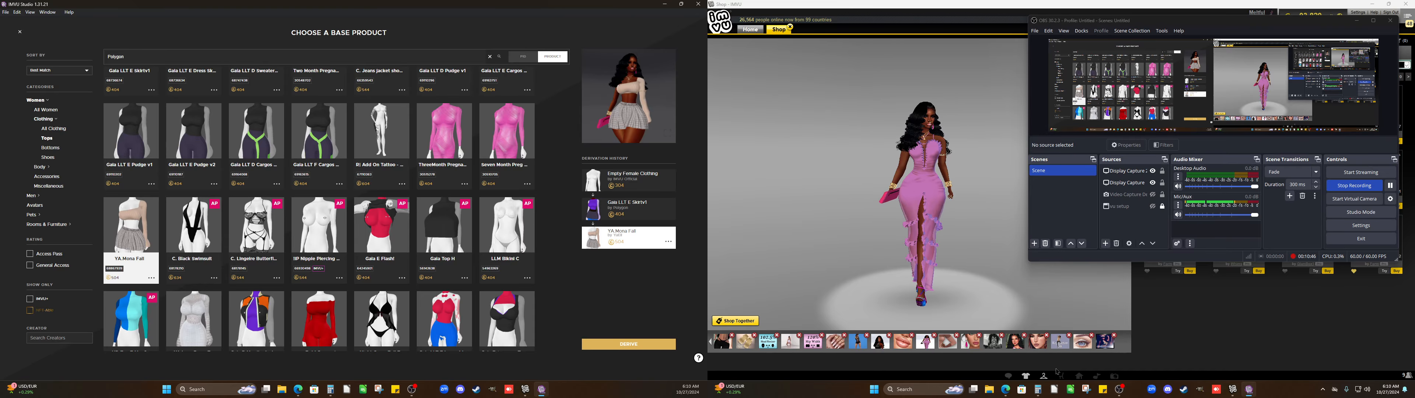
Switch to the browser, go back to the Burbery Fall Set derivation tree and reopen the Gaia LLT E Skirtv1 page
key(alt+Tab)
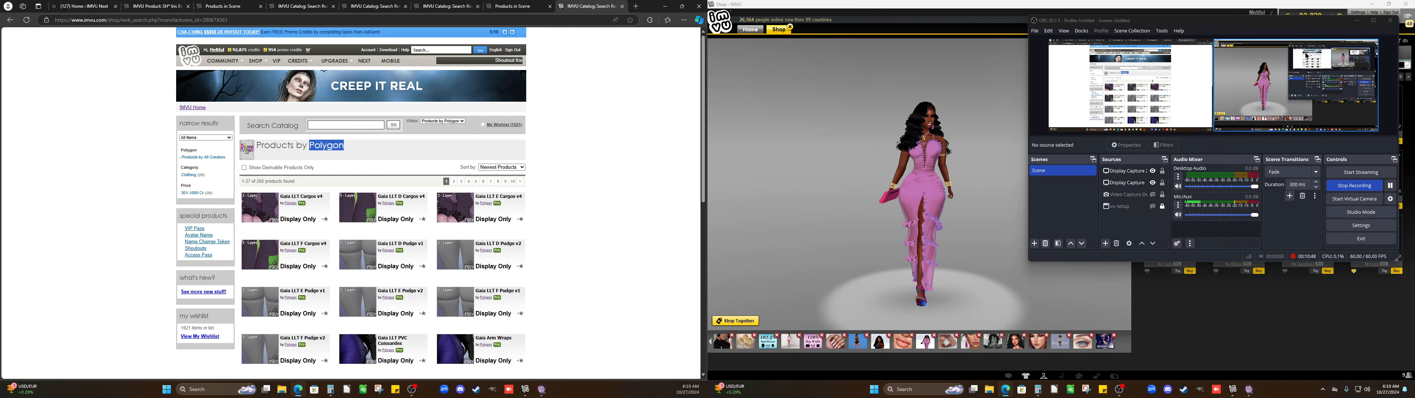
click(10, 20)
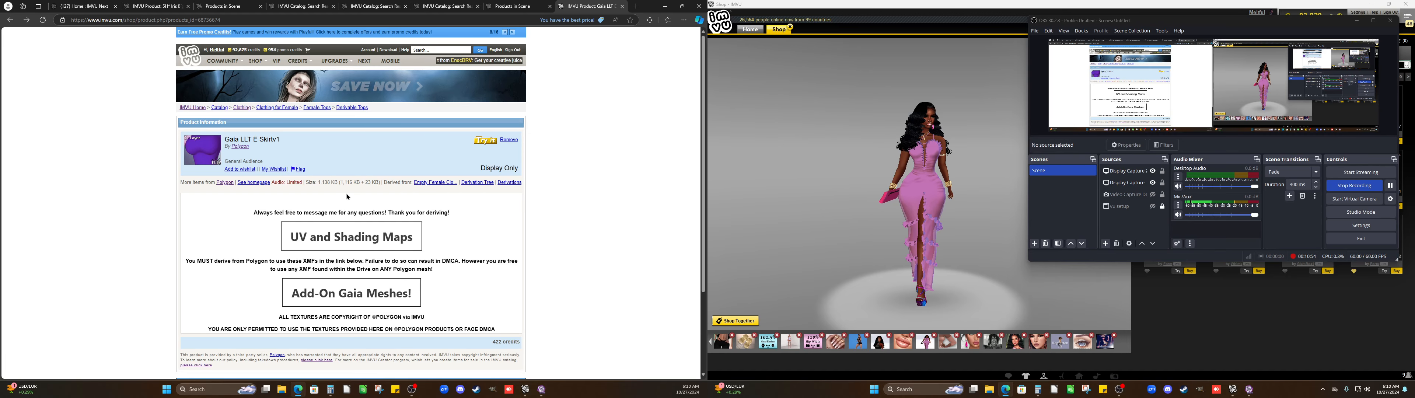
click(11, 20)
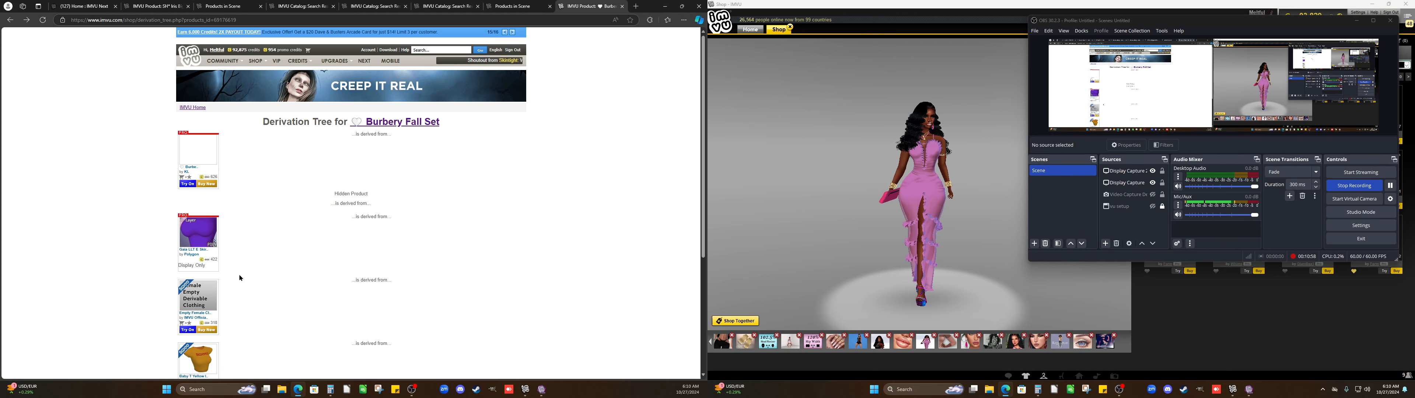
click(188, 240)
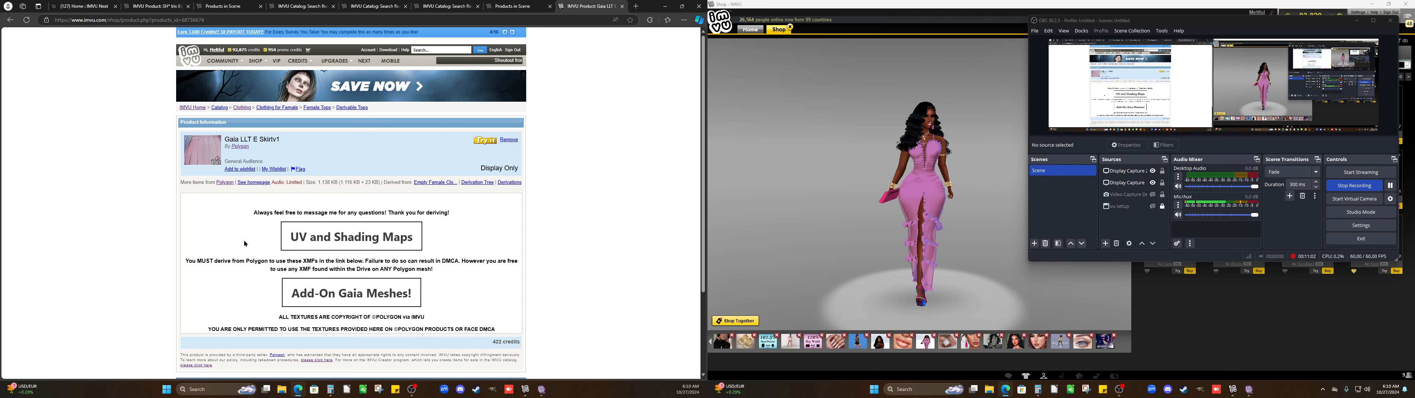
Return to IMVU Studio and preview the purple Gaia LLT E Dress and the C. Jeans jacket shorts from the Polygon results on the avatar
click(541, 390)
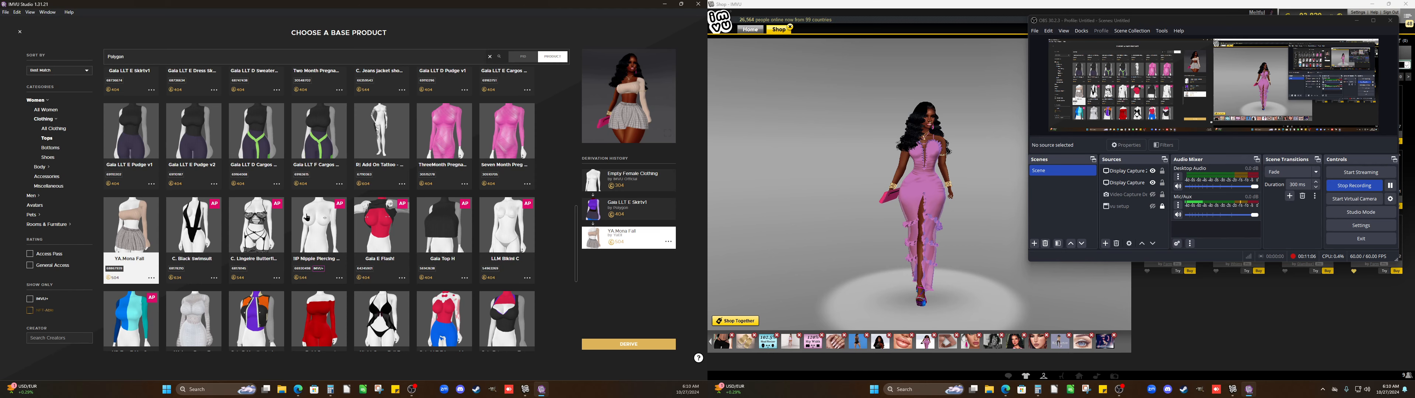
scroll(273, 235, up, 3)
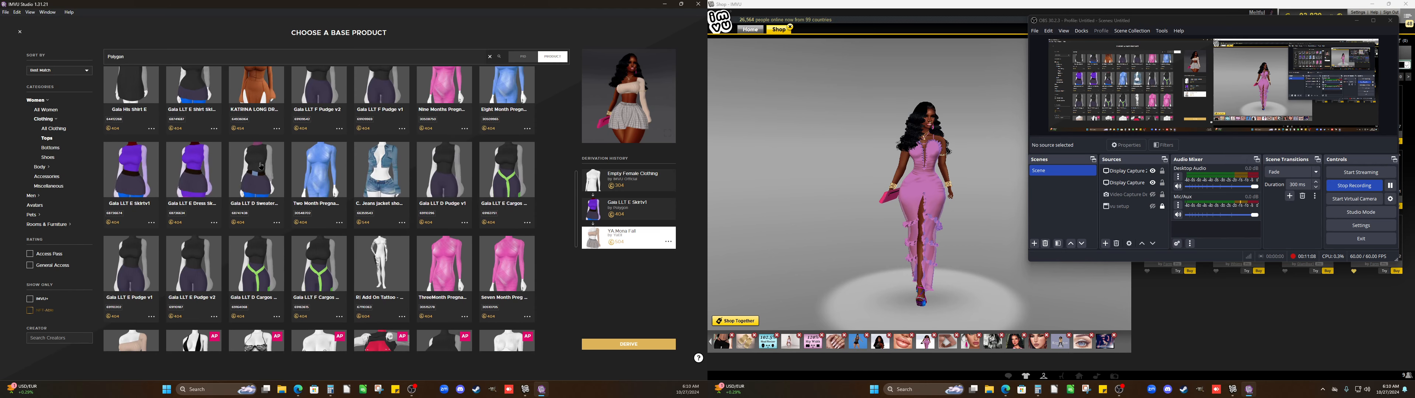
click(195, 179)
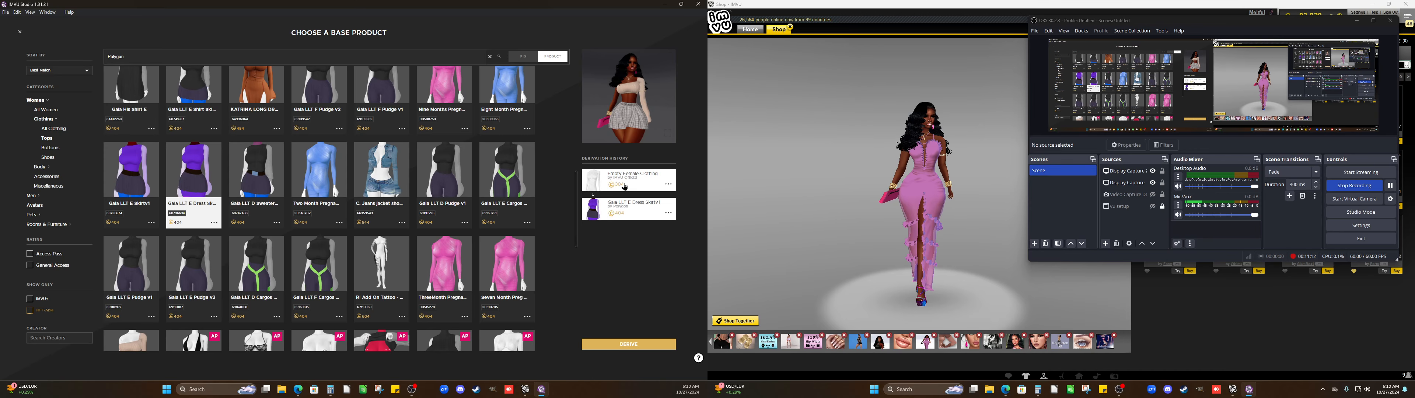
click(382, 192)
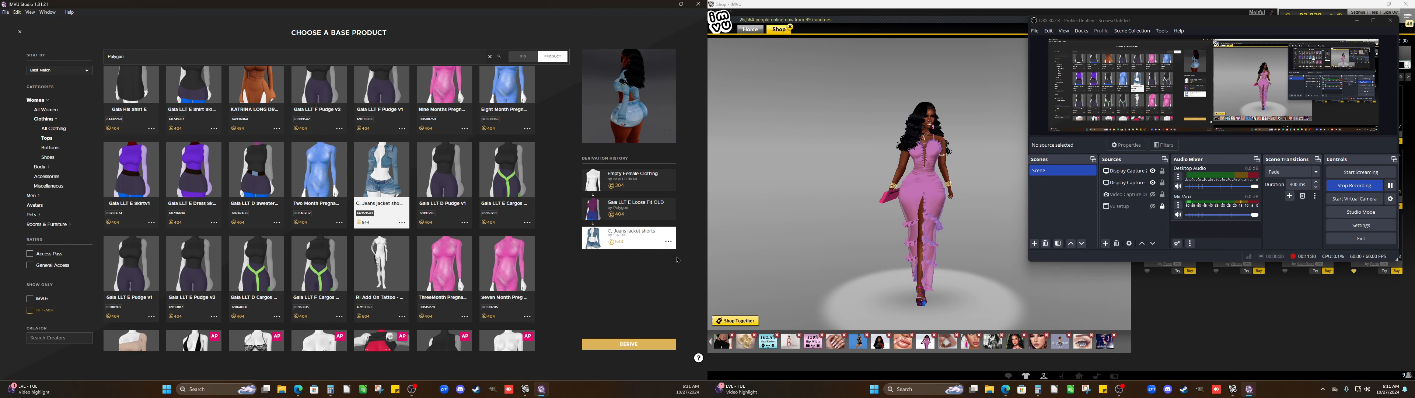
Open the C. Jeans jacket shorts shop page in the browser, return to the base product selection and derive a new product from it
click(670, 244)
click(664, 250)
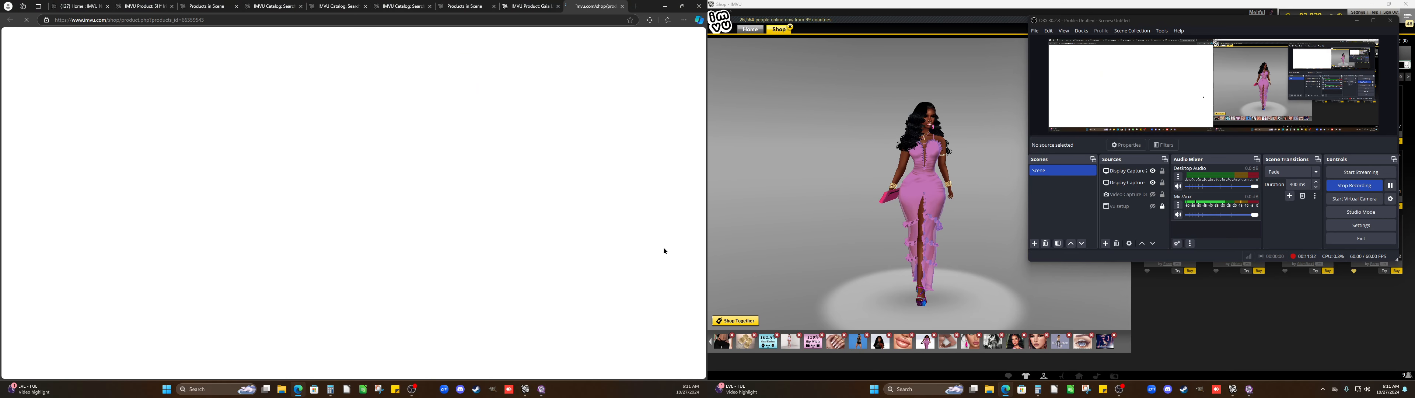
key(alt+Tab)
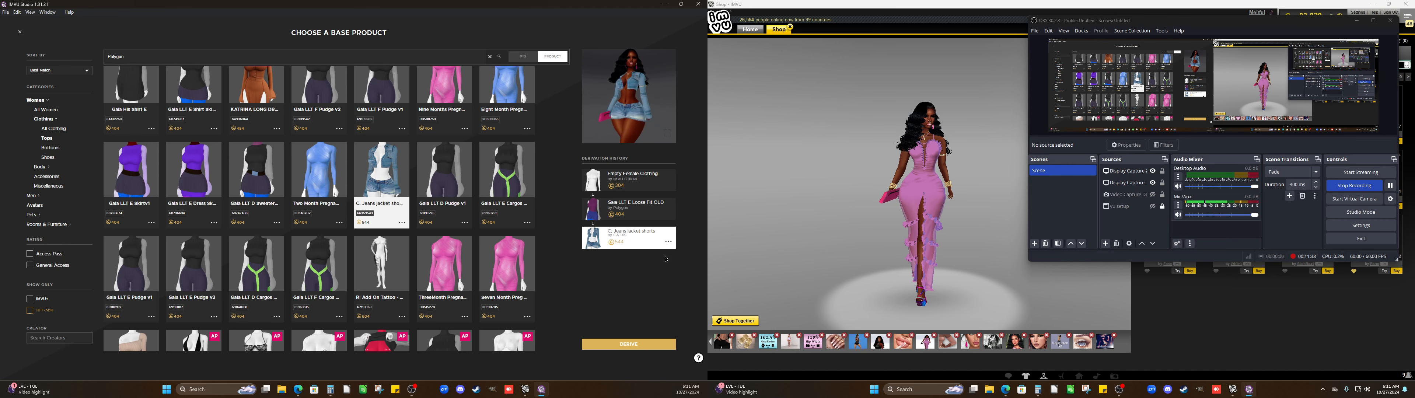
click(650, 346)
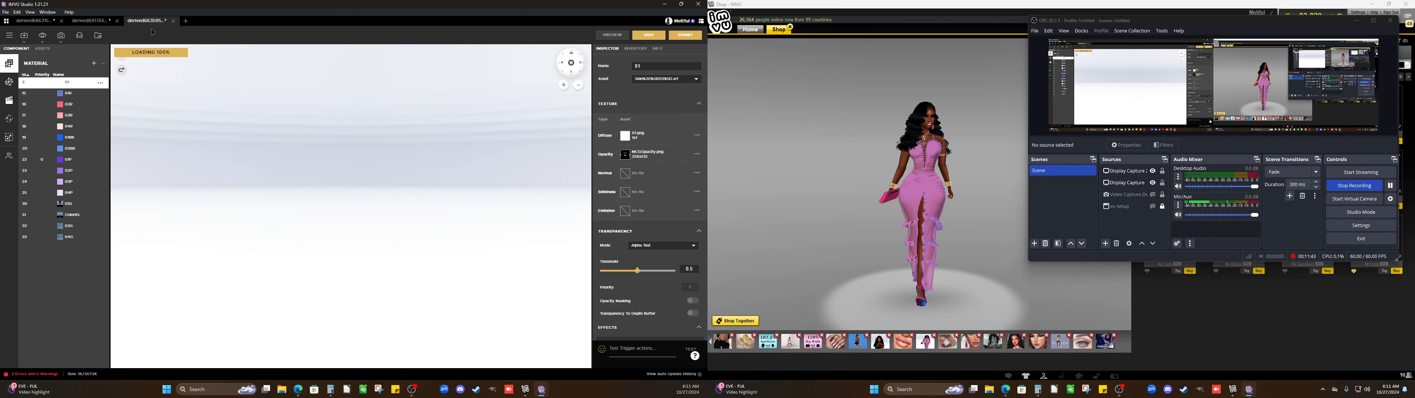
Start a further new project and filter its derivable base products by Polygon
click(185, 21)
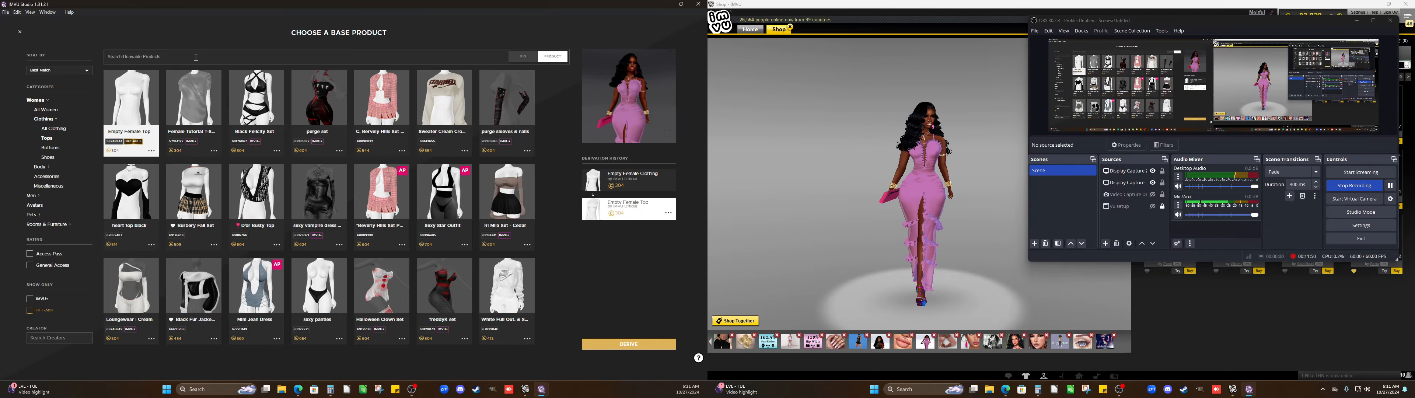
click(195, 57)
text(Polygon)
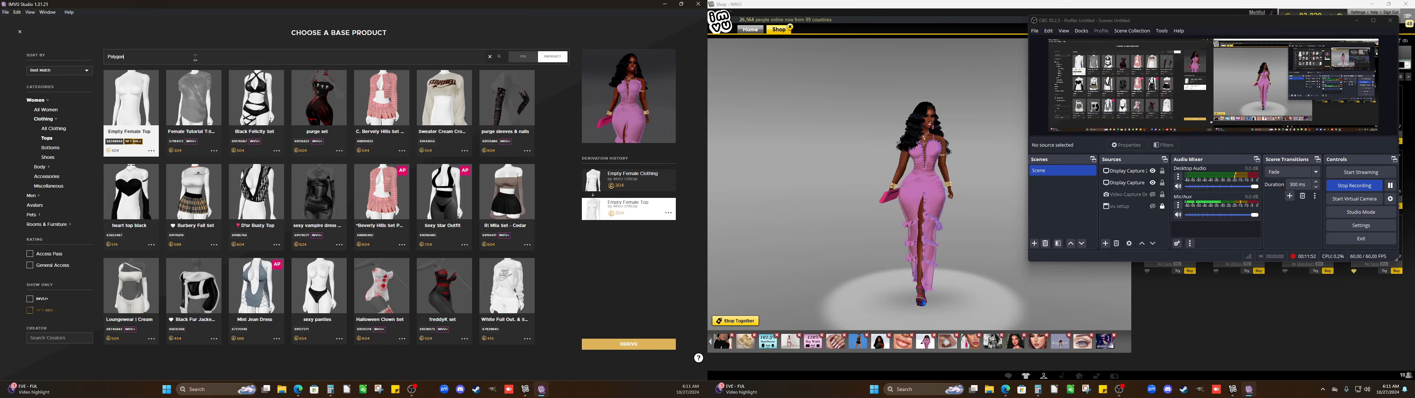
key(Return)
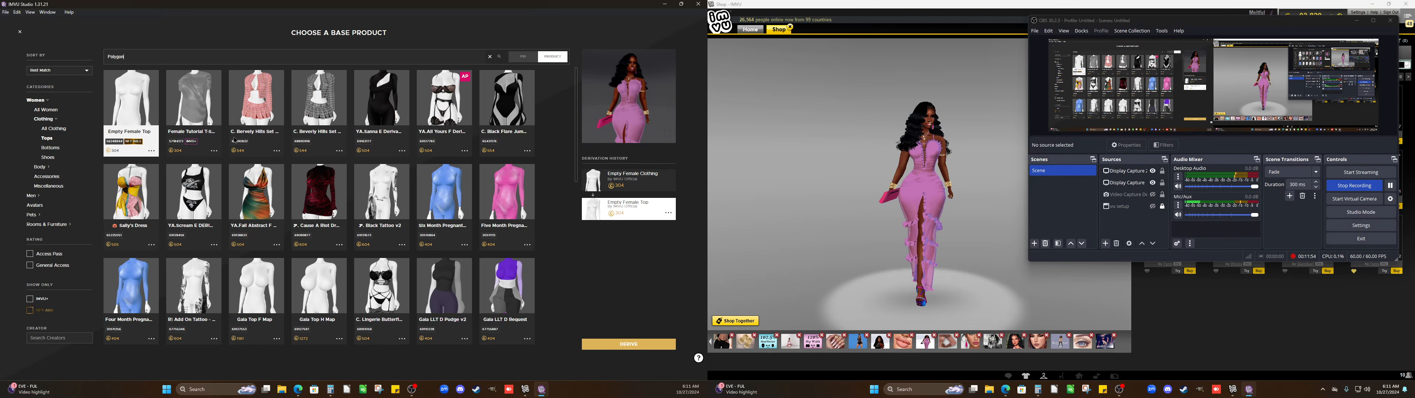
Browse far down the Polygon results and preview the multicoloured YA.Fall Abstract E dress on the avatar
scroll(235, 140, down, 3)
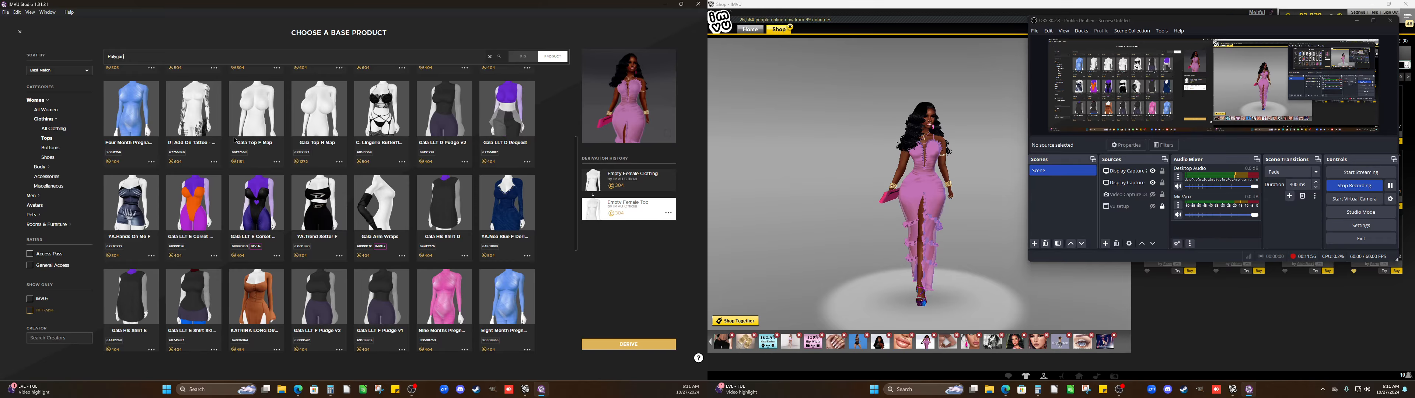
scroll(235, 140, down, 2)
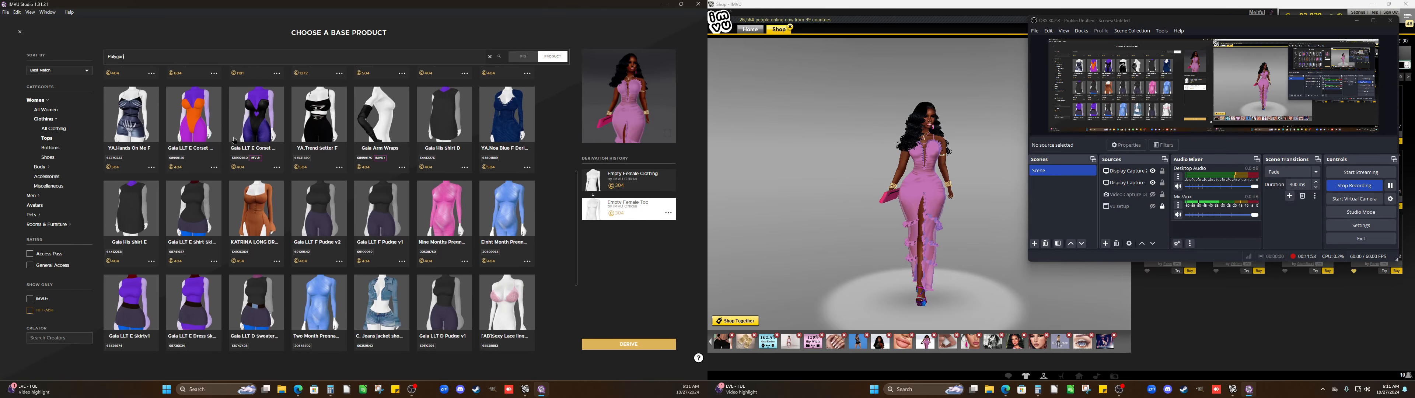
scroll(235, 140, down, 1)
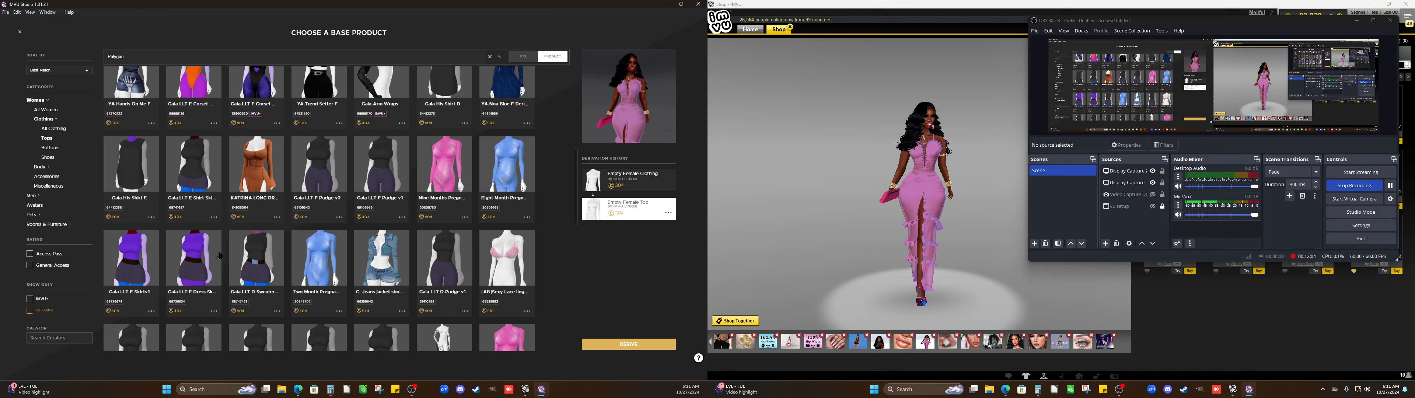
scroll(220, 256, down, 2)
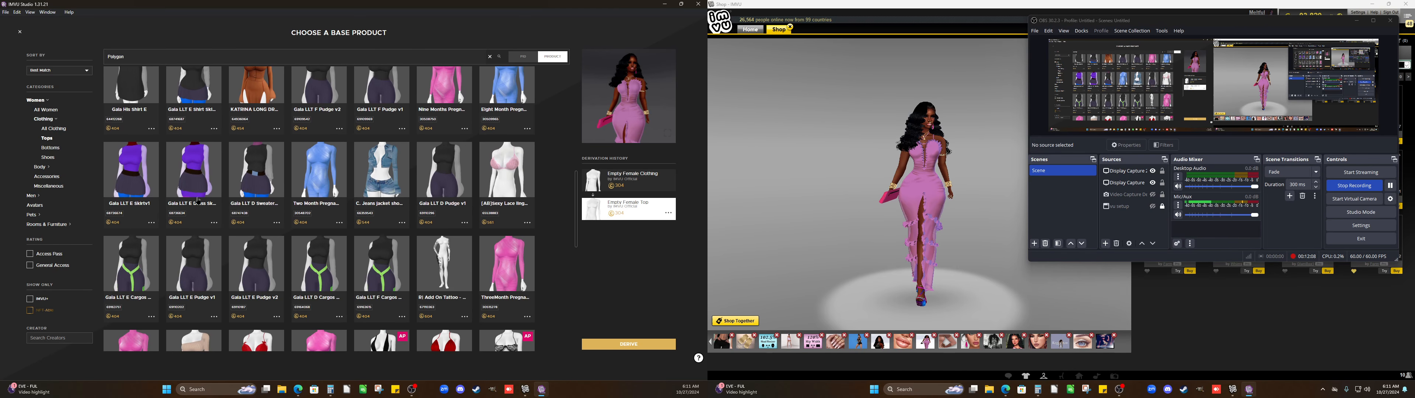
scroll(166, 208, down, 6)
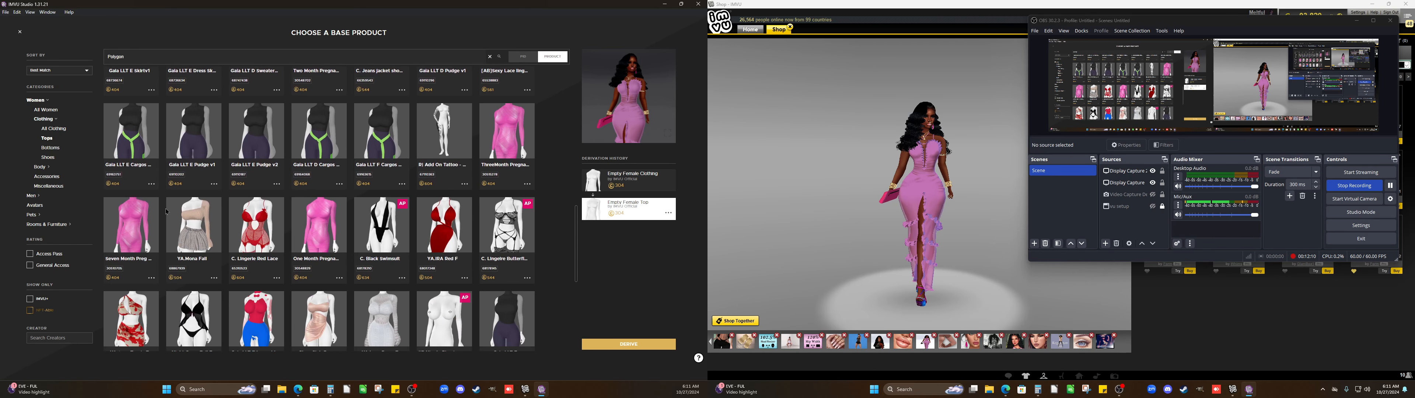
scroll(166, 211, down, 4)
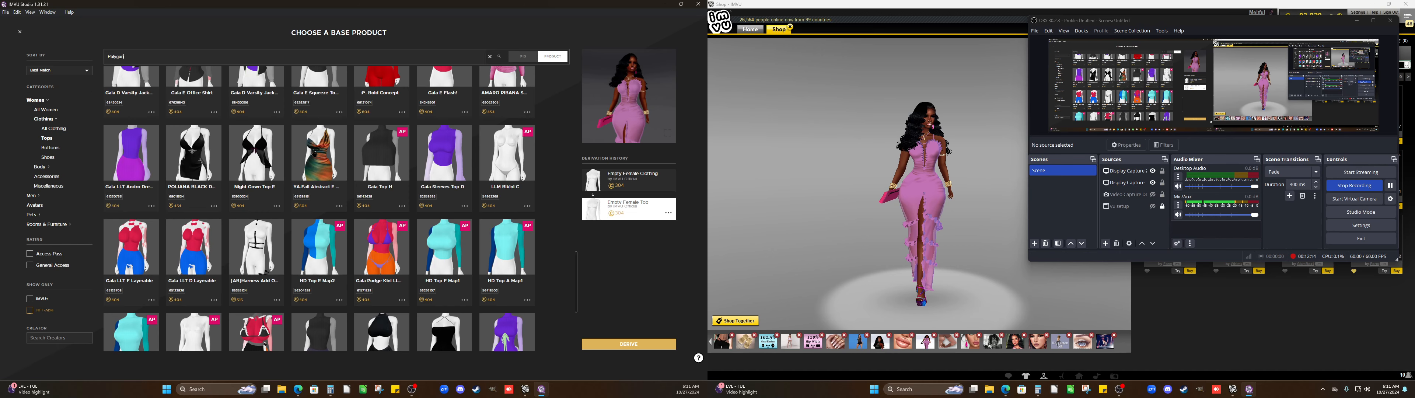
click(315, 154)
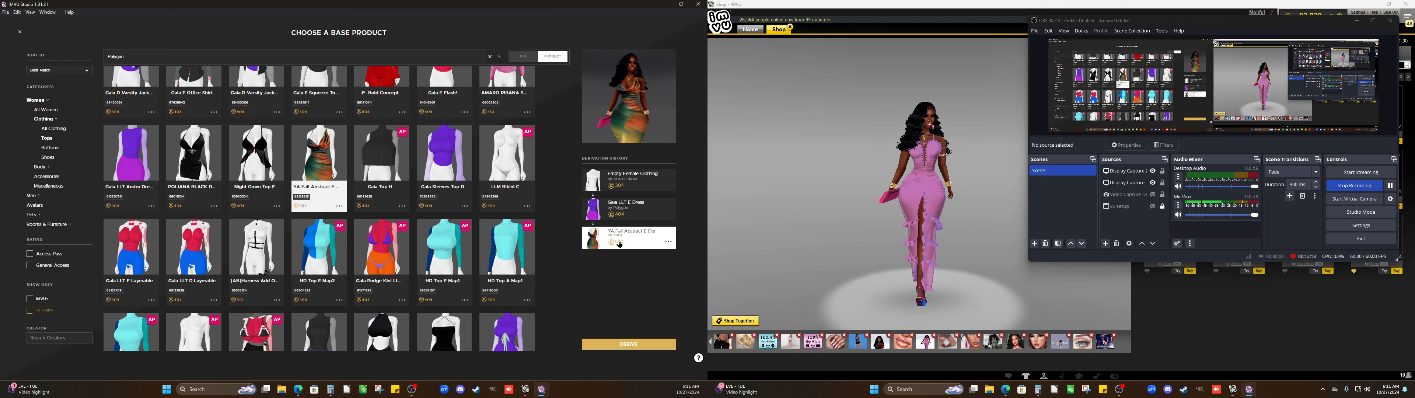
Preview the MALWI SKIRT SET on the avatar and inspect its details up close
scroll(190, 212, down, 3)
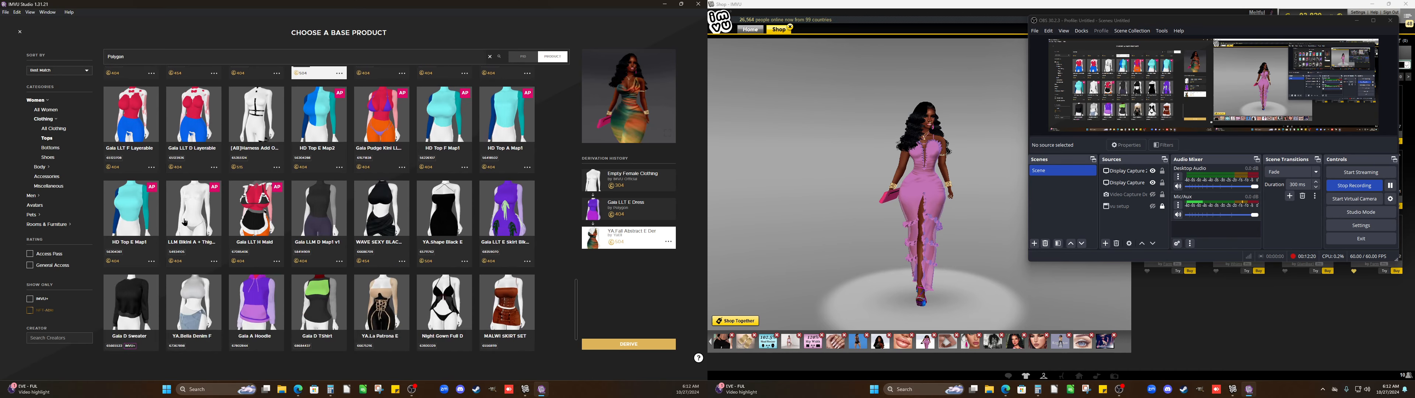
click(520, 301)
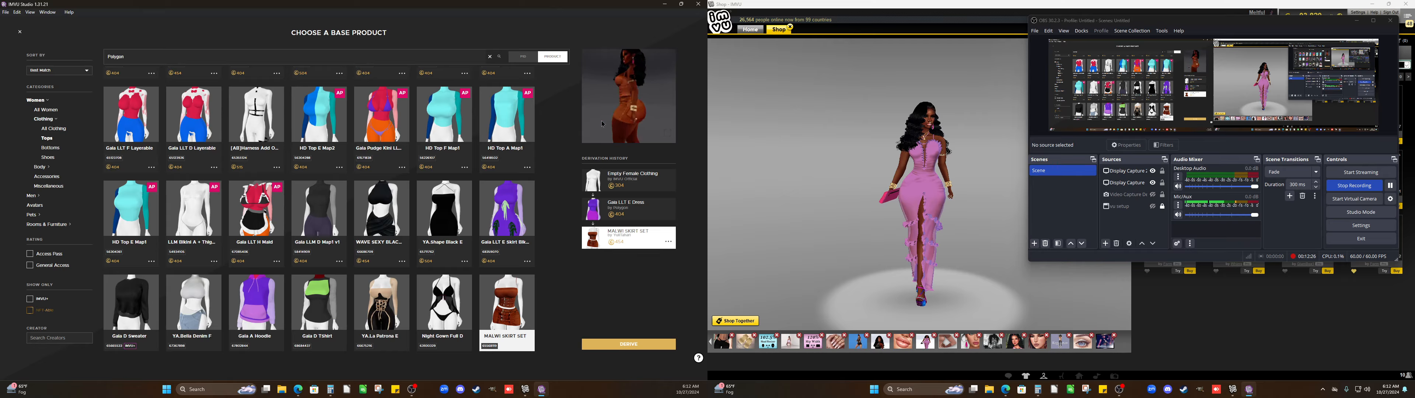
drag(602, 124, 596, 144)
scroll(628, 111, up, 4)
scroll(628, 111, down, 5)
scroll(590, 116, up, 5)
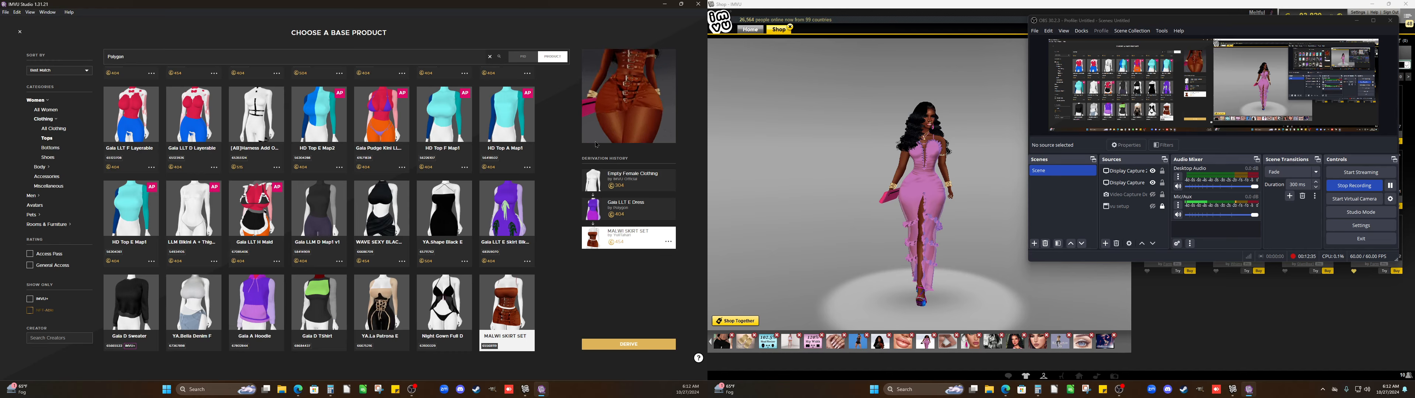
Open the MALWI SKIRT SET shop page in the browser, return to IMVU Studio and derive a new product from it
click(671, 243)
click(641, 256)
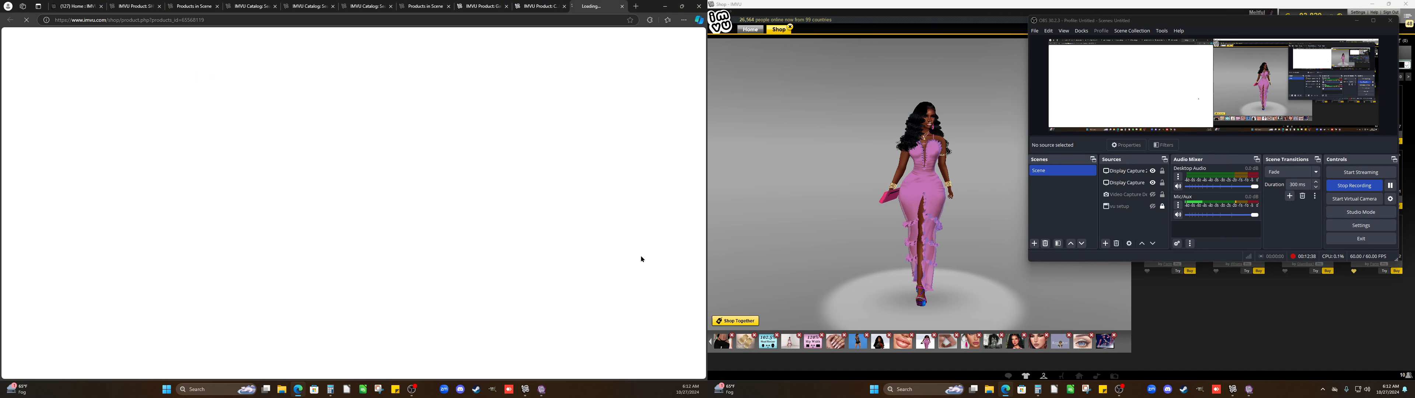
click(526, 389)
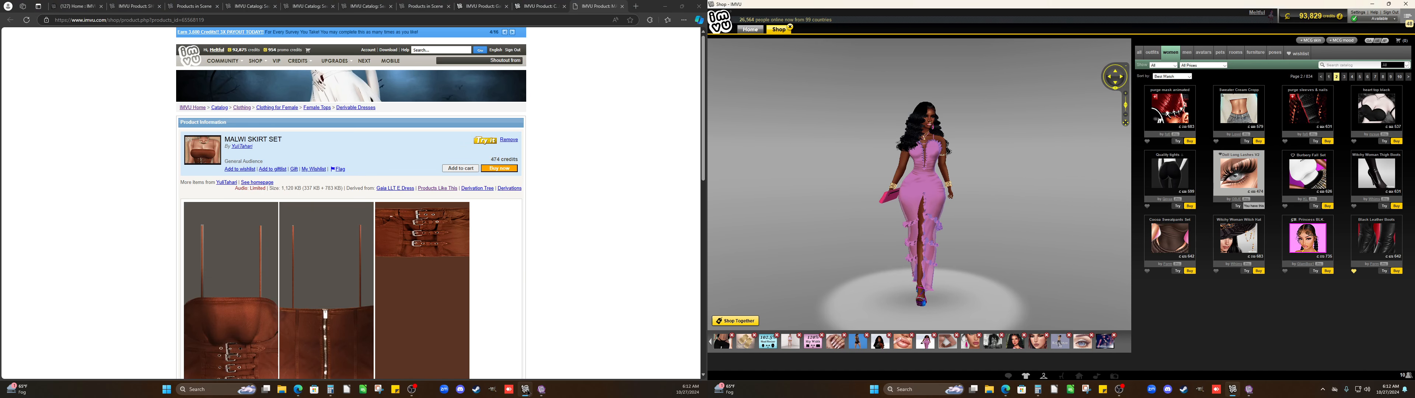
click(542, 389)
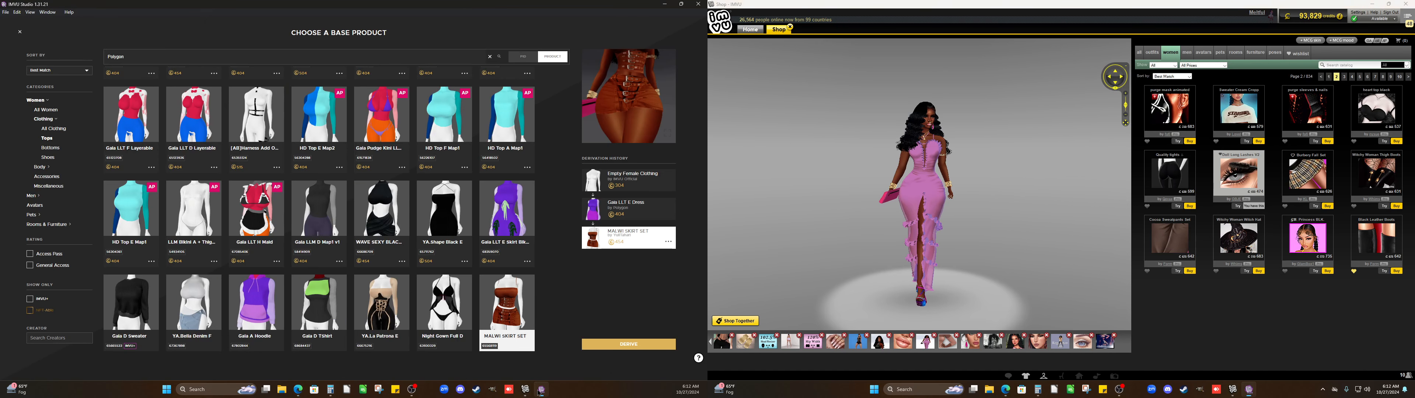
click(629, 344)
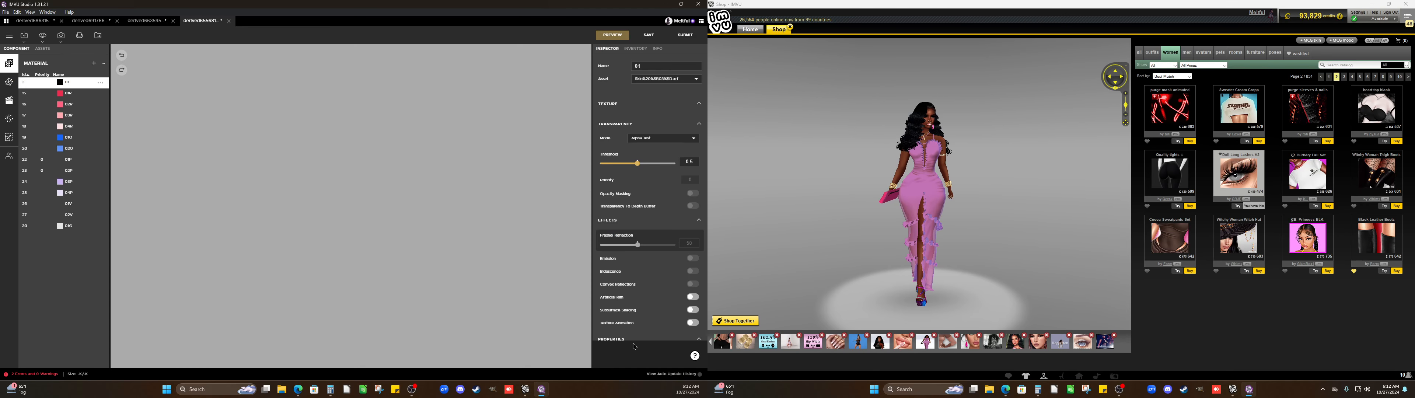
Switch to the first derived product and open its save-as-new naming dialog
click(36, 21)
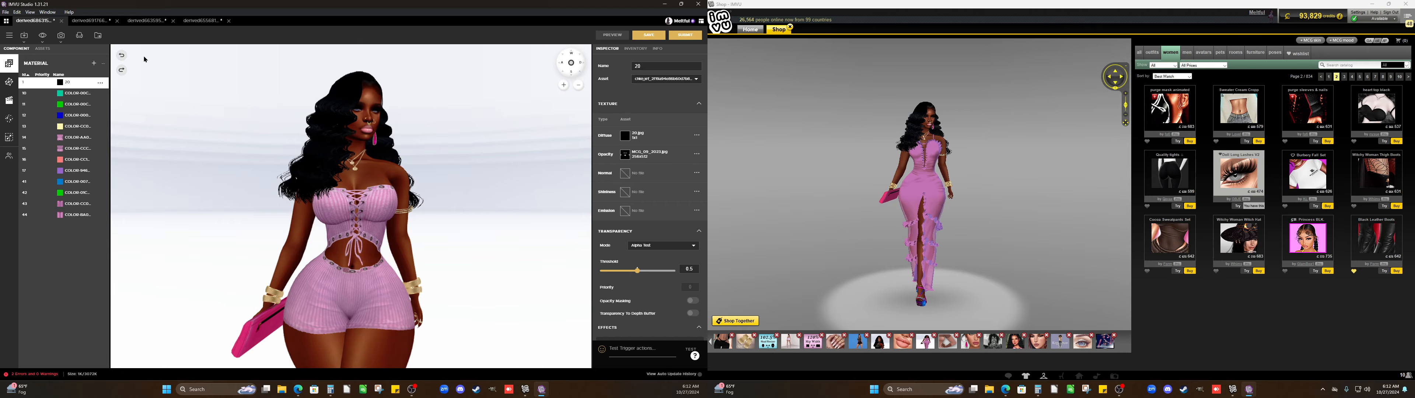
click(651, 35)
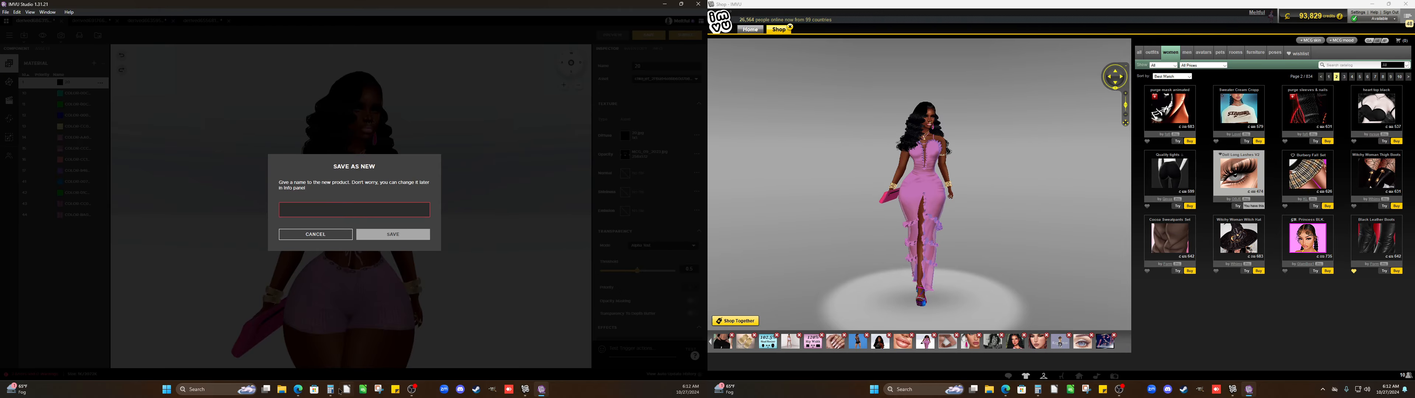
Switch to the browser, revisit the Gaia LLT E Skirtv1 page and close the creator catalog page that lists the Burberry skirt set
click(298, 389)
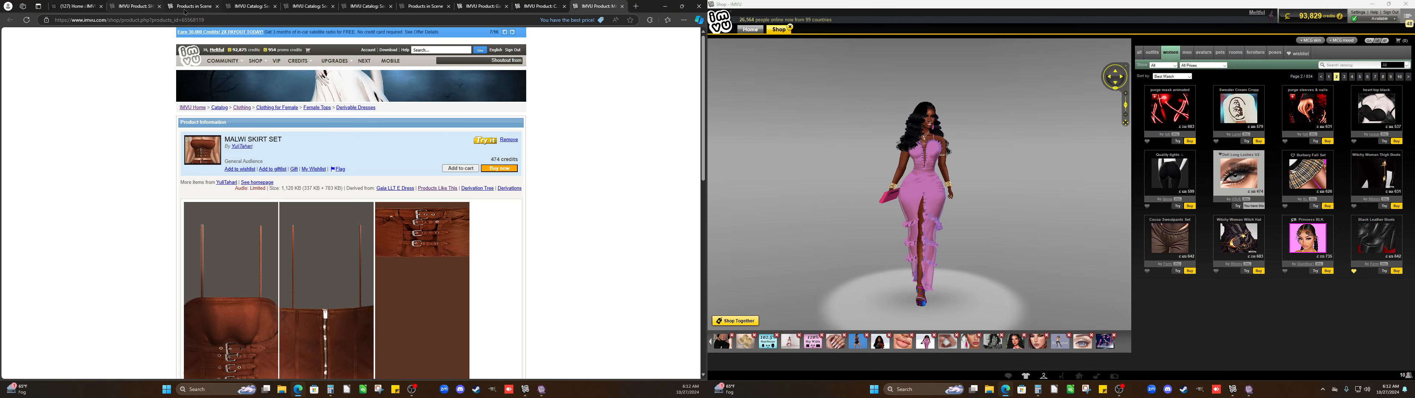
click(520, 7)
click(474, 8)
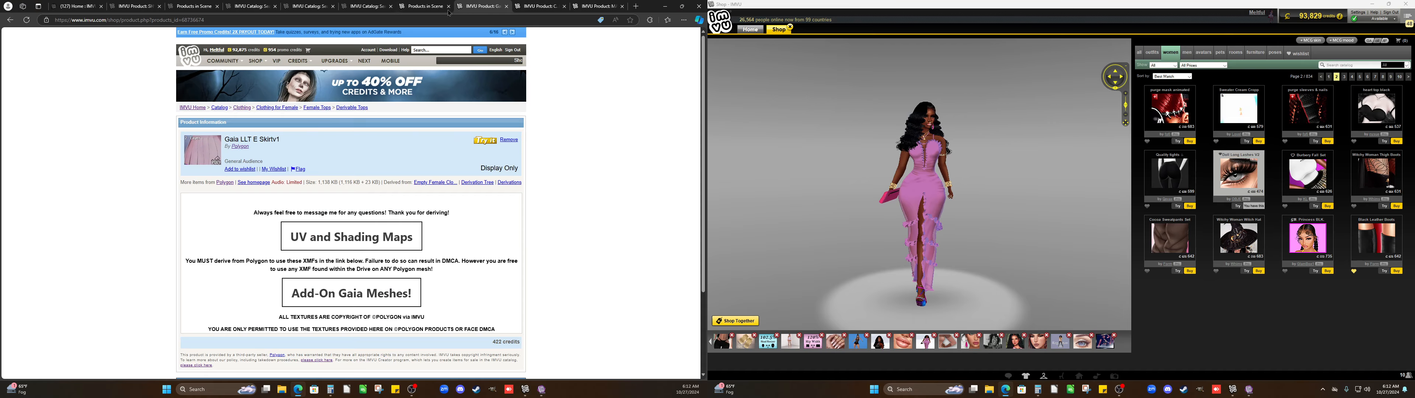
click(409, 8)
click(381, 9)
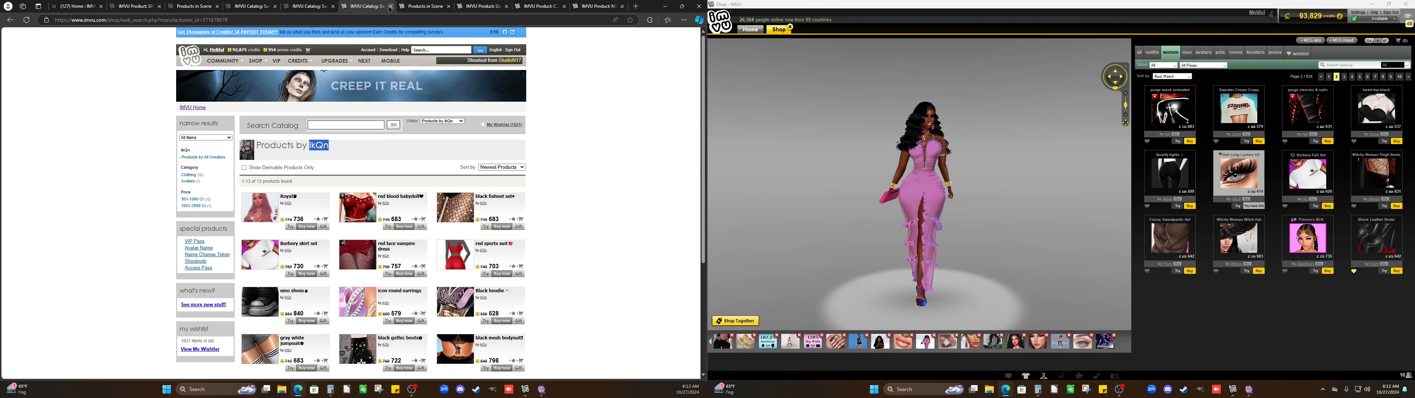
click(390, 9)
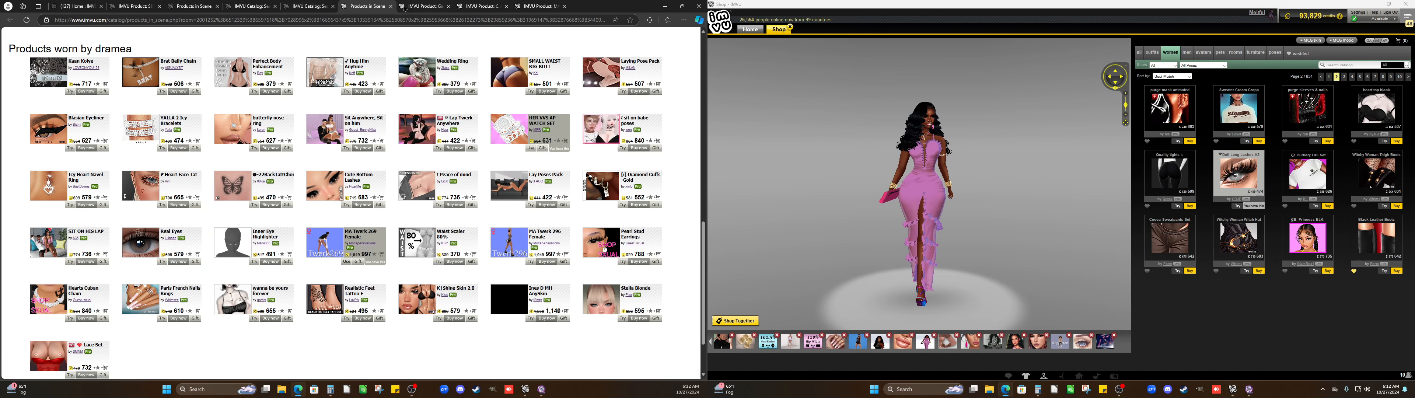
Review the open product pages, the SMNM catalog and the scene's product list, and close the IMVU home page
click(418, 9)
click(533, 9)
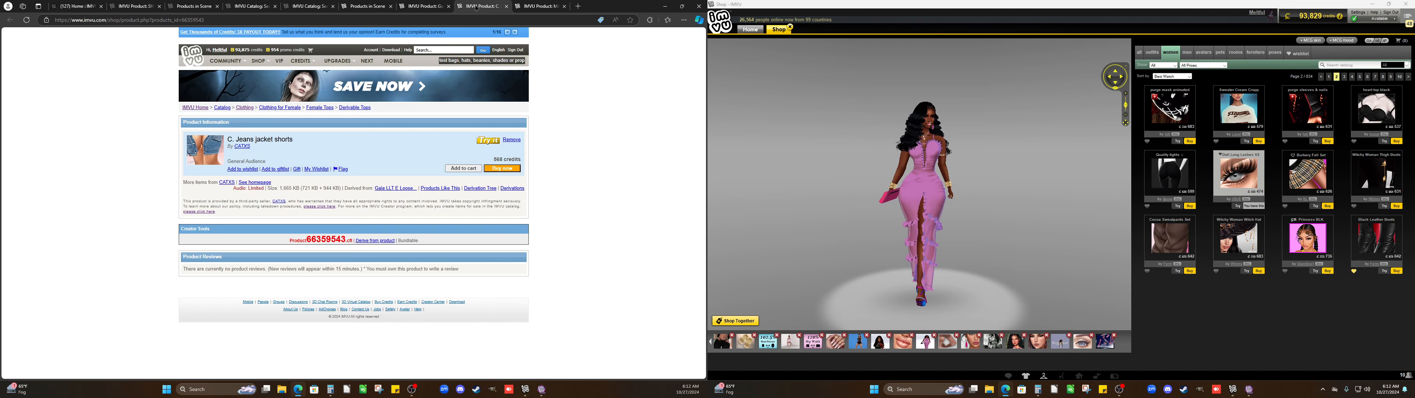
click(533, 9)
click(300, 9)
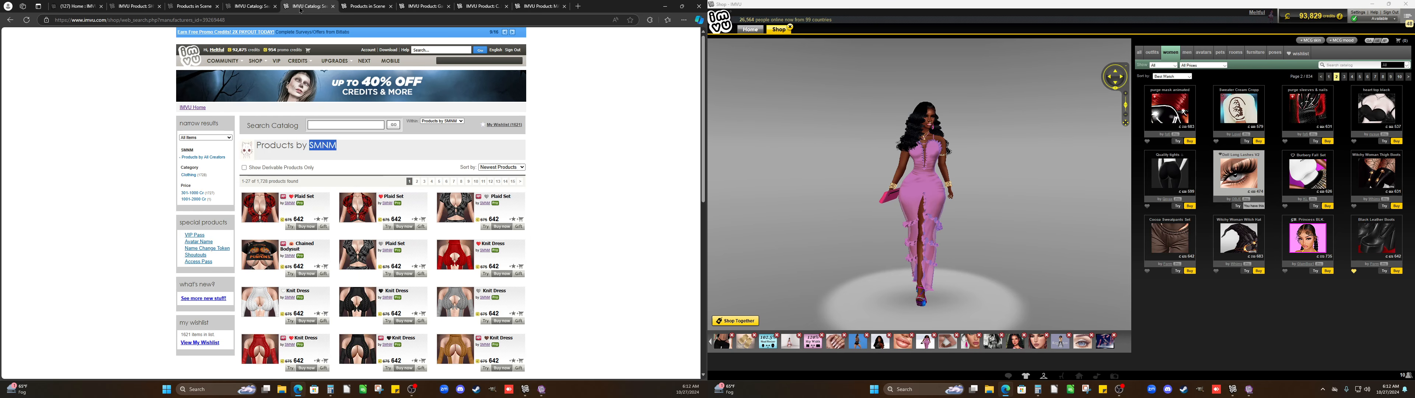
click(192, 7)
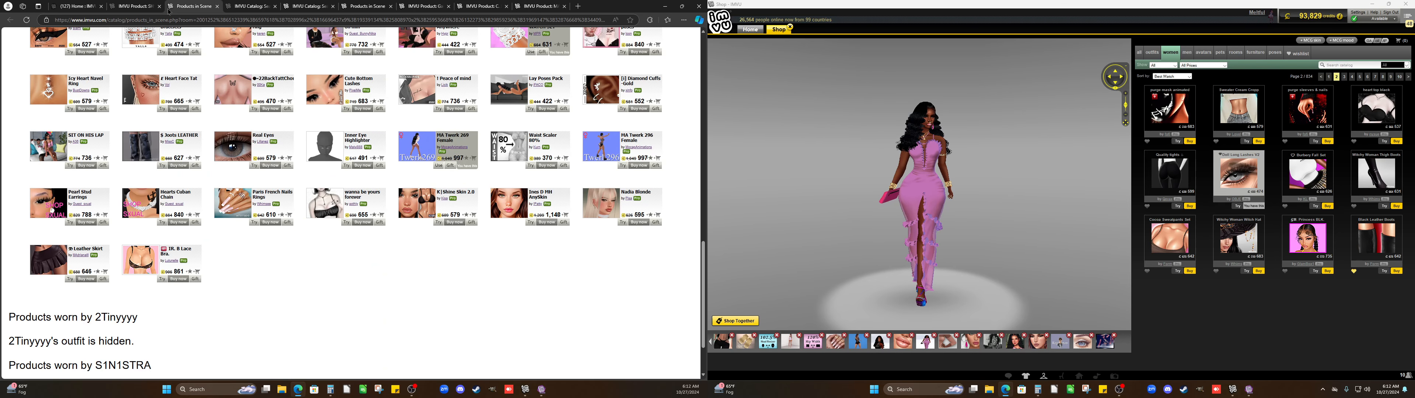
click(79, 10)
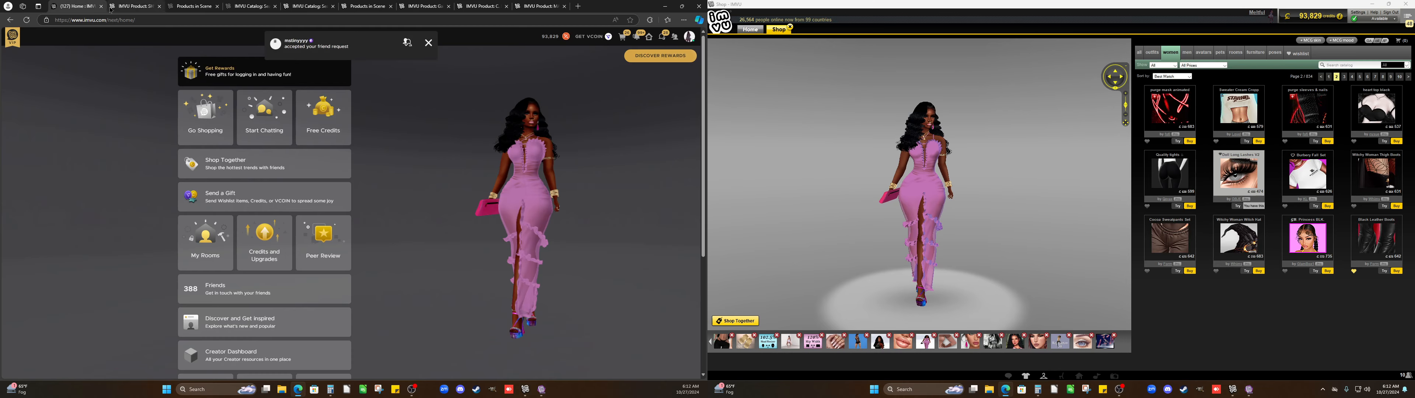
click(101, 7)
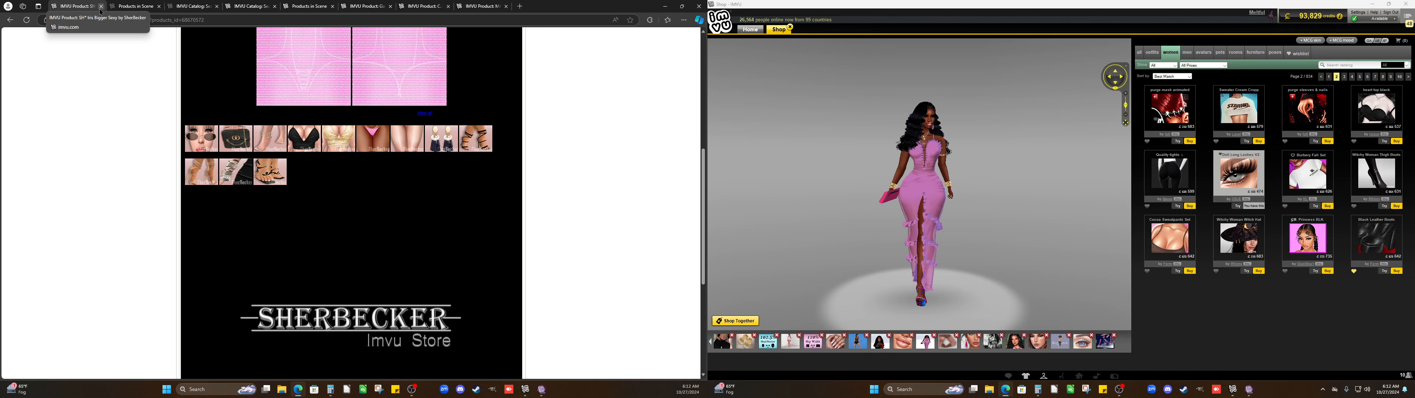
Review the open shop and catalog pages, close the Gaia catalog search results and view the C. Jeans jacket shorts page
click(116, 10)
click(187, 6)
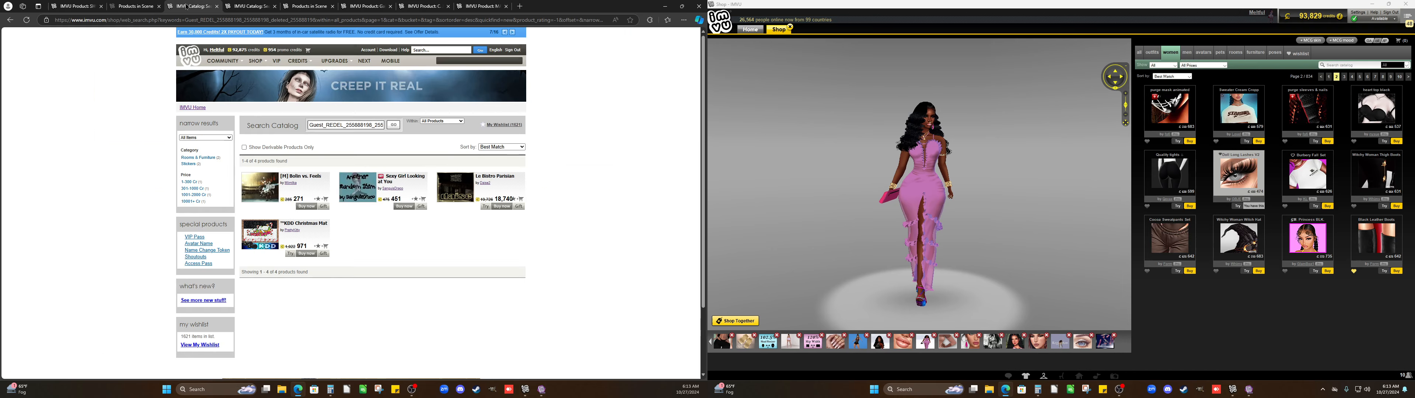
click(217, 6)
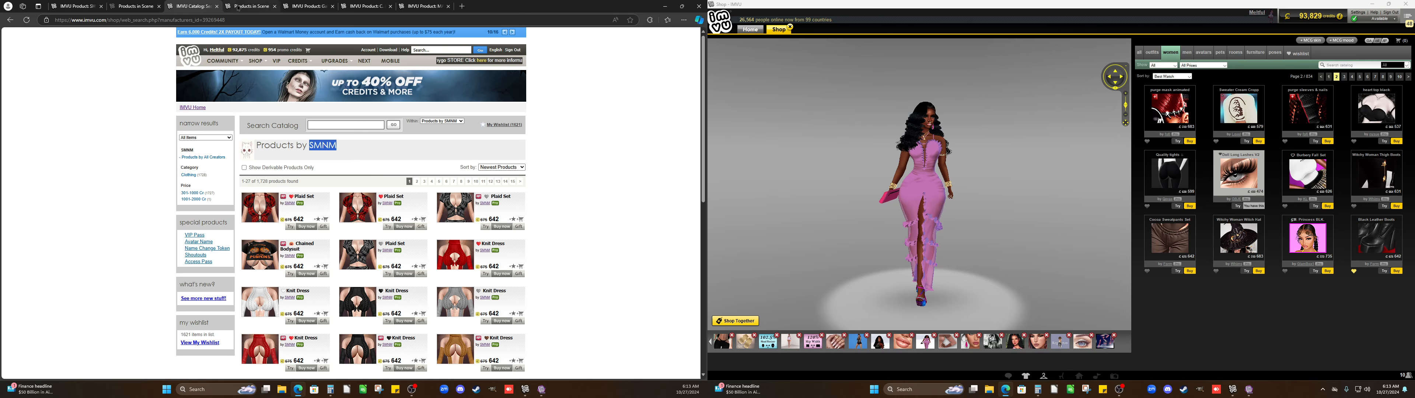
click(249, 7)
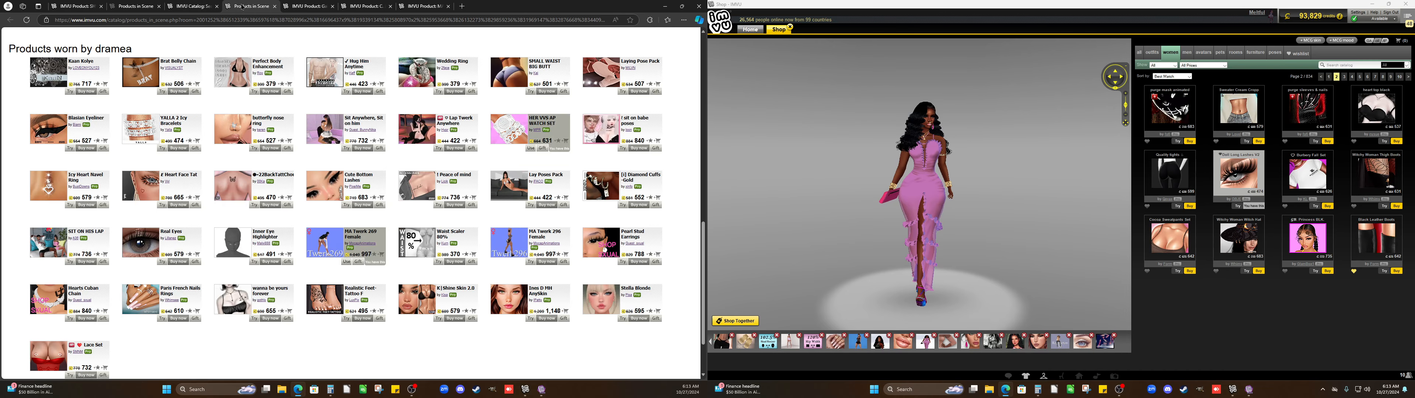
click(361, 8)
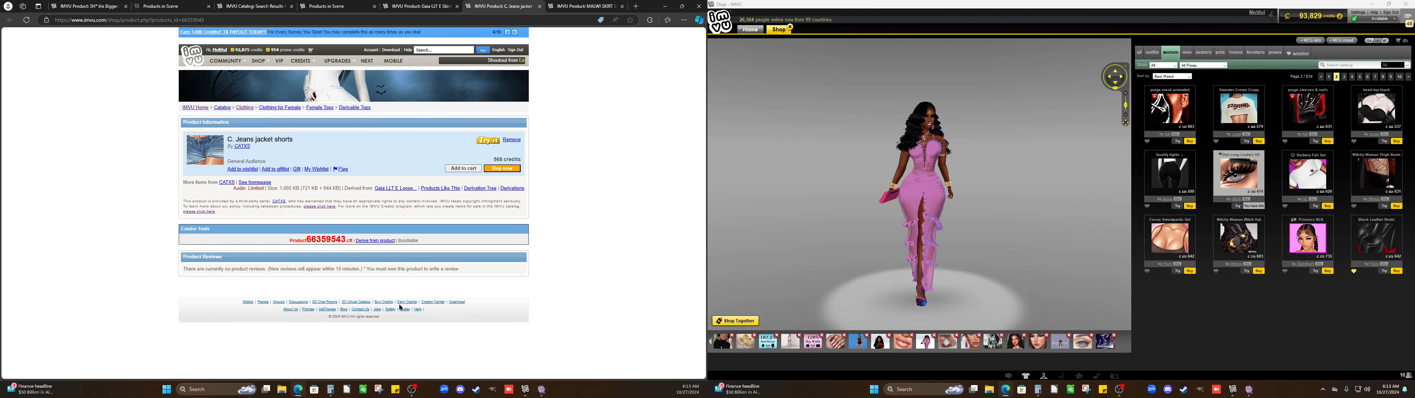
Switch to IMVU Studio, save the new product under the name "romp" and close it
mouse_move(540, 393)
click(543, 372)
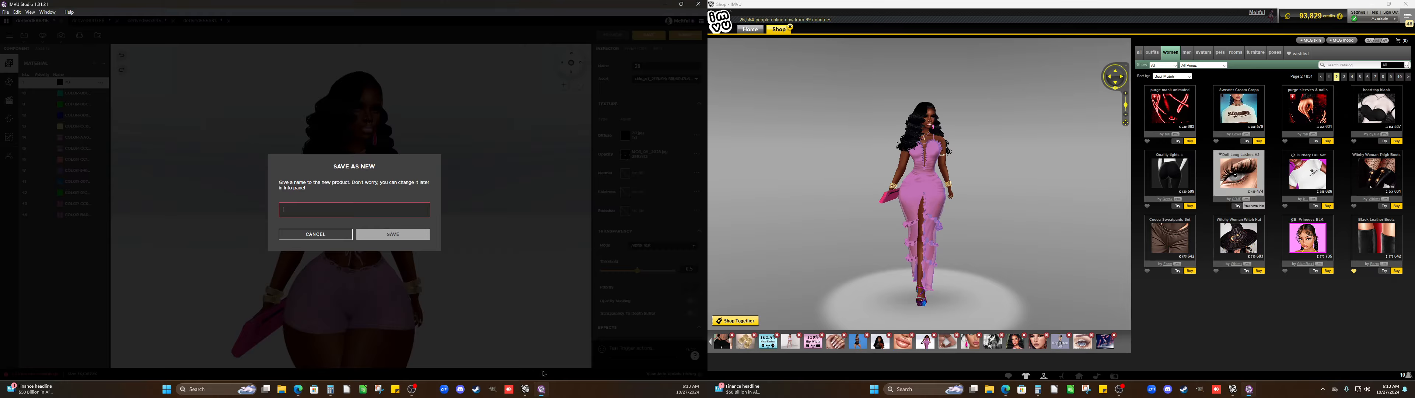
click(373, 213)
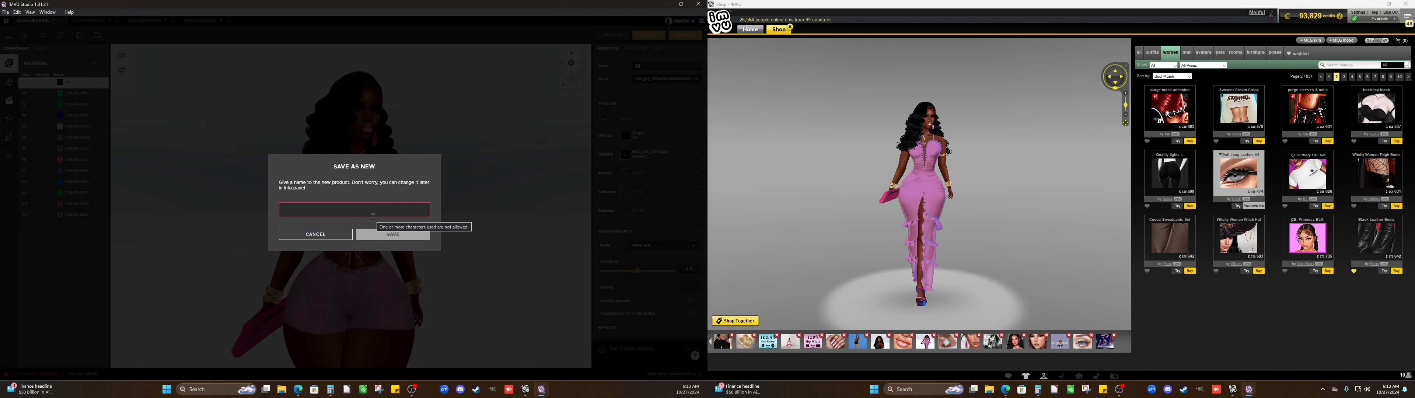
text(romp)
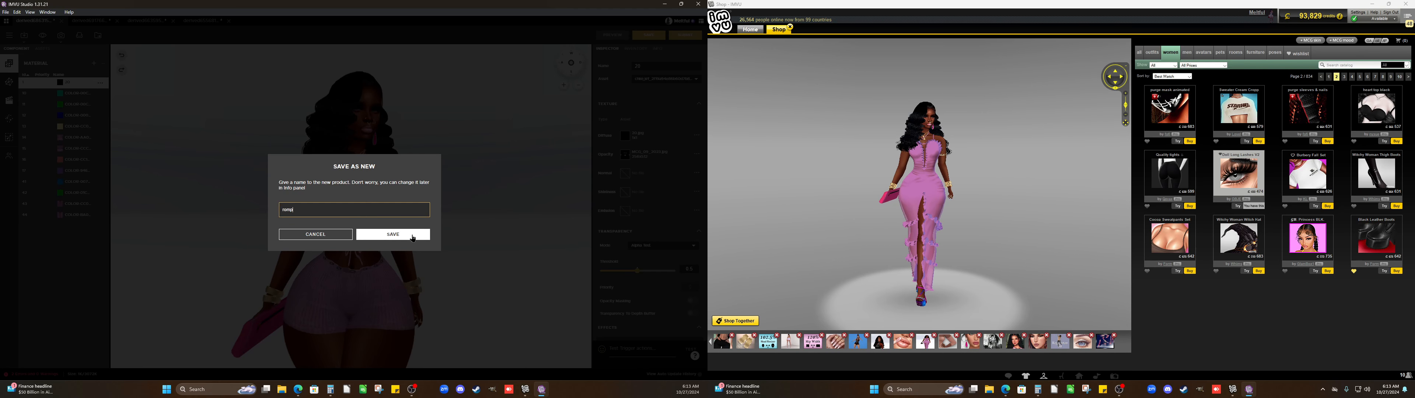
click(393, 234)
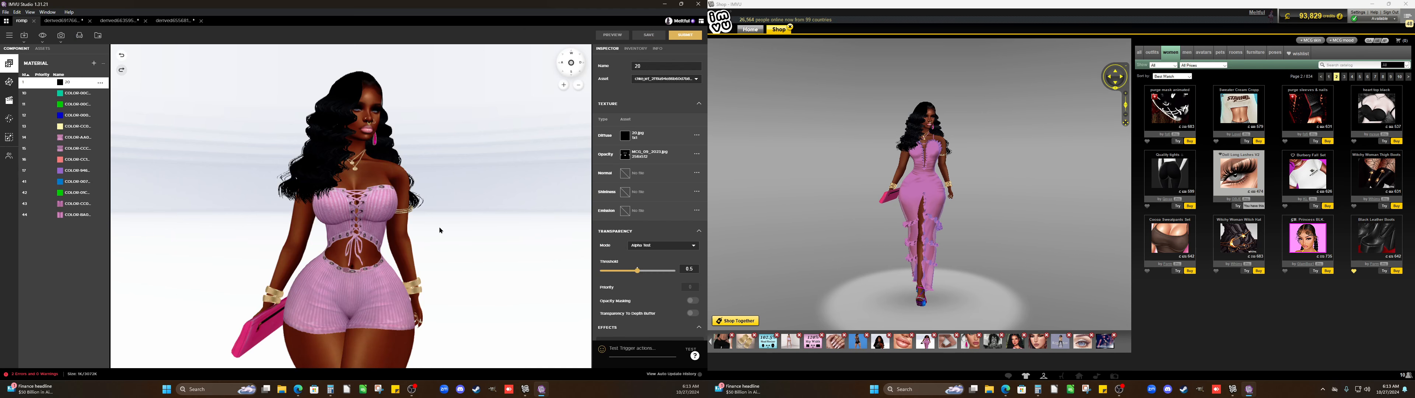
click(33, 21)
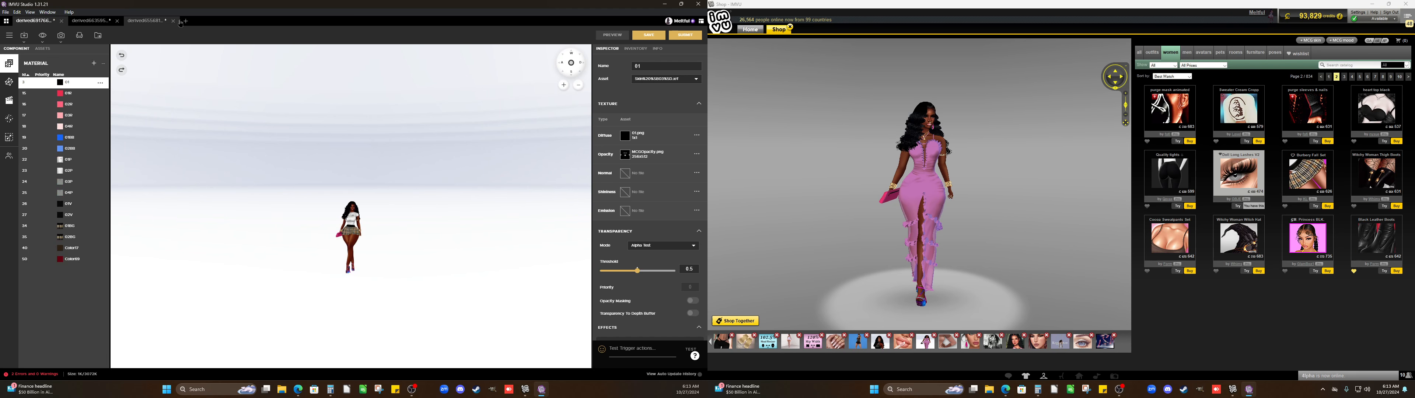
Search the women's tops for base products, preview the Gaia LLT E dress and derive a new product from it
click(185, 22)
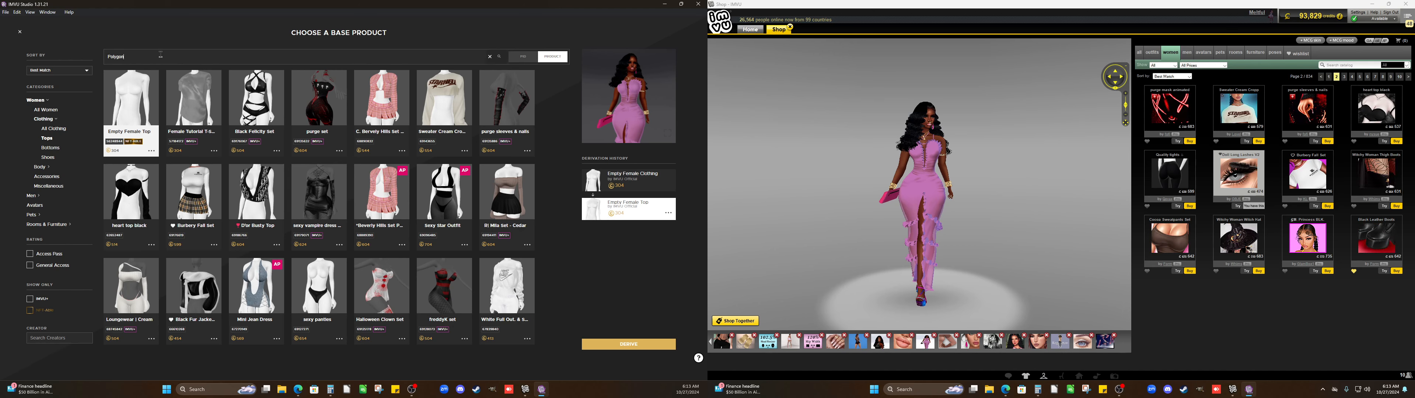
key(Return)
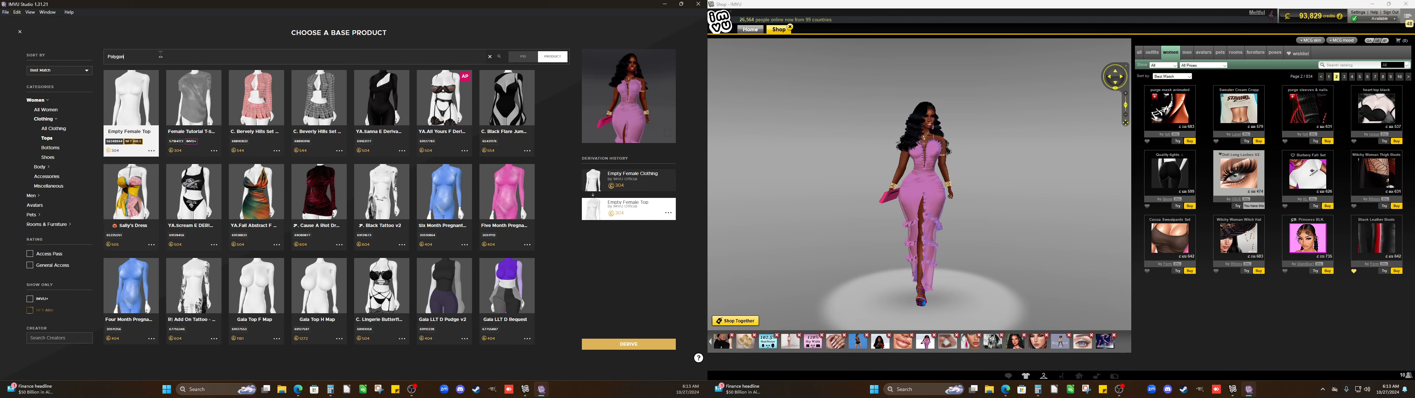
scroll(180, 144, down, 3)
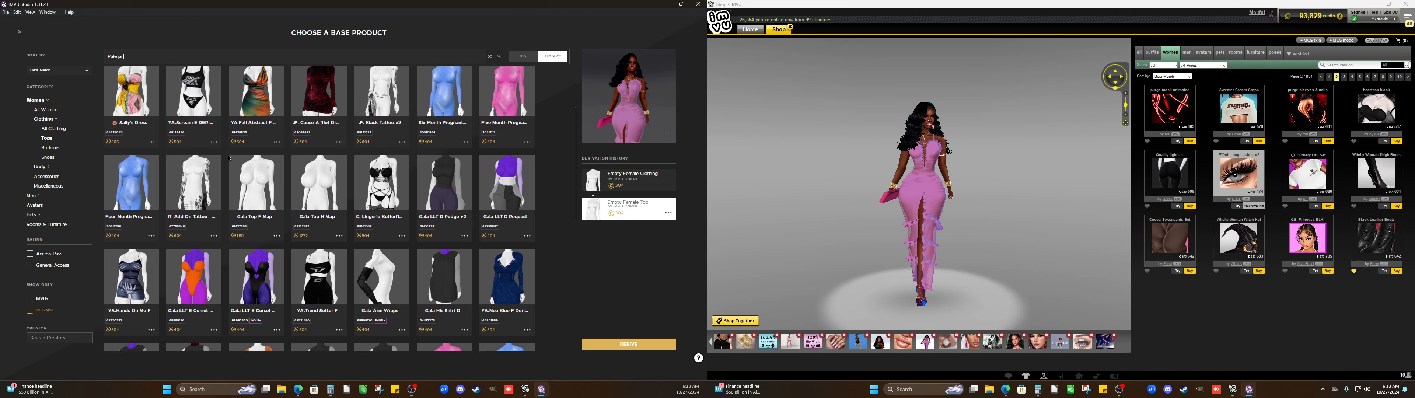
scroll(199, 189, down, 2)
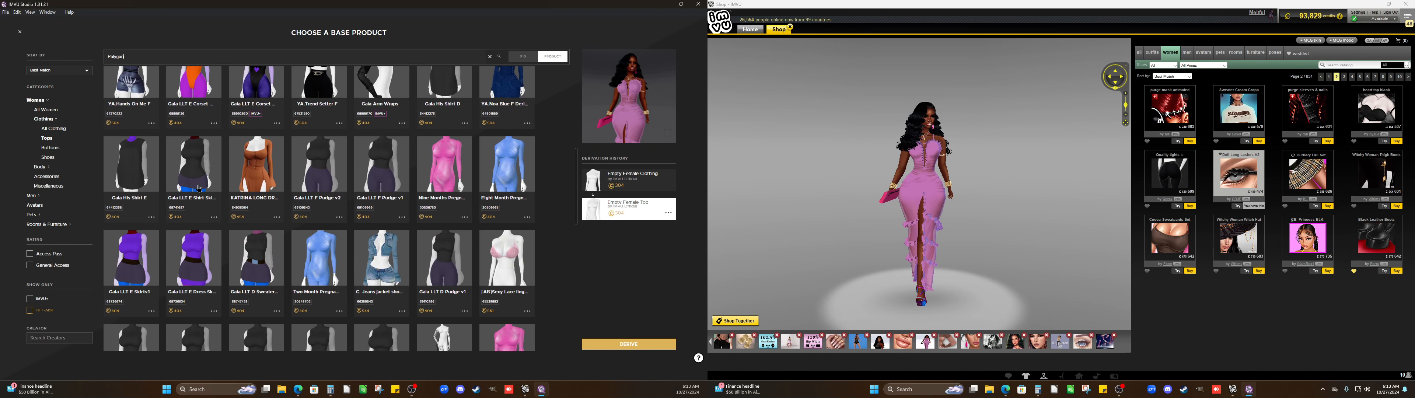
click(203, 248)
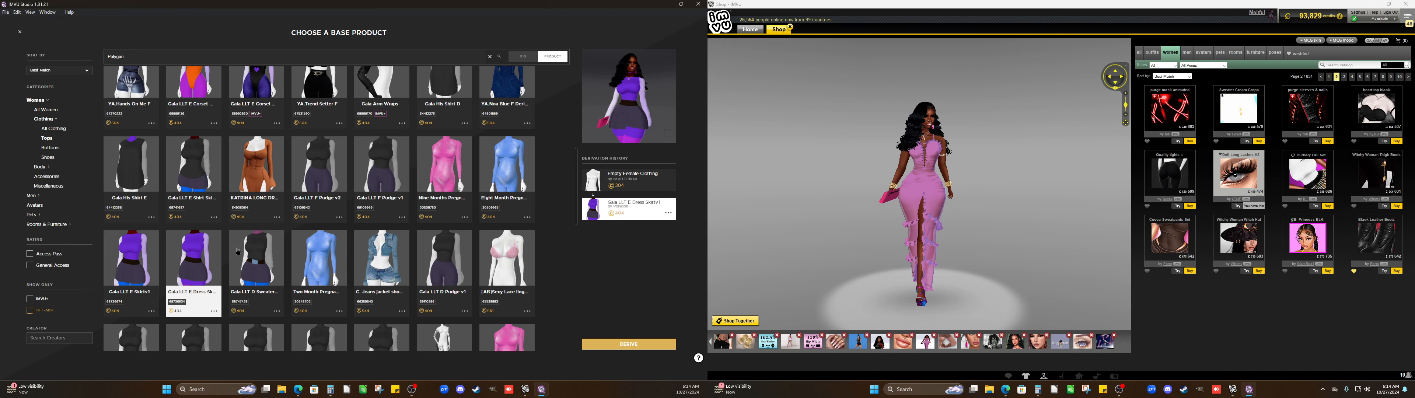
drag(642, 104, 593, 165)
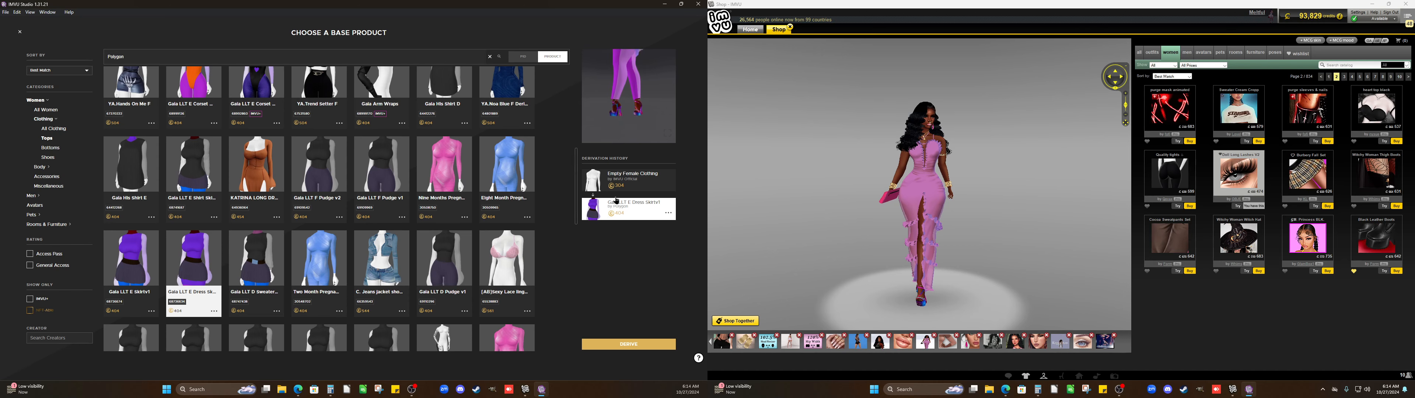
click(628, 344)
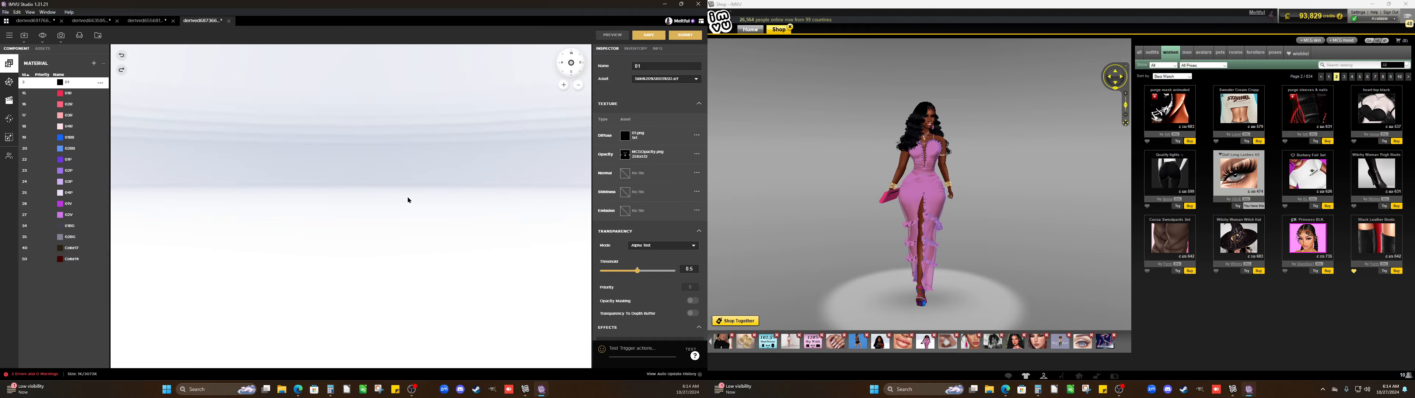
Compare the plaid skirt product with the newly derived Gaia dress, inspecting the dress from several sides
key(ctrl+Tab)
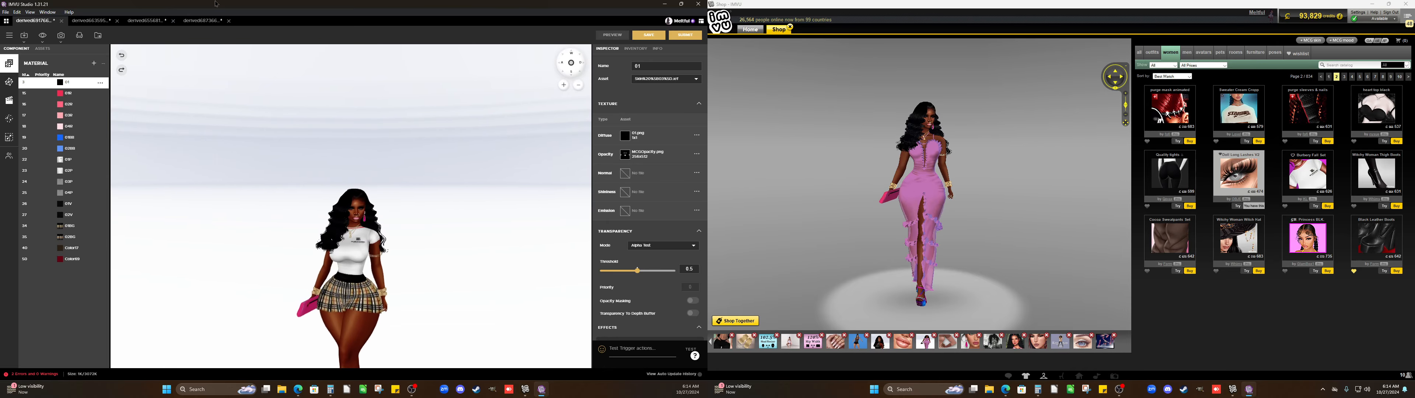
scroll(300, 170, up, 5)
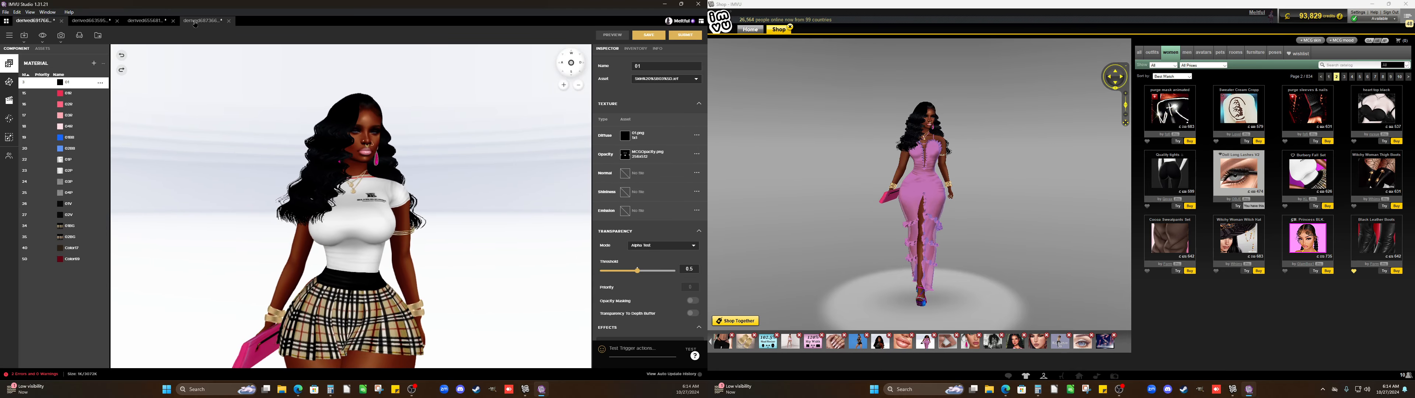
click(195, 22)
scroll(349, 269, up, 5)
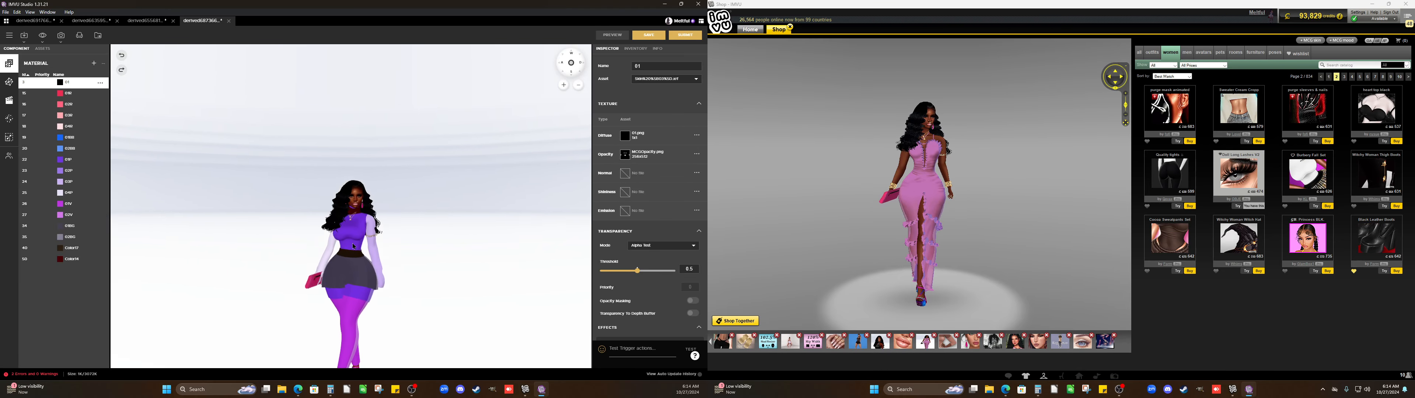
drag(346, 255, 196, 215)
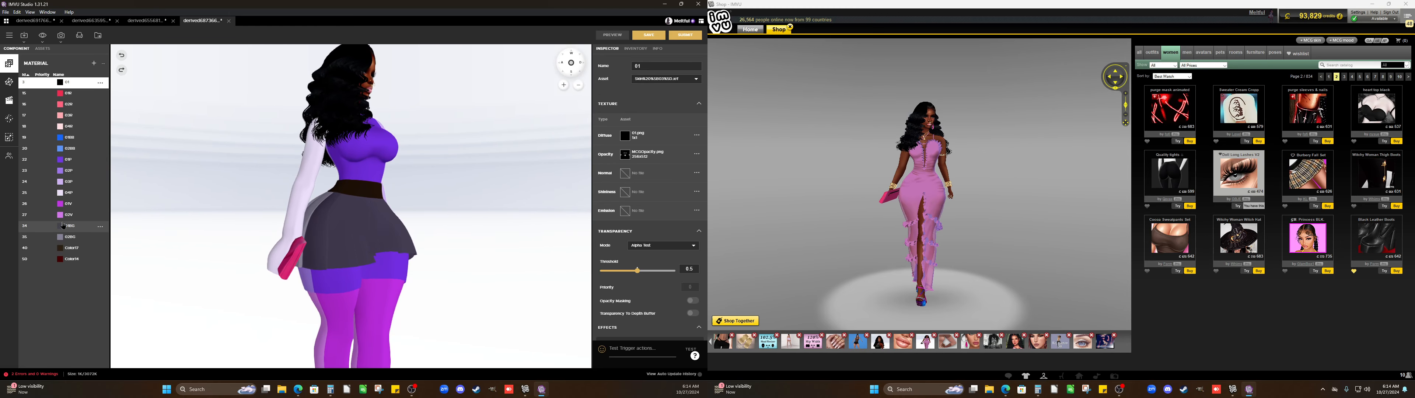
drag(286, 198, 174, 186)
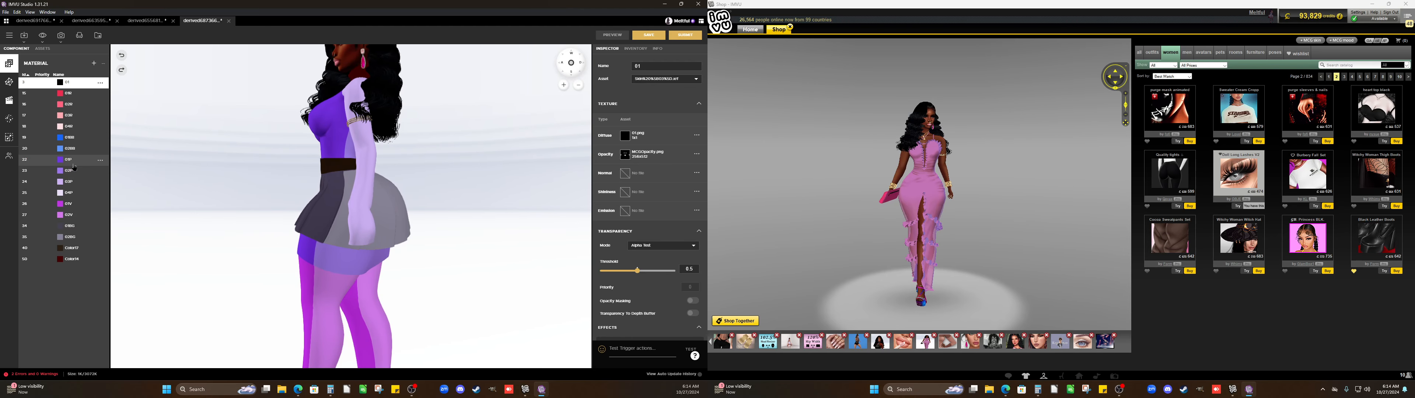
Replace the purple top material's diffuse texture with the inherited body skin image and preview it on the avatar
click(66, 161)
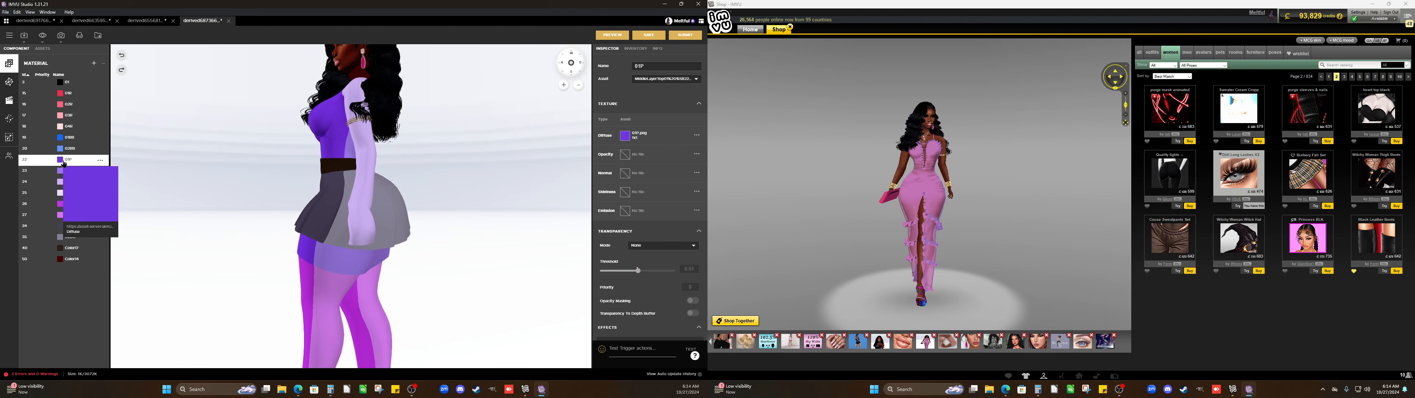
drag(177, 164, 208, 164)
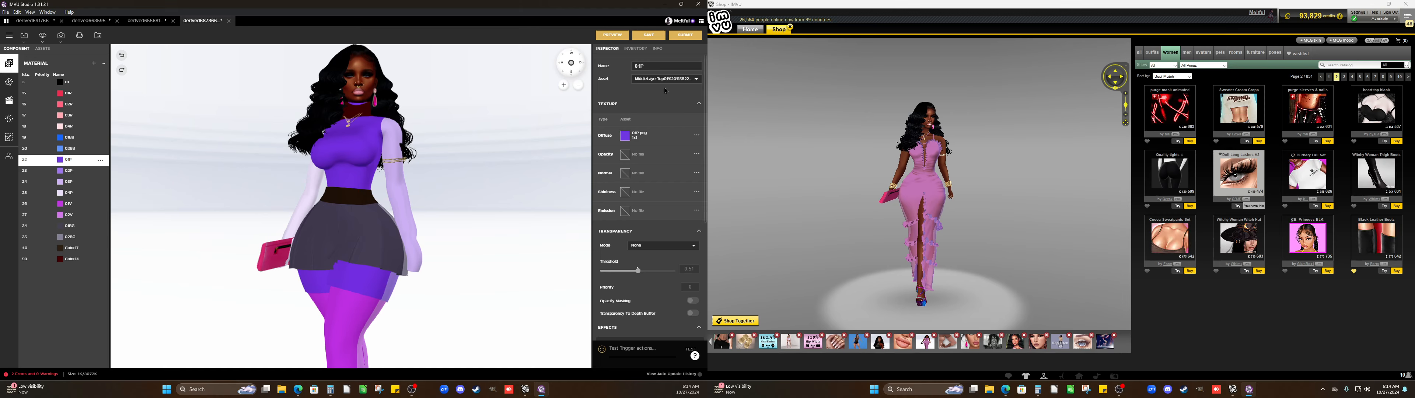
click(626, 136)
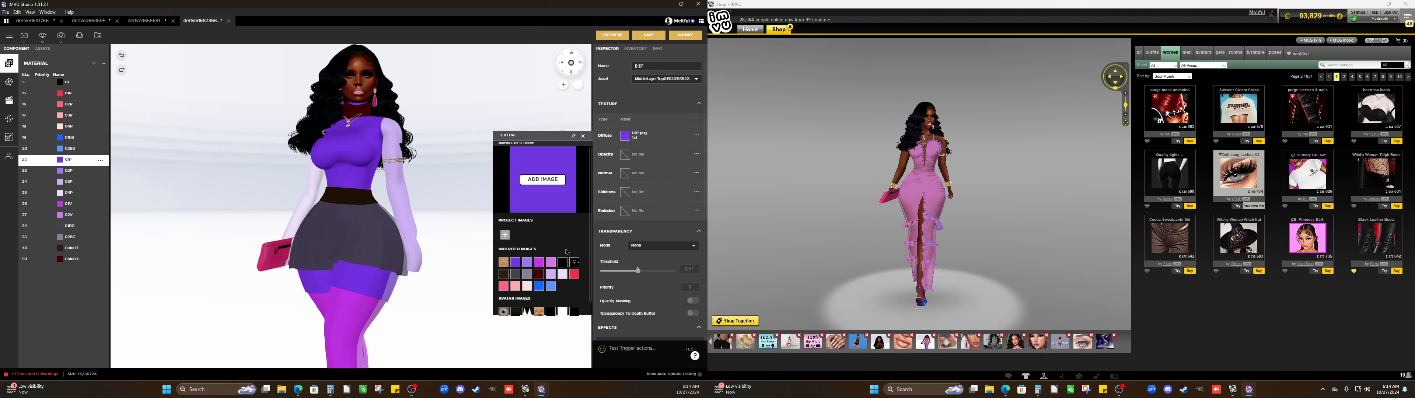
scroll(550, 272, down, 1)
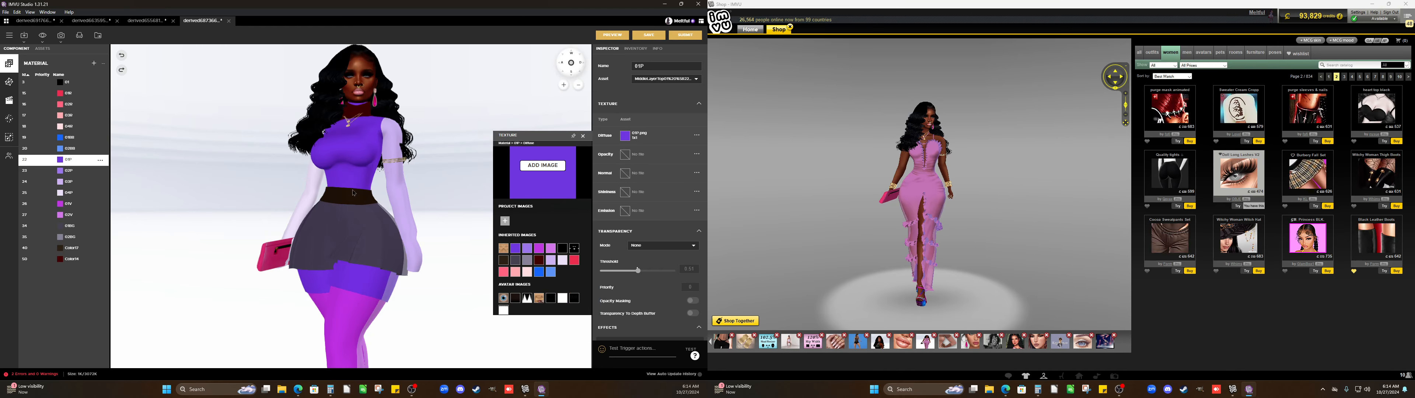
click(536, 298)
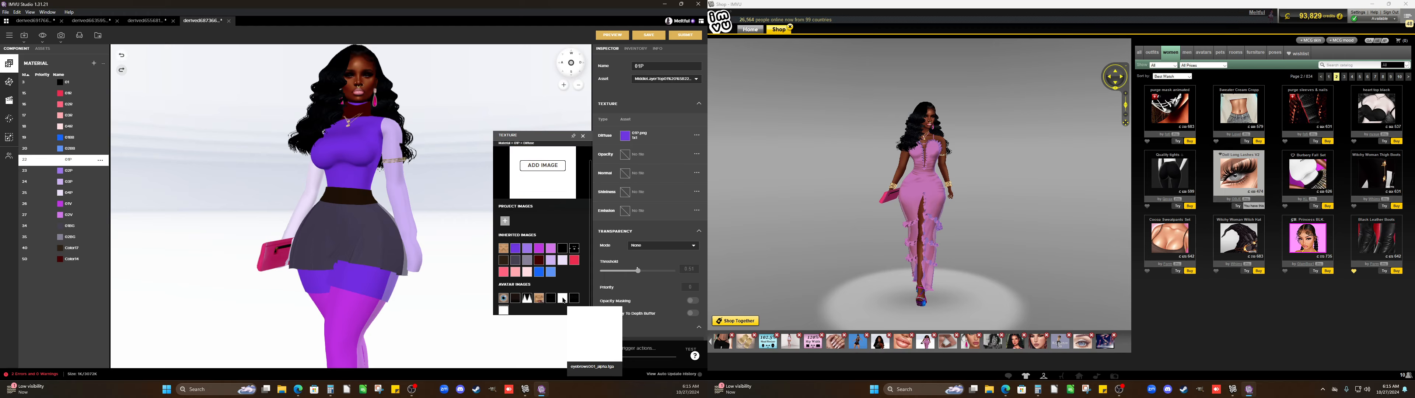
mouse_move(538, 298)
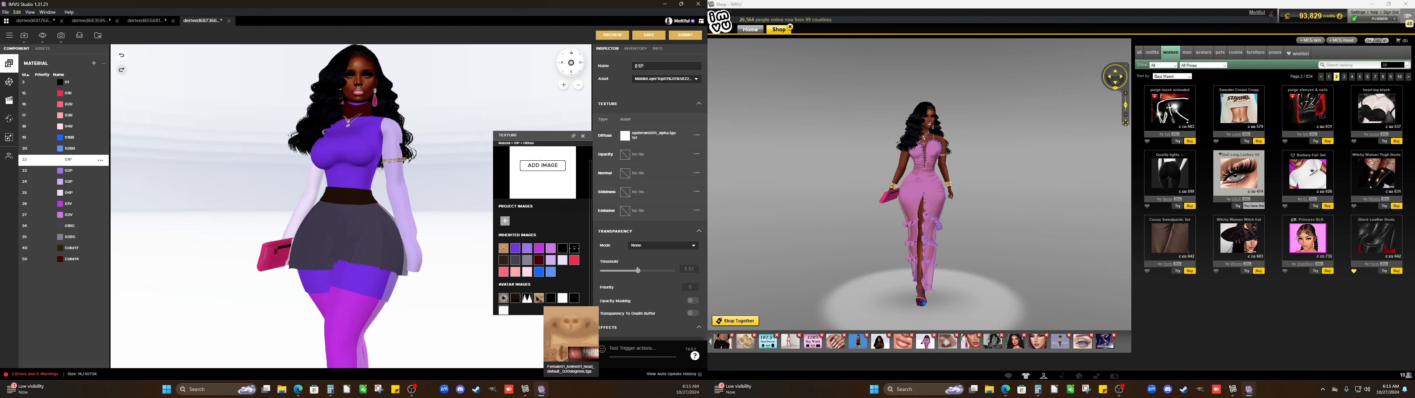
mouse_move(504, 247)
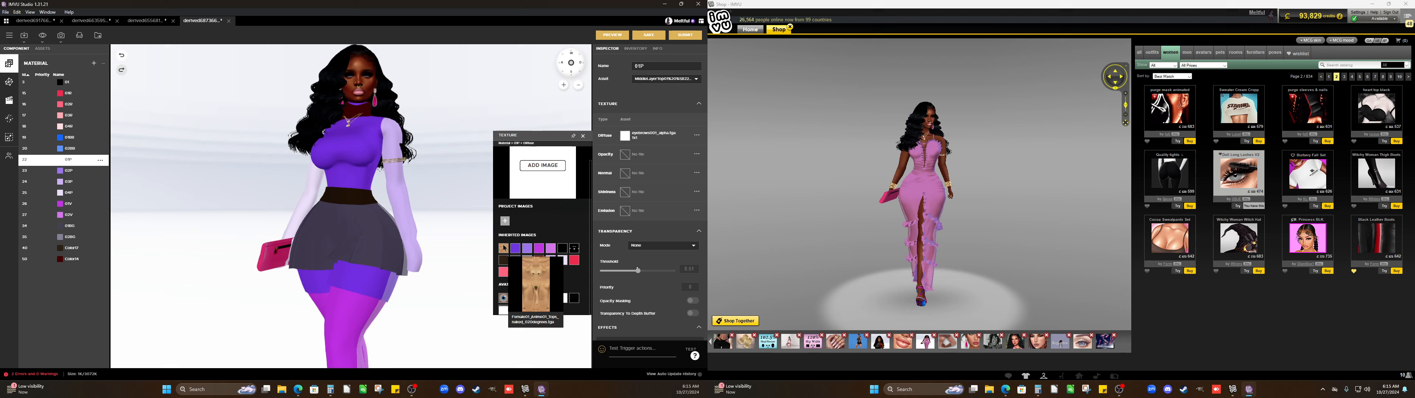
click(504, 247)
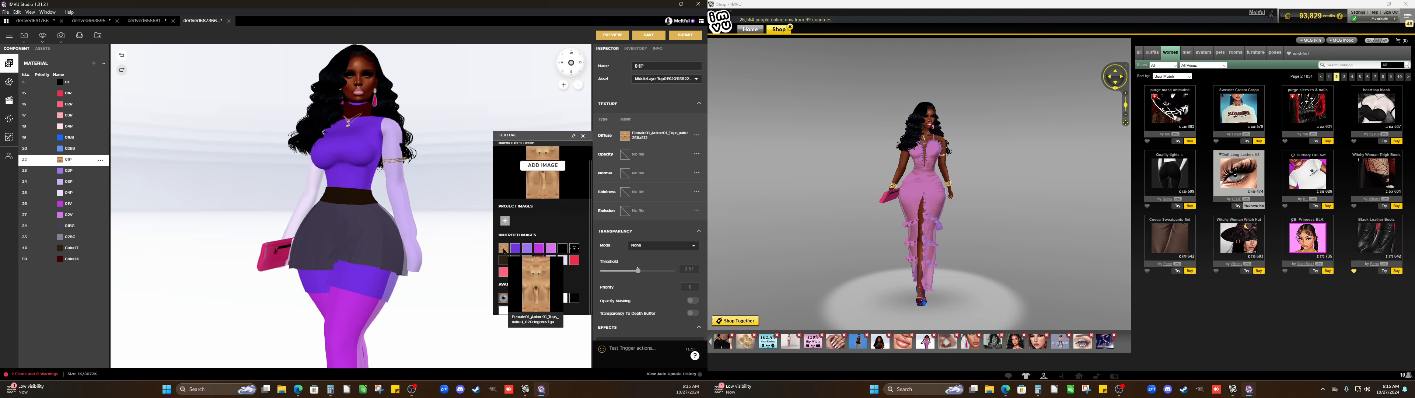
click(620, 32)
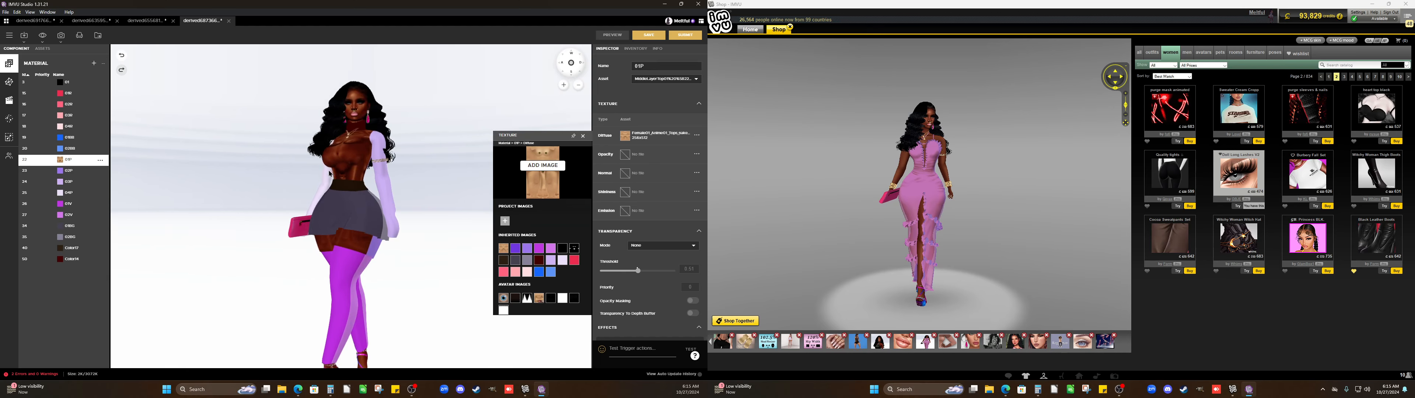
Close the derived Gaia dress product without saving and return to the plaid skirt product
click(229, 21)
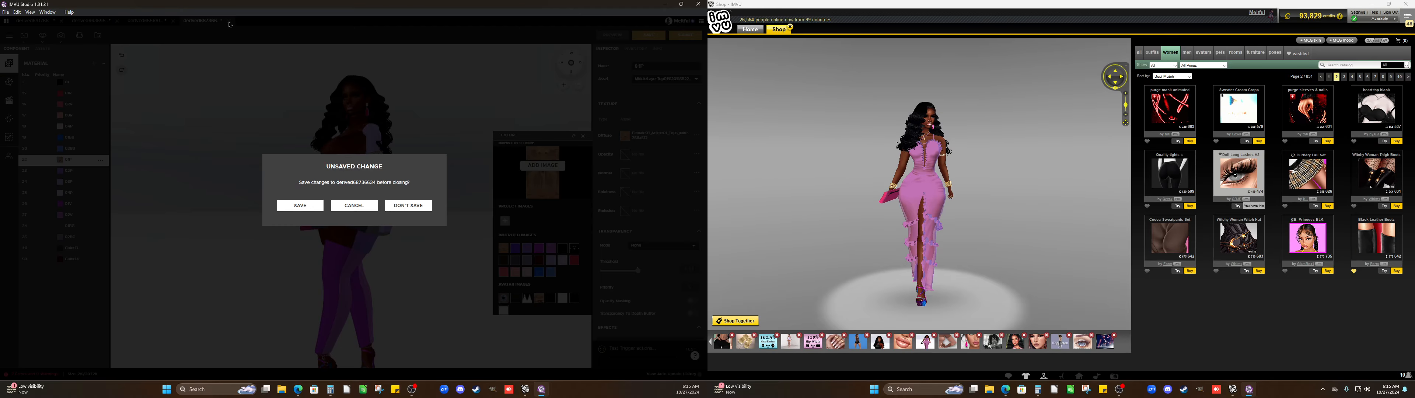
click(407, 206)
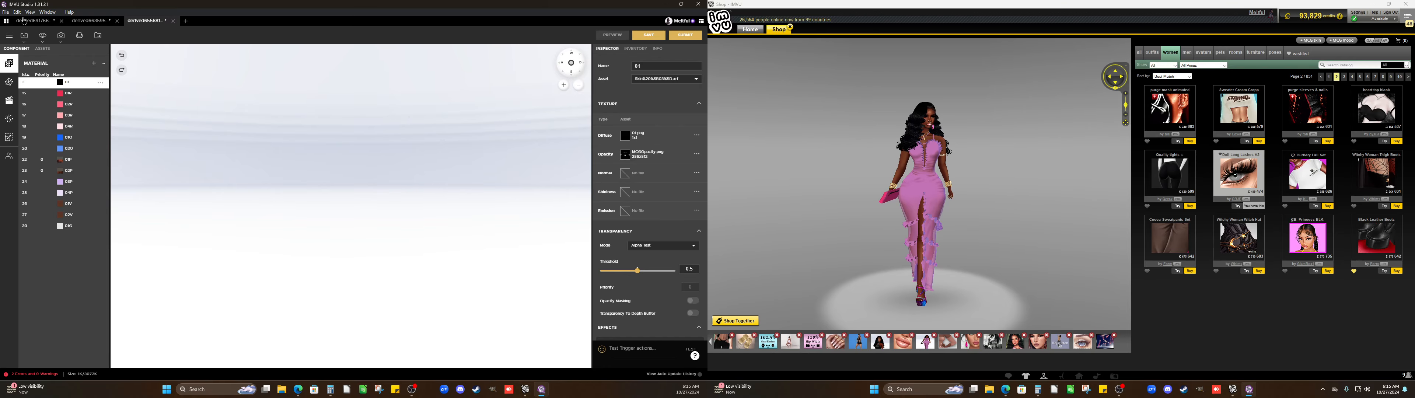
click(23, 21)
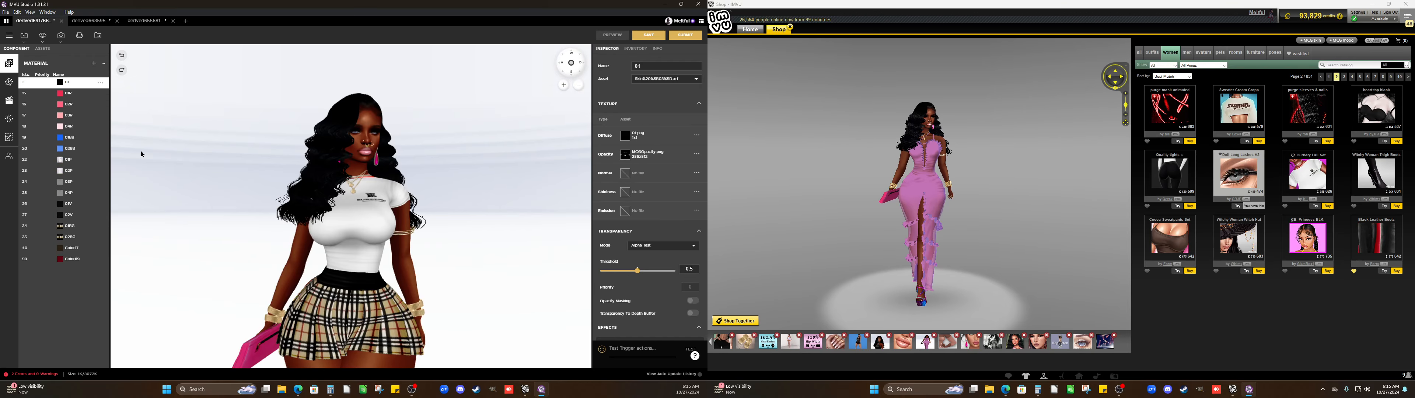
scroll(212, 250, down, 3)
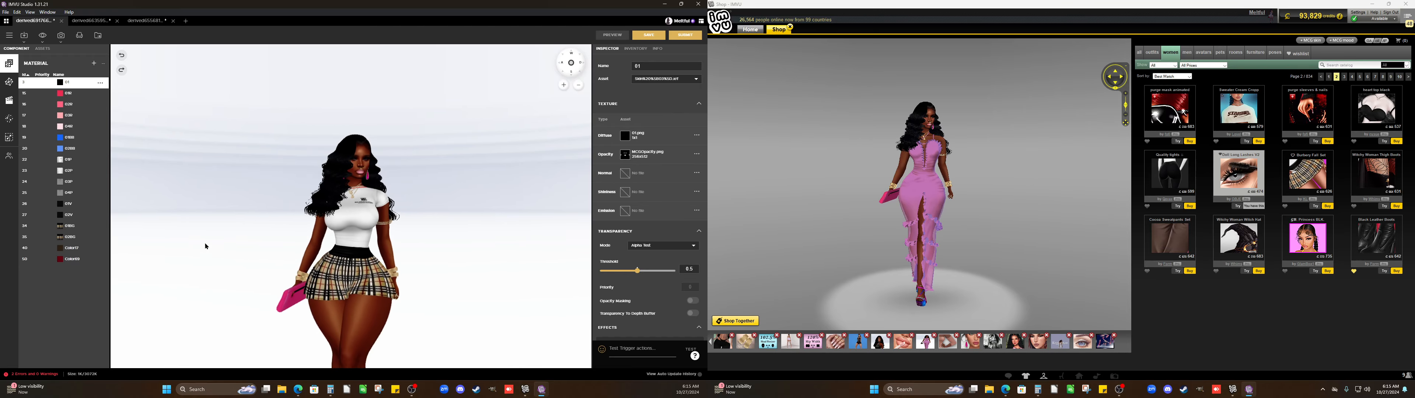
mouse_move(60, 95)
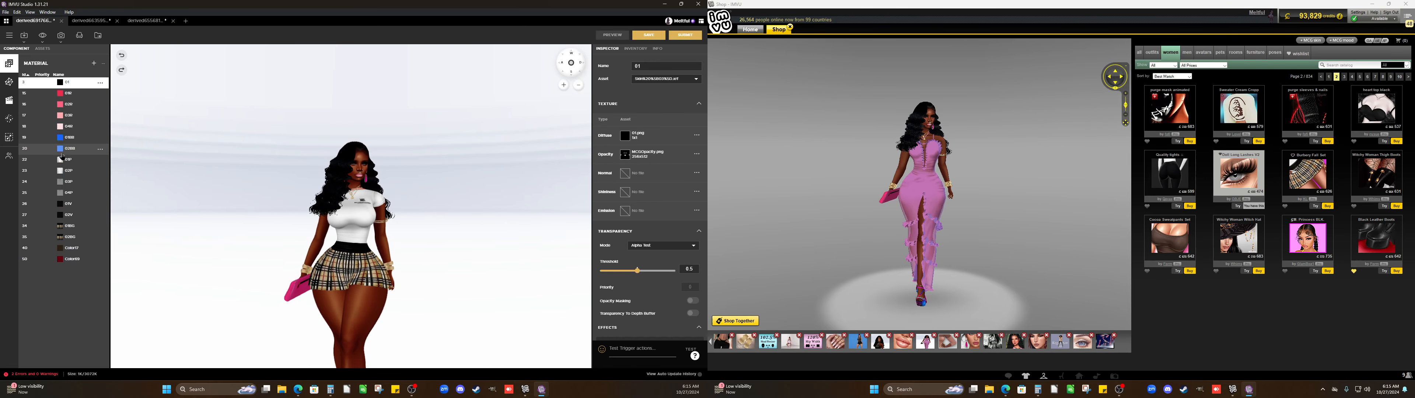
Look through the material list and open the plaid skirt material's diffuse texture to view its project, inherited and avatar images
mouse_move(63, 162)
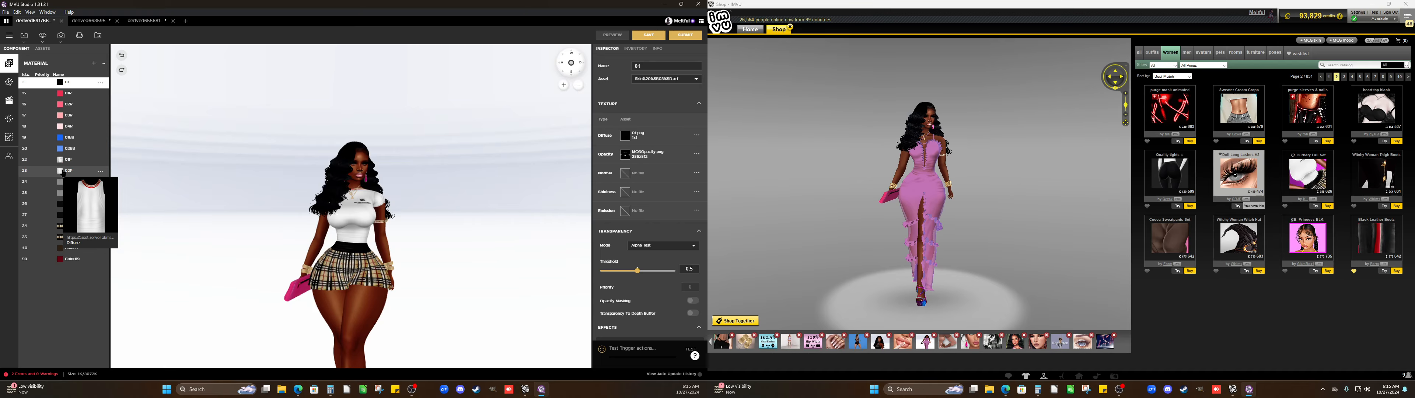
mouse_move(63, 183)
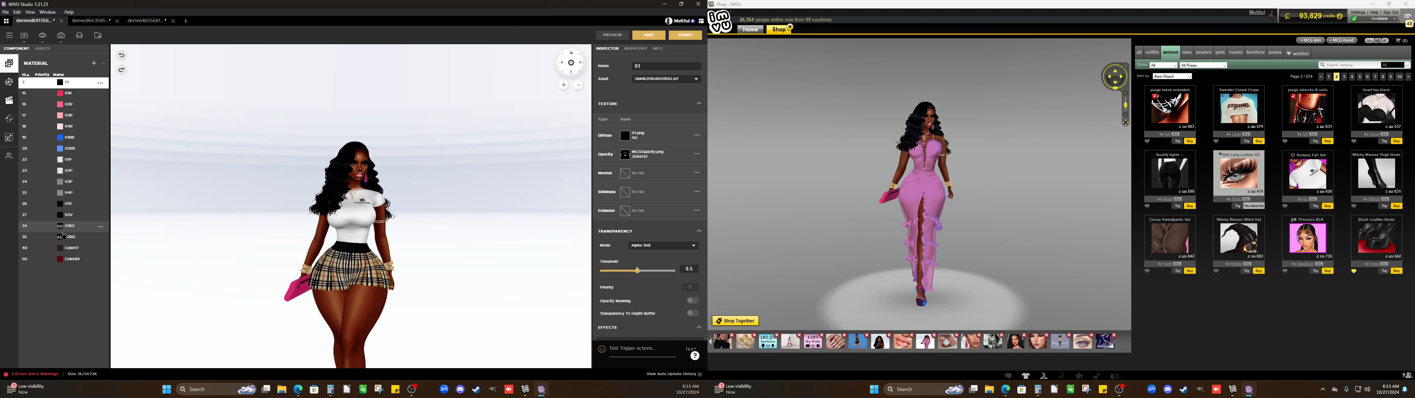
mouse_move(63, 240)
mouse_move(61, 253)
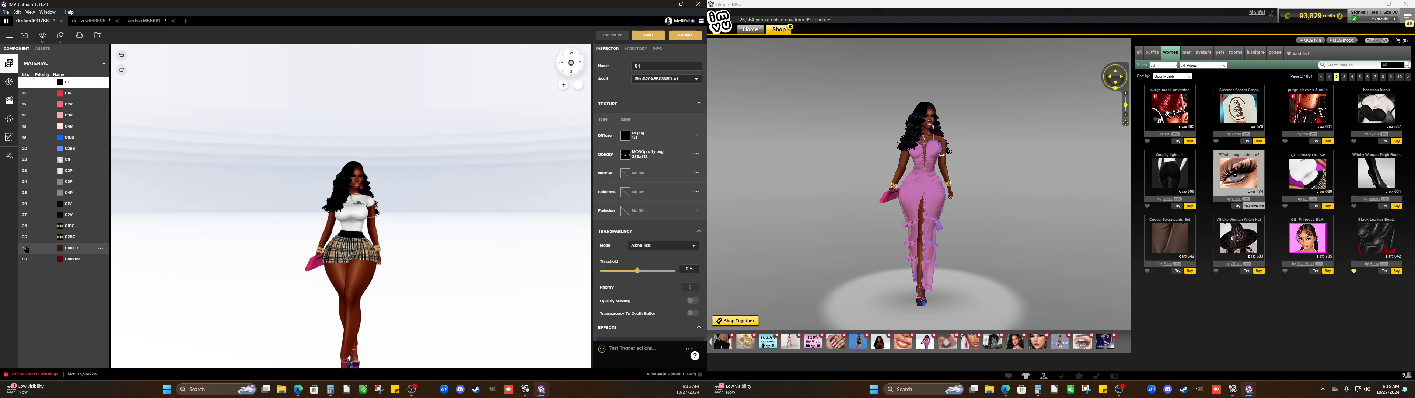
click(58, 228)
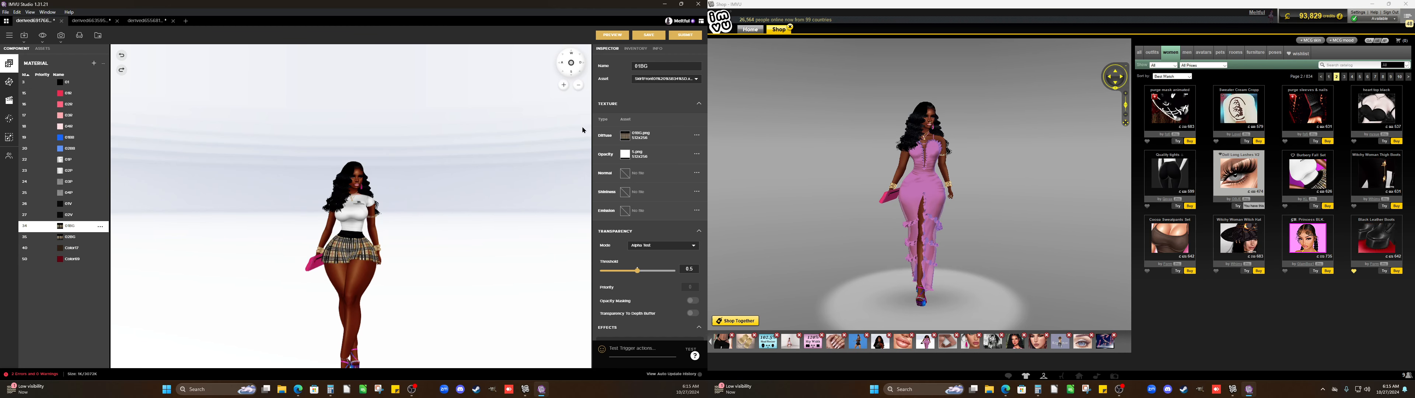
click(627, 136)
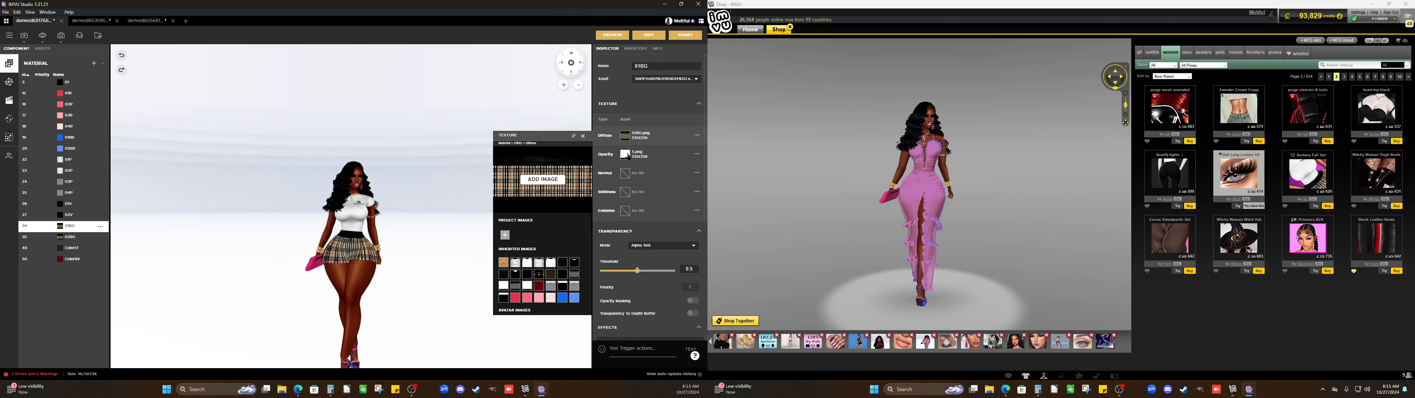
scroll(547, 291, down, 1)
mouse_move(539, 302)
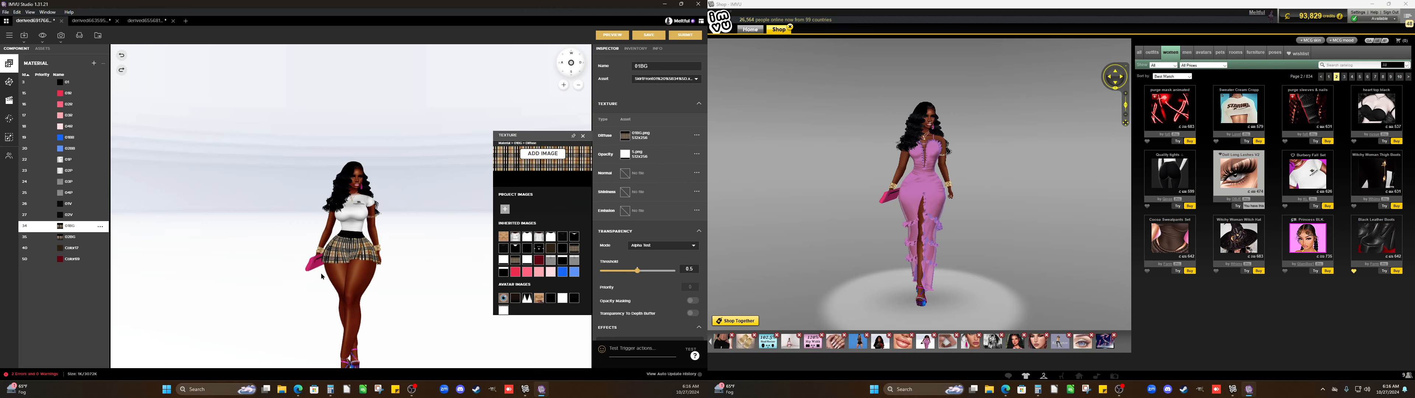
Inspect the plaid skirt and white top on the avatar up close and from several angles
scroll(422, 219, up, 2)
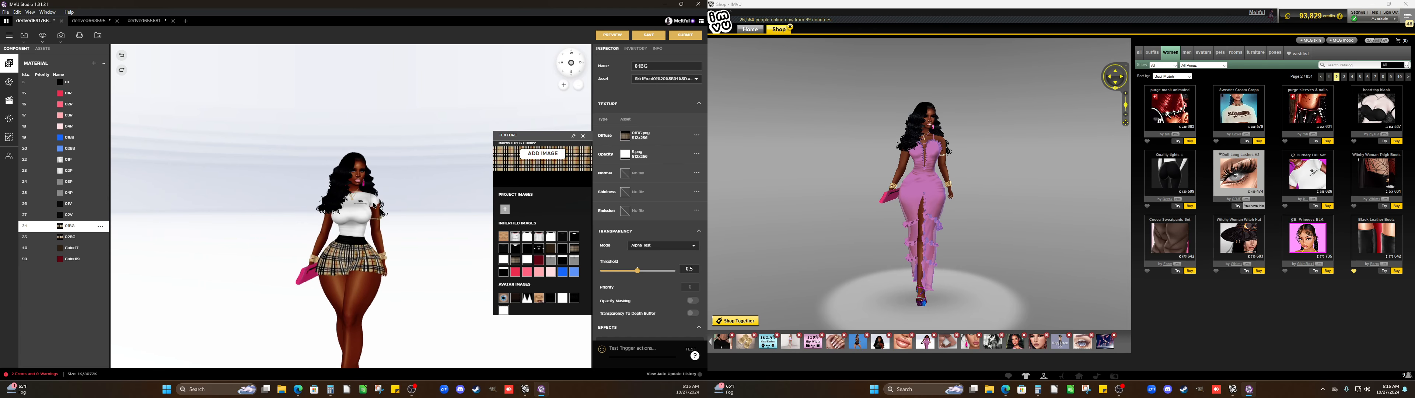
scroll(358, 283, up, 5)
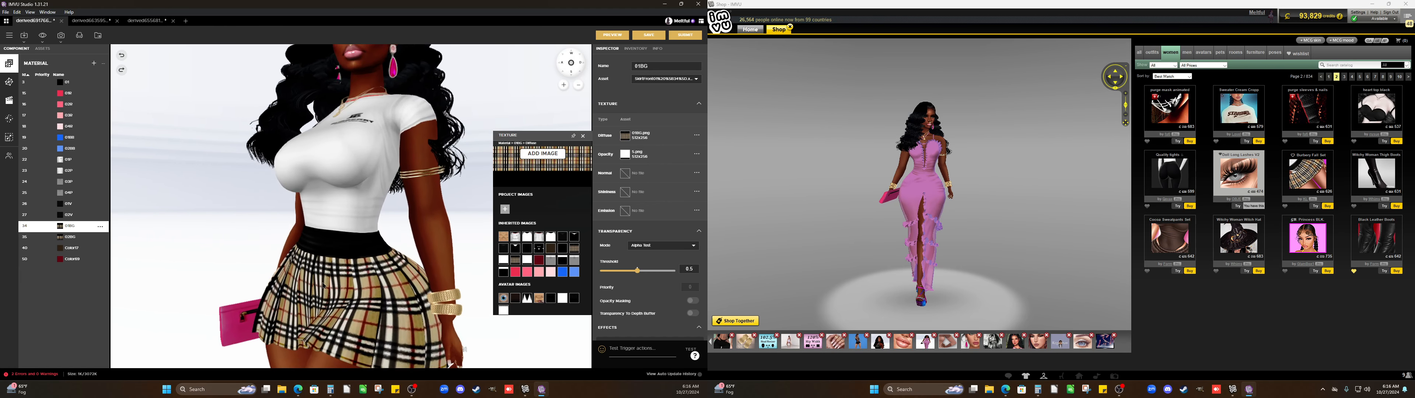
drag(323, 285, 281, 243)
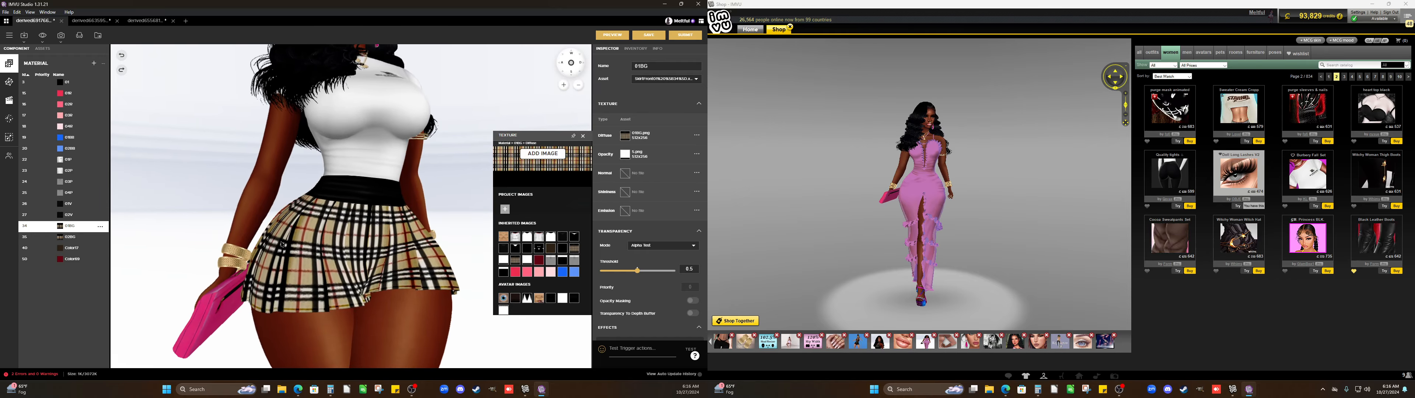
scroll(412, 233, down, 5)
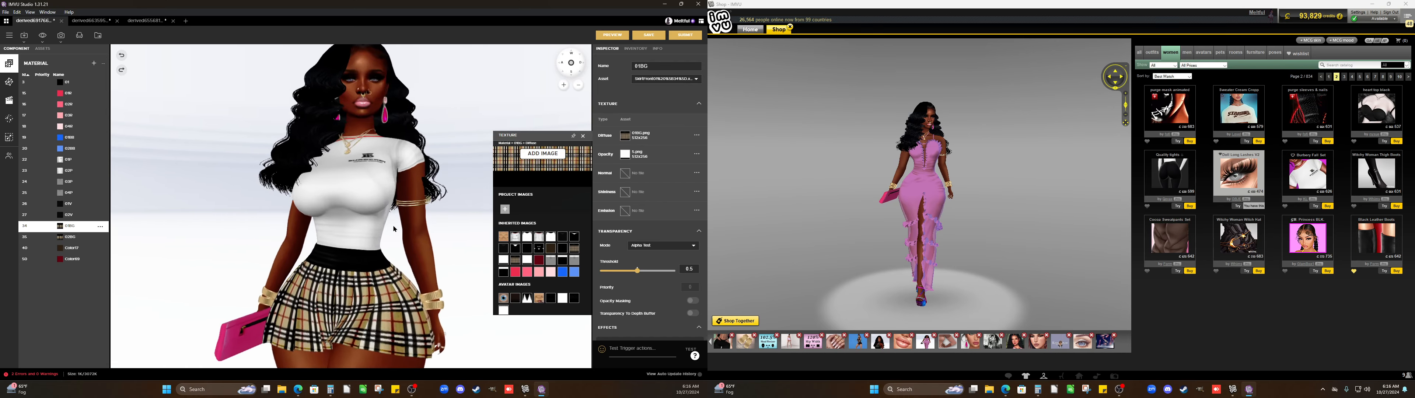
drag(417, 225, 388, 231)
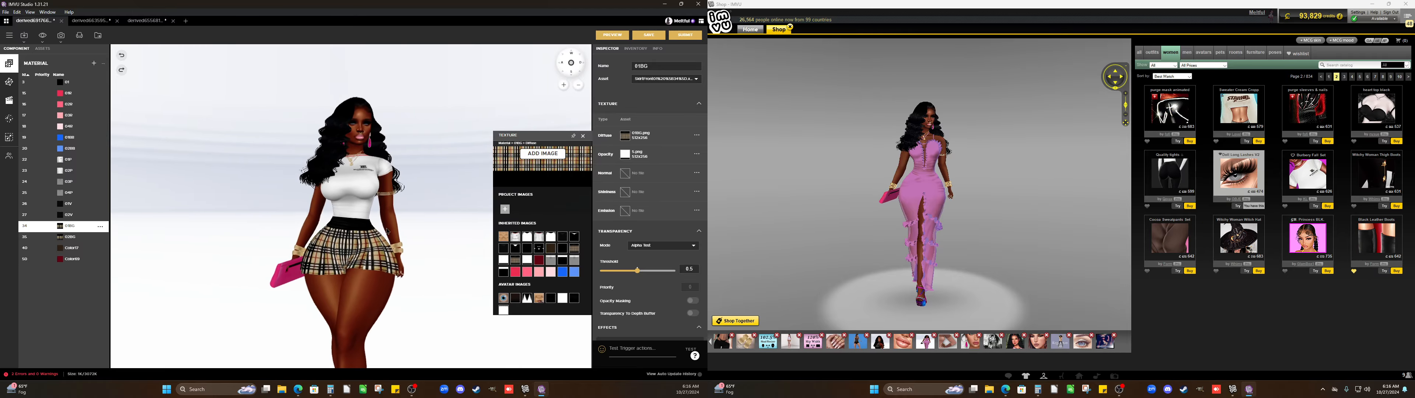
Open the full product page of the Burbery Fall Set, view the products like it and return to the page
click(1305, 170)
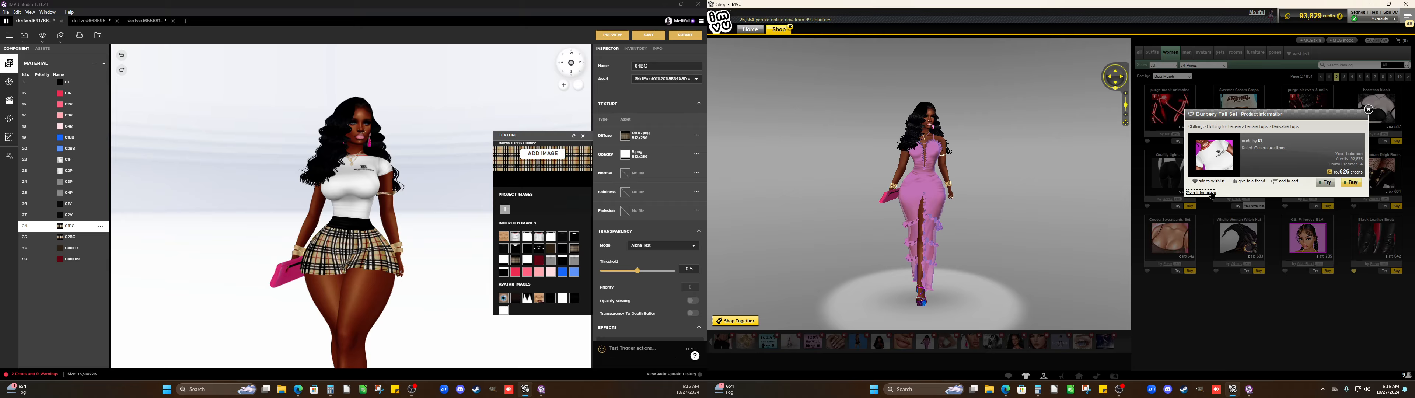
click(1210, 193)
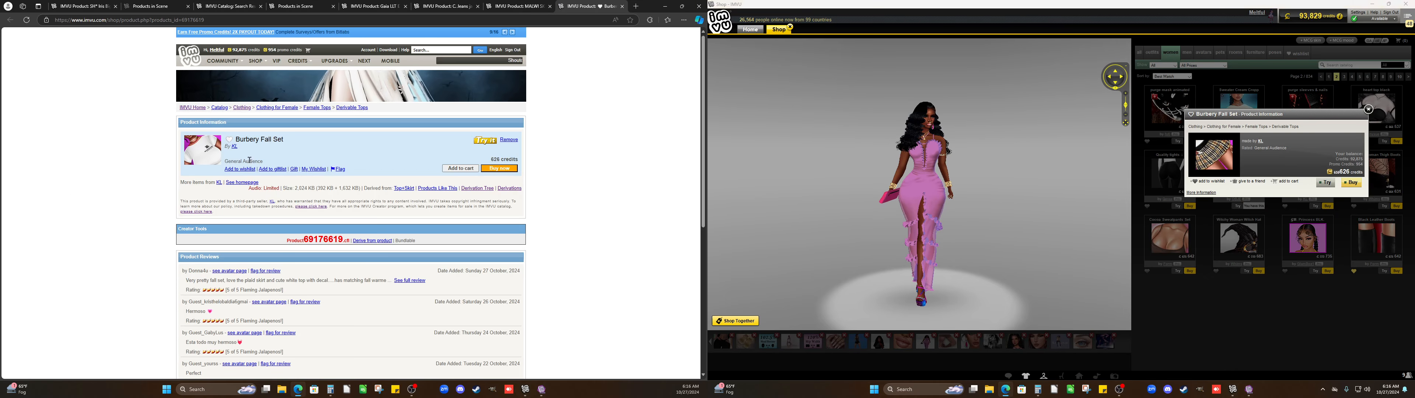
click(434, 189)
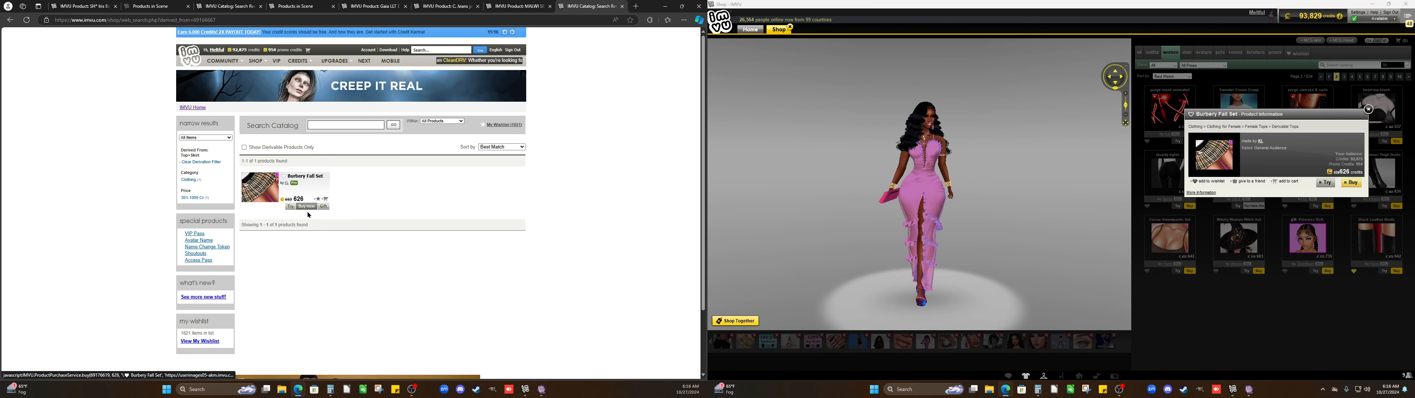
click(10, 20)
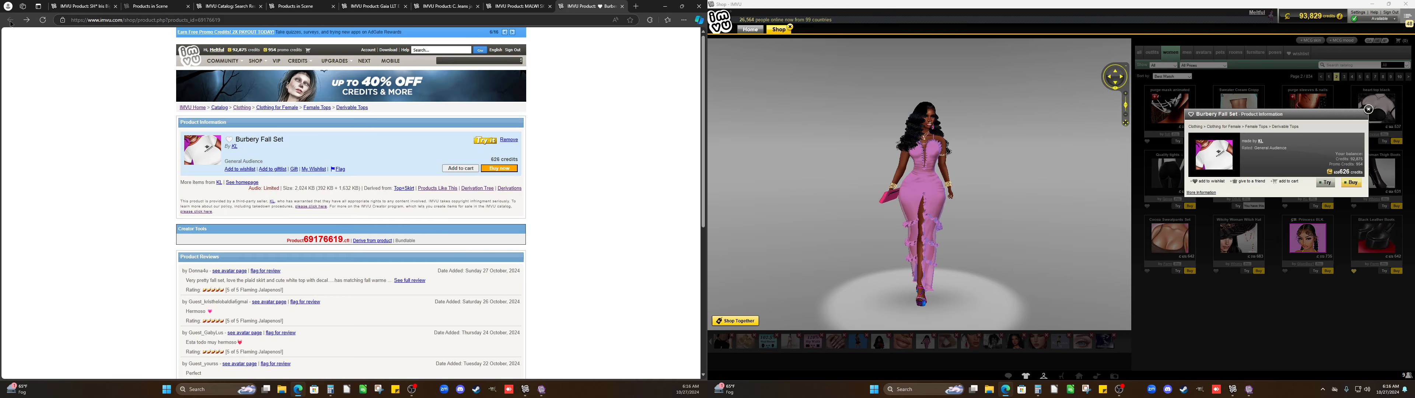
Check the other open catalog pages and go back from the Gaia LLT E Skirt page to the Burbery Fall Set page
click(307, 10)
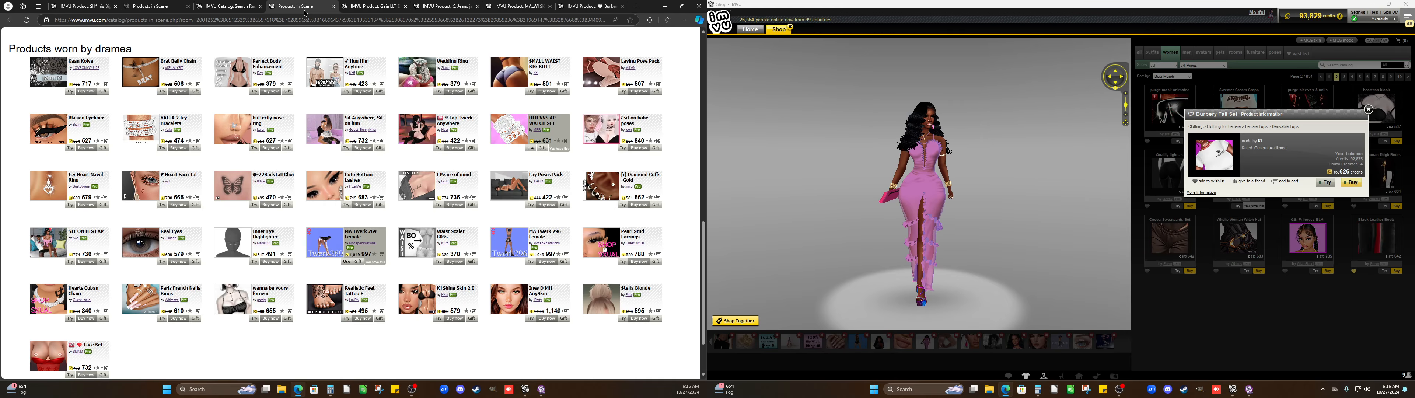
click(154, 8)
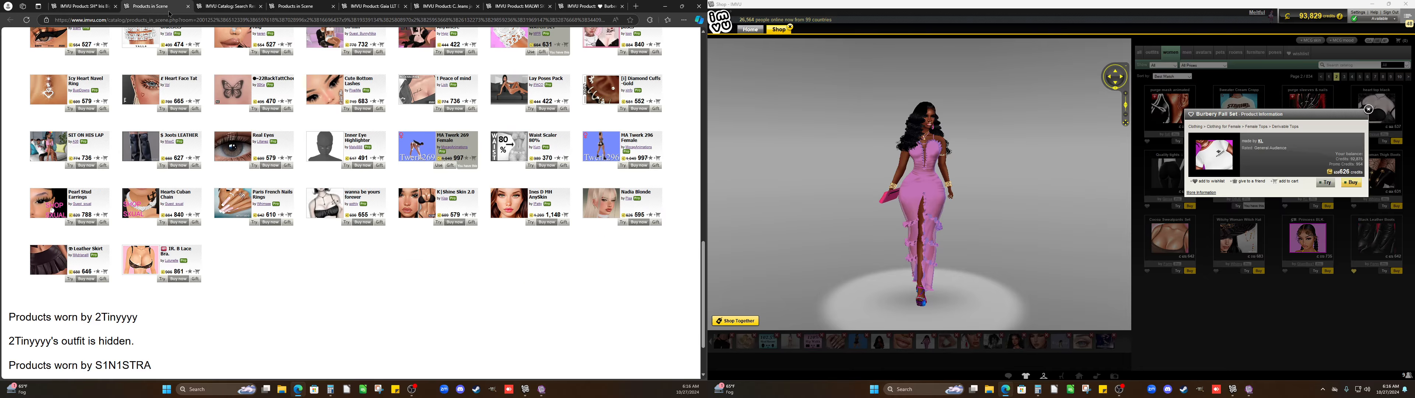
click(368, 7)
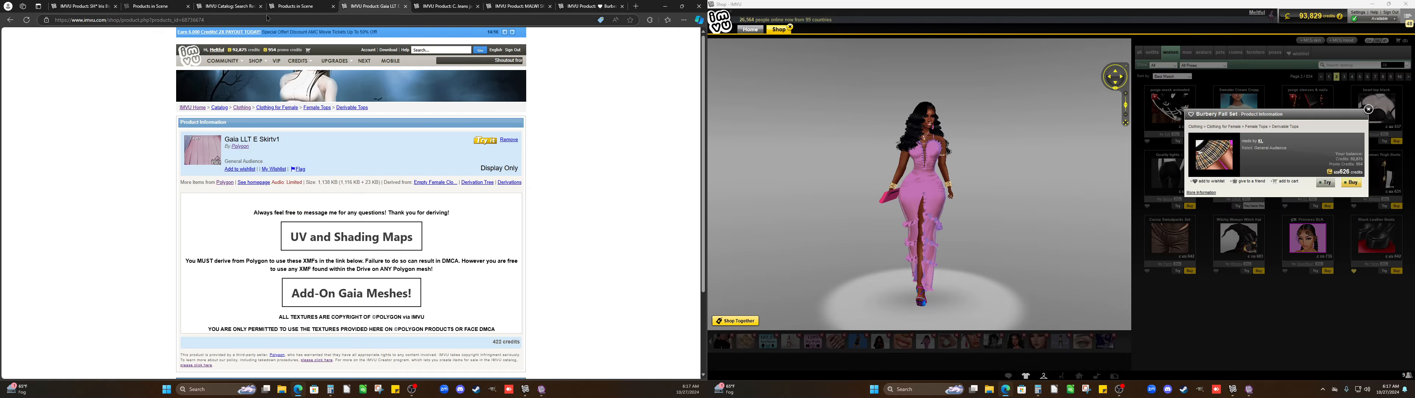
click(9, 21)
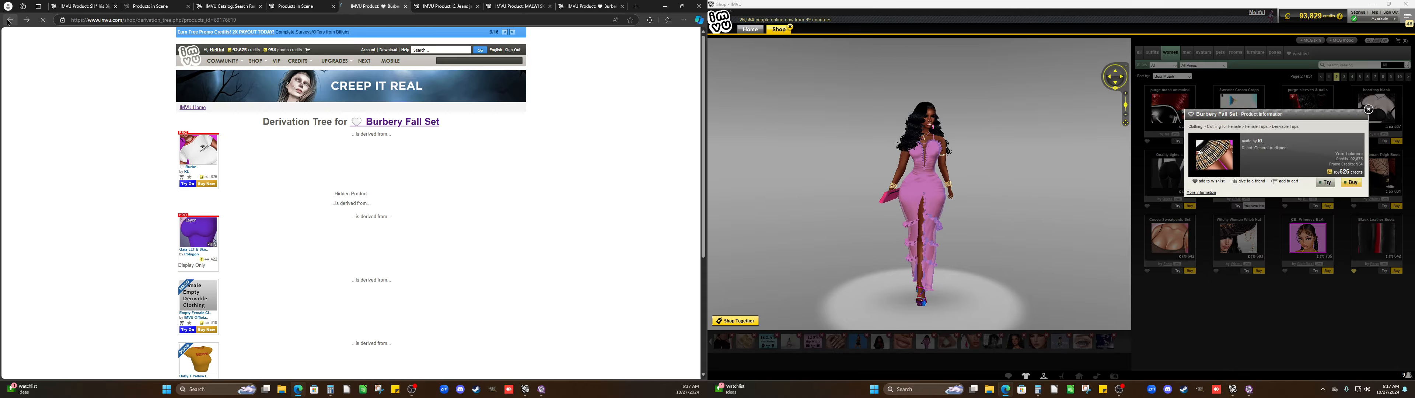
click(9, 21)
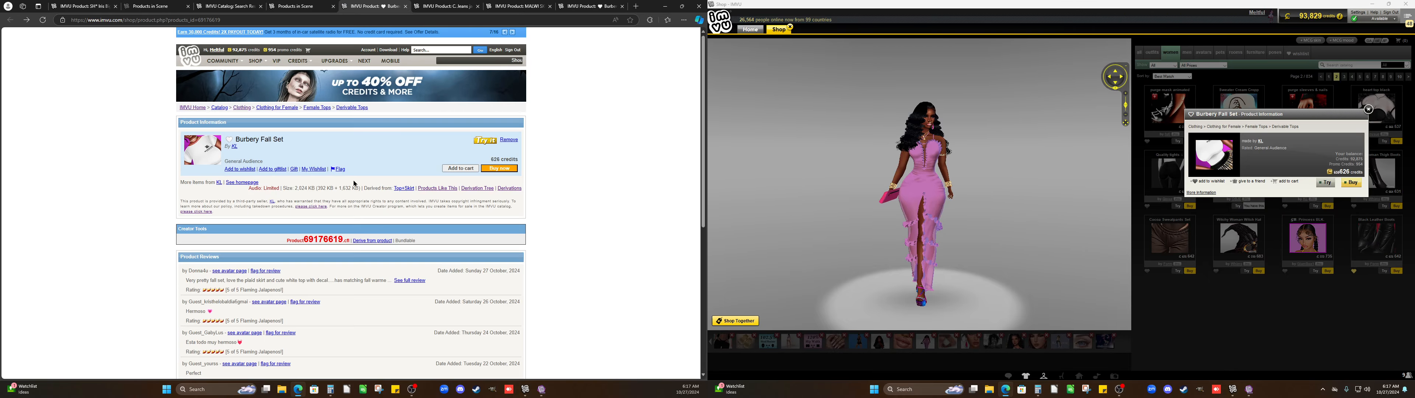
Check the products like the Burbery Fall Set again, and list the products derived from it
click(443, 189)
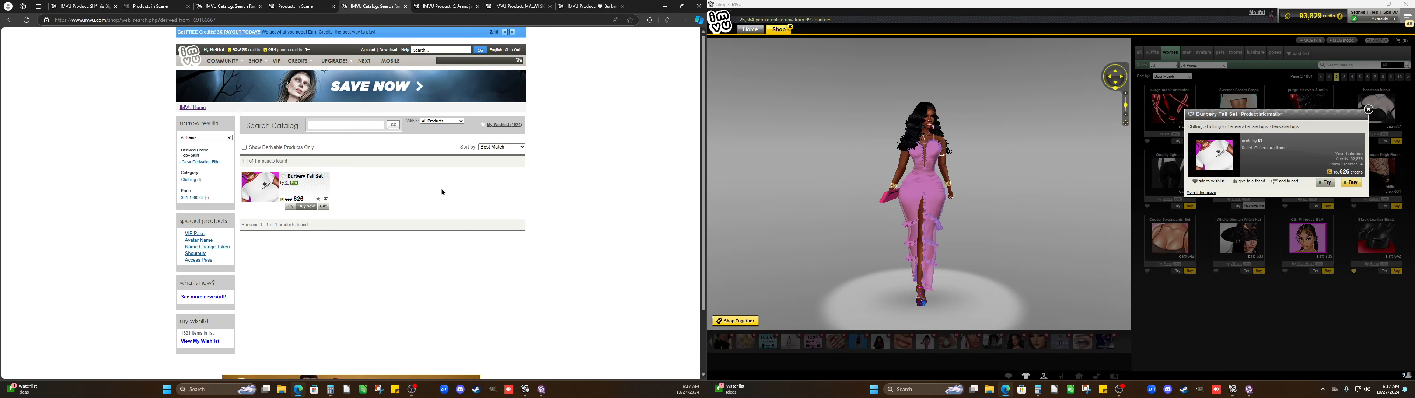
click(9, 21)
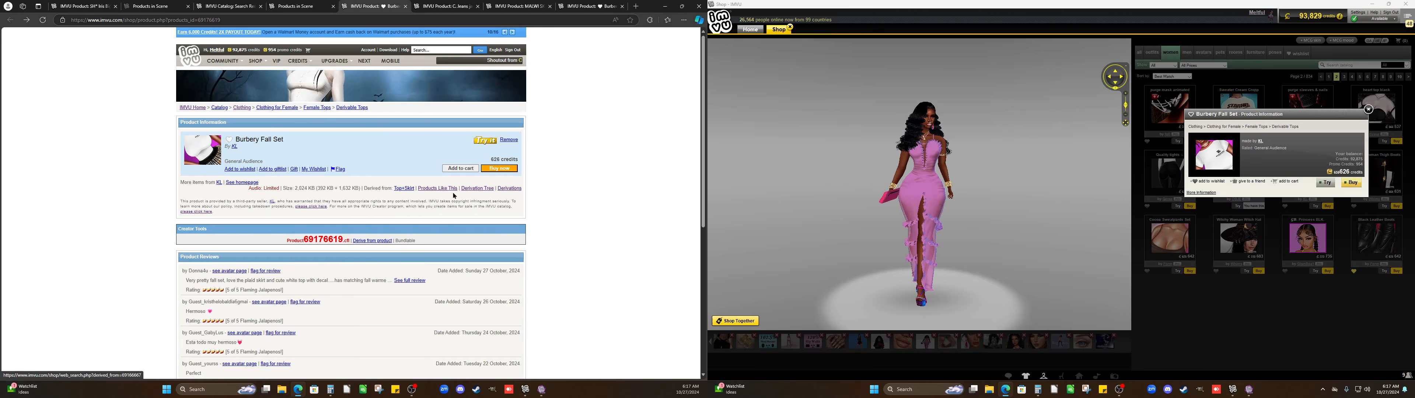
click(508, 189)
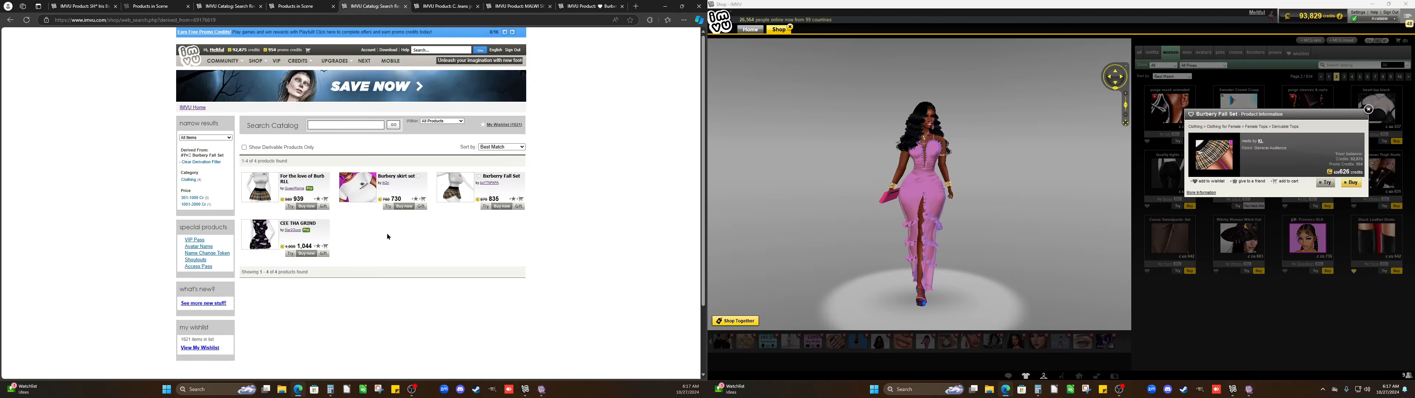
Switch back to IMVU Studio, select the first material and frame the avatar in the plaid skirt outfit facing forward
click(1119, 389)
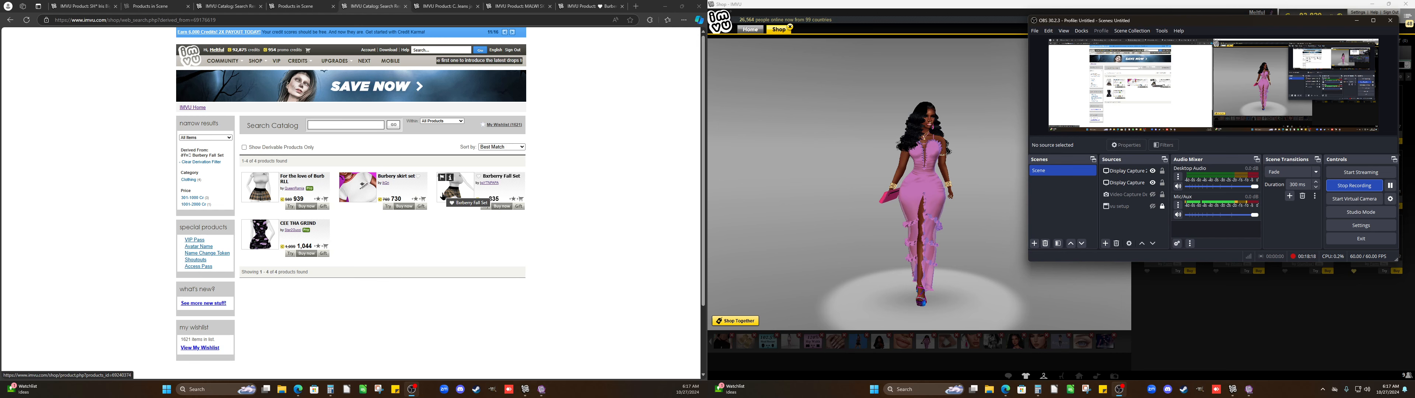
click(542, 389)
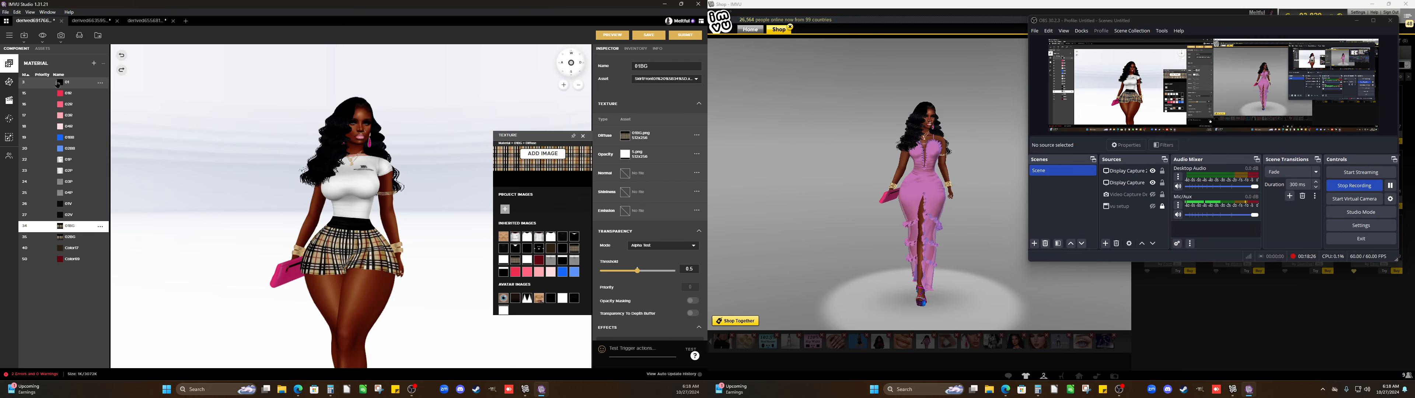
click(58, 83)
drag(307, 235, 298, 220)
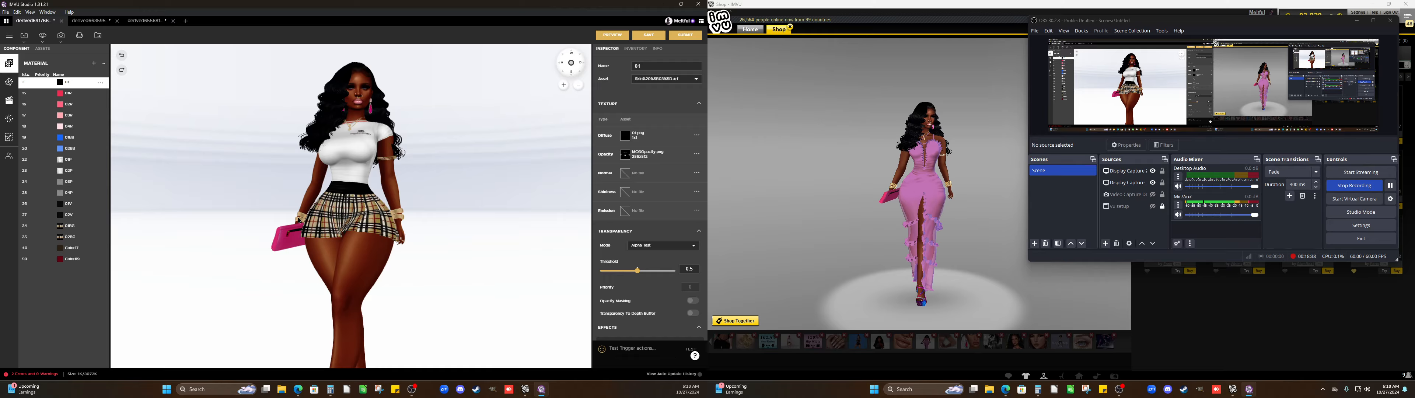
drag(501, 202, 488, 218)
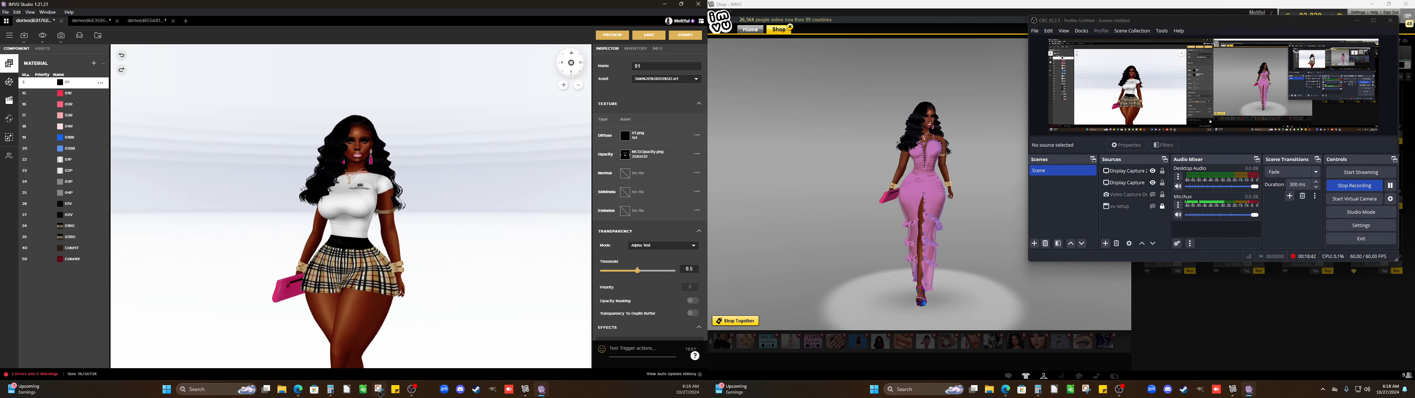
Capture a rectangular snip of the avatar in the plaid skirt outfit with the Snipping Tool
click(379, 390)
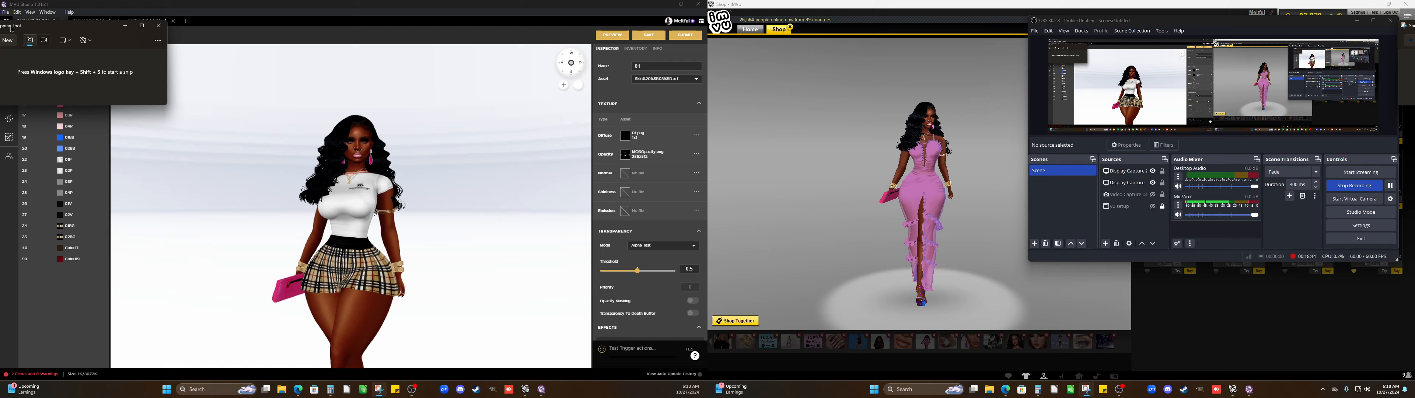
click(7, 41)
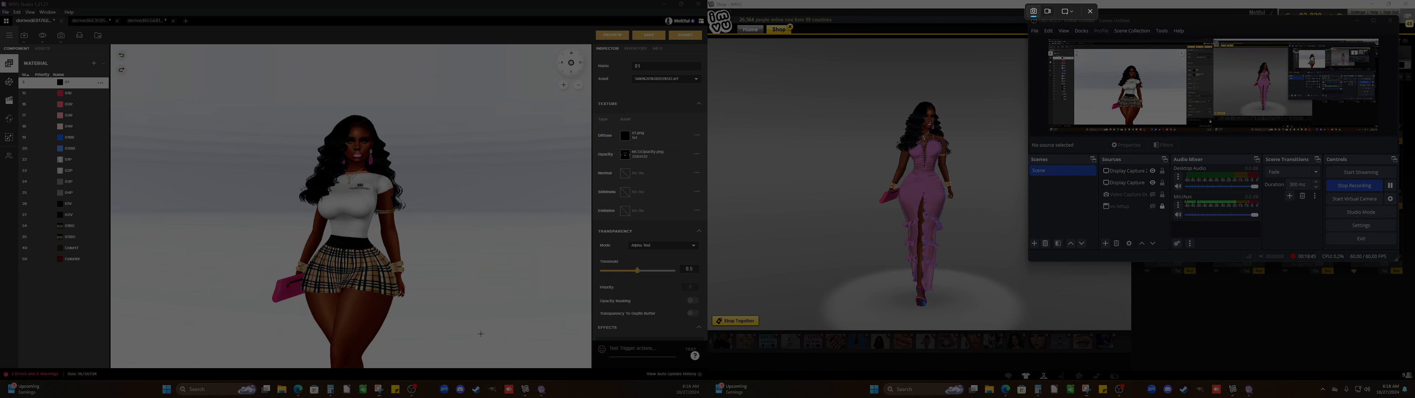
drag(482, 332, 249, 104)
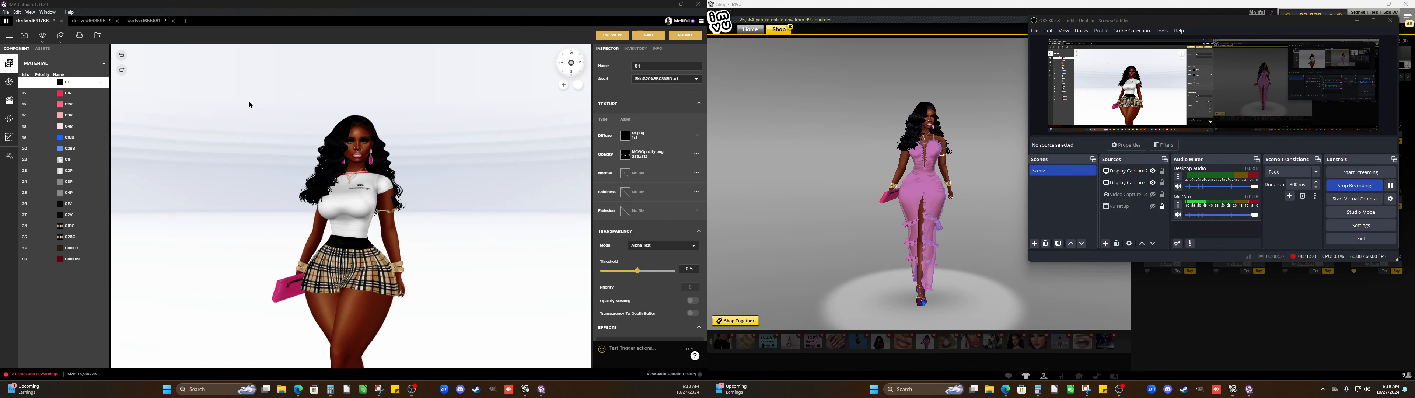
Save the avatar snip as a PNG in the reg pic folder inside the desktop imvu folder, and return to the Studio
right_click(218, 189)
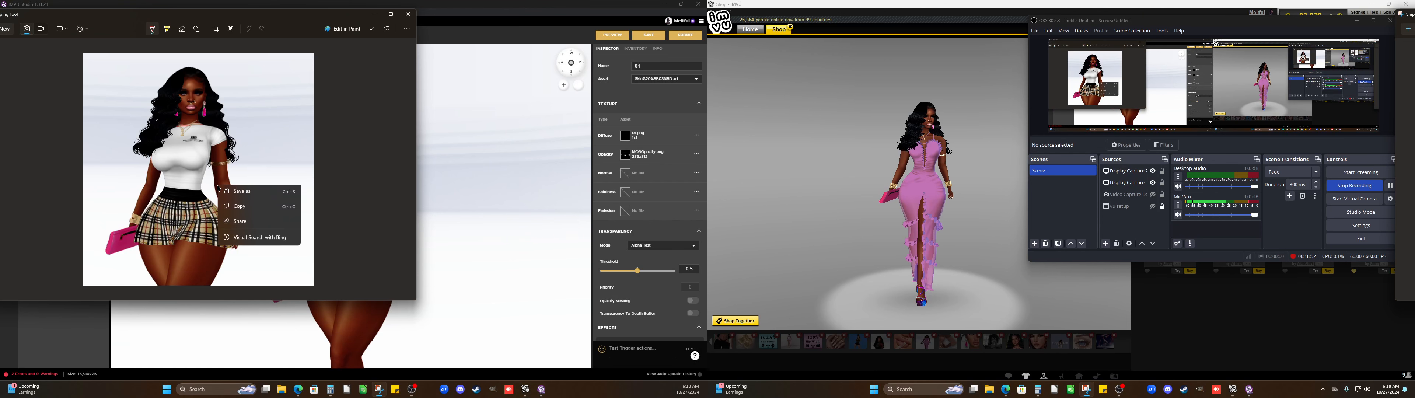
click(238, 194)
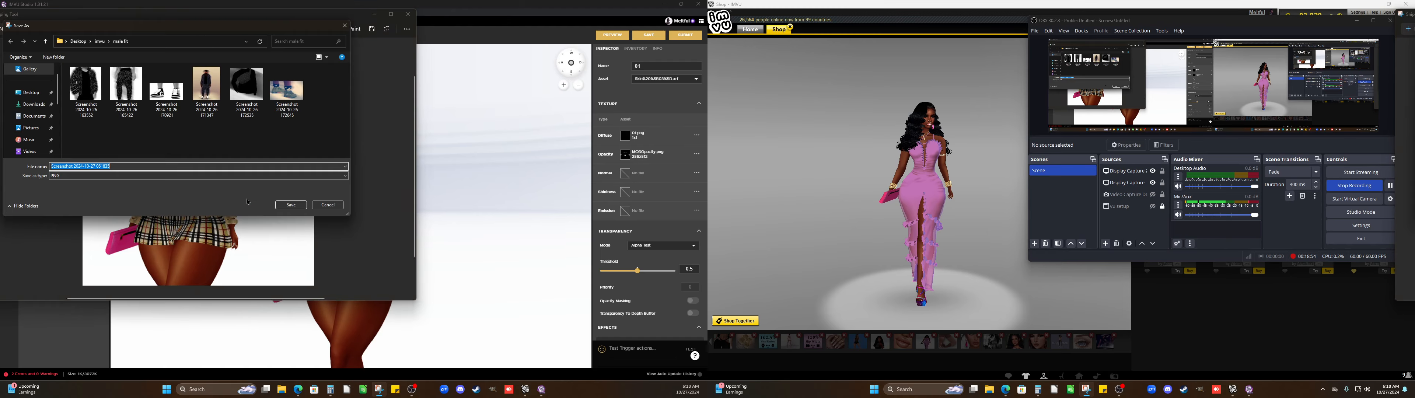
click(32, 92)
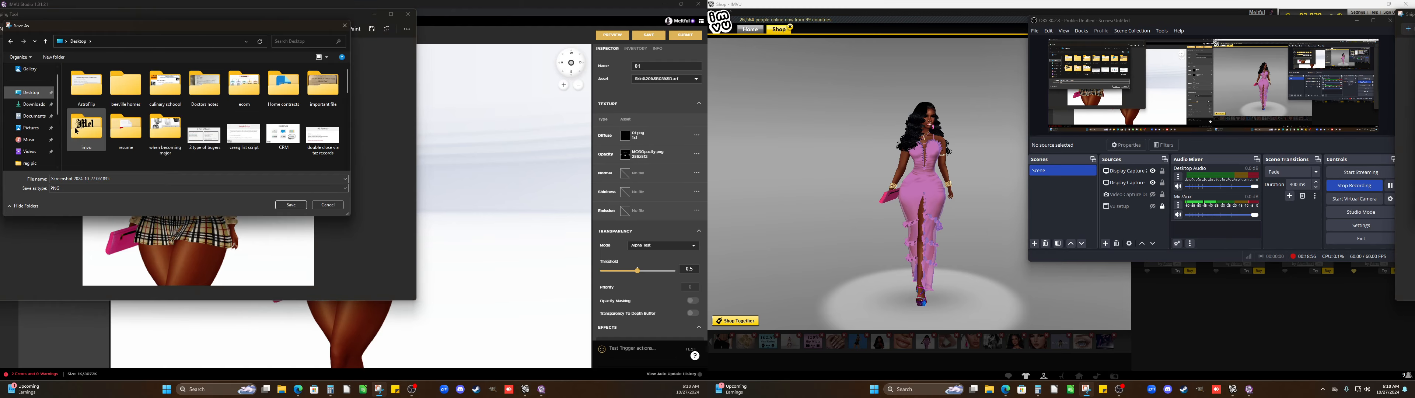
double_click(87, 140)
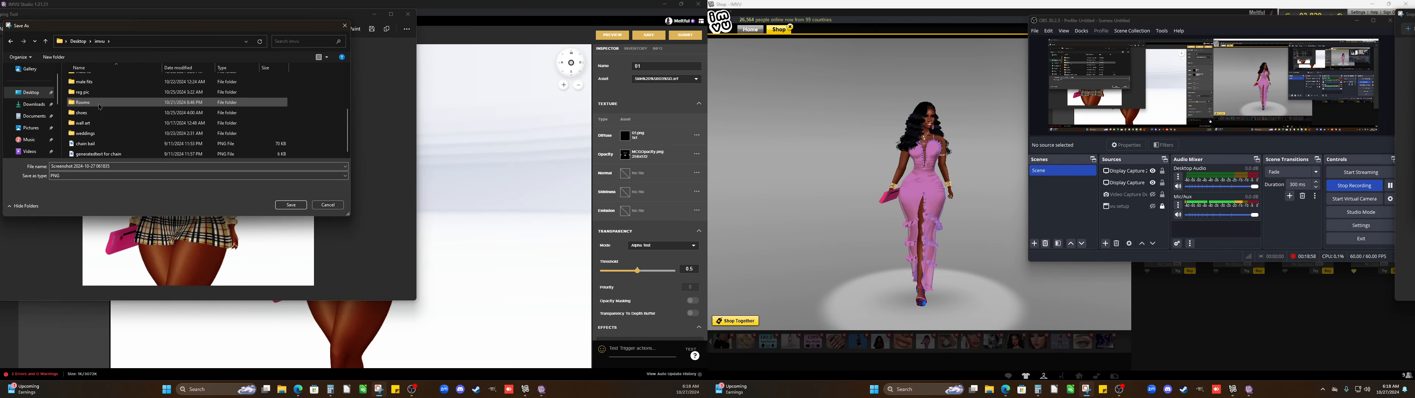
double_click(82, 92)
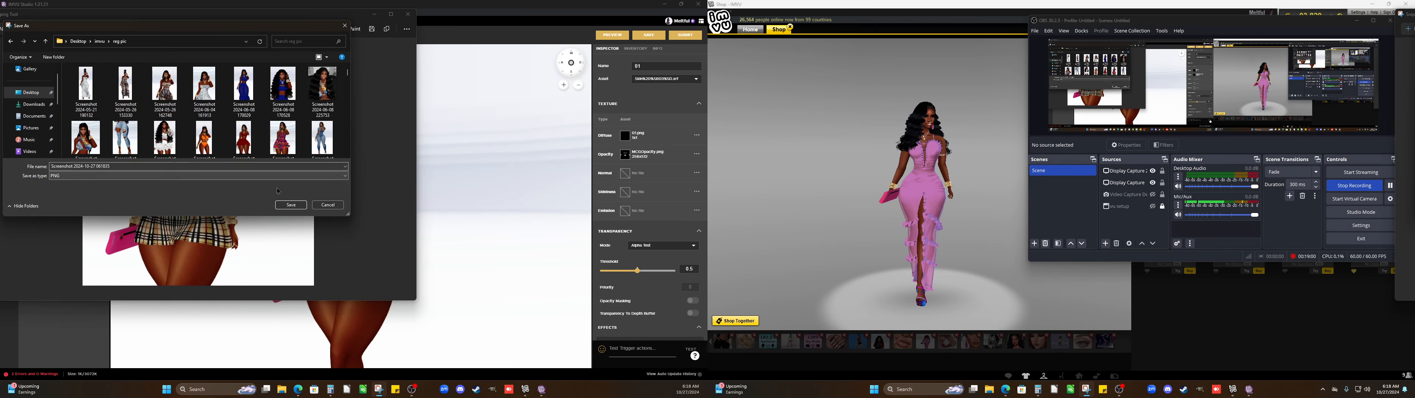
click(291, 204)
click(448, 263)
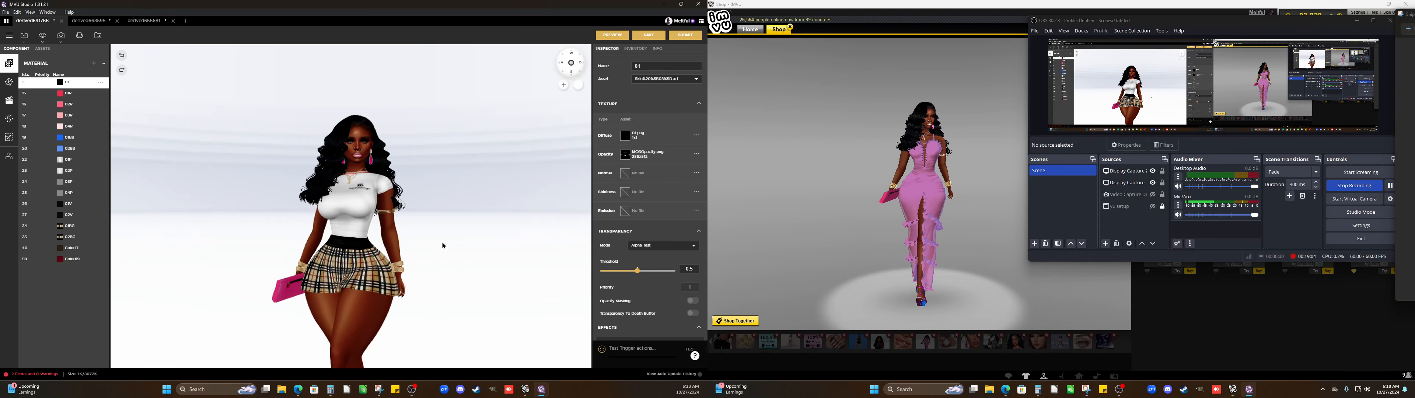
Open the product info, consult the Burbery skirt set's title in the catalog, and name the product Mel Bur B skirt set
click(656, 49)
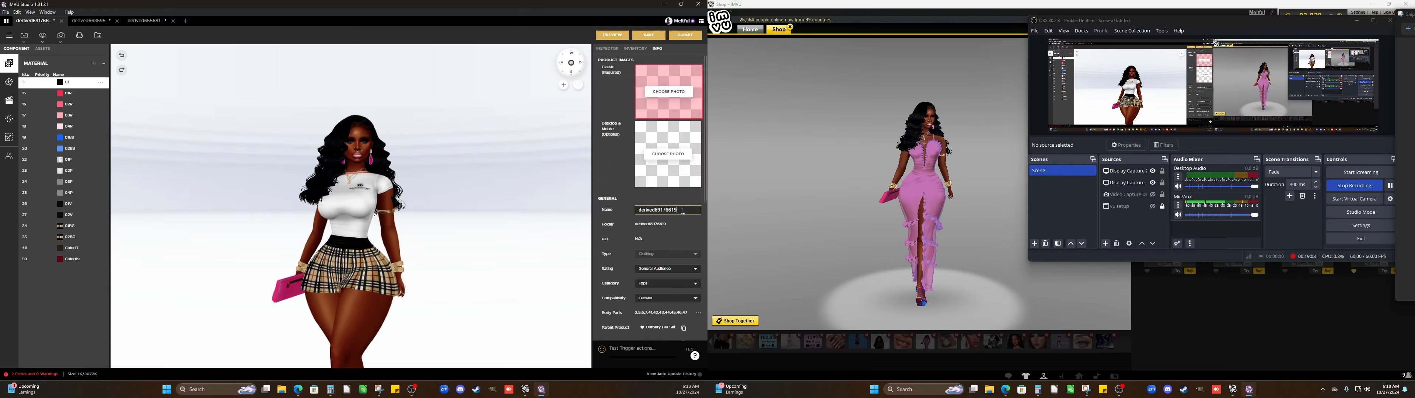
mouse_move(380, 395)
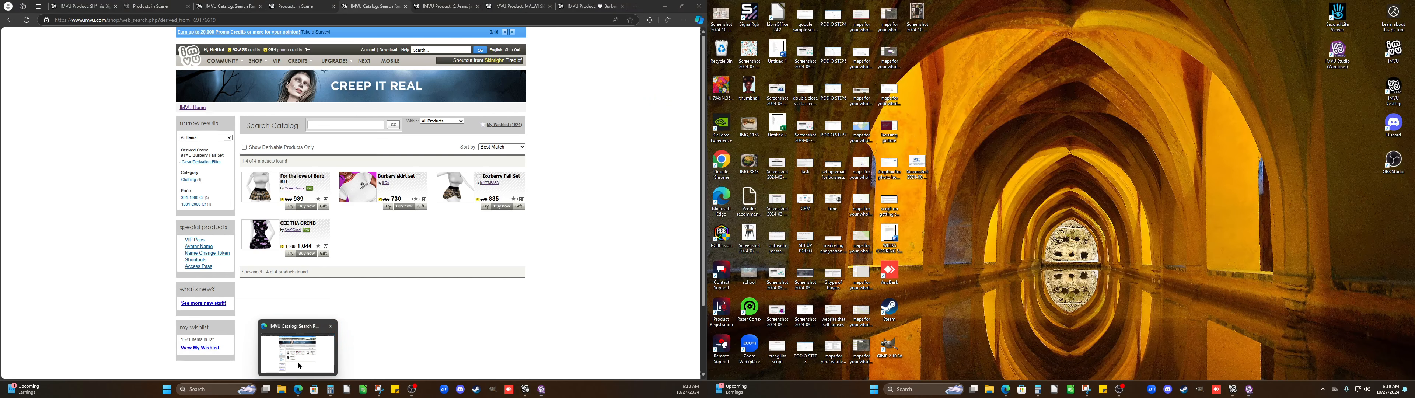
click(299, 365)
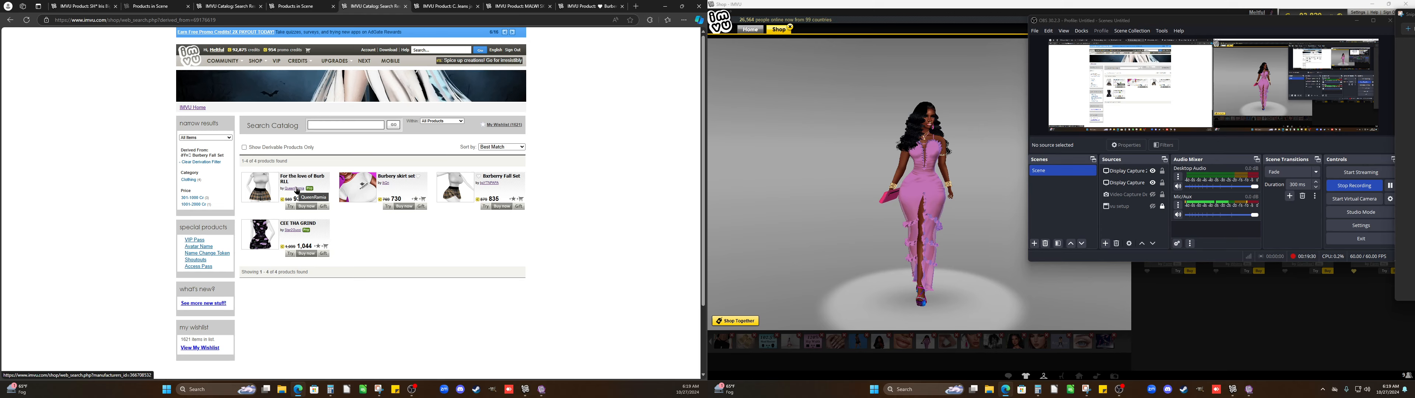
click(352, 201)
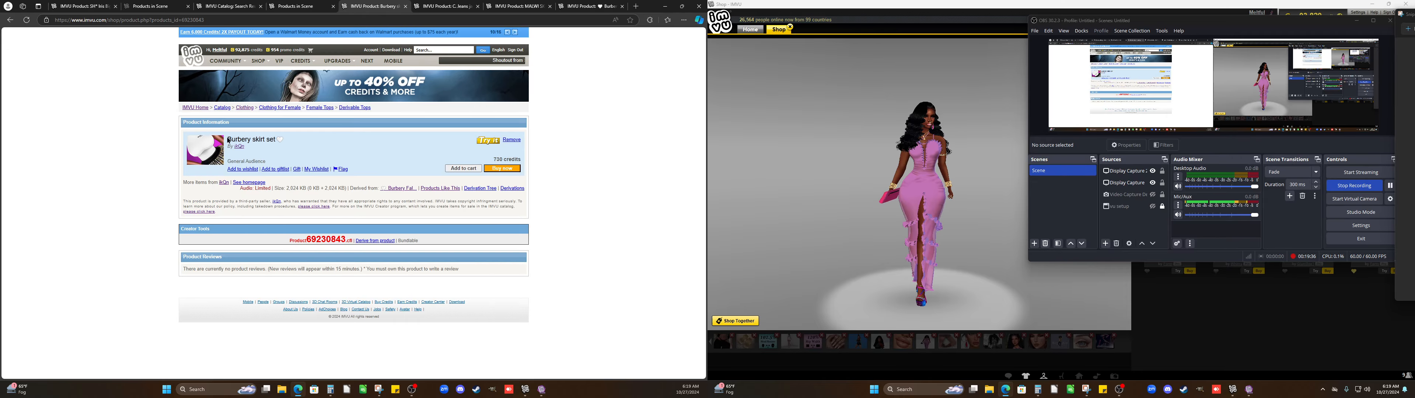
drag(228, 140, 265, 149)
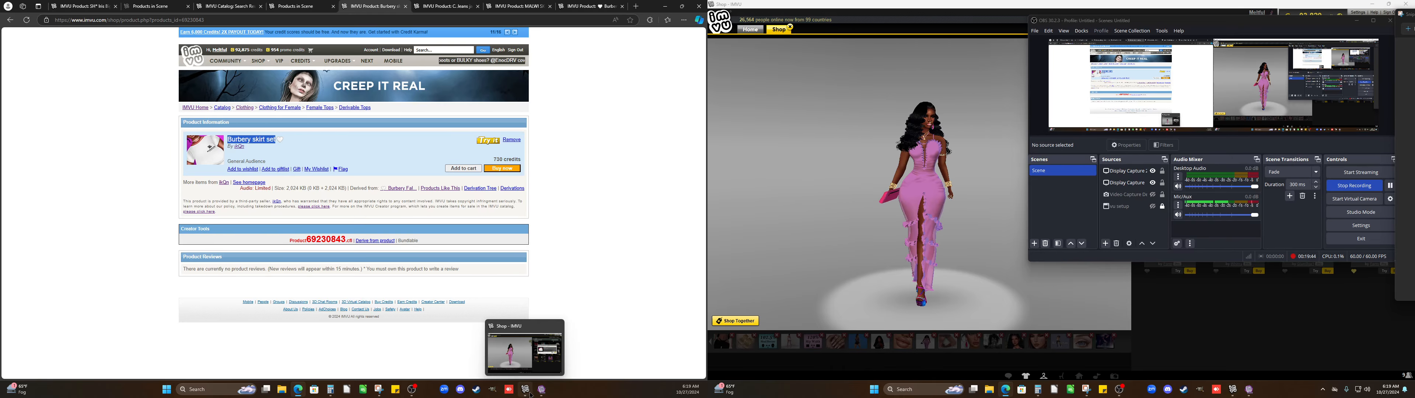
click(541, 389)
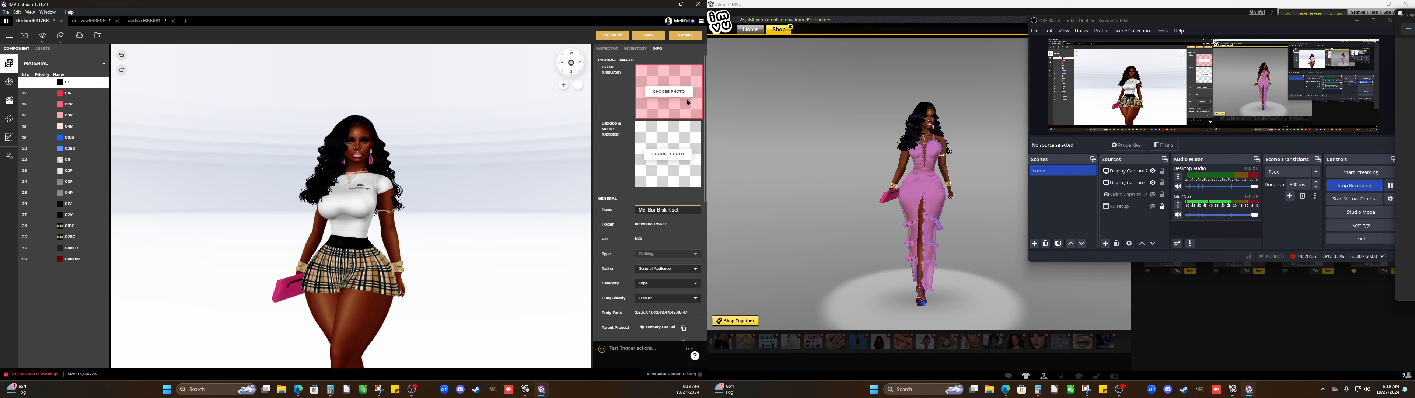
Upload the saved plaid skirt avatar picture from the imvu reg pic folder as the product's required thumbnail
click(665, 92)
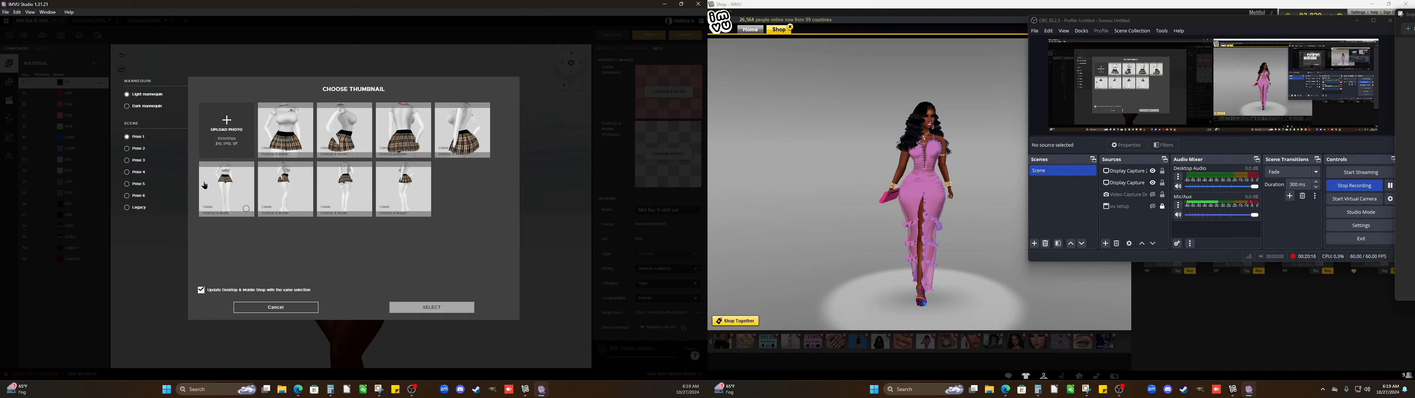
click(226, 119)
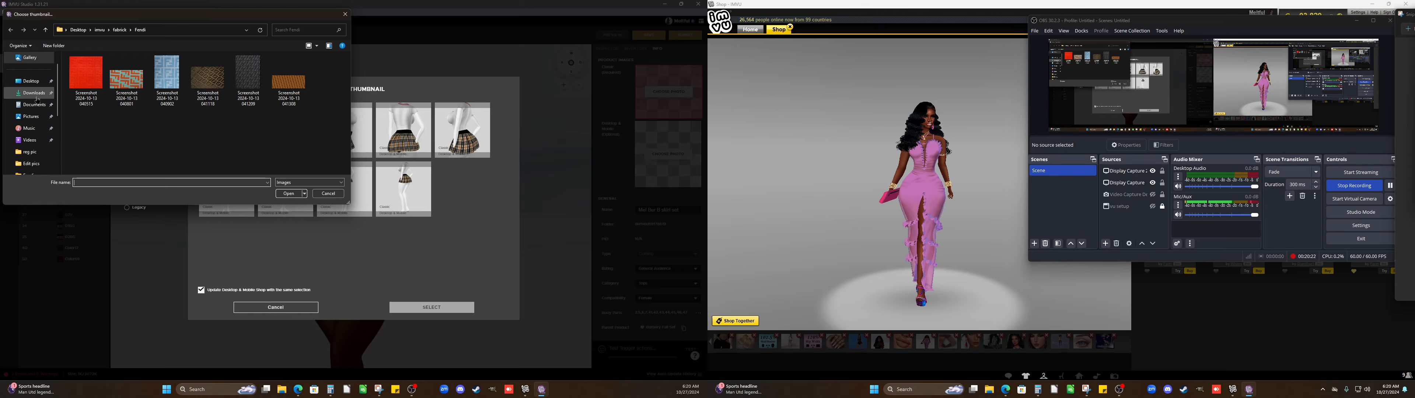
click(30, 80)
double_click(87, 115)
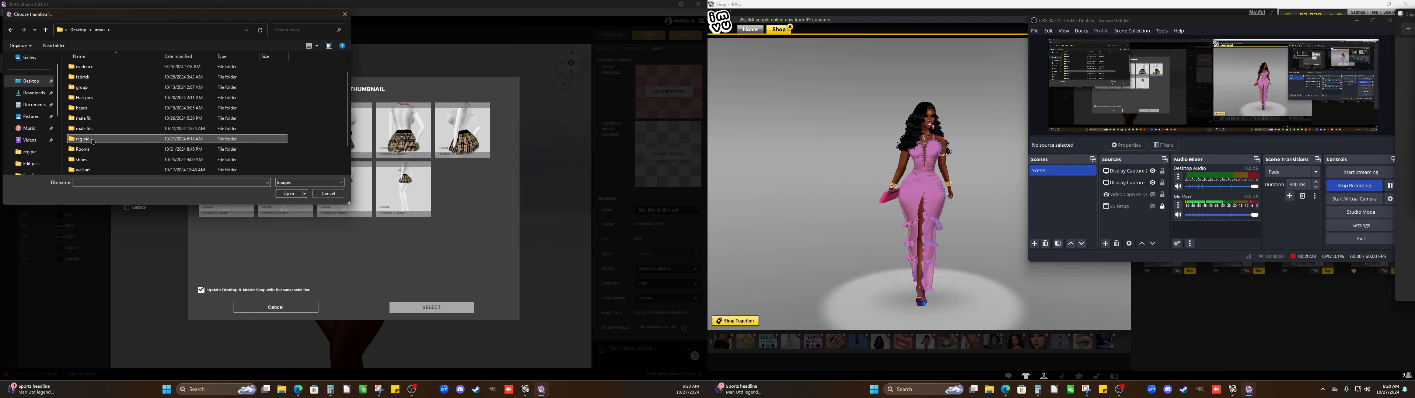
double_click(151, 160)
scroll(152, 148, down, 10)
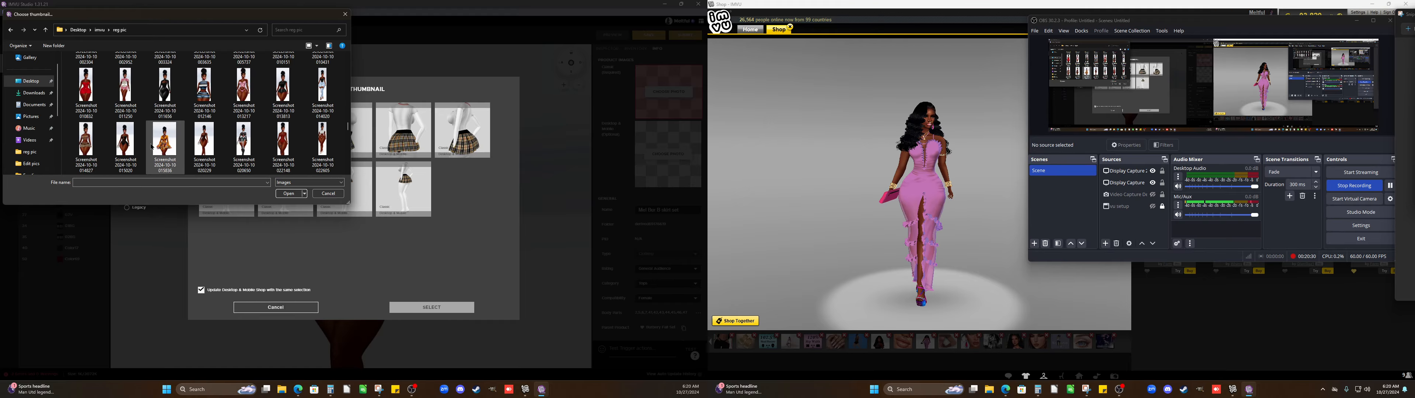
scroll(152, 147, down, 3)
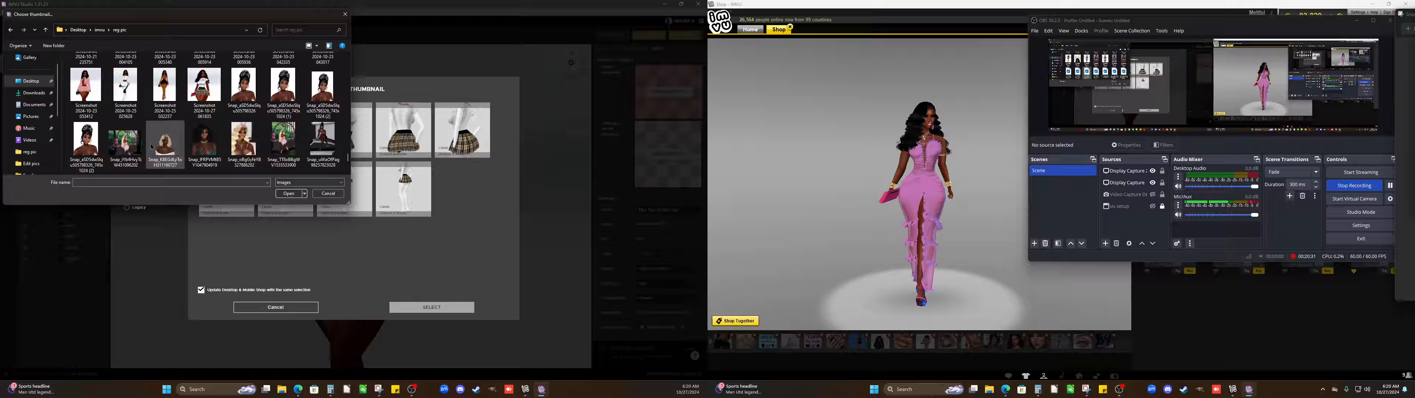
click(202, 107)
click(289, 194)
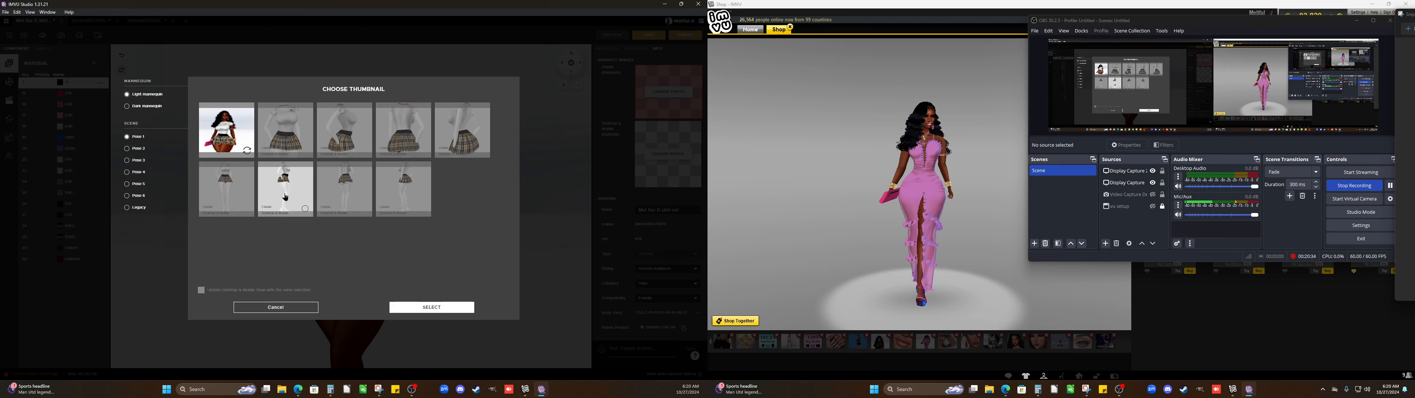
click(439, 308)
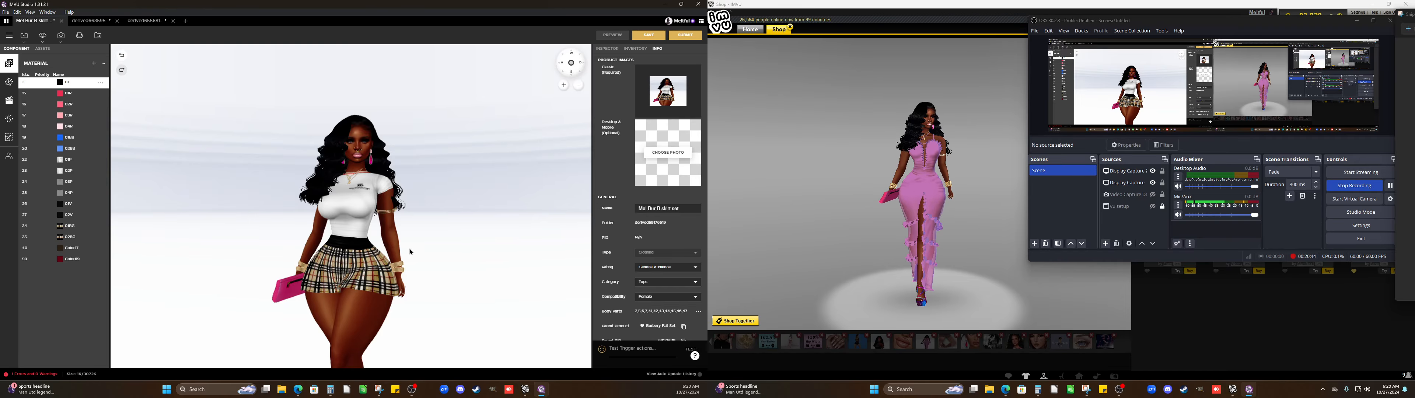
Try a profit of 400 credits in the product price settings
scroll(651, 242, down, 4)
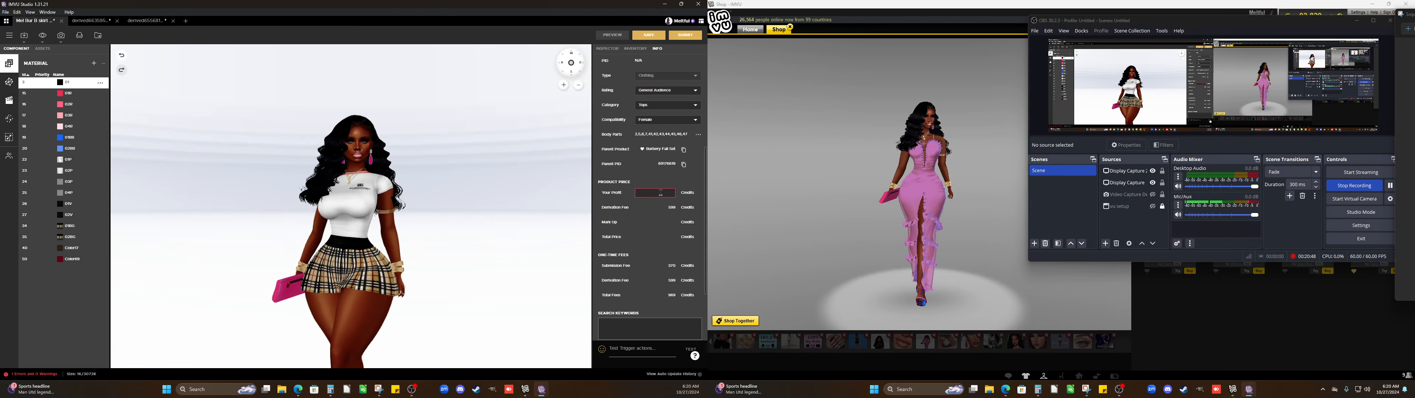
scroll(661, 193, down, 2)
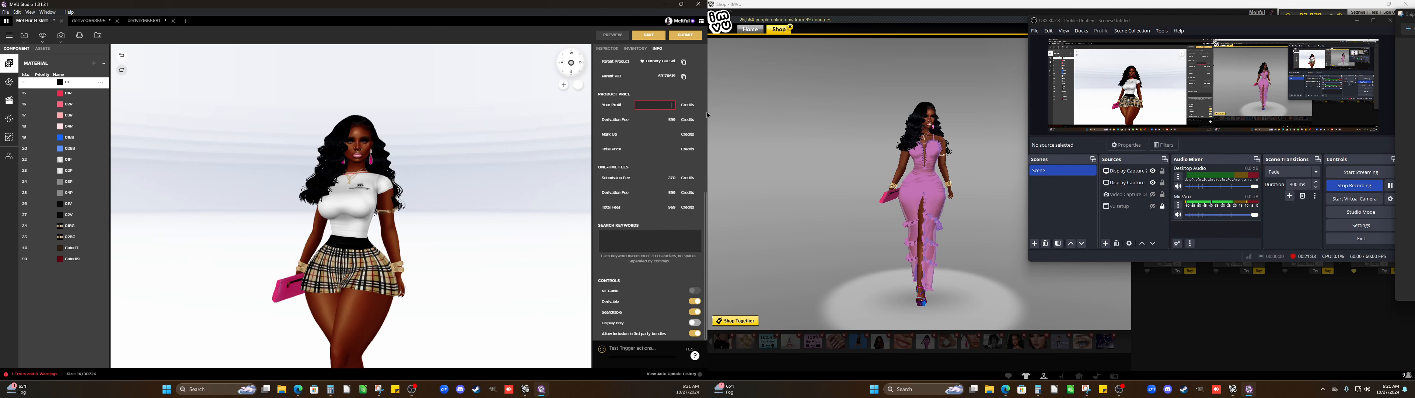
text(400)
click(639, 89)
drag(660, 105, 707, 109)
click(650, 91)
drag(662, 102, 688, 102)
click(697, 96)
drag(661, 103, 682, 104)
click(681, 105)
Try a profit of 200 credits for the product, and settle on 300 credits
double_click(671, 104)
text(12)
key(BackSpace)
key(BackSpace)
text(200)
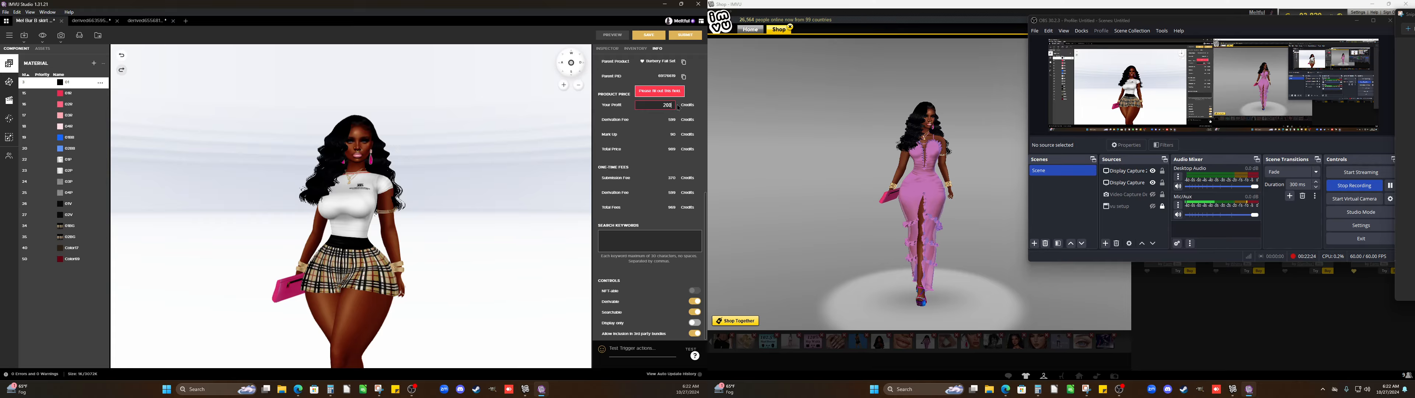
click(691, 96)
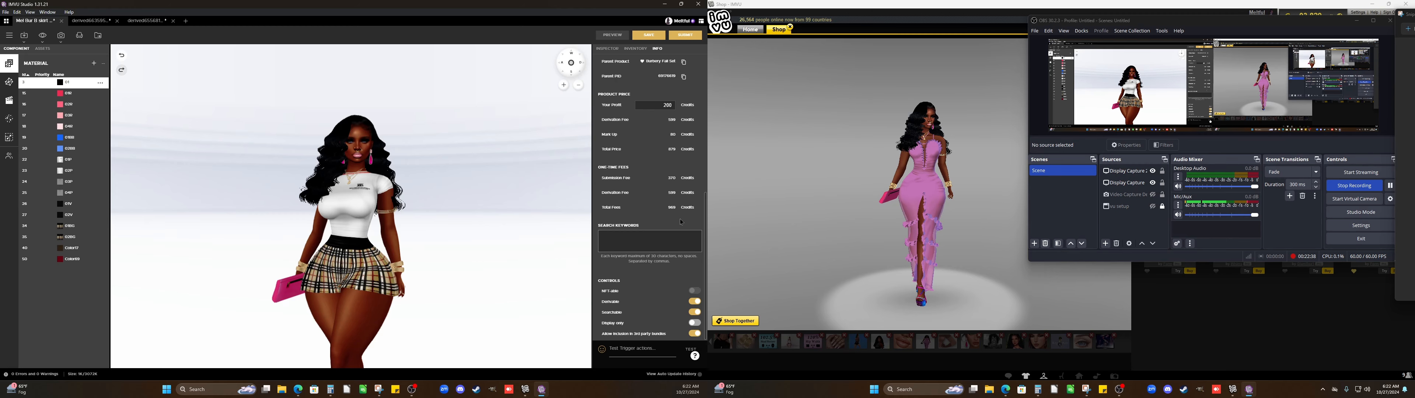
click(655, 107)
click(684, 97)
Copy the product name into the search keywords and split it across separate lines
scroll(647, 106, up, 5)
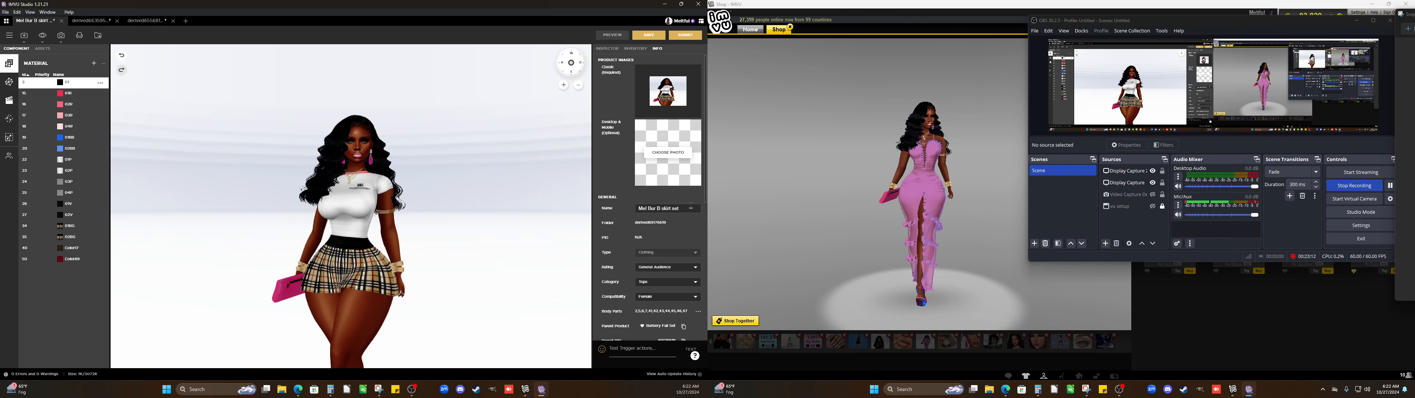
click(688, 208)
drag(684, 209, 619, 204)
key(ctrl+c)
scroll(632, 275, down, 5)
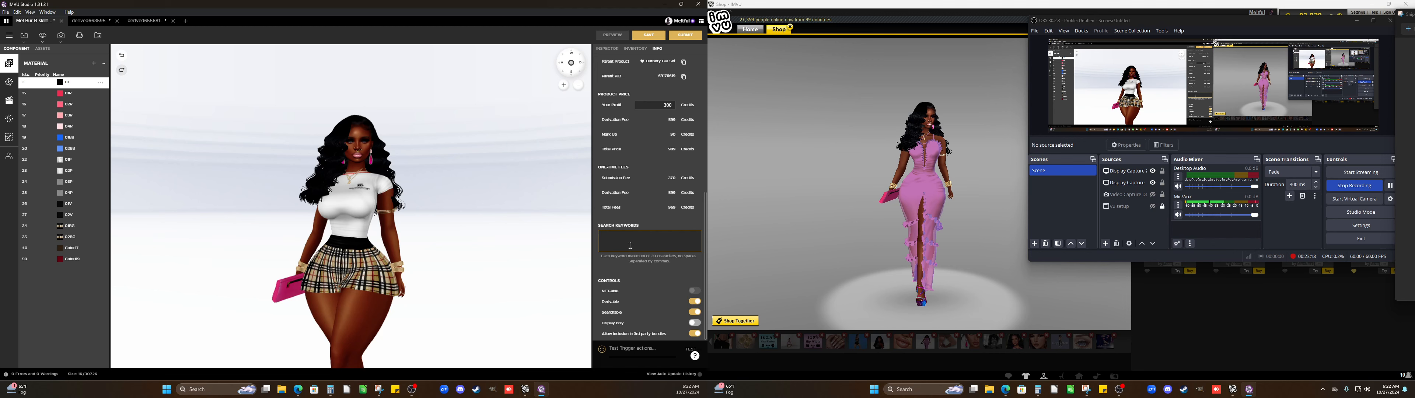
key(ctrl+v)
key(Return)
key(Return)
Check the brand spelling on the Burbery skirt set's catalog page and replace the middle search keyword with Burbery
click(297, 389)
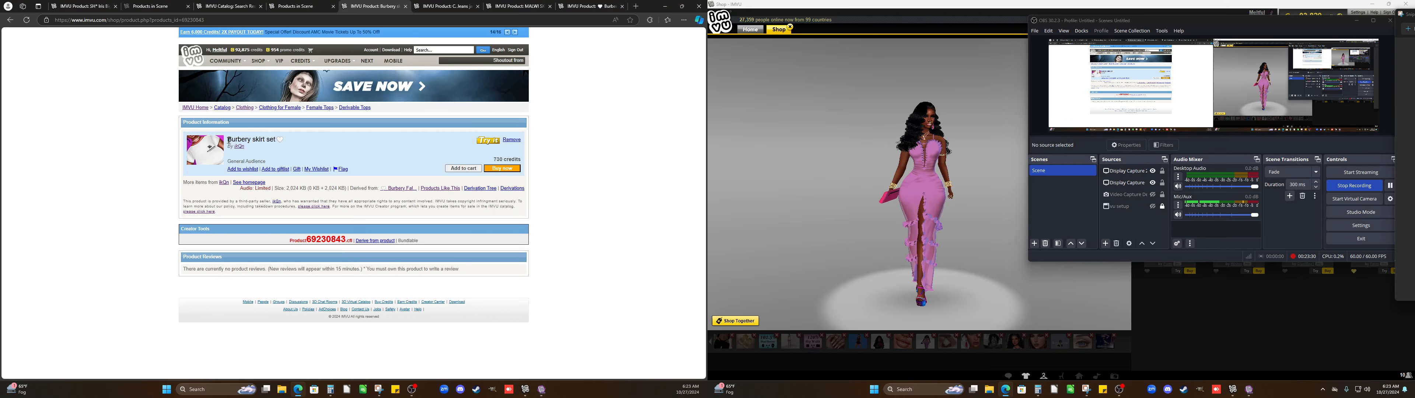
drag(228, 140, 250, 143)
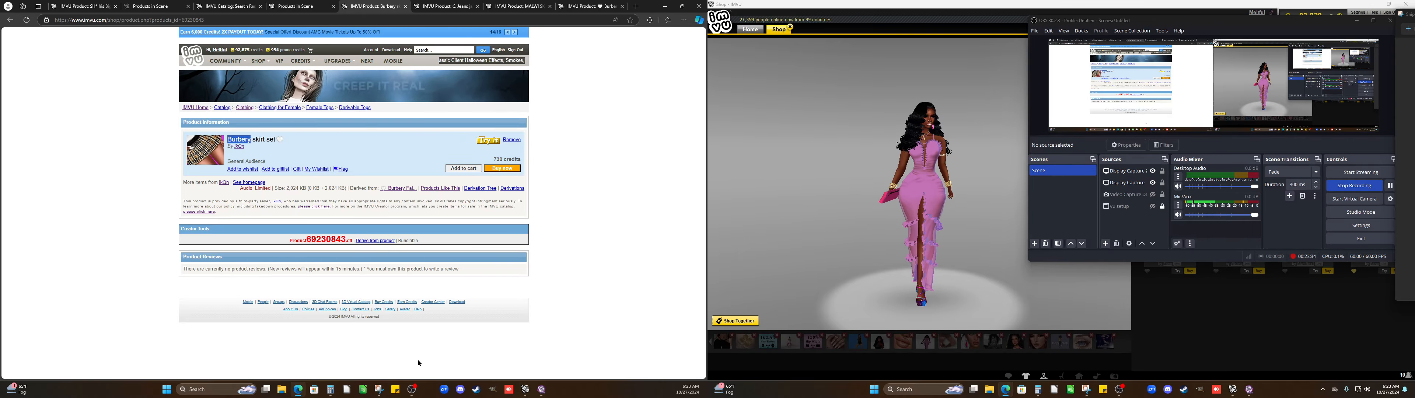
key(alt+Tab)
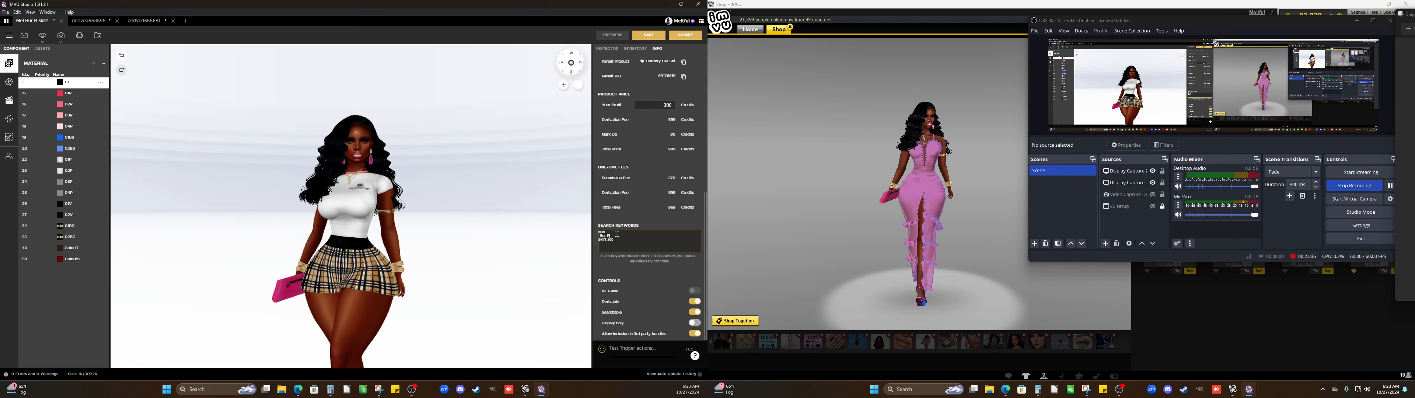
mouse_move(616, 232)
mouse_down()
mouse_move(583, 237)
mouse_move(597, 238)
mouse_up()
text(Burbery)
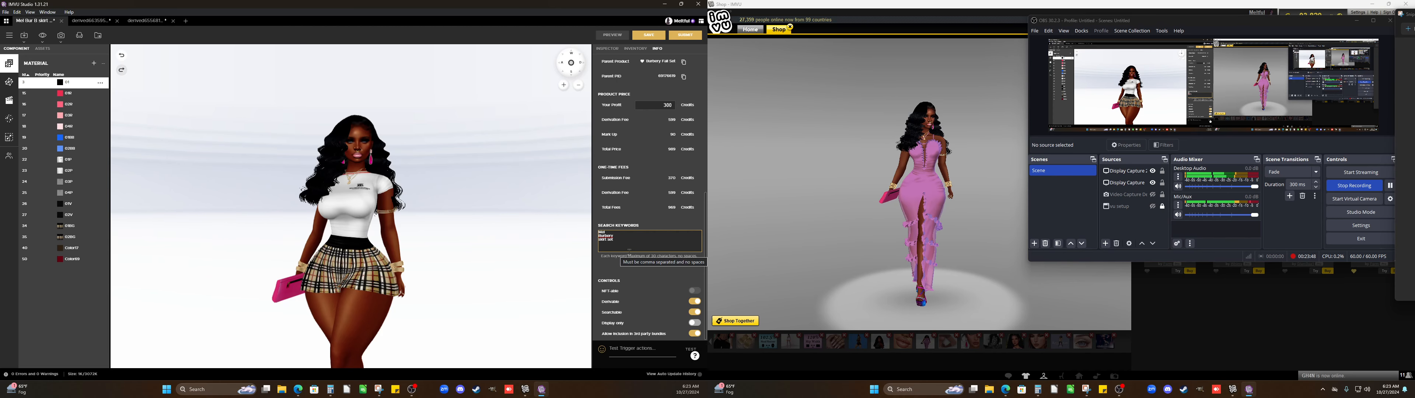
Submit the finished skirt set to the shop, accept the fees and open its product page
scroll(674, 219, up, 1)
scroll(676, 187, up, 4)
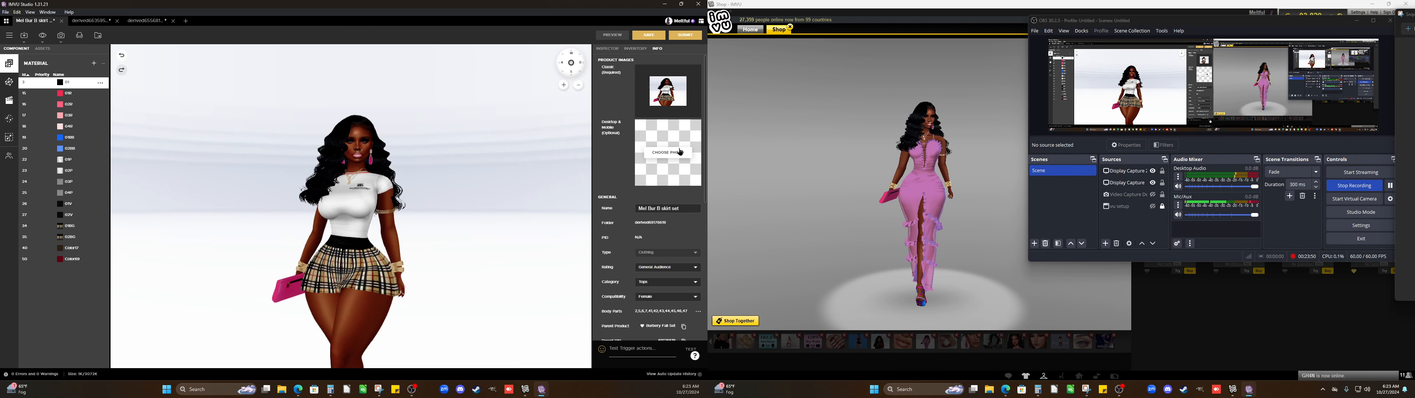
click(685, 35)
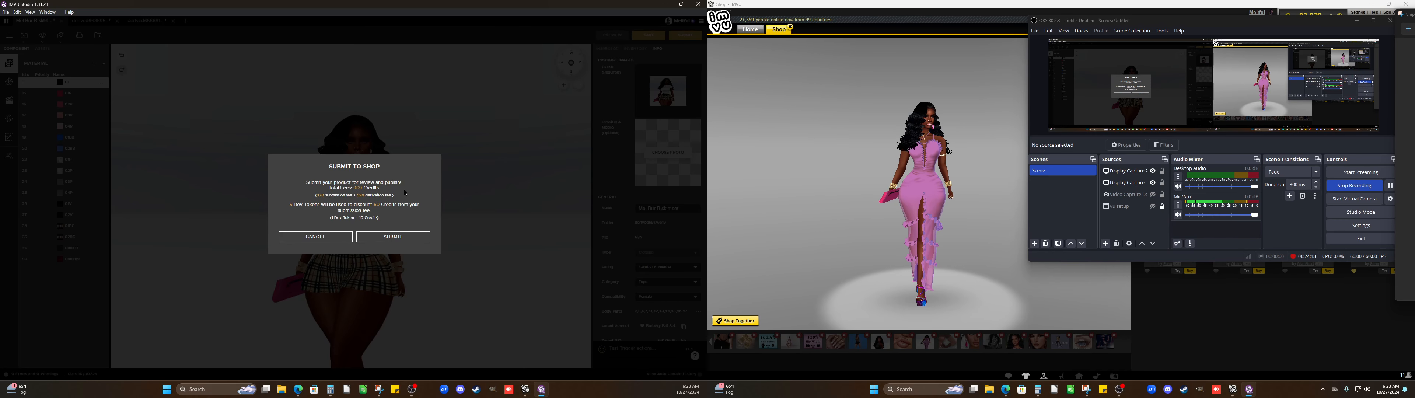
click(398, 236)
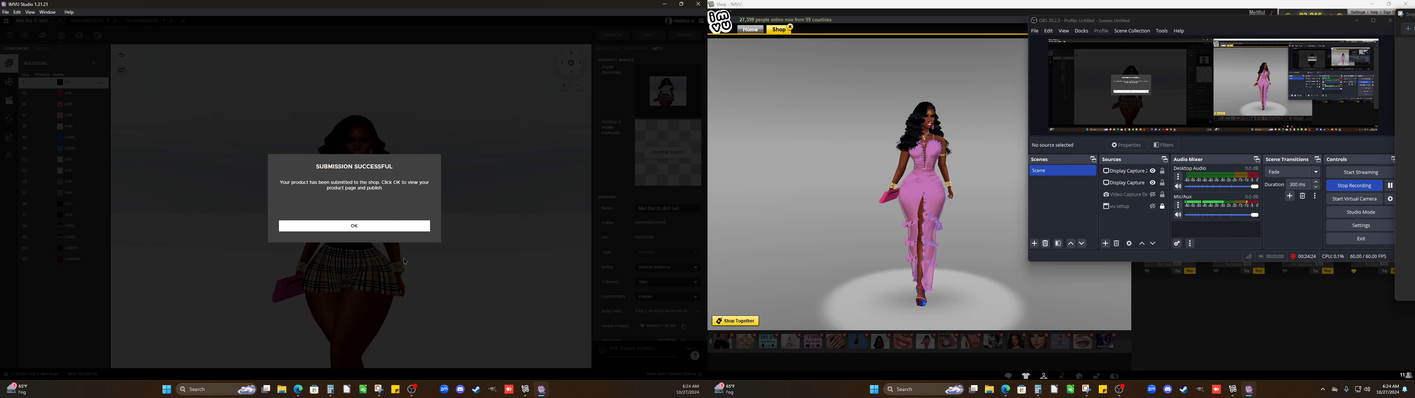
click(392, 226)
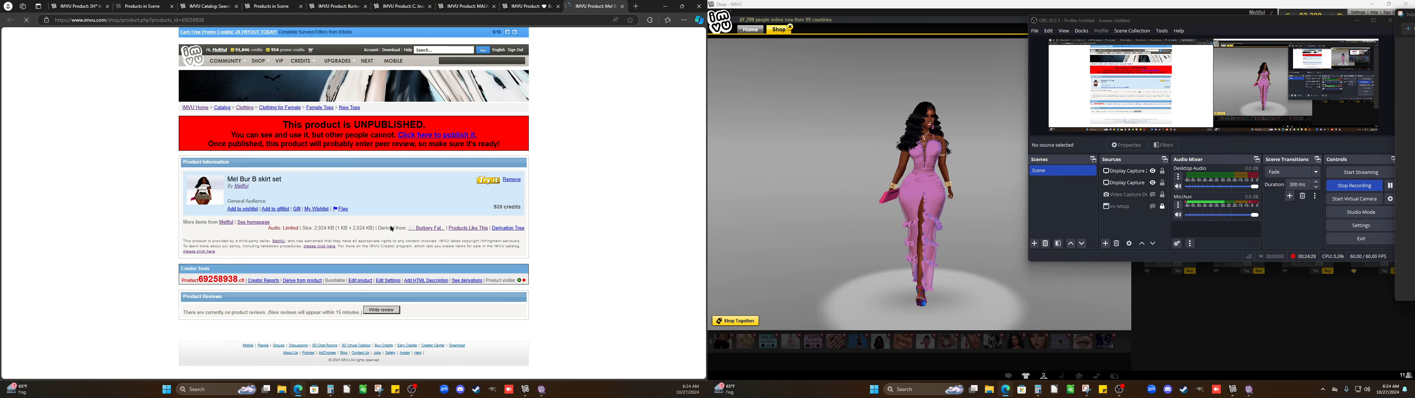
Publish the Mel Bur B skirt set and browse the creator's newest catalog products
click(444, 136)
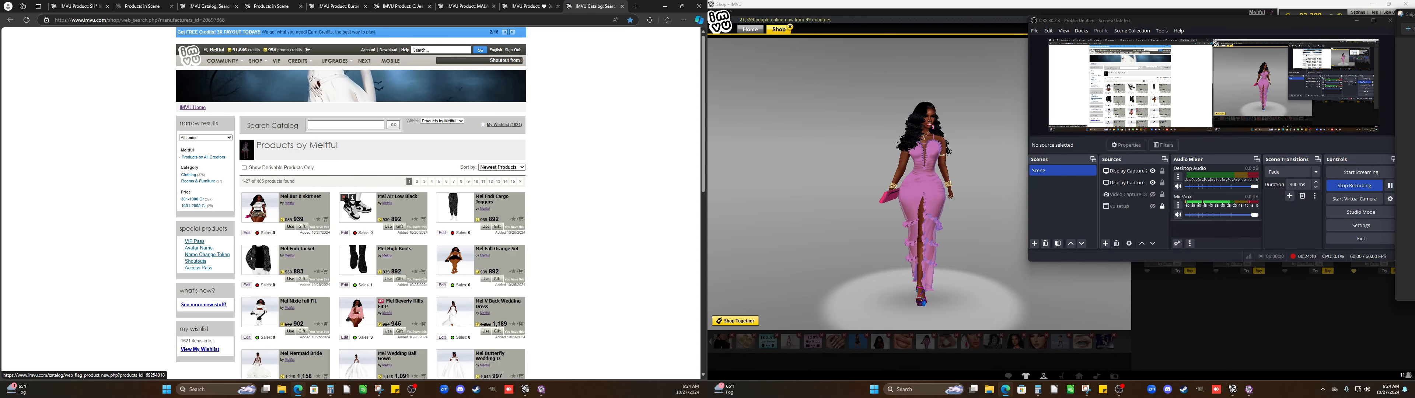
scroll(346, 199, down, 2)
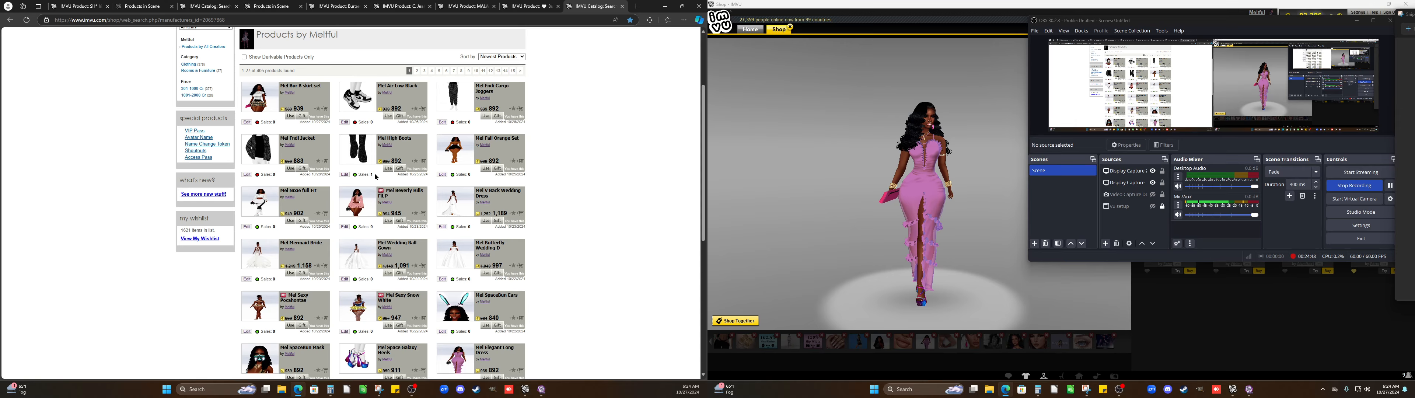
Look through the creator's newest products on the first catalog page and open the second page
scroll(371, 174, down, 2)
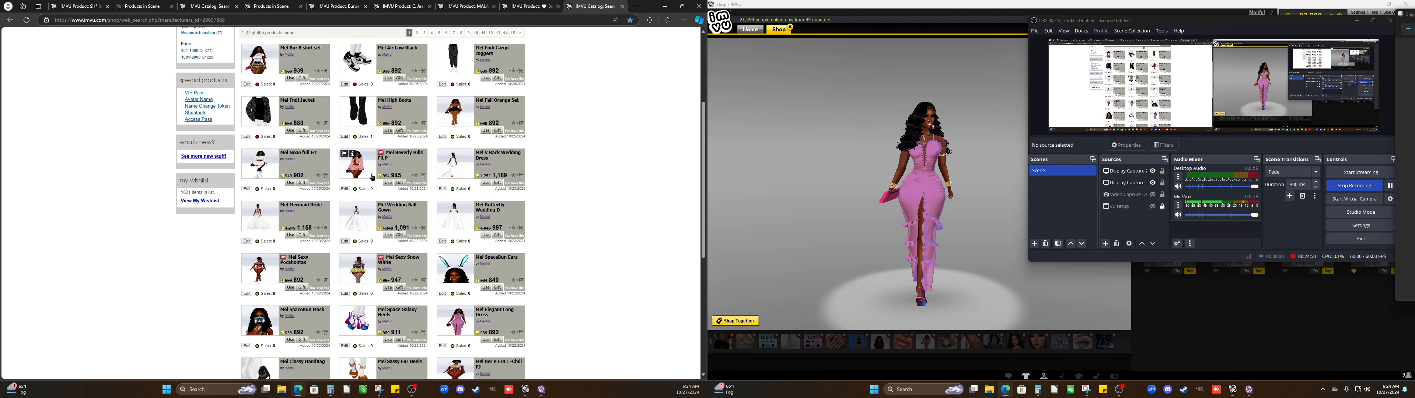
scroll(372, 176, up, 3)
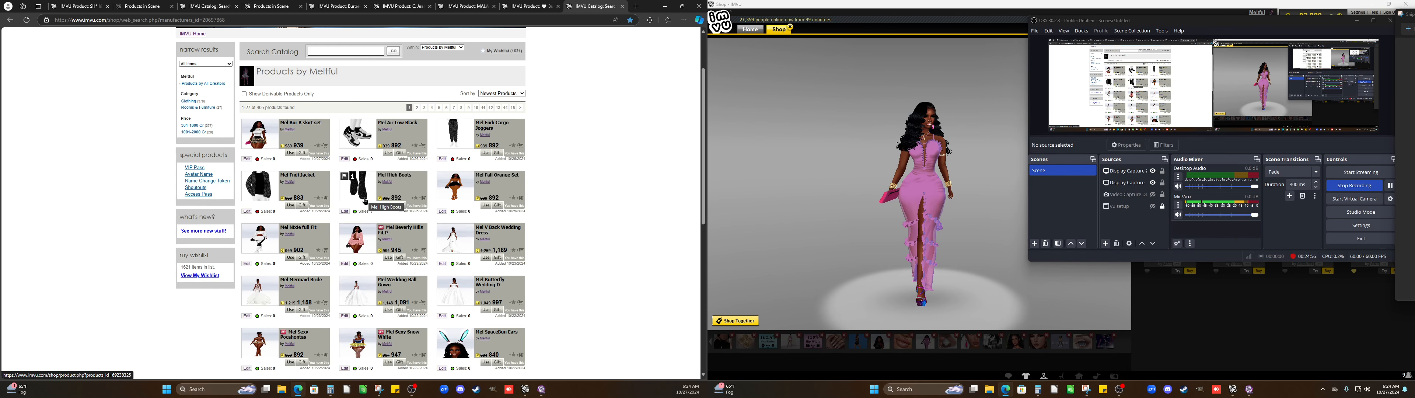
scroll(365, 201, down, 8)
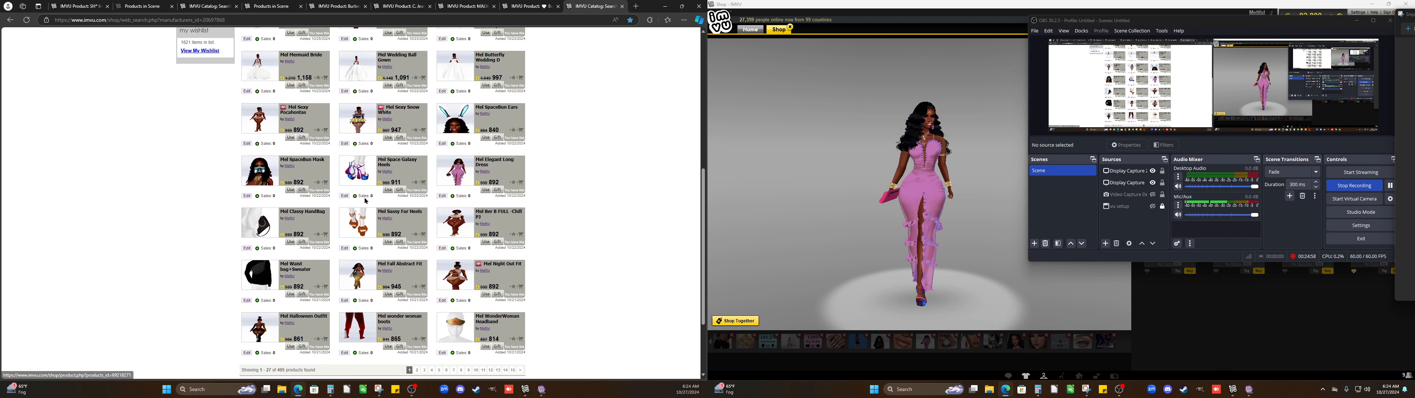
scroll(365, 201, down, 1)
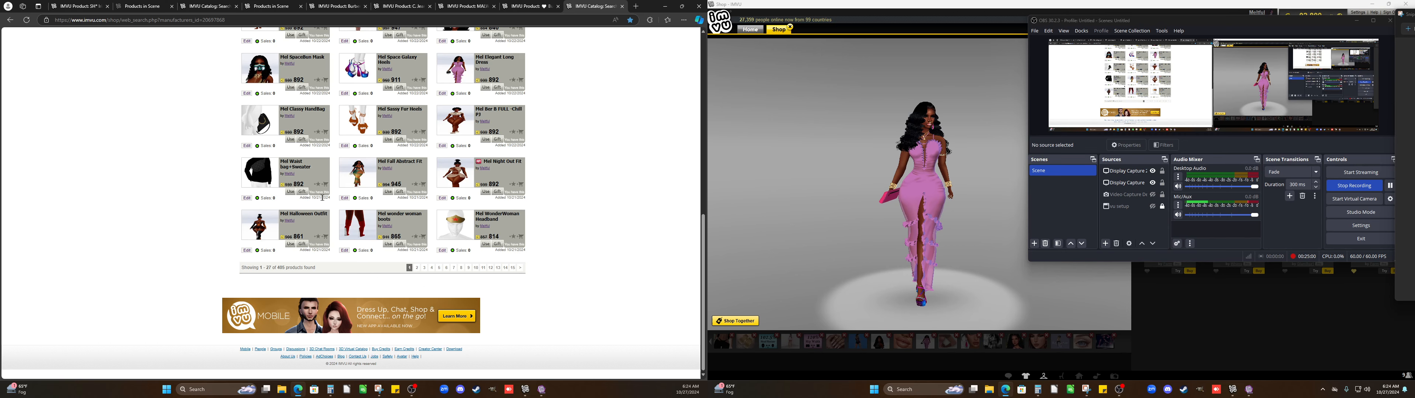
click(415, 268)
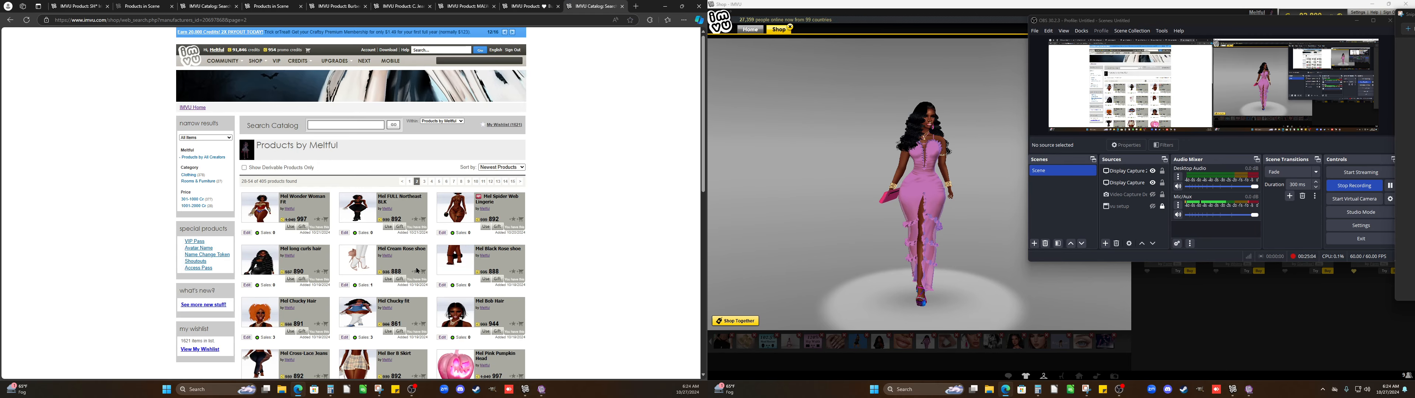
Examine the designs and prices on the second page of the creator's catalog and return to the first page
scroll(418, 271, down, 1)
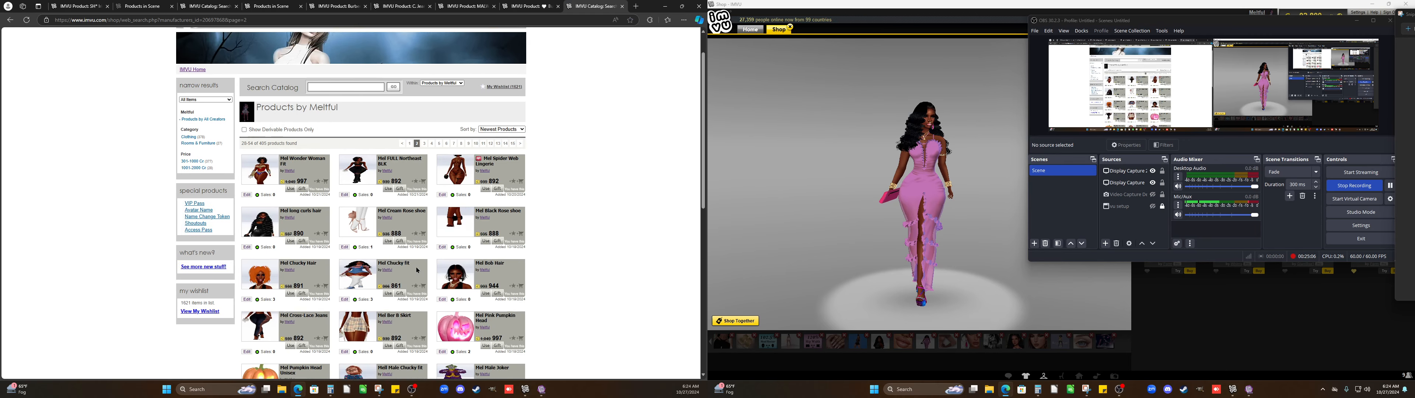
scroll(417, 271, down, 1)
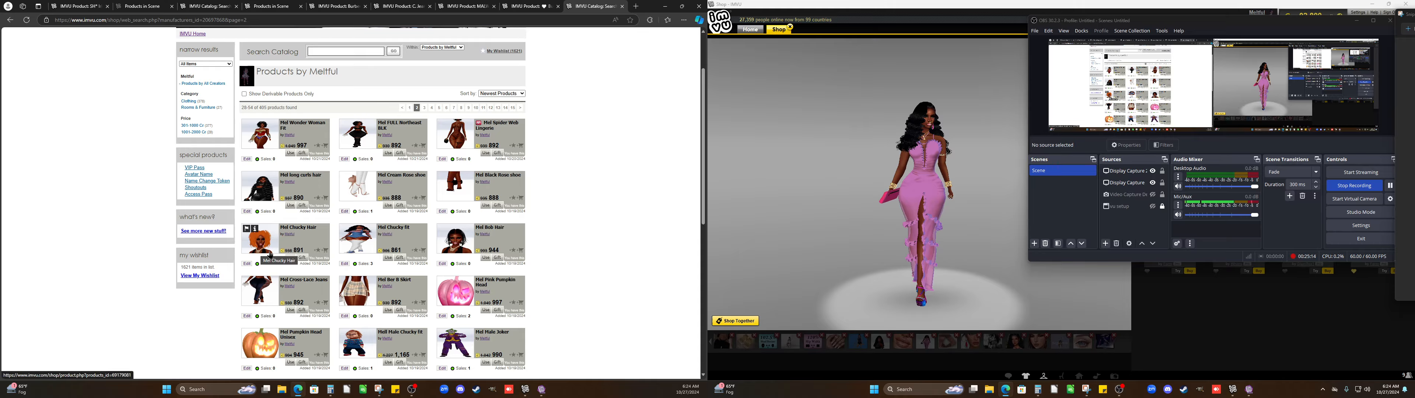
scroll(270, 255, down, 2)
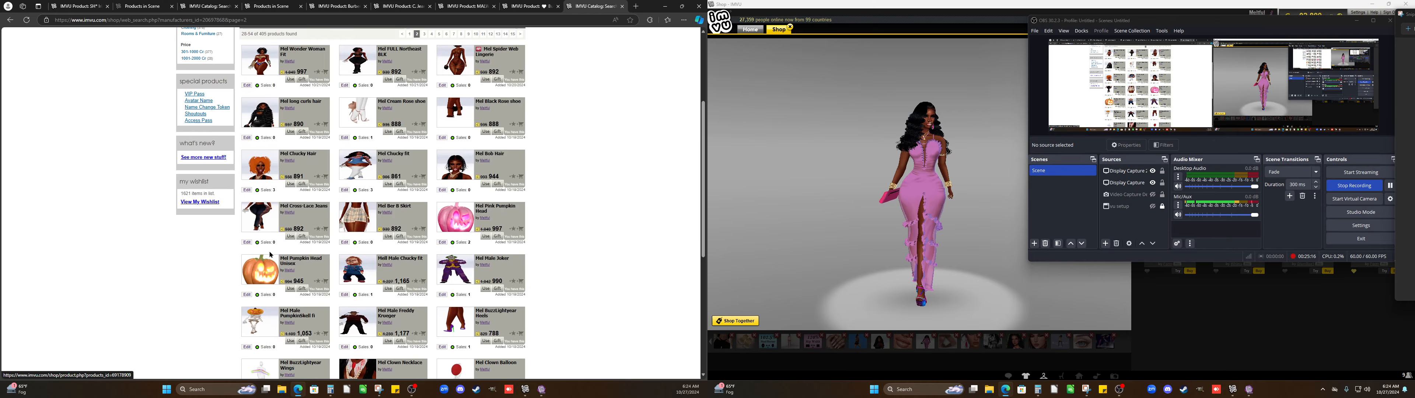
scroll(270, 254, down, 3)
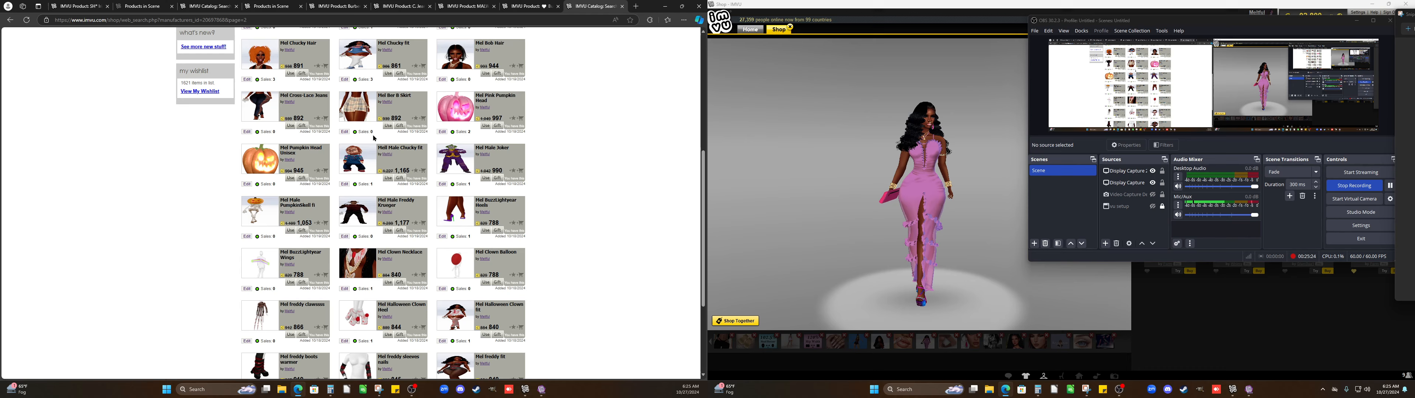
scroll(374, 137, down, 3)
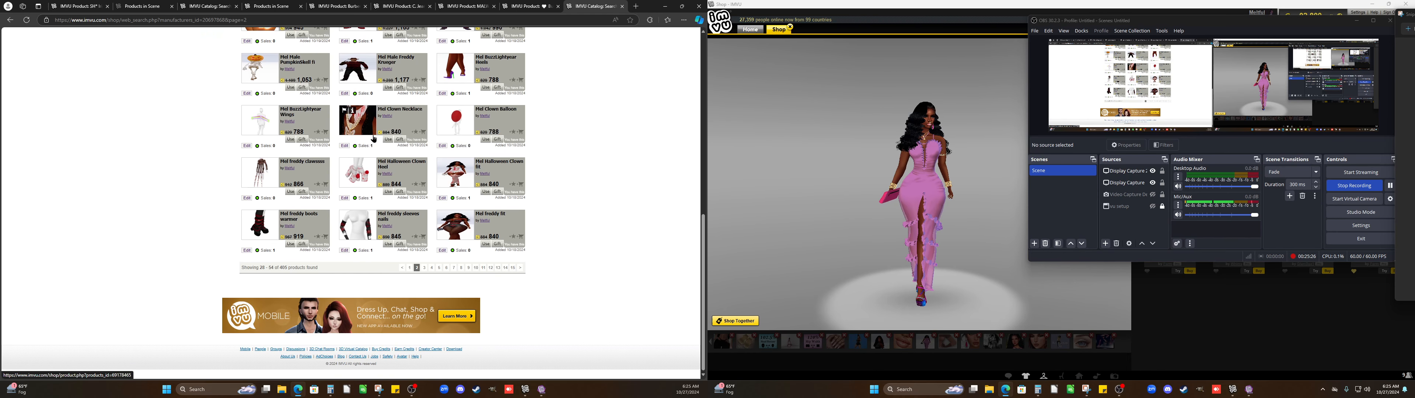
scroll(370, 154, up, 1)
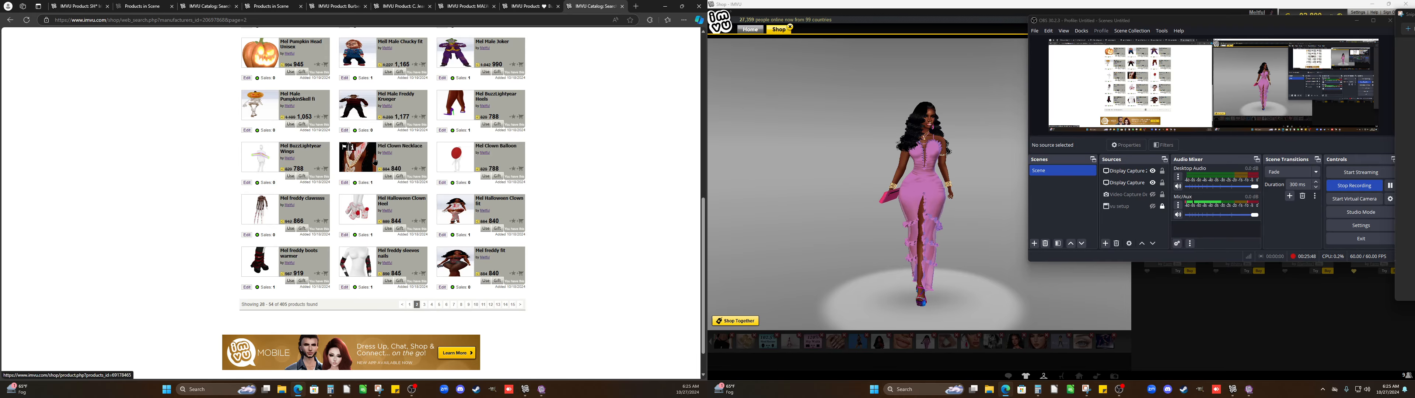
scroll(376, 161, up, 3)
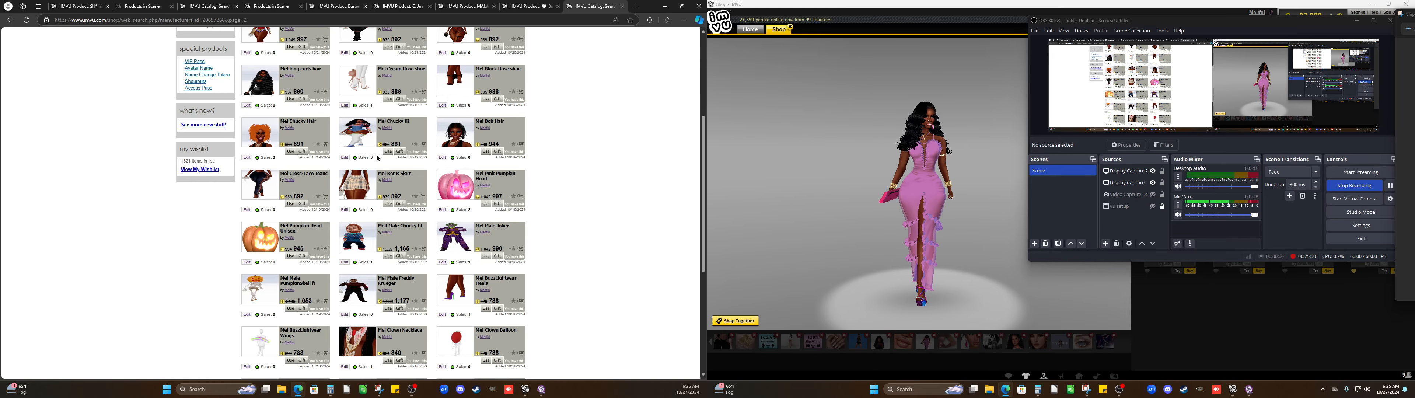
scroll(378, 158, up, 3)
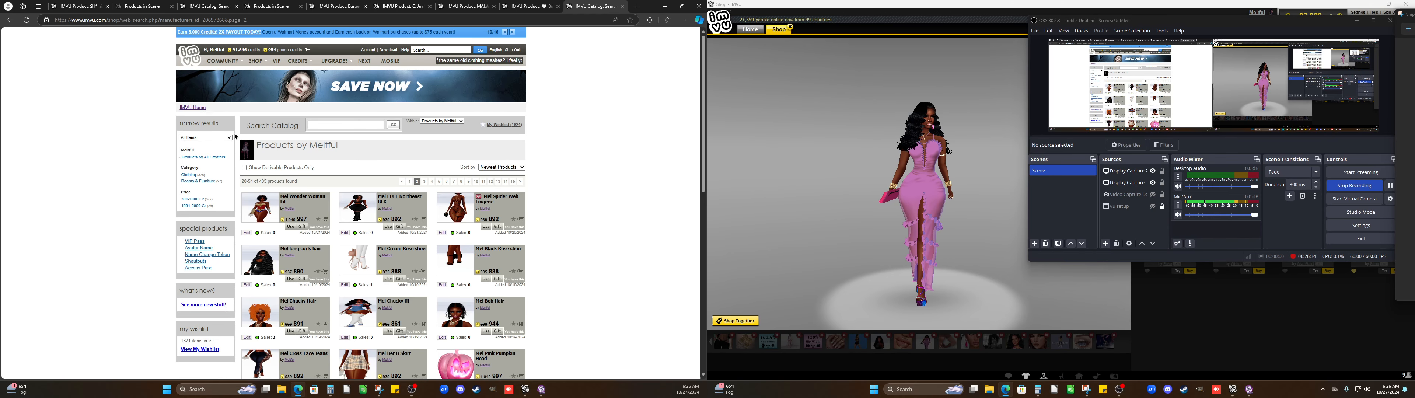
click(411, 183)
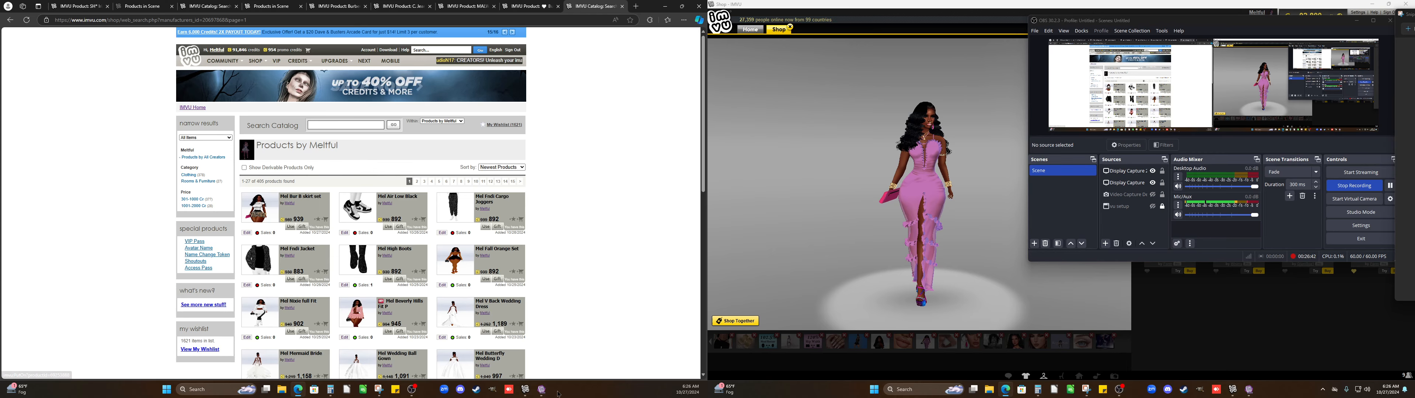
Switch to IMVU Studio, close the finished skirt set project and check the two remaining derived projects
click(537, 392)
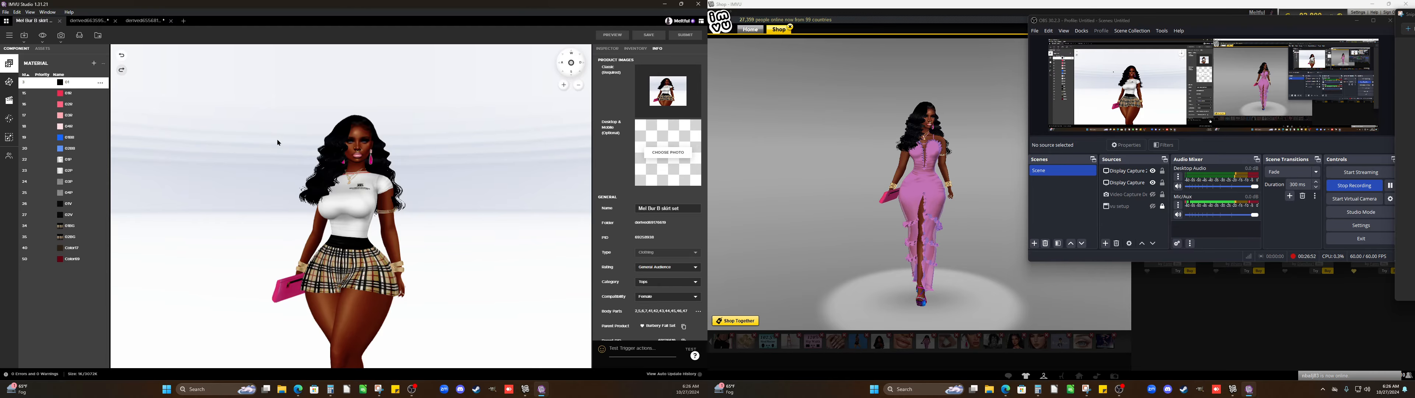
click(59, 22)
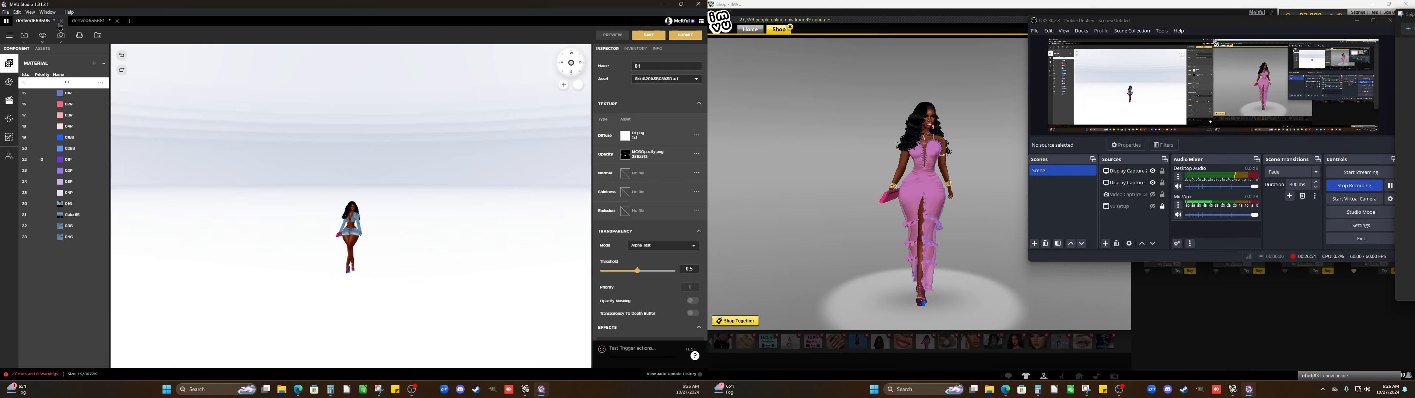
click(103, 22)
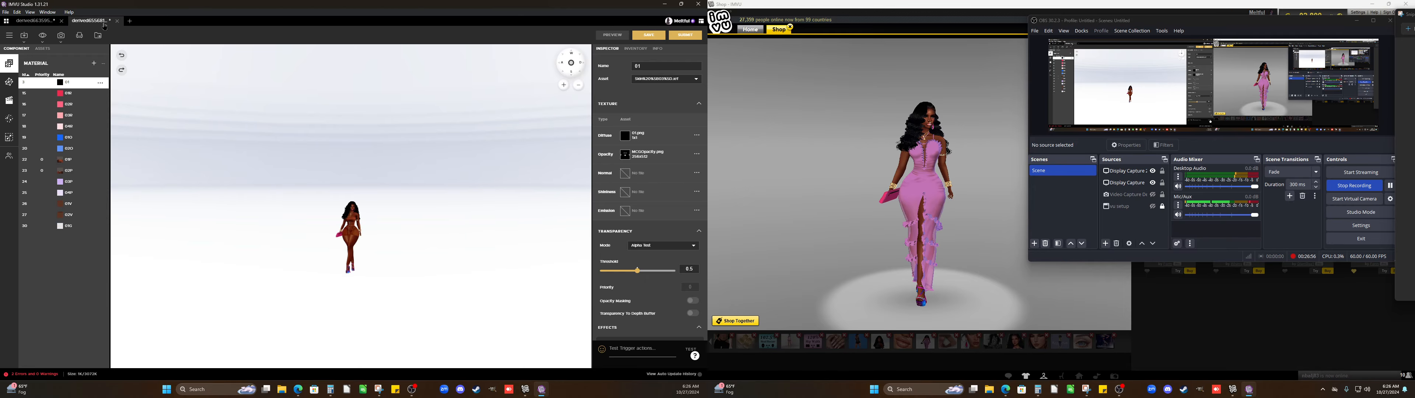
click(35, 22)
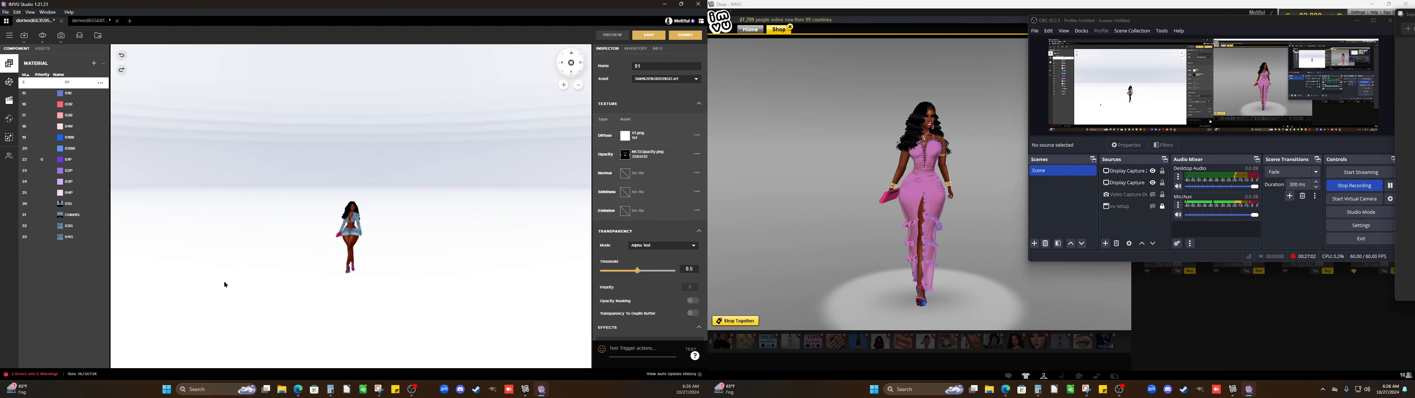
Switch to the browser and close the creator's catalog page and the Burbery Fall Set page
click(298, 391)
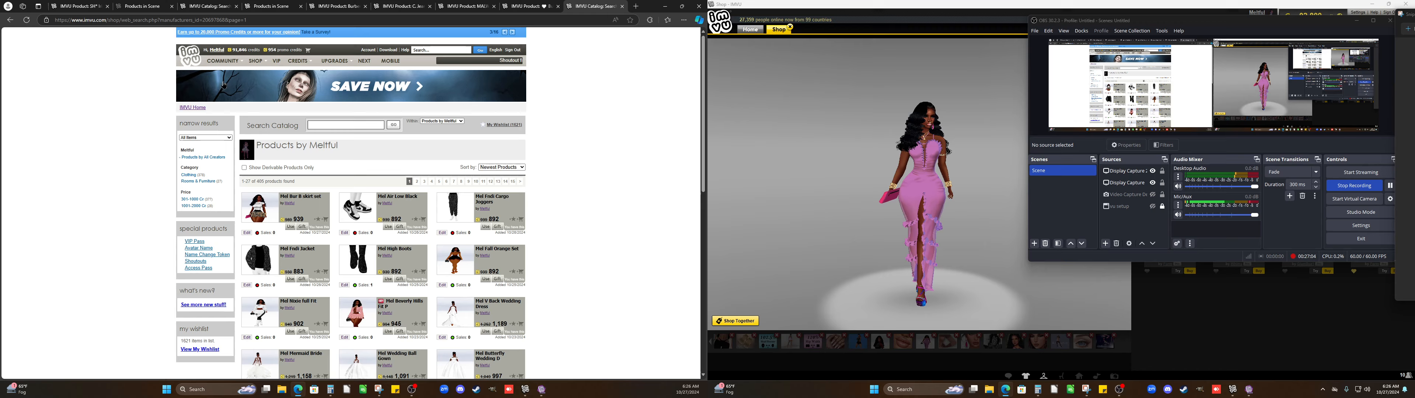
click(622, 6)
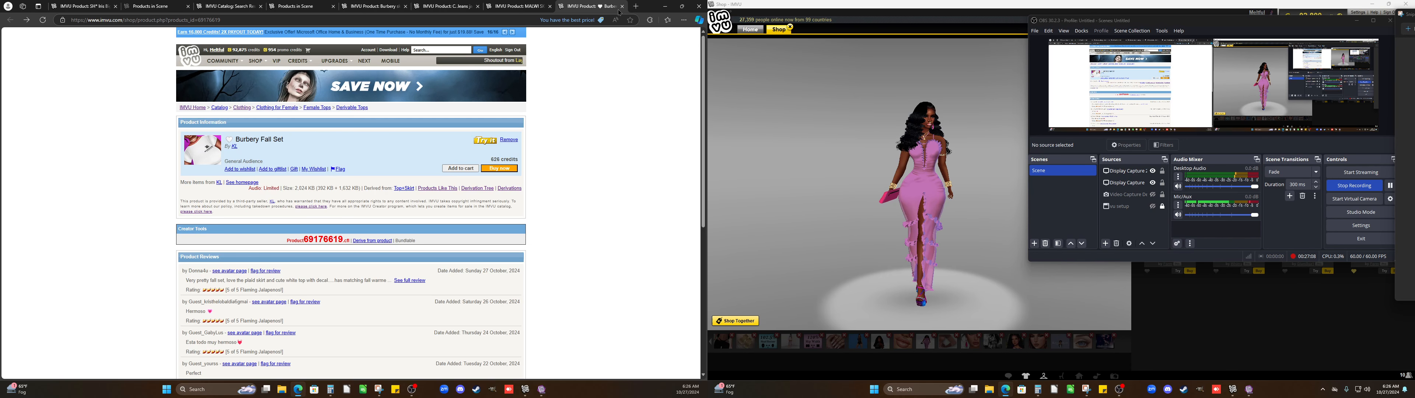
click(621, 7)
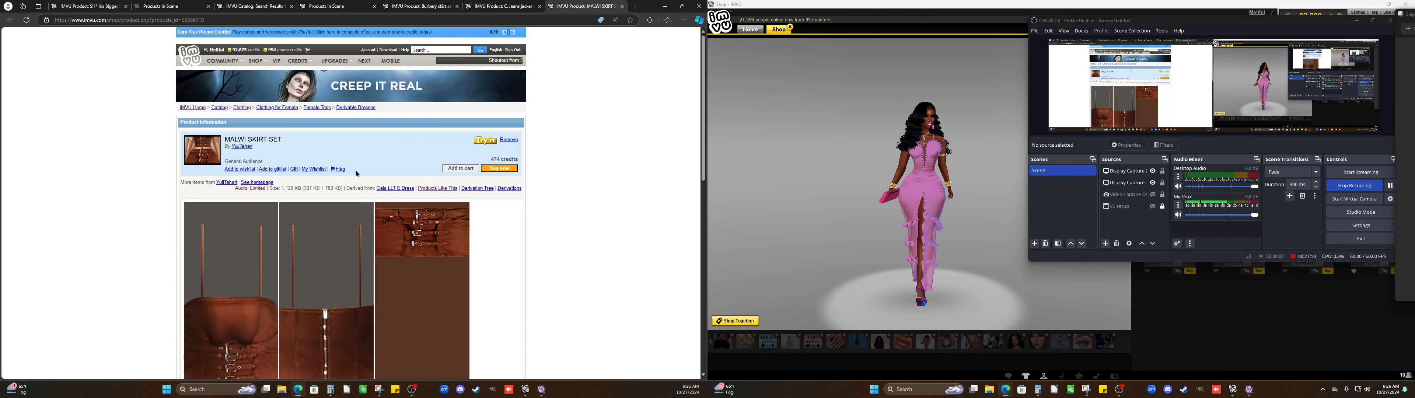
View the SH* Iris Bigger Sexy product page and go back to the Products in Scene list
click(177, 8)
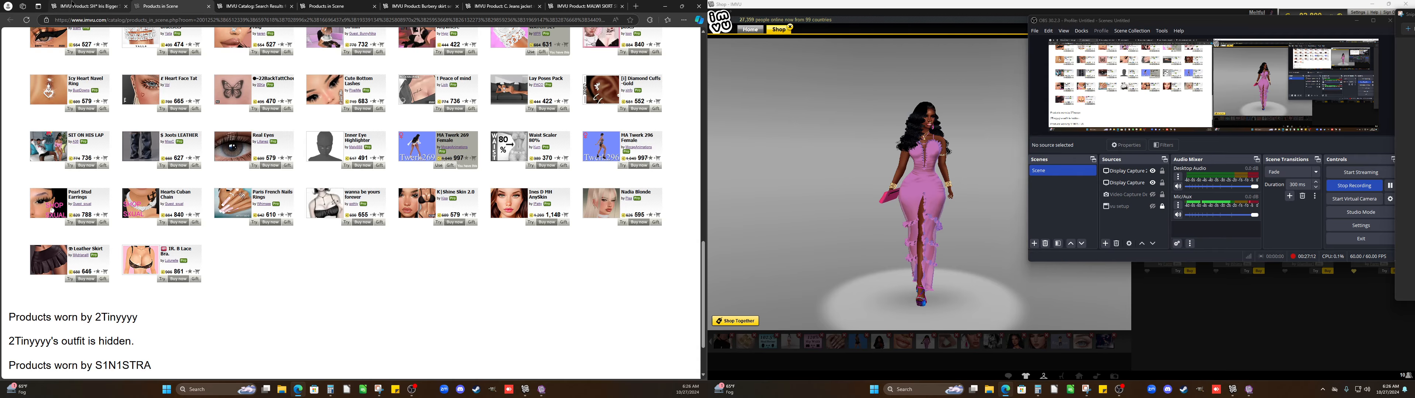
click(71, 8)
scroll(169, 134, up, 5)
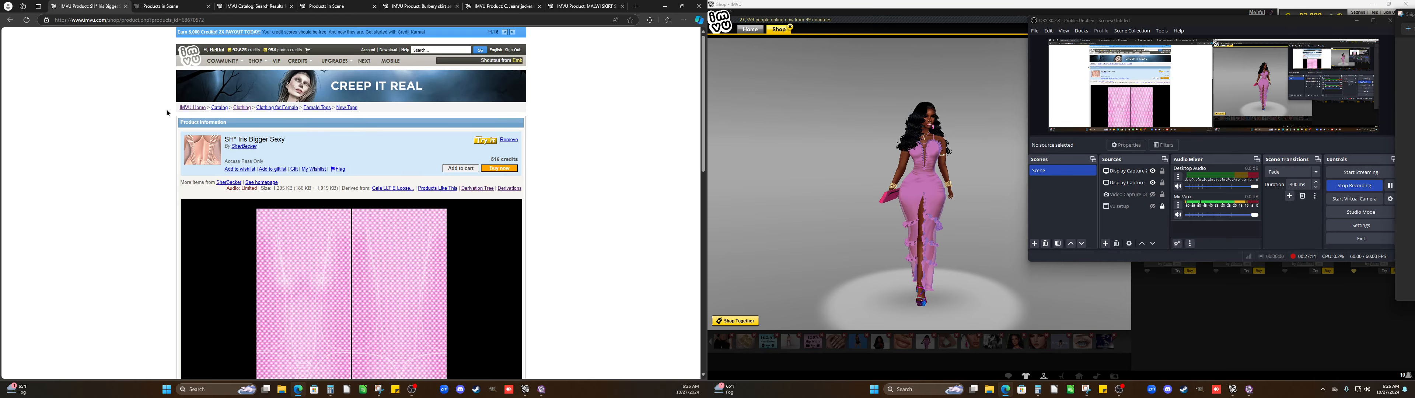
click(156, 7)
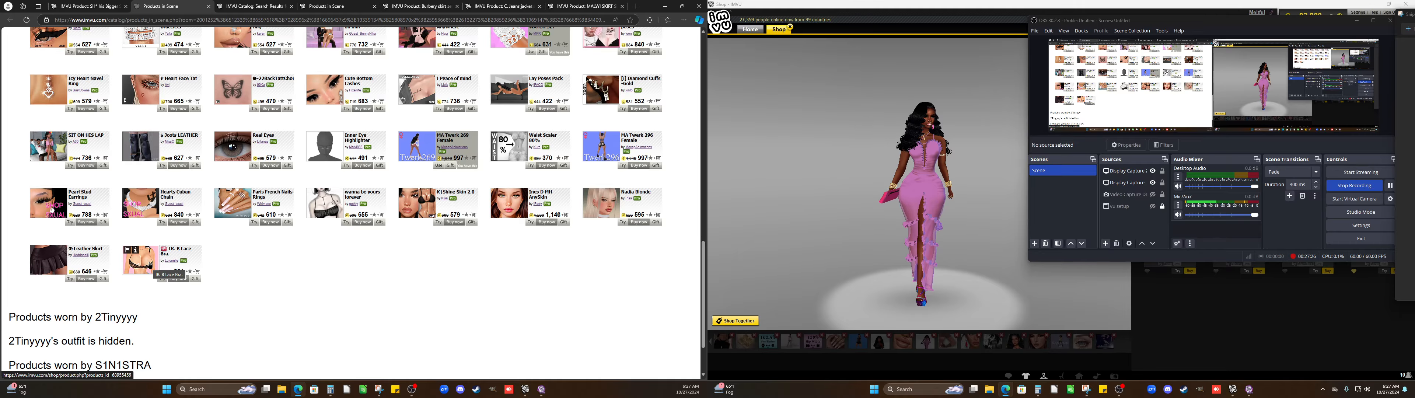
click(1177, 215)
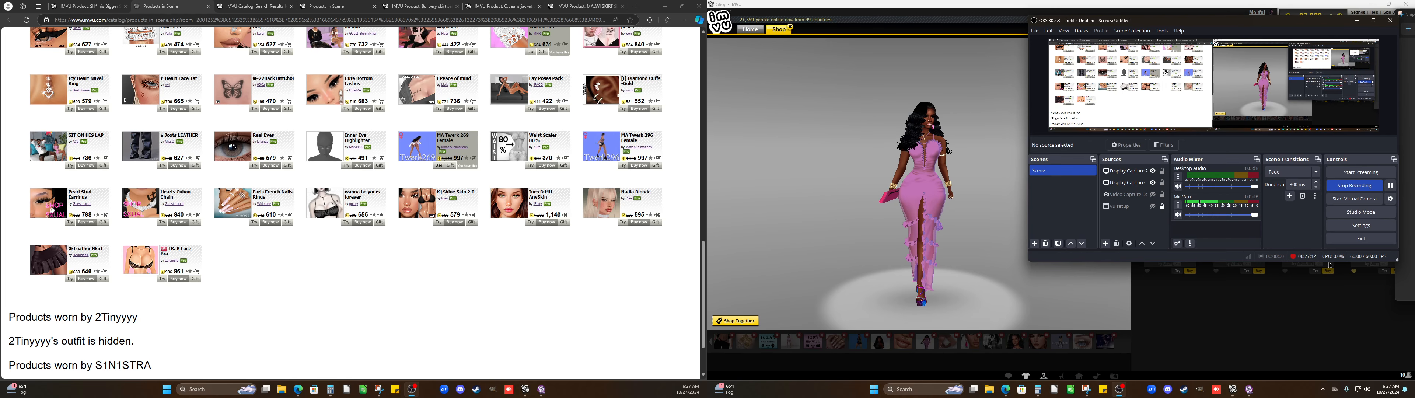
Open the $ Joots LEATHER product page from the scene list and browse the derivations of its base, $ Joots DRIVE
click(139, 148)
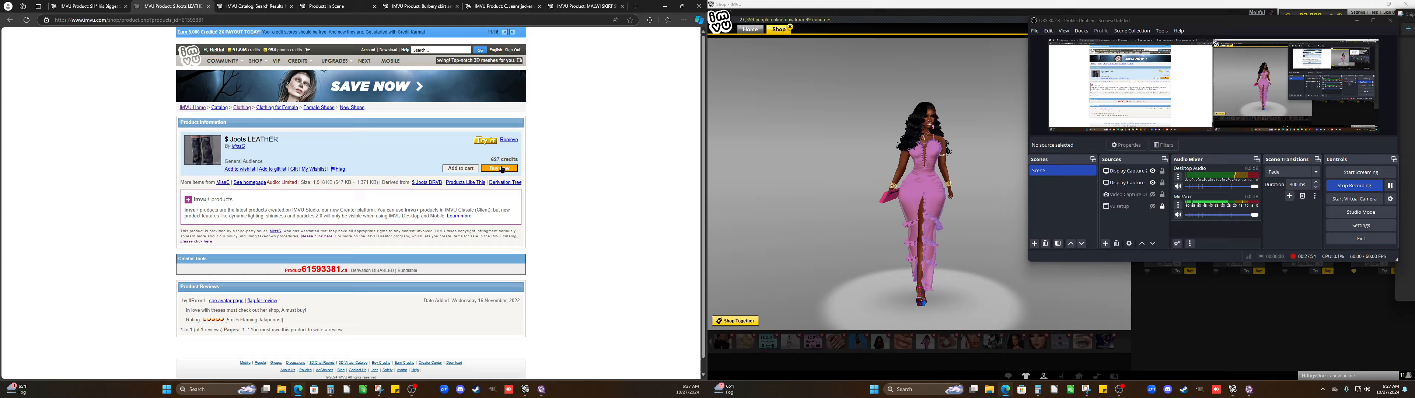
click(504, 192)
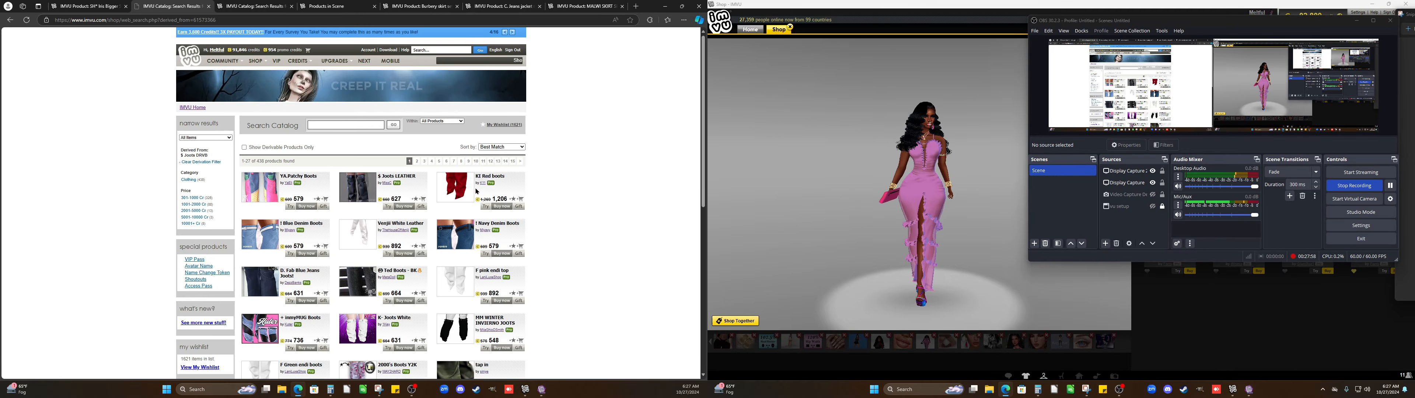
scroll(418, 209, down, 1)
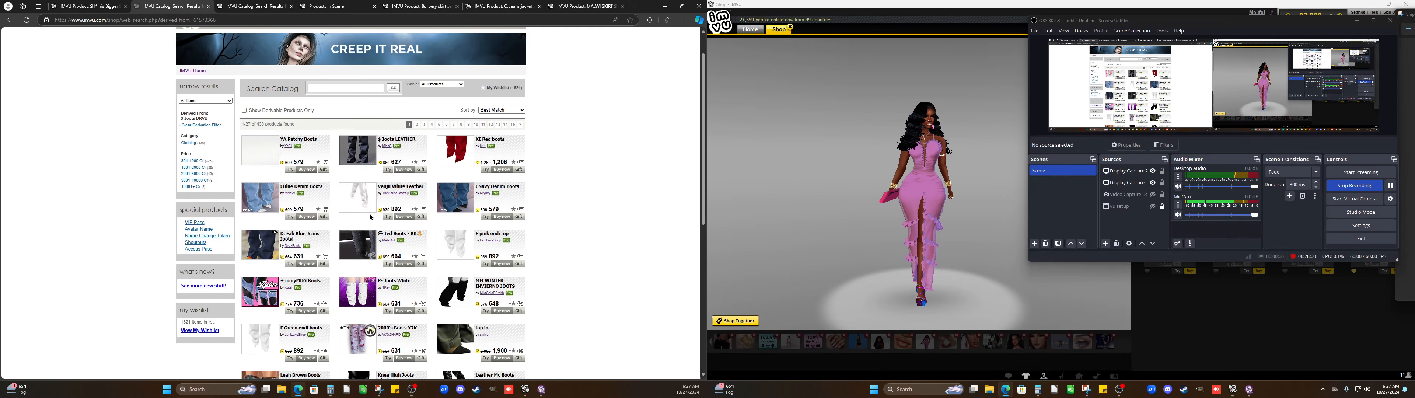
scroll(413, 230, down, 3)
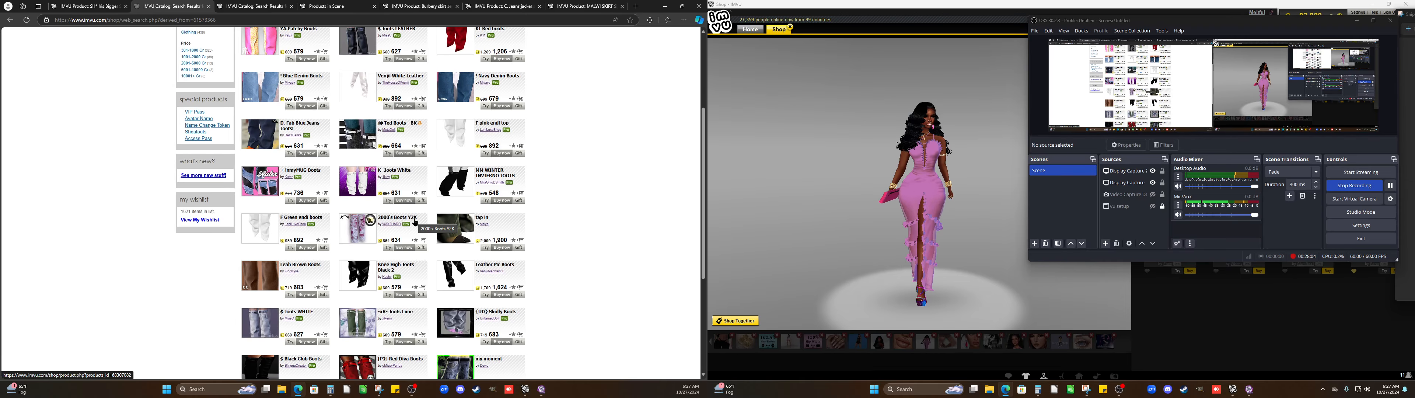
scroll(416, 223, down, 2)
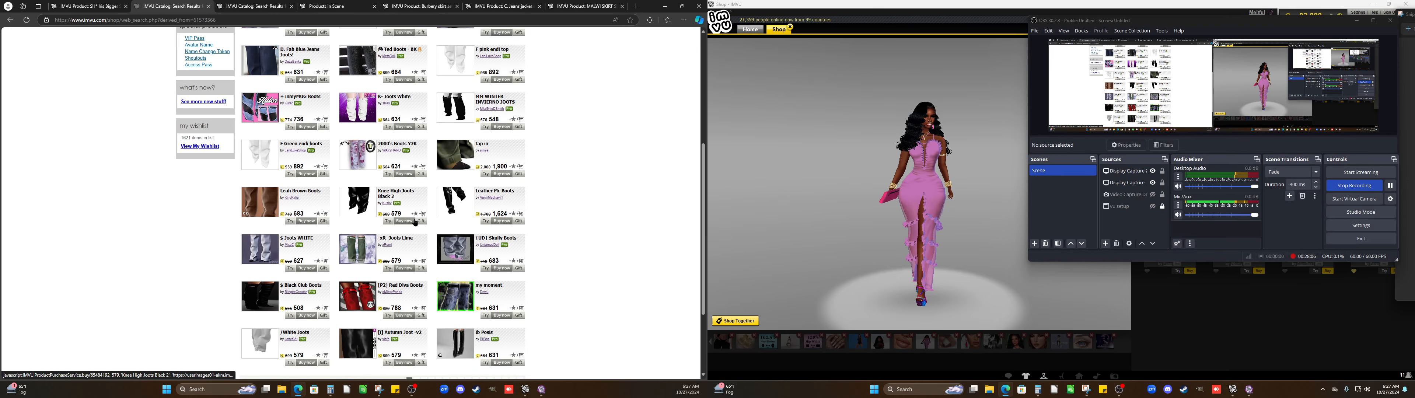
scroll(415, 222, down, 1)
scroll(415, 223, down, 1)
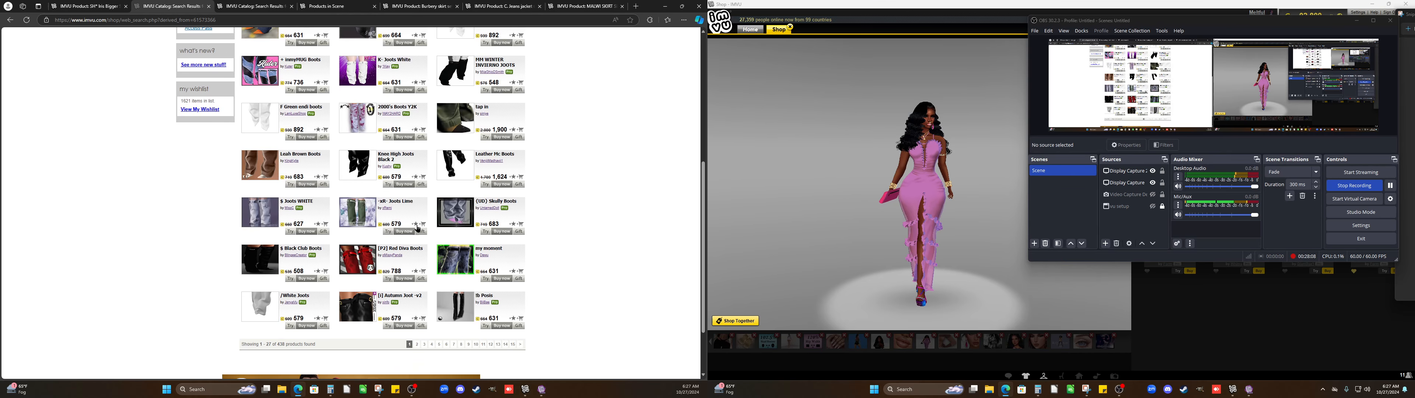
Jump ahead to the last page of the $ Joots DRIVE derivations and return to the first page
click(512, 344)
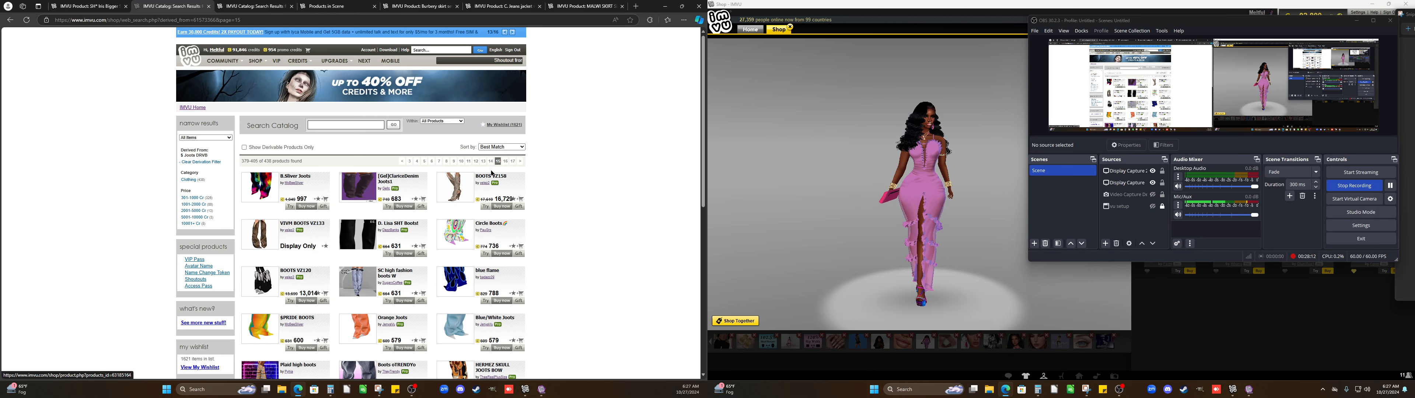
click(512, 161)
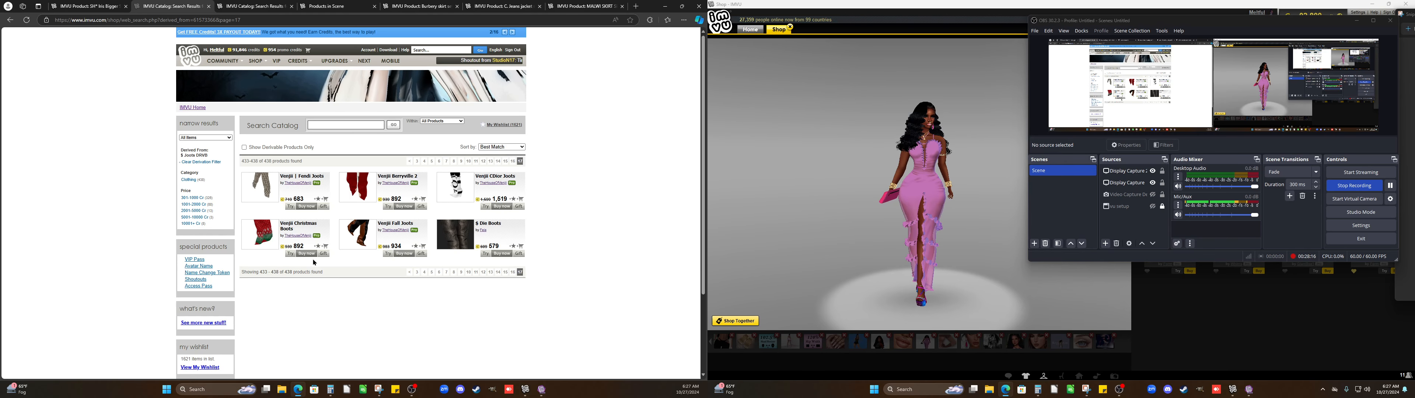
click(416, 163)
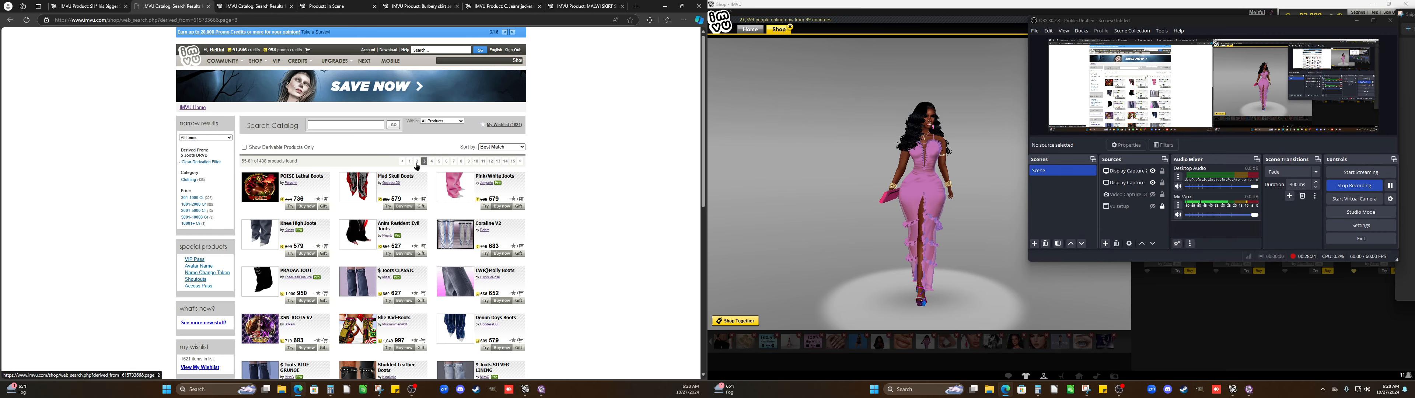
click(410, 163)
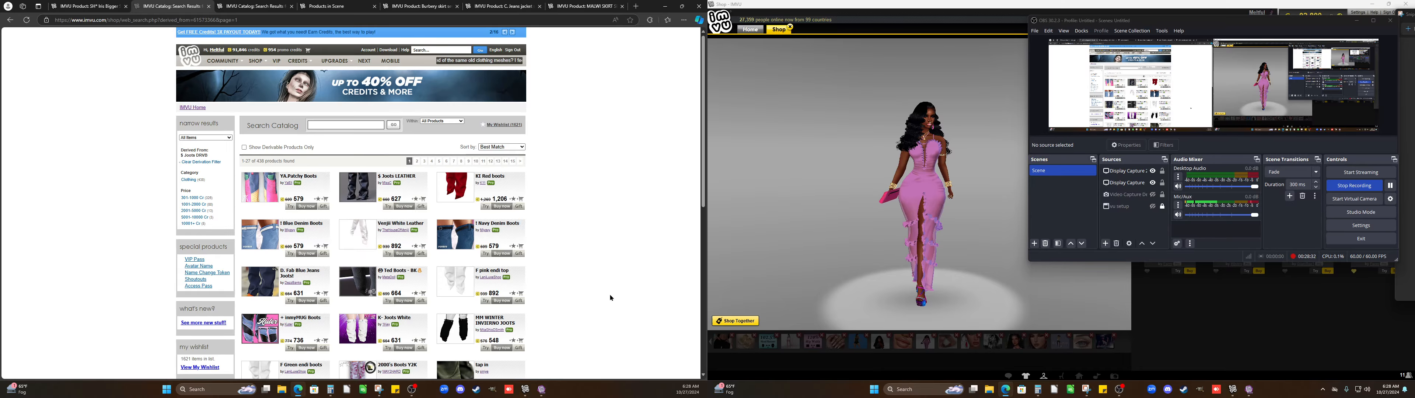
Examine the first page of products derived from $ Joots DRVB down to the end of the list
scroll(479, 255, down, 2)
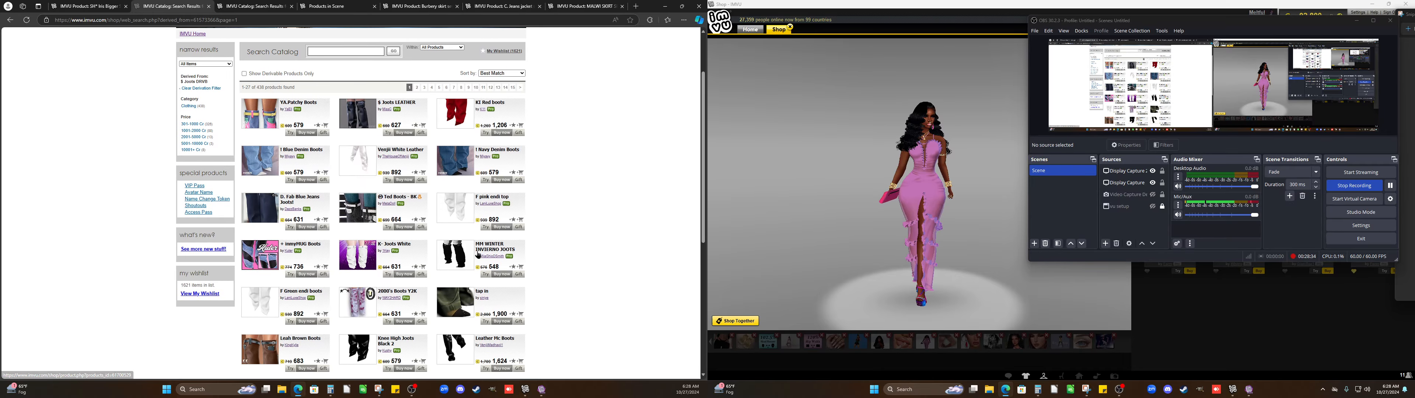
scroll(478, 255, down, 3)
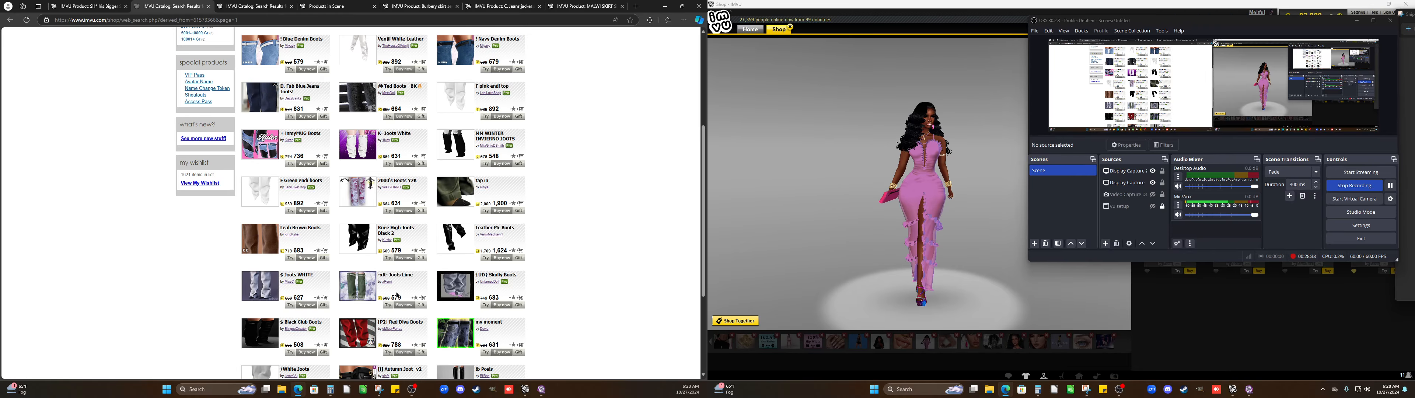
scroll(426, 296, down, 2)
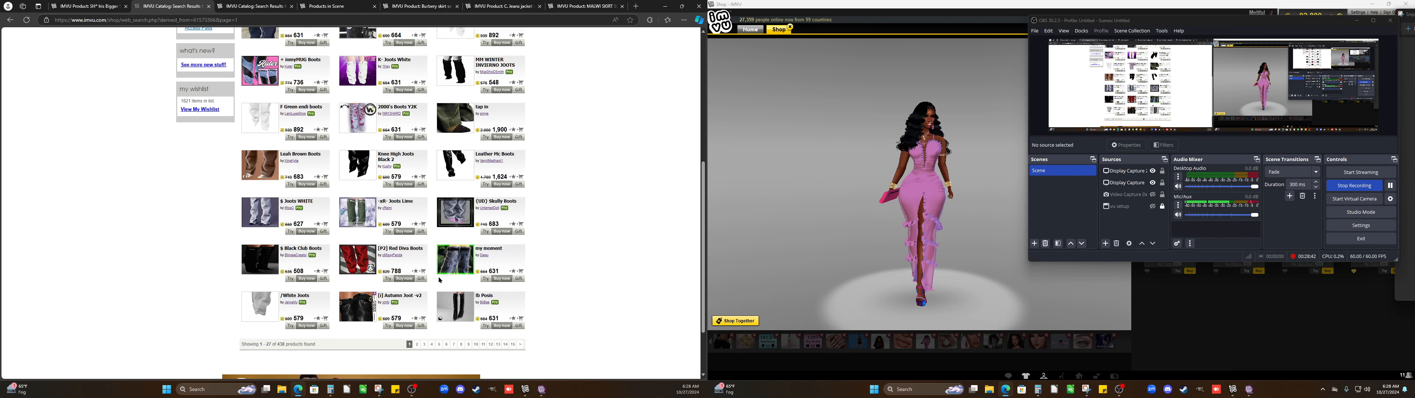
Return through the visited derivation pages to the derivation tree of $ Joots LEATHER
click(9, 21)
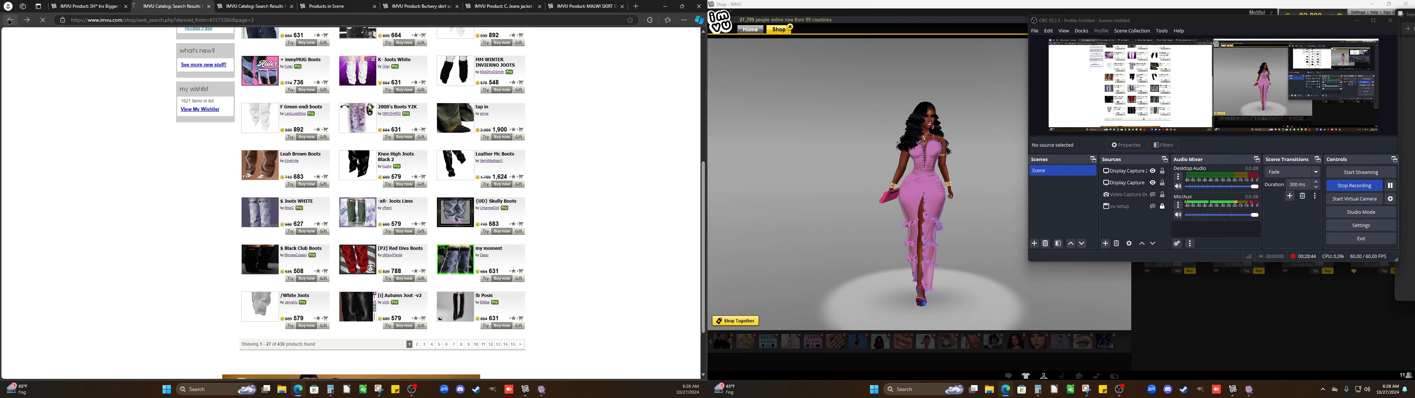
click(9, 20)
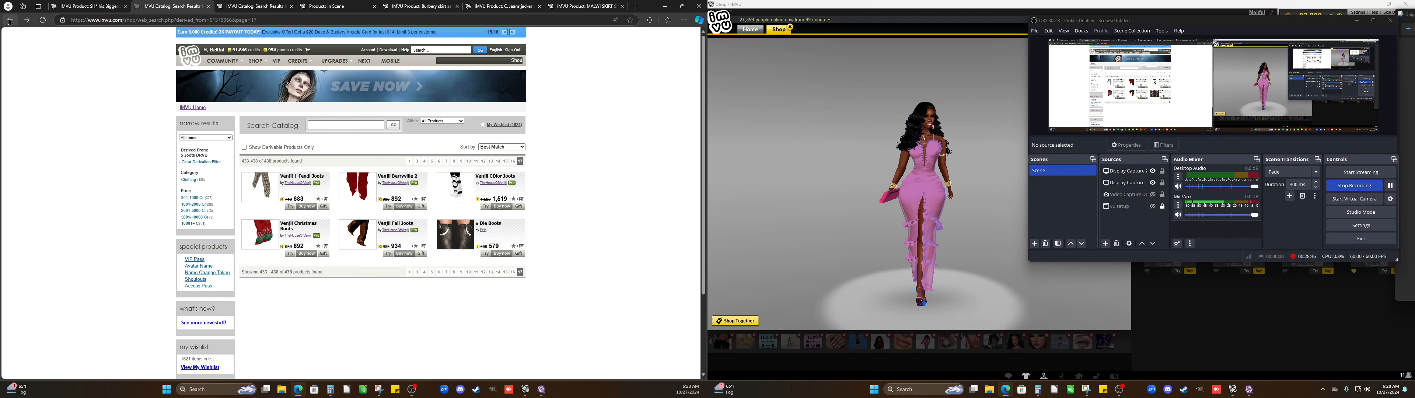
click(10, 20)
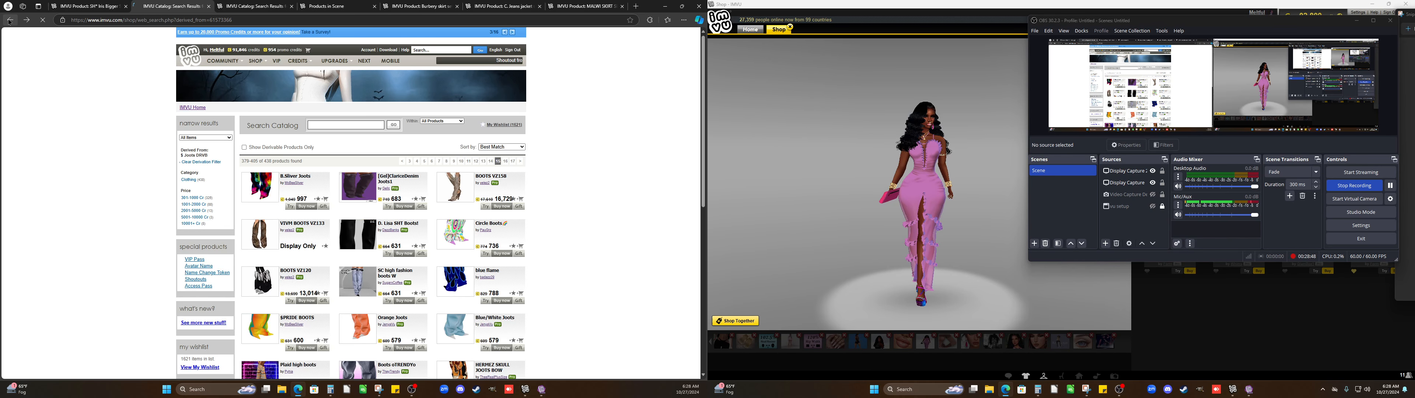
click(9, 20)
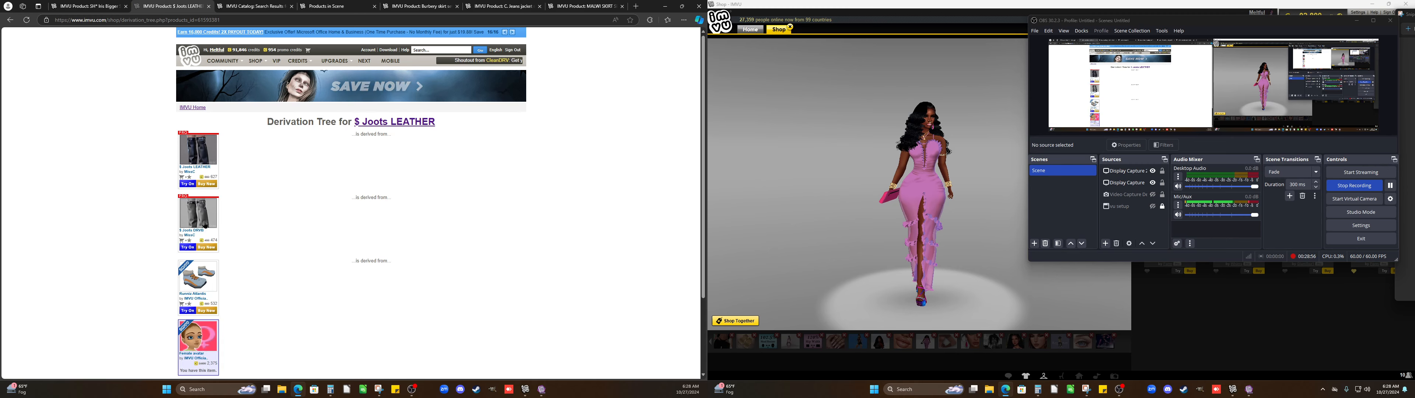
scroll(260, 232, down, 1)
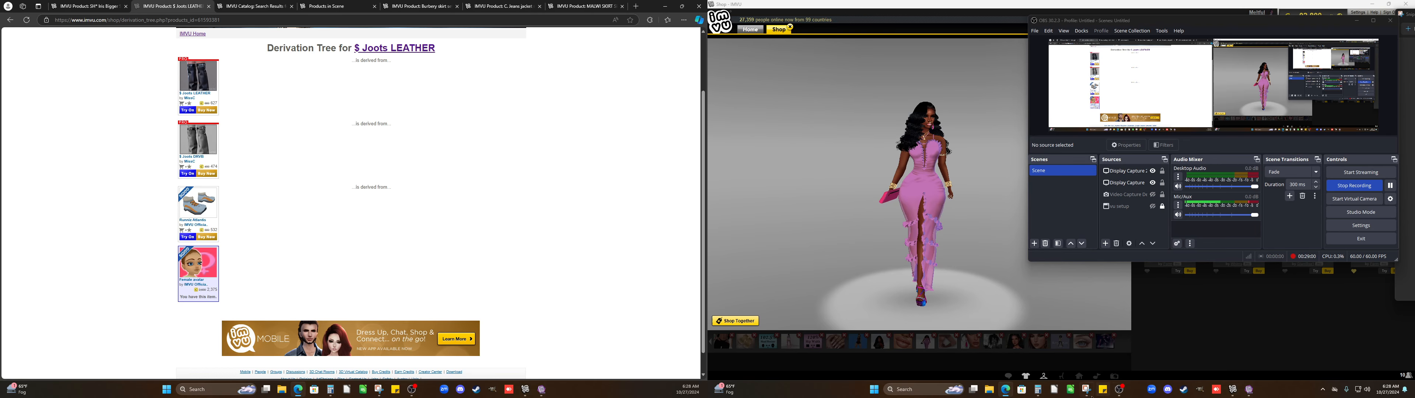
Switch to the Calculator and subtract the base's price from the derived boots' price (627 - 474)
click(1086, 389)
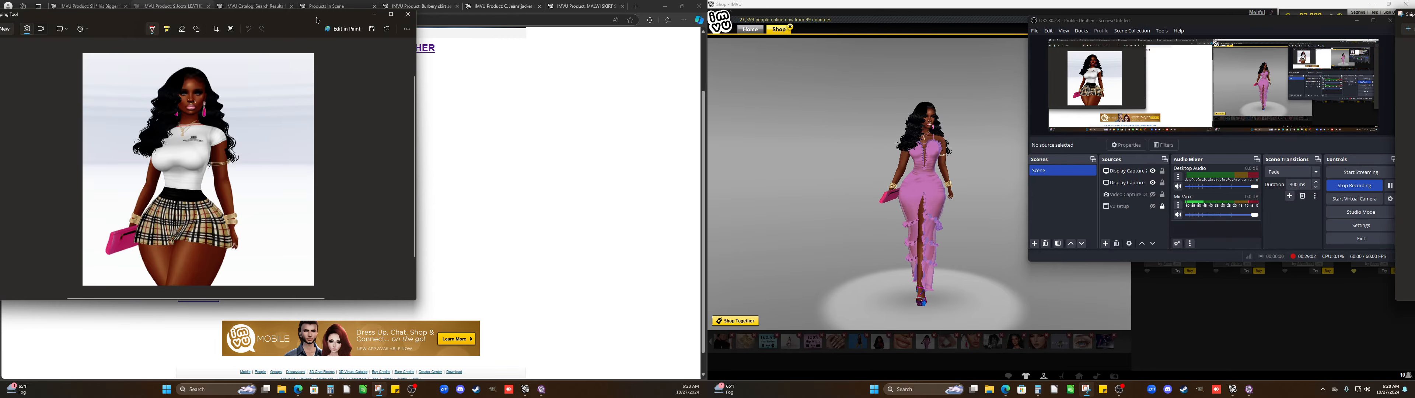
click(374, 15)
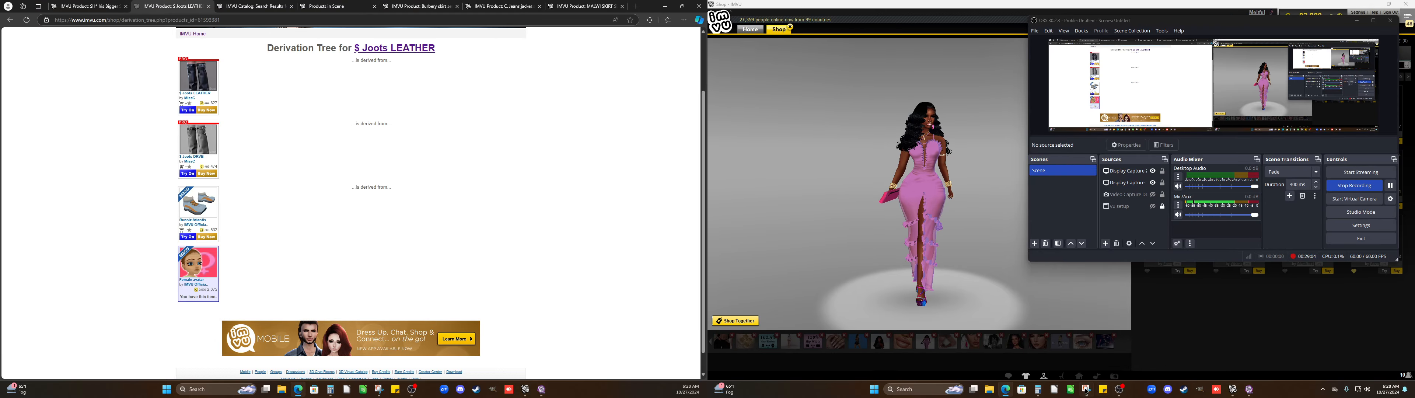
click(1038, 390)
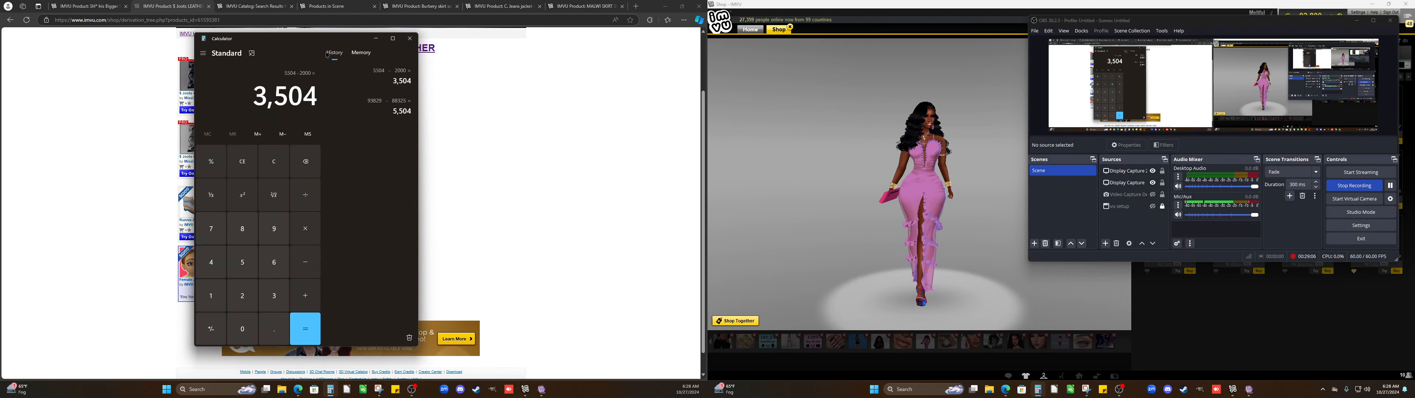
drag(311, 43, 466, 60)
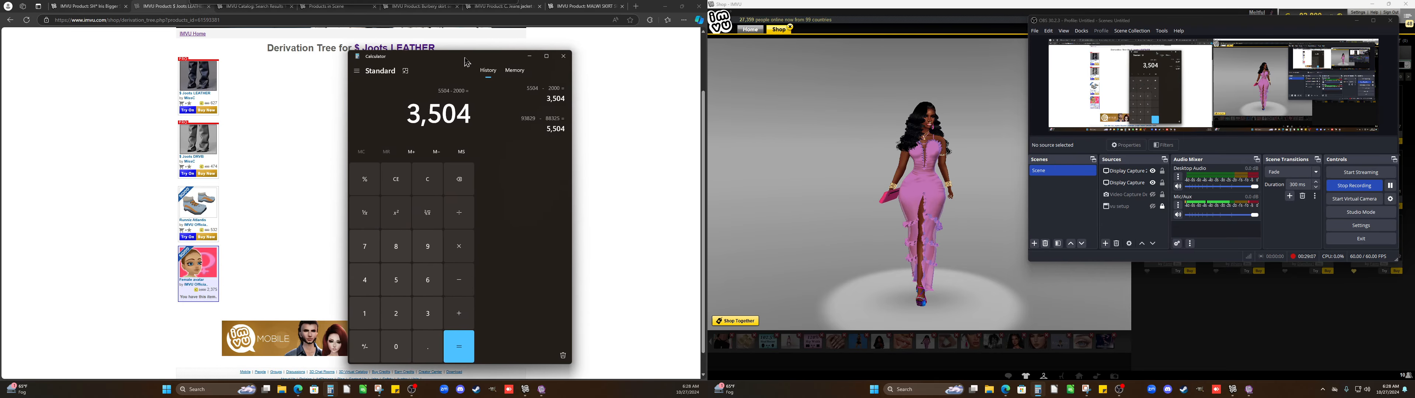
click(429, 177)
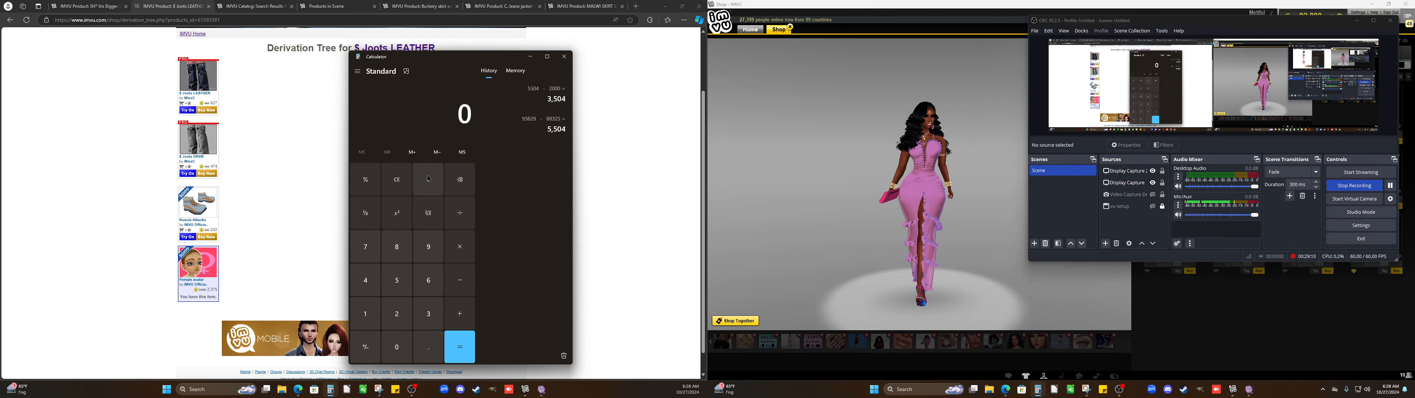
text(627 -)
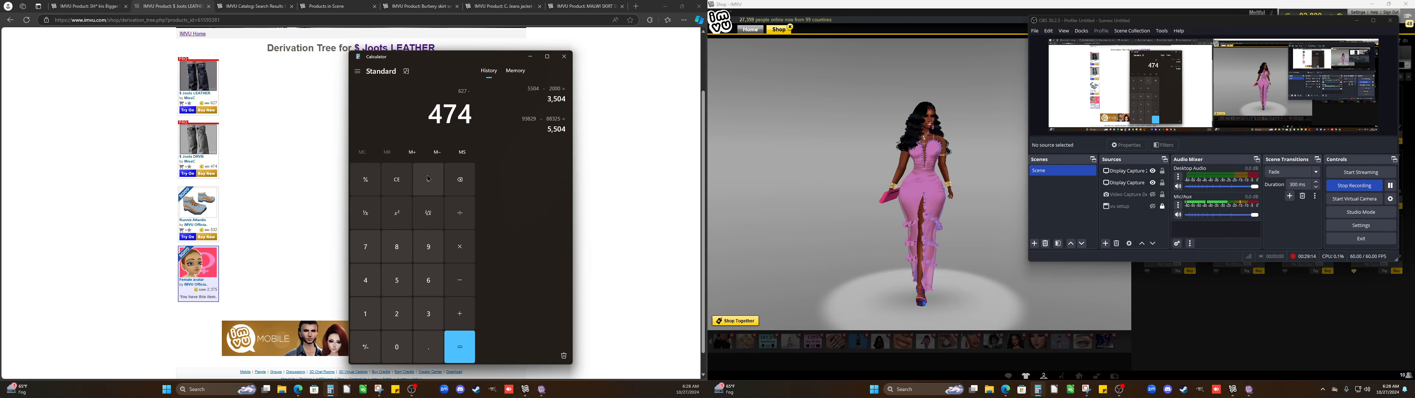
key(Return)
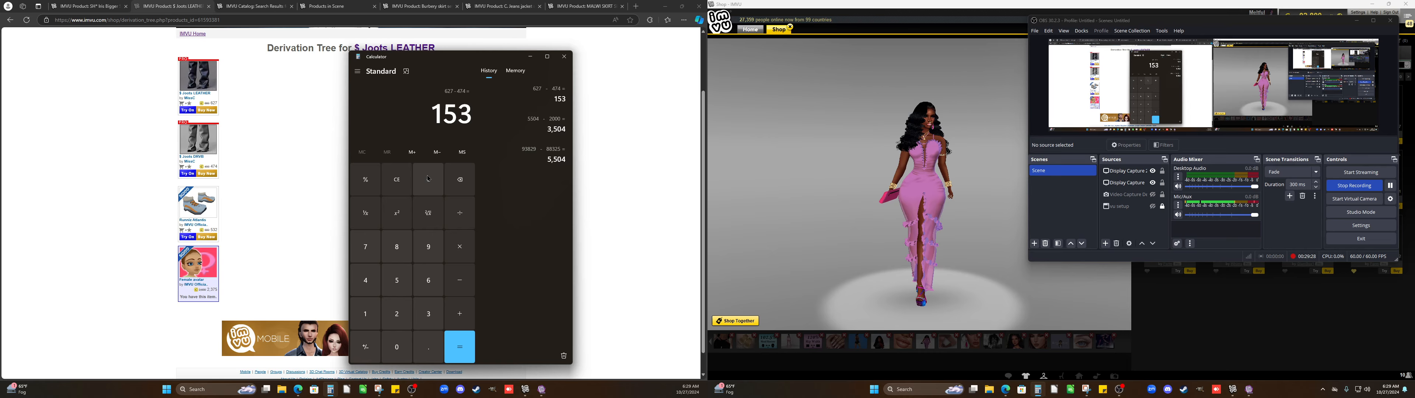
Open the $ Joots DRVB product page, check its derivation tree and return to the product page
click(187, 145)
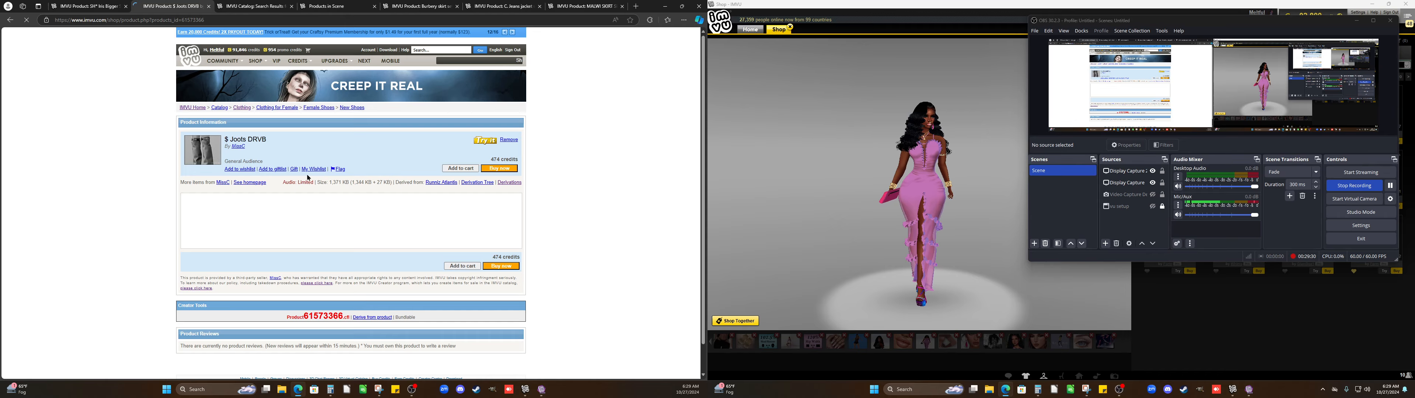
click(481, 182)
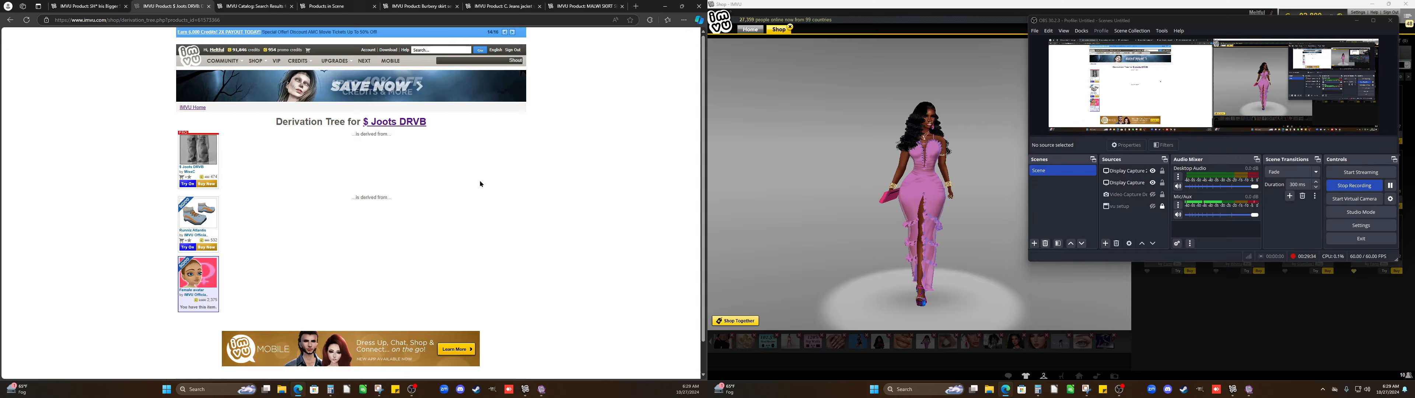
key(alt+Left)
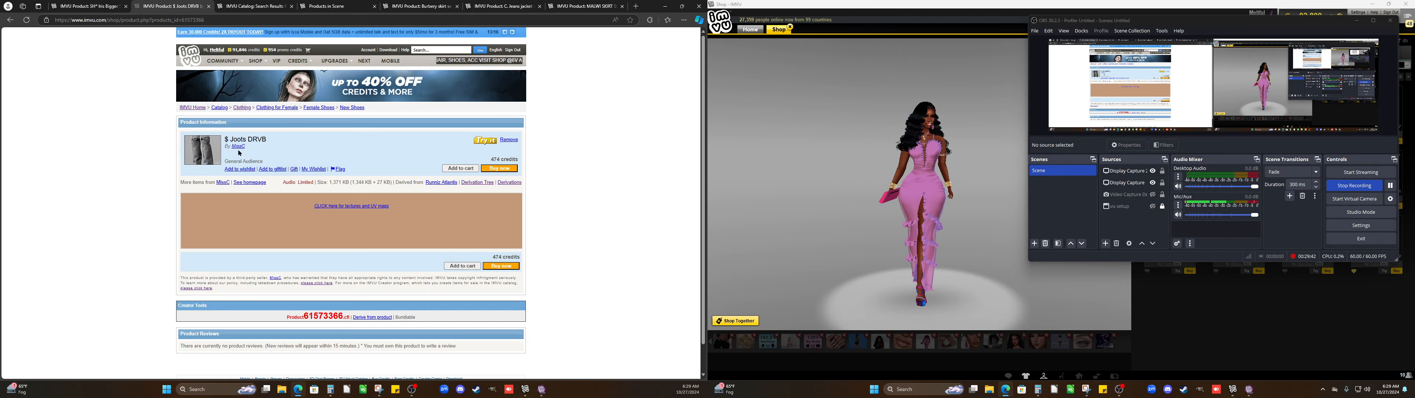
click(471, 184)
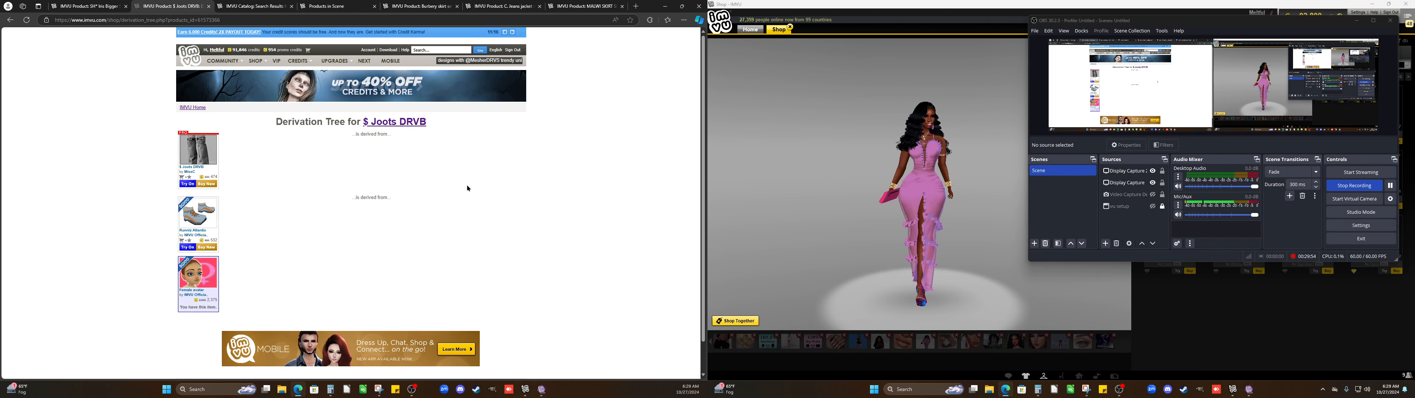
click(195, 159)
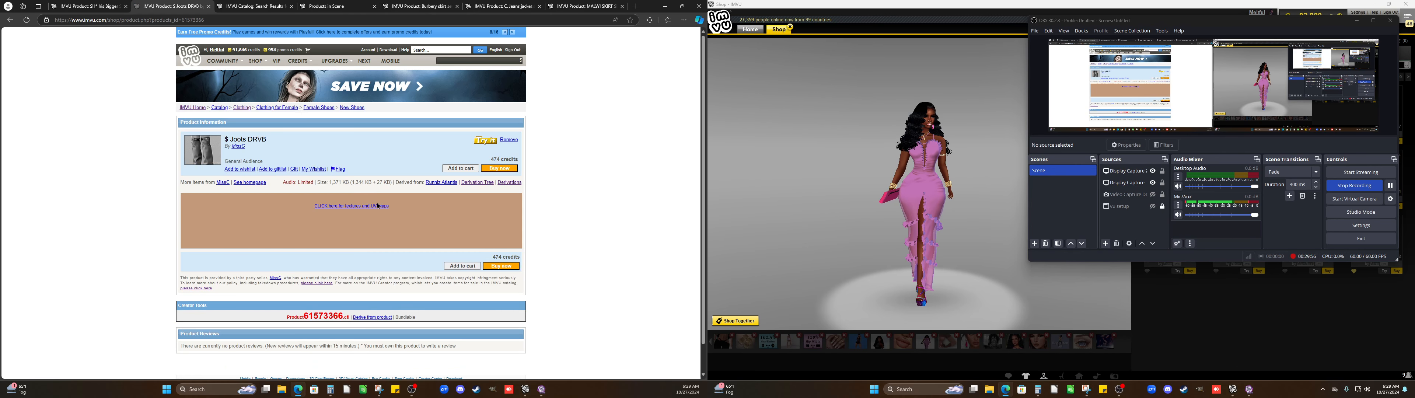
Take the creator's name from the $ Joots DRVB creator's catalog and search IMVU Studio's base products for it
click(234, 150)
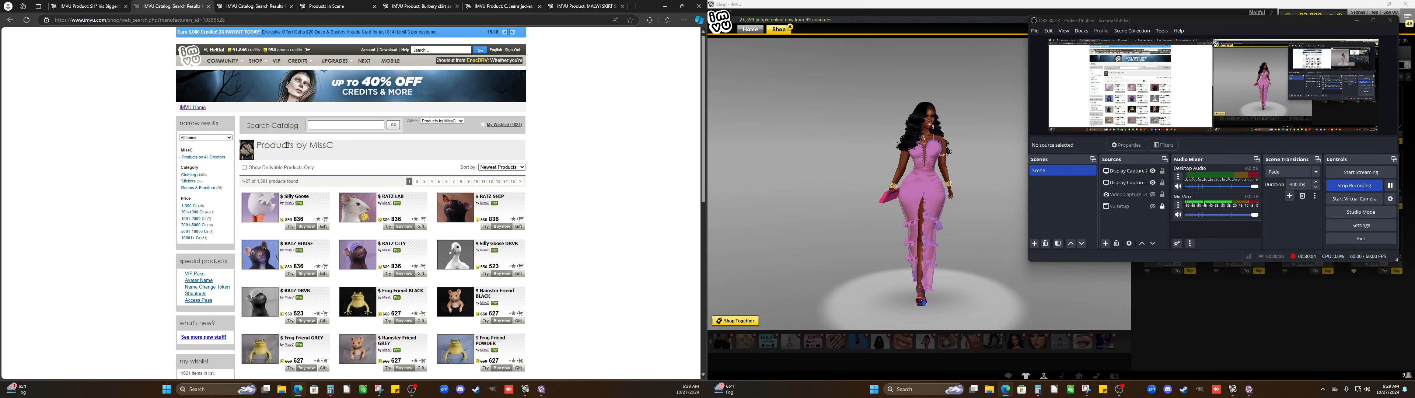
drag(310, 146, 333, 146)
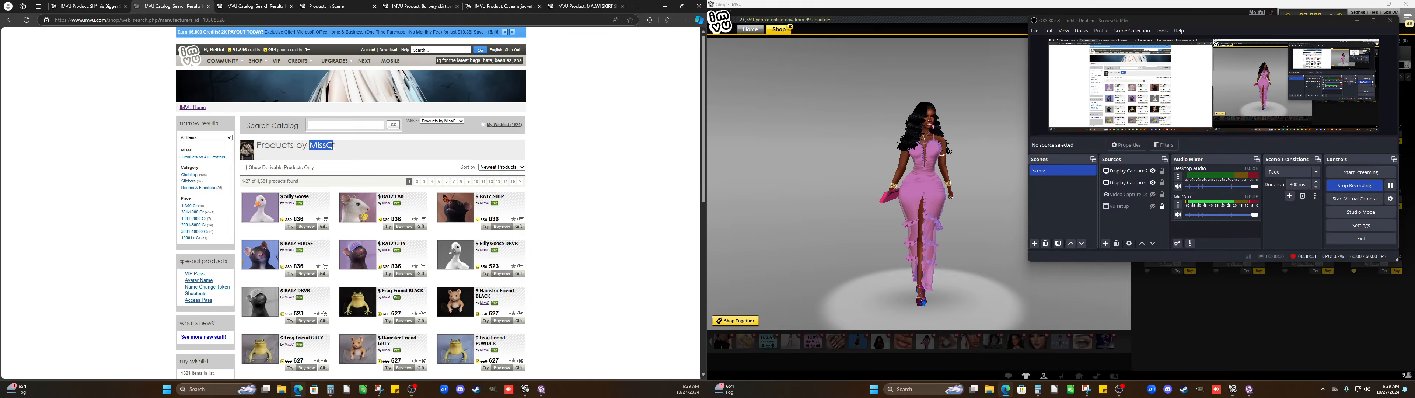
mouse_move(542, 391)
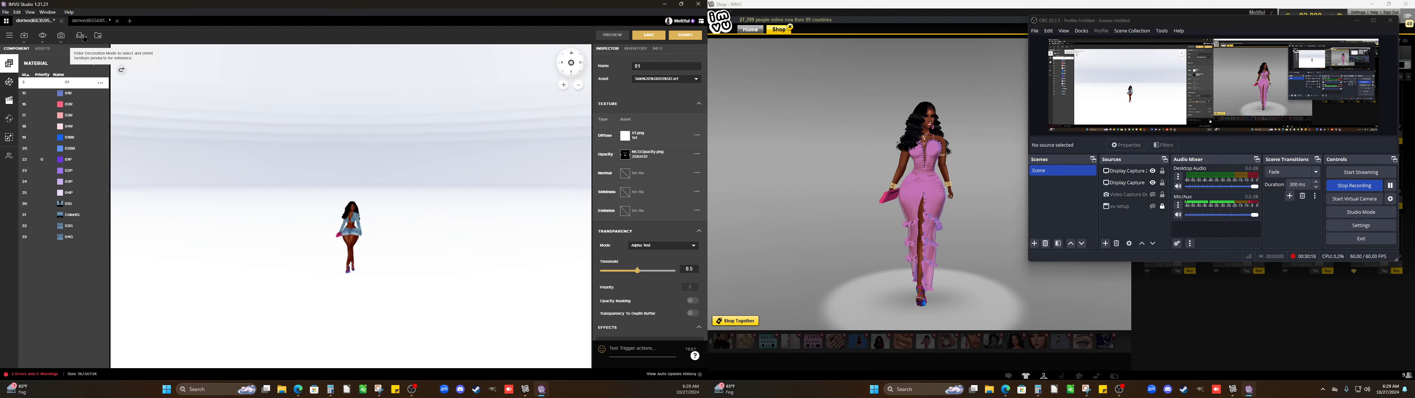
click(130, 23)
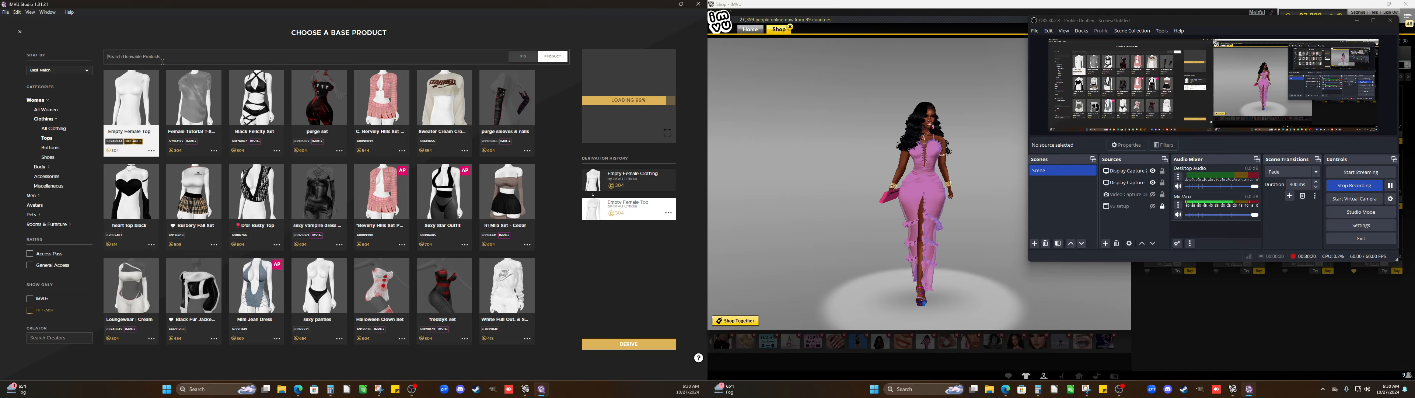
text(MissC)
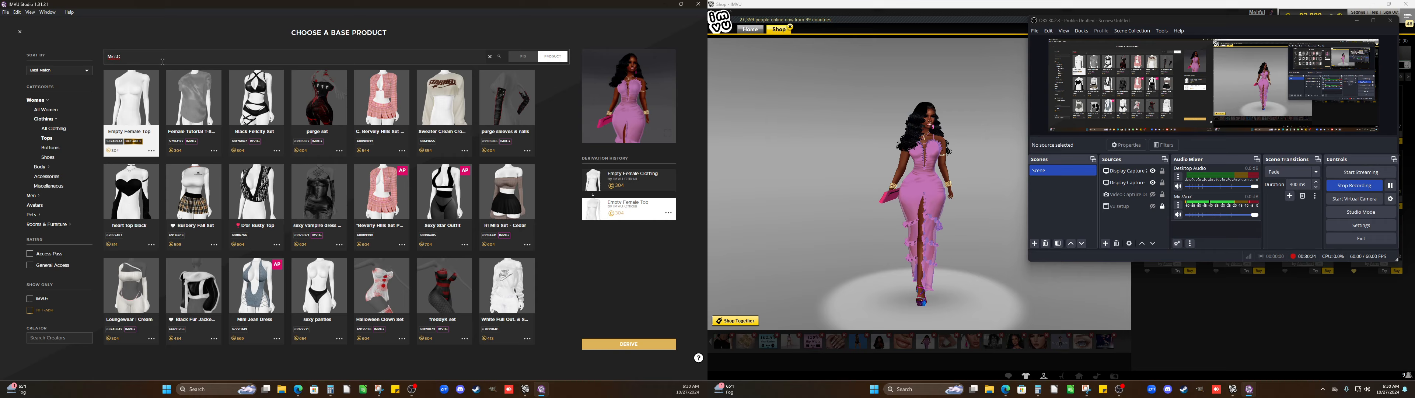
key(Return)
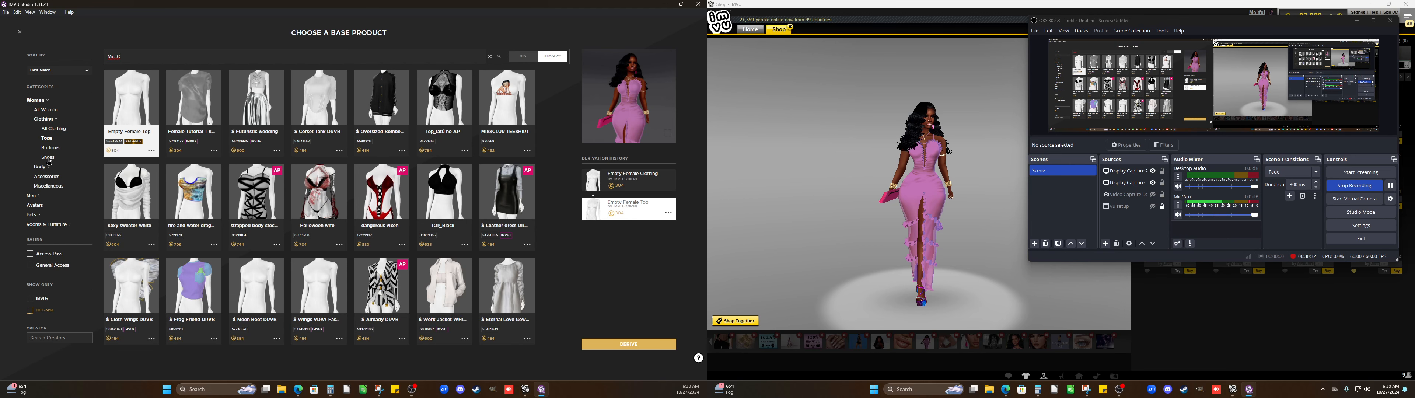
scroll(297, 214, down, 3)
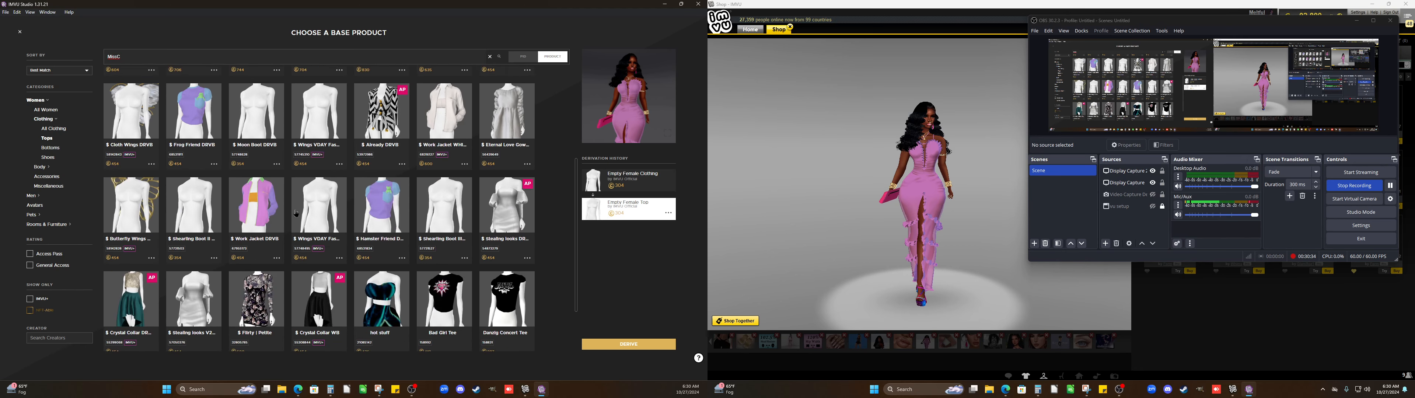
Narrow the base search to women's shoes and preview an $ Athena Platforms pair, its derivable base, and $ Pocket Joots DRVB
click(53, 158)
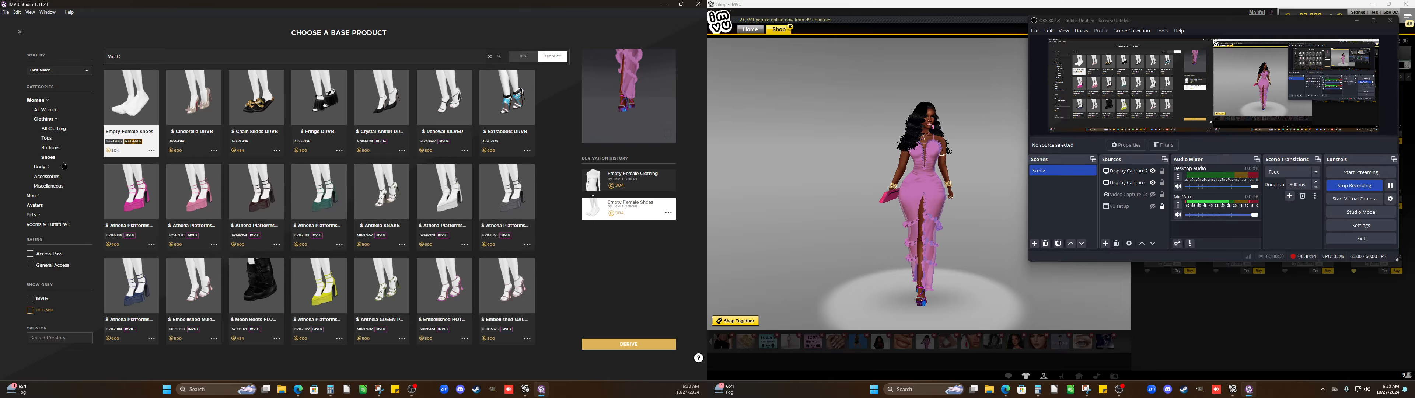
click(205, 195)
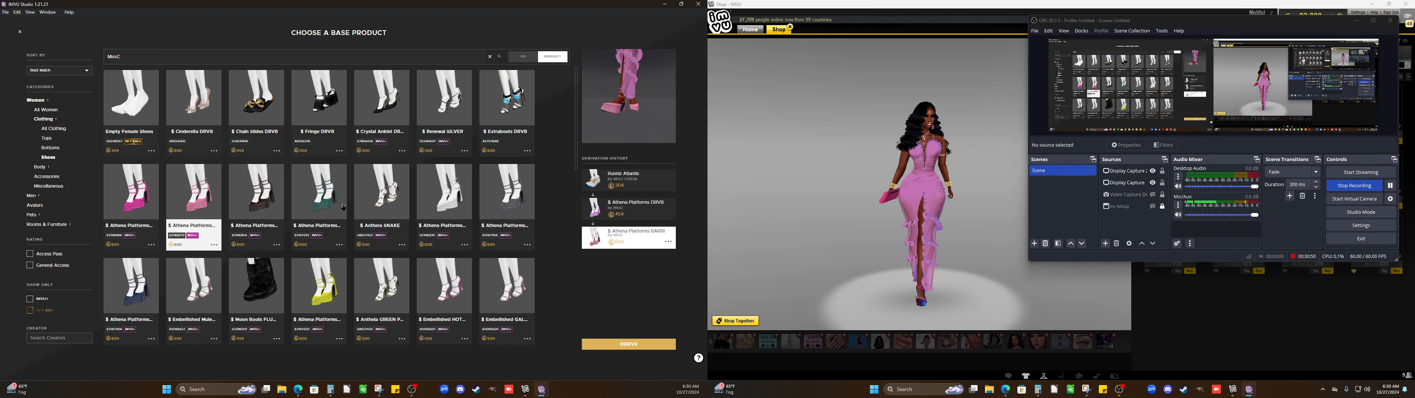
click(591, 217)
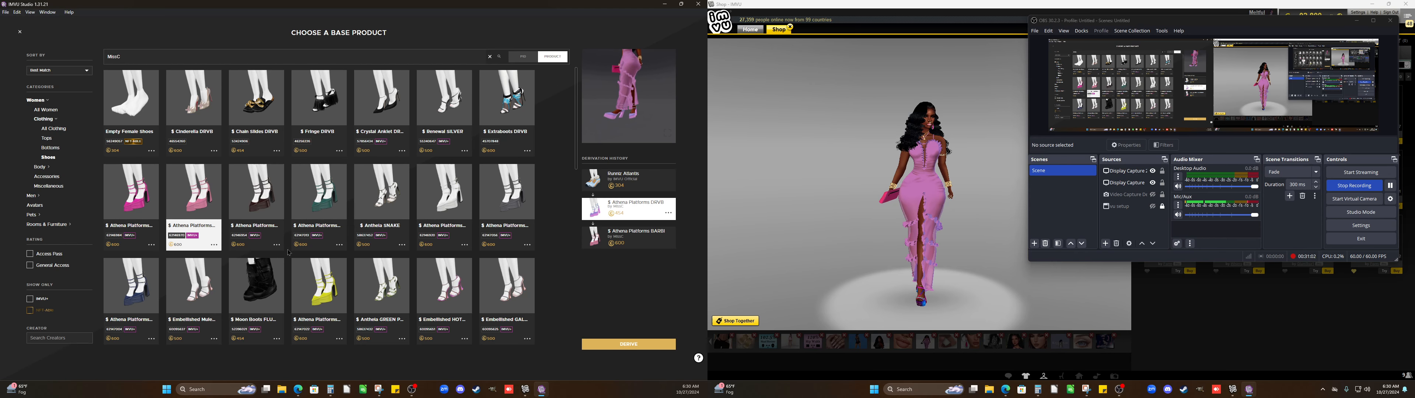
scroll(290, 253, down, 4)
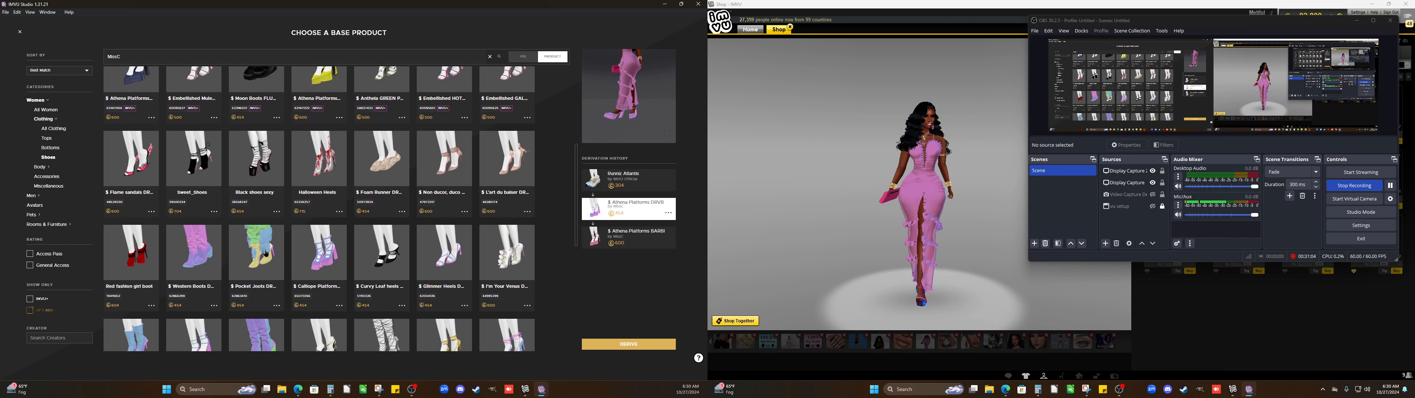
click(281, 253)
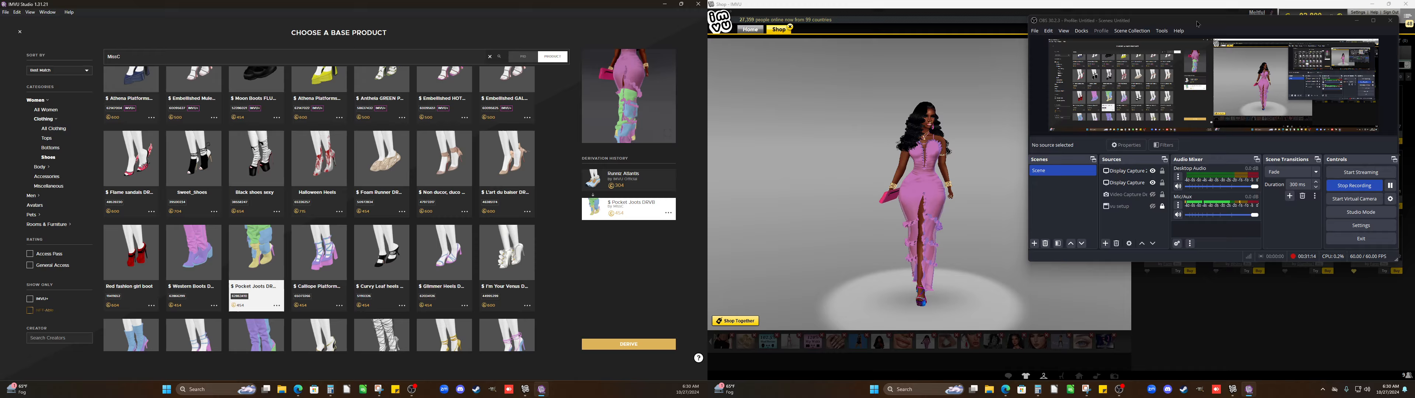
Switch to the IMVU client, moving the recording window aside, close the shop and open Dress Up
drag(1198, 24, 146, 78)
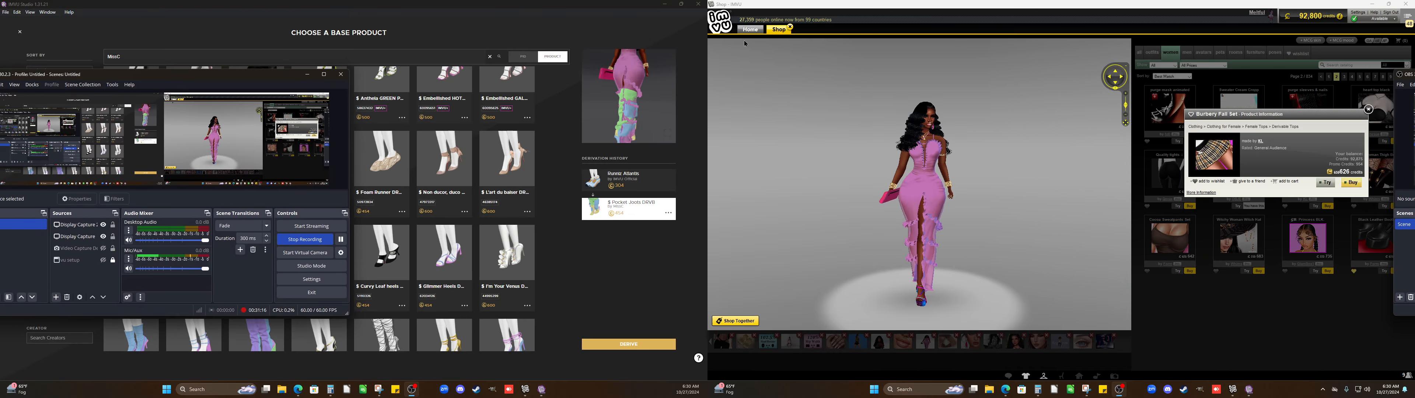
click(790, 27)
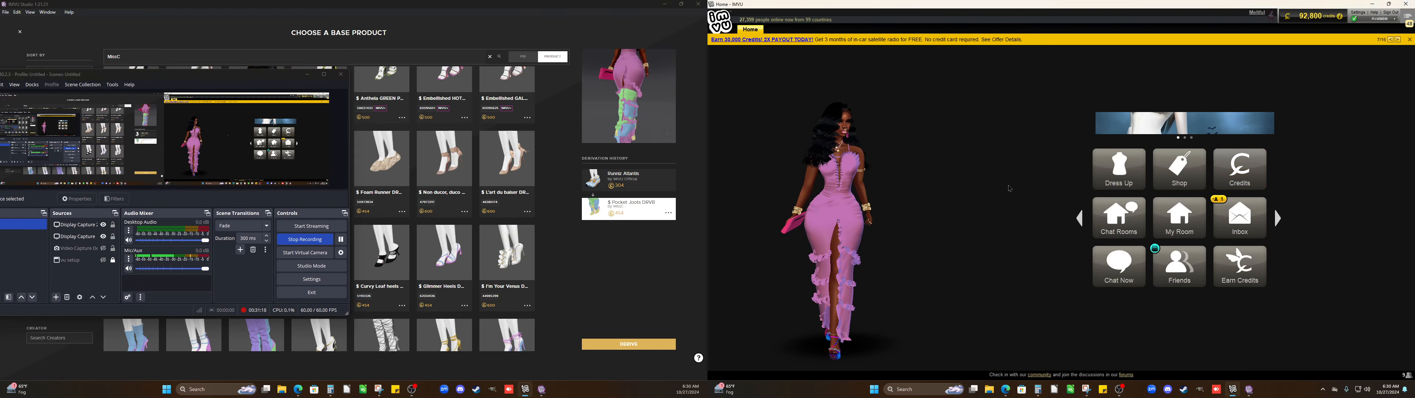
click(1116, 184)
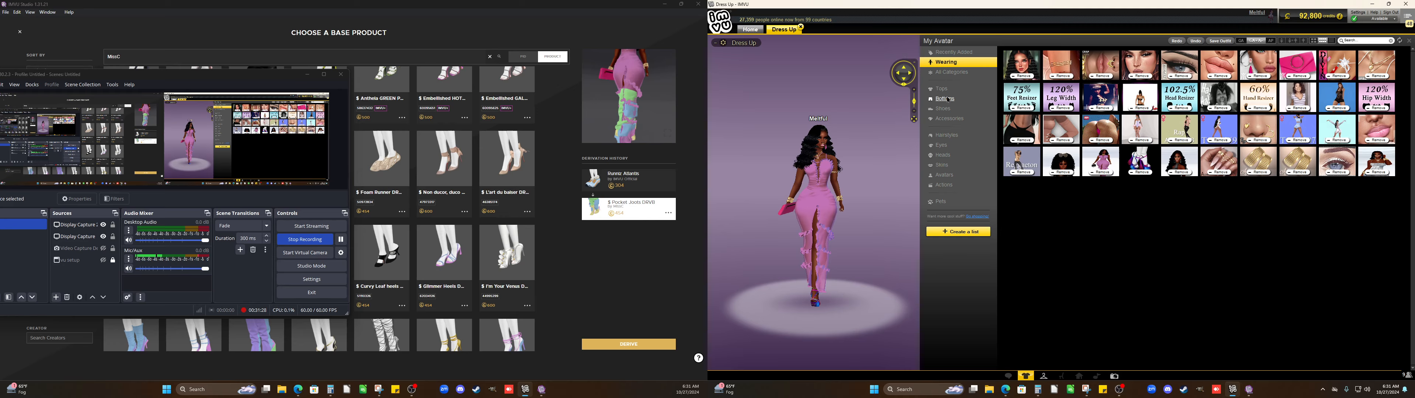
Search the wardrobe's tops for "melt", put on the short white mesh dress and close Dress Up
click(943, 88)
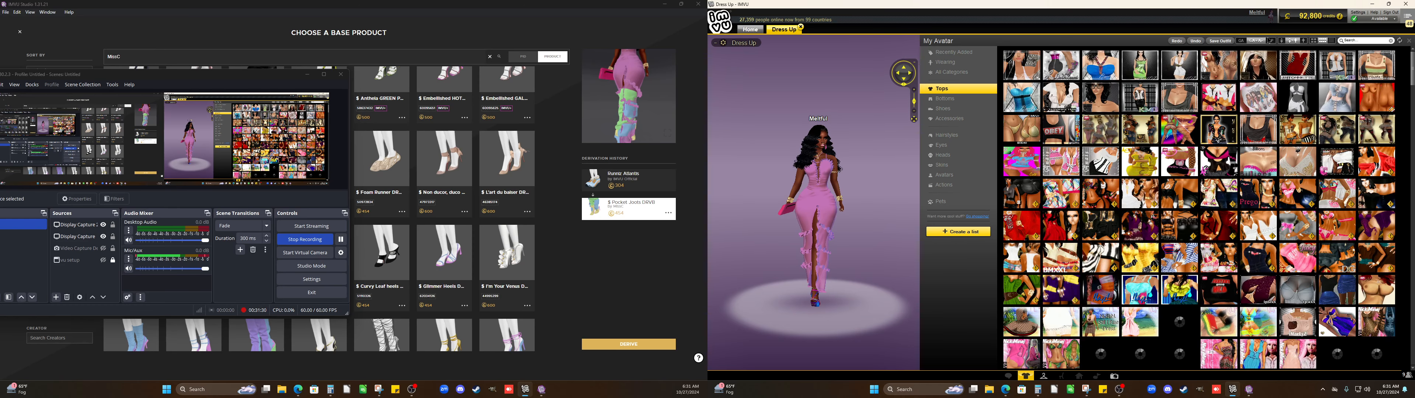
click(1358, 41)
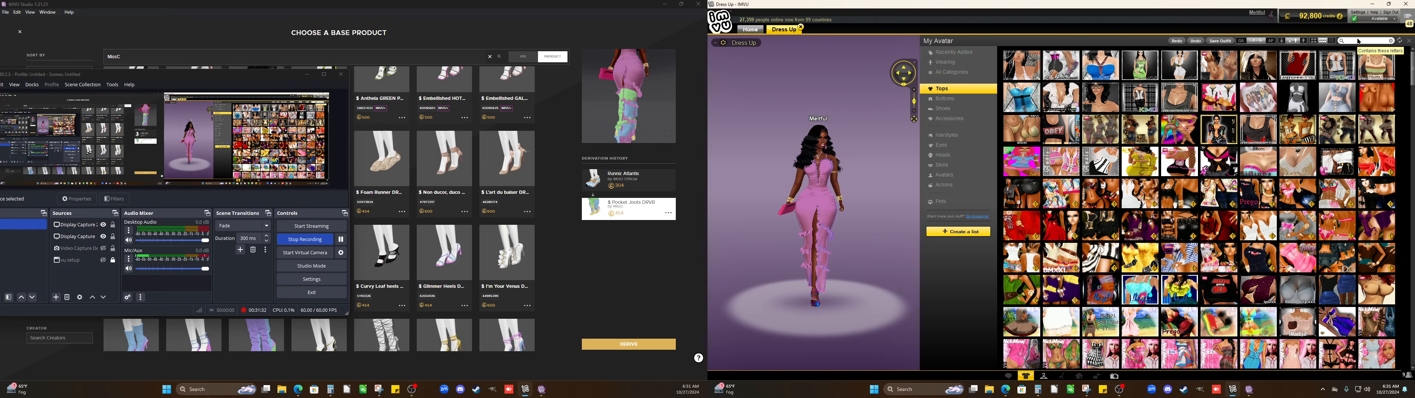
text(melt)
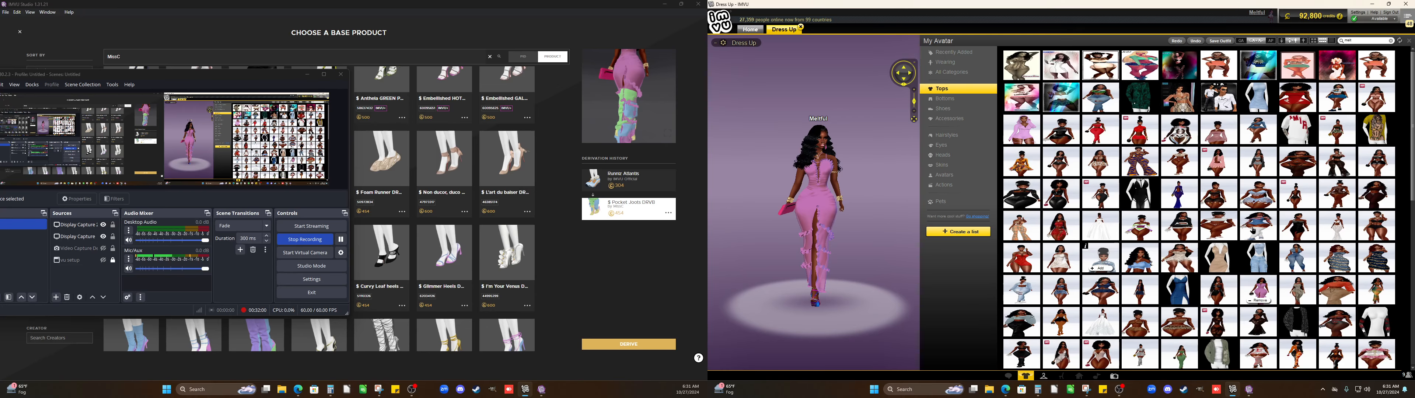
click(1061, 257)
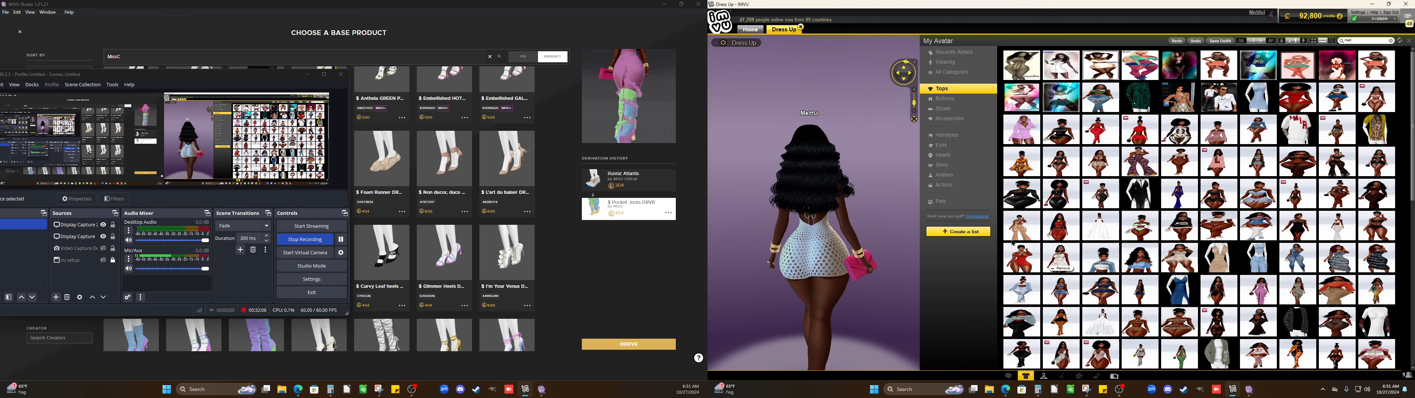
click(800, 29)
click(1093, 223)
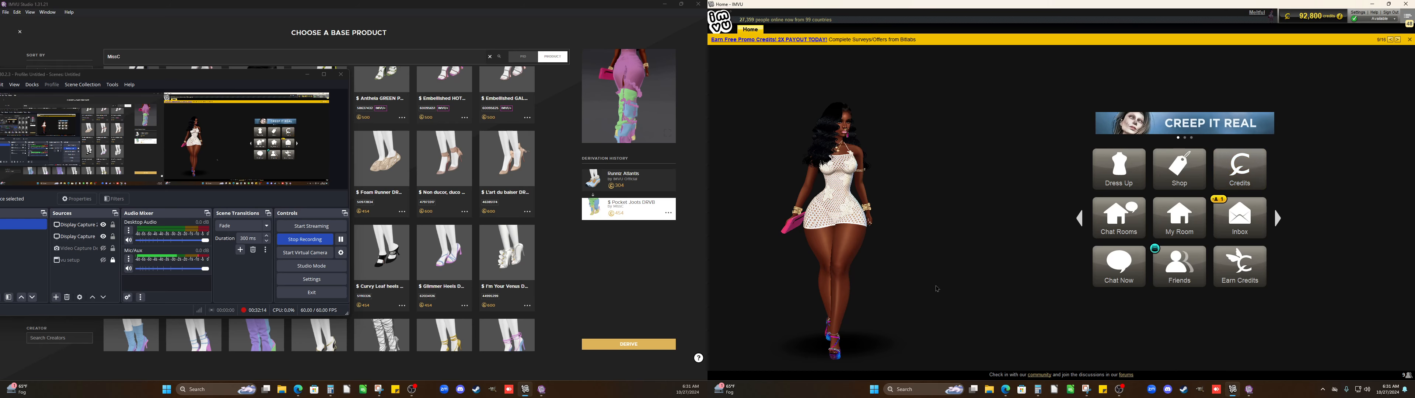
Switch to IMVU Studio, reopen the base product picker with the new outfit and search women's shoes for the same creator's name
click(40, 56)
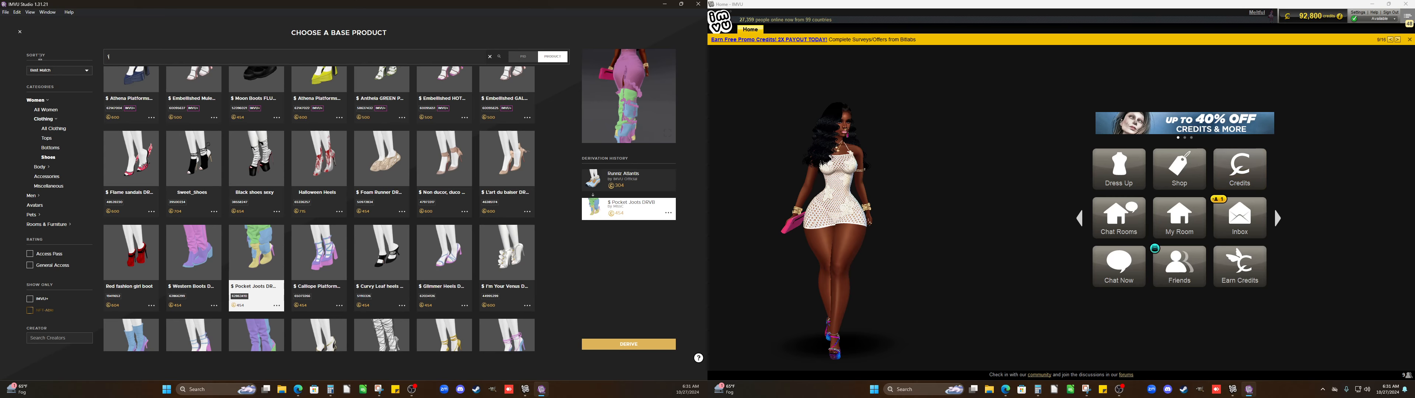
key(Escape)
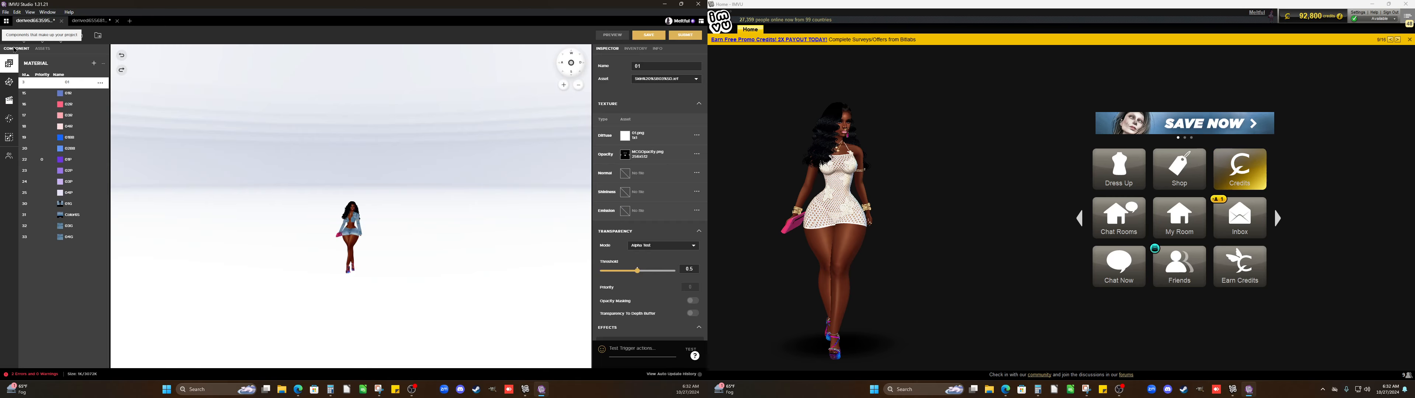
click(130, 21)
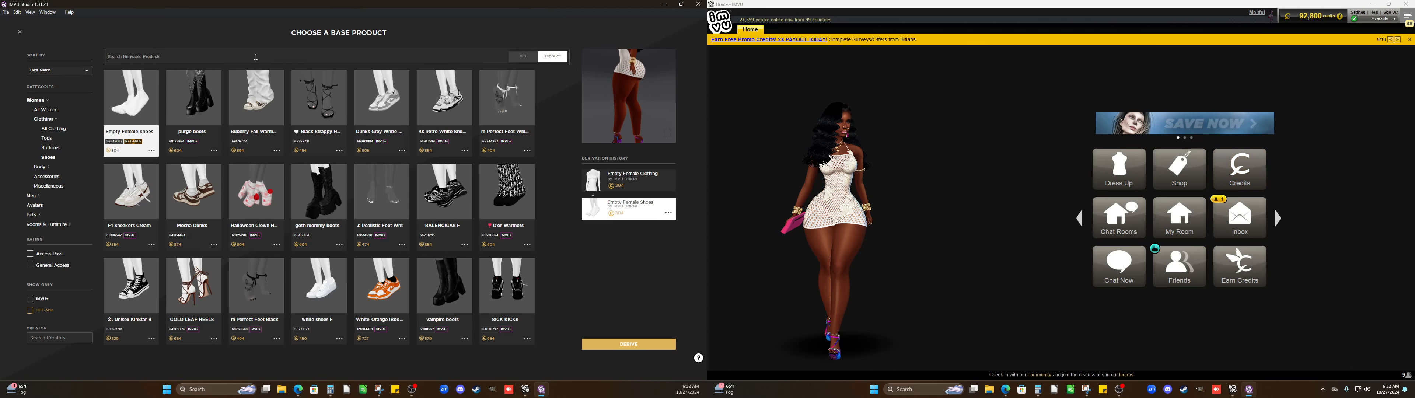
click(255, 57)
text(MissC)
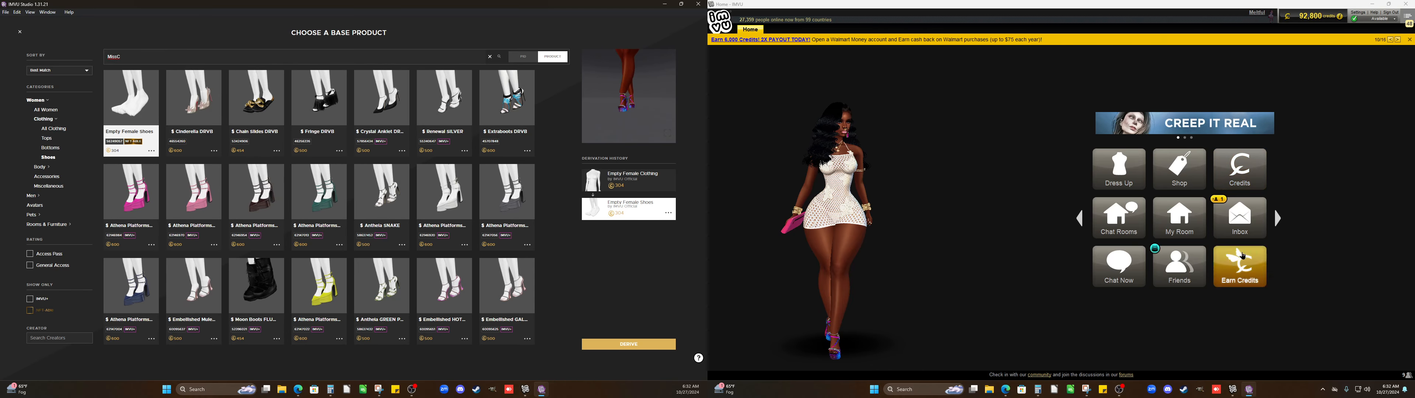
Move the recording window to the other monitor and preview the $ Pocket Joots DRVB base from the creator's shoes
click(1123, 389)
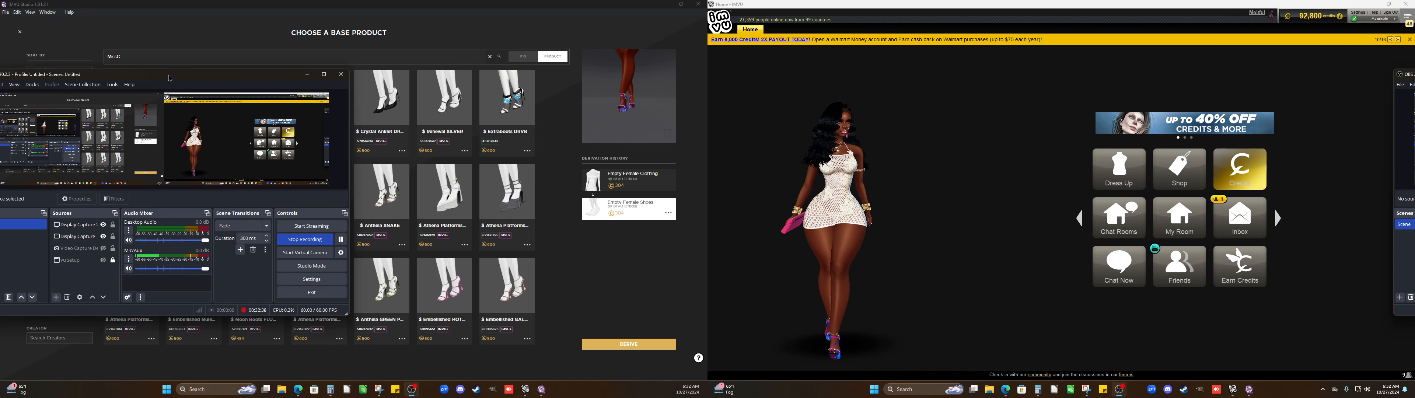
drag(173, 78, 1226, 16)
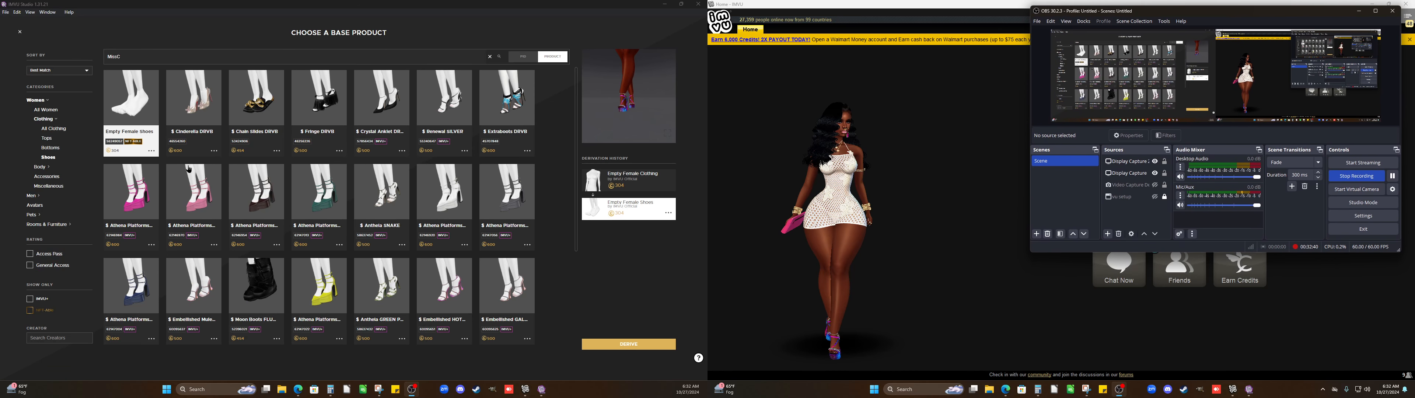
scroll(177, 168, down, 10)
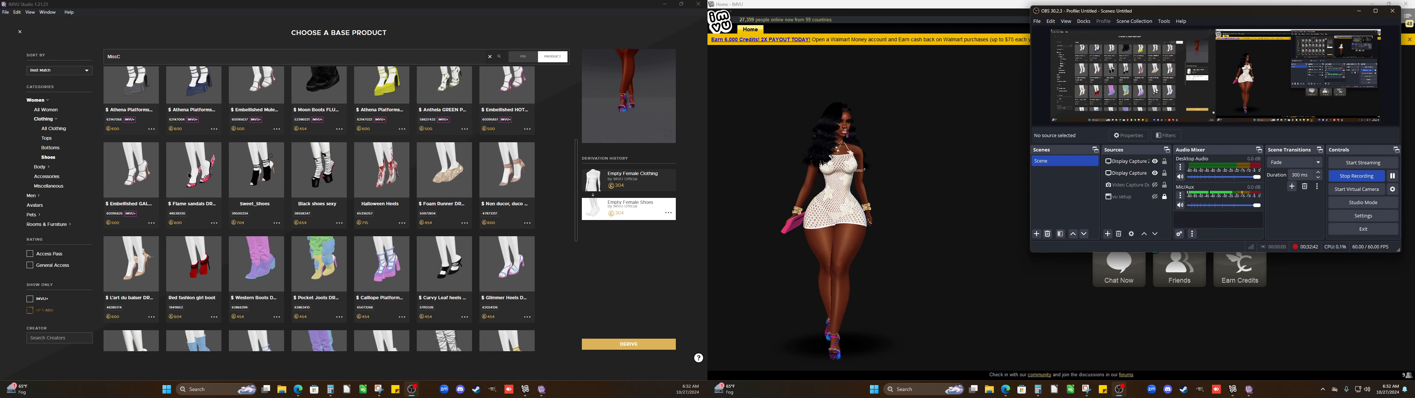
scroll(195, 178, down, 2)
scroll(195, 178, down, 1)
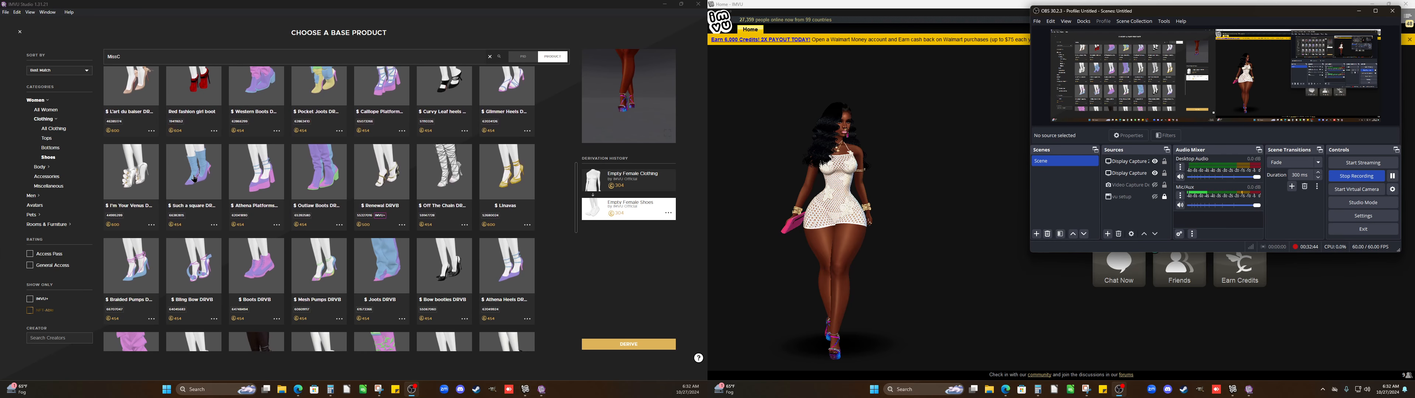
scroll(379, 217, up, 3)
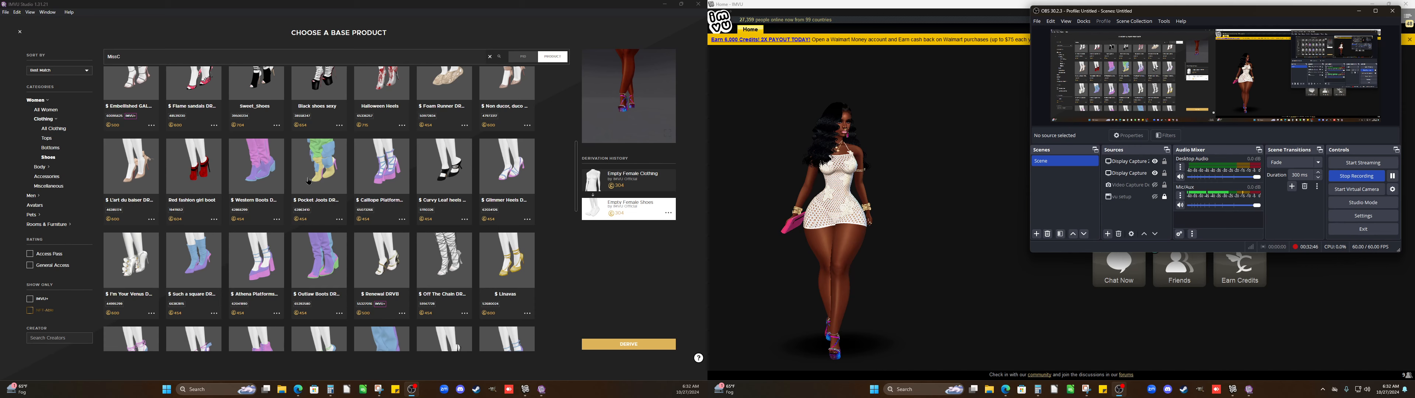
click(313, 180)
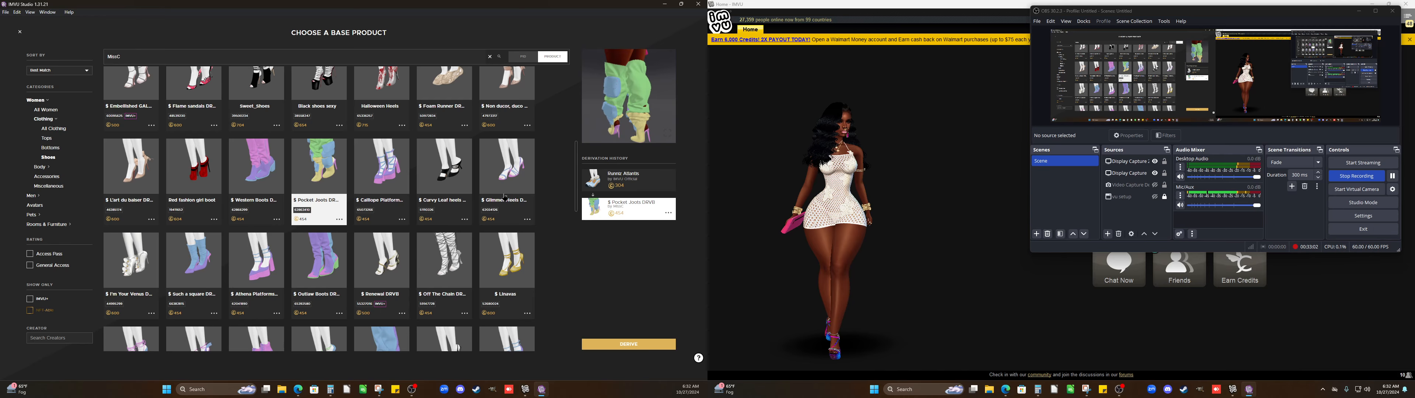
Preview the $ I'm Your Venus heels and the $ Joots DRVB boots, inspecting the boots up close and from another angle
scroll(246, 265, down, 1)
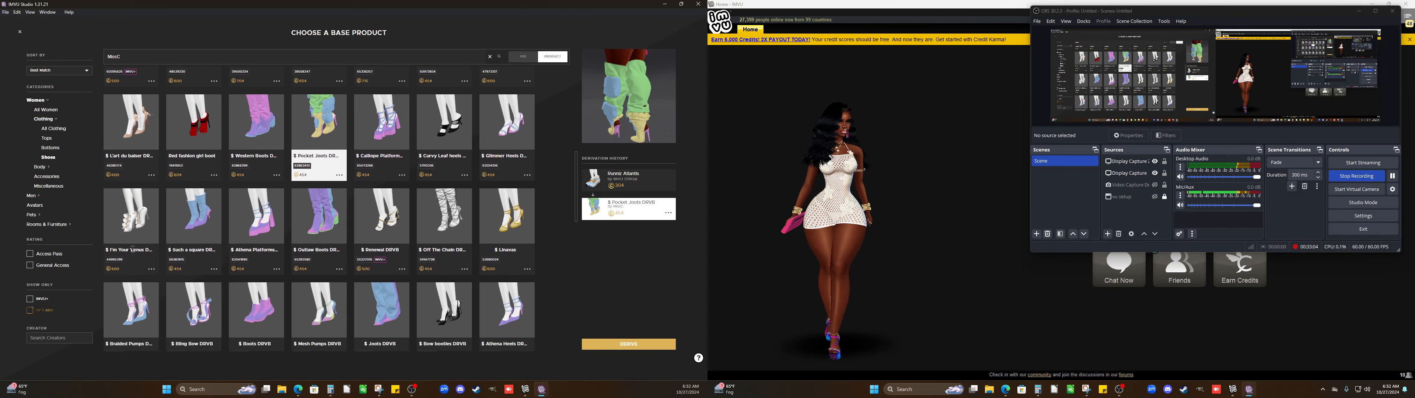
click(135, 231)
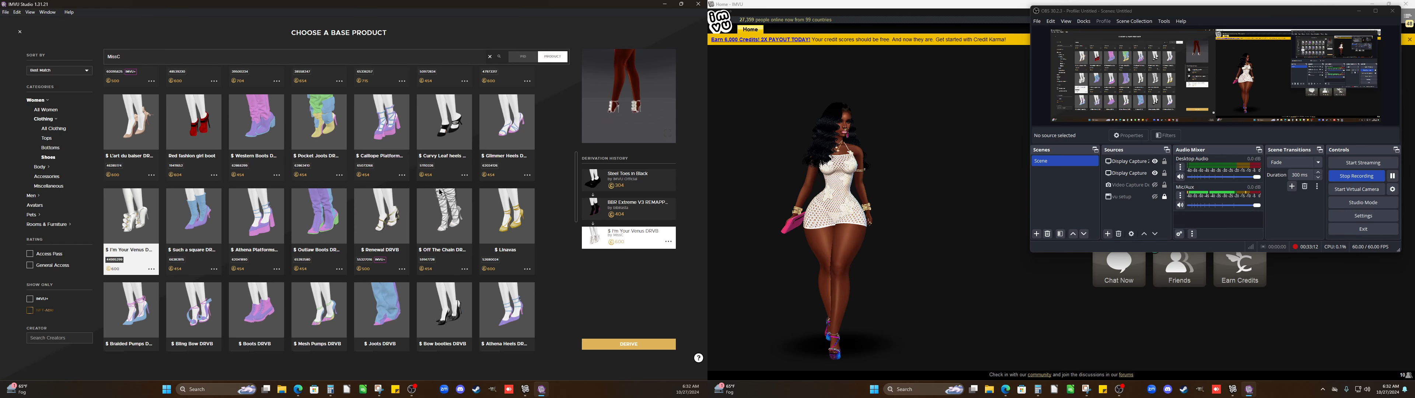
click(363, 320)
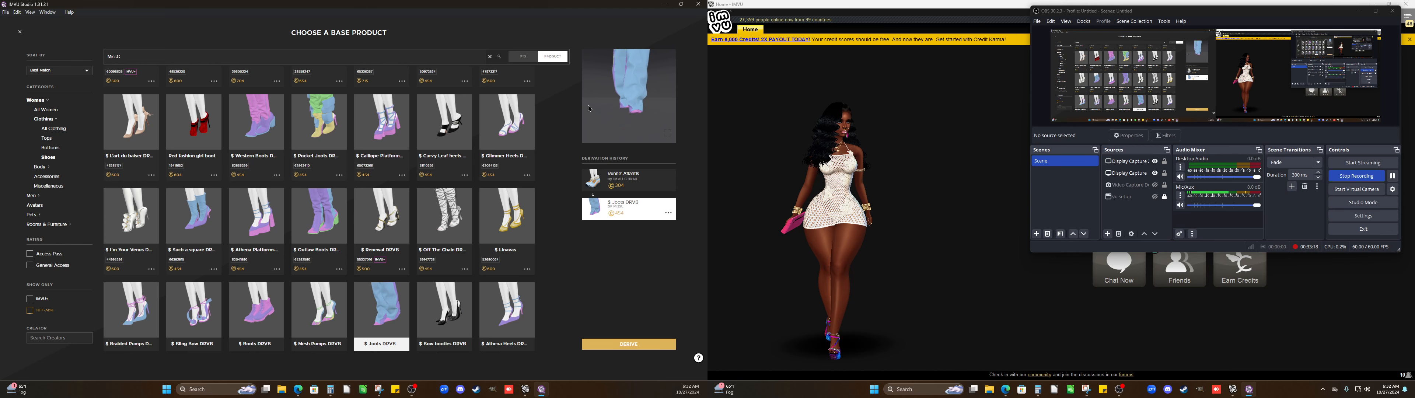
scroll(614, 110, up, 3)
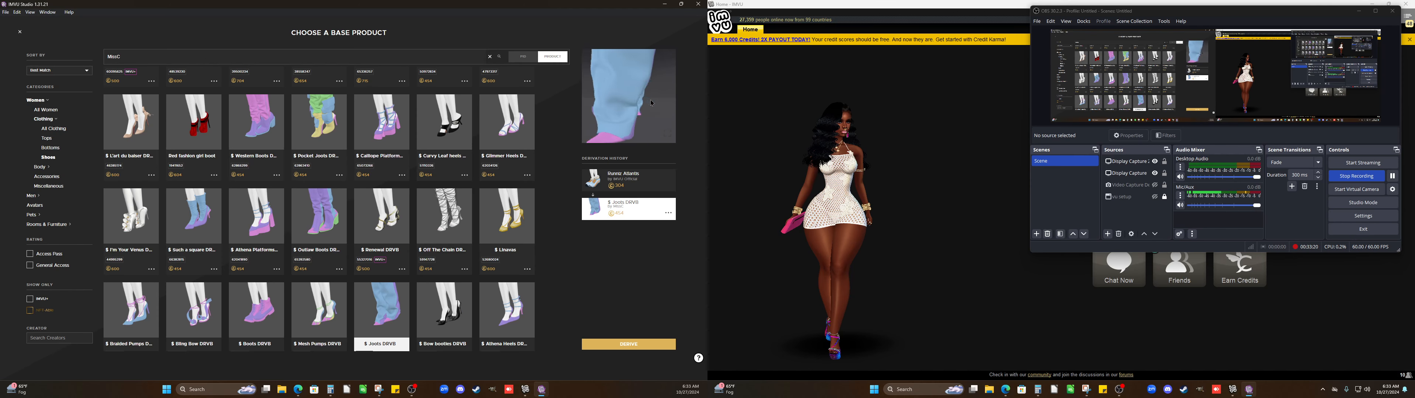
drag(660, 100, 600, 103)
scroll(600, 104, down, 3)
Preview $ Slouchy Joots, $ Joots DRVB and $ Amabel DRVB on the avatar, viewing the Amabel heels at full-body distance
scroll(544, 264, down, 3)
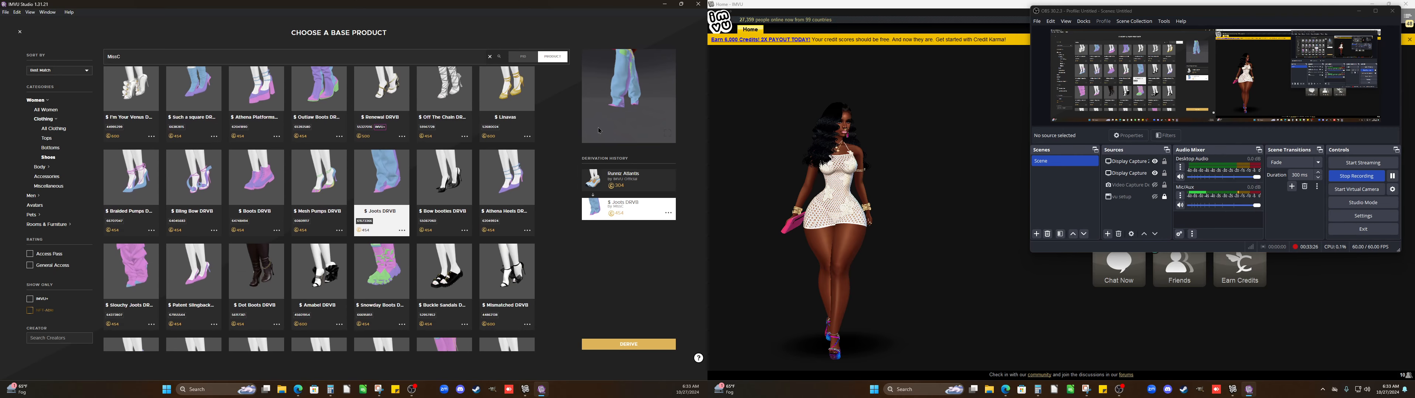
click(140, 287)
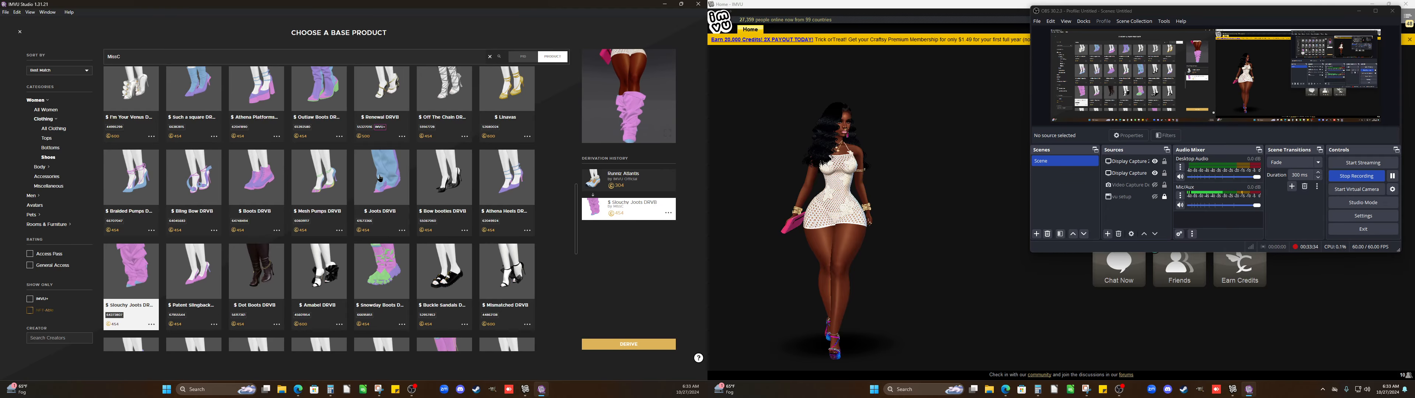
click(383, 187)
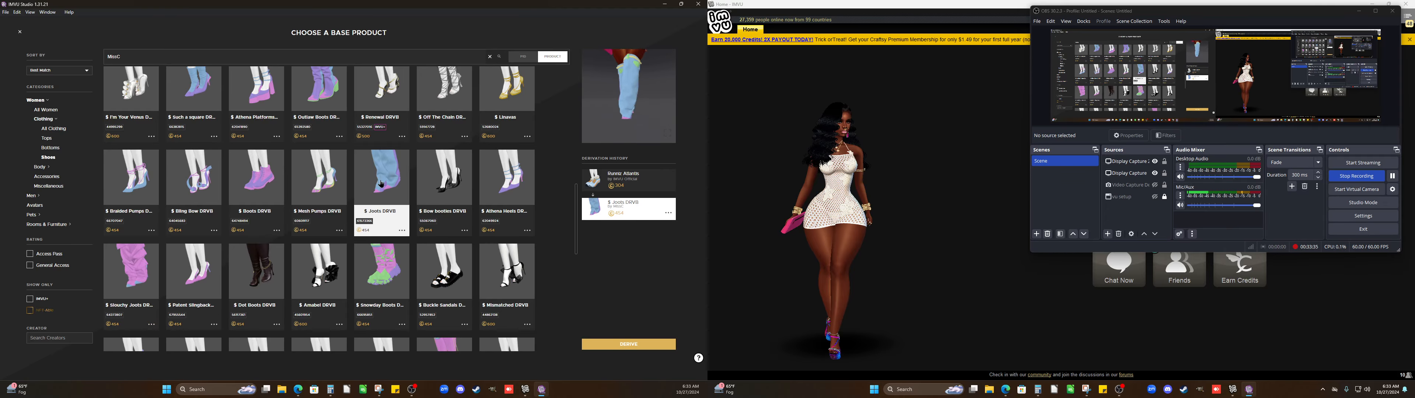
click(309, 289)
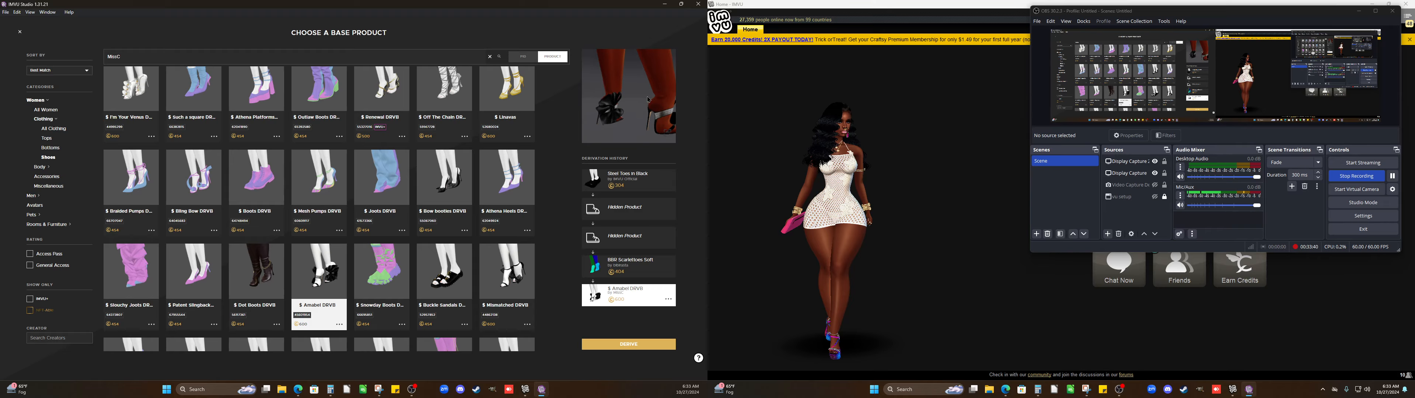
scroll(648, 100, down, 5)
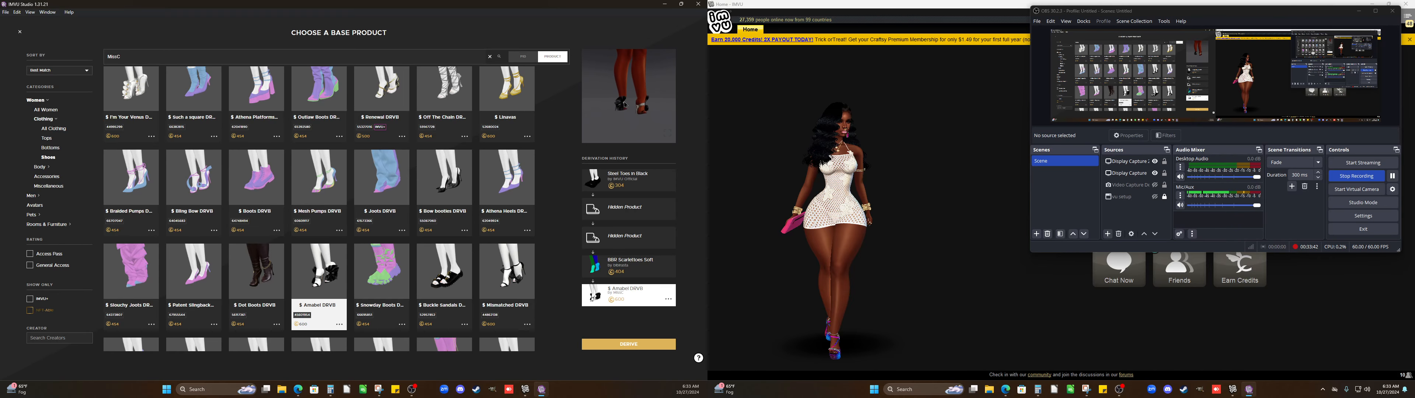
scroll(624, 105, down, 5)
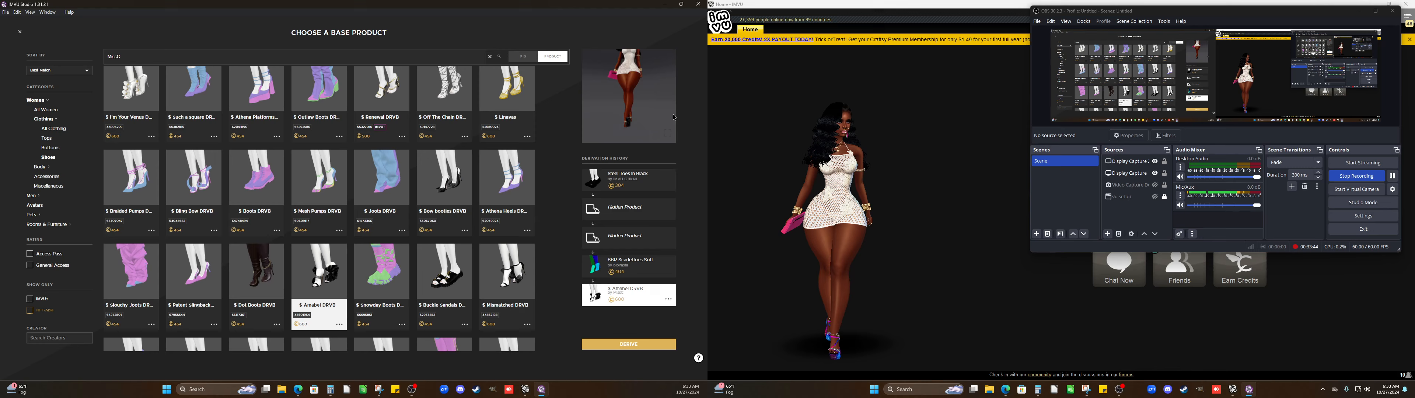
scroll(673, 118, down, 5)
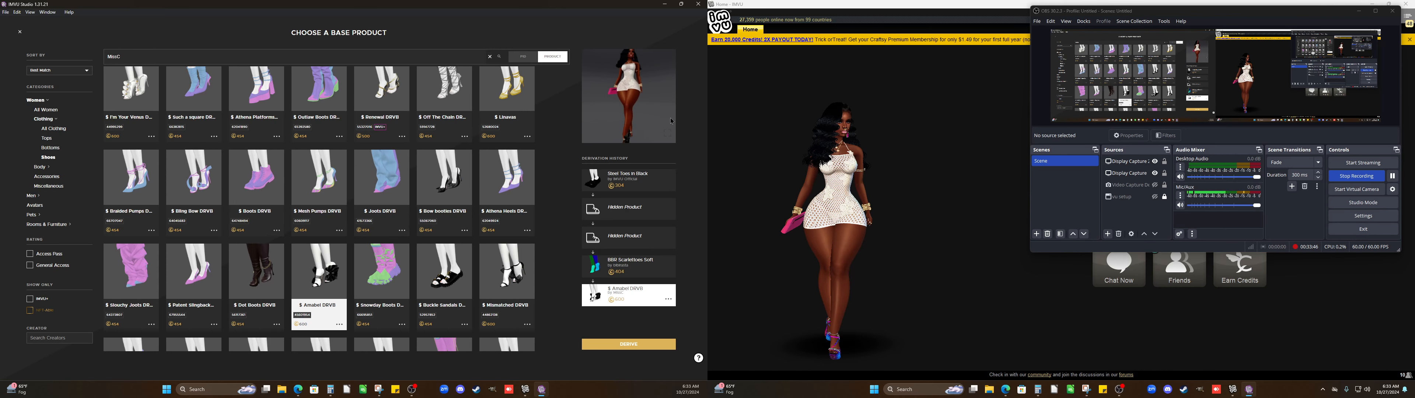
drag(671, 121, 602, 144)
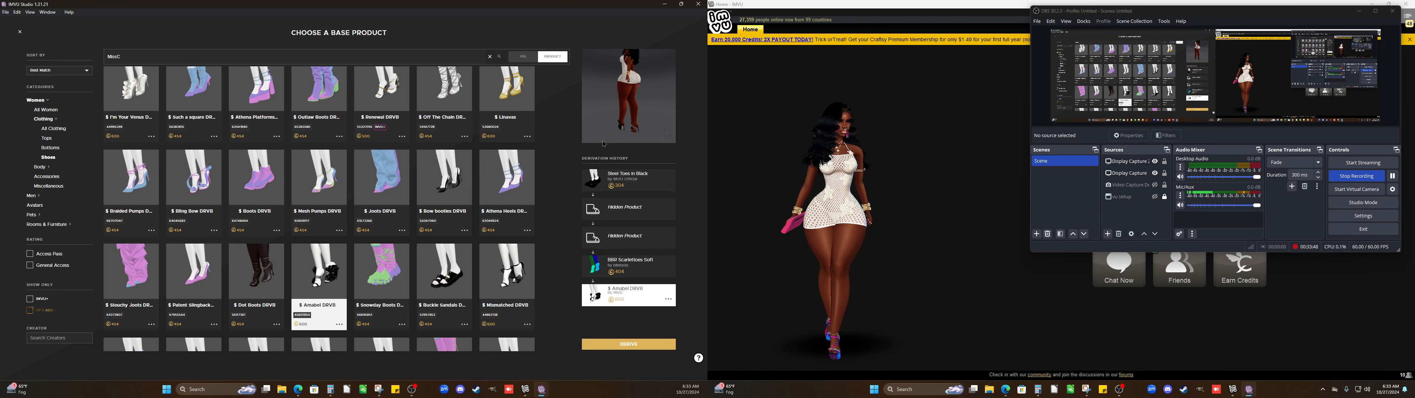
Open the developer list in Sticky Notes and add the creator's name with "shoes" beneath the "female developer" heading
click(1103, 390)
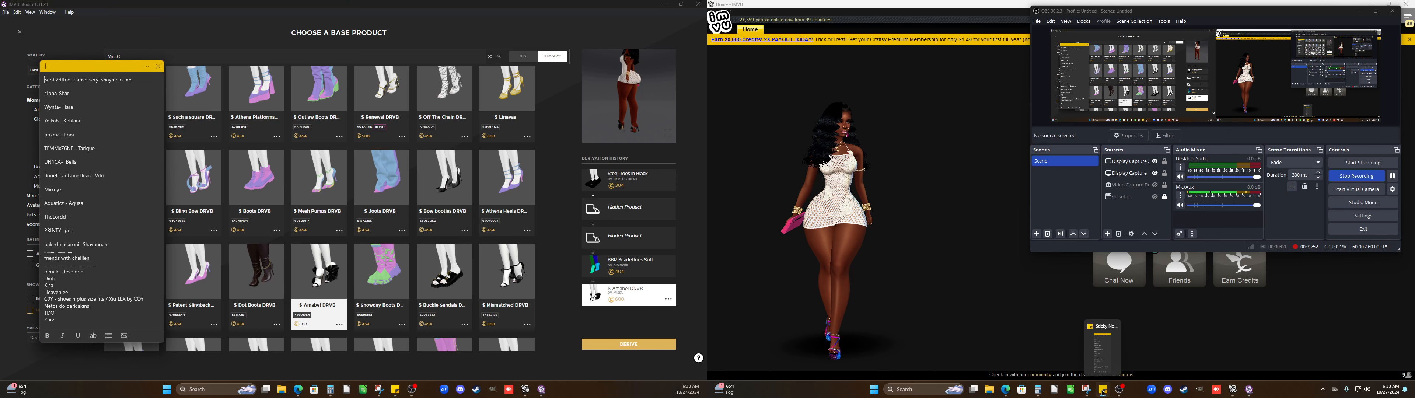
scroll(82, 251, down, 5)
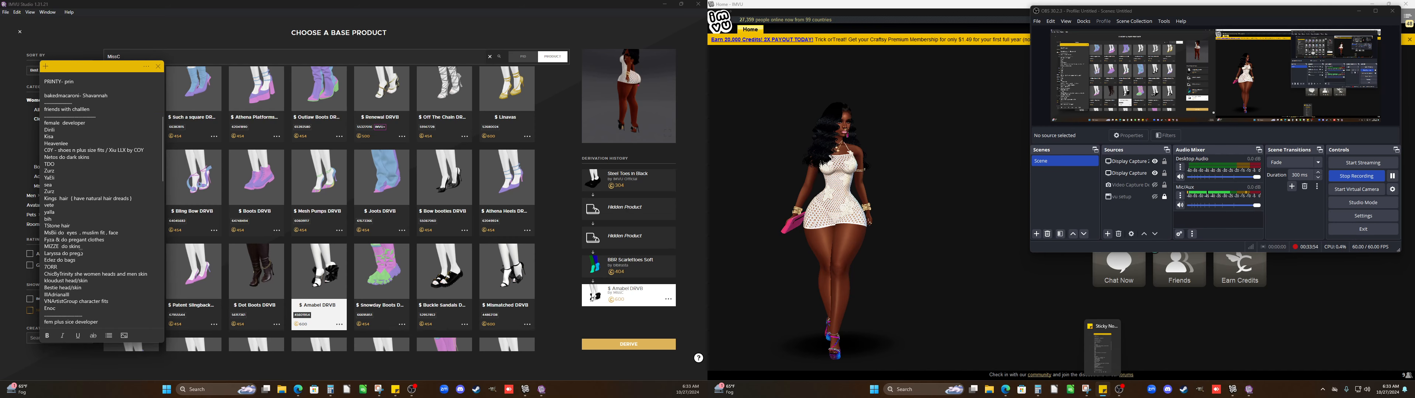
scroll(82, 251, up, 4)
scroll(80, 252, down, 3)
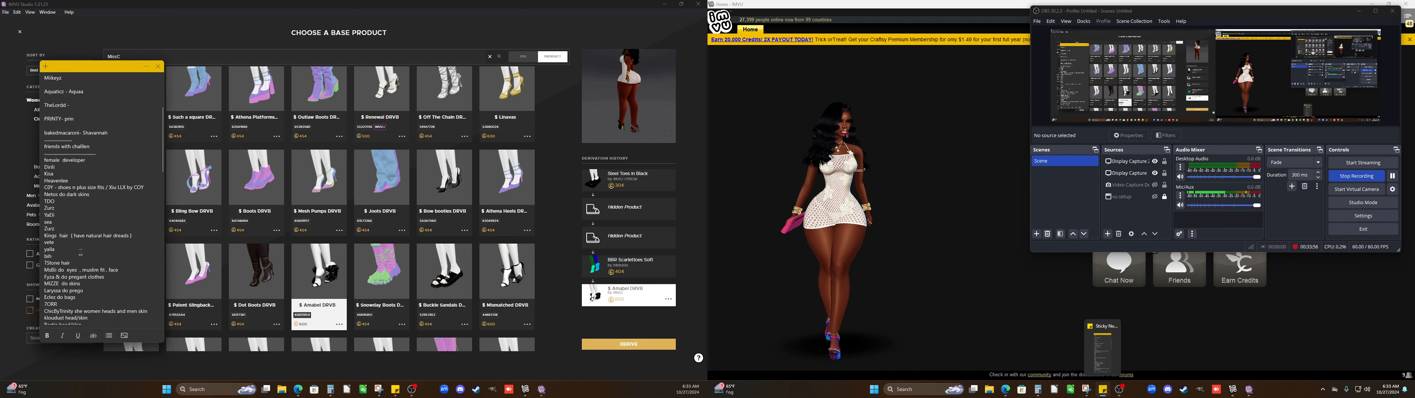
drag(106, 71, 315, 38)
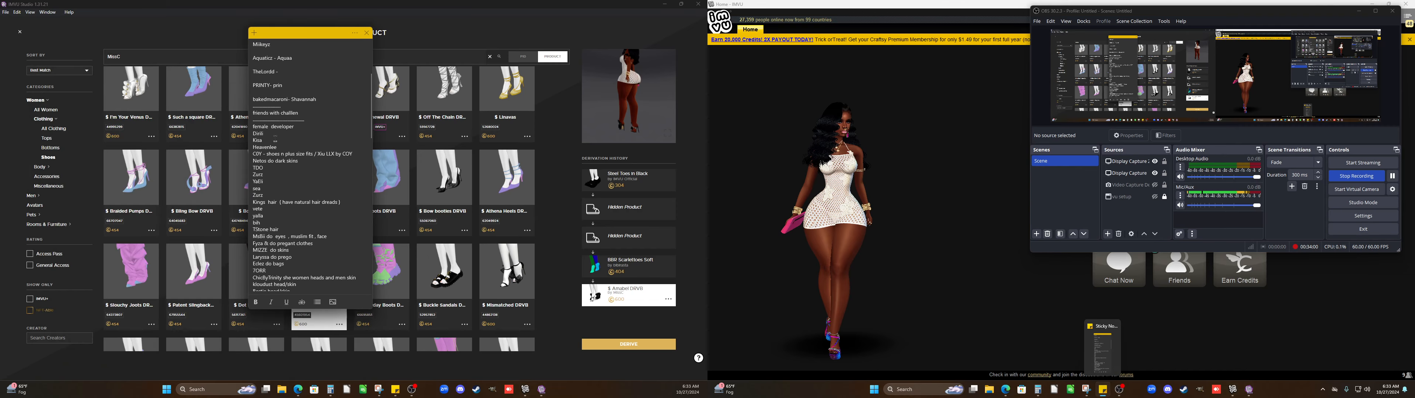
key(Return)
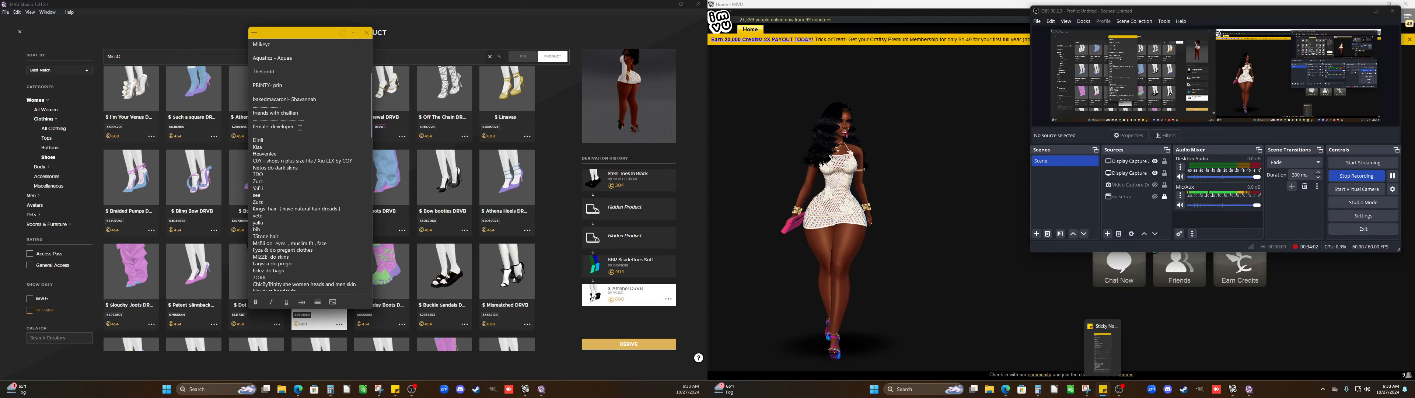
text(MissC shoes)
Move the developer note over to the other monitor and close it
drag(298, 36, 272, 79)
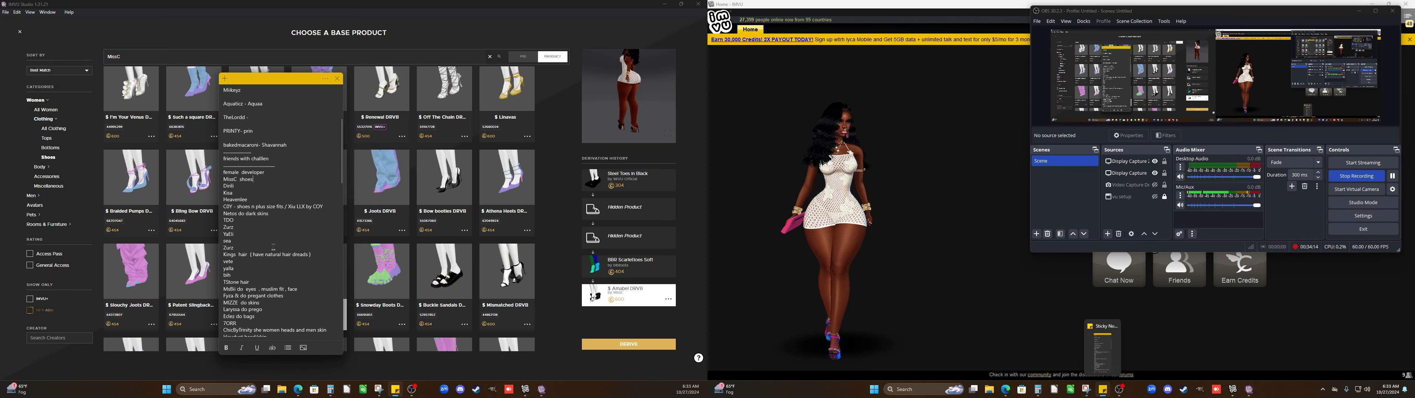
drag(268, 85, 1308, 114)
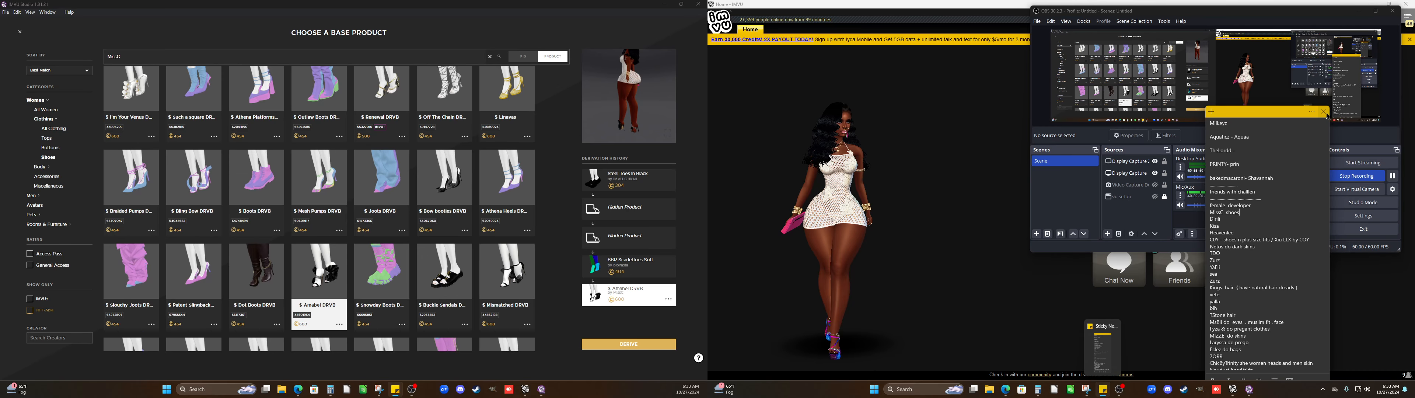
click(1324, 112)
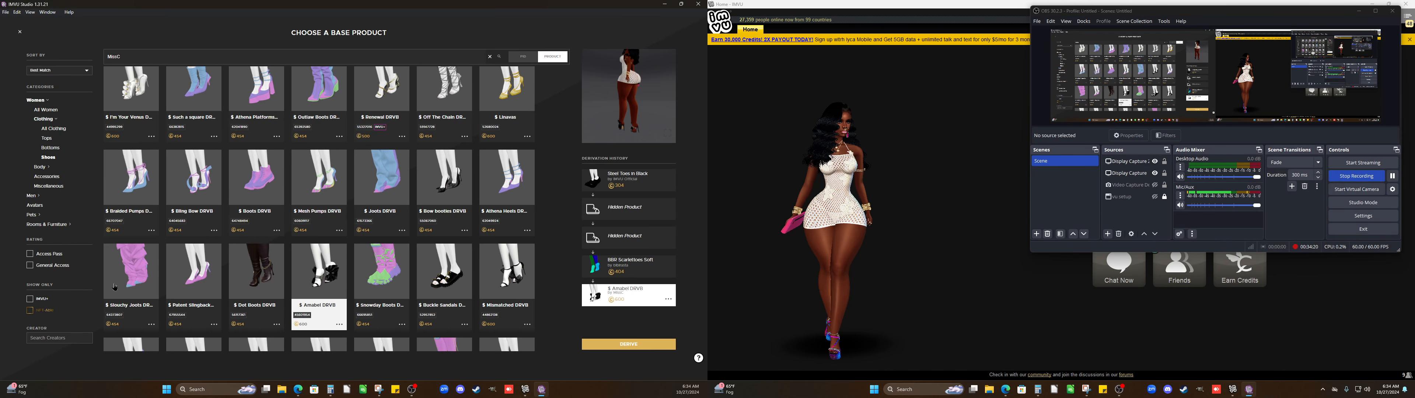
Preview the $ Joots DRVB and $ Buckle Sandals DRVB on the avatar, inspecting the sandals up close from another angle
click(400, 187)
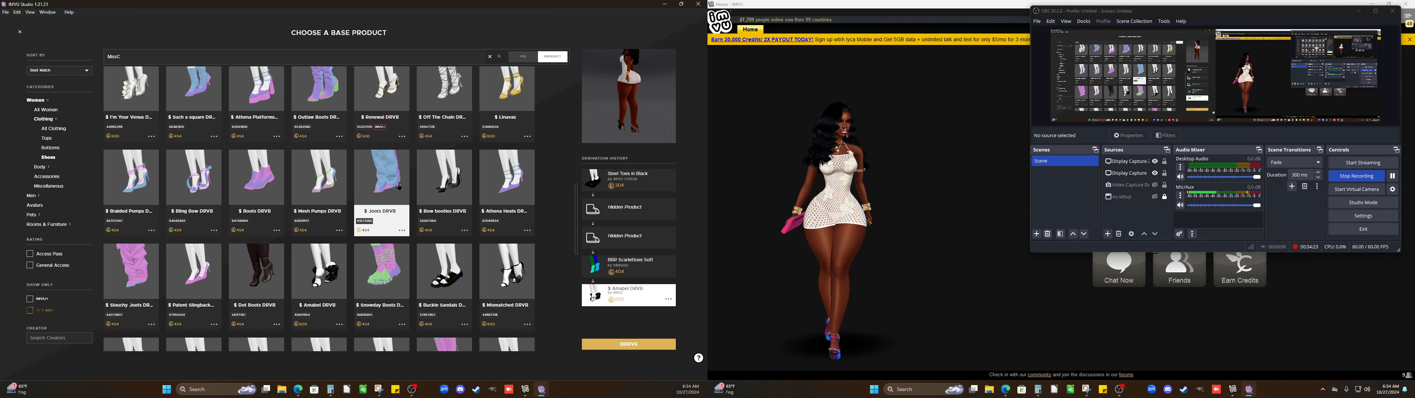
click(458, 280)
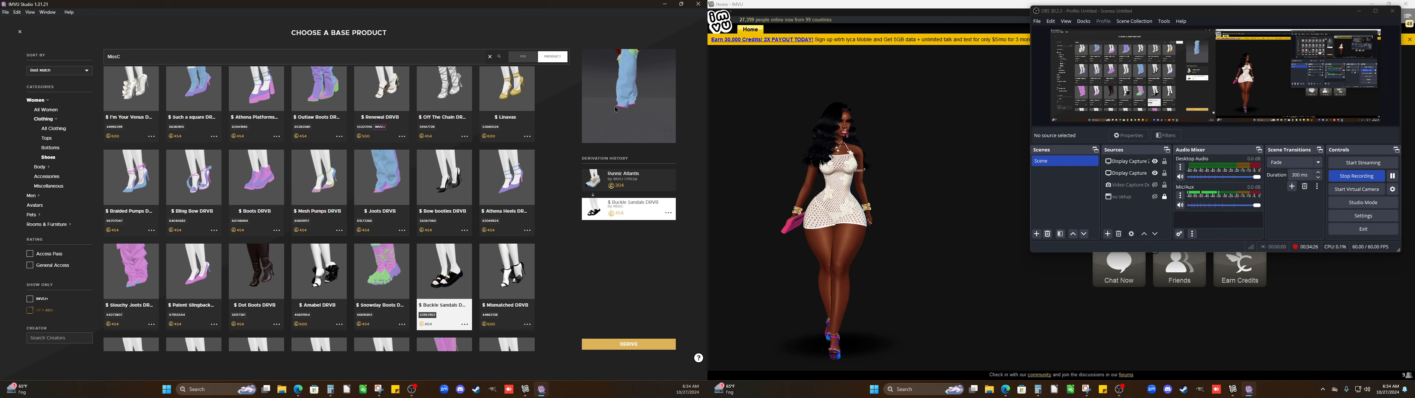
scroll(658, 99, up, 5)
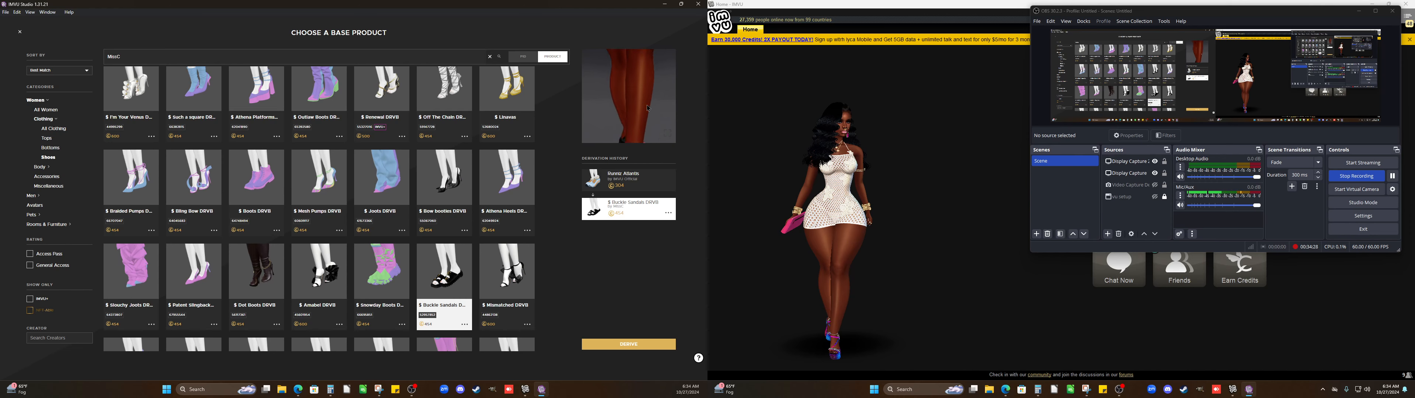
drag(659, 91, 581, 108)
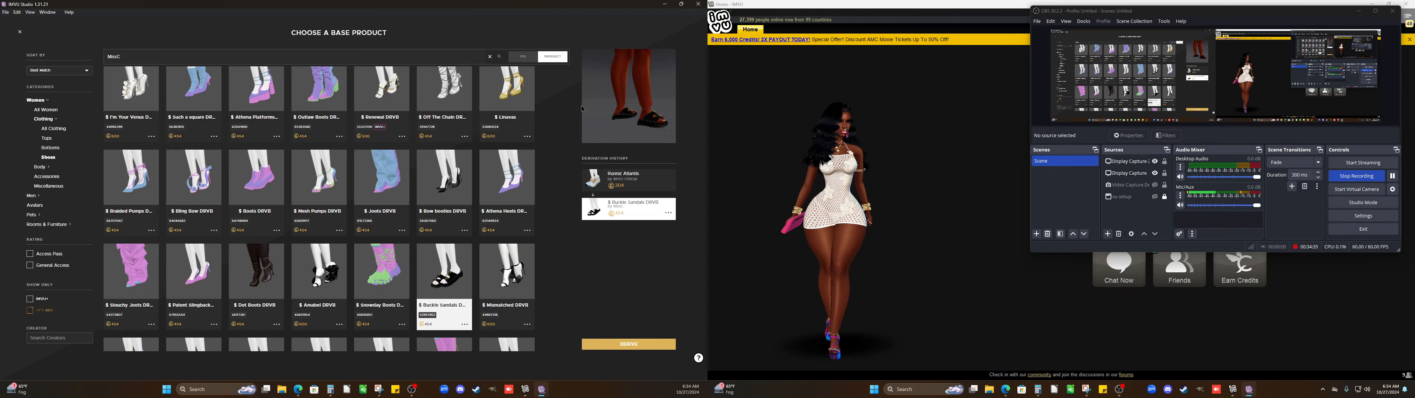
List all men's base products and preview the $ Foam Runner M DRVB up close, comparing it with its parent in the derivation history
click(44, 195)
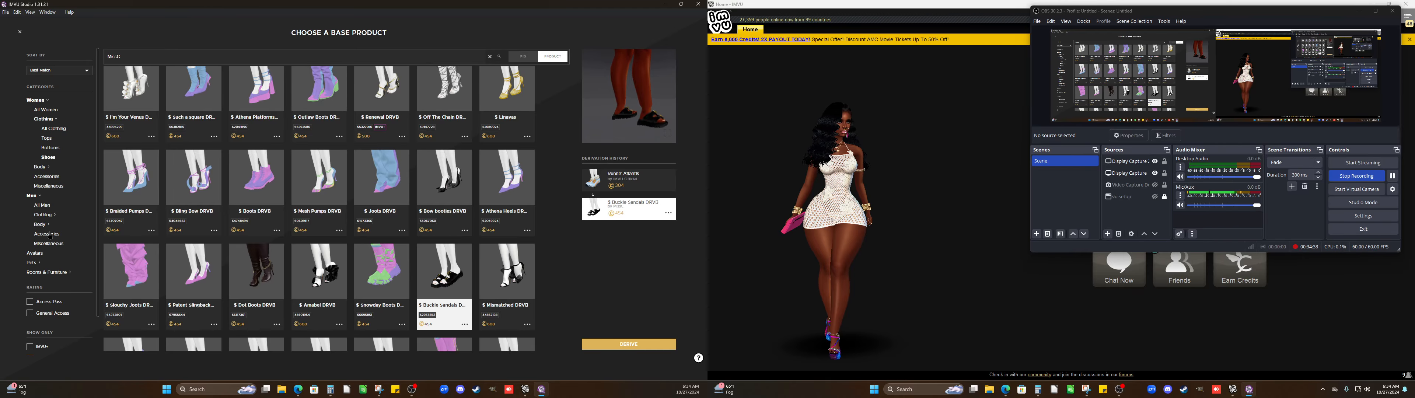
click(43, 206)
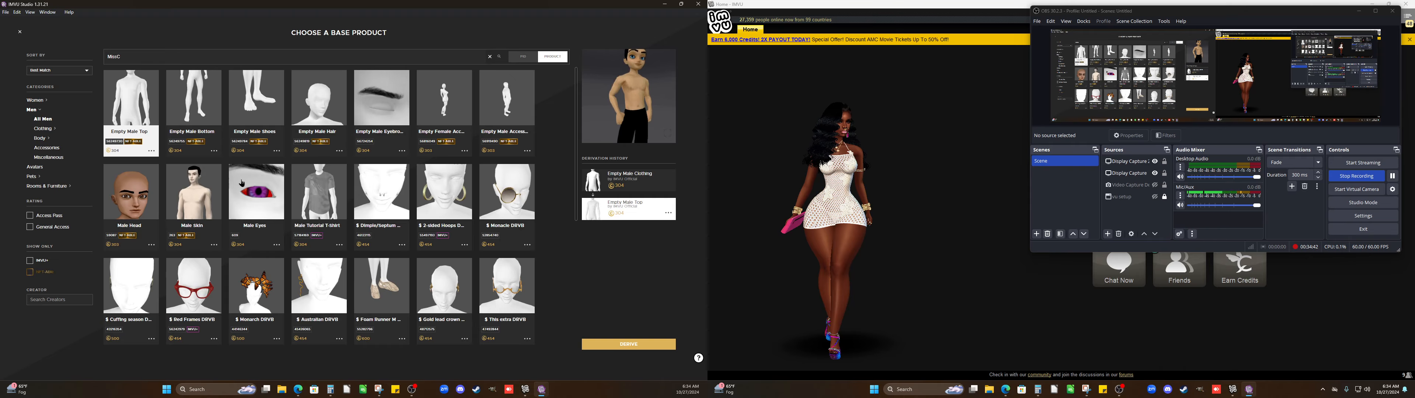
scroll(242, 182, down, 1)
click(382, 253)
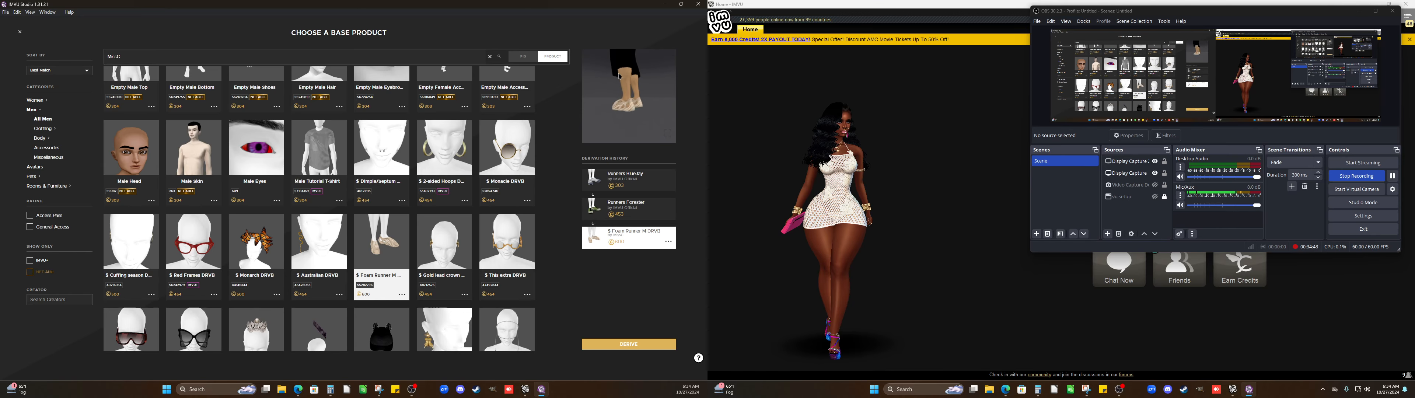
click(626, 208)
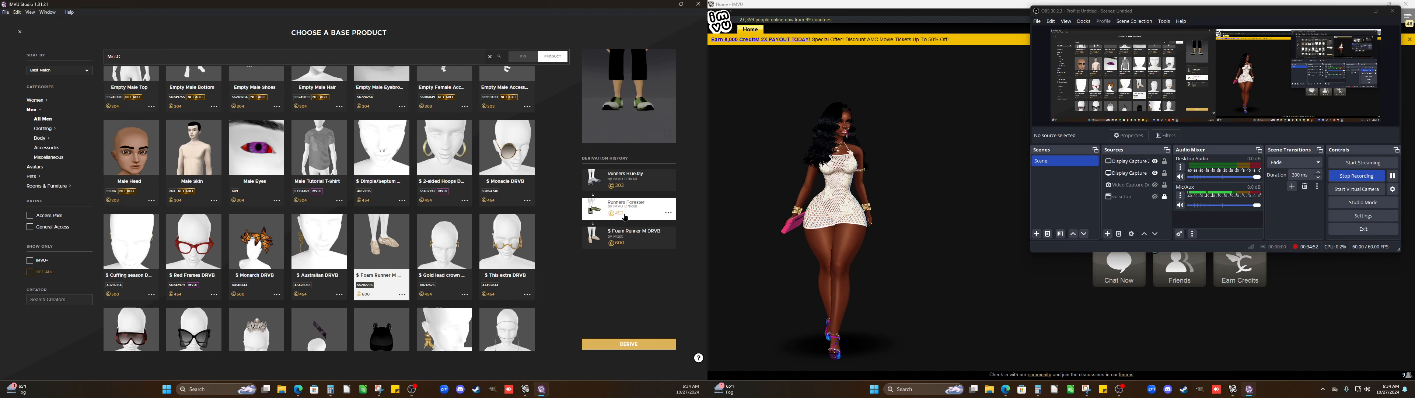
click(637, 237)
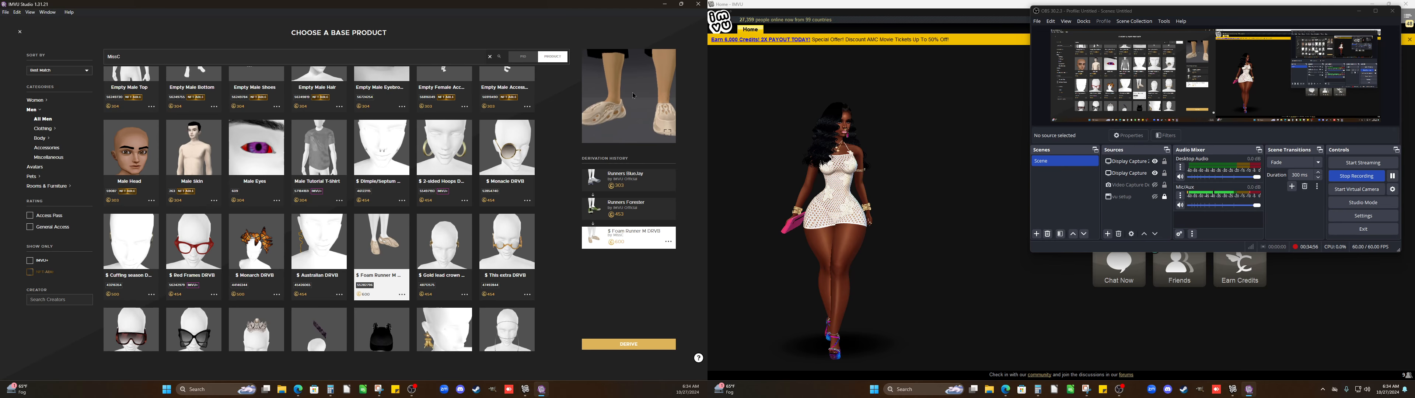
scroll(318, 152, down, 1)
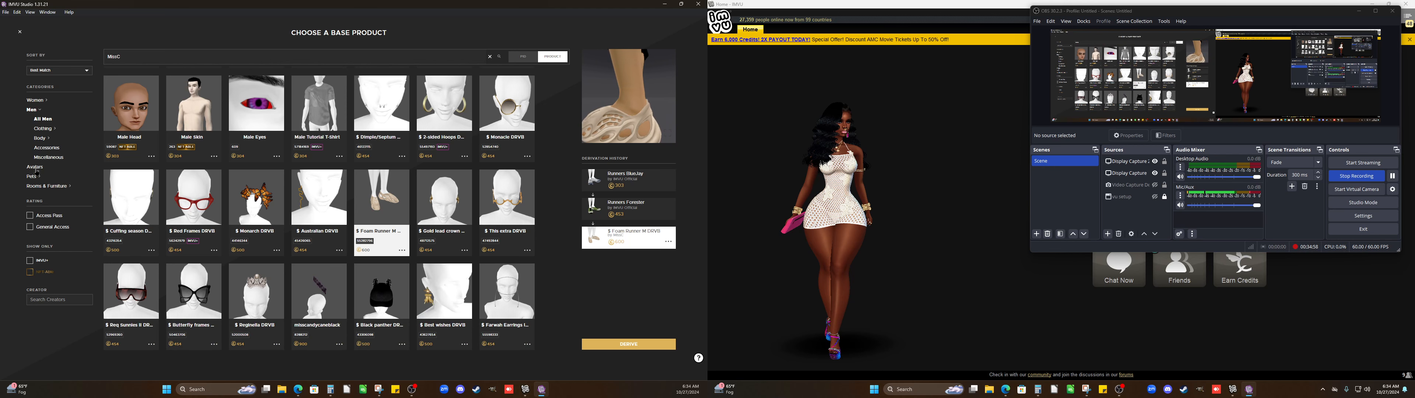
Filter the base products by men's shoes, and switch the filter to all men's clothing
click(54, 129)
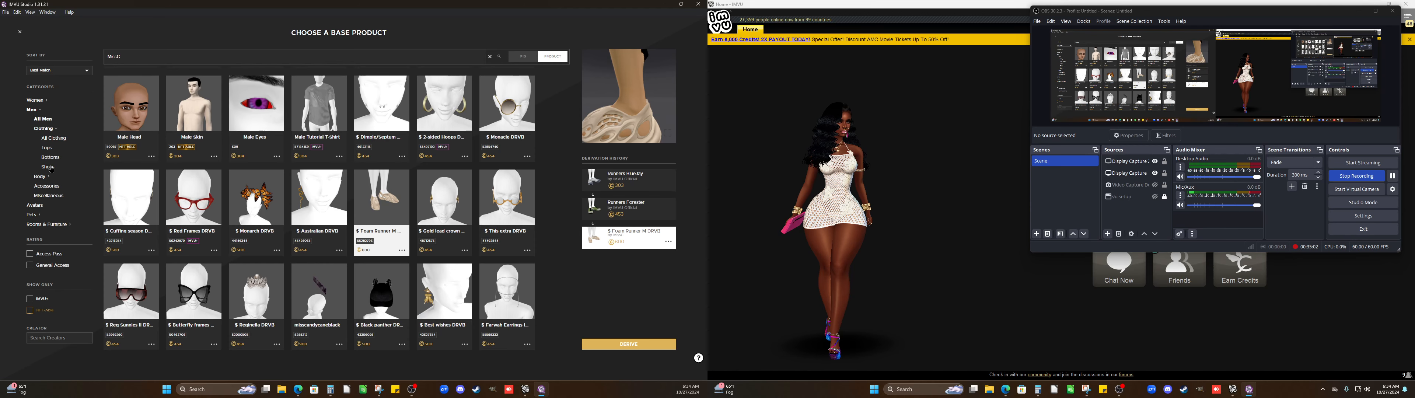
click(49, 167)
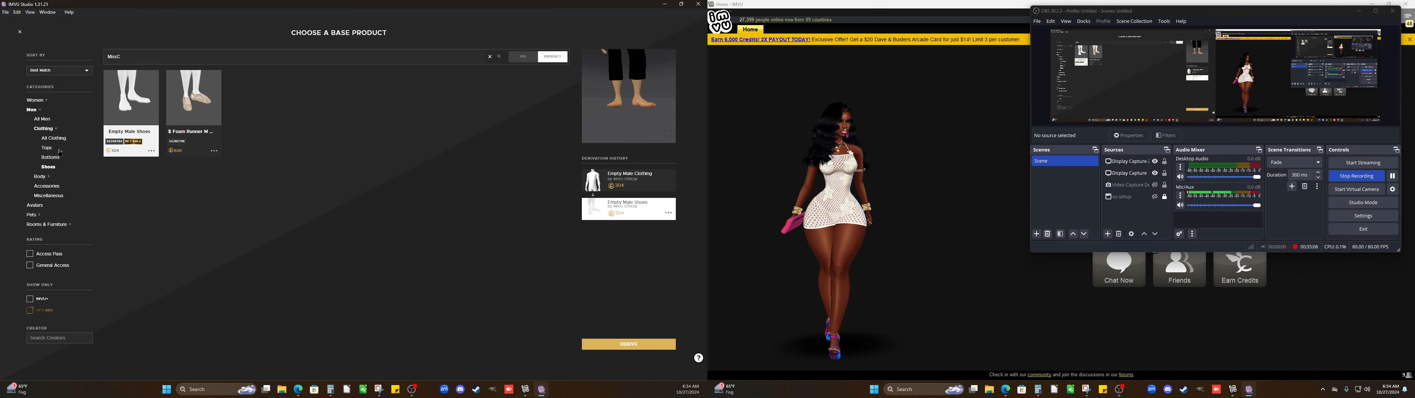
click(31, 109)
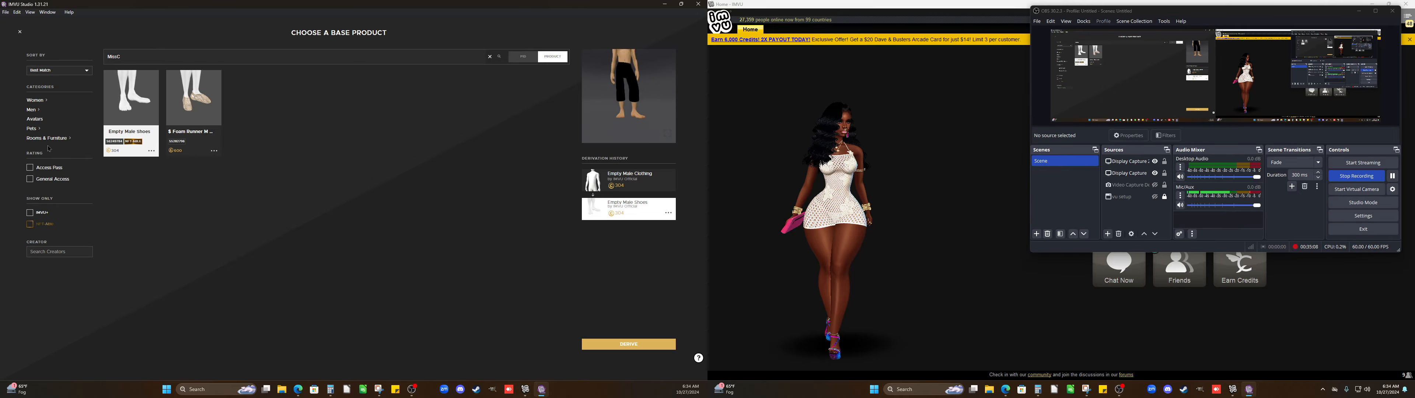
click(34, 110)
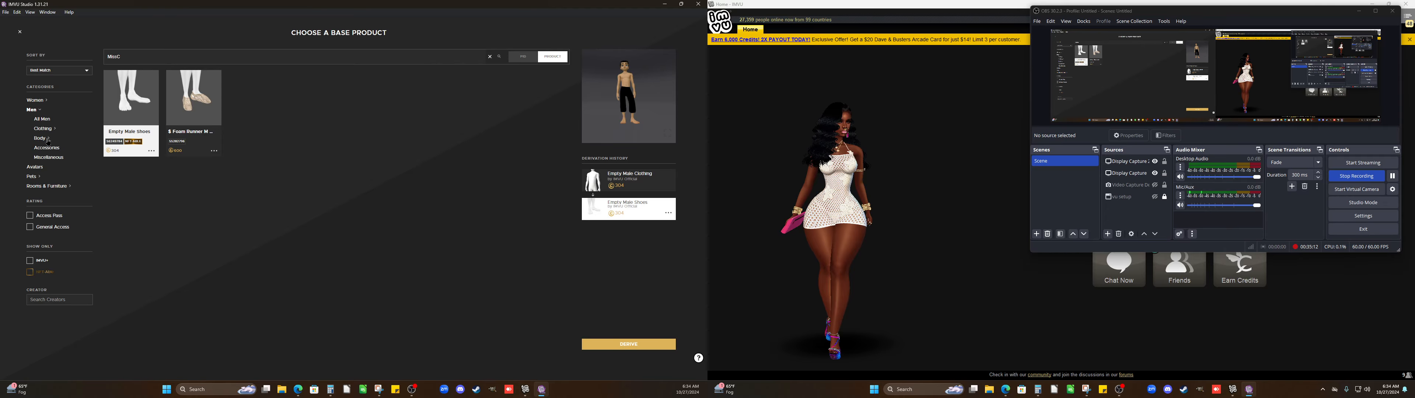
click(44, 128)
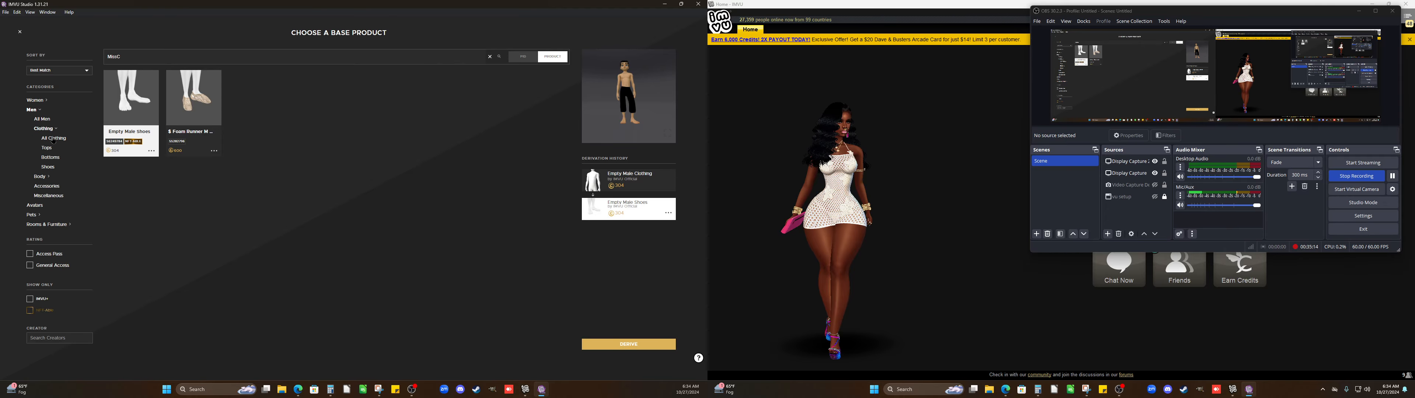
click(53, 139)
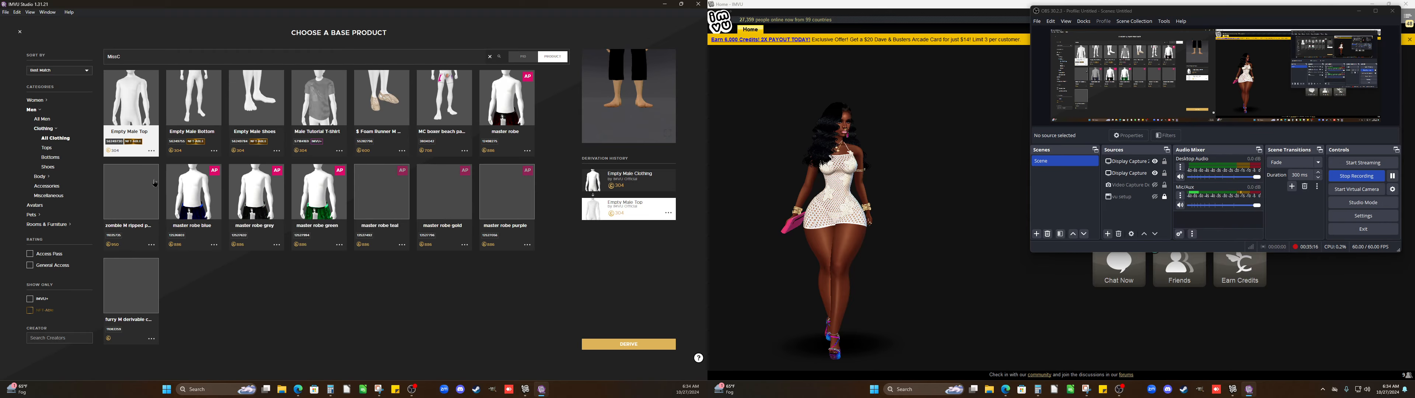
Preview the C. Hot Tattoo Red sweater and its parent product from the derivation history, rotating the avatar to inspect both
scroll(238, 208, down, 2)
click(238, 207)
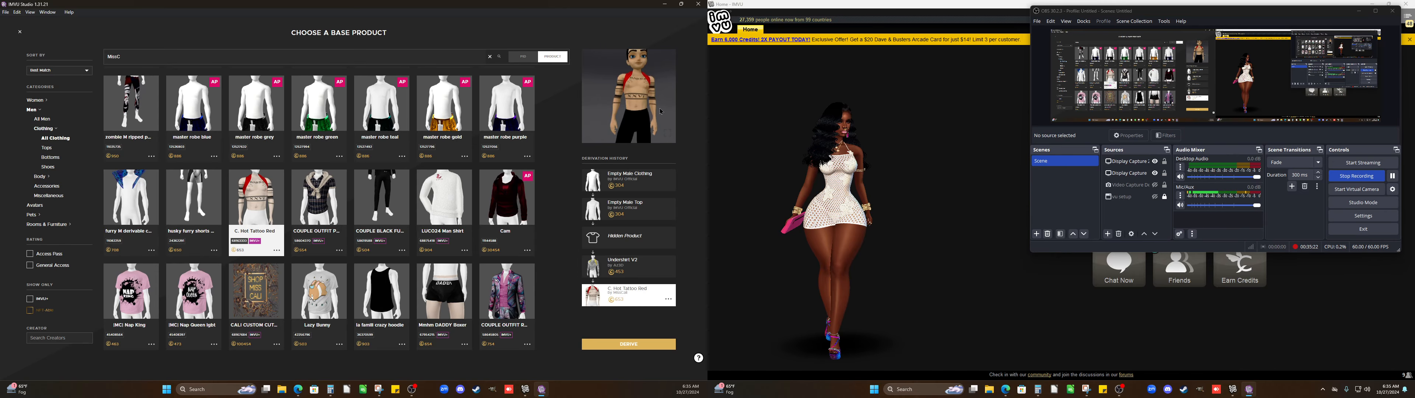
mouse_move(633, 102)
mouse_down()
mouse_move(608, 106)
mouse_move(629, 106)
mouse_up()
click(630, 266)
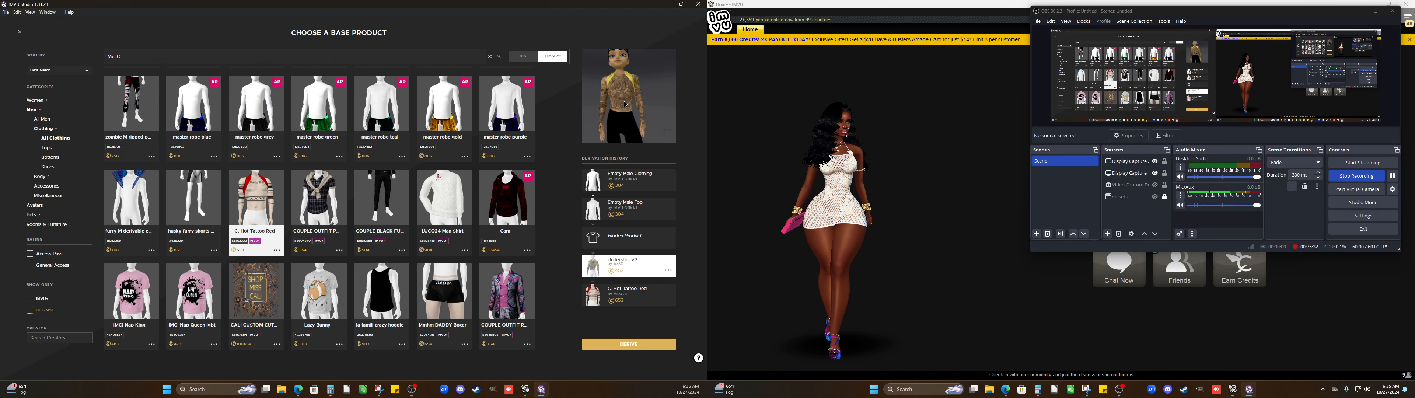
drag(601, 103, 635, 105)
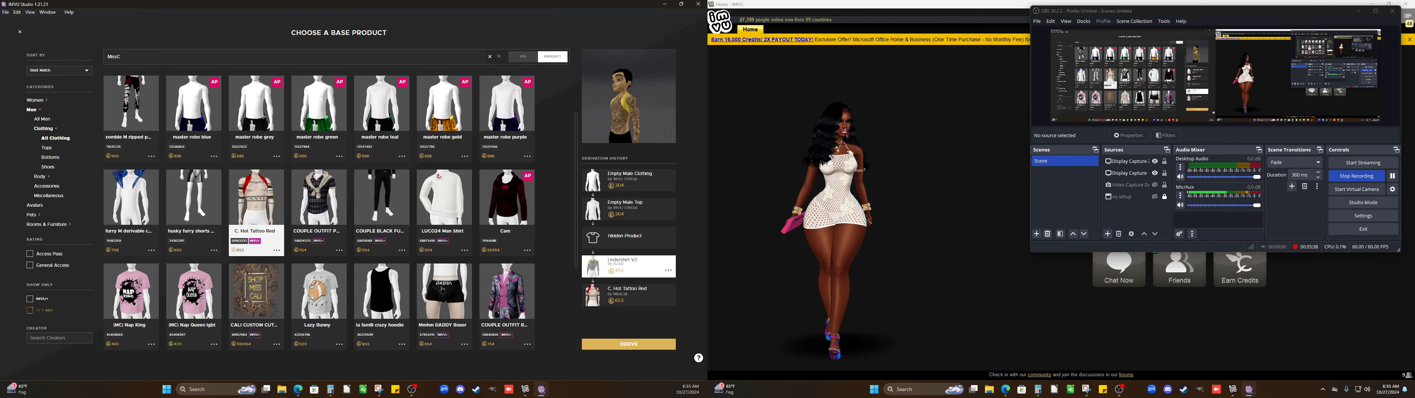
Preview the Lazy Bunny T-shirt on the male avatar and check the parent products in its derivation history
click(325, 296)
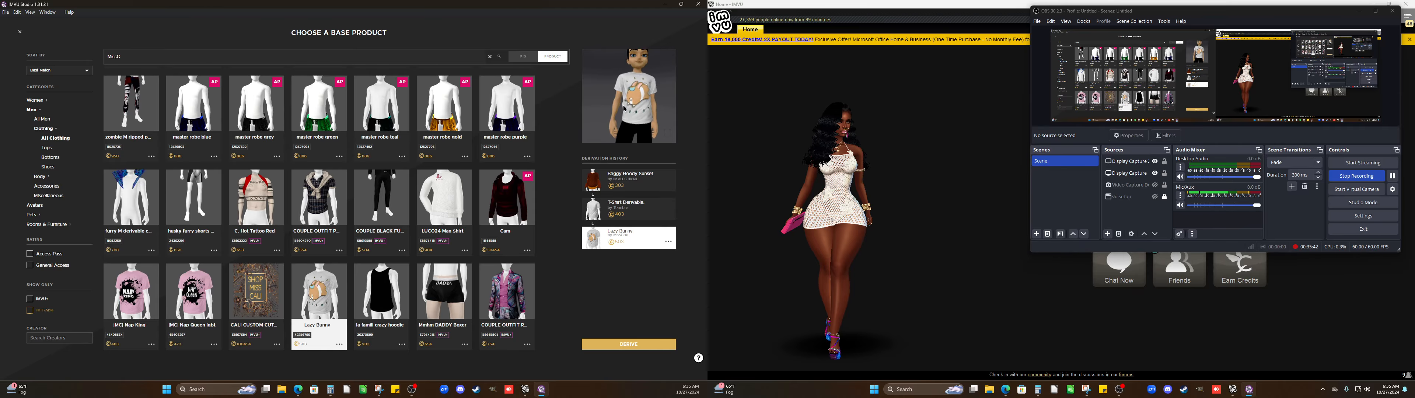
scroll(624, 108, up, 4)
click(641, 211)
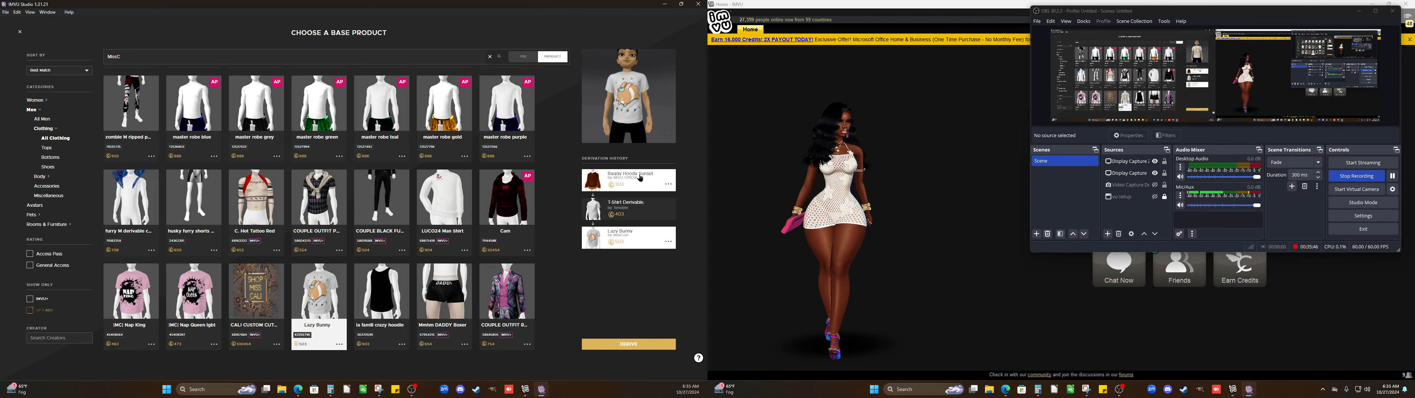
Preview the BadBoy Grey Tee from further down the men's clothing list, inspecting it up close and from the side
scroll(470, 198, down, 3)
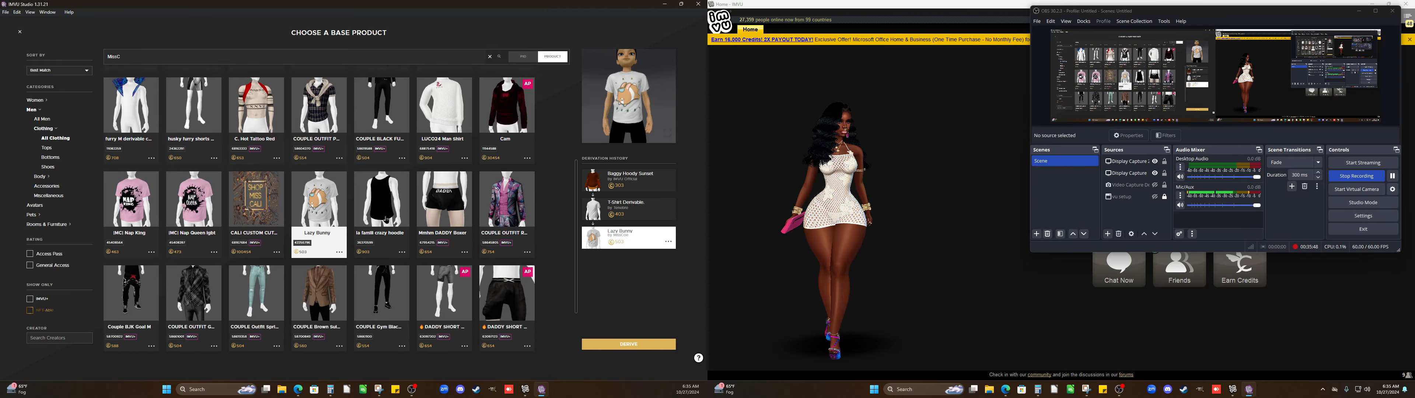
scroll(383, 221, down, 2)
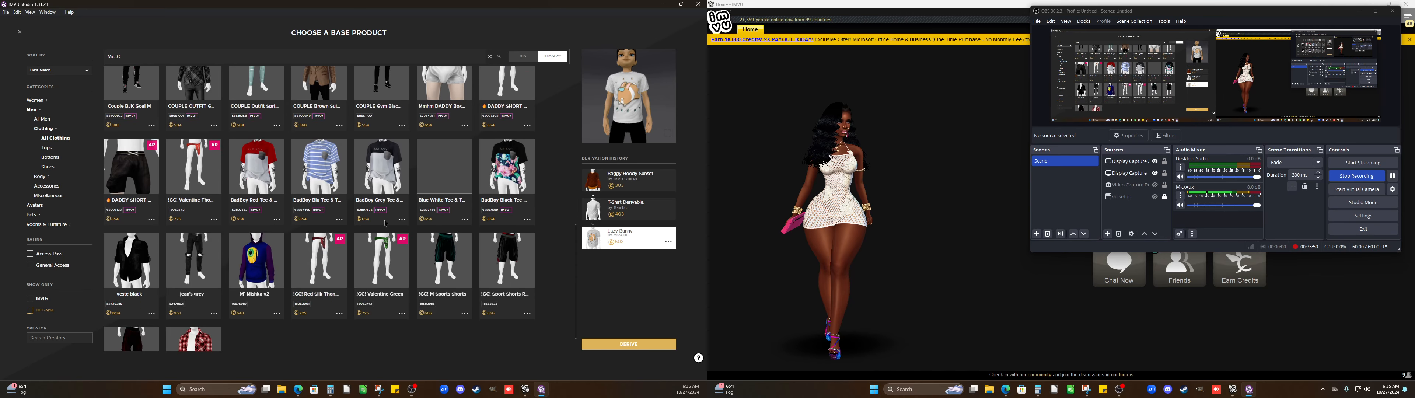
click(384, 212)
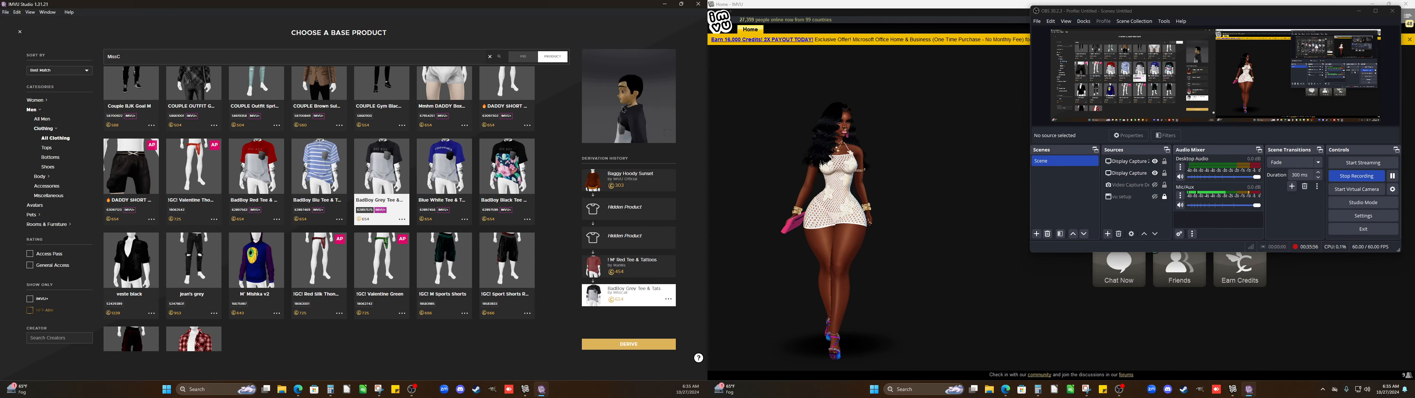
scroll(627, 105, up, 3)
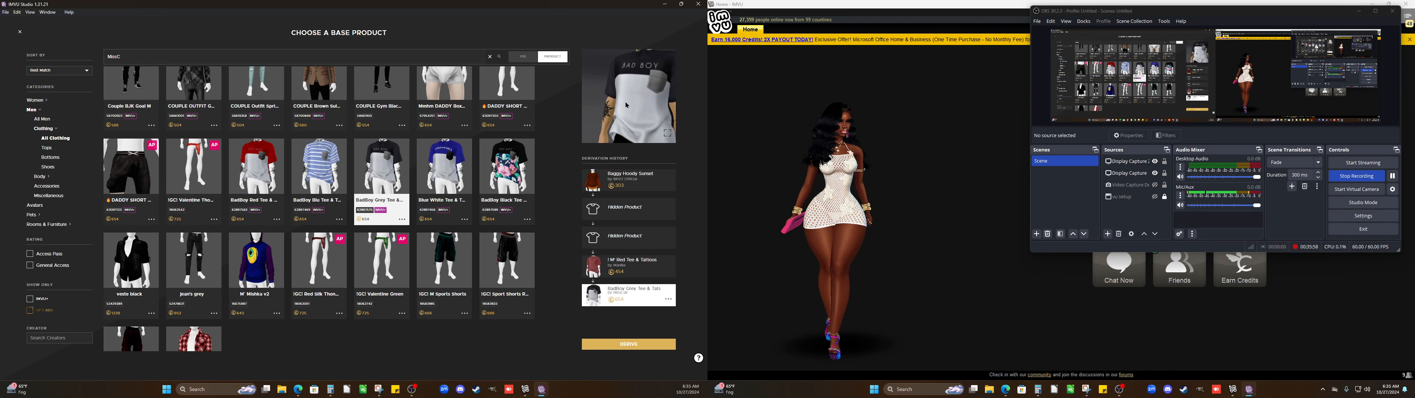
drag(626, 103, 638, 107)
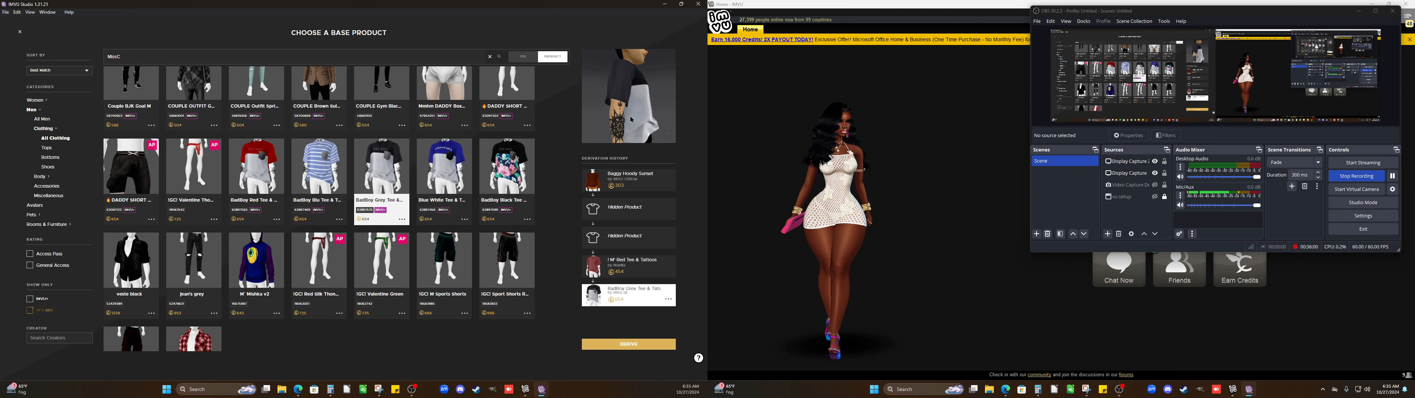
Preview the Red Tee & Tattoos parent product from the derivation history and inspect its shirt mesh up close
click(624, 267)
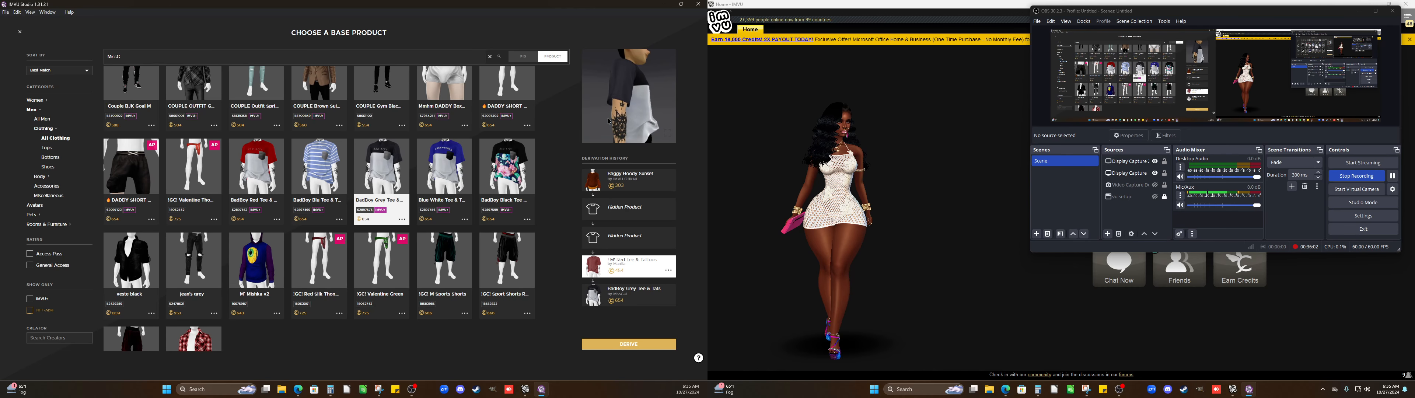
scroll(608, 121, up, 3)
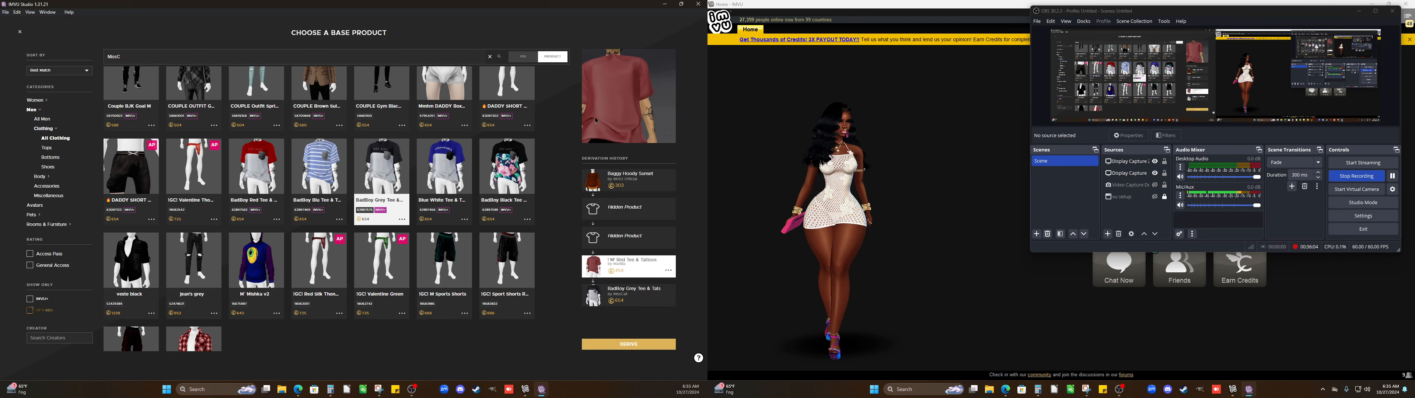
mouse_move(608, 121)
mouse_down()
mouse_move(590, 122)
mouse_move(611, 121)
mouse_up()
scroll(590, 122, up, 3)
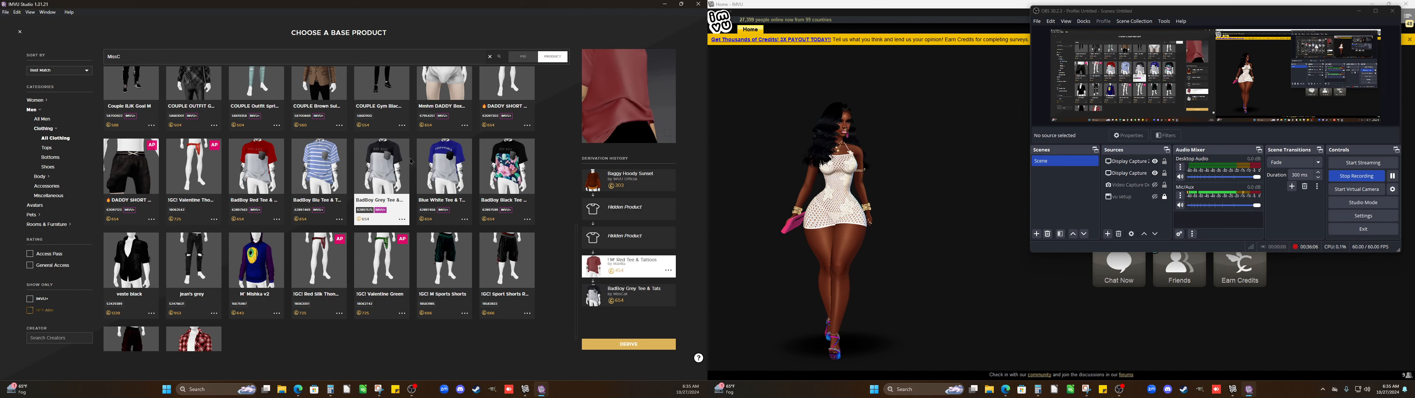
Preview the BadBoy Black Tee from the men's clothing list on the avatar
scroll(439, 231, down, 1)
scroll(439, 232, down, 1)
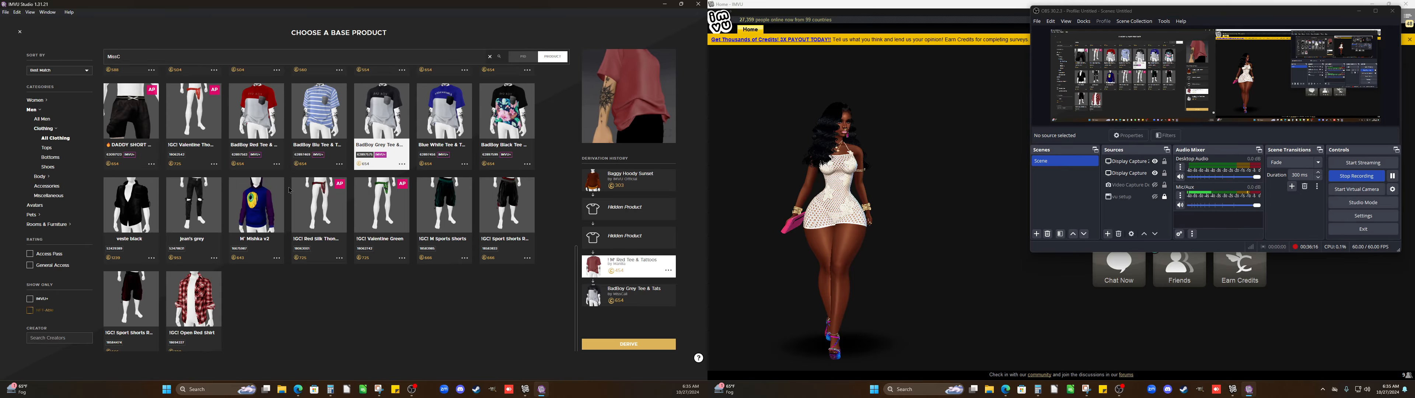
click(500, 131)
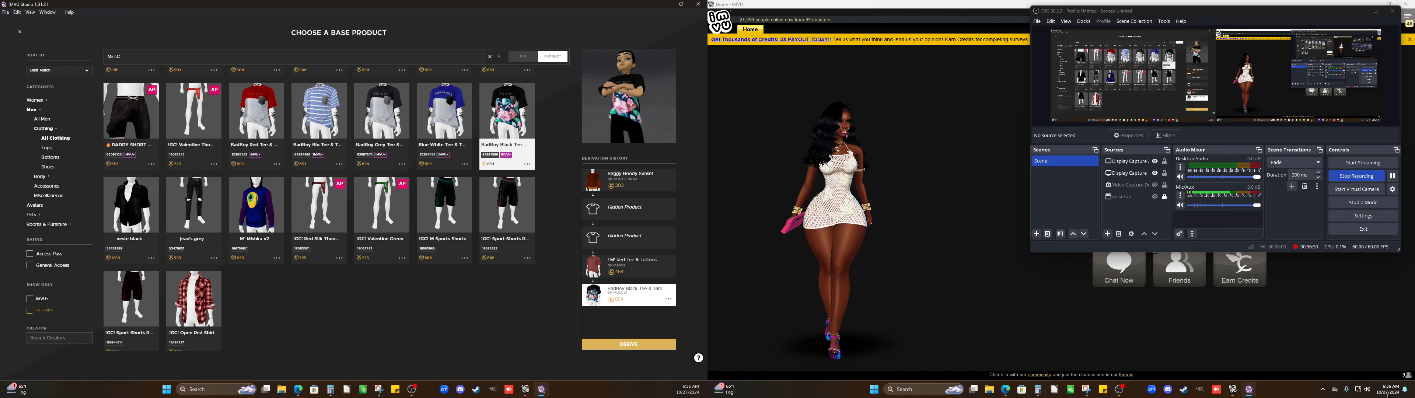
Open the Calculator beside the derivation history and subtract 454 from 654
mouse_move(1089, 391)
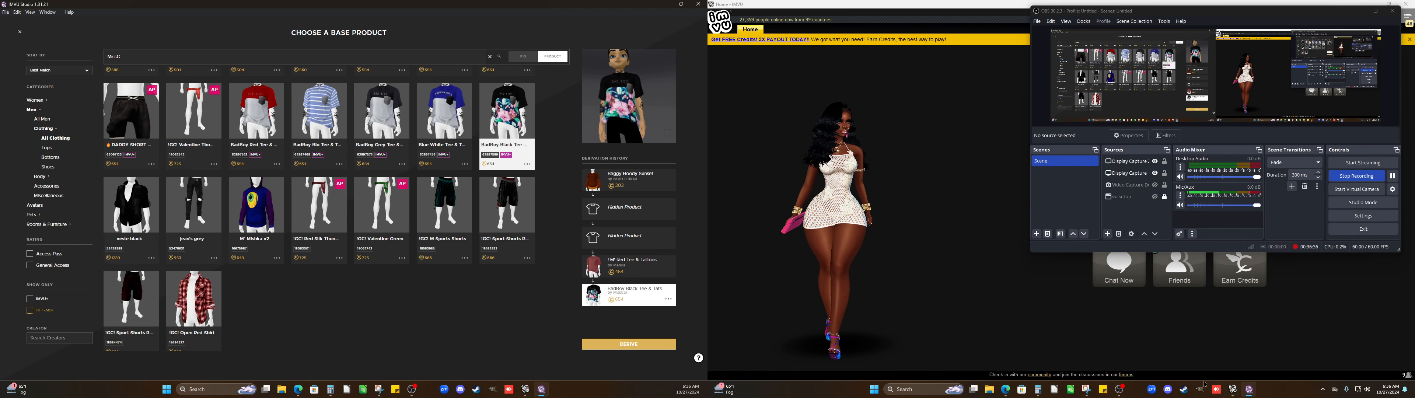
click(1038, 389)
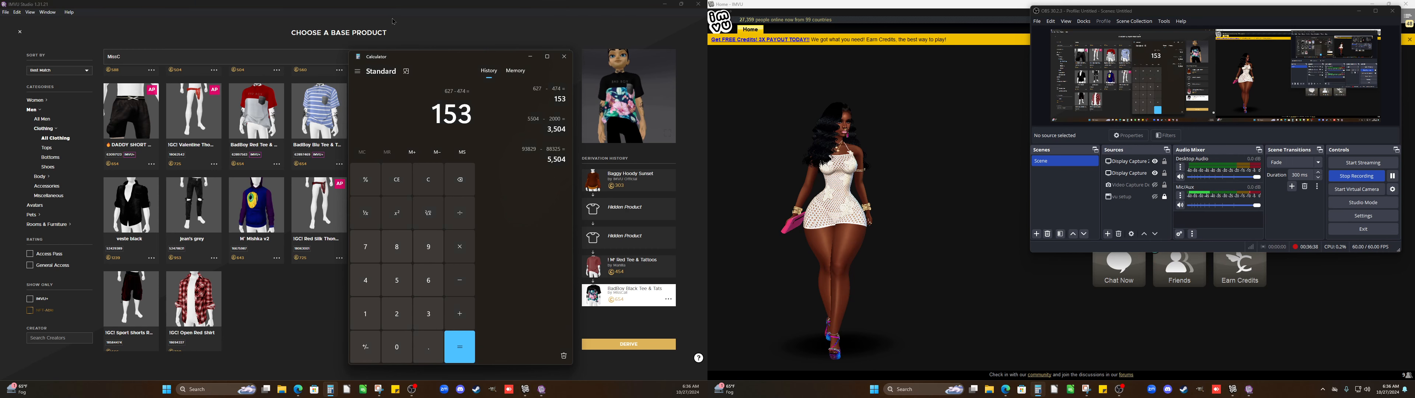
drag(409, 66, 147, 73)
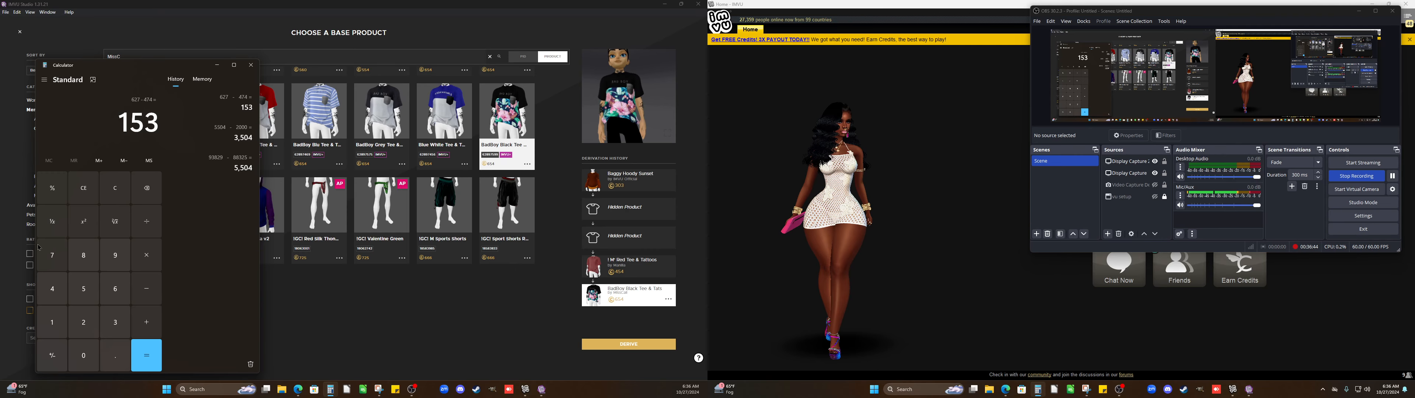
click(122, 192)
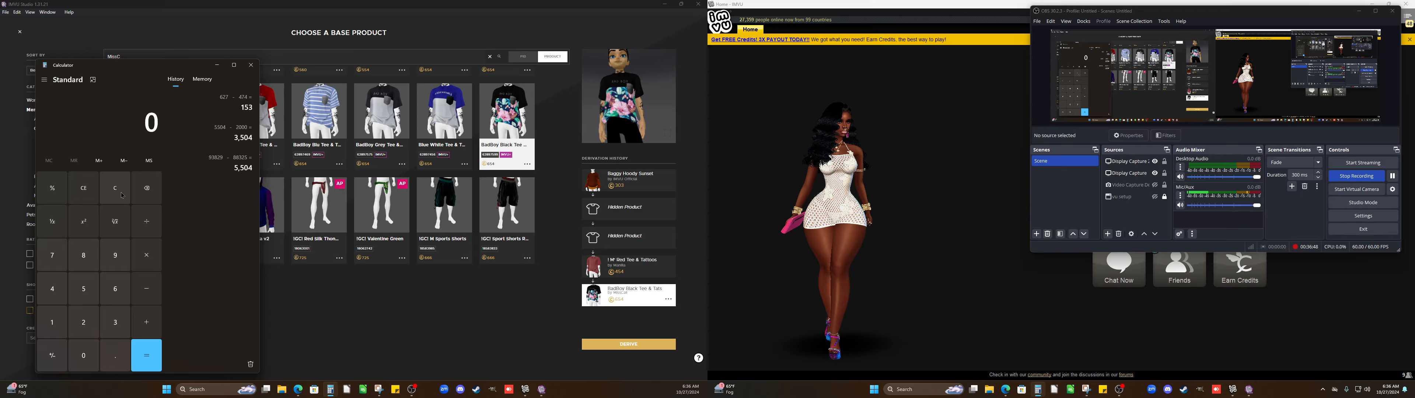
text(654)
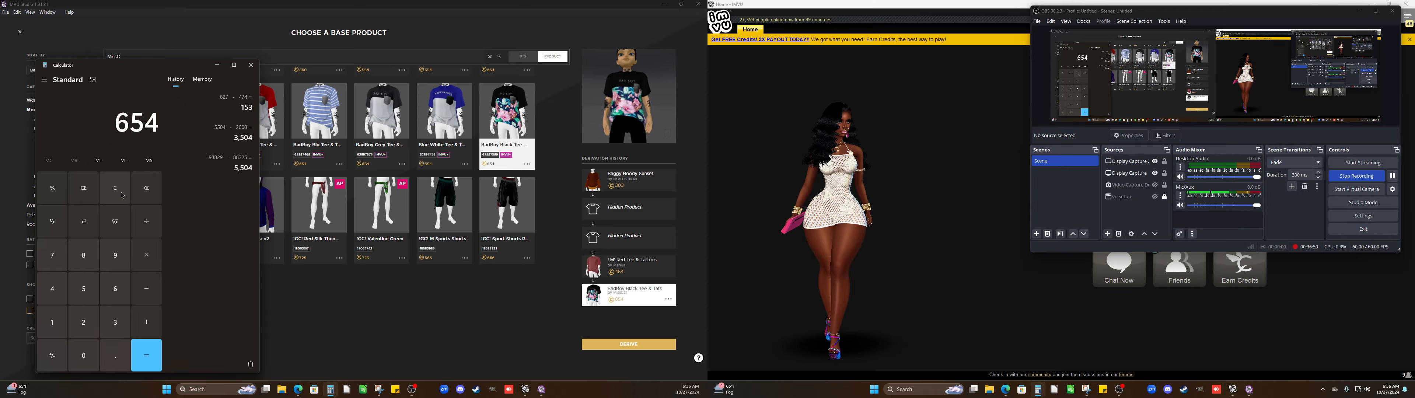
text(45)
key(Return)
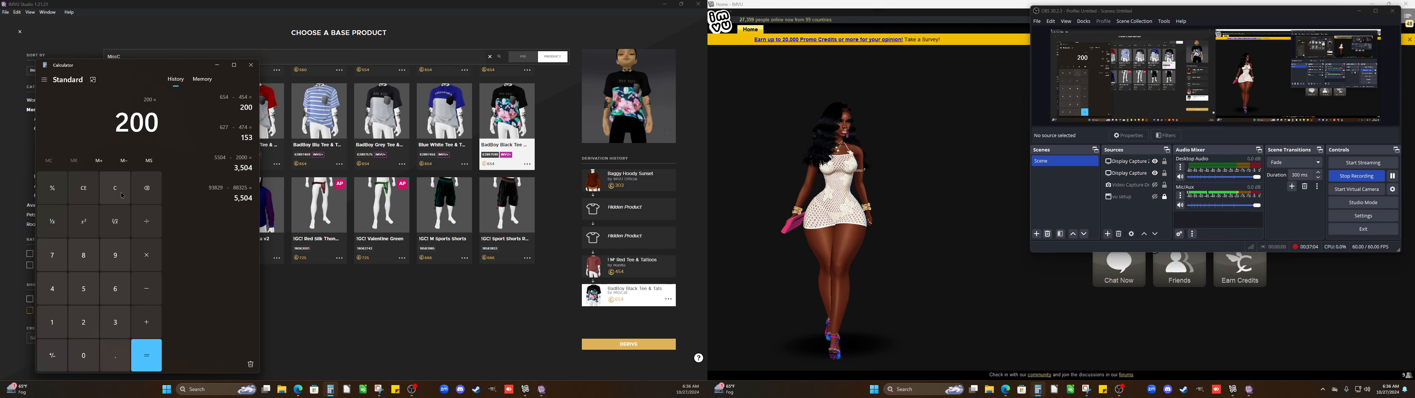
Multiply the calculated difference by 5 and minimize the Calculator
text(*5)
key(Return)
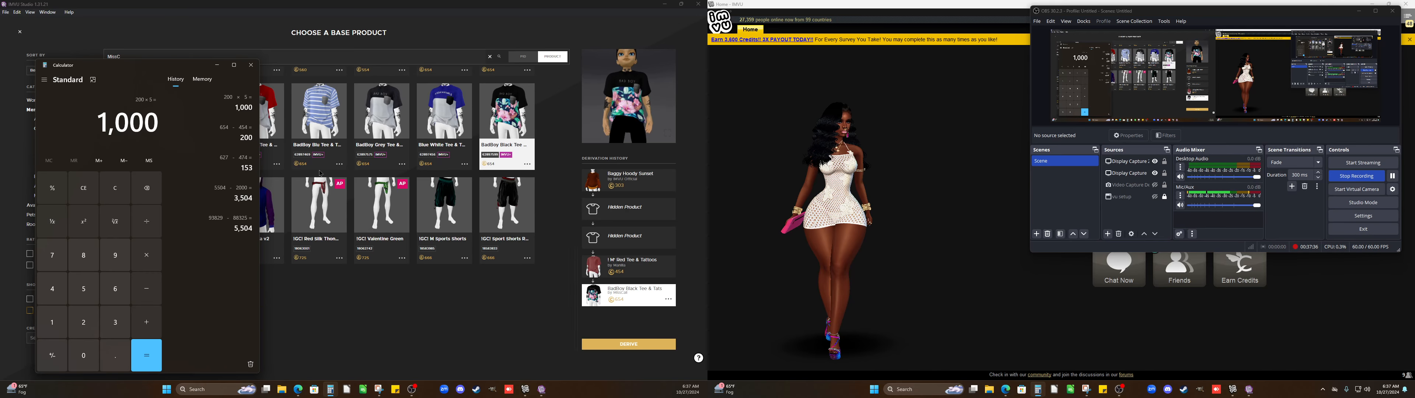
click(217, 66)
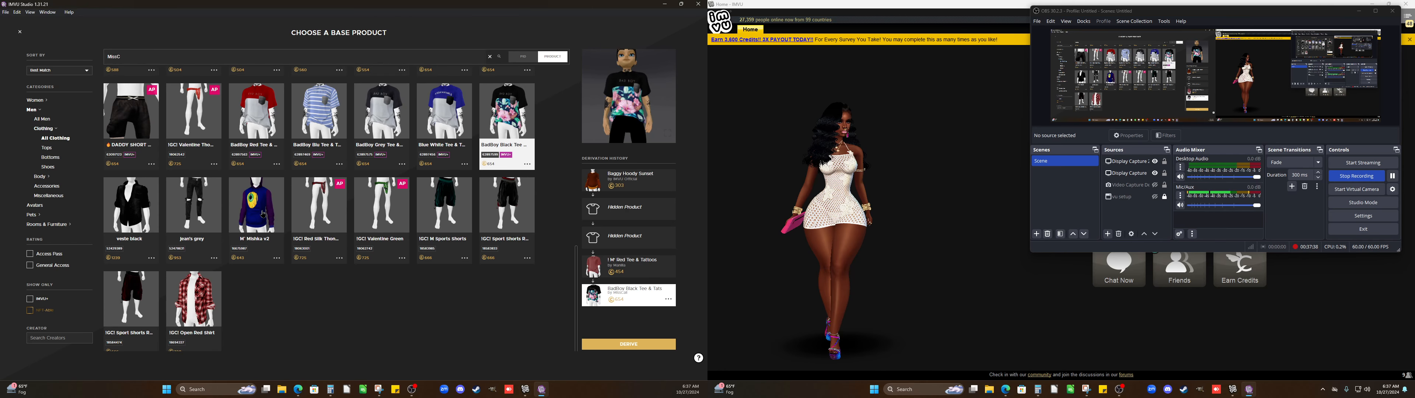
Switch the base product catalog from men's clothing to women's shoes and browse further down the list
scroll(226, 224, up, 10)
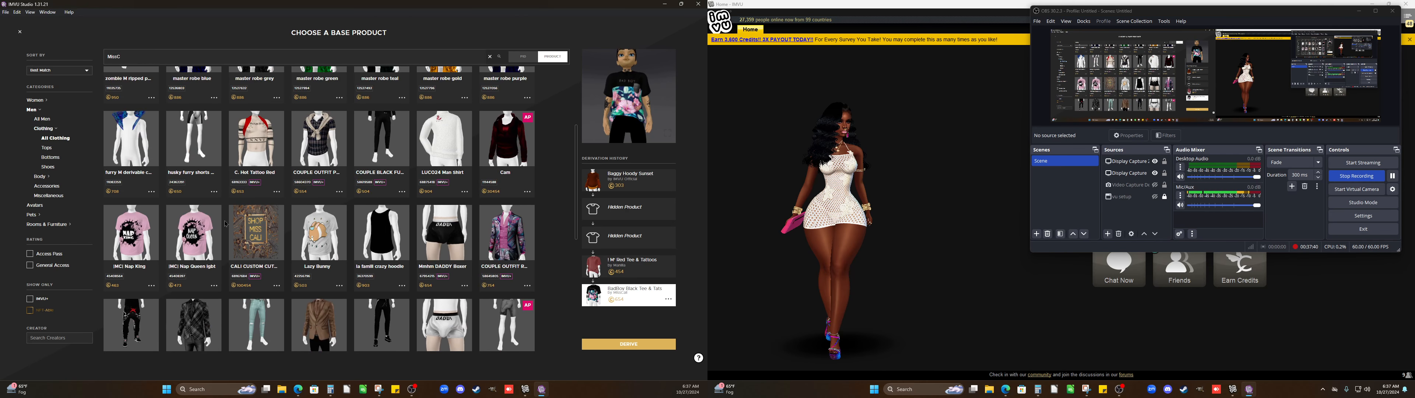
scroll(226, 223, up, 5)
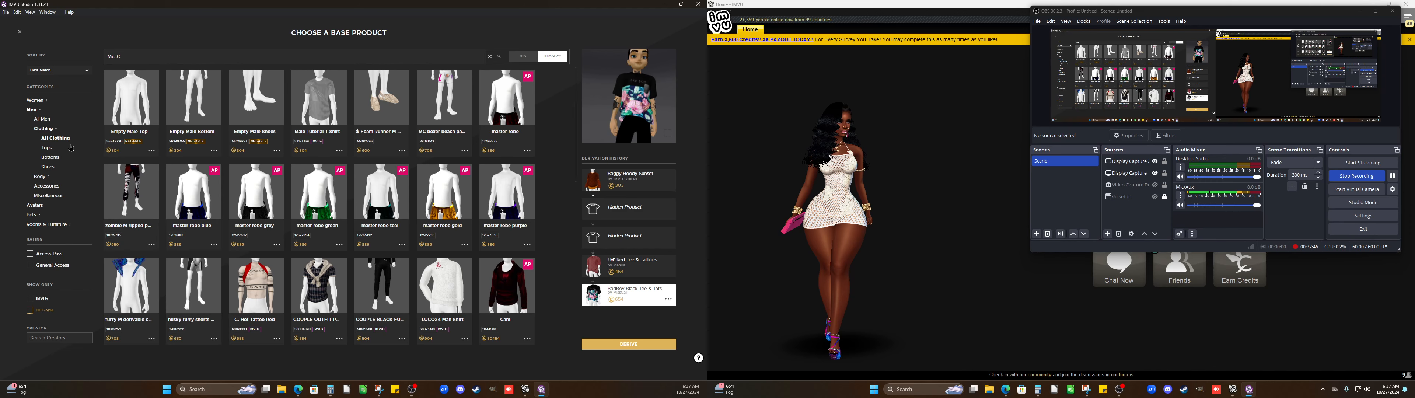
click(37, 100)
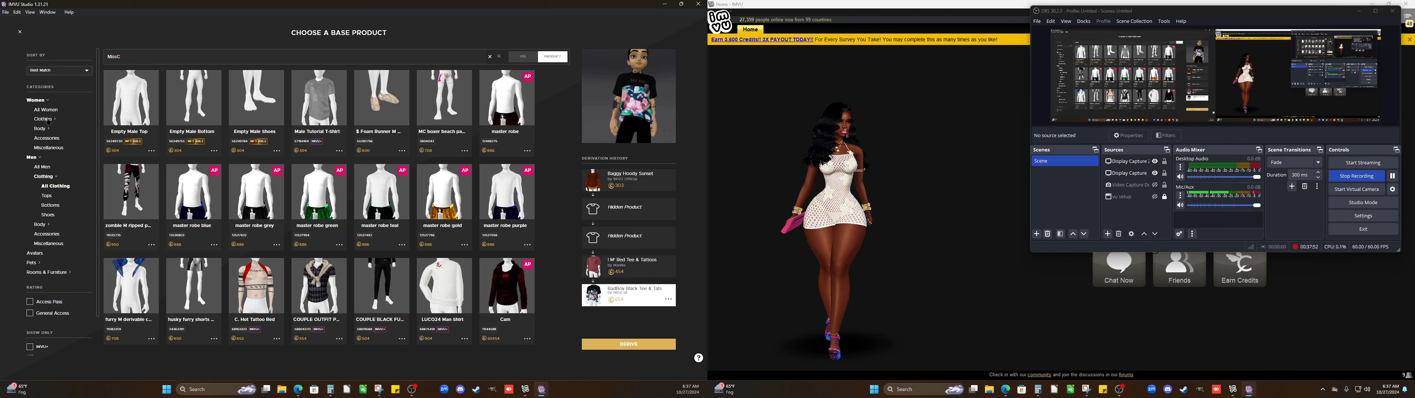
click(44, 119)
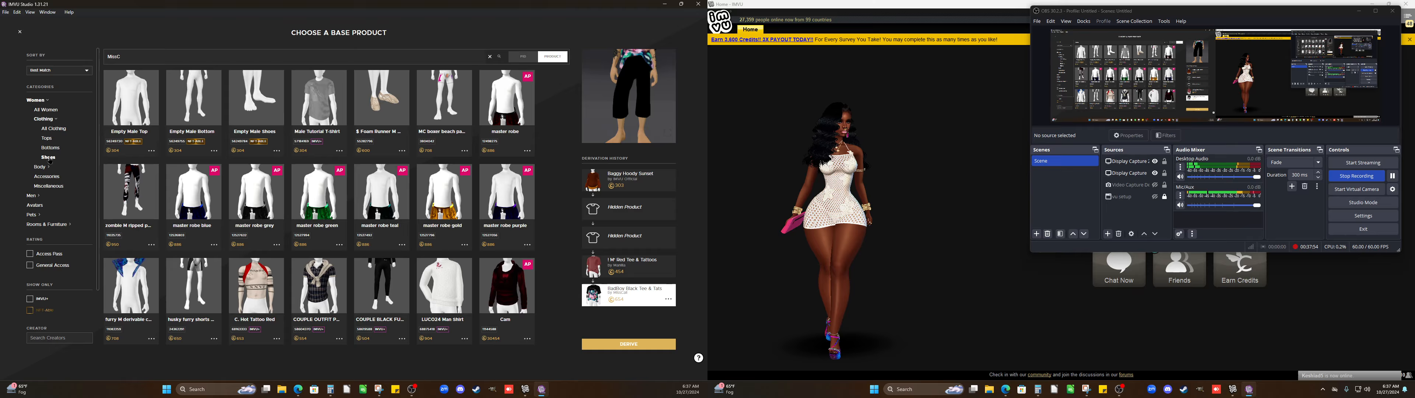
click(48, 157)
scroll(285, 201, down, 10)
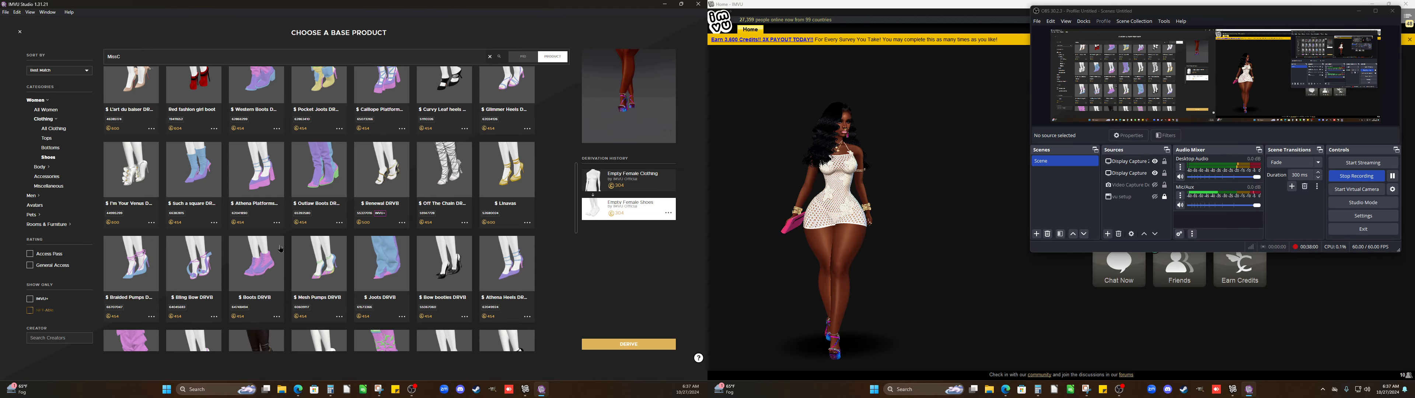
Preview the Bling Bow heels from the side and the Joots boots on the female avatar
click(209, 269)
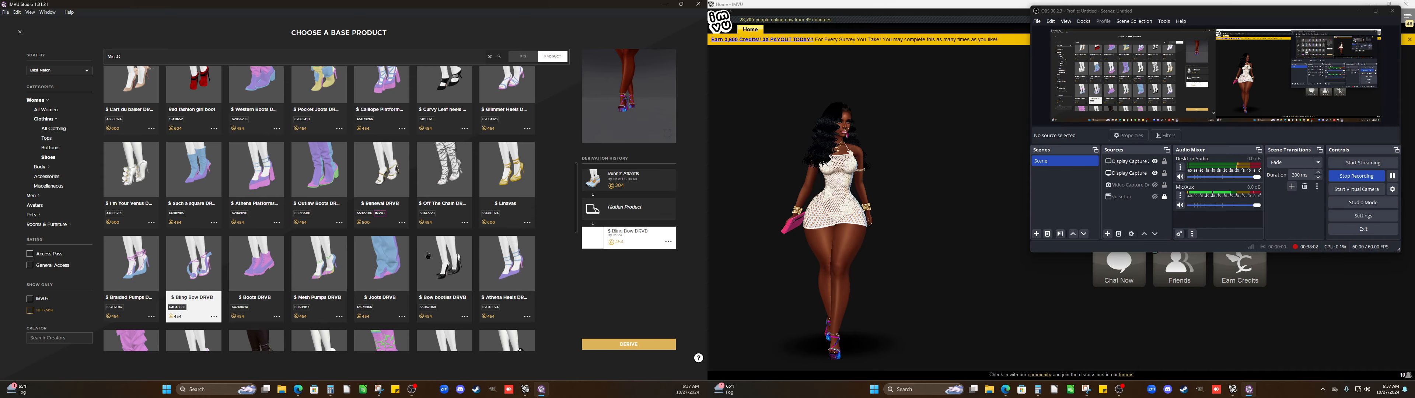
drag(624, 119, 547, 121)
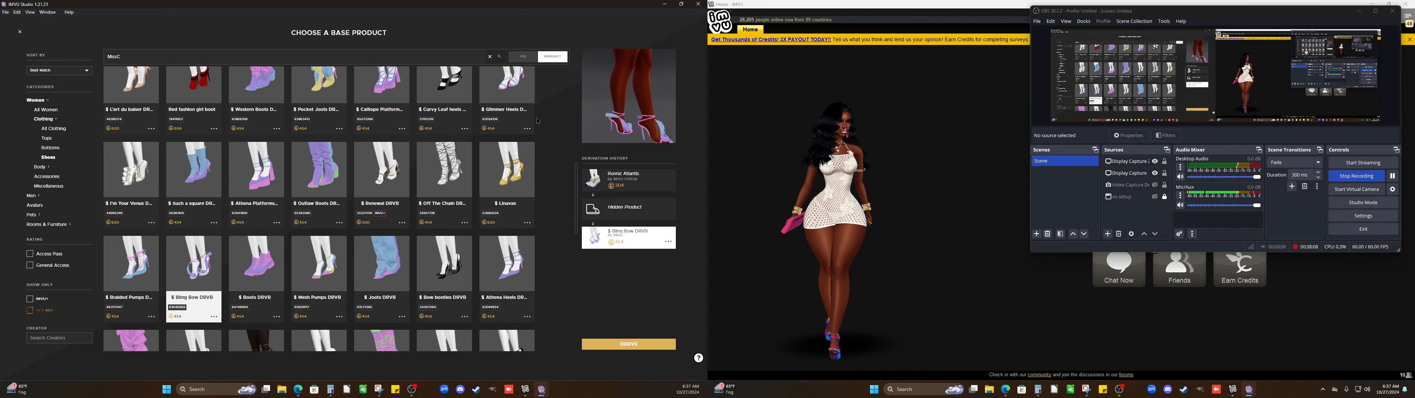
click(392, 268)
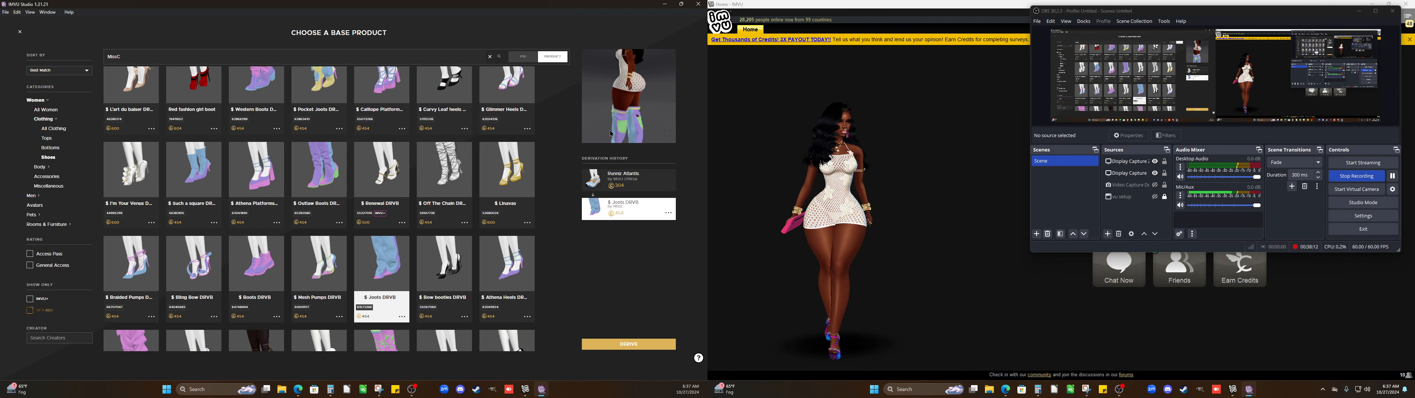
Derive a new product from the selected Joots boots base and view the boots up close on the avatar
click(629, 344)
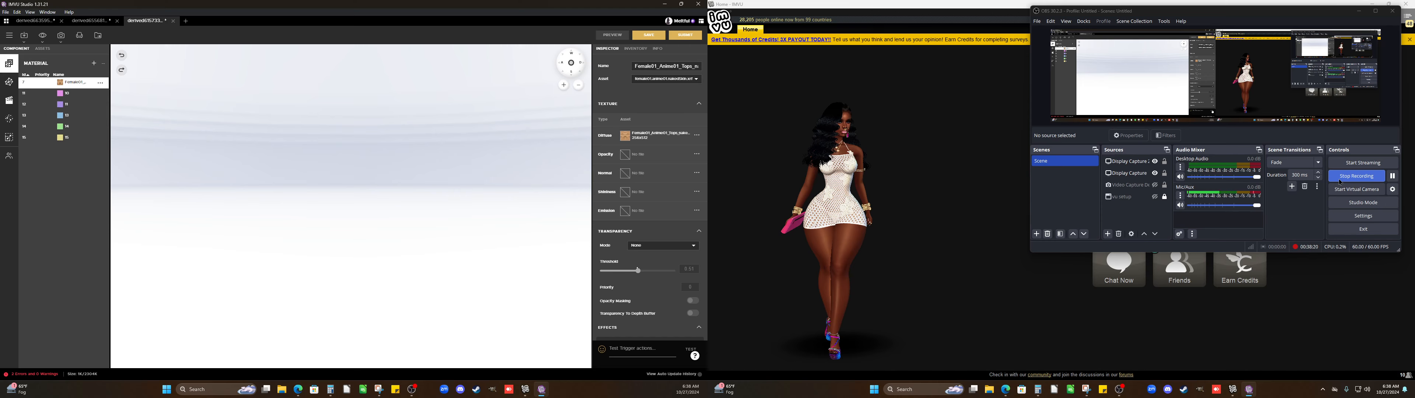
click(1180, 206)
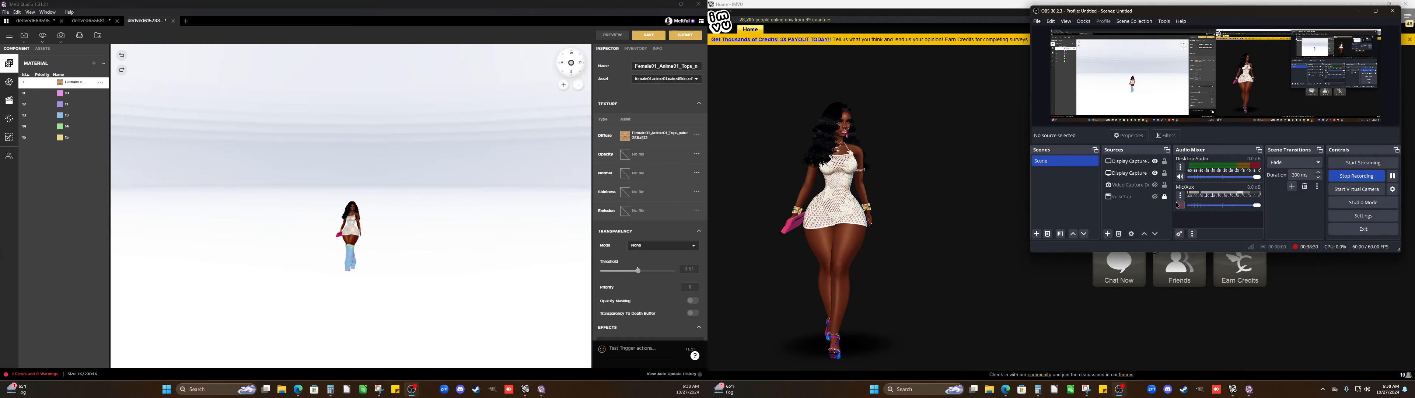
click(1180, 206)
scroll(416, 291, up, 5)
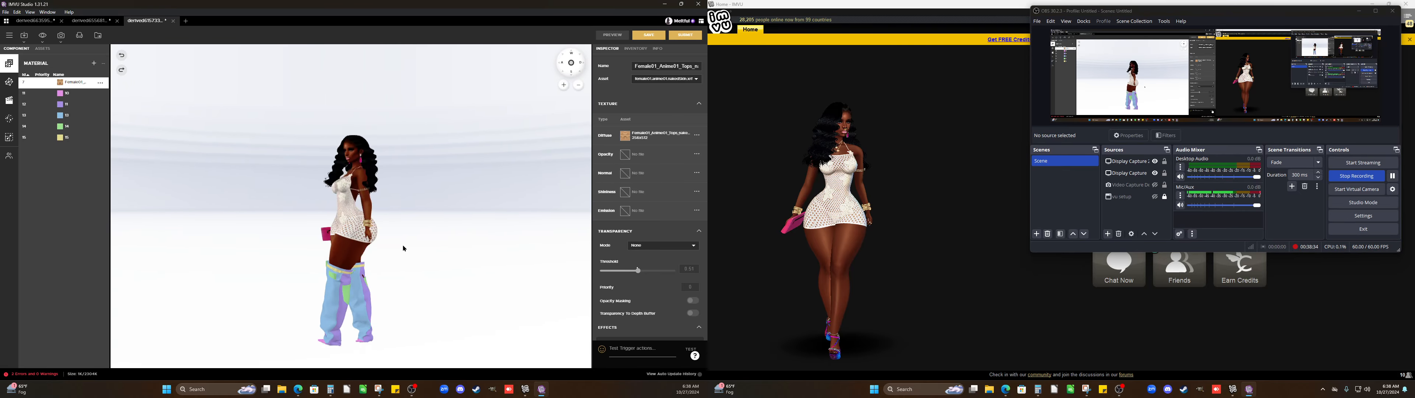
scroll(418, 240, up, 2)
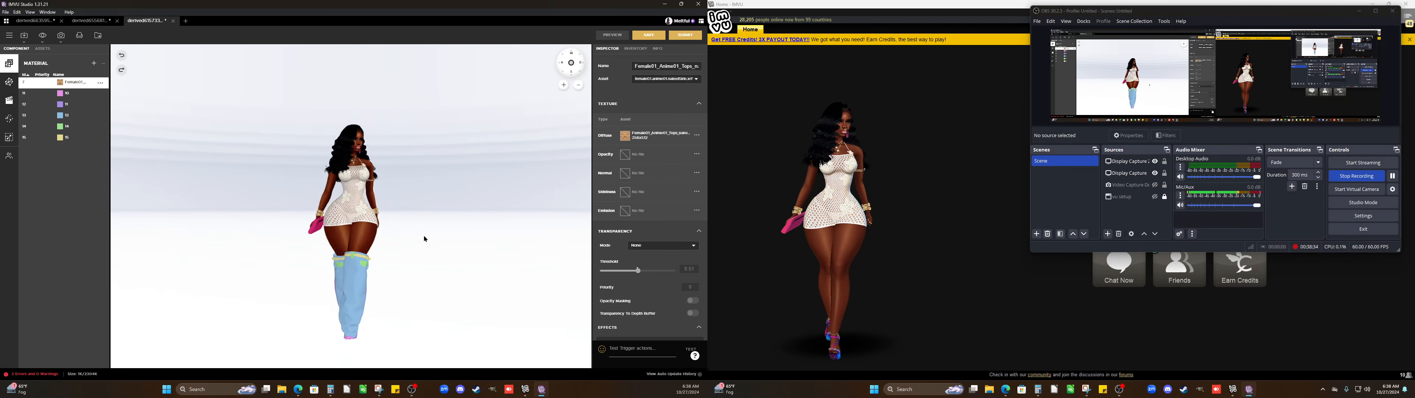
scroll(391, 244, up, 3)
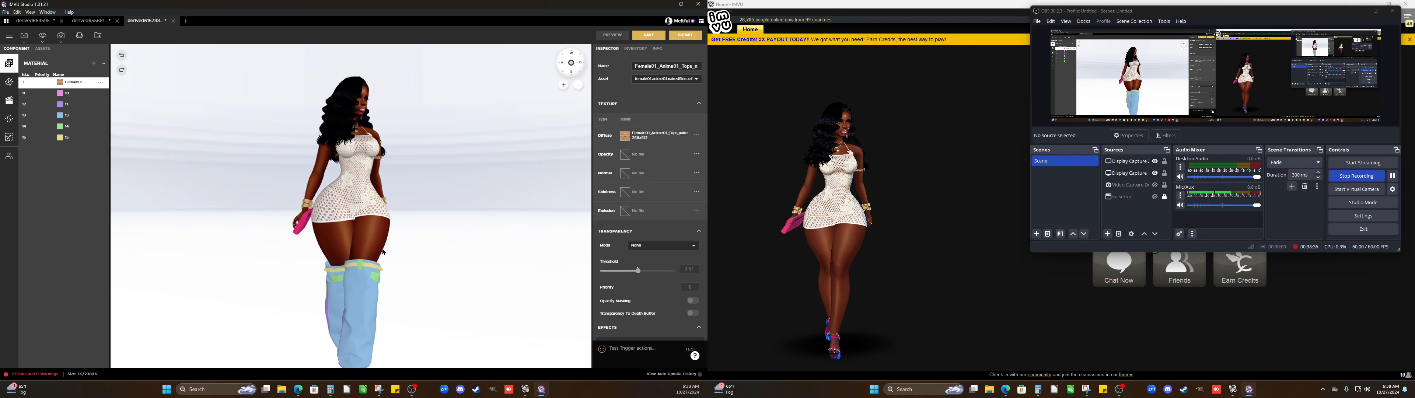
drag(382, 251, 359, 231)
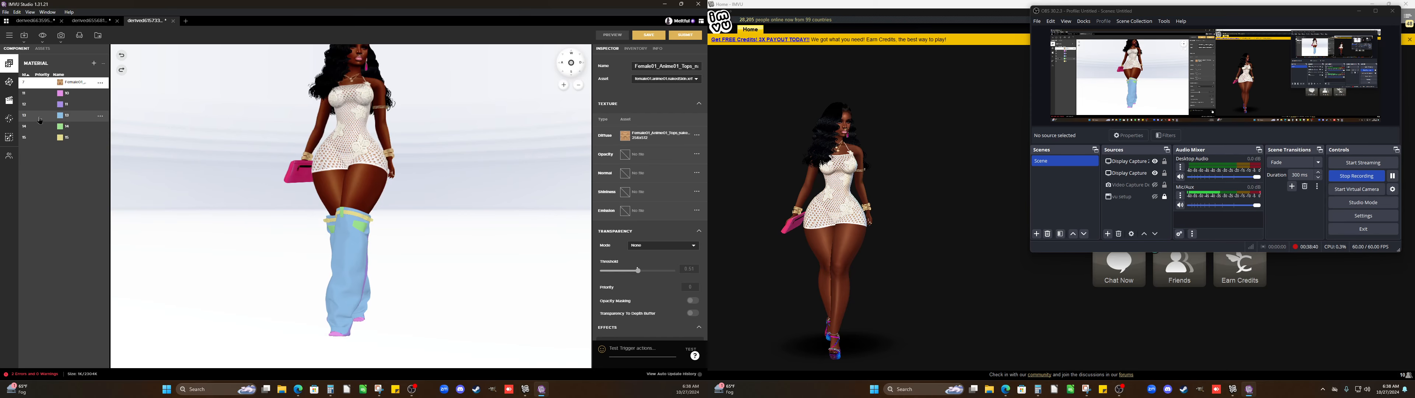
Select the boots' pink material and open the image choices for its Diffuse texture
click(66, 93)
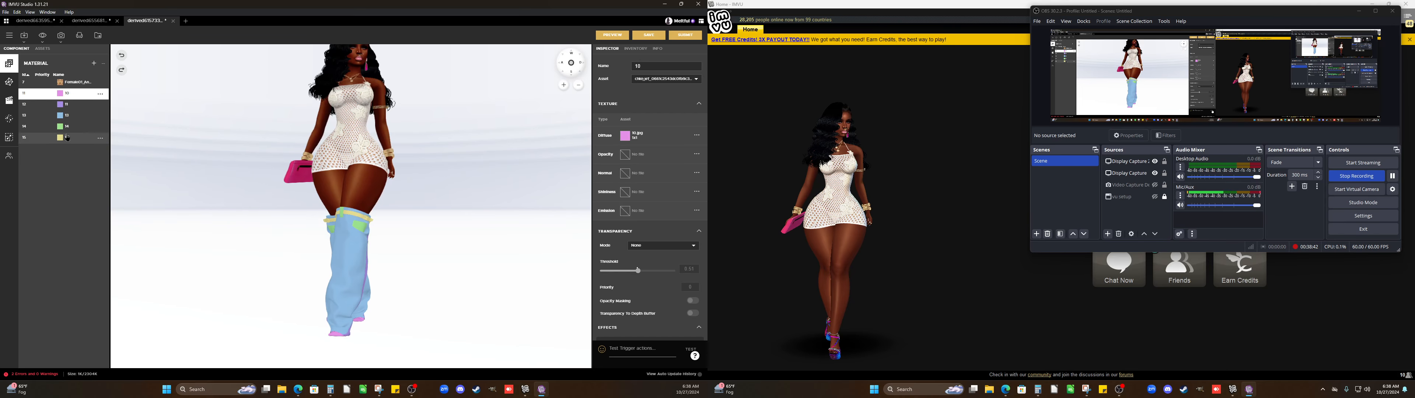
click(62, 105)
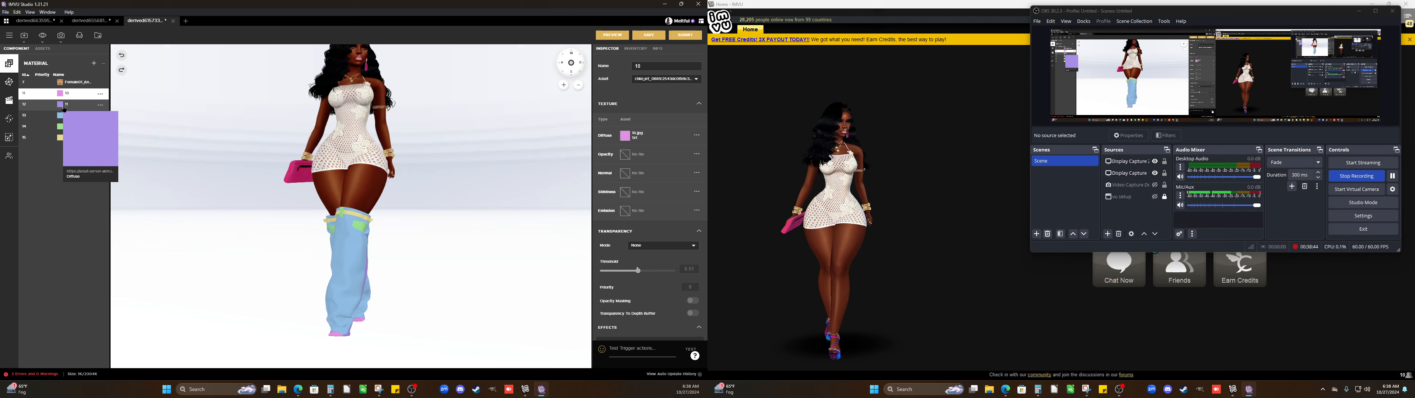
click(62, 94)
click(612, 144)
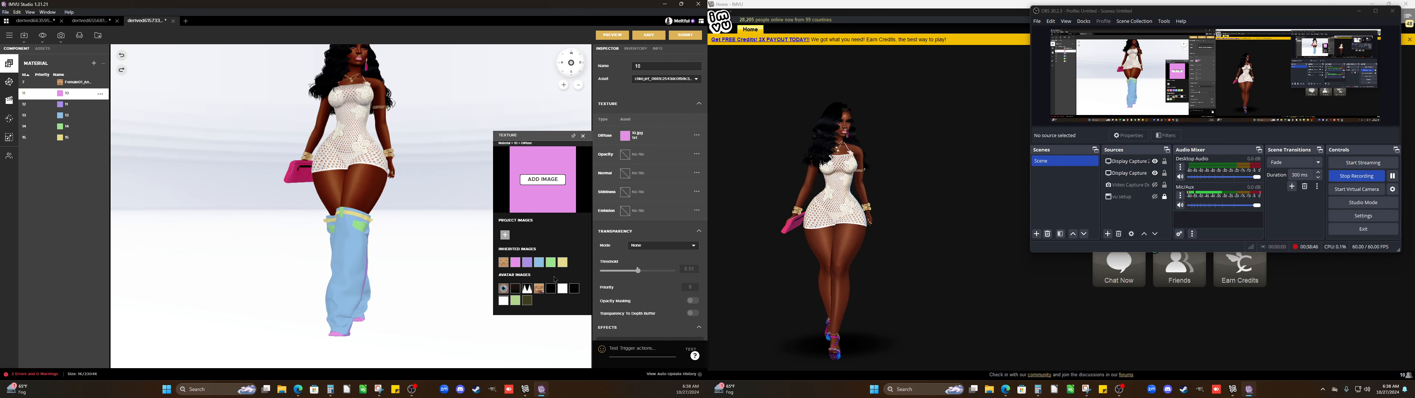
mouse_move(555, 291)
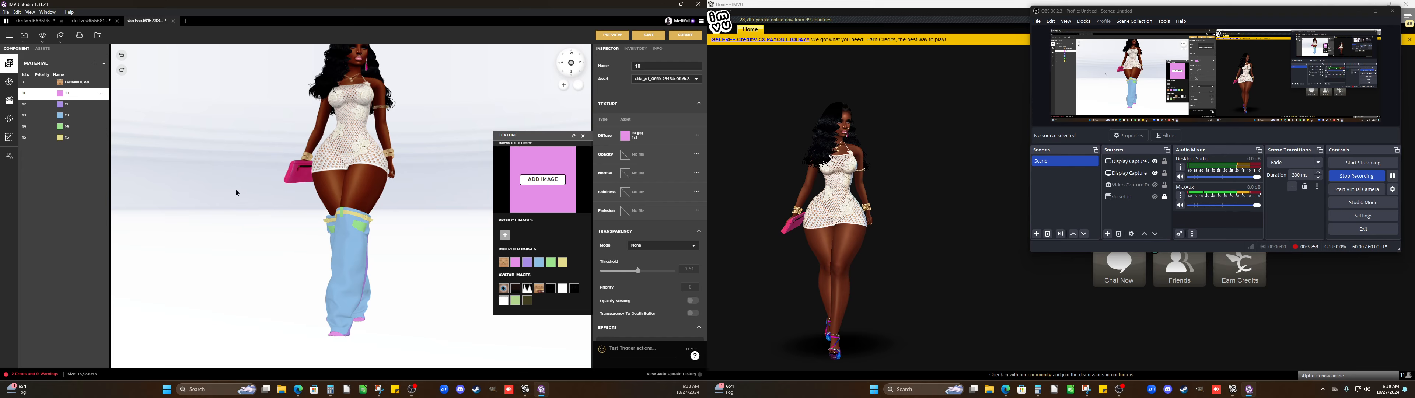
Switch to the web browser and open google.com in a new tab
drag(235, 192, 272, 187)
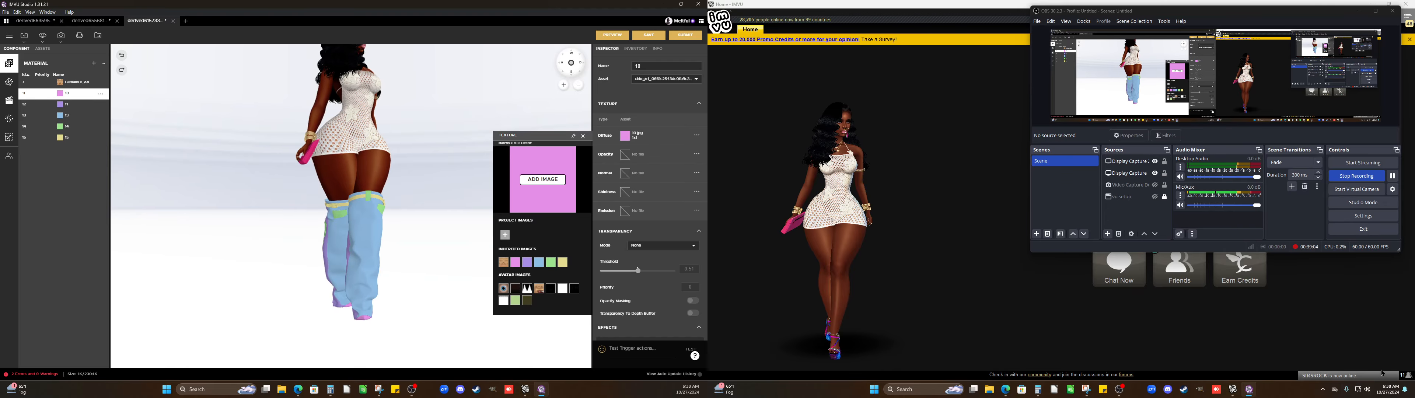
mouse_move(1005, 389)
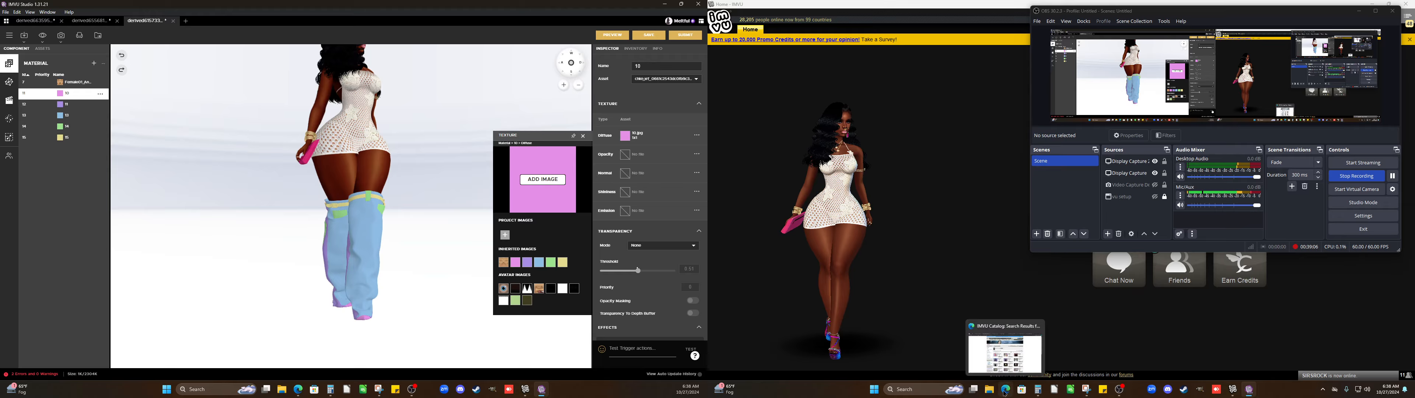
click(1026, 360)
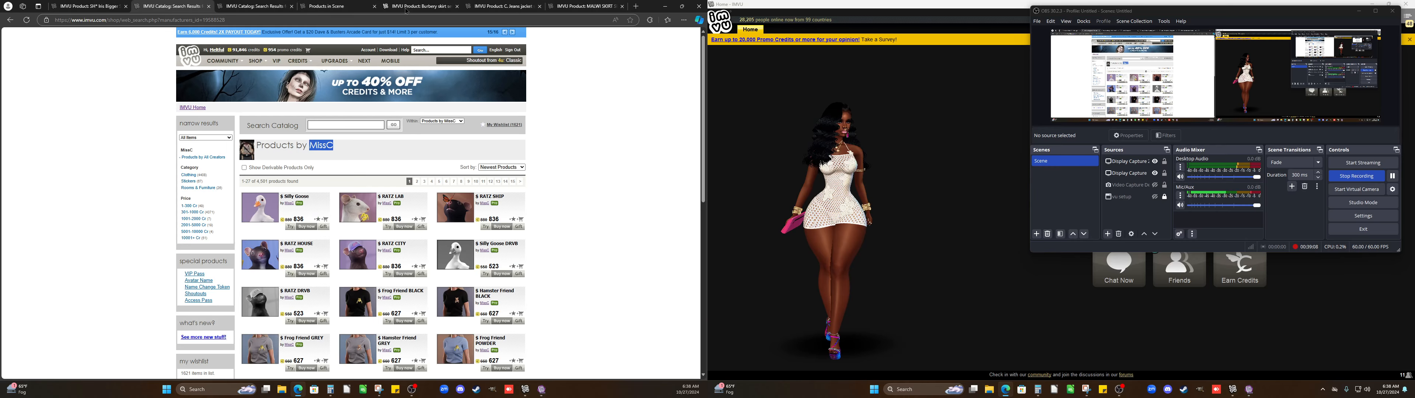
click(636, 7)
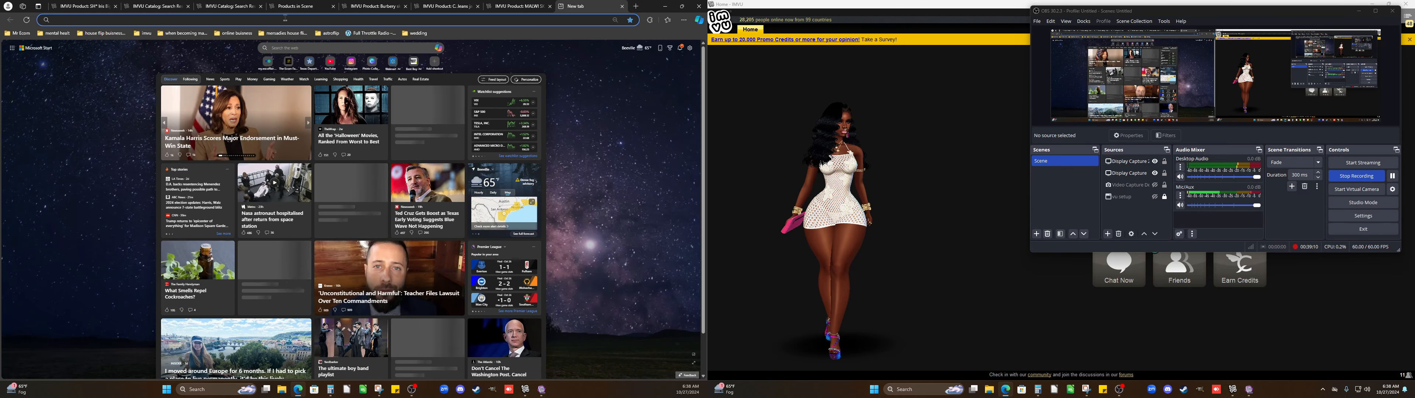
text(google.com)
key(Return)
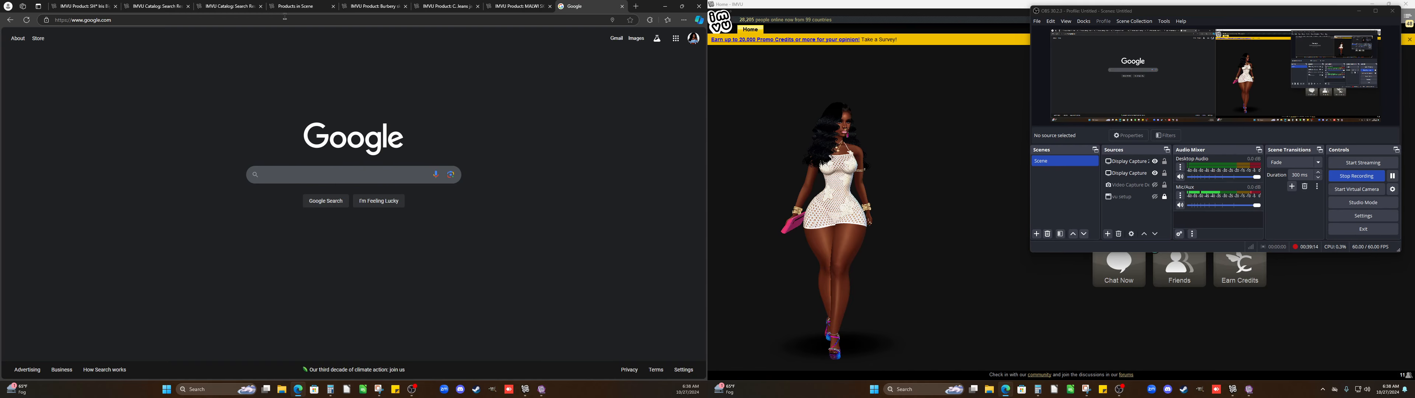
Search Google for "black leather material" and show the image results
text(bl)
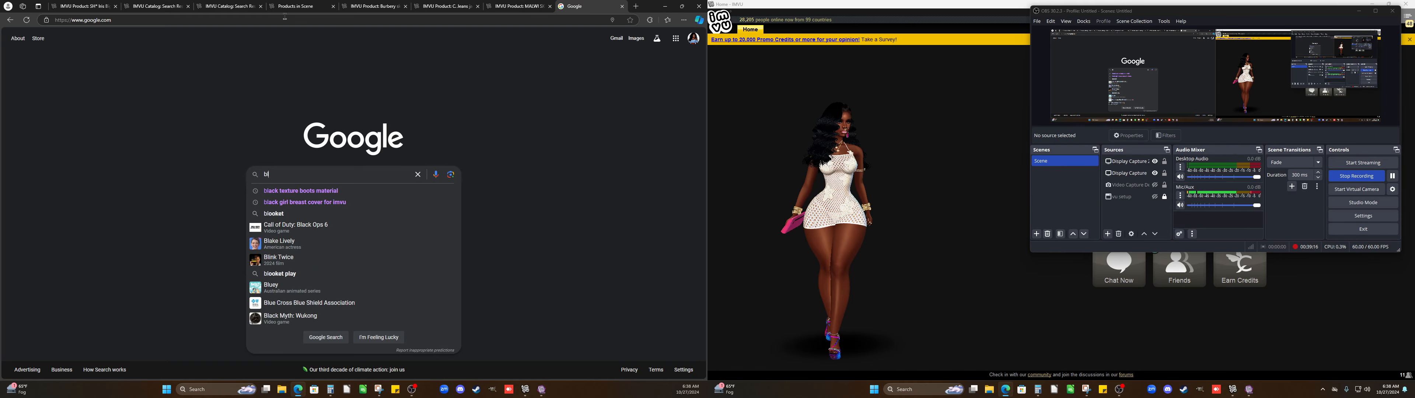
text(acl le)
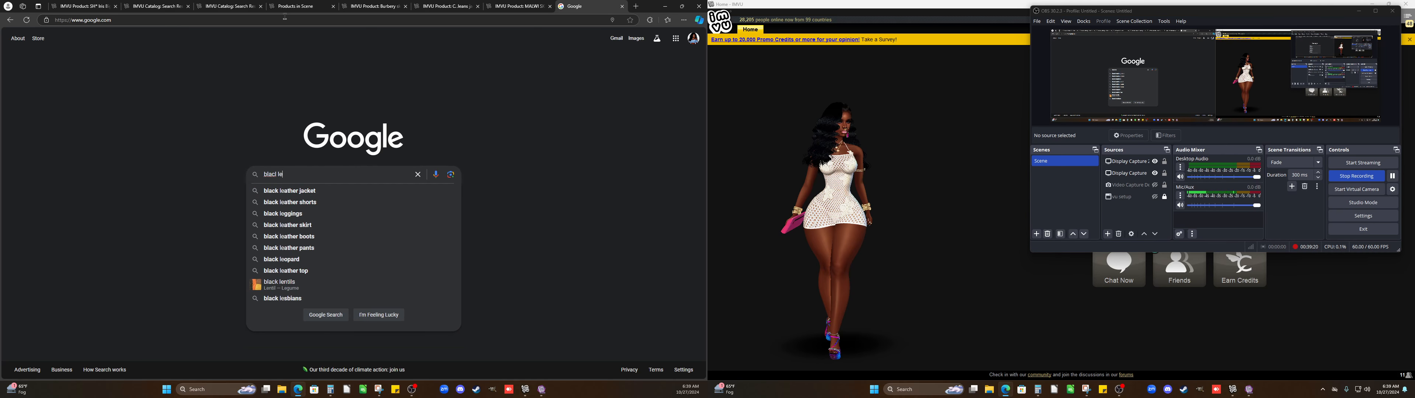
click(326, 195)
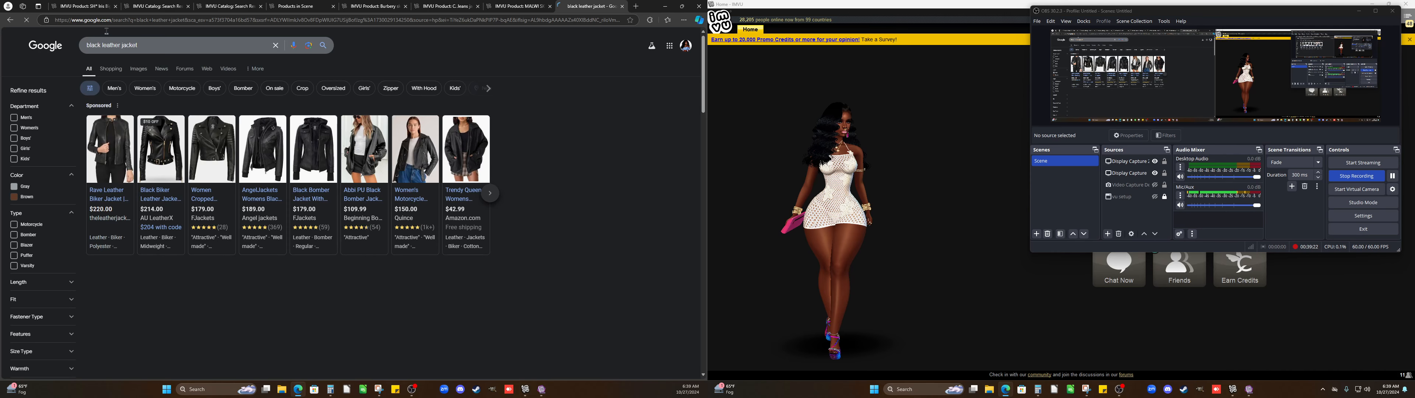
click(122, 44)
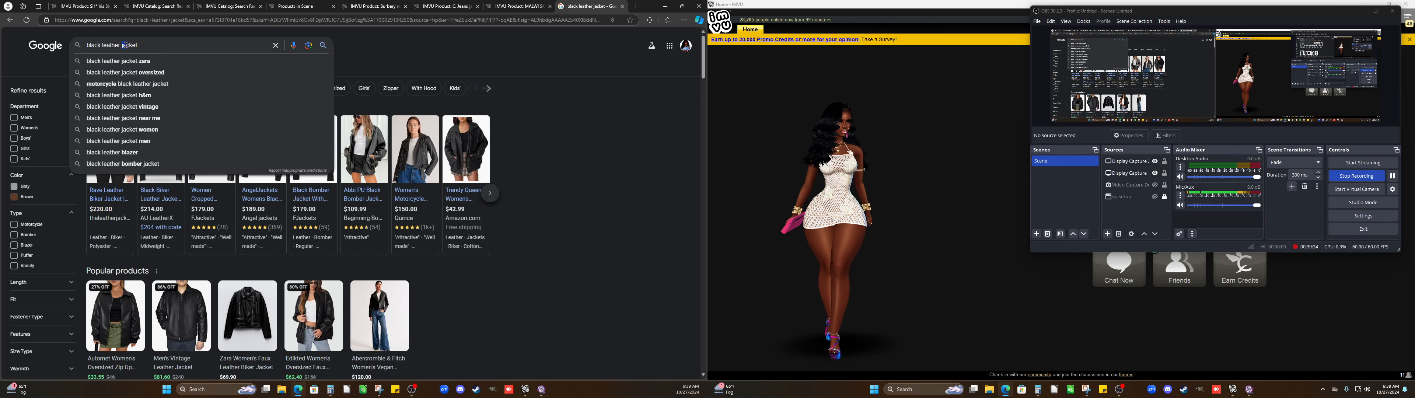
double_click(125, 44)
text(ma)
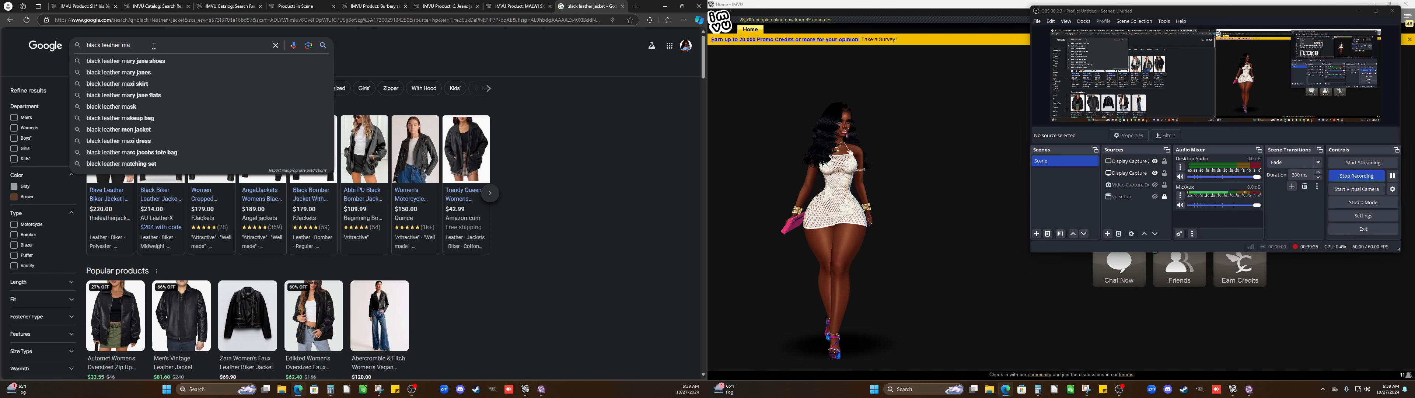
text(te)
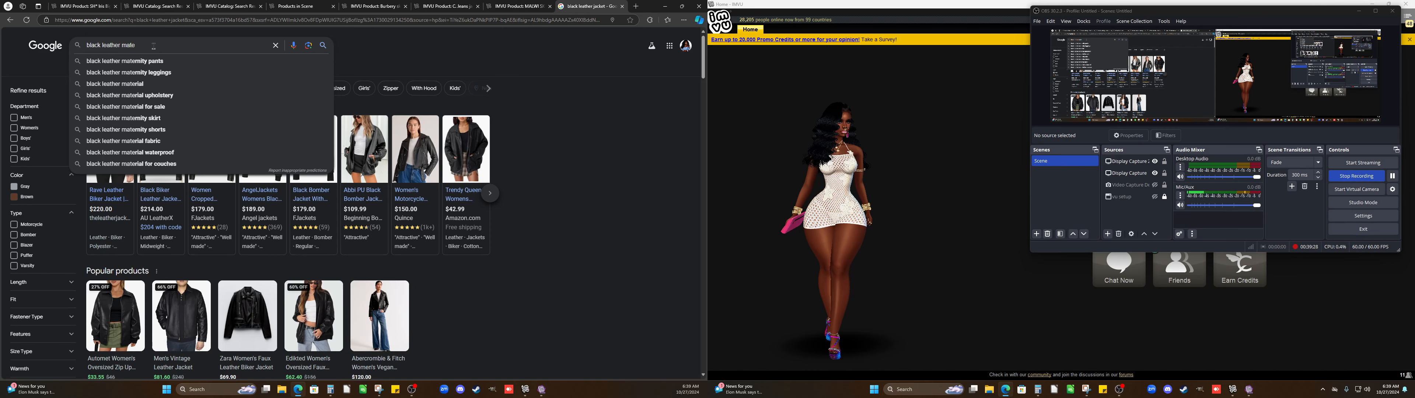
click(185, 84)
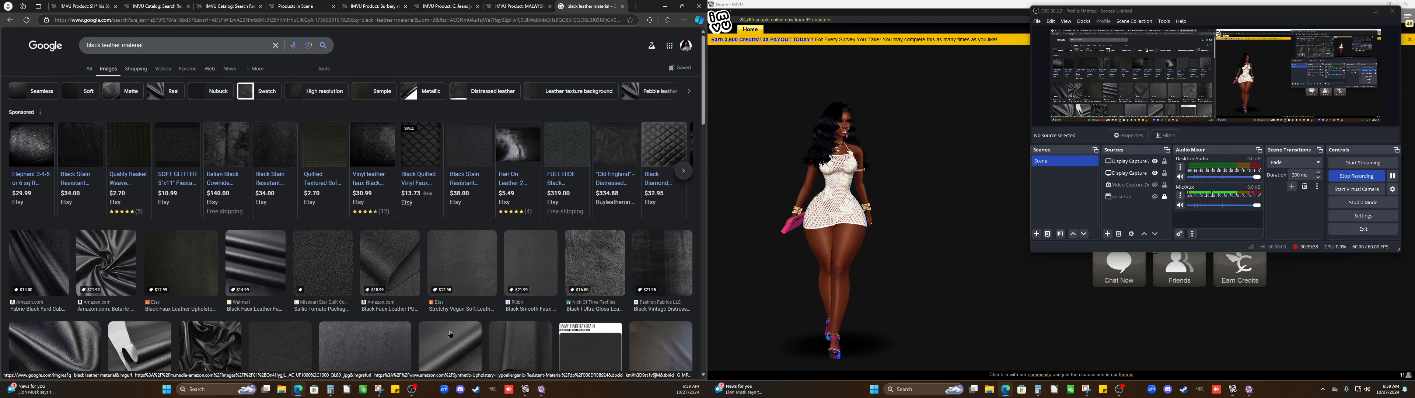
Browse the black leather image results and open the preview of the black embossed Gucci faux leather fabric from MingFabricStore
scroll(457, 335, down, 2)
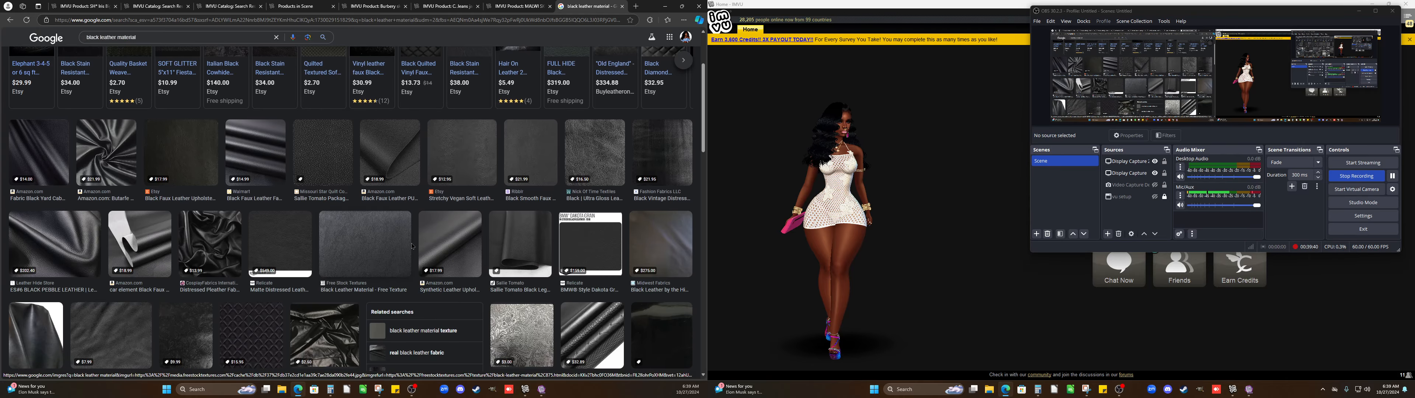
scroll(442, 264, down, 1)
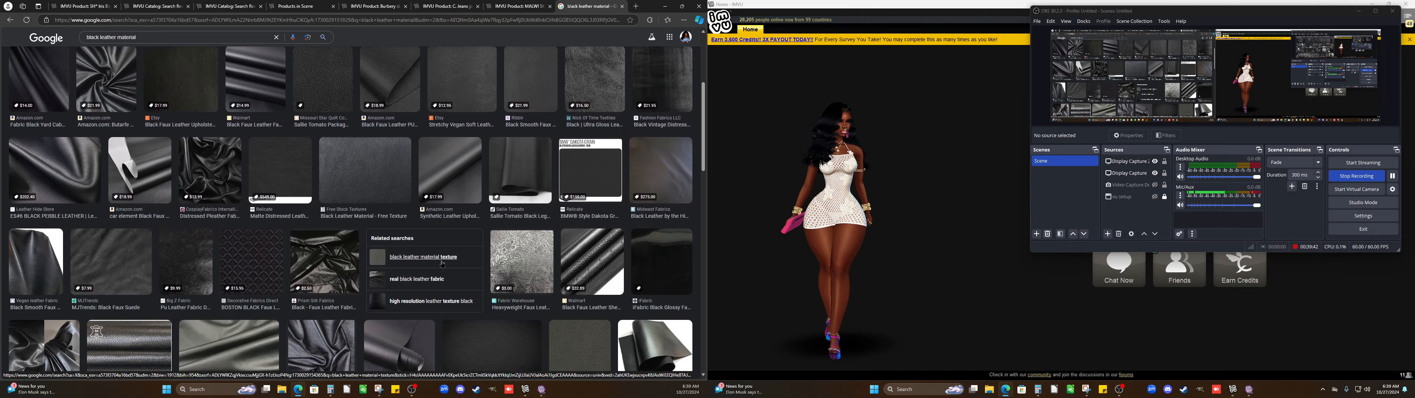
scroll(442, 264, up, 2)
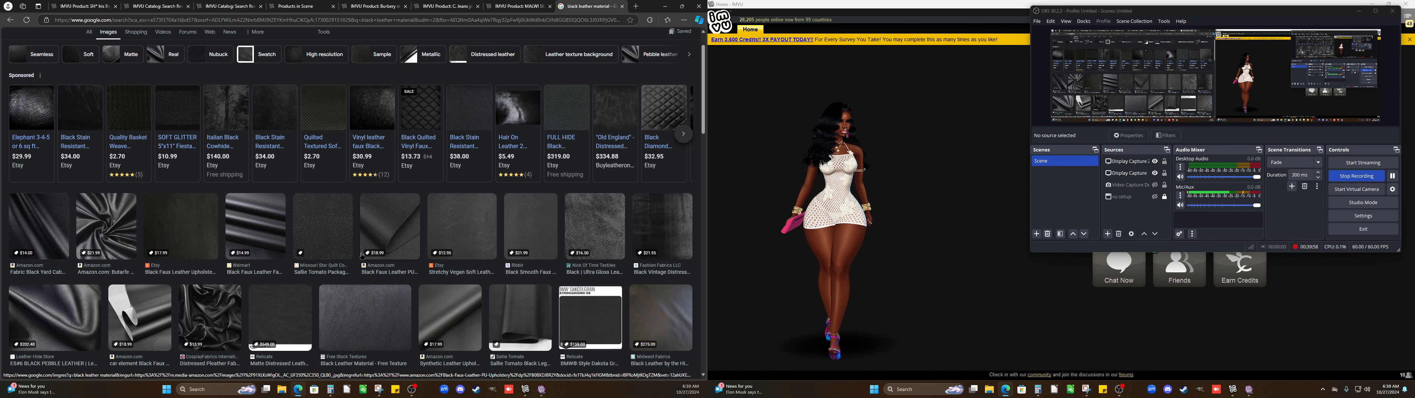
scroll(276, 191, down, 1)
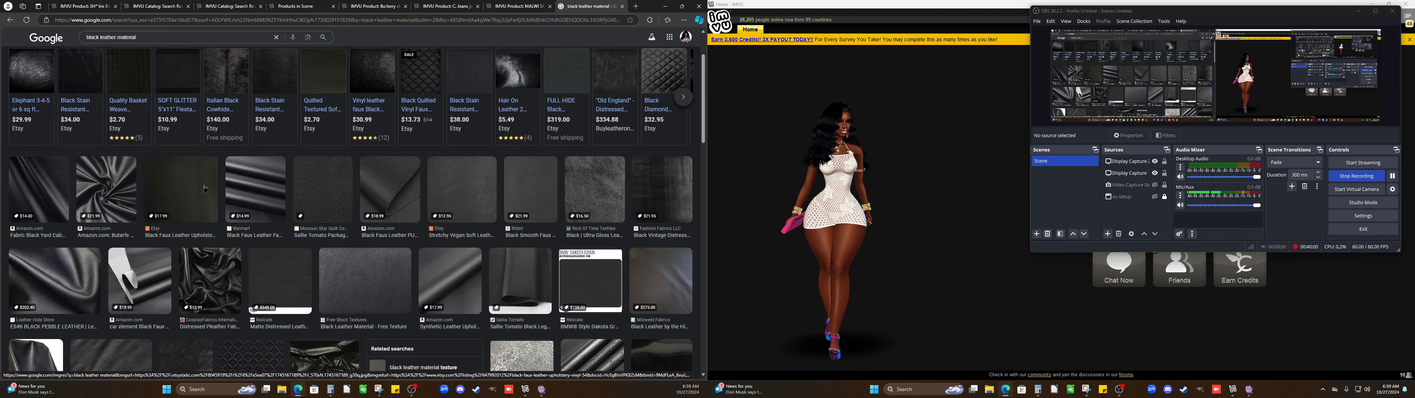
scroll(206, 189, down, 5)
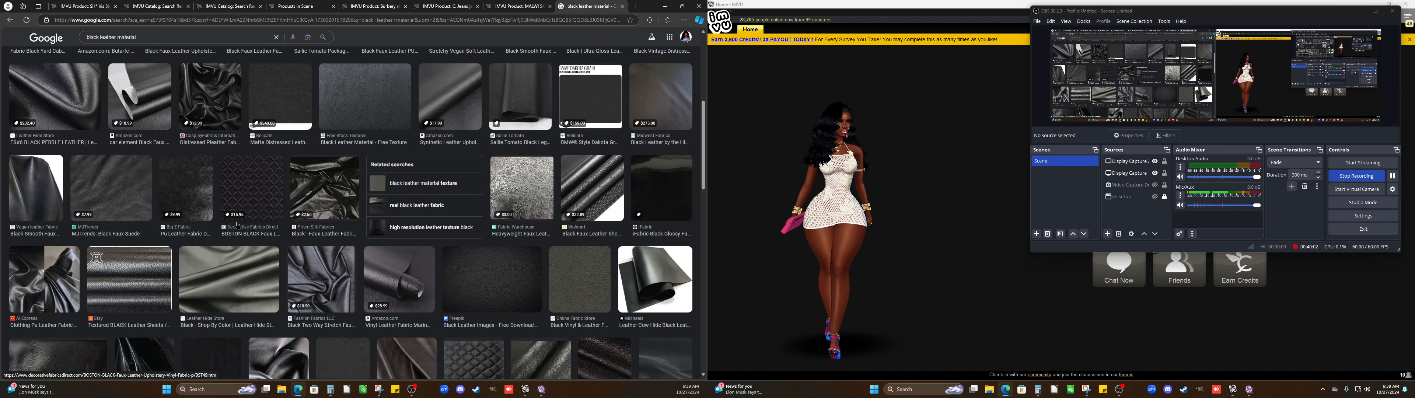
scroll(238, 225, down, 5)
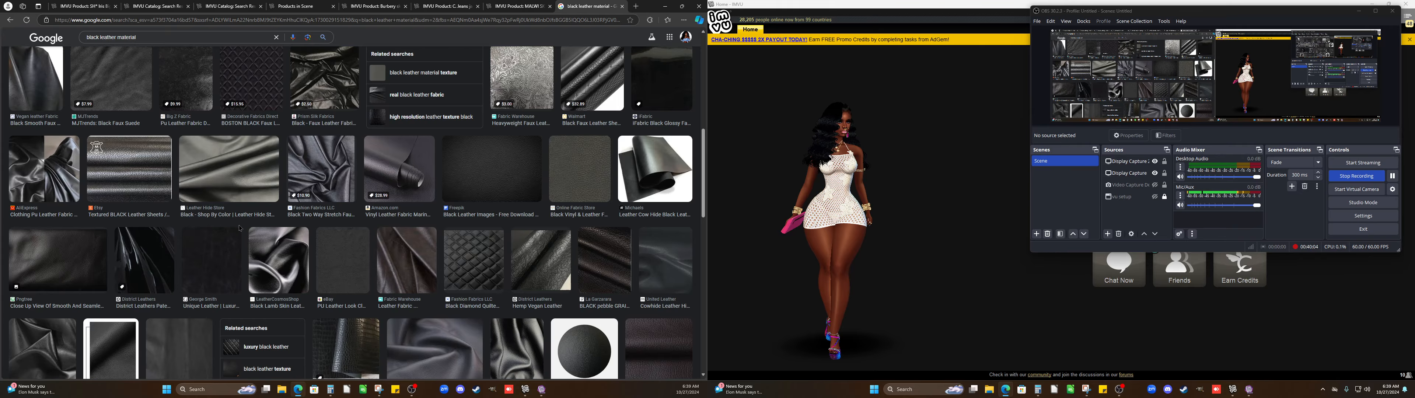
scroll(243, 235, down, 3)
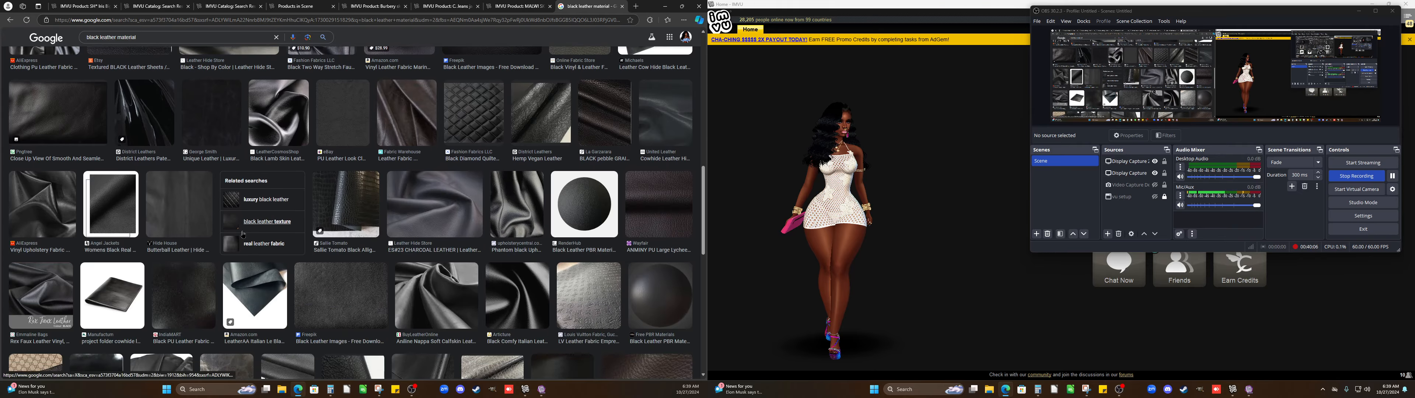
scroll(243, 235, down, 2)
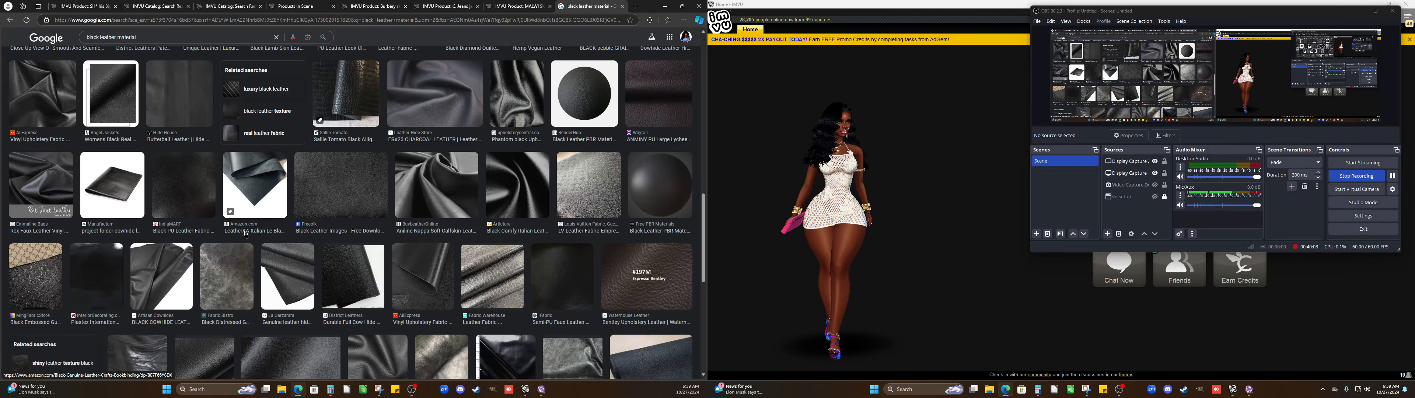
scroll(246, 235, down, 2)
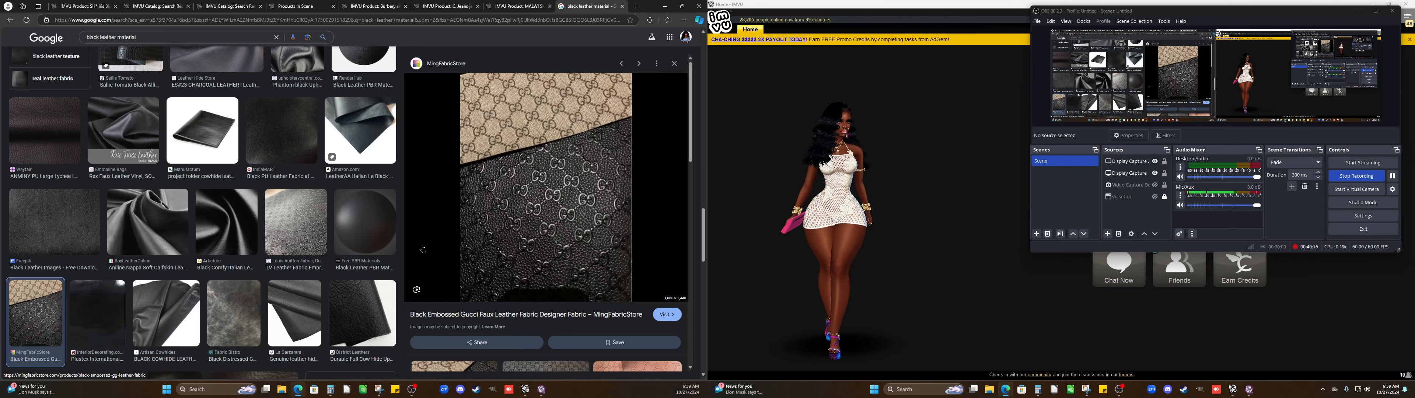
Examine the related Gucci leather fabric images beneath the opened preview
scroll(432, 293, down, 3)
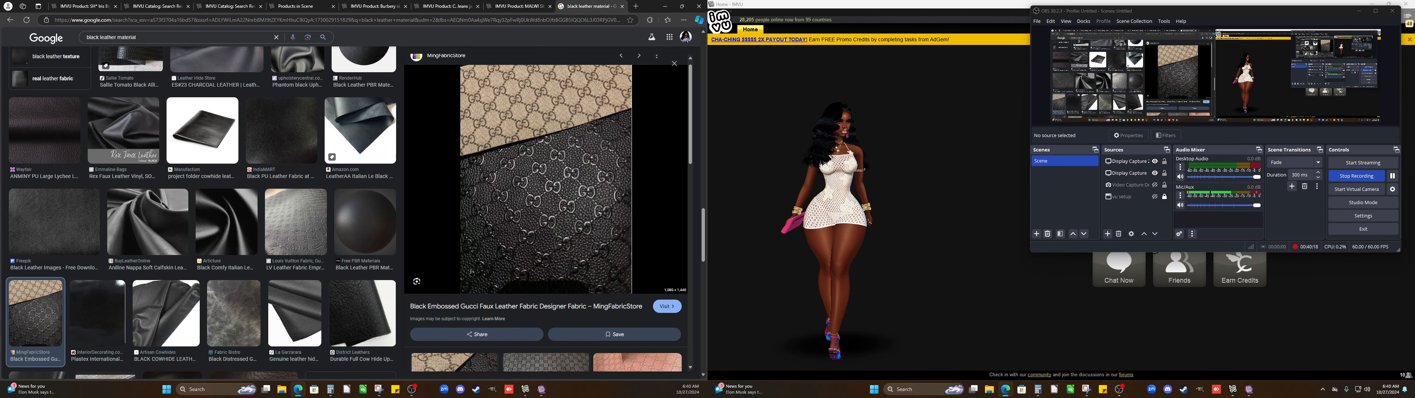
scroll(471, 272, down, 4)
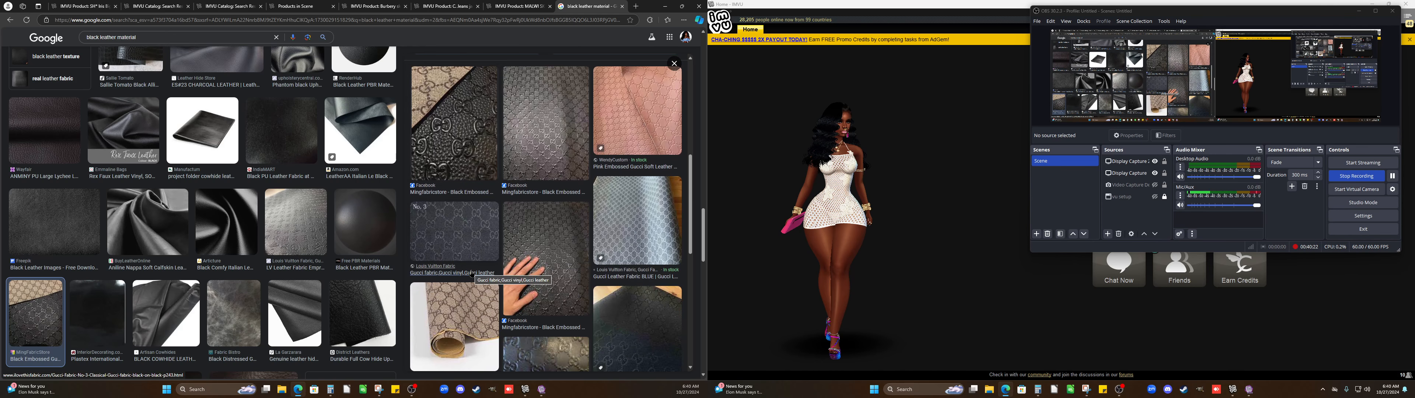
scroll(471, 273, up, 7)
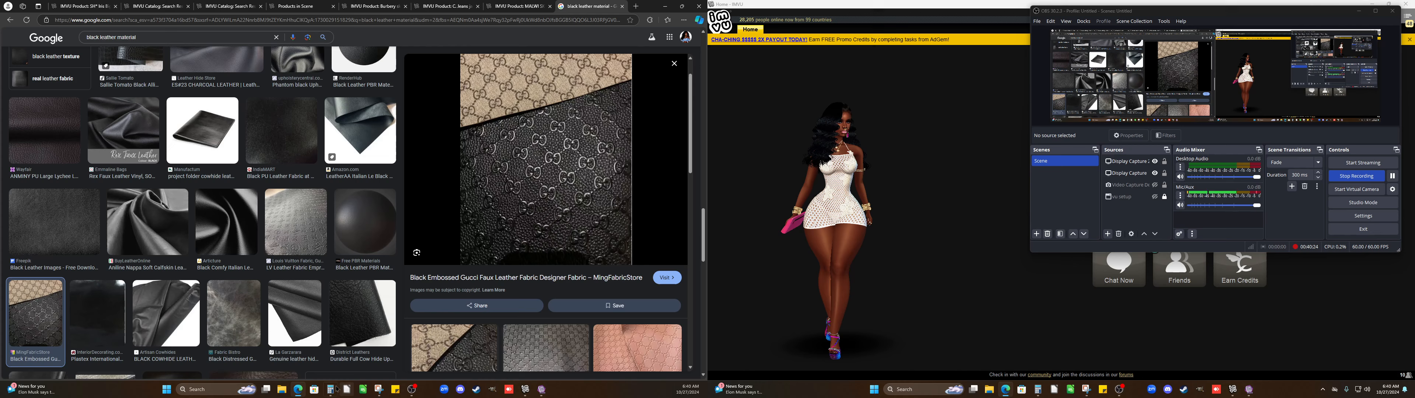
Capture a rectangular Snipping Tool screenshot of the black embossed area in the previewed fabric image
click(379, 389)
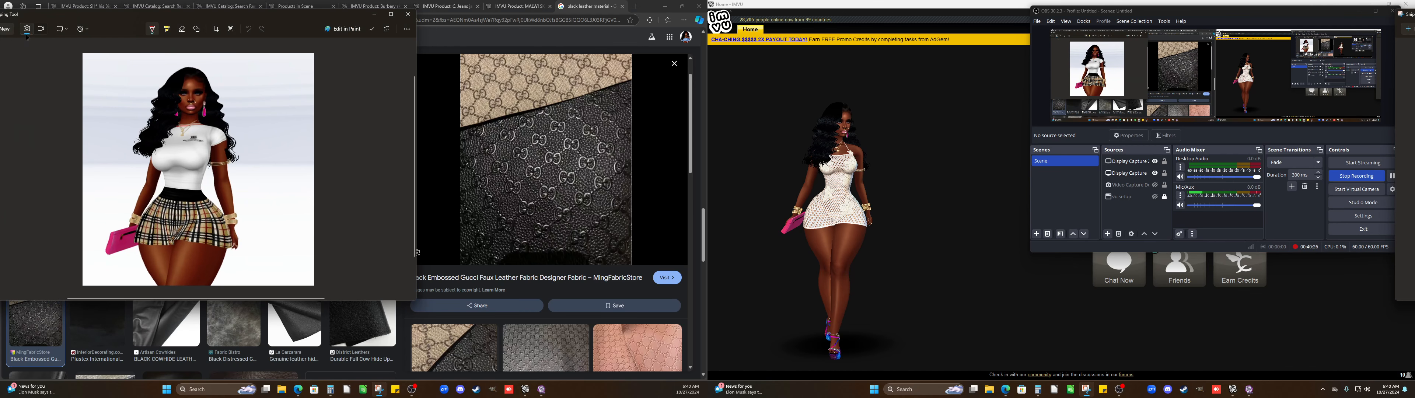
click(7, 30)
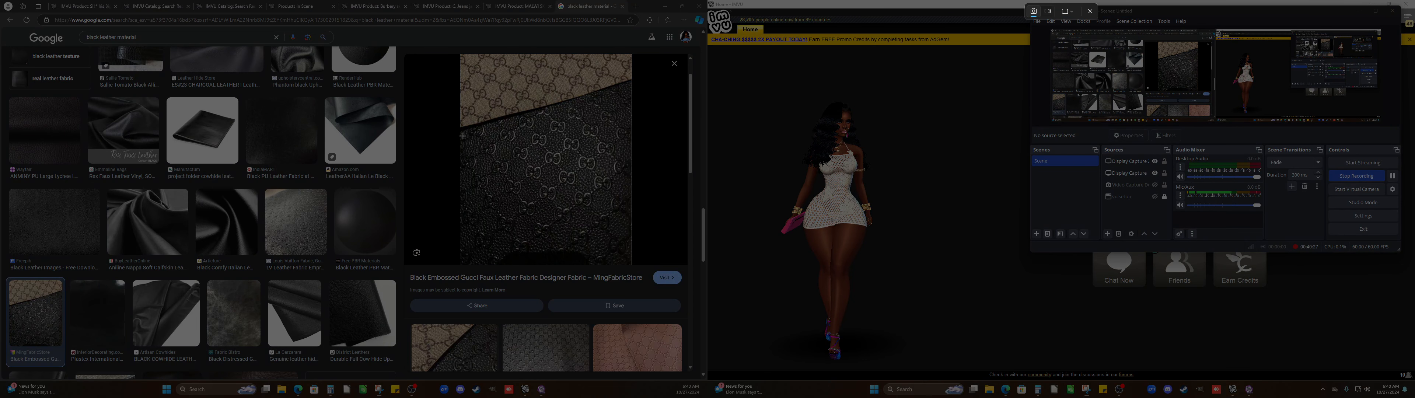
drag(461, 135, 631, 252)
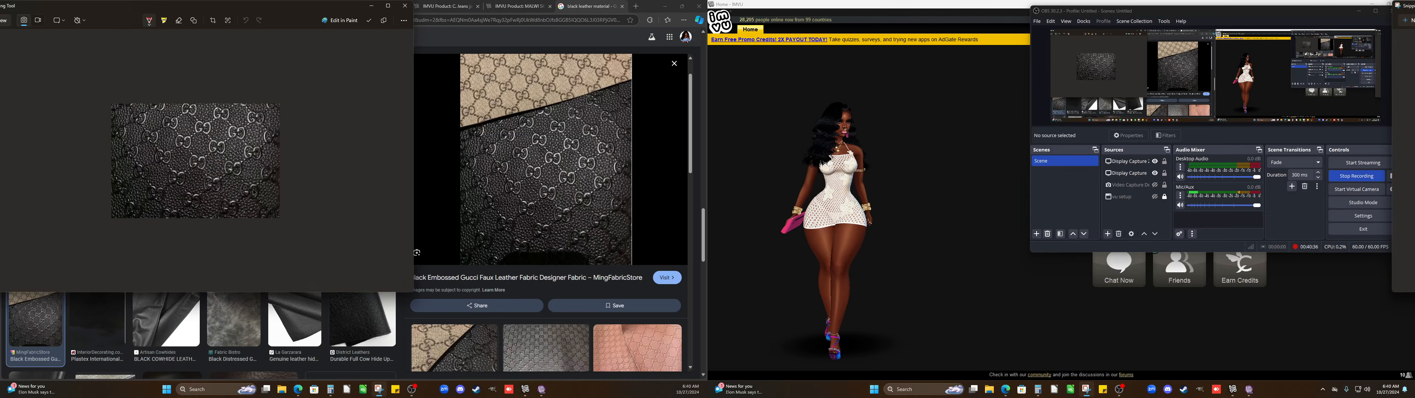
Save the captured leather texture as a PNG in the Desktop > imvu > fabrick > Gucci folder
right_click(251, 192)
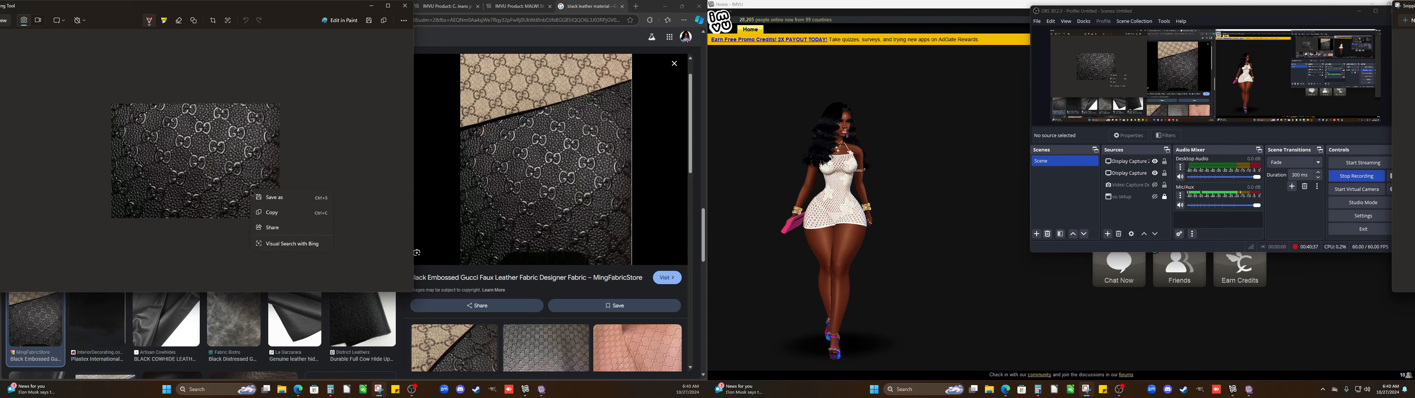
click(269, 198)
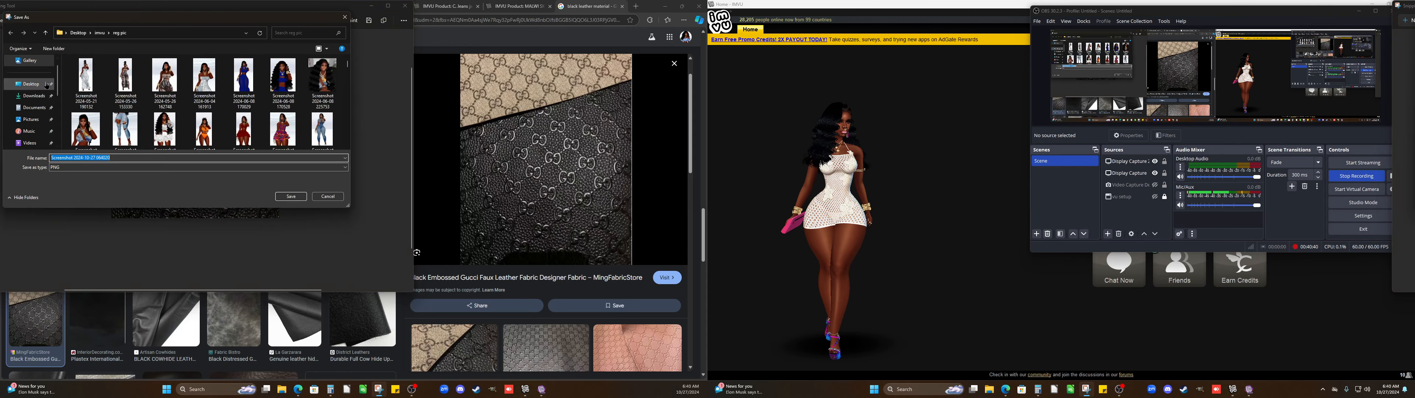
click(31, 84)
double_click(87, 116)
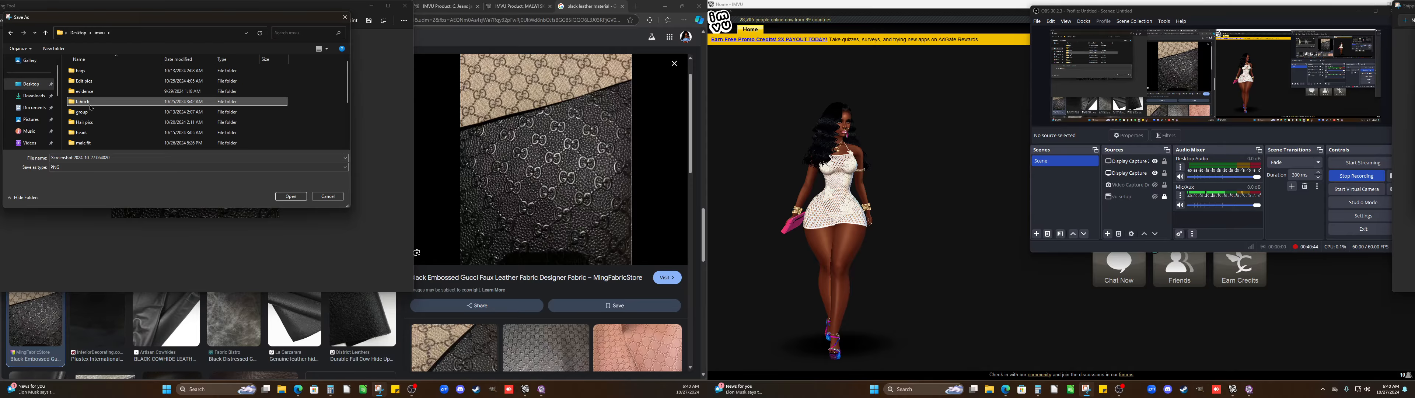
double_click(83, 101)
double_click(96, 101)
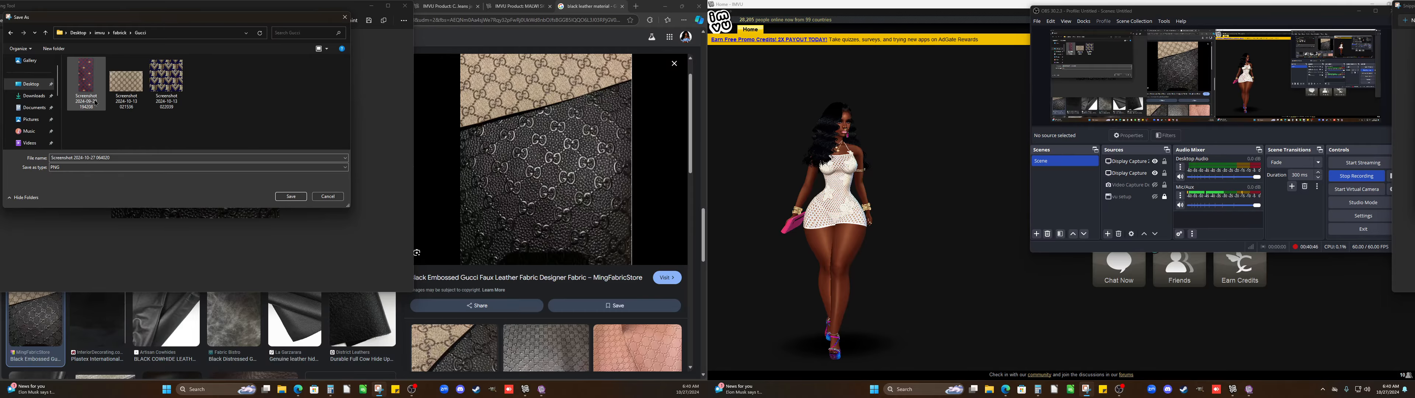
click(291, 196)
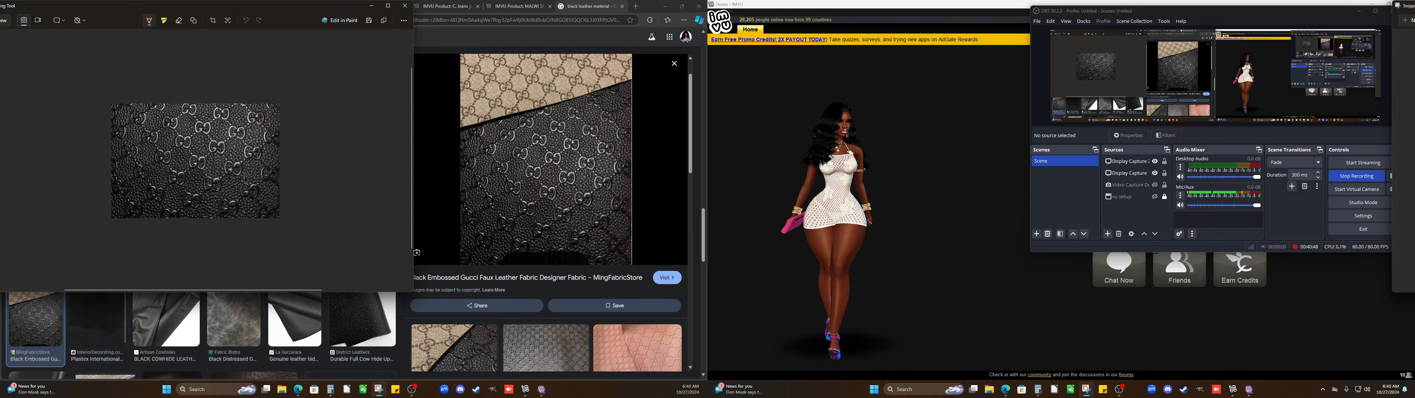
View the embossed Gucci fabric's photos on its MingFabricStore product page and return to the image results
click(422, 60)
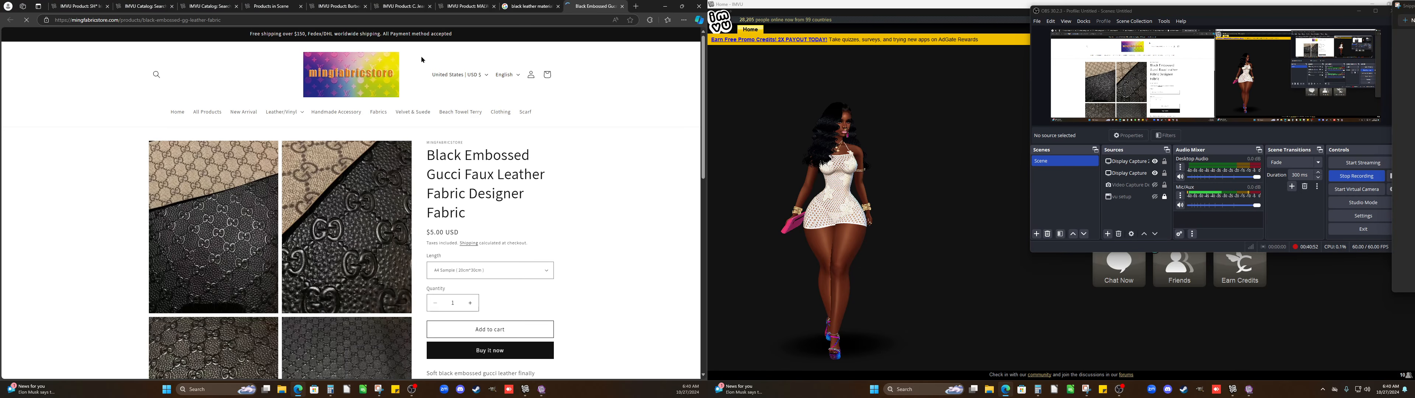
scroll(345, 177, down, 2)
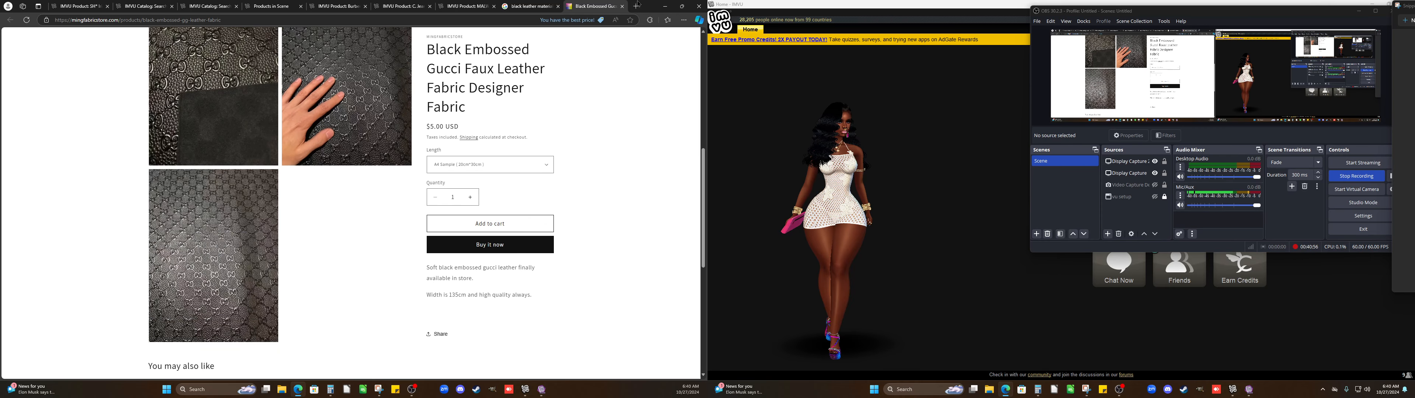
click(622, 7)
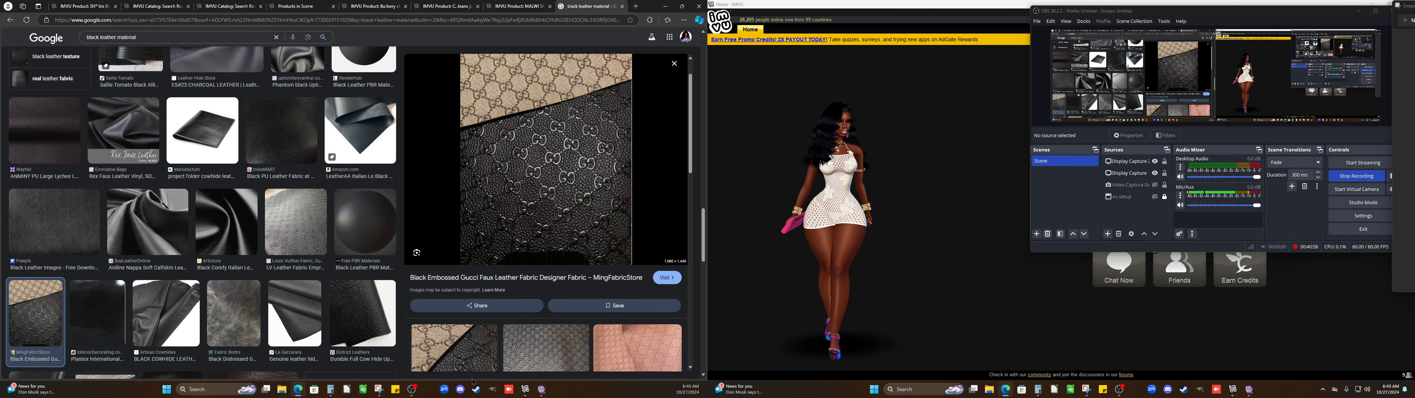
In IMVU Studio, import the embossed leather screenshot from Desktop > imvu > fabrick > Gucci as material 10's diffuse texture and apply it
click(541, 389)
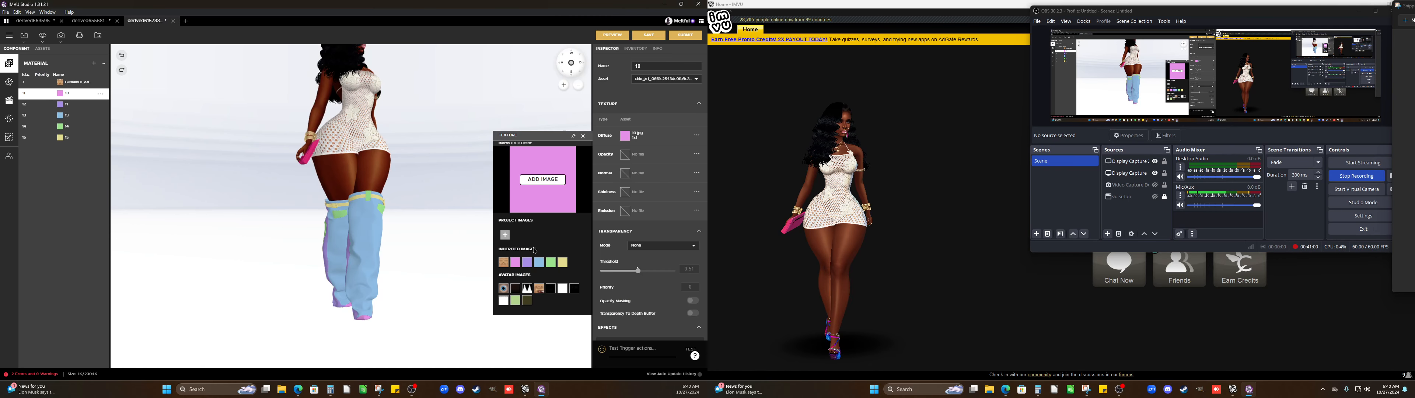
click(541, 181)
click(46, 30)
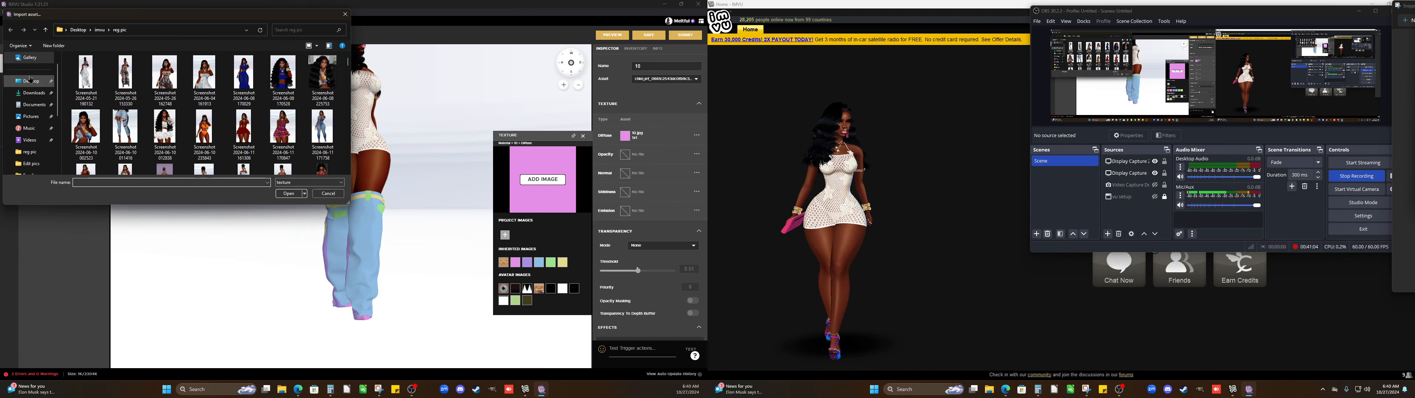
double_click(84, 99)
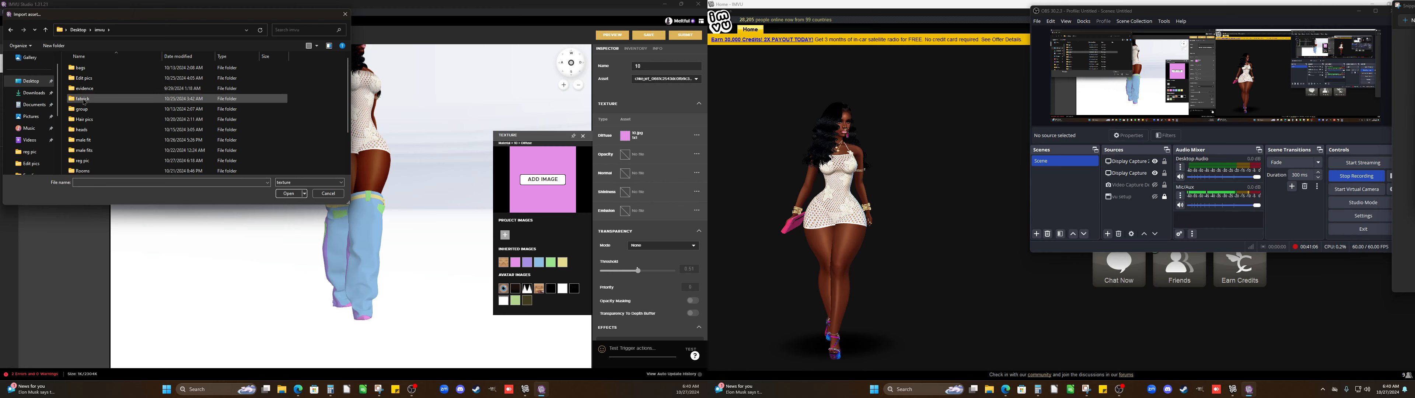
double_click(126, 97)
click(205, 73)
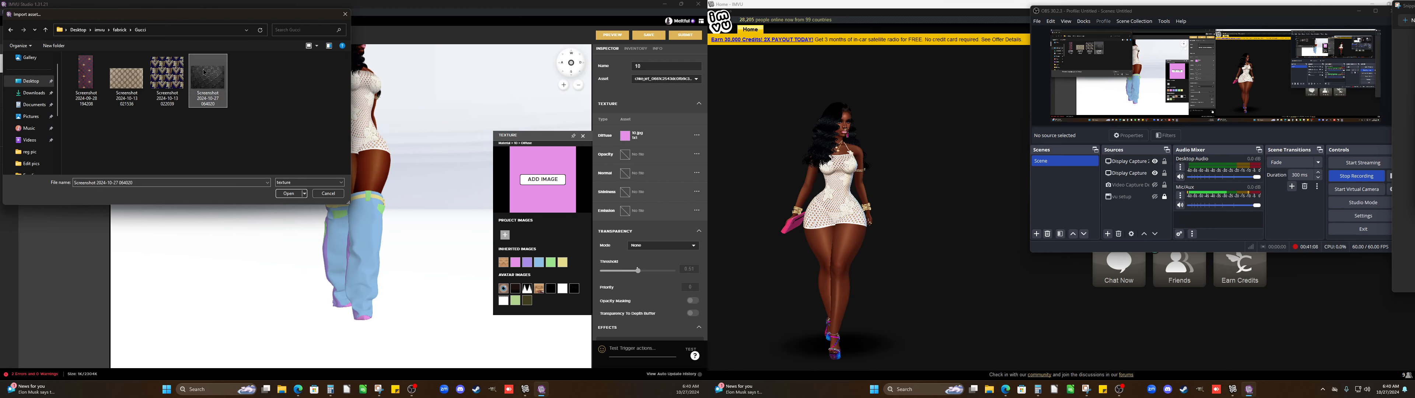
click(289, 194)
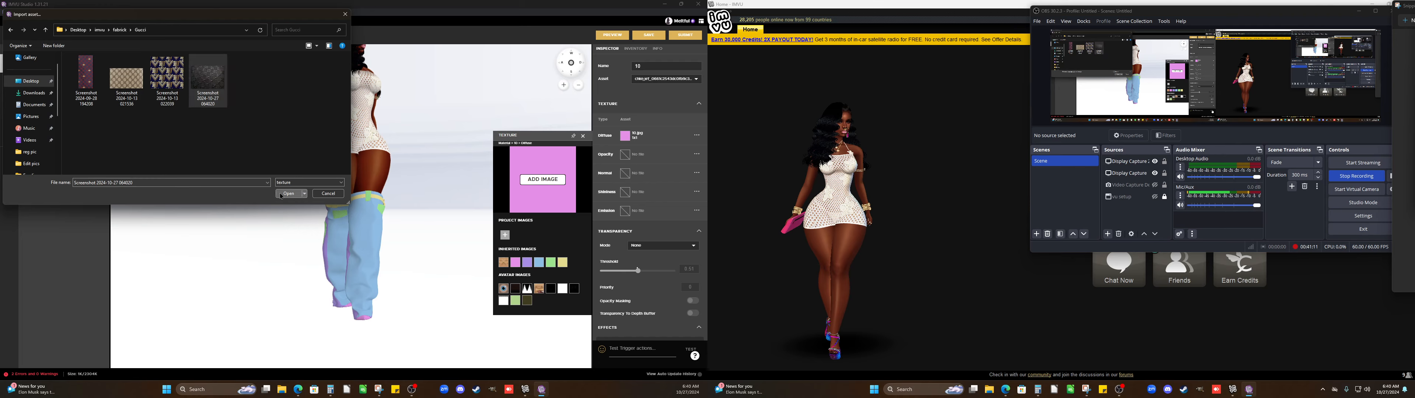
click(621, 37)
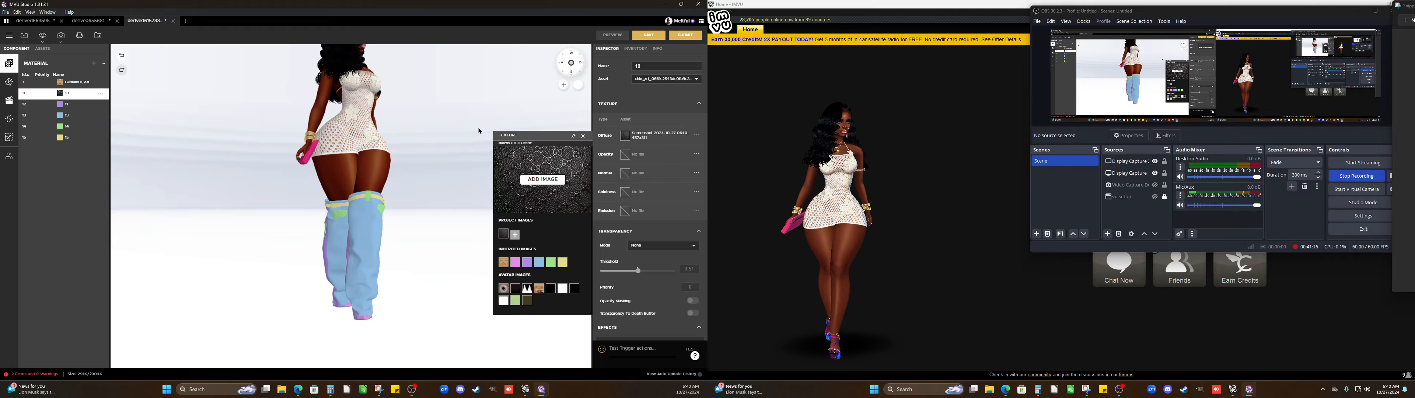
Replace material 10's diffuse texture with the plain white avatar image and apply the change
drag(478, 132, 355, 145)
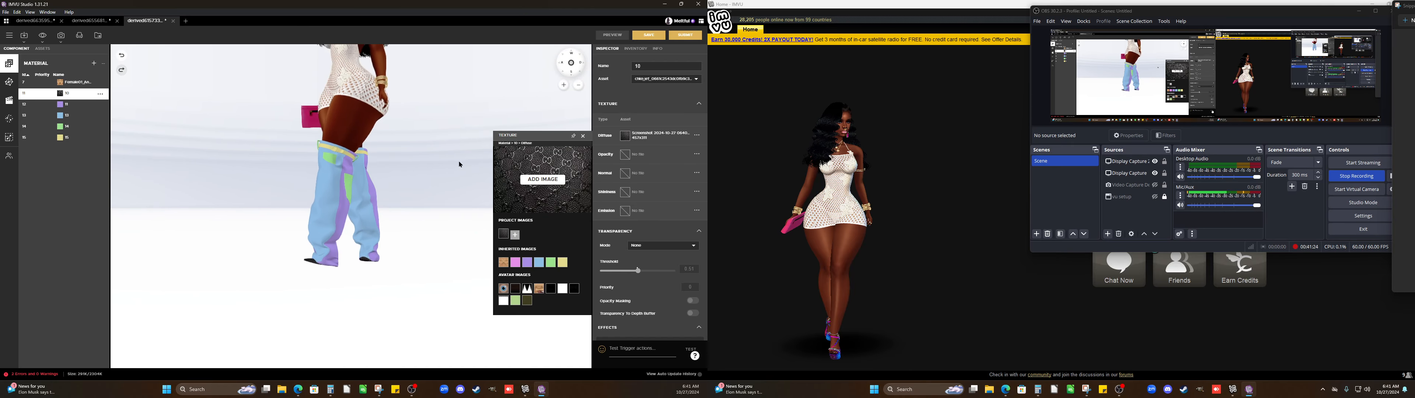
scroll(378, 164, up, 5)
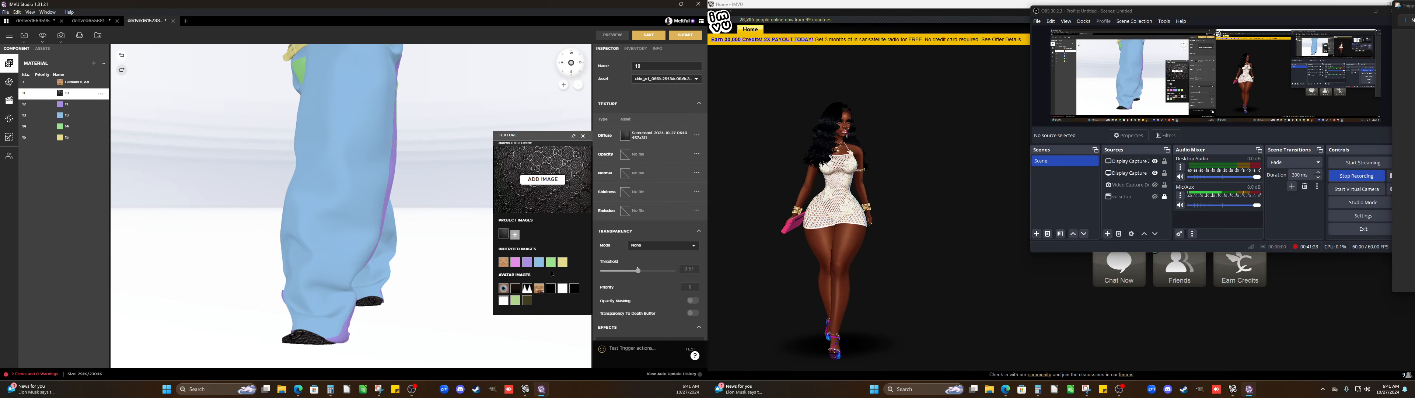
click(563, 288)
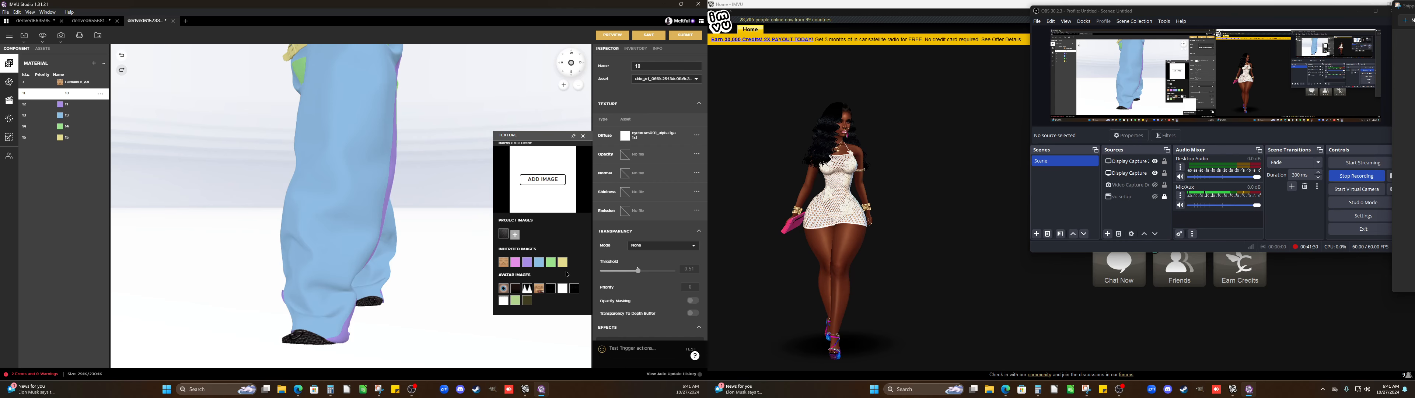
click(617, 37)
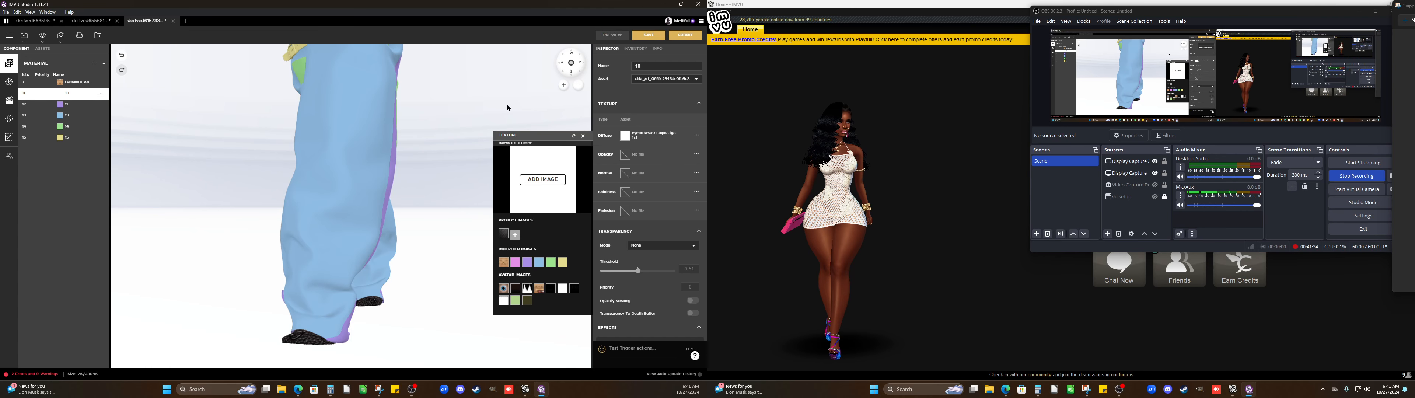
Set the blue boot material's diffuse texture to the imported embossed leather project image and apply the change
drag(507, 129, 258, 197)
click(60, 104)
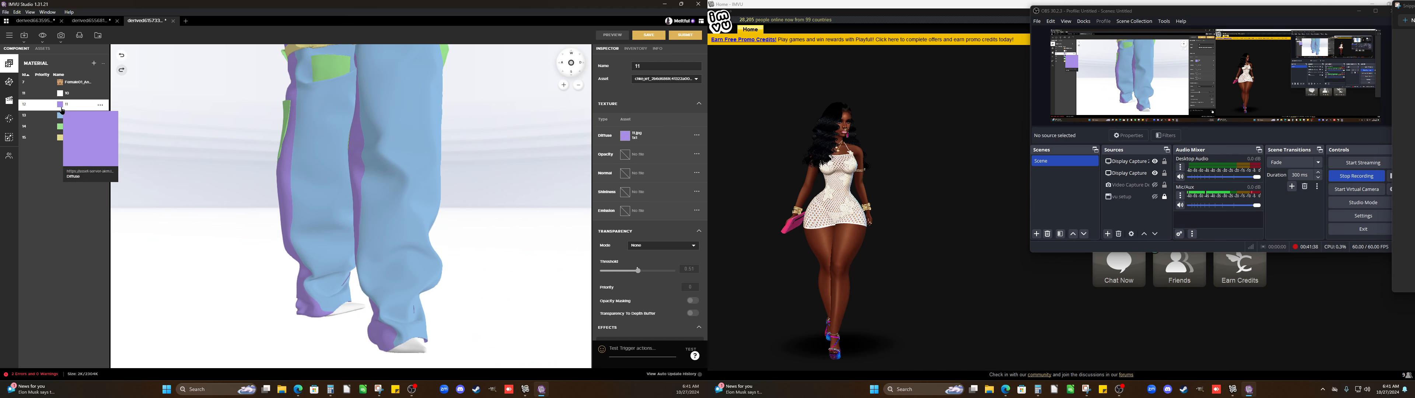
click(61, 116)
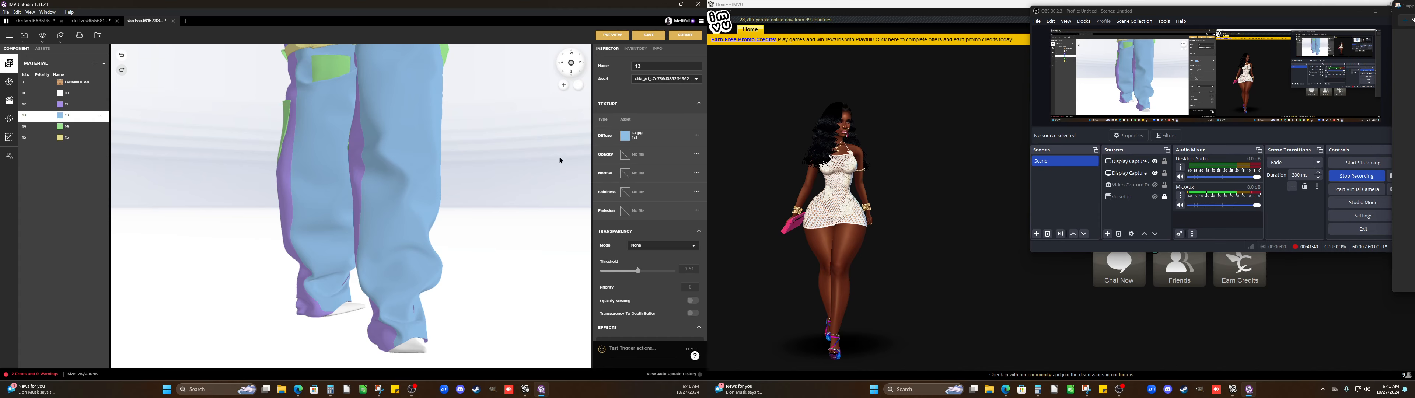
click(626, 135)
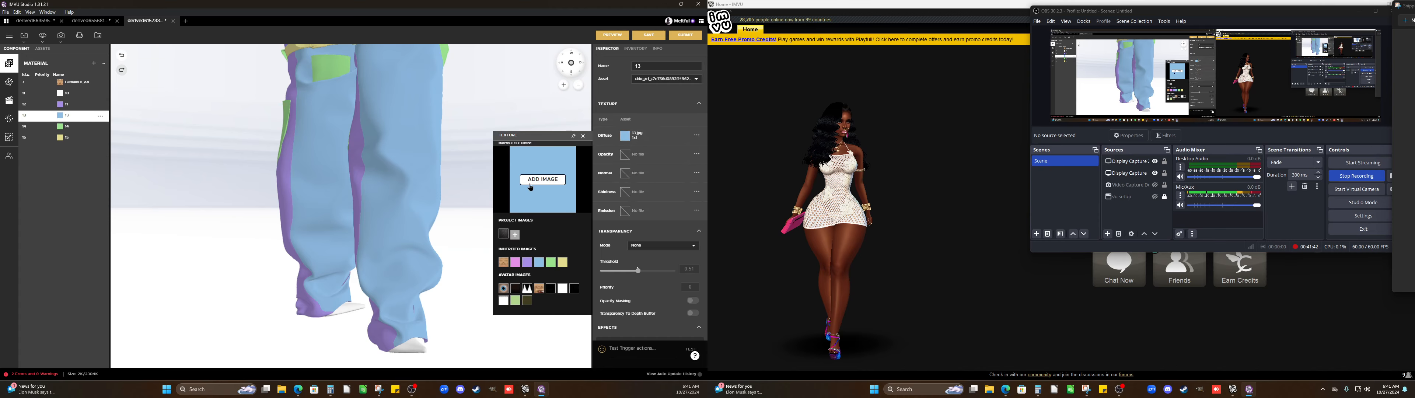
click(503, 234)
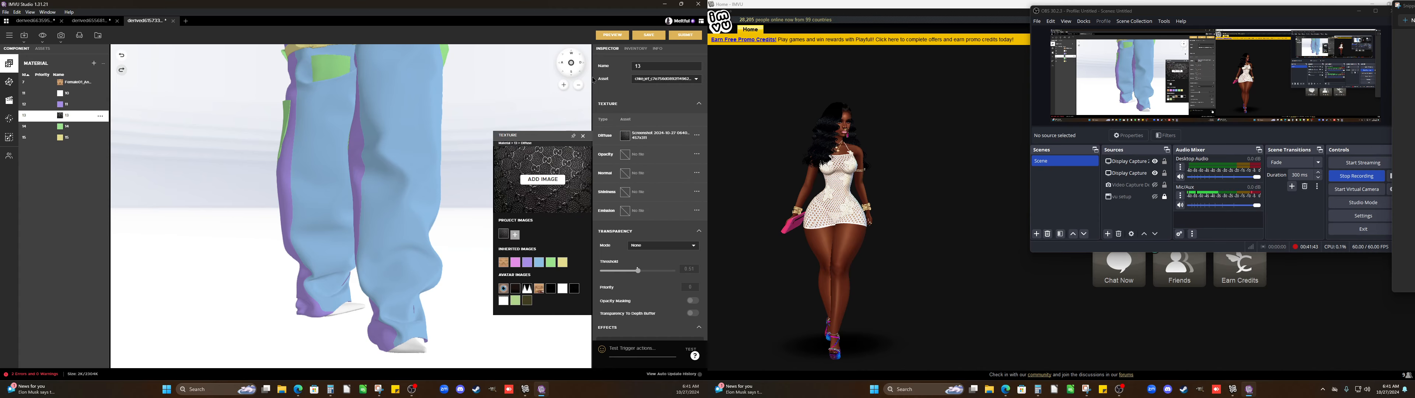
click(618, 37)
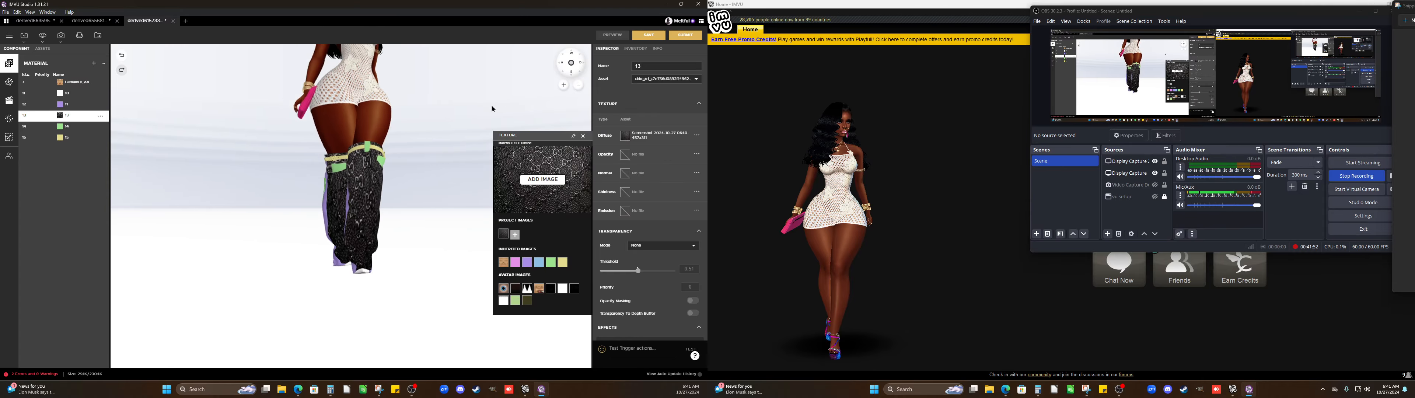
Set the purple material 11's diffuse texture to the same embossed leather project image and update the boots
drag(491, 105, 395, 109)
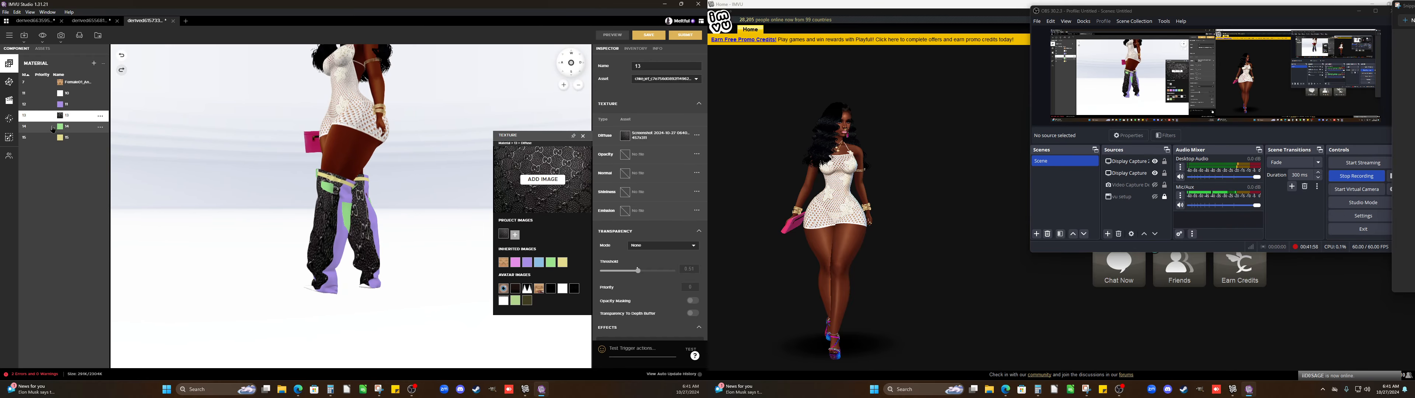
click(63, 105)
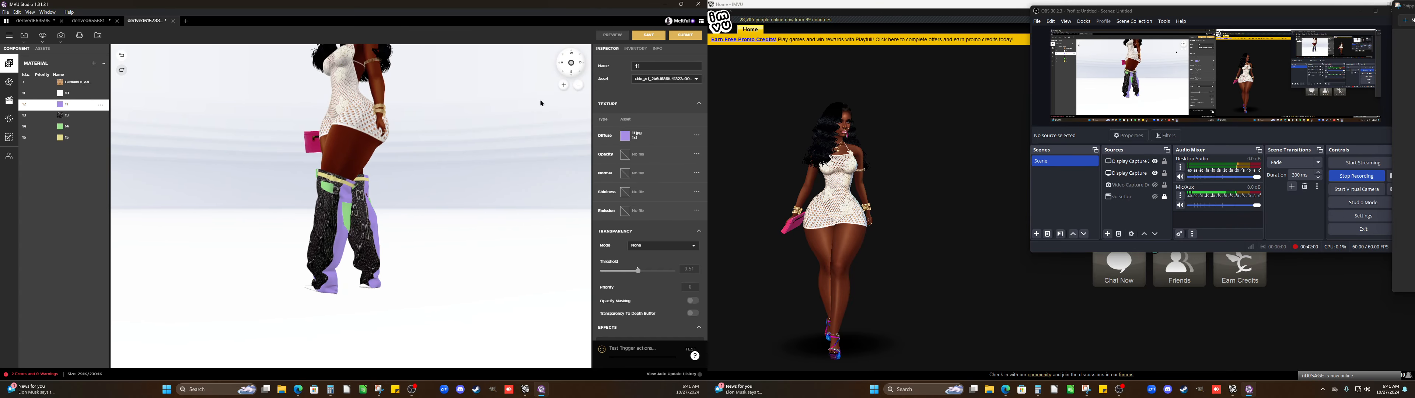
click(625, 135)
click(503, 234)
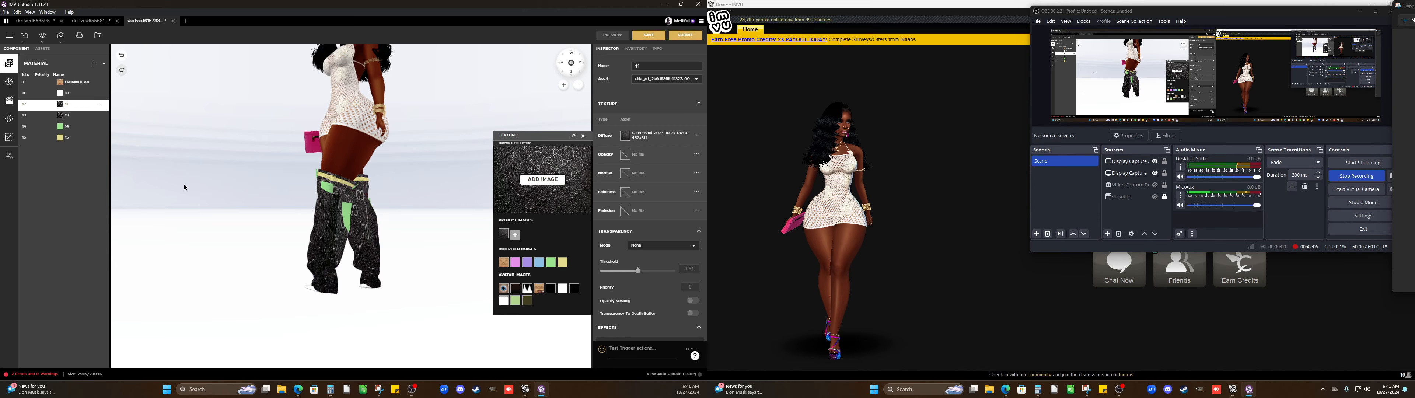
Examine the embossed leather on the boots from several angles, both close up and from farther away
drag(181, 187, 230, 191)
scroll(375, 170, up, 5)
scroll(230, 191, up, 3)
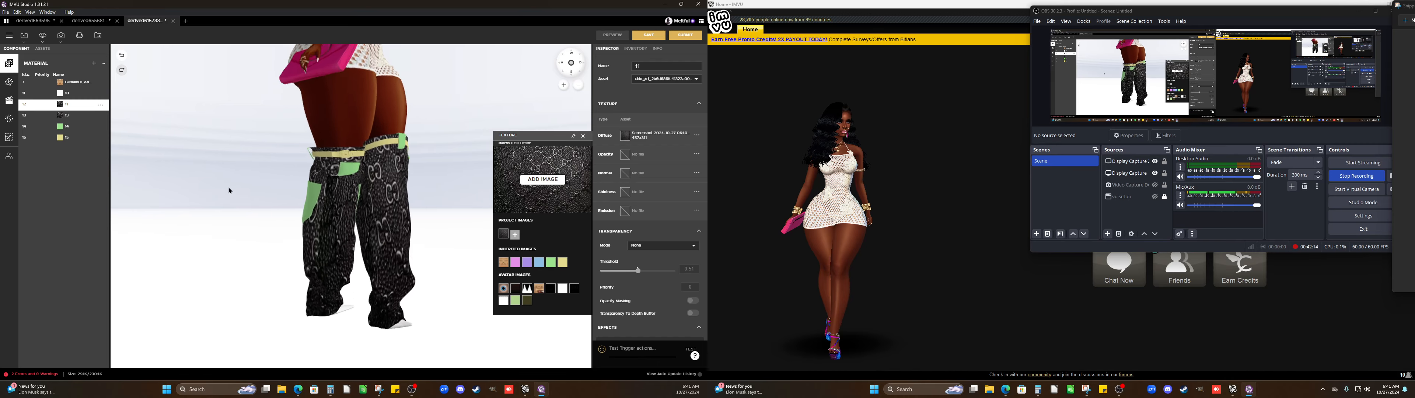
scroll(231, 191, down, 4)
scroll(230, 191, up, 2)
scroll(231, 190, up, 2)
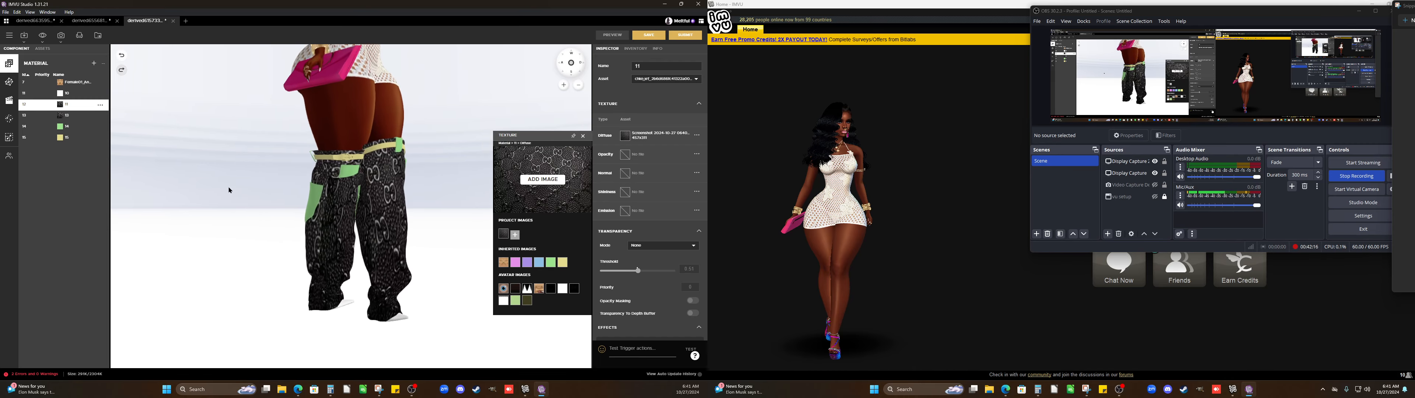
drag(228, 190, 156, 212)
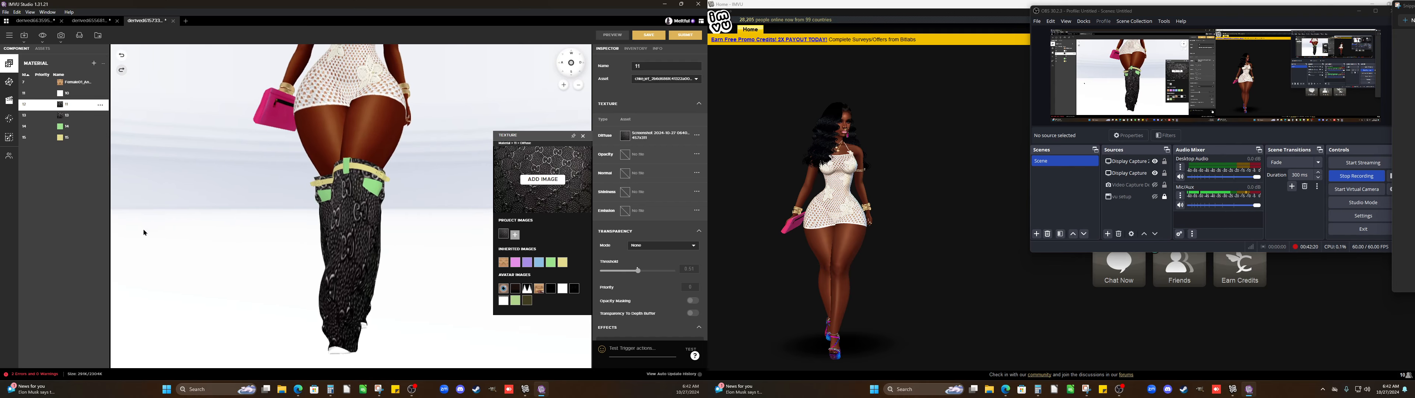
scroll(144, 231, down, 2)
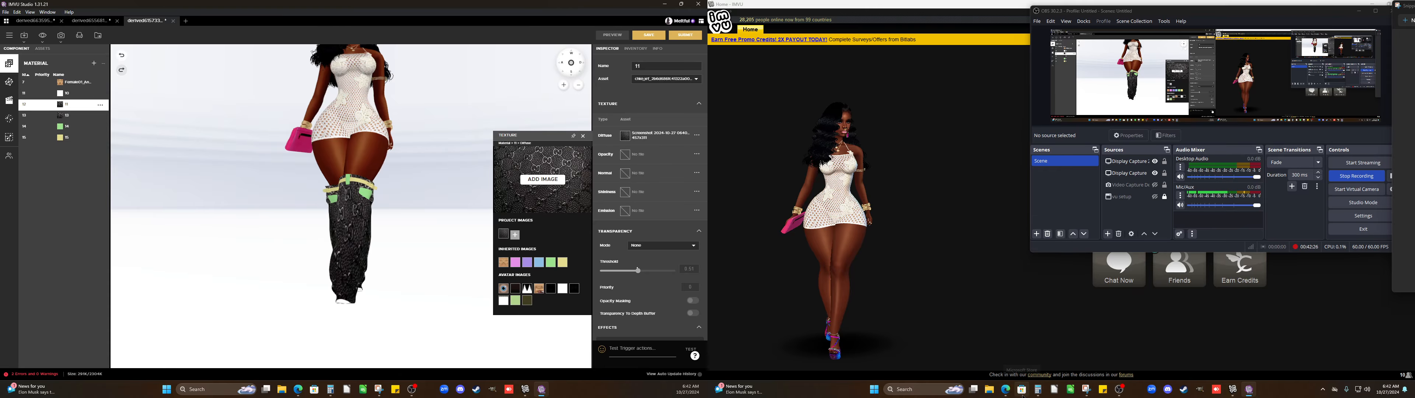
Return to the browser's black leather material image results and open the Delta Coated Fabric 516 image from Sappi
click(1007, 361)
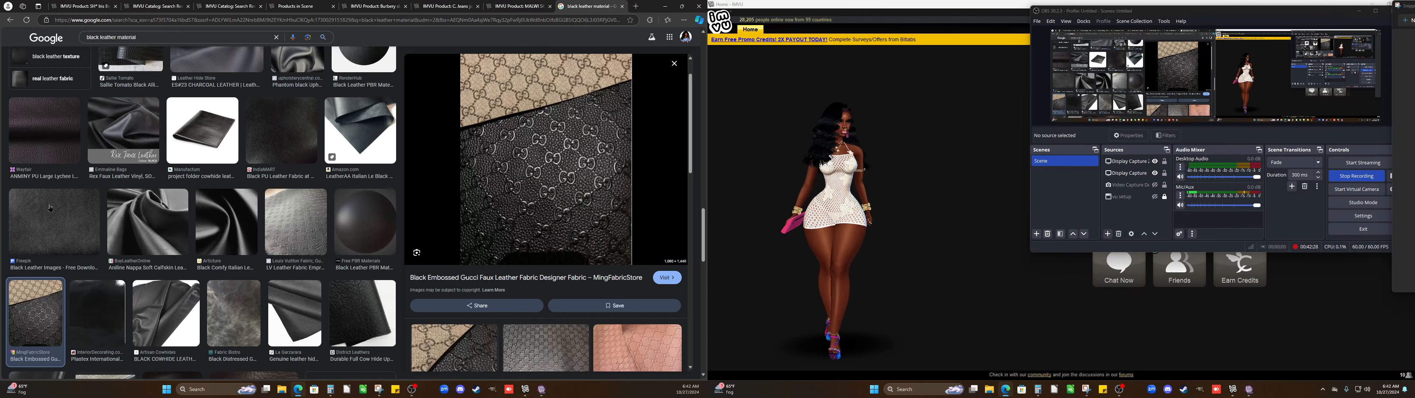
scroll(297, 227, down, 2)
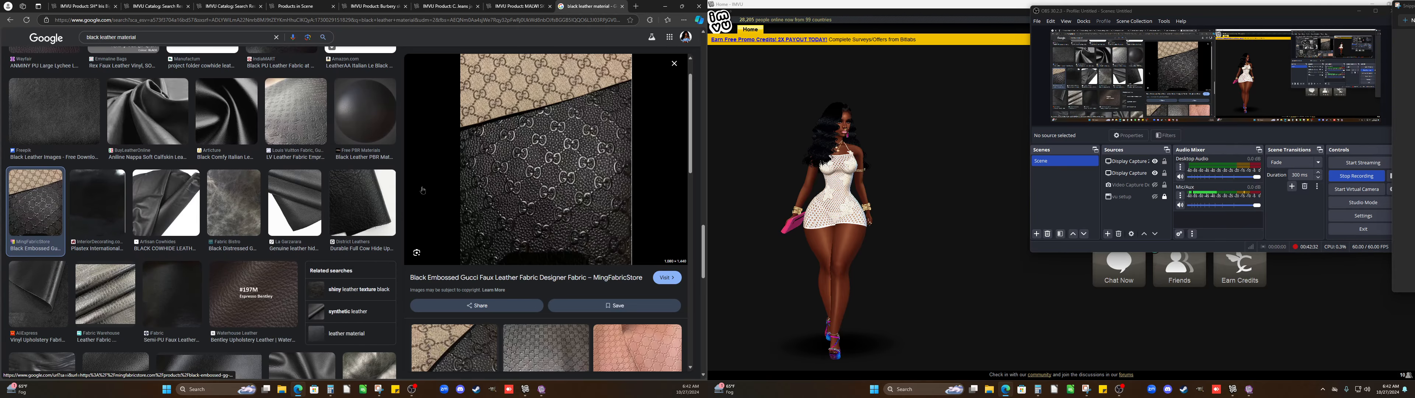
scroll(421, 194, down, 2)
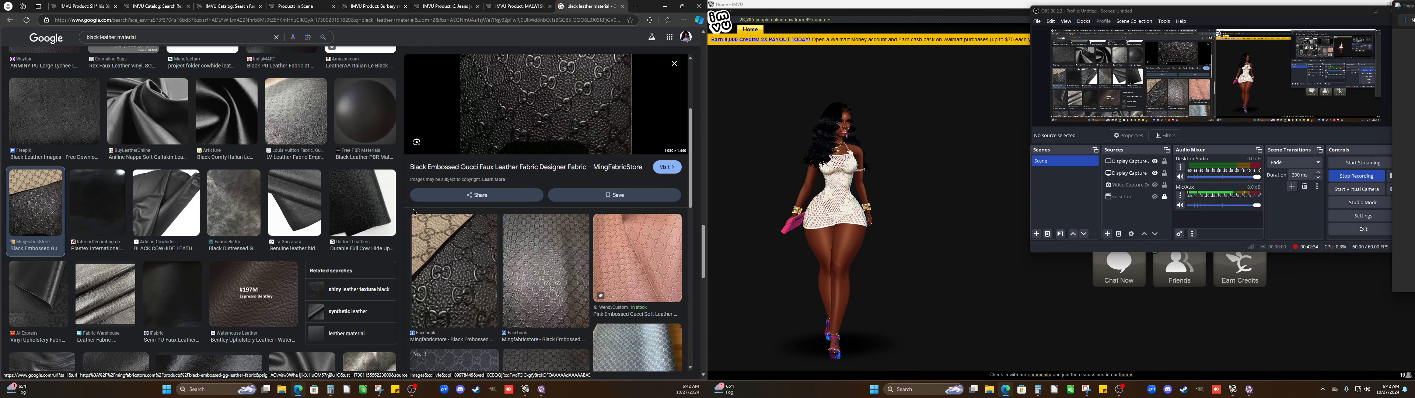
scroll(415, 212, down, 3)
scroll(168, 324, down, 2)
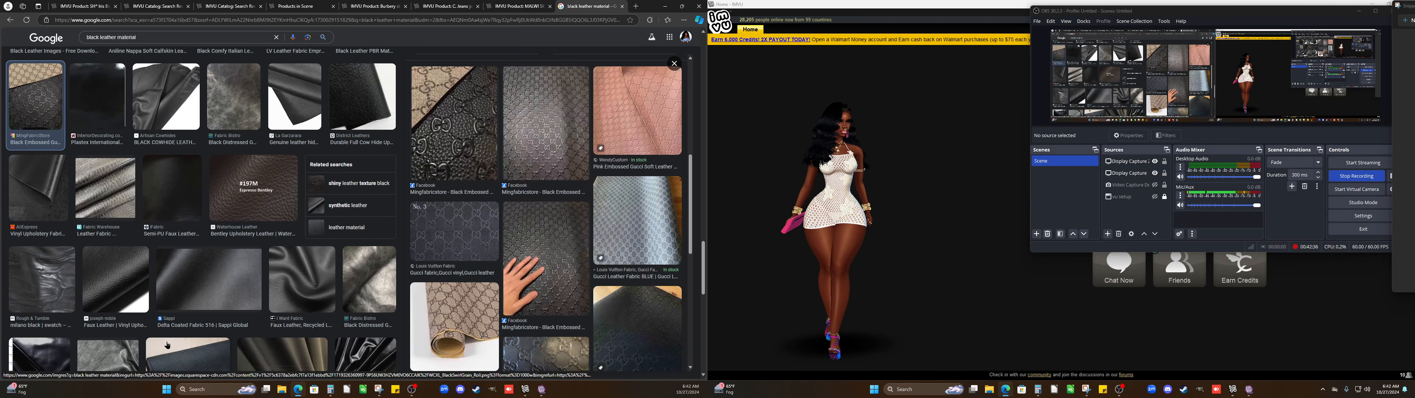
click(201, 287)
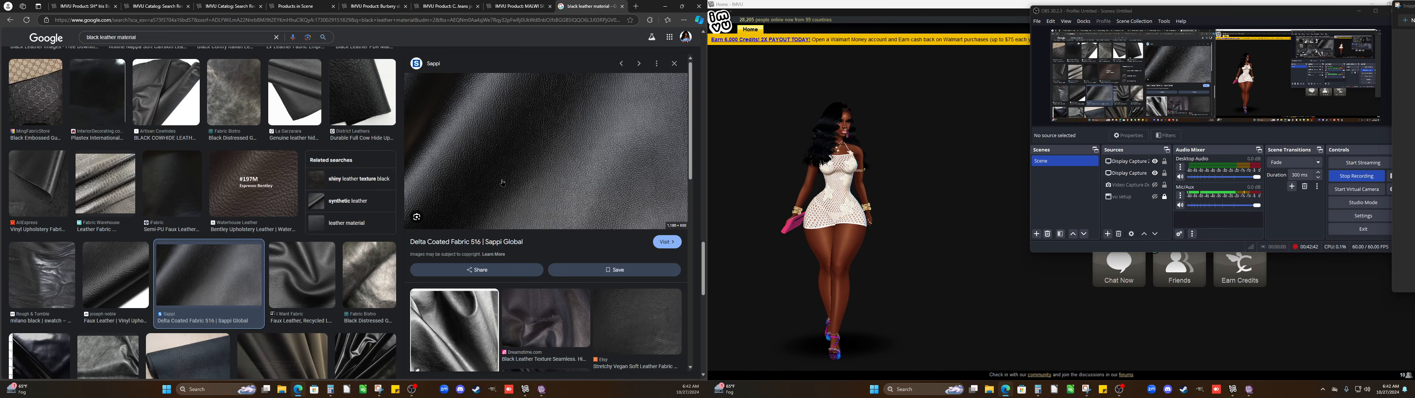
Capture a rectangular Snipping Tool screenshot of the plain black leather area in the previewed Sappi image
click(379, 390)
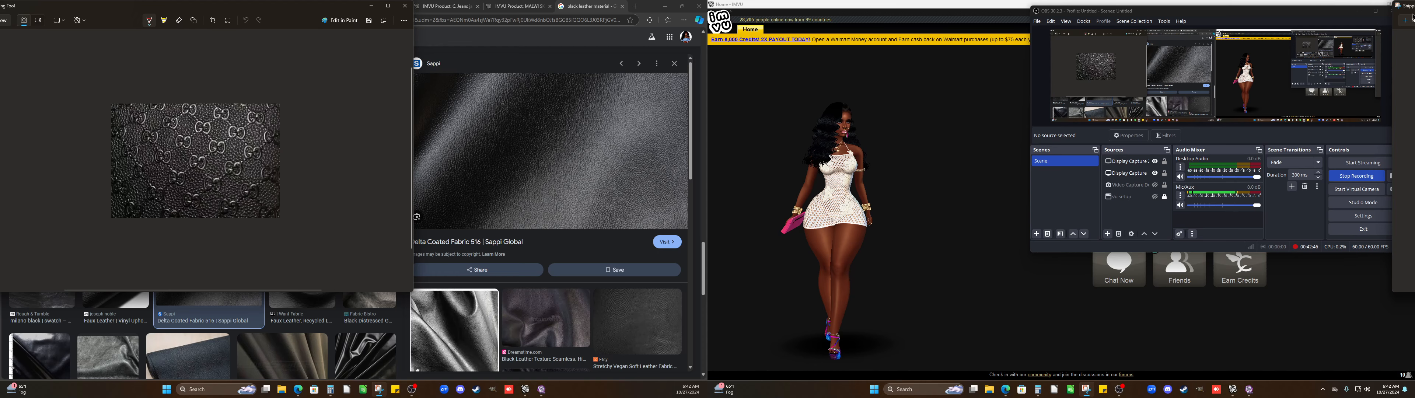
click(1413, 19)
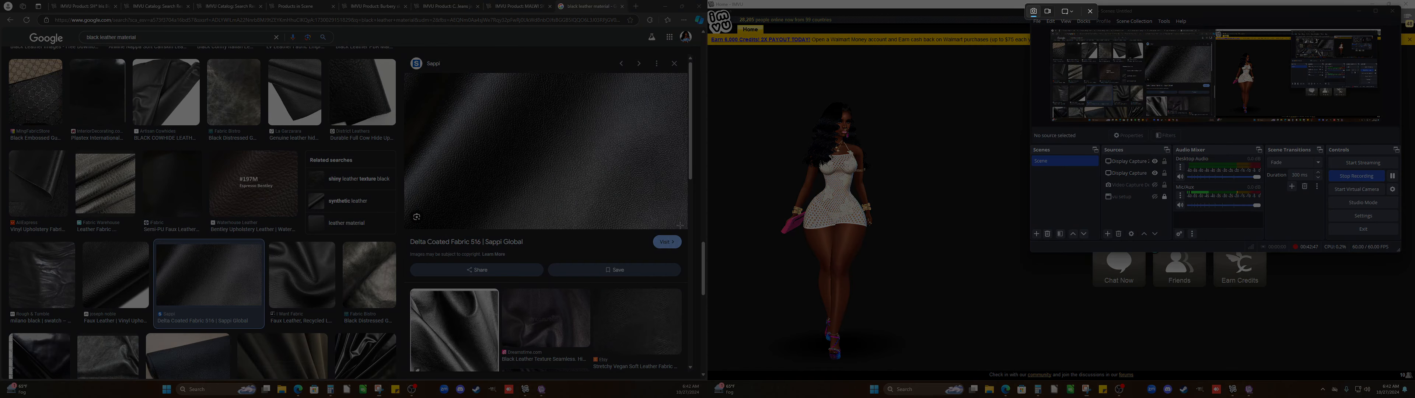
drag(683, 208, 485, 75)
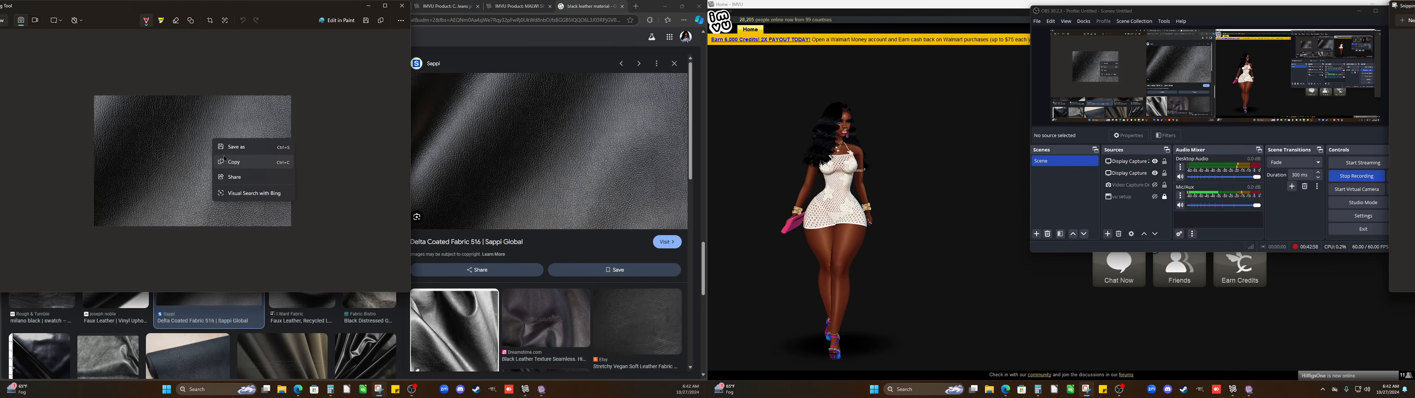
Save the plain leather capture as a PNG in the Desktop > imvu > fabrick > Gucci folder
key(ctrl+s)
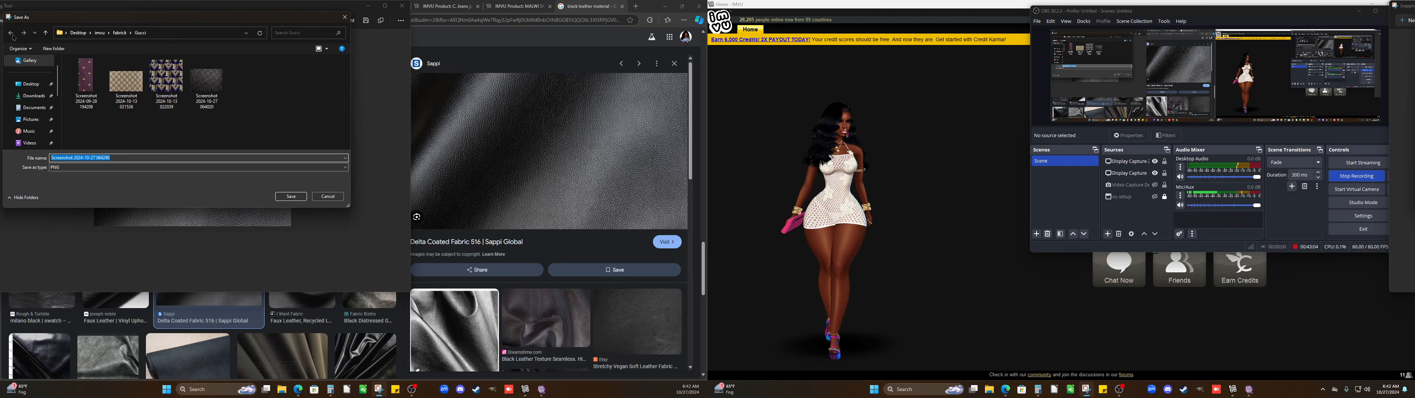
click(296, 197)
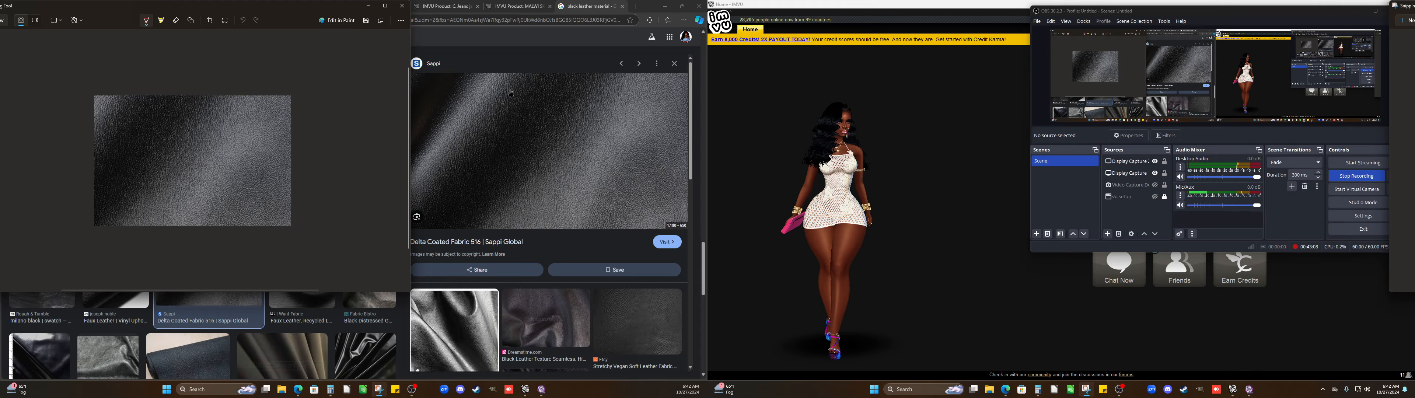
click(368, 6)
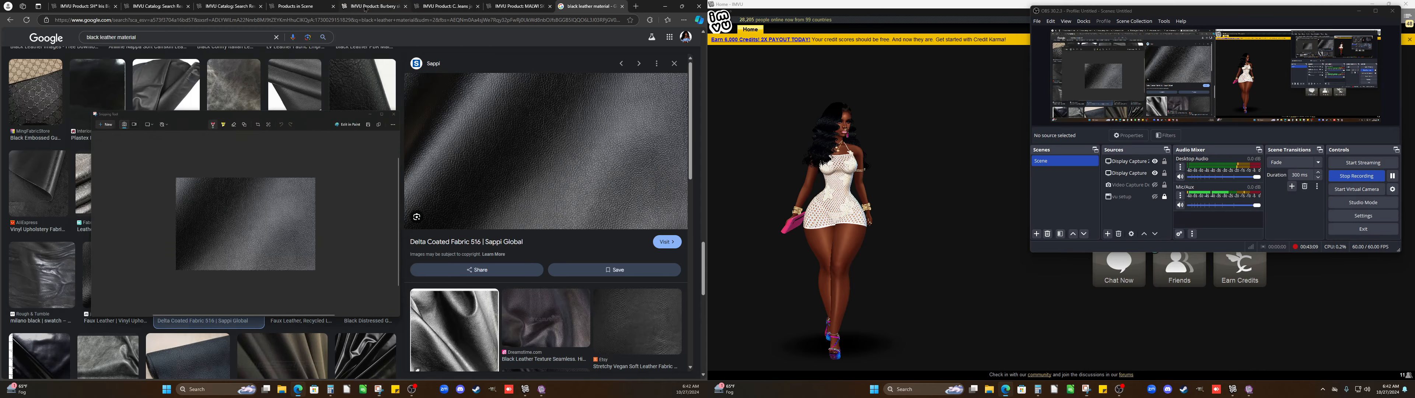
Switch to IMVU Studio, import the plain leather capture from the Gucci folder as material 11's diffuse texture, and preview it
click(543, 390)
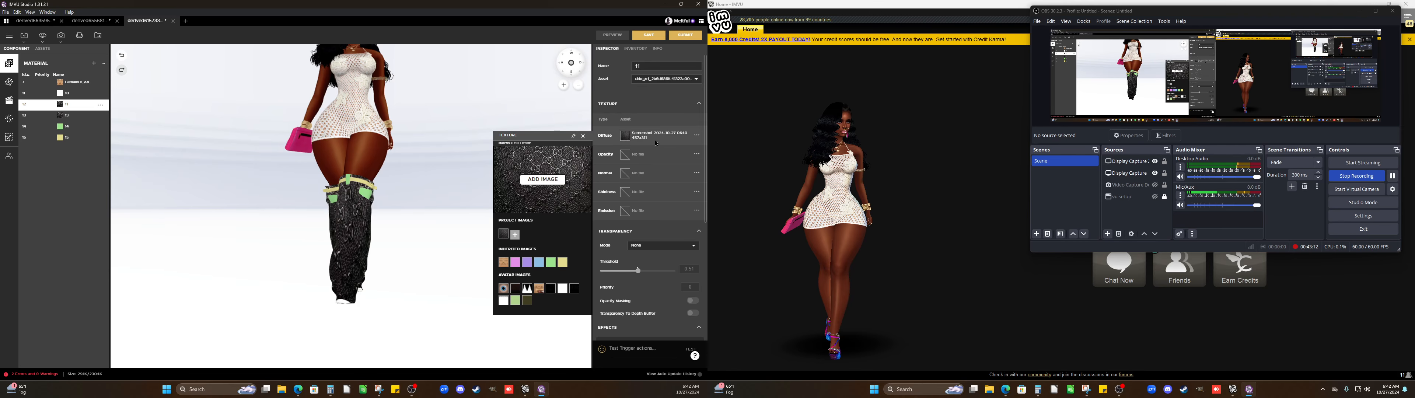
click(543, 179)
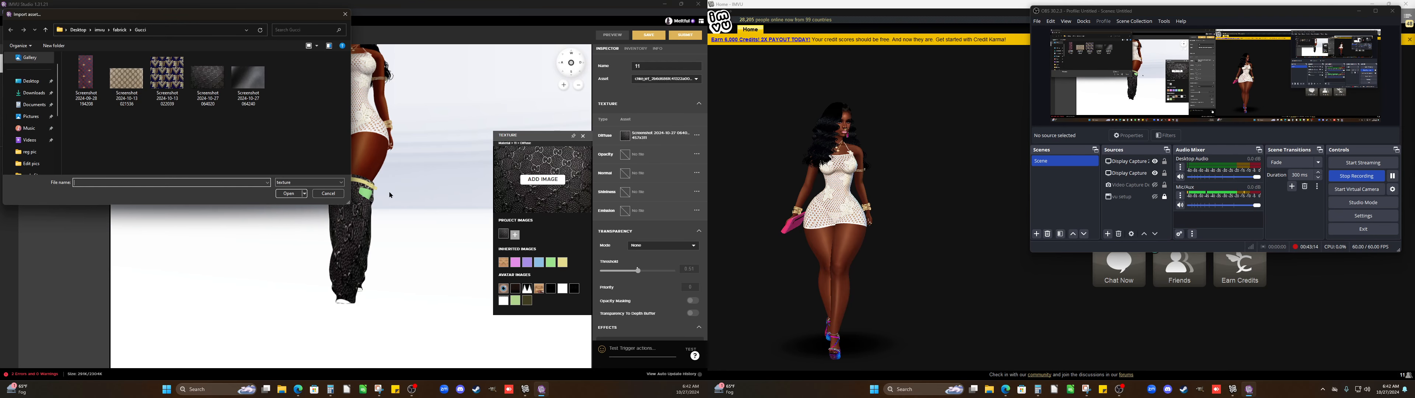
click(249, 80)
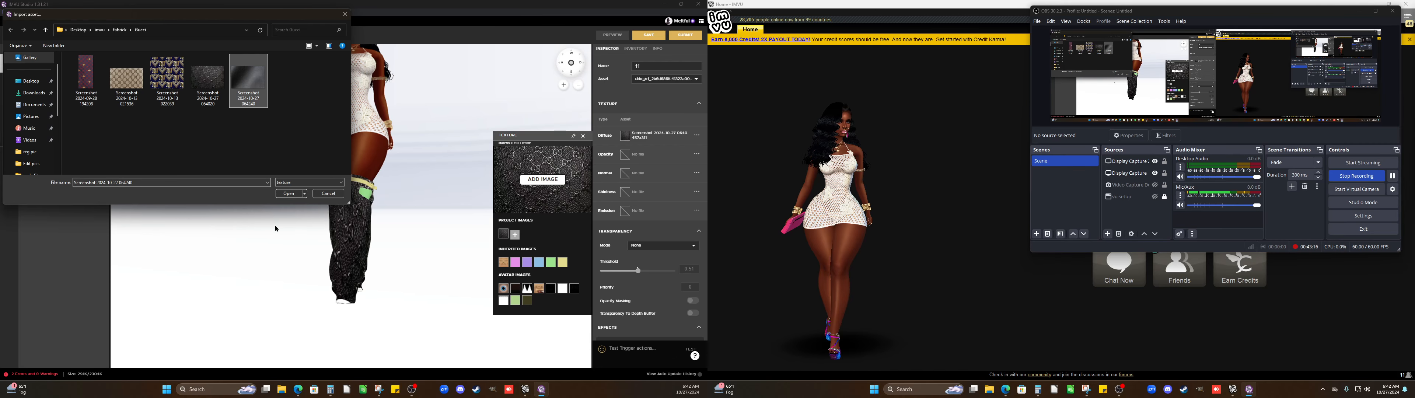
click(285, 194)
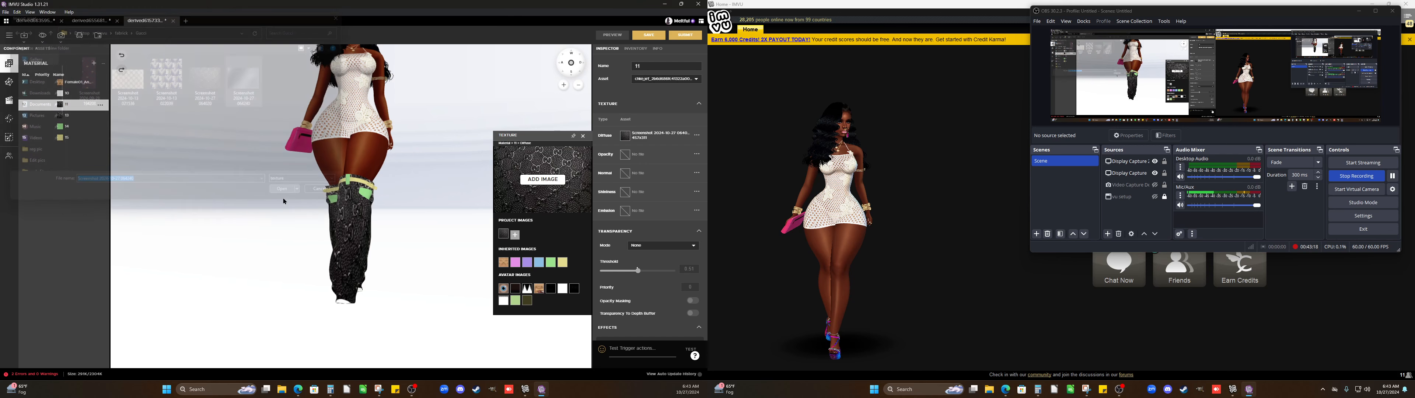
click(607, 36)
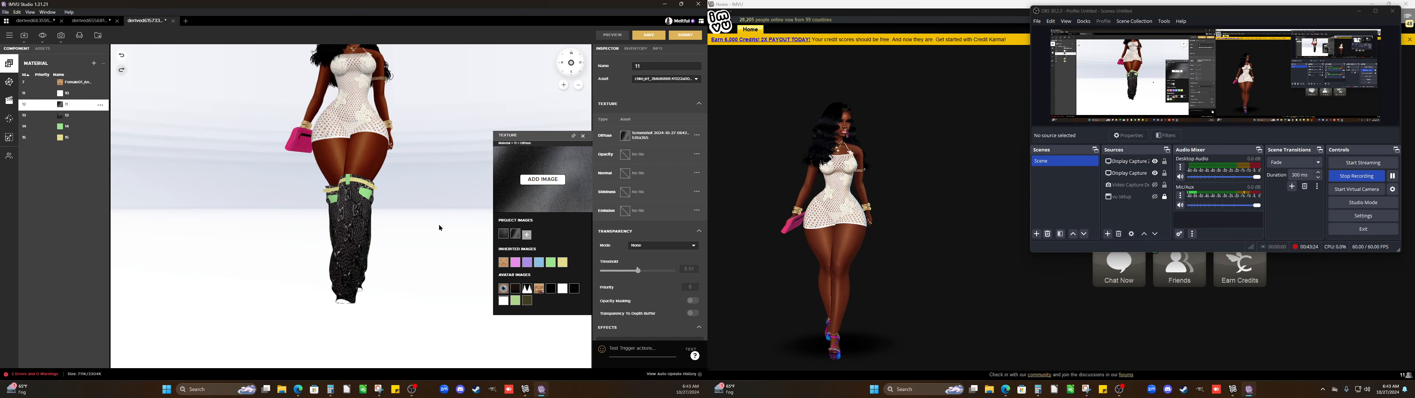
Apply the imported plain leather project image to material 13's diffuse texture
drag(437, 224, 295, 230)
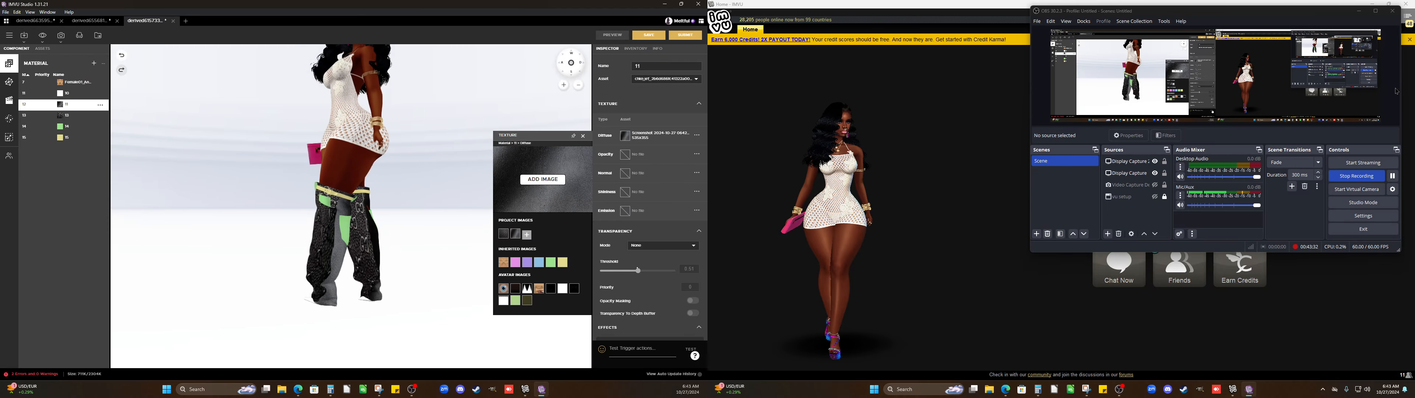
click(62, 118)
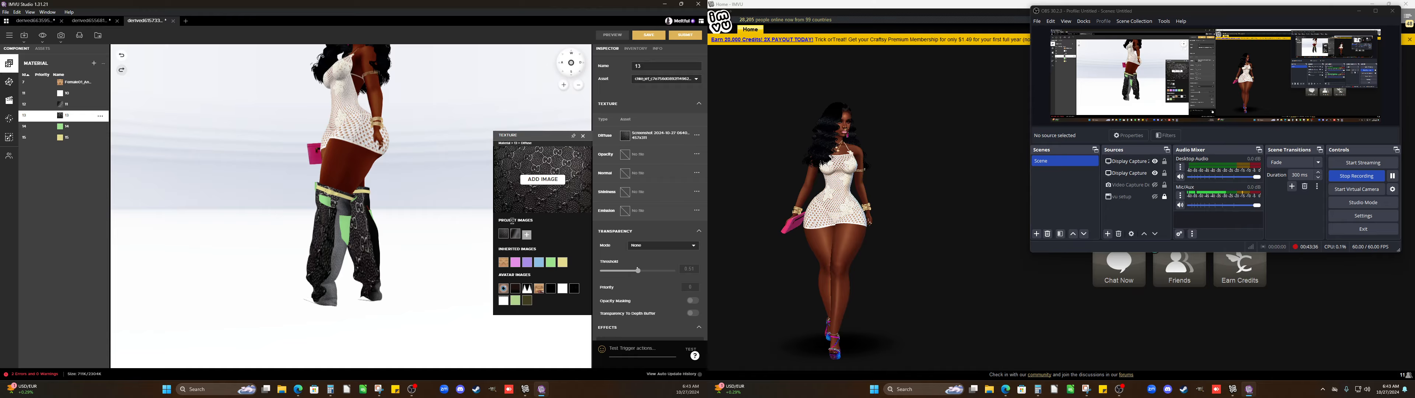
click(516, 234)
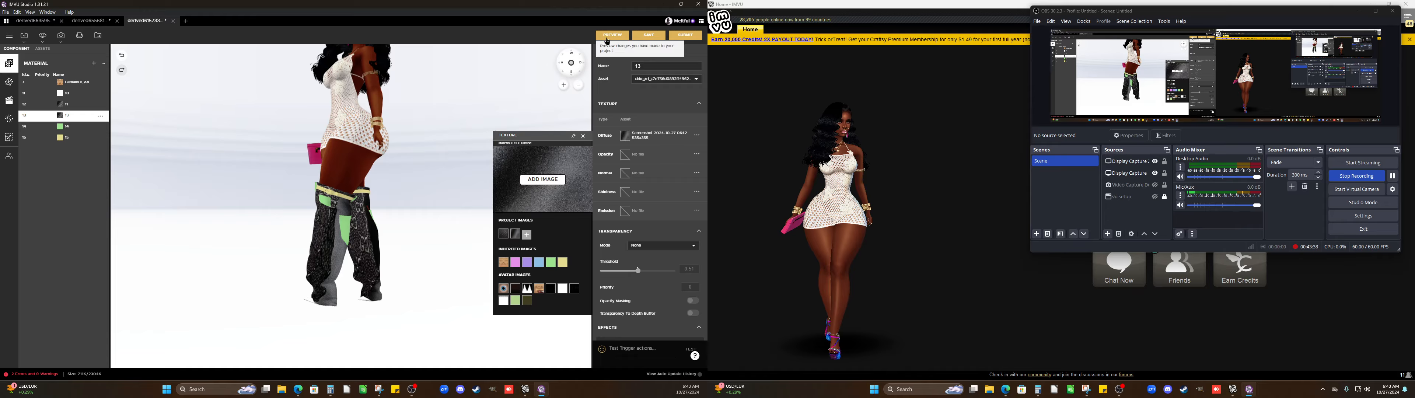
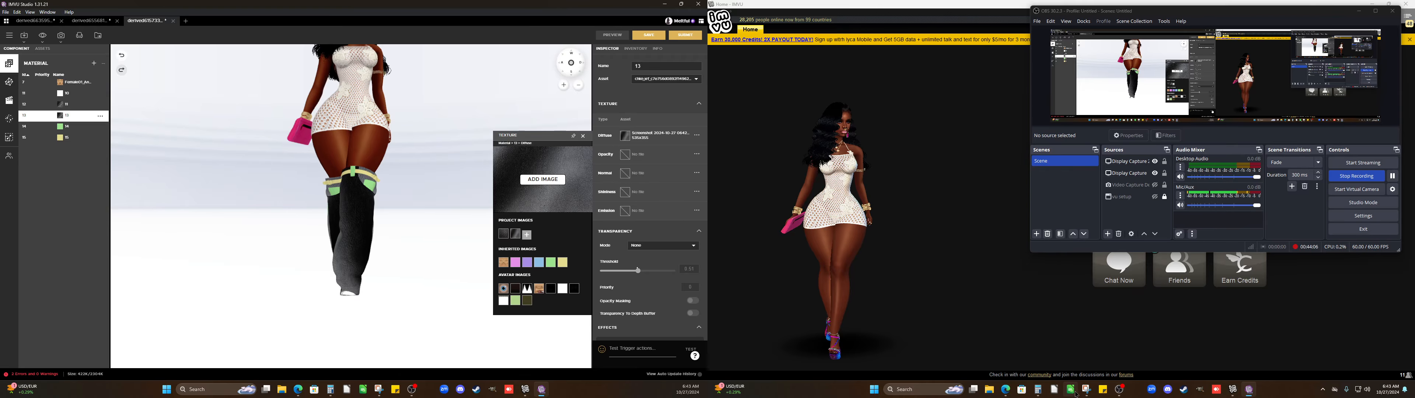
Switch back to the browser and look through the black leather material image results for another texture
click(1006, 390)
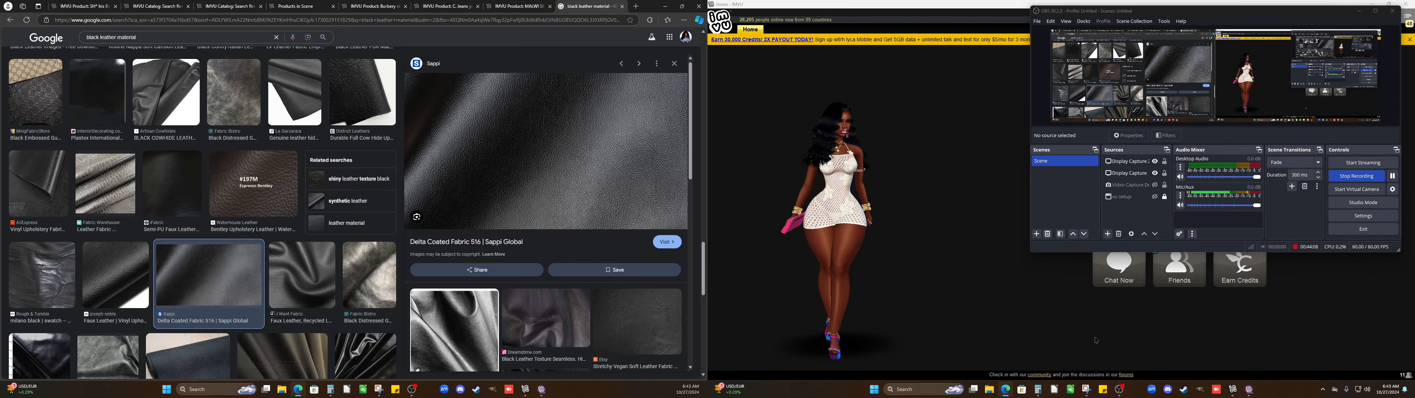
scroll(269, 211, down, 2)
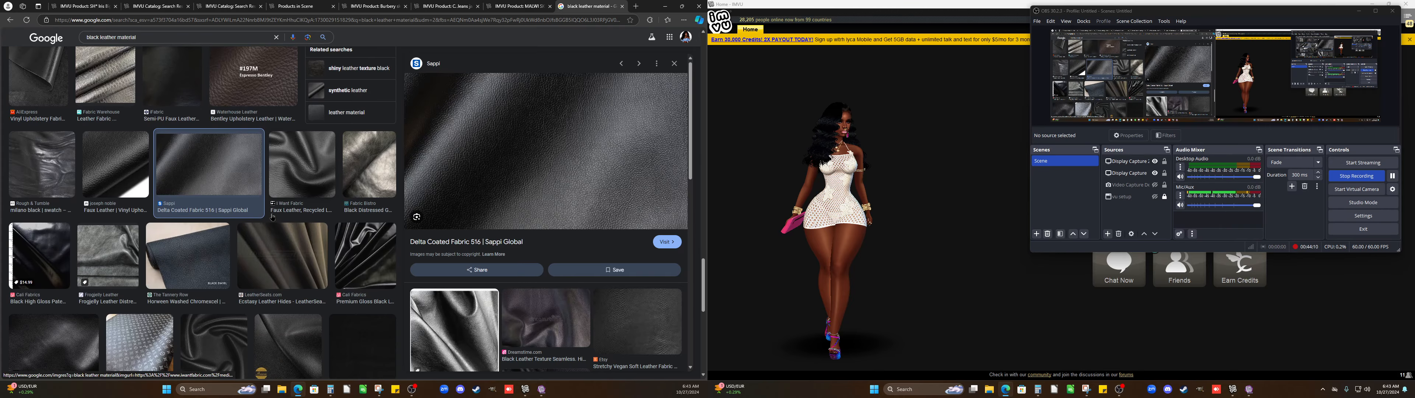
scroll(268, 217, down, 3)
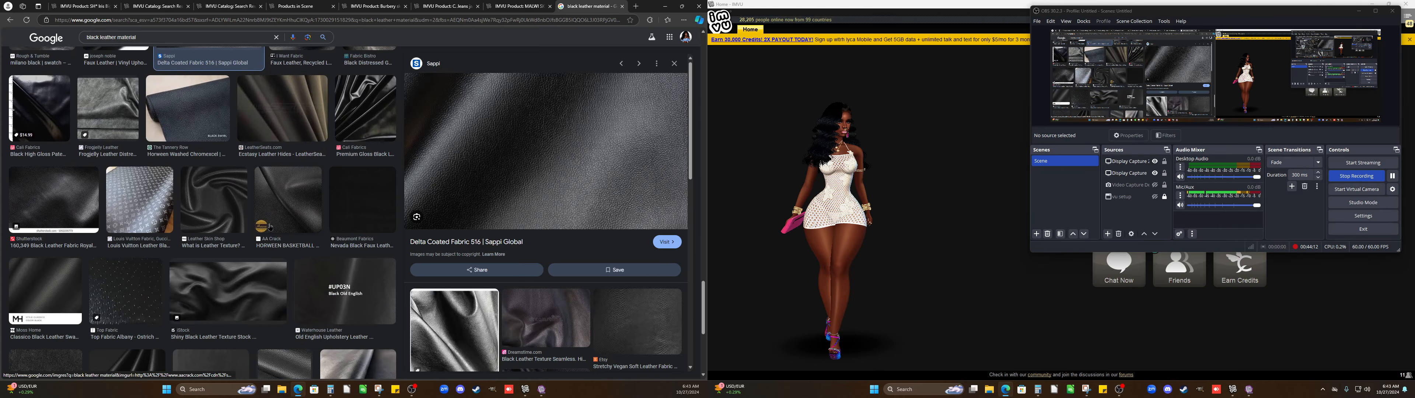
scroll(265, 225, up, 5)
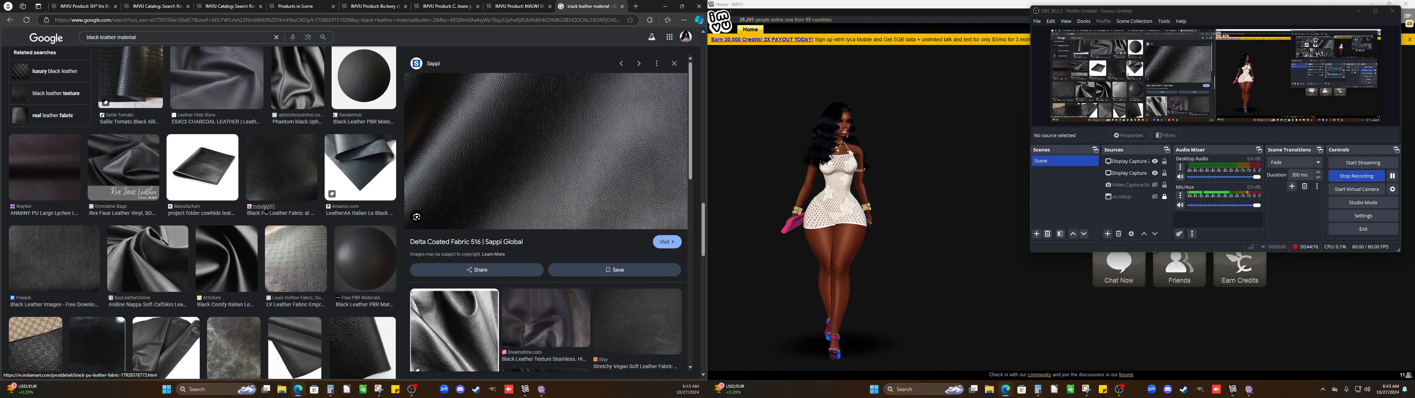
scroll(265, 210, up, 3)
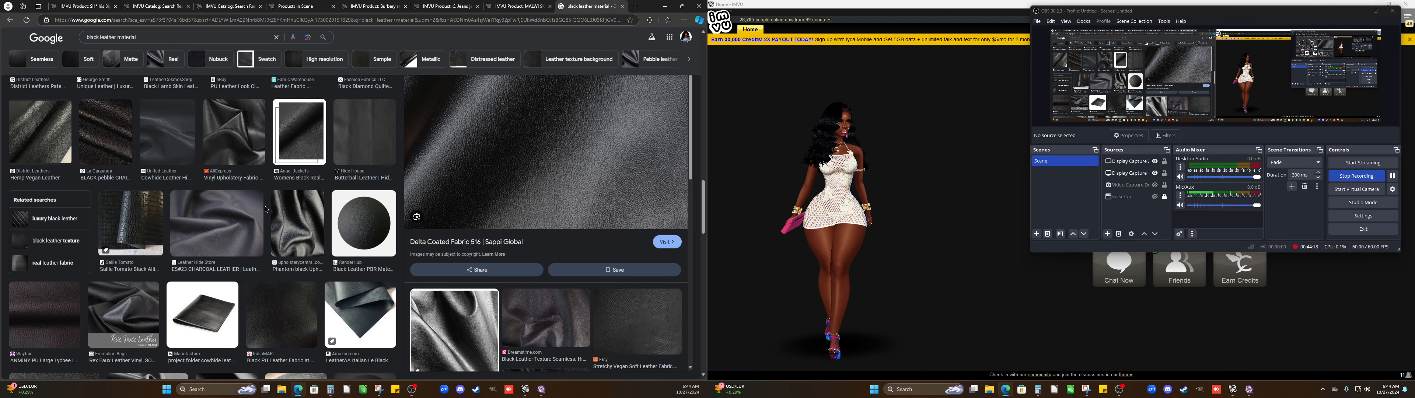
scroll(266, 209, up, 4)
scroll(266, 209, up, 1)
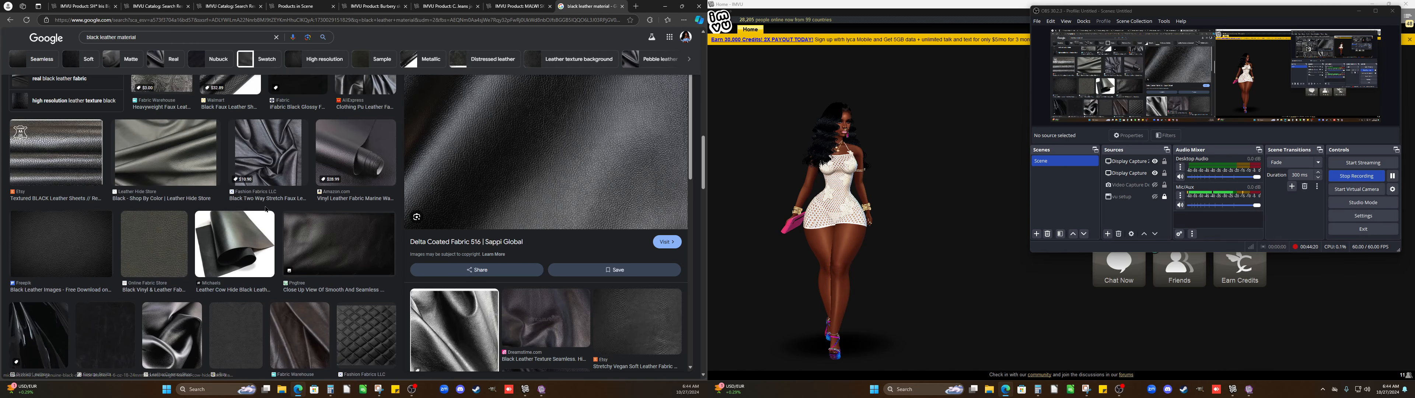
scroll(266, 209, up, 4)
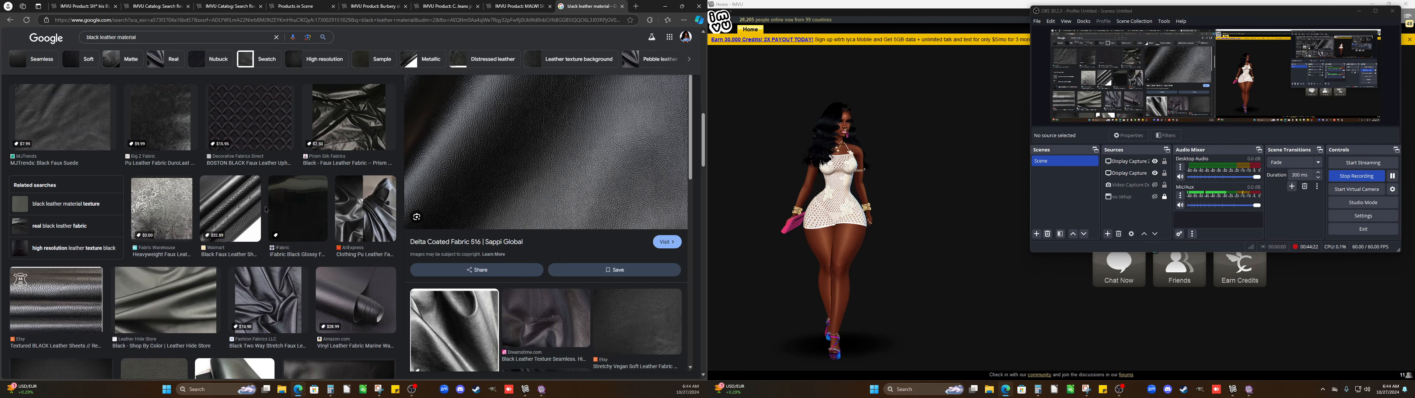
scroll(266, 209, up, 3)
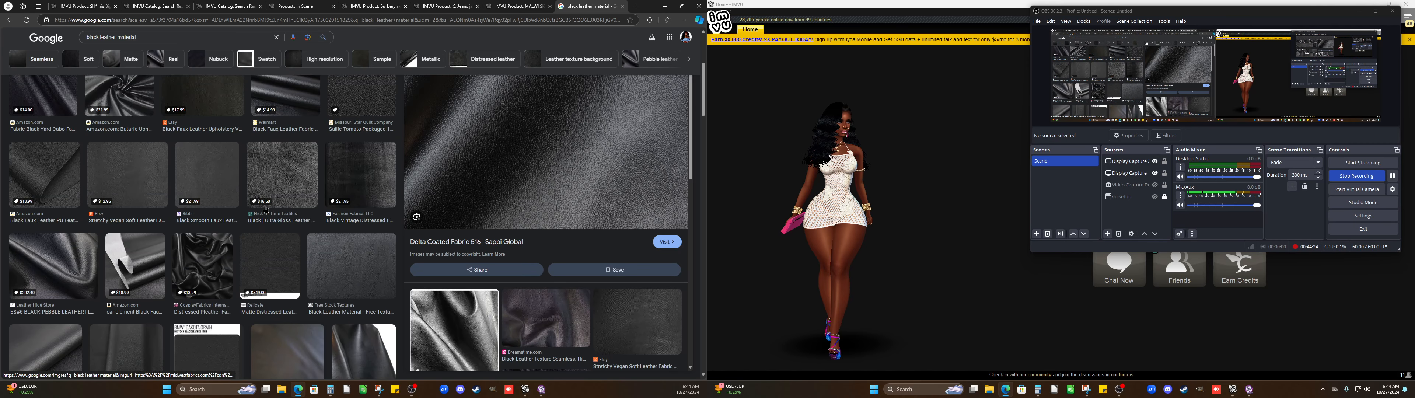
scroll(266, 209, up, 2)
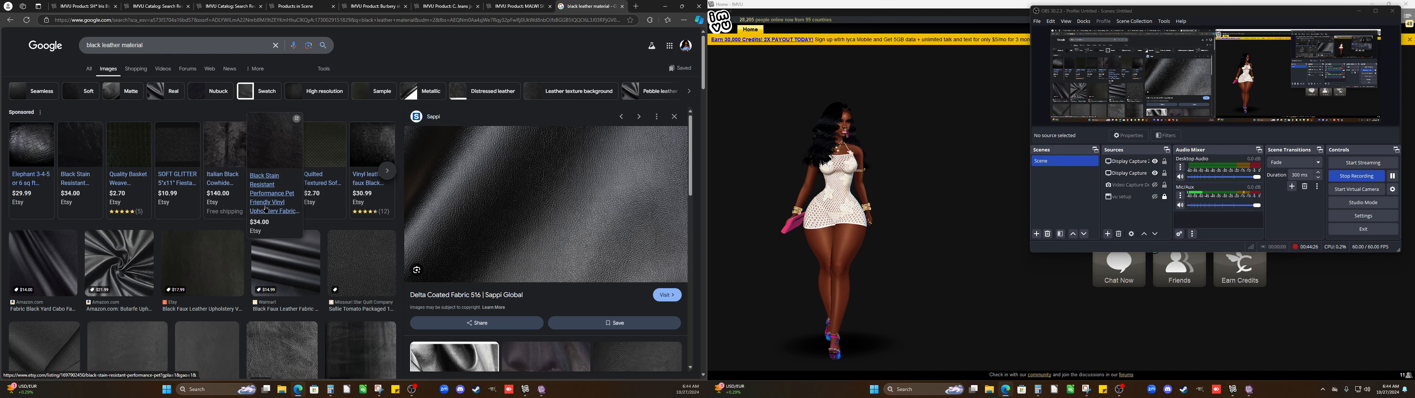
Open the Etsy listing for Black Stain Resistant Performance Pet Friendly Vinyl Upholstery Fabric and enlarge its product image
click(278, 159)
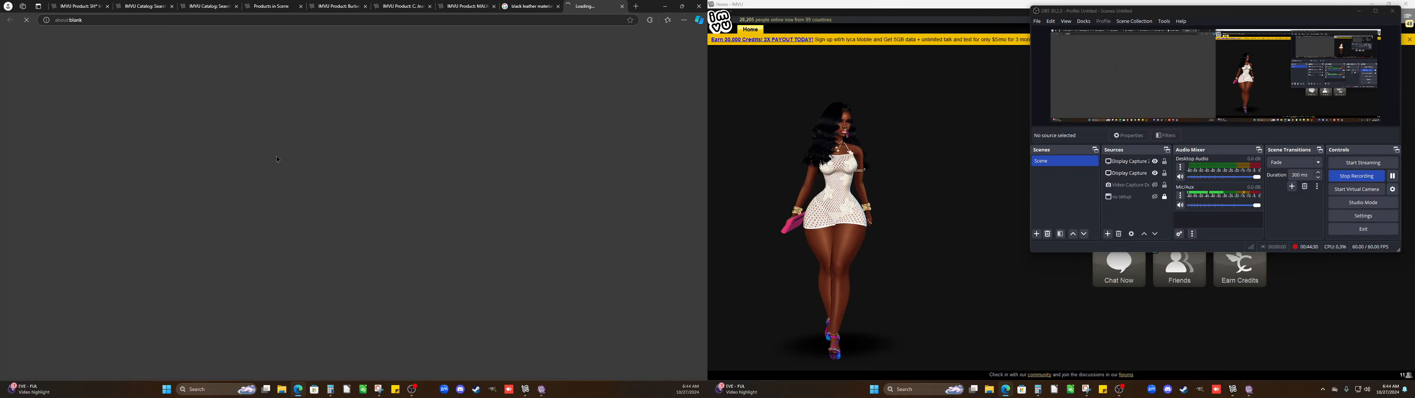
scroll(276, 160, down, 3)
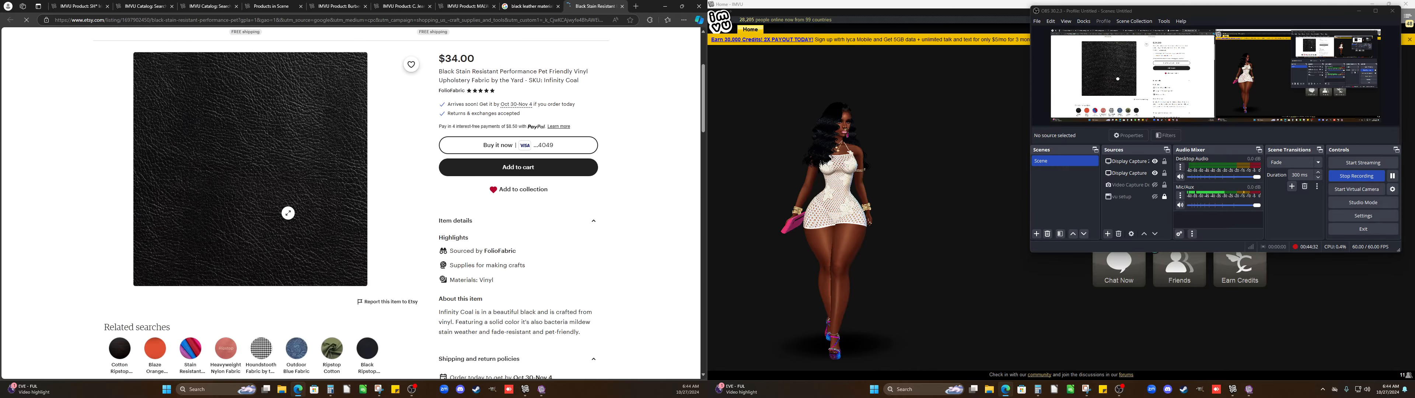
click(198, 175)
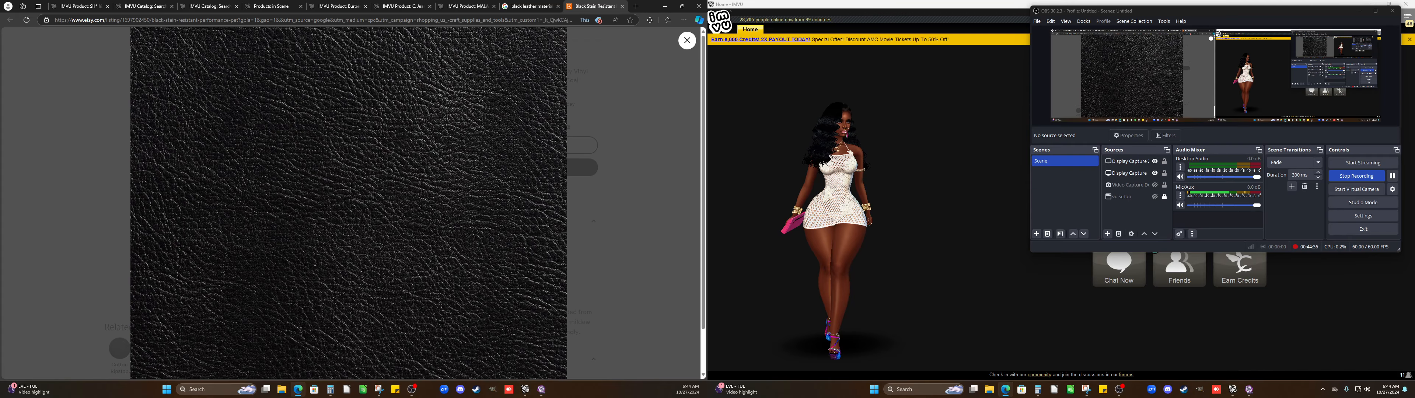
Capture a rectangular Snipping Tool screenshot of the enlarged black vinyl image's full visible area
click(380, 389)
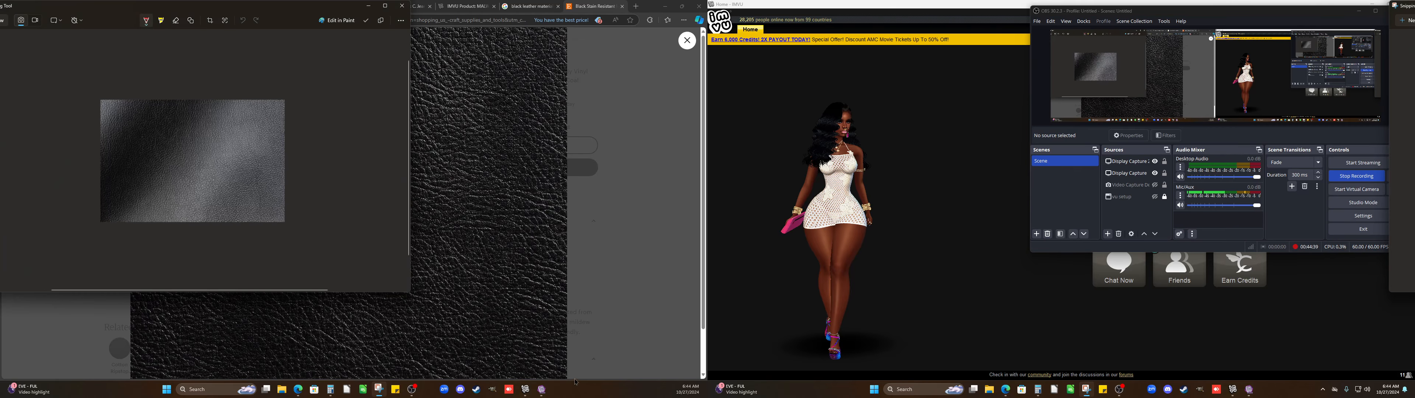
click(2, 20)
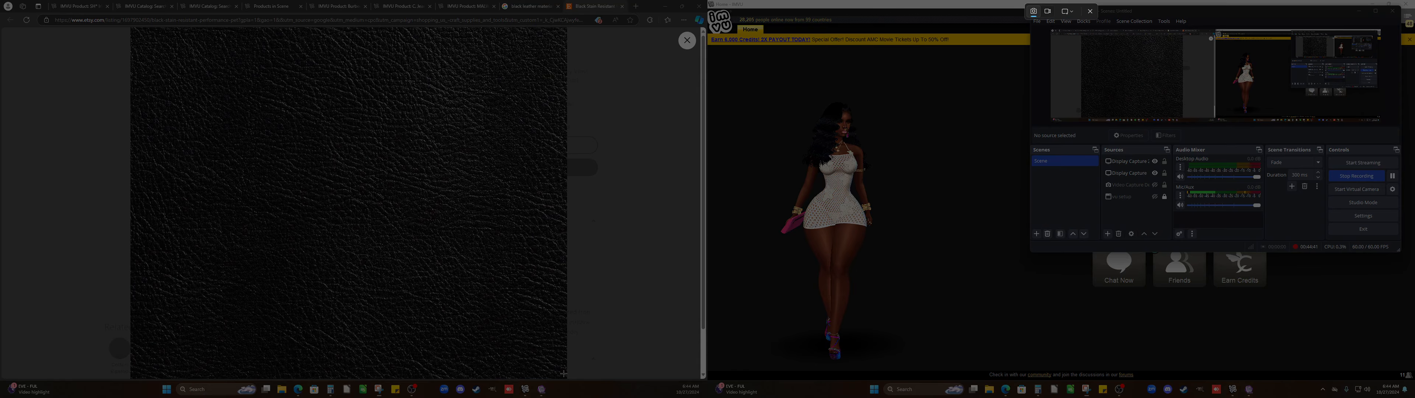
drag(564, 374, 132, 27)
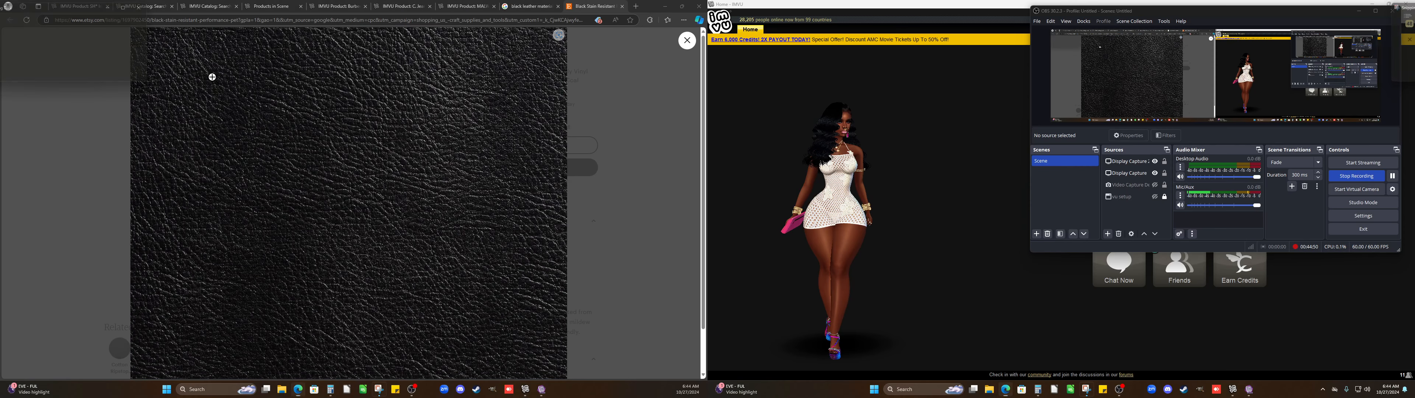
Save the black vinyl capture as a PNG in the Desktop > imvu > fabrick > Gucci folder
right_click(231, 149)
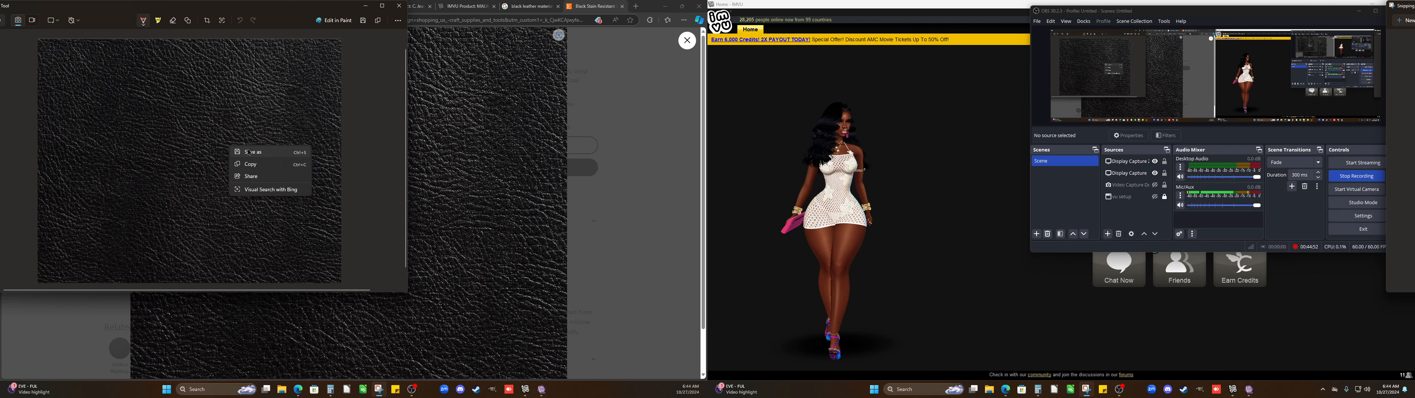
click(248, 152)
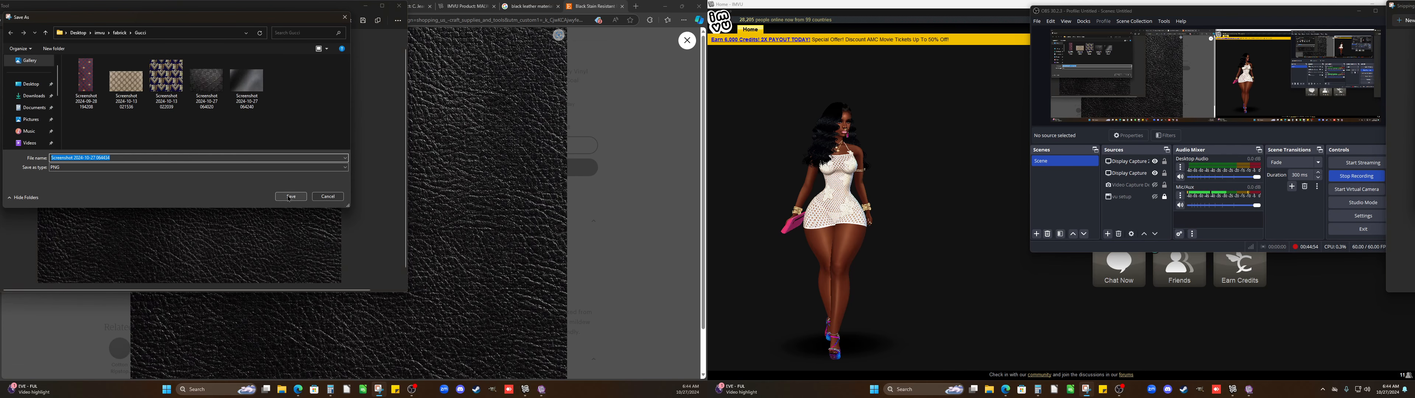
click(290, 197)
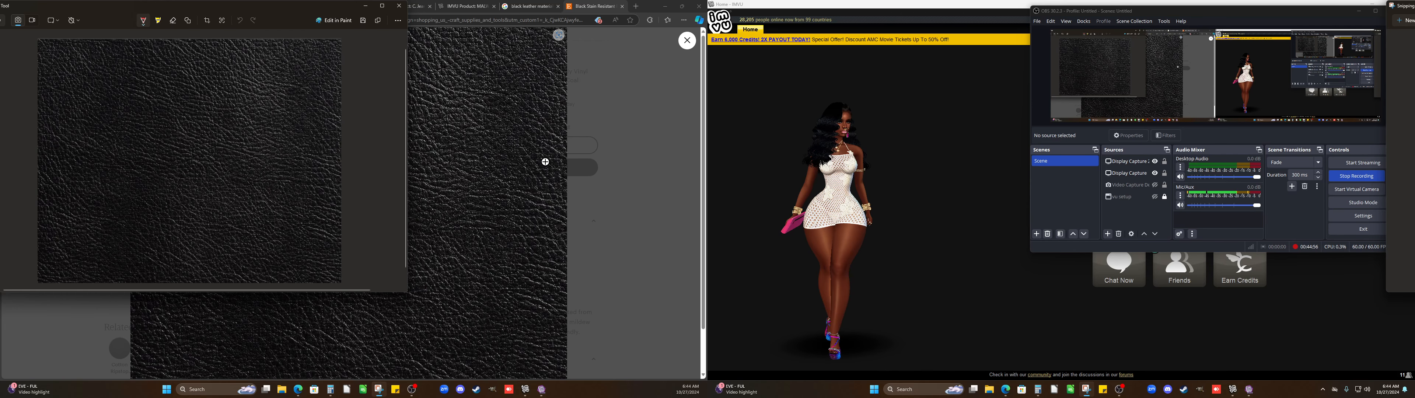
Switch to IMVU Studio and try to import the black vinyl capture as material 11's diffuse texture
click(541, 390)
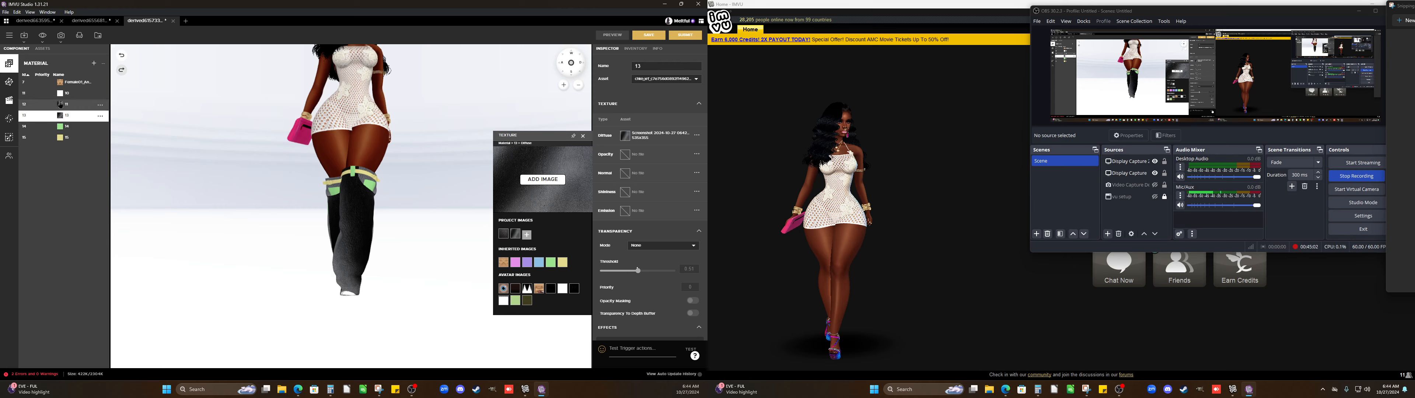
click(60, 104)
mouse_move(625, 139)
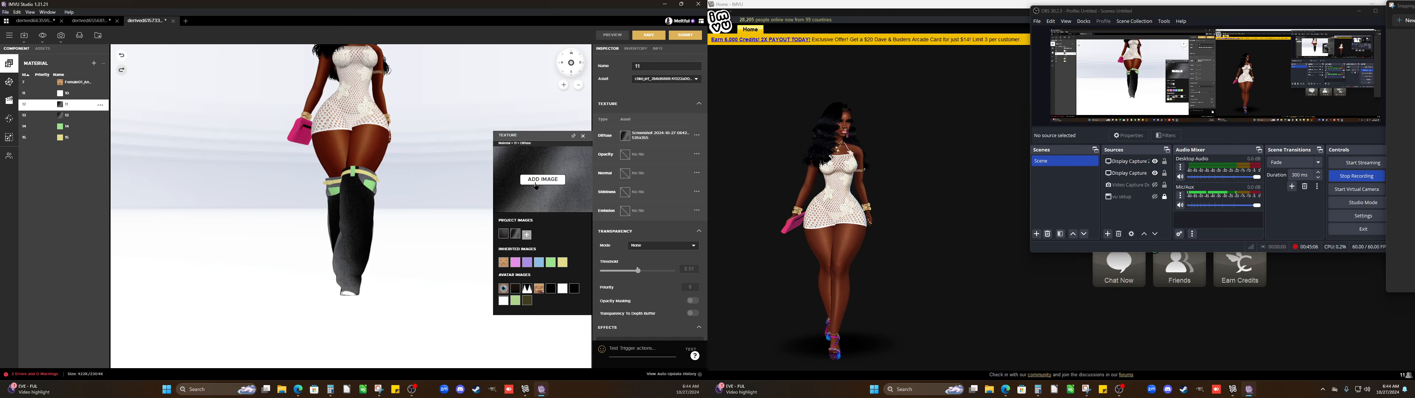
click(536, 180)
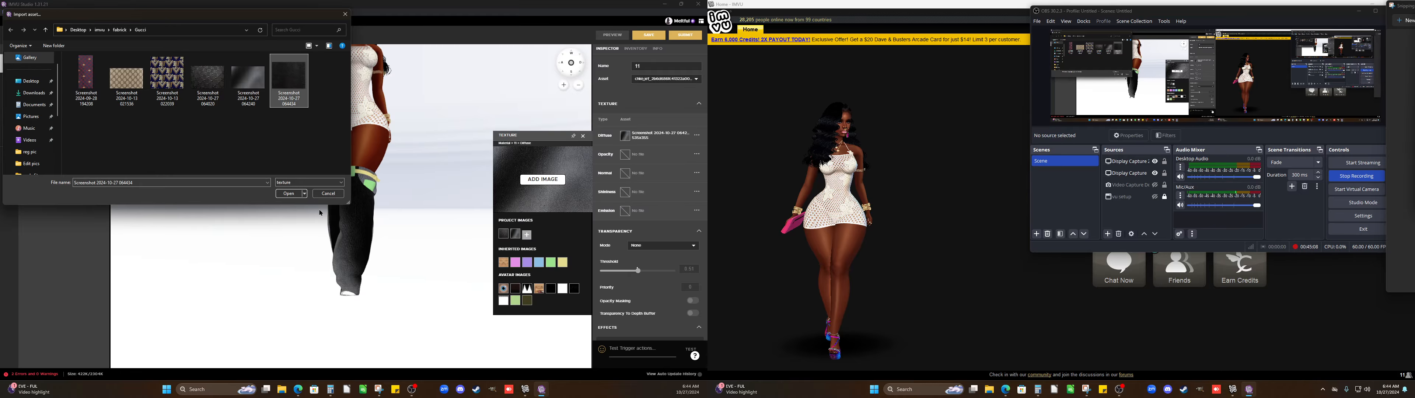
click(289, 193)
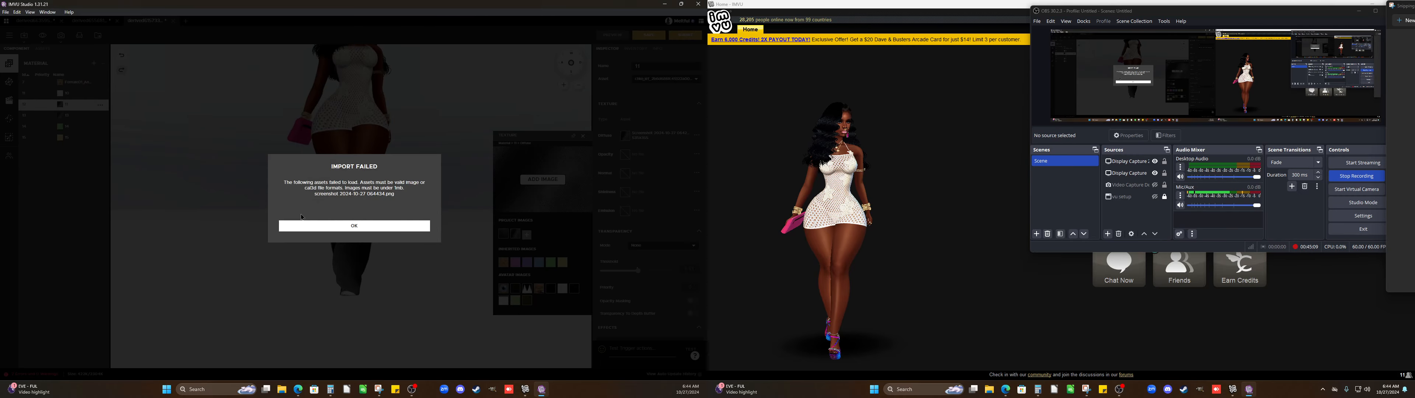
click(347, 223)
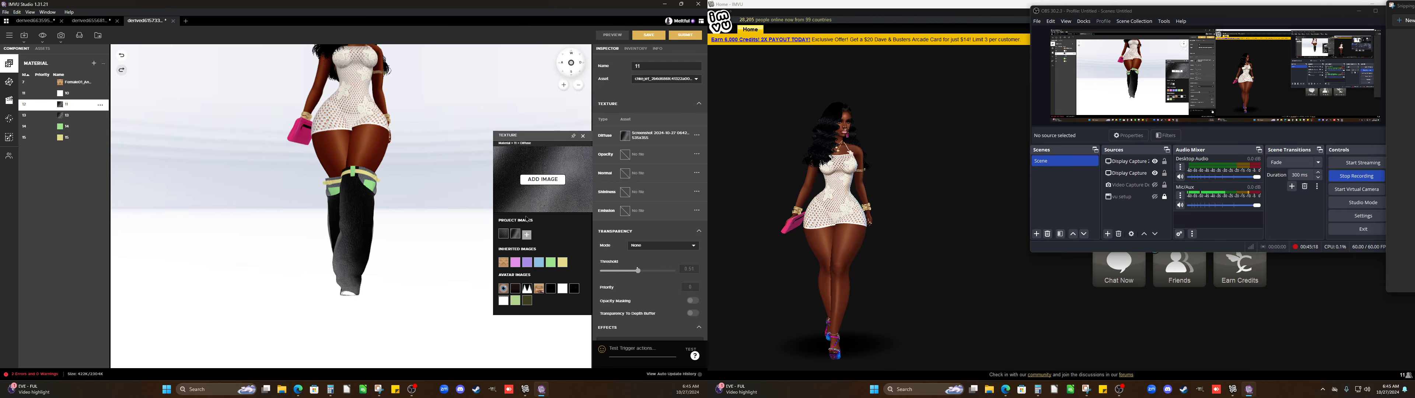
Retry importing the same black vinyl capture from the Gucci folder for material 11
click(538, 181)
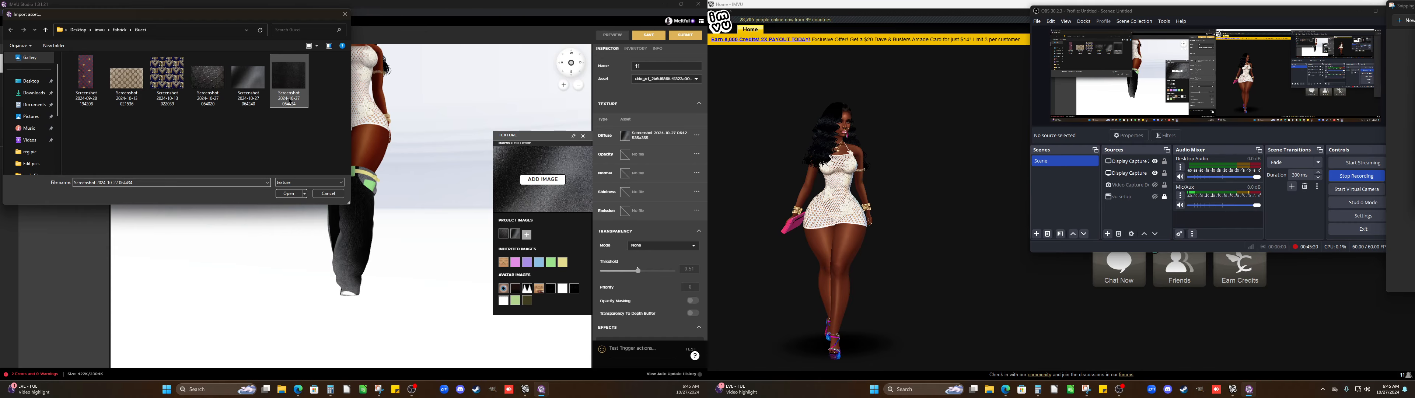
click(290, 195)
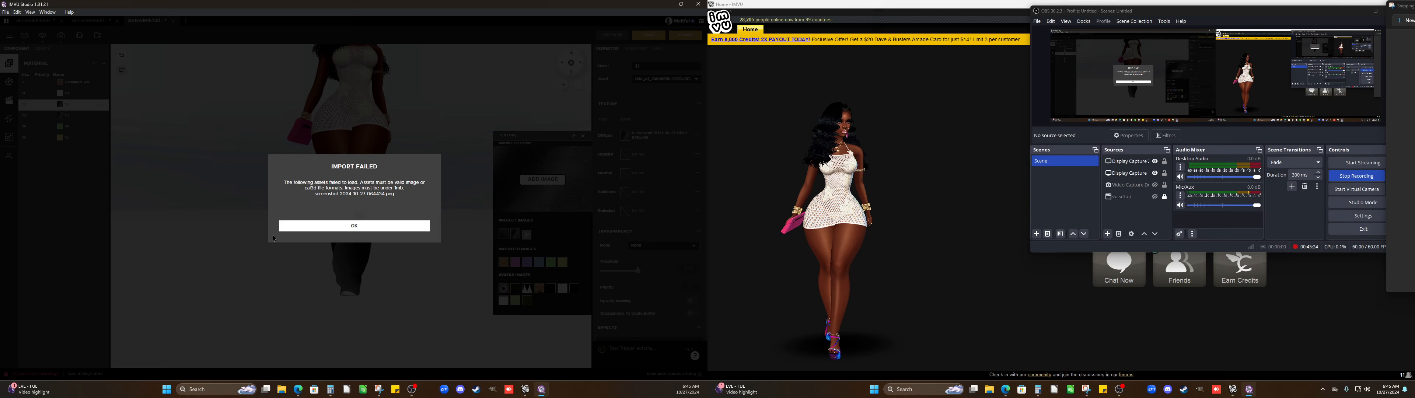
click(299, 226)
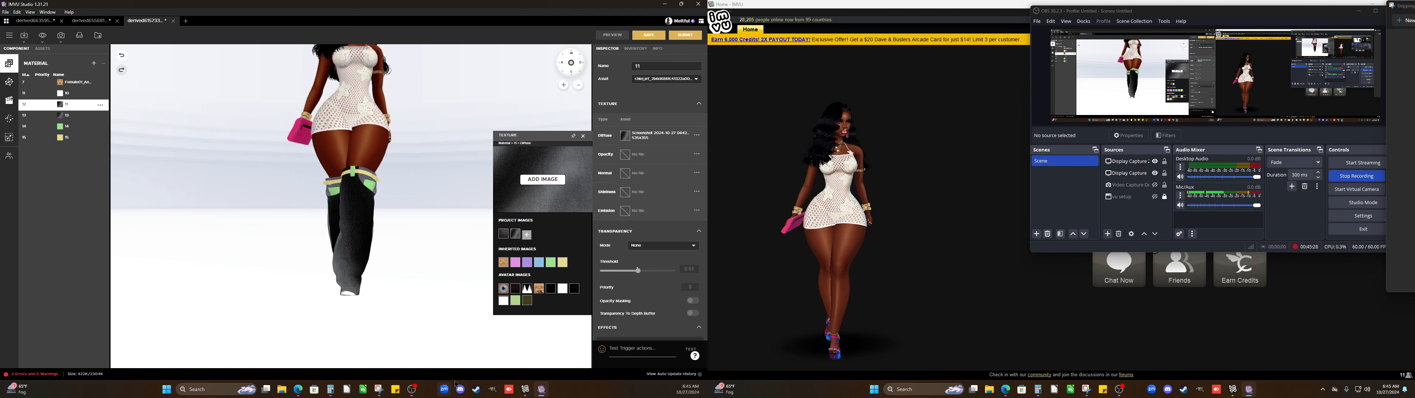
Return to the black vinyl capture in Snipping Tool and save it again as a PNG over its existing file in the Gucci folder
click(298, 389)
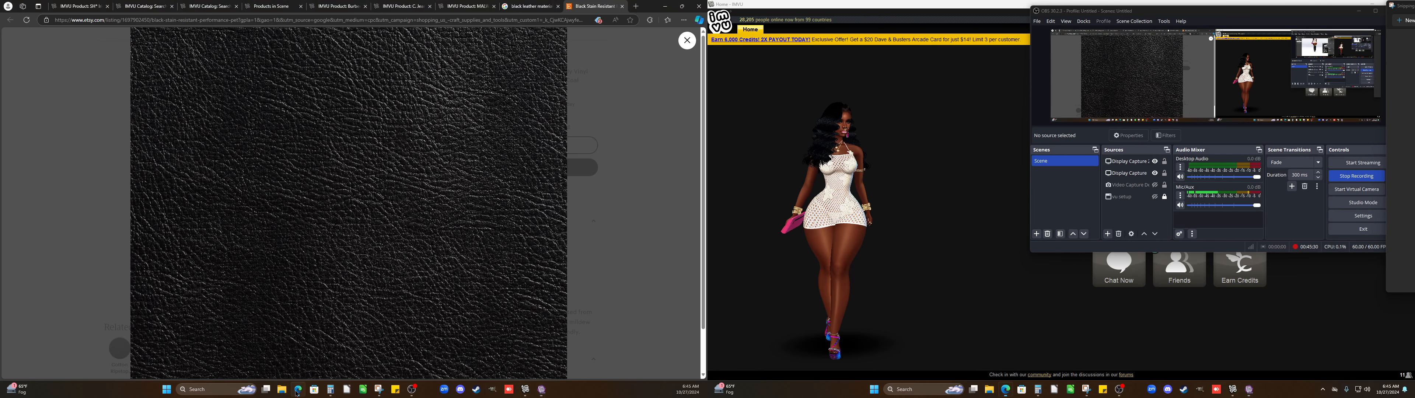
click(221, 149)
click(319, 269)
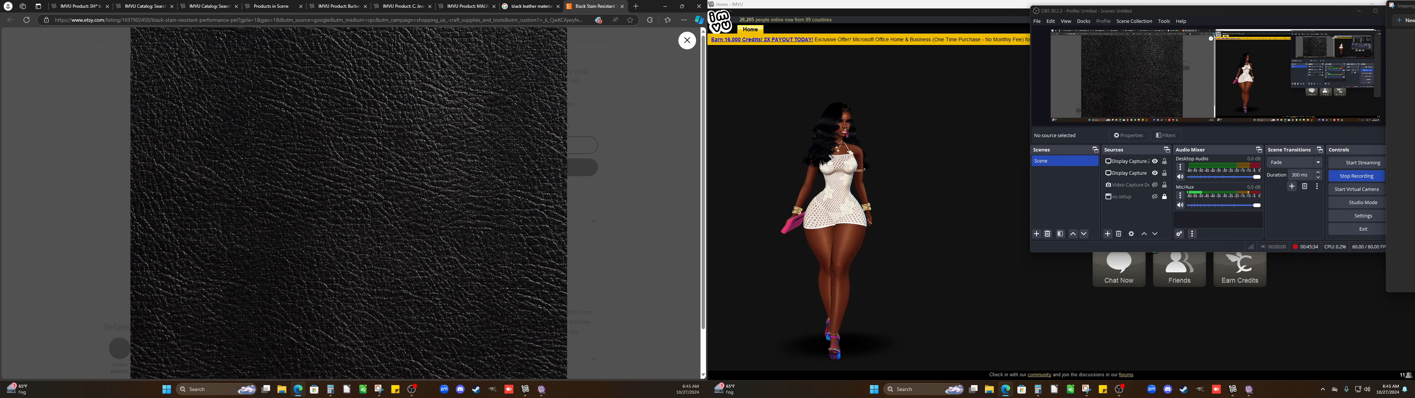
click(379, 390)
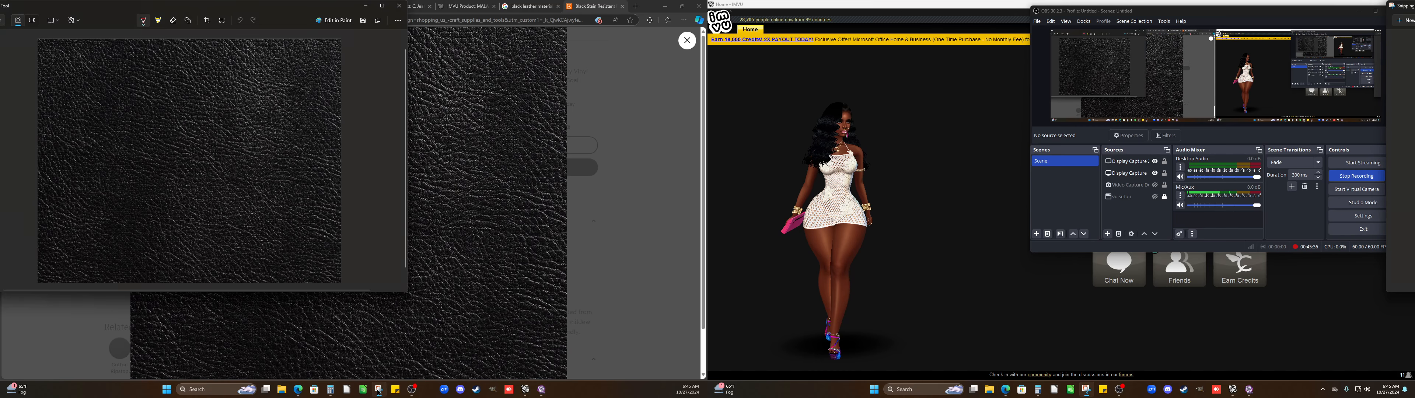
right_click(106, 132)
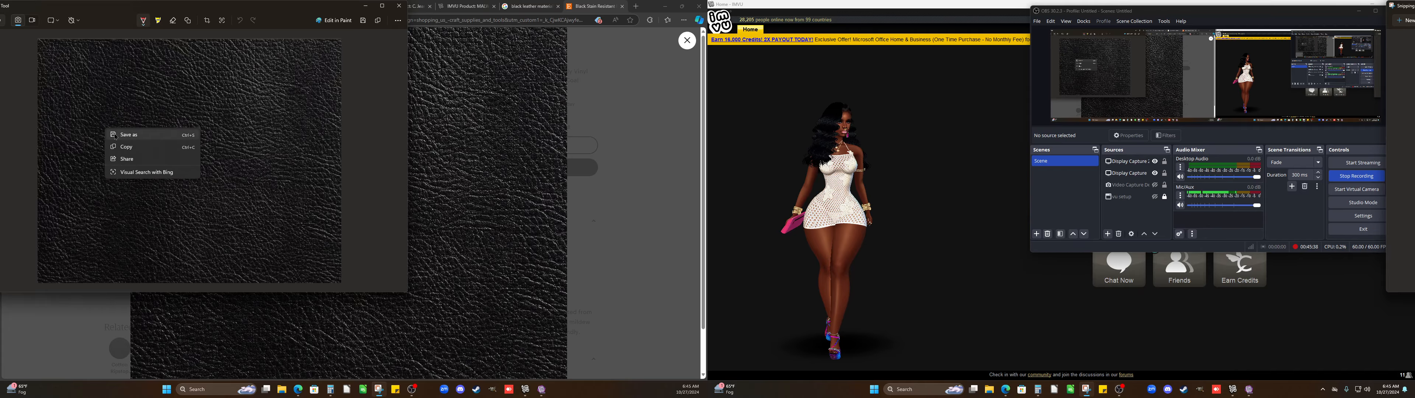
click(116, 135)
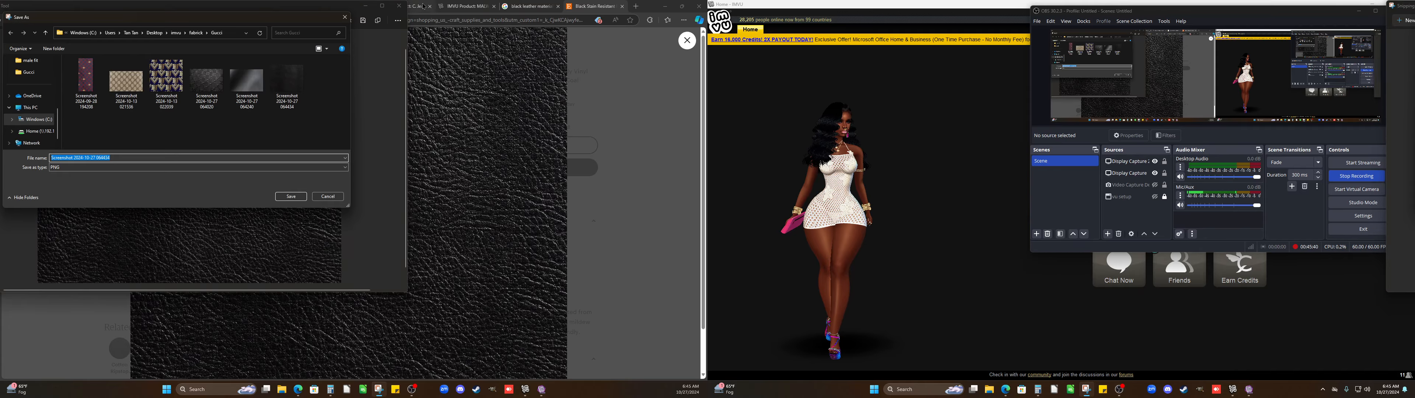
click(288, 82)
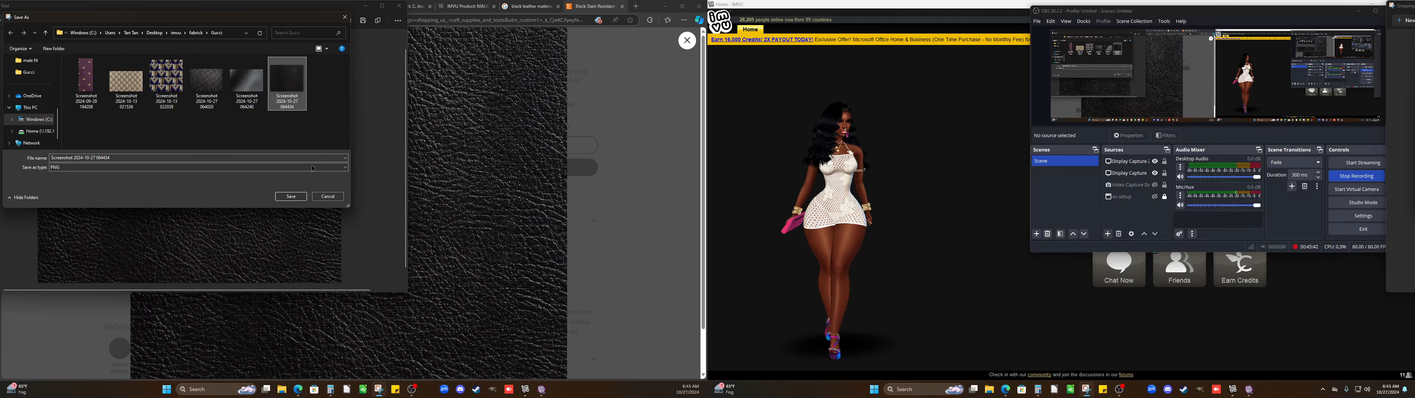
click(291, 197)
click(379, 195)
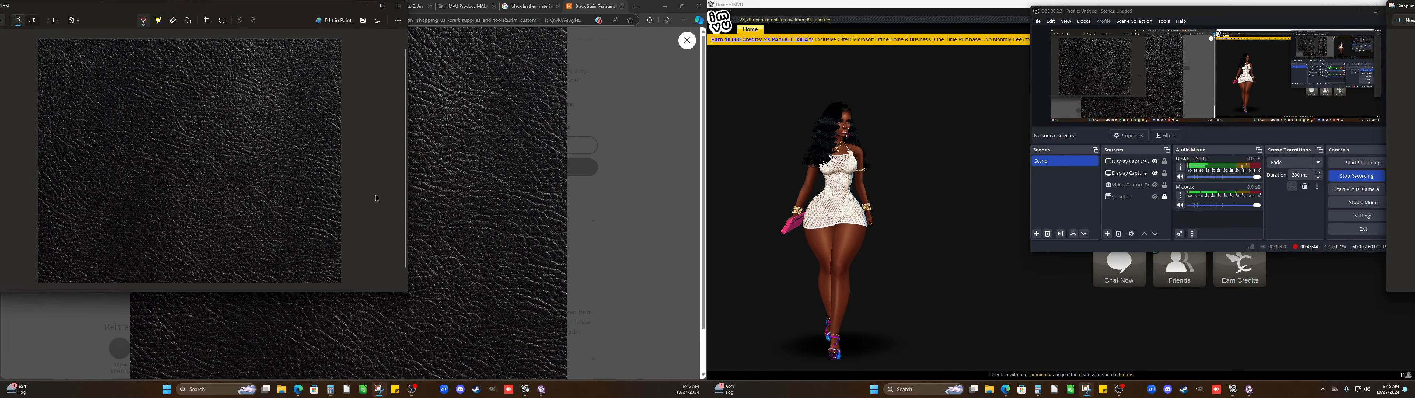
click(591, 109)
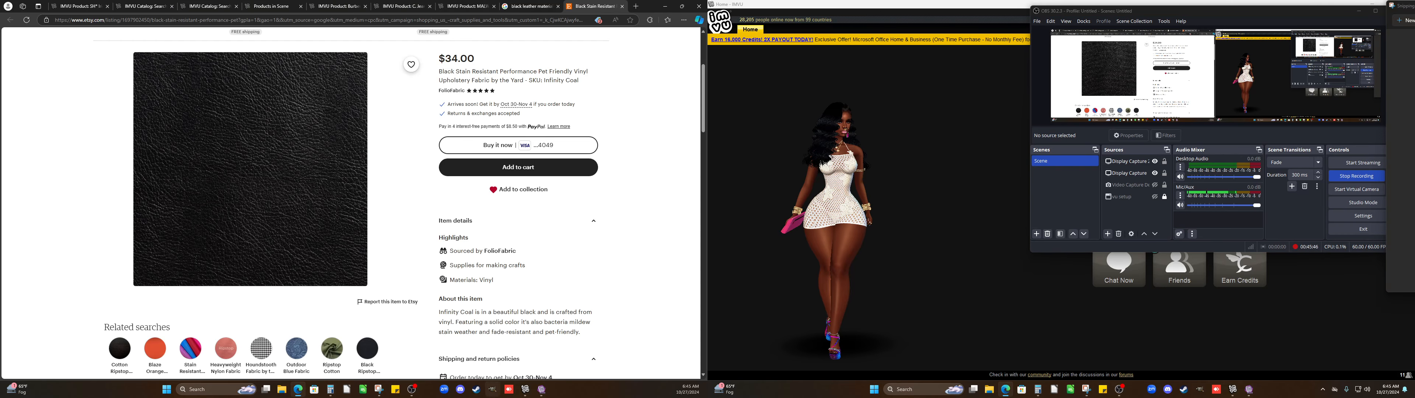
Switch to IMVU Studio and try to import the re-saved black vinyl capture as material 11's diffuse texture
click(542, 390)
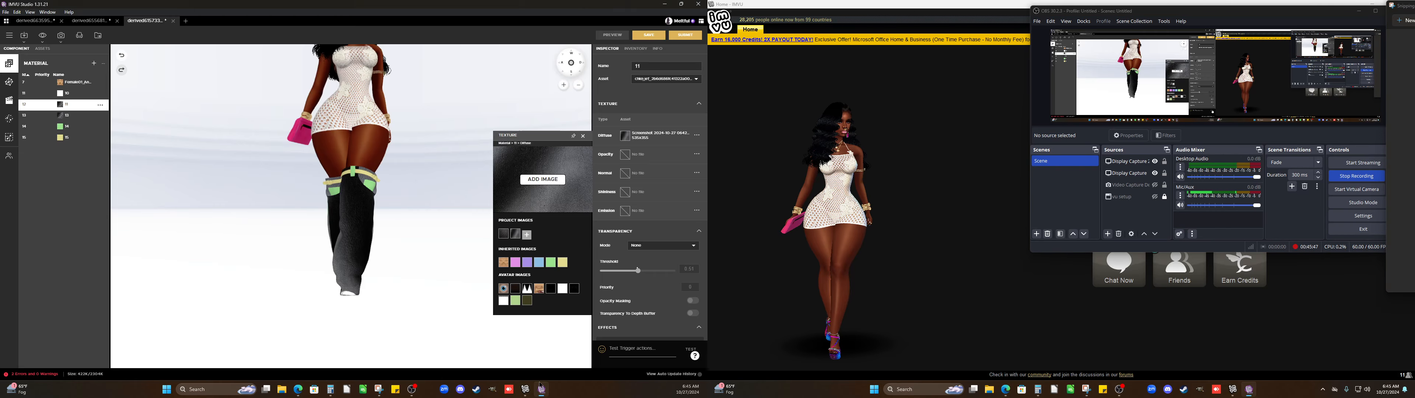
click(543, 179)
click(286, 77)
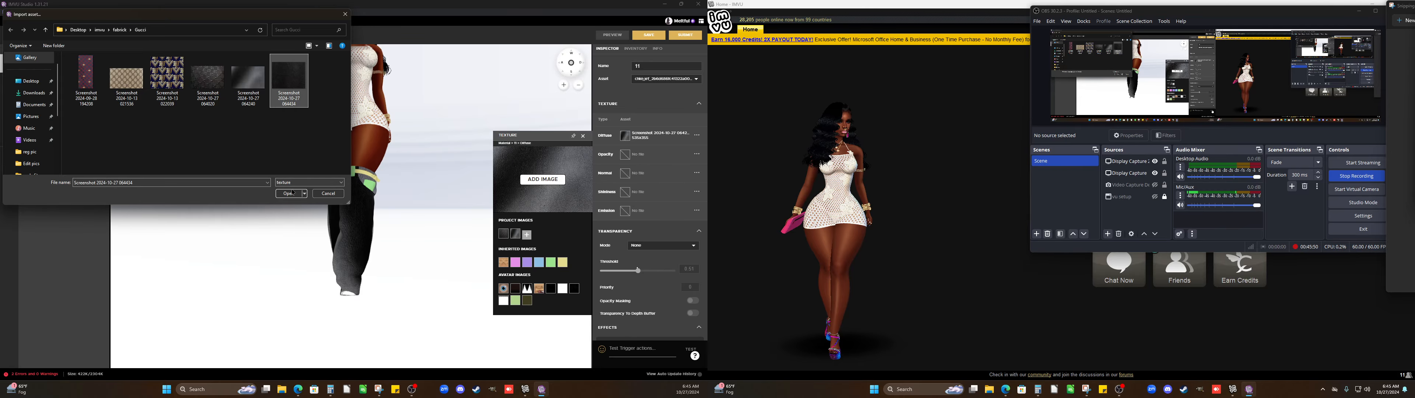
click(287, 192)
click(347, 229)
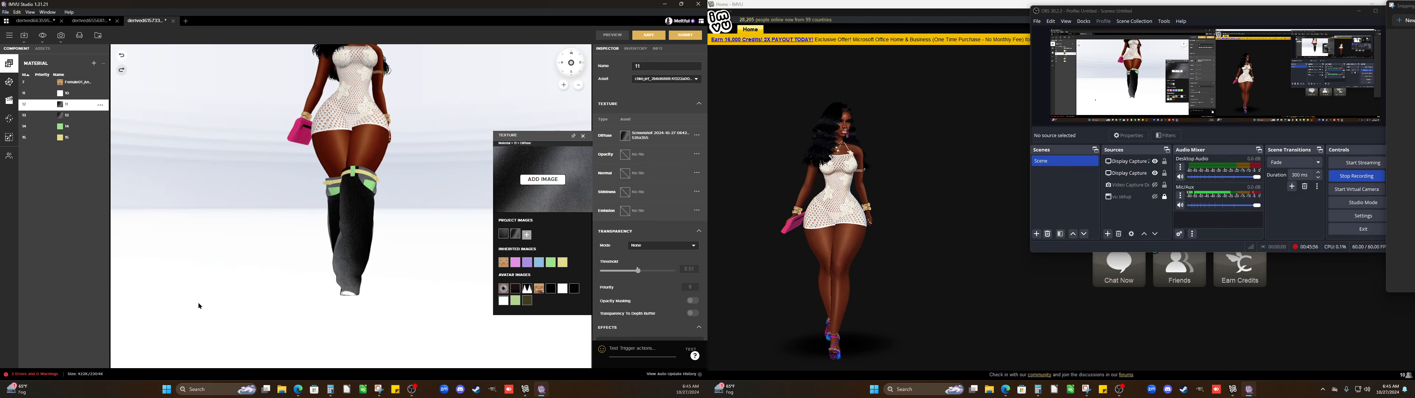
Close the Etsy vinyl listing in the browser and open the Black Faux Leather Upholstery Vinyl 54" listing from the image results
click(298, 389)
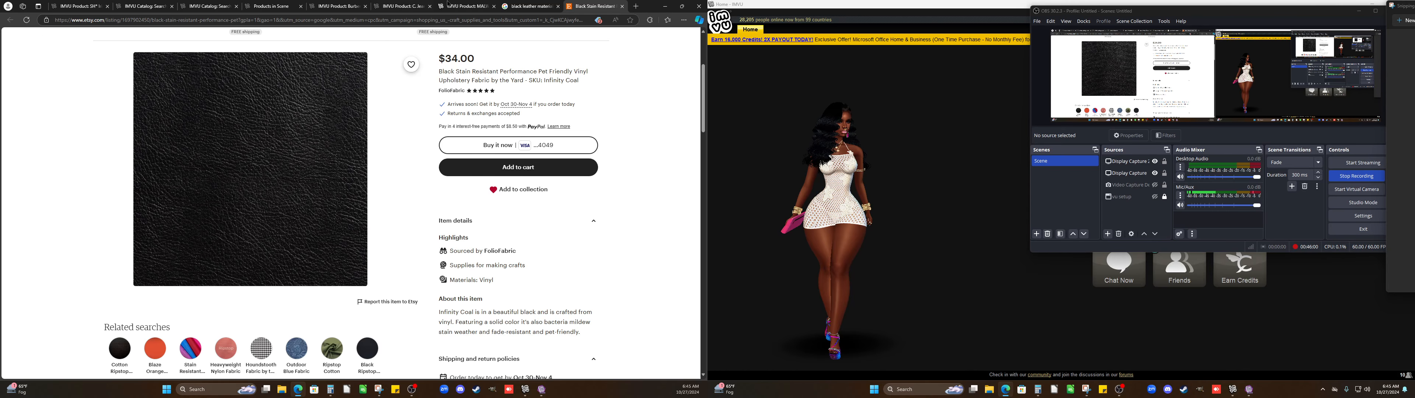
click(622, 7)
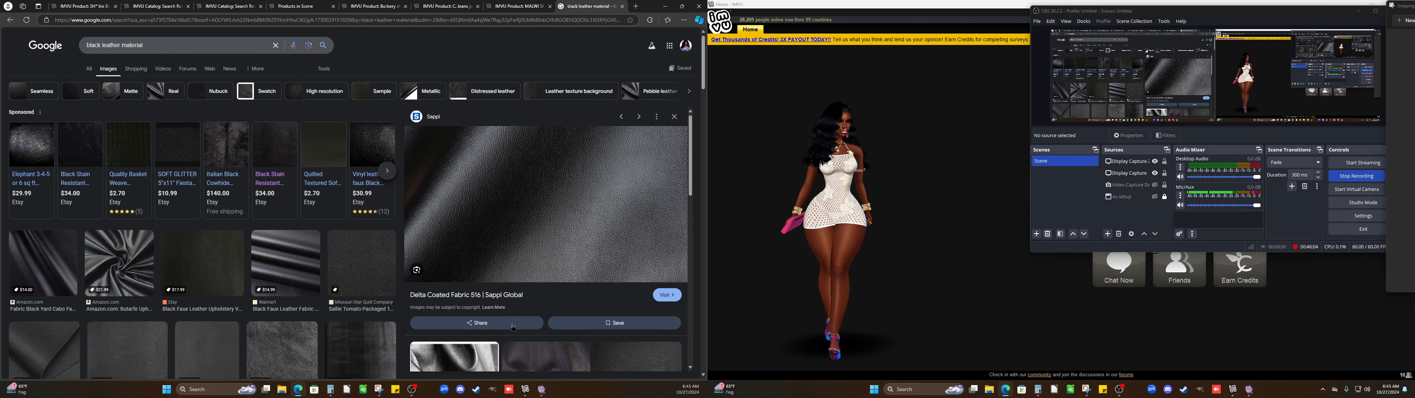
click(223, 264)
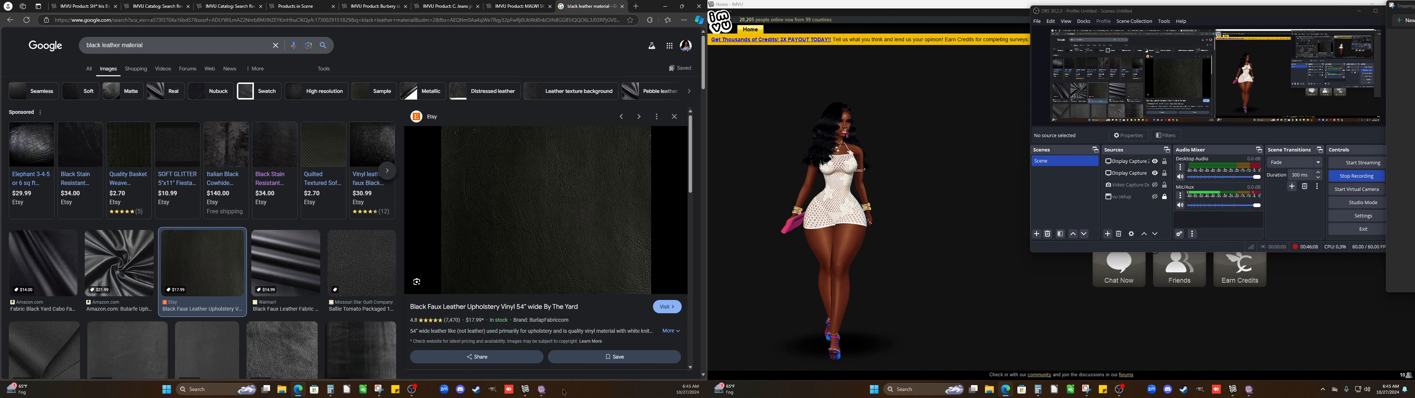
mouse_move(532, 394)
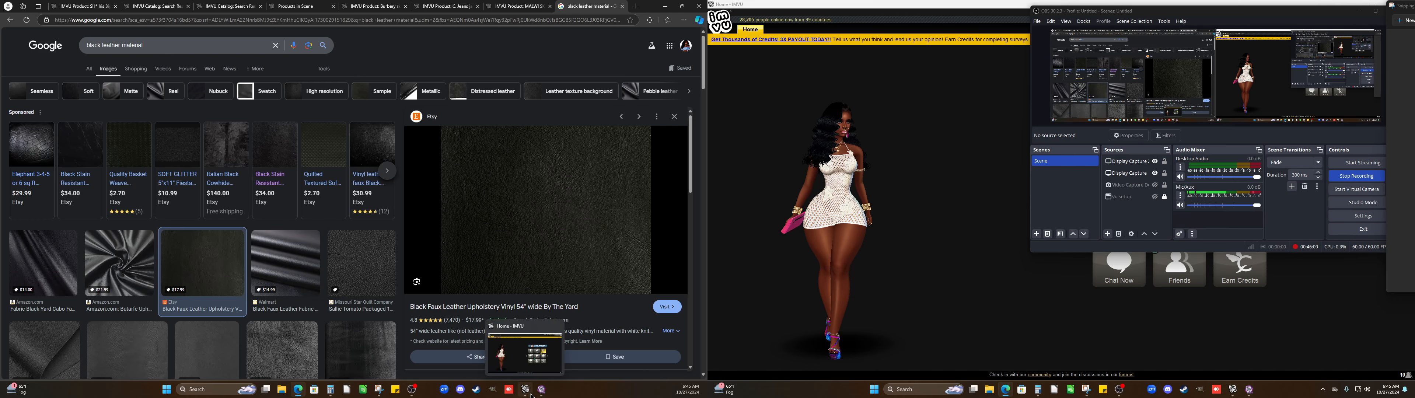
click(565, 224)
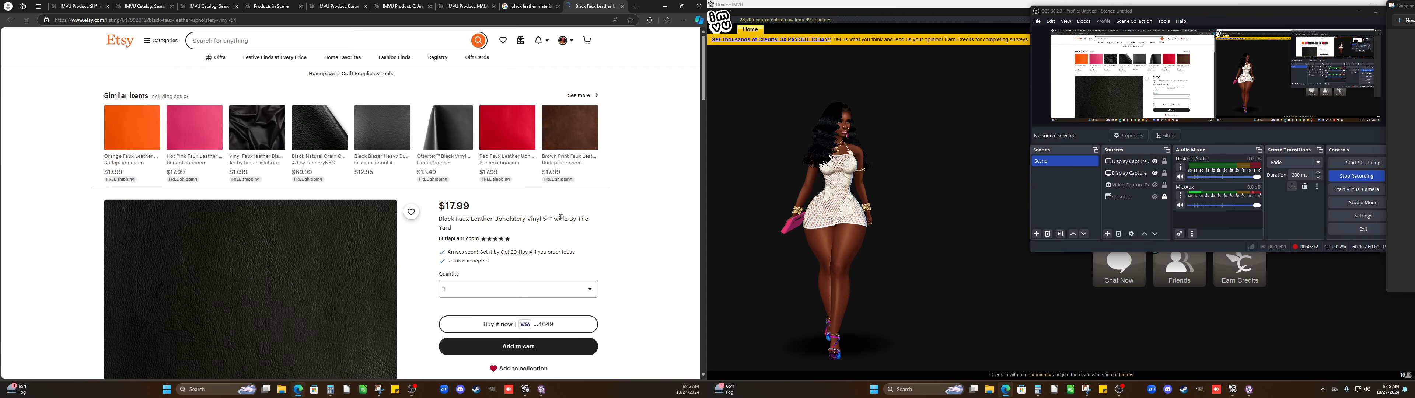
Capture the faux leather product photo on the Etsy page with a rectangular Snipping Tool screenshot inside the image's edges
scroll(459, 240, down, 4)
scroll(460, 241, up, 1)
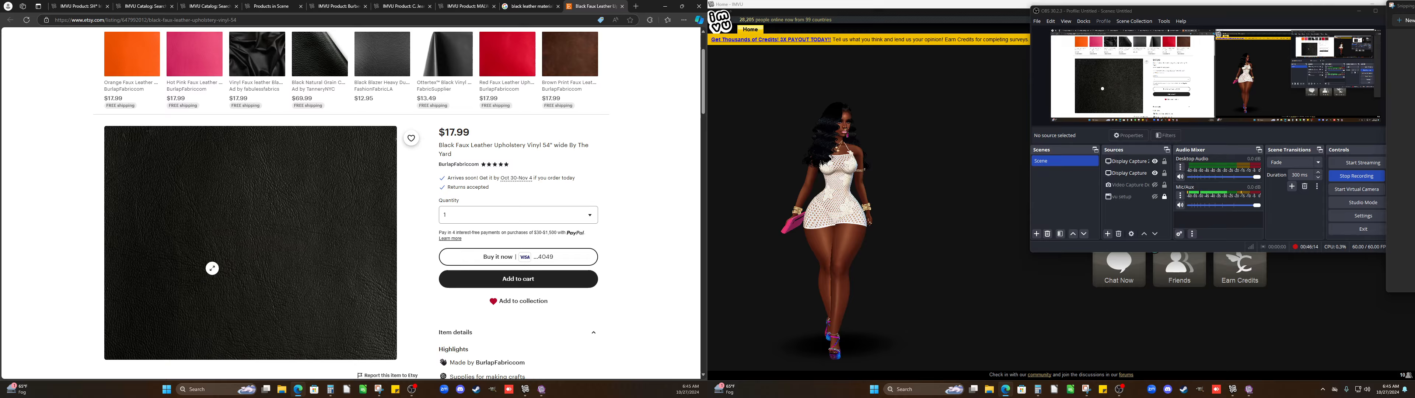
click(379, 180)
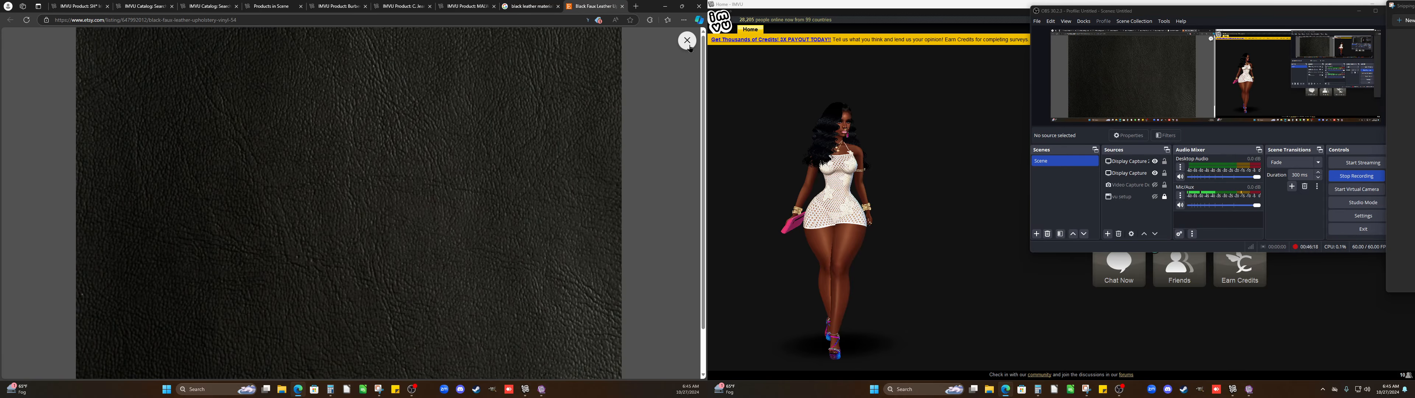
click(649, 161)
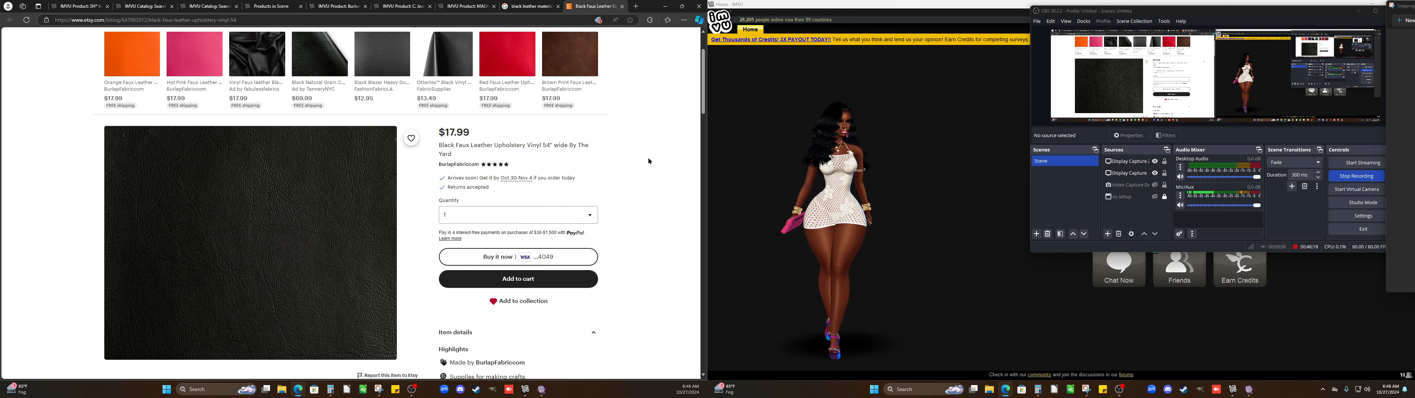
click(379, 389)
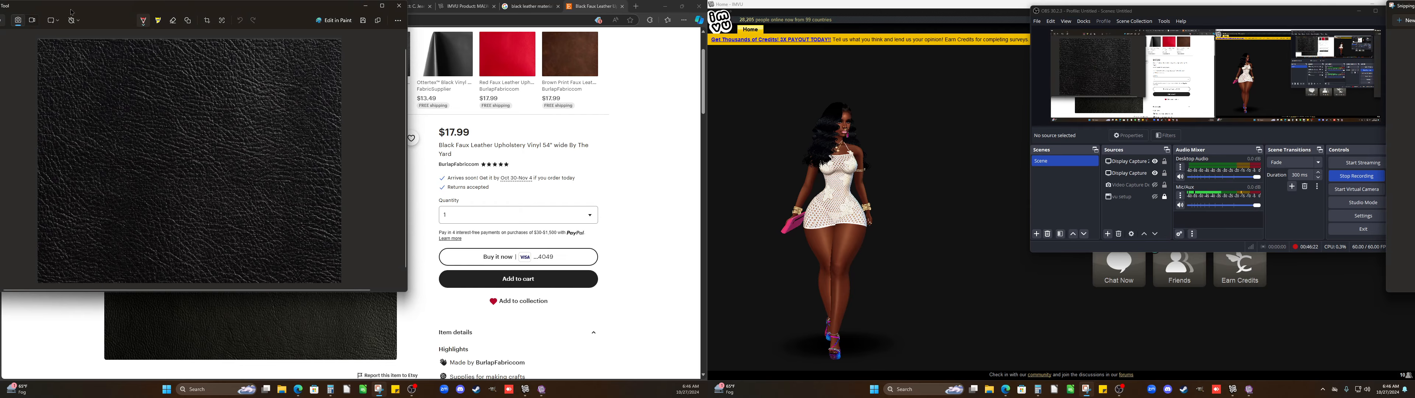
drag(79, 10, 185, 27)
click(99, 38)
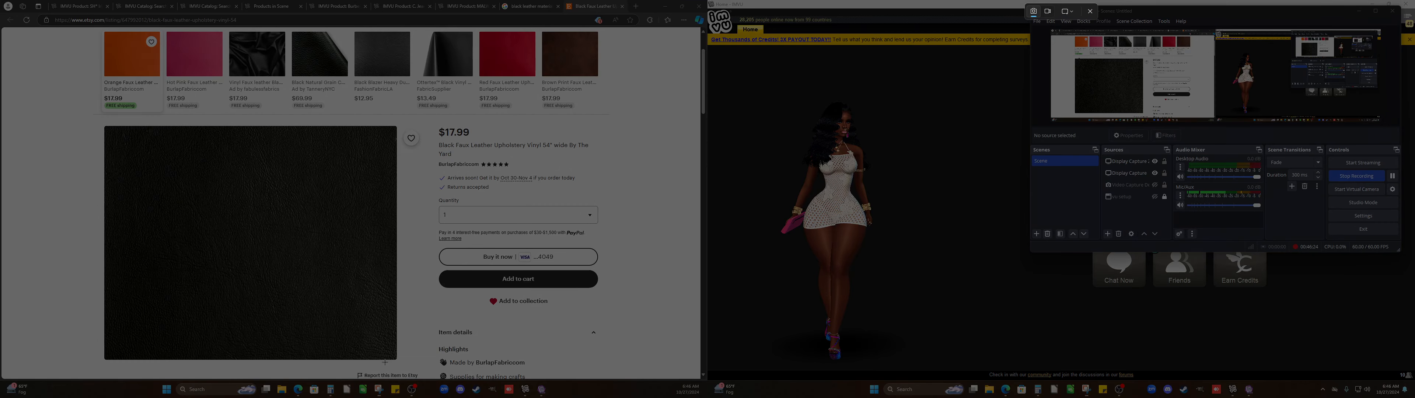
drag(390, 358, 109, 133)
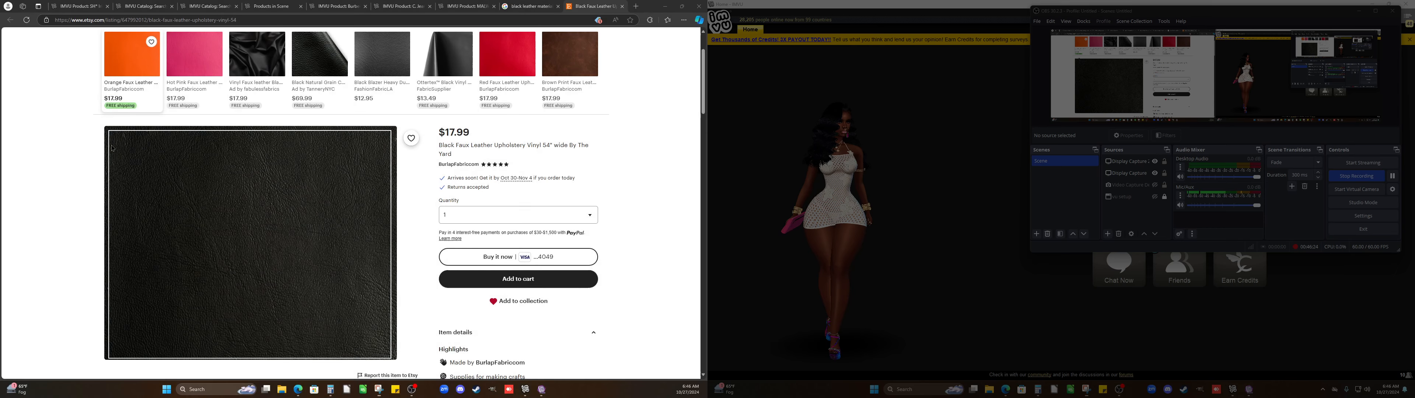
Save the faux leather capture as a PNG in the Gucci folder, replacing the earlier black vinyl capture
right_click(284, 134)
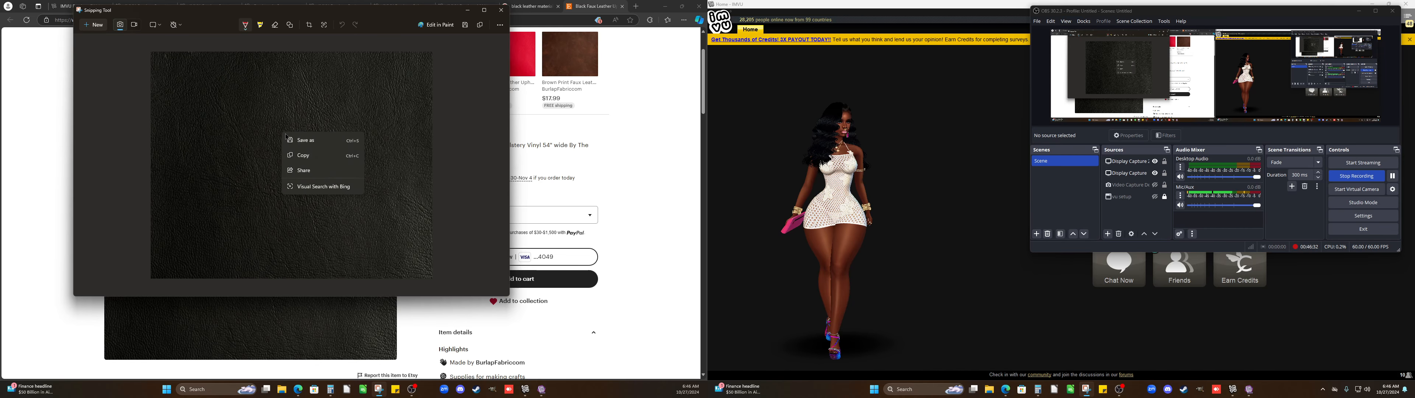
click(293, 140)
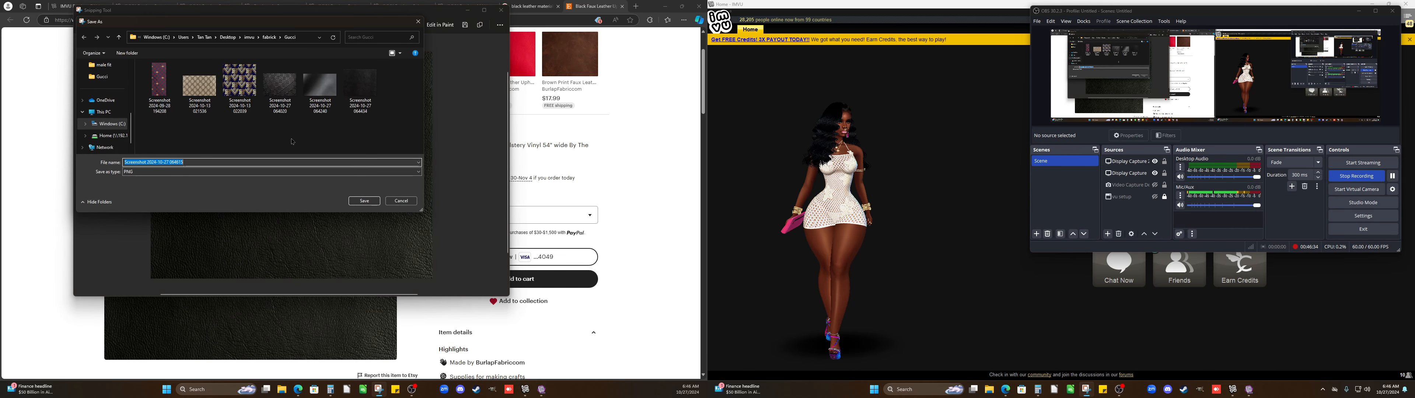
click(364, 199)
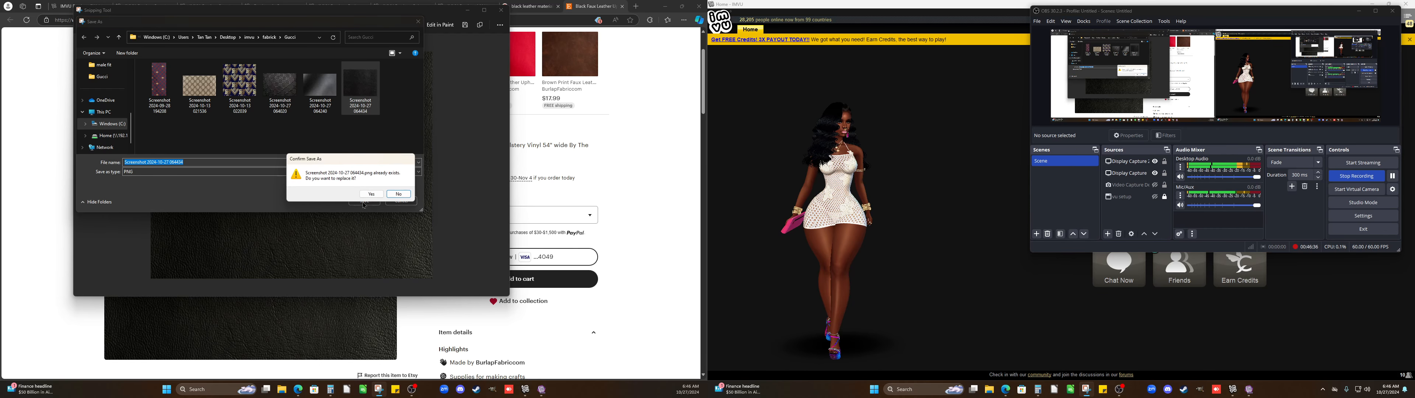
click(372, 194)
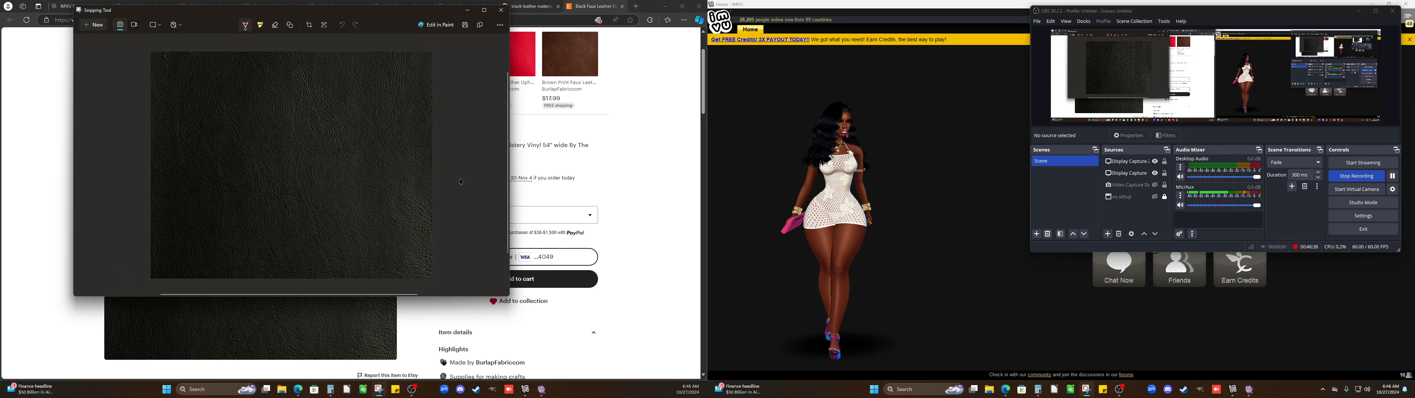
click(596, 151)
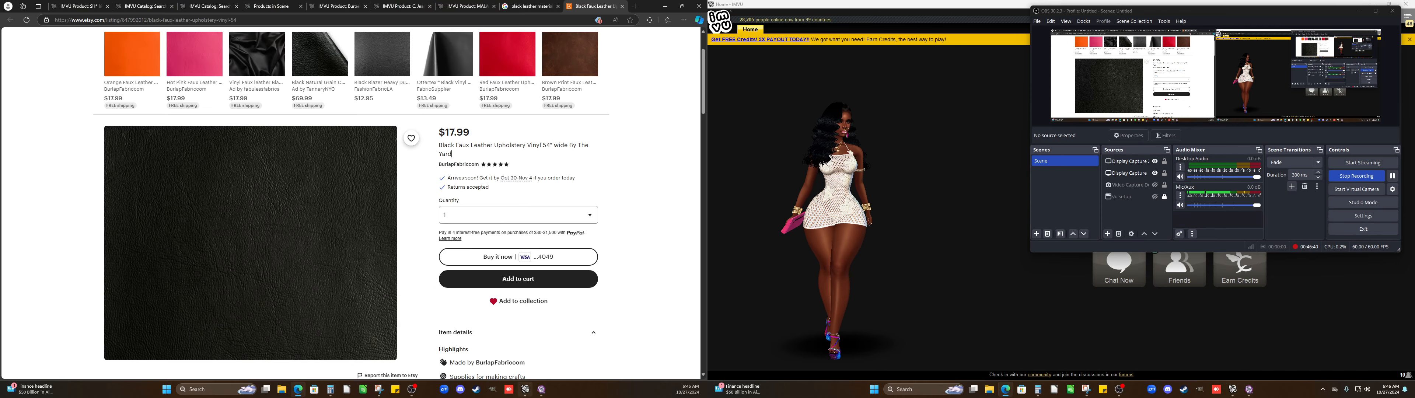
Switch to IMVU Studio, import the faux leather capture as material 11's diffuse texture and preview it on the avatar
click(541, 389)
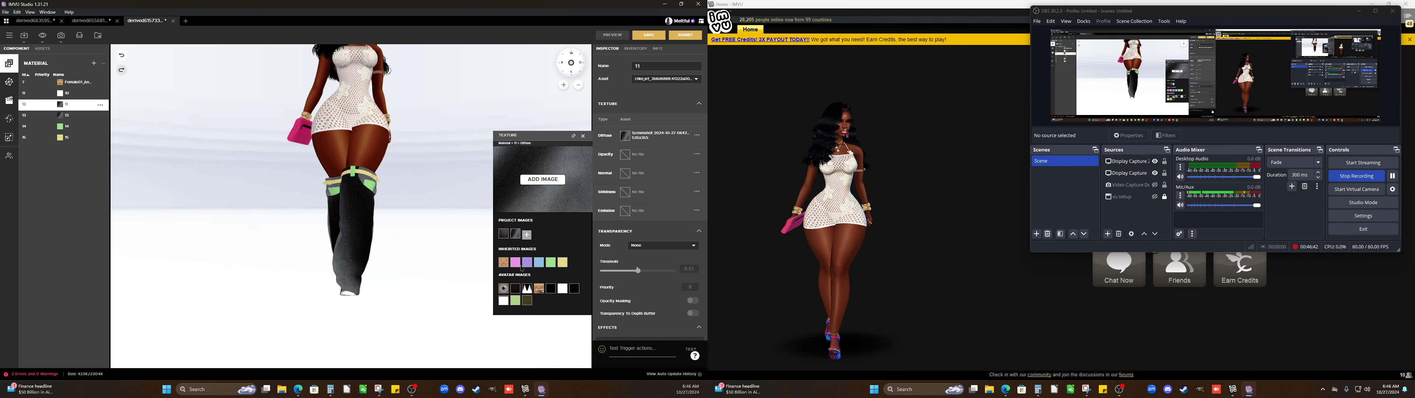
click(533, 186)
click(290, 83)
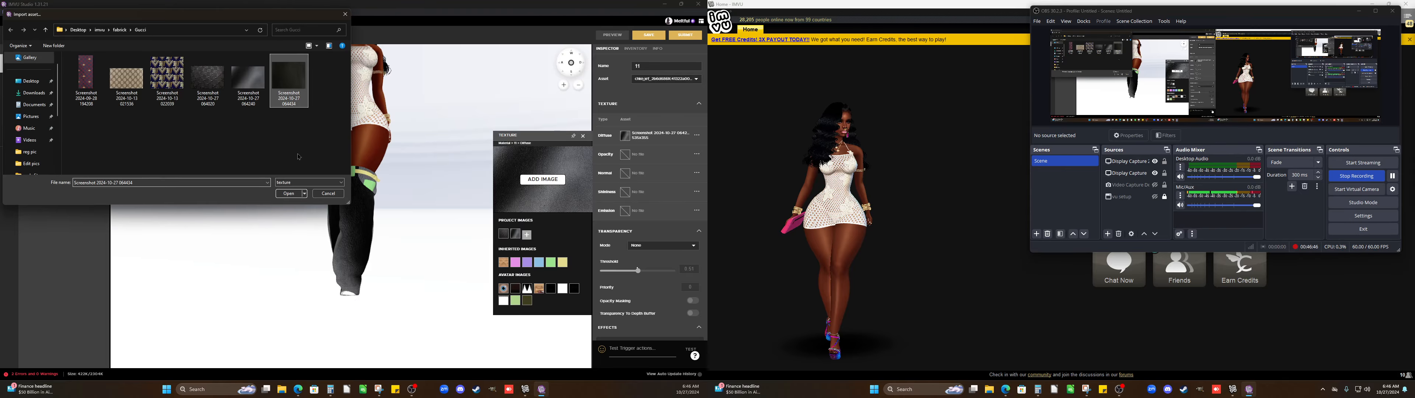
click(297, 194)
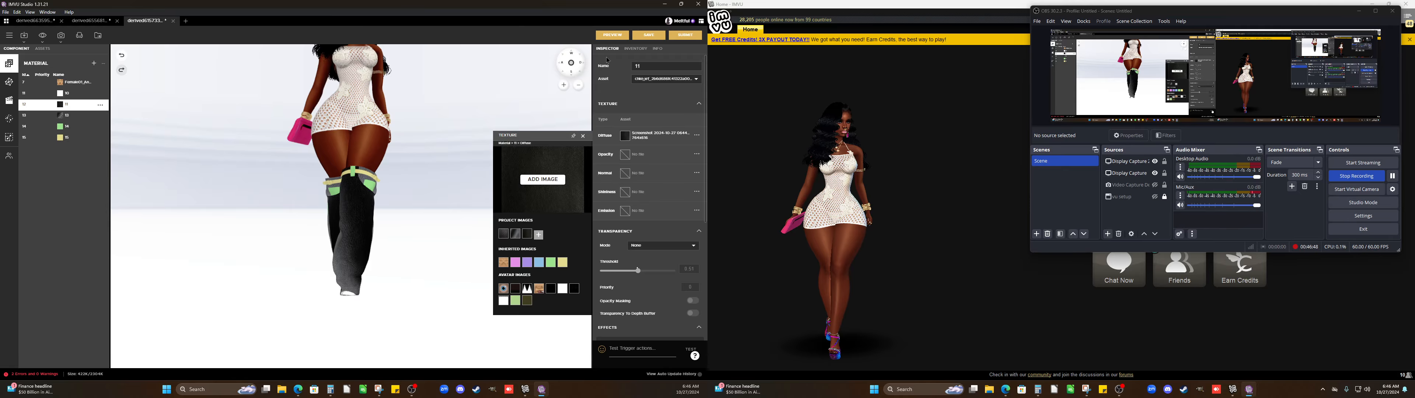
click(604, 38)
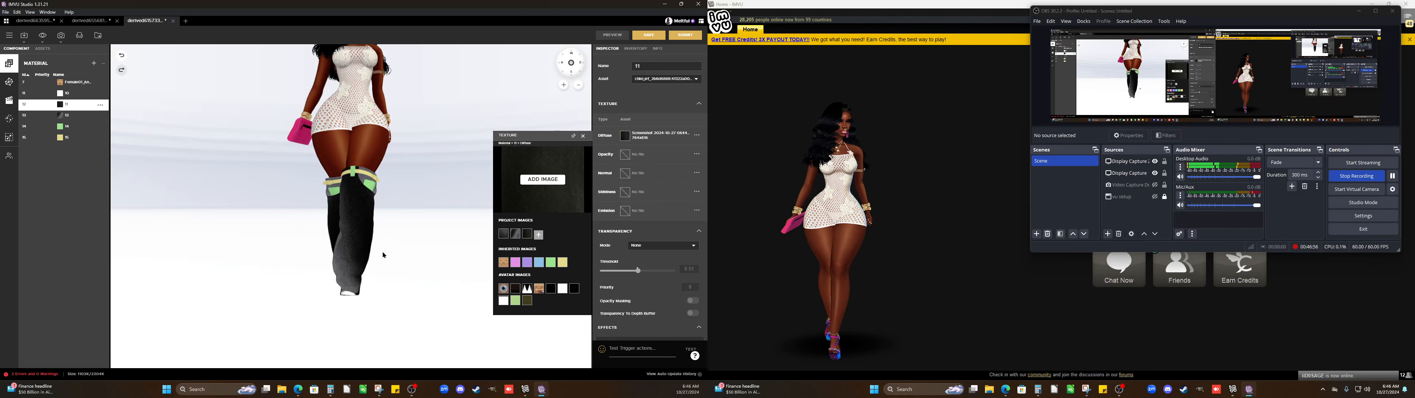
Apply the faux leather capture as material 13's diffuse texture and preview it on the avatar
drag(386, 255, 480, 250)
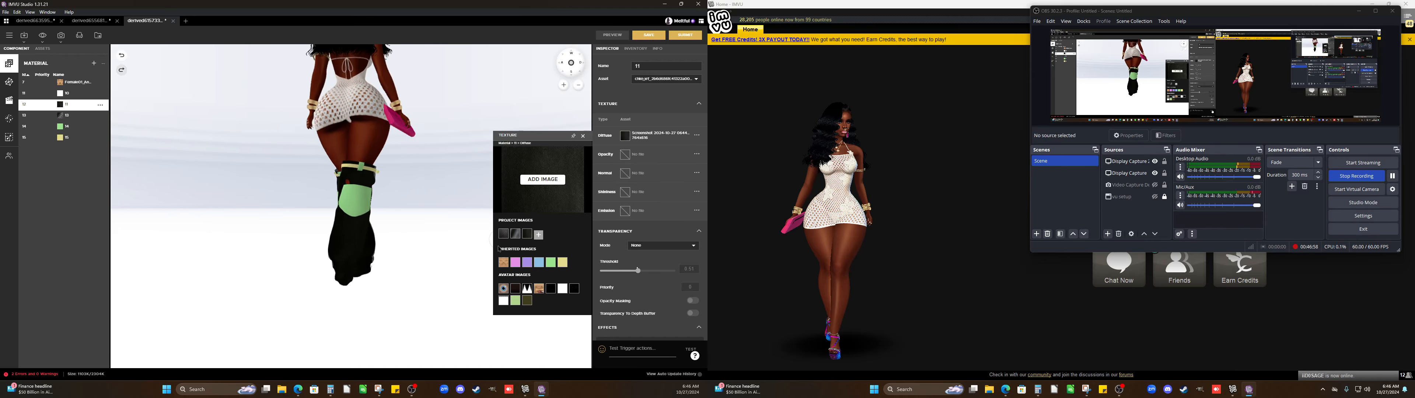
scroll(435, 219, up, 3)
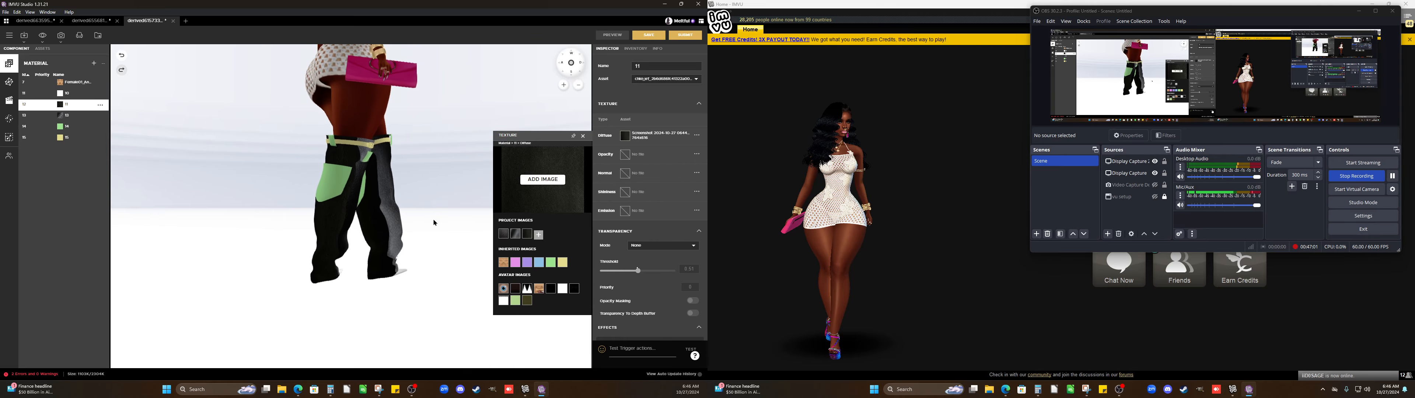
drag(434, 222, 116, 122)
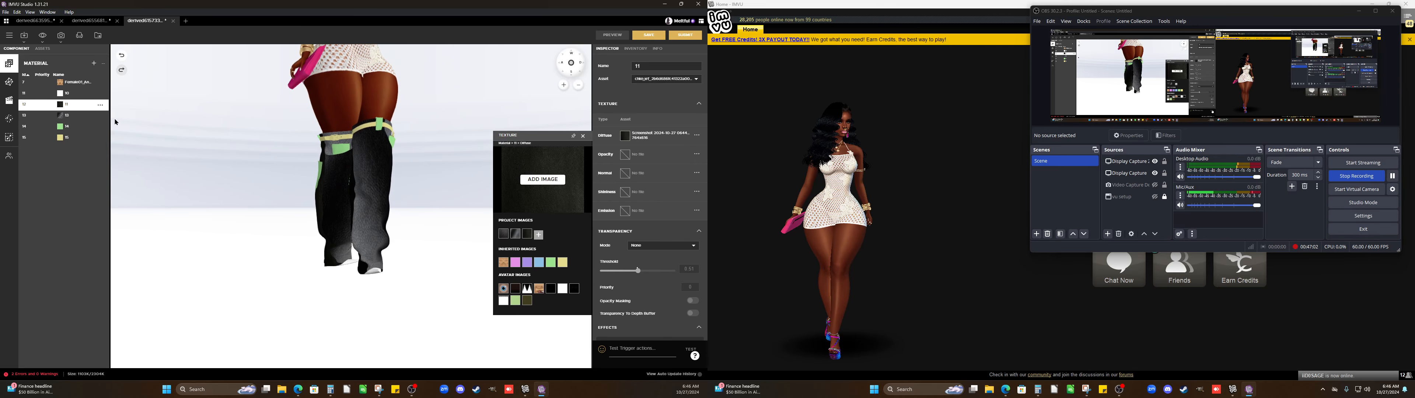
click(46, 116)
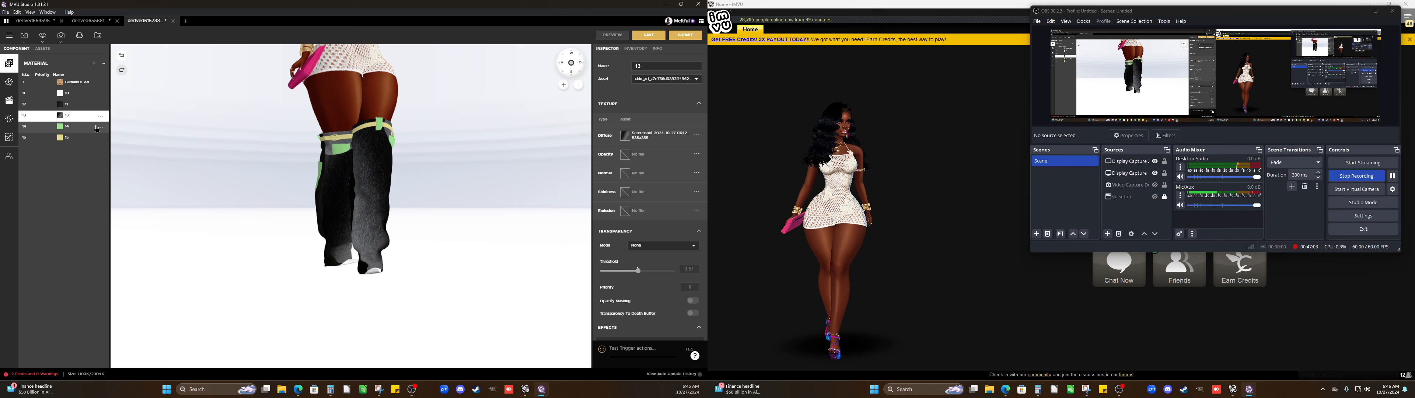
click(624, 136)
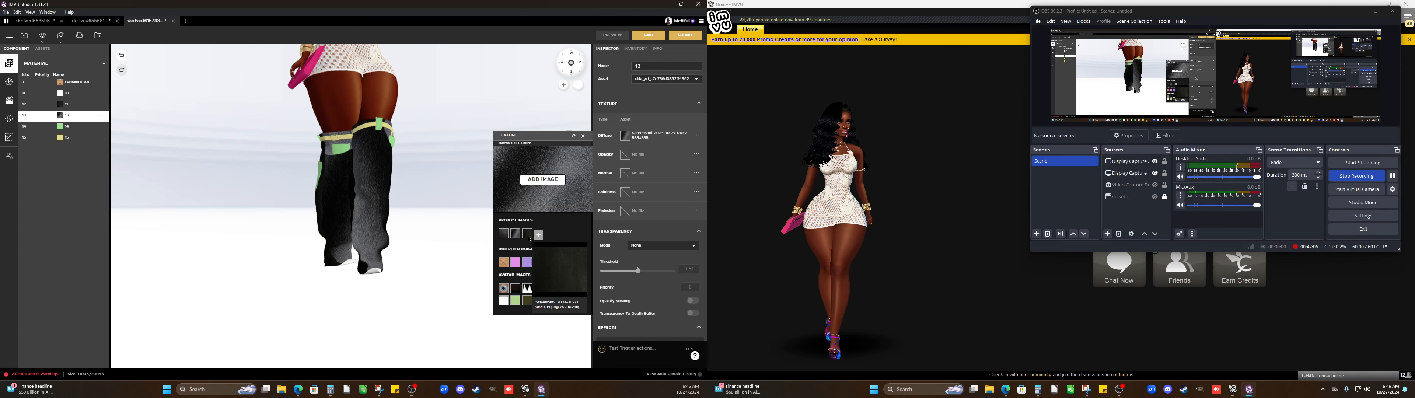
click(527, 234)
click(611, 36)
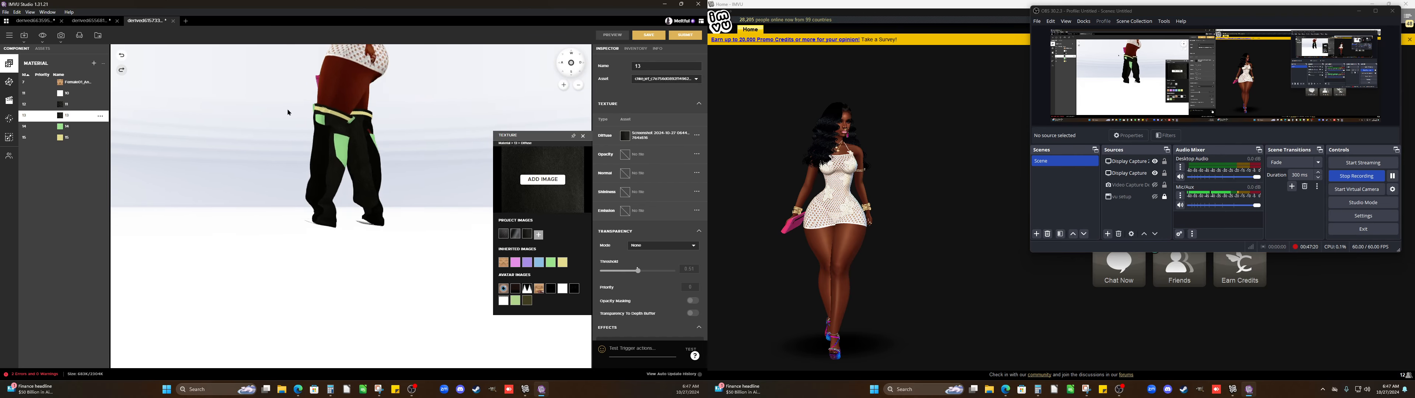
Replace the light green material's diffuse texture with the faux leather capture and preview it from behind the avatar
click(62, 131)
click(625, 136)
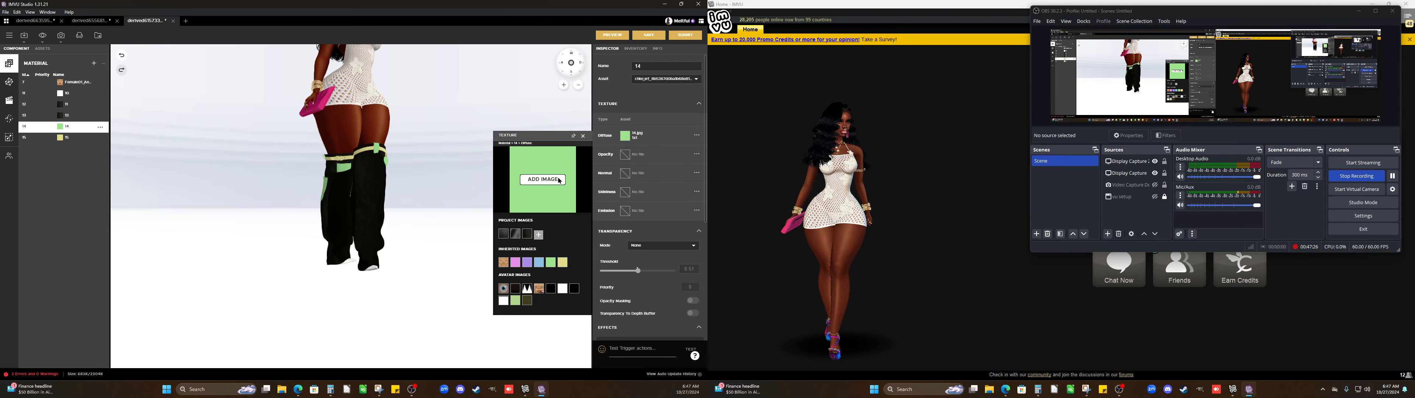
click(503, 234)
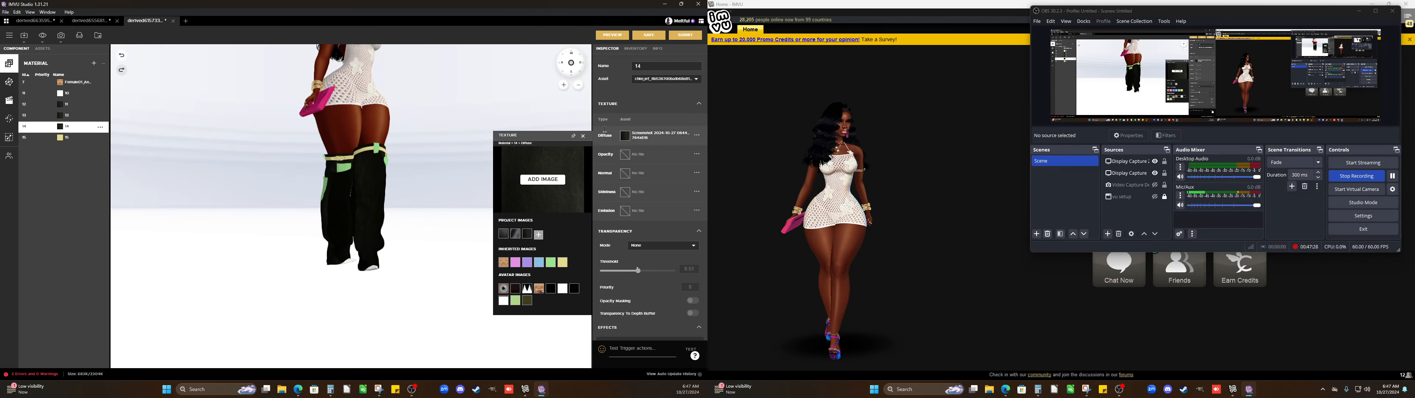
click(613, 36)
drag(250, 209, 427, 221)
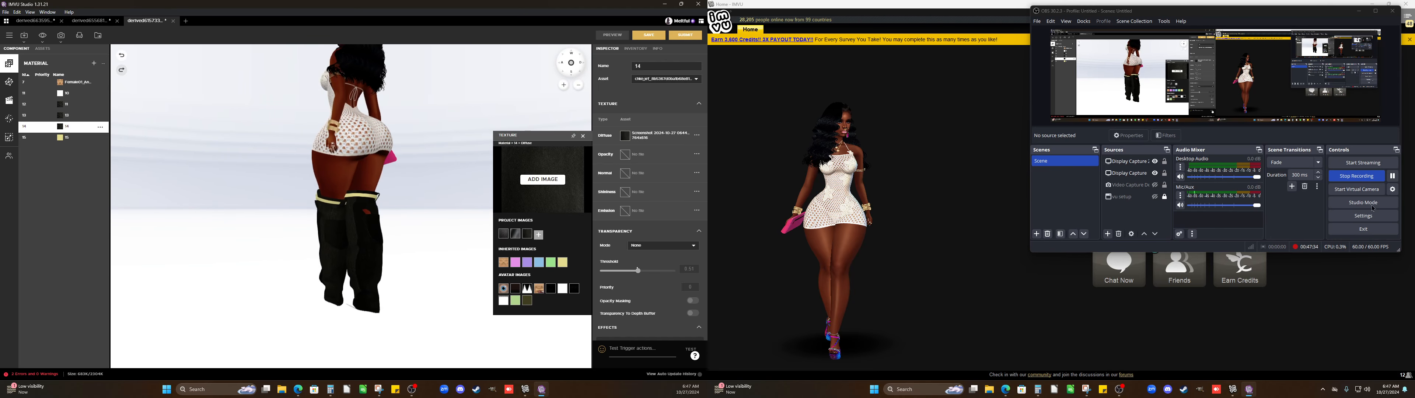
Replace yellow material 15's diffuse texture with the faux leather capture and preview it on the avatar
click(60, 138)
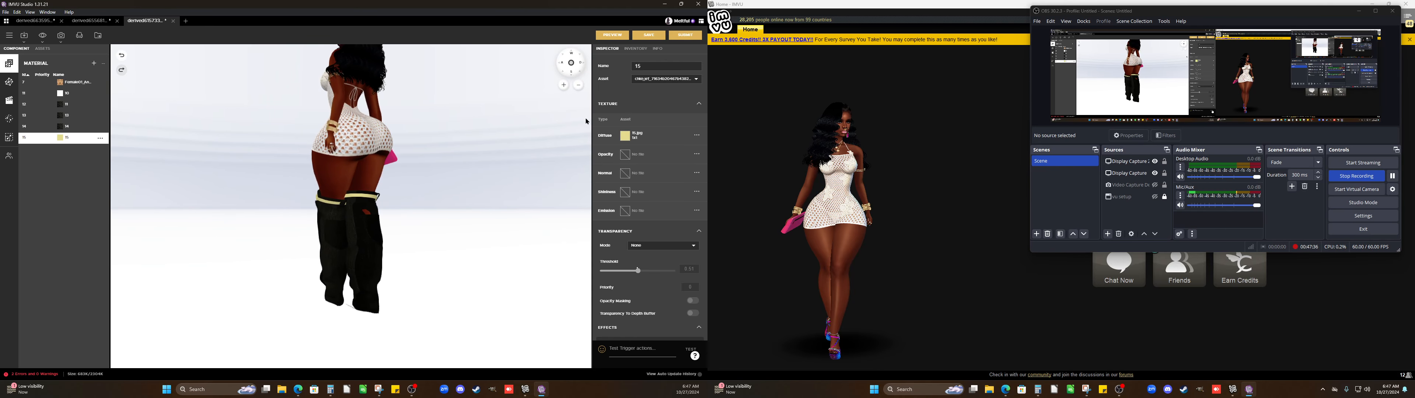
click(626, 136)
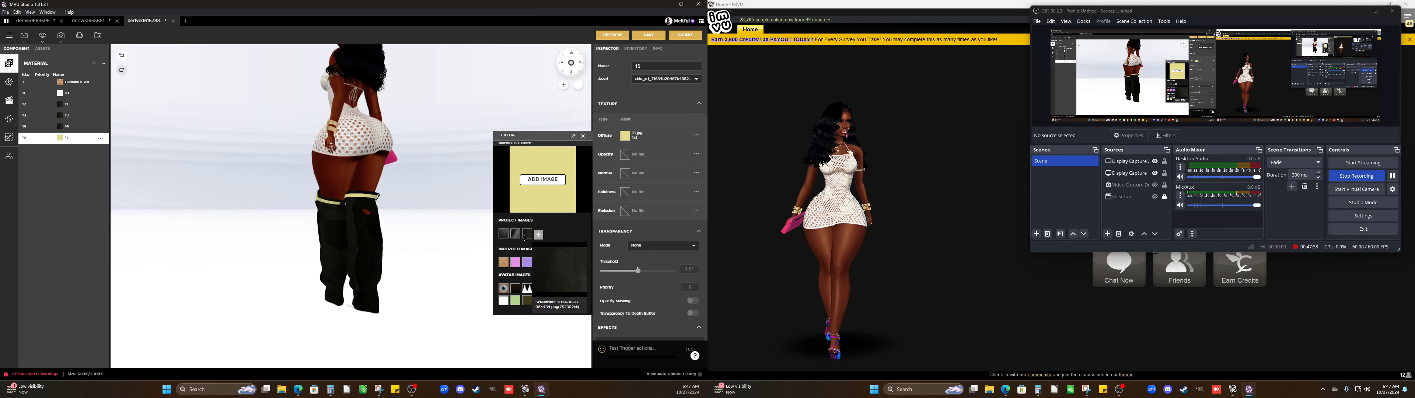
click(503, 233)
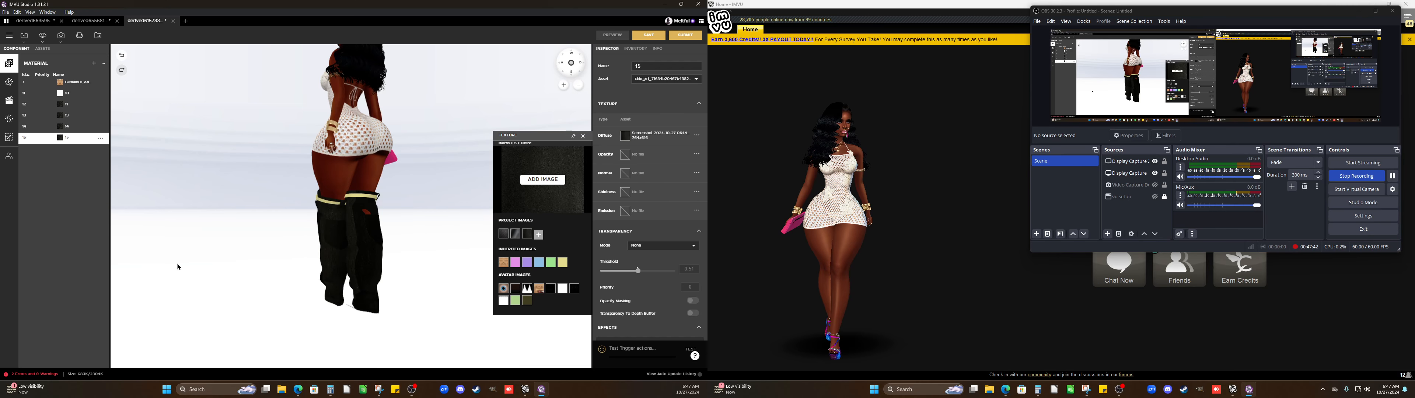
Examine the black leather boots on the avatar from several angles, both close up and at a distance
drag(178, 266, 297, 244)
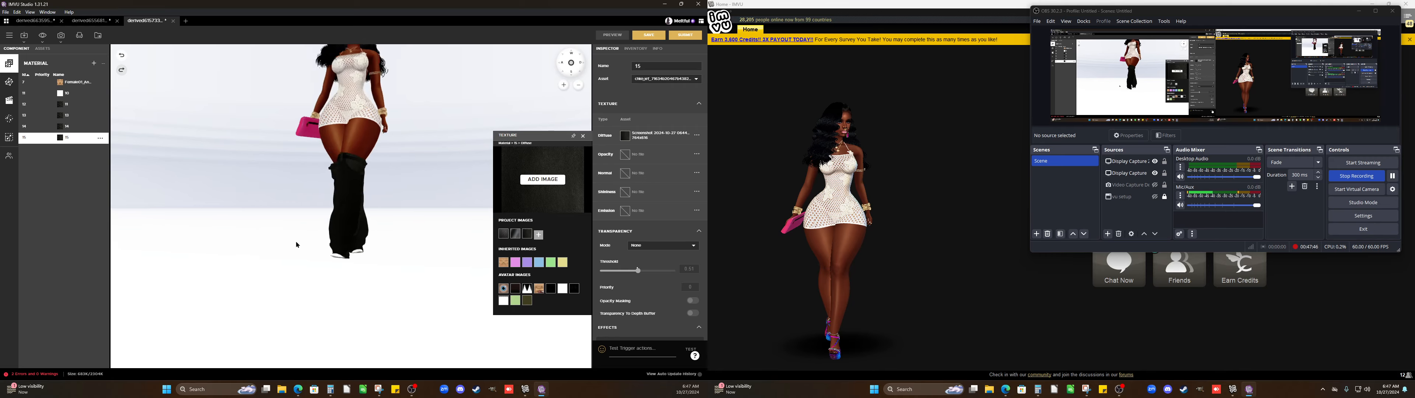
scroll(297, 245, up, 8)
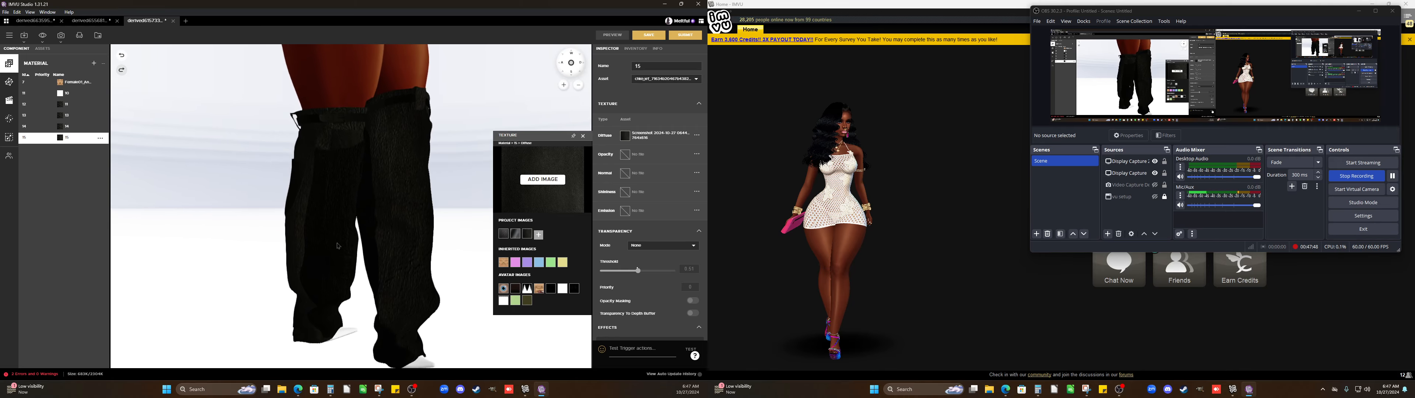
scroll(274, 255, down, 8)
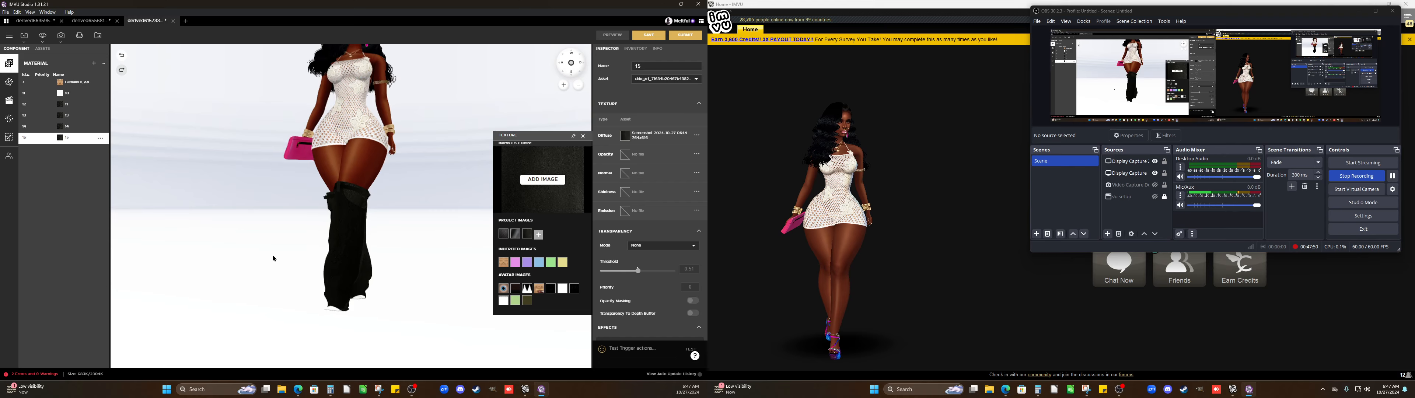
scroll(273, 254, up, 5)
scroll(273, 253, down, 6)
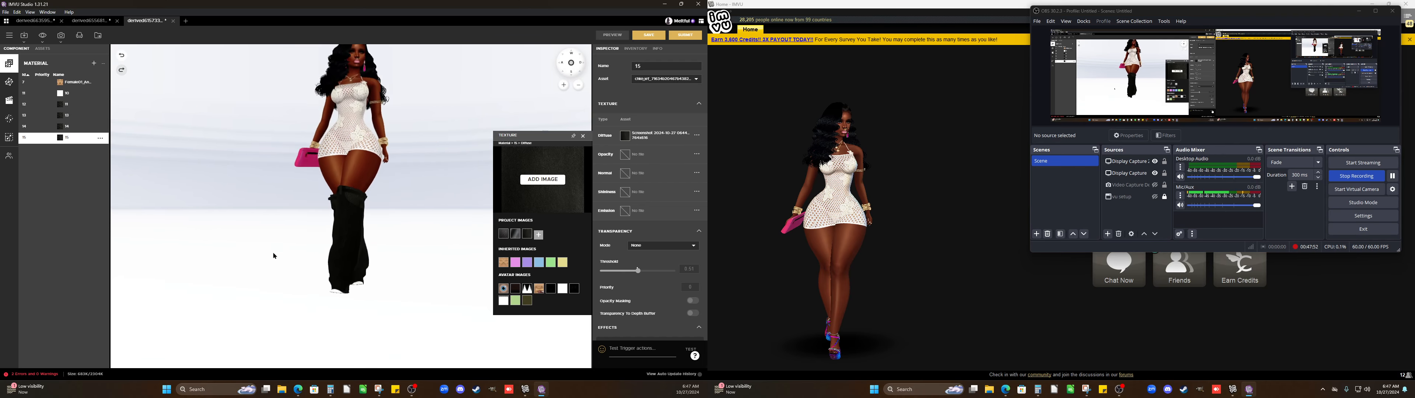
scroll(273, 252, down, 2)
drag(273, 253, 285, 209)
scroll(285, 209, up, 3)
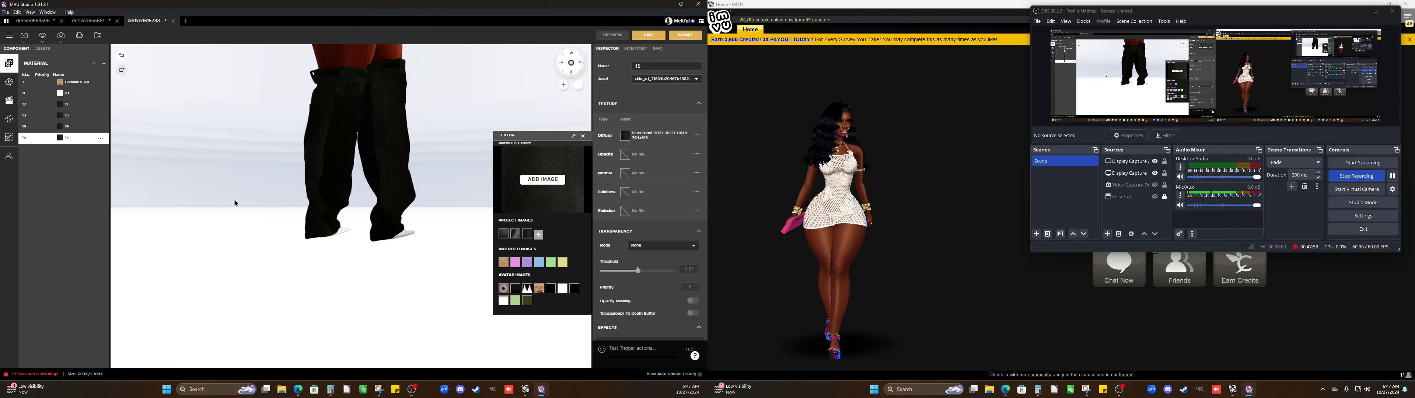
drag(198, 206, 253, 232)
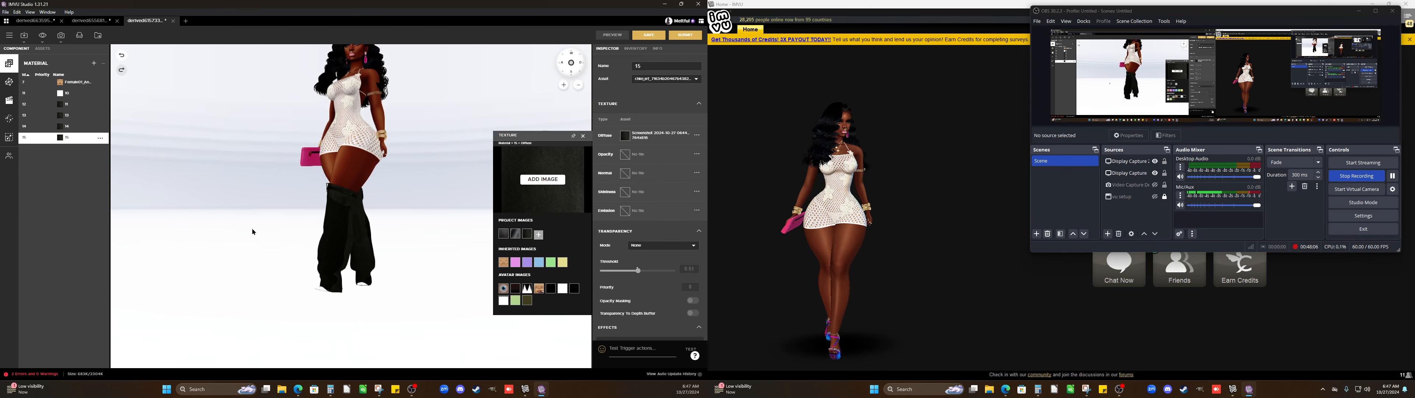
scroll(252, 231, up, 2)
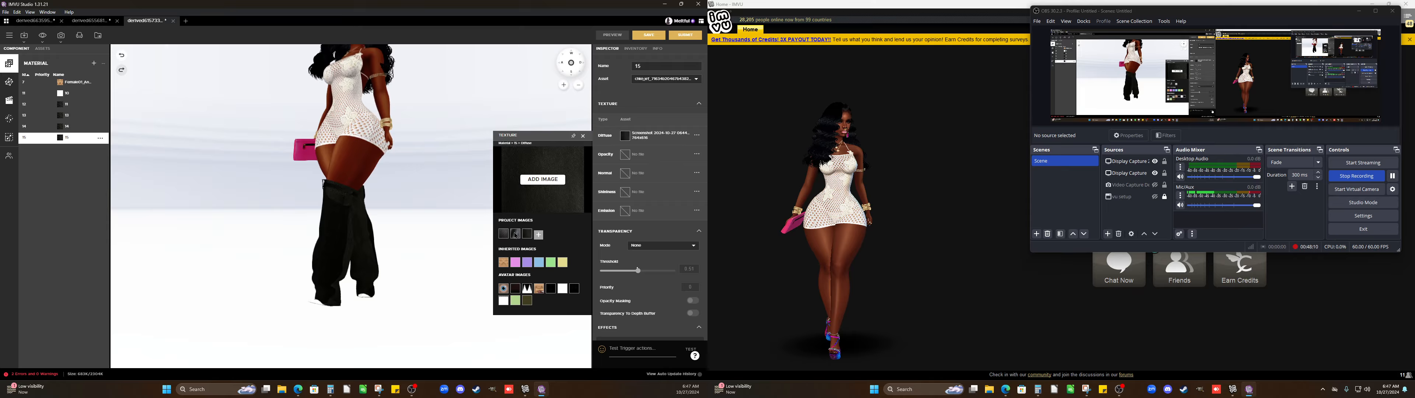
Try the patterned black leather capture as material 10's diffuse texture and preview it on the boots
click(44, 94)
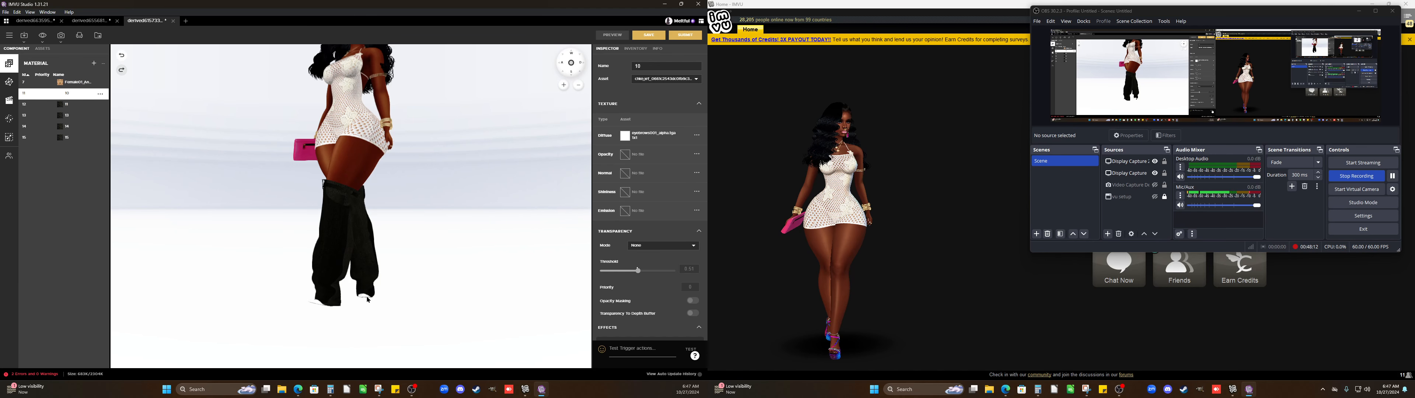
click(635, 133)
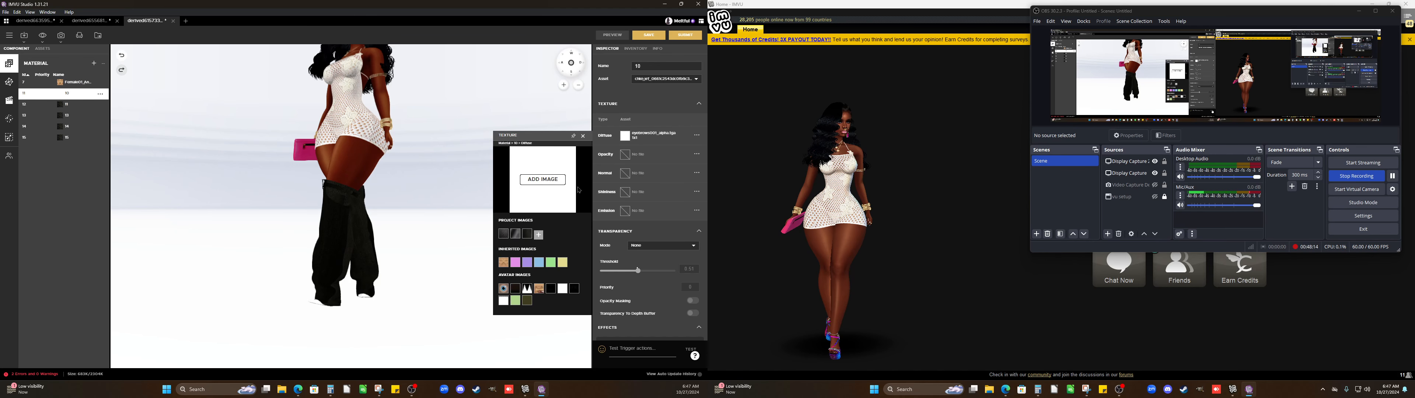
click(504, 234)
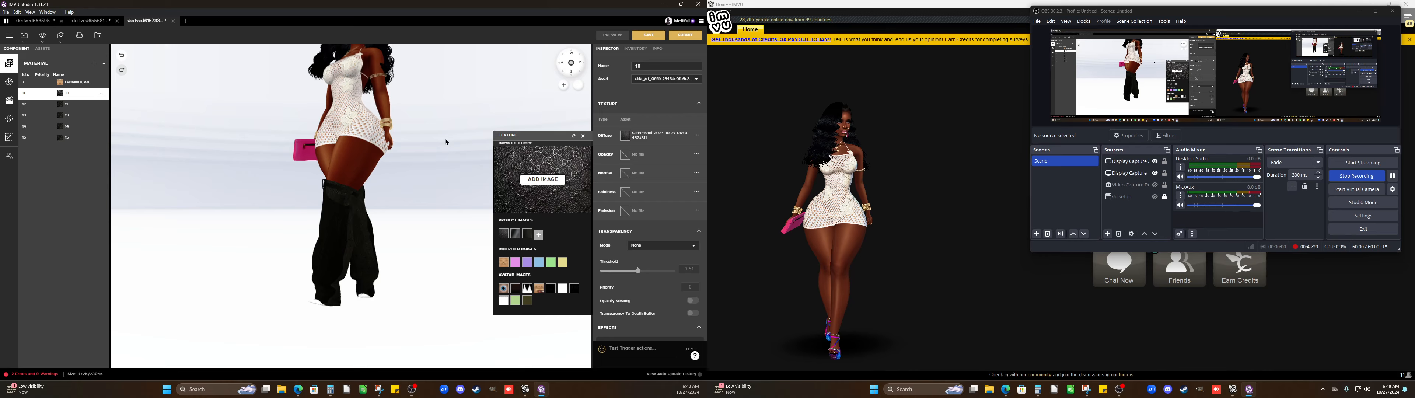
drag(446, 142, 468, 163)
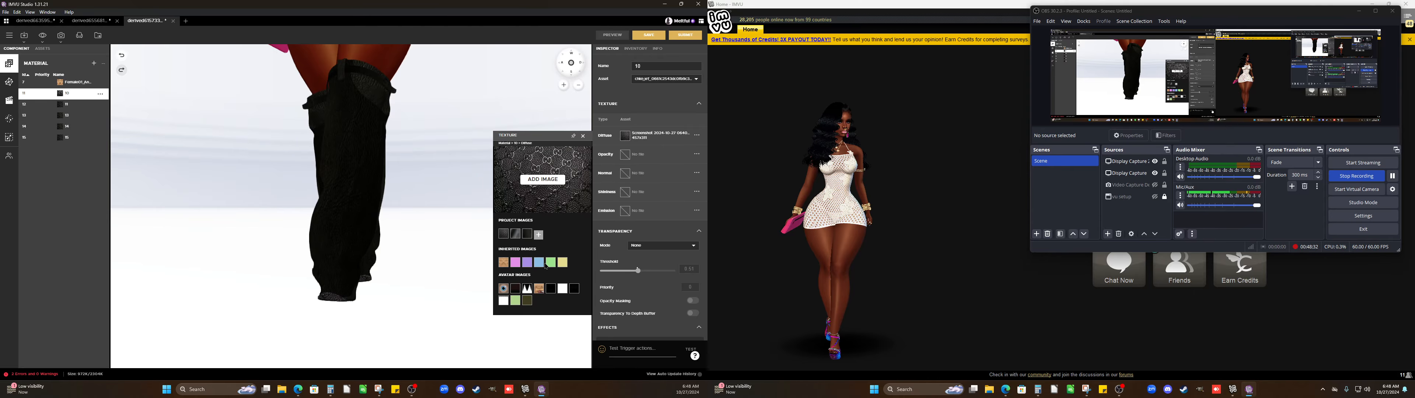
Restore the white avatar image as material 10's diffuse texture and preview the boots again
click(562, 288)
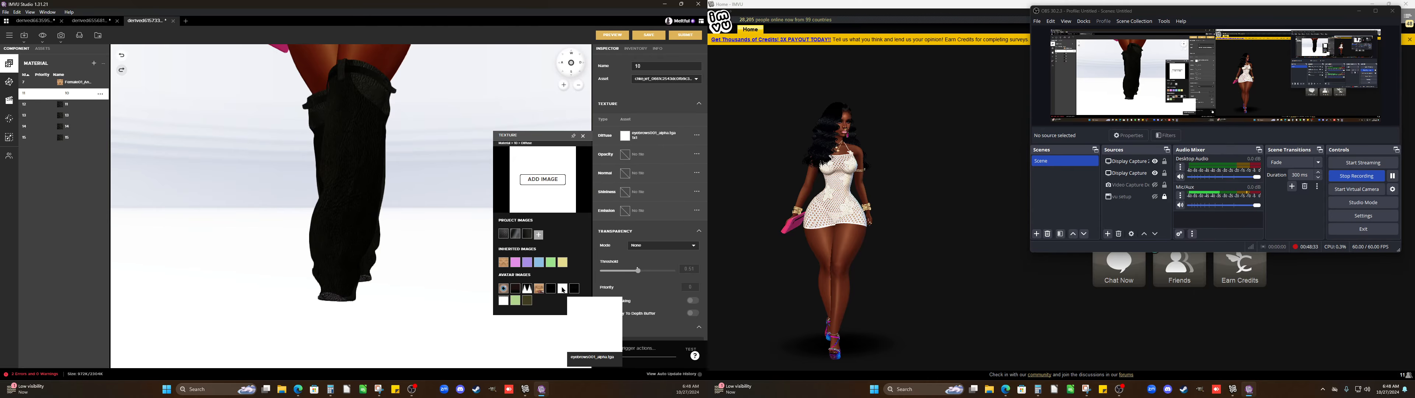
click(604, 38)
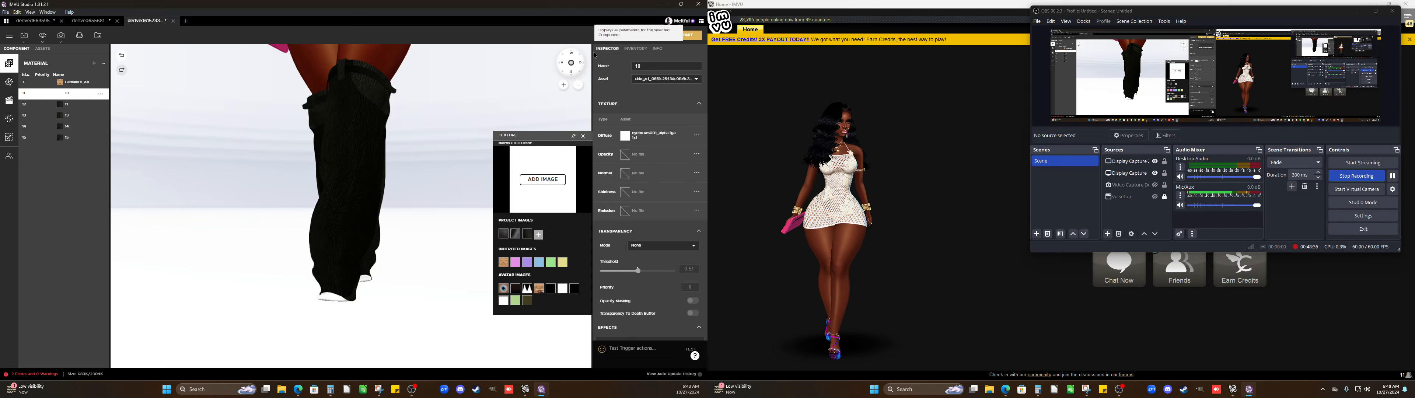
scroll(459, 194, down, 5)
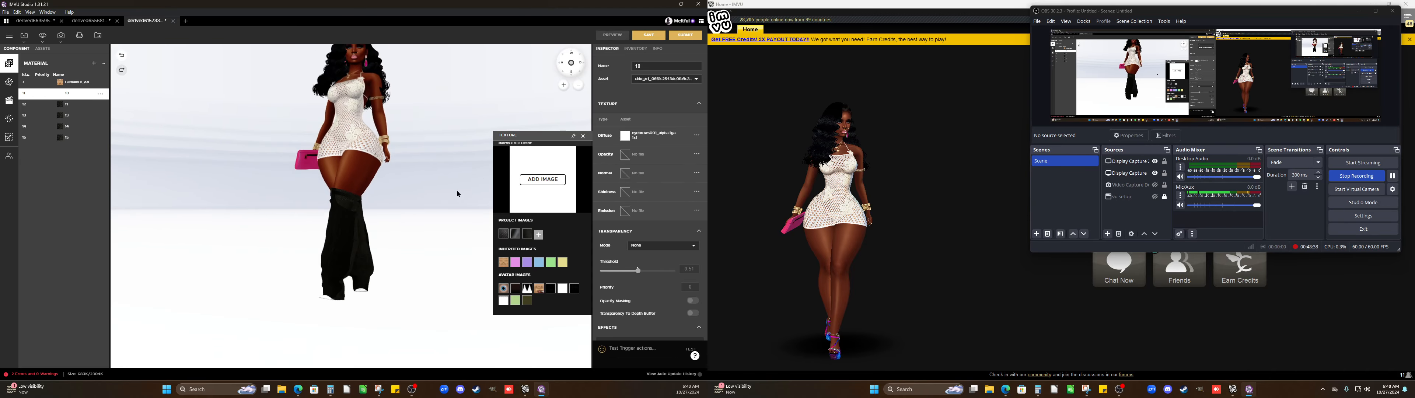
Switch to the browser, close the Etsy faux leather listing and search Google Images for "black shiny leather material"
key(alt+Tab)
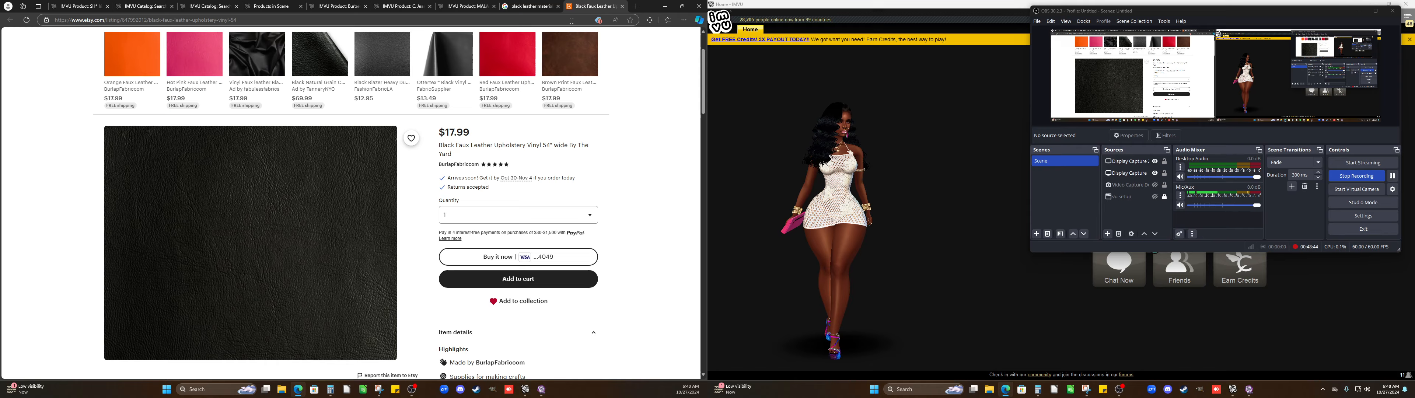
click(623, 7)
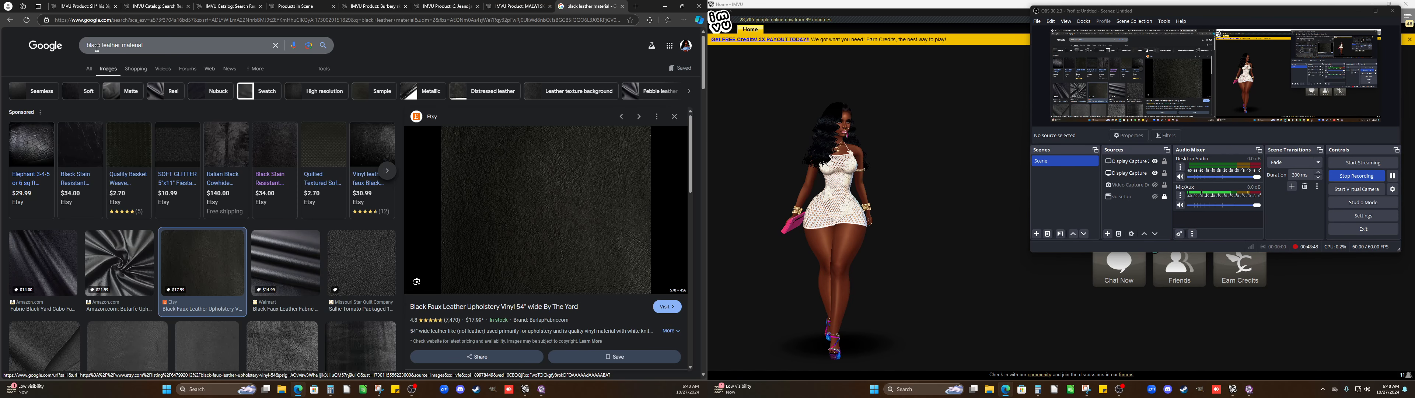
click(108, 46)
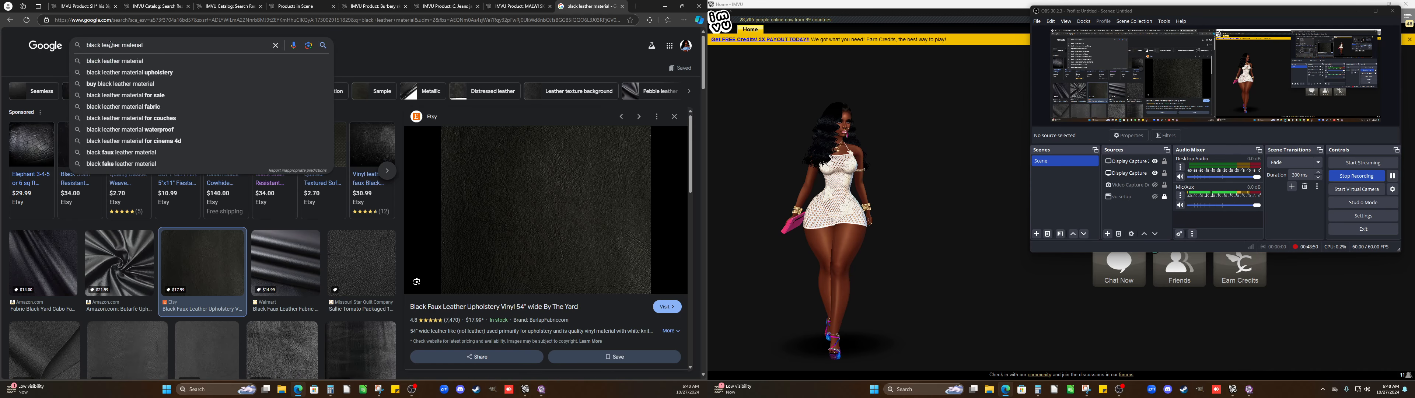
text(sh)
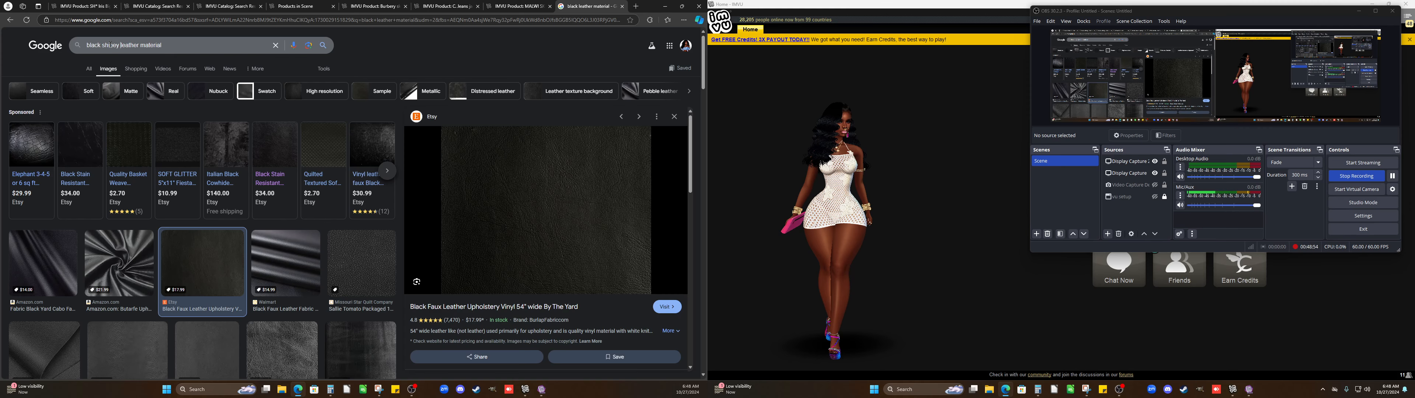
text(iney)
key(Return)
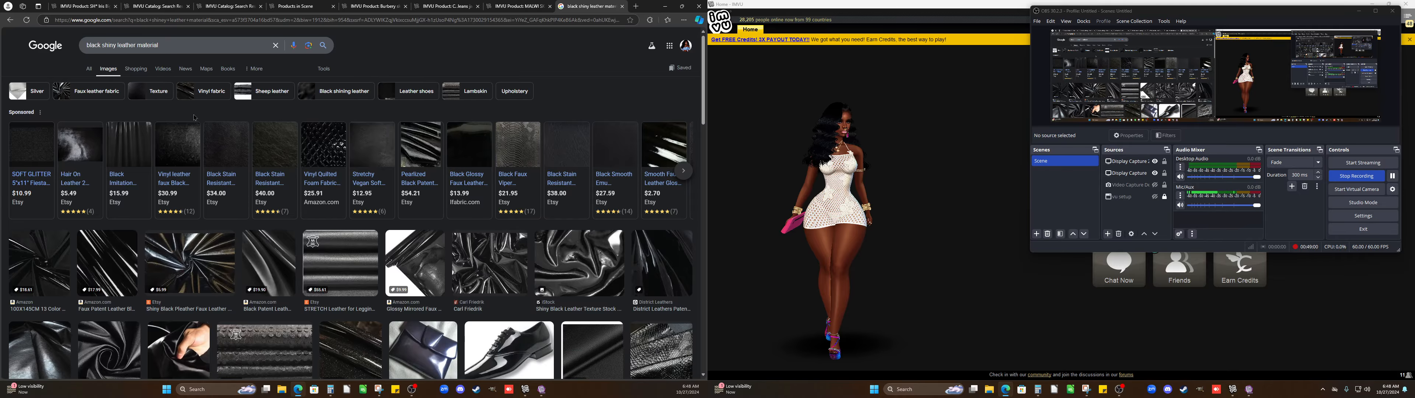
Examine the Google Images results for "black shiny leather material" to find a glossy black leather texture
scroll(197, 117, down, 4)
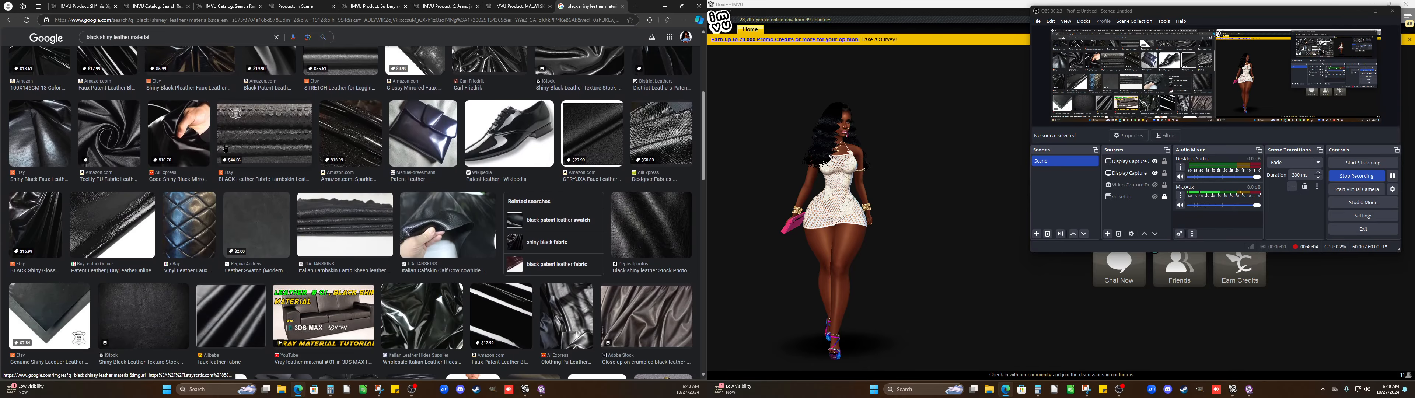
scroll(225, 149, down, 3)
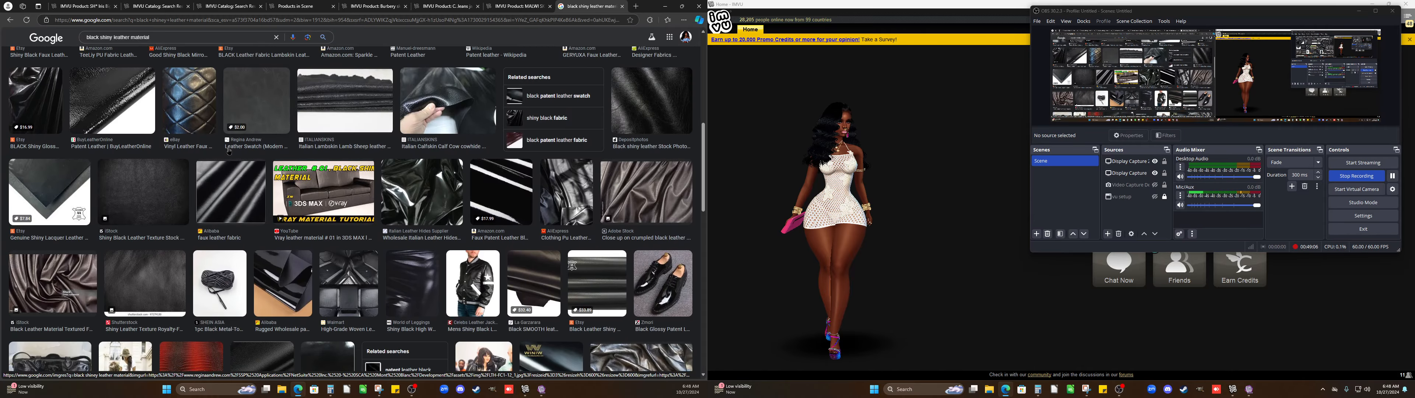
scroll(229, 152, down, 3)
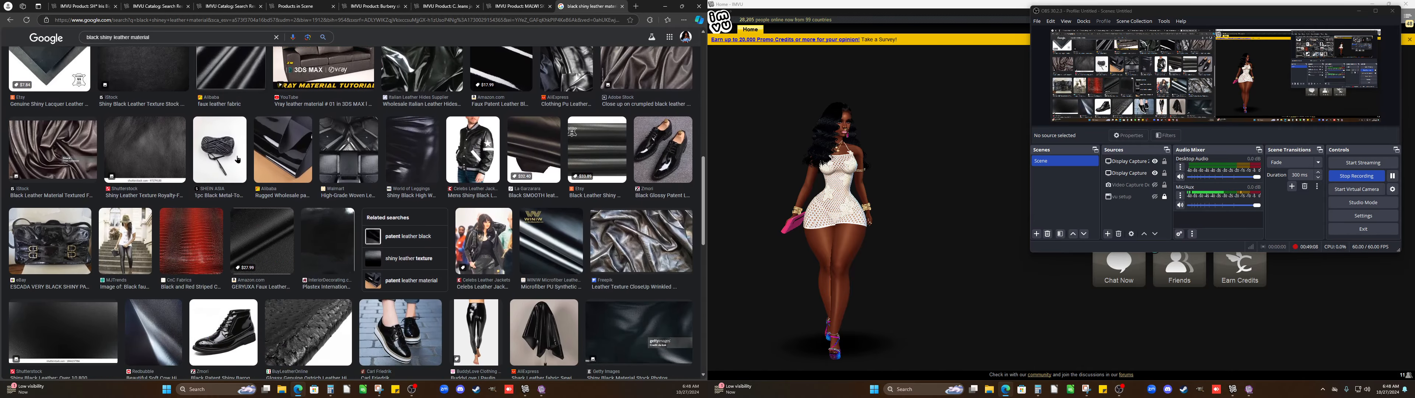
scroll(242, 180, down, 2)
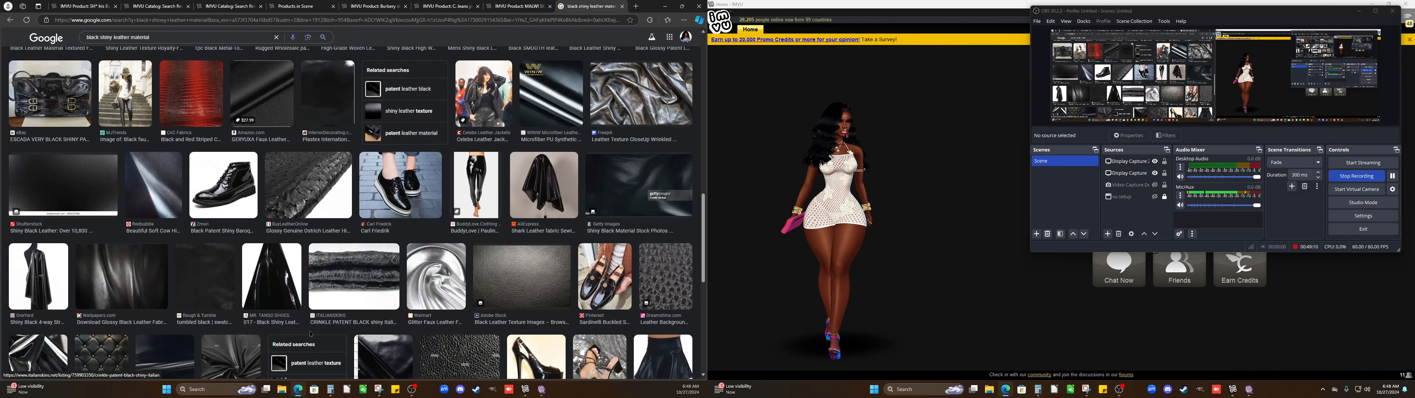
scroll(200, 280, down, 2)
scroll(178, 258, down, 3)
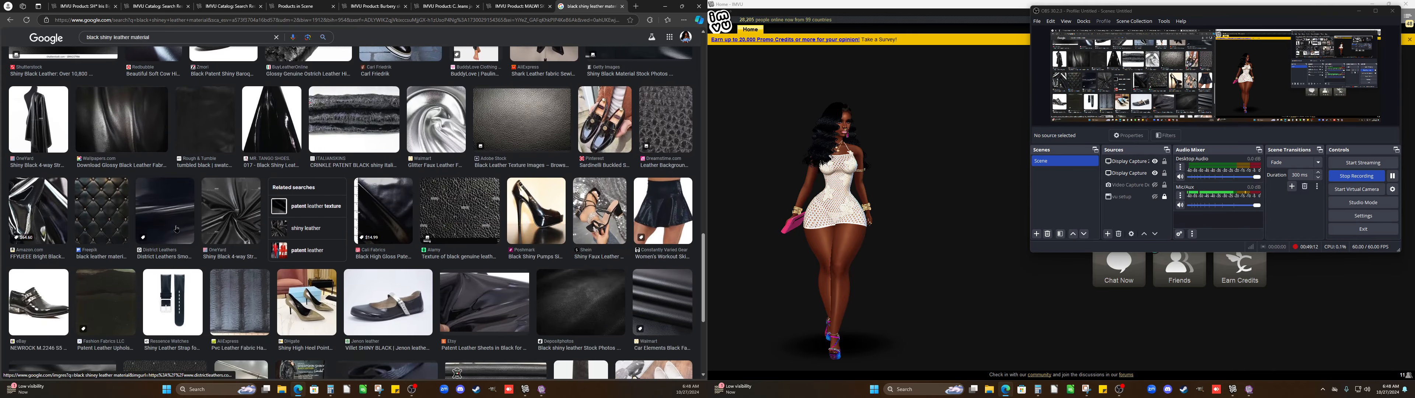
scroll(176, 227, down, 4)
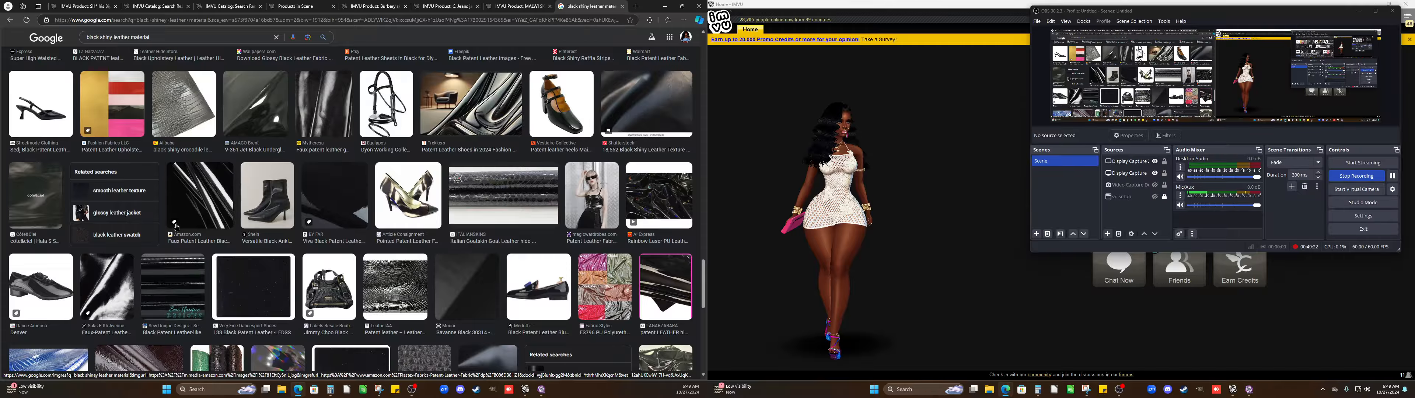
scroll(177, 227, down, 5)
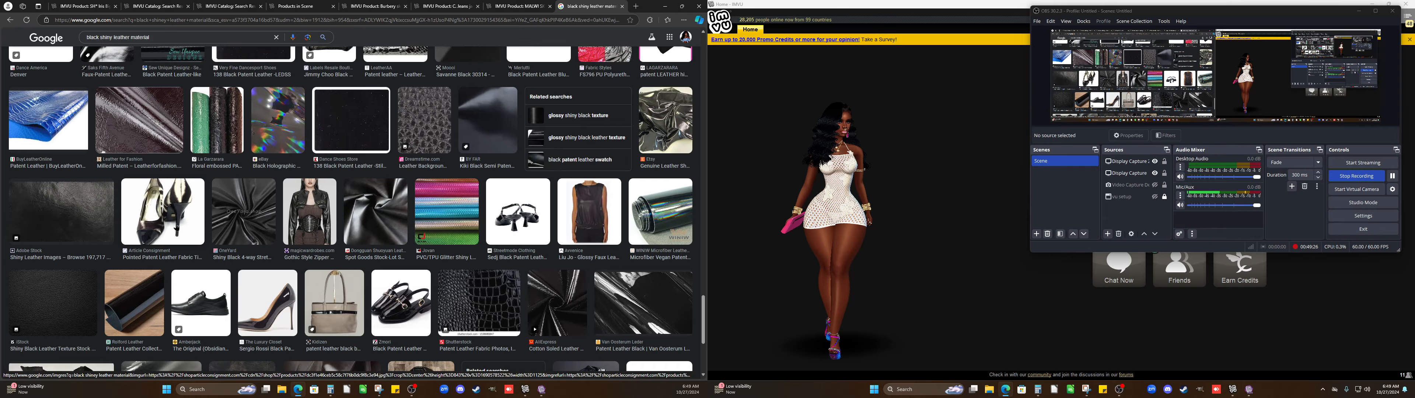
scroll(177, 227, up, 10)
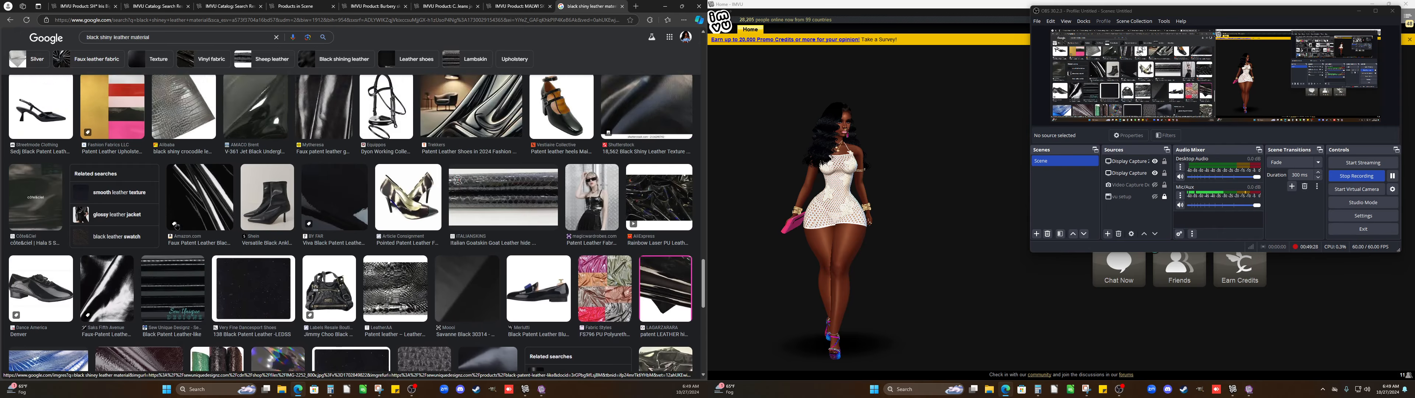
scroll(176, 226, up, 10)
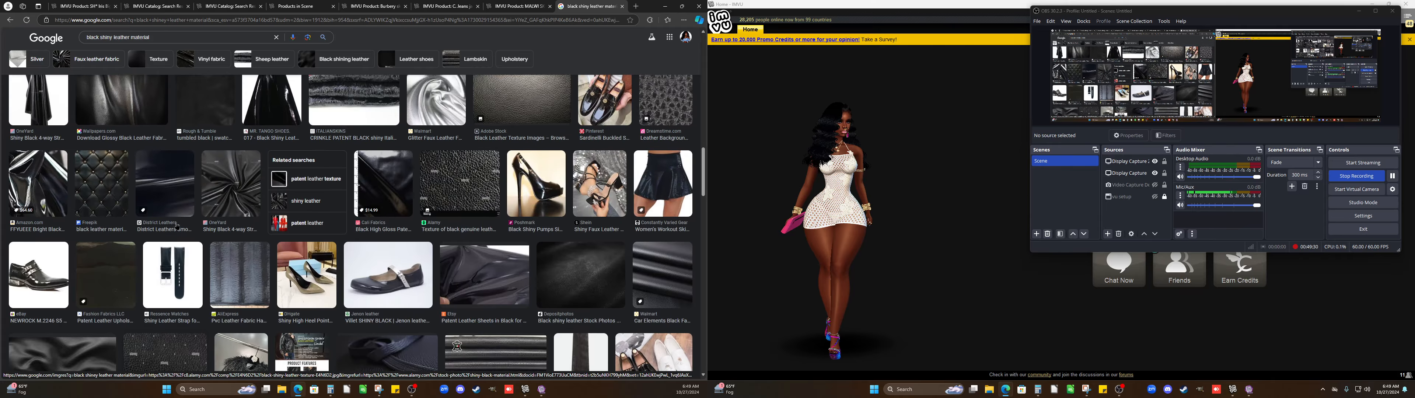
scroll(177, 226, up, 10)
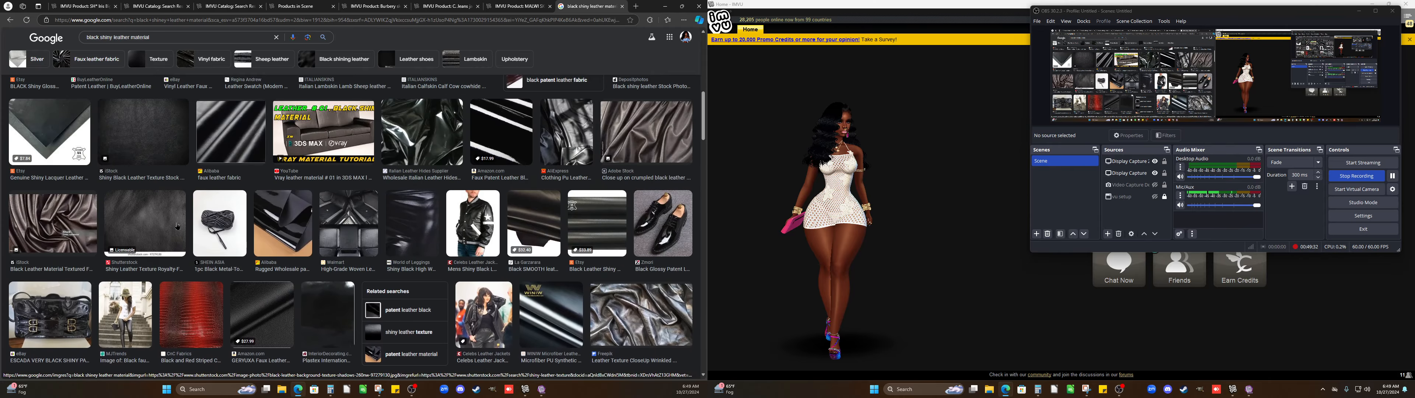
scroll(177, 226, up, 10)
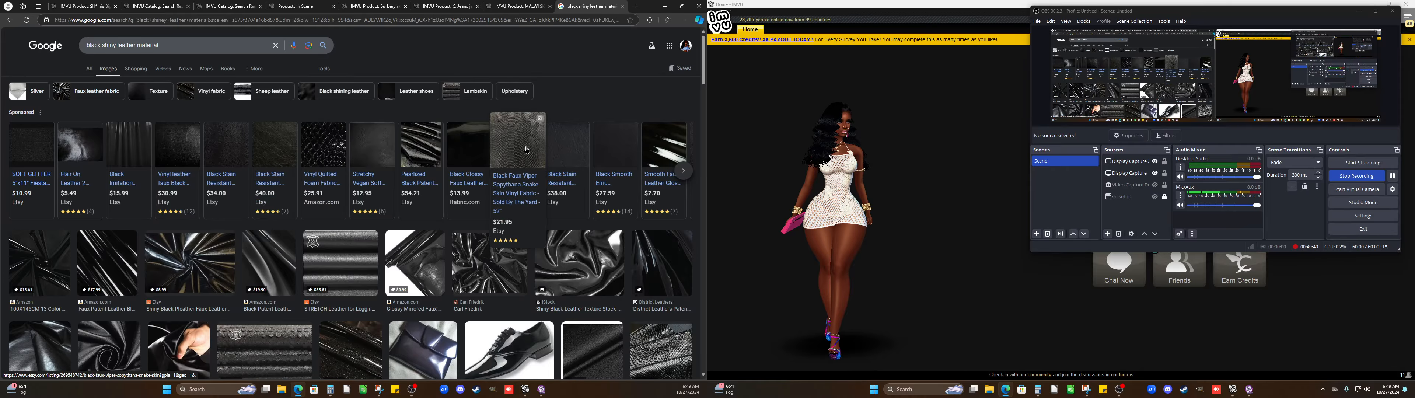
Advance the sponsored results and open the Etsy listing for the black gloss distressed faux leather upholstery fabric
click(682, 171)
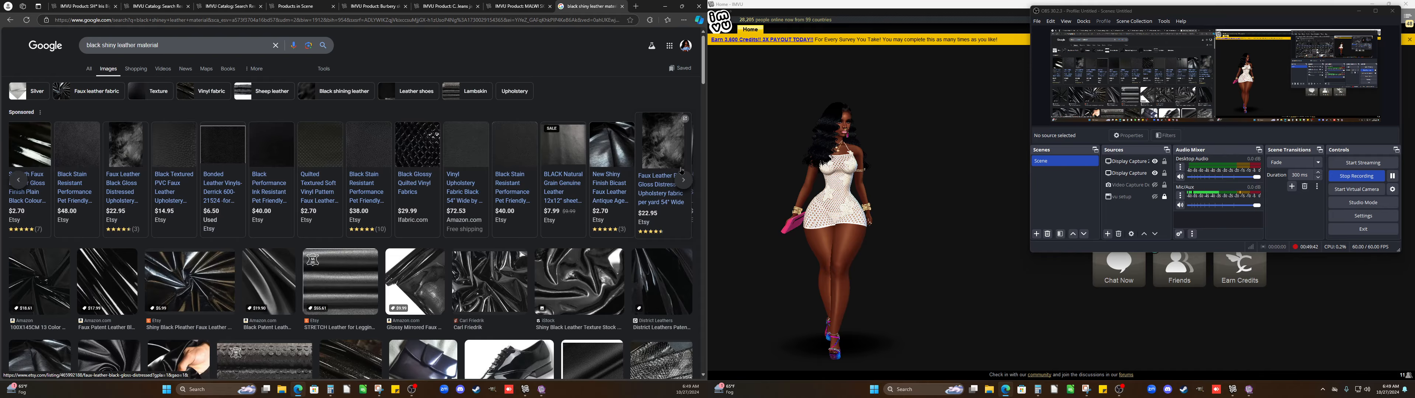
click(681, 170)
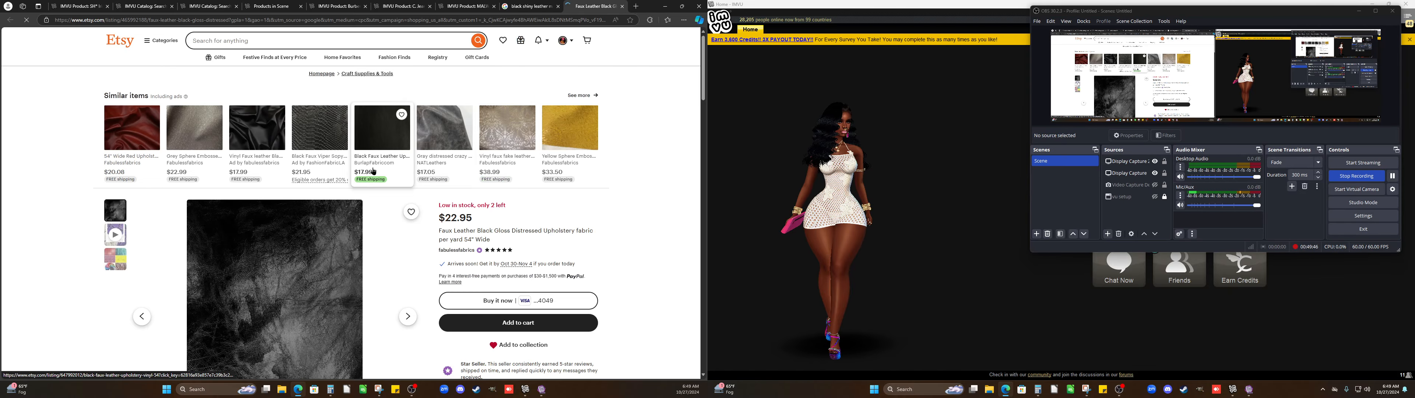
scroll(373, 171, down, 2)
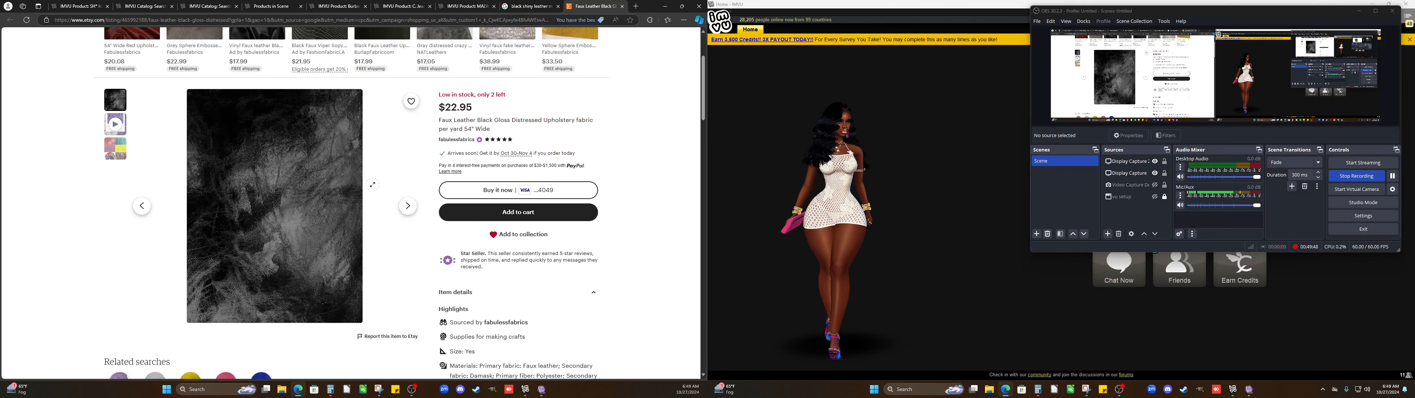
Capture the distressed leather product image with Snipping Tool and save it as a PNG in the Gucci folder, overwriting the previous capture
click(380, 389)
click(93, 25)
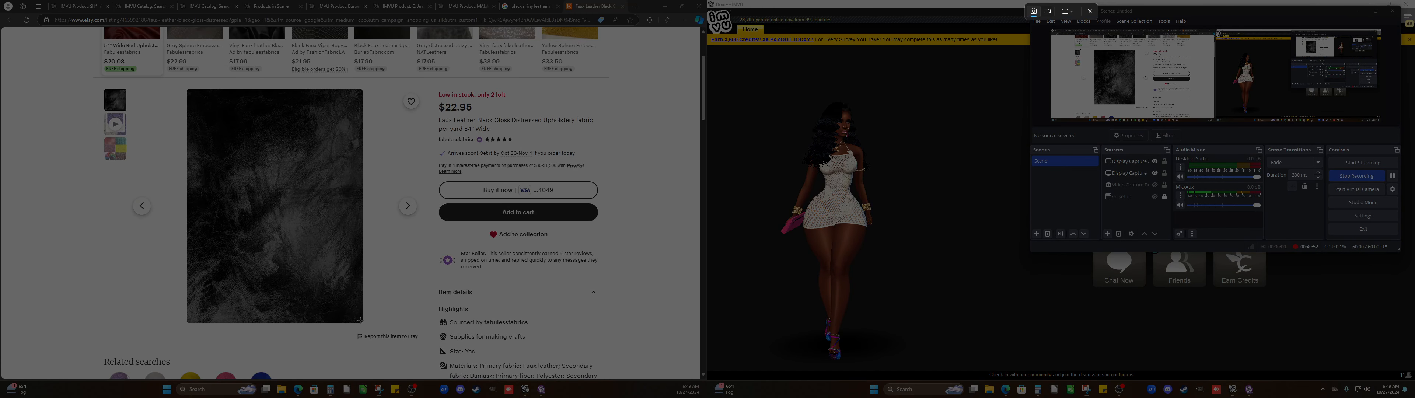
drag(359, 320, 190, 97)
right_click(278, 135)
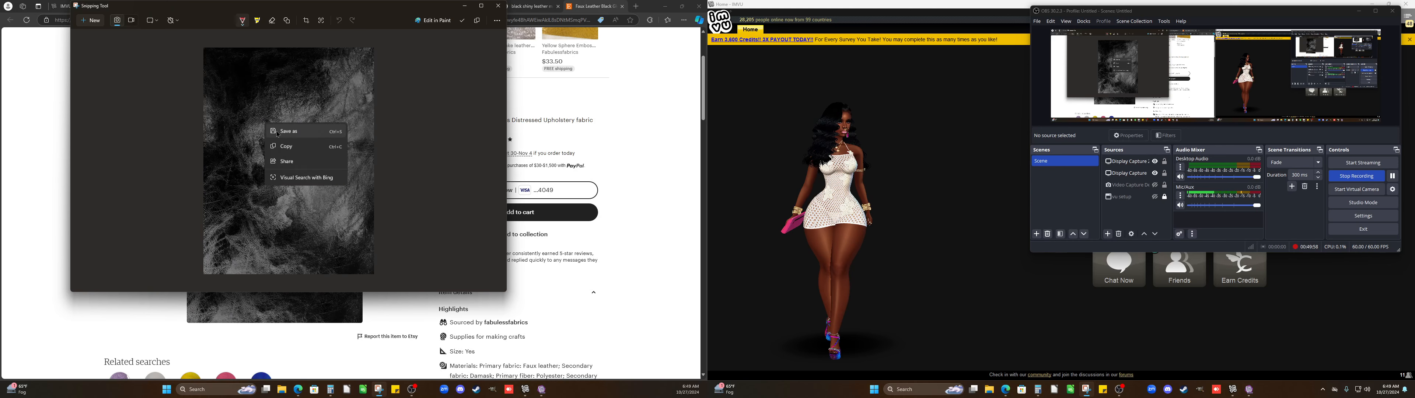
click(285, 131)
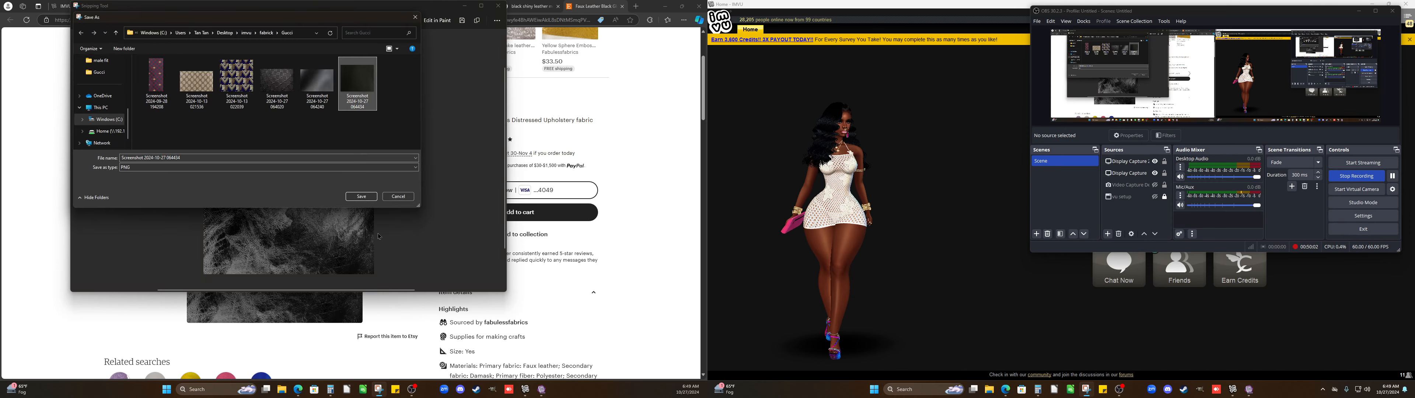
click(361, 196)
click(372, 196)
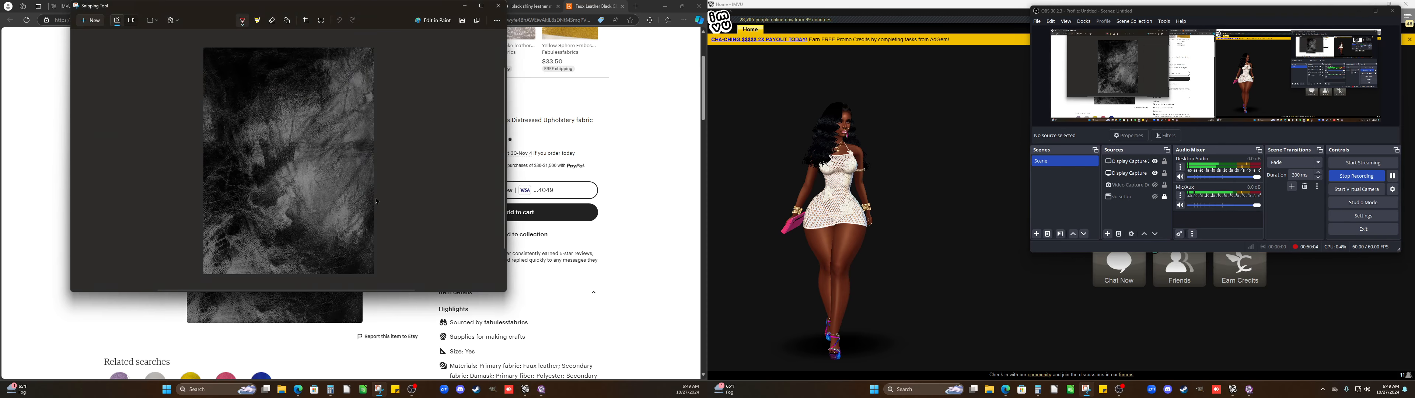
Switch to IMVU Studio, import the distressed leather capture as the fourth material's diffuse texture, replacing the existing project file, and preview it on the boots
click(543, 389)
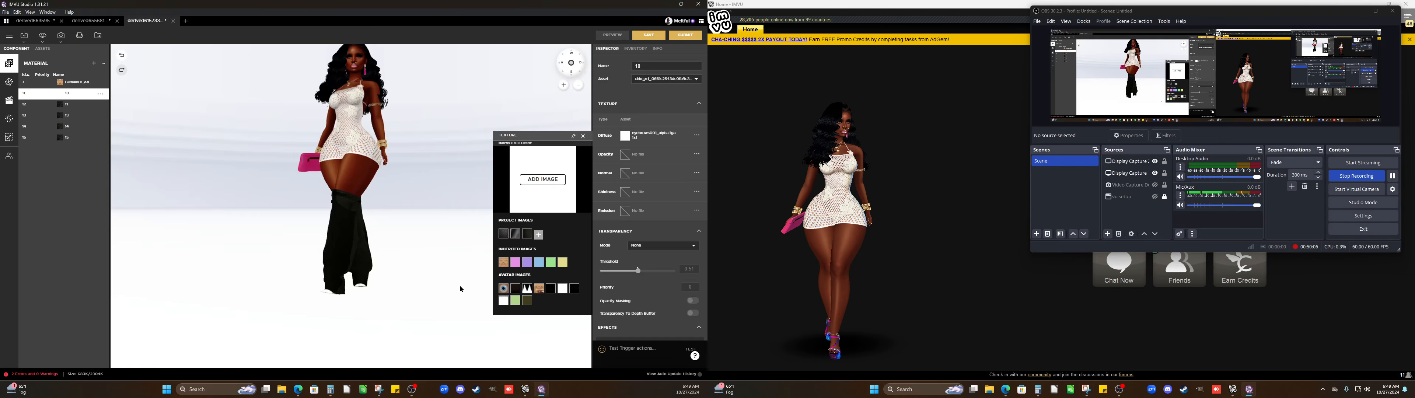
click(60, 104)
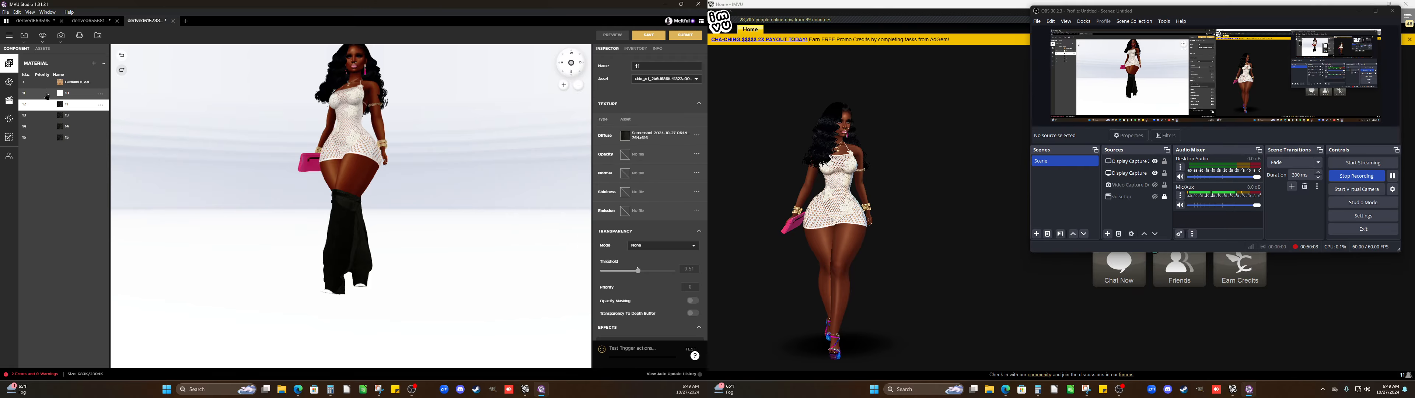
click(50, 116)
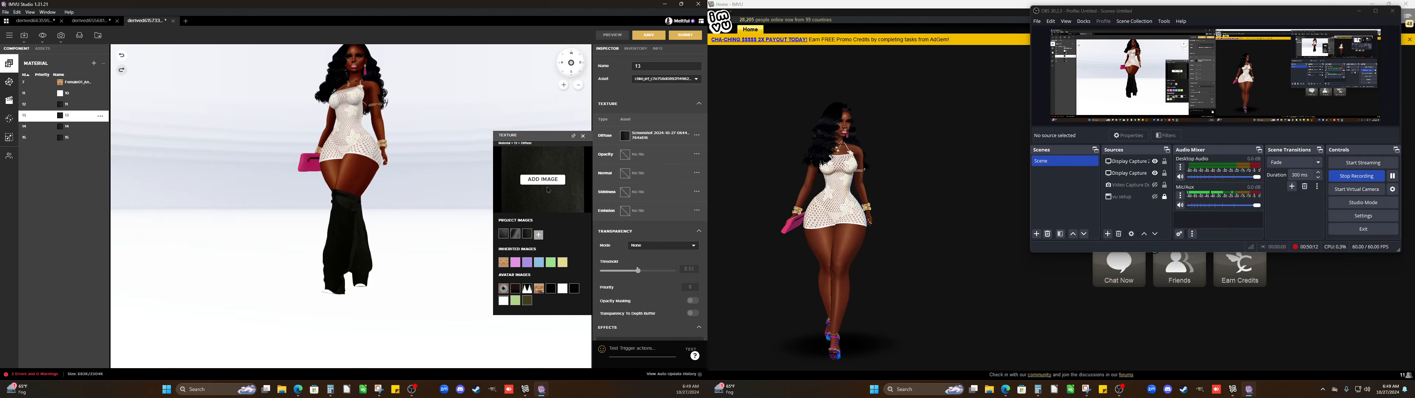
click(545, 181)
click(287, 84)
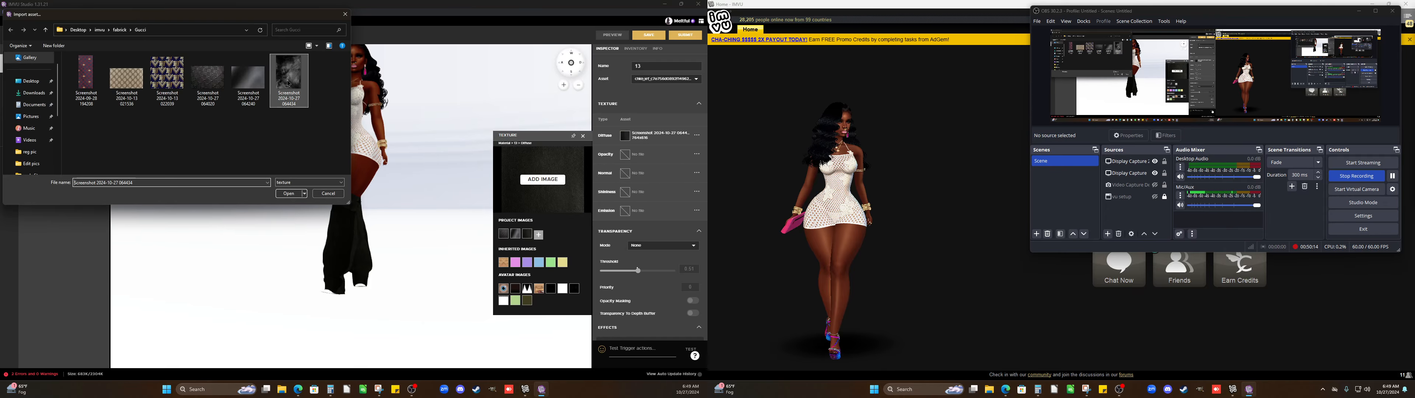
click(286, 193)
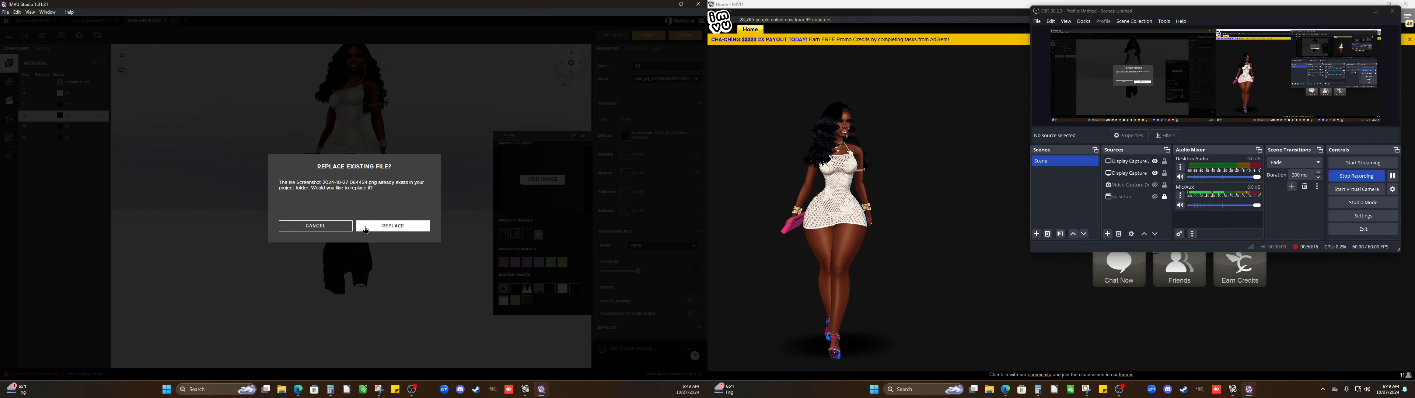
click(370, 229)
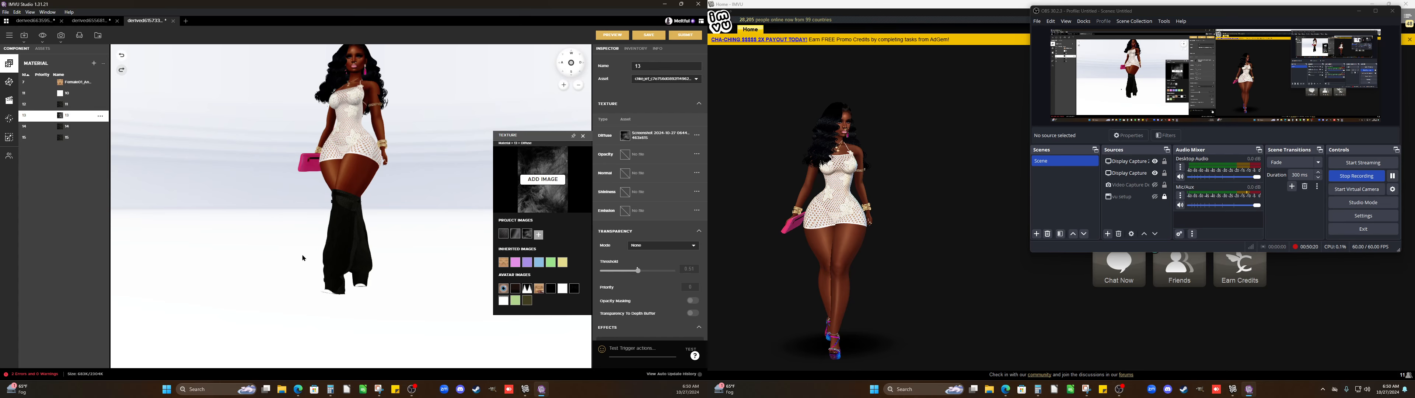
mouse_move(301, 255)
mouse_down()
mouse_move(388, 255)
mouse_move(341, 243)
mouse_up()
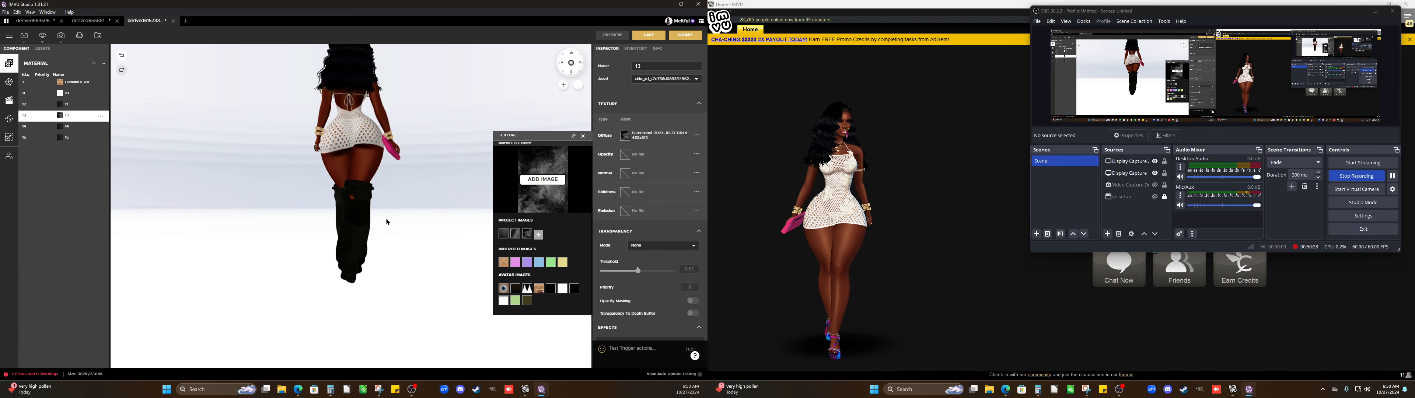
drag(386, 221, 310, 219)
scroll(346, 210, up, 5)
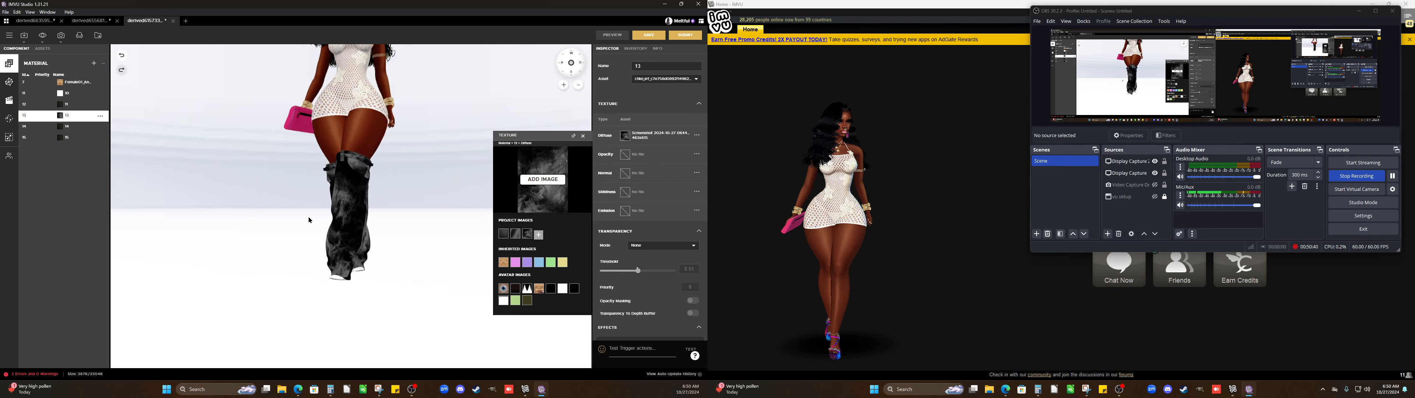
Apply the distressed leather project image as the fifth material's diffuse texture
click(62, 132)
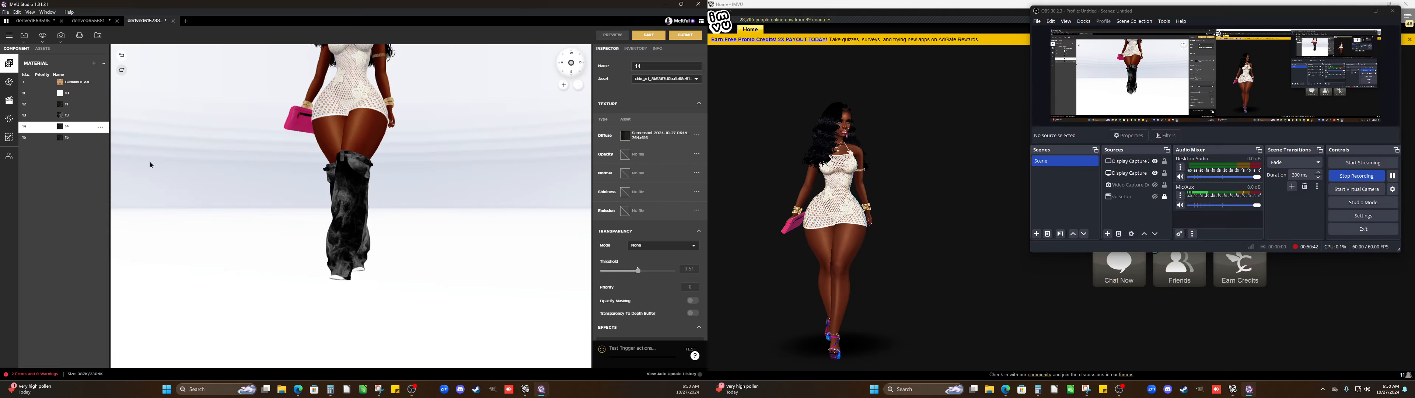
scroll(318, 226, down, 2)
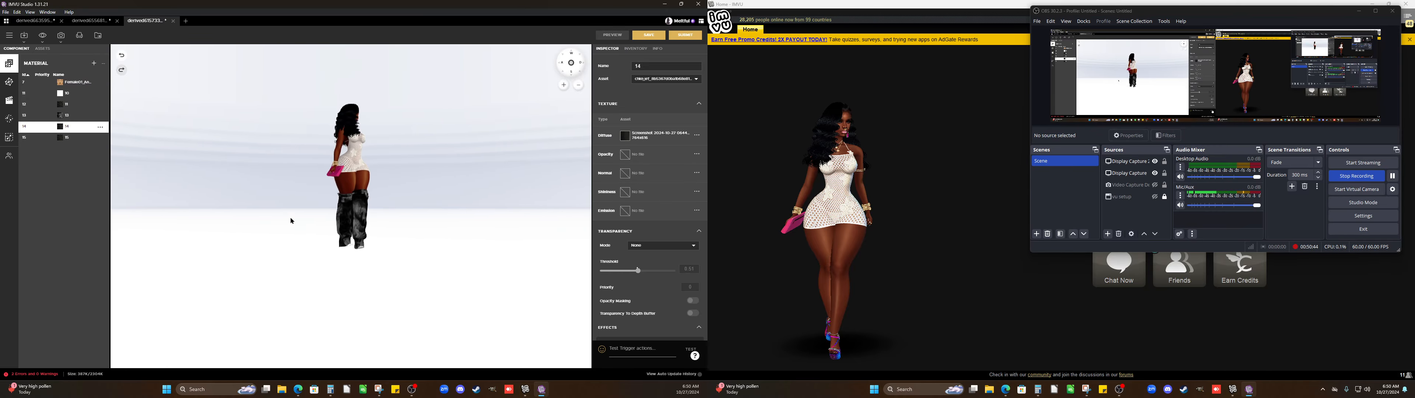
scroll(289, 217, up, 5)
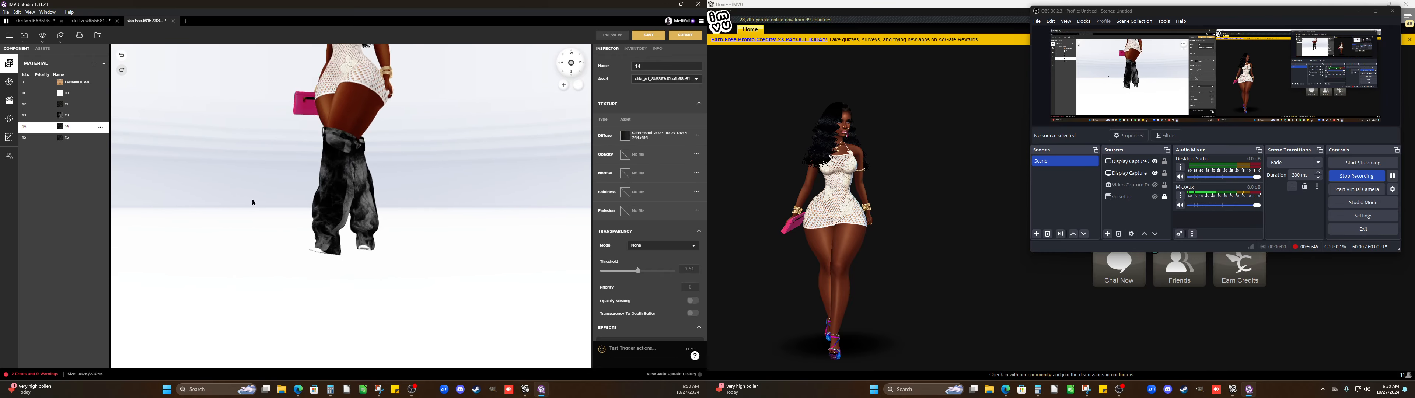
drag(253, 203, 357, 209)
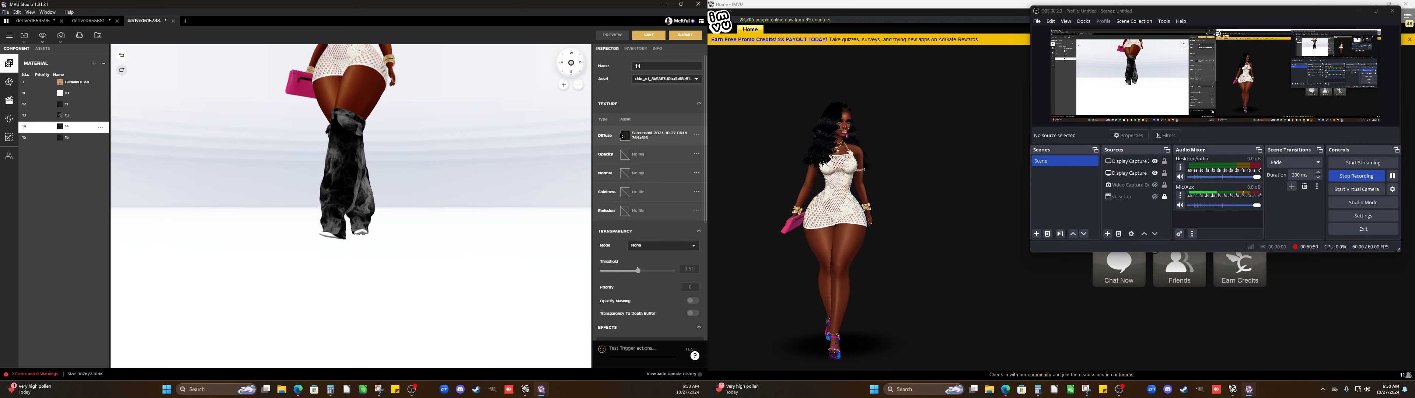
click(623, 136)
click(530, 235)
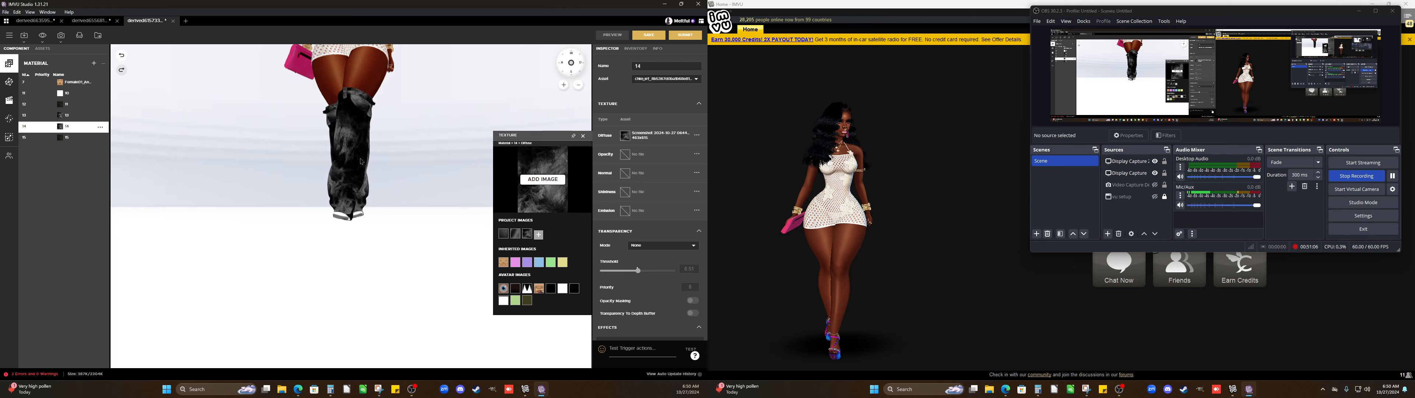
Assign the white avatar image as material 11's diffuse texture and preview which part of the boots it covers
click(62, 110)
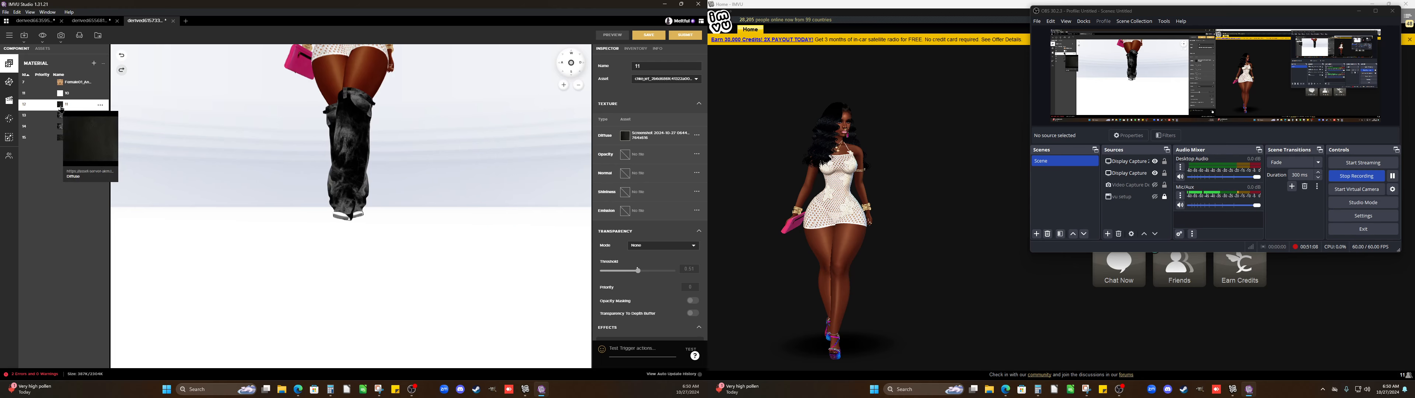
click(625, 135)
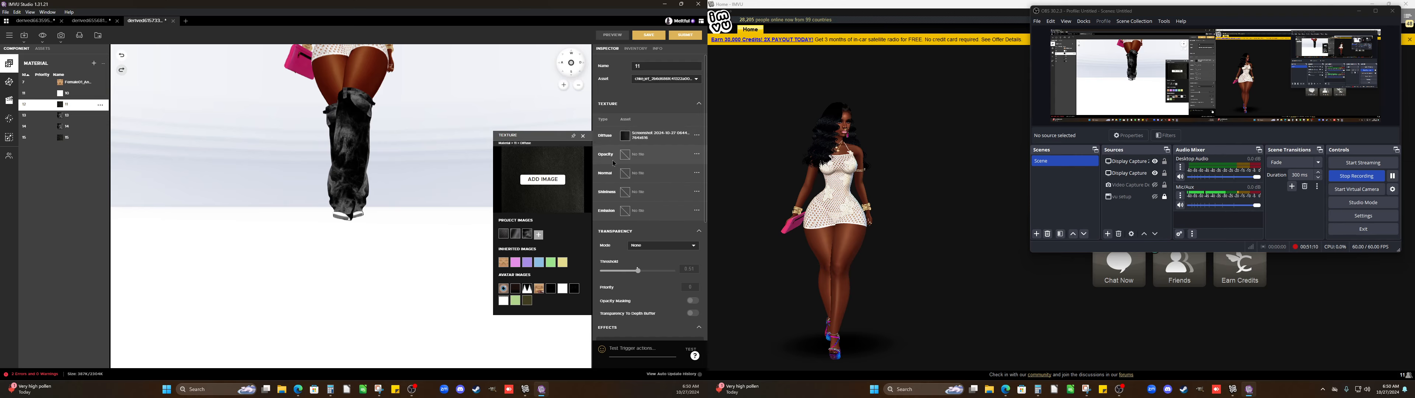
click(600, 36)
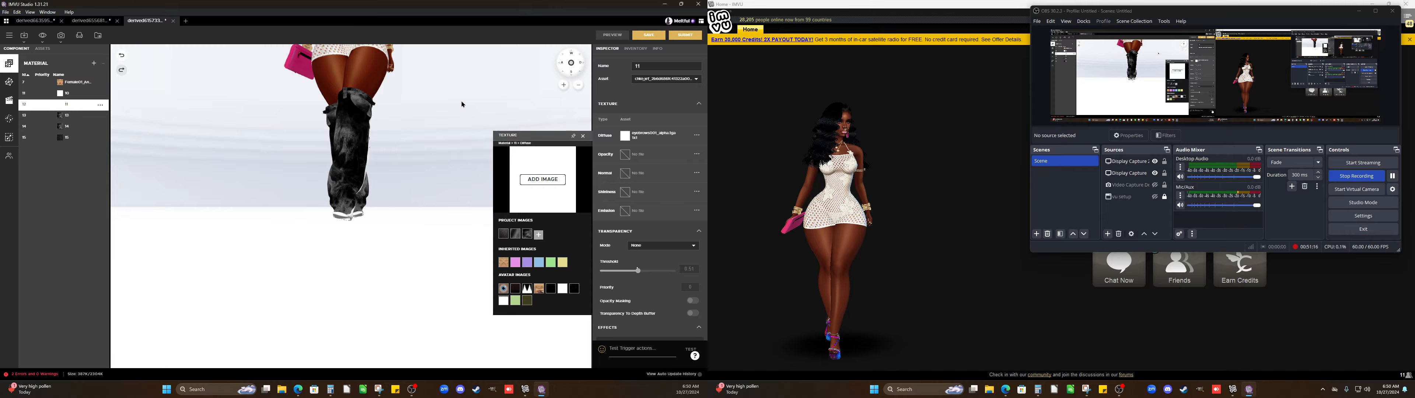
drag(456, 113, 322, 122)
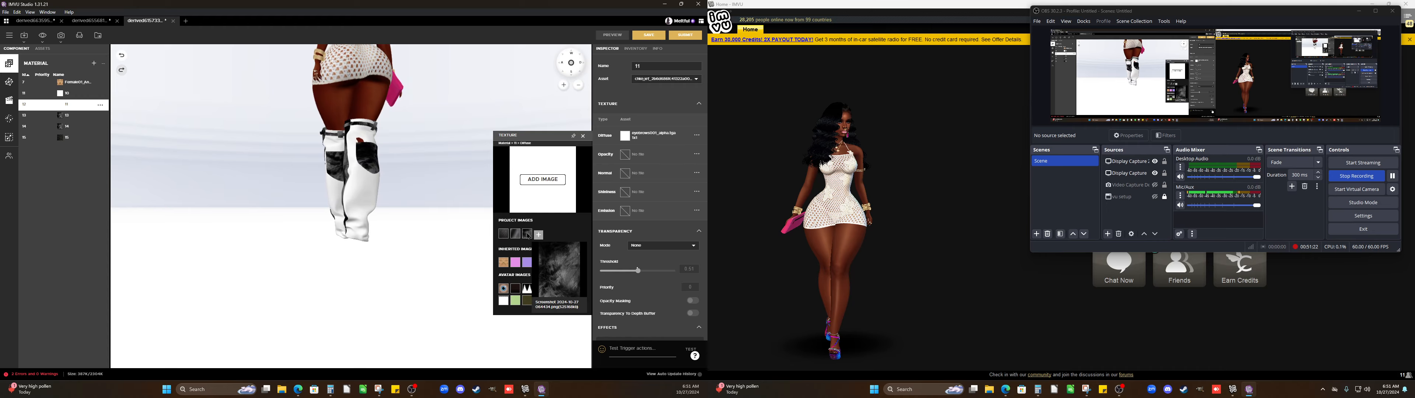
Apply the distressed leather project image as material 11's diffuse texture and inspect the boots from different sides
click(527, 235)
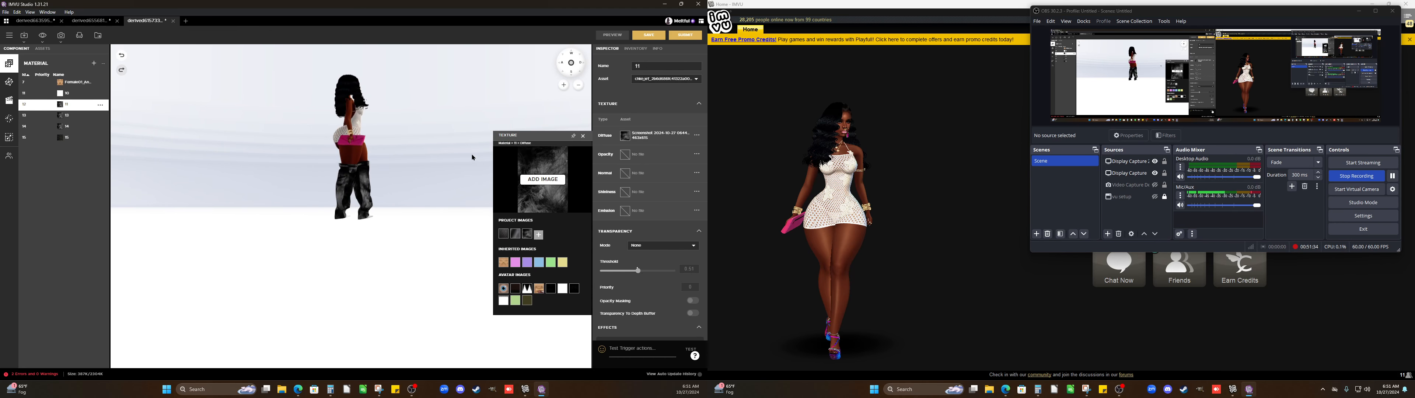
scroll(377, 164, up, 3)
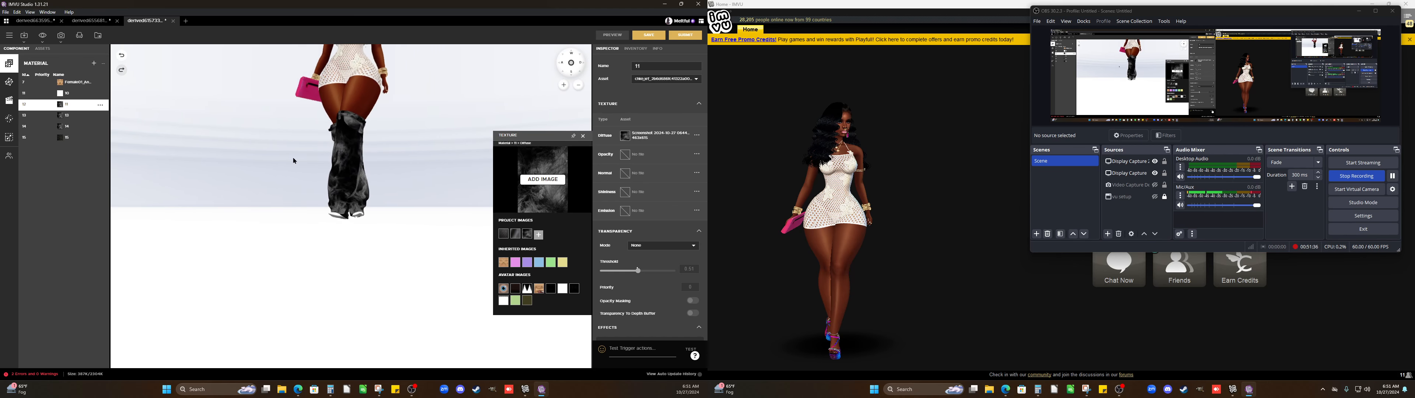
drag(376, 164, 548, 156)
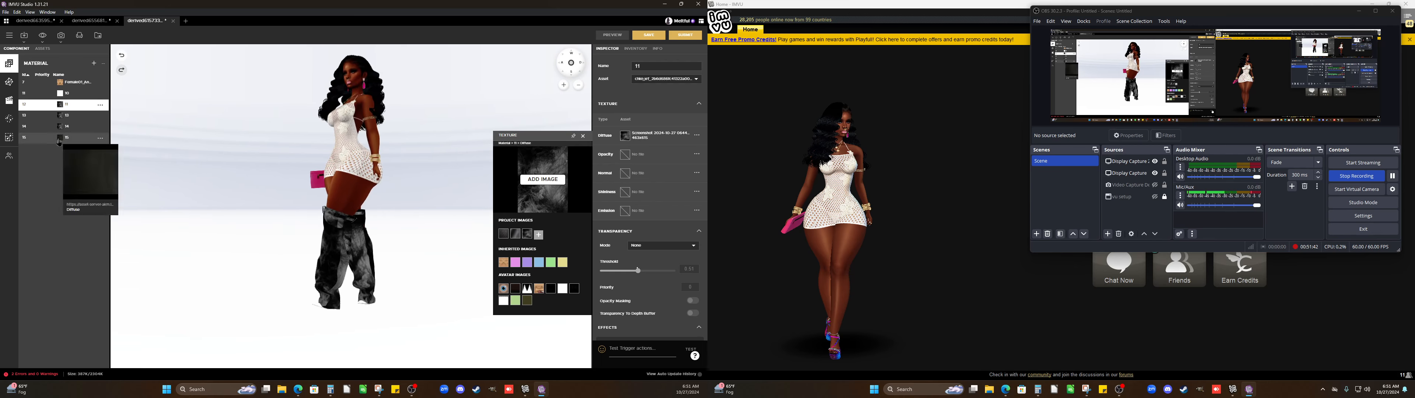
Assign the white avatar image as material 15's diffuse texture and preview which part of the boots it covers
mouse_move(63, 130)
click(61, 140)
mouse_move(622, 137)
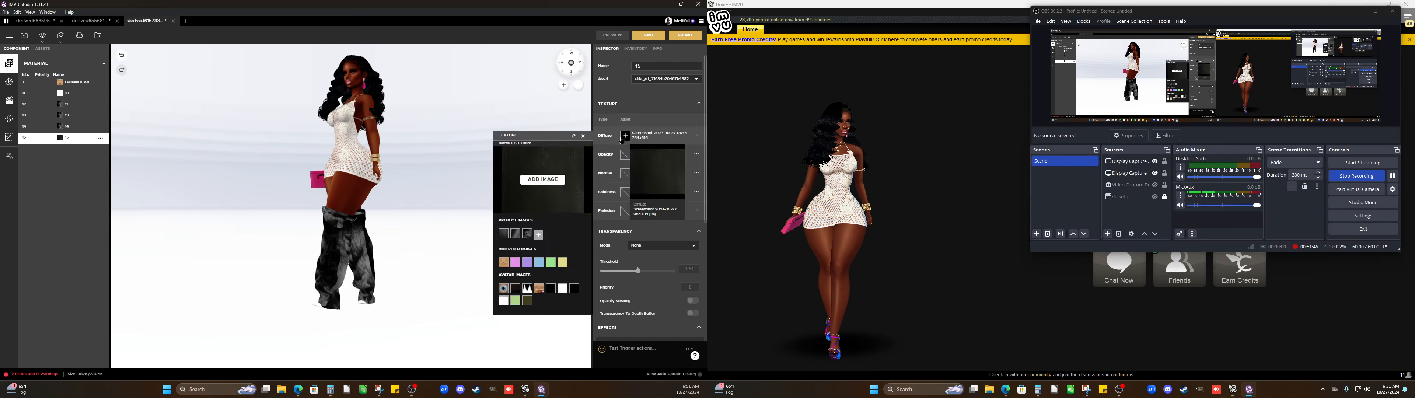
click(561, 288)
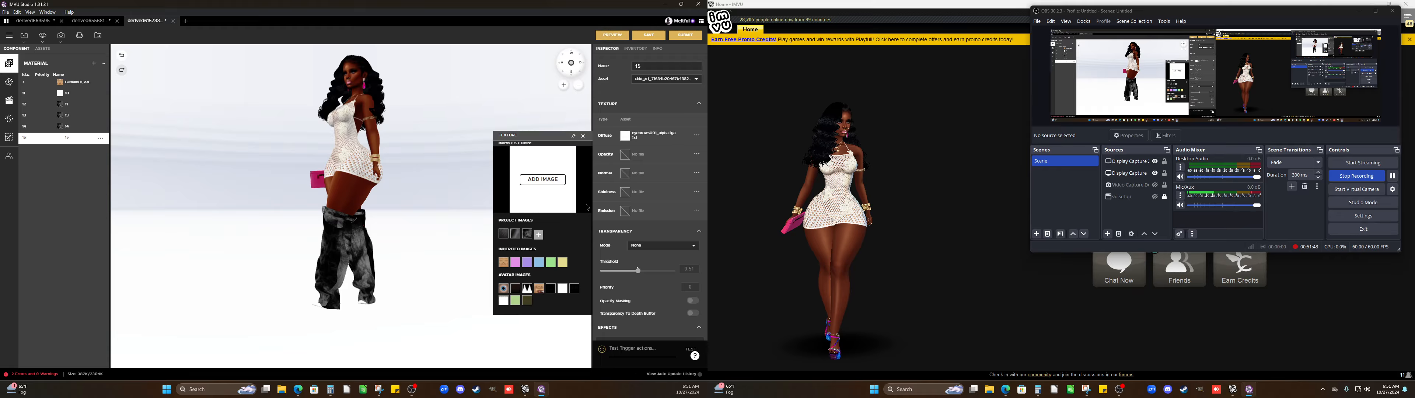
click(612, 35)
drag(396, 226, 538, 269)
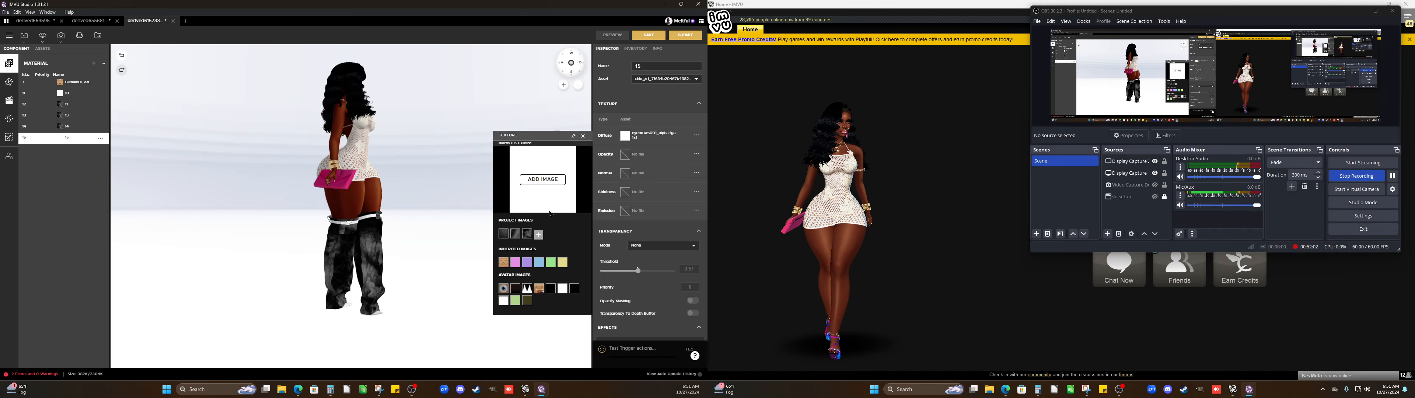
Create a solid black color texture as material 15's diffuse texture and preview it on the boots
click(543, 184)
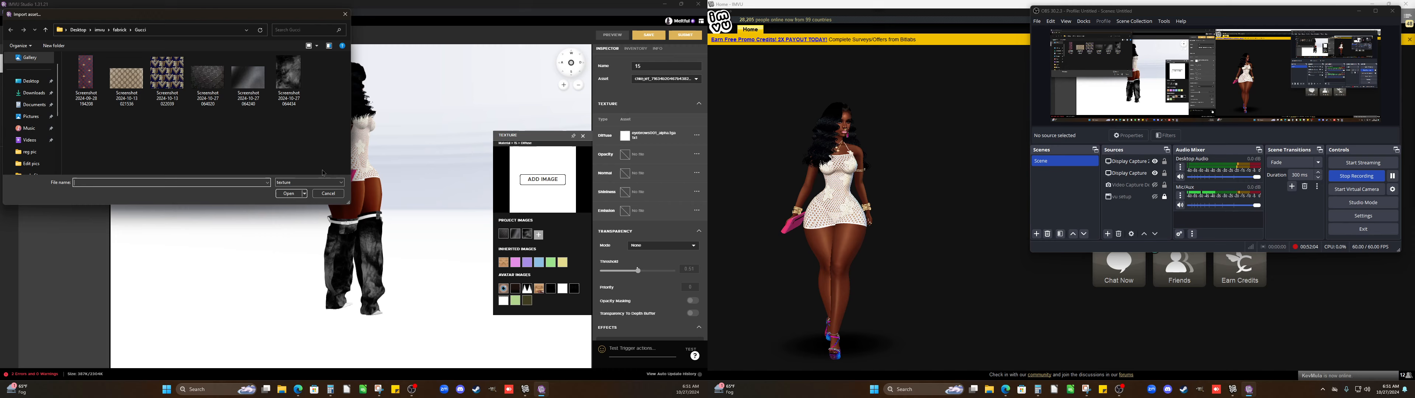
click(336, 194)
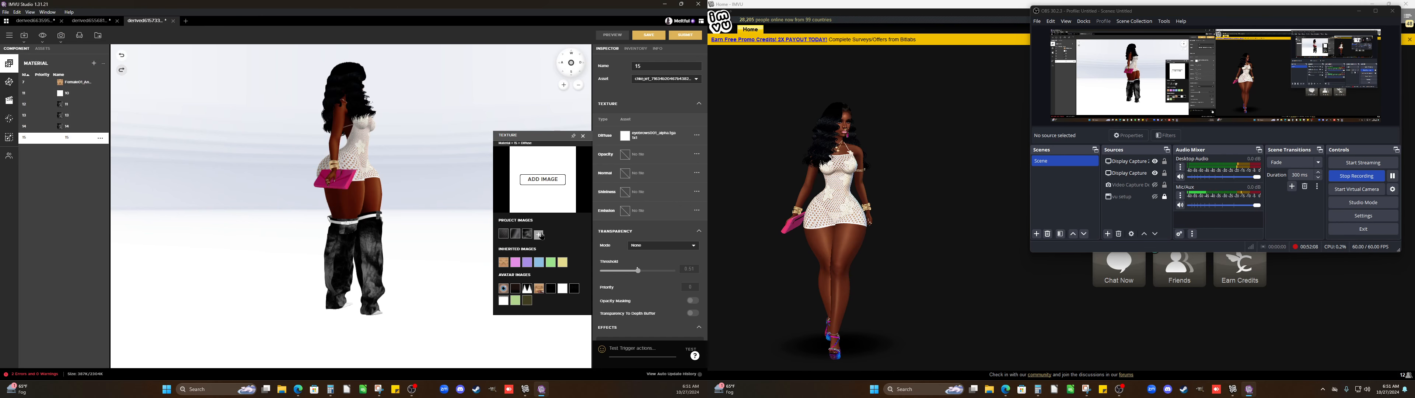
click(541, 235)
click(526, 250)
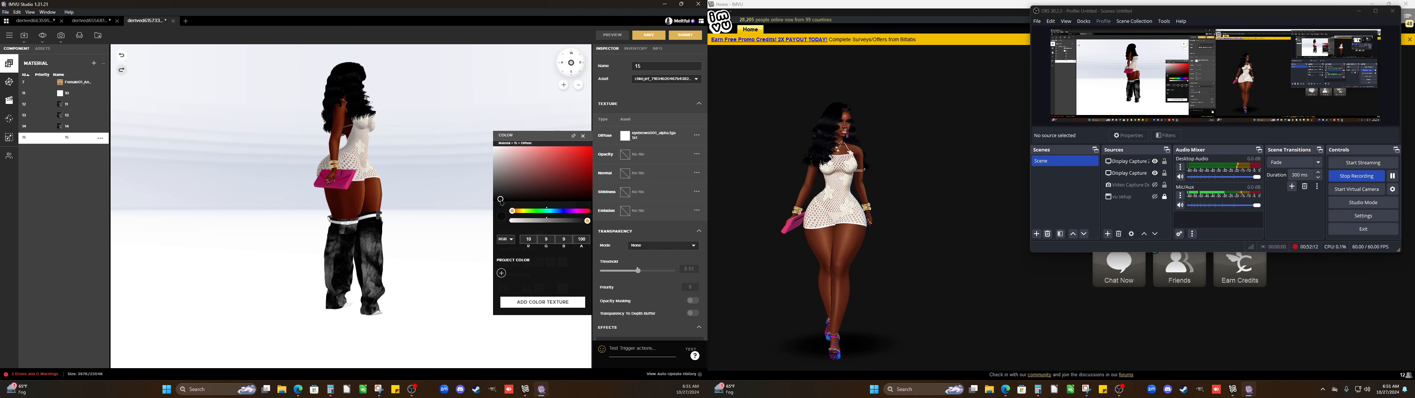
click(526, 303)
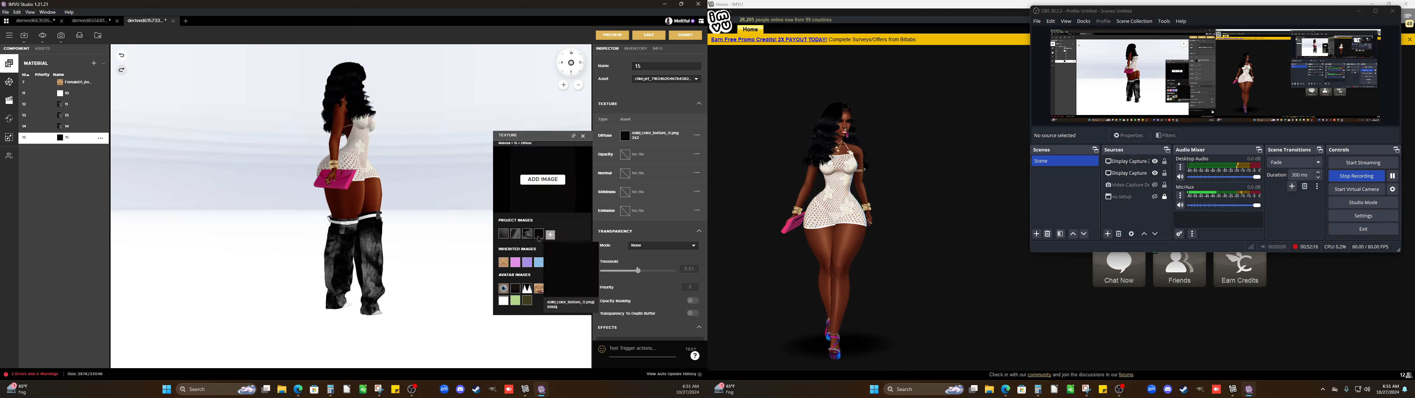
click(606, 38)
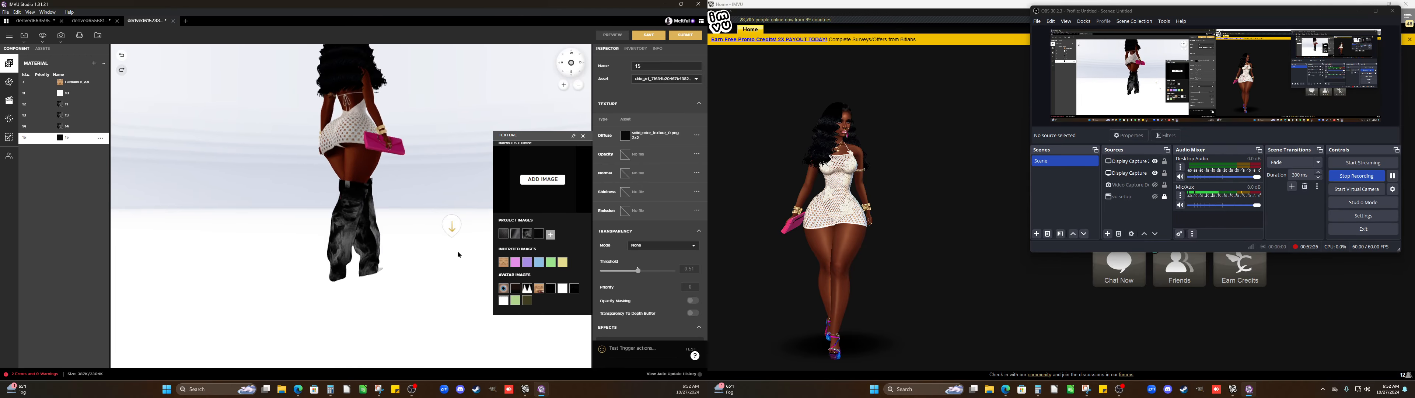
Locate material 13 on the boots with the white avatar image, and replace it with the solid black texture in the preview
click(61, 127)
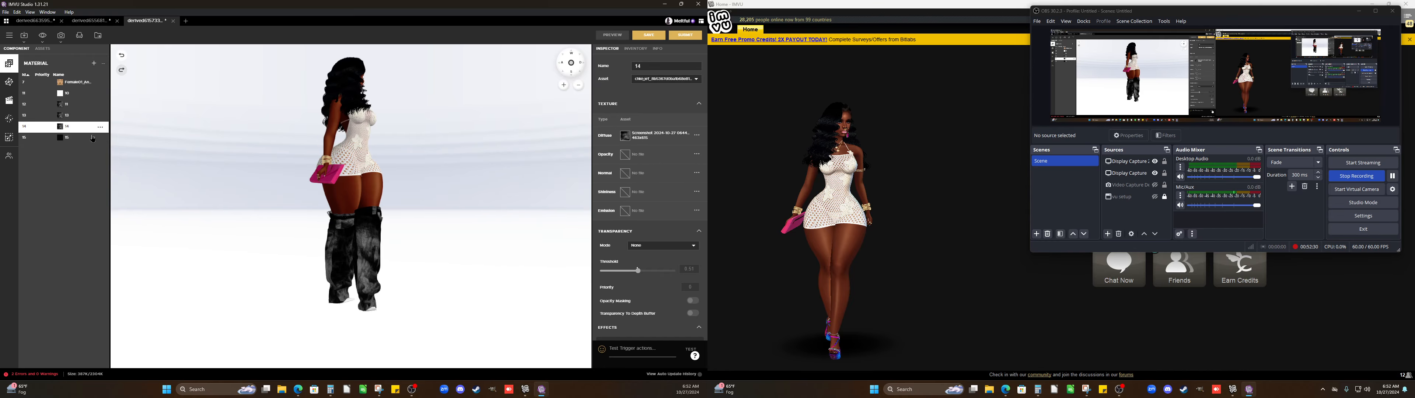
click(625, 135)
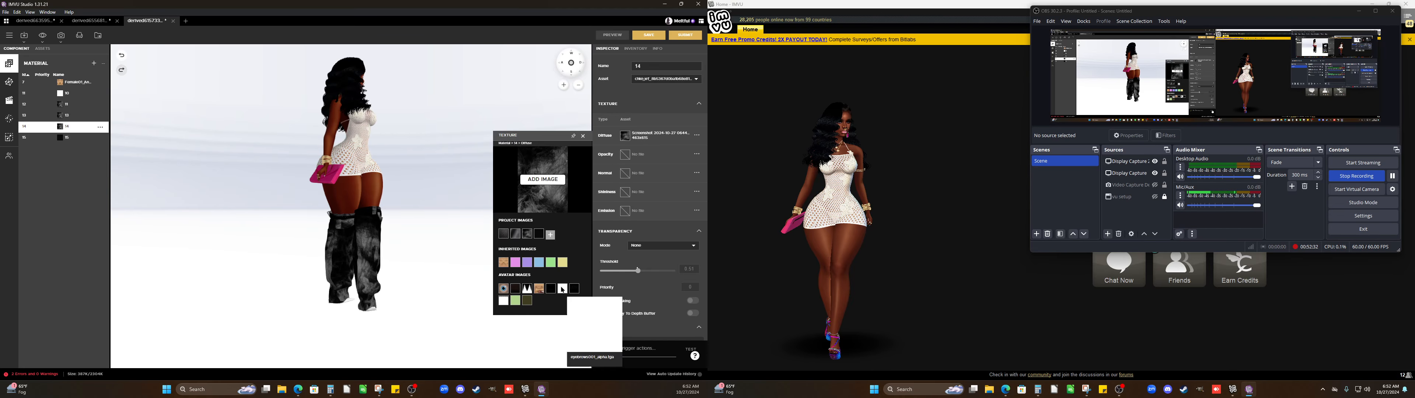
click(562, 292)
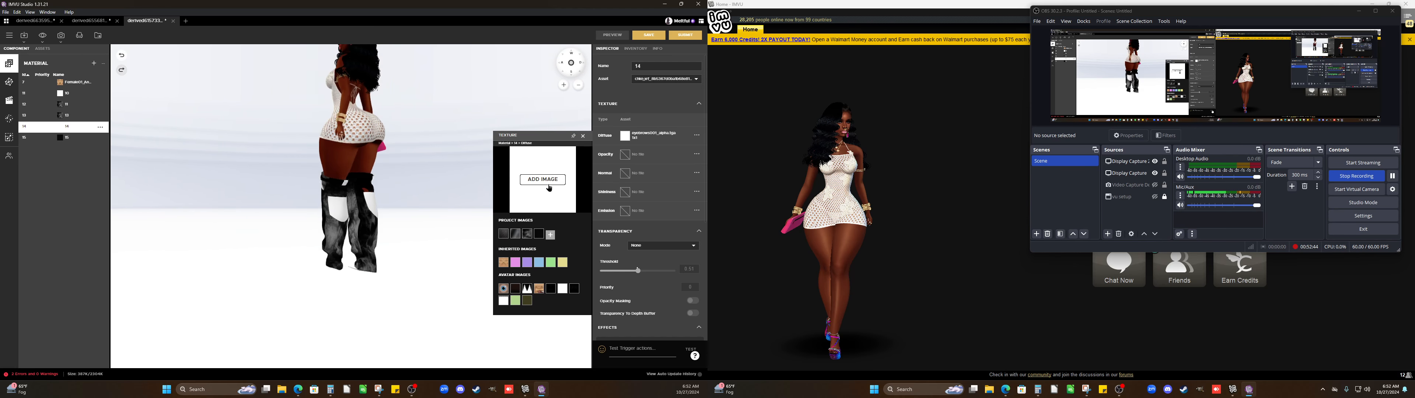
click(541, 235)
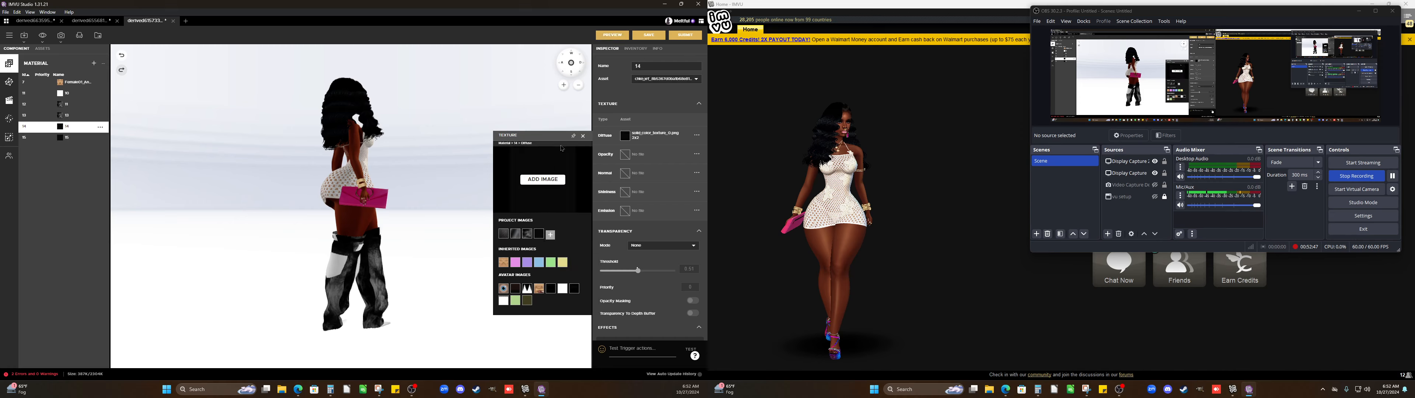
click(611, 35)
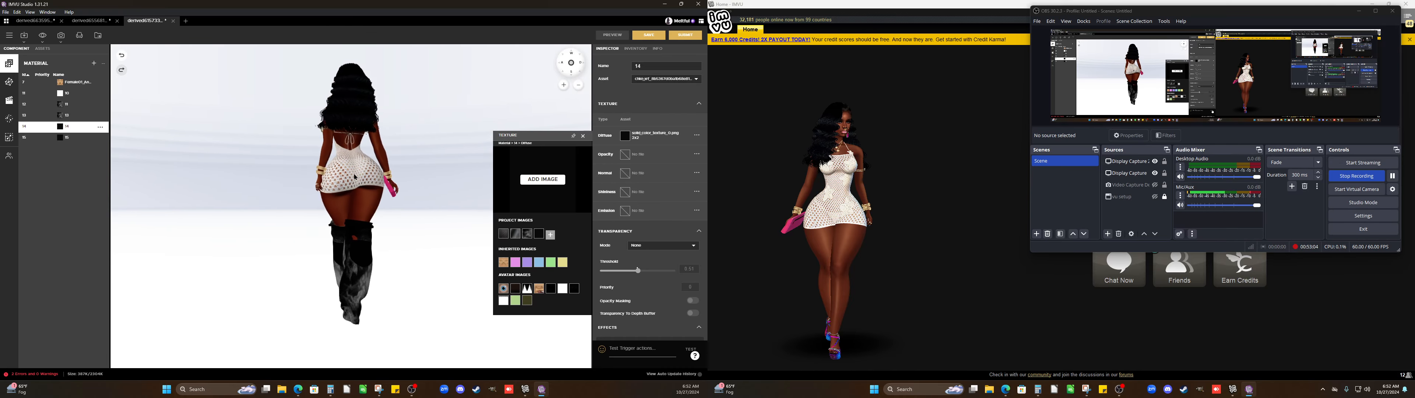
Apply the first project image, the patterned leather, as material 13's diffuse texture and preview the boots from several angles
click(503, 237)
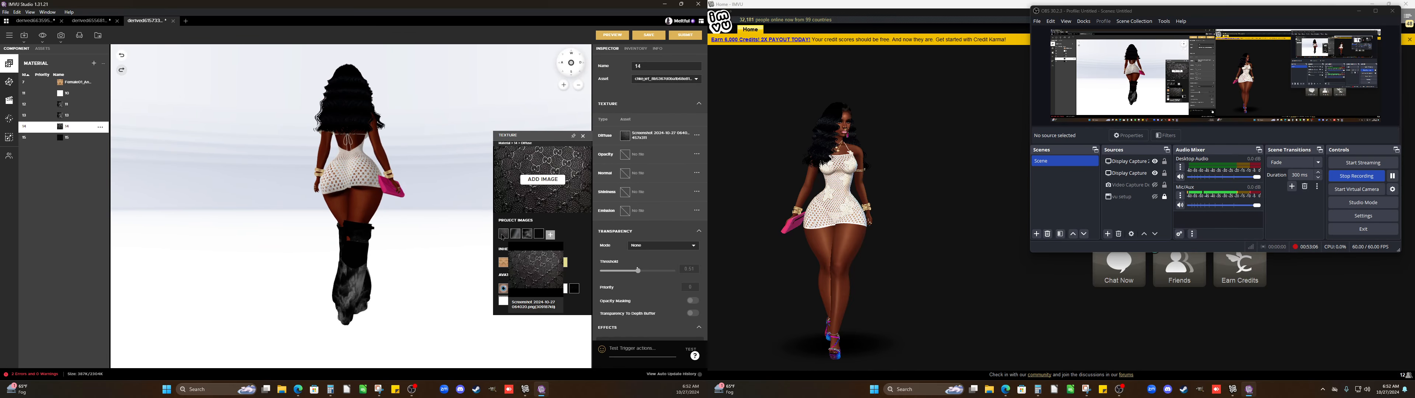
click(604, 38)
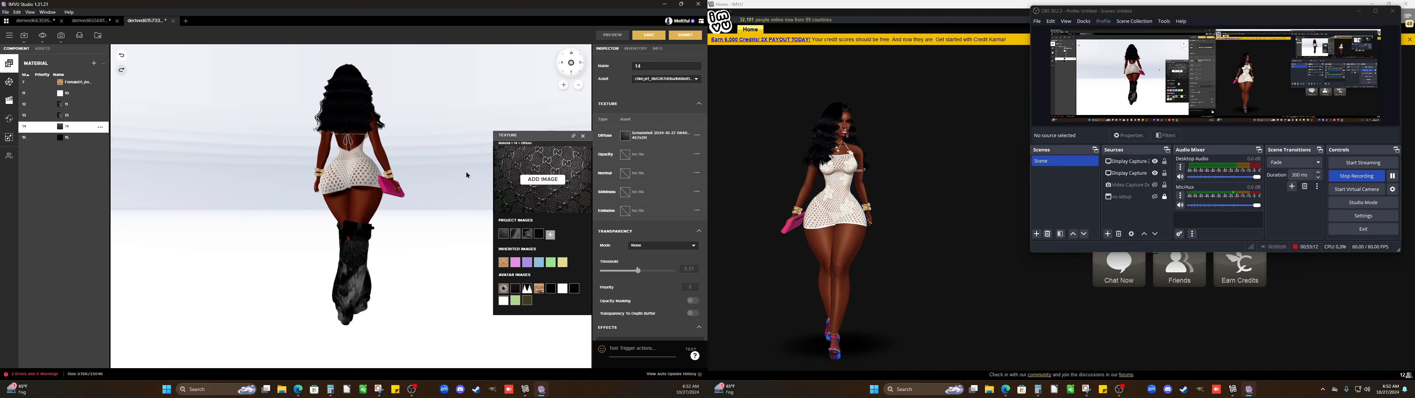
drag(466, 174, 503, 201)
scroll(417, 193, up, 5)
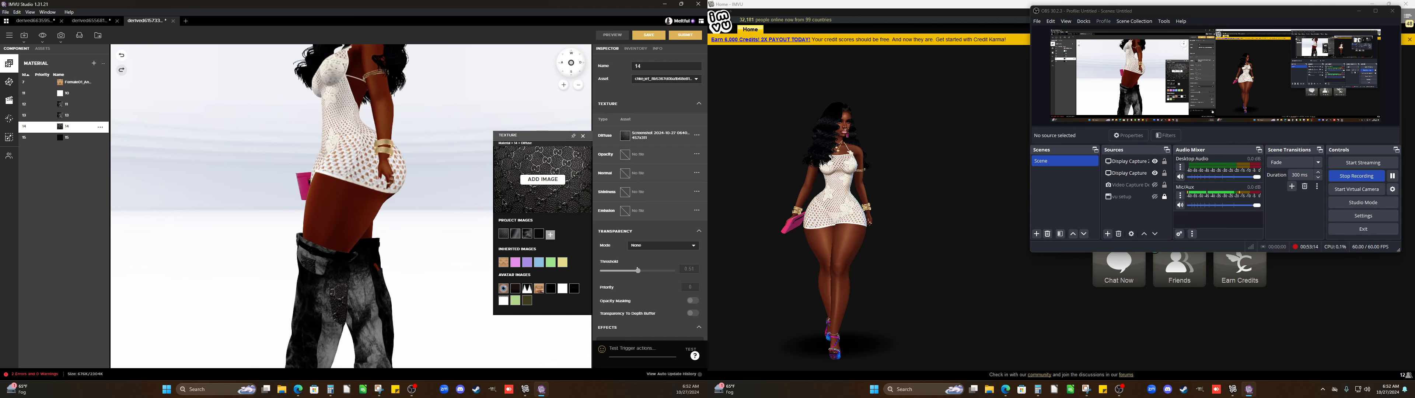
scroll(468, 202, down, 5)
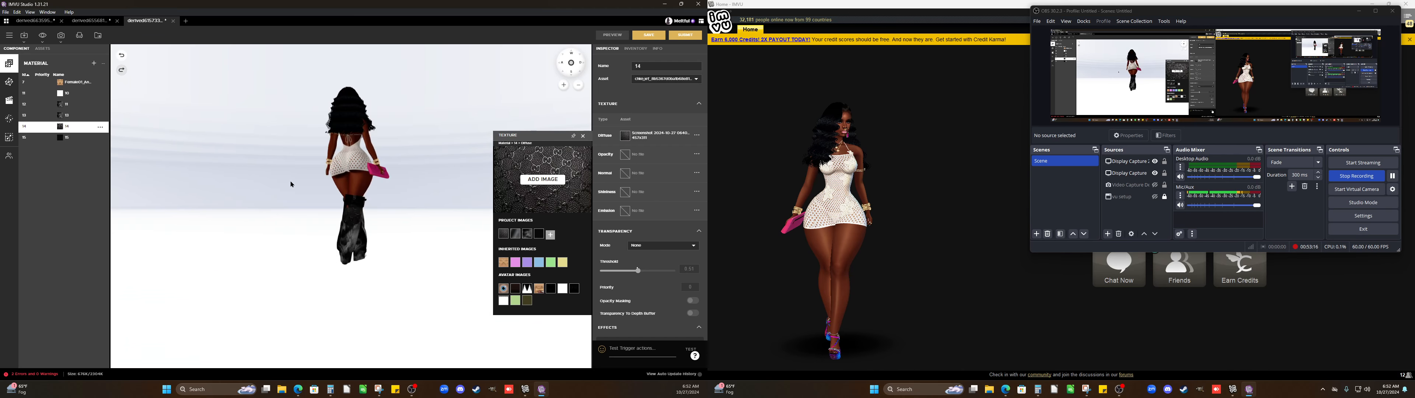
drag(392, 177, 443, 169)
scroll(442, 165, up, 3)
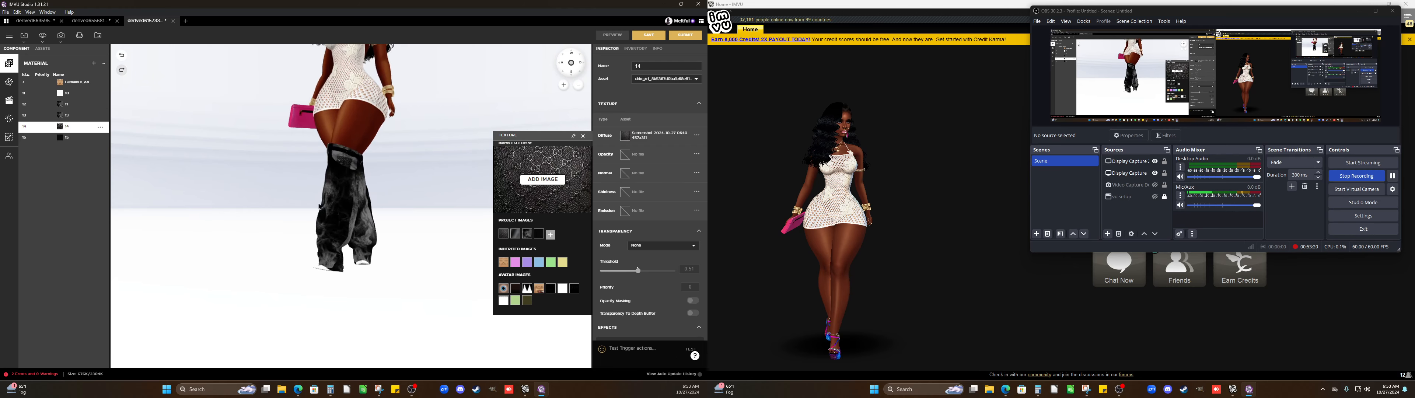
Try the patterned leather project image on material 15, inspect the boots, and return its diffuse texture to solid black
click(64, 138)
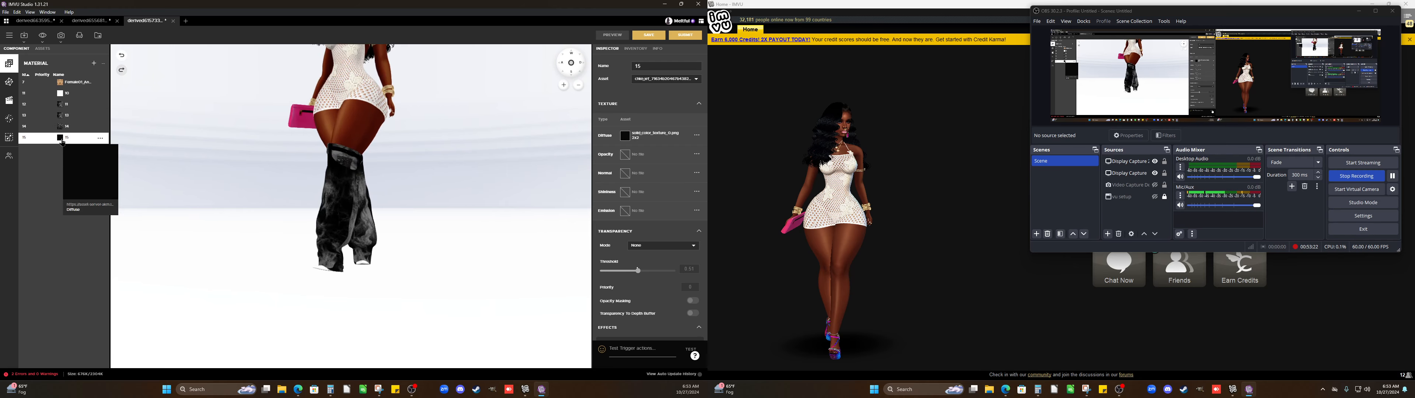
click(625, 136)
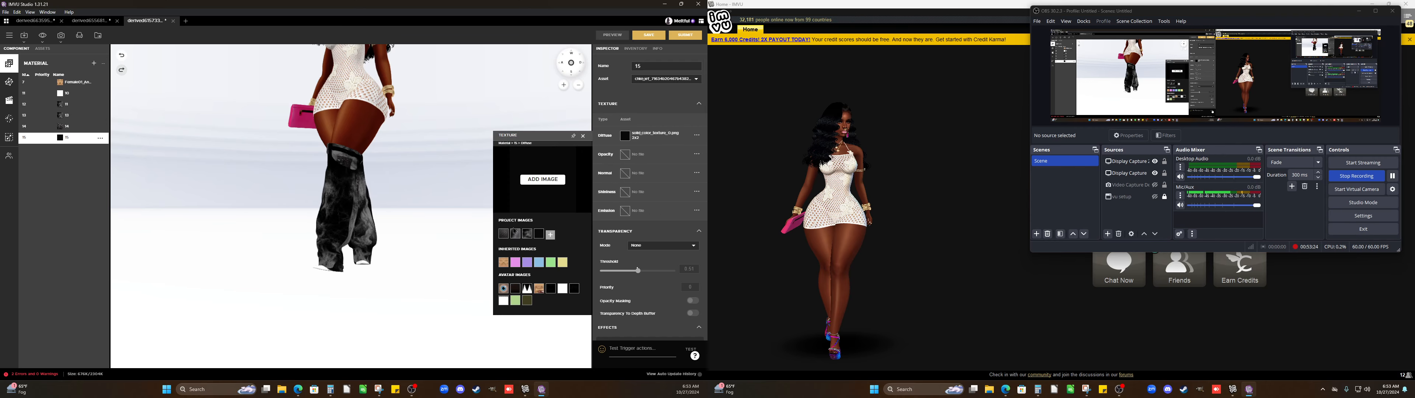
click(504, 235)
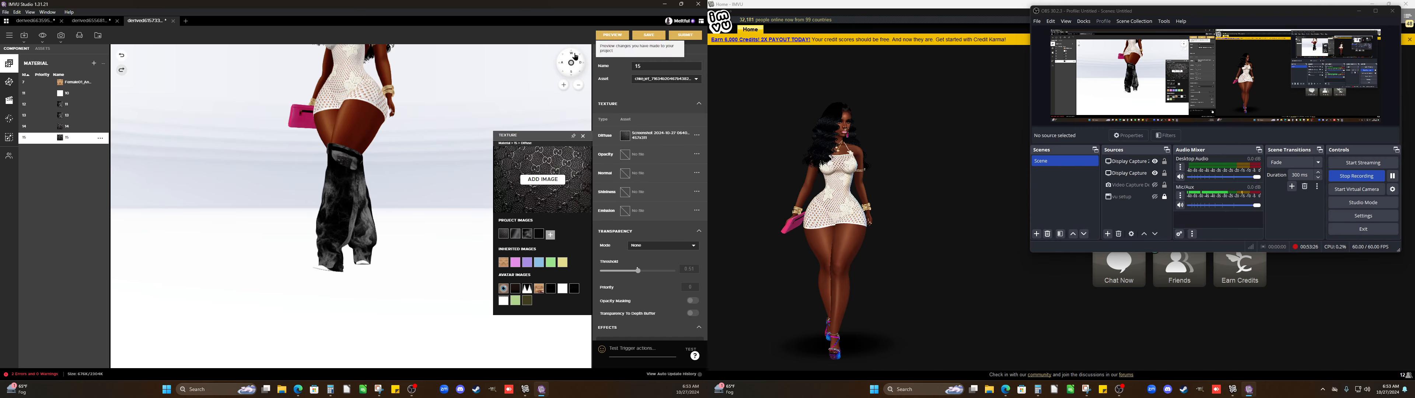
drag(454, 140, 408, 145)
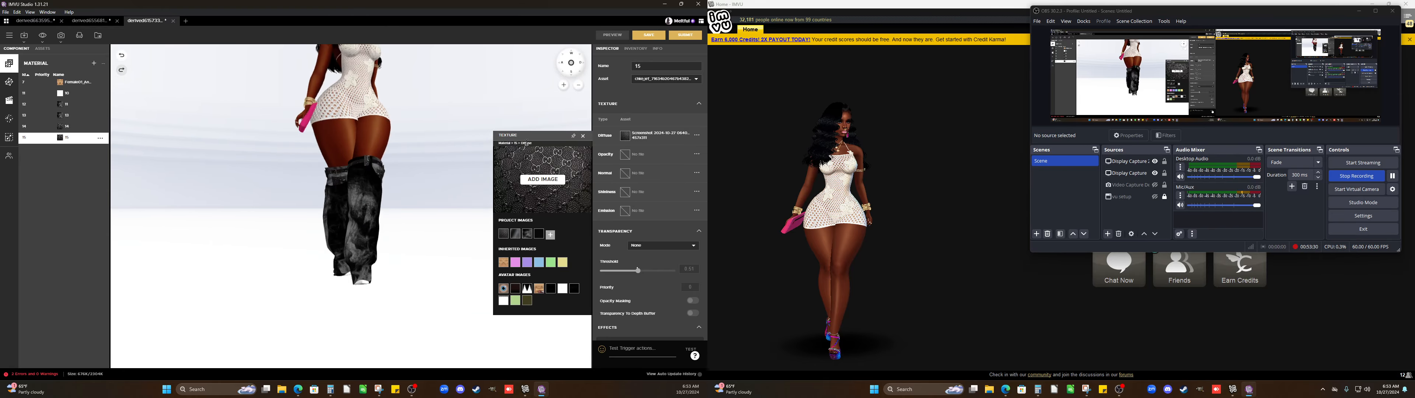
drag(477, 154, 432, 174)
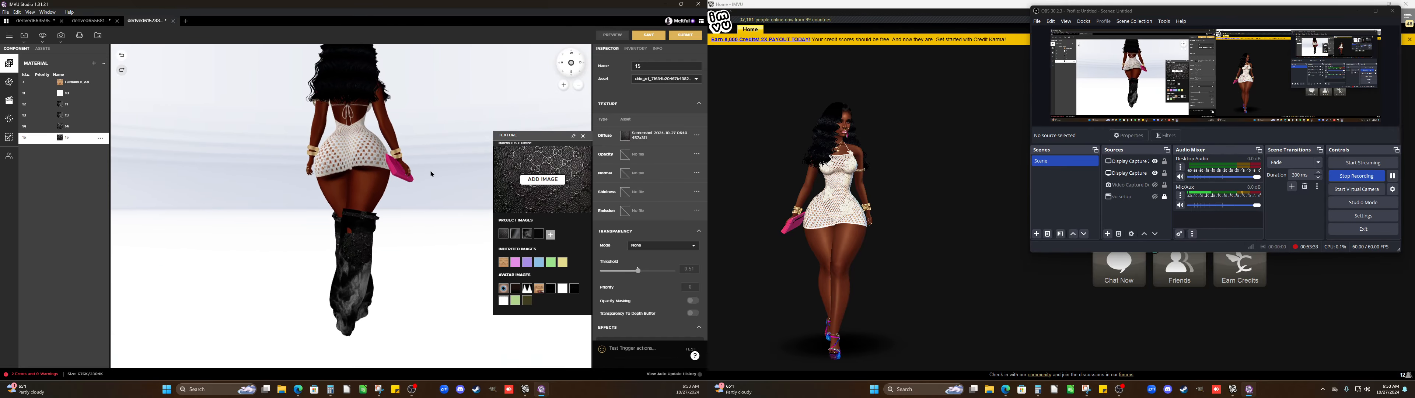
click(539, 234)
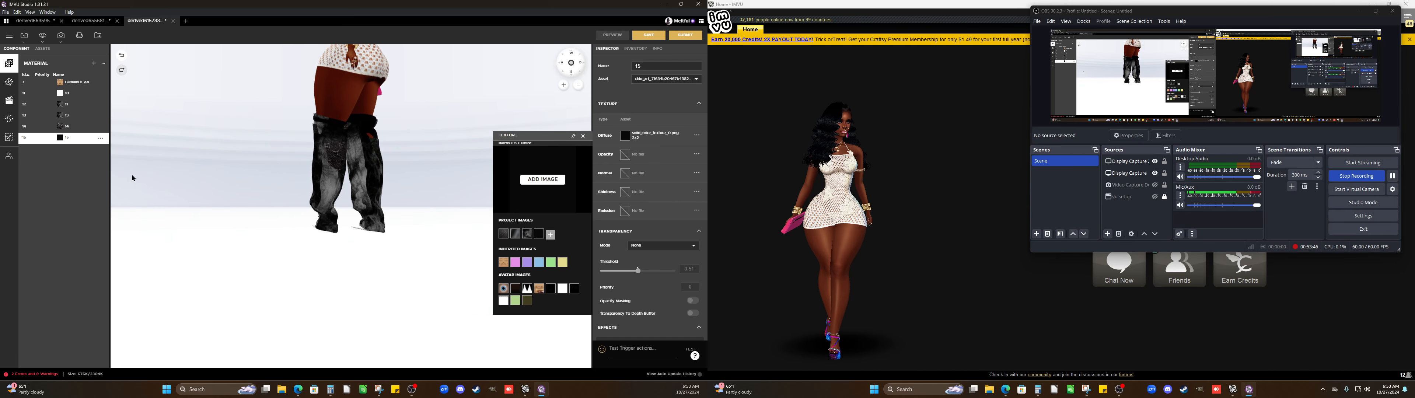
Preview the distressed leather project image on material 13, and set its diffuse texture to solid black instead
click(61, 127)
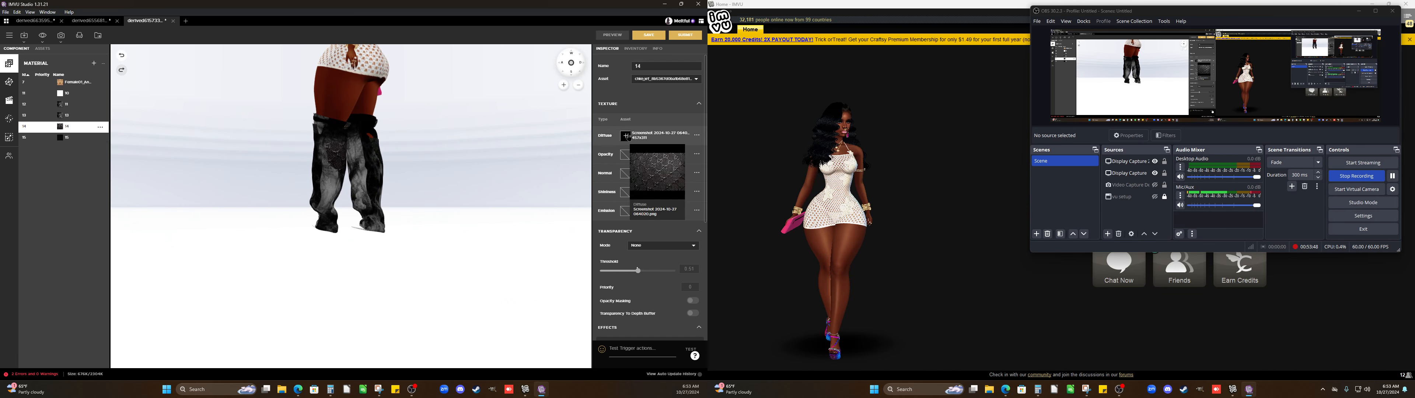
click(625, 135)
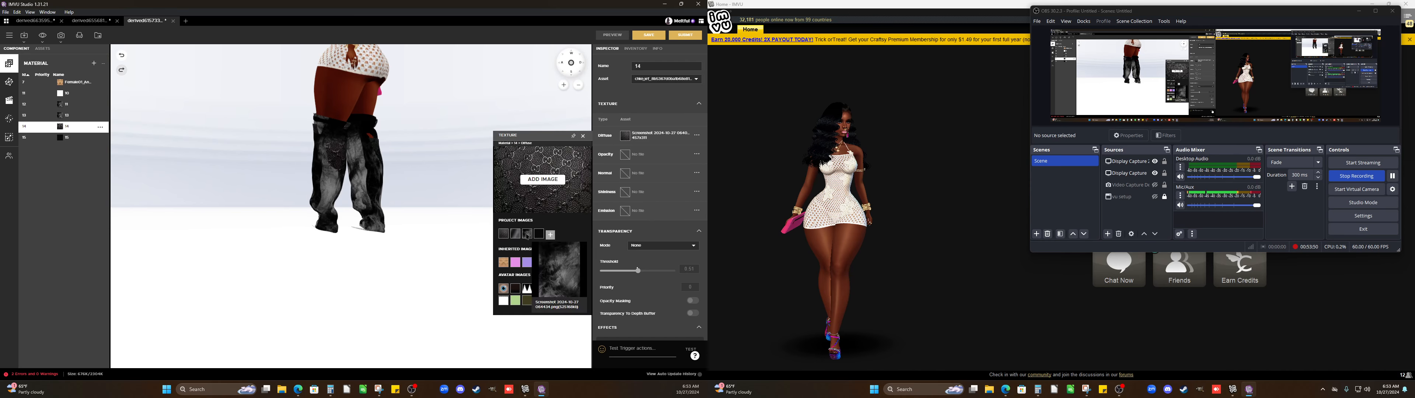
click(527, 235)
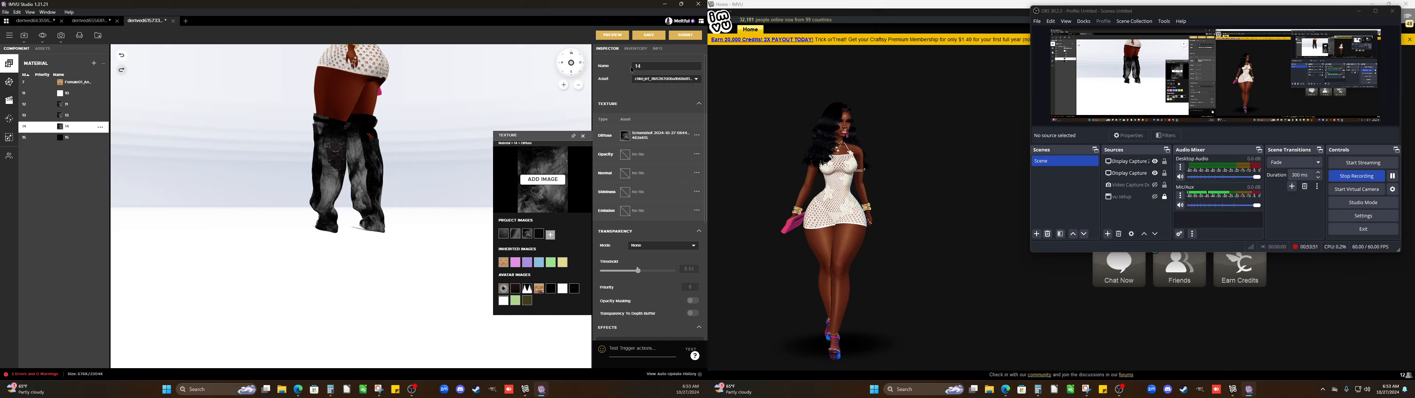
click(613, 38)
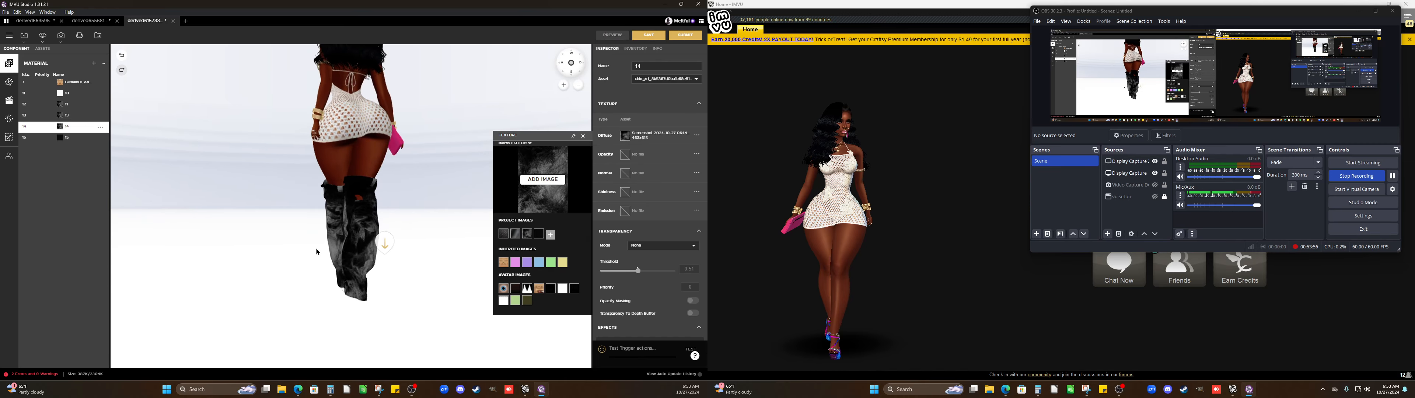
click(541, 235)
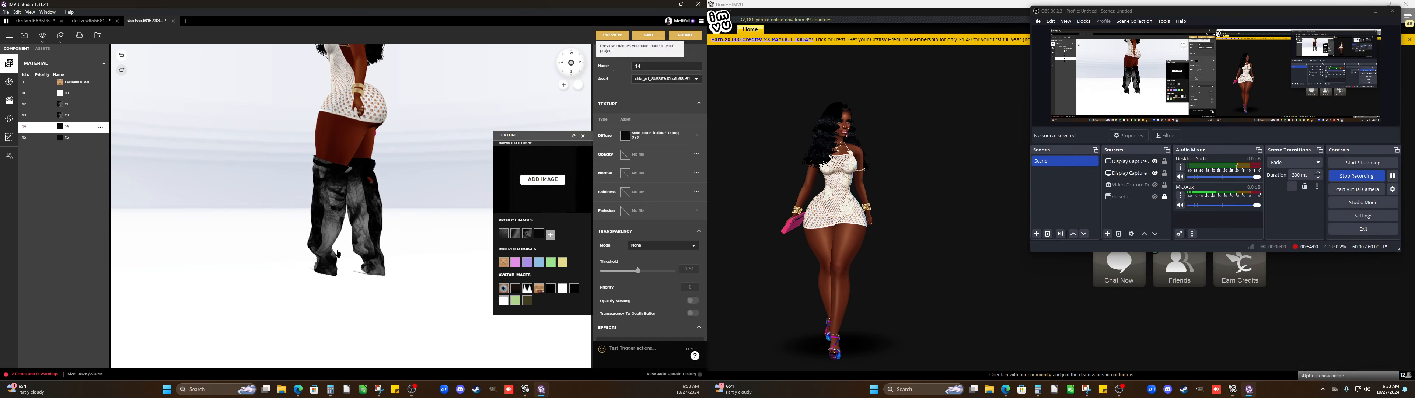
click(612, 35)
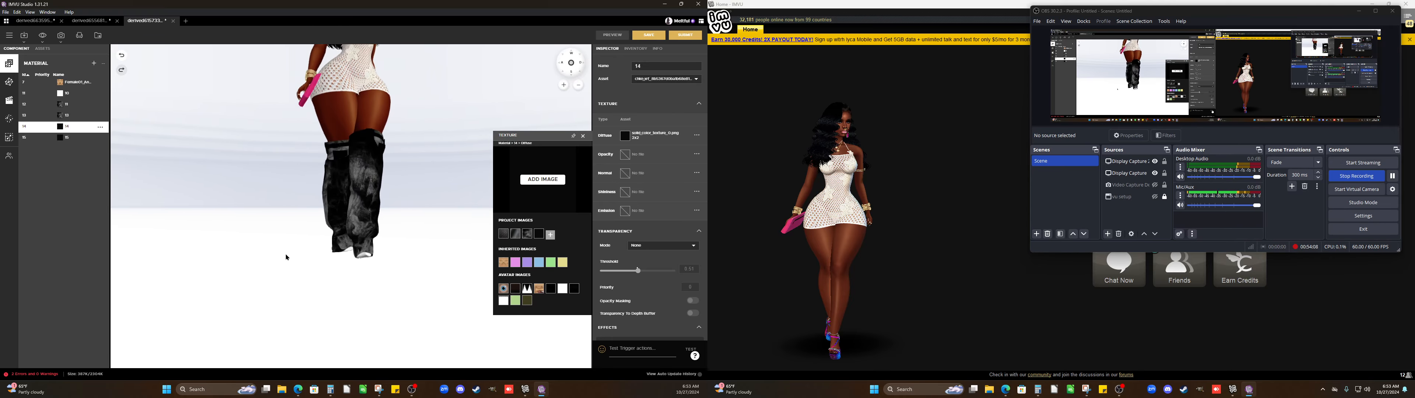
Set material 10's diffuse texture to the solid black color texture and preview it on the boots
click(69, 95)
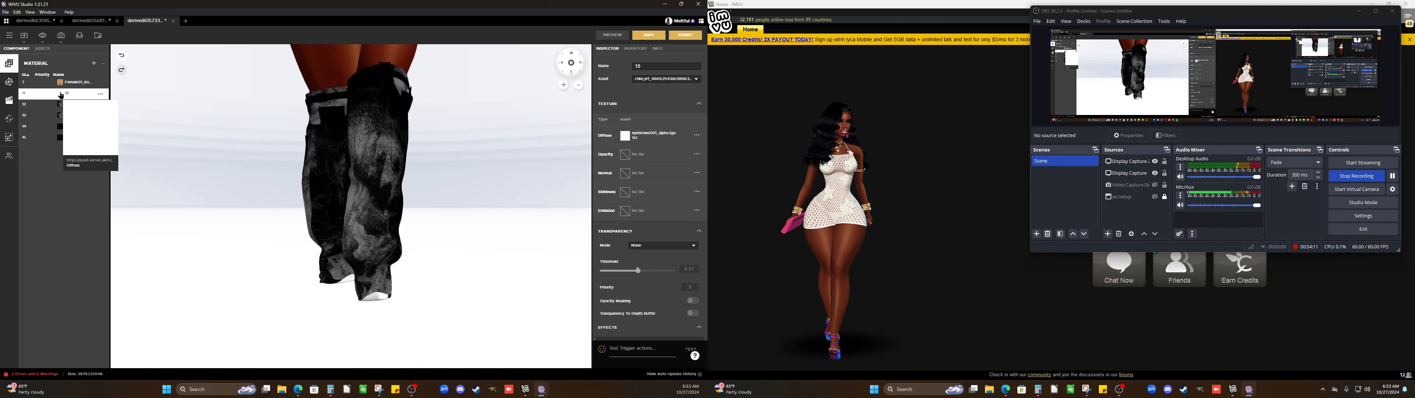
click(624, 136)
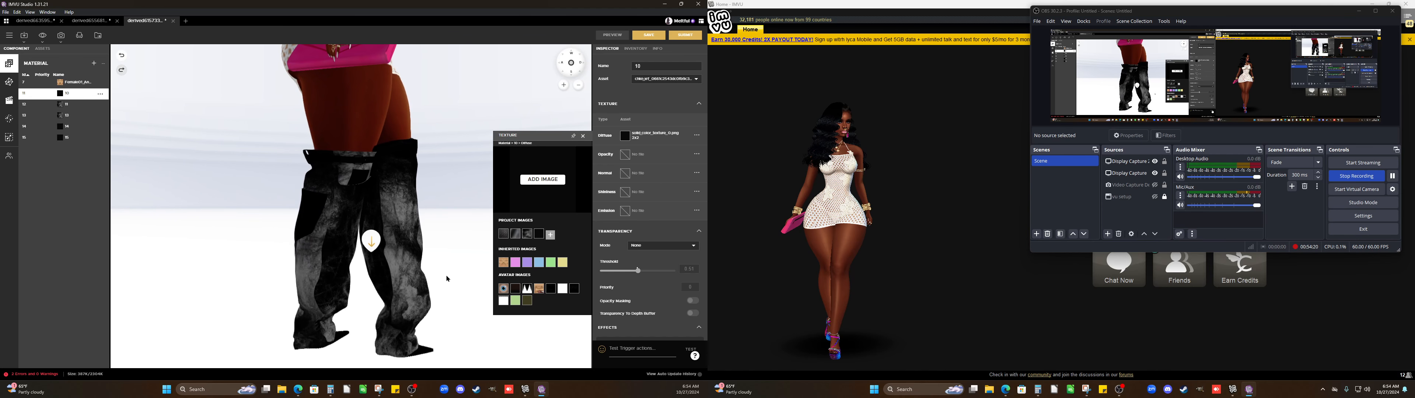
Apply the first project image, the patterned leather, as material 10's diffuse texture and preview the boots from several angles
drag(448, 279, 126, 207)
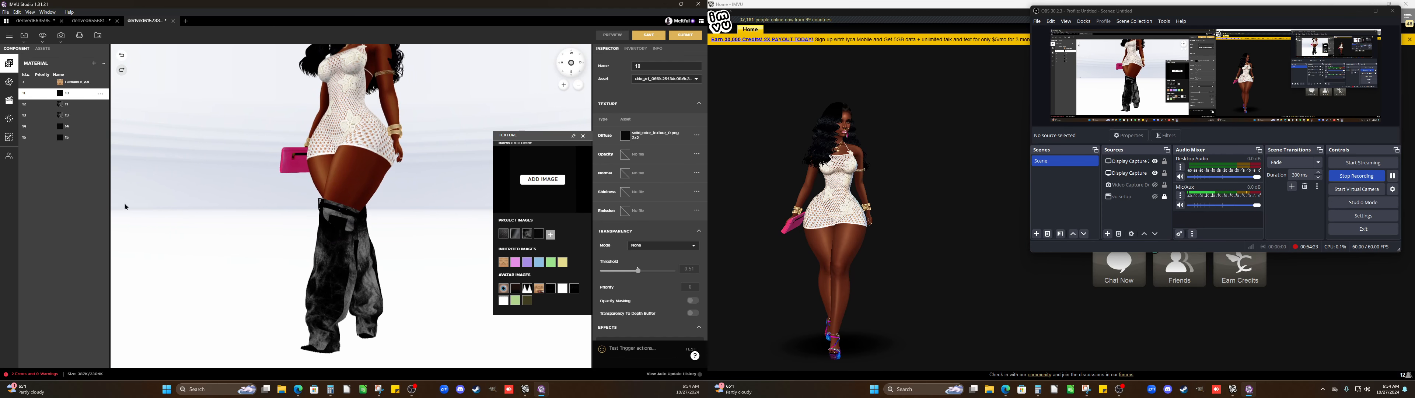
click(503, 235)
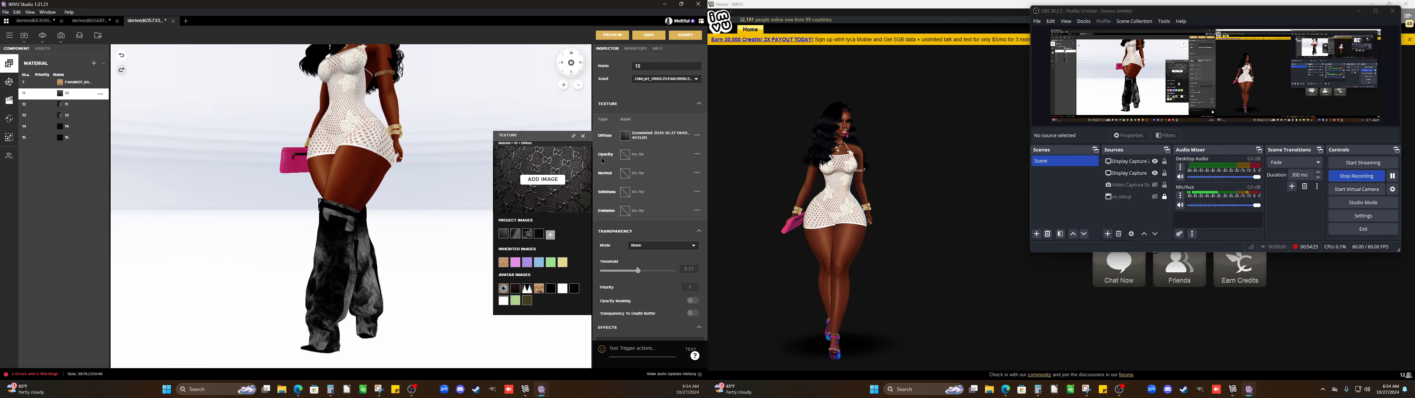
click(619, 37)
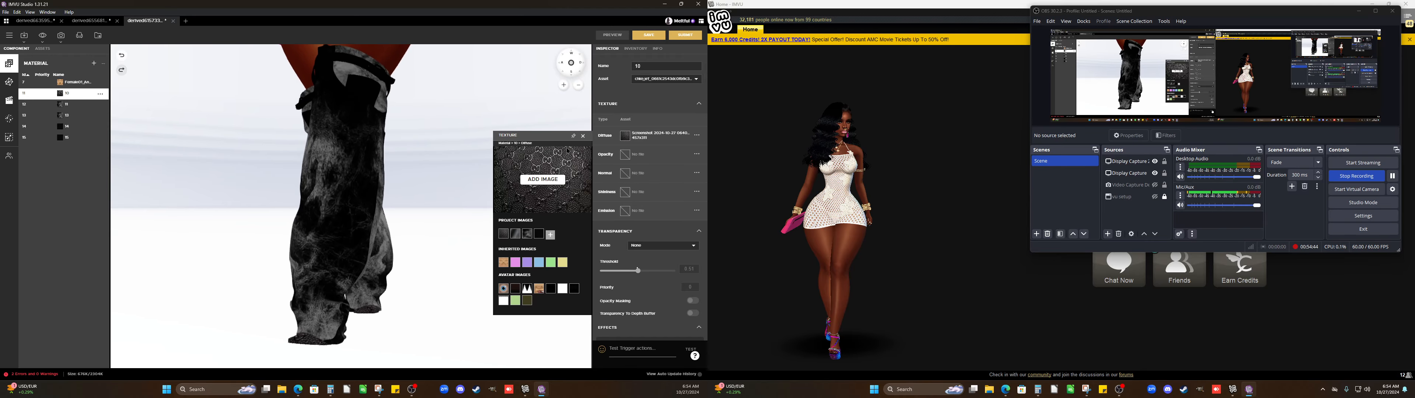
click(583, 136)
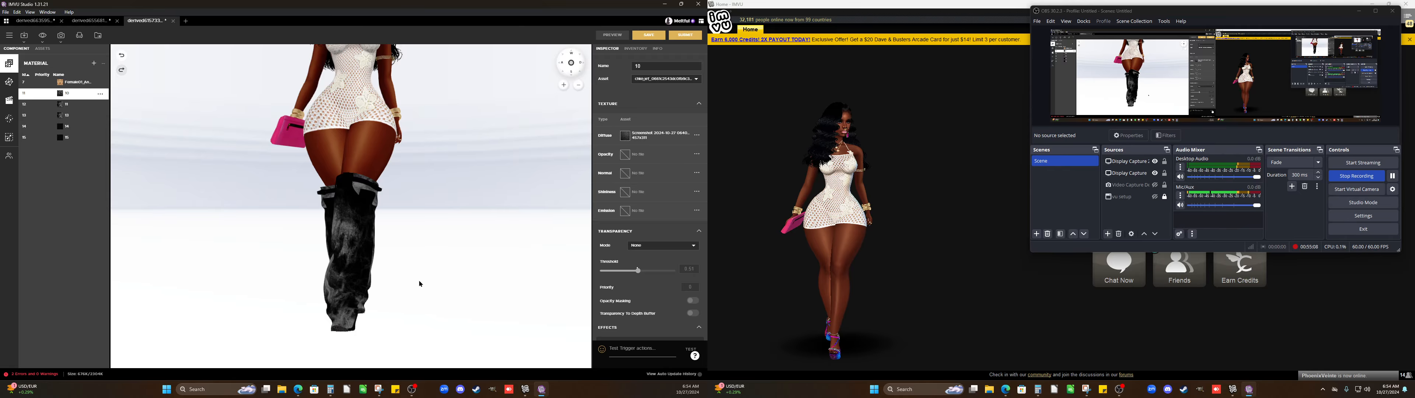
scroll(398, 277, up, 3)
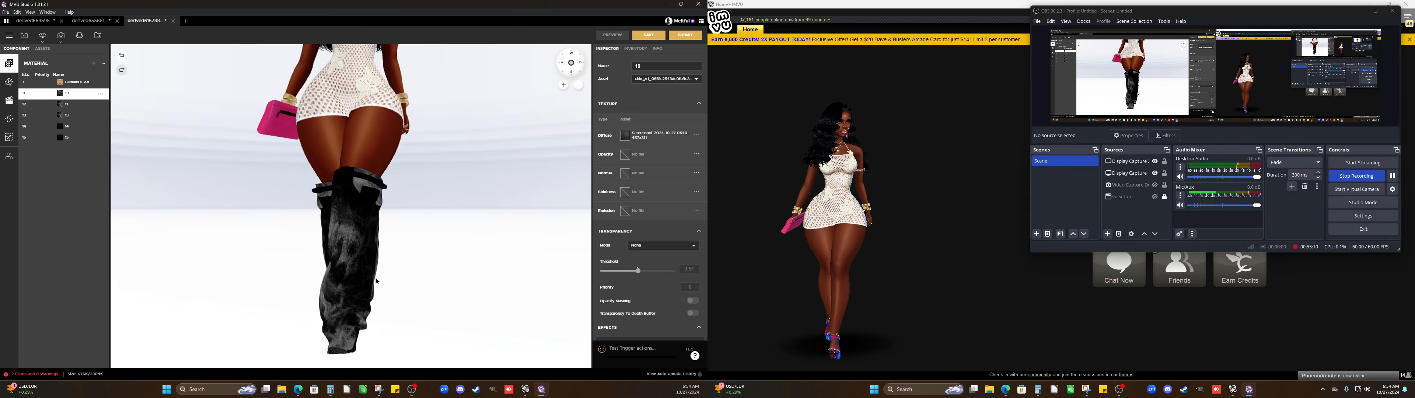
scroll(383, 278, down, 3)
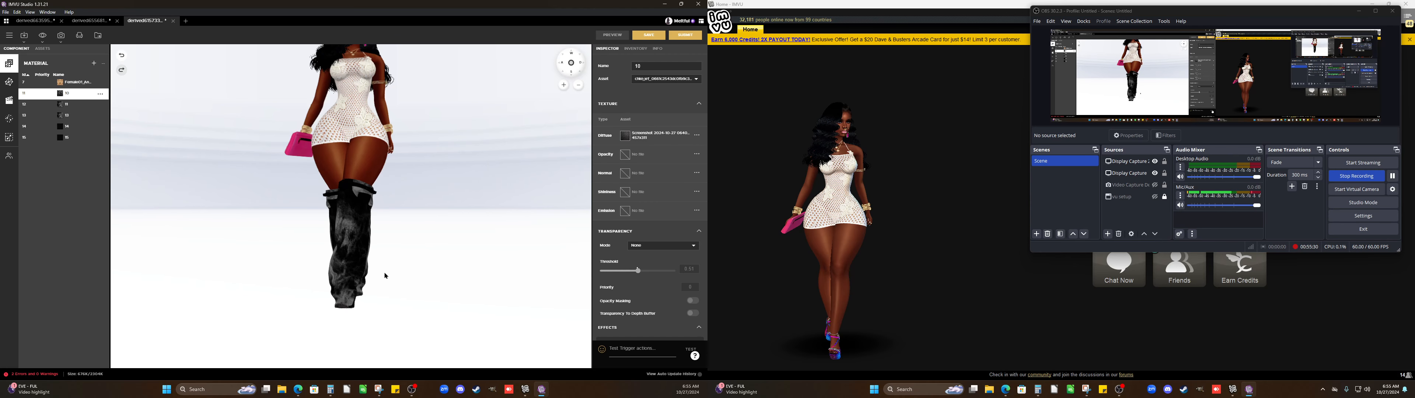
drag(368, 237, 425, 242)
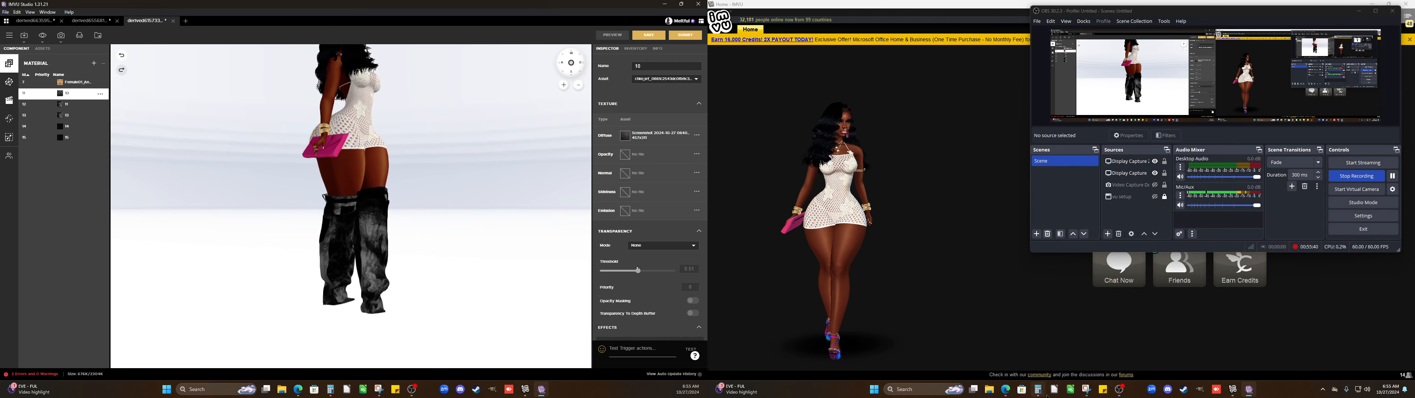
Switch to Snipping Tool and capture a screenshot of both boots on the avatar
click(1087, 390)
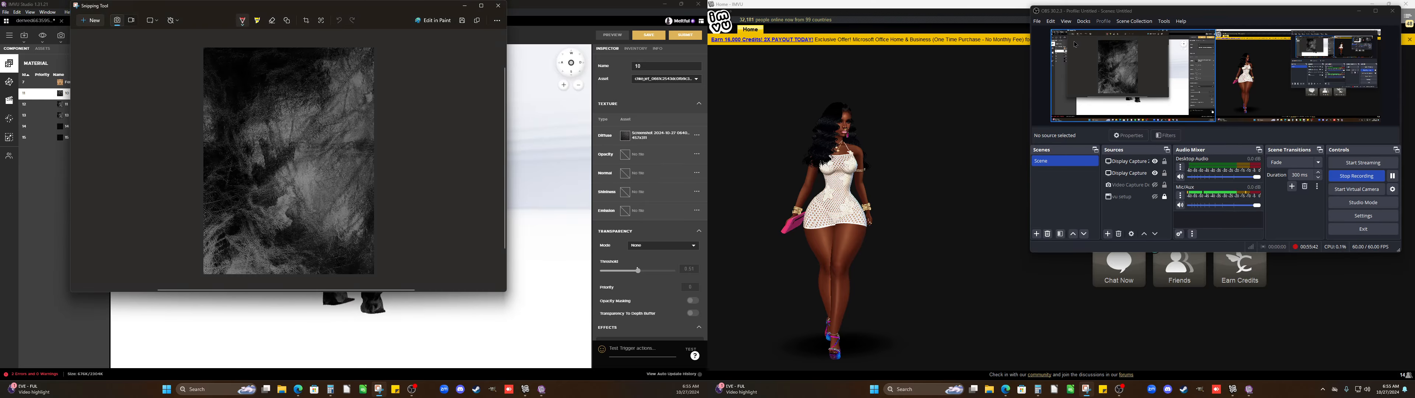
click(90, 24)
drag(434, 327, 291, 176)
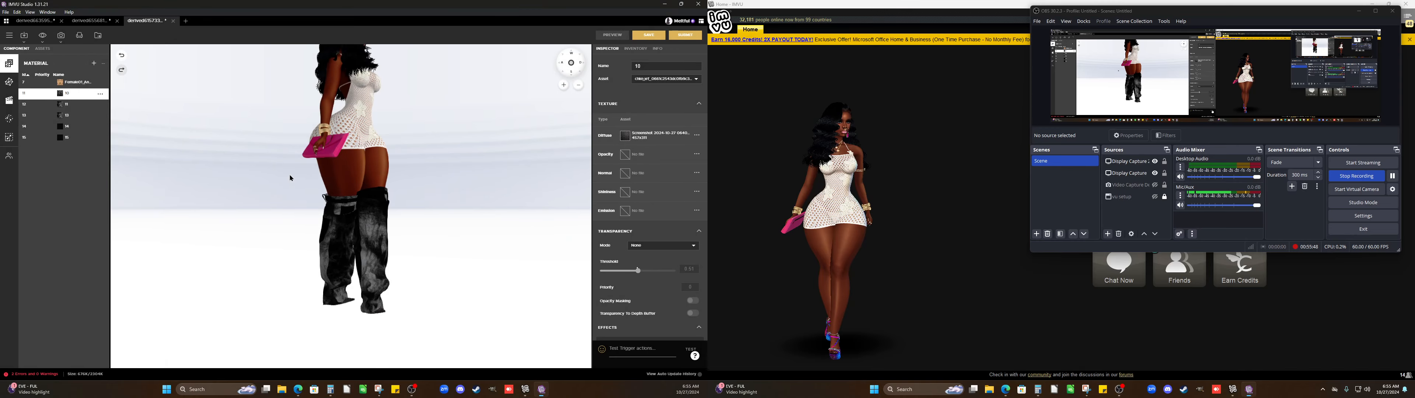
Save the boots screenshot as a PNG in the shoes folder inside the desktop's imvu folder
right_click(306, 181)
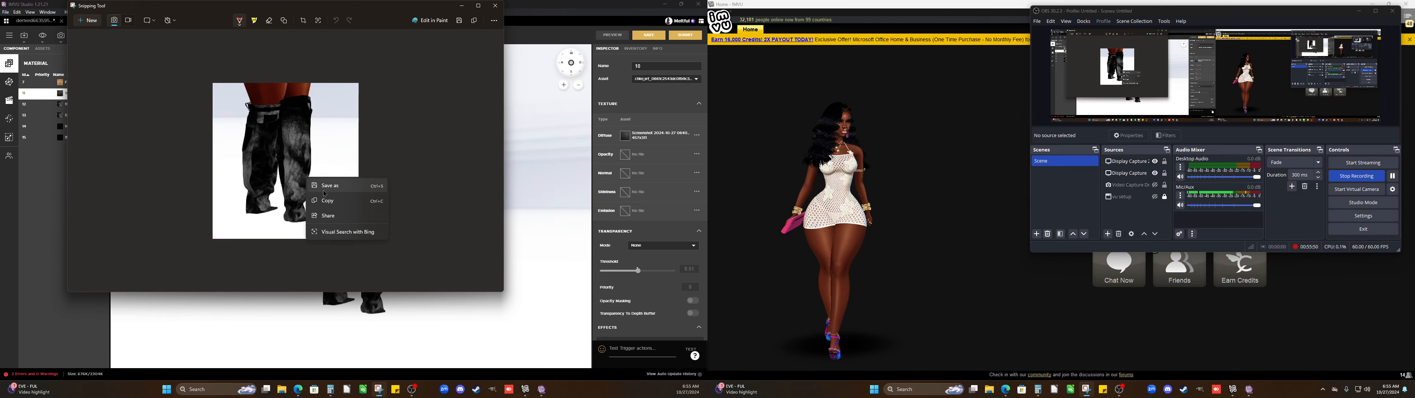
click(324, 190)
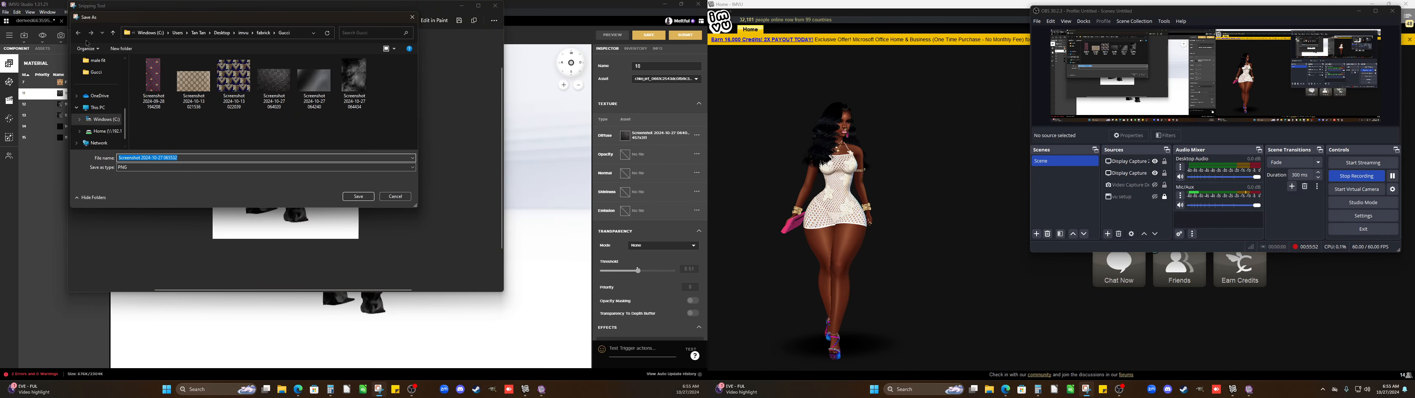
click(97, 62)
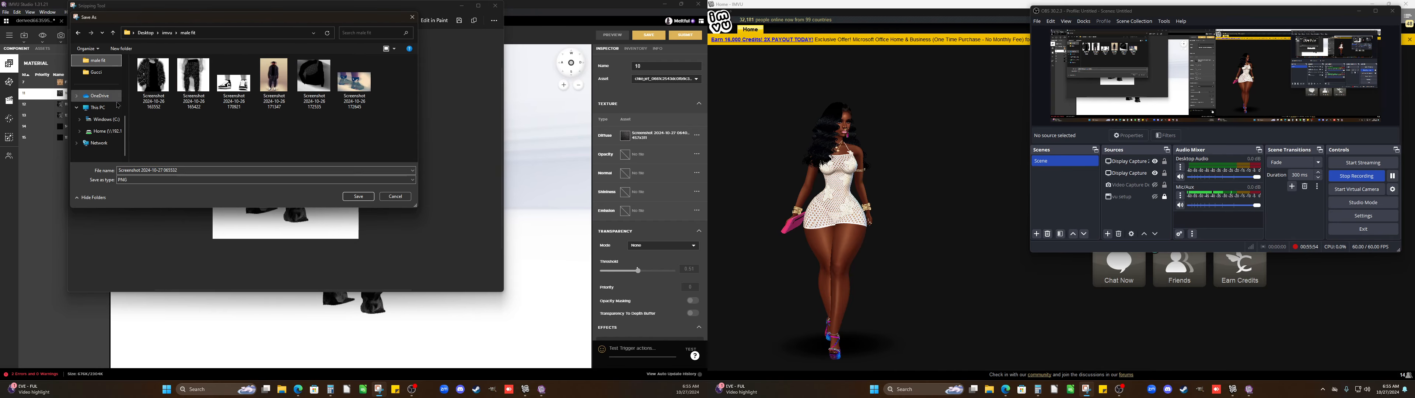
drag(129, 142, 130, 104)
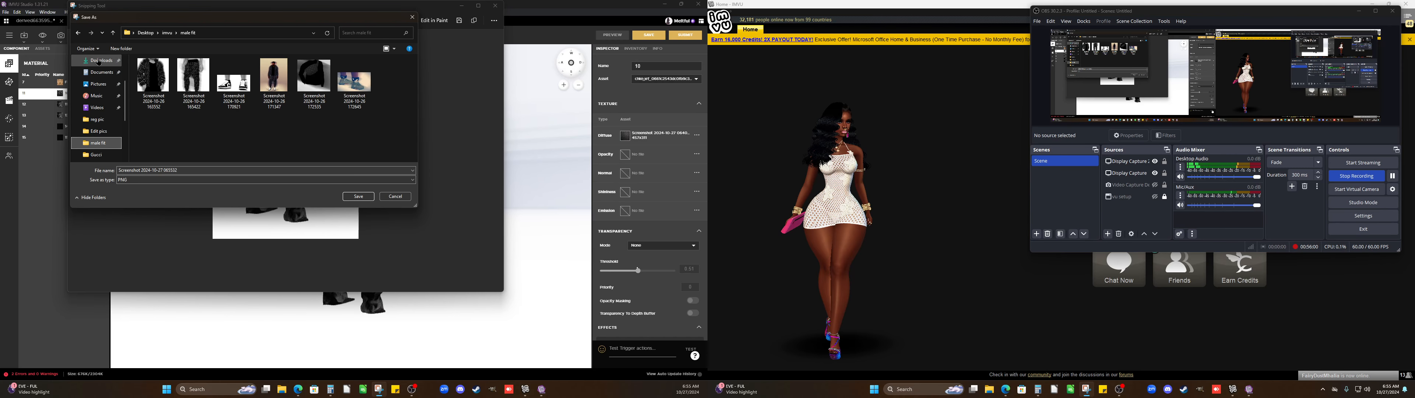
click(78, 34)
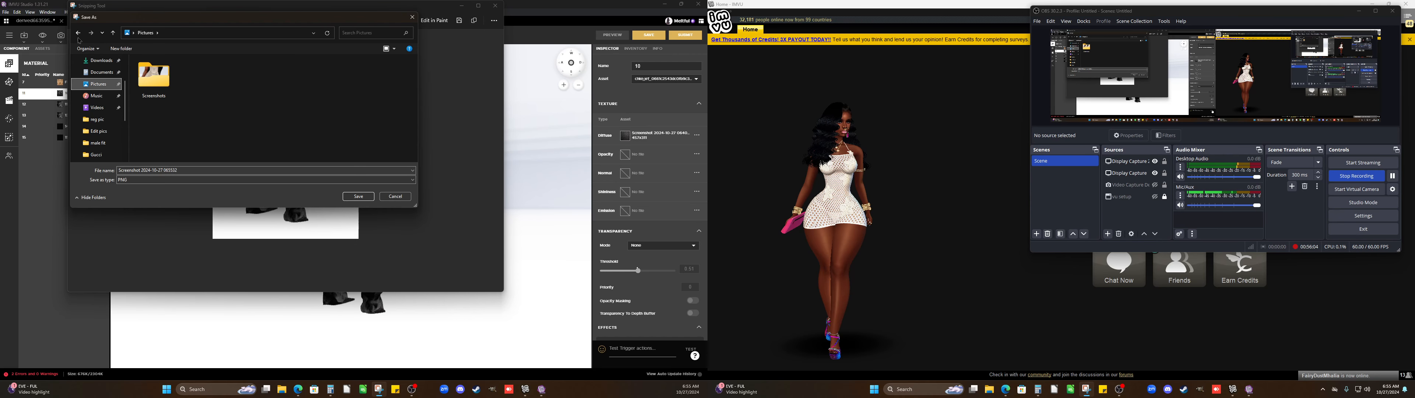
scroll(88, 56, up, 2)
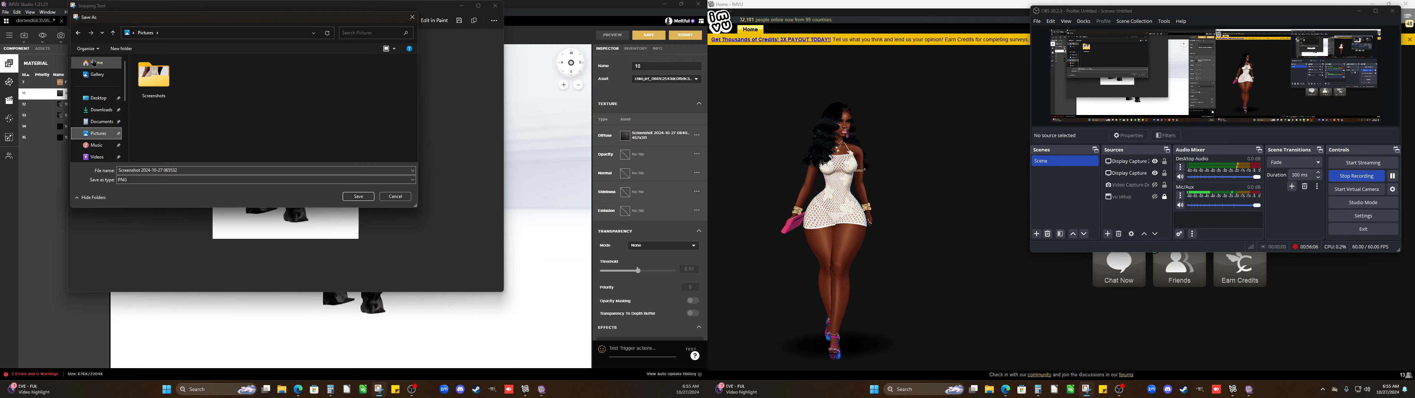
click(97, 98)
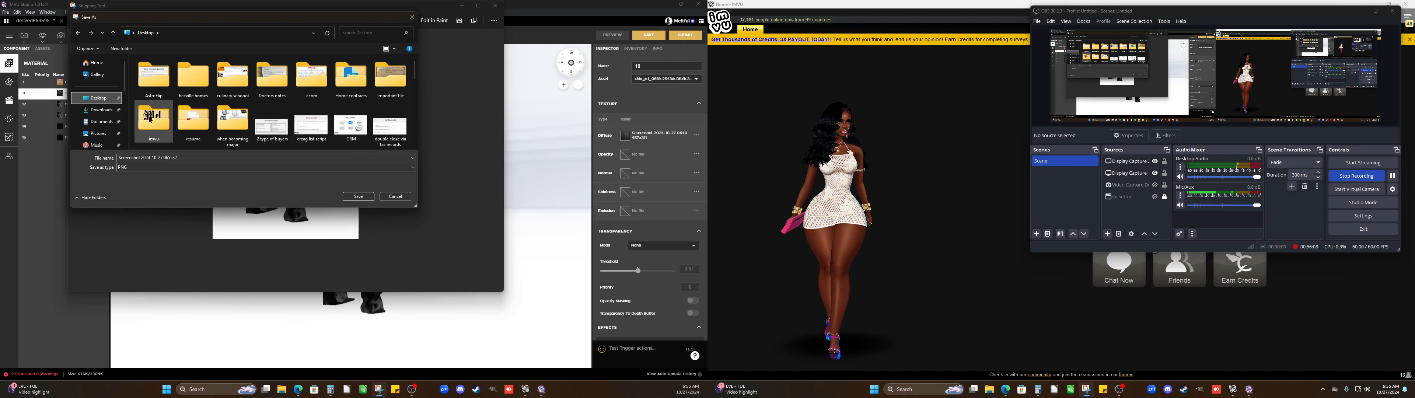
double_click(150, 120)
scroll(159, 127, down, 2)
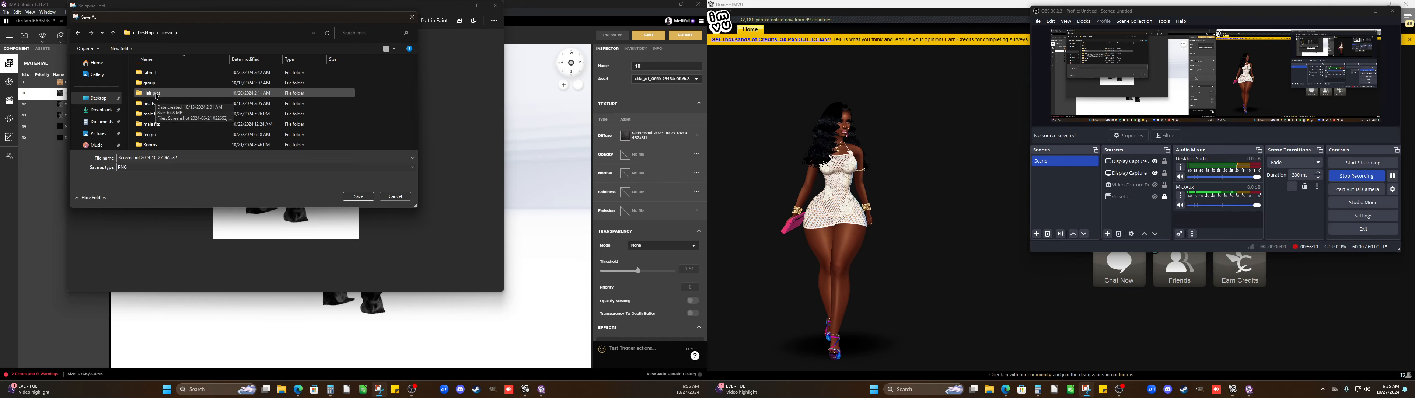
double_click(167, 129)
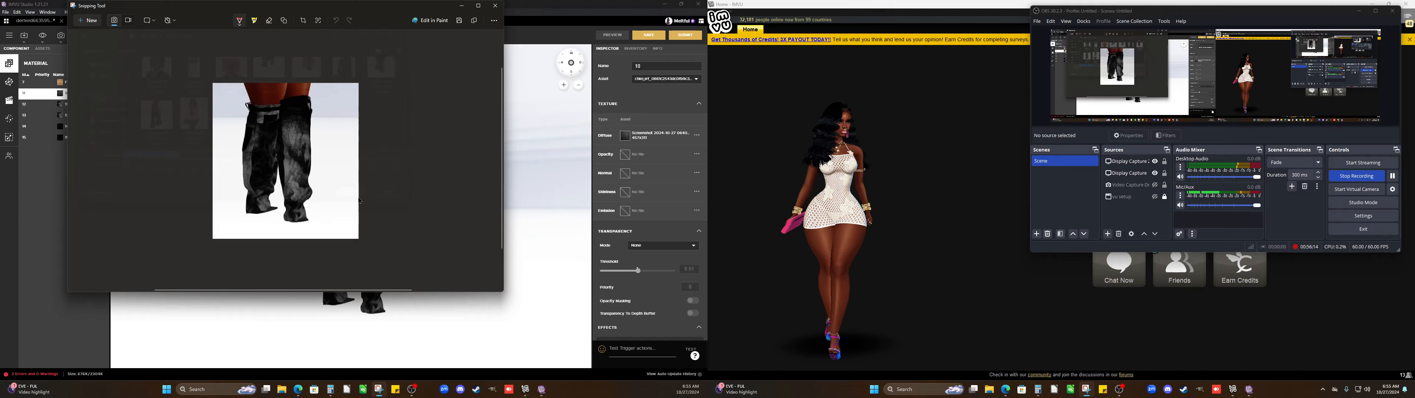
click(359, 197)
click(535, 195)
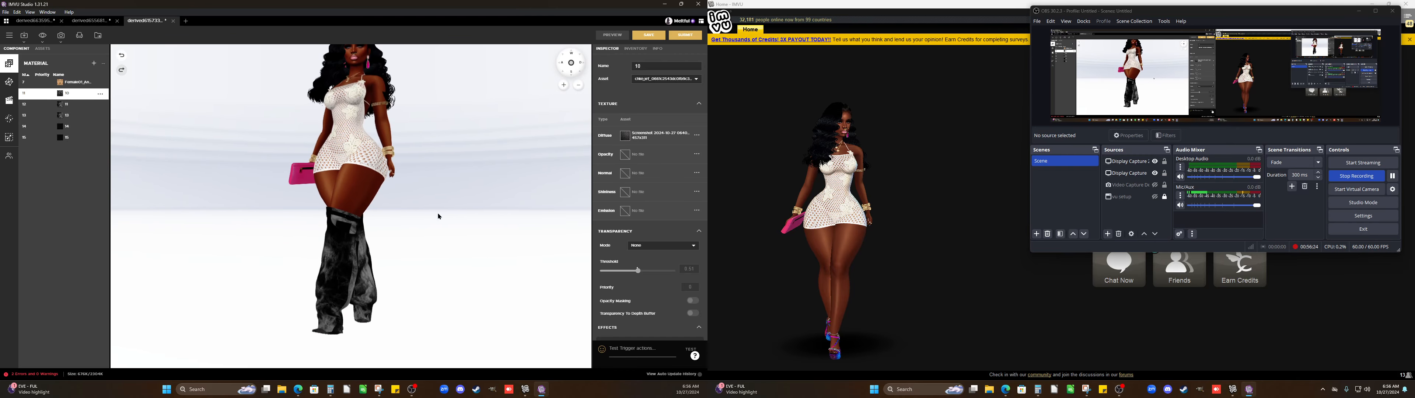
Capture a second screenshot of the boots from the new angle and save it in the shoes folder
click(380, 390)
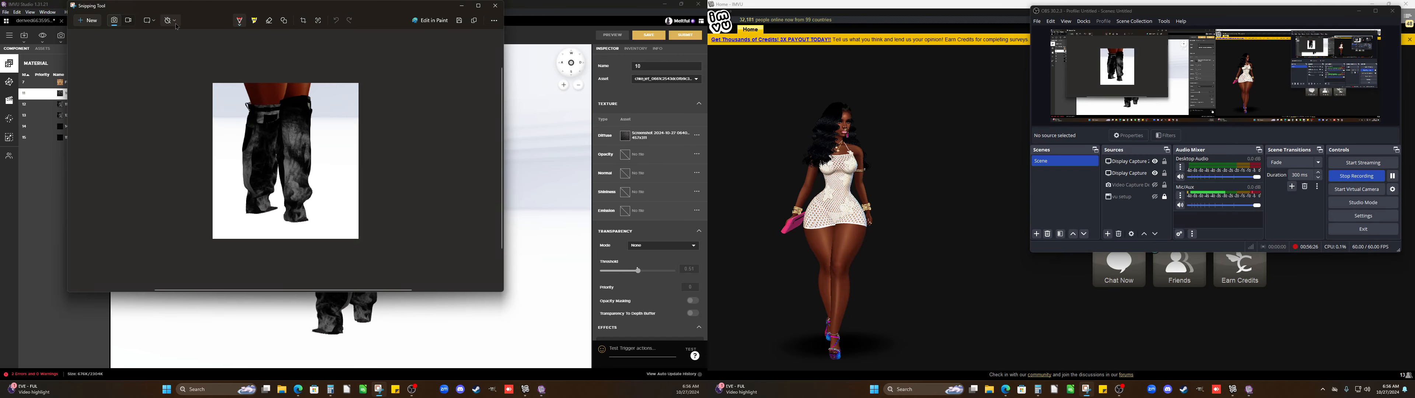
click(82, 26)
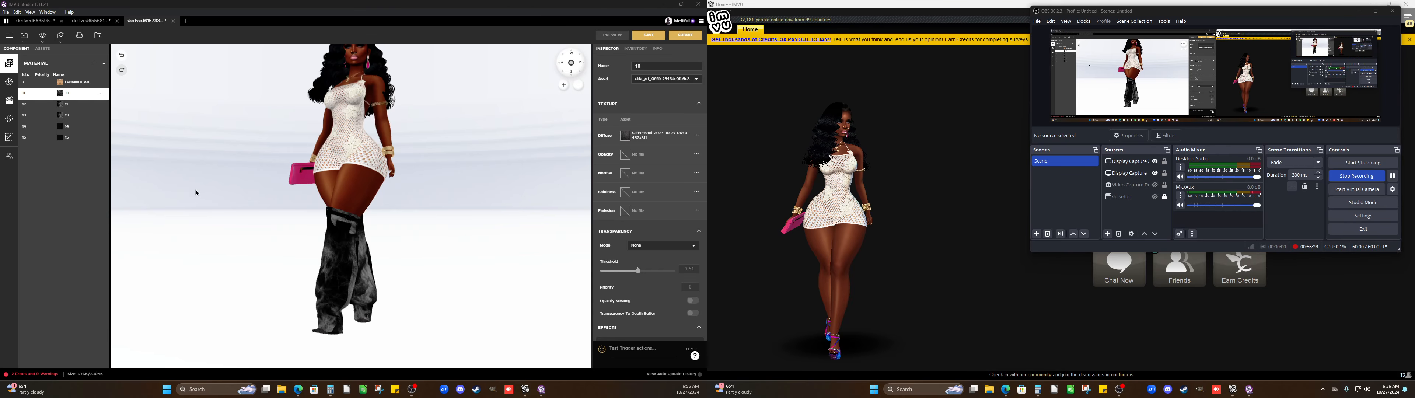
drag(407, 336, 289, 204)
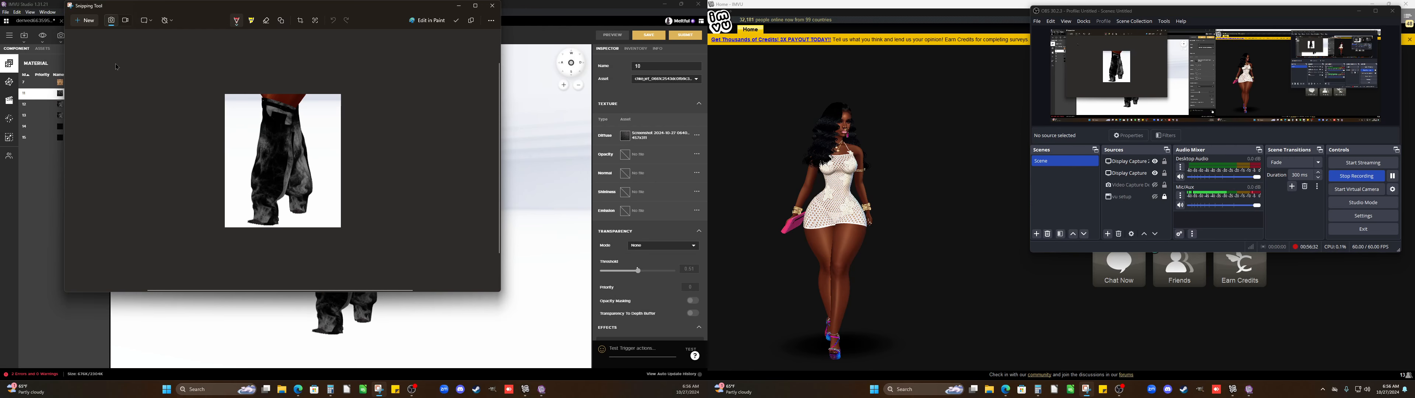
right_click(266, 162)
click(288, 165)
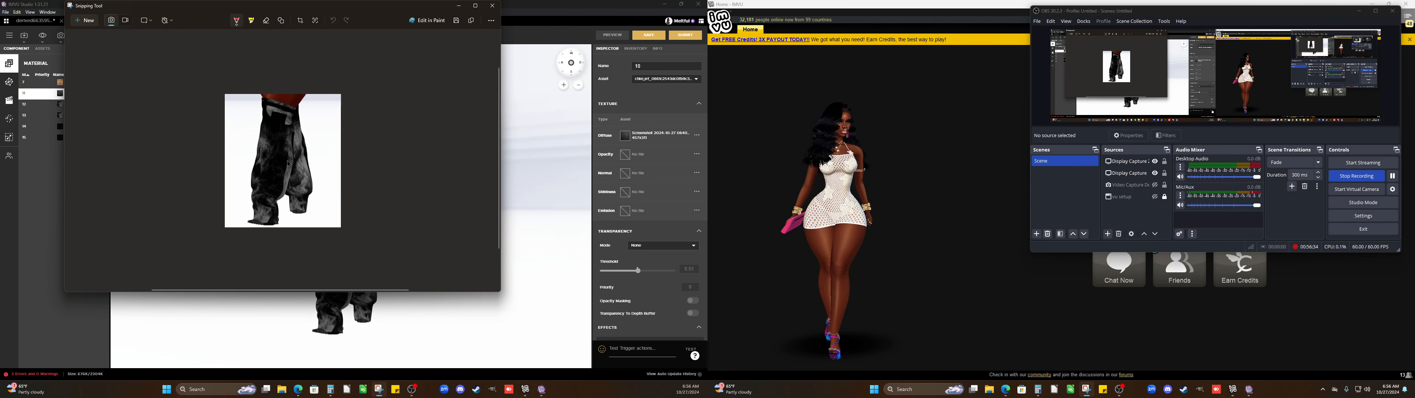
click(355, 196)
Capture a close-up of the boots seen from underneath and save the screenshot in the shoes folder
drag(516, 304, 450, 213)
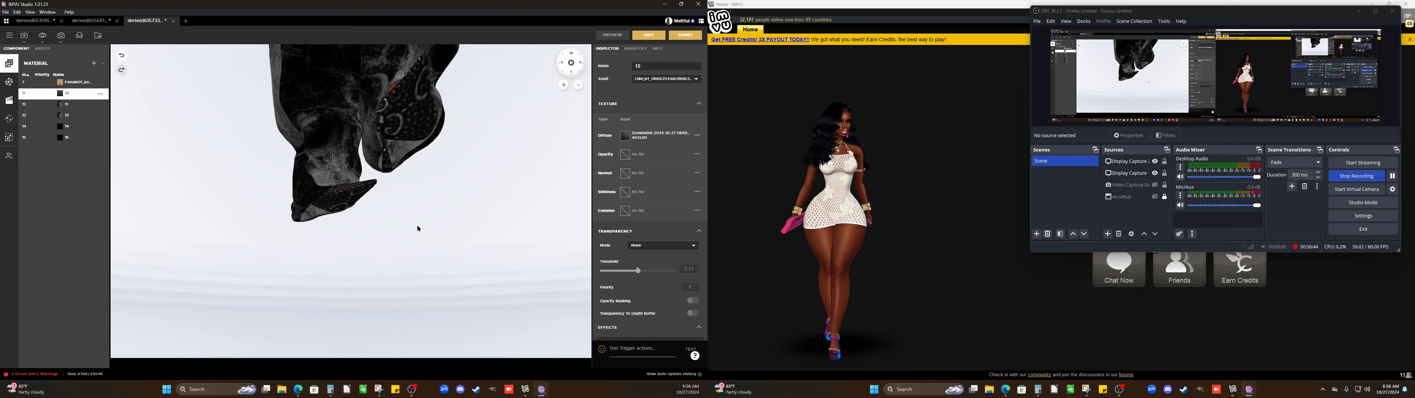
drag(370, 226, 369, 229)
click(378, 390)
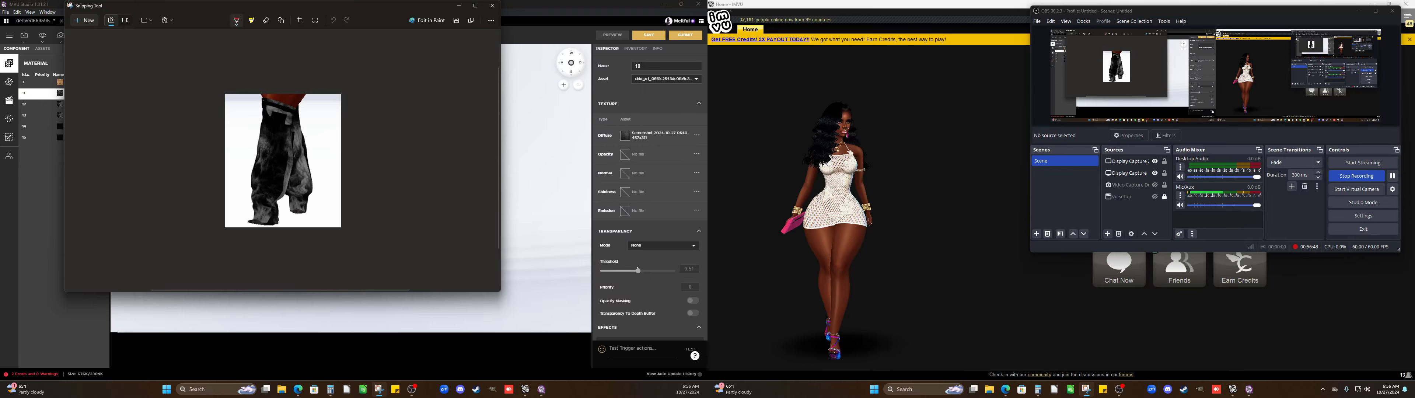
click(84, 21)
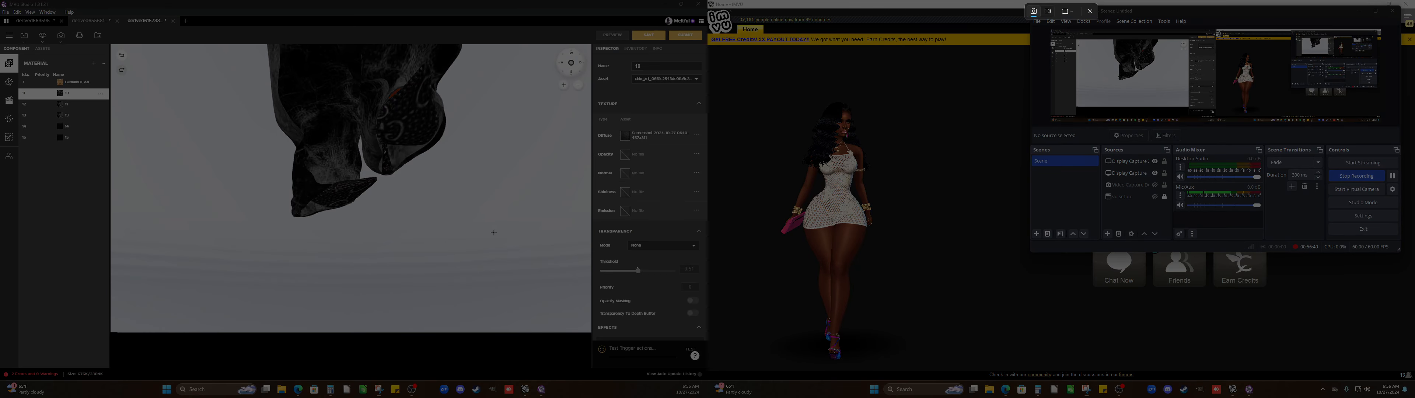
drag(508, 237, 260, 270)
drag(212, 168, 232, 48)
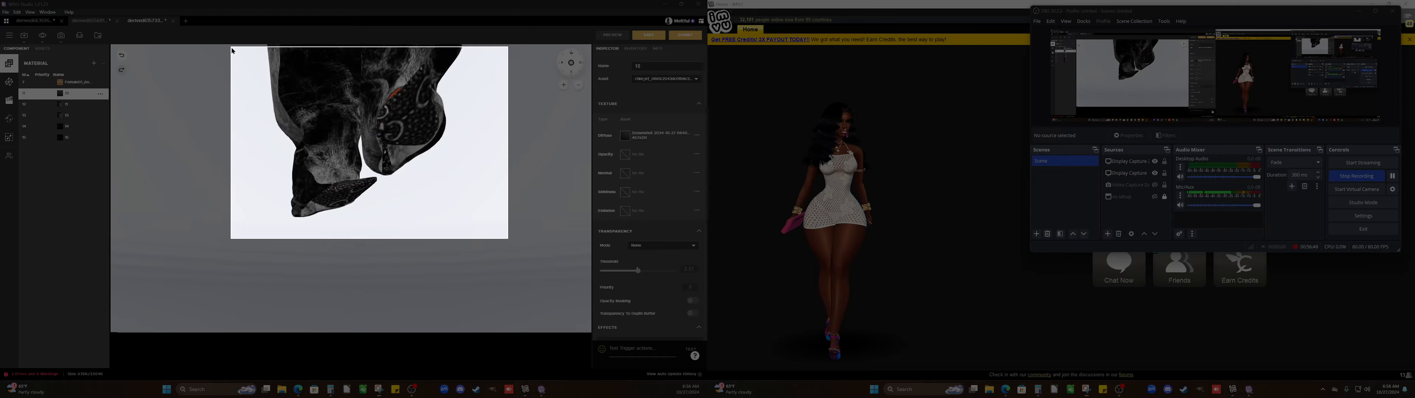
right_click(242, 180)
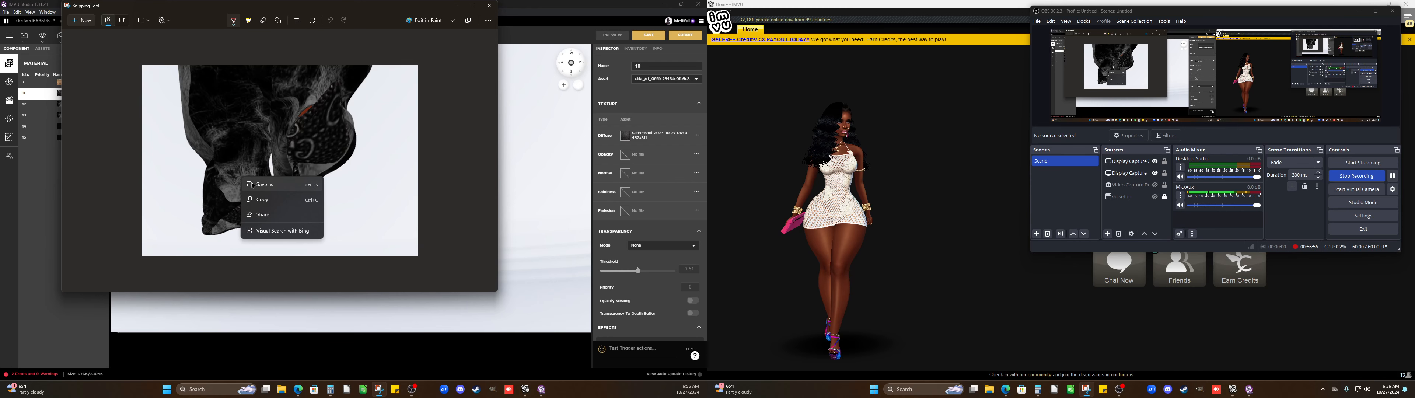
click(269, 191)
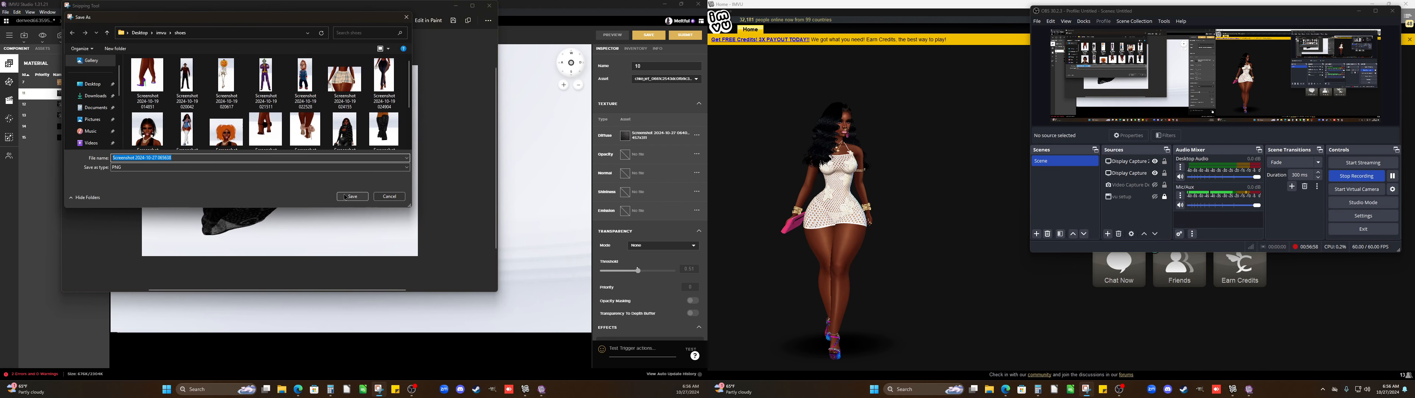
click(351, 197)
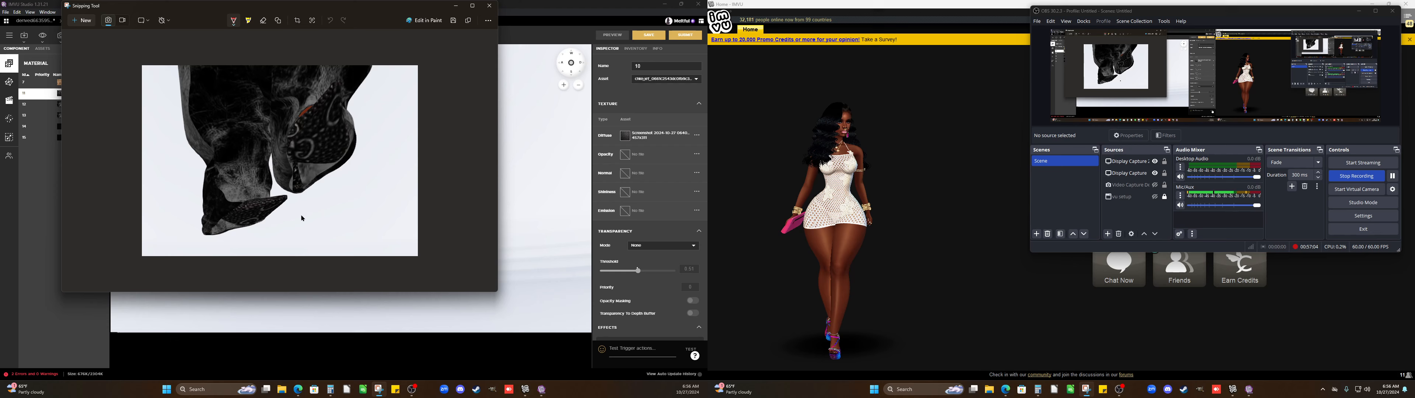
click(523, 244)
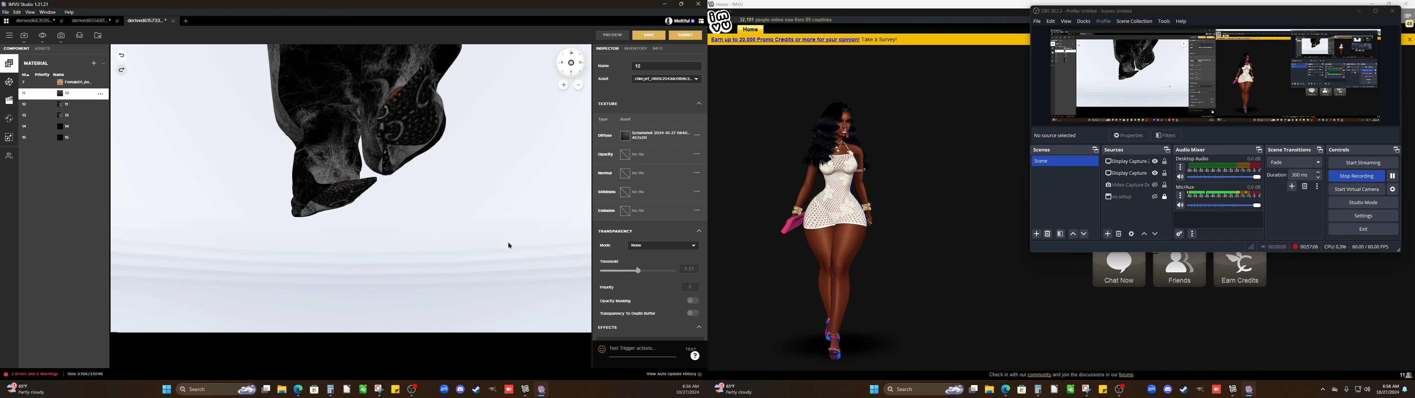
Orbit to a side view of the boots, switch to the browser and return to the $ Joots DRVB product page
drag(509, 246, 373, 252)
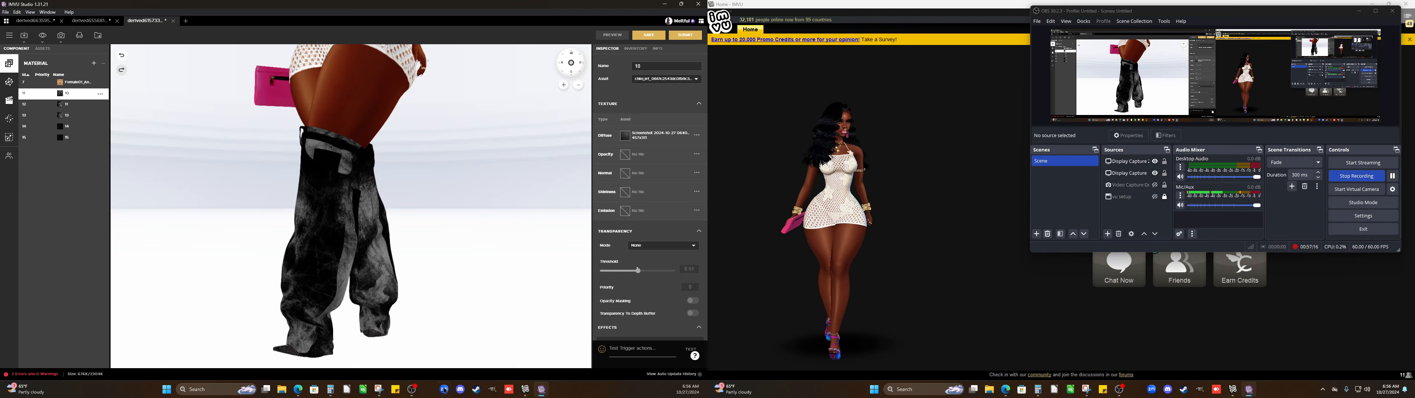
click(297, 390)
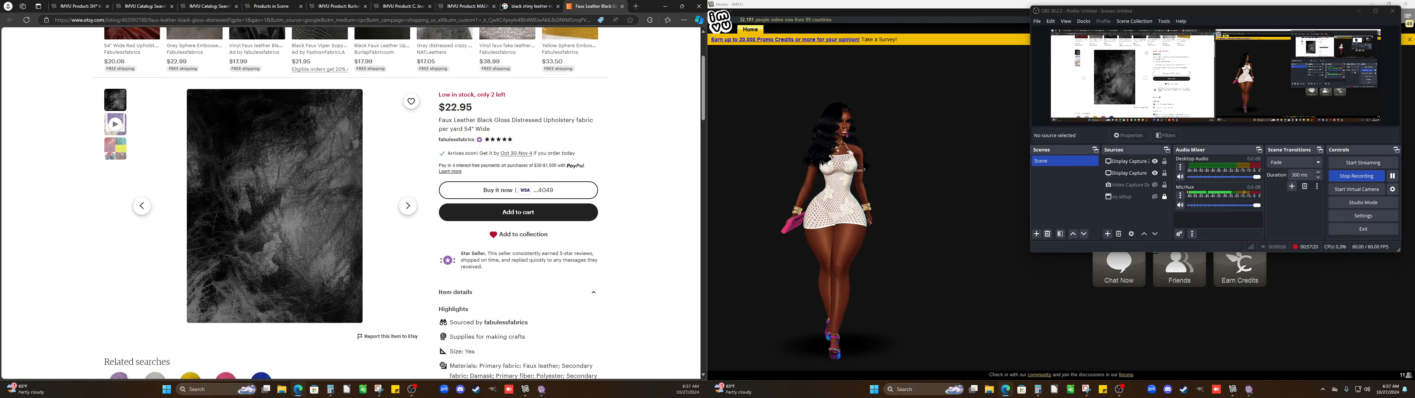
click(464, 20)
click(463, 8)
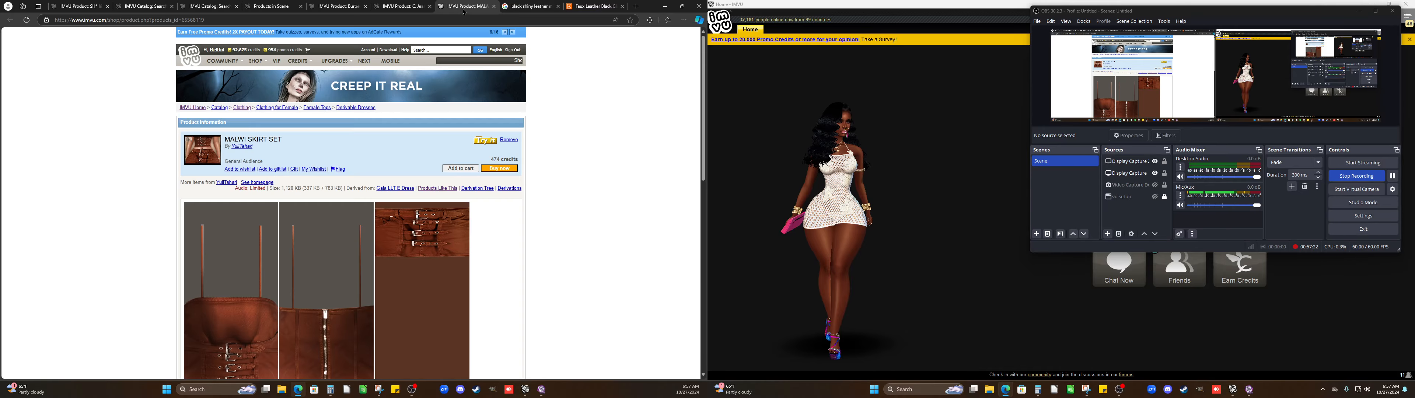
click(54, 5)
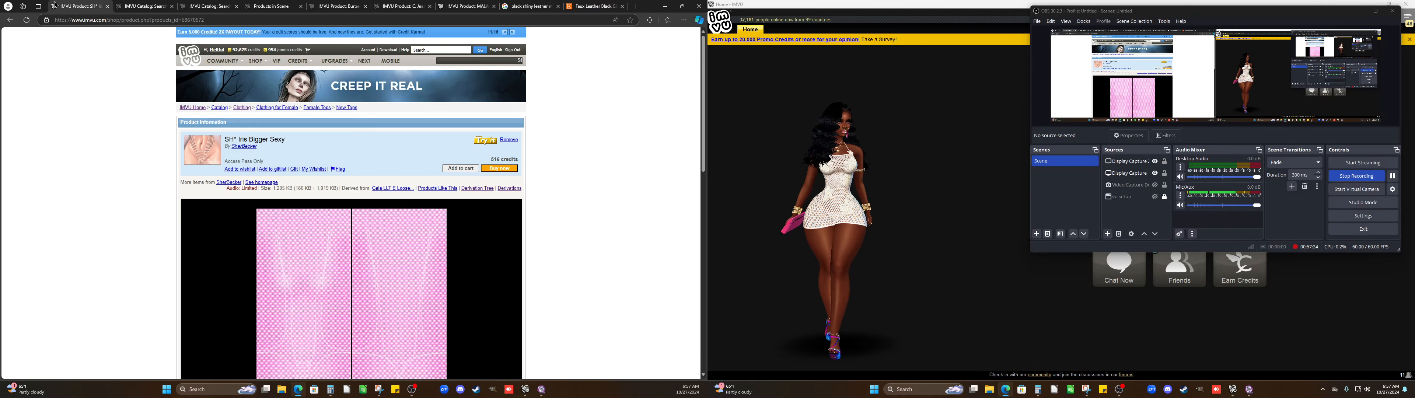
click(158, 6)
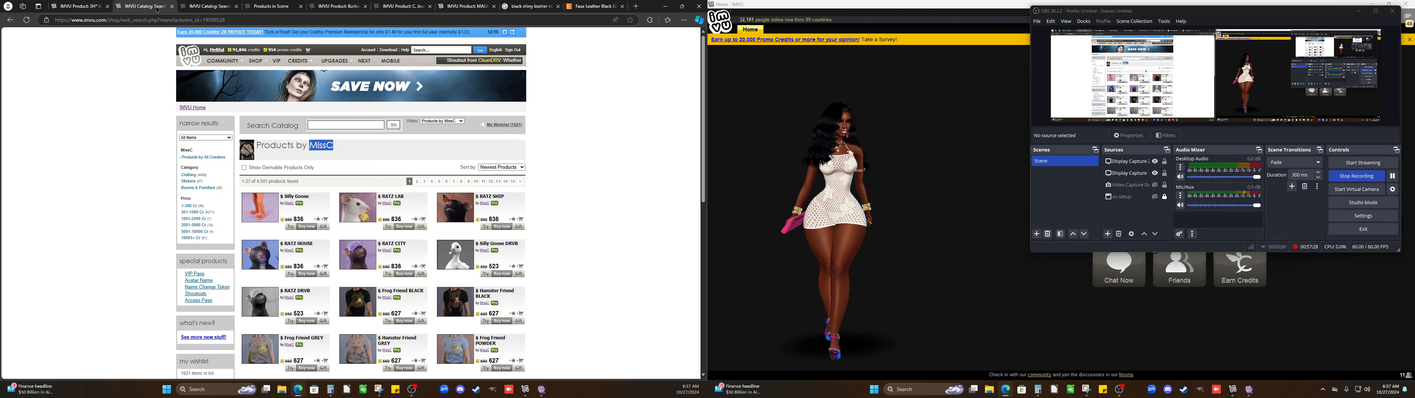
click(10, 20)
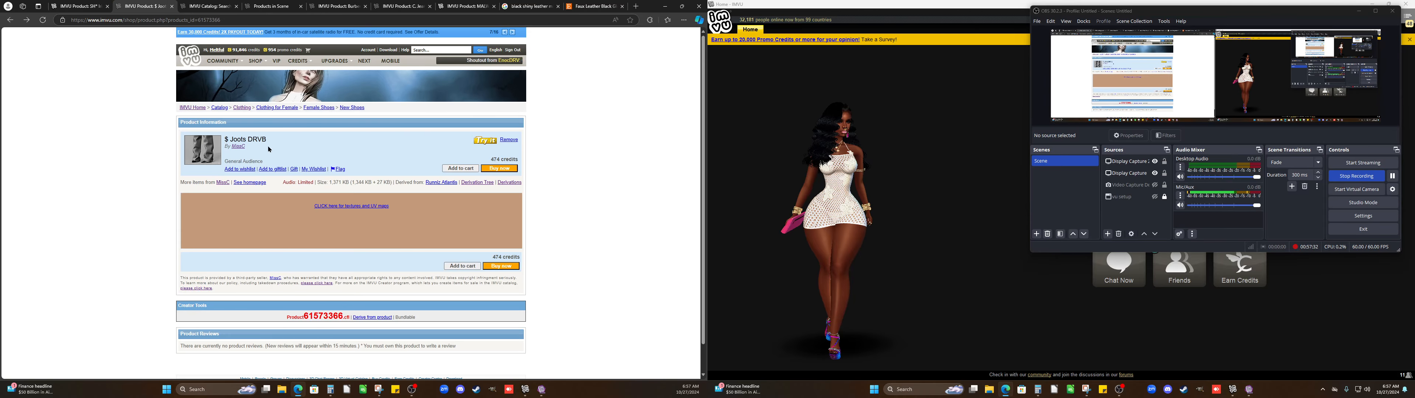
click(10, 21)
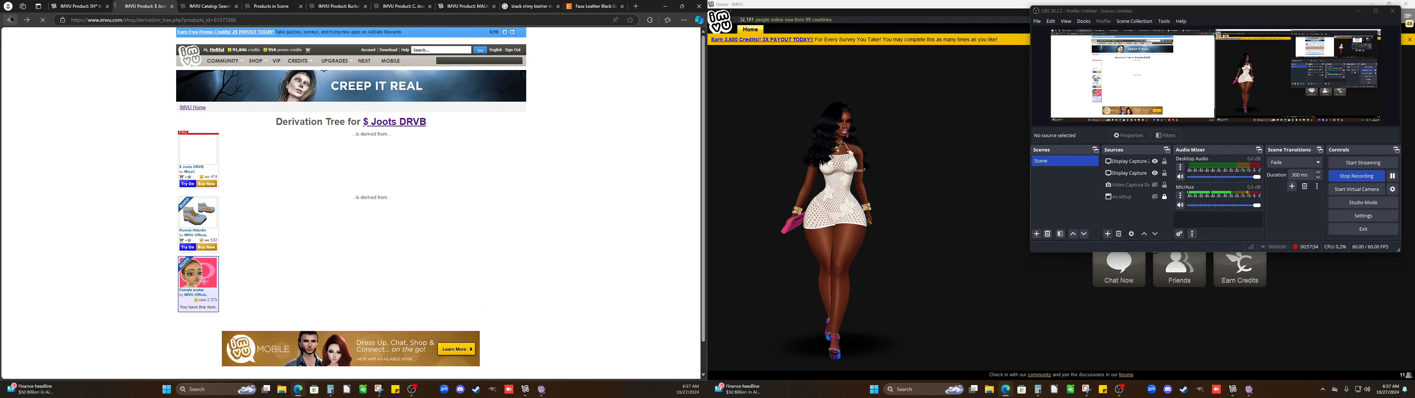
click(10, 20)
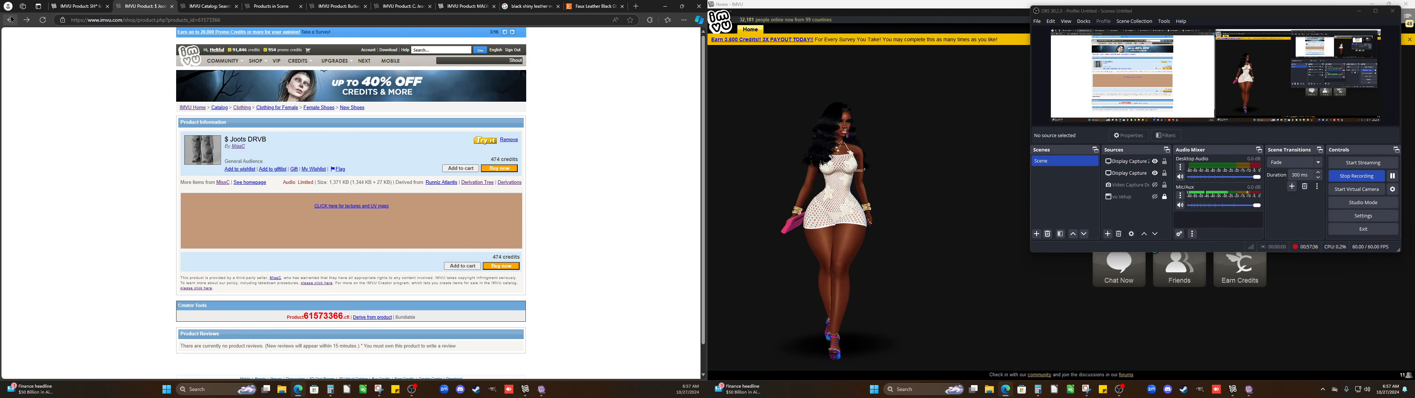
click(11, 21)
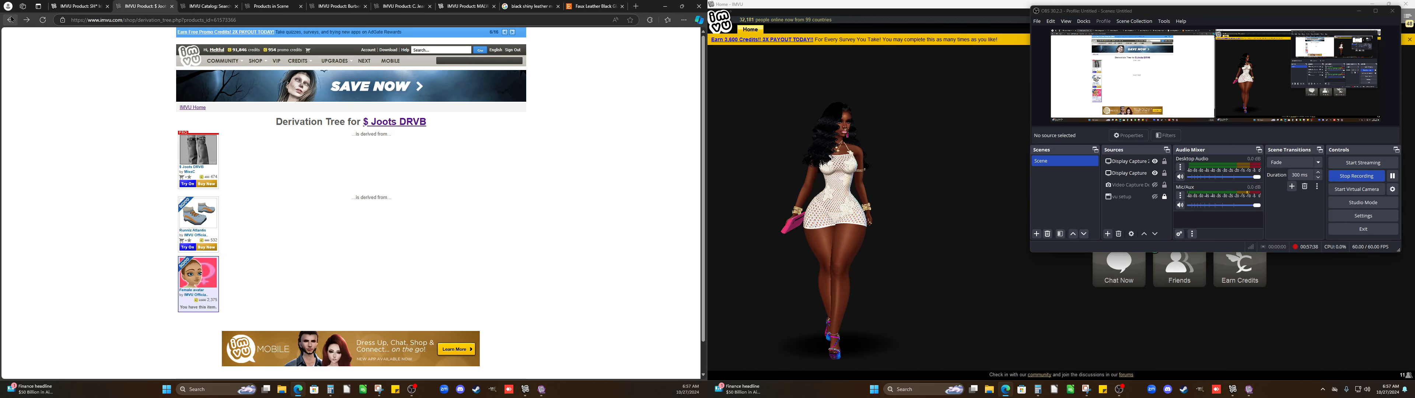
click(10, 21)
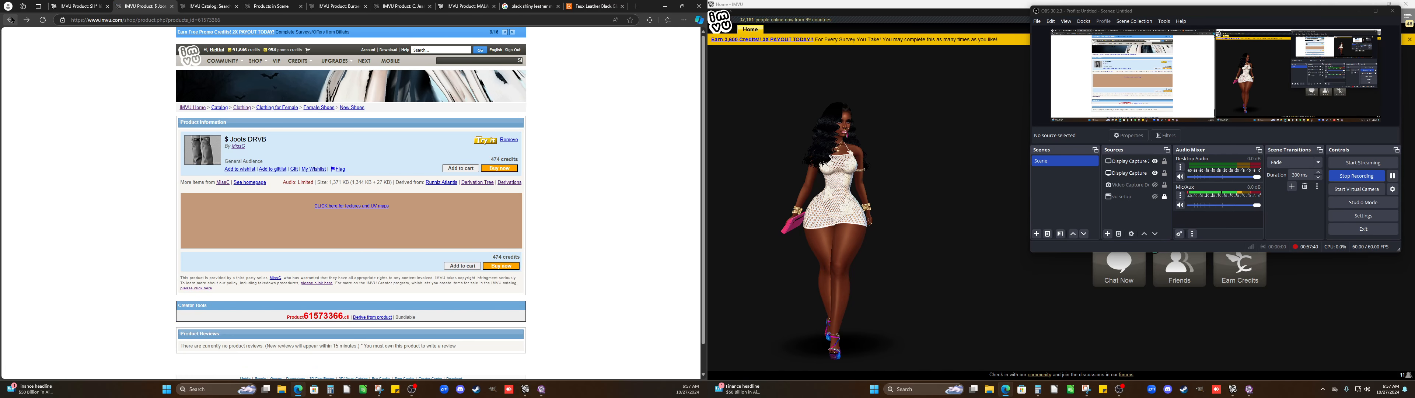
List the products derived from $ Joots DRVB and look at the $ Joots LEATHER page before returning to the list
click(512, 187)
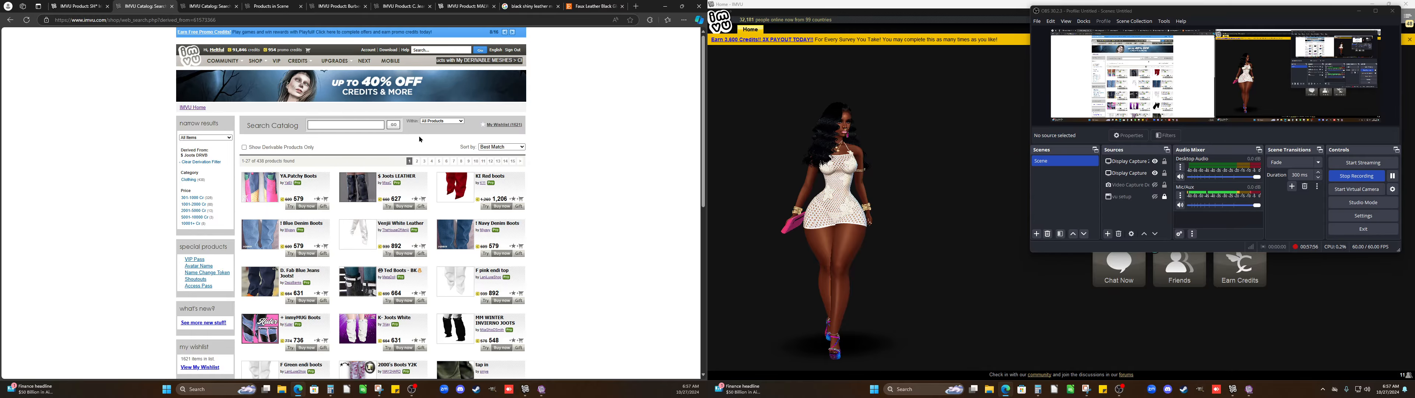
click(312, 179)
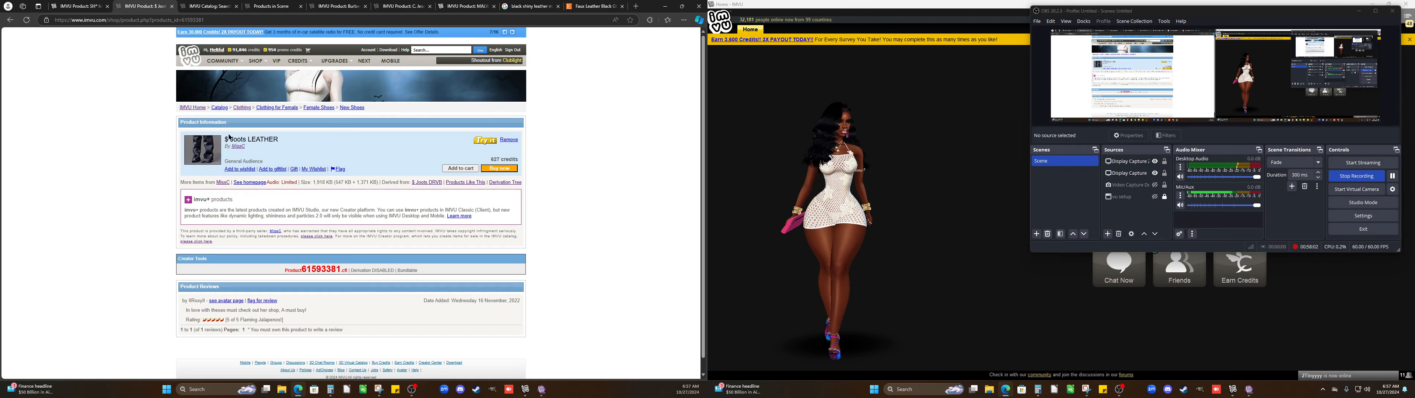
key(alt+Left)
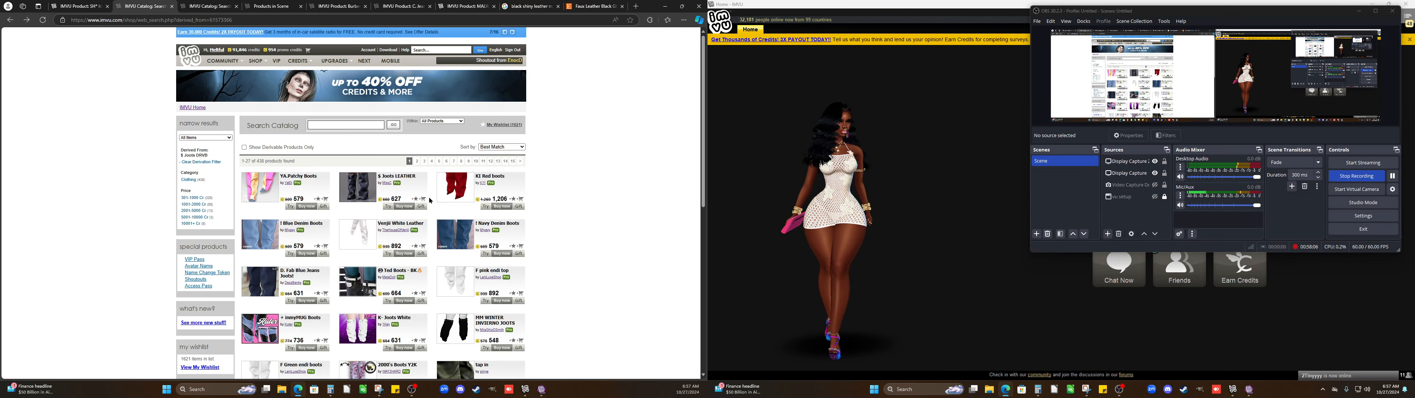
Browse the derived boots and reopen the $ Joots LEATHER page to examine how its product name is worded
scroll(430, 201, down, 1)
scroll(430, 201, down, 1)
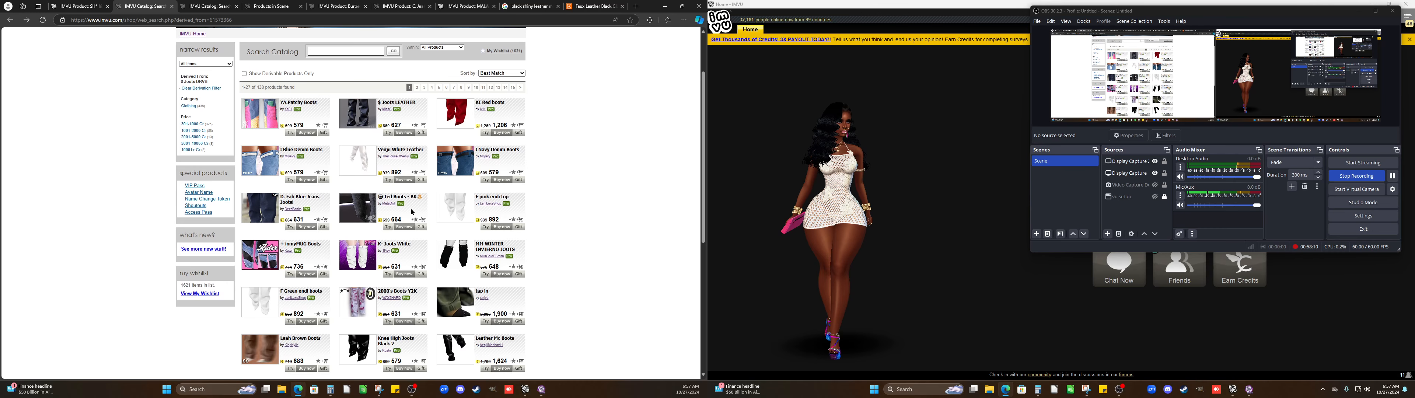
scroll(412, 211, down, 2)
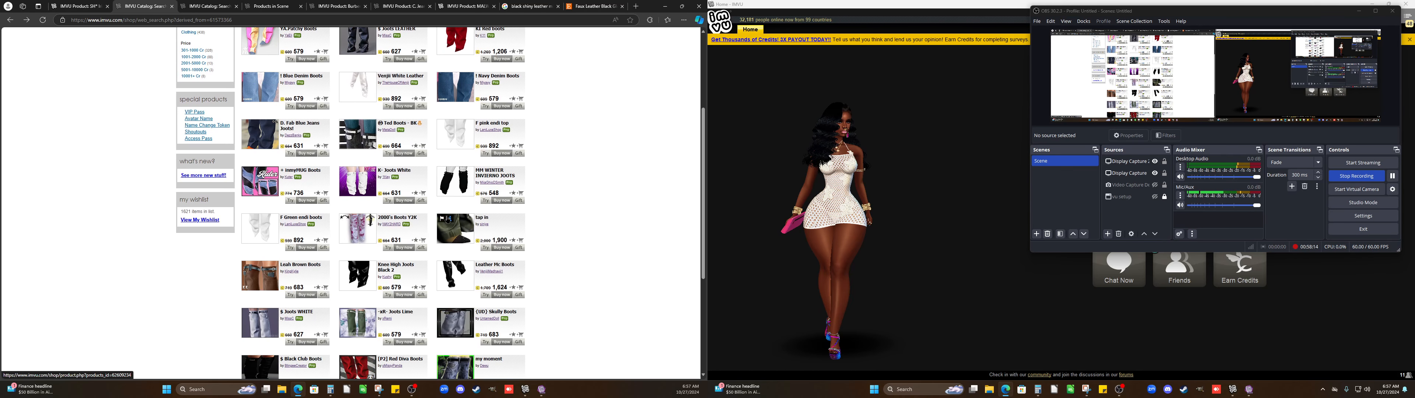
scroll(448, 219, down, 2)
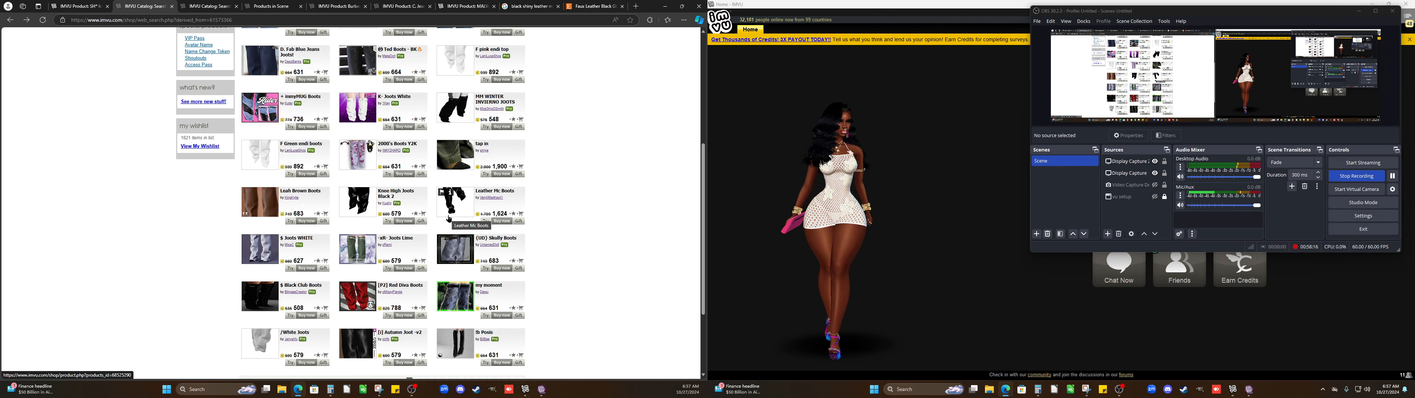
scroll(448, 218, down, 1)
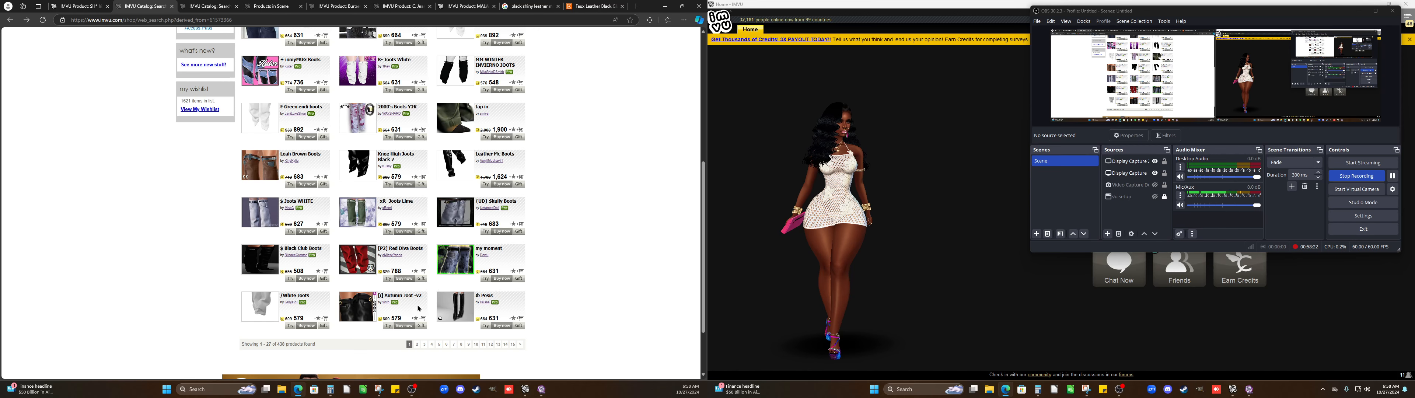
scroll(423, 275, up, 4)
scroll(425, 272, up, 4)
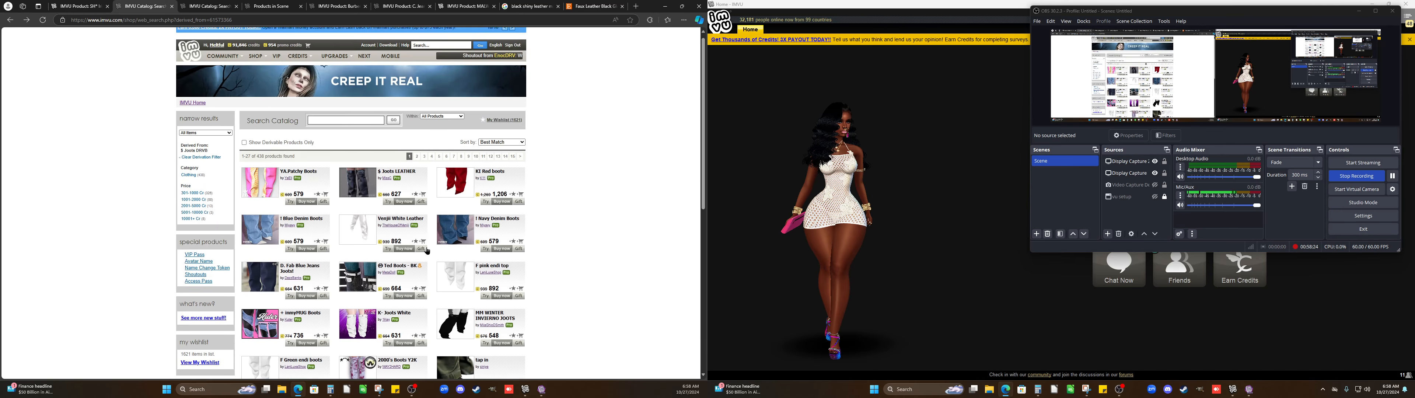
click(387, 180)
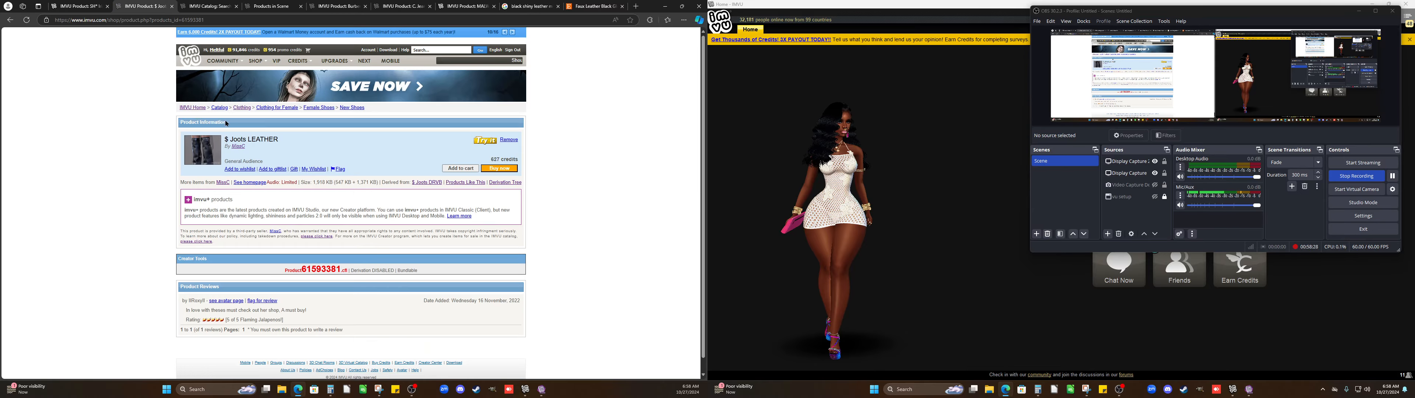
mouse_move(230, 139)
mouse_down()
mouse_move(278, 141)
mouse_move(246, 142)
mouse_up()
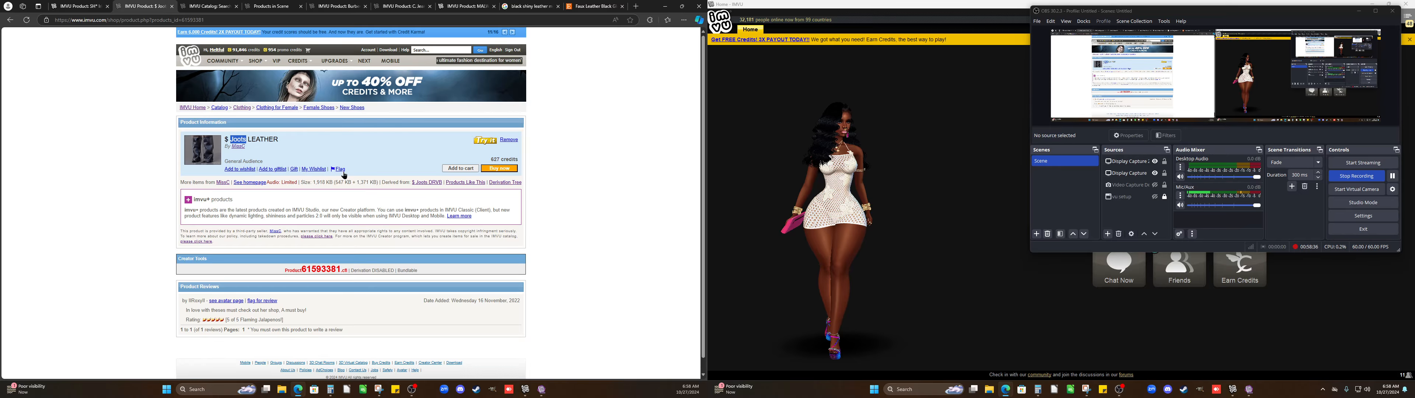
Switch to IMVU Studio, set the product's name to "Met Joots G.L Boots" and copy the name
click(542, 390)
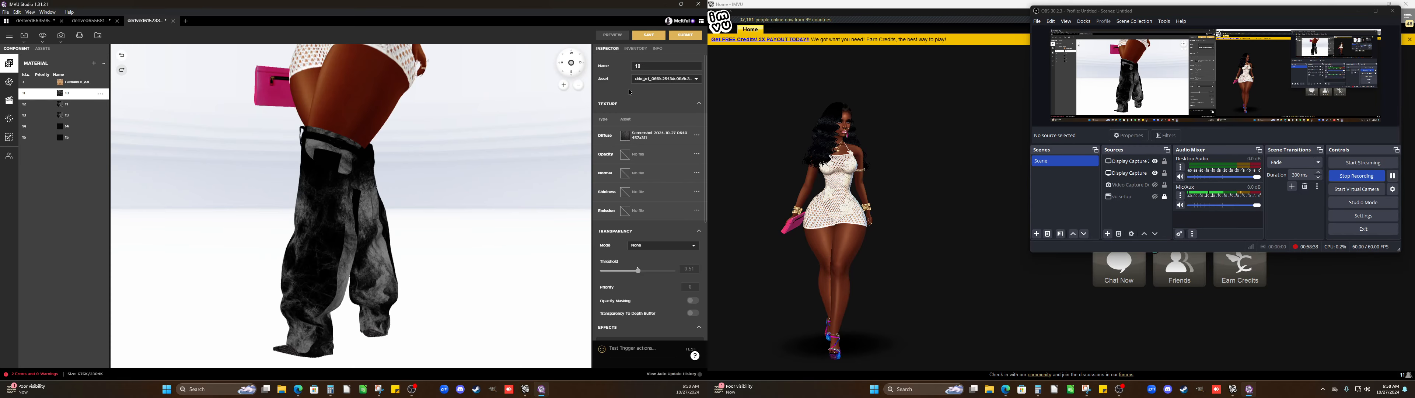
click(657, 49)
drag(682, 211, 611, 210)
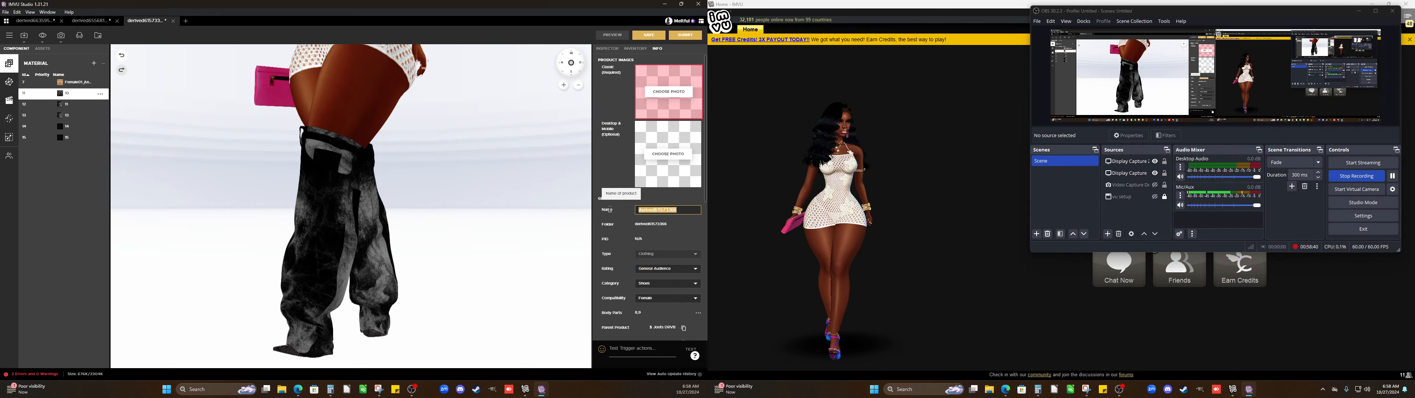
text(M)
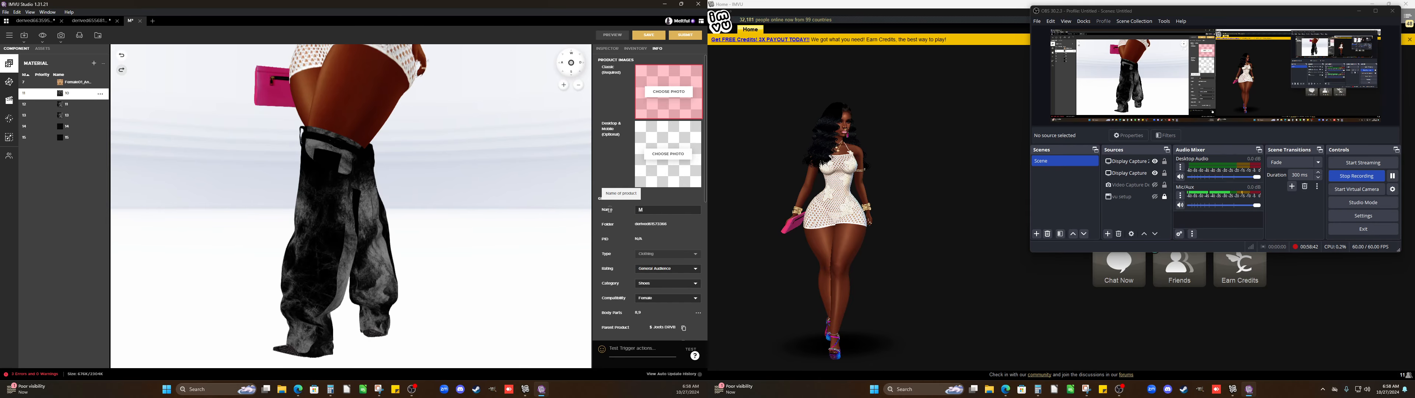
scroll(609, 209, down, 5)
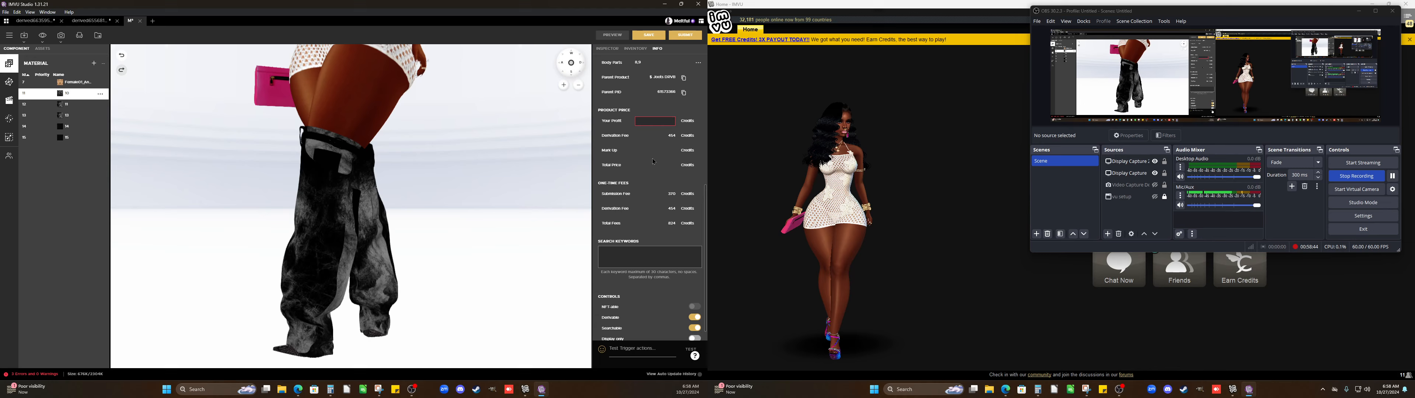
scroll(669, 141, up, 6)
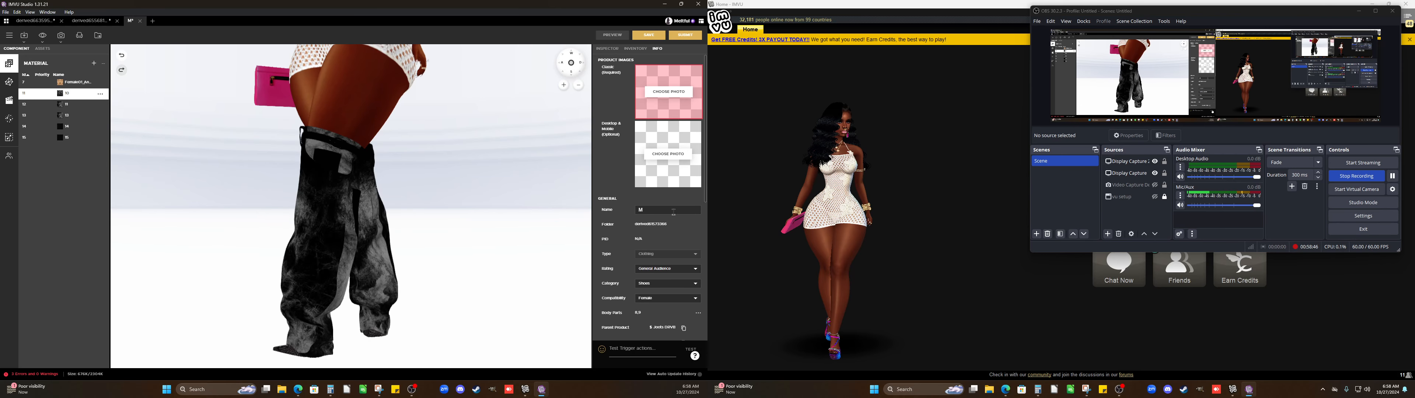
click(674, 210)
text(Joots G.L oots)
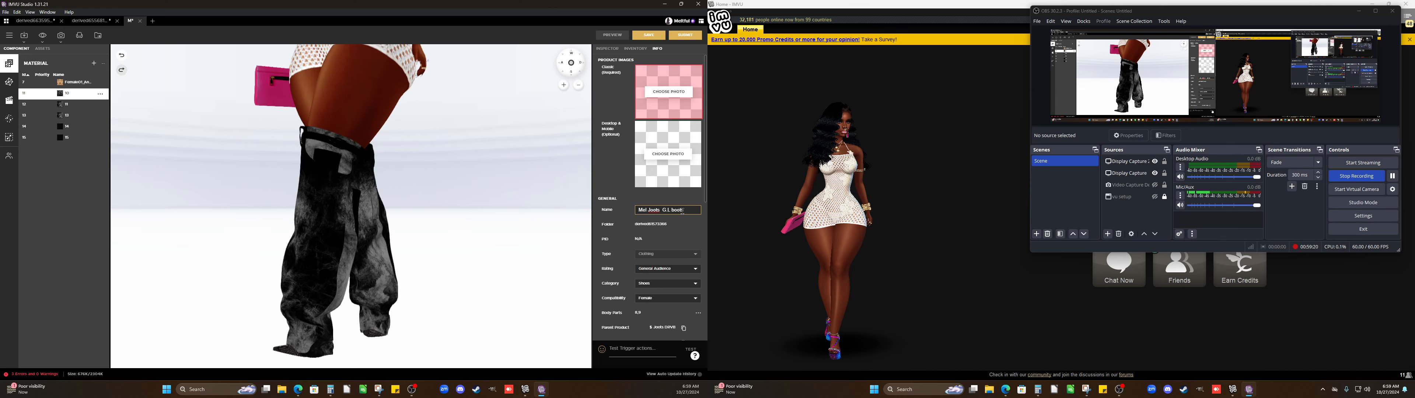
key(Return)
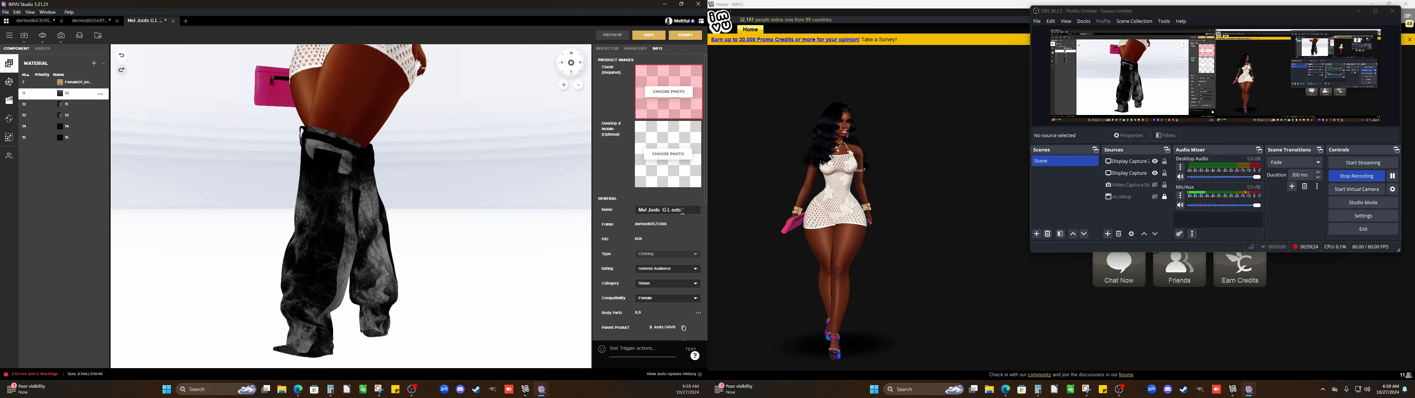
click(673, 211)
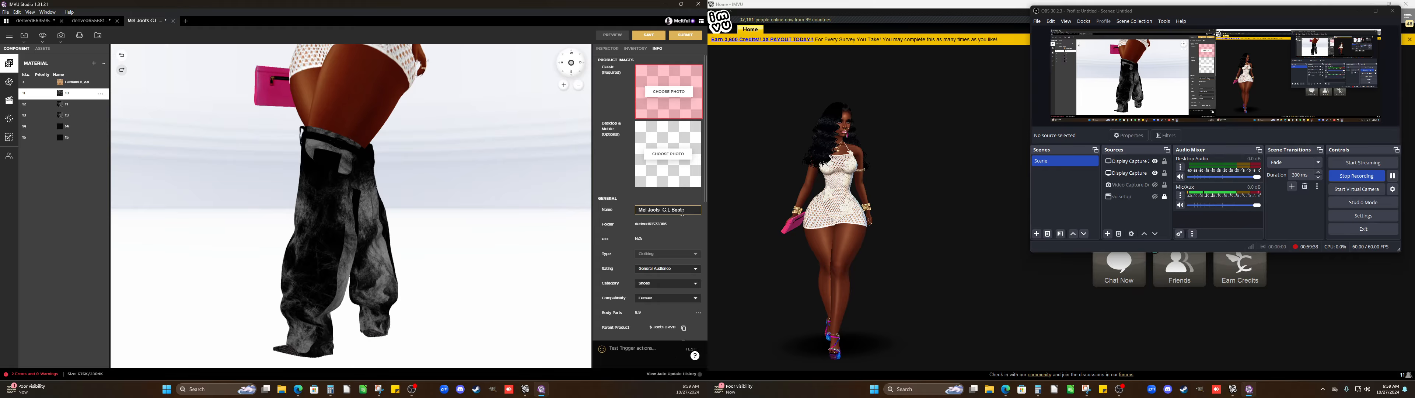
triple_click(678, 213)
key(ctrl+c)
Choose the second suggested boots picture as the product's thumbnail
click(668, 91)
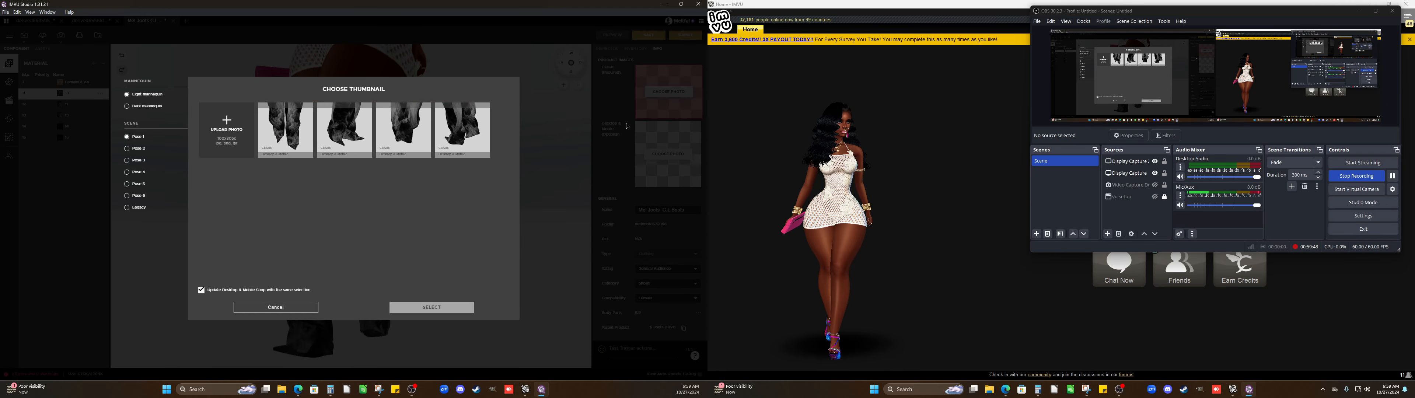
click(356, 136)
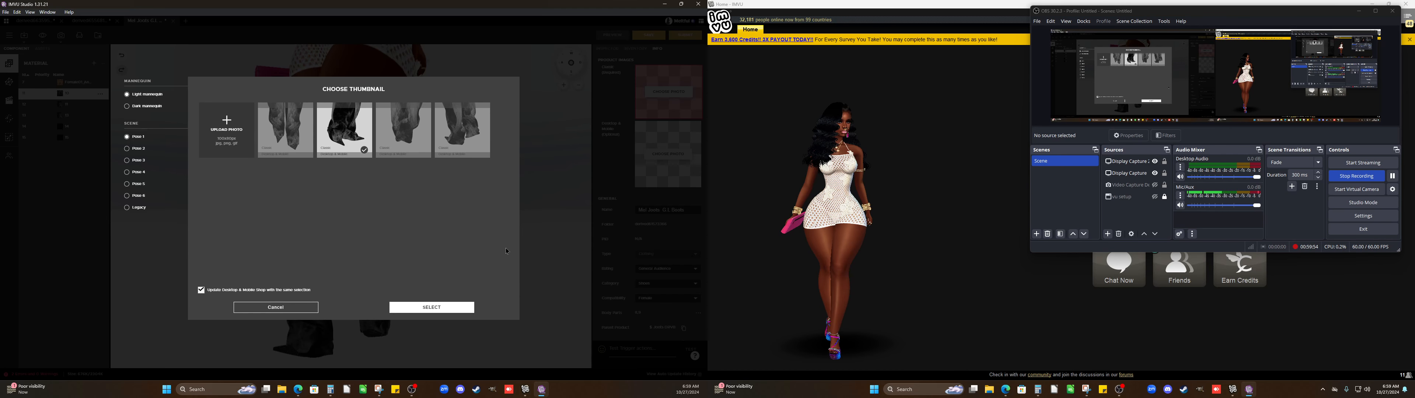
click(421, 306)
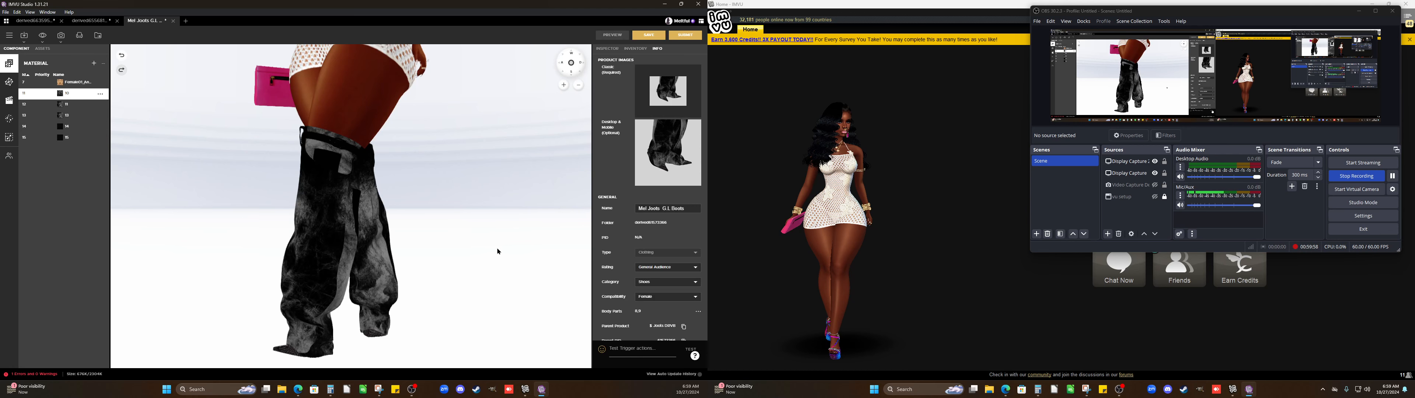
Set the profit in the product price settings to 400 credits
scroll(668, 213, down, 2)
scroll(665, 217, down, 3)
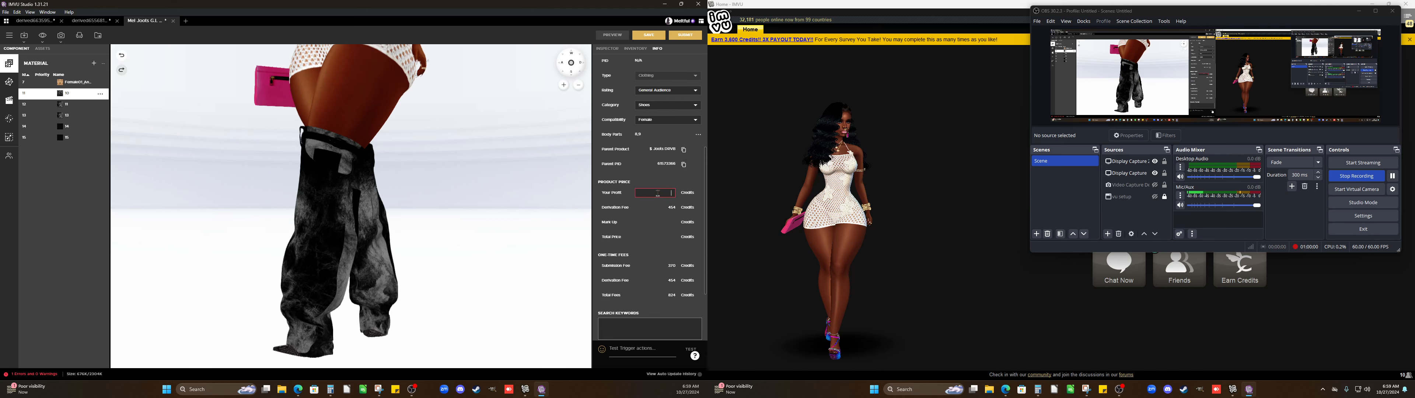
text(400)
key(Return)
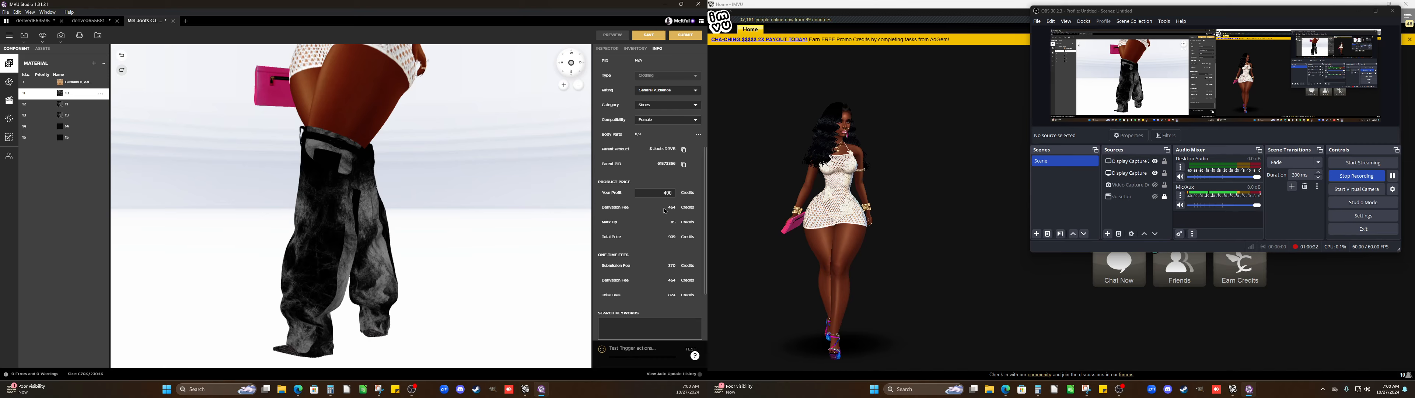
Paste the copied product name into the search keywords
scroll(664, 211, down, 3)
click(654, 240)
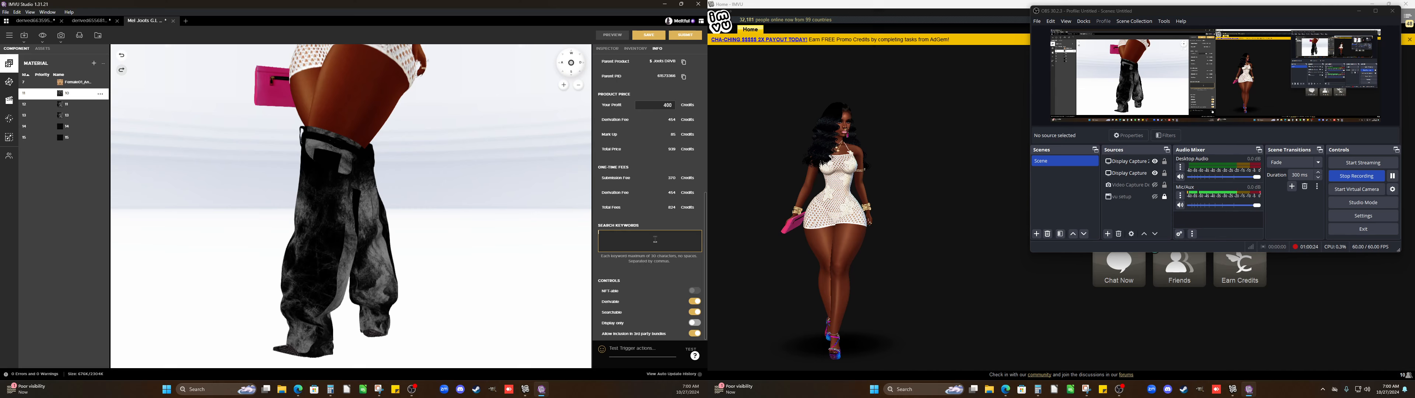
key(ctrl+v)
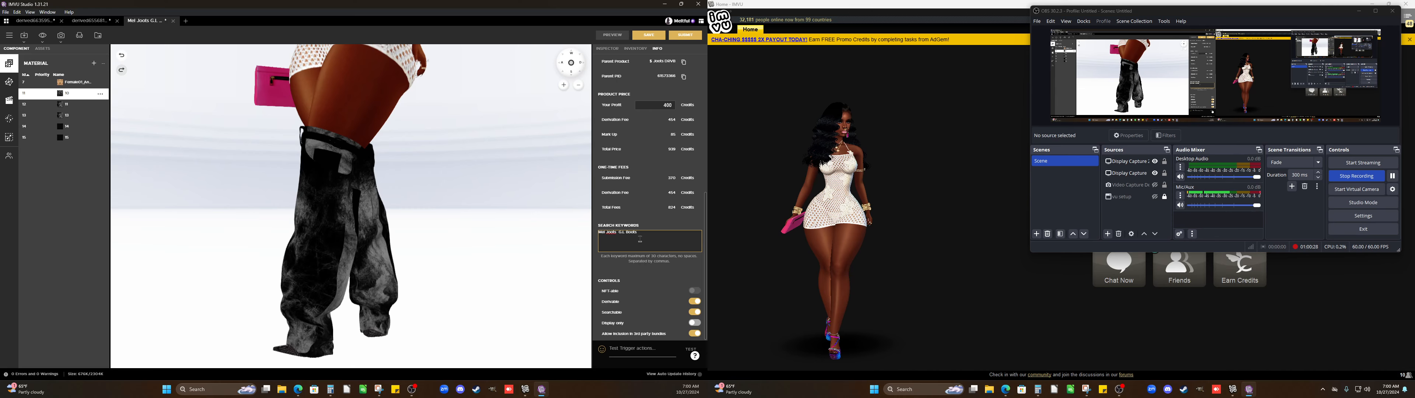
Split the pasted product name in the search keywords into one word per line and delete the surplus text
key(Return)
key(Return)
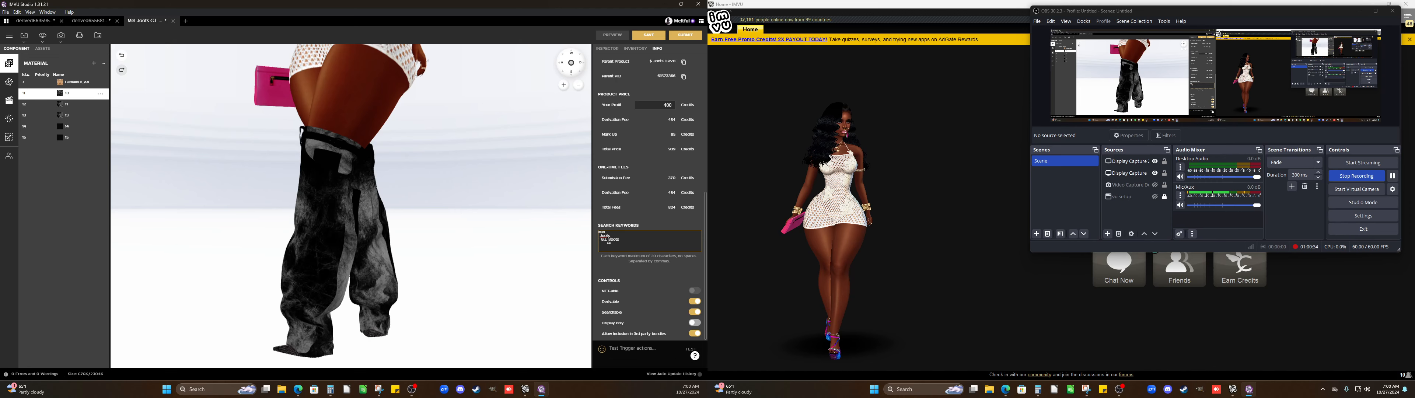
key(Return)
drag(618, 240, 591, 243)
key(BackSpace)
key(BackSpace)
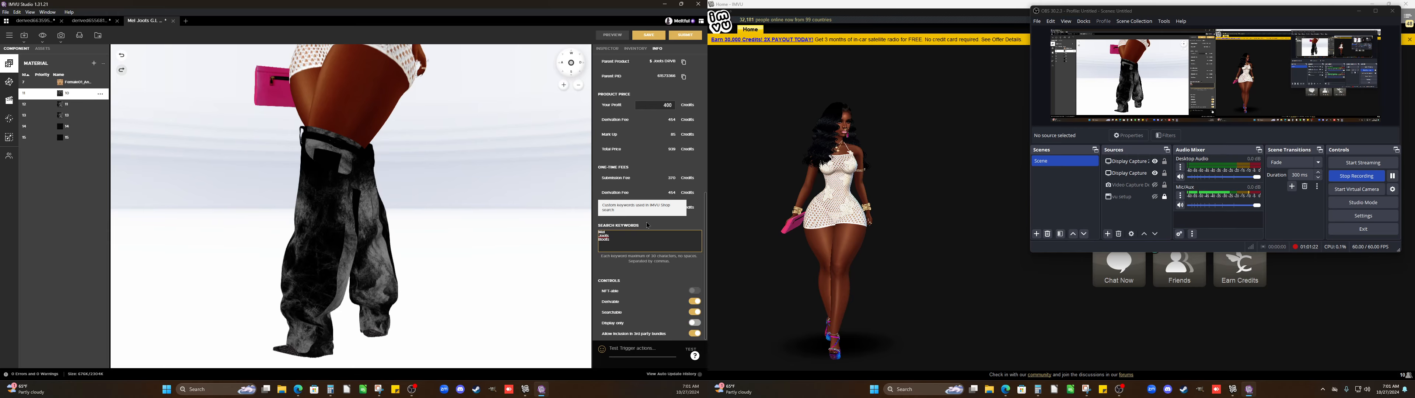
Submit the boots to the shop and publish them from their product page
scroll(638, 231, up, 5)
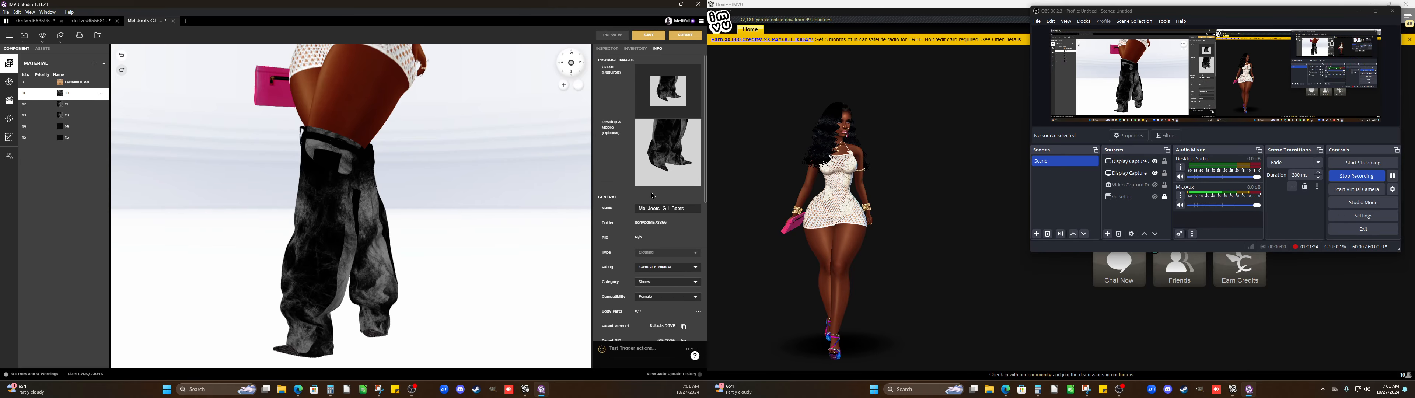
click(686, 35)
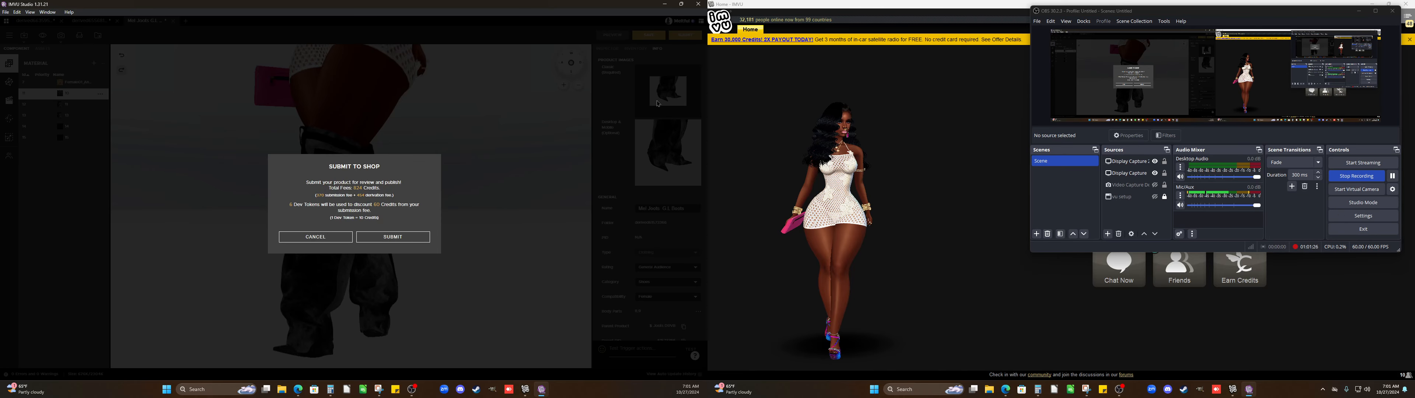
click(394, 237)
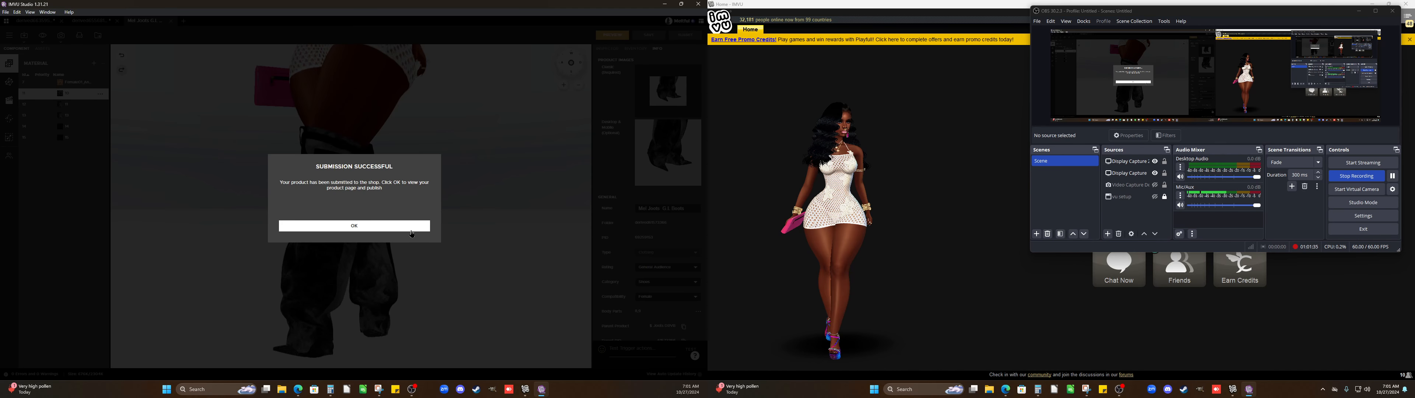
click(410, 230)
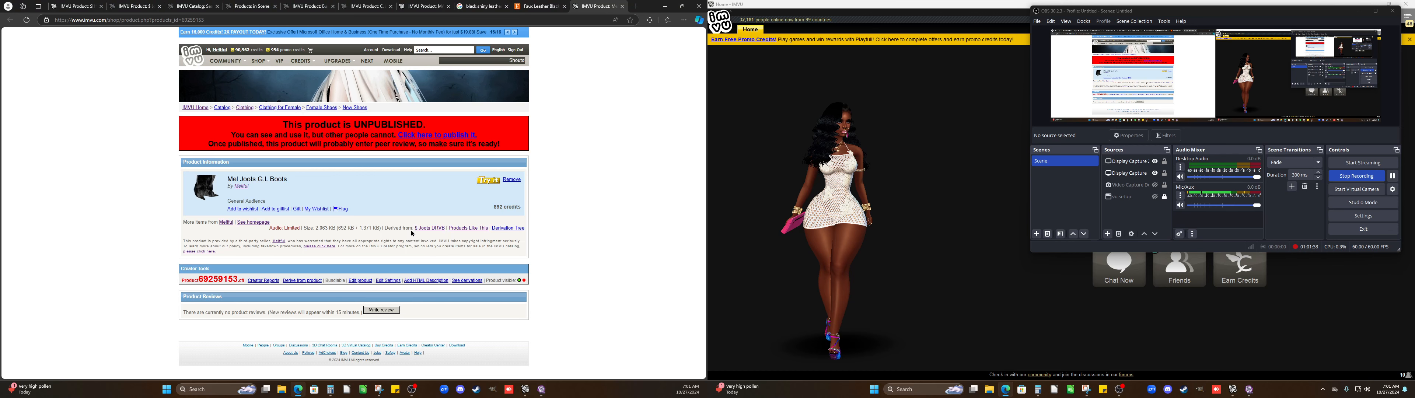
click(427, 135)
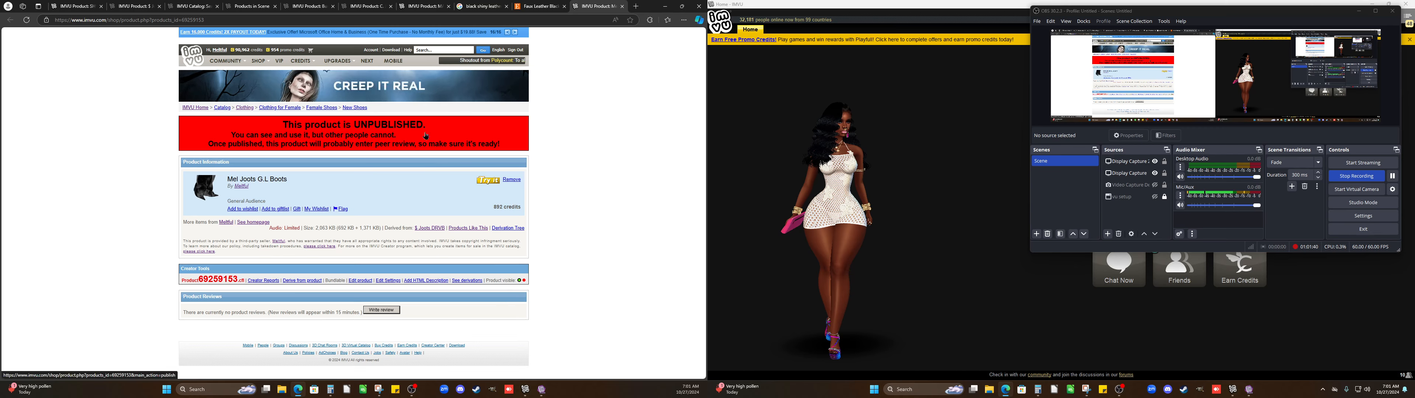
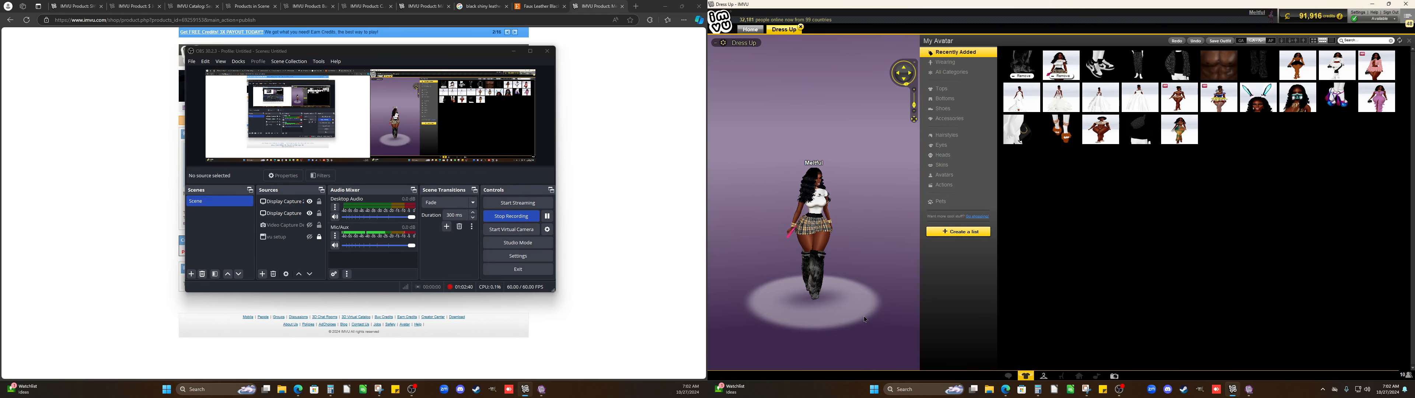
Inspect the boots on the avatar from several angles in full view and leave Dress Up without saving the outfit
click(1025, 376)
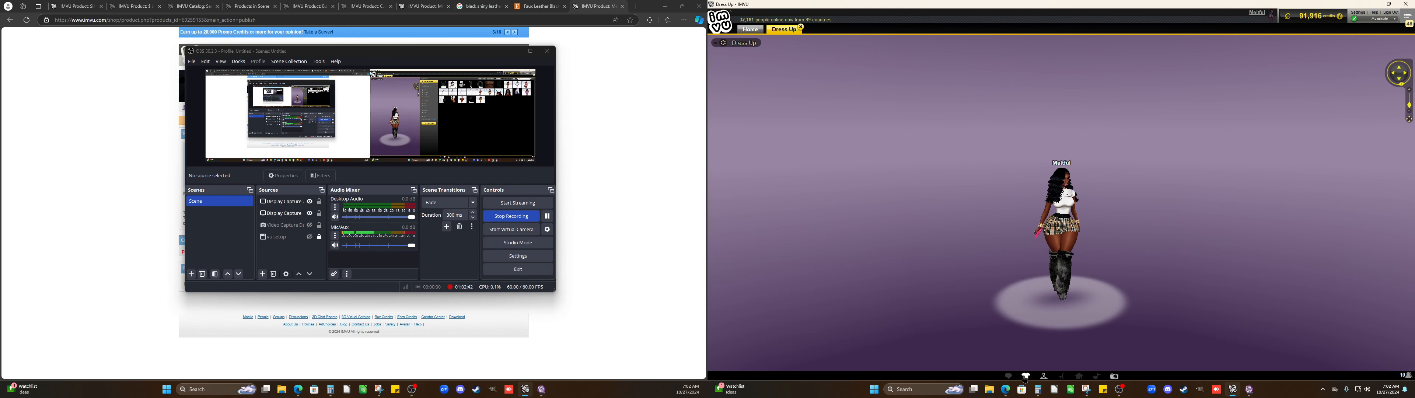
scroll(1021, 300, up, 5)
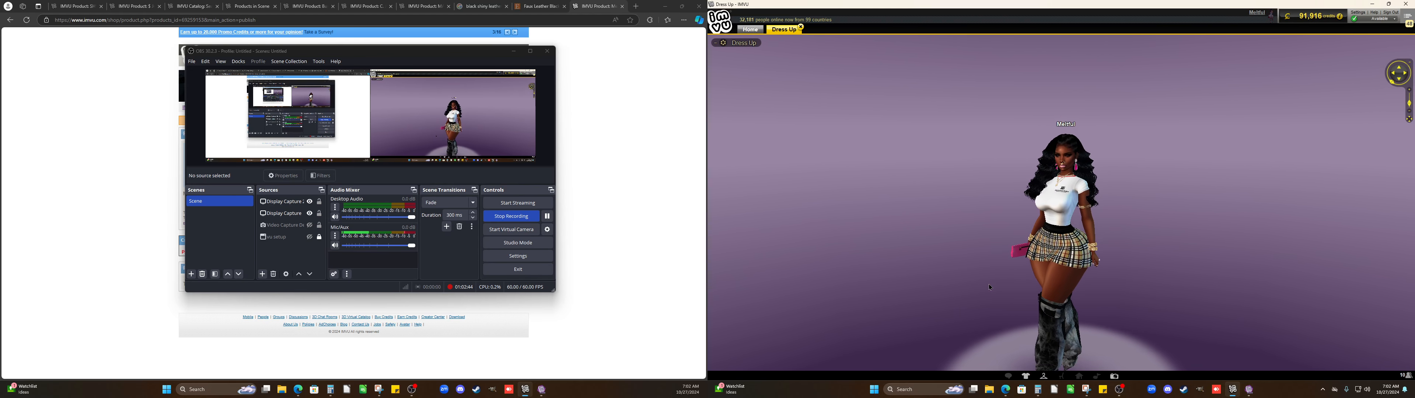
scroll(1026, 289, down, 5)
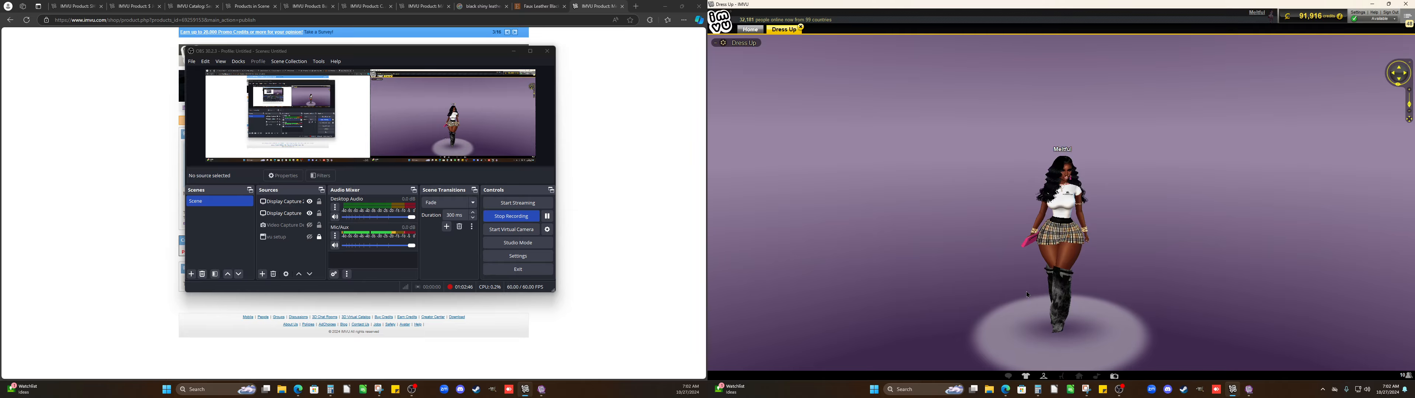
scroll(1134, 315, down, 3)
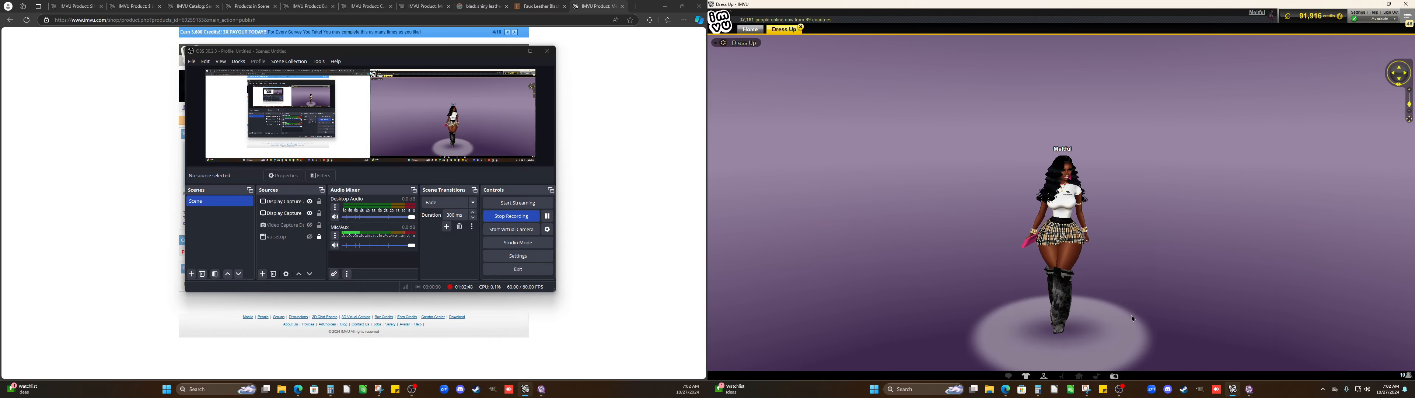
scroll(1189, 306, up, 5)
scroll(1176, 310, down, 4)
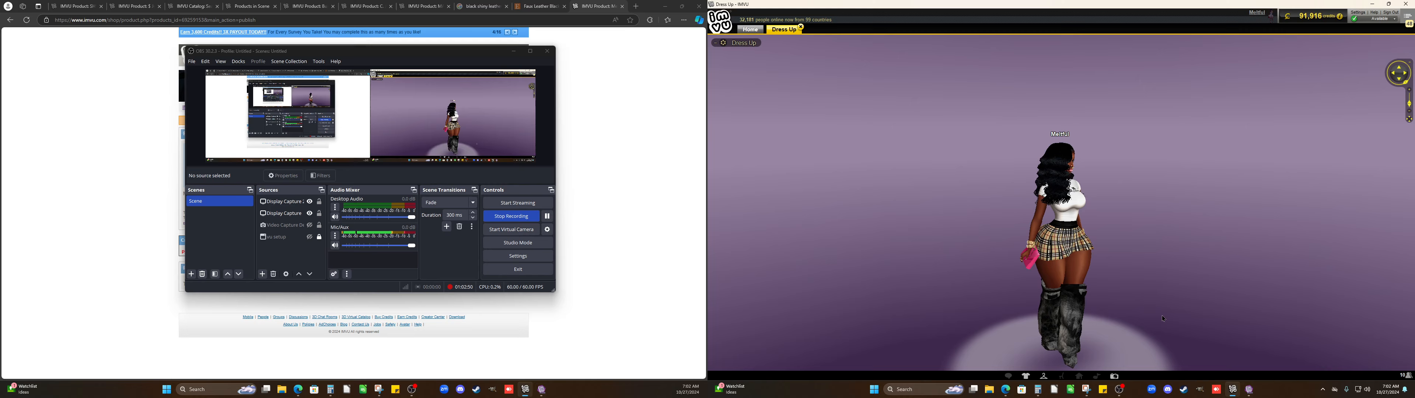
drag(1137, 315, 1151, 303)
scroll(1151, 303, up, 3)
scroll(1139, 316, down, 3)
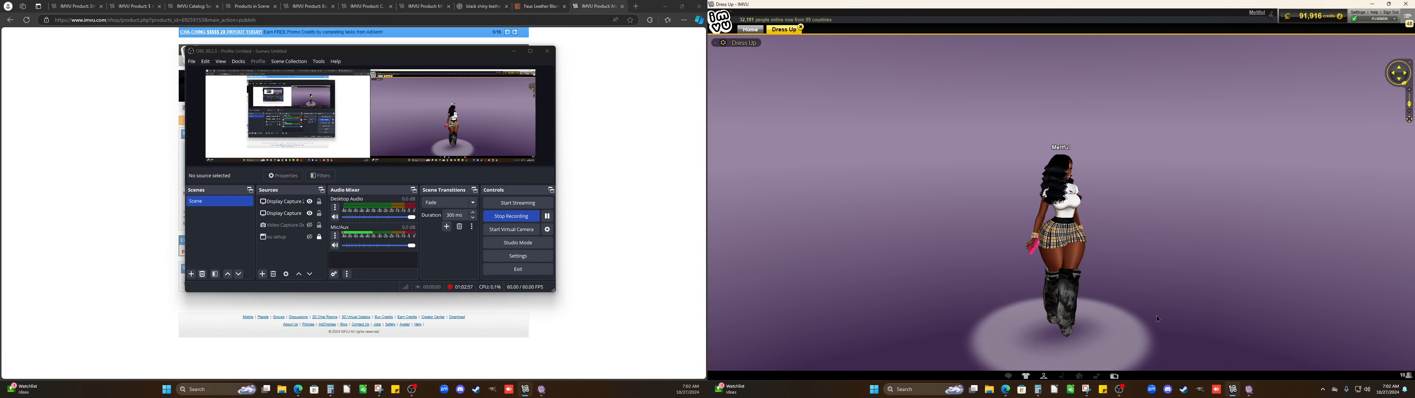
scroll(1068, 304, up, 1)
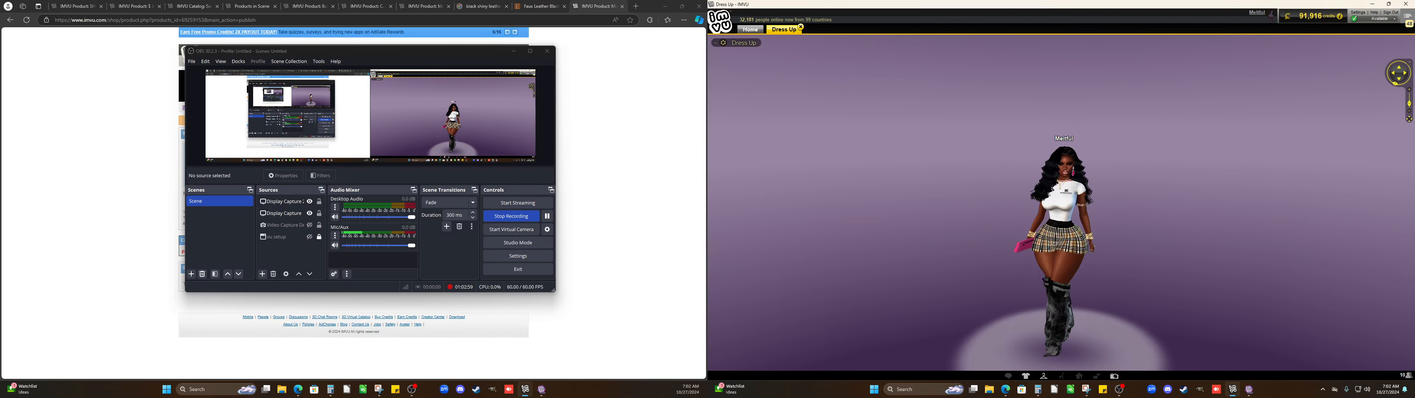
scroll(1140, 316, up, 2)
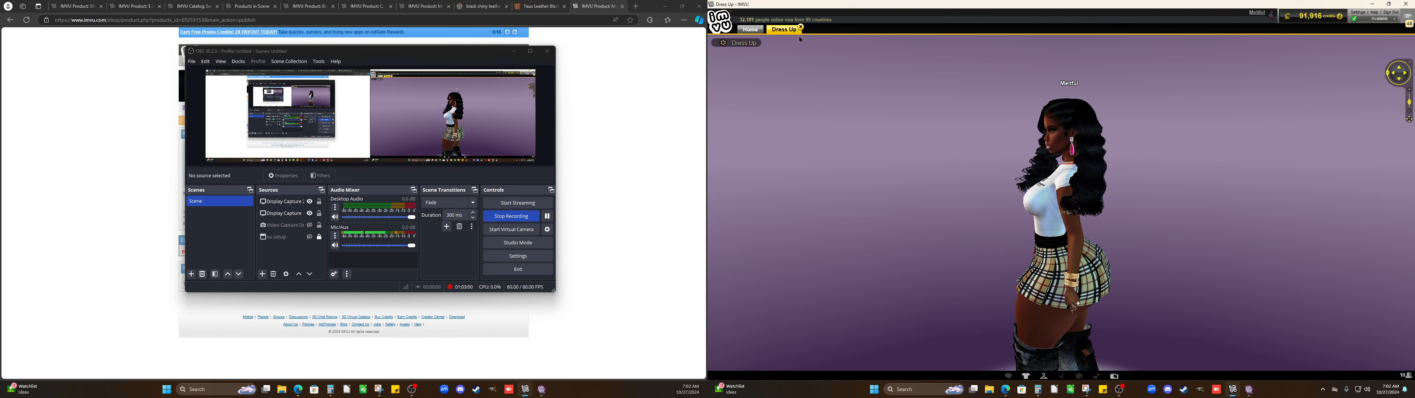
click(801, 28)
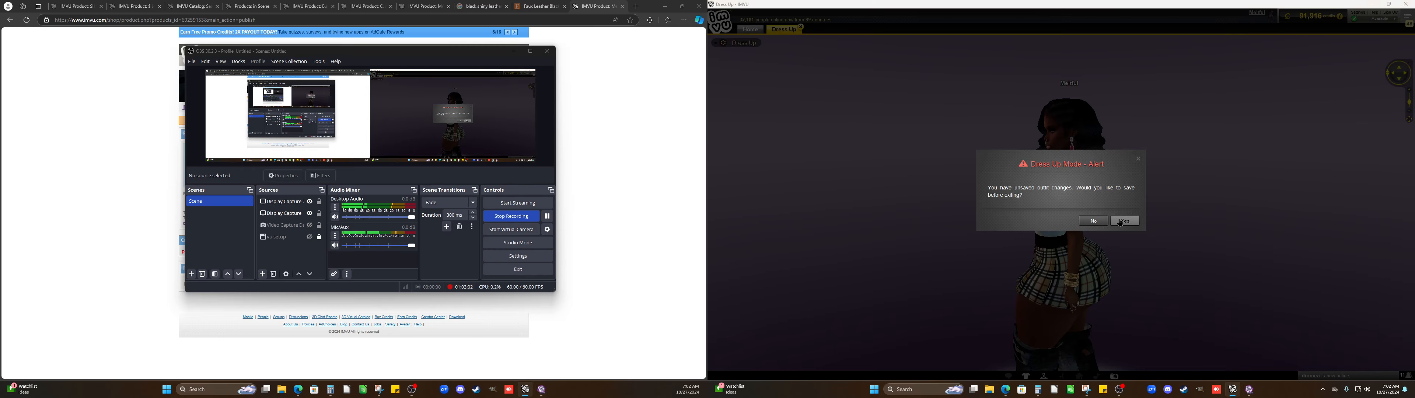
click(1093, 220)
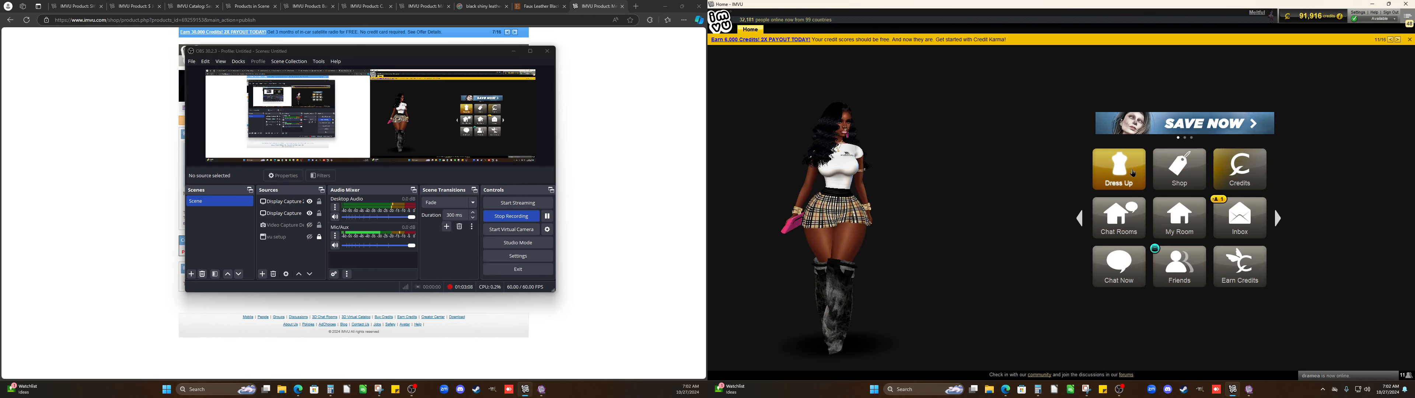
Reopen Dress Up and replace the avatar's boots with the recently added heels
click(1141, 183)
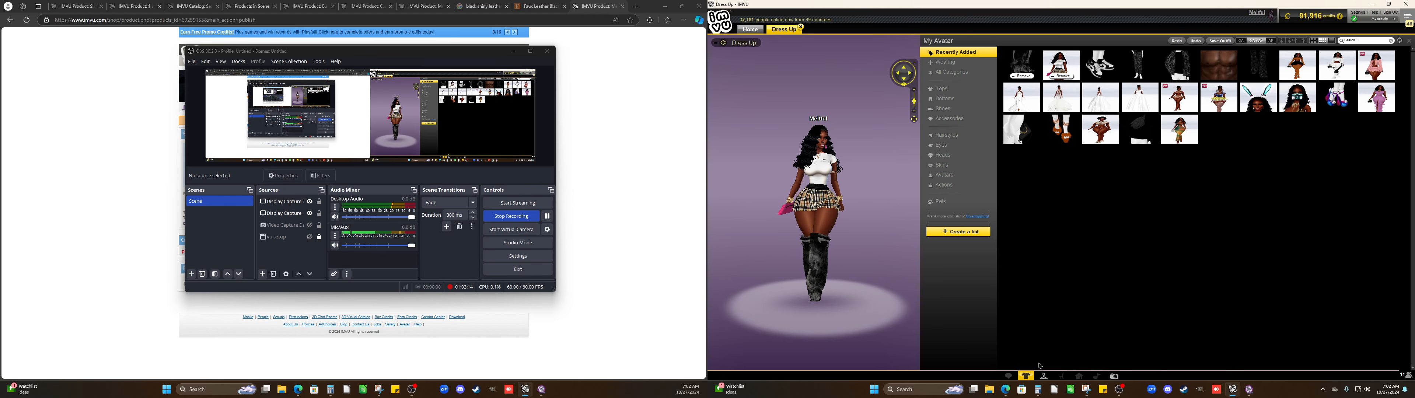
click(1337, 97)
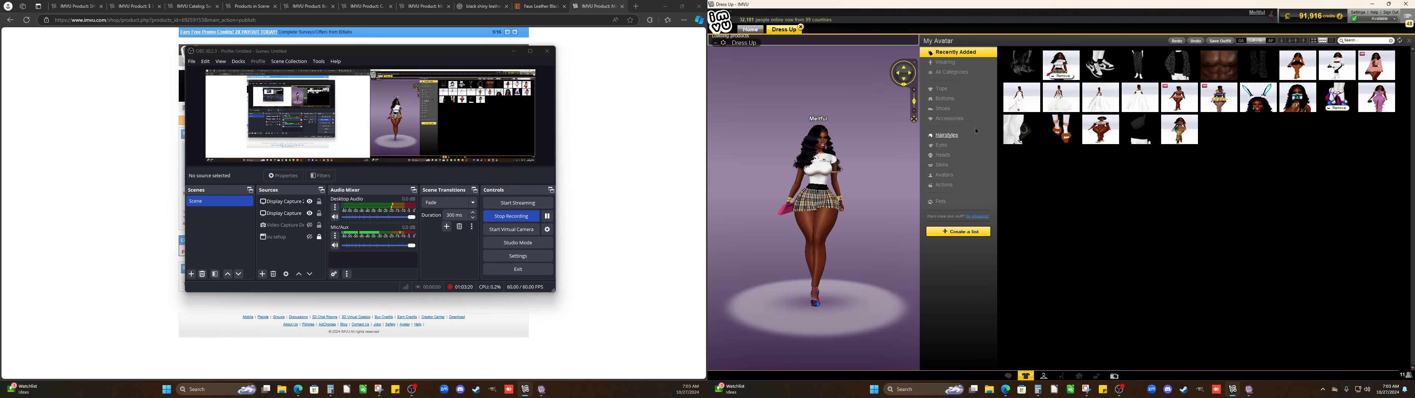
scroll(787, 229, up, 3)
scroll(812, 220, down, 5)
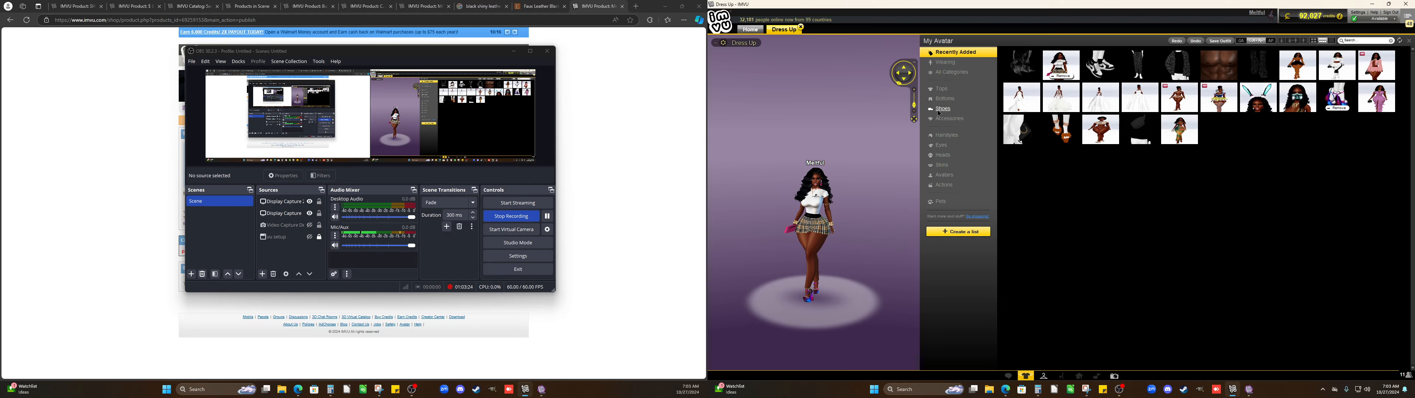
Put the white mini dress from the tops category on the avatar and exit Dress Up without saving the outfit
click(957, 88)
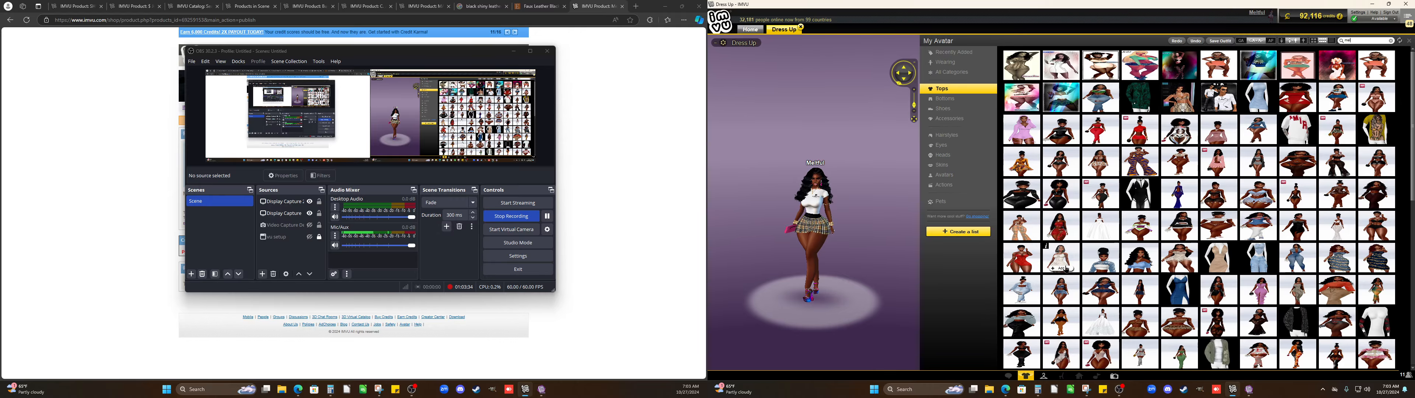
click(1061, 268)
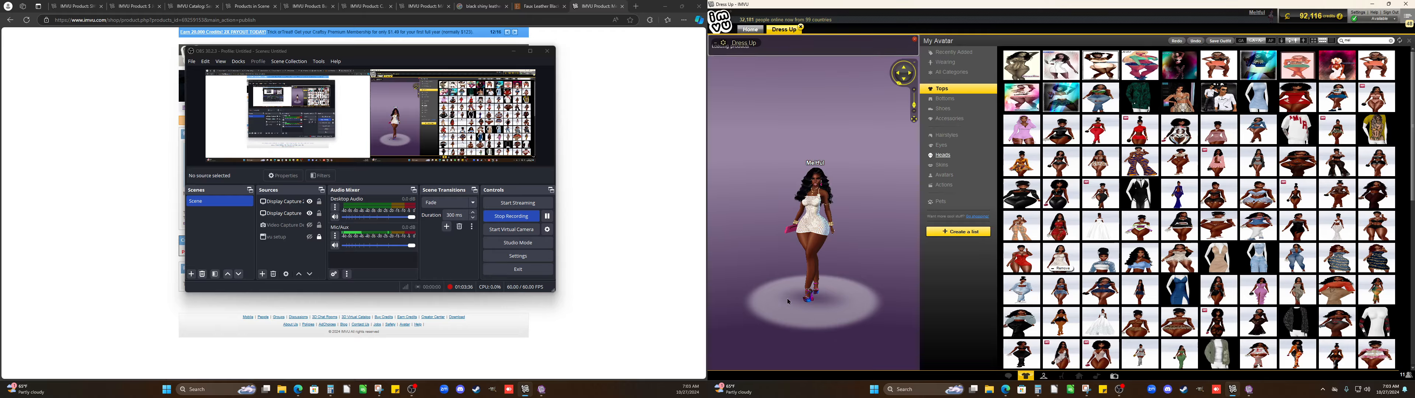
click(801, 26)
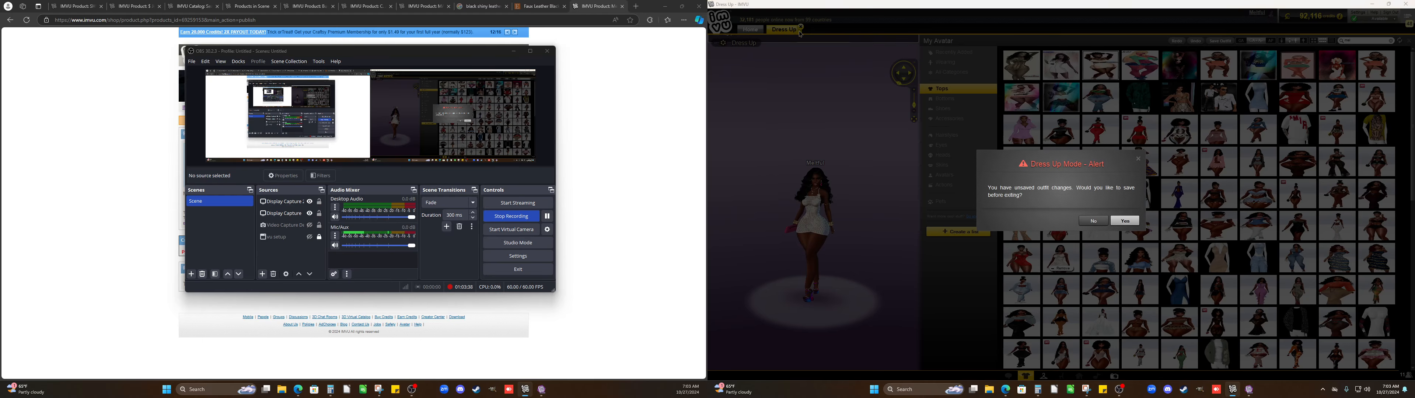
click(1095, 221)
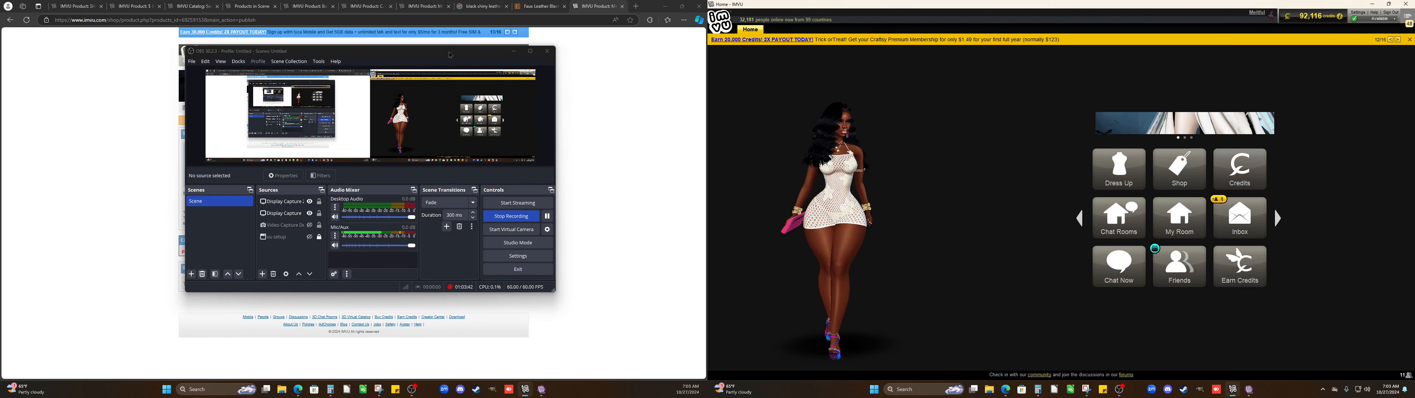
Uncover the browser, go back from the leather boots page to the list of worn products and open the Leather Skirt's product page
drag(449, 48, 1280, 87)
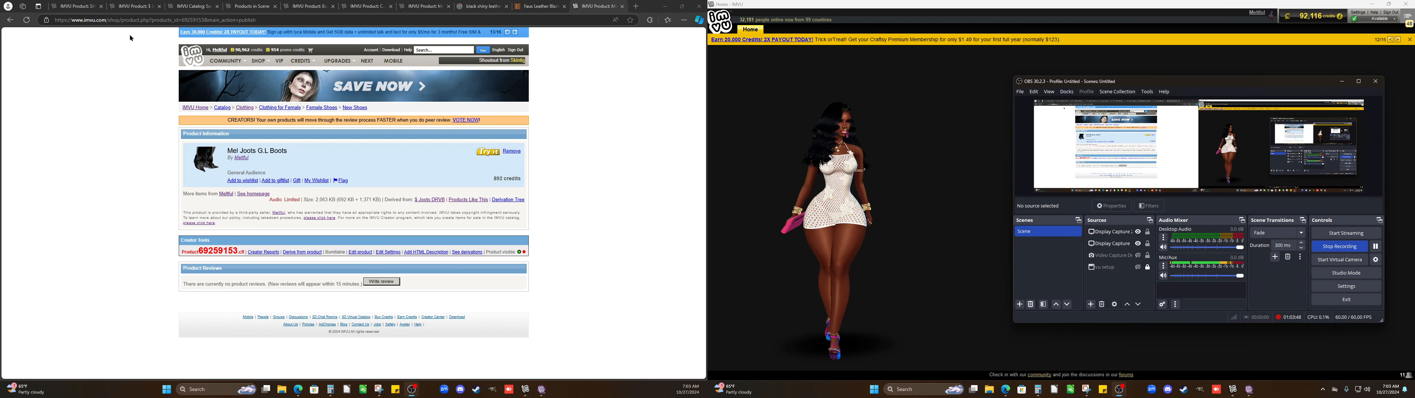
click(129, 7)
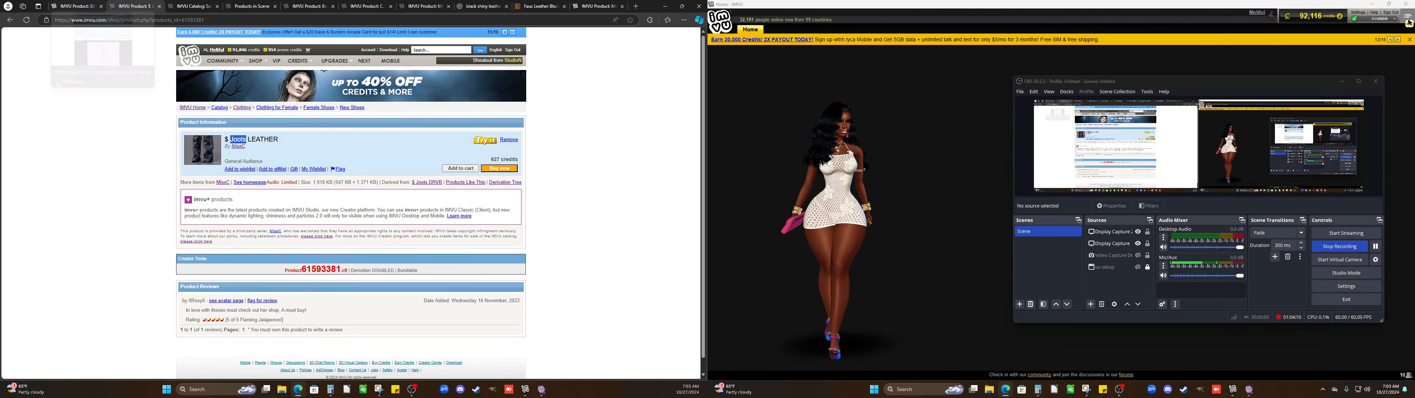
click(10, 20)
click(10, 20)
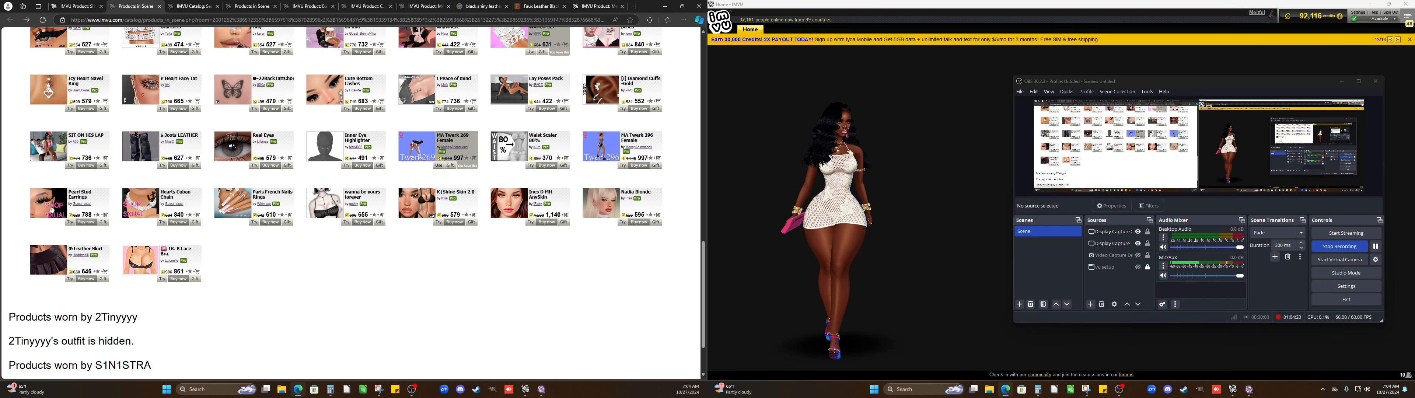
click(52, 267)
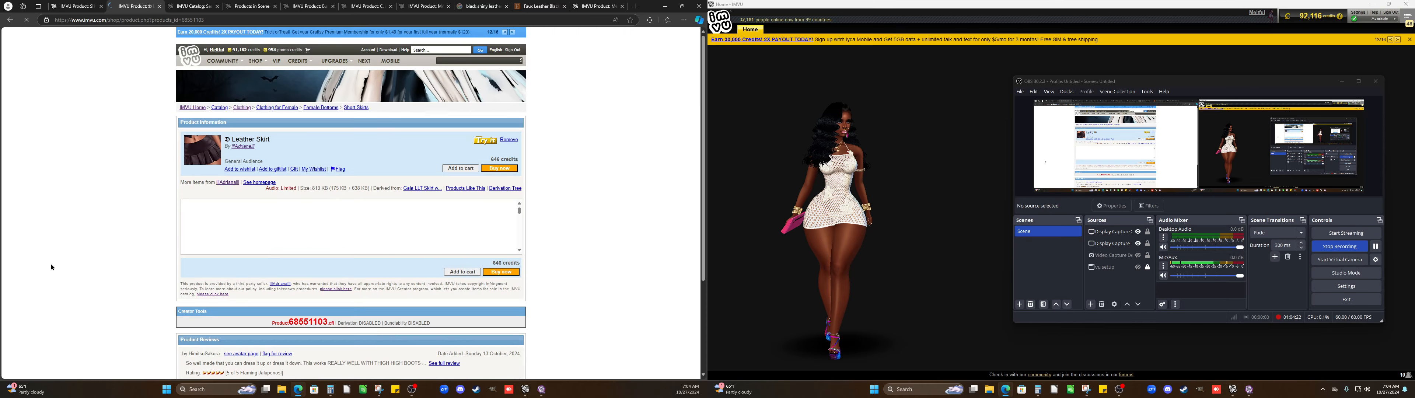
scroll(51, 267, down, 3)
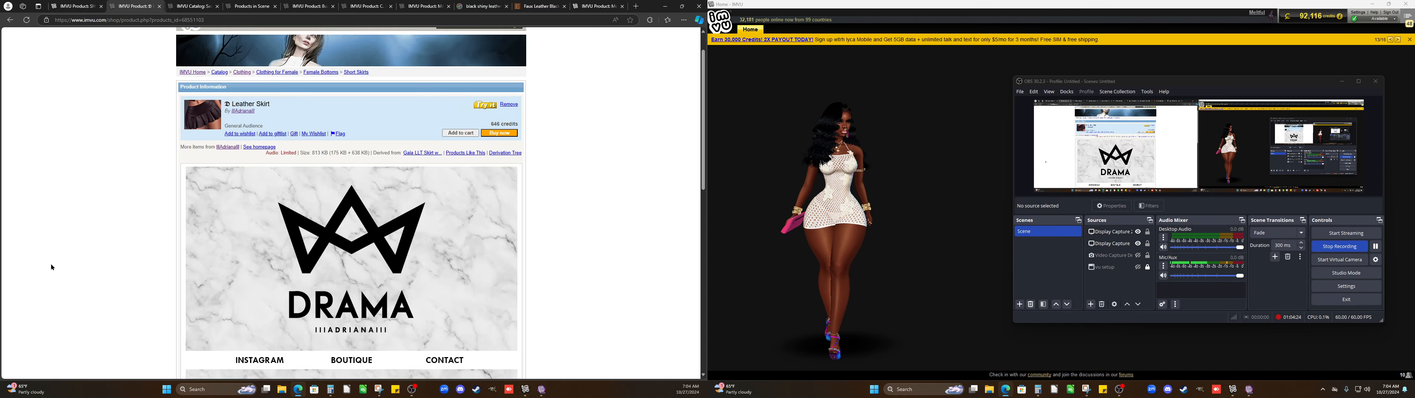
scroll(242, 209, up, 3)
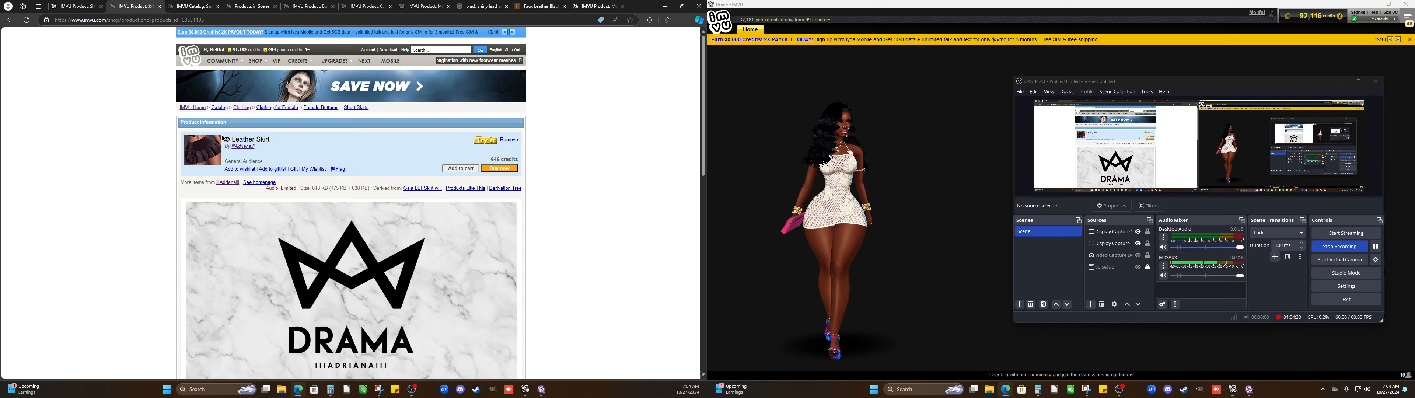
Examine the Leather Skirt's derivation tree, and open the catalog of its creator's products
click(497, 188)
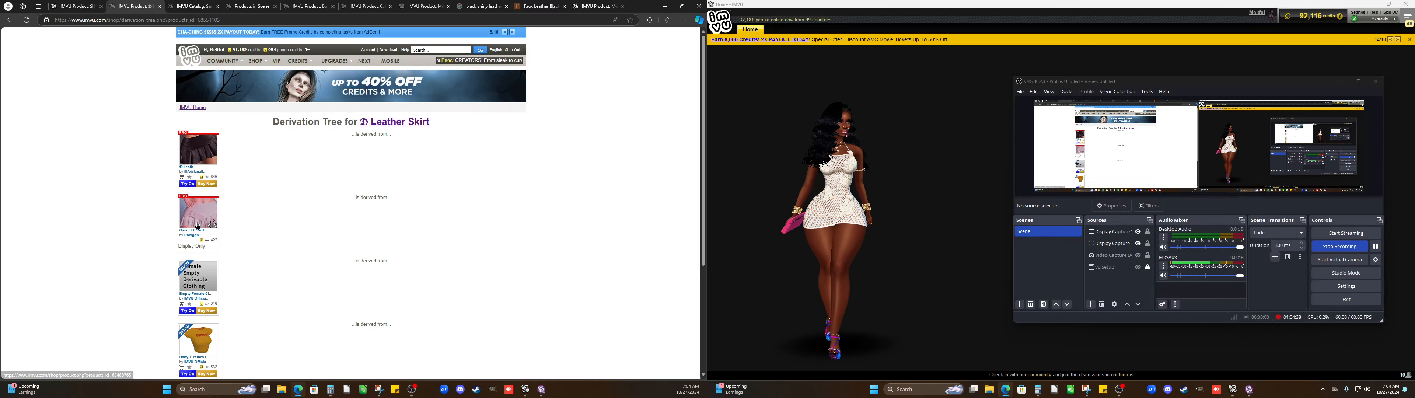
click(201, 150)
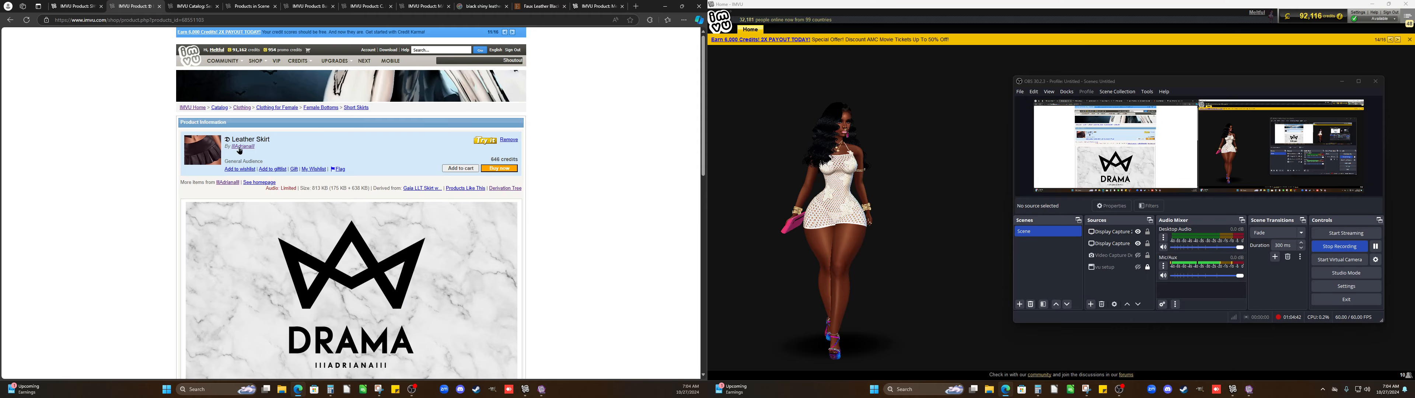
click(246, 148)
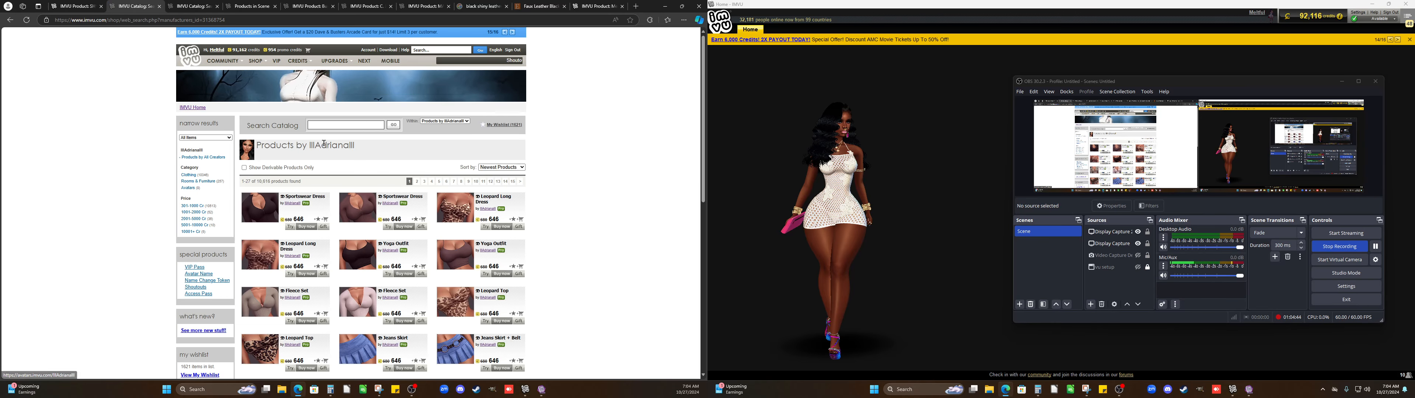
drag(304, 145, 359, 150)
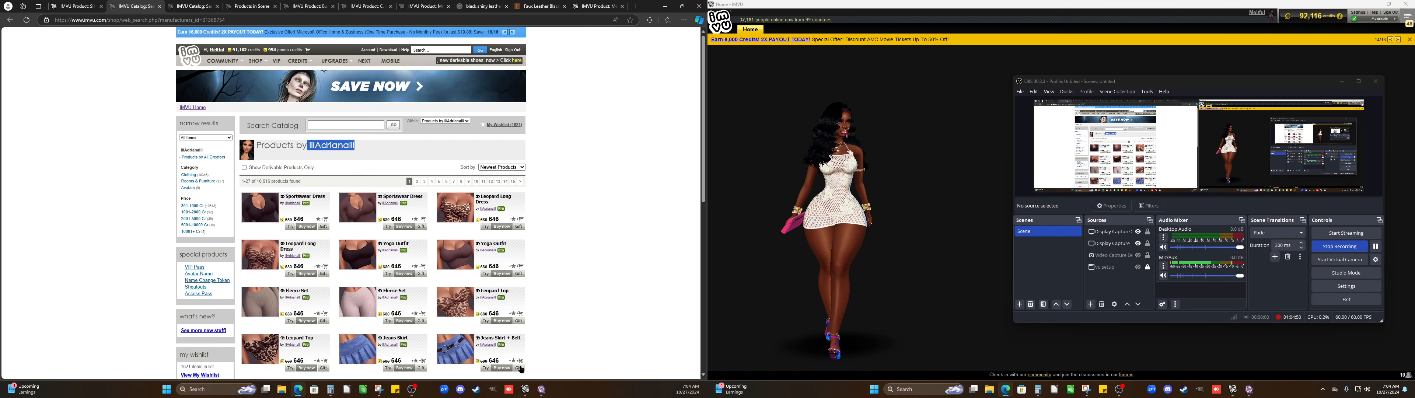
Switch to IMVU Studio, close the boots project, and start a new one by searching base products for the copied creator name
click(541, 389)
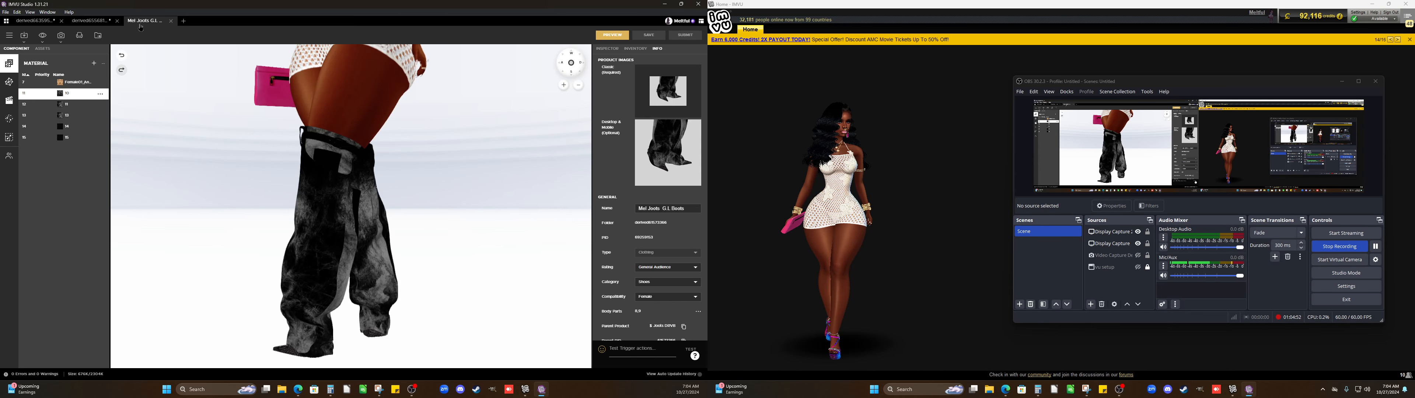
click(170, 21)
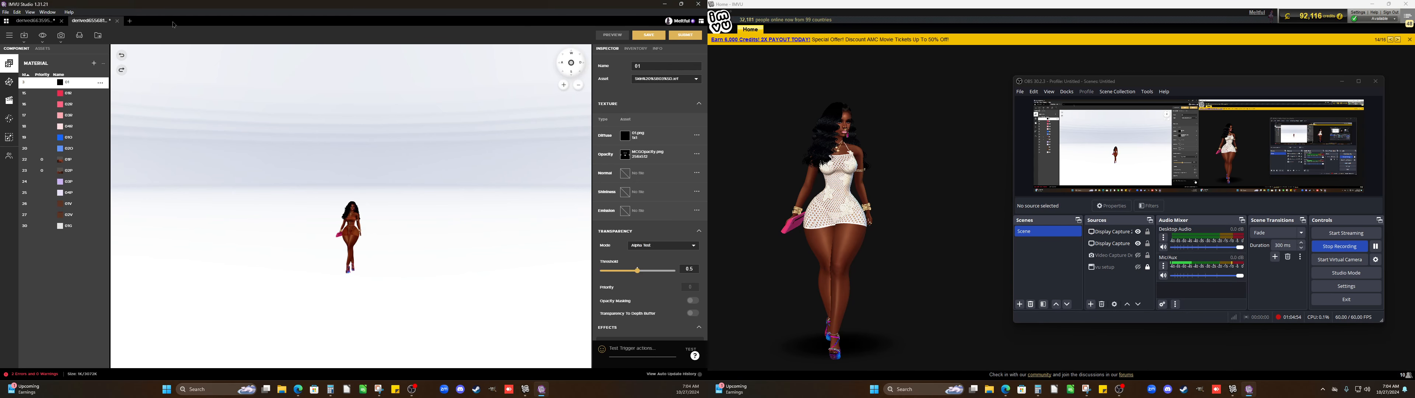
click(130, 22)
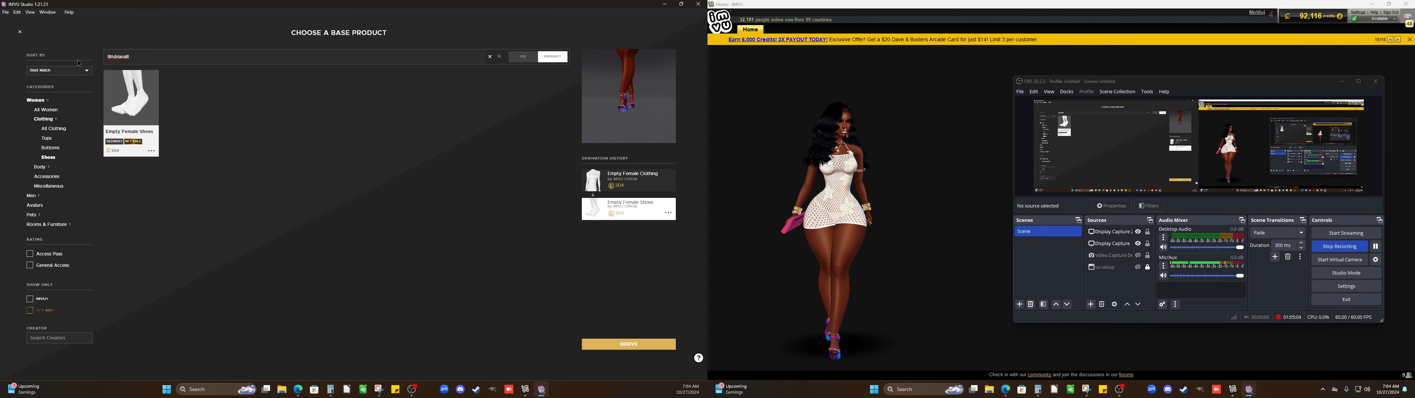
Look through the base product results under all women's products and all clothing, ending with the Tops category
click(57, 110)
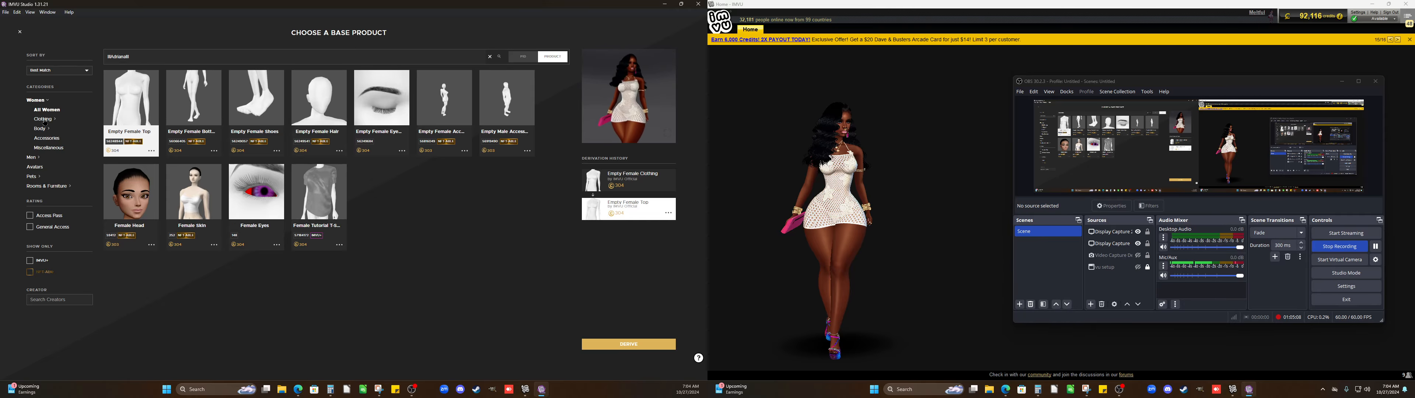
click(53, 118)
click(55, 128)
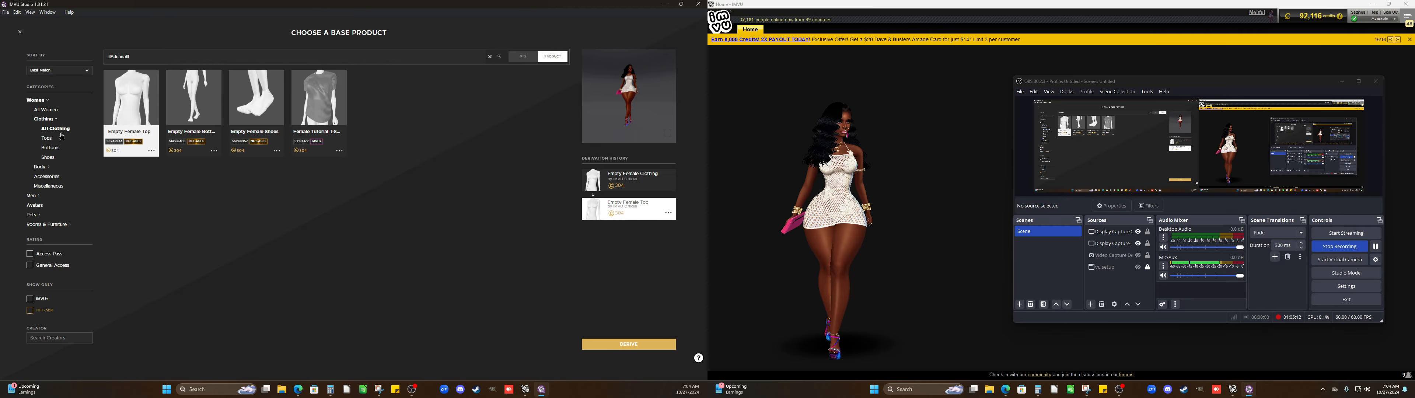
click(49, 139)
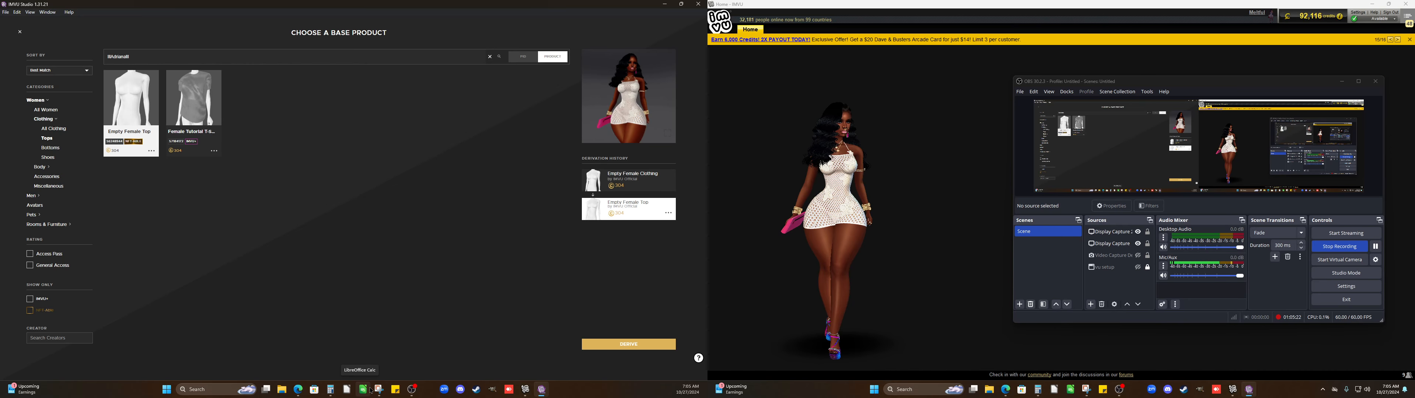
Switch to the browser, go back to the Leather Skirt's product page and list the products like it
mouse_move(335, 393)
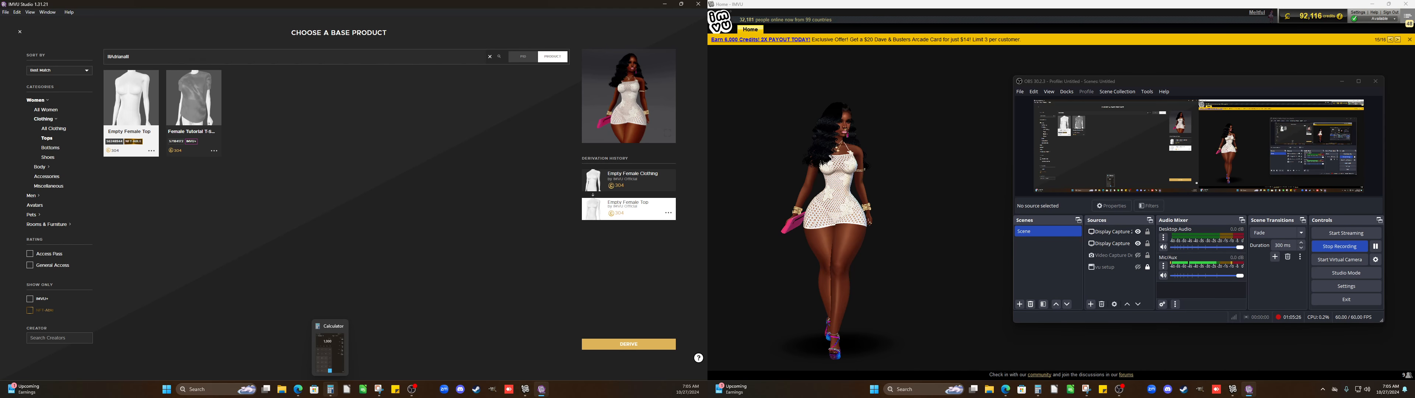
click(300, 390)
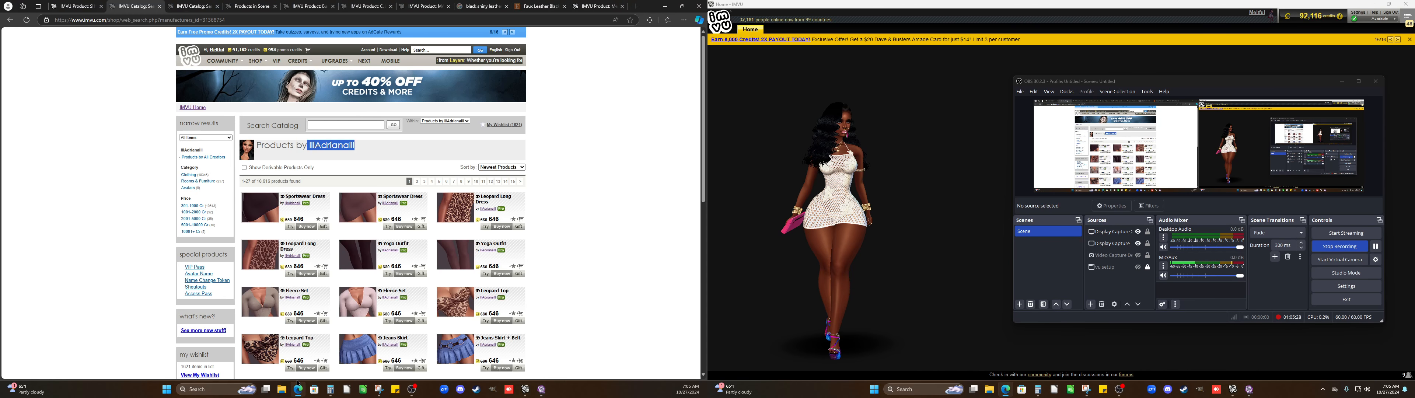
click(10, 22)
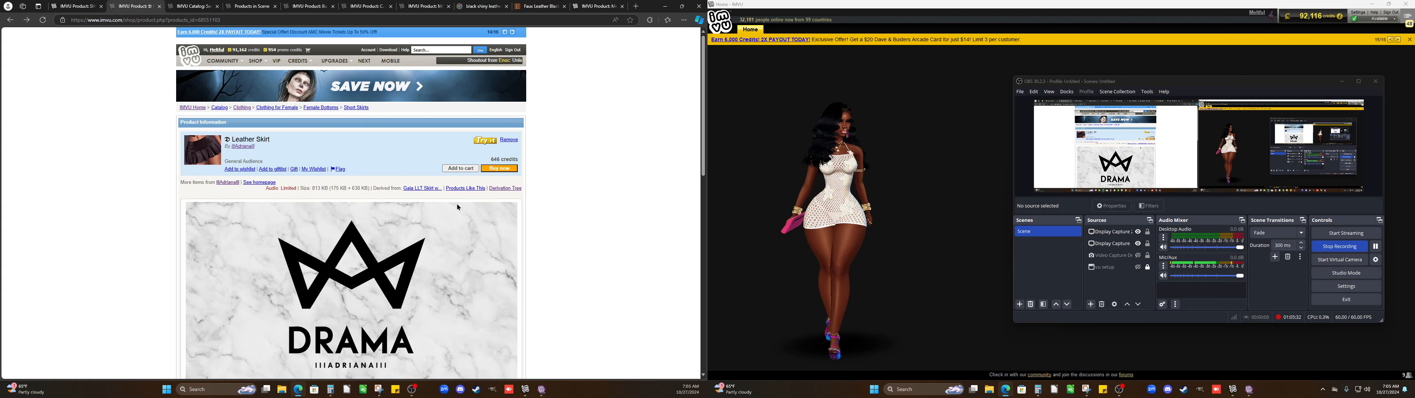
click(466, 188)
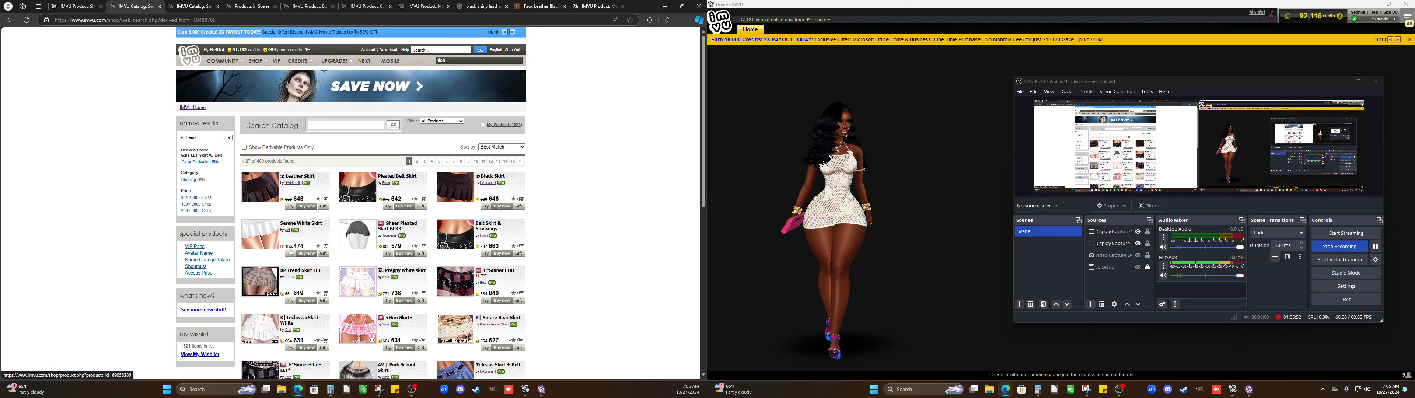
Look through the skirts derived from the same mesh and open the Serene White Skirt's product page
scroll(291, 251, down, 1)
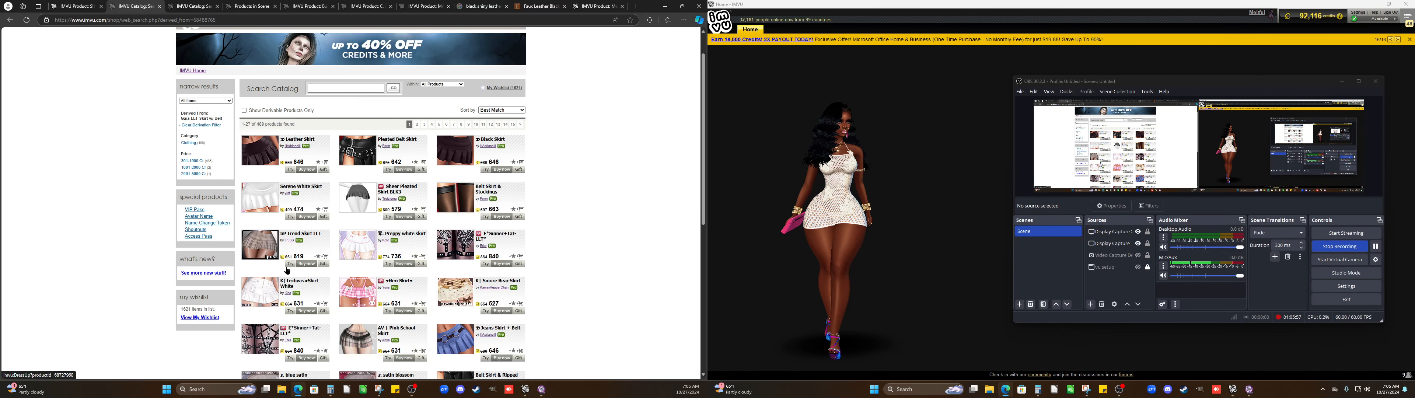
scroll(302, 265, down, 2)
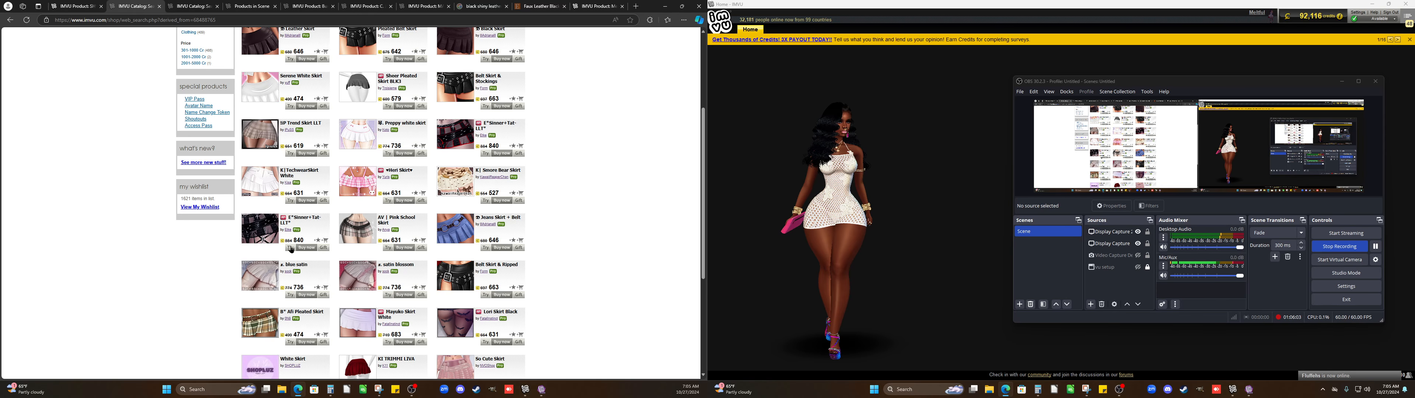
scroll(298, 263, up, 2)
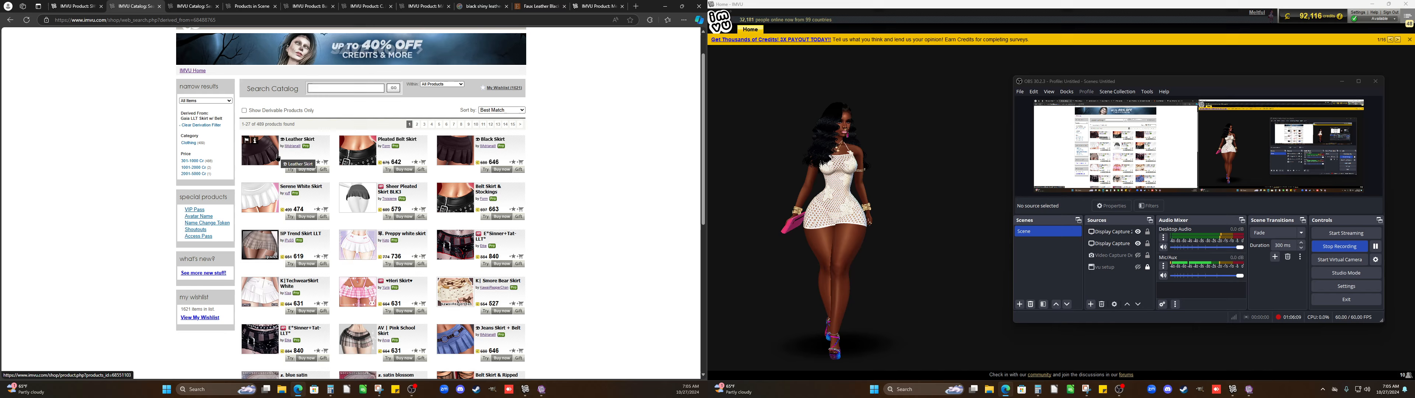
click(268, 192)
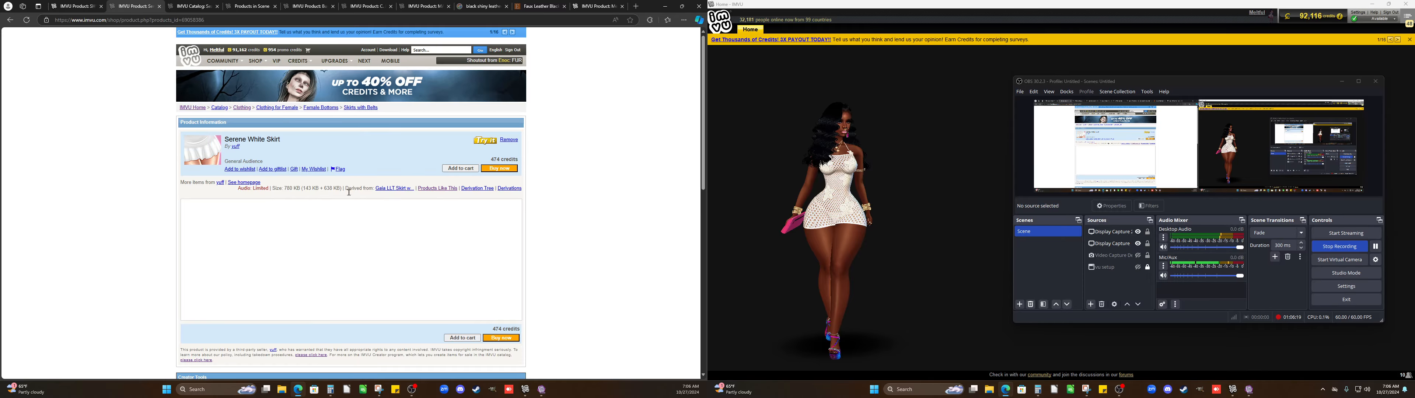
Follow the Serene White Skirt's derivation tree to the Gaia LLT Skirt w/ Belt and open its creator's product catalog
click(469, 189)
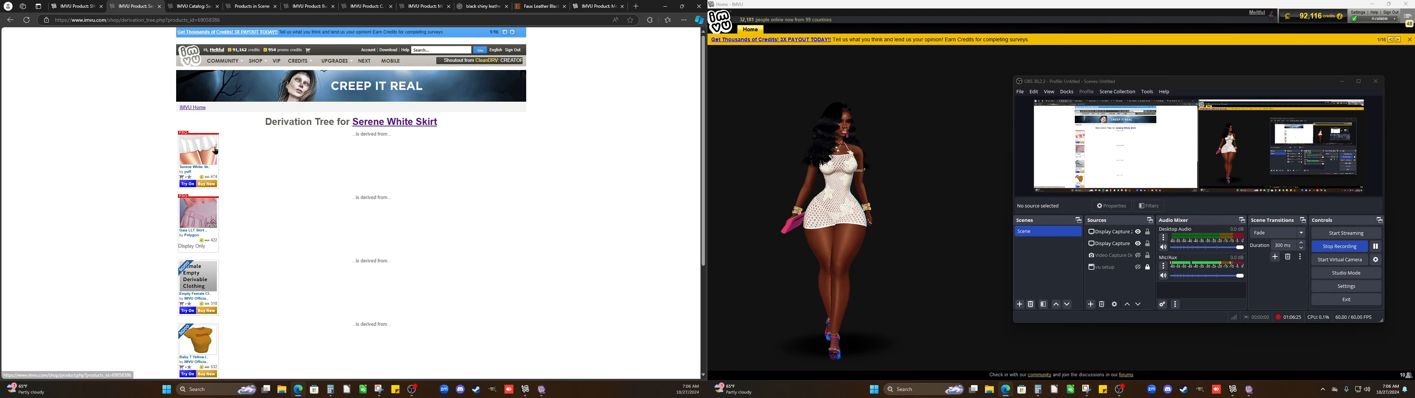
click(212, 226)
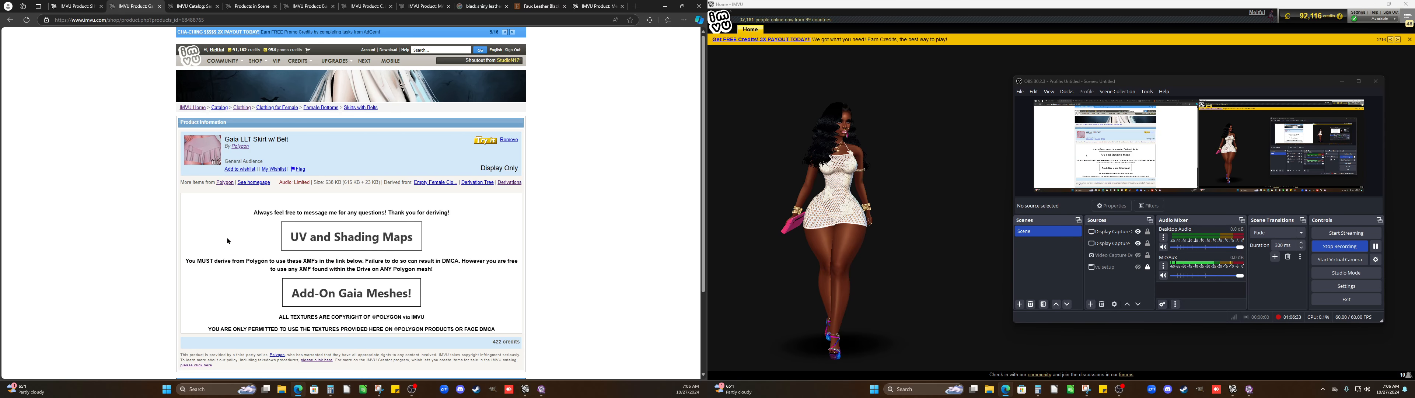
click(237, 146)
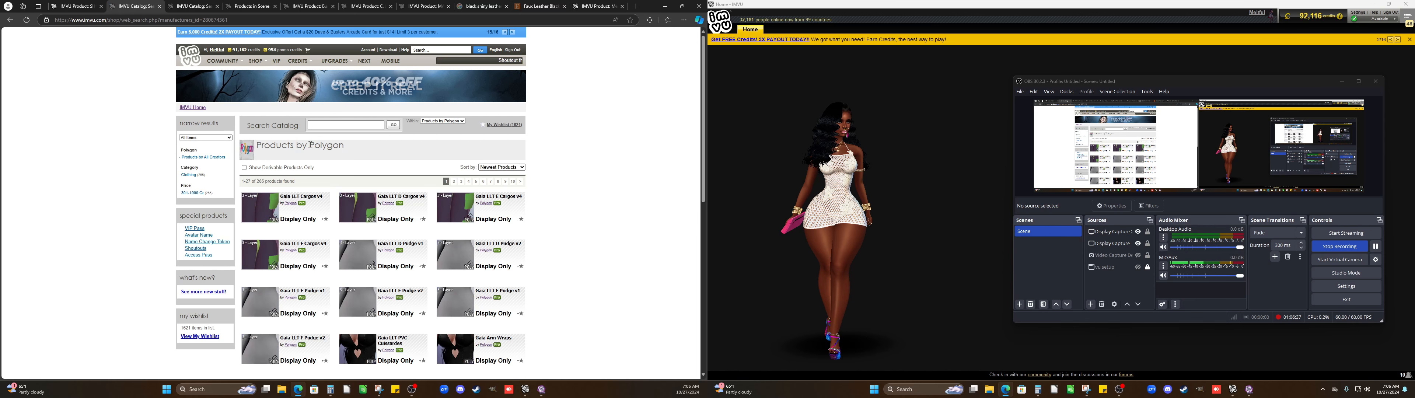
Copy the creator name Polygon, search for it among IMVU Studio's base products and limit the results to women's Bottoms
drag(309, 145, 342, 145)
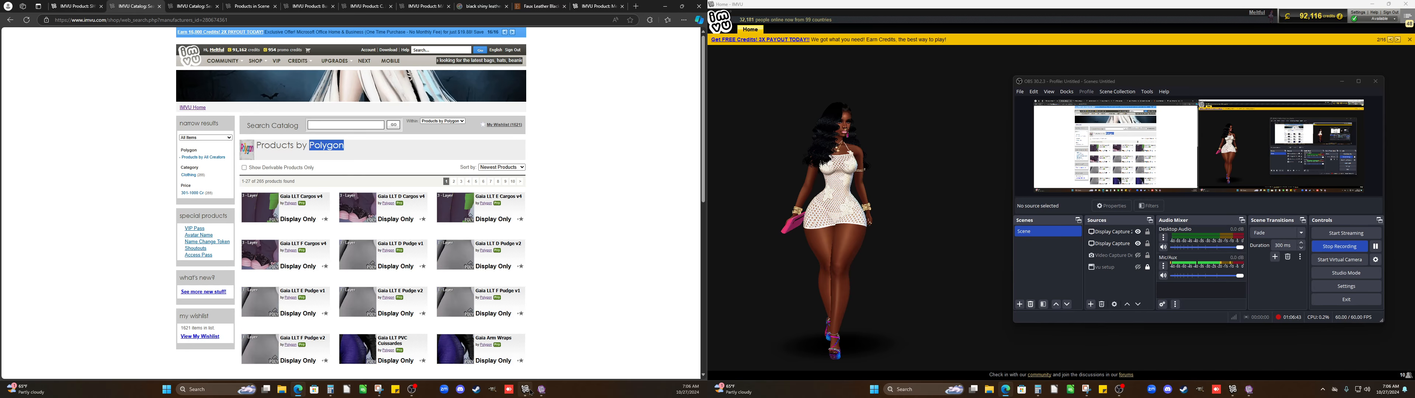
click(542, 390)
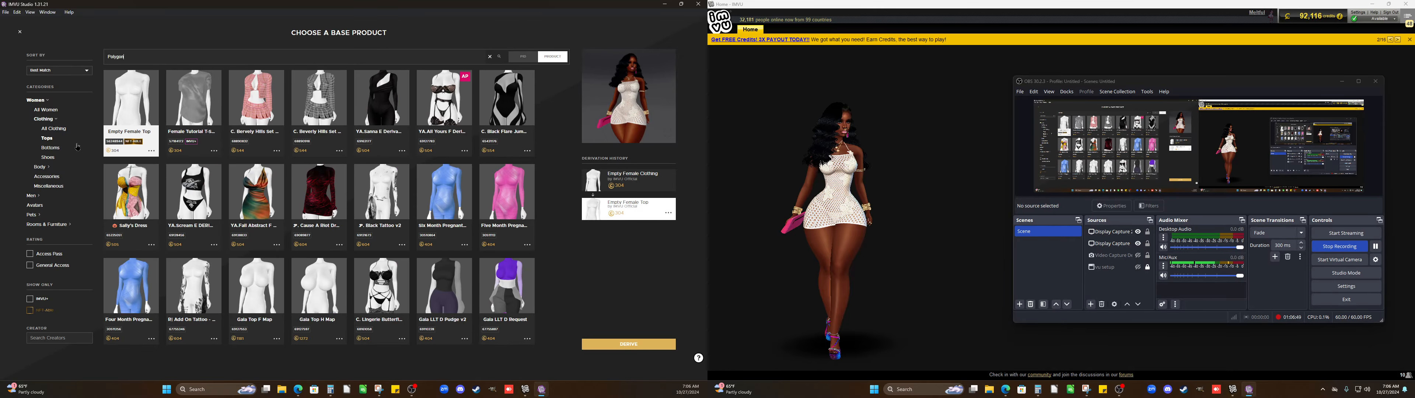
click(48, 149)
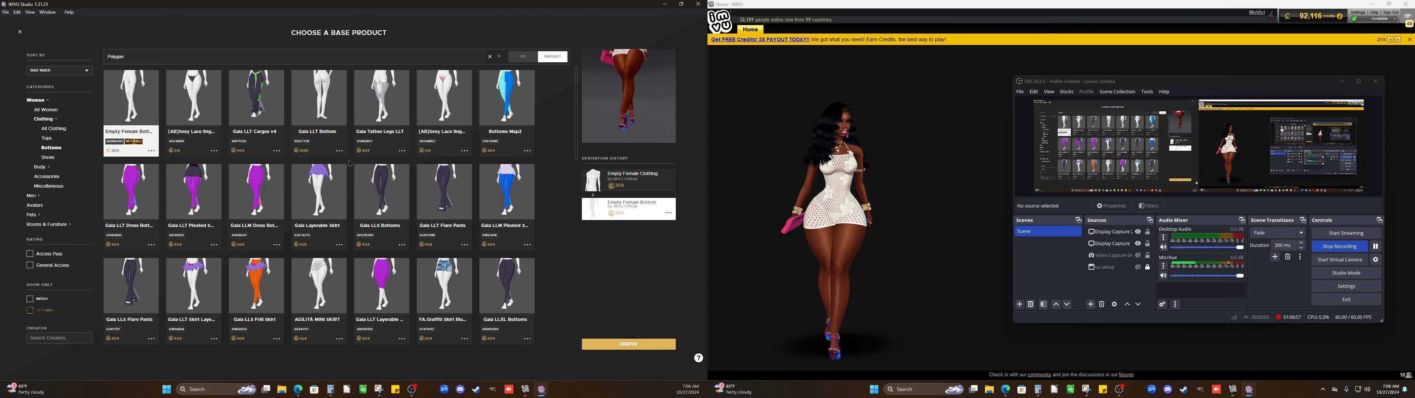
Preview the Gaia Layerable Skirt on the avatar and look through the other Polygon bottoms for usable skirt meshes
click(328, 183)
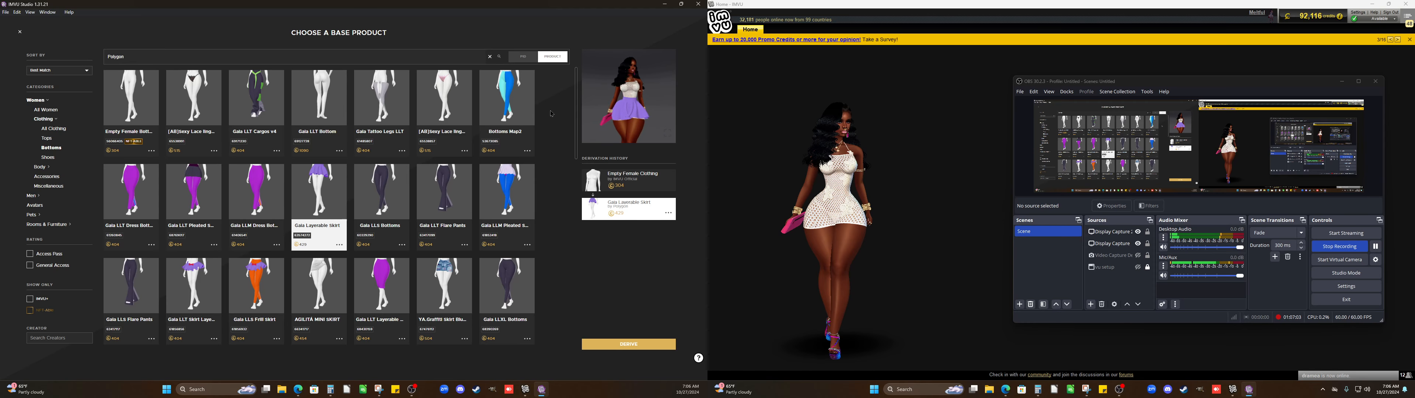
scroll(378, 150, down, 3)
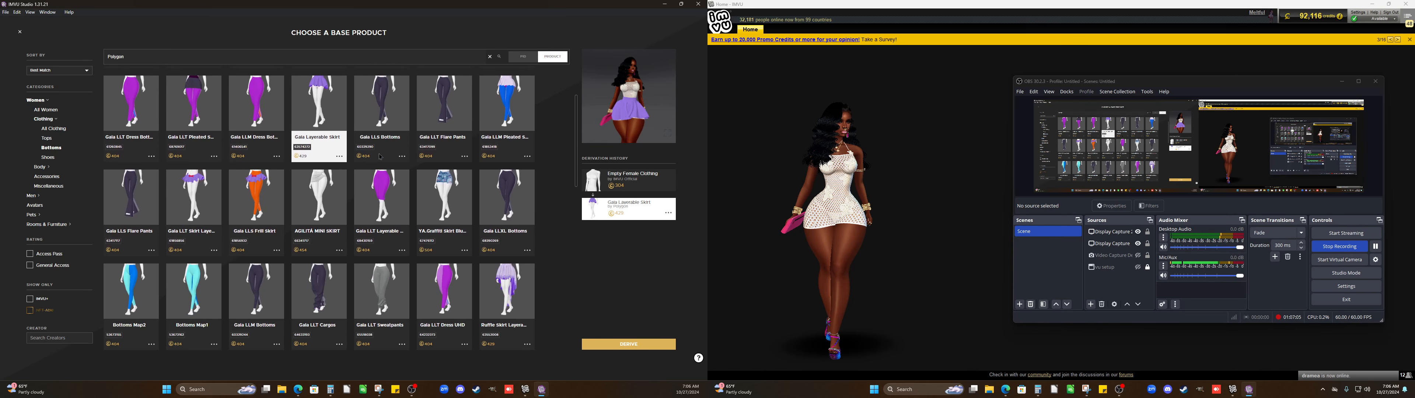
scroll(380, 159, down, 4)
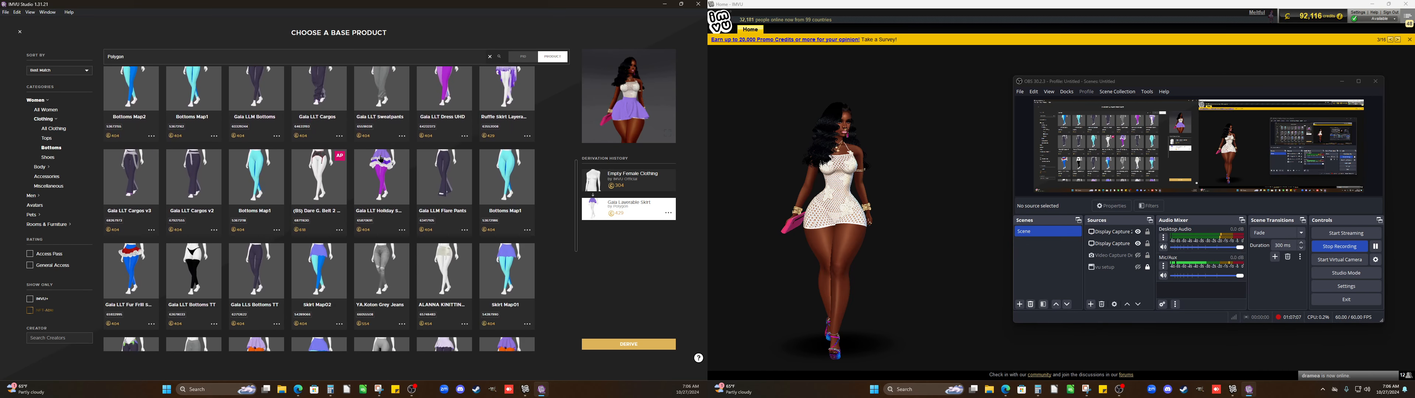
scroll(380, 156, down, 2)
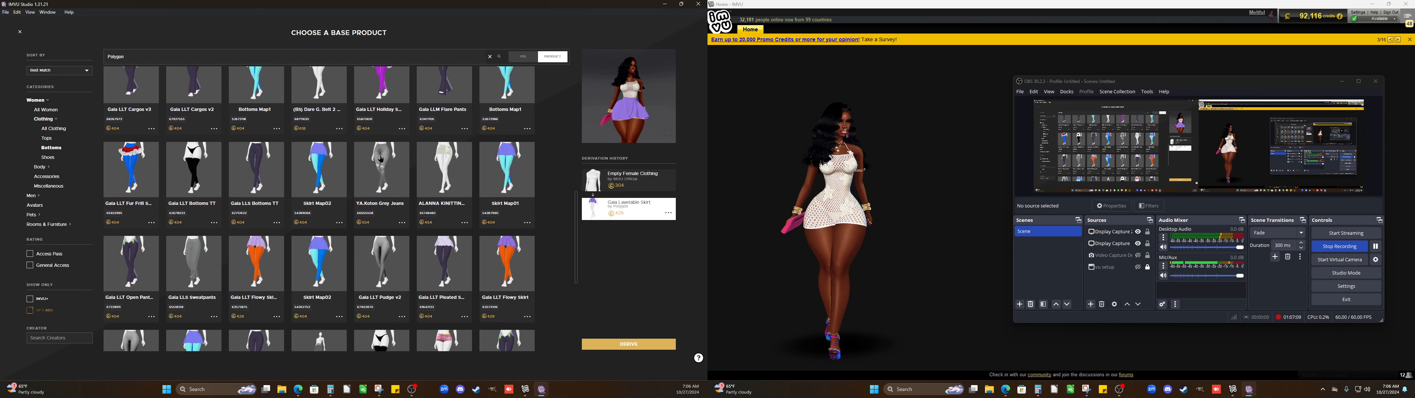
scroll(382, 158, down, 1)
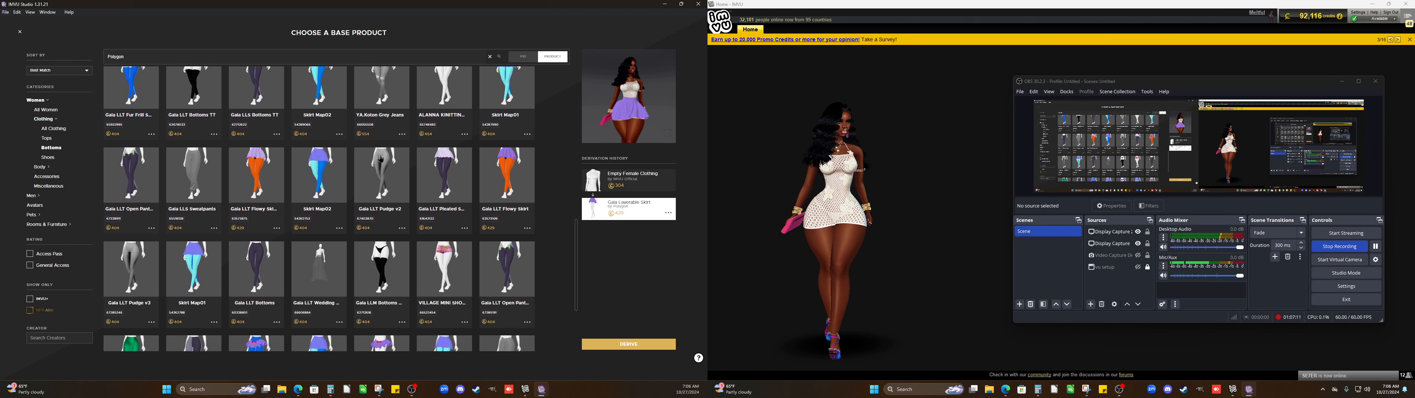
scroll(381, 159, down, 2)
scroll(383, 164, down, 2)
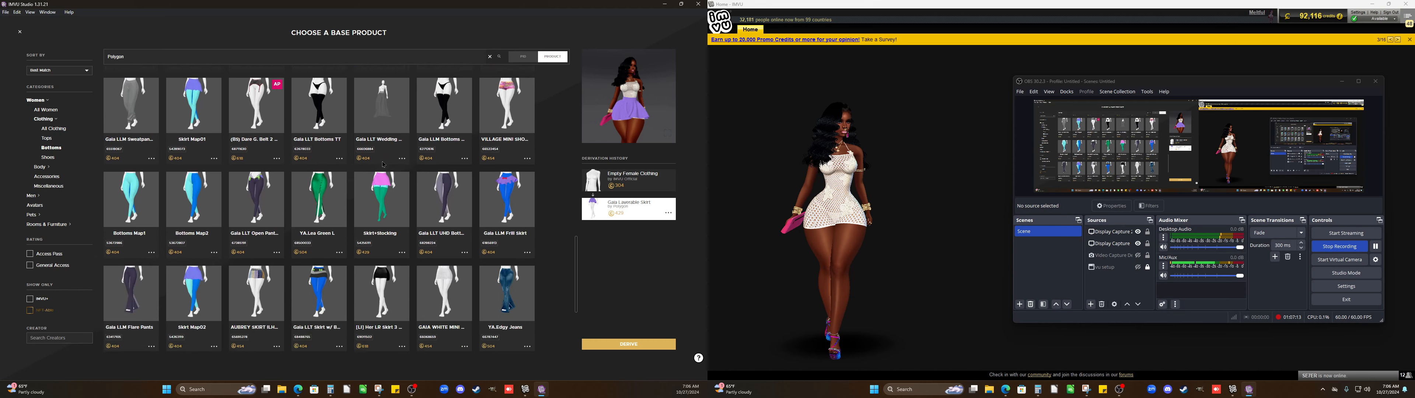
scroll(395, 184, down, 1)
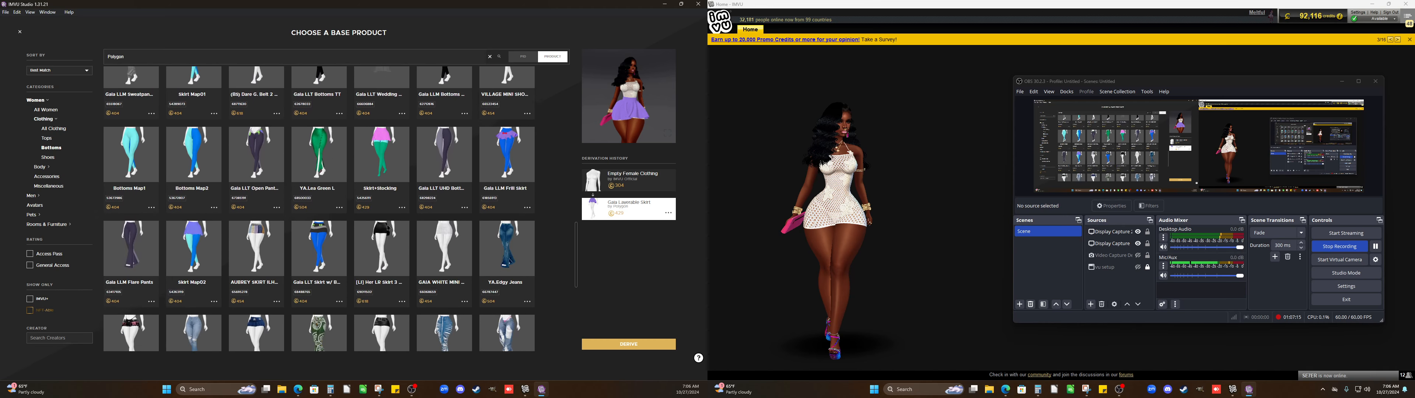
Preview the Aubrey skirt, the Gaia White Mini skirt and the Hot LB Skirt on the avatar as possible base products
click(245, 244)
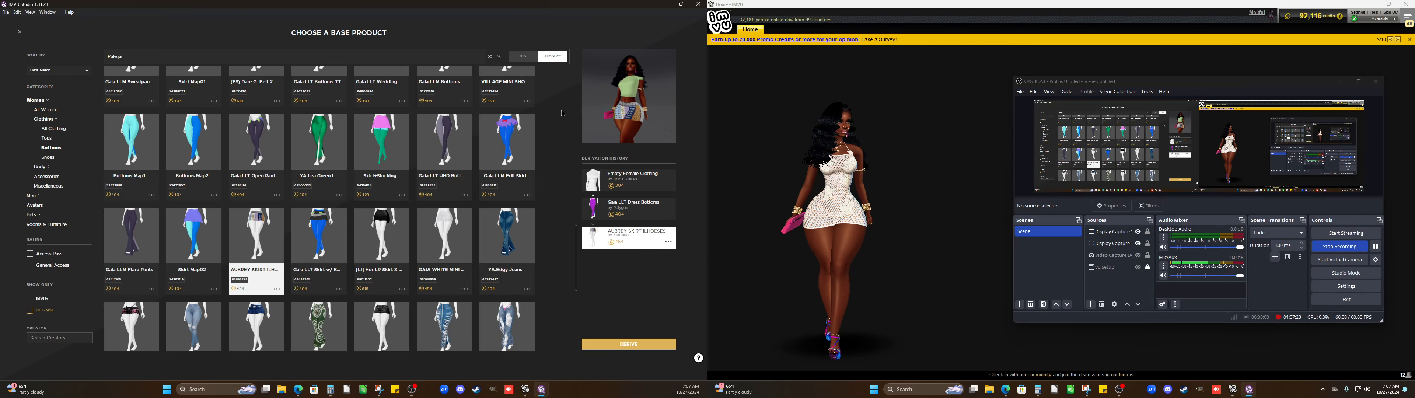
click(454, 249)
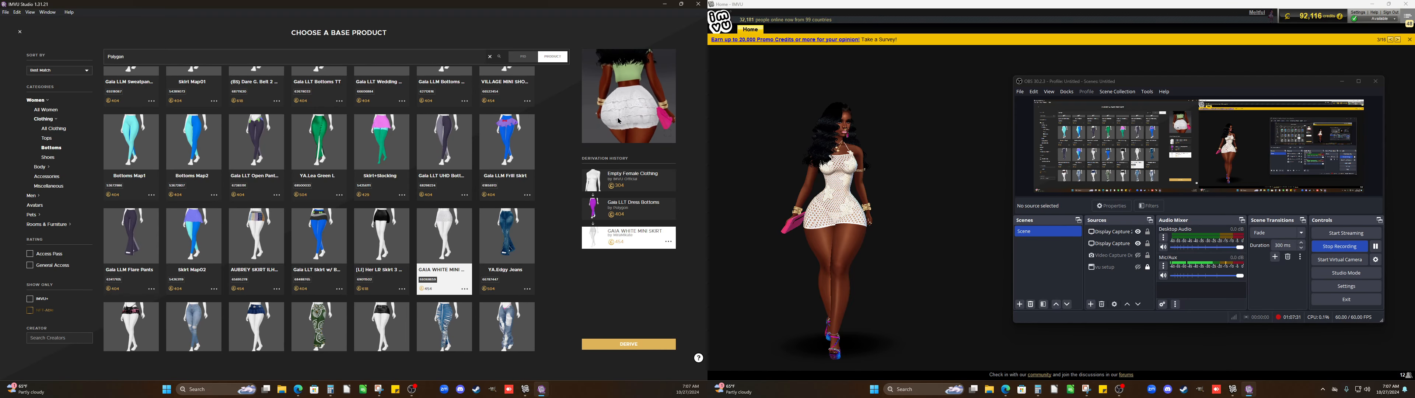
click(388, 214)
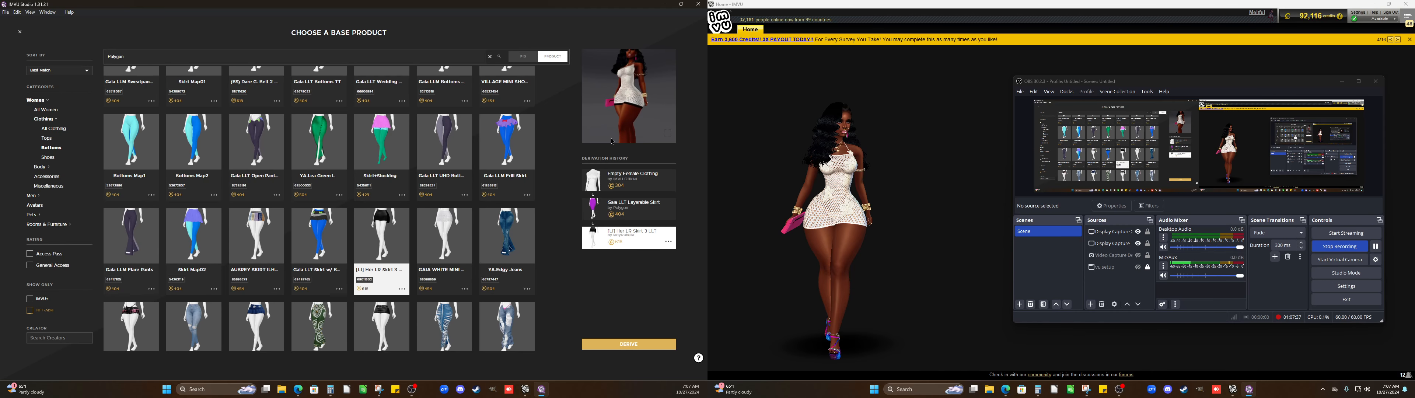
scroll(421, 264, down, 3)
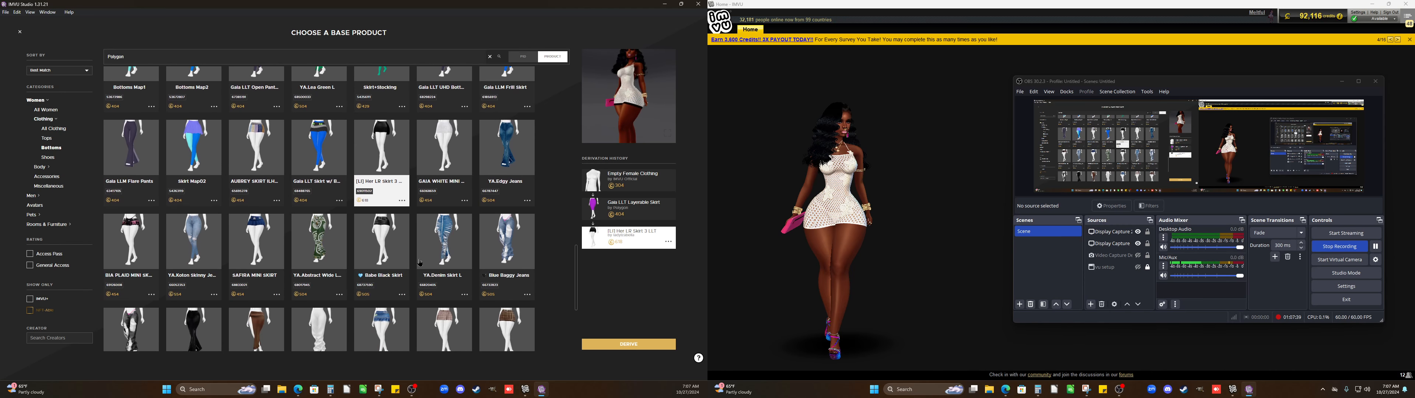
Preview the YA.Denim Skirt and its parent Gaia LLT Dress Bottoms, and browse further bottoms based on Polygon meshes
click(460, 181)
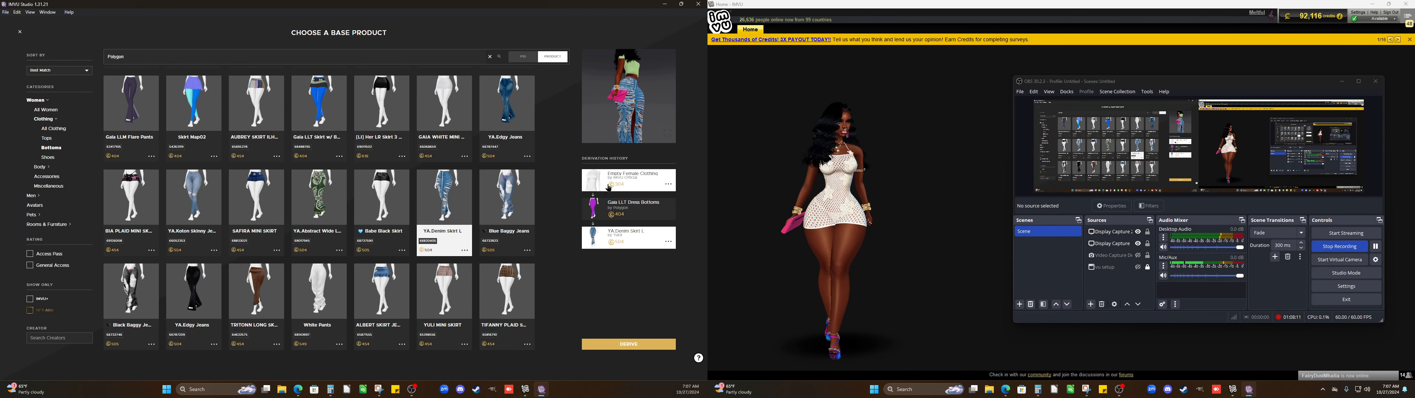
click(615, 204)
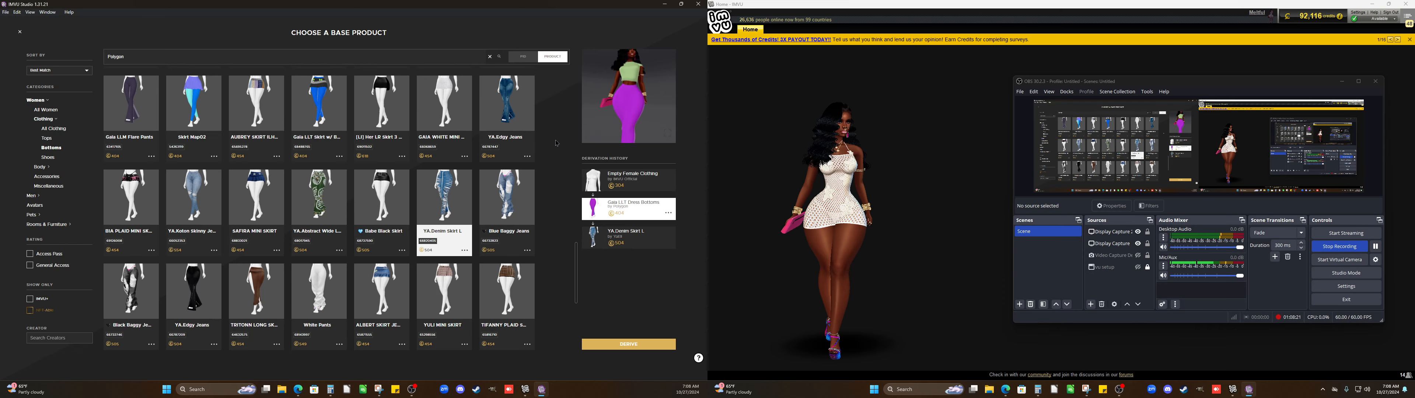
scroll(375, 268, down, 3)
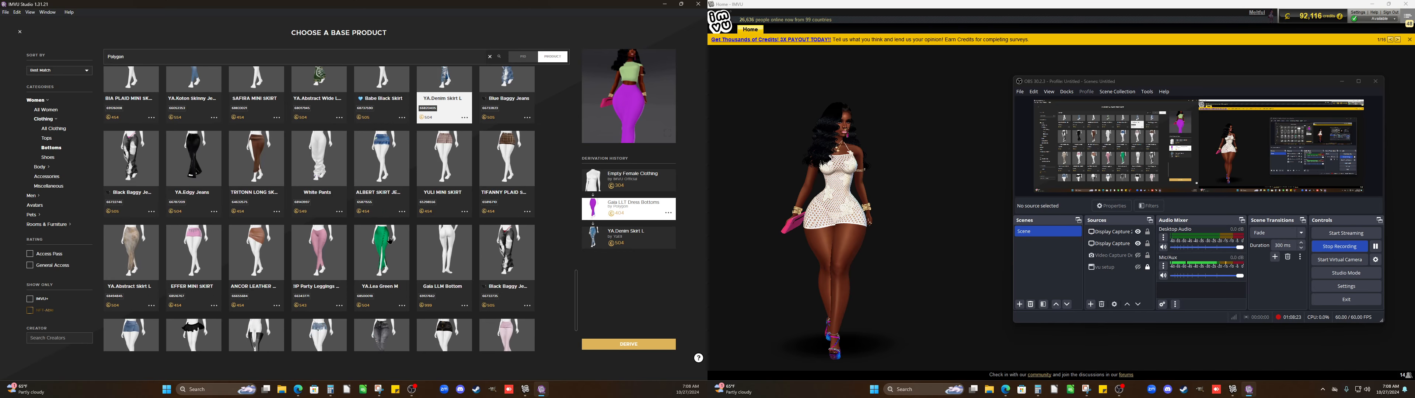
scroll(361, 268, down, 3)
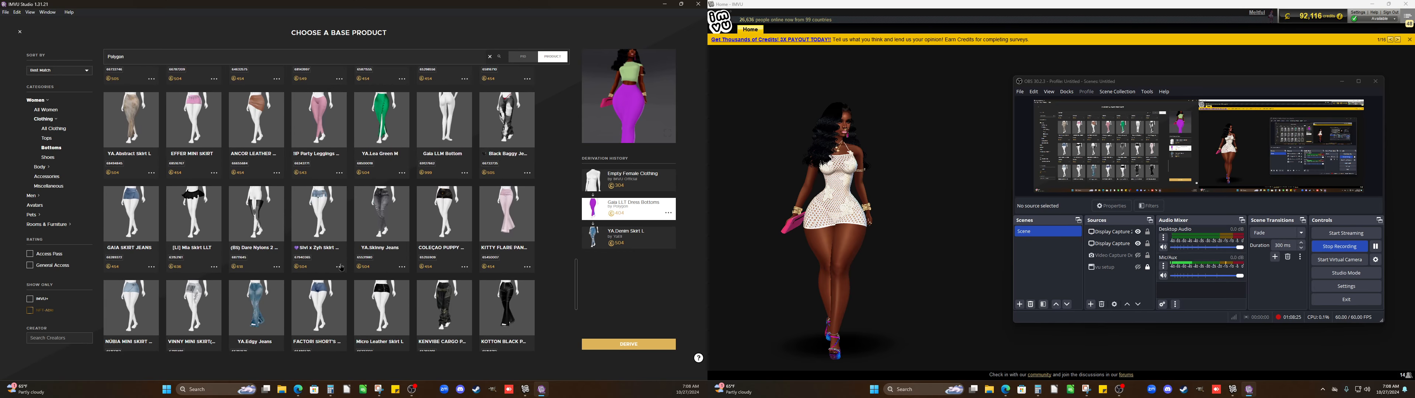
scroll(300, 260, down, 2)
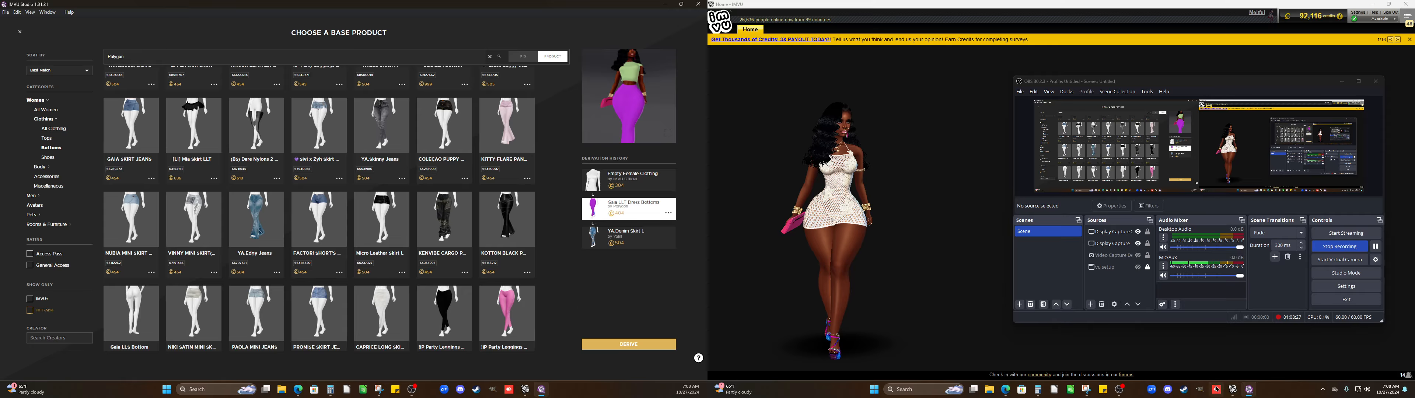
Add Polygon as a new line under the female developer heading in the sticky note, and return to the base product list
click(1100, 390)
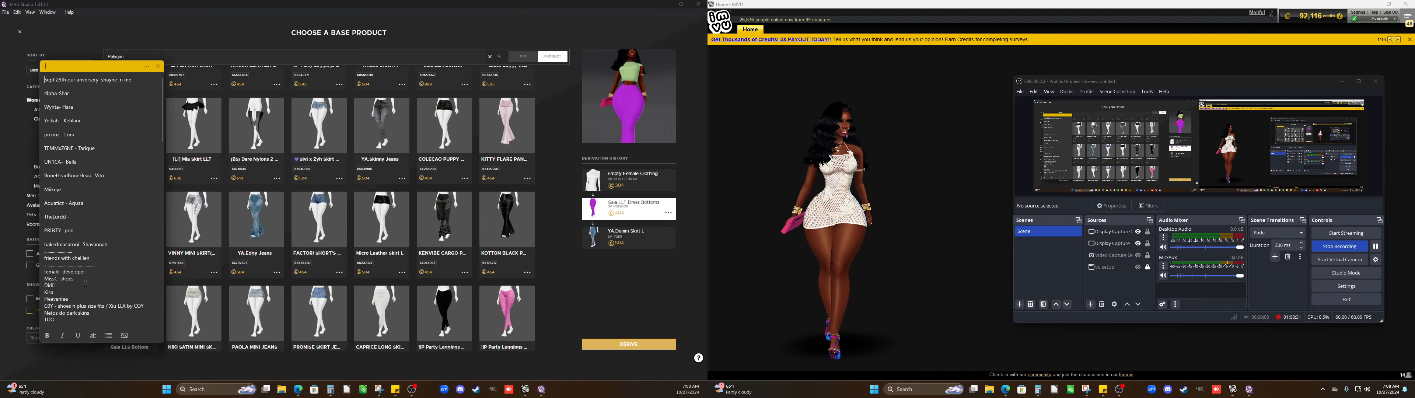
key(Return)
text(Polygon)
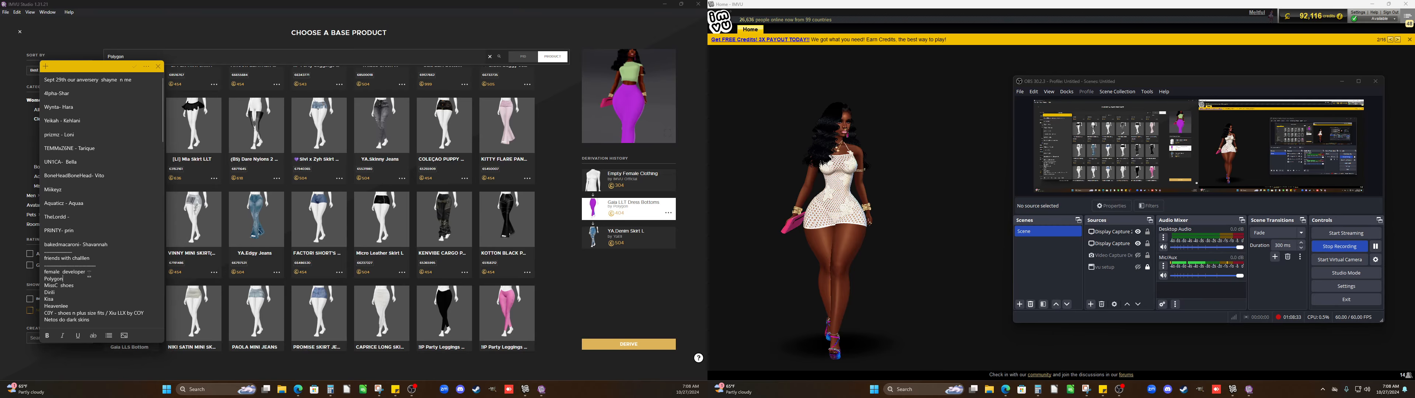
click(383, 31)
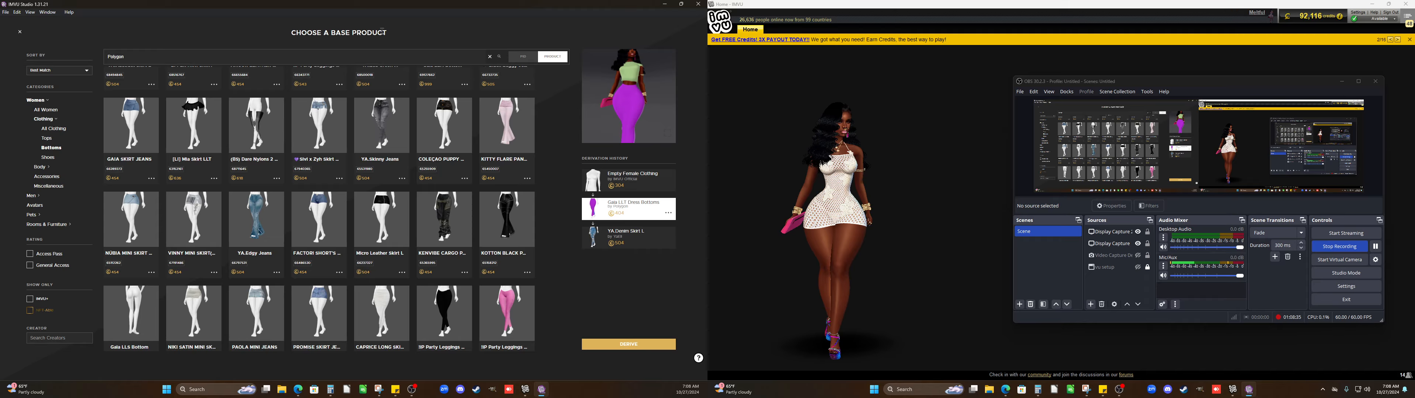
Examine the remaining Polygon bottoms in the base product results for a suitable skirt to derive from
scroll(430, 158, down, 2)
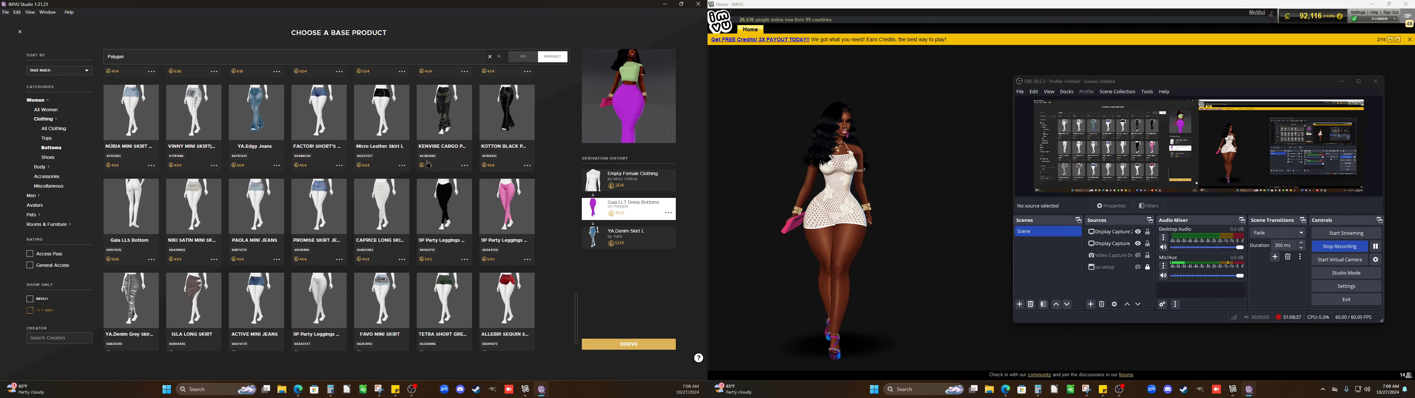
scroll(400, 163, down, 2)
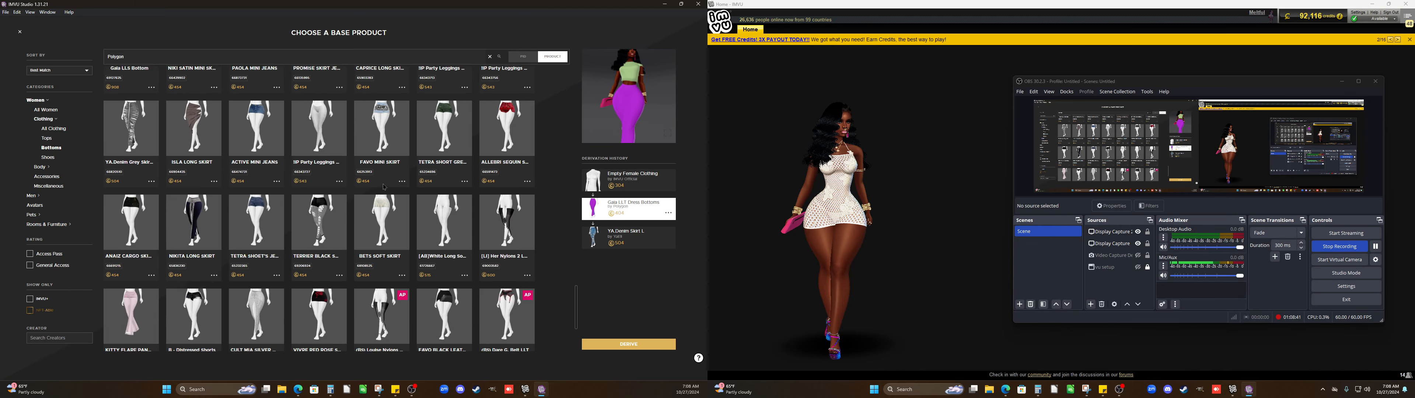
scroll(385, 176, down, 2)
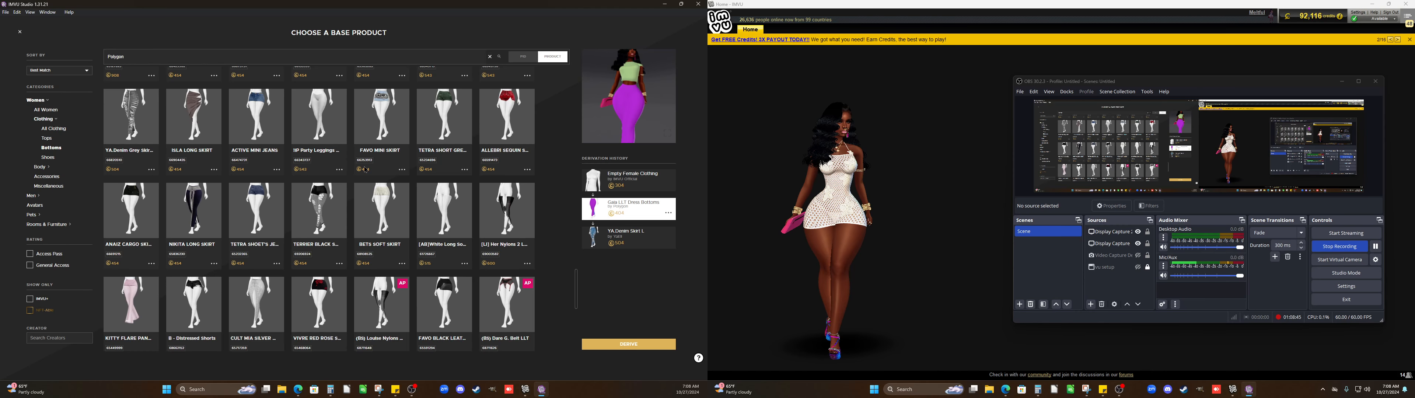
scroll(362, 170, down, 3)
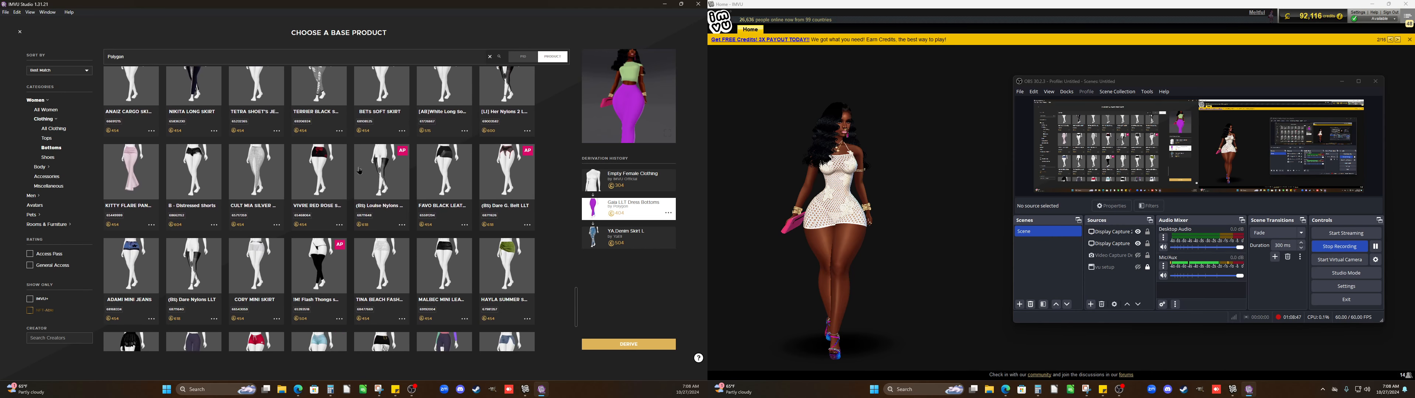
scroll(360, 171, down, 2)
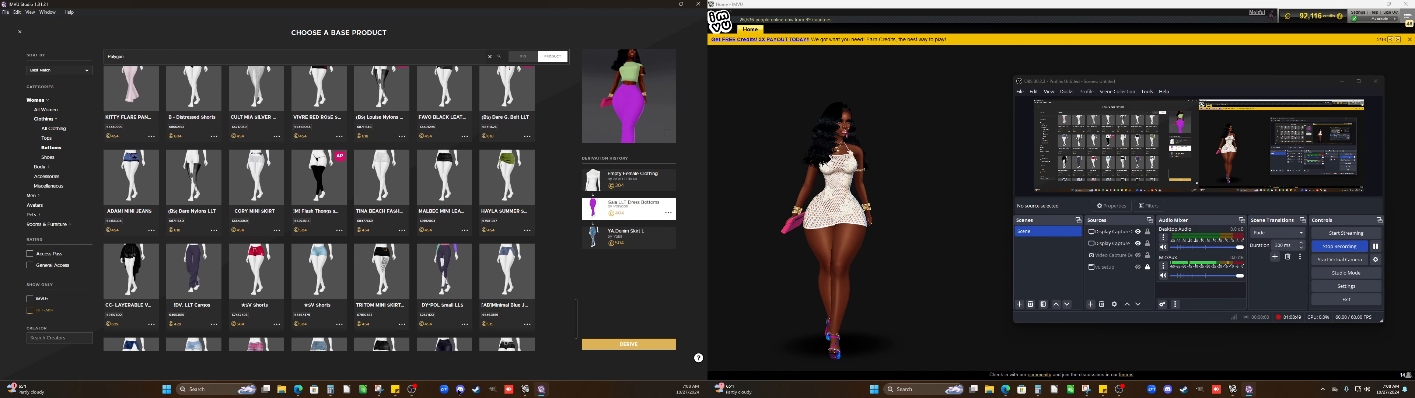
scroll(355, 154, down, 3)
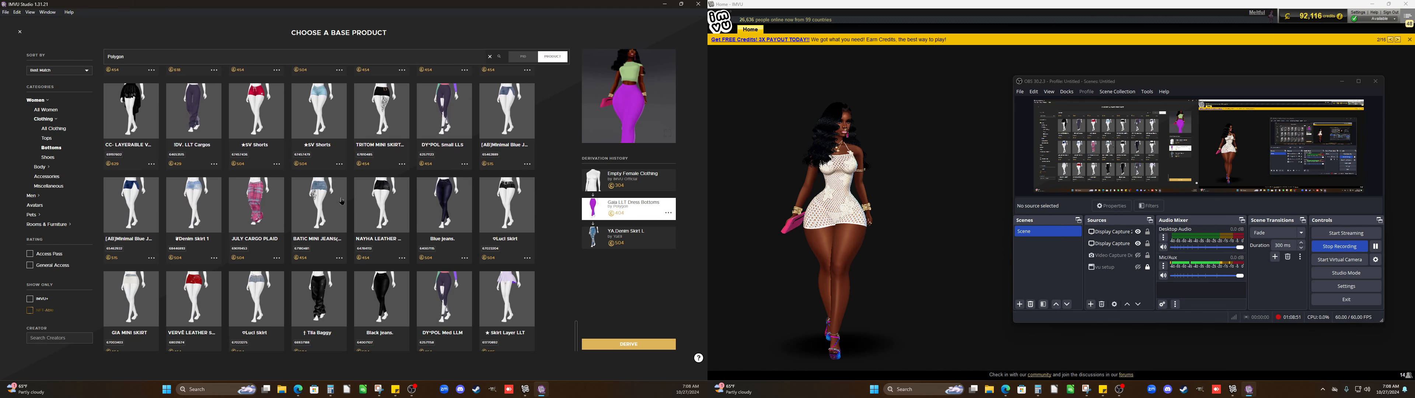
scroll(341, 202, down, 2)
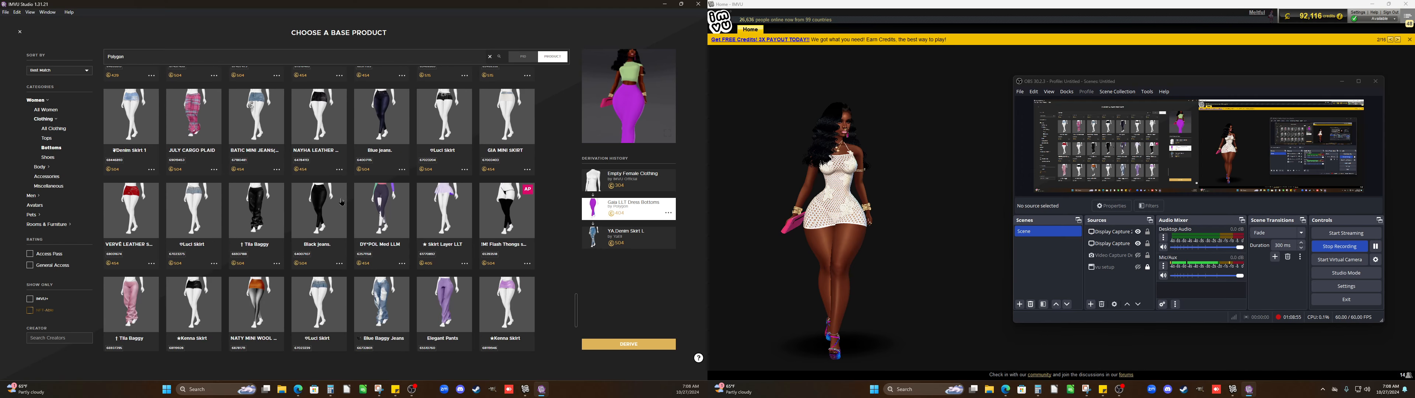
scroll(340, 207, down, 2)
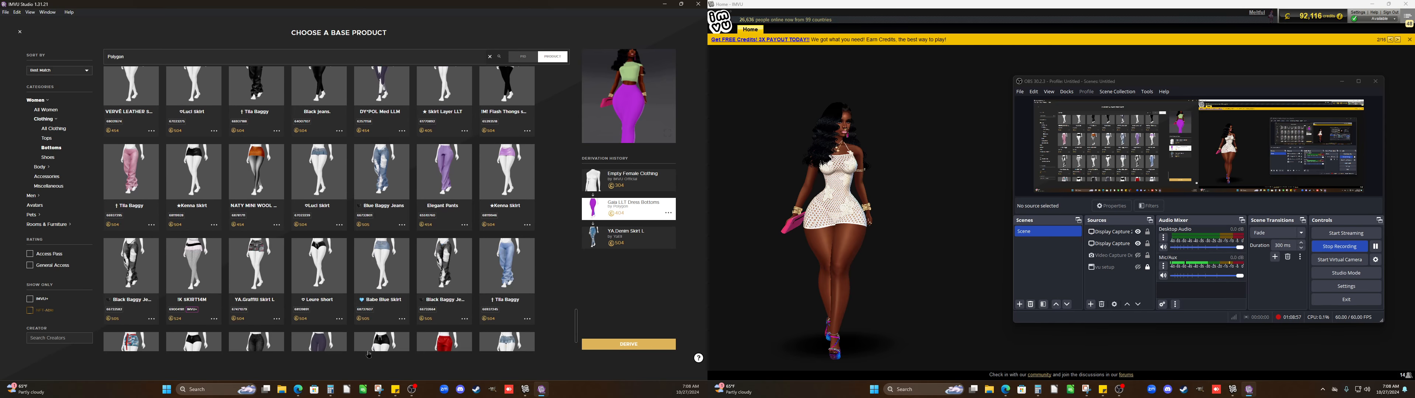
In the web browser, return to the Serene White Skirt derivation tree, open the product list of its creator yuff and copy the creator name
click(298, 389)
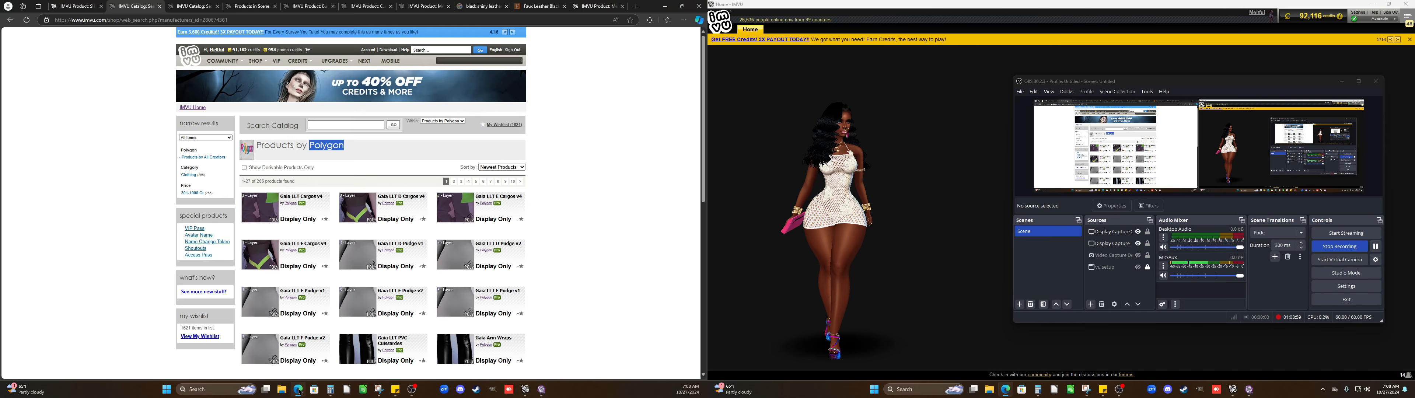
click(10, 21)
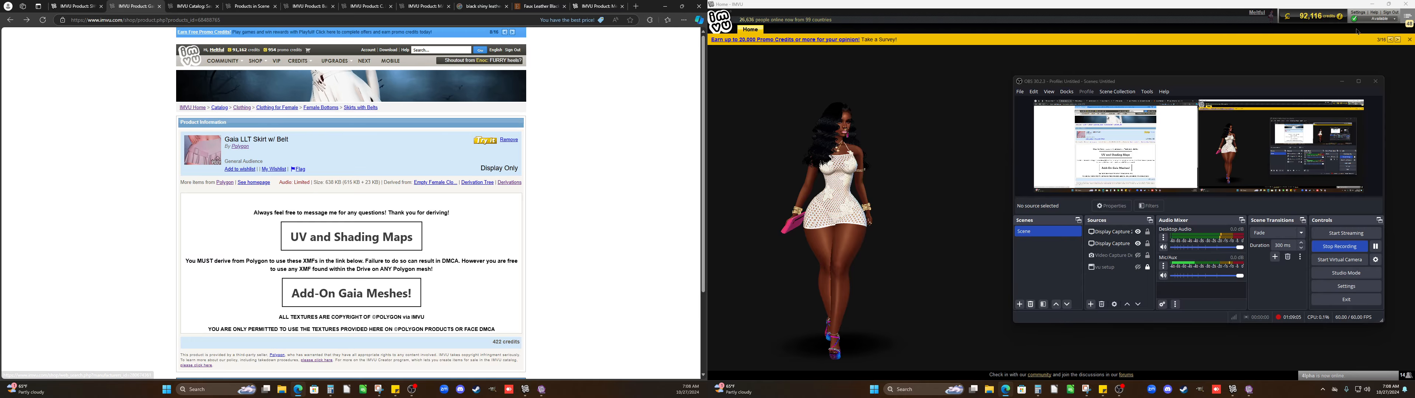
click(10, 21)
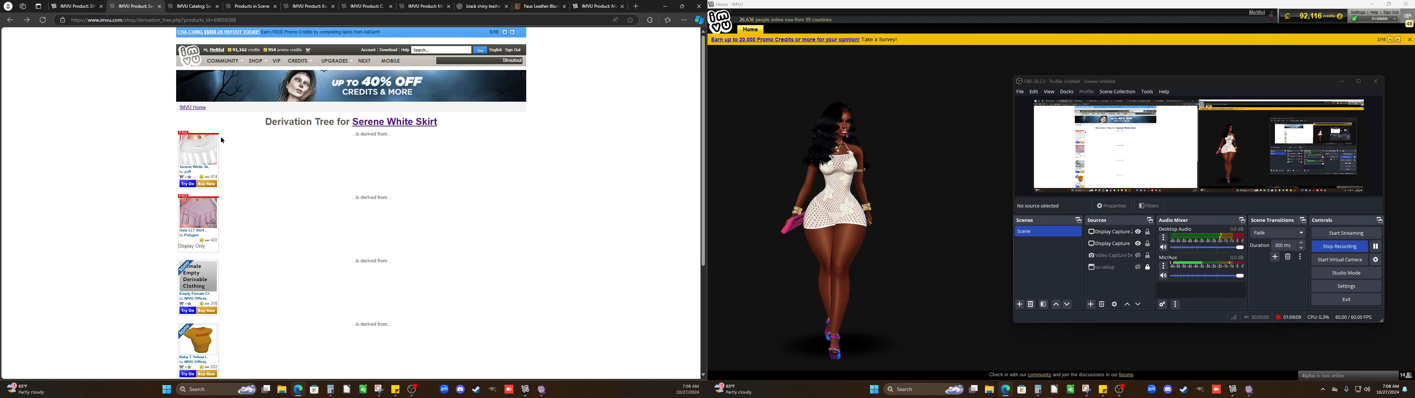
click(212, 147)
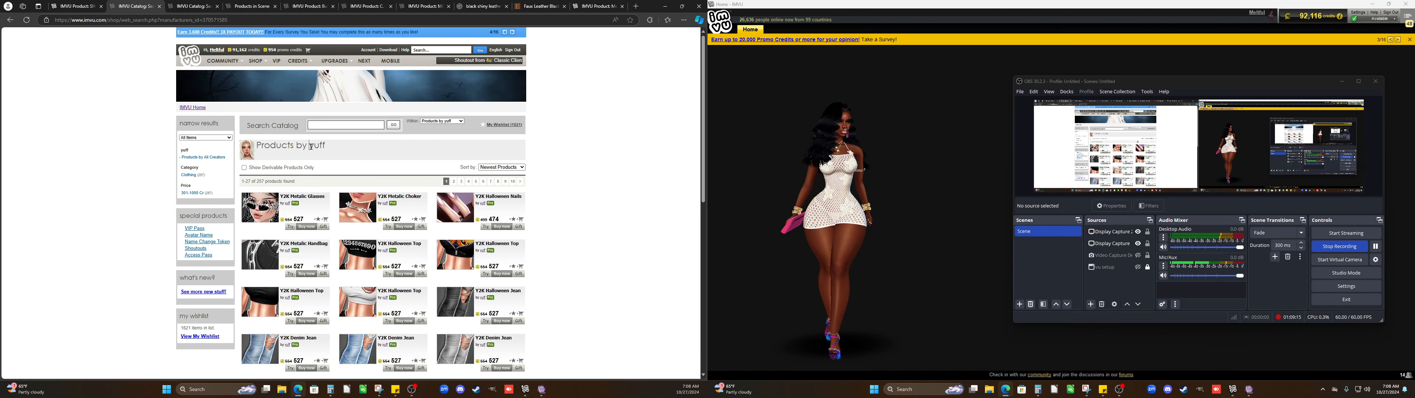
drag(302, 153, 326, 149)
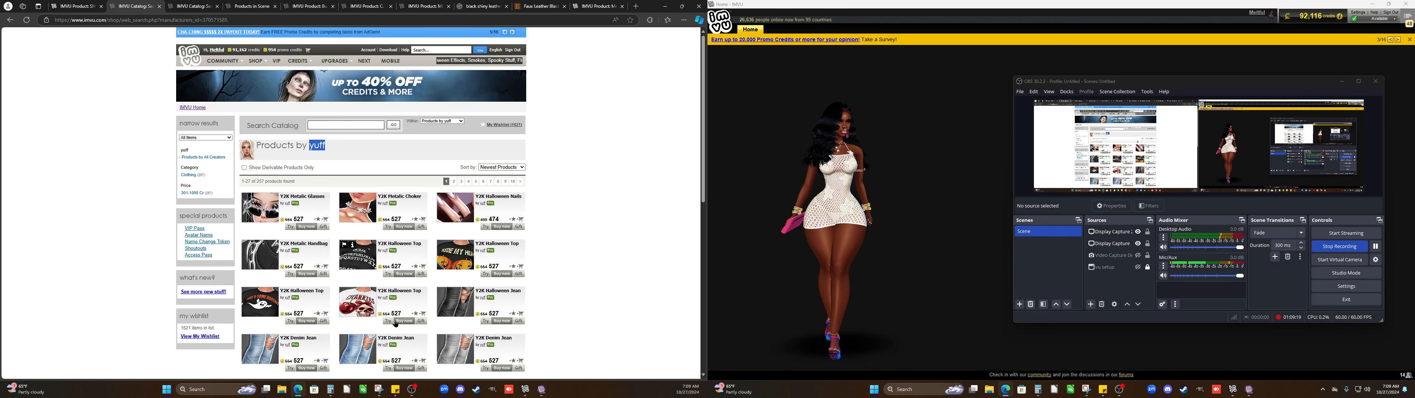
Switch to IMVU Studio, search the women's bottoms for yuff and preview the Serene Pink Skirt on the avatar from behind
click(541, 390)
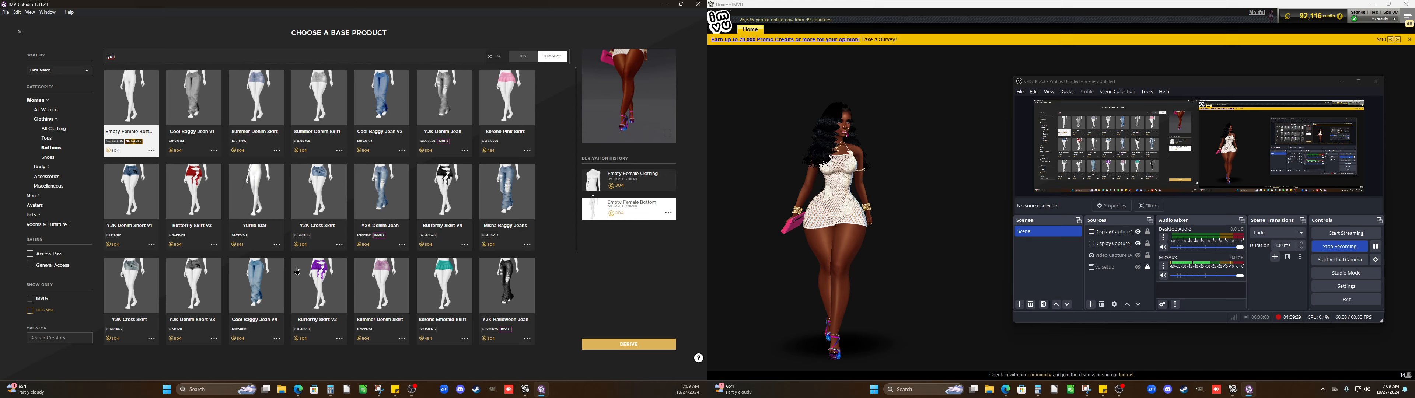
click(509, 97)
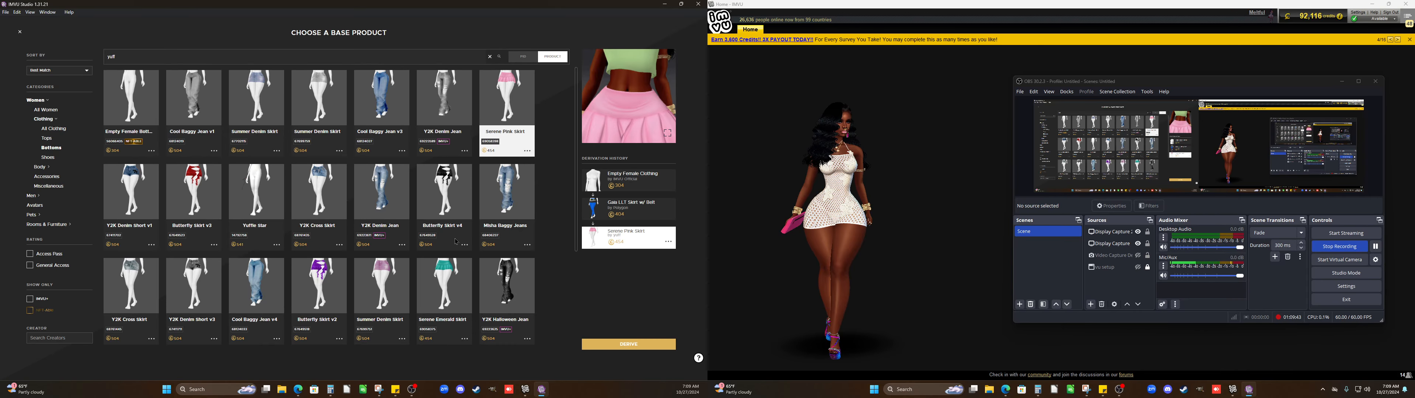
scroll(469, 180, down, 1)
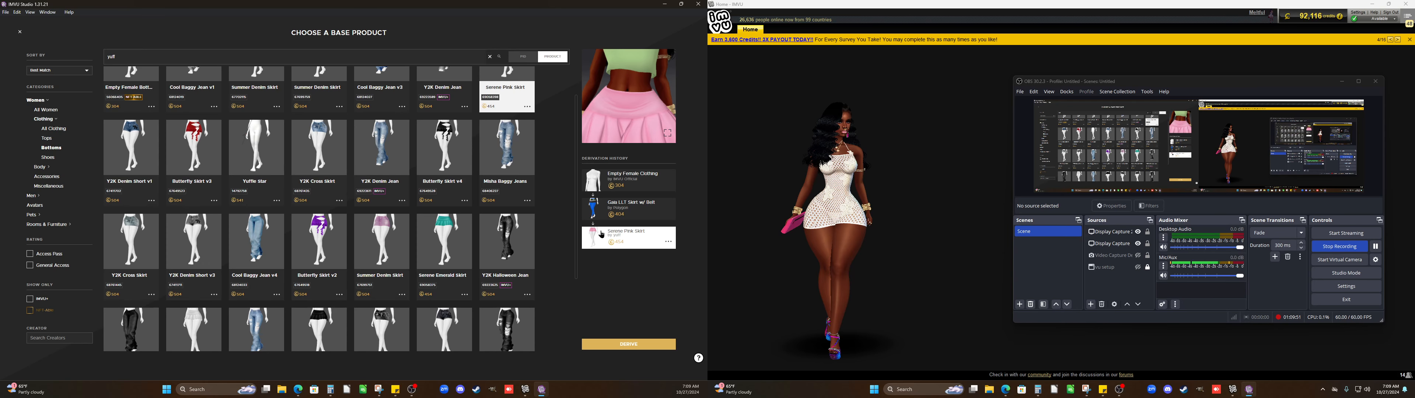
drag(626, 99, 607, 86)
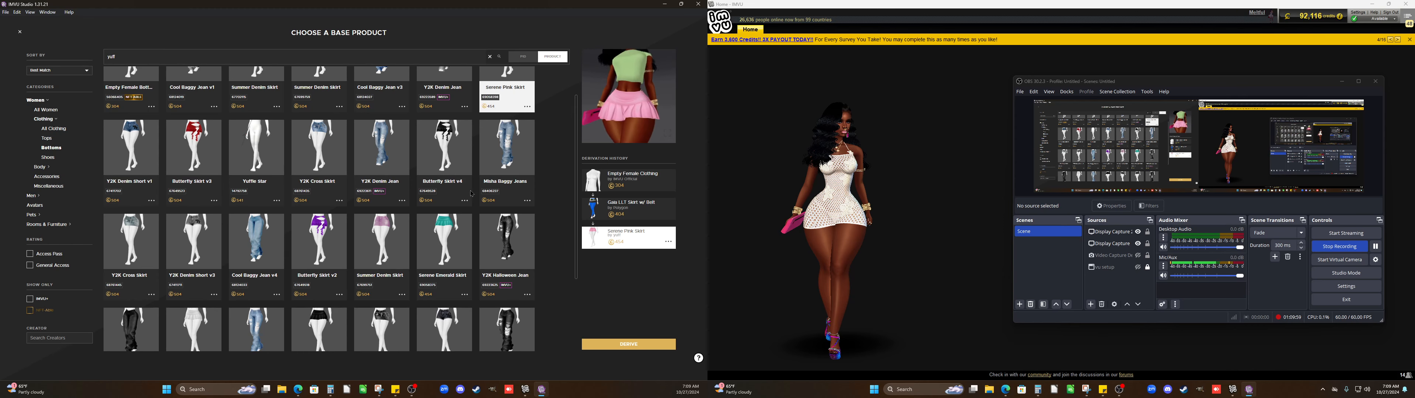
Preview the Serene Emerald Skirt and select the Serene Black Skirt as base product, checking its fit on the avatar
click(451, 238)
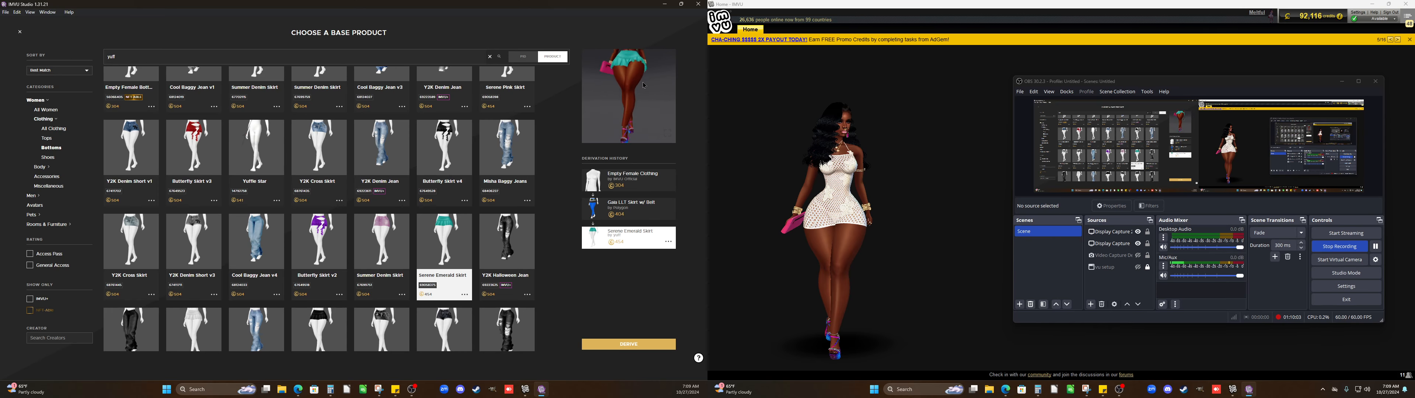
scroll(292, 265, down, 3)
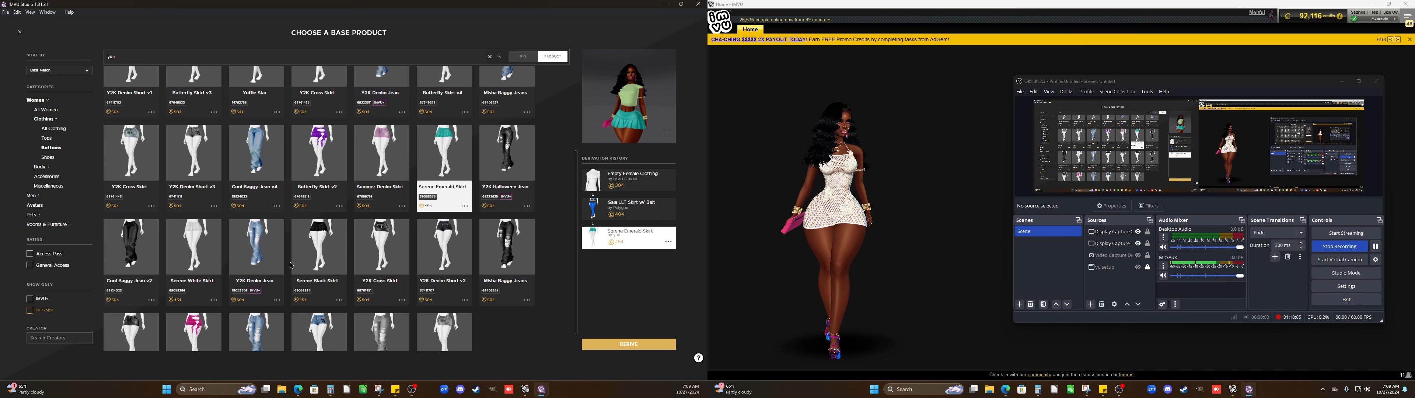
click(306, 261)
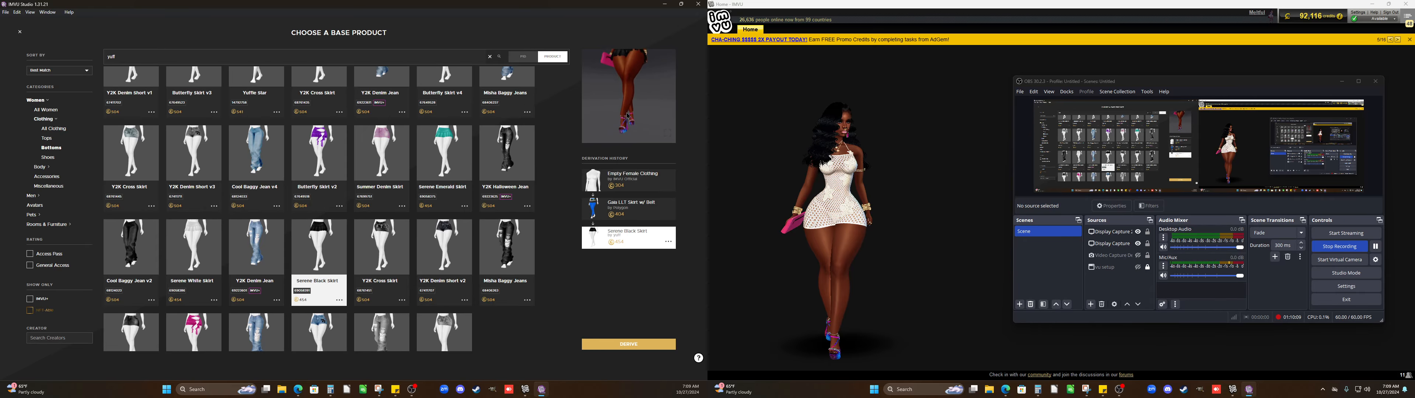
mouse_move(631, 135)
mouse_down()
mouse_move(653, 128)
mouse_move(622, 129)
mouse_up()
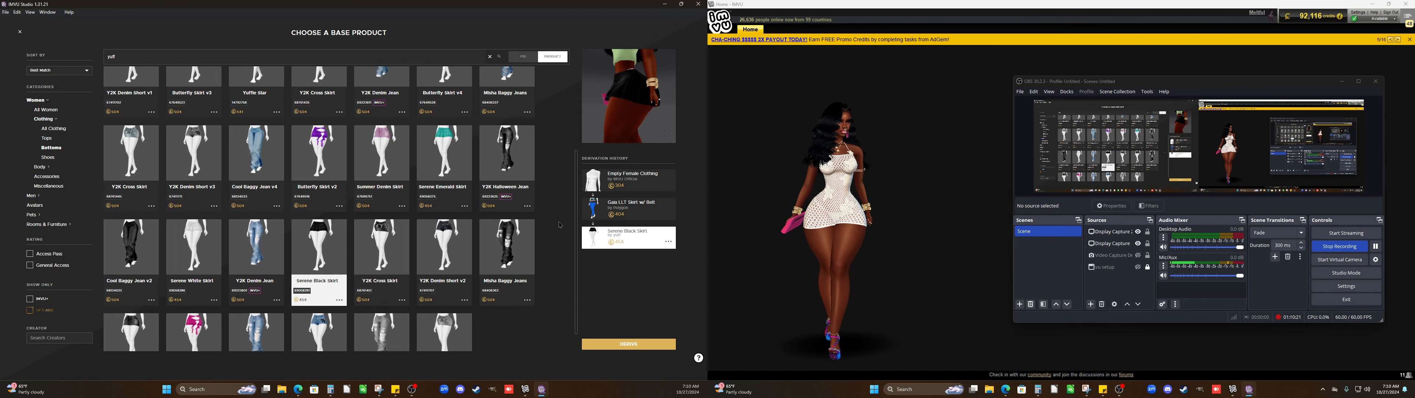
Open the shop page of the Serene Black Skirt in the browser and return to the base product list
click(669, 243)
click(647, 250)
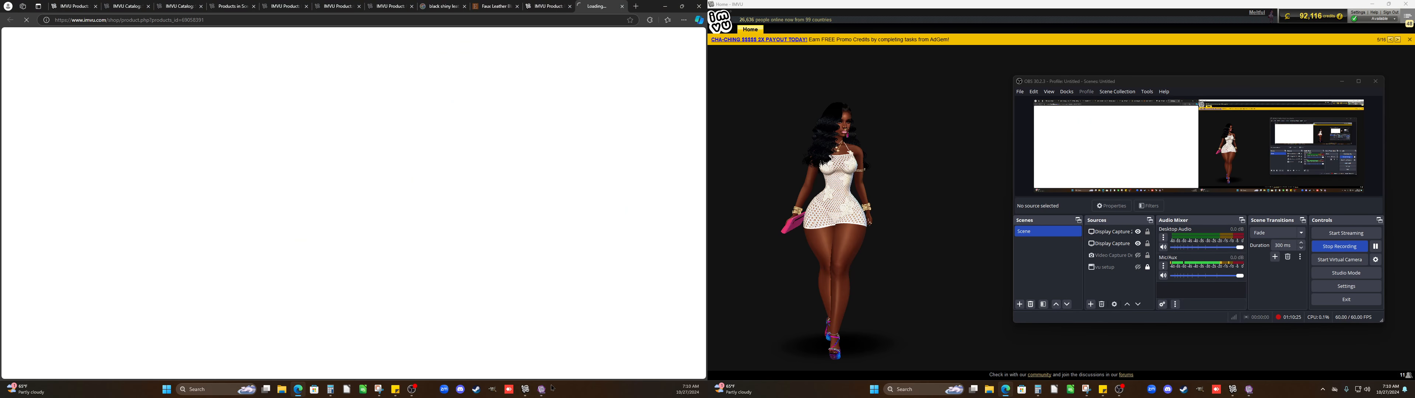
click(541, 389)
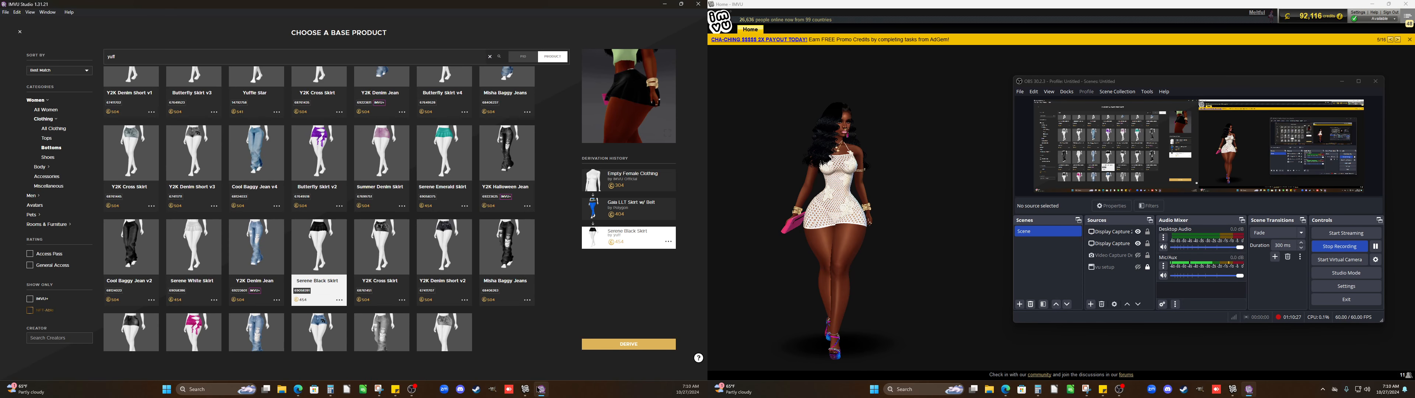
Derive a new product from the Serene Black Skirt and inspect the skirt on the avatar up close from several angles
click(629, 345)
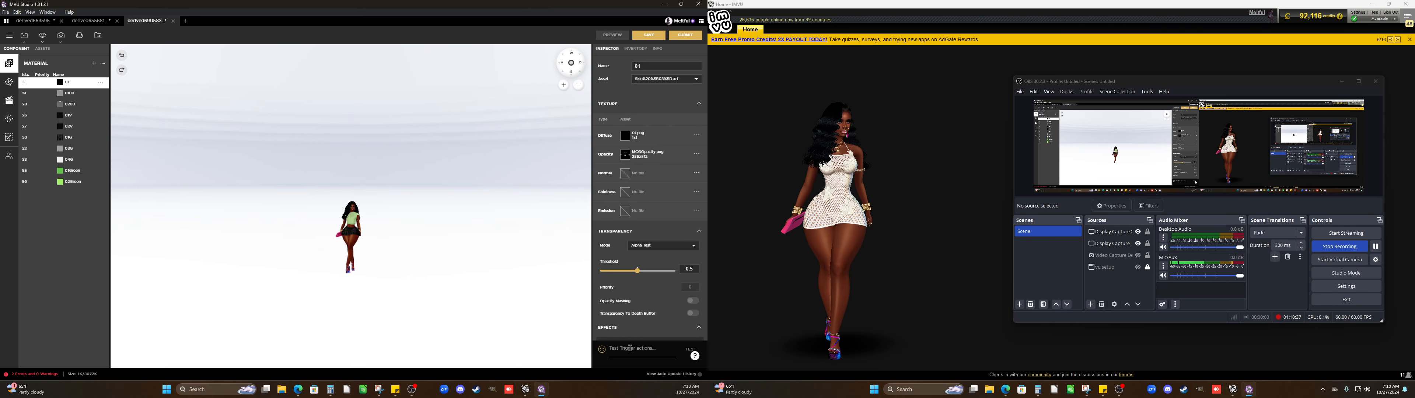
scroll(445, 312, up, 5)
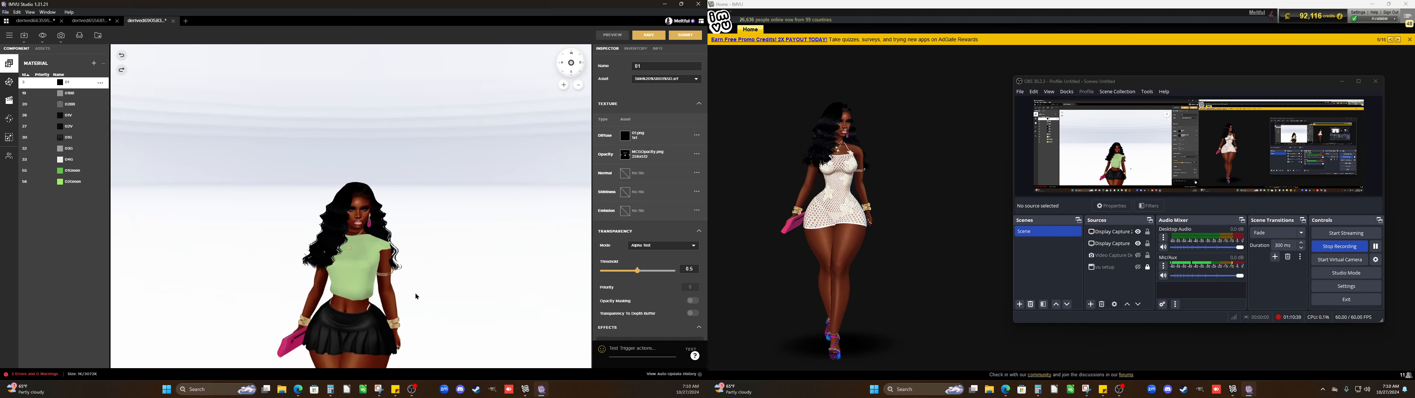
mouse_move(414, 292)
mouse_down()
mouse_move(468, 278)
mouse_move(431, 254)
mouse_move(353, 253)
mouse_move(409, 289)
mouse_up()
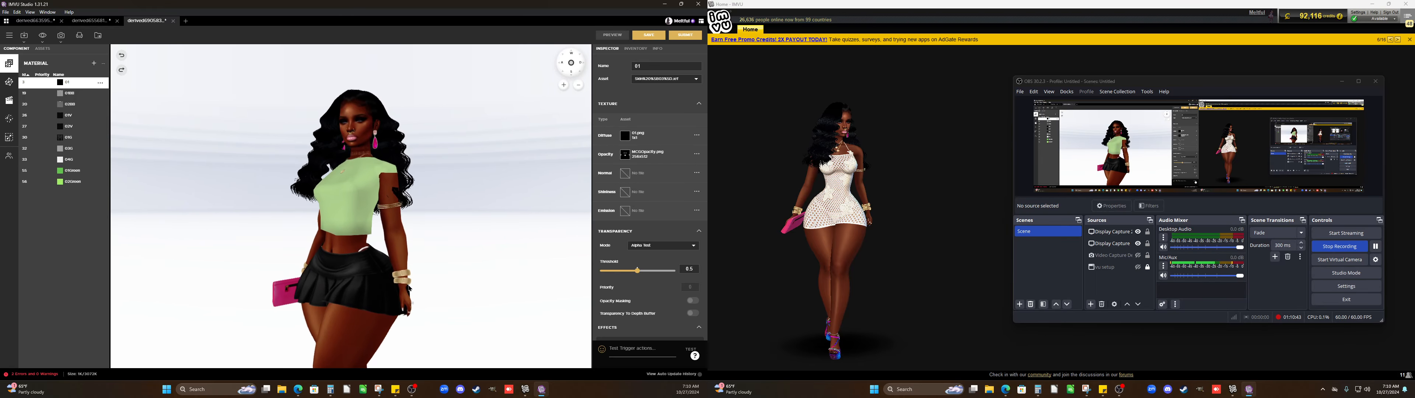
drag(320, 262, 140, 127)
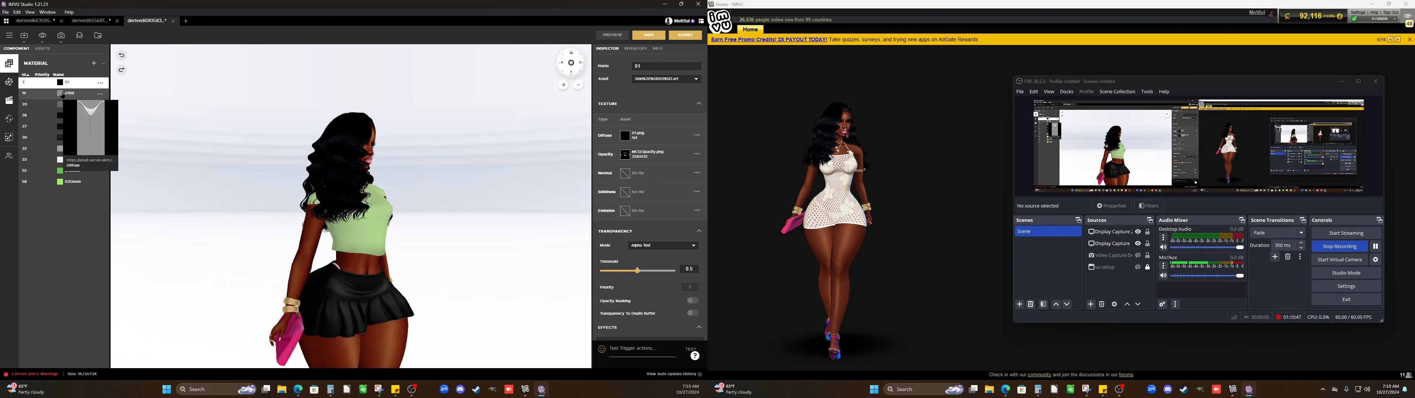
Replace the diffuse texture of the second material with a solid black image and apply the change to the avatar
click(62, 94)
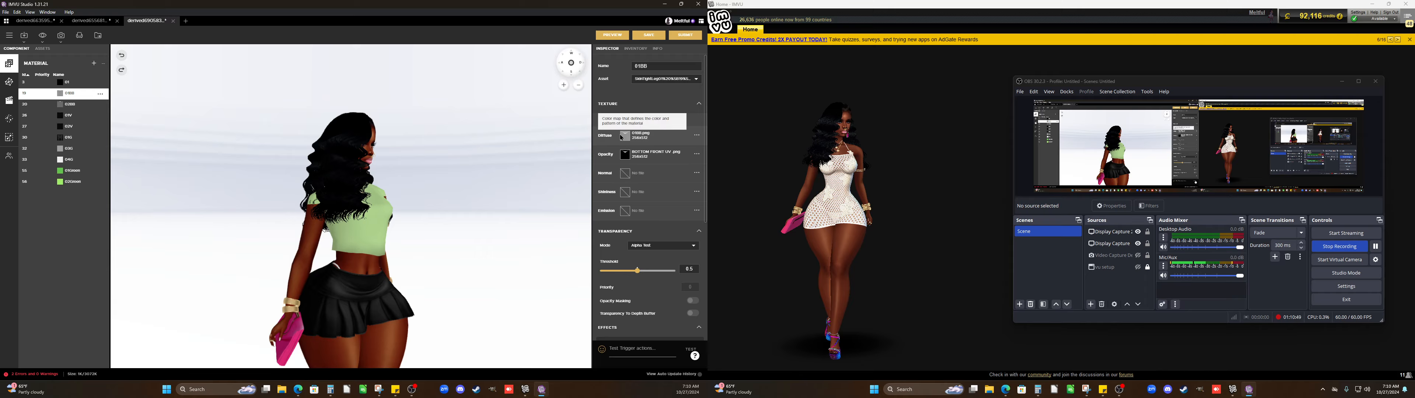
click(624, 136)
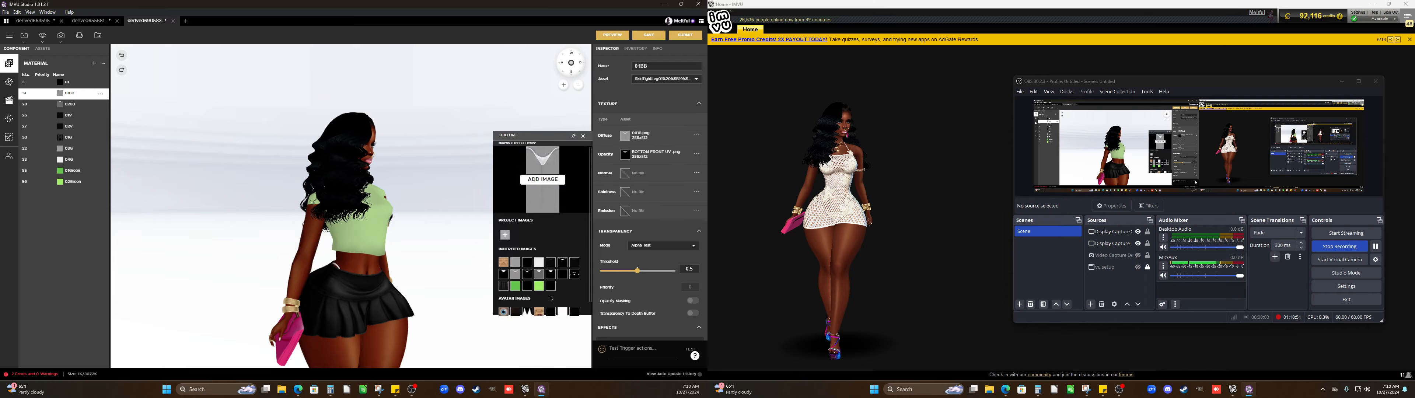
click(551, 311)
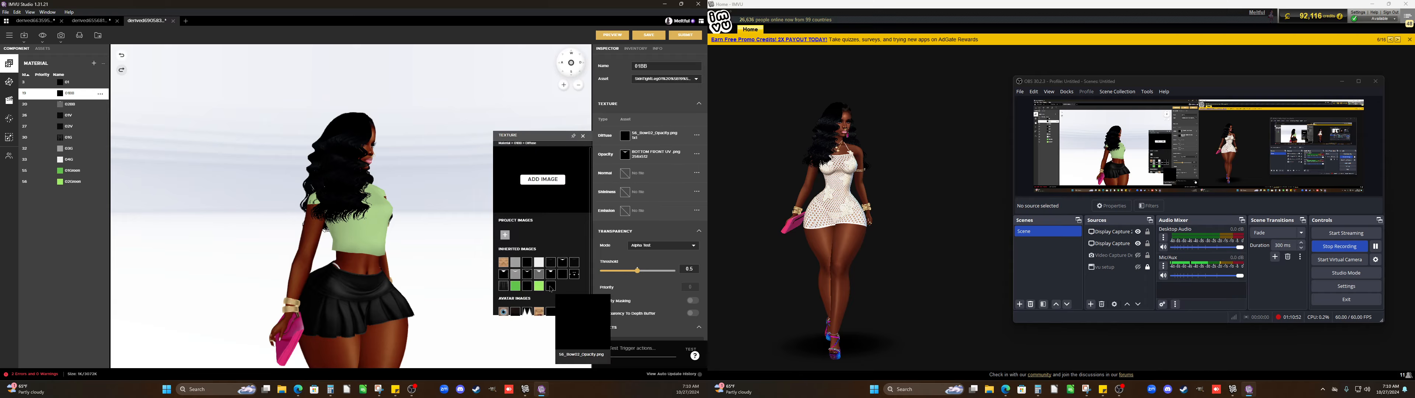
click(601, 36)
Replace the diffuse texture of the third material, the back bottom one, with the same solid black image and apply it
mouse_move(62, 111)
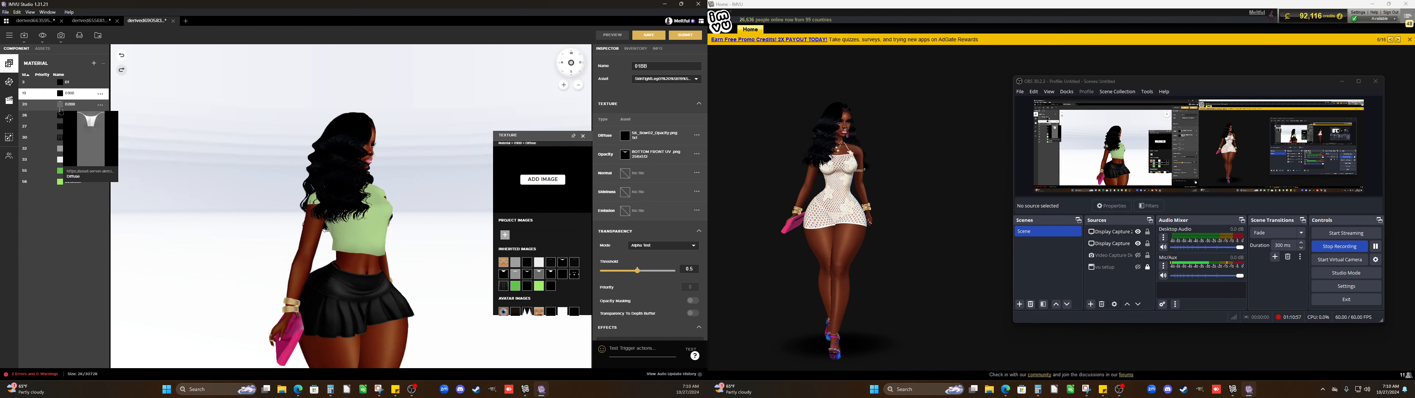
click(62, 110)
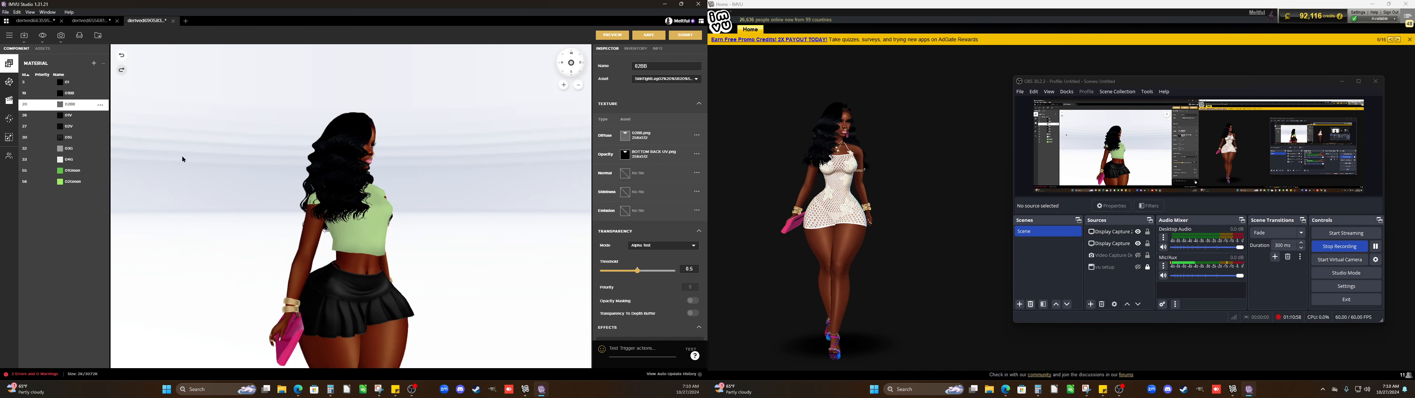
click(625, 135)
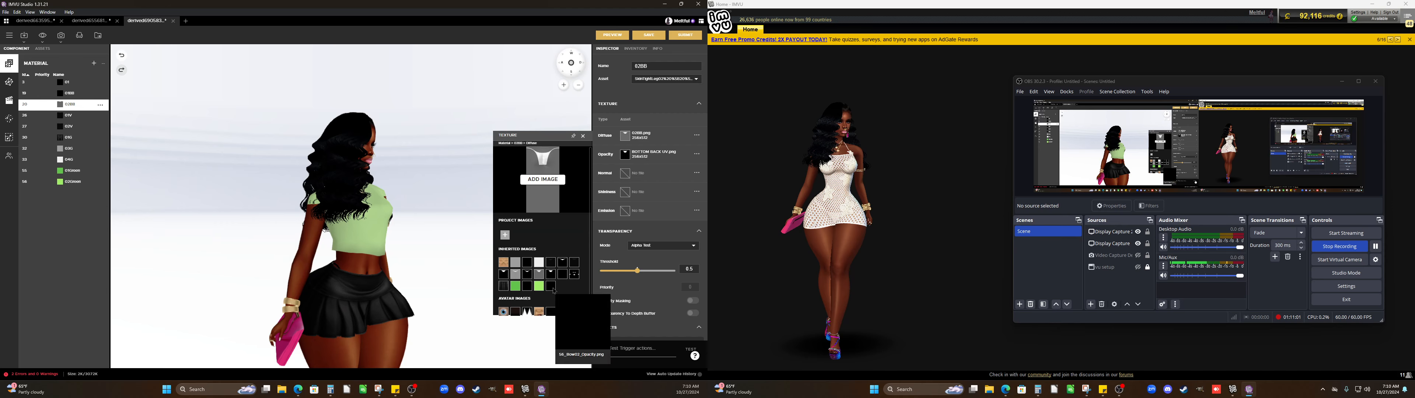
click(551, 286)
click(637, 34)
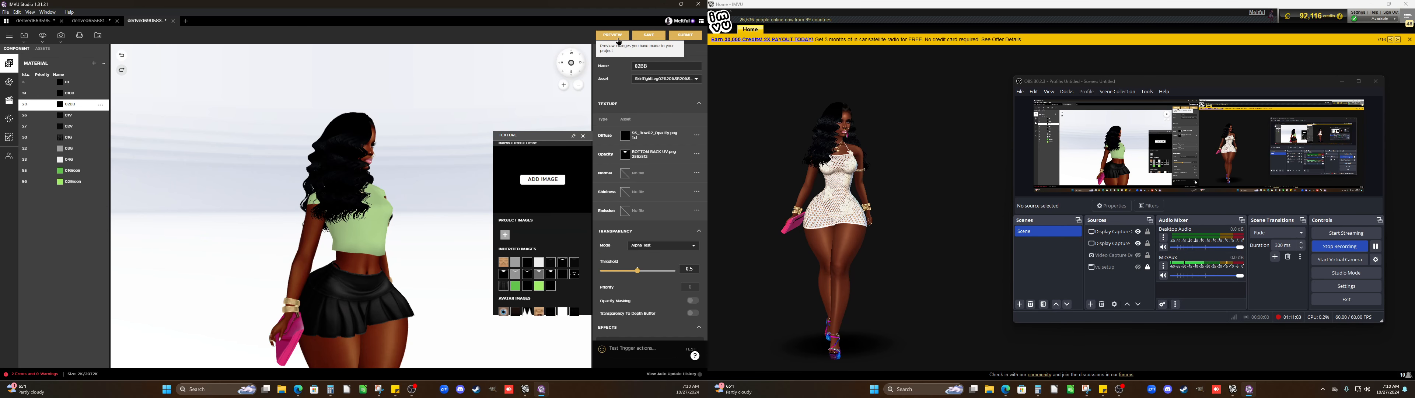
Close the texture picker and inspect the recolored bottoms and skirt on the avatar from the front and from below
drag(481, 163, 589, 117)
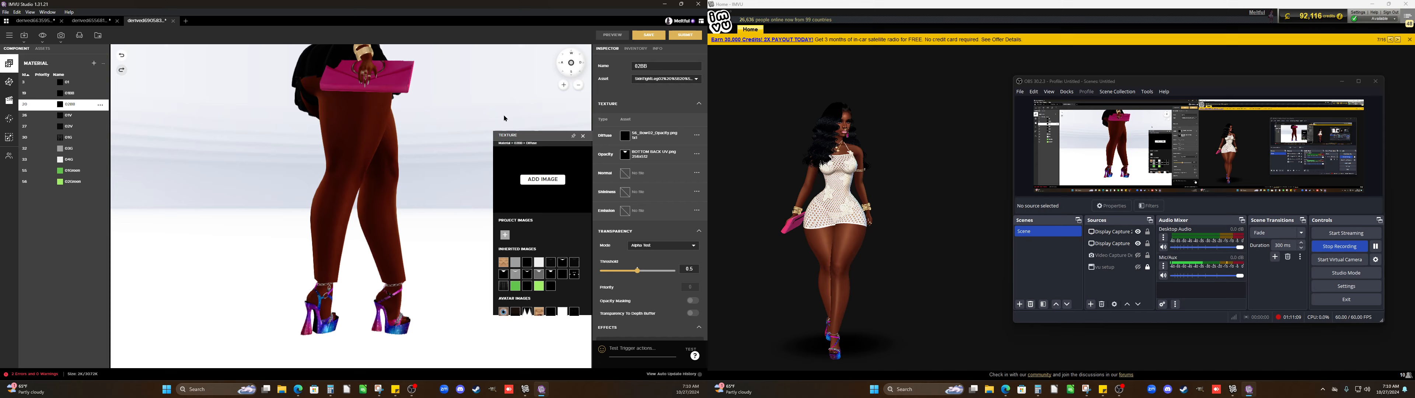
drag(310, 123, 444, 184)
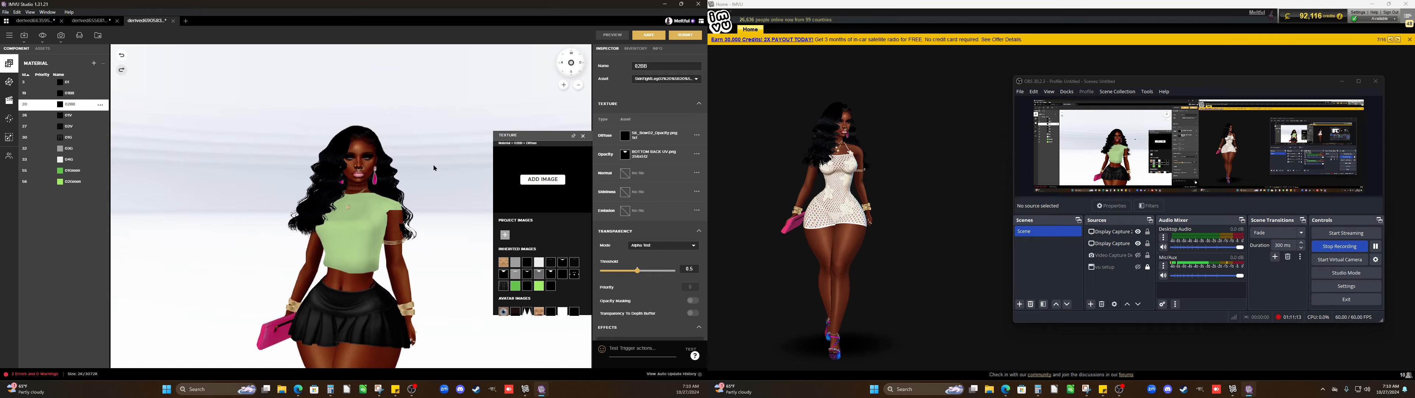
click(583, 136)
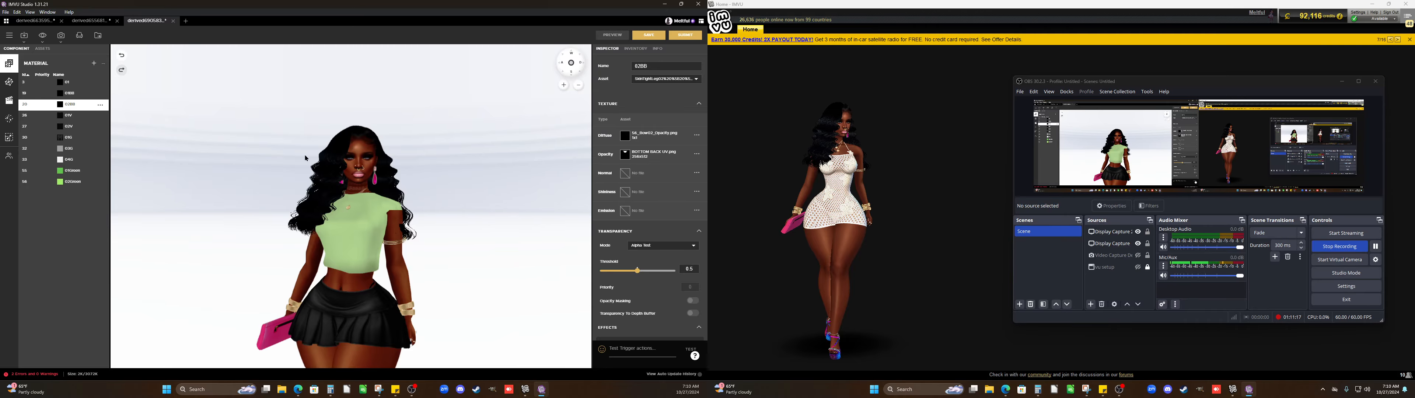
click(66, 83)
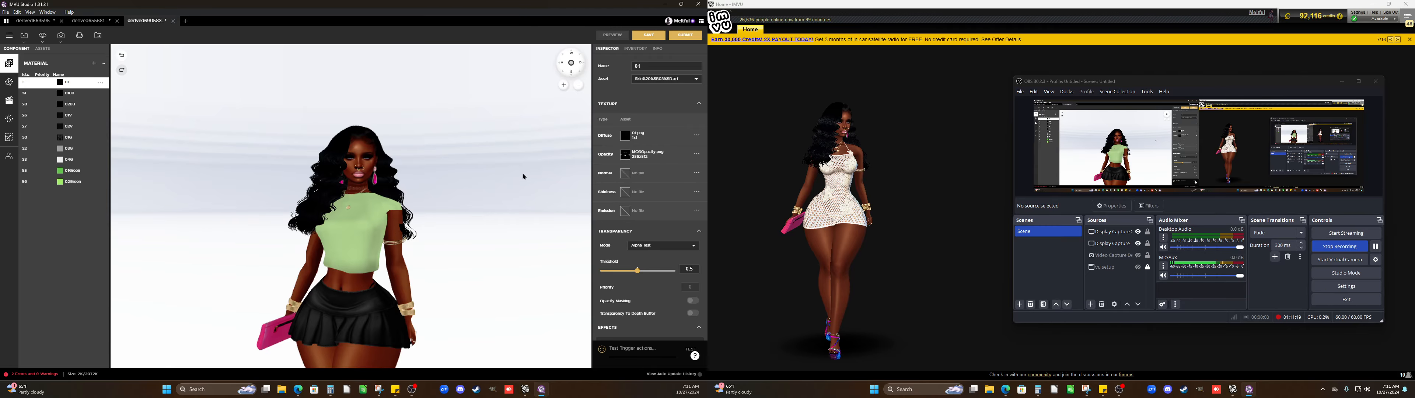
scroll(398, 188, up, 6)
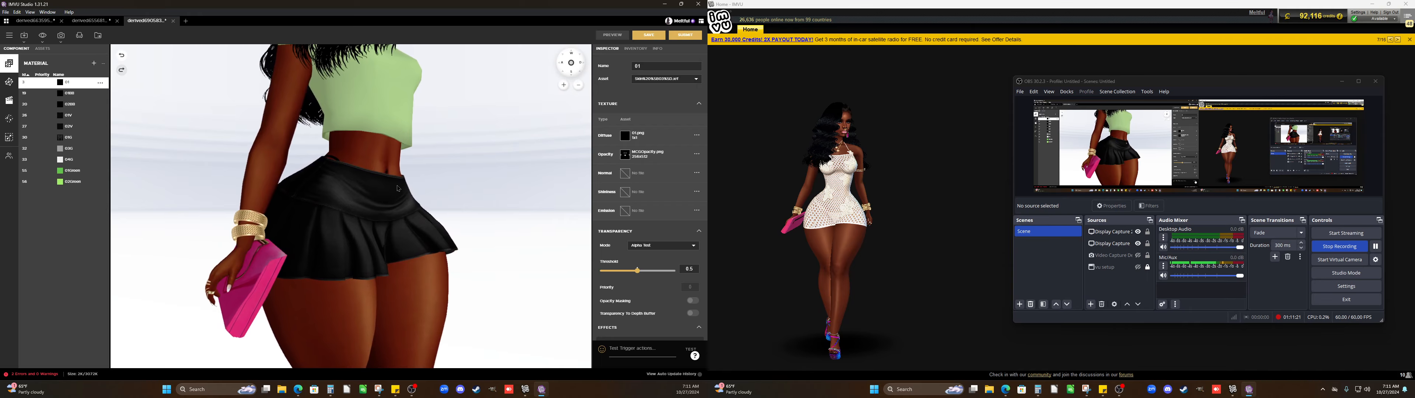
drag(397, 189, 463, 193)
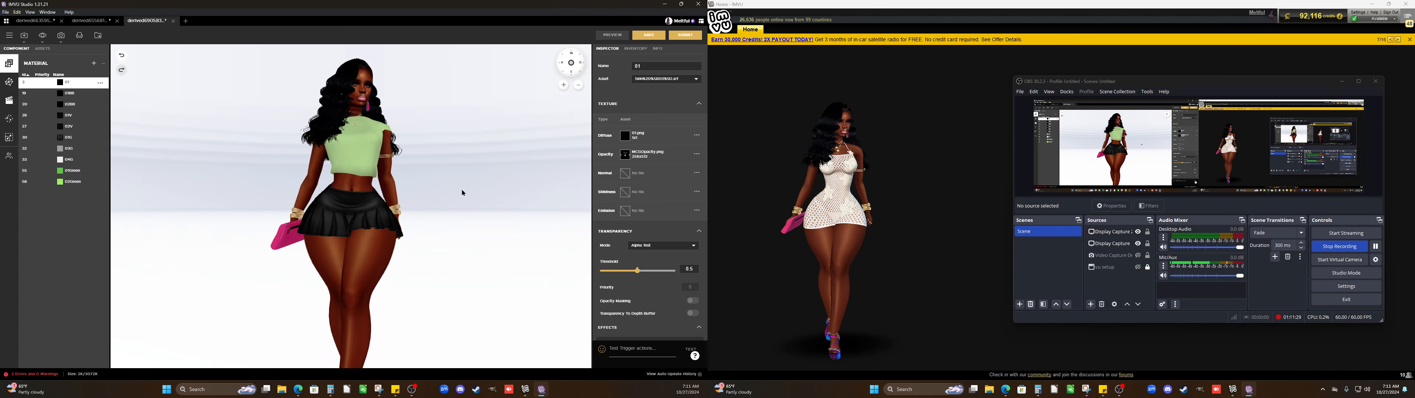
scroll(463, 193, up, 5)
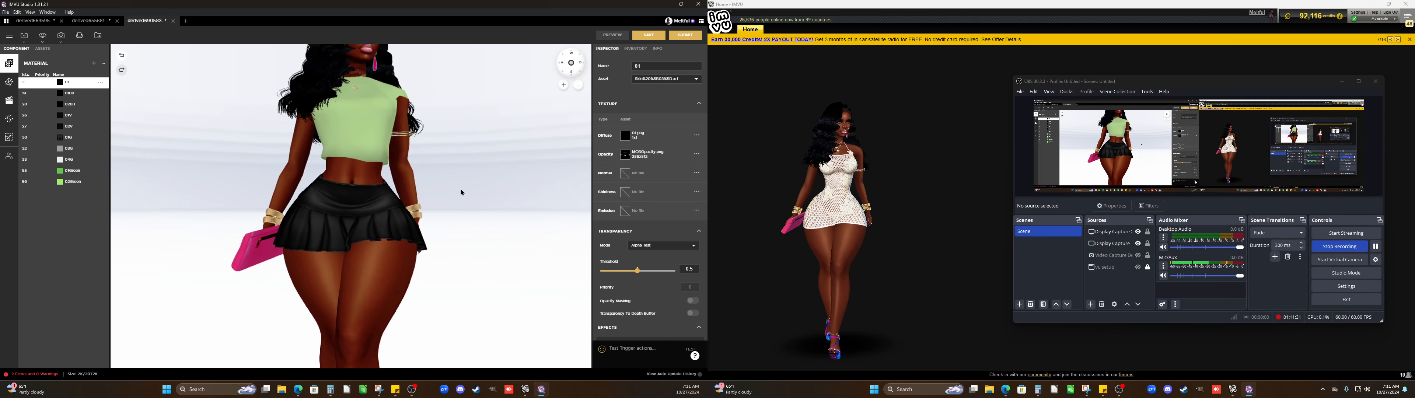
Rename the derived product as Mel Black Skirt, reusing the words Black Skirt from the original product's shop page
click(657, 48)
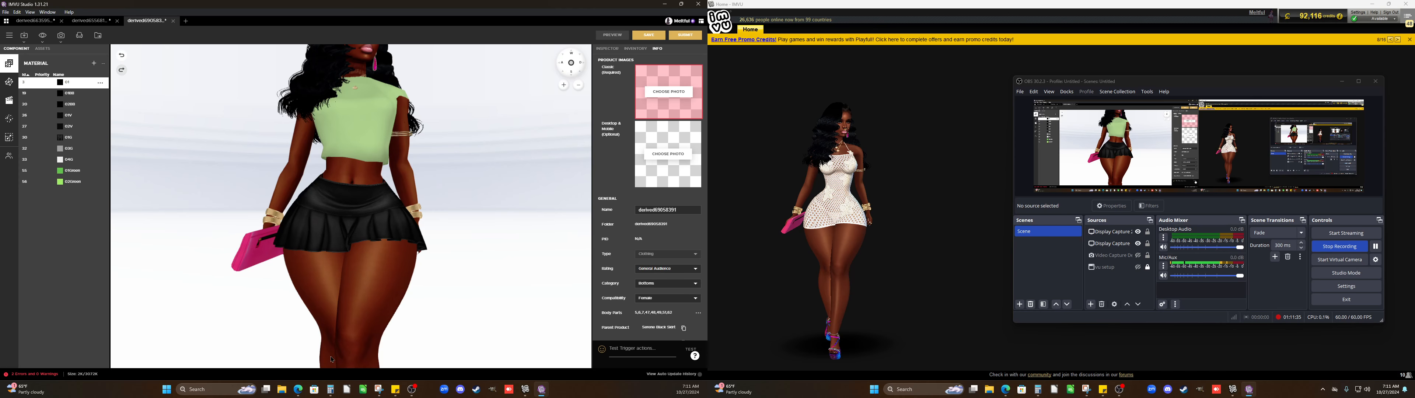
double_click(674, 210)
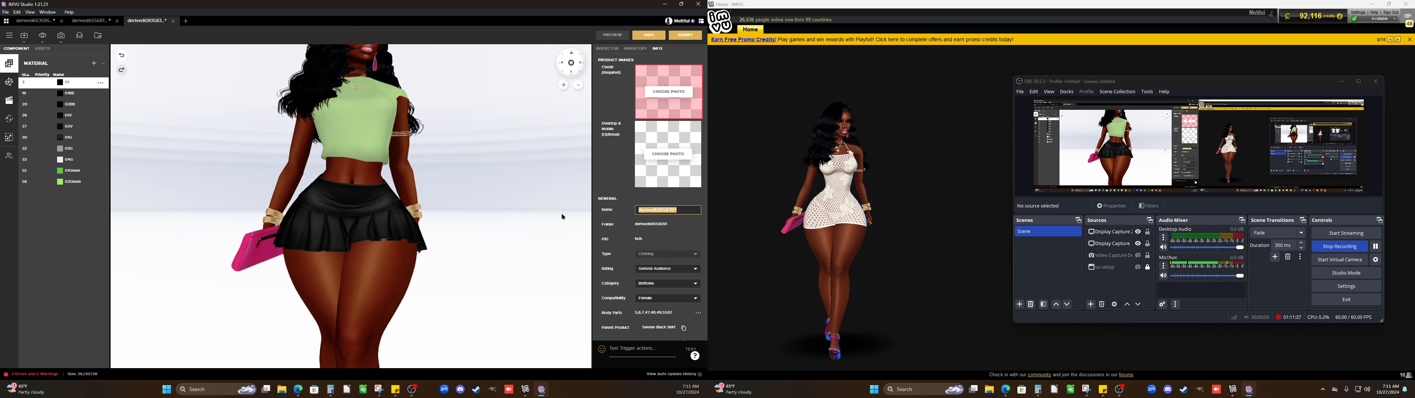
text(Mel)
mouse_move(1006, 391)
click(1004, 352)
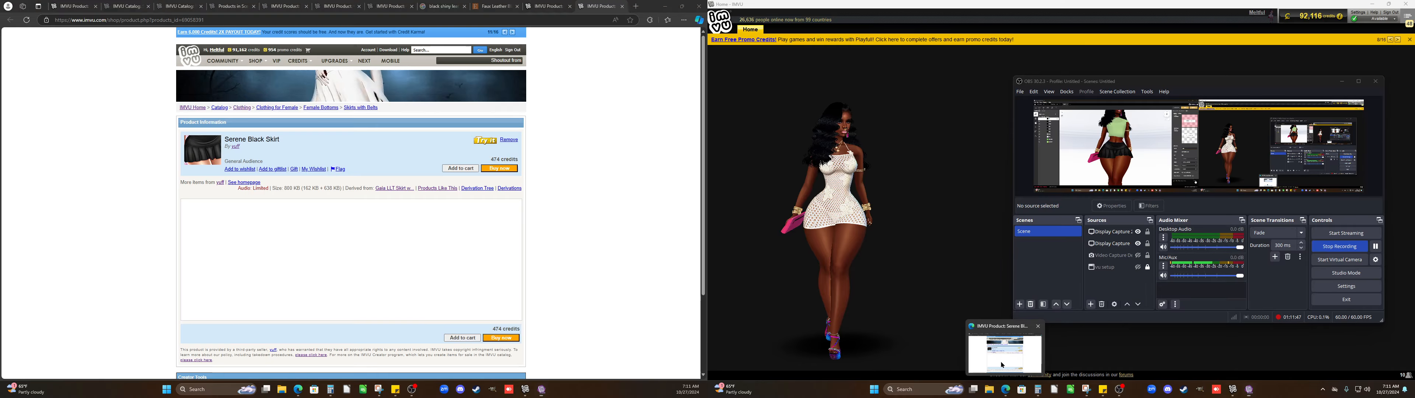
drag(249, 140, 281, 140)
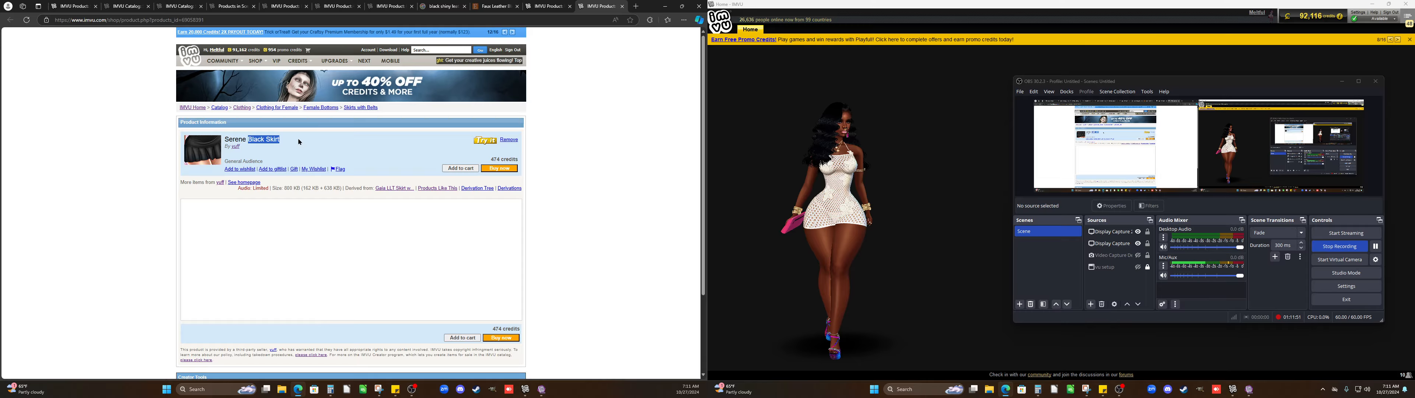
click(541, 390)
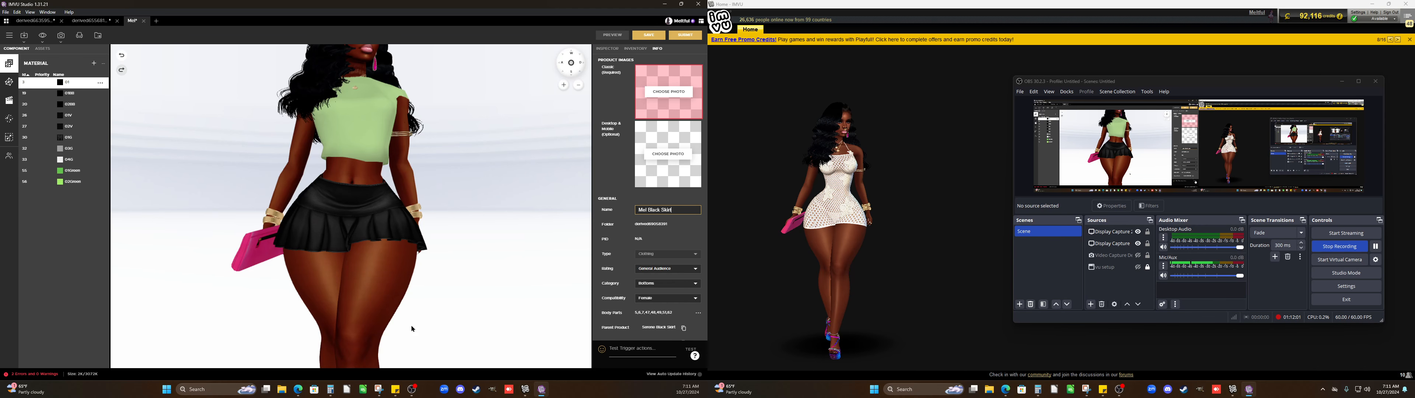
Capture a snip of the avatar's skirt, handbag and thighs with Snipping Tool, retaking it until the skirt is well framed
click(377, 394)
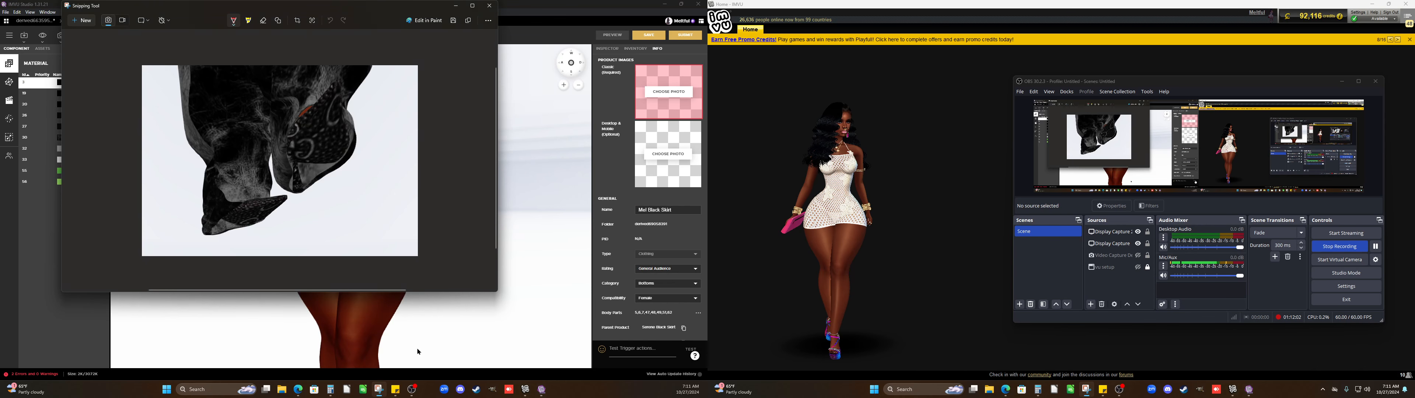
click(86, 20)
drag(477, 325, 275, 163)
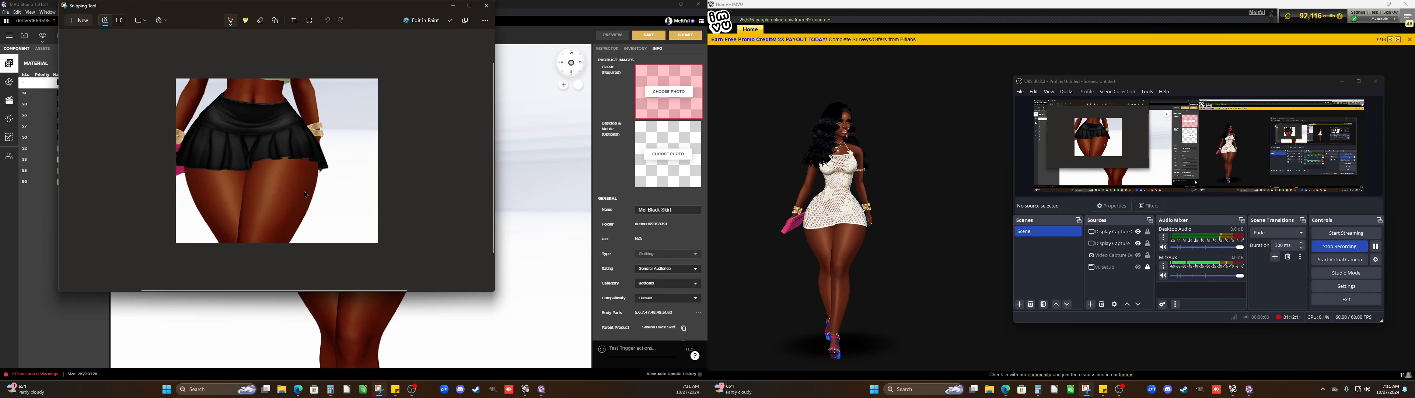
click(87, 22)
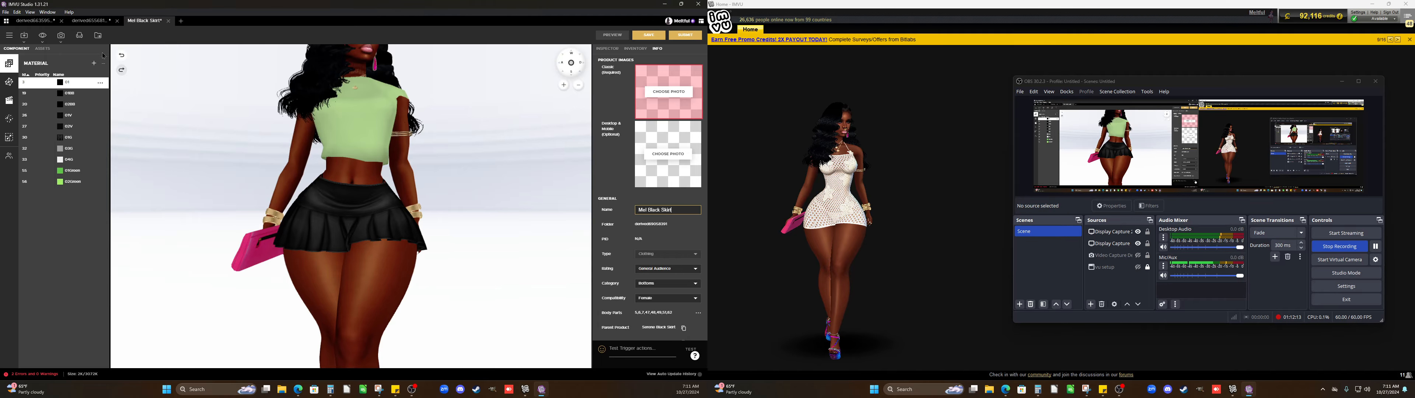
drag(477, 340, 212, 183)
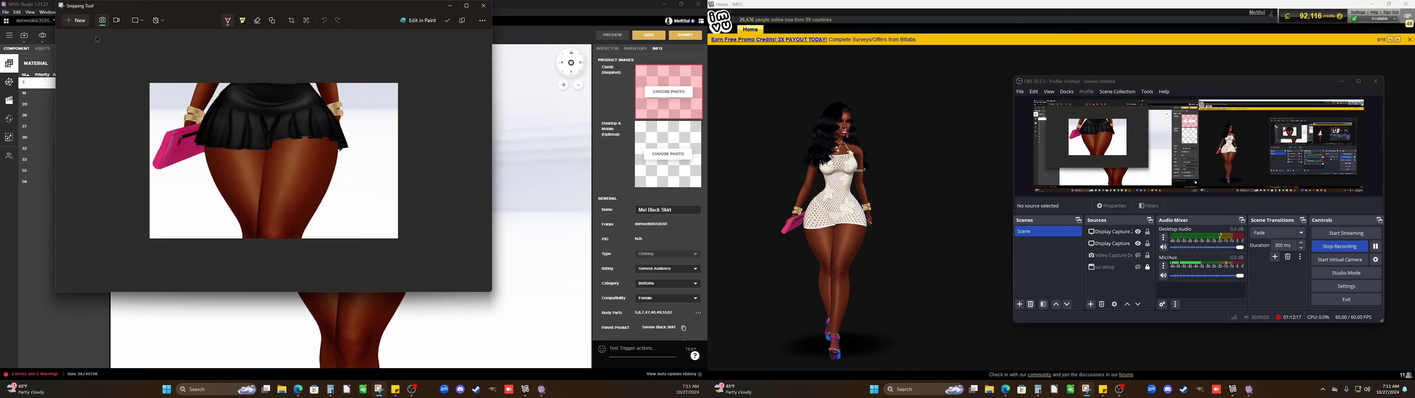
click(76, 21)
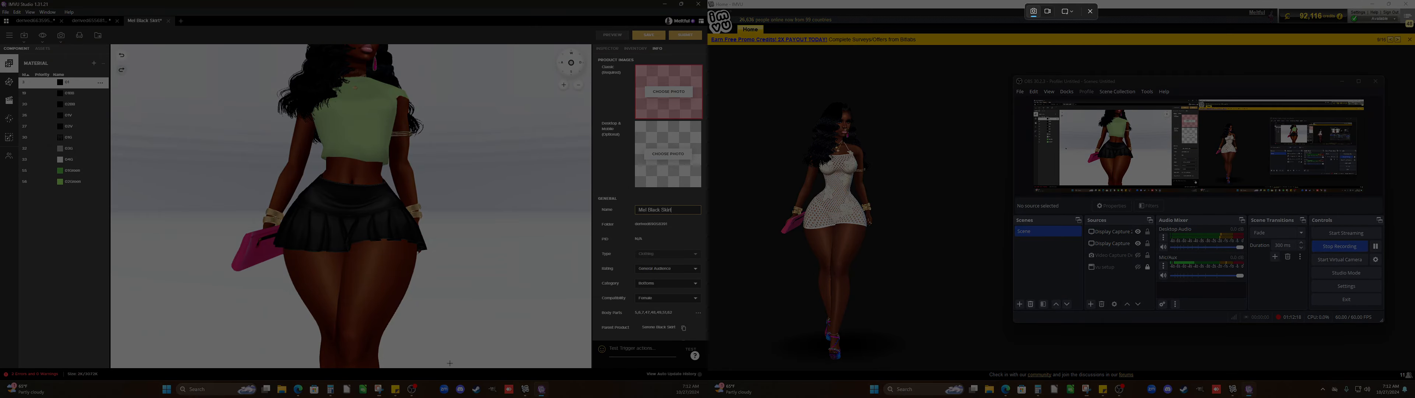
drag(450, 364, 222, 164)
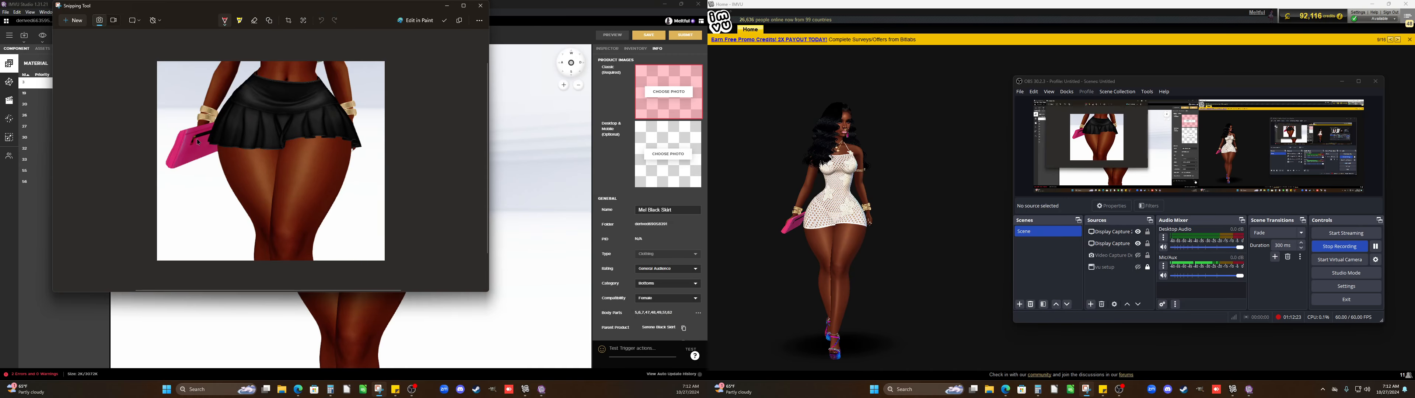
Save the skirt snip as a PNG in the shoes folder inside the desktop's imvu folder
right_click(197, 138)
click(219, 148)
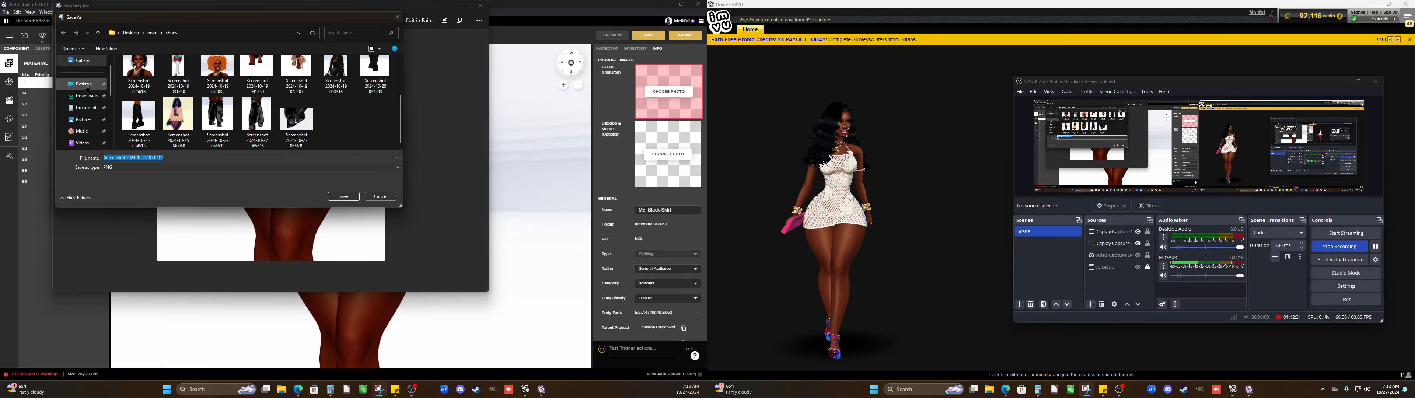
click(342, 197)
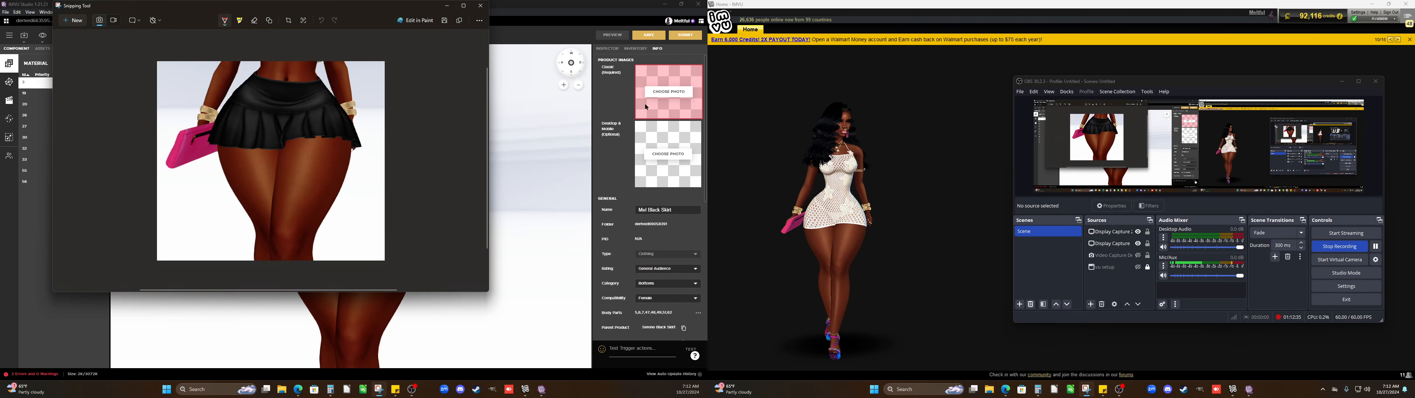
Upload the saved skirt screenshot from the imvu shoes folder and set it as the product's required thumbnail
click(674, 92)
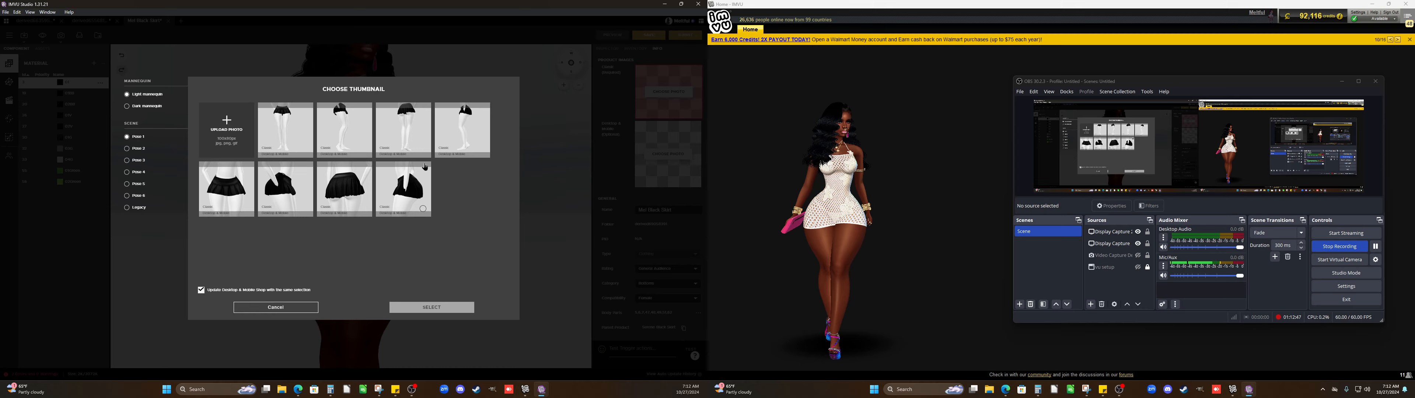
click(235, 120)
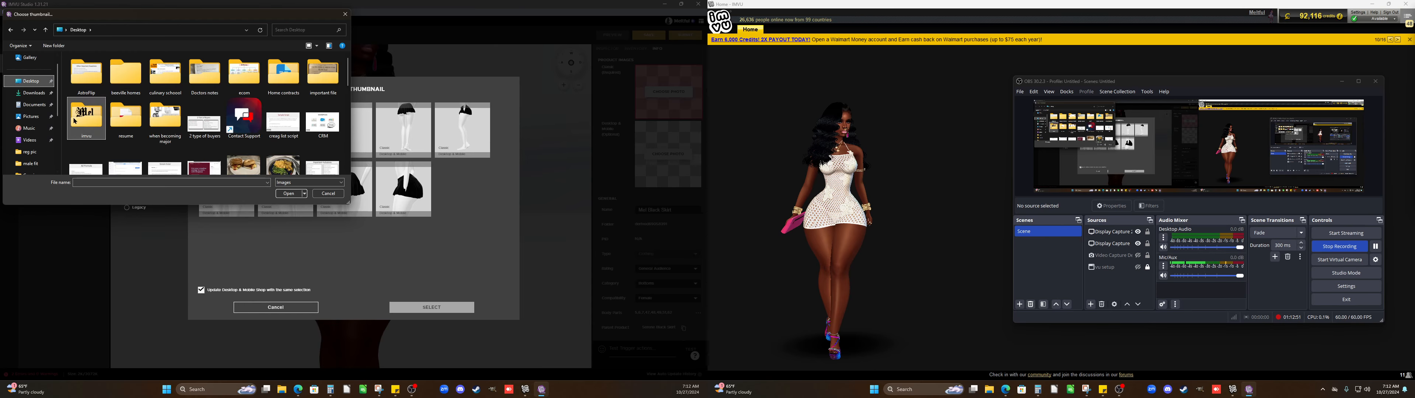
double_click(86, 116)
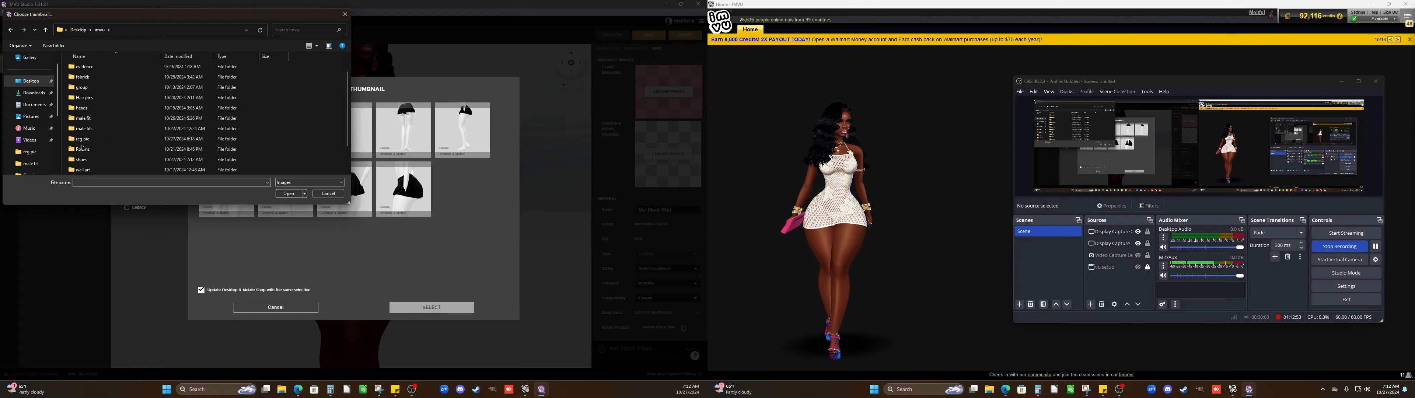
scroll(84, 137, down, 1)
double_click(85, 132)
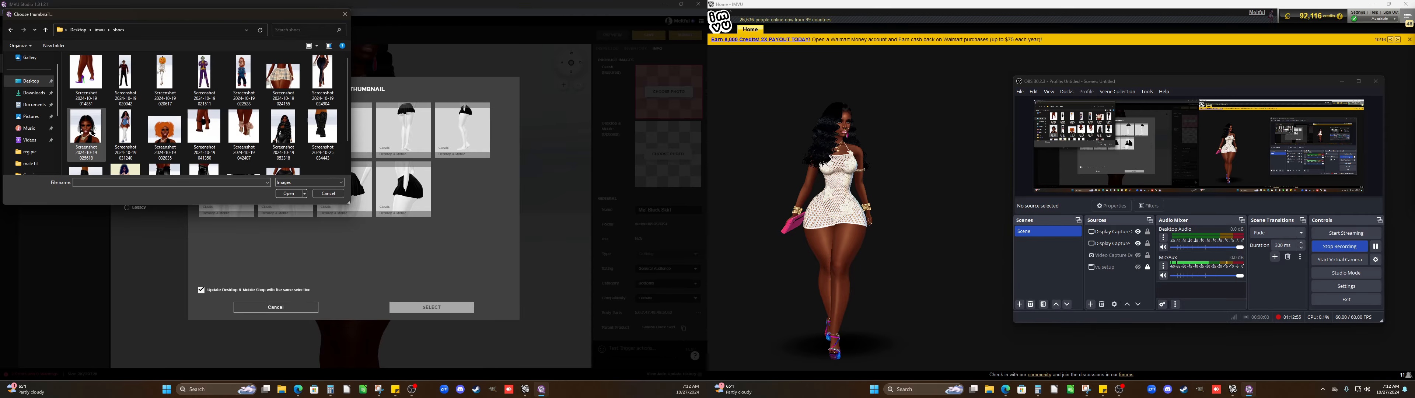
click(289, 149)
click(289, 194)
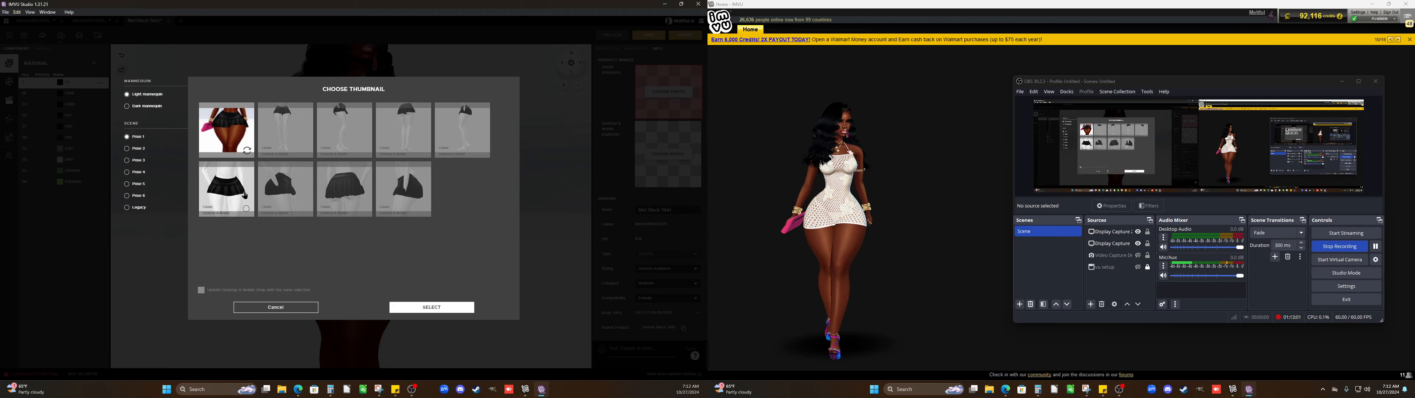
click(455, 303)
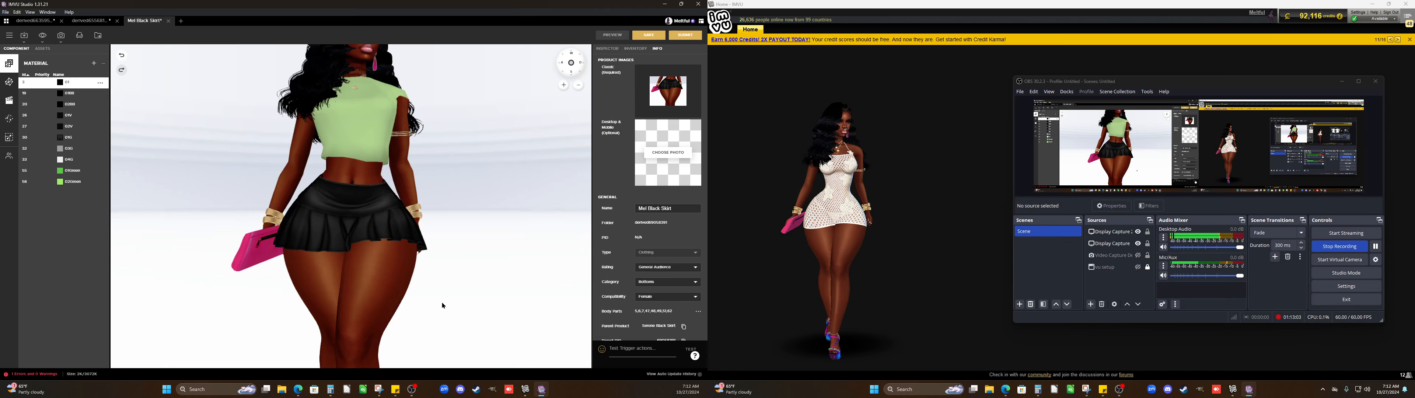
Set the product's profit to 400 credits
scroll(704, 259, down, 3)
click(654, 193)
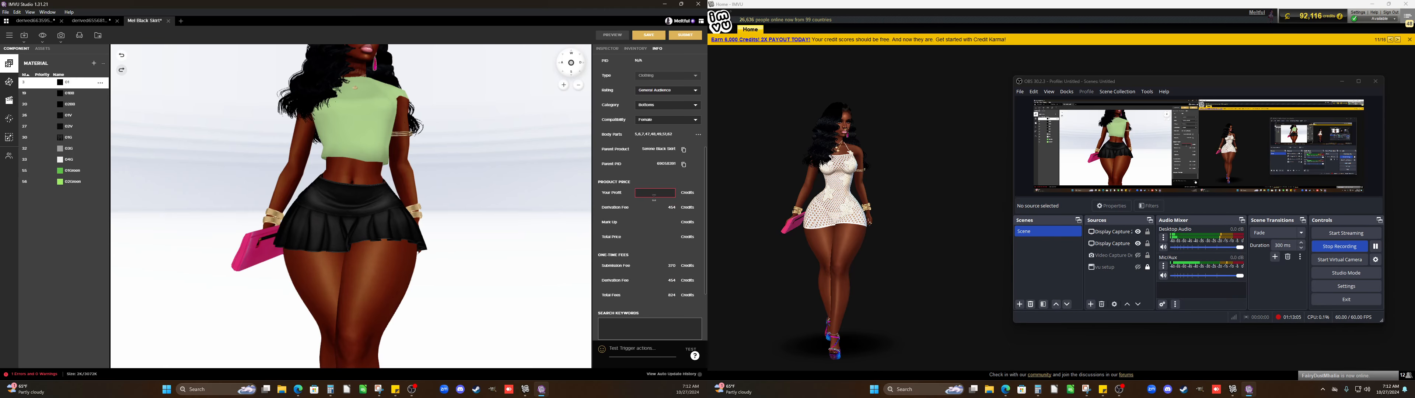
text(400)
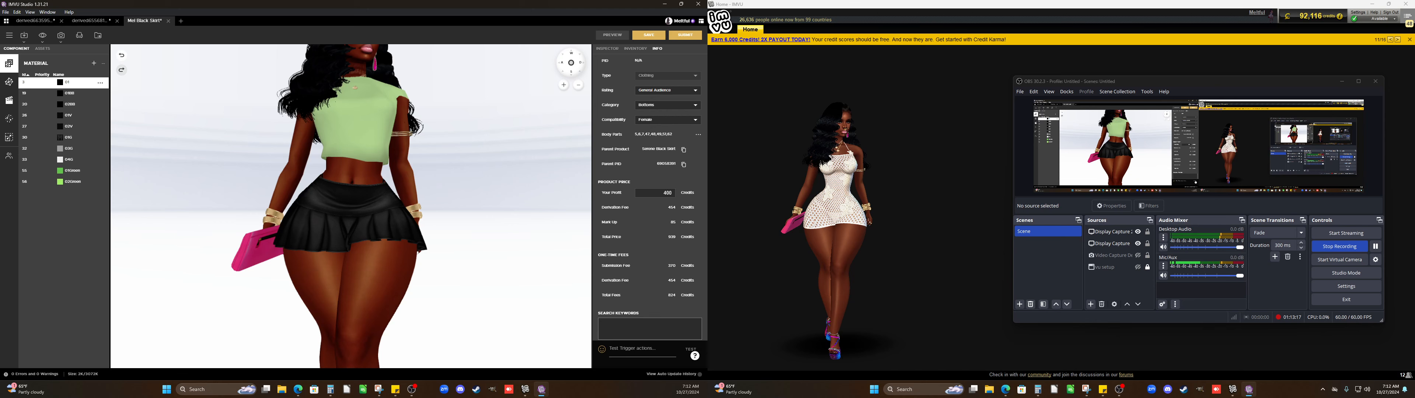
Enter the words of the product name as the skirt's search keywords
scroll(648, 142, up, 5)
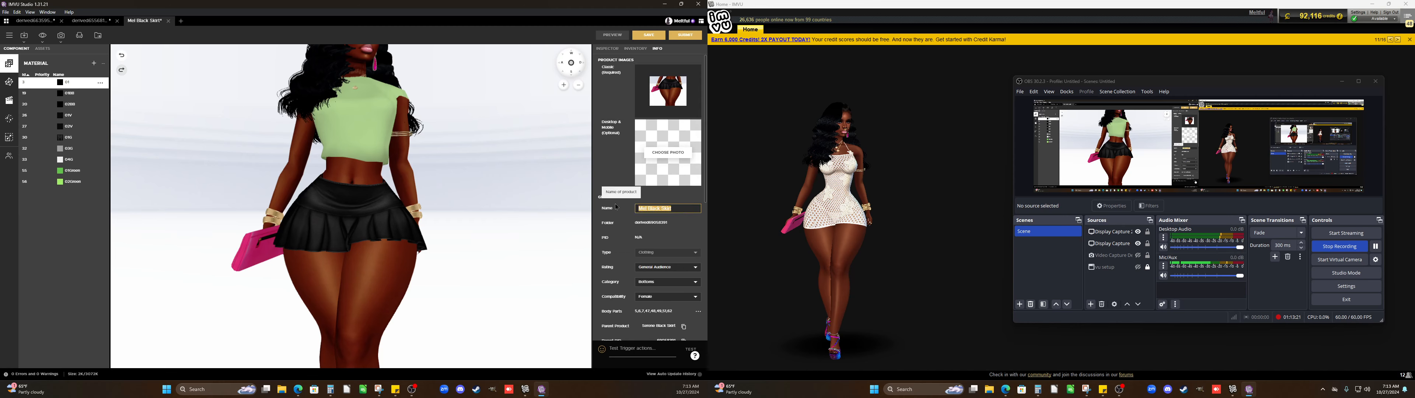
scroll(656, 292, down, 5)
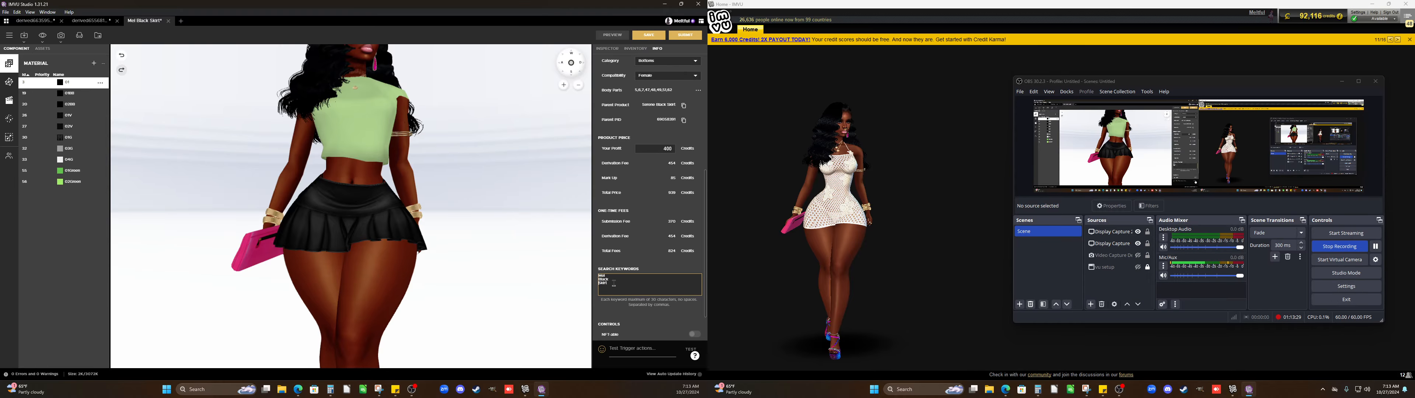
Submit the black skirt to the shop and publish it from its product page
click(685, 35)
click(376, 243)
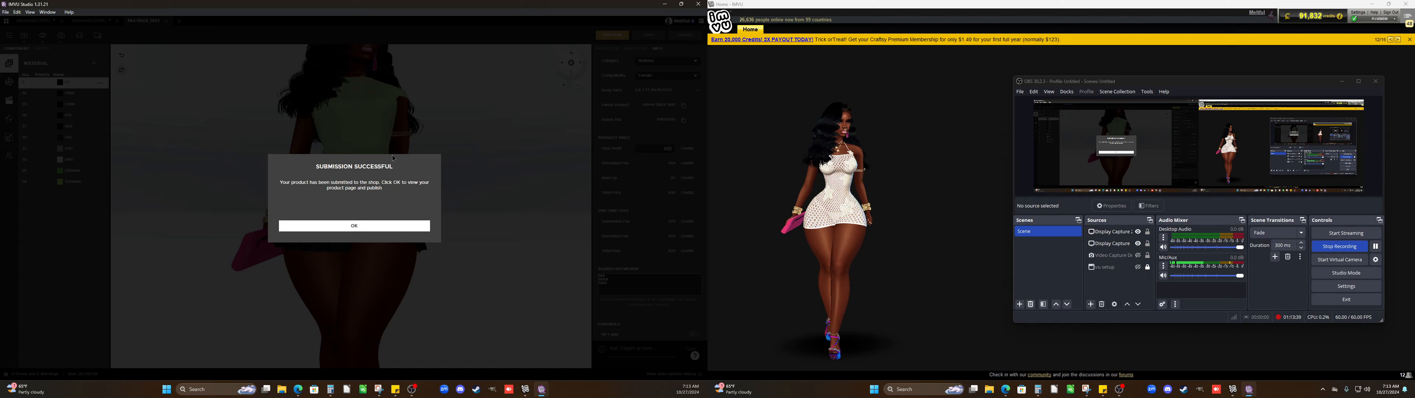
click(379, 225)
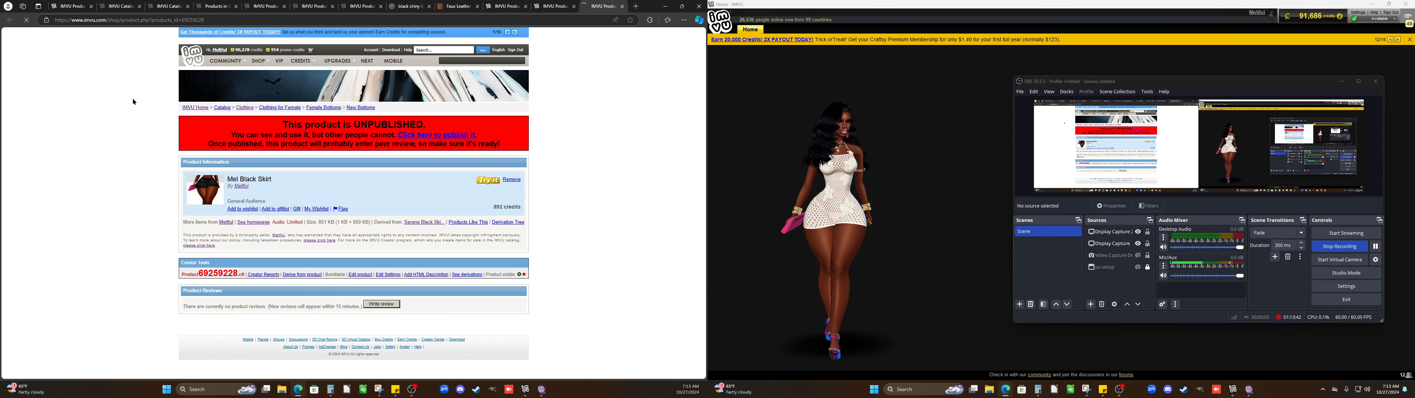
click(434, 135)
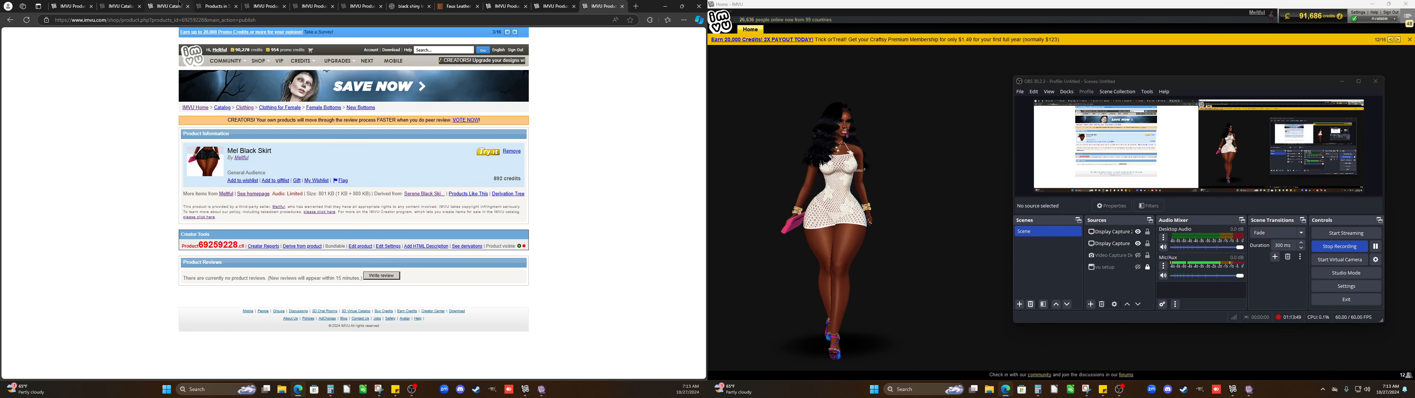
Close the browser tabs of the published skirt, the Serene Black Skirt, the Etsy leather fabric and the leather image search
click(622, 8)
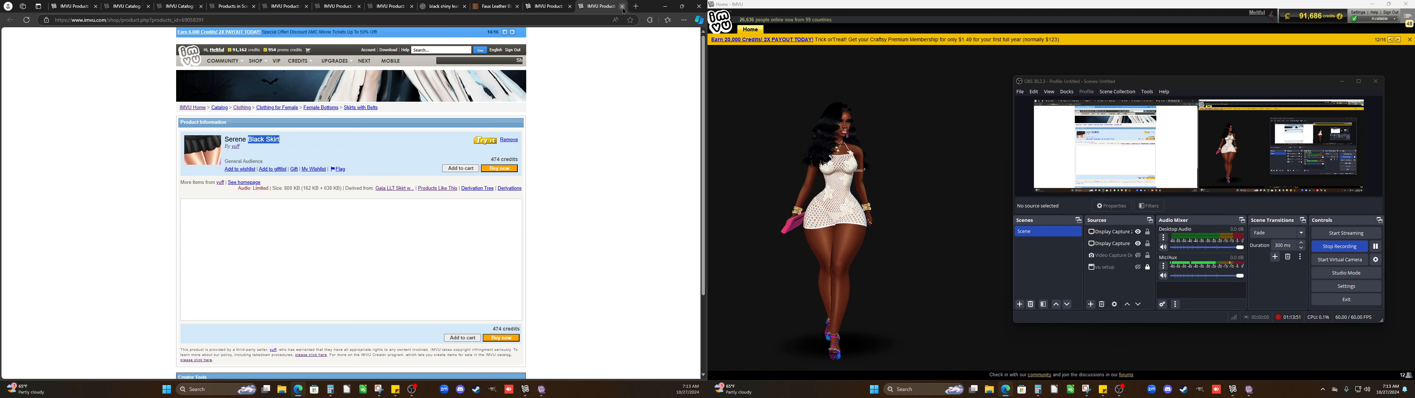
click(623, 9)
click(622, 9)
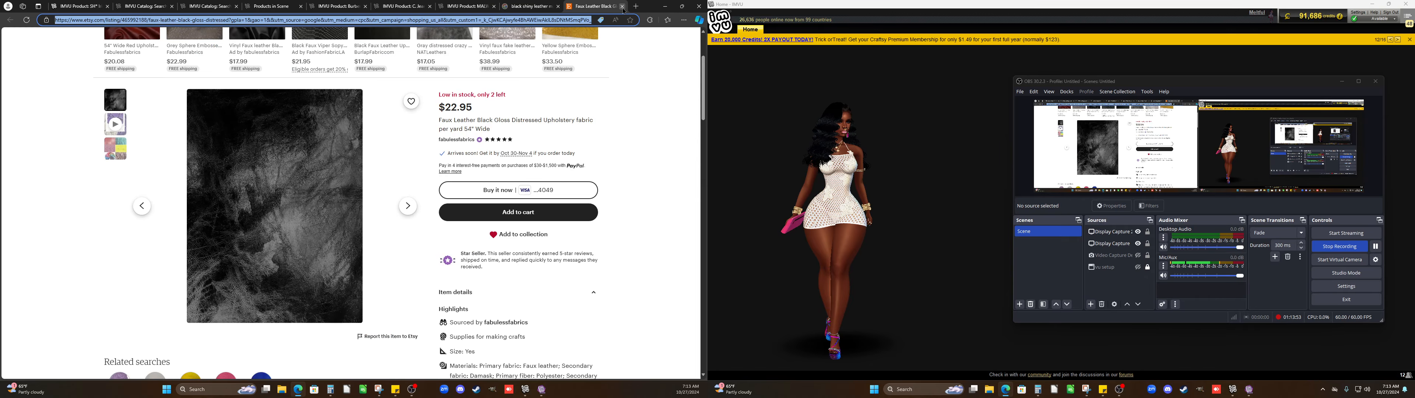
click(623, 9)
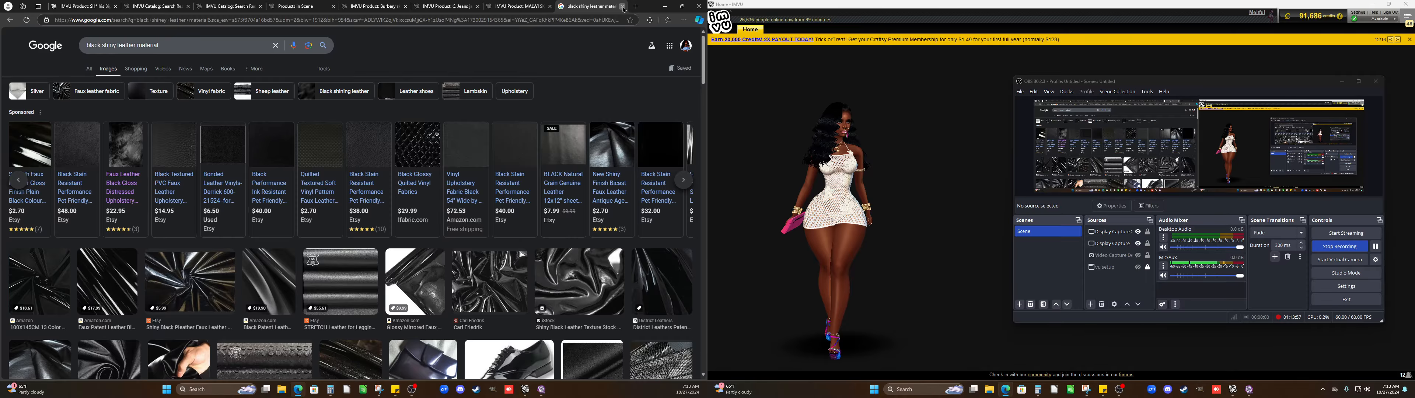
click(622, 7)
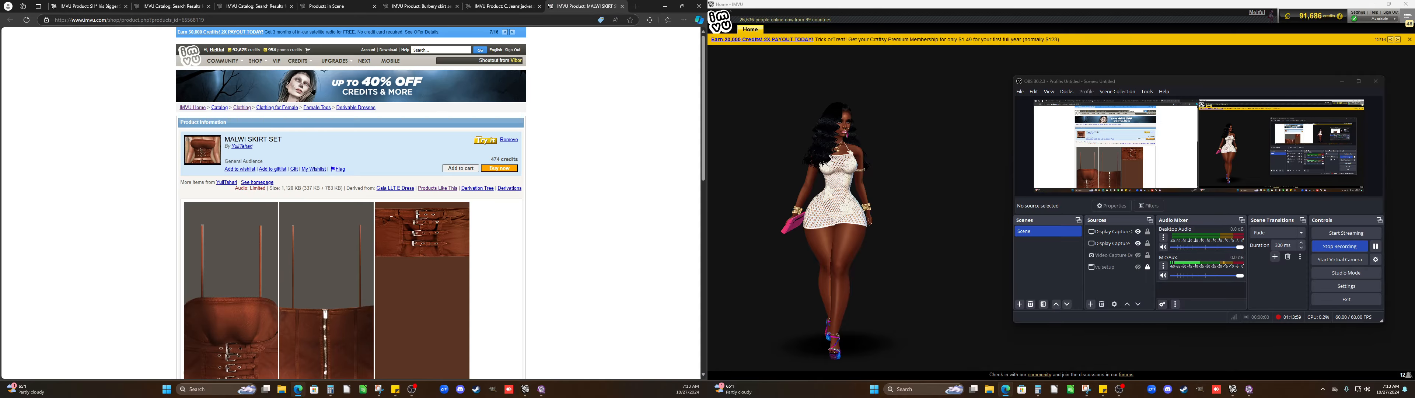
Take the tab with the yuff catalog results back through its history to the Products in Scene page
click(80, 8)
click(165, 6)
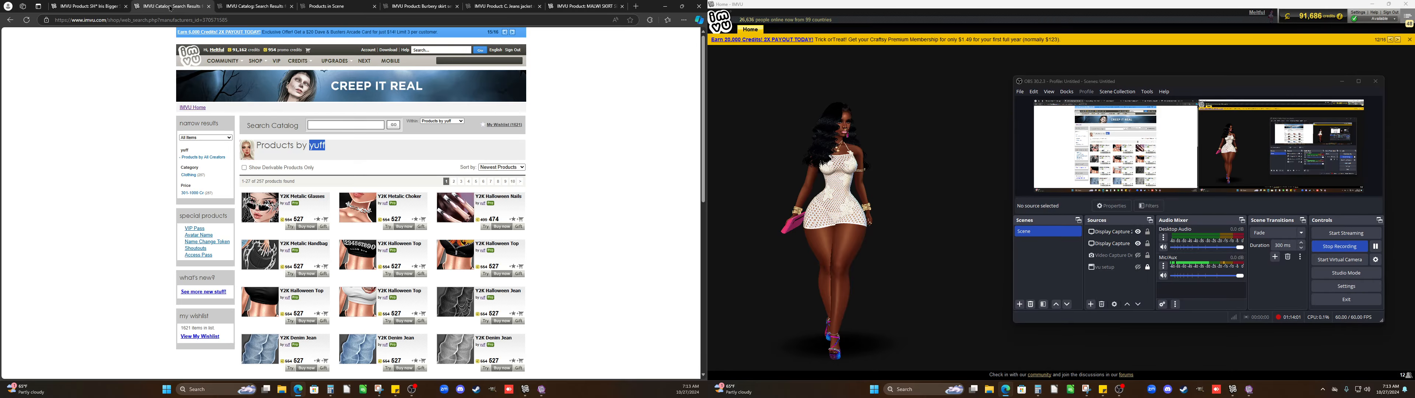
click(10, 20)
right_click(10, 20)
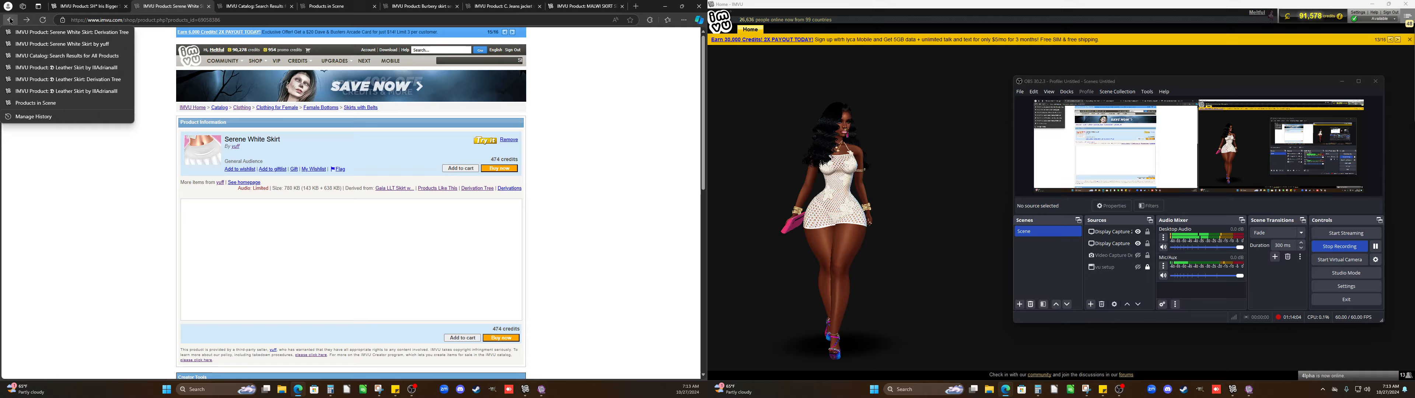
click(34, 100)
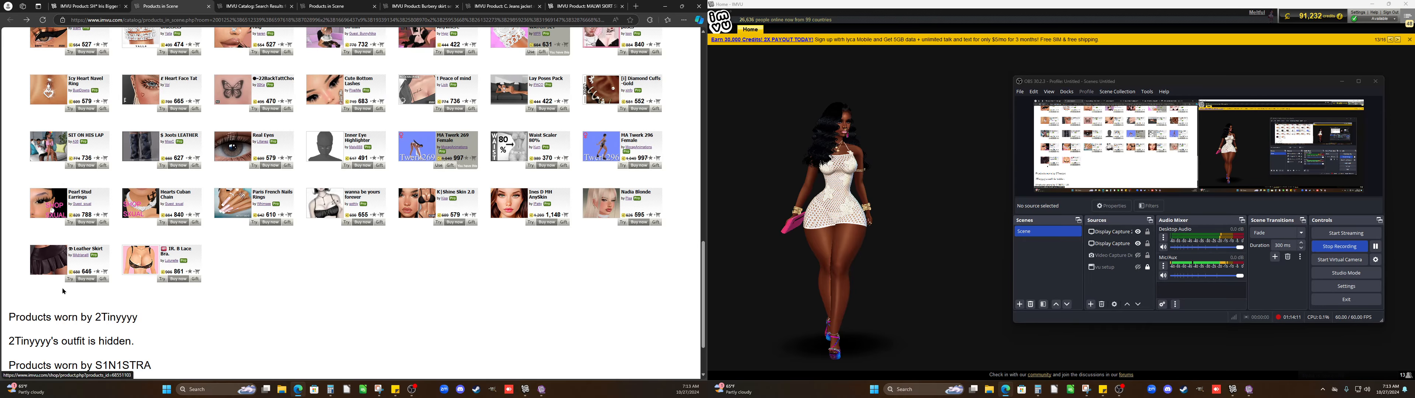
Open the IR. B Lace Bra product from the scene list, check its derivation tree and list the products like it
click(139, 260)
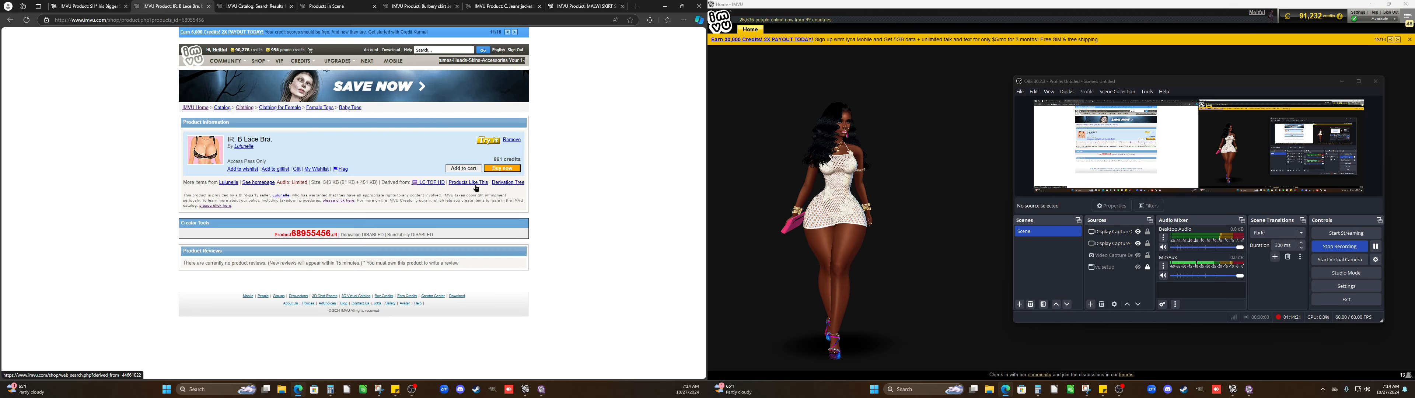
click(501, 183)
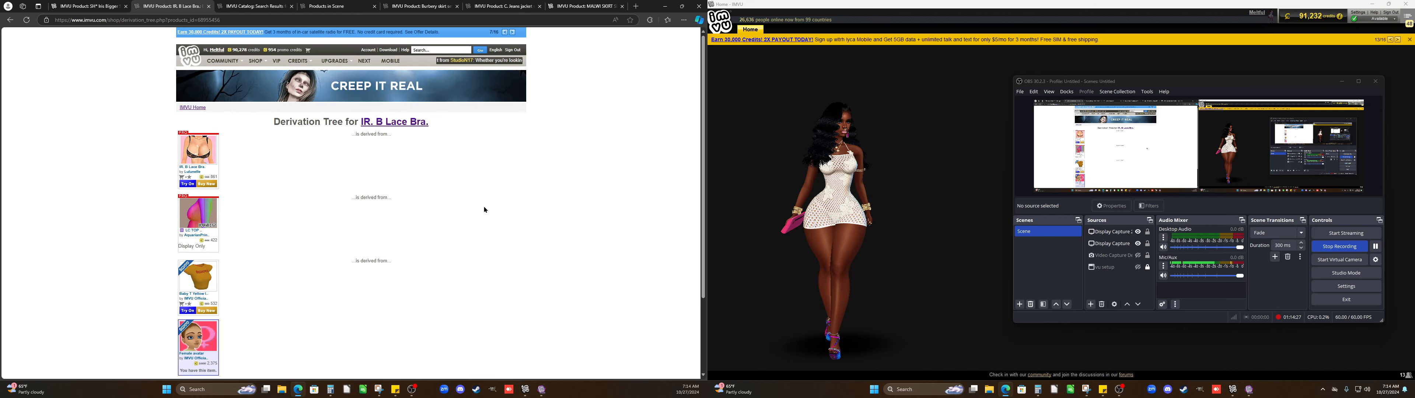
click(10, 20)
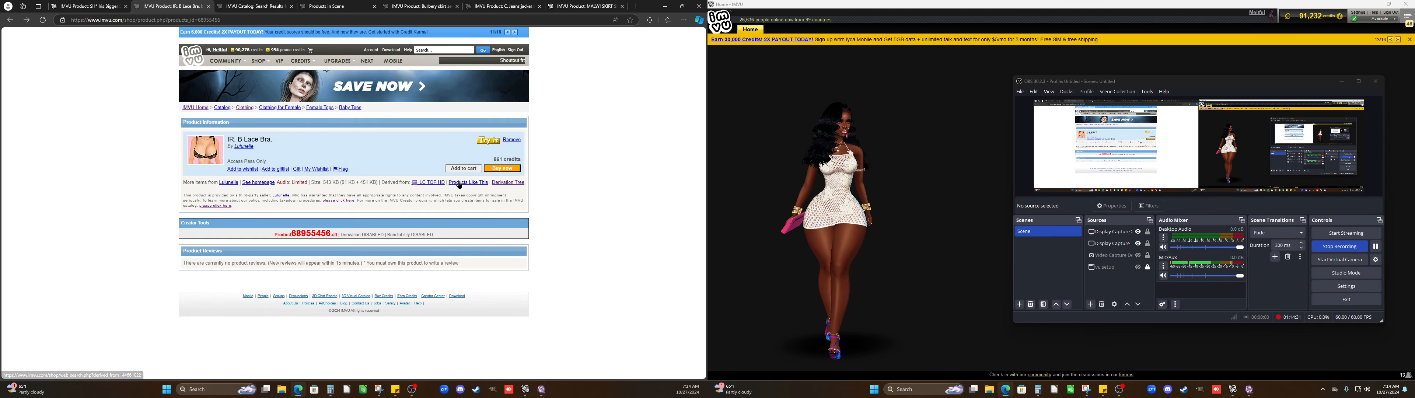
click(459, 183)
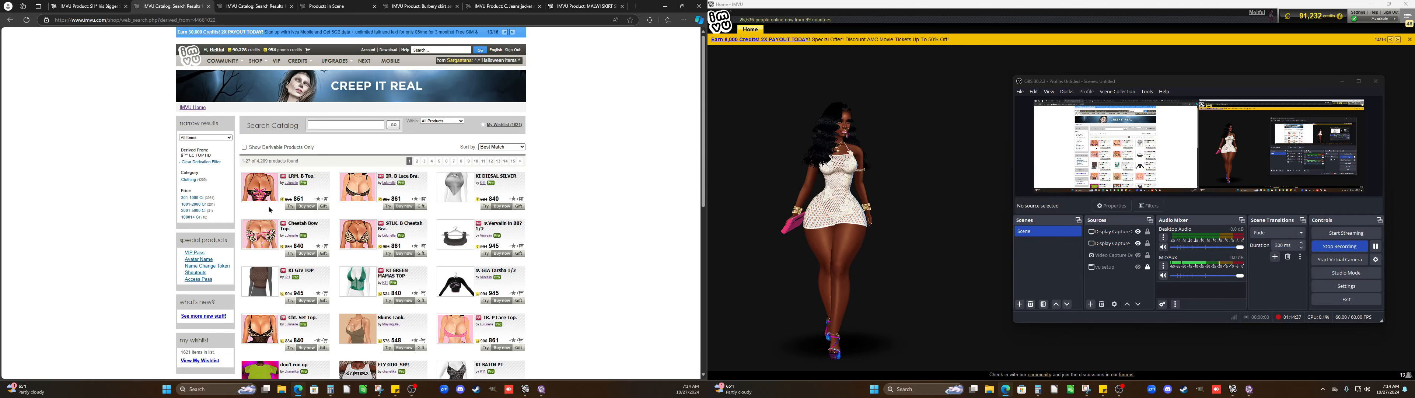
Examine the first page of products like the lace bra for a suitable top
scroll(419, 240, down, 2)
scroll(419, 240, down, 2)
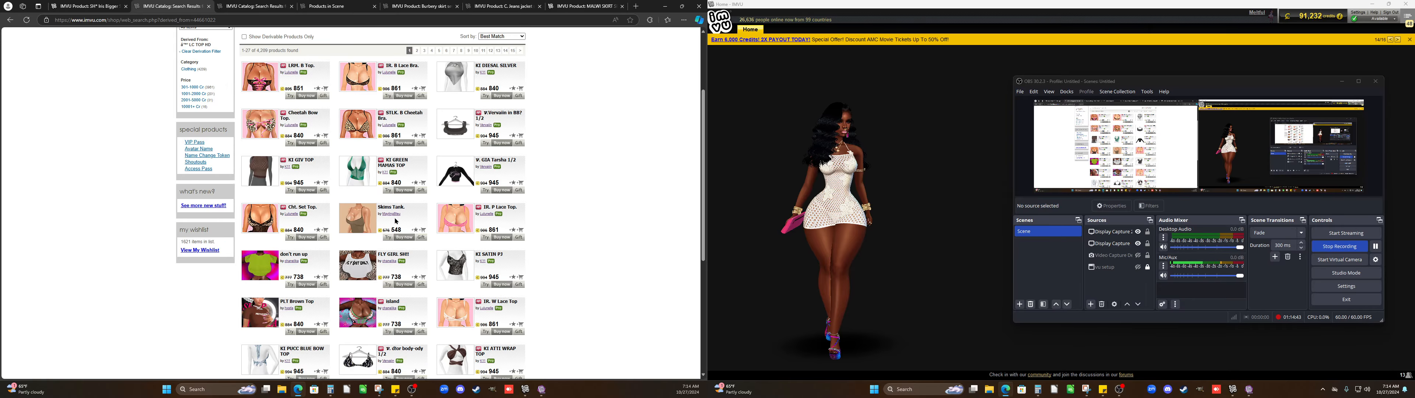
scroll(395, 229, down, 3)
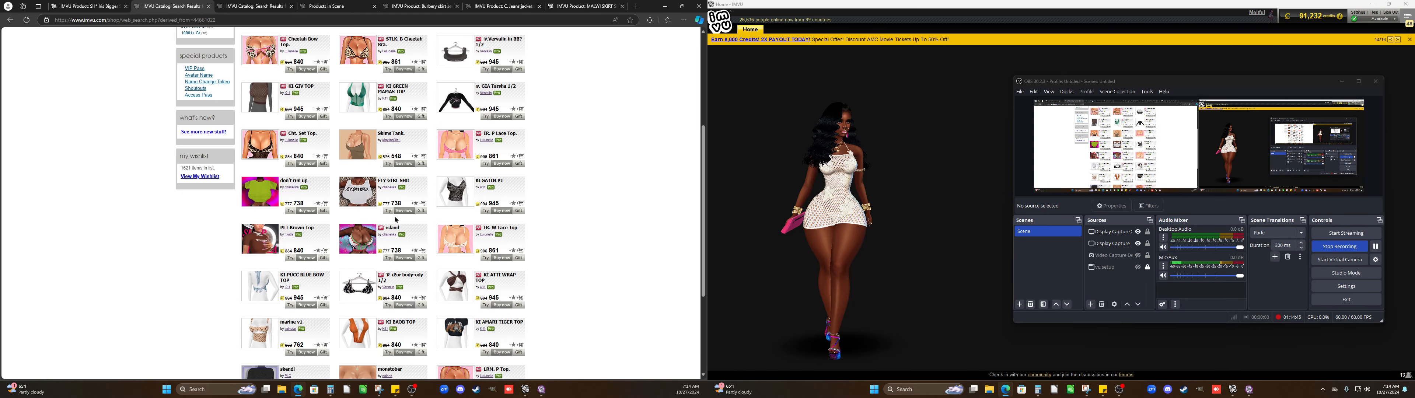
scroll(395, 219, down, 1)
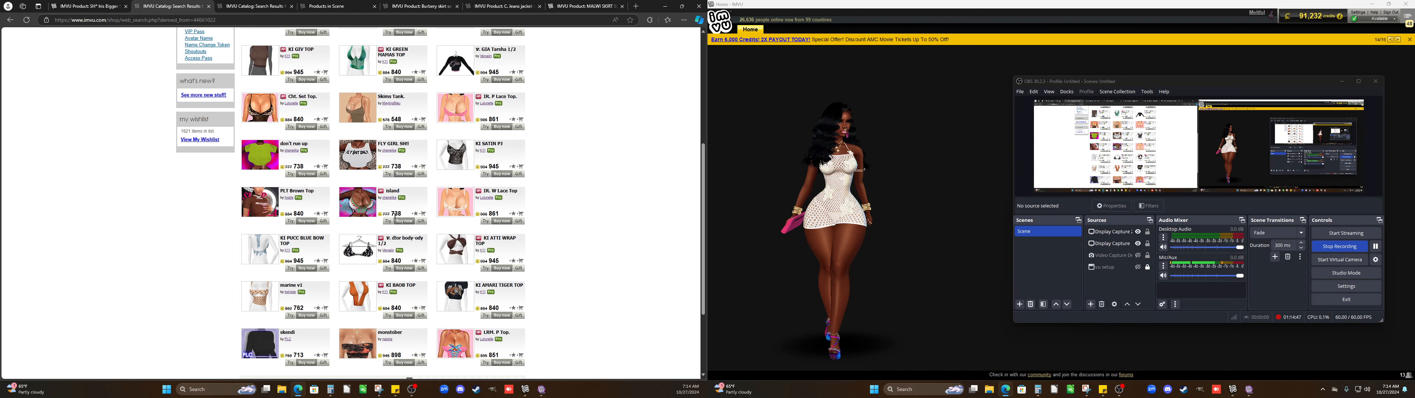
scroll(395, 216, down, 1)
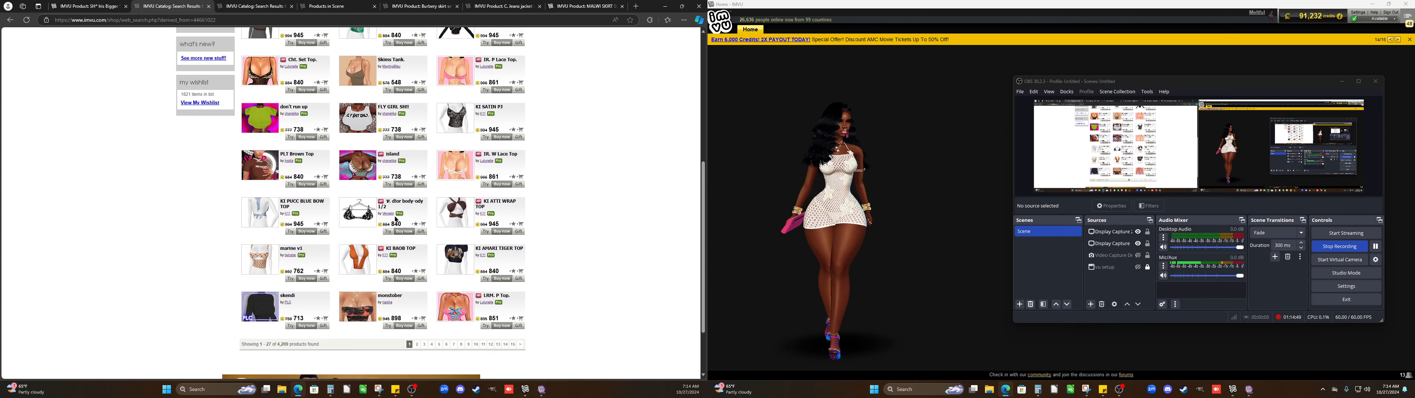
scroll(395, 218, up, 2)
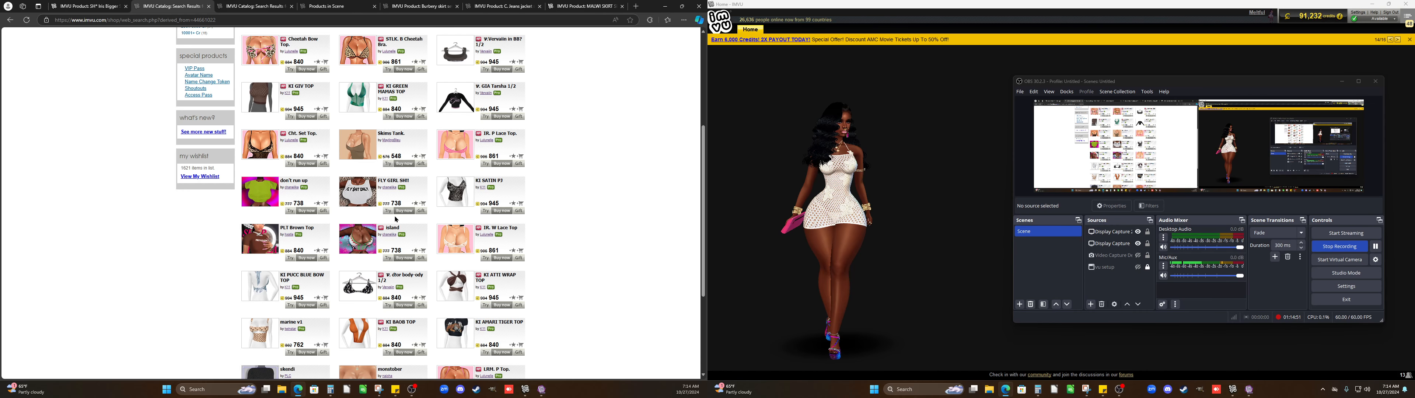
scroll(395, 219, up, 2)
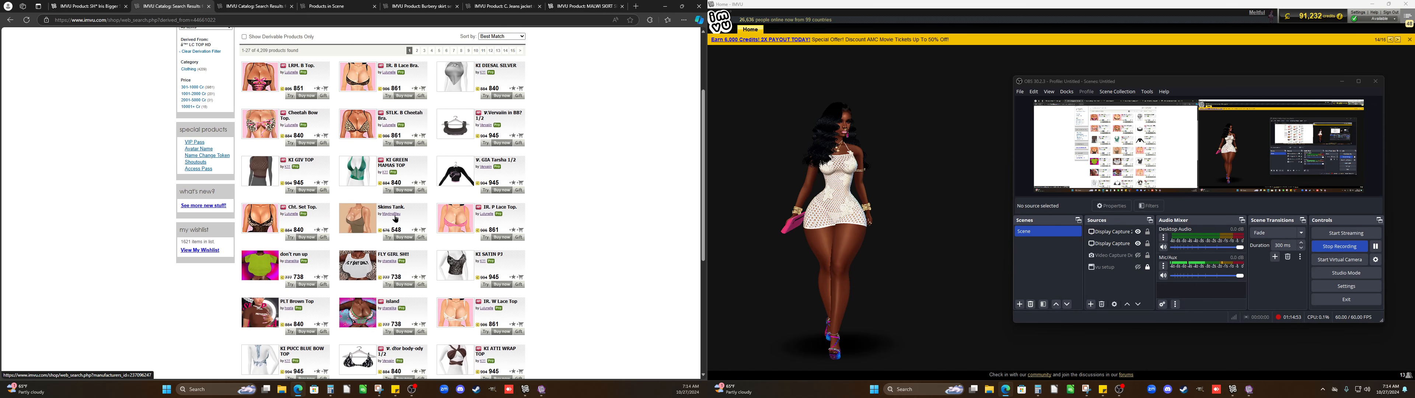
scroll(396, 219, up, 2)
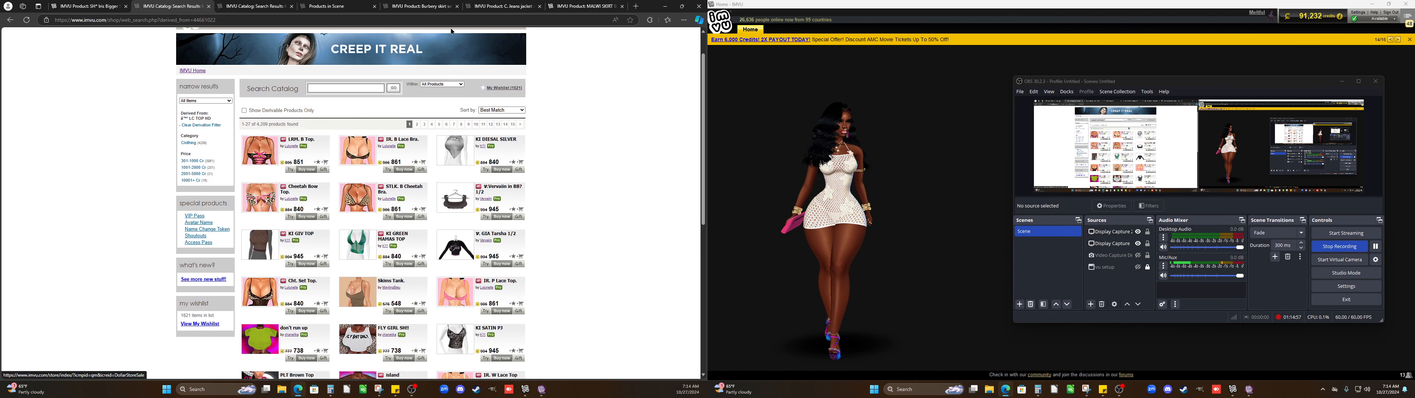
Look through the second page of similar tops and inspect the gray KI cut-out top's product page
click(417, 124)
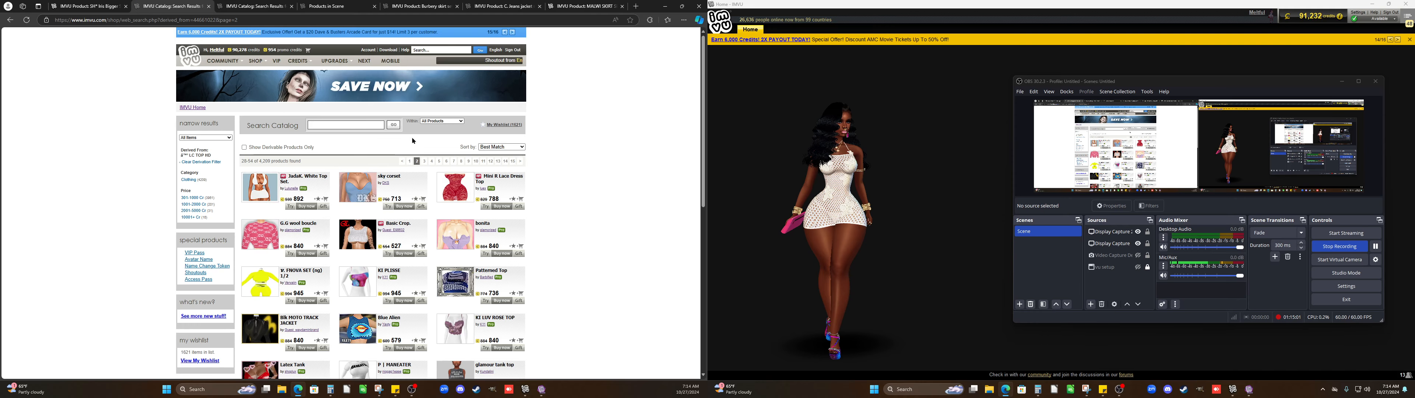
scroll(413, 183, down, 4)
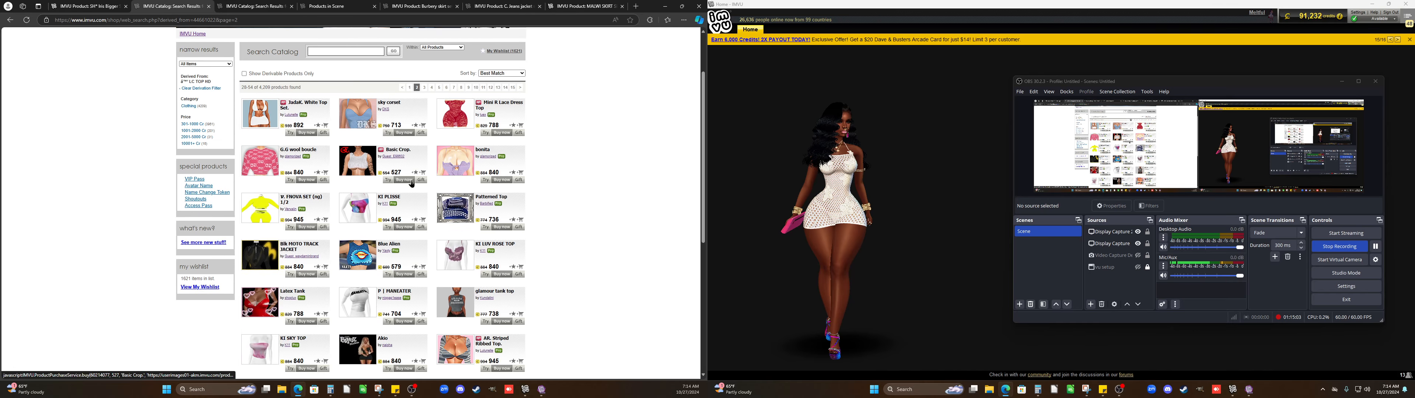
scroll(413, 183, down, 2)
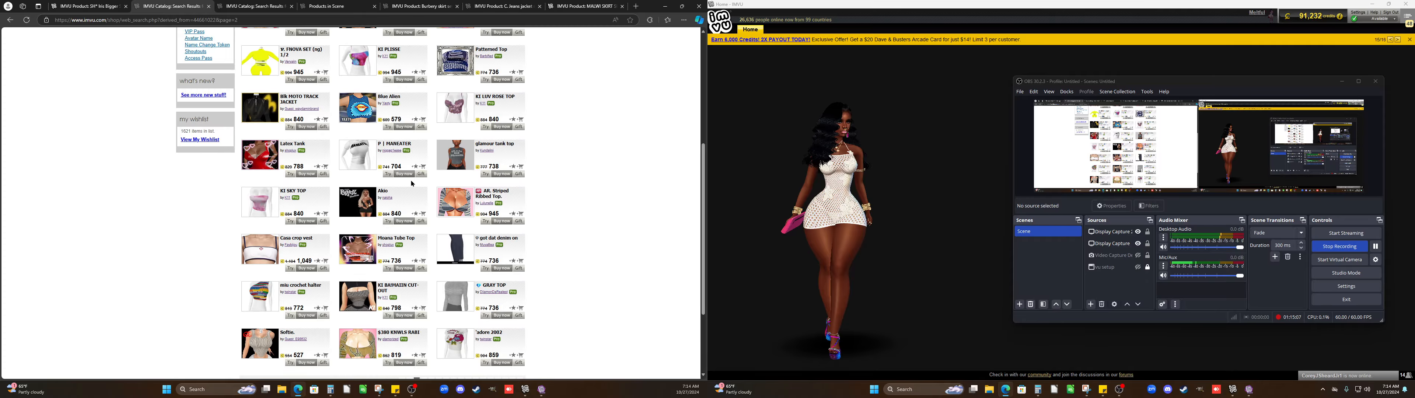
scroll(413, 183, down, 2)
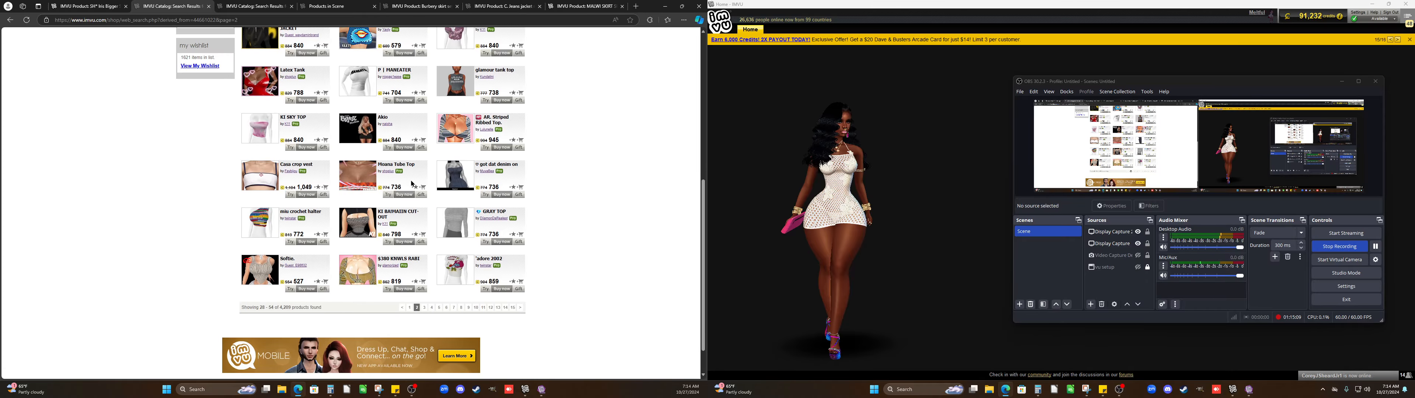
scroll(394, 186, down, 1)
click(364, 188)
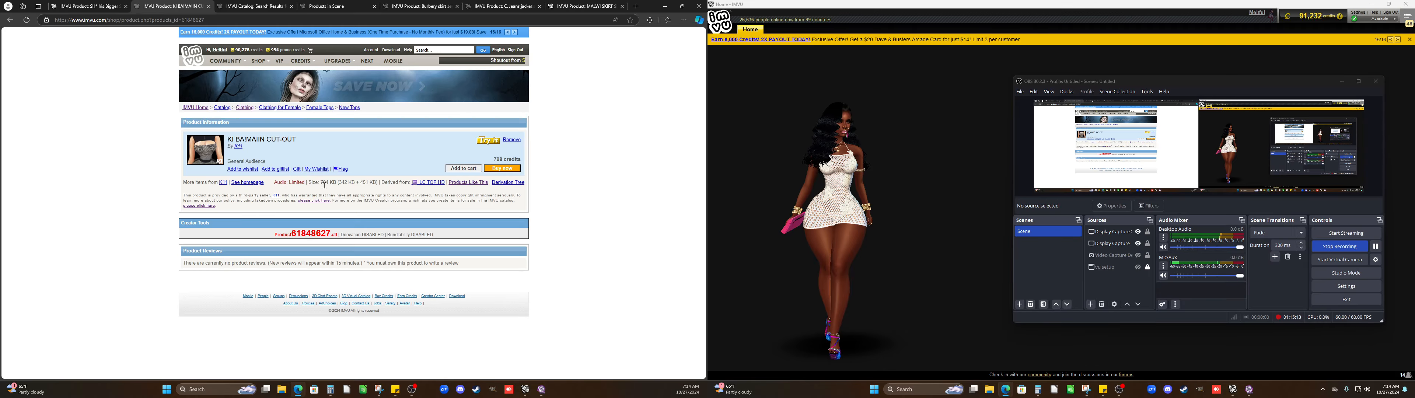
click(10, 20)
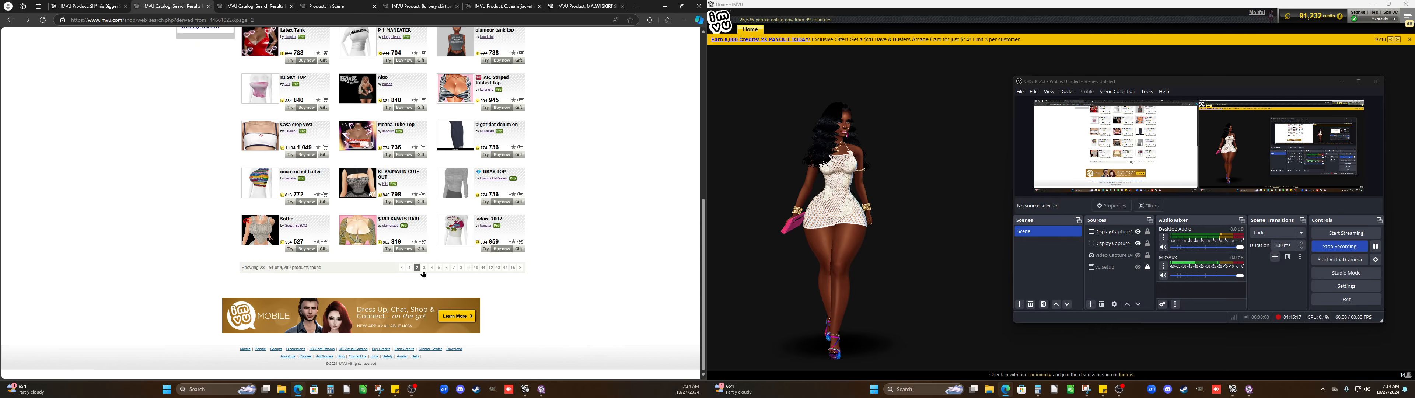
Look through the third page of similar tops and return to the second page
click(423, 270)
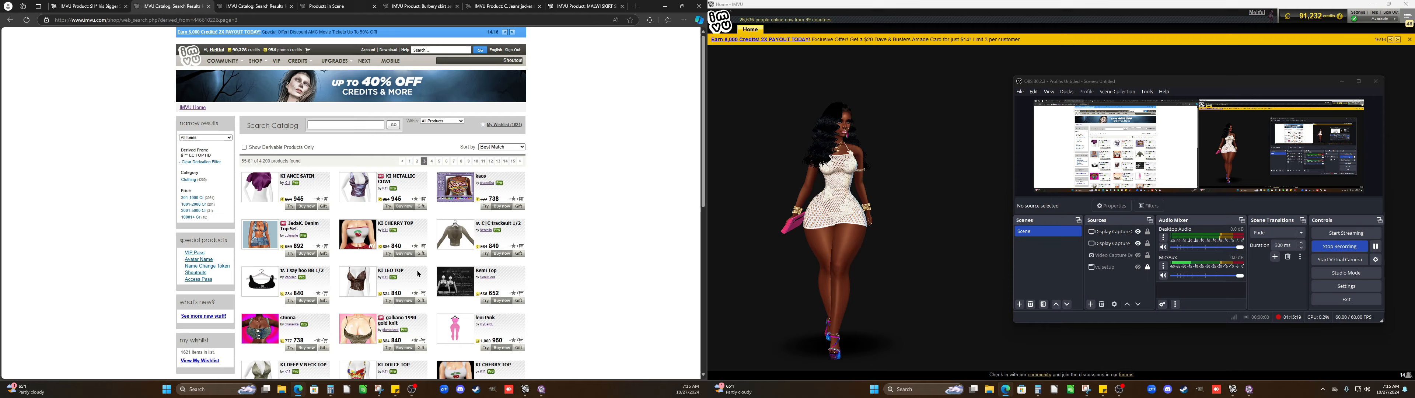
scroll(418, 273, down, 3)
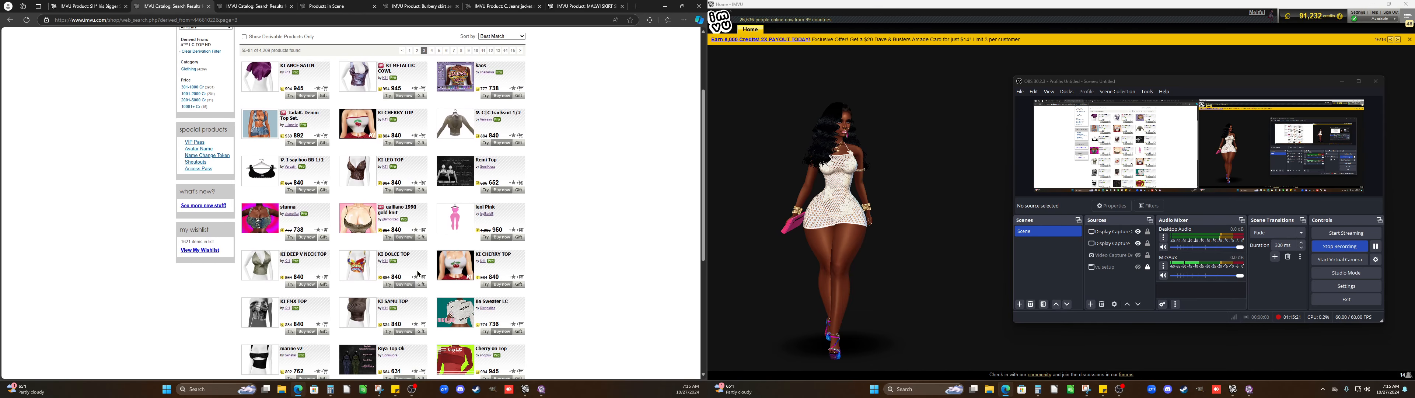
scroll(418, 273, down, 1)
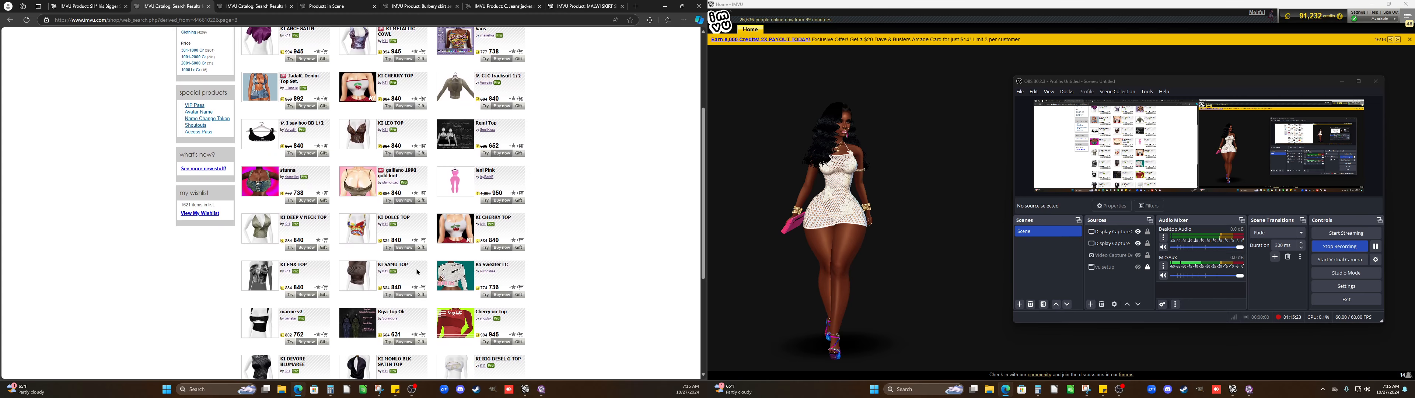
scroll(417, 271, down, 3)
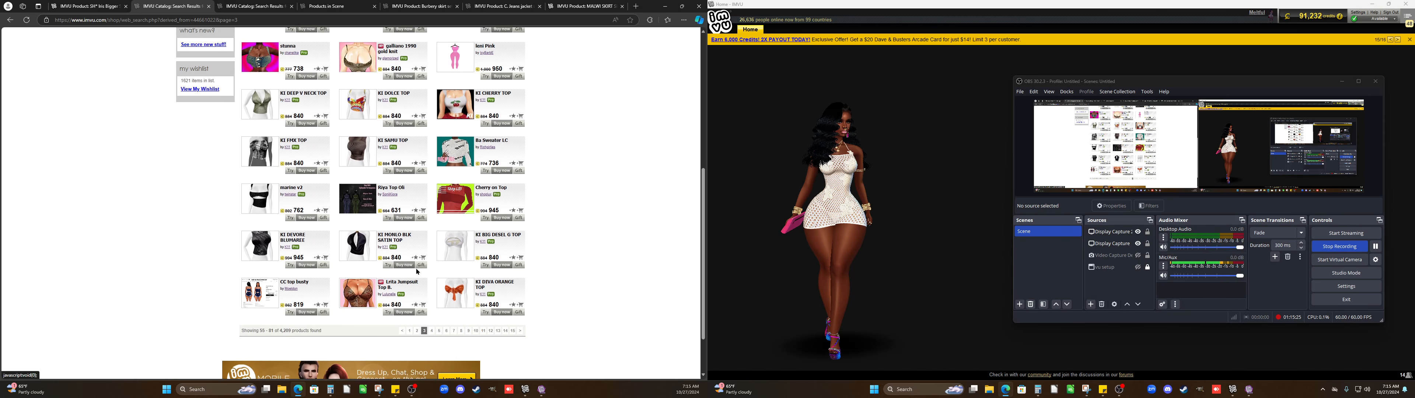
scroll(418, 272, down, 2)
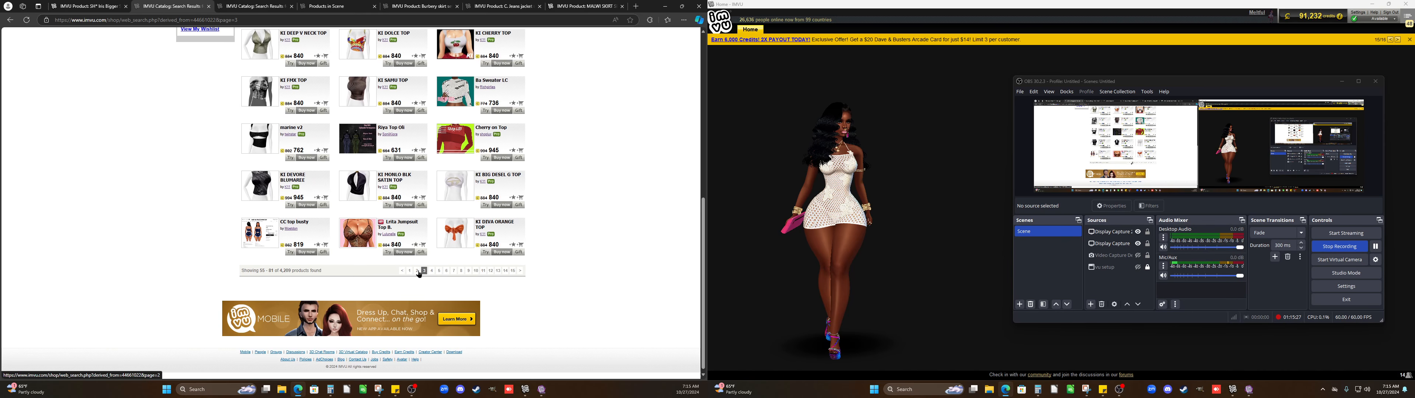
click(418, 271)
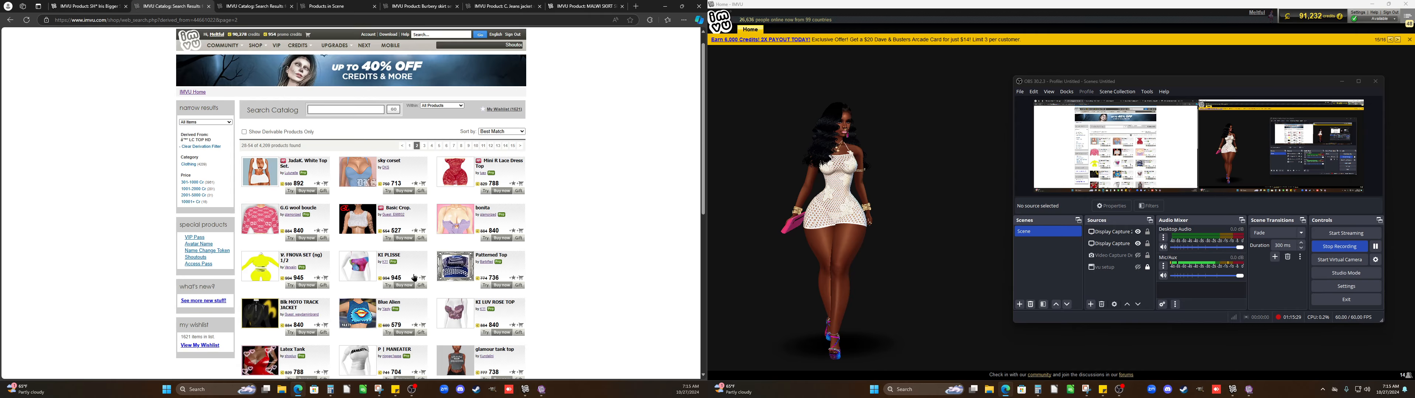
Return to the first page of similar tops and reopen the IR. B Lace Bra product page
scroll(414, 278, down, 5)
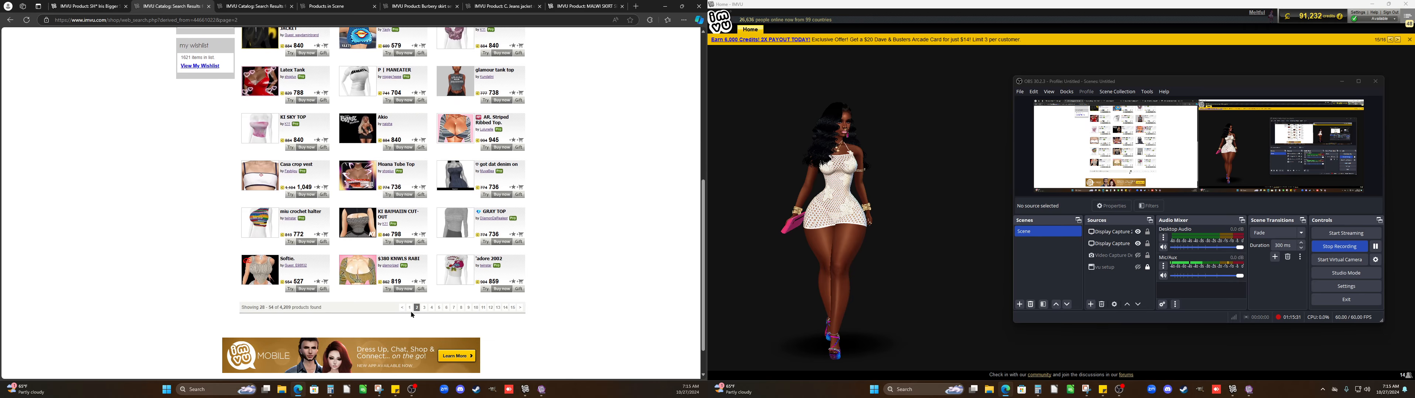
click(410, 307)
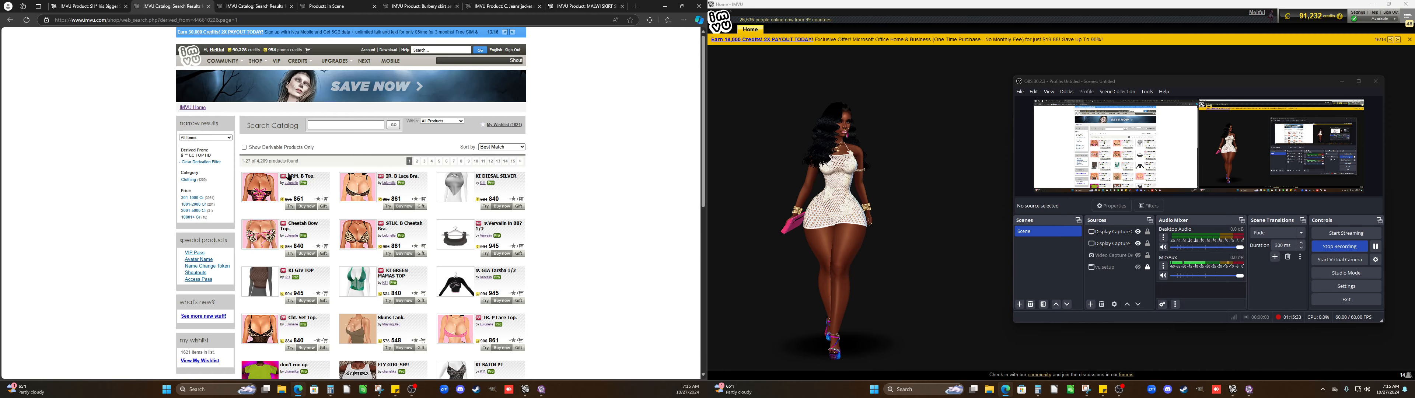
click(8, 22)
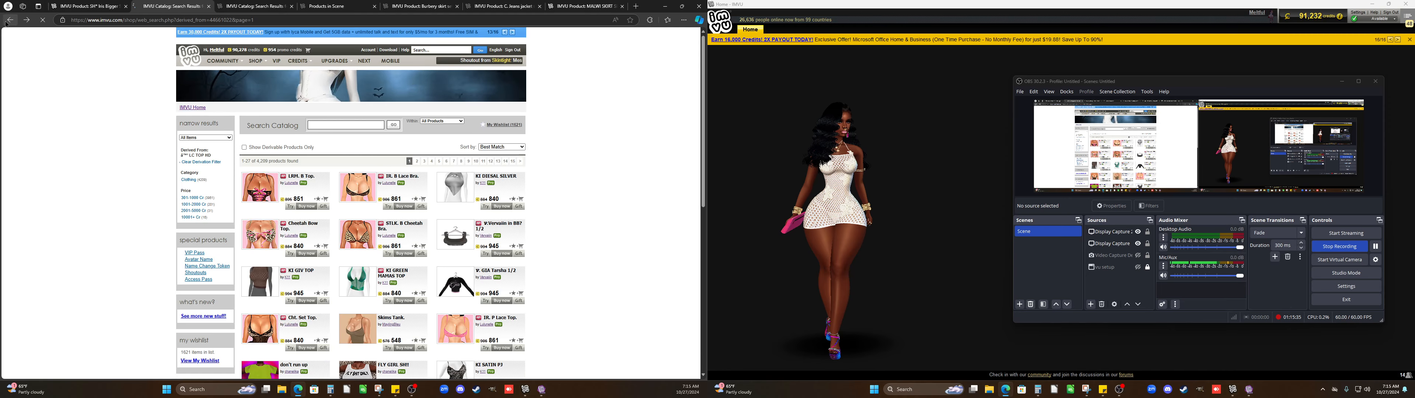
right_click(7, 22)
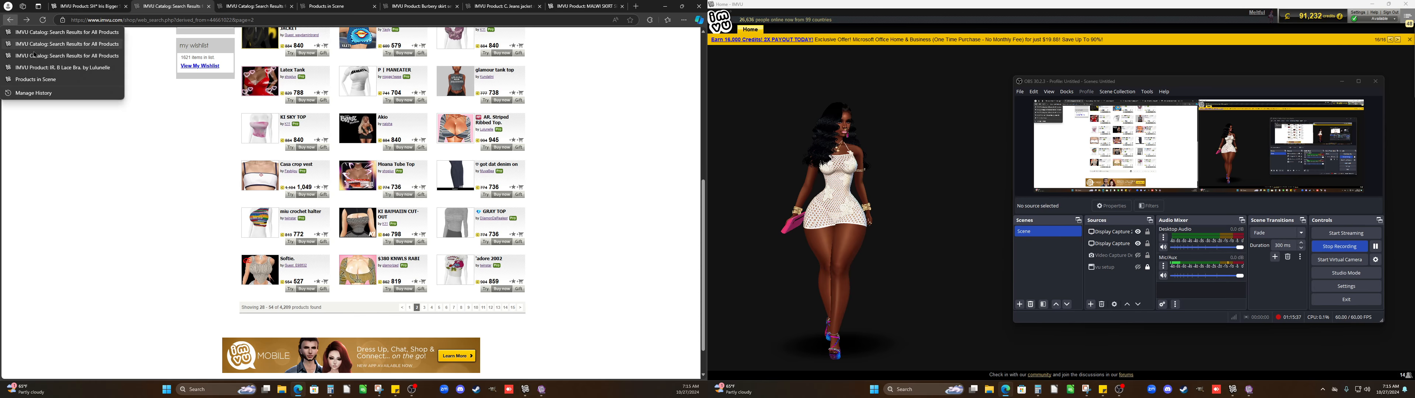
click(105, 71)
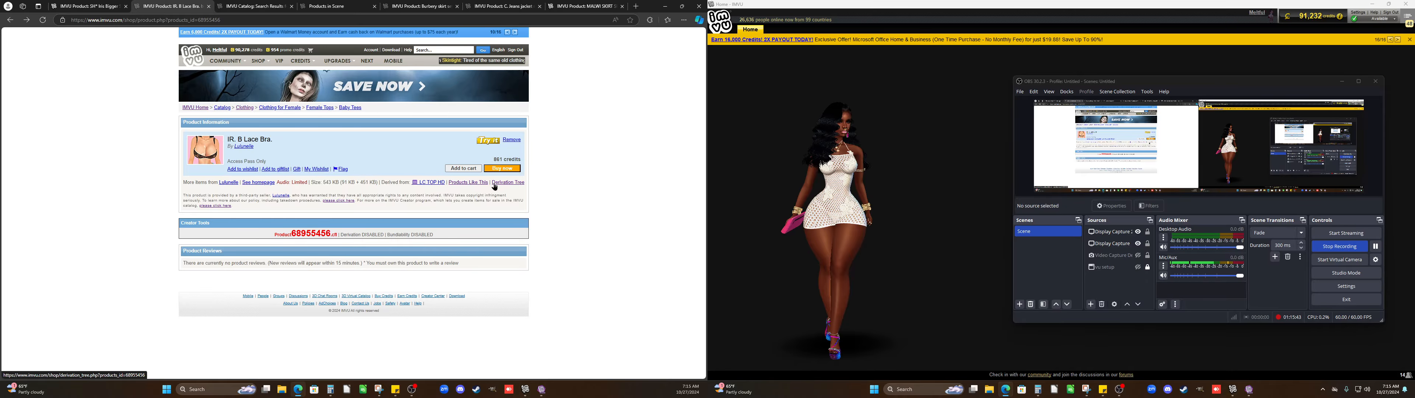
Open the lace bra's parent product, LC TOP HD, and examine its description and the catalog of products derived from it
click(430, 184)
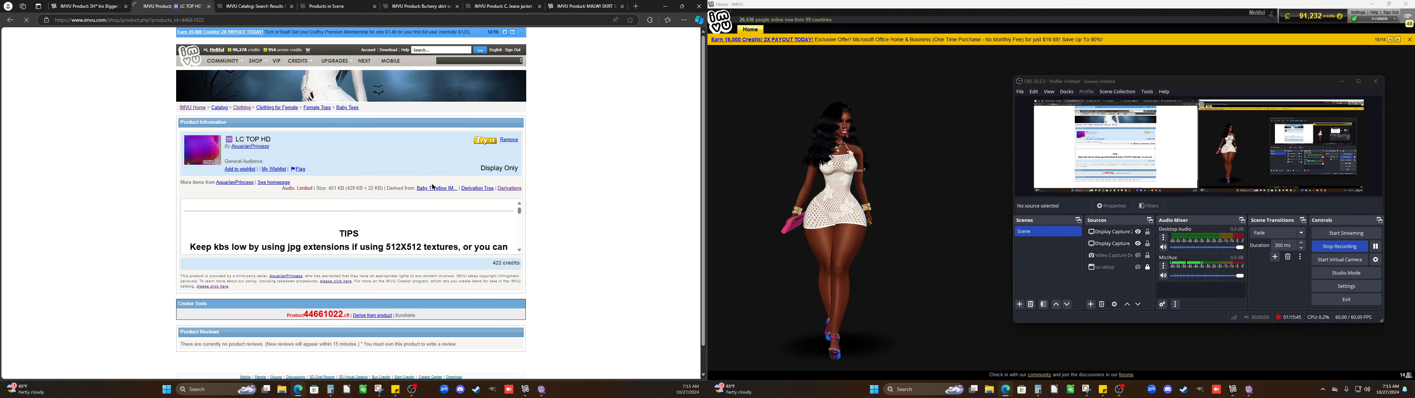
scroll(344, 167, down, 3)
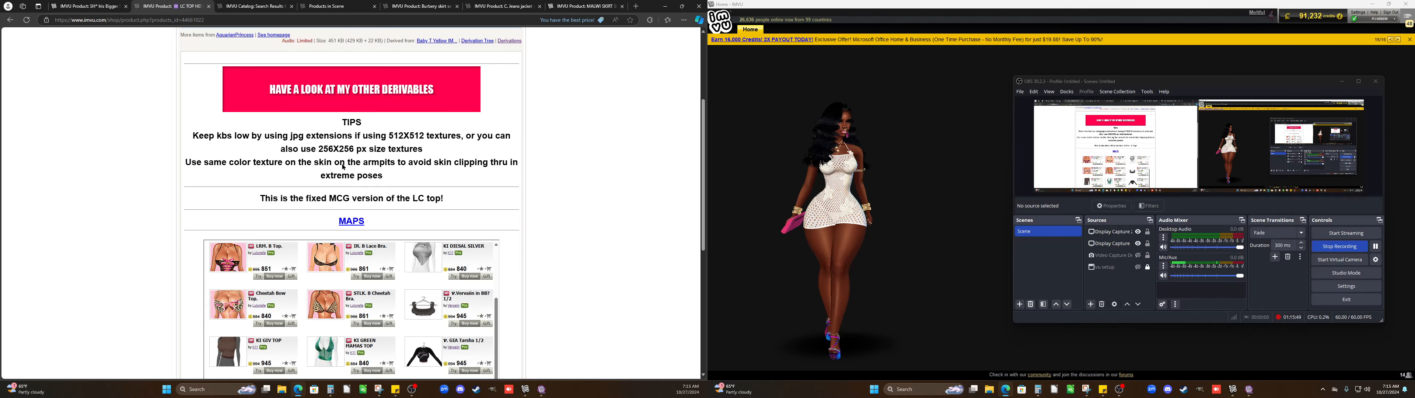
scroll(344, 167, up, 1)
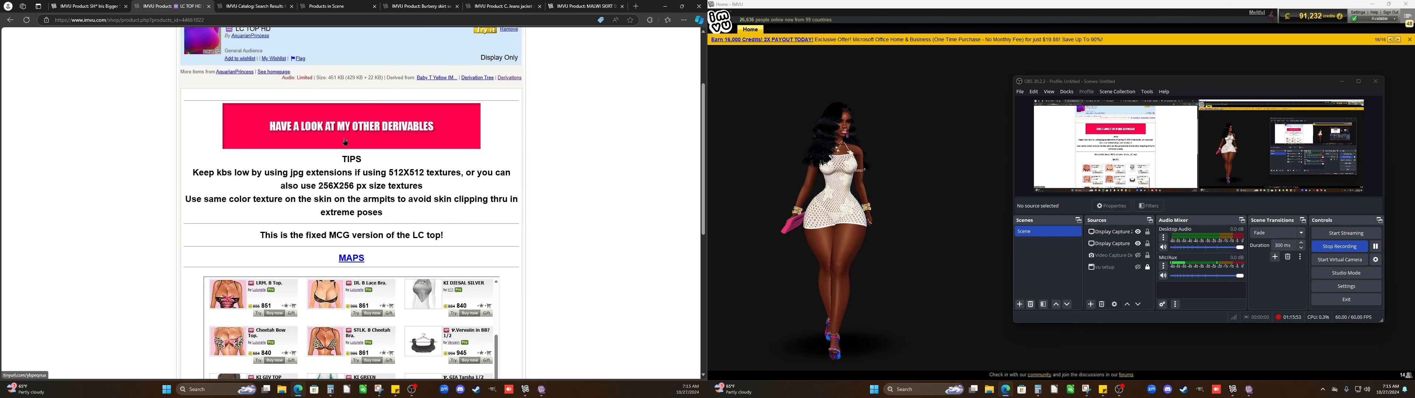
scroll(343, 158, down, 3)
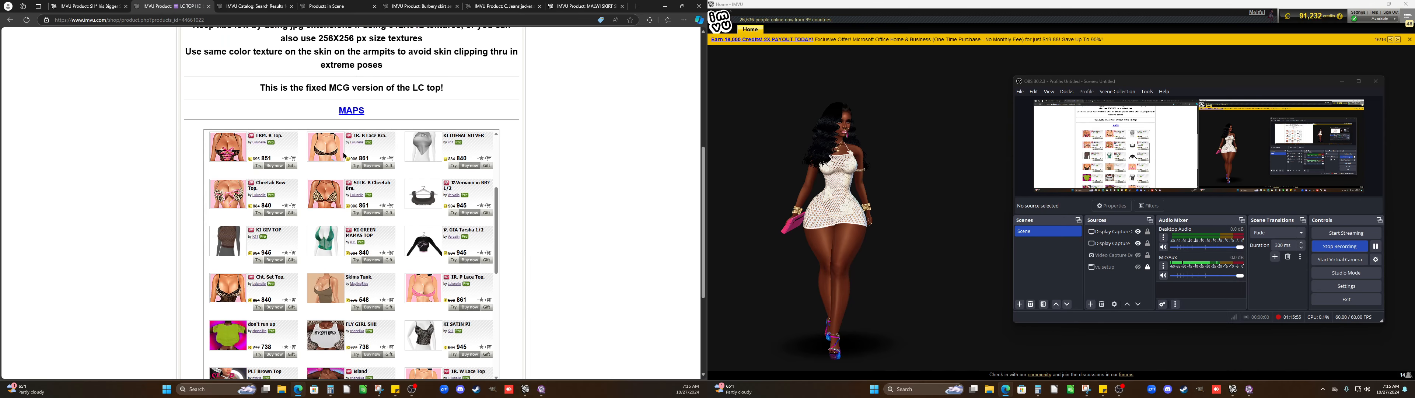
scroll(344, 156, down, 1)
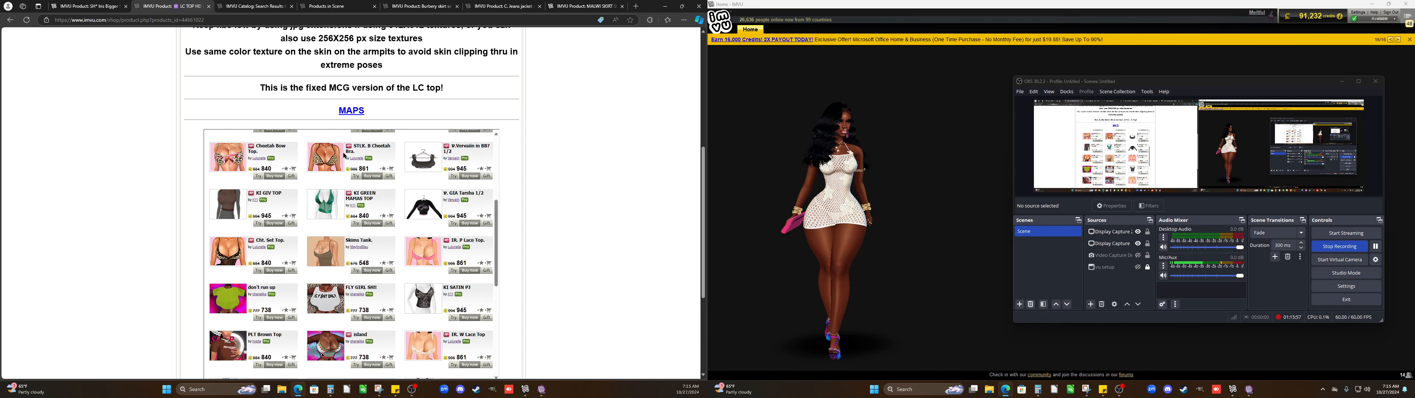
scroll(345, 156, down, 3)
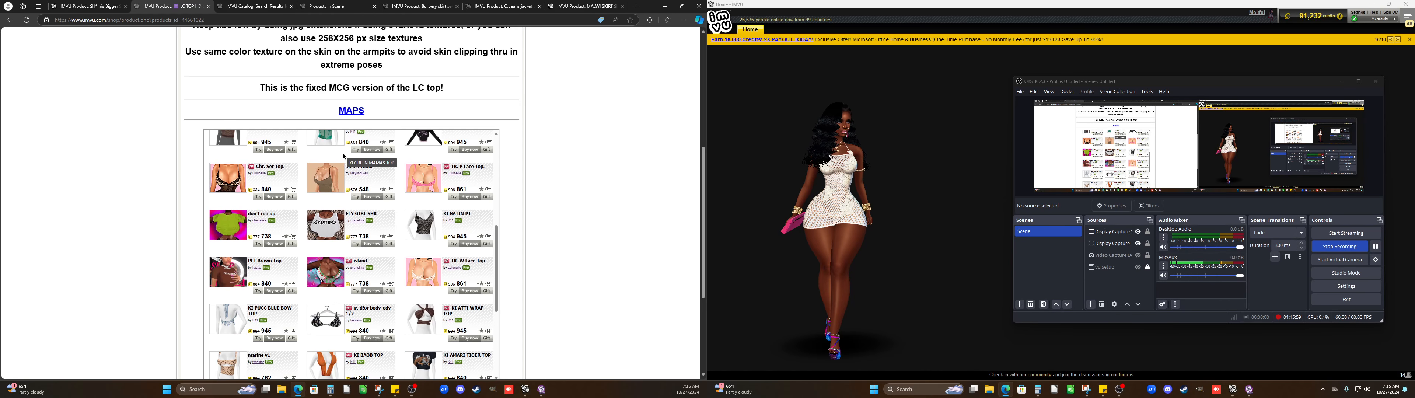
scroll(345, 156, up, 8)
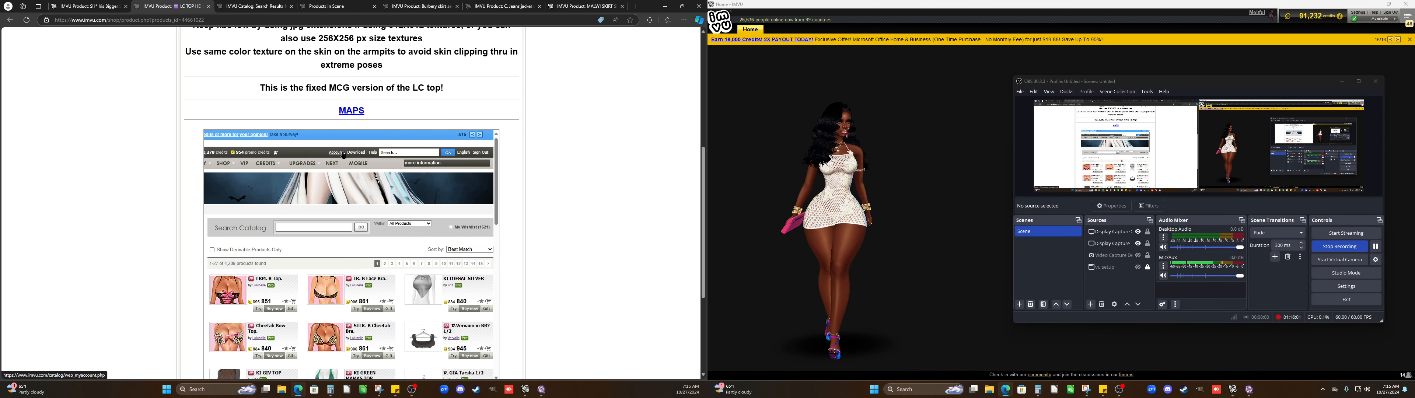
scroll(290, 102, up, 5)
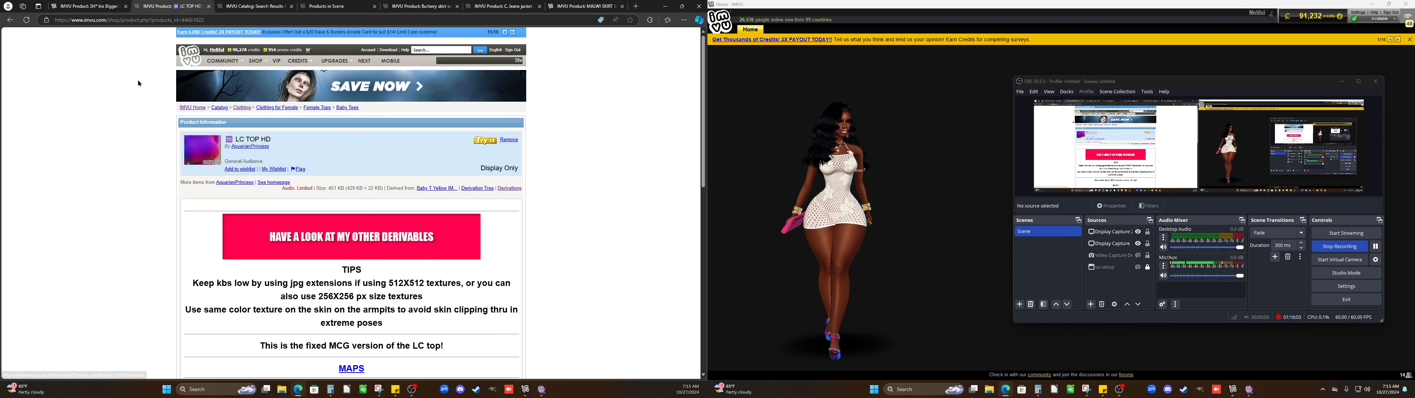
Return to the lace bra's page, open its creator's product catalog and select the creator's name in the heading
click(10, 20)
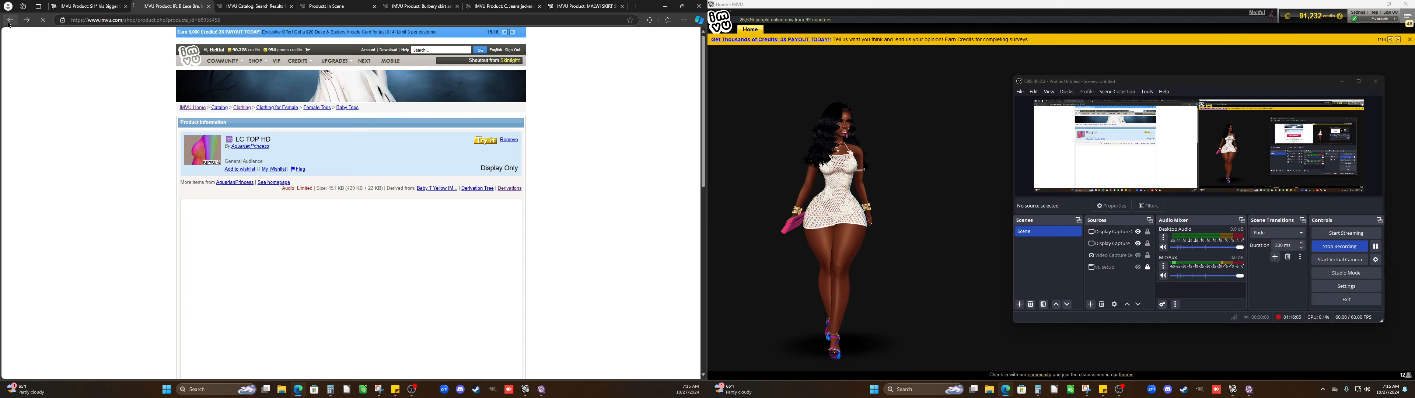
click(241, 146)
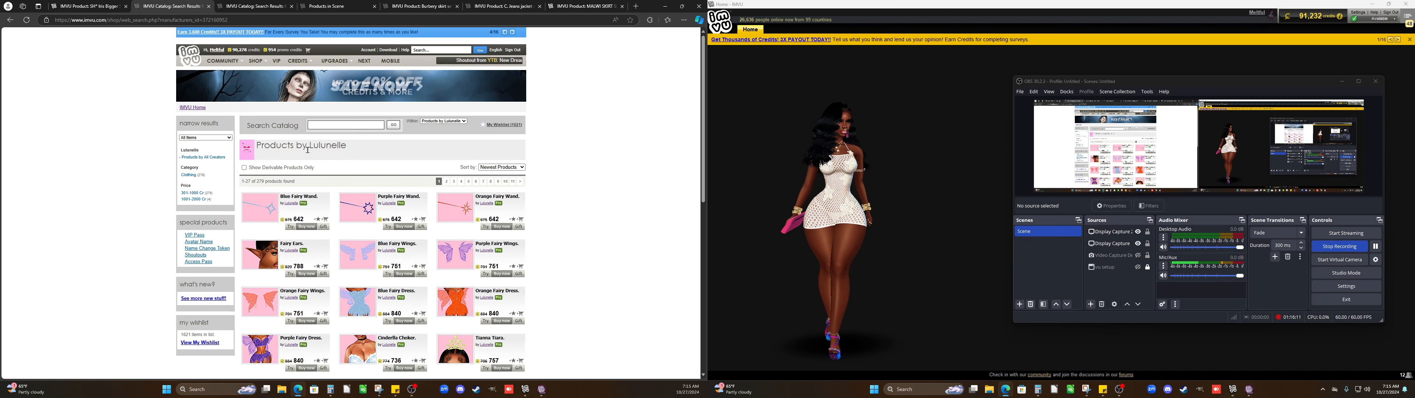
drag(308, 149, 242, 150)
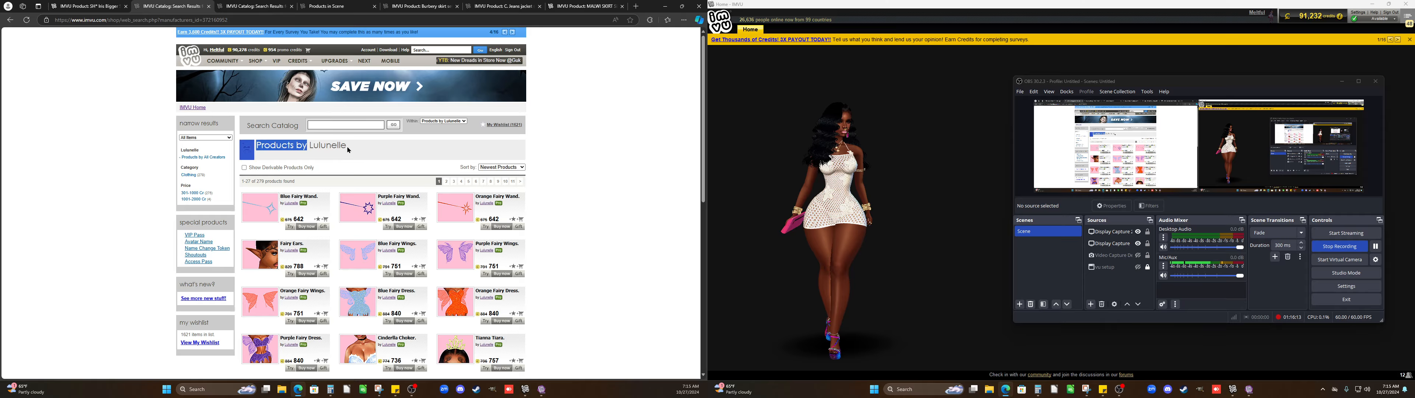
double_click(345, 147)
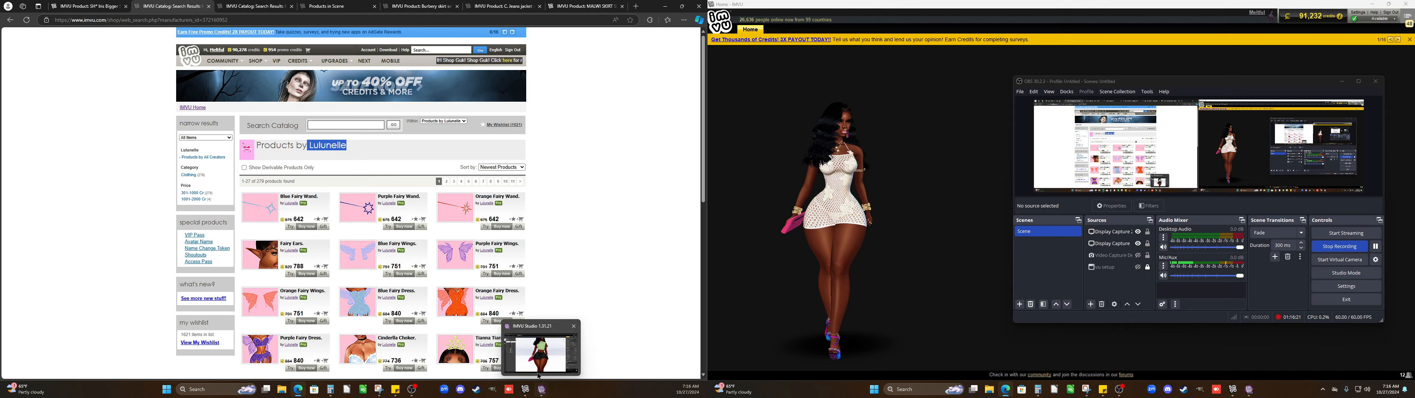
Switch to IMVU Studio, open the base product chooser for a new product, and preview BM Shorts Black Bad and its parent shorts
click(541, 390)
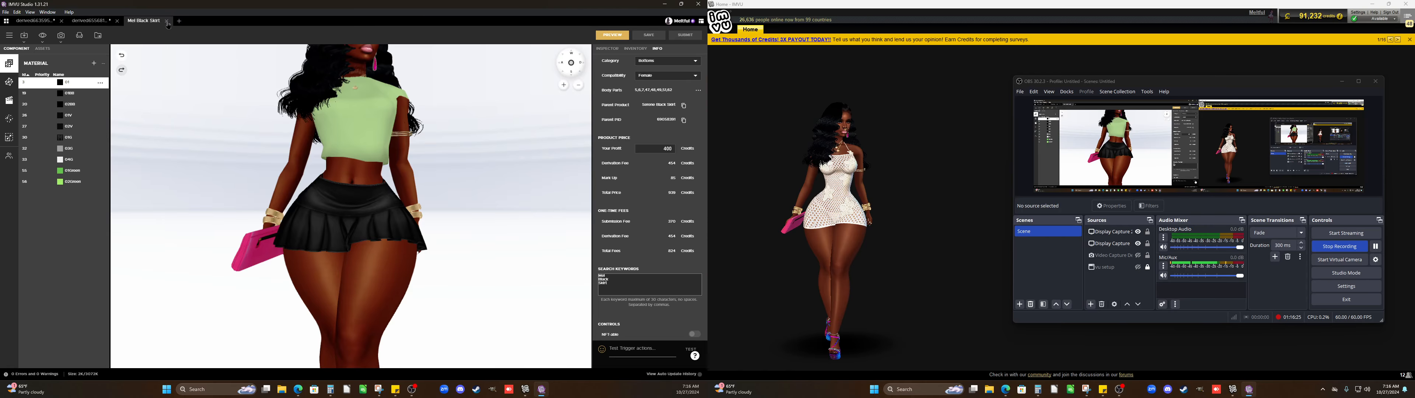
click(180, 21)
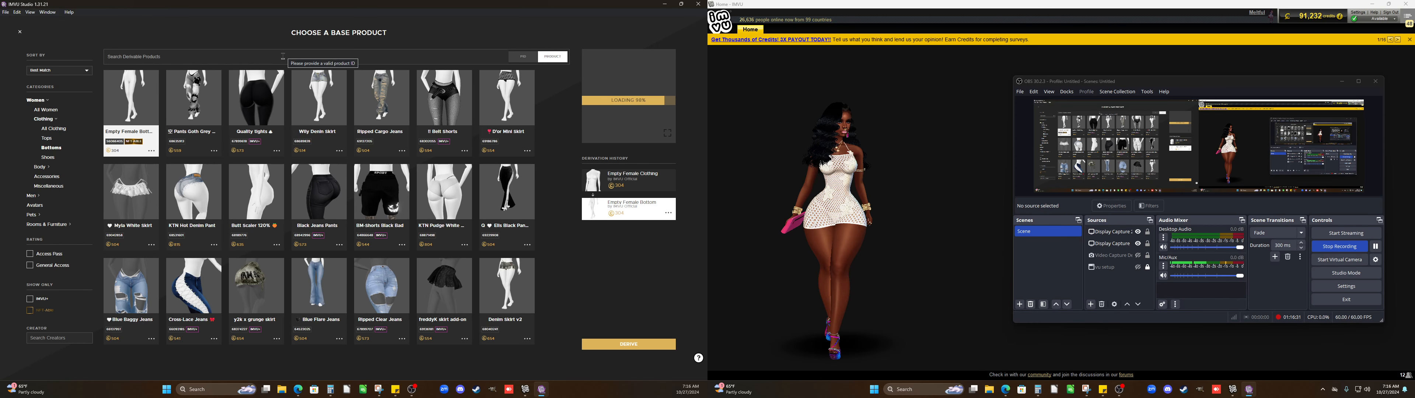
click(382, 220)
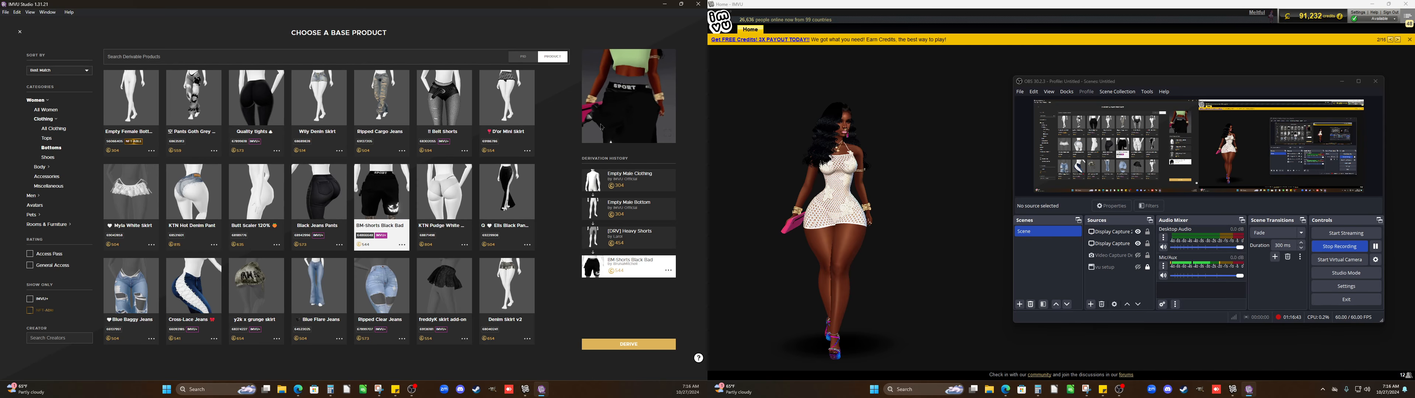
click(602, 238)
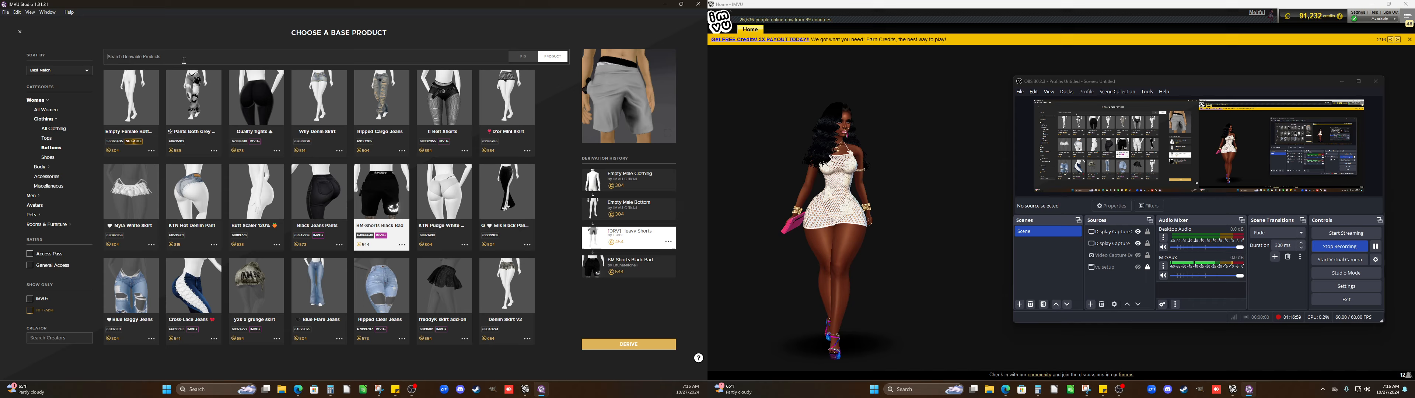
Narrow the base products to women's tops, preview the Busty Top, and search for the lace bra creator's name
click(53, 139)
click(43, 101)
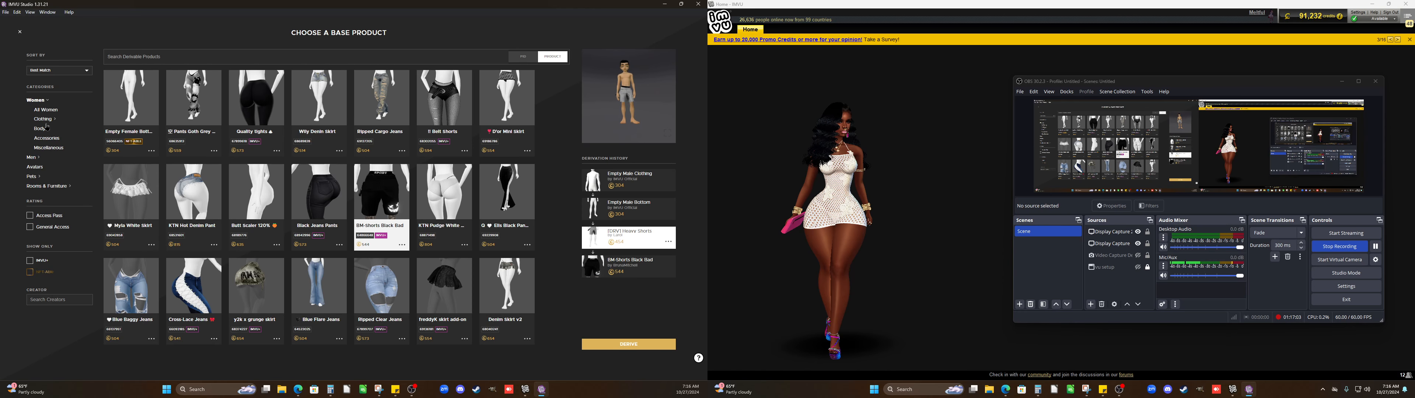
click(49, 119)
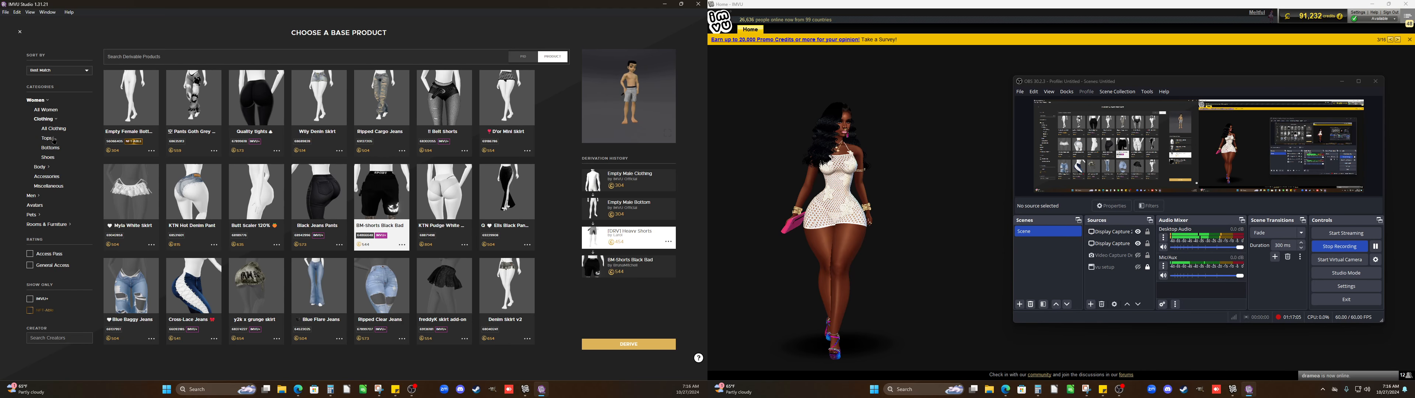
click(48, 138)
click(144, 54)
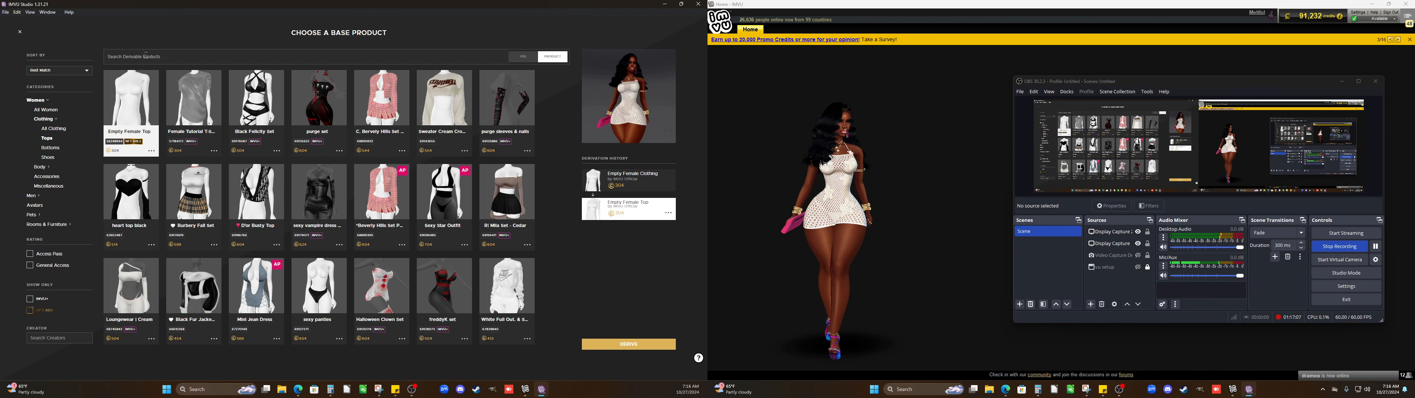
text(Lulunelle)
click(256, 200)
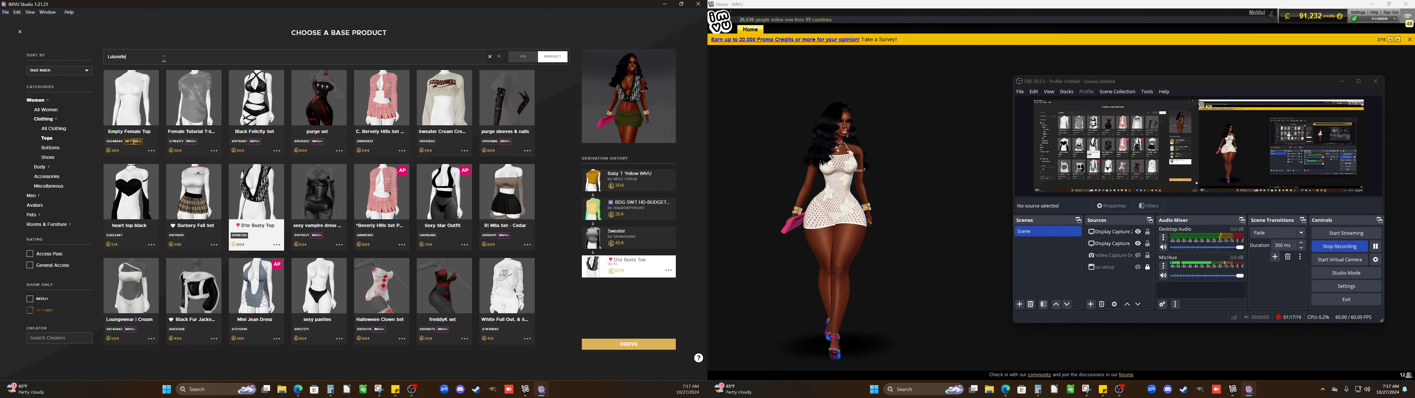
key(Return)
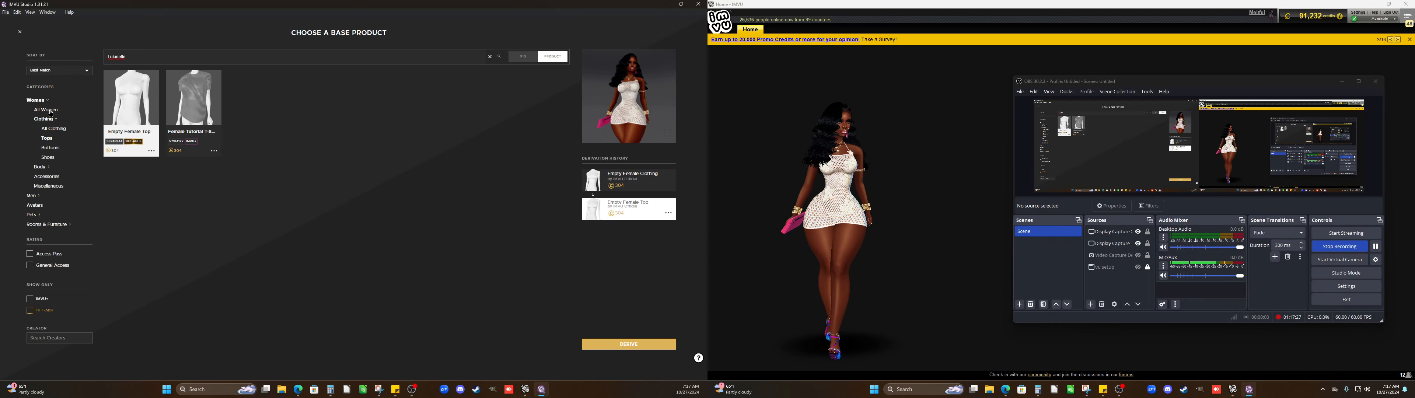
Widen the creator search to all women's products, and repeat it for all men's products
click(52, 122)
click(55, 111)
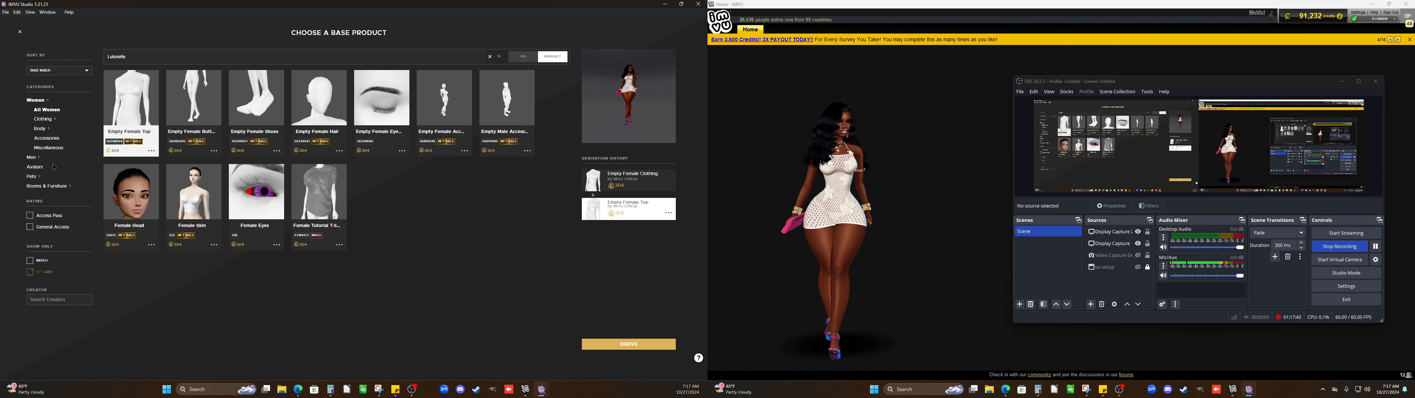
click(34, 158)
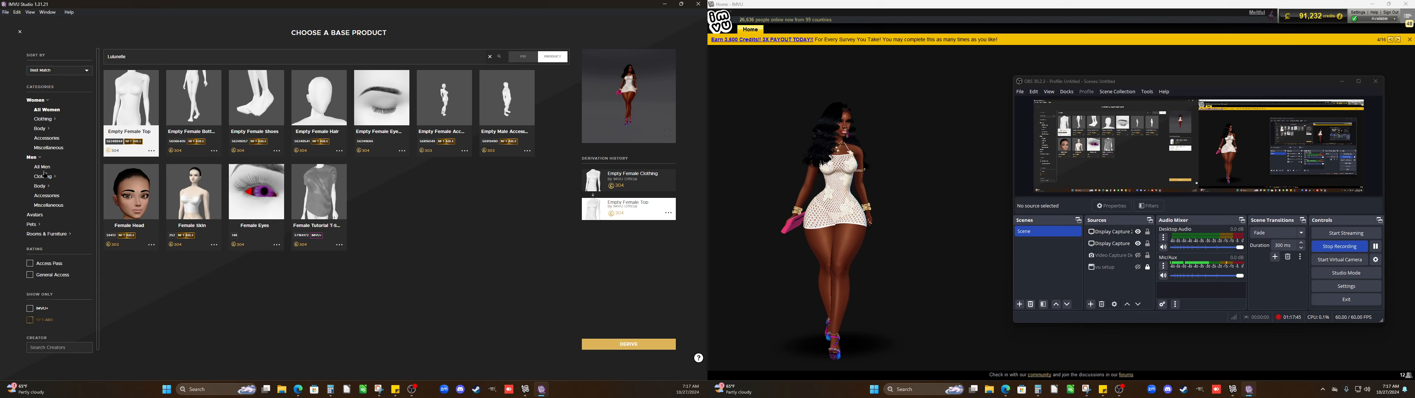
click(44, 167)
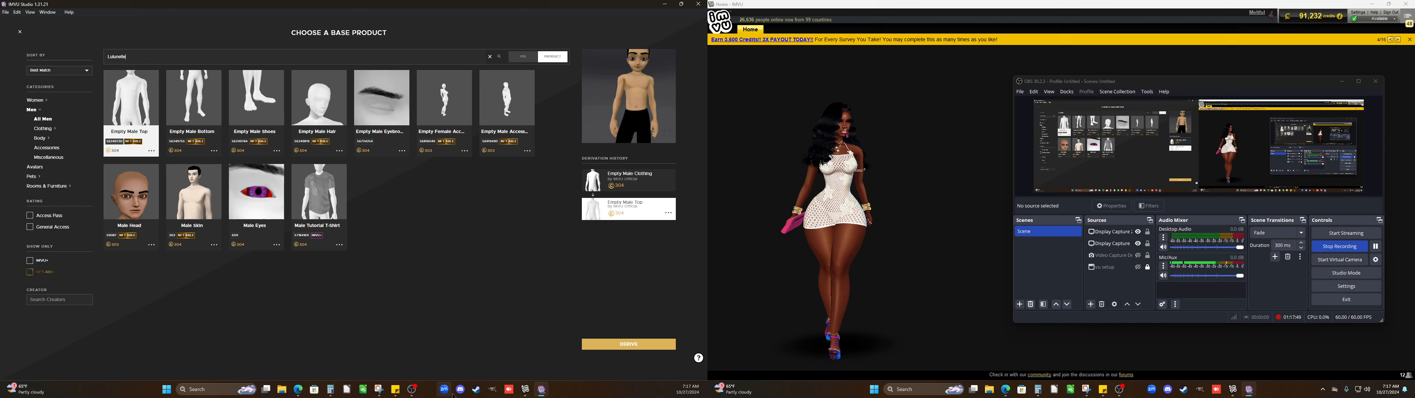
Return to the lace bra's product page in the browser and list the products like it
click(298, 389)
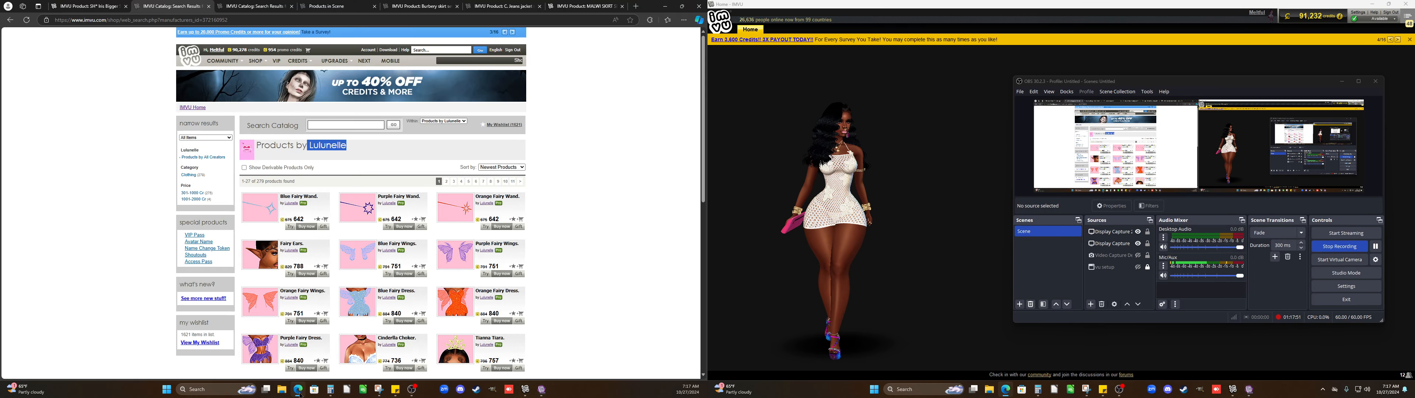
click(10, 20)
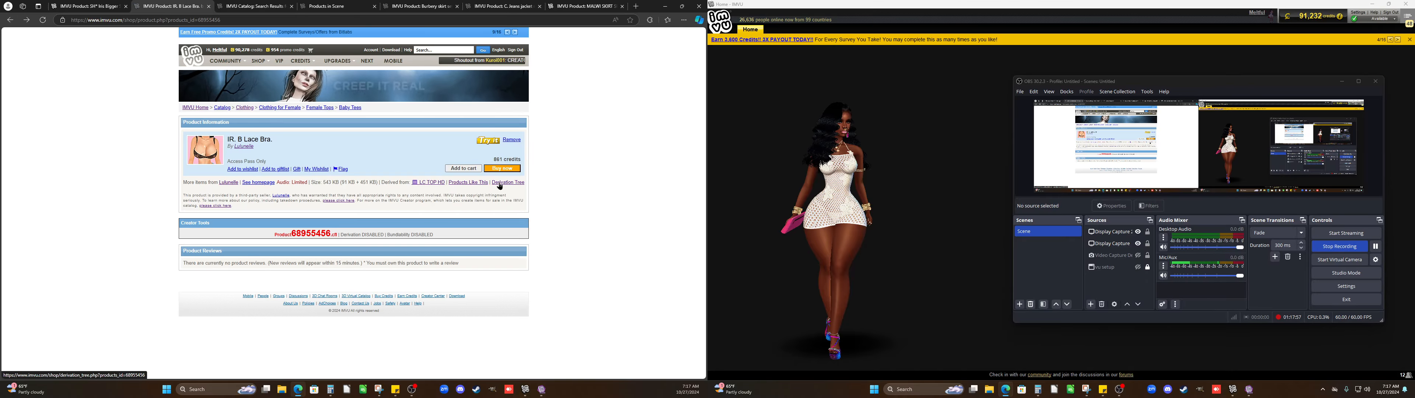
click(473, 184)
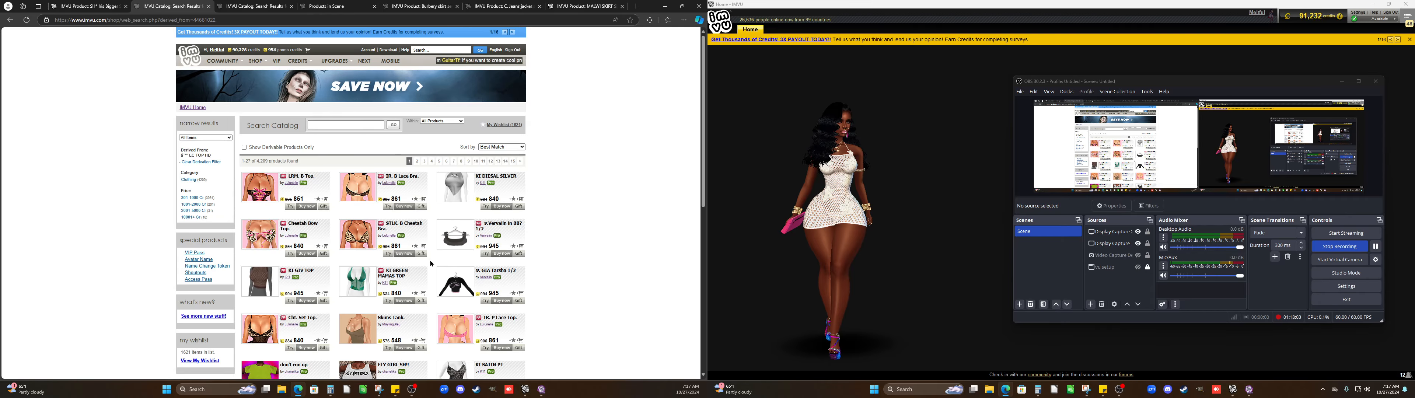
Browse the similar tops and open the product page of KI PUCC BLUE BOW TOP
scroll(430, 260, down, 1)
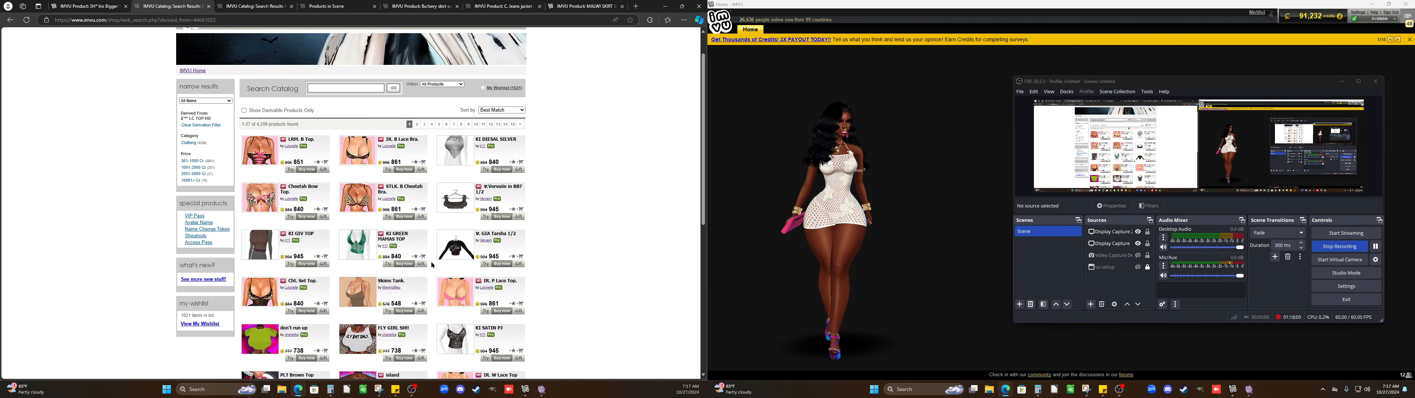
scroll(432, 261, down, 1)
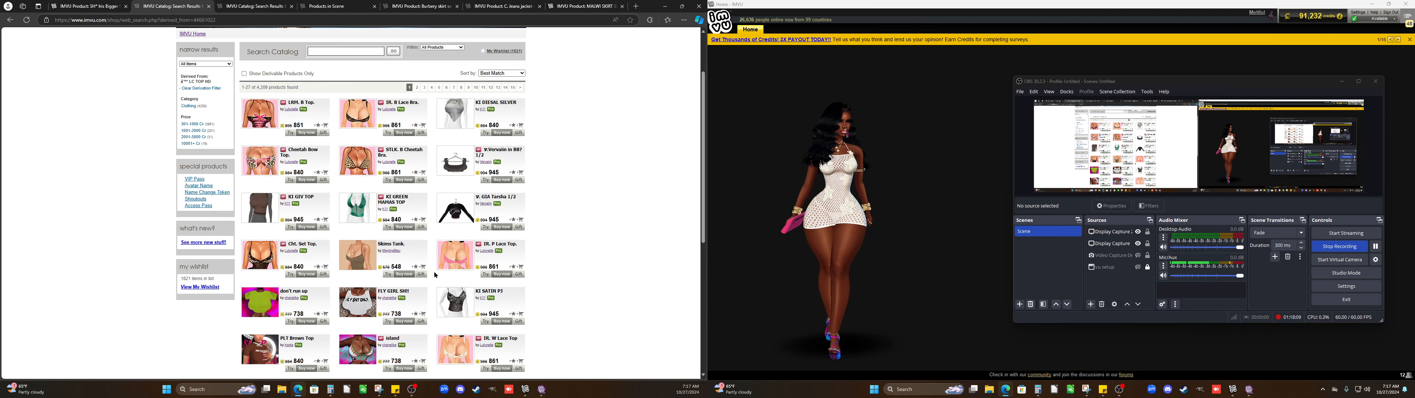
scroll(436, 275, down, 1)
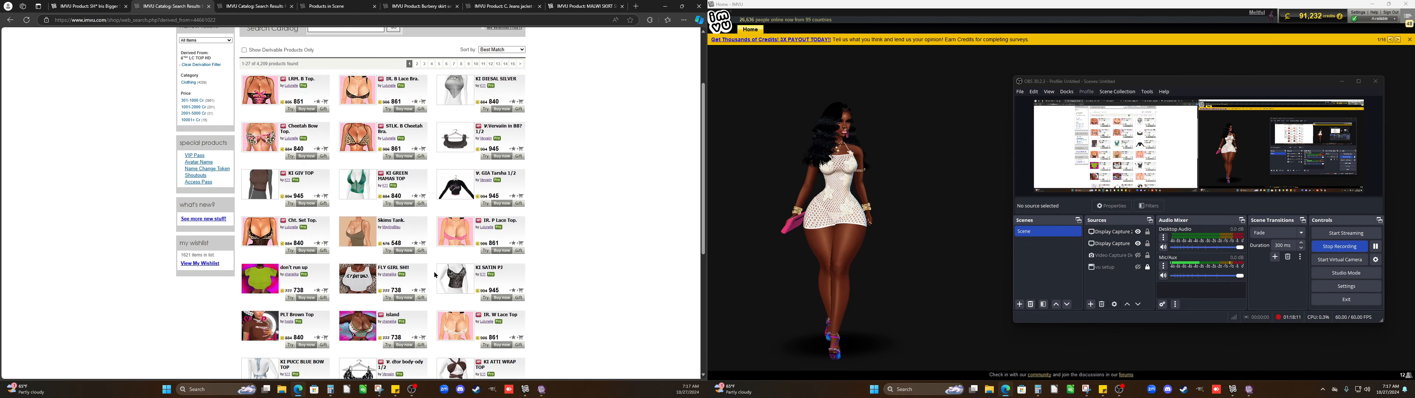
scroll(435, 275, down, 2)
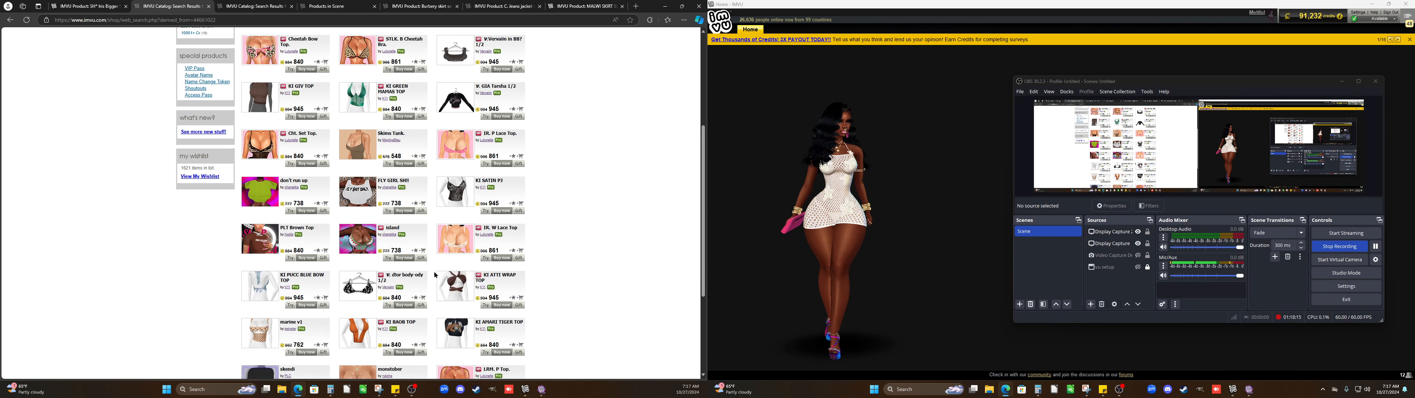
scroll(435, 275, down, 1)
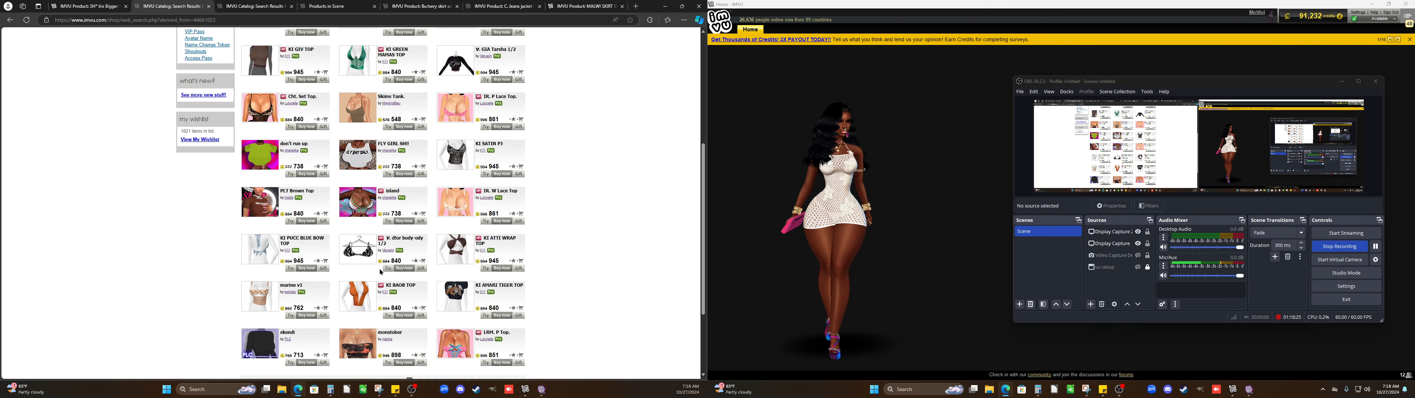
scroll(336, 270, down, 1)
scroll(336, 270, down, 1)
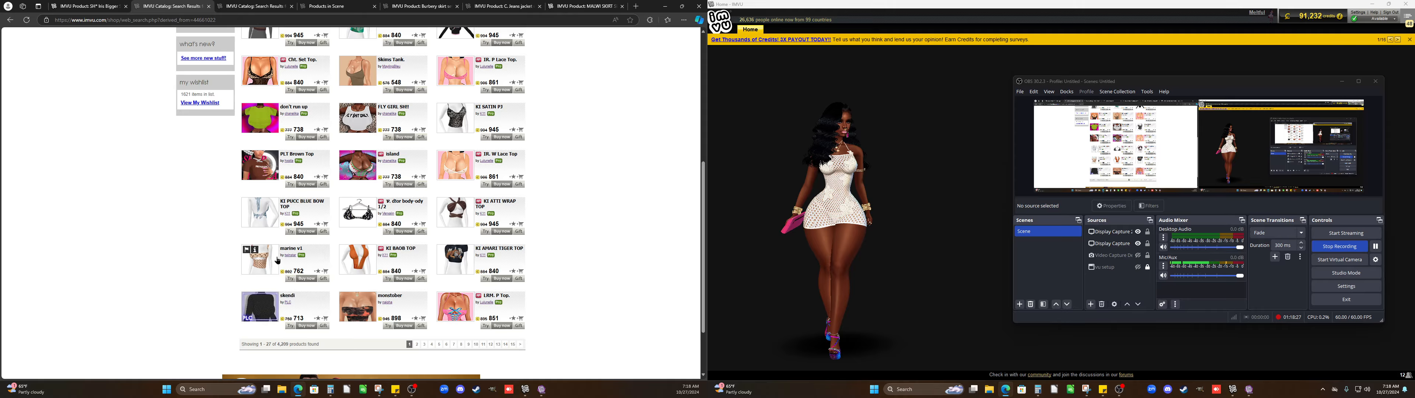
click(262, 221)
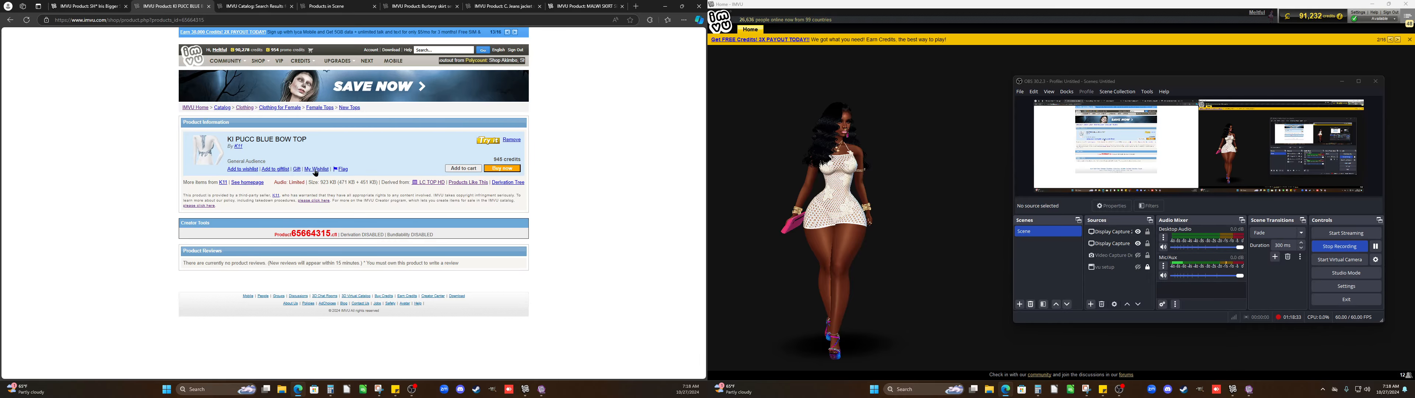
Check the blue bow top's derivation tree, return to its page, and copy the creator's name from their product catalog
click(496, 183)
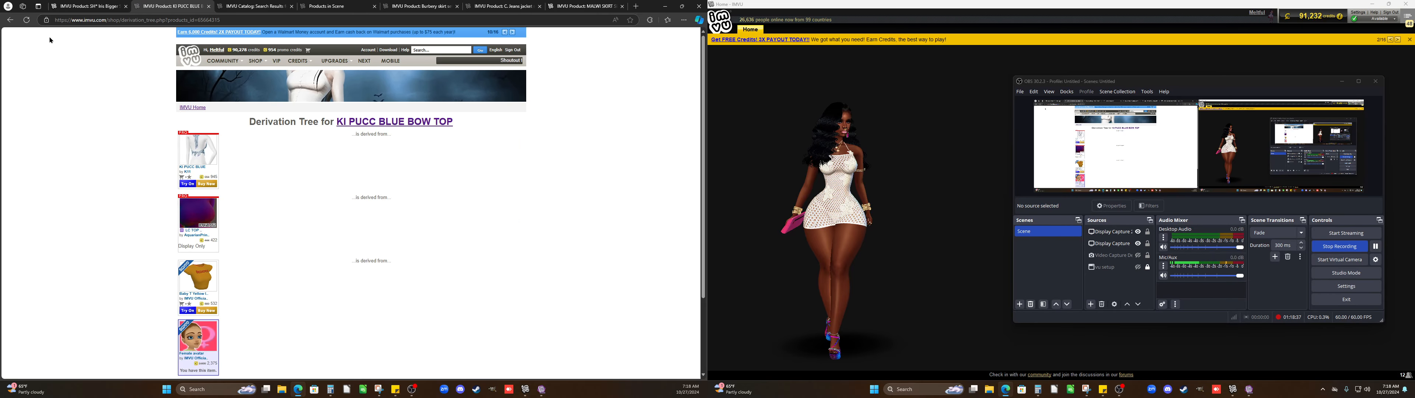
key(alt+Left)
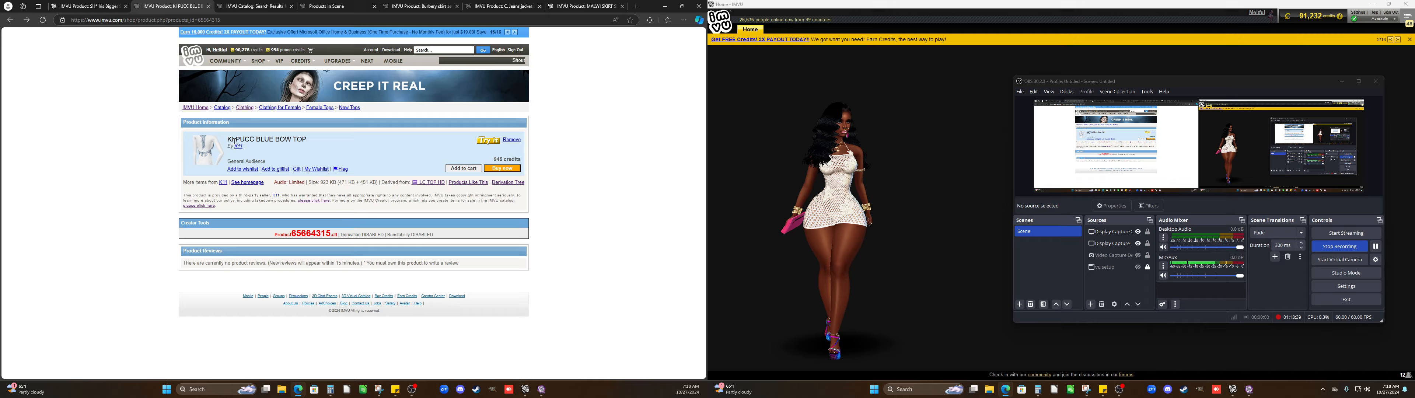
click(238, 146)
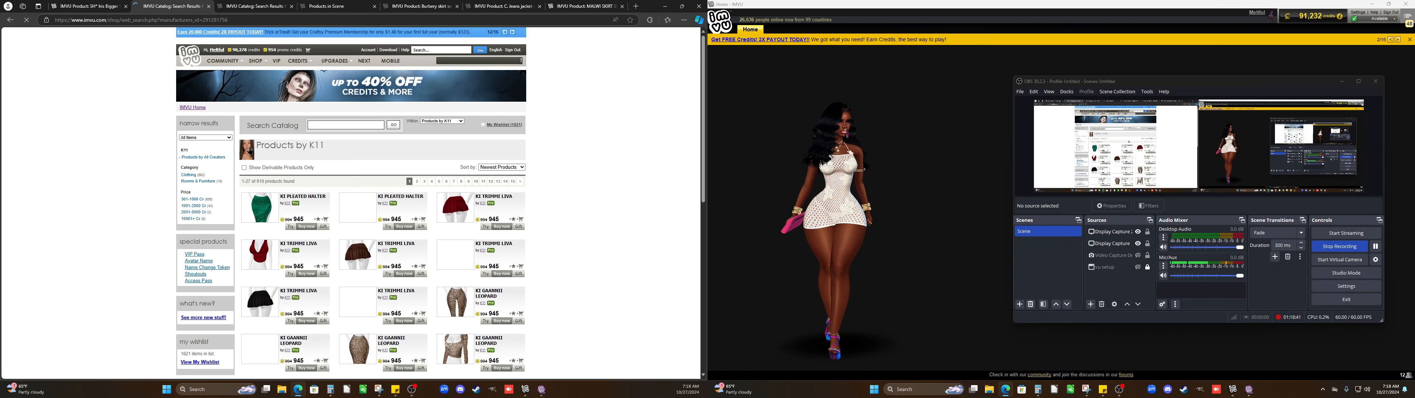
drag(310, 147, 323, 146)
key(ctrl+c)
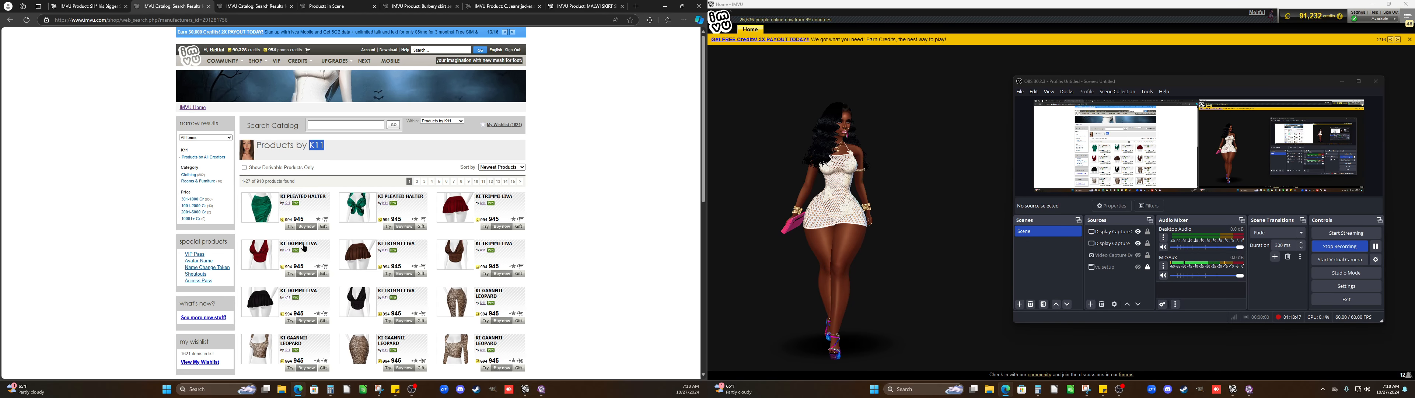
Switch to IMVU Studio, search the base products for the copied creator name, and narrow the search to all women's clothing
click(541, 390)
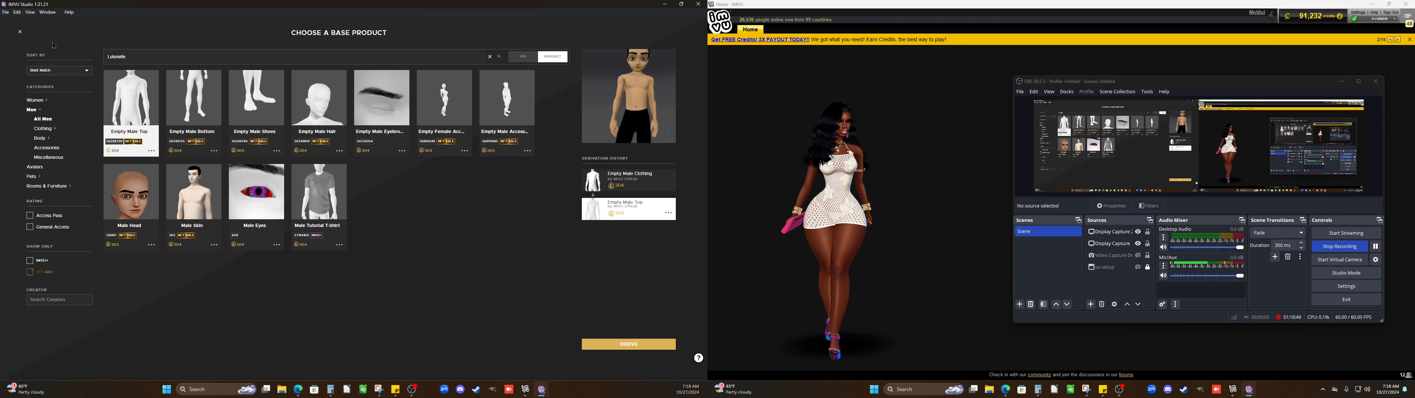
drag(132, 56, 89, 59)
key(ctrl+v)
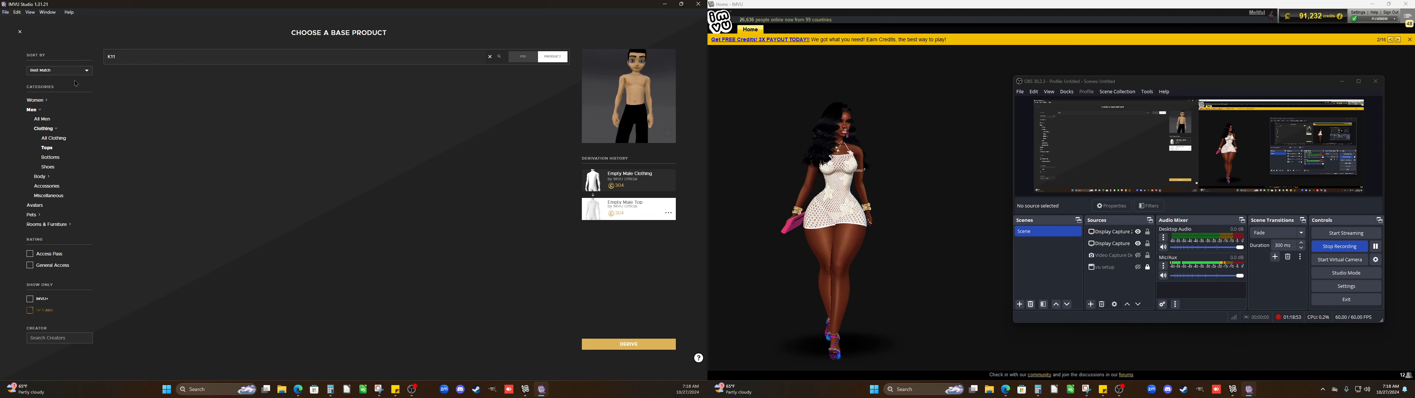
click(45, 102)
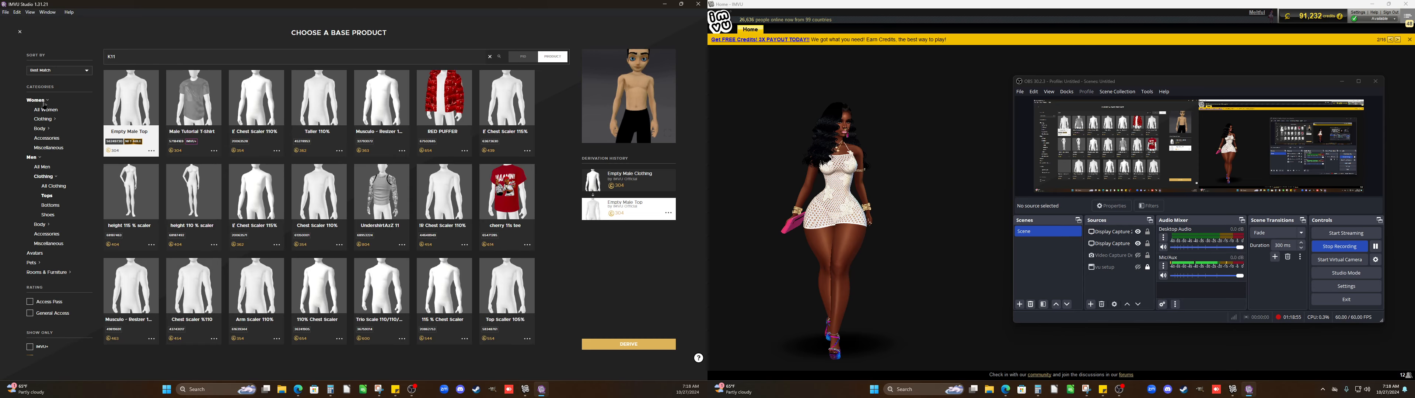
click(46, 111)
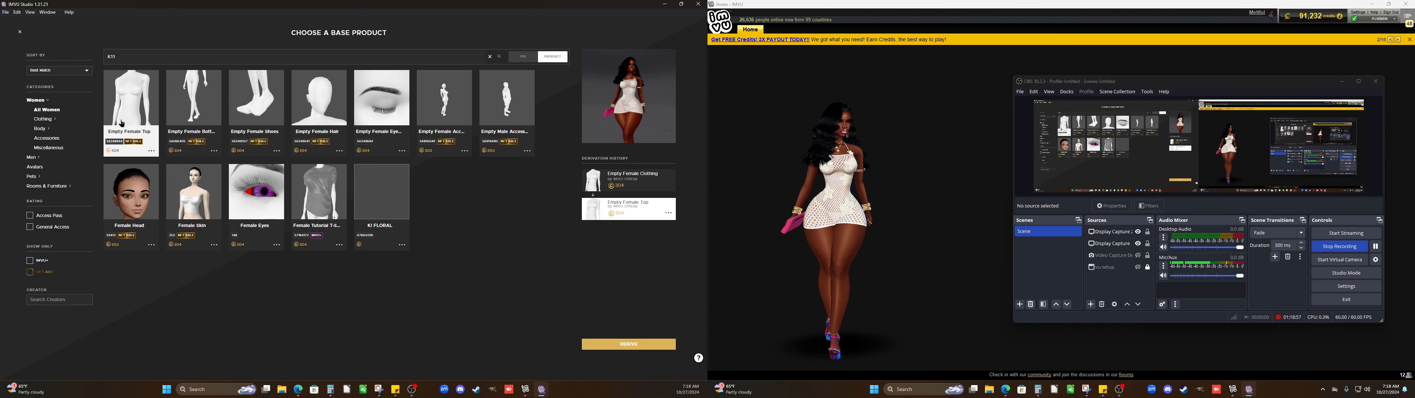
click(49, 119)
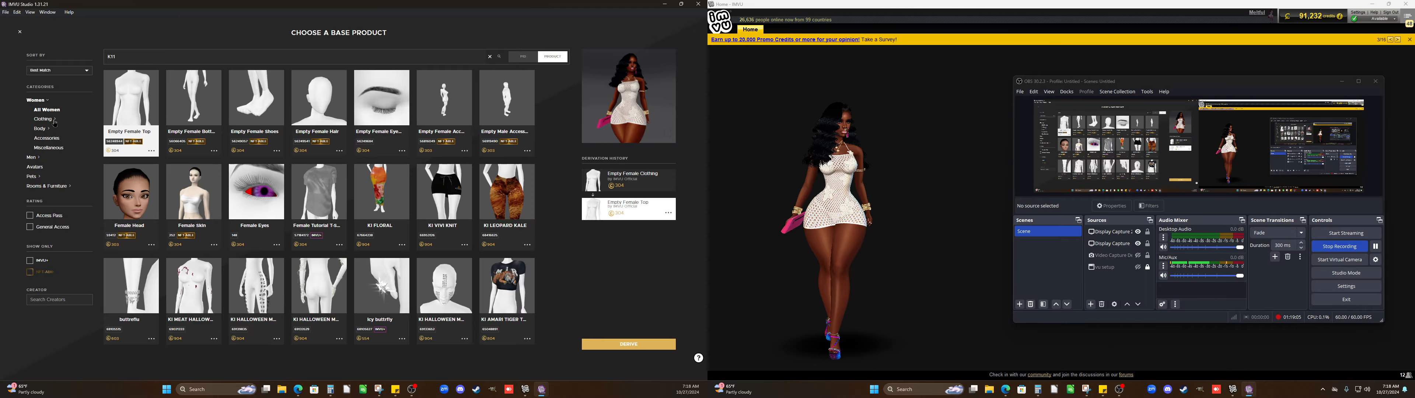
click(61, 133)
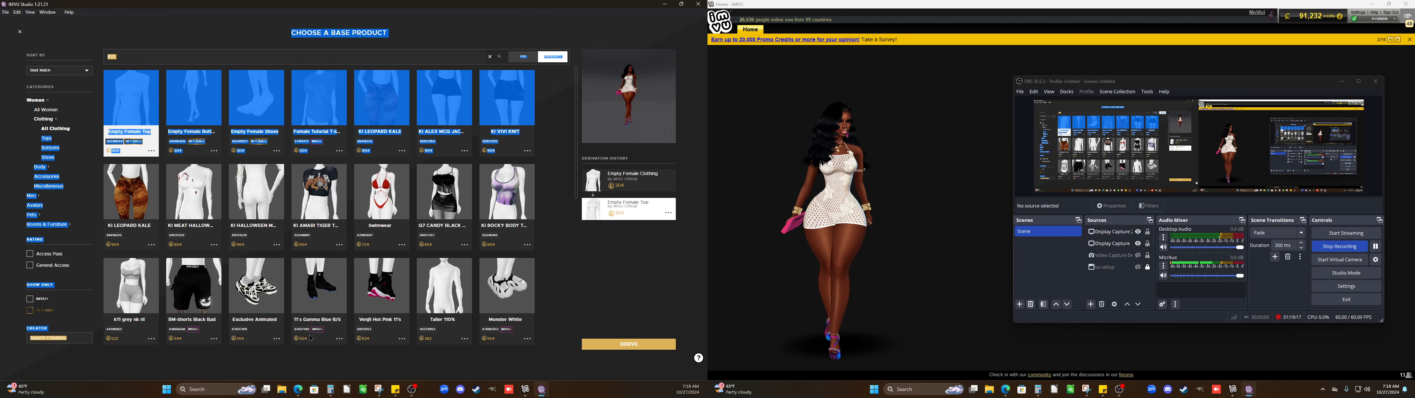
Reopen the base product chooser and preview the cream cropped sweater and its parent crop hoodie among women's clothing
click(629, 344)
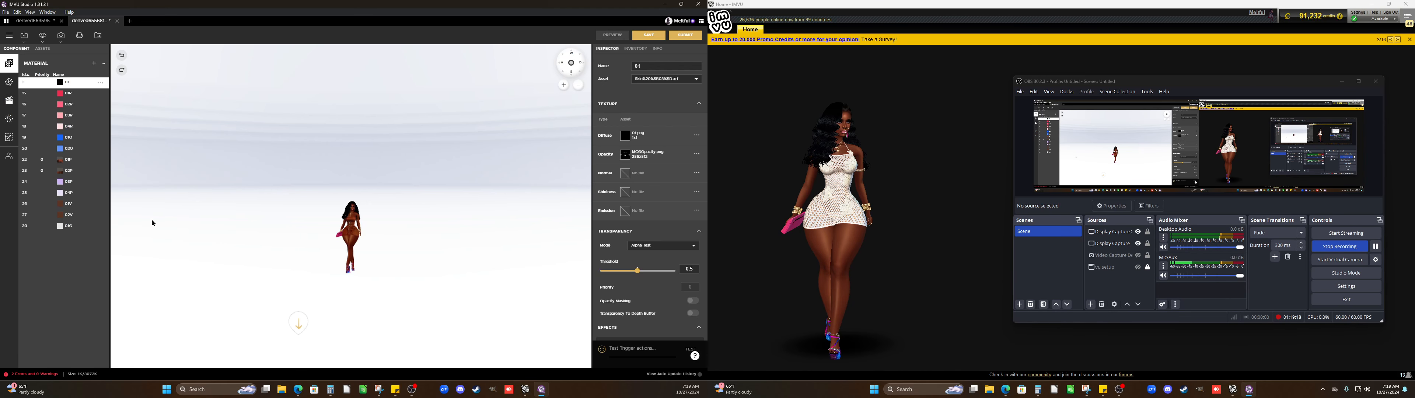
click(132, 22)
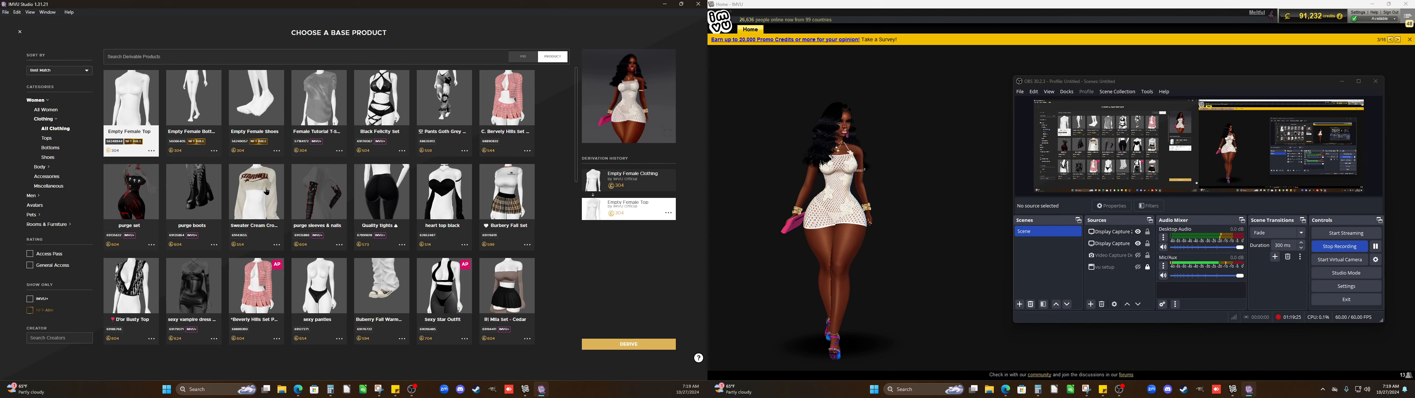
click(276, 181)
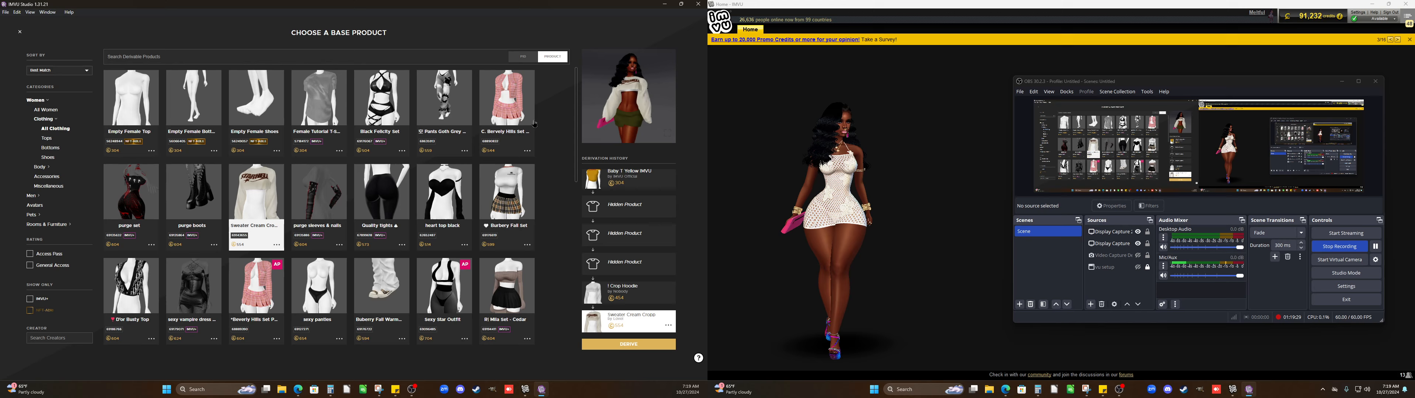
scroll(604, 114, up, 5)
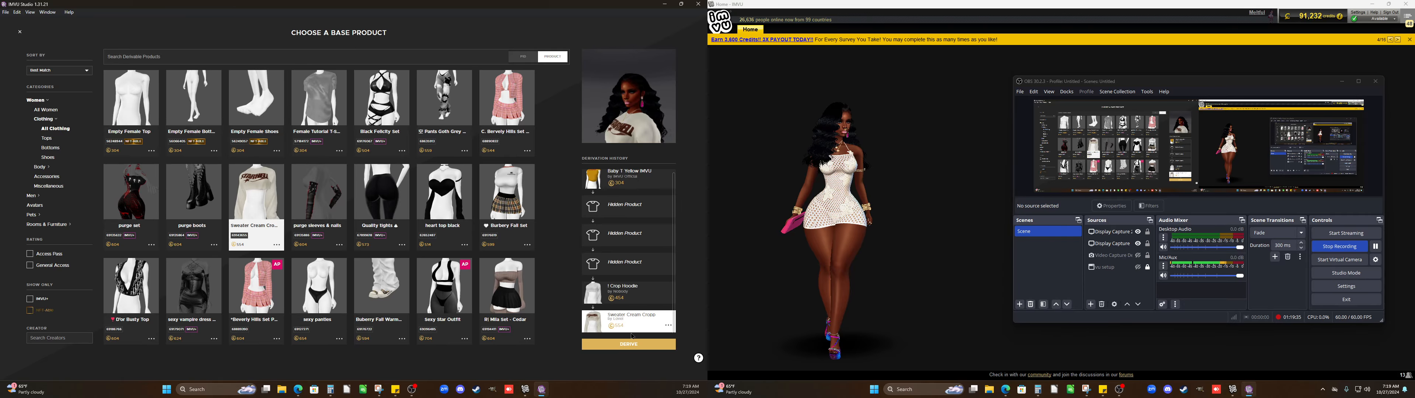
click(630, 303)
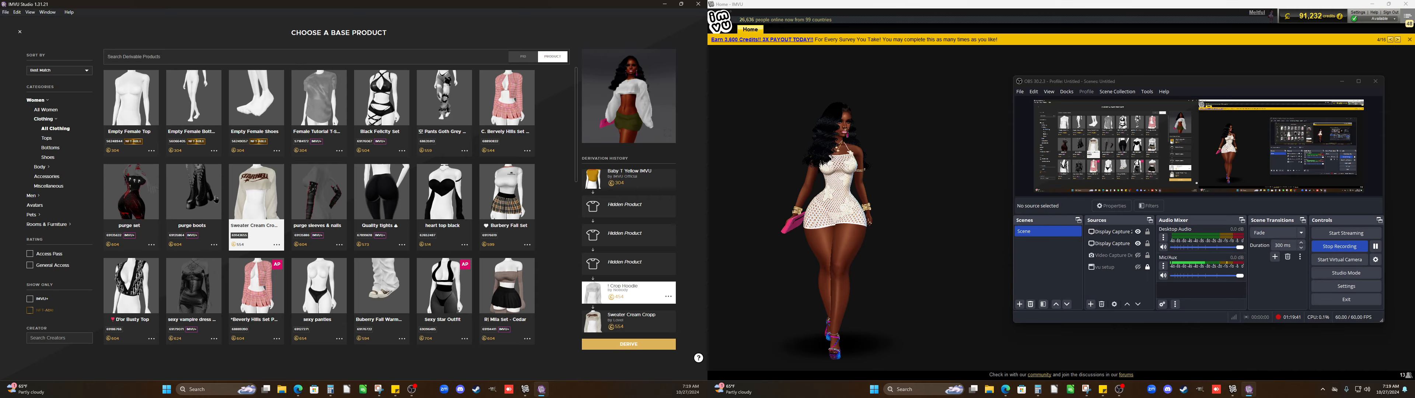
Preview the purge set and its black parent set, examining the outfit on the avatar up close and from several sides
click(140, 190)
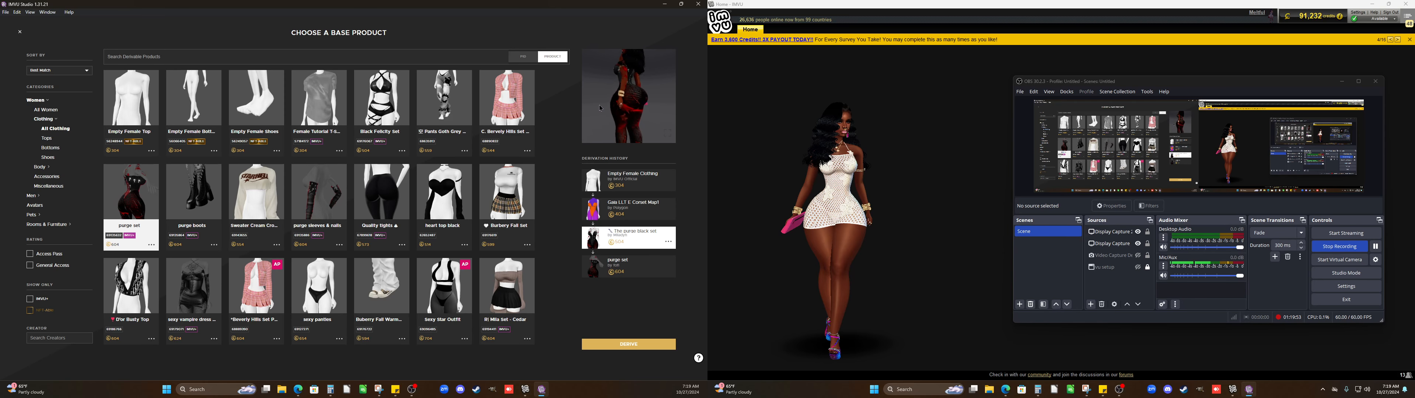
drag(587, 107, 635, 110)
scroll(632, 110, down, 5)
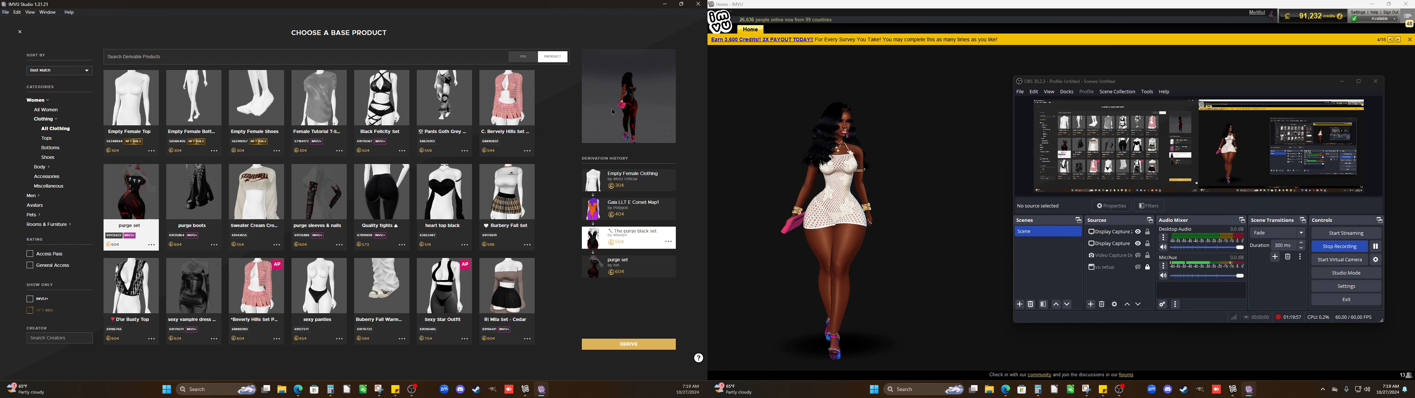
scroll(613, 112, up, 5)
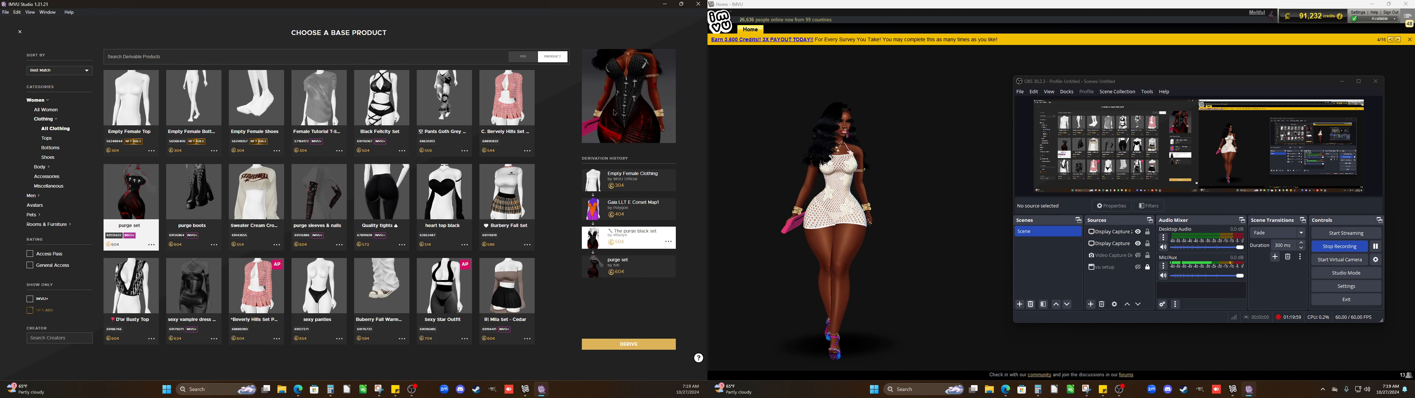
scroll(614, 113, down, 4)
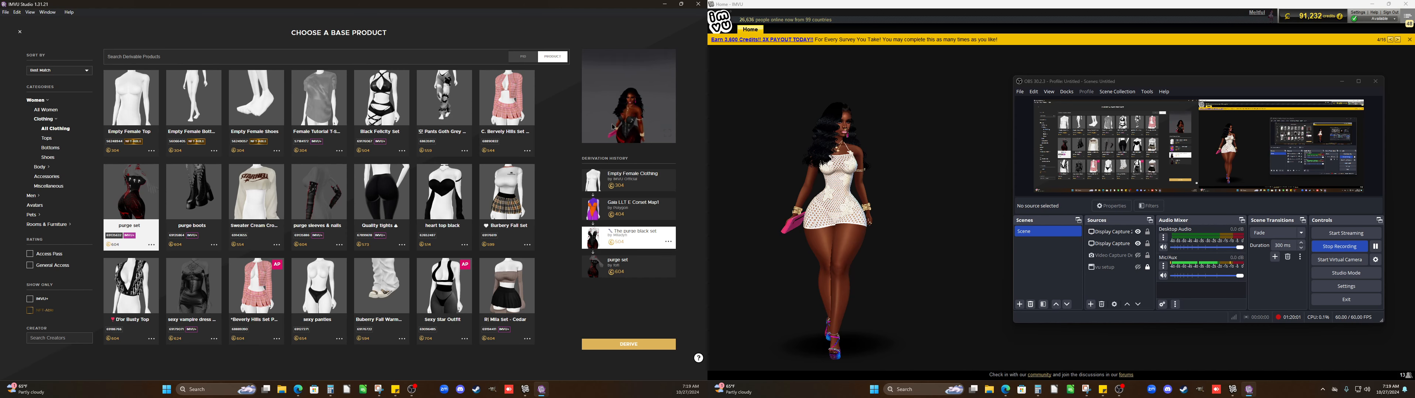
scroll(614, 121, up, 5)
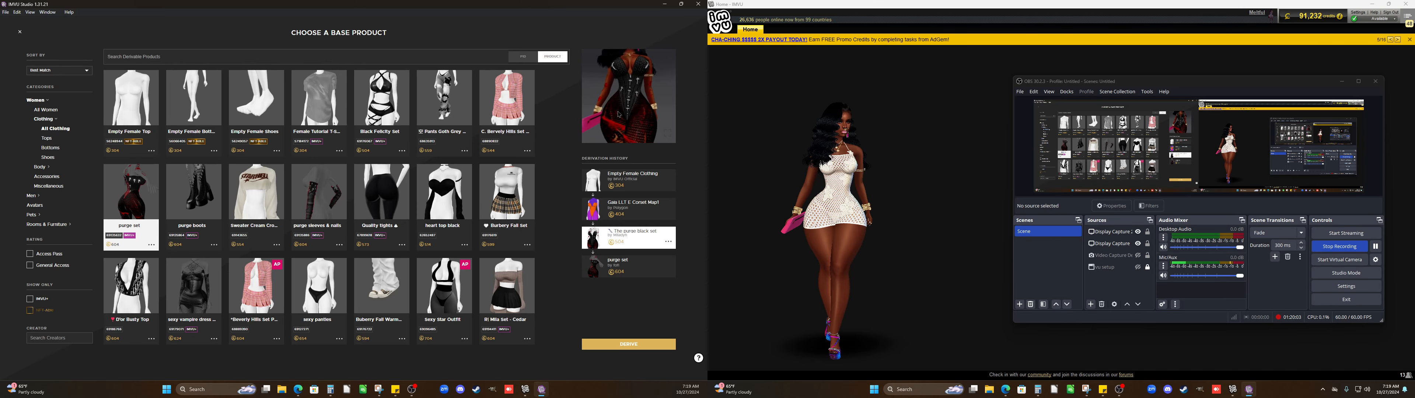
drag(619, 114, 591, 107)
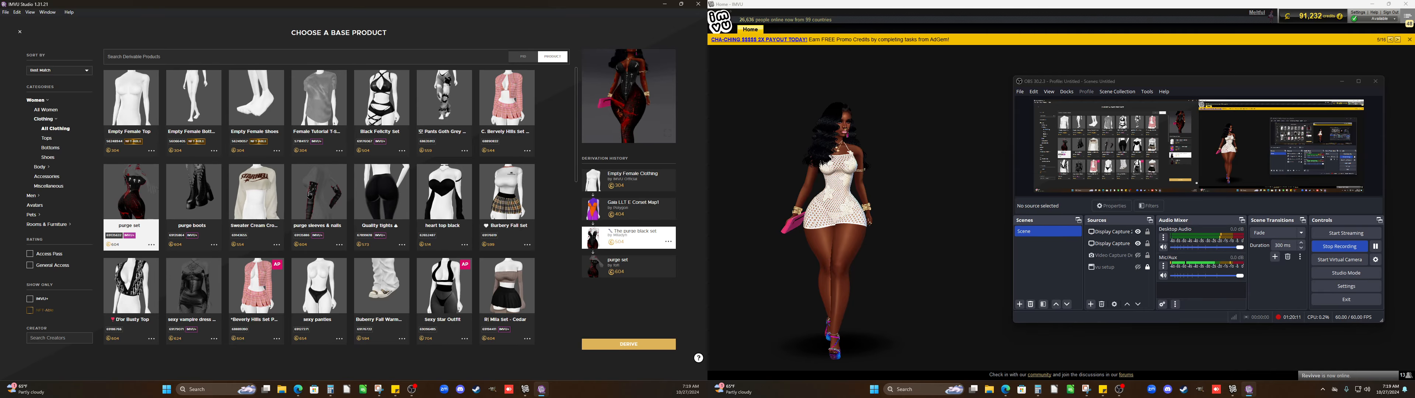
scroll(620, 100, down, 5)
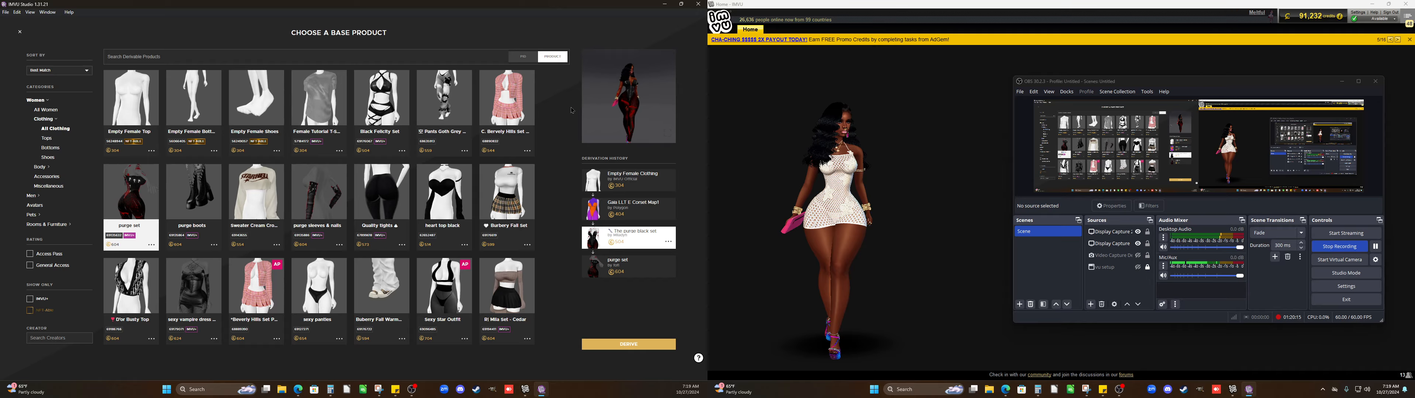
drag(621, 100, 546, 106)
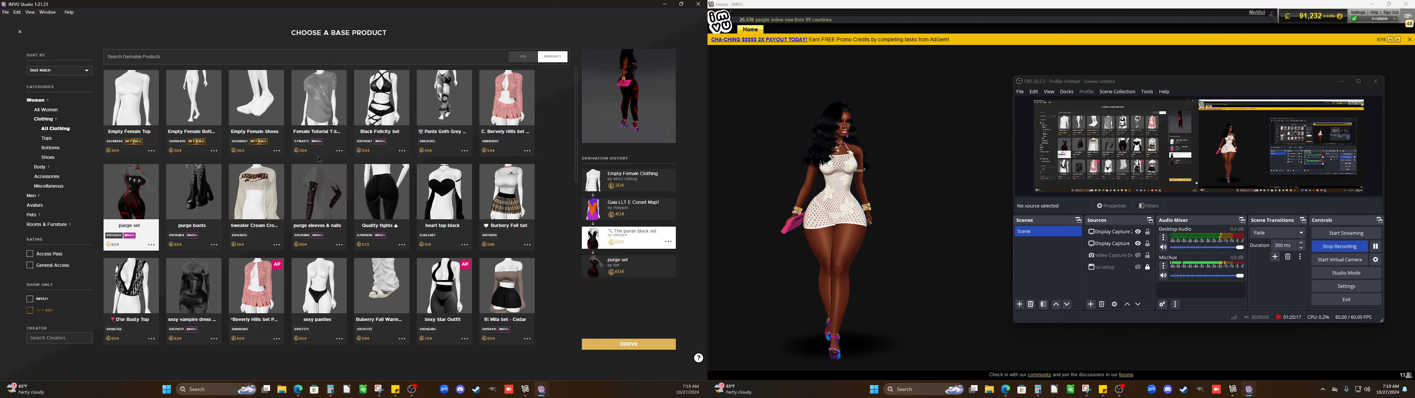
Search the base products for K11, then preview the candy black fit and its parent lace corset set up close and from the side
click(248, 59)
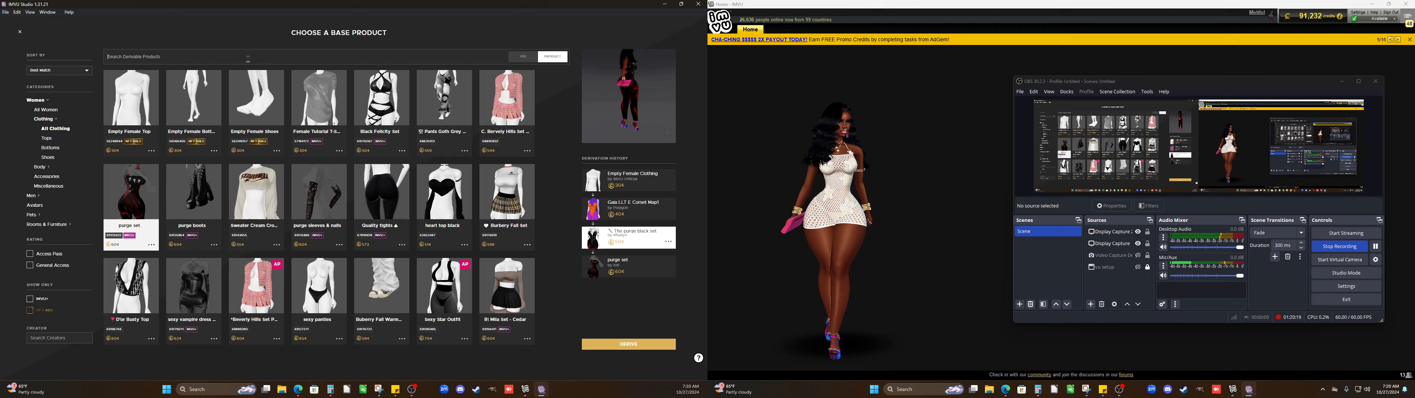
text(K11)
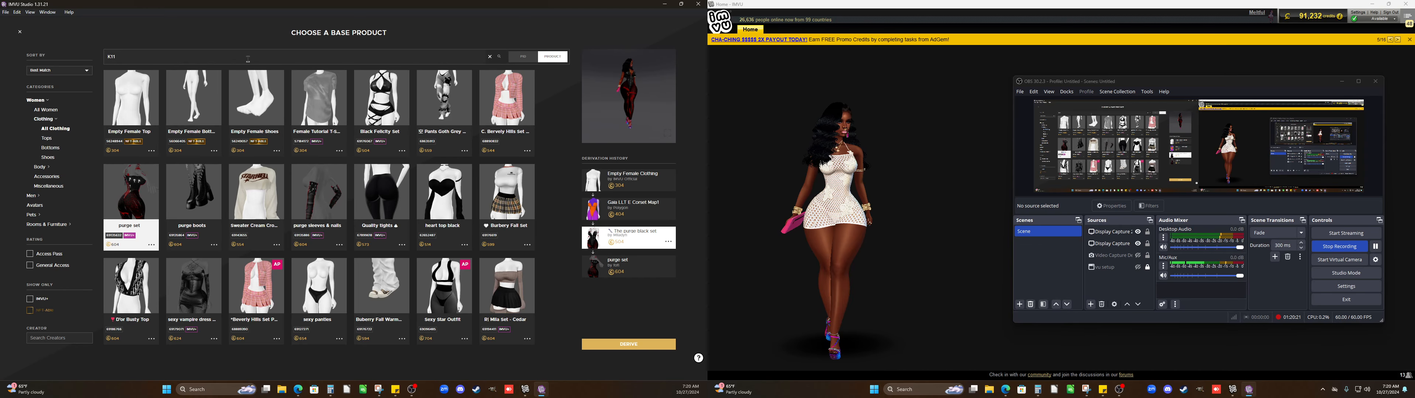
key(Return)
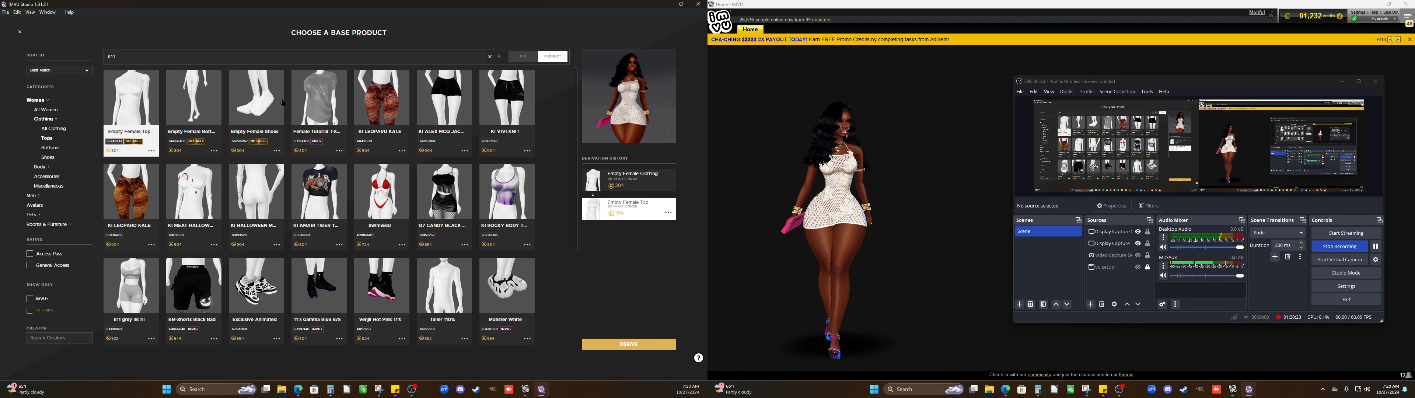
click(470, 198)
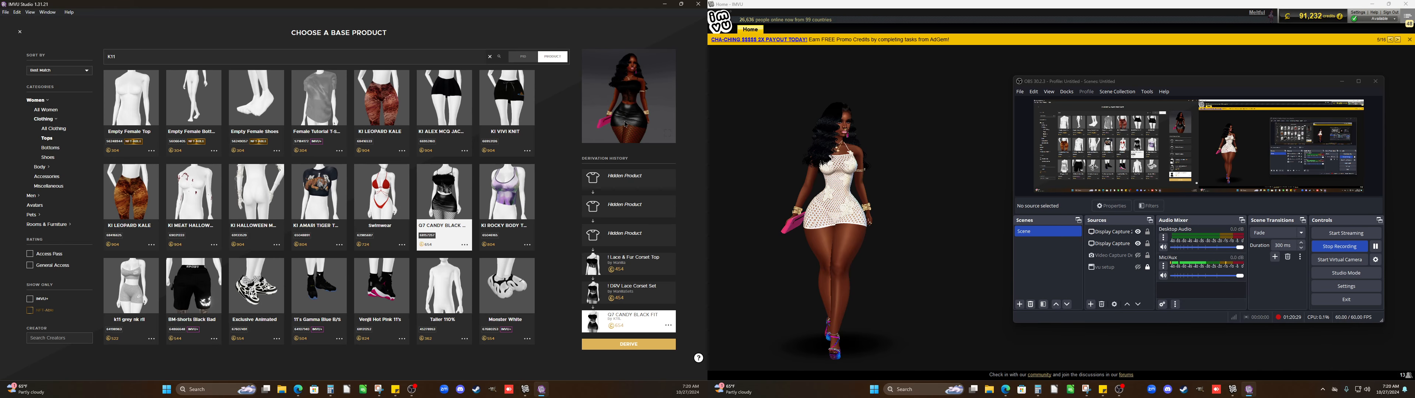
scroll(621, 114, up, 3)
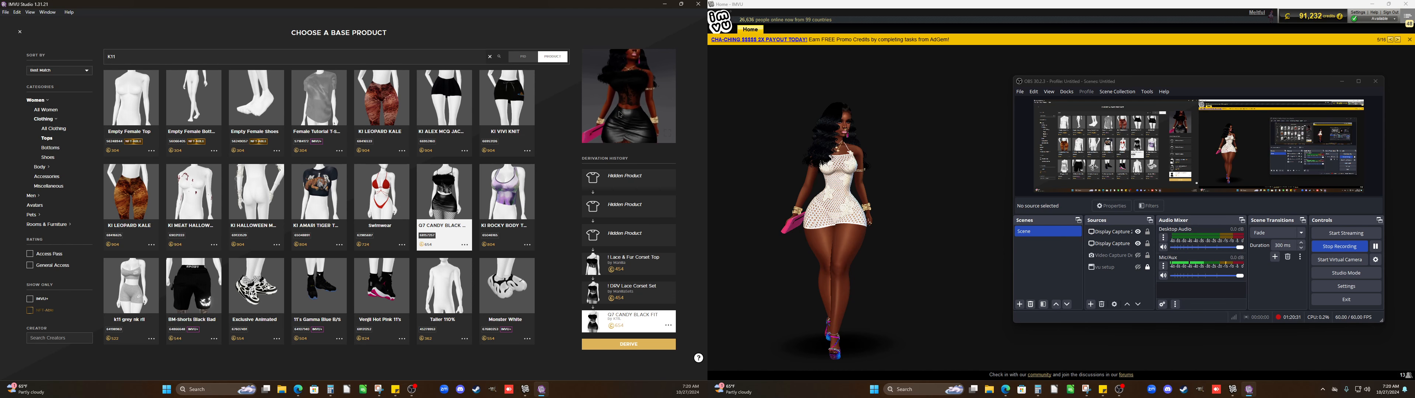
drag(620, 114, 672, 115)
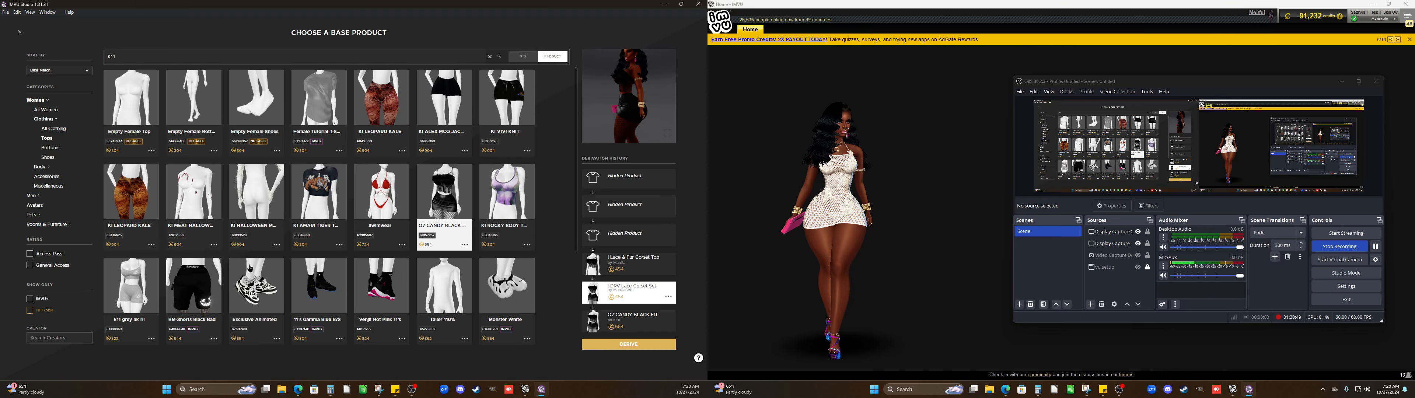
Preview the K11 grey outfit and its parent V16 outfit on the avatar, checking the fit up close
click(130, 304)
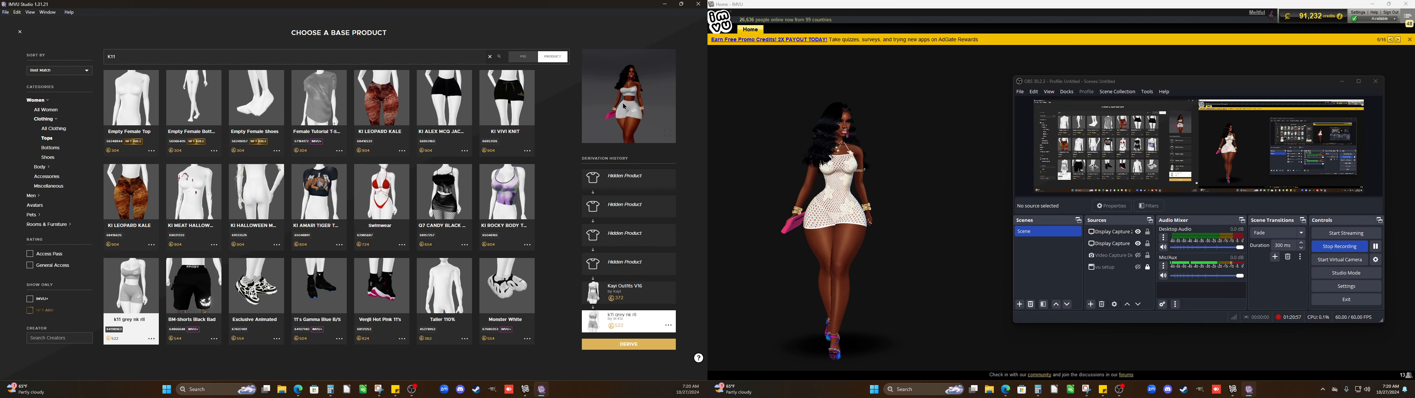
click(647, 294)
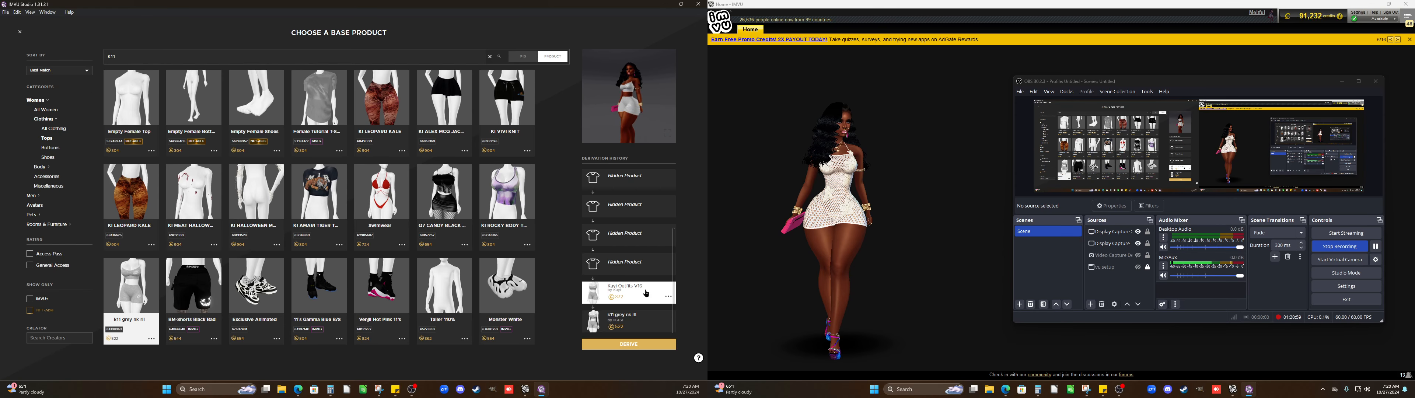
scroll(630, 122, up, 3)
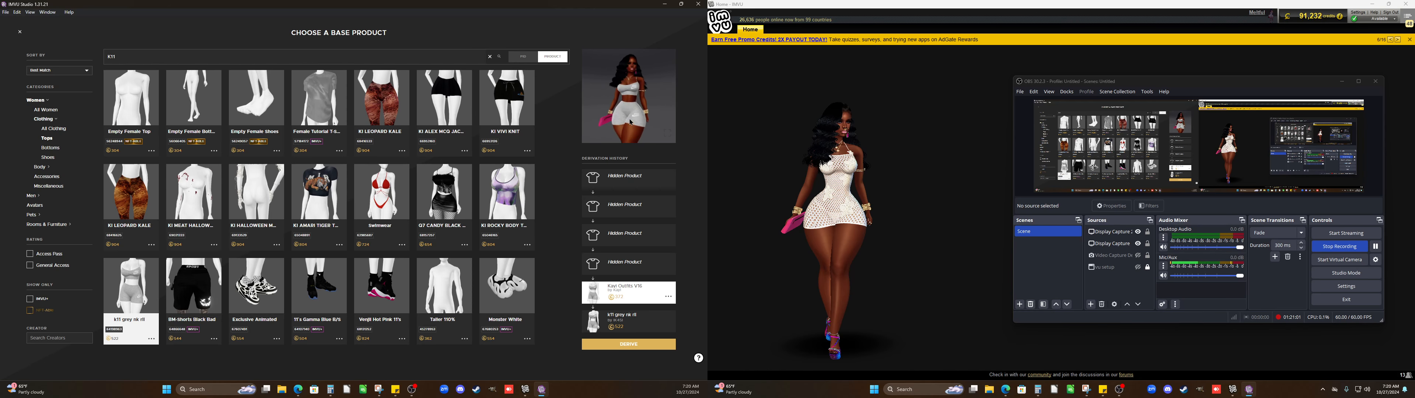
scroll(631, 120, down, 3)
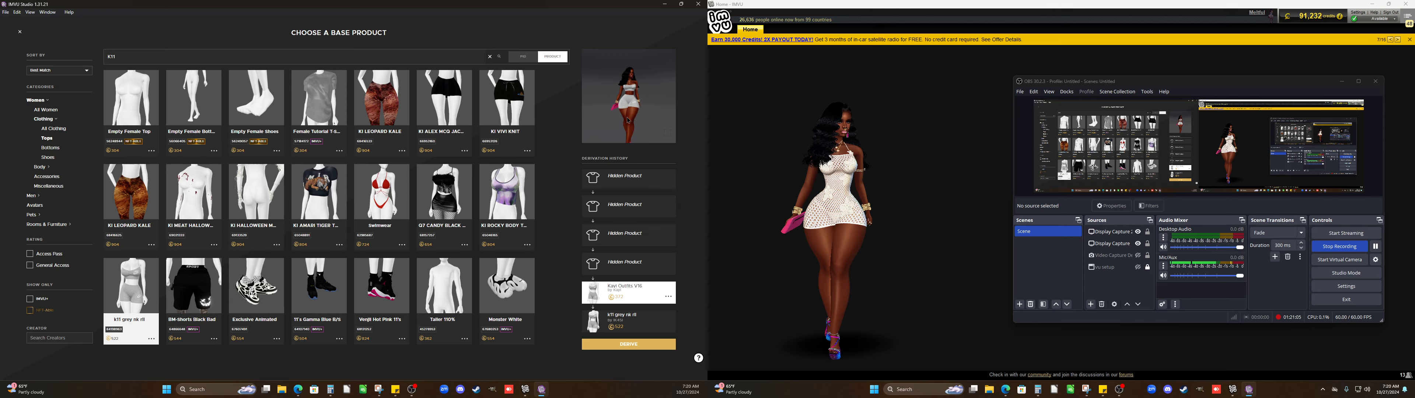
Open the parent V16 outfit's product page, then return to IMVU Studio and review the outfit's full derivation history
click(669, 296)
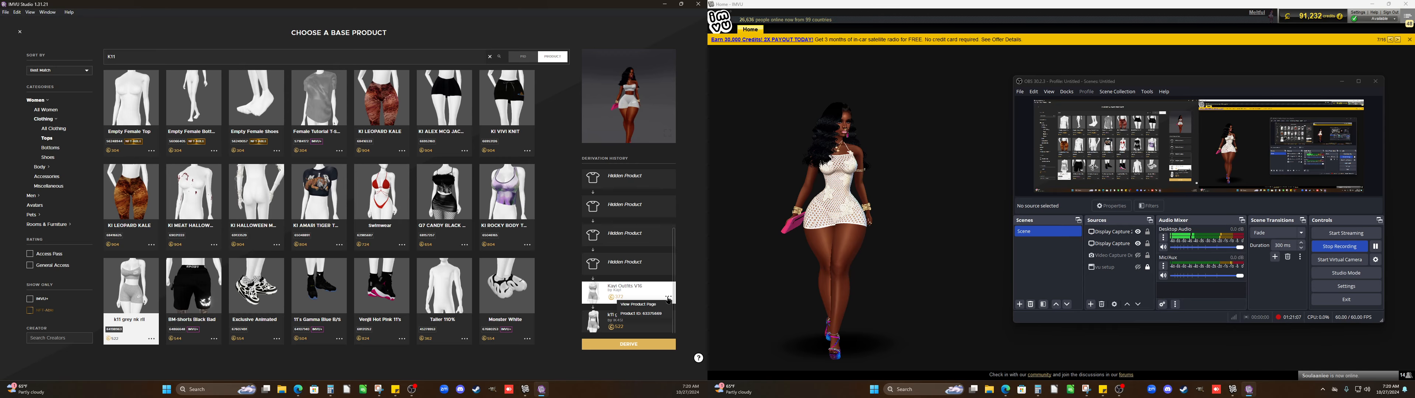
click(655, 304)
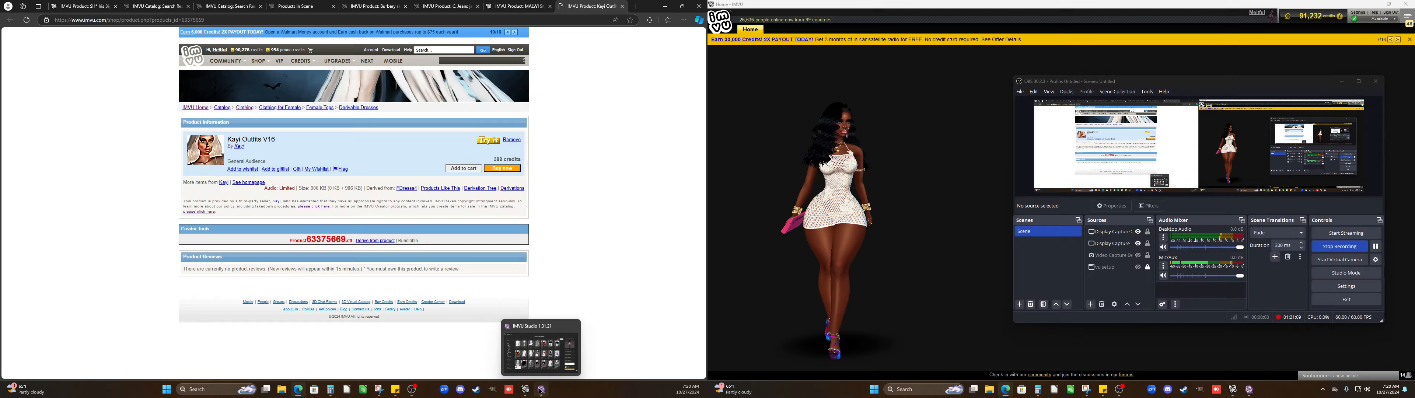
mouse_move(541, 393)
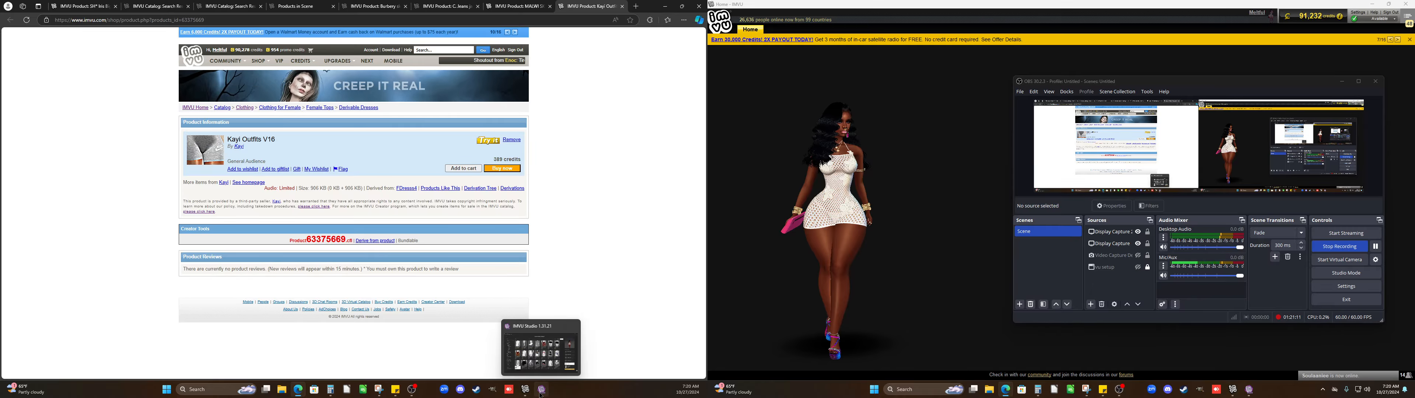
click(541, 393)
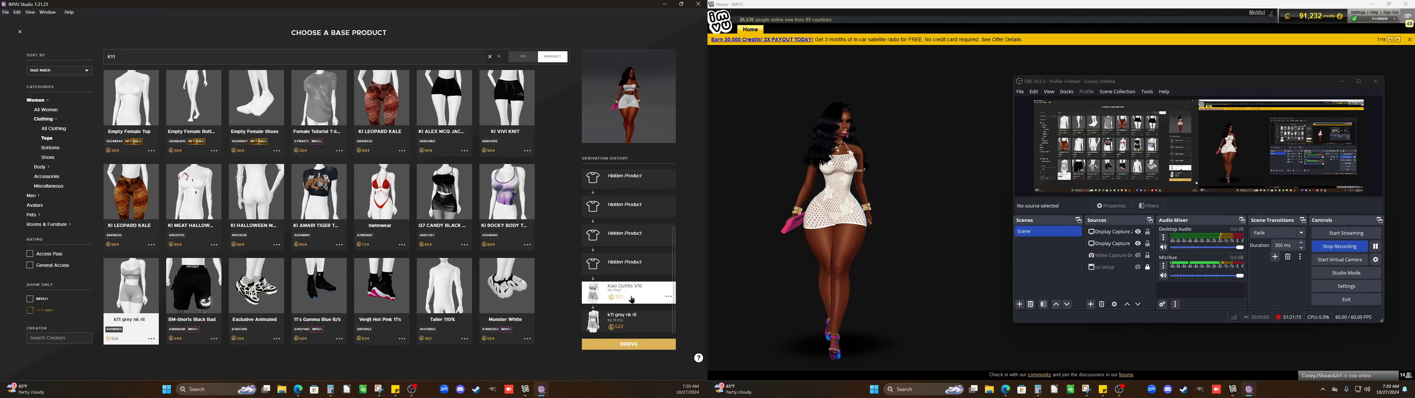
scroll(631, 297, up, 3)
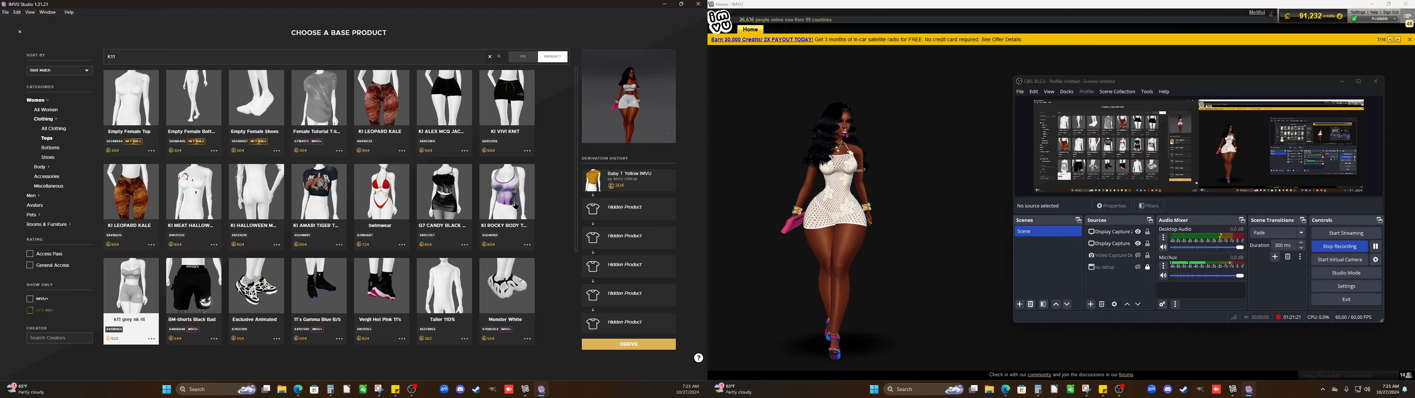
Browse further through the K11 base product results and preview the CD Lux White shoes on the avatar
scroll(408, 198, down, 3)
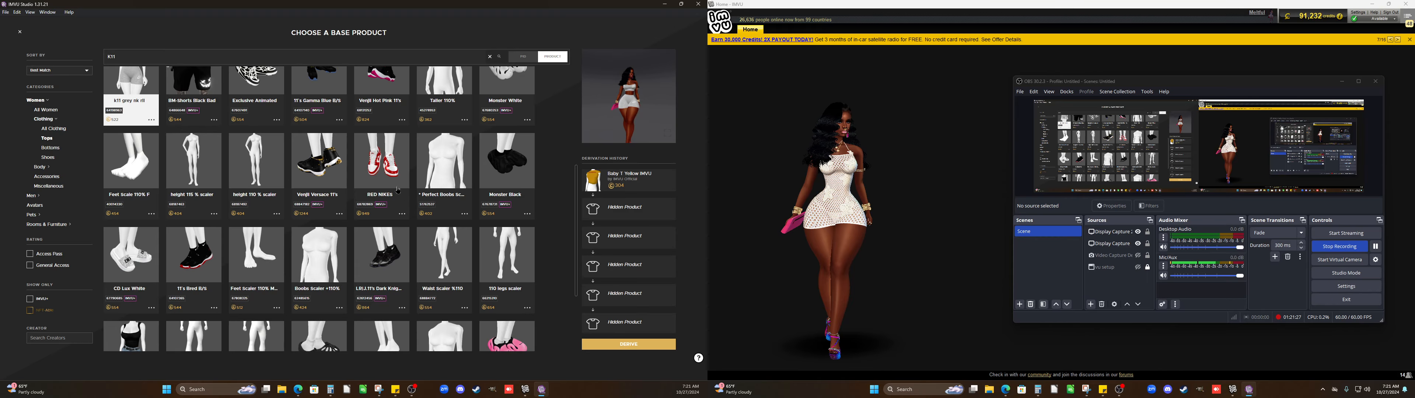
click(132, 263)
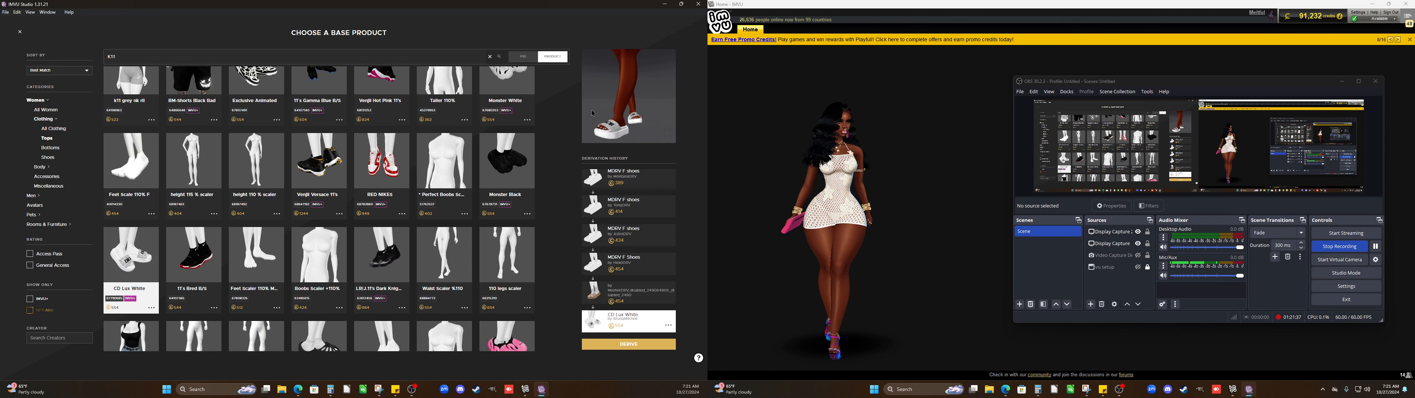
scroll(320, 228, down, 2)
scroll(320, 228, down, 2)
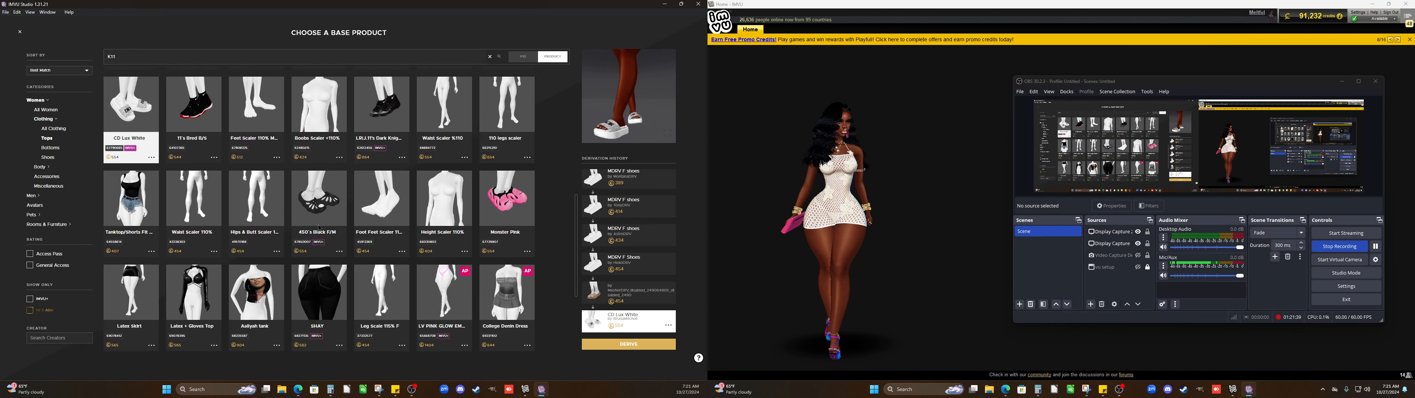
scroll(320, 228, down, 10)
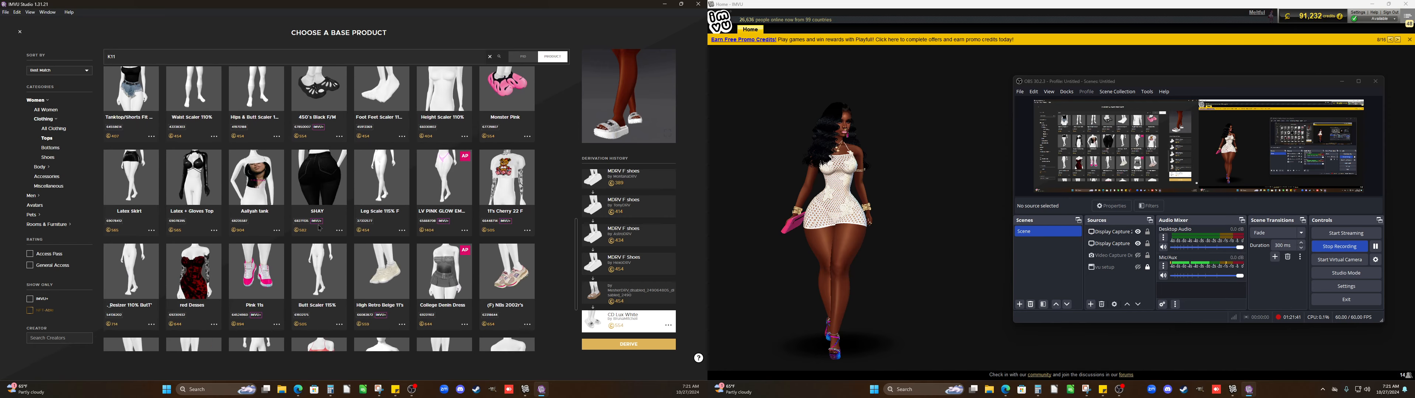
scroll(319, 227, up, 1)
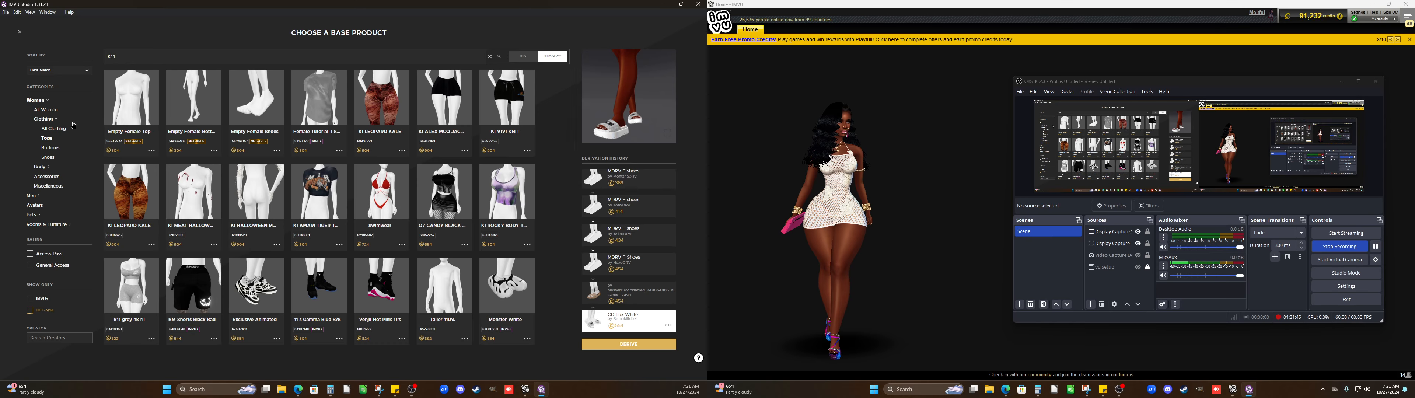
scroll(137, 165, down, 4)
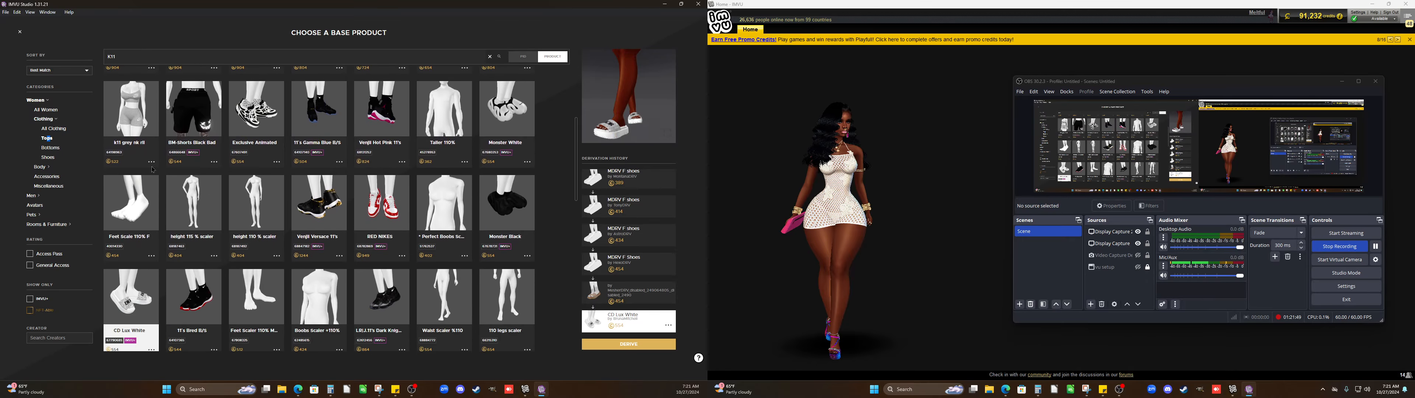
Narrow the K11 base product results to women's tops and look through them for a suitable design
click(57, 129)
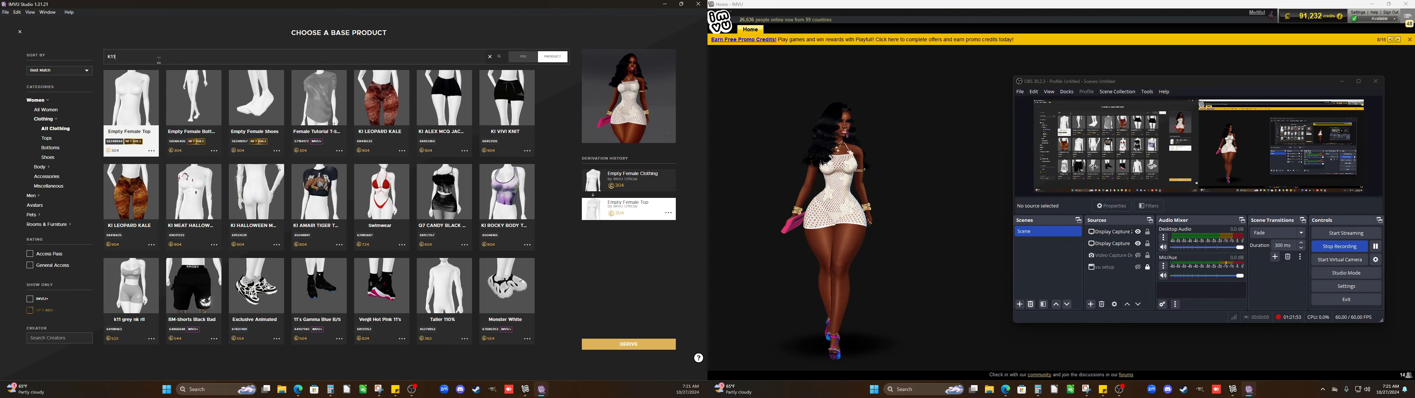
click(48, 140)
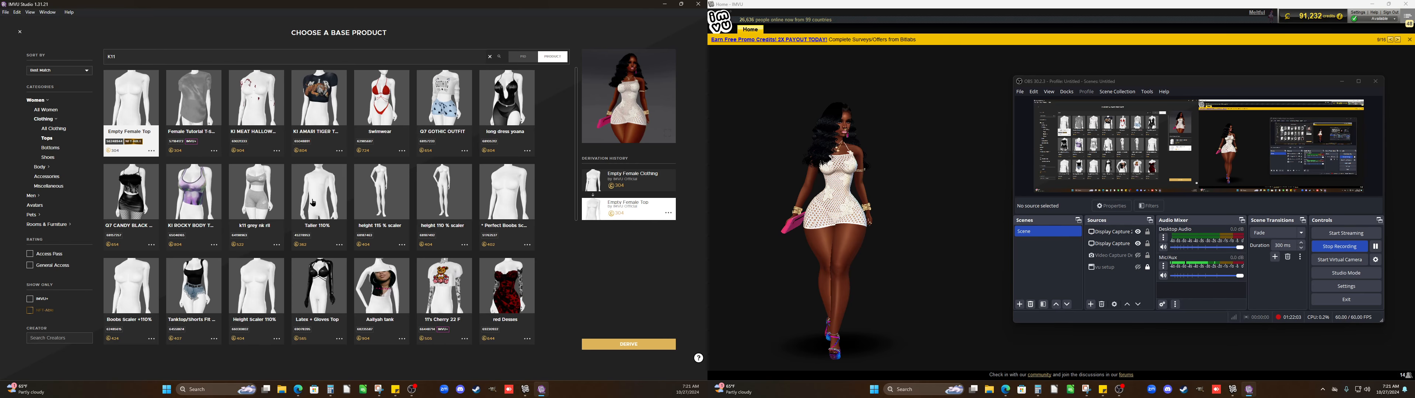
scroll(313, 204, down, 2)
scroll(313, 204, down, 3)
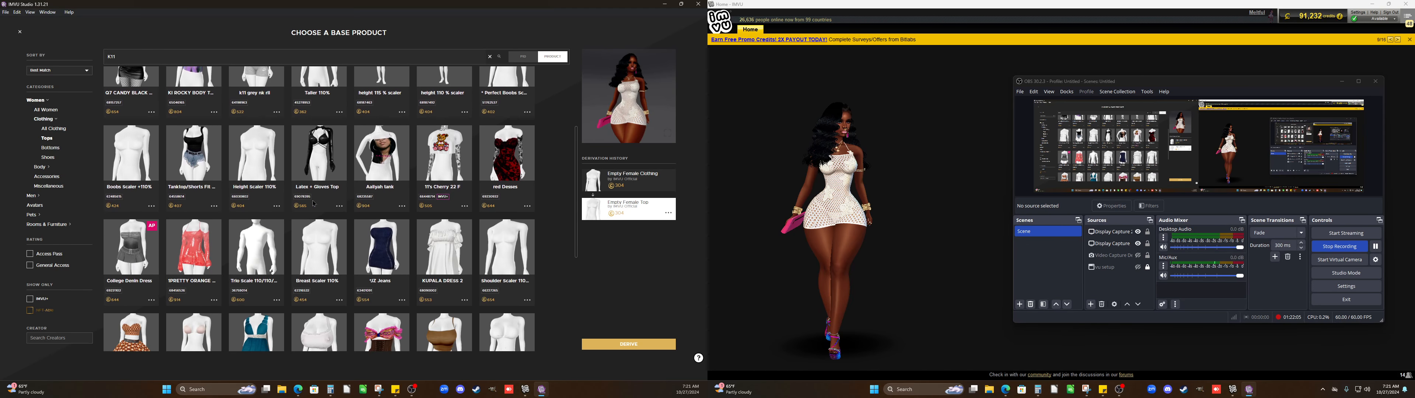
scroll(314, 204, down, 2)
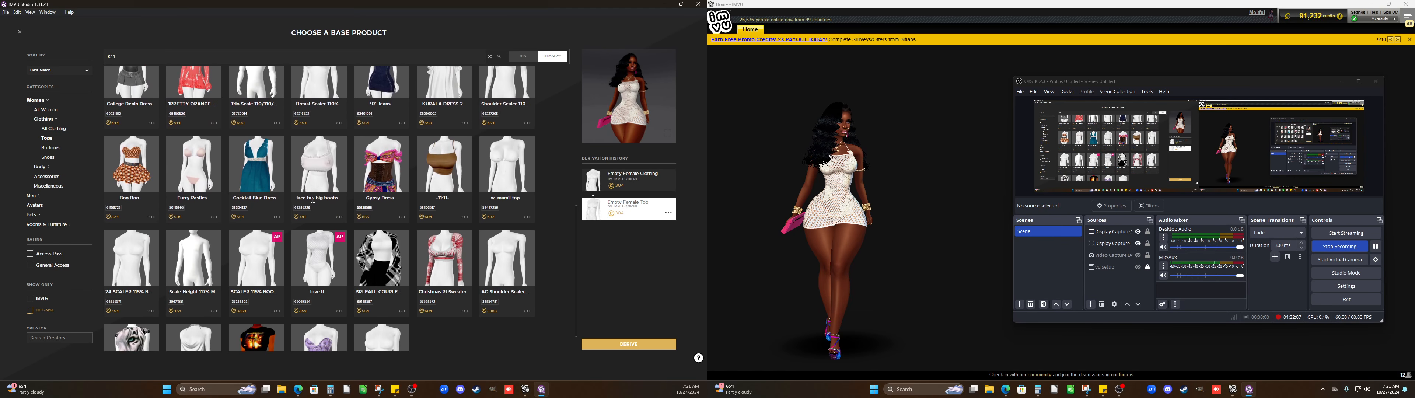
scroll(312, 201, down, 4)
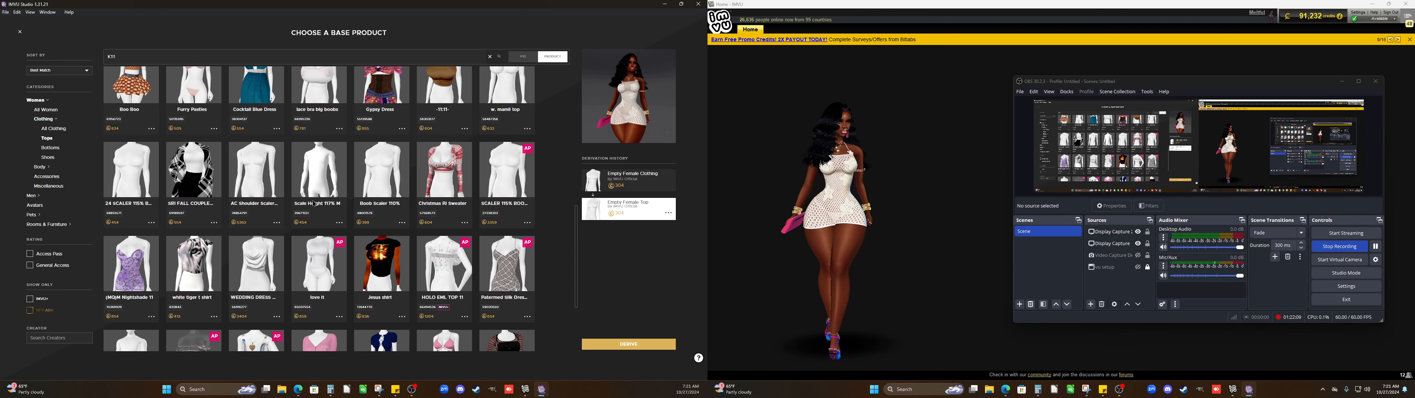
scroll(324, 214, down, 3)
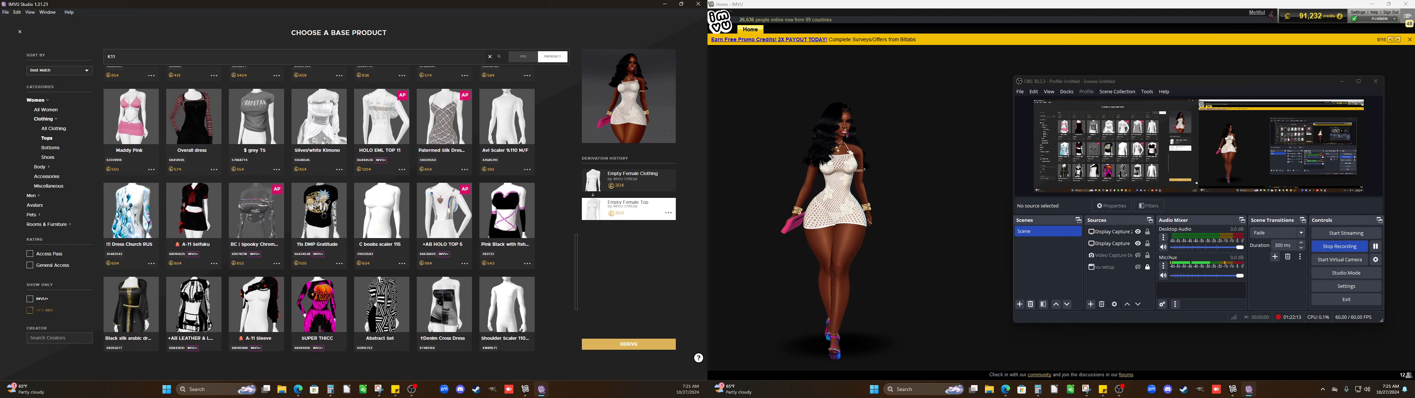
scroll(325, 214, down, 4)
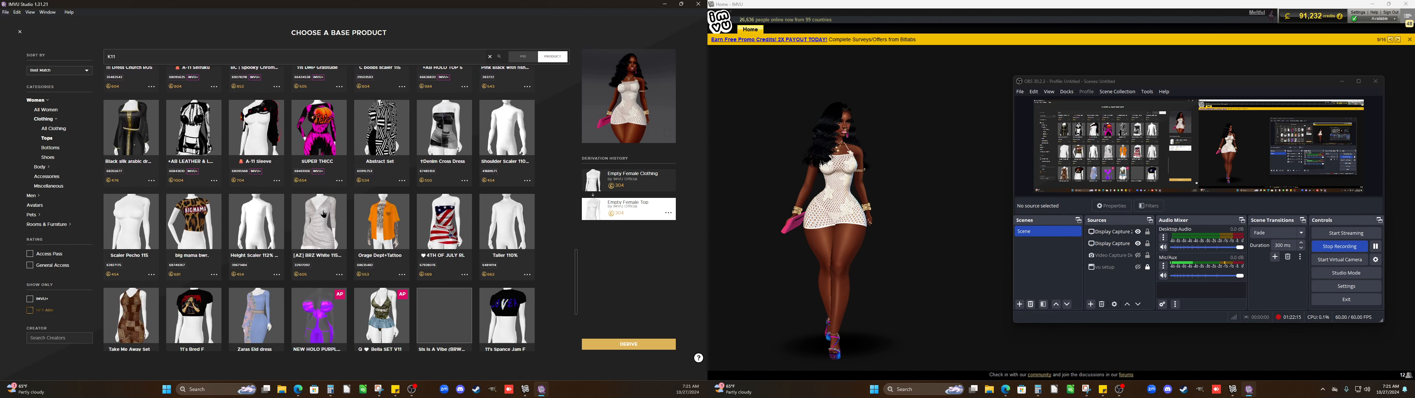
Preview the orange tattoo shirt and the New Holo Purple outfit on the avatar from the women's tops results
click(360, 222)
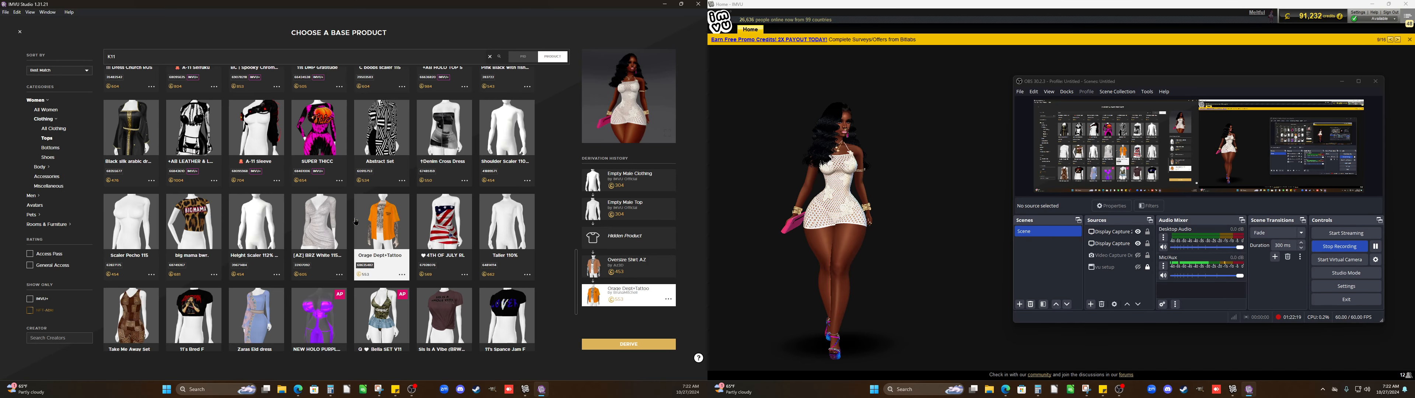
scroll(355, 222, down, 3)
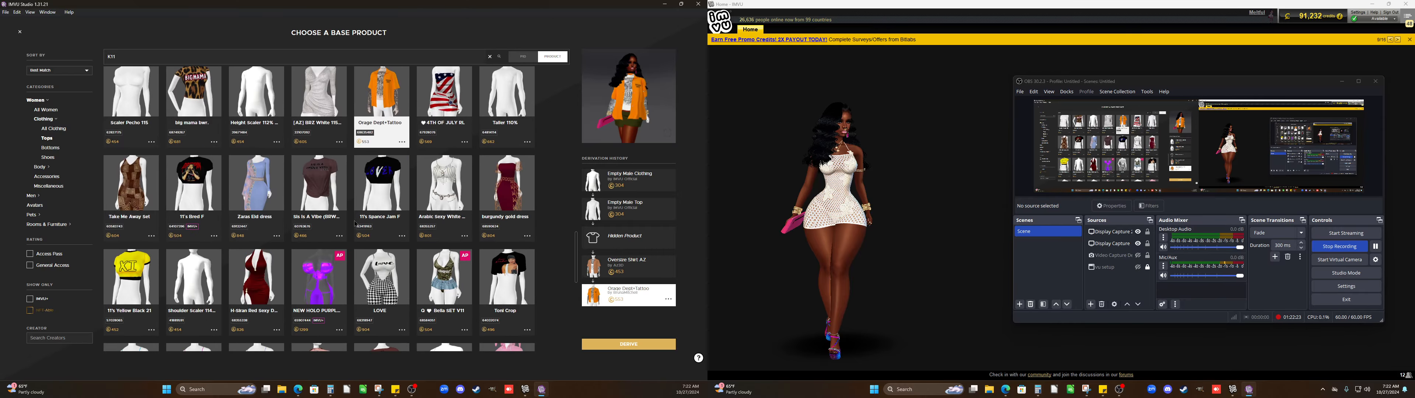
scroll(355, 223, down, 2)
click(340, 212)
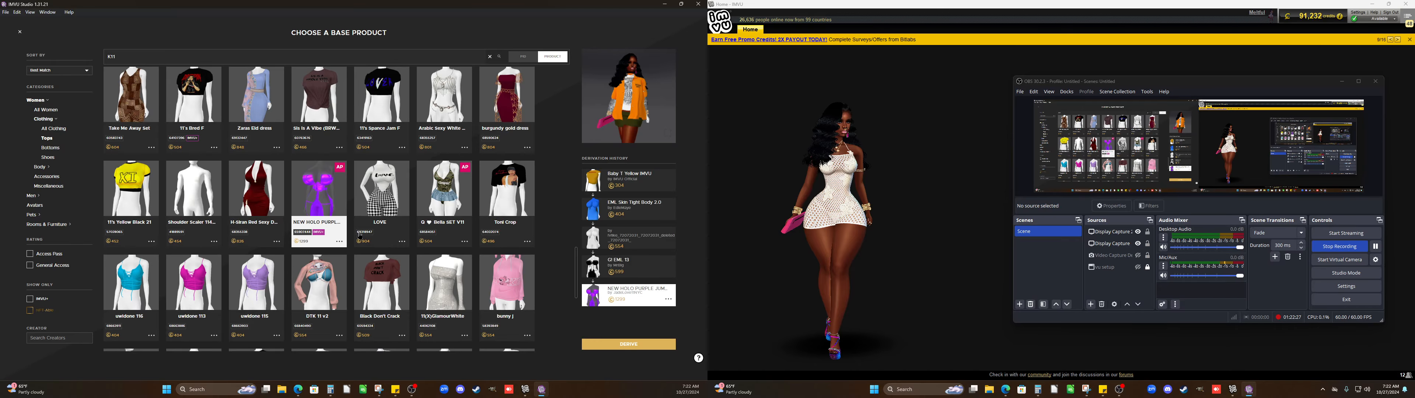
scroll(360, 236, down, 1)
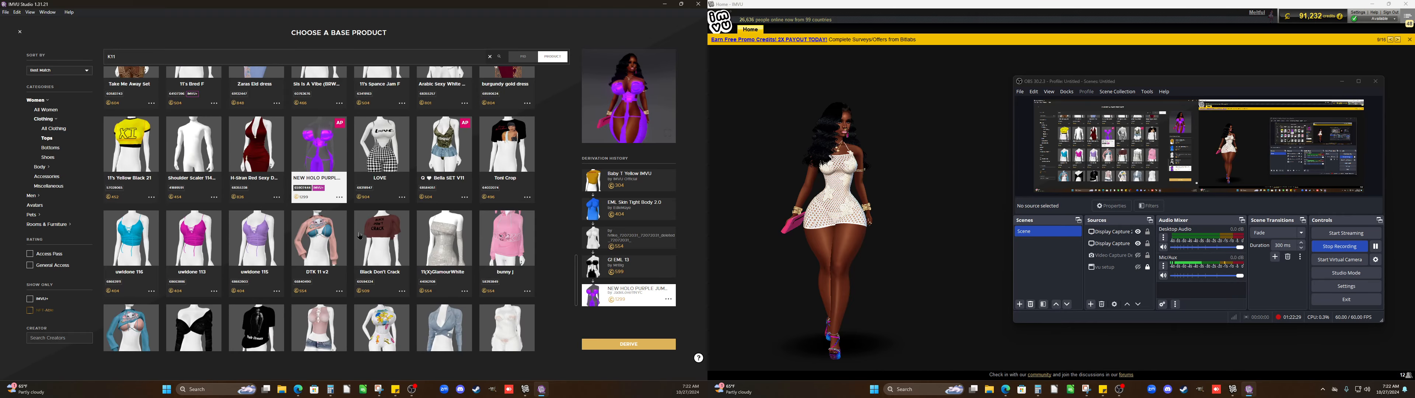
Browse further down the women's tops and preview the yellow-and-white patterned girl top on the avatar up close
scroll(359, 236, down, 1)
scroll(360, 236, down, 1)
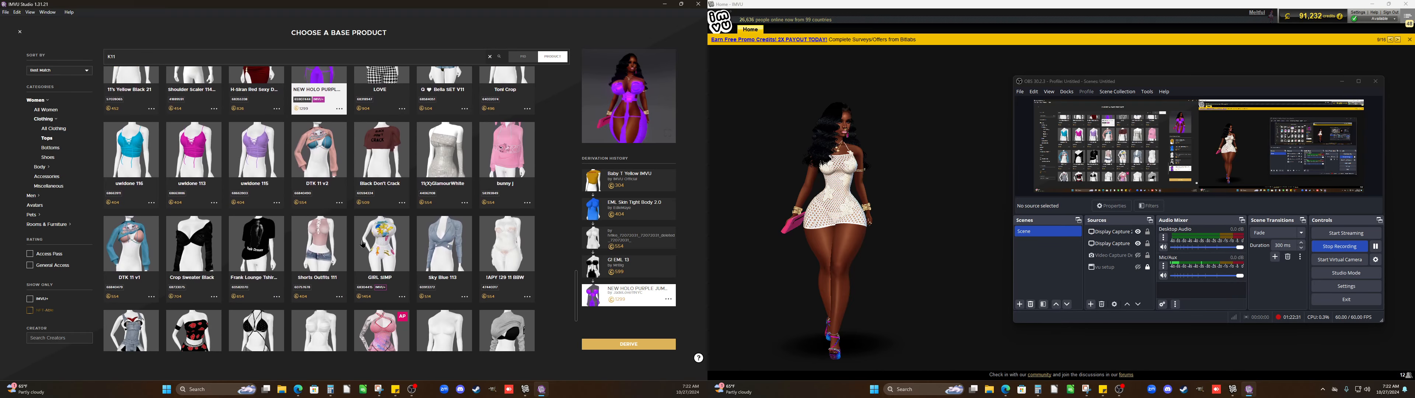
click(387, 259)
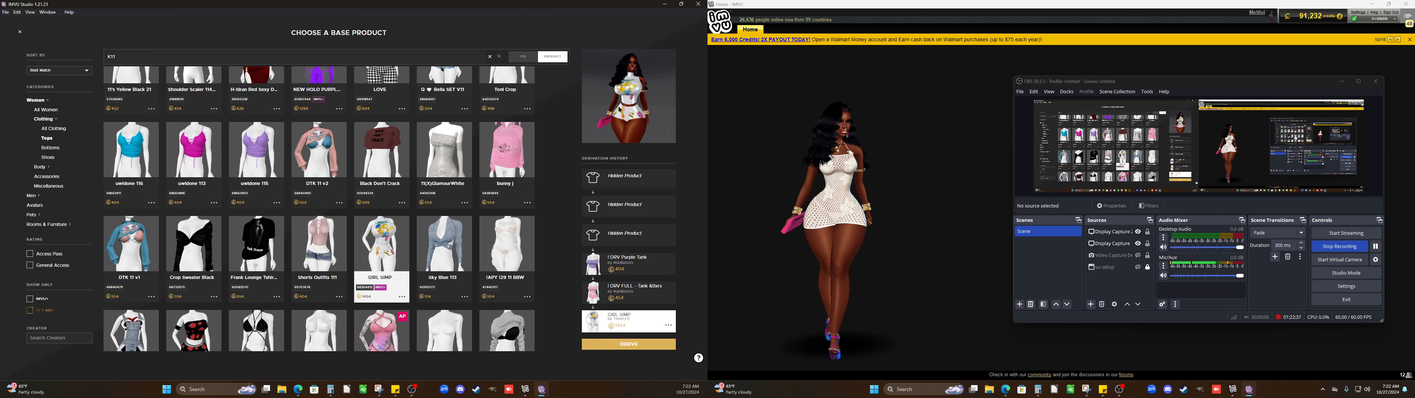
scroll(619, 109, up, 3)
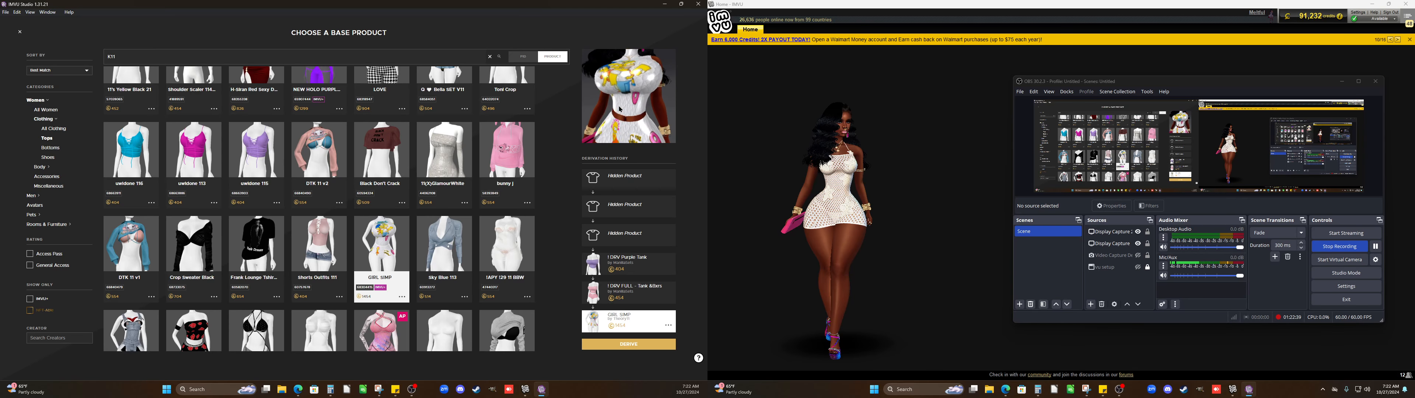
Preview the DRV FULL - Tank Bikers parent product on the avatar, open its product page in the browser, and return to IMVU Studio
scroll(620, 110, down, 3)
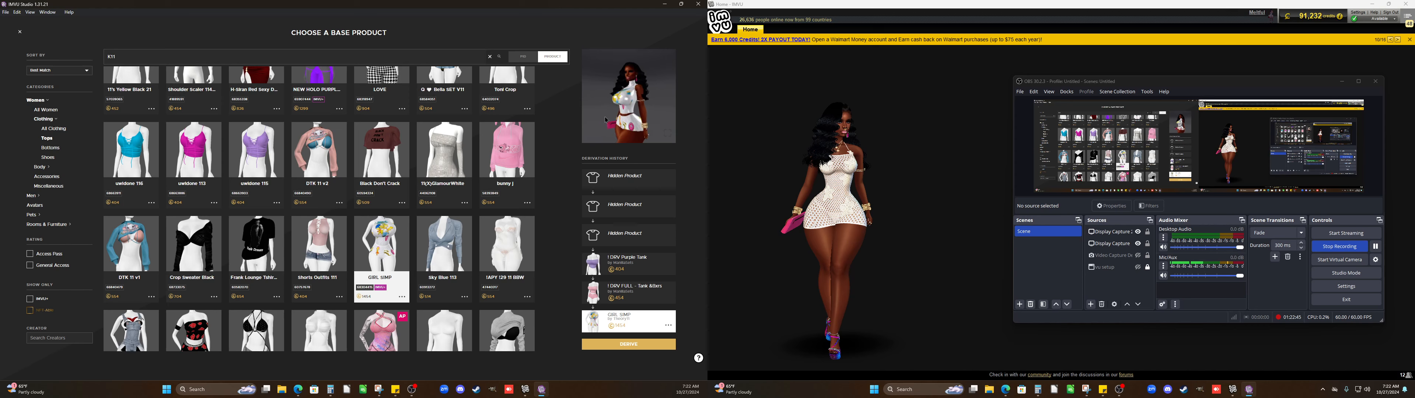
click(608, 297)
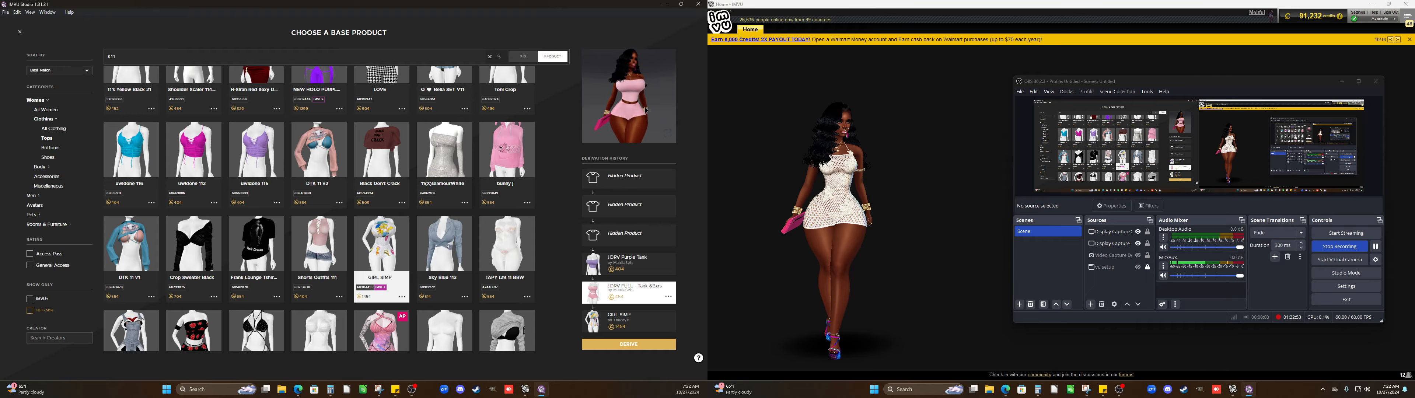
scroll(642, 112, down, 3)
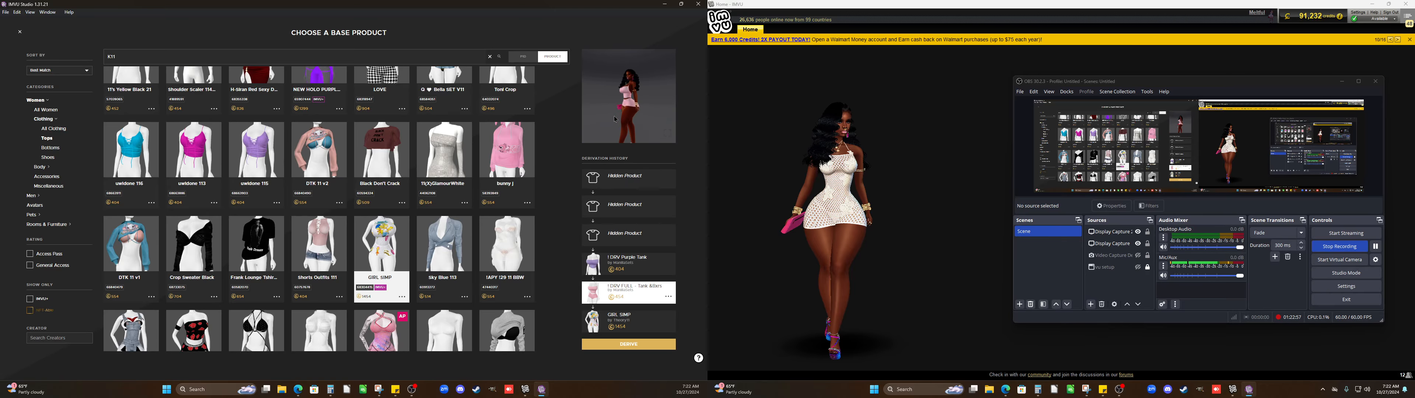
mouse_move(659, 117)
mouse_down()
mouse_move(620, 119)
mouse_move(660, 118)
mouse_up()
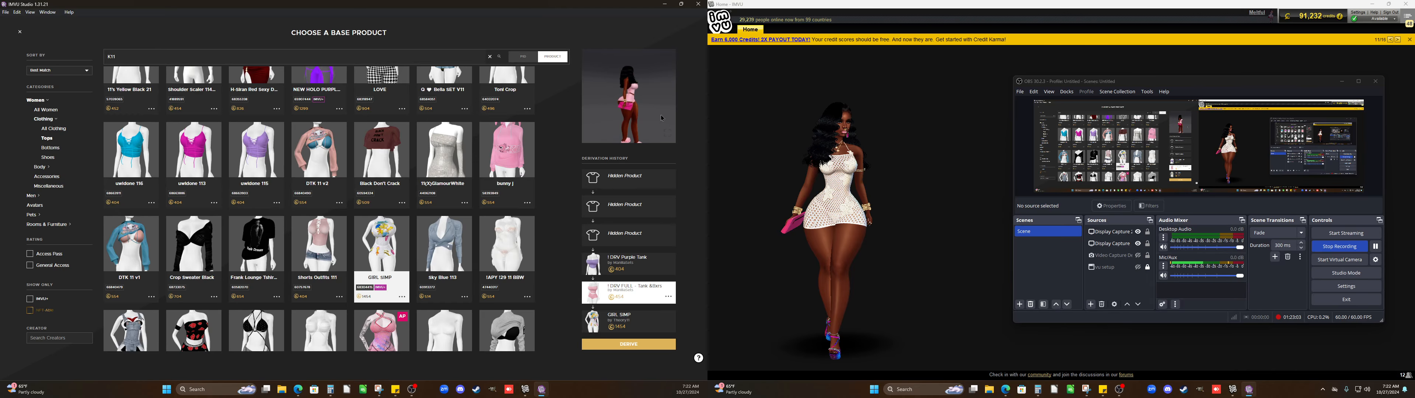
click(668, 301)
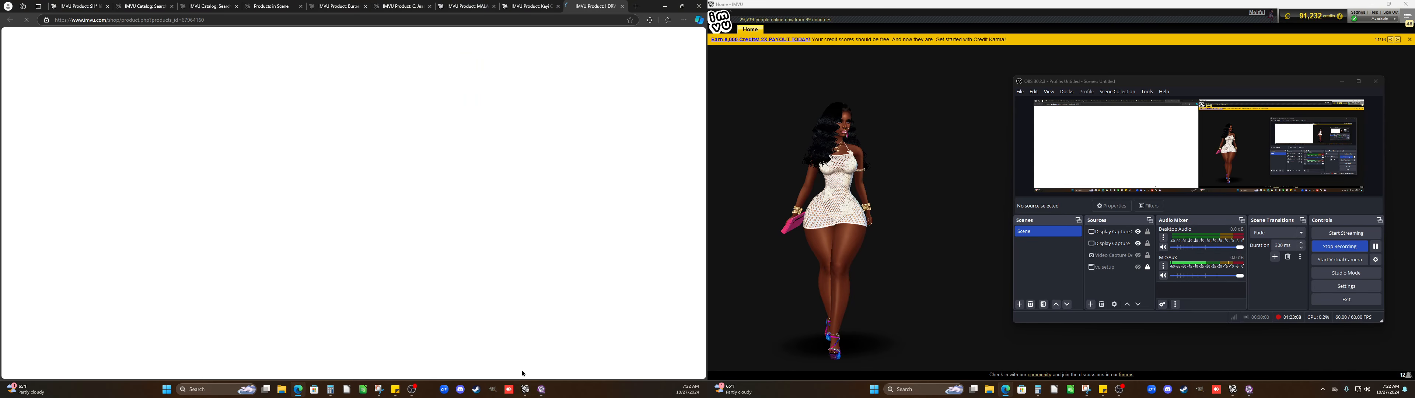
click(541, 389)
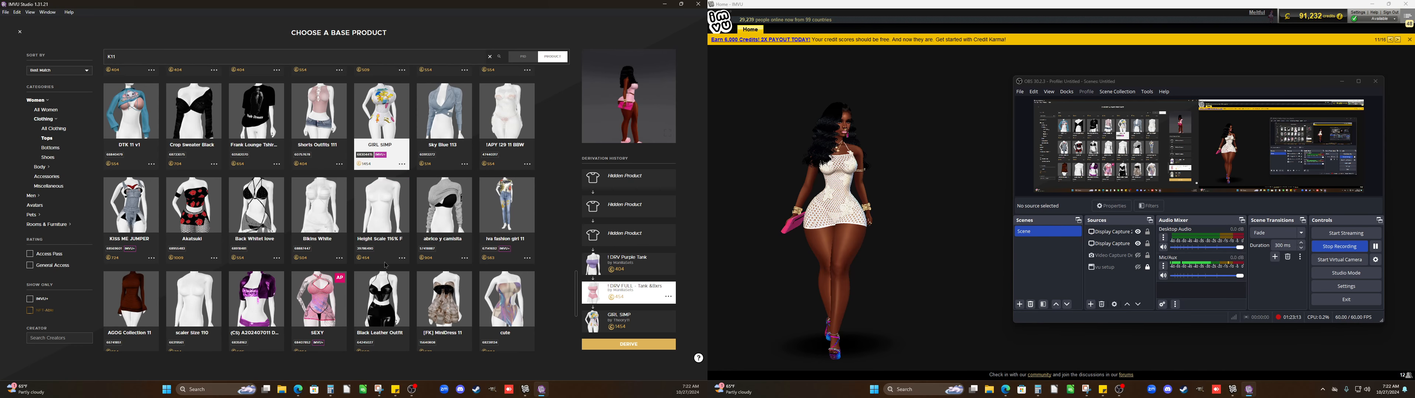
Browse further down the women's tops and preview the Dark Red Lace top on the avatar up close
scroll(386, 265, down, 2)
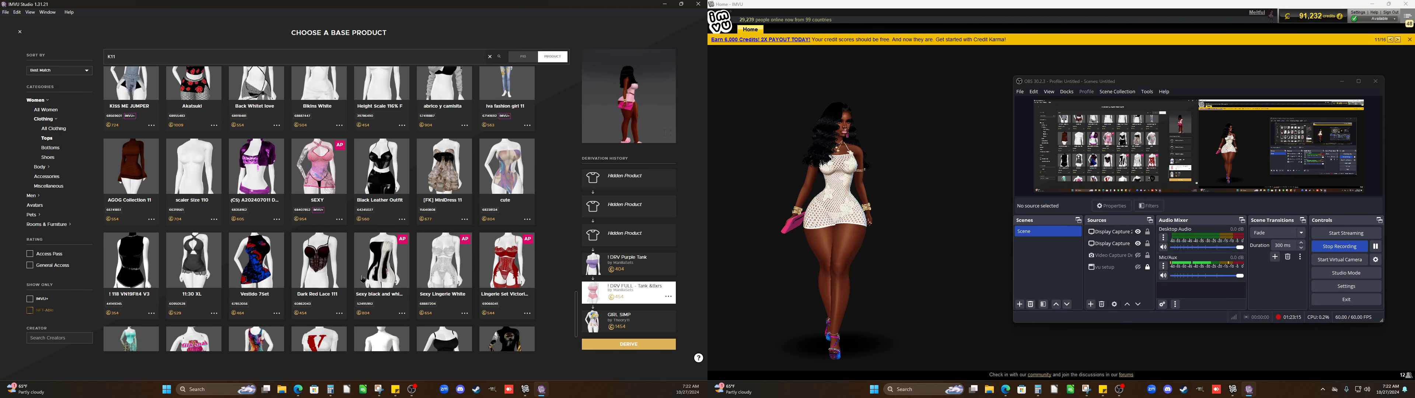
scroll(363, 279, down, 2)
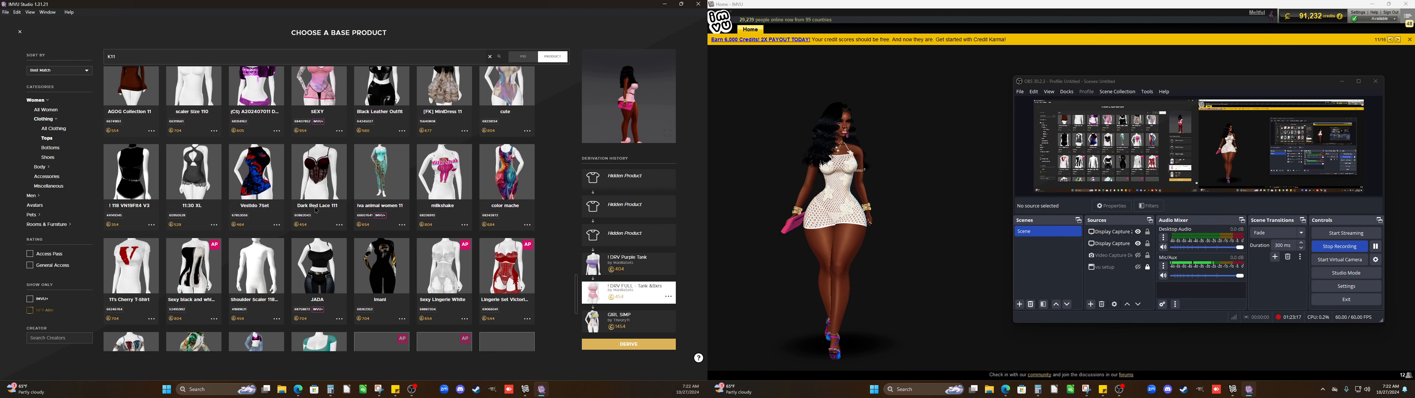
click(334, 186)
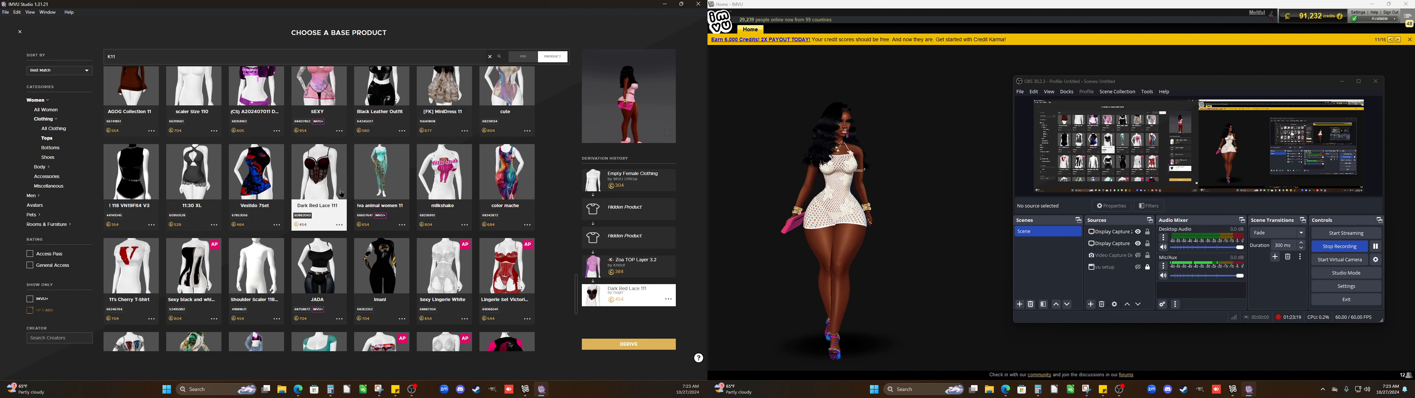
scroll(610, 114, up, 3)
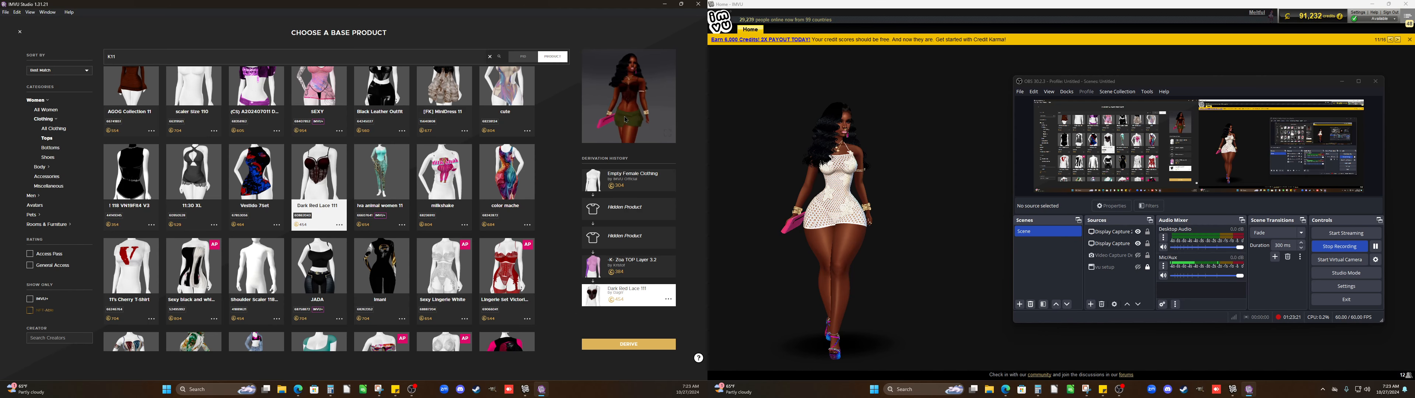
Continue through the women's tops and preview the white Queen B outfit on the avatar
scroll(325, 248, down, 4)
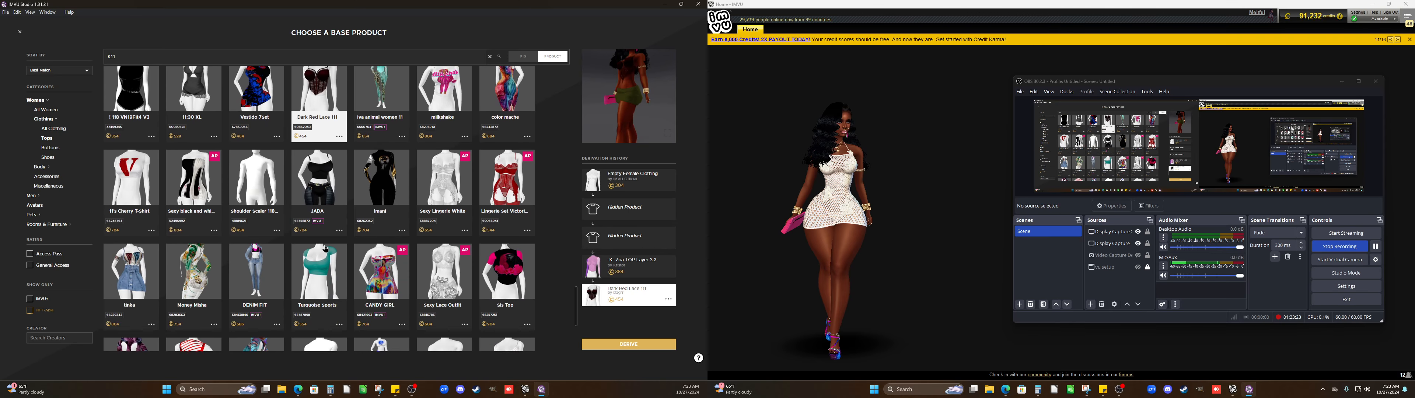
scroll(326, 248, down, 2)
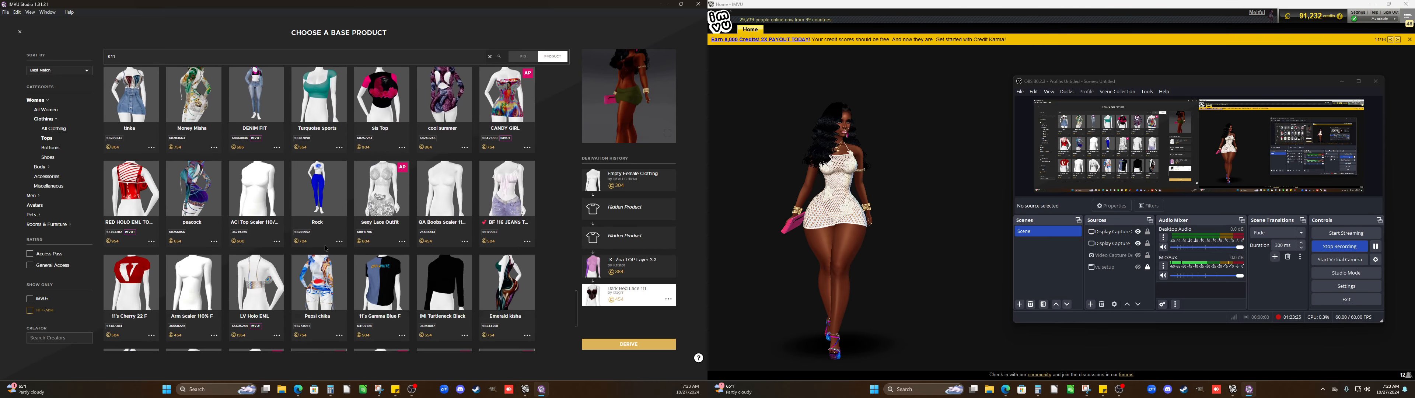
scroll(326, 248, down, 2)
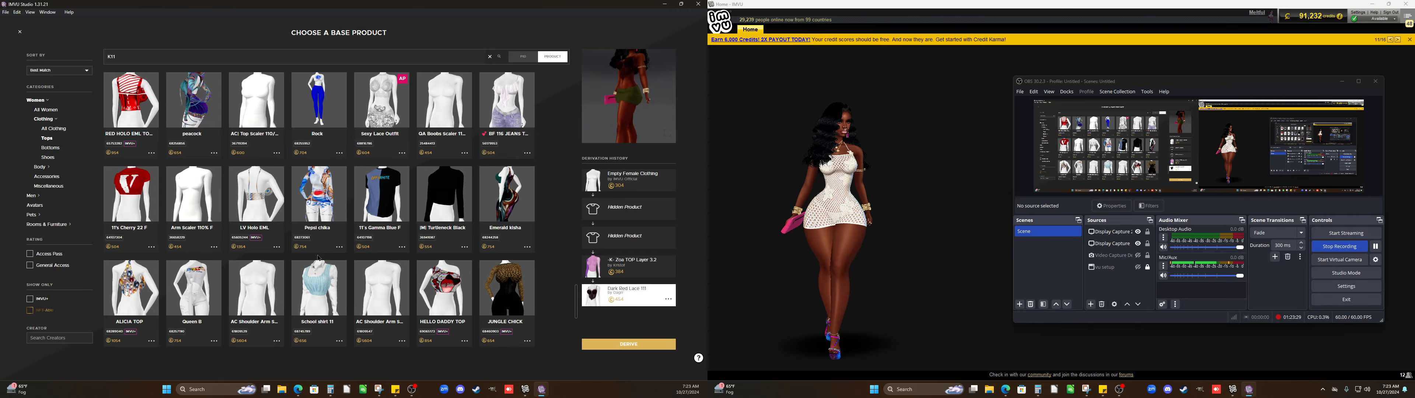
click(211, 297)
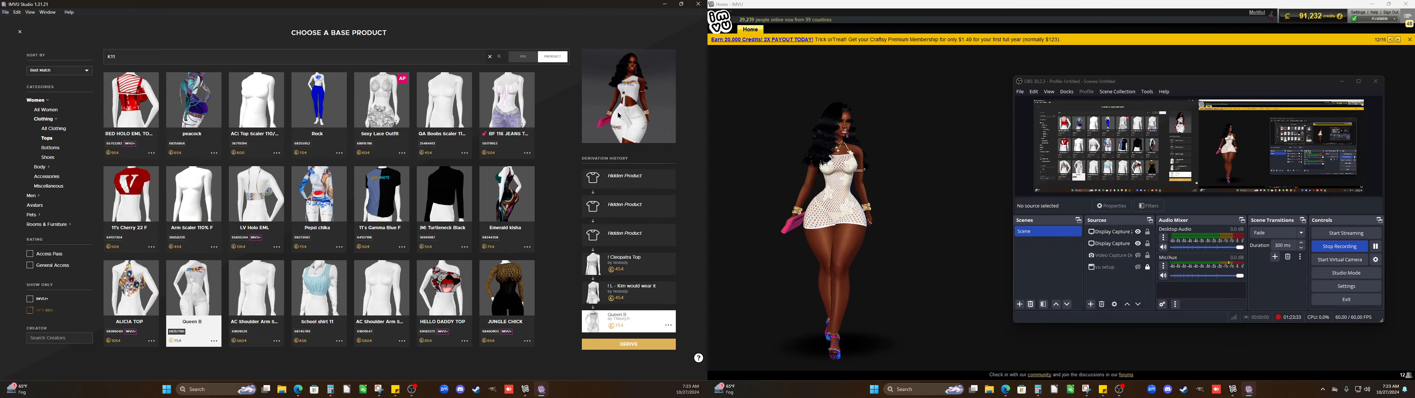
drag(620, 116, 592, 107)
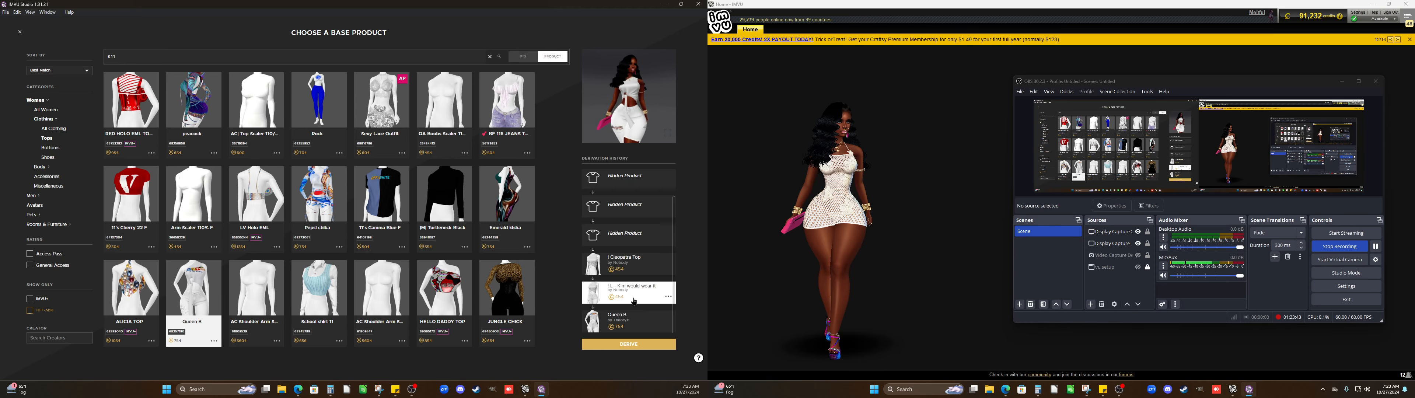
Inspect Queen B's parent product, Kim would wear it, from behind, open its product page in the browser, and return to IMVU Studio
scroll(634, 104, down, 3)
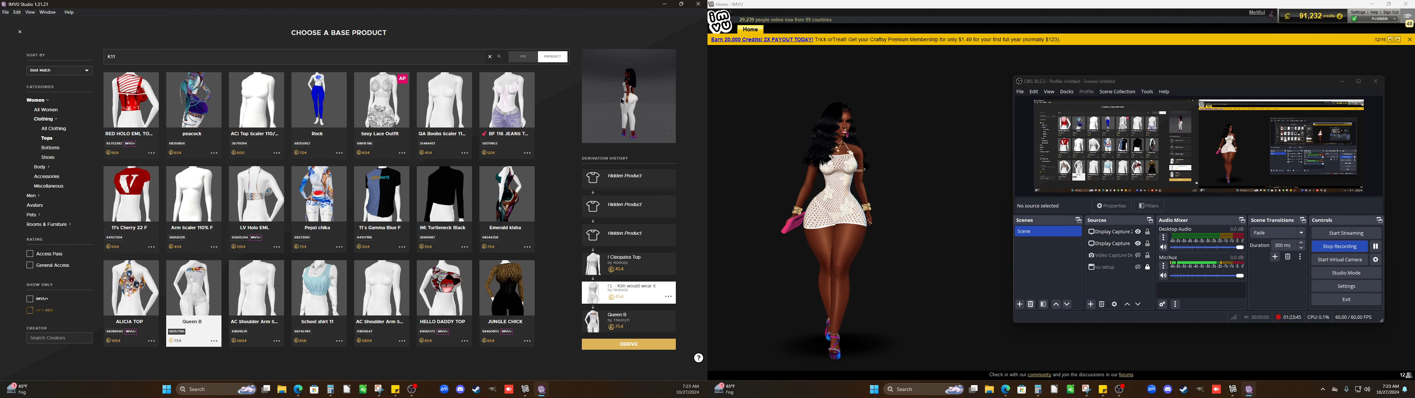
scroll(637, 105, up, 3)
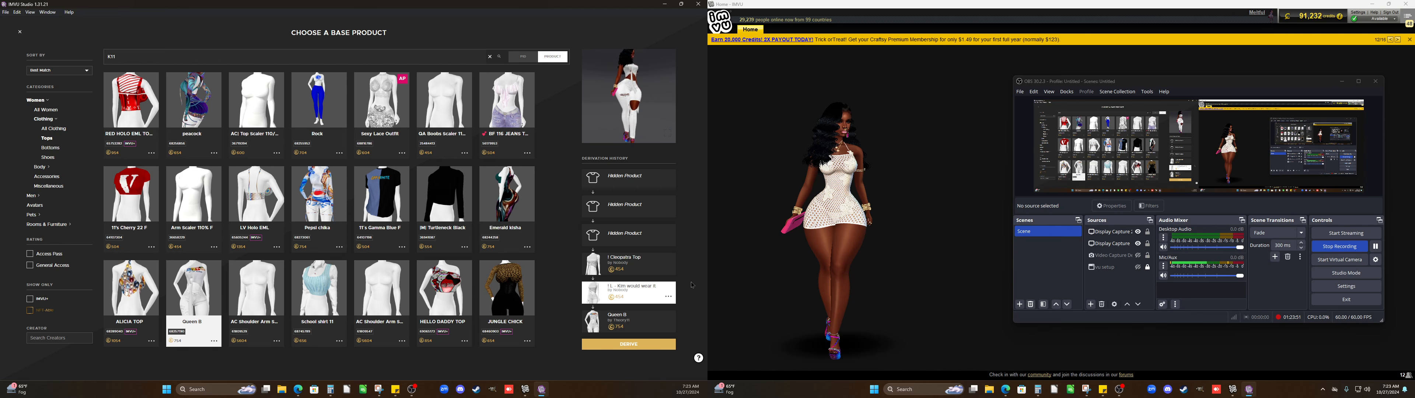
click(669, 300)
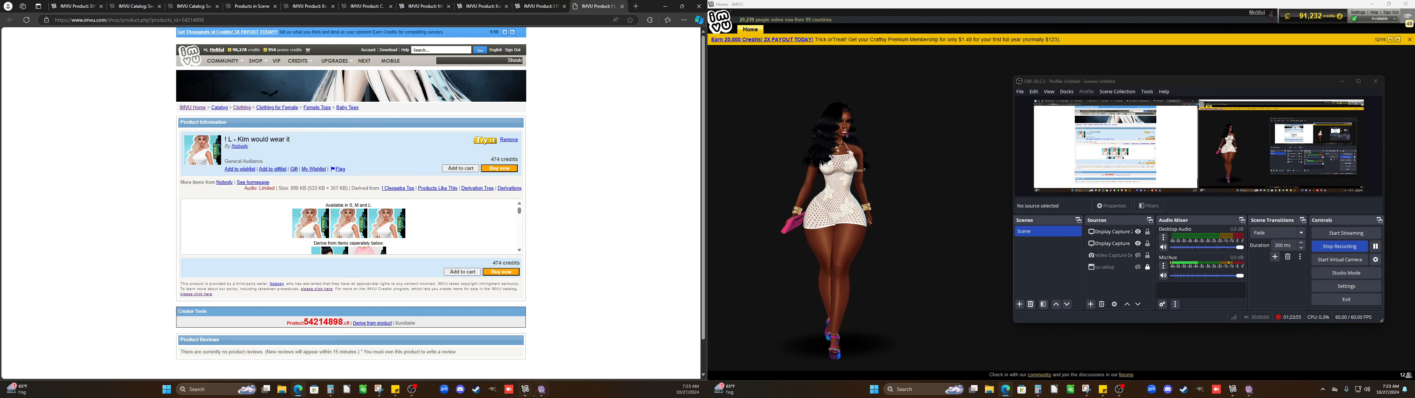
click(542, 390)
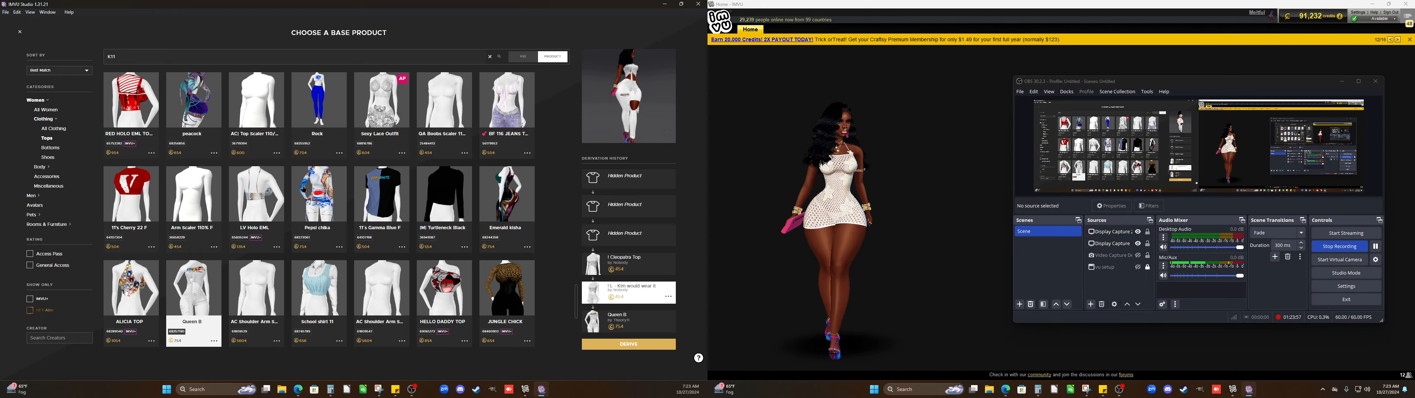
Look through more women's tops and preview the 117 top sport busty design on the avatar up close
scroll(303, 188, down, 4)
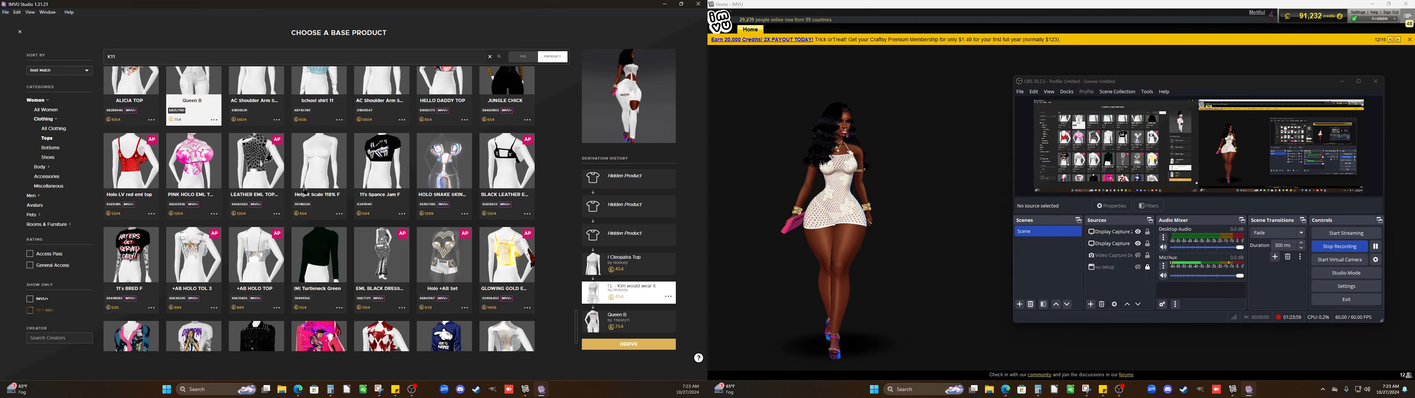
scroll(305, 191, down, 4)
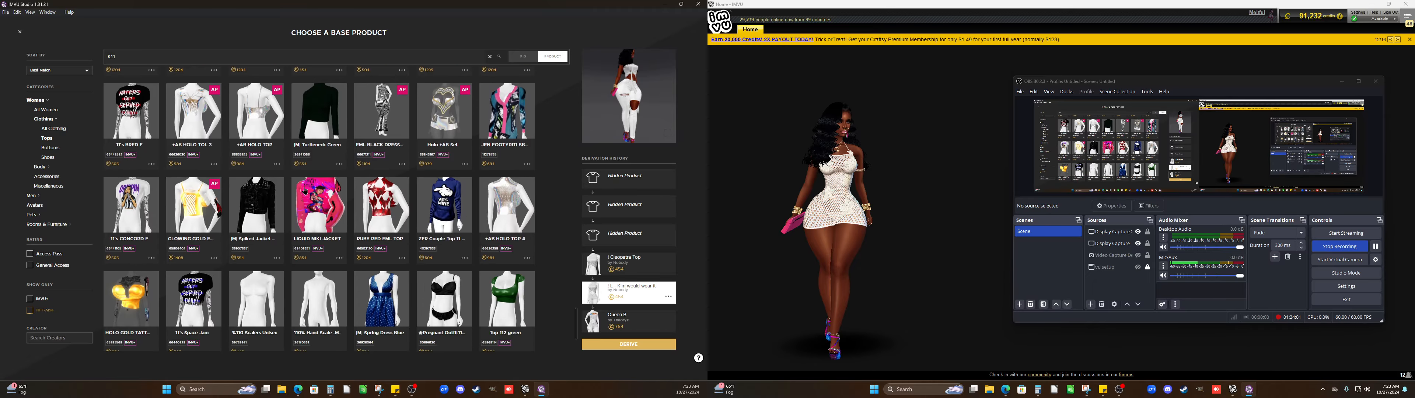
scroll(305, 191, down, 3)
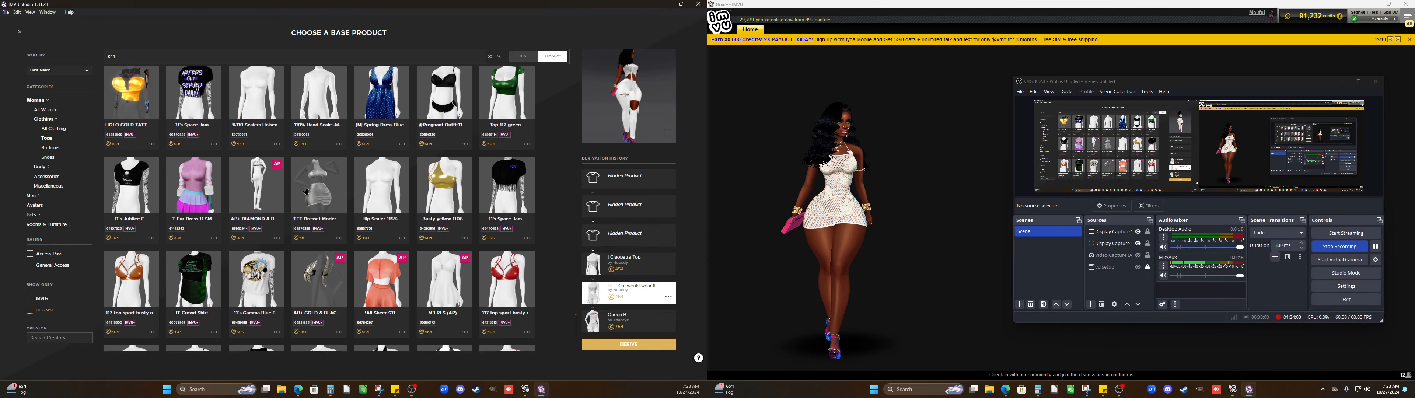
click(158, 229)
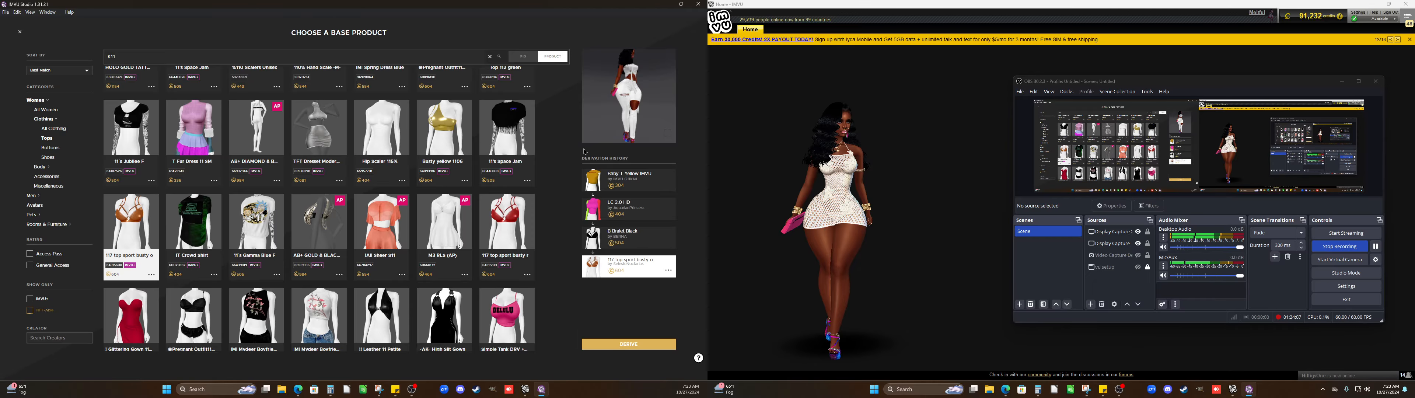
scroll(600, 128, up, 5)
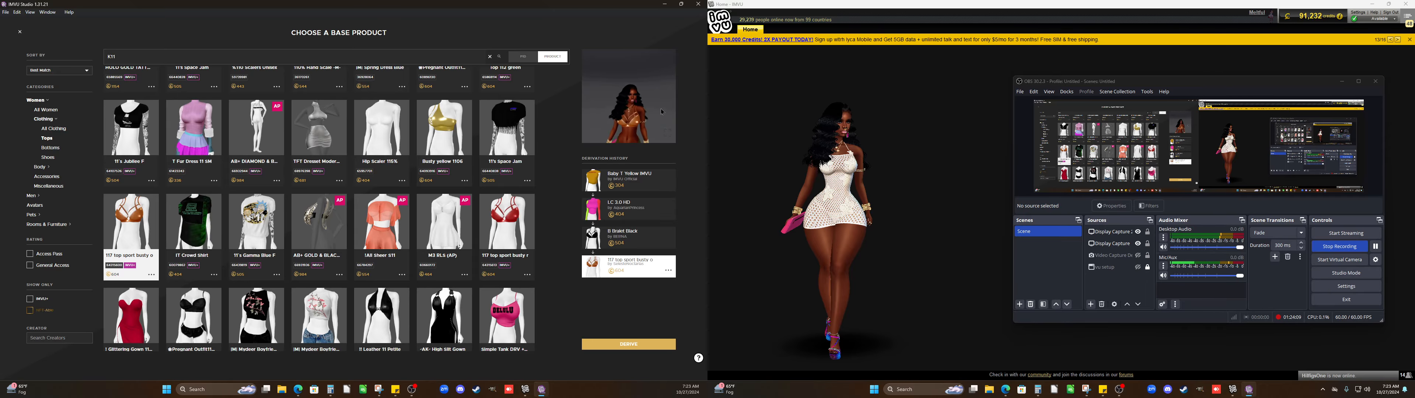
scroll(630, 115, up, 3)
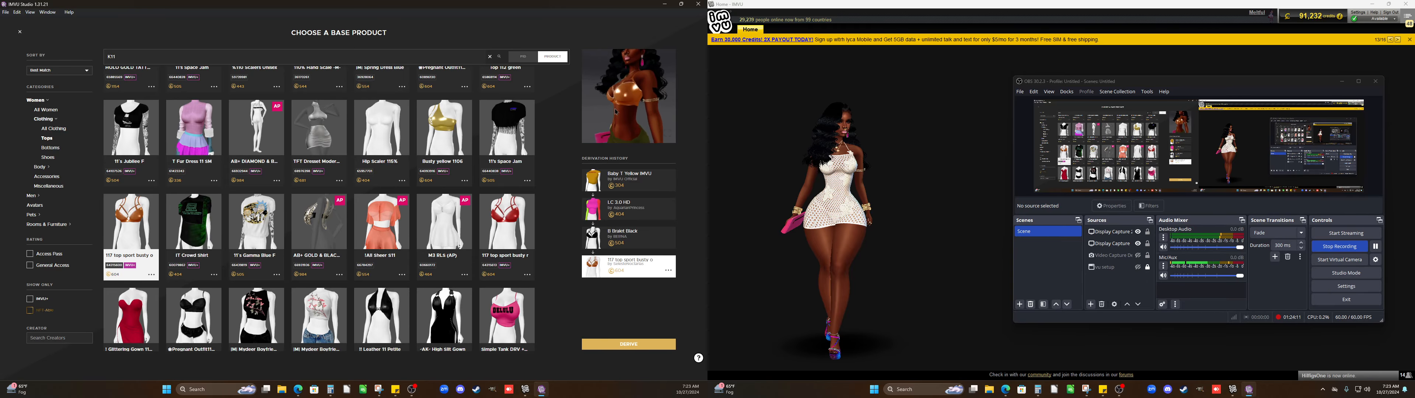
Preview the B Bralet Black parent product from the derivation history on the avatar and inspect it from several angles
click(620, 240)
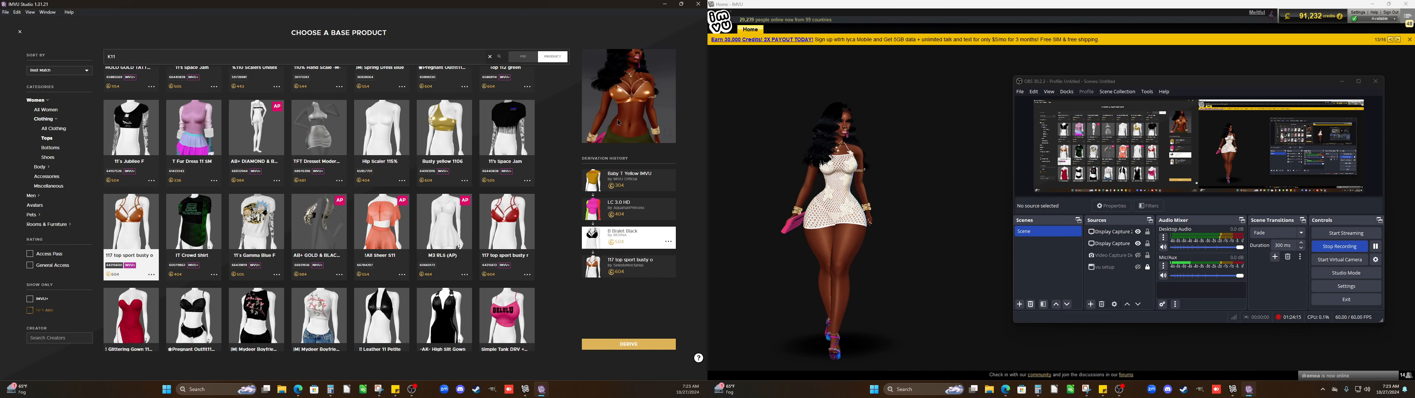
scroll(619, 120, up, 3)
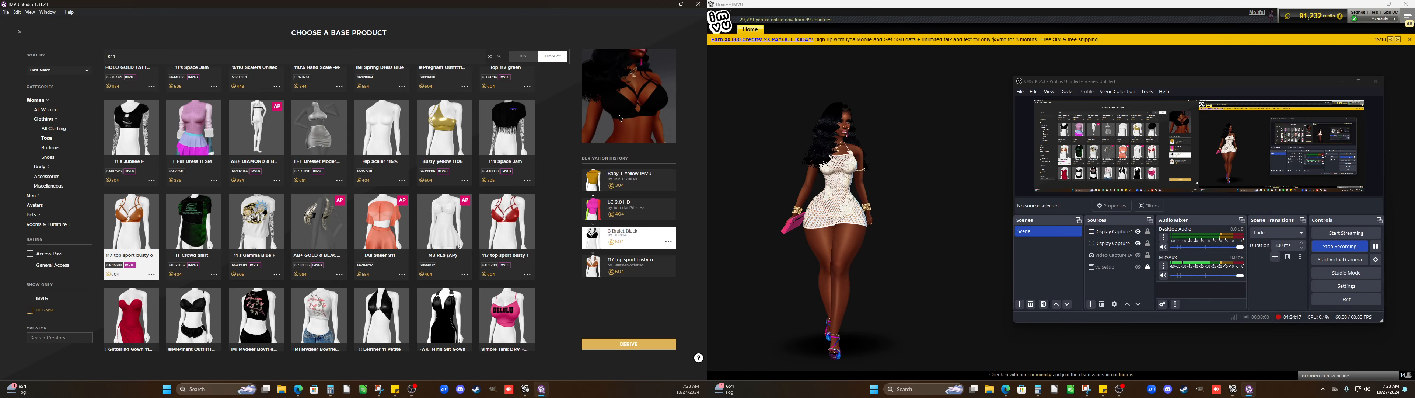
drag(619, 119, 592, 113)
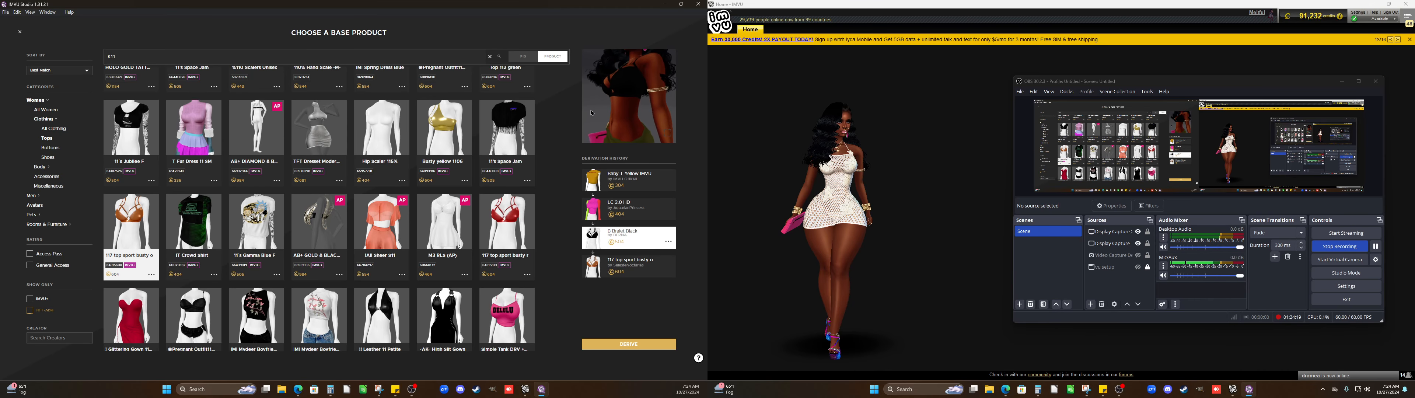
scroll(604, 113, down, 3)
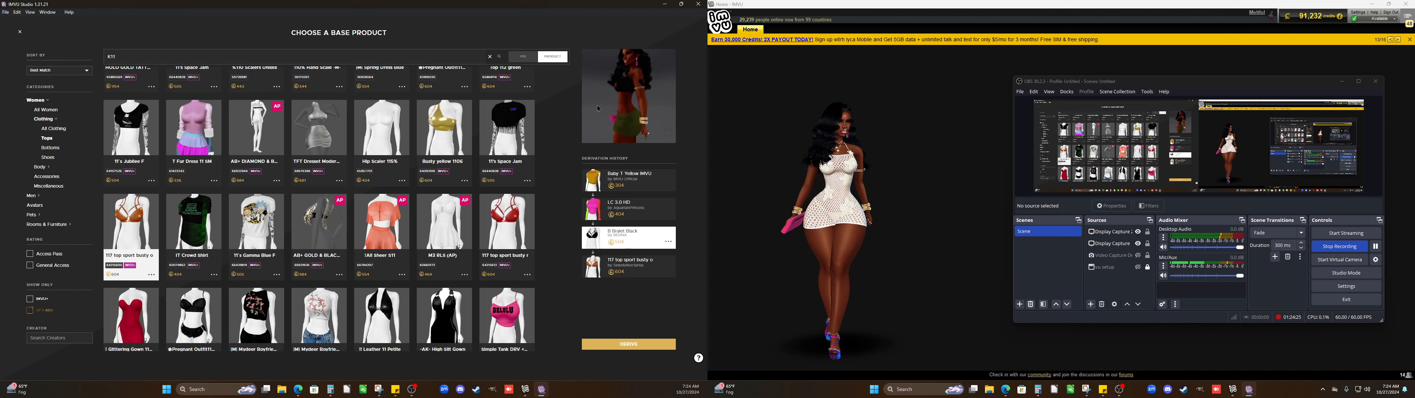
drag(614, 103, 584, 103)
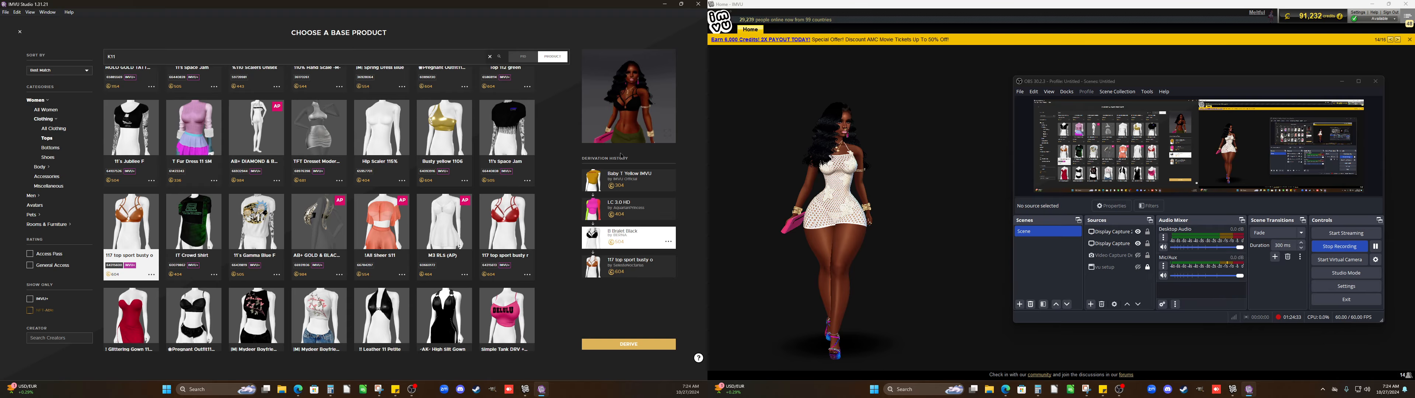
Open the B Bralet Black product page in the browser
click(668, 243)
click(640, 260)
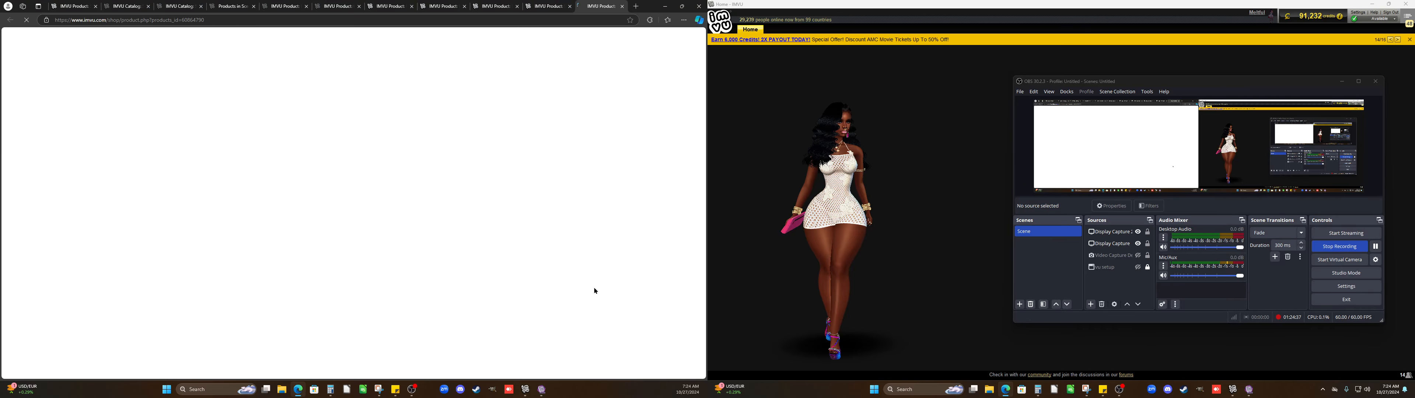
click(526, 389)
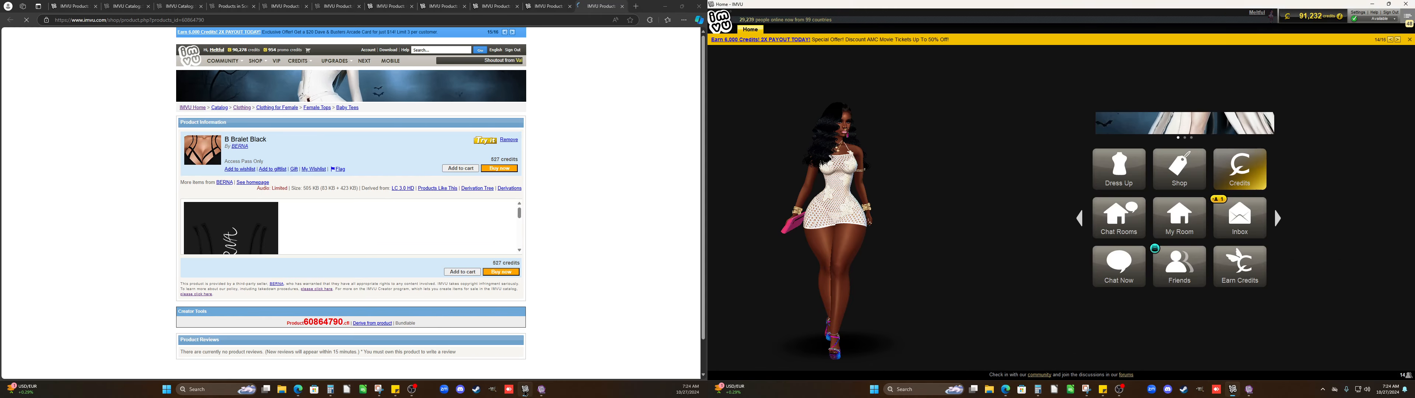
Switch back to IMVU Studio and search the women's tops base products for "bra"
click(542, 389)
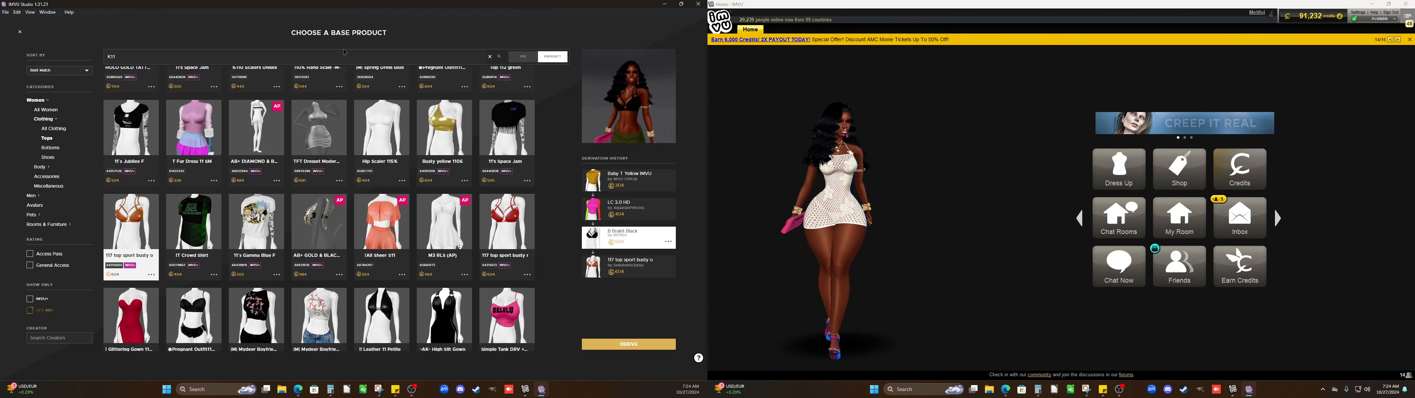
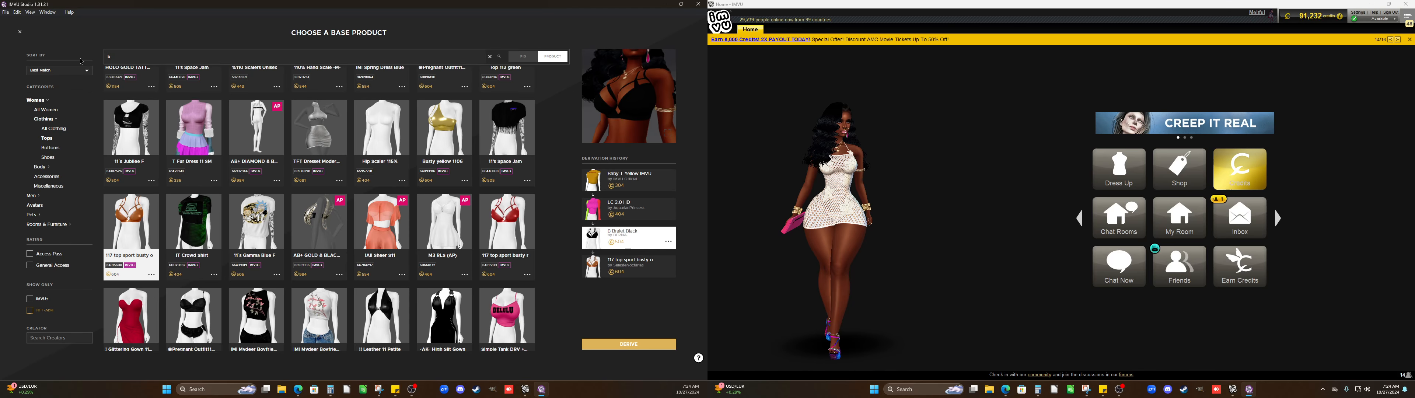
text(a)
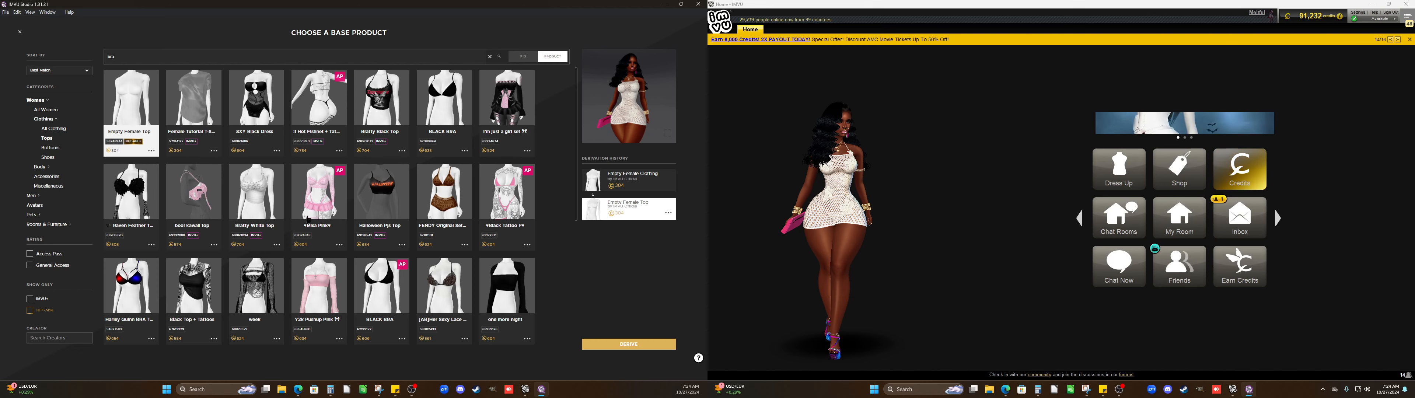
Preview the parent of the Raven Feather Top on the avatar and inspect it up close from another angle
click(133, 190)
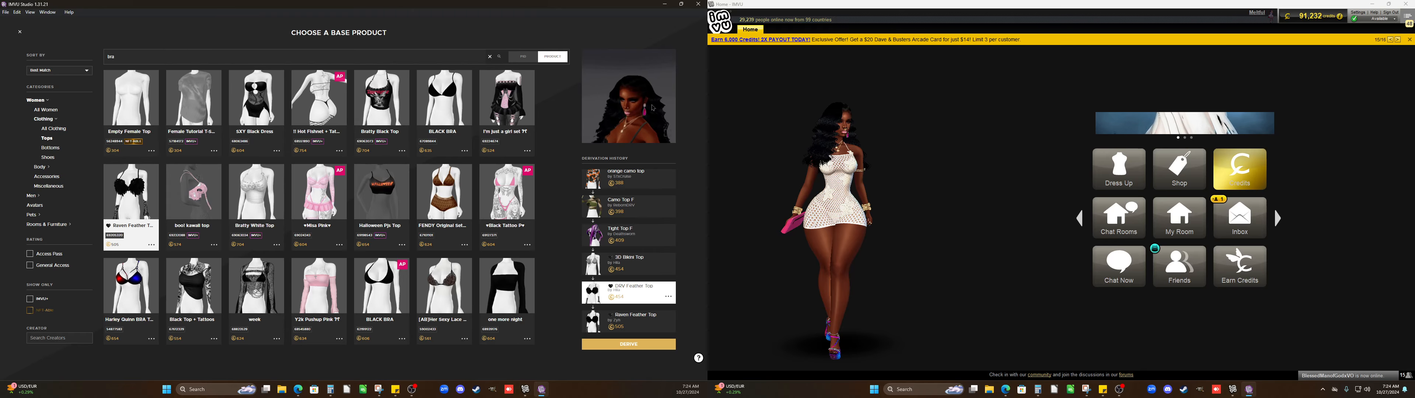
scroll(649, 106, up, 4)
drag(650, 106, 588, 104)
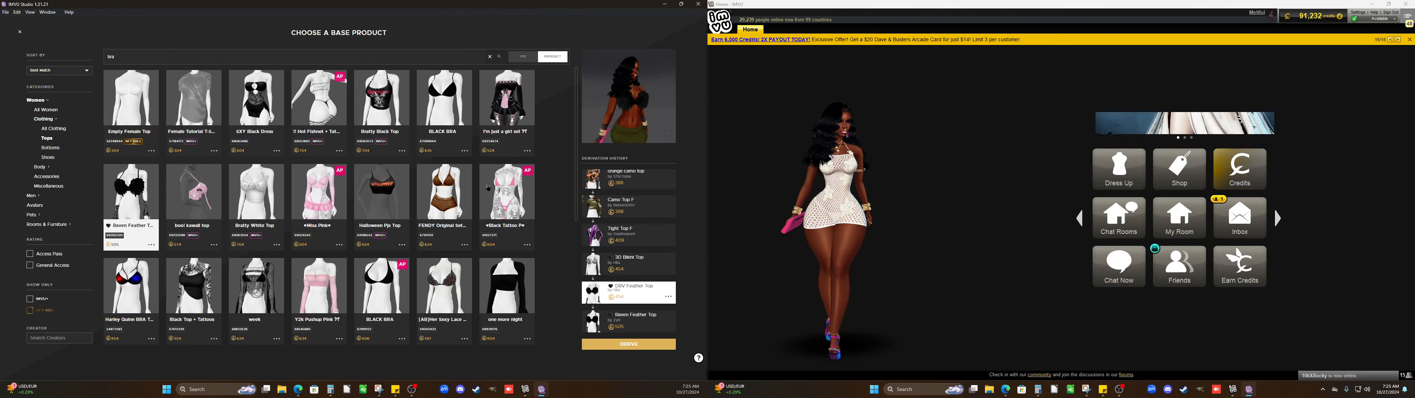
Preview the T-shirt parent product of Her Sexy Lace Bra on the avatar and inspect its fit up close
scroll(479, 205, down, 2)
click(461, 204)
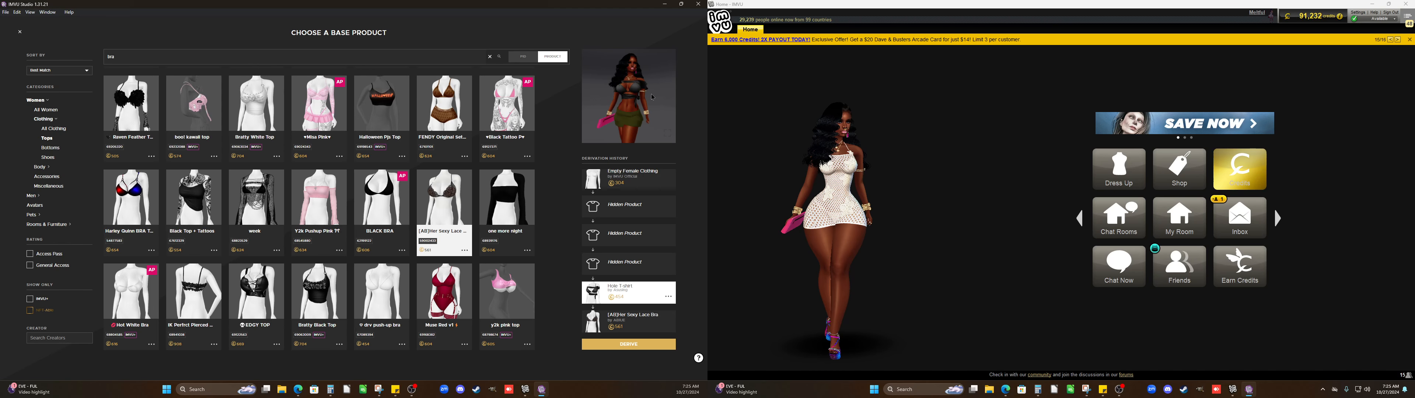
scroll(652, 97, up, 3)
mouse_move(652, 97)
mouse_down()
mouse_move(666, 106)
mouse_move(647, 104)
mouse_up()
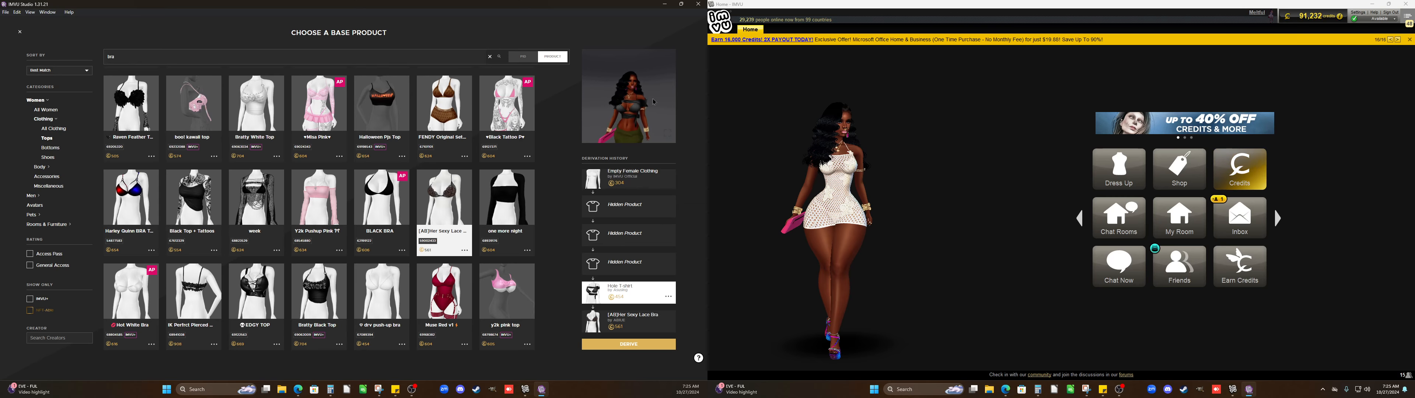
Preview the Raven Feather Top up close, and reselect the T-shirt parent product in Her Sexy Lace Bra's derivation history
click(131, 120)
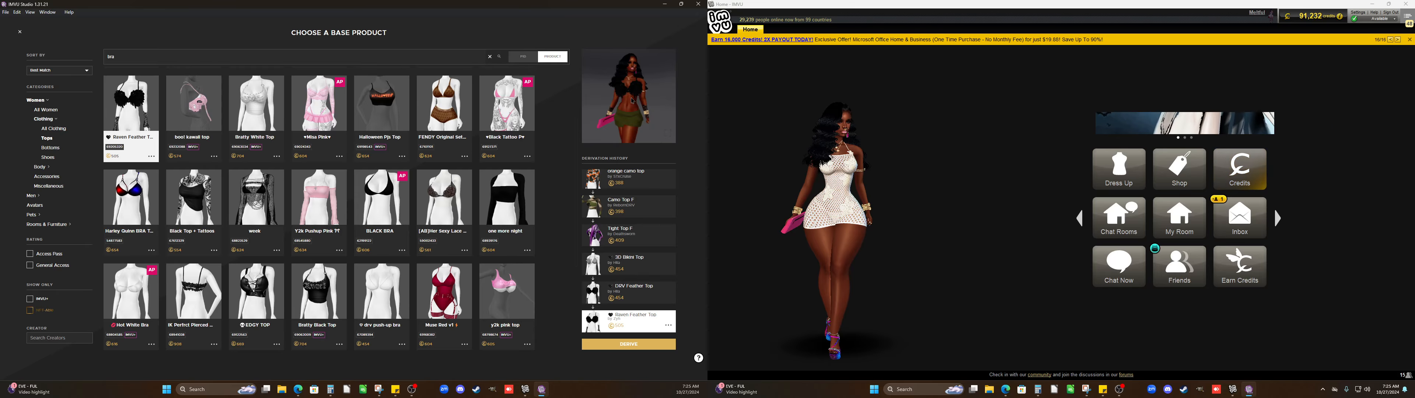
scroll(632, 99, up, 3)
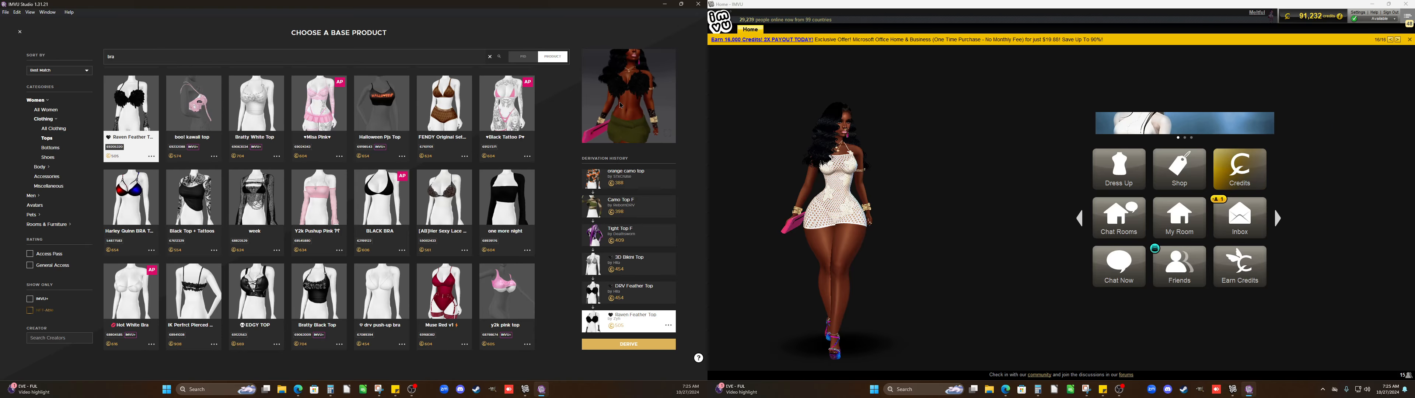
click(451, 194)
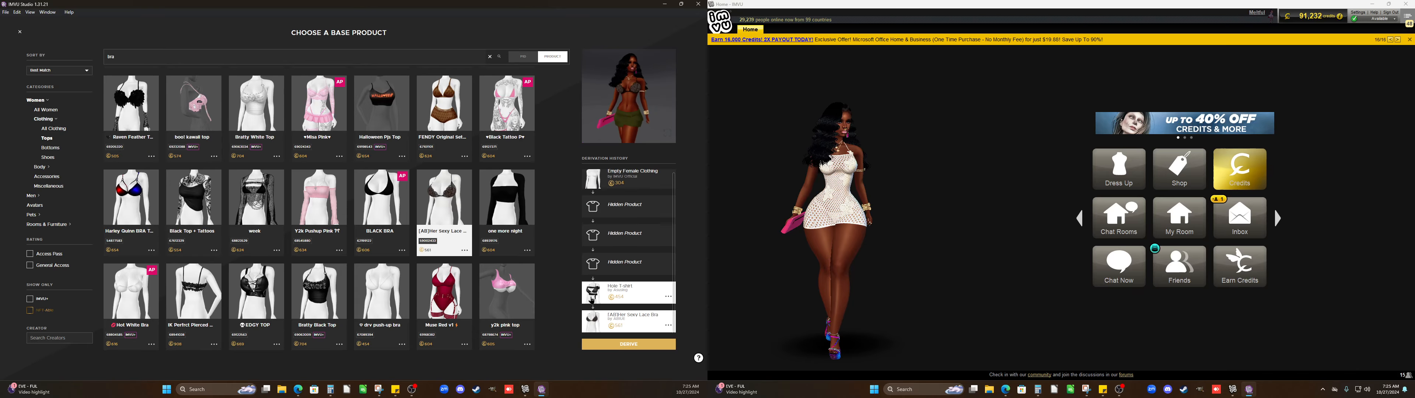
click(590, 296)
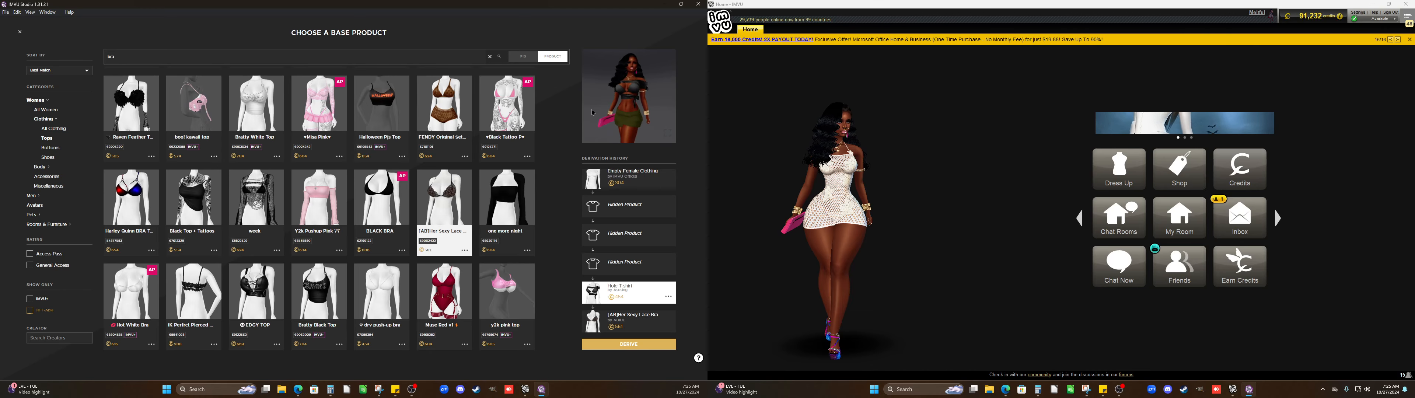
Look through more of the "bra" base products and enlarge the avatar preview of the selected T-shirt product
scroll(461, 251, down, 3)
scroll(461, 251, down, 2)
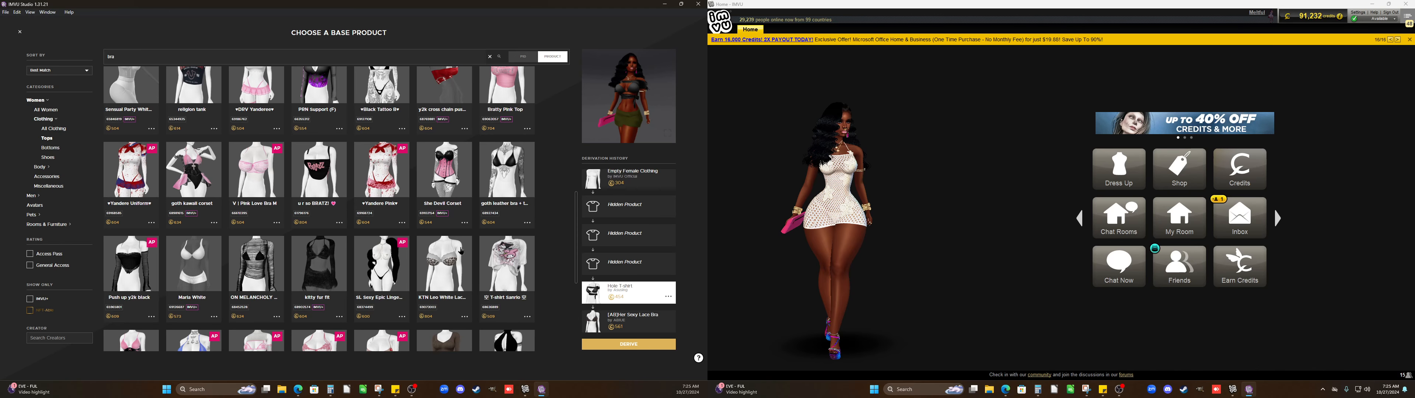
scroll(460, 251, down, 2)
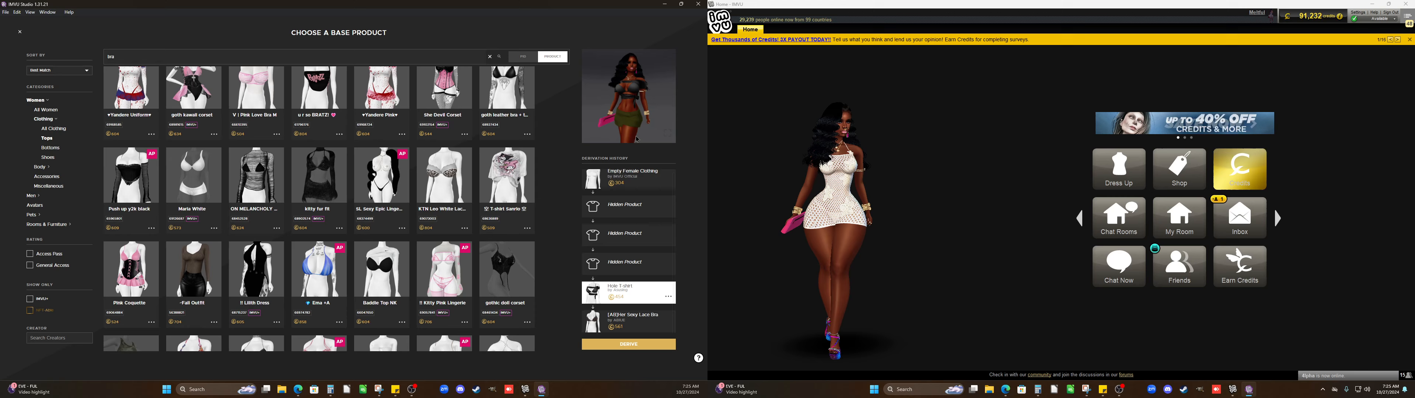
scroll(636, 132, up, 4)
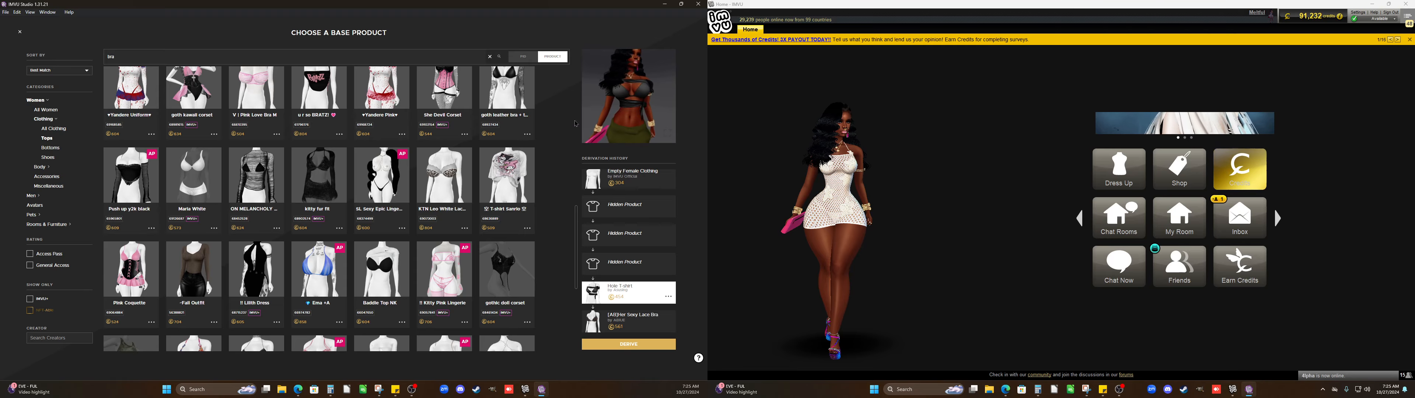
Open Dress Up in the IMVU client and search the owned tops by the creator's name
click(1119, 176)
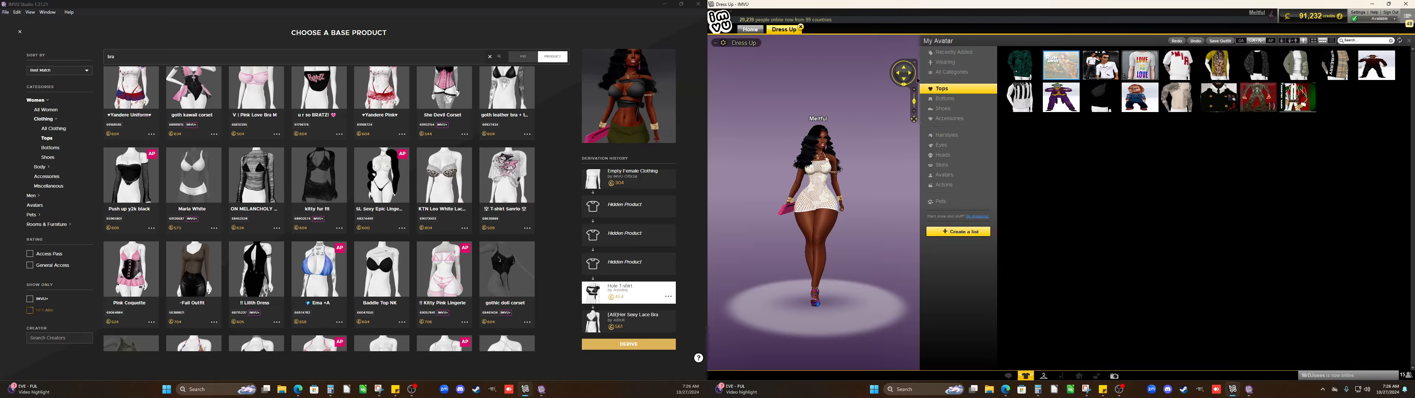
mouse_move(1158, 63)
click(1362, 41)
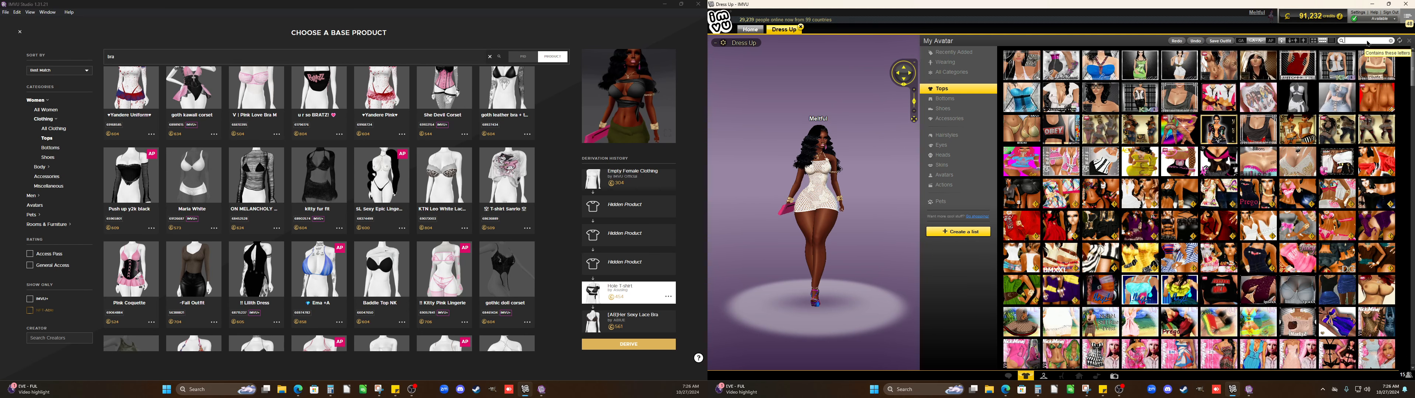
text(meltful)
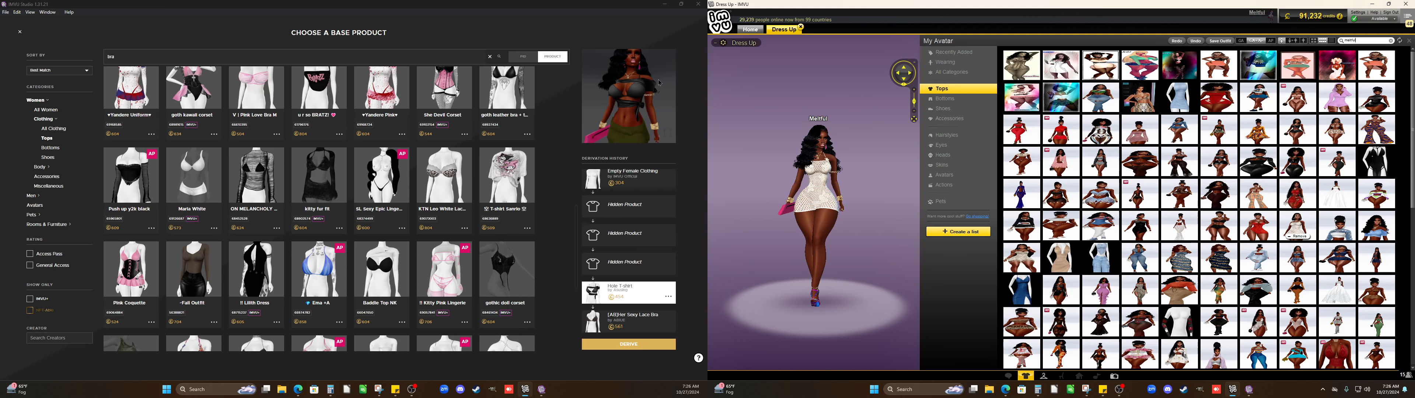
mouse_move(1217, 106)
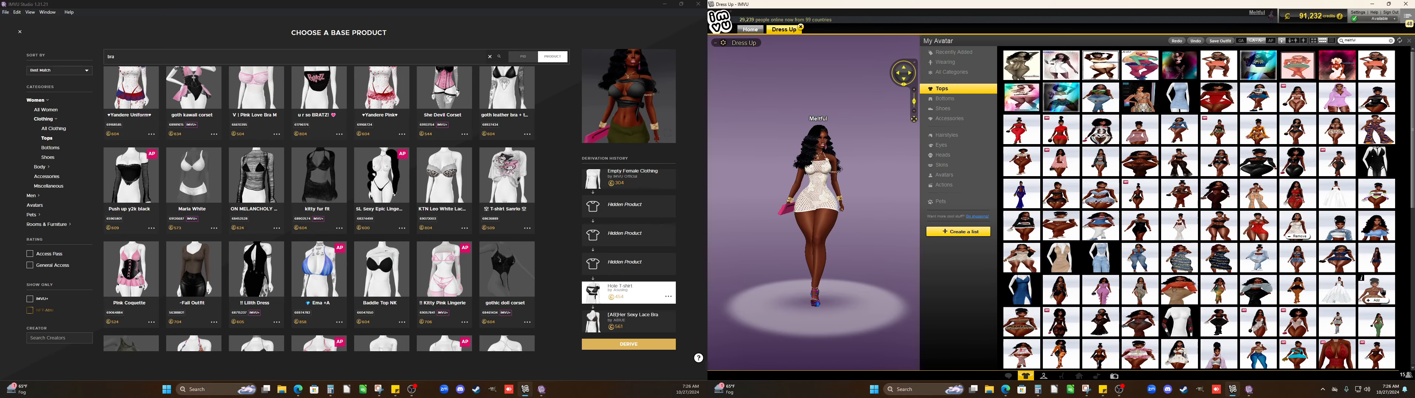
scroll(1382, 293, down, 1)
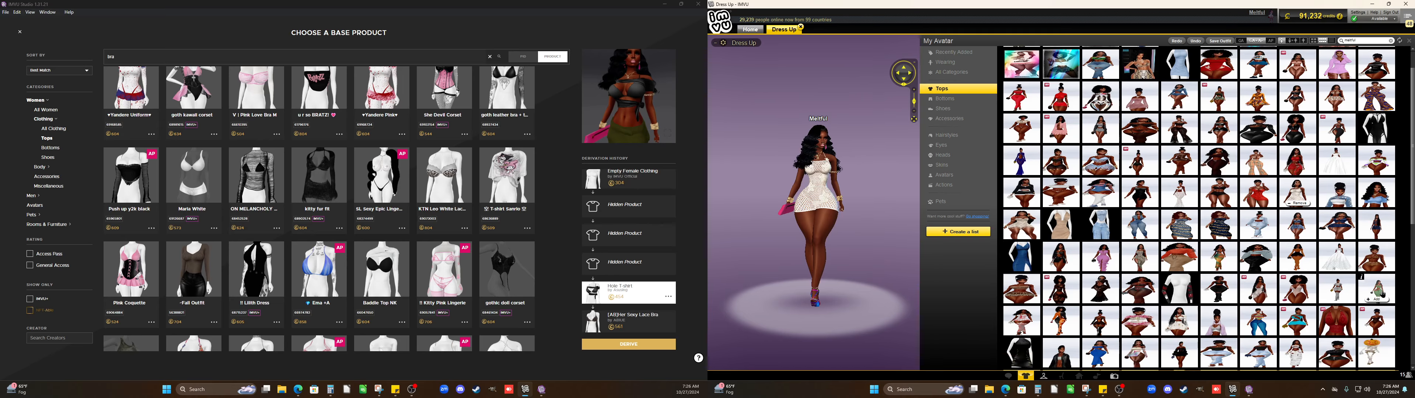
scroll(1381, 295, down, 1)
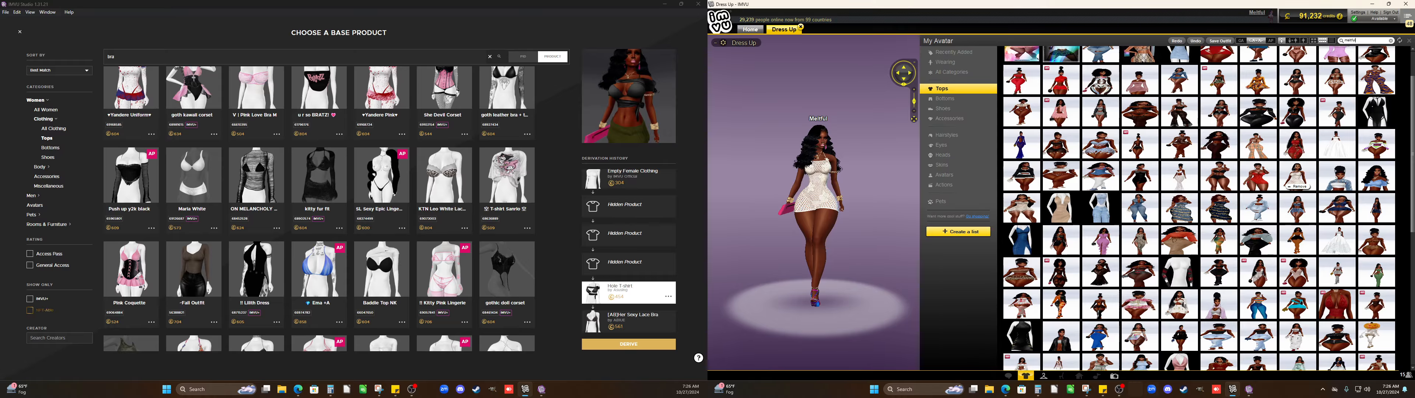
Switch to OBS, mute the microphone and move its window off the tops inventory onto the other monitor
click(1121, 390)
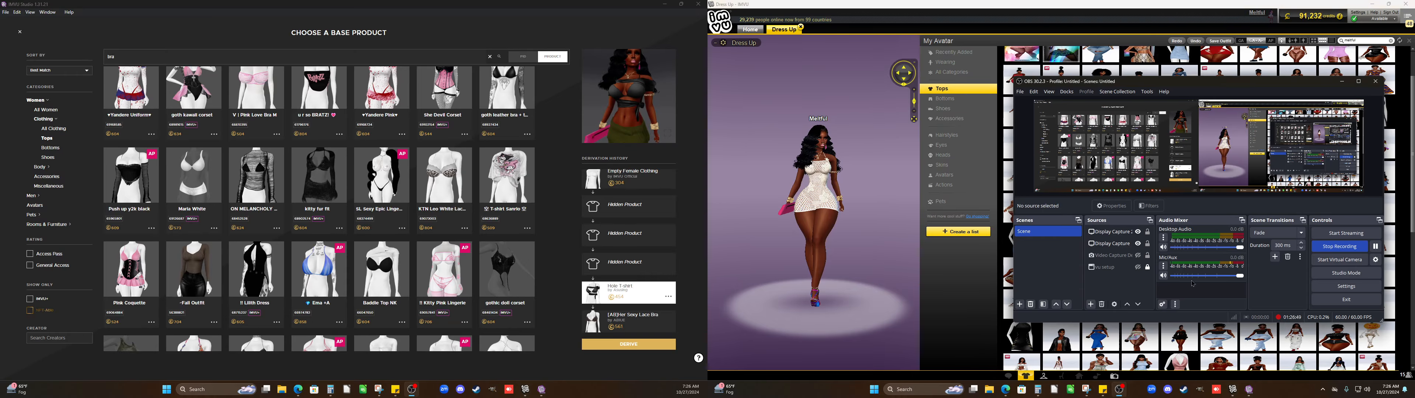
click(1163, 275)
drag(1161, 83, 159, 76)
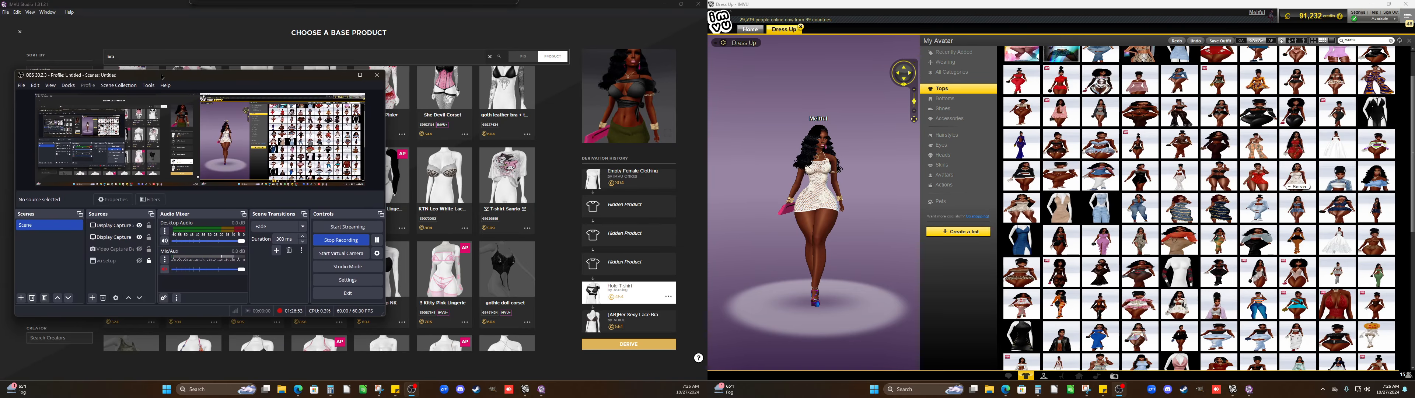
Look through the creator's tops in the Dress Up inventory for an earlier design worth reusing
scroll(1100, 282, down, 1)
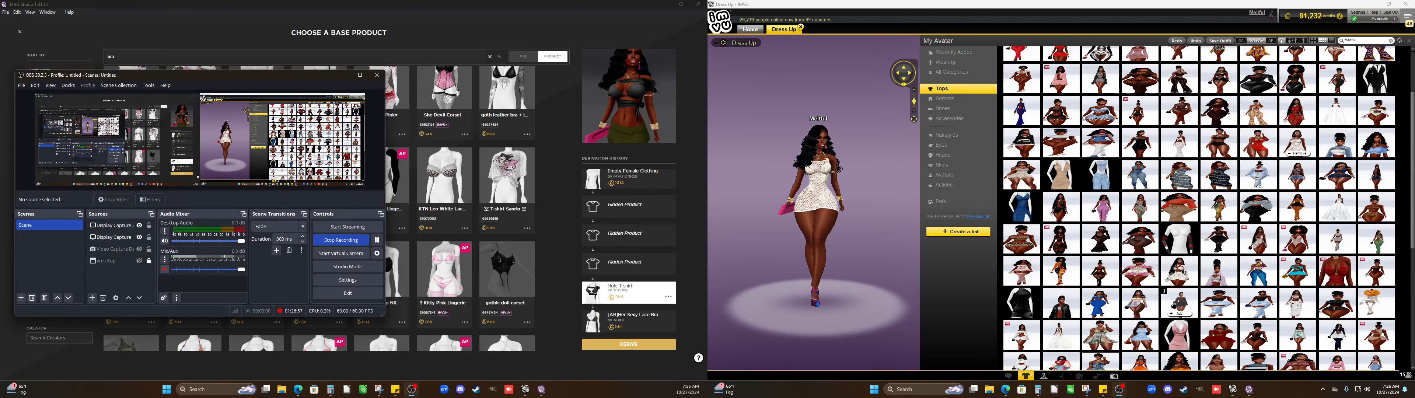
scroll(1193, 305, down, 1)
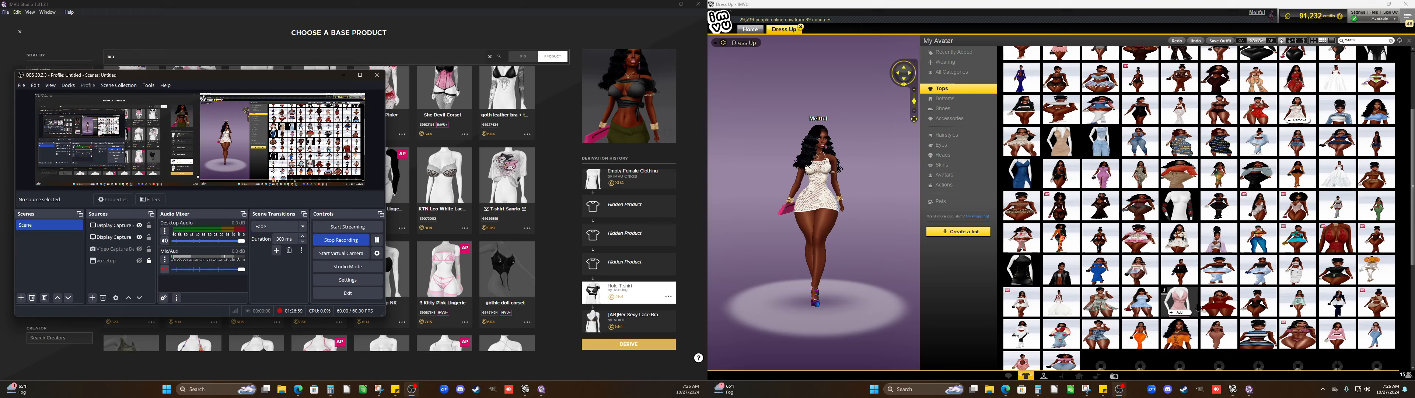
scroll(1199, 307, down, 3)
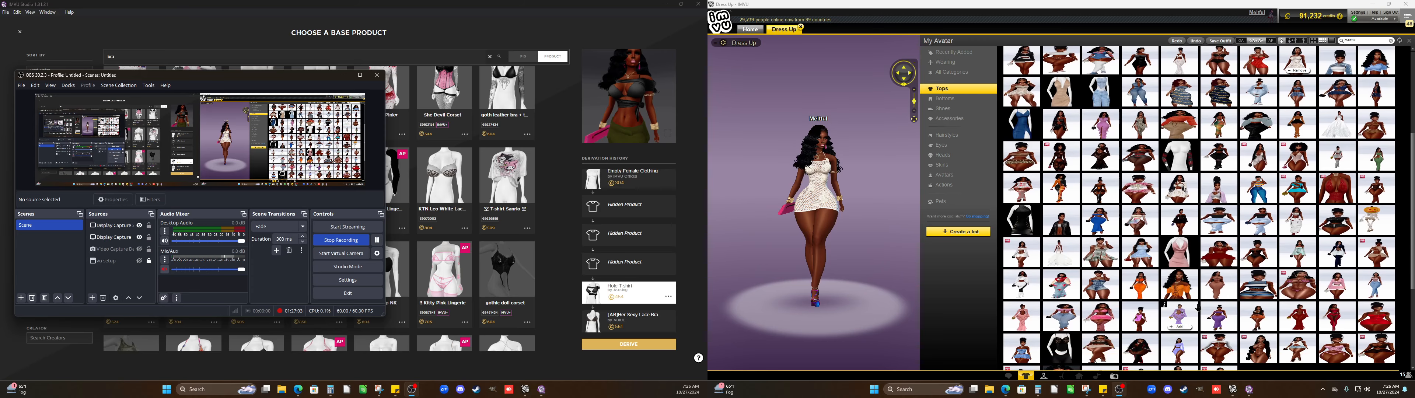
scroll(1199, 307, down, 1)
scroll(1198, 307, down, 4)
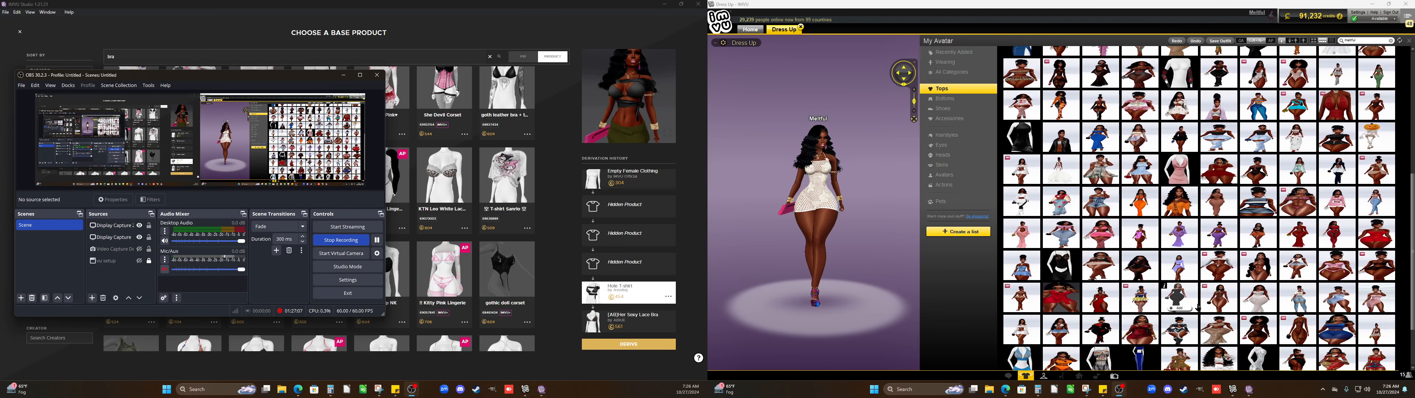
scroll(1198, 307, down, 3)
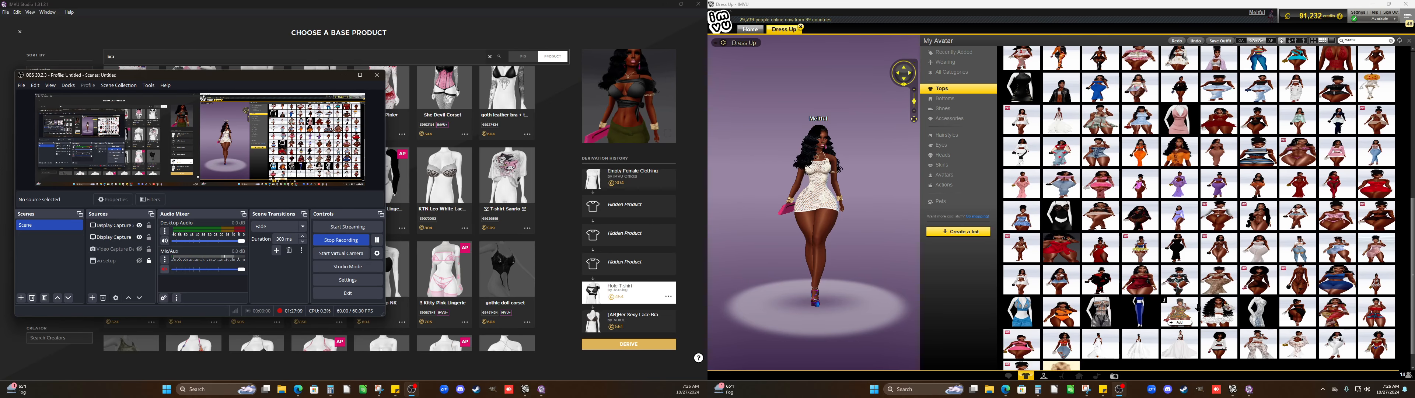
scroll(1199, 307, down, 1)
scroll(1199, 308, down, 1)
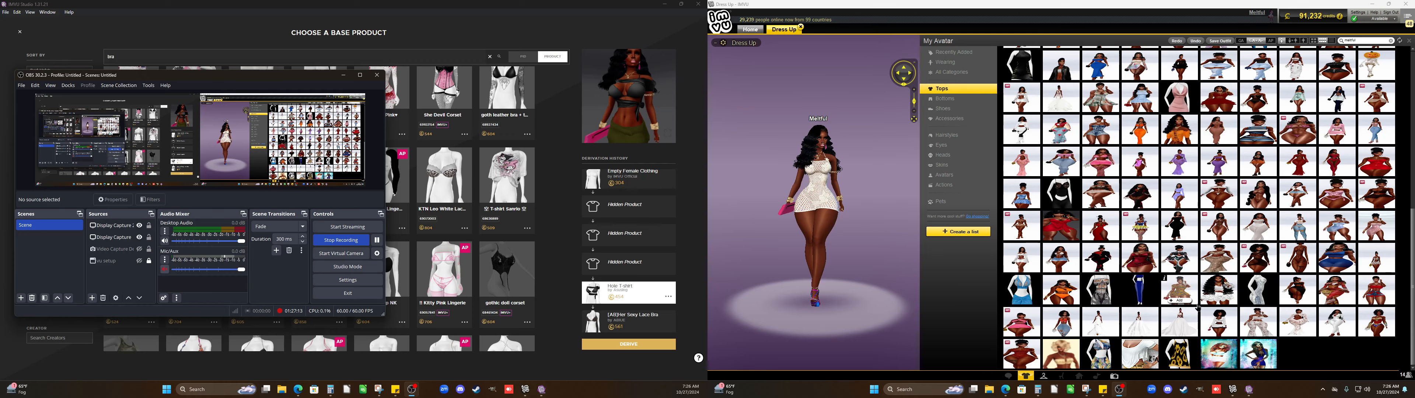
scroll(1199, 306, up, 6)
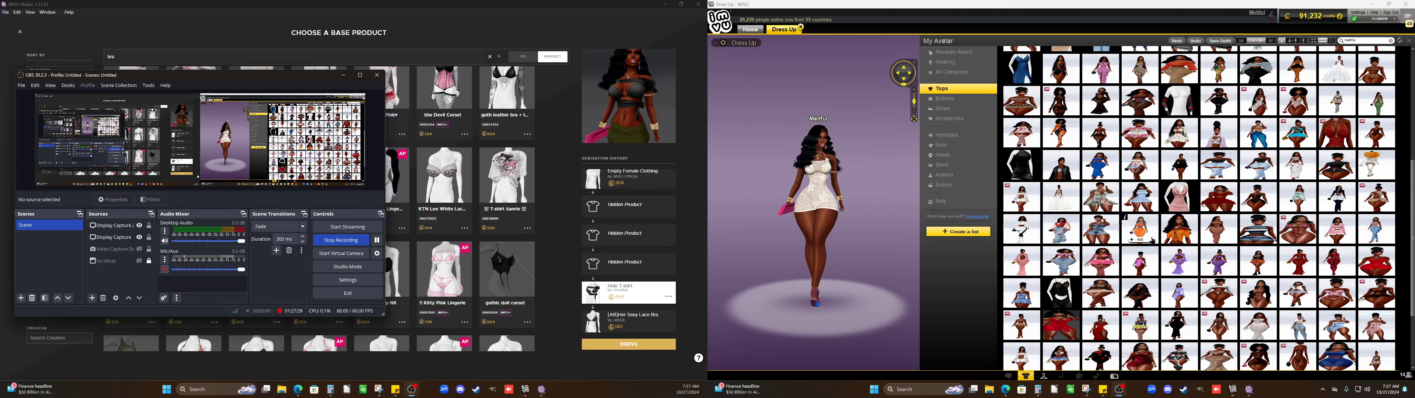
scroll(1152, 241, up, 1)
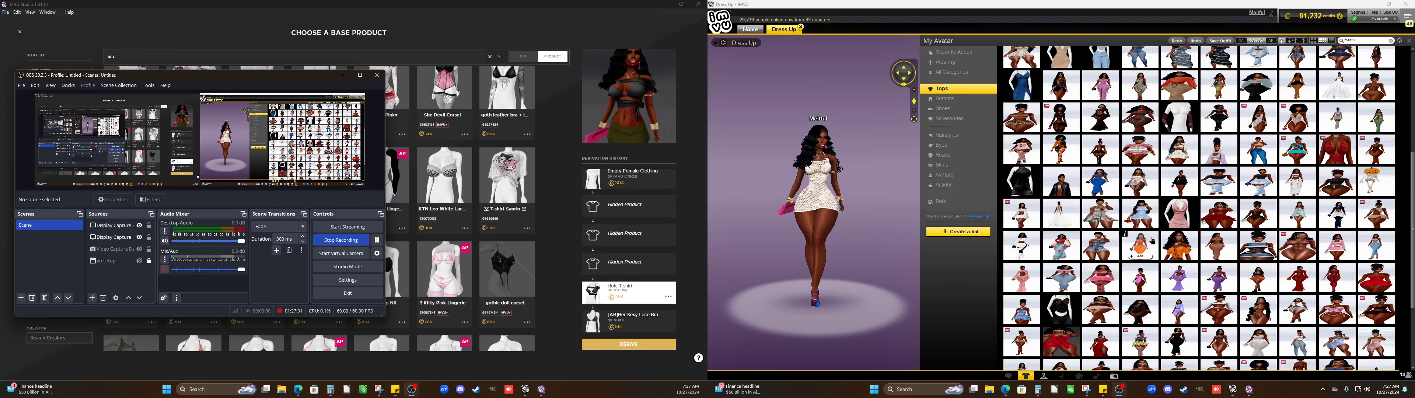
scroll(1152, 240, up, 1)
scroll(1152, 240, up, 1)
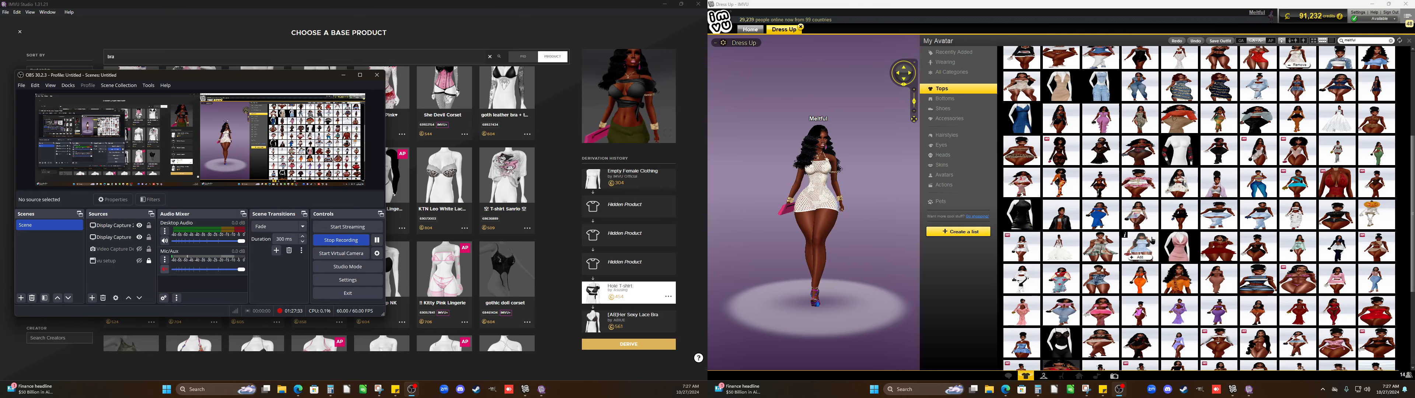
scroll(1152, 241, up, 1)
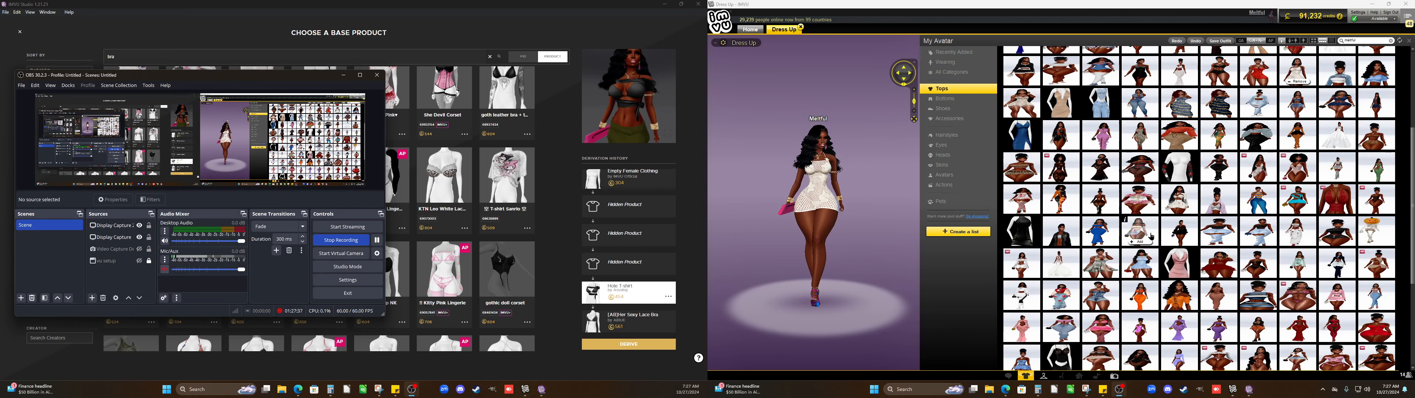
scroll(1152, 240, up, 1)
scroll(1152, 236, up, 3)
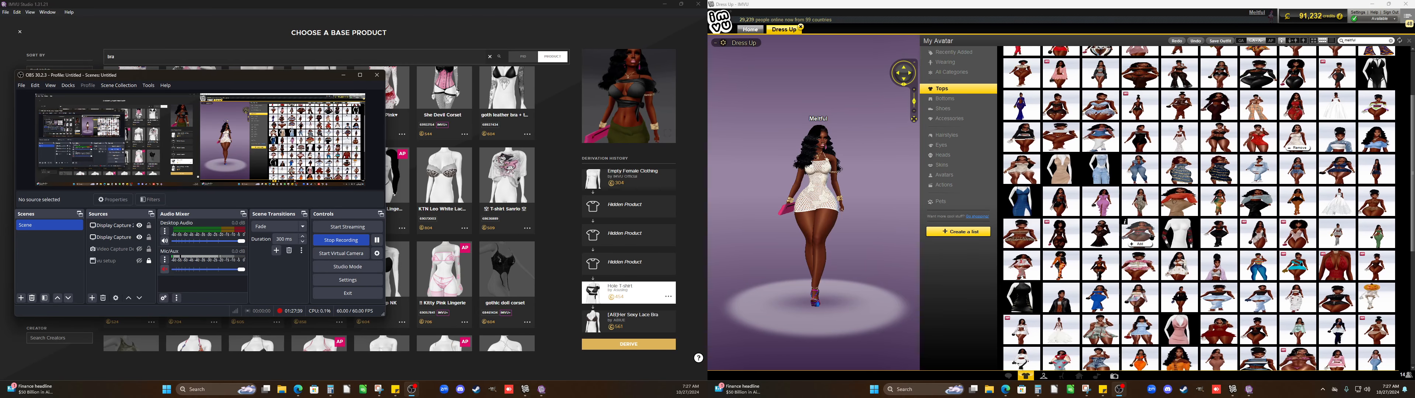
scroll(1151, 237, up, 3)
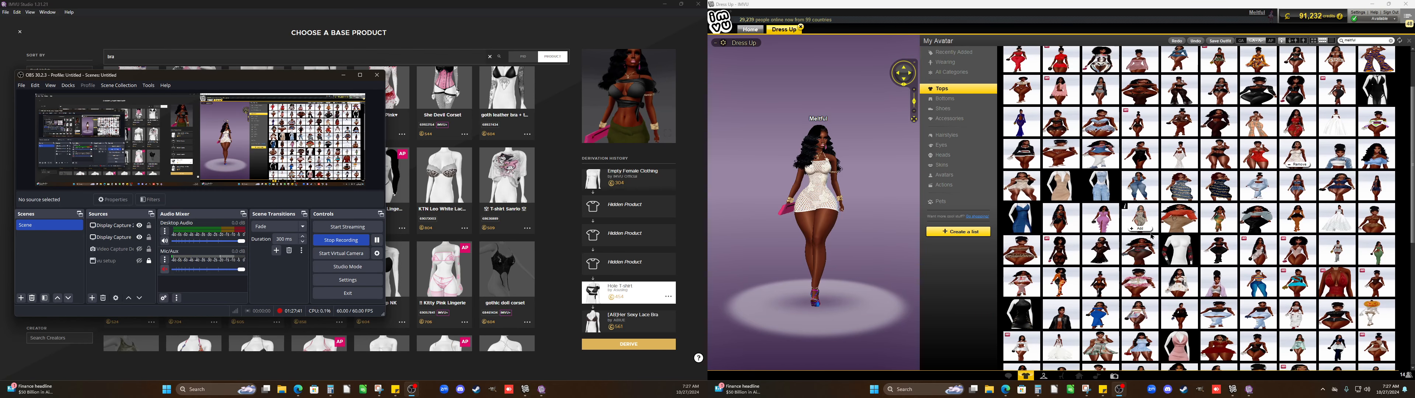
scroll(1152, 236, up, 2)
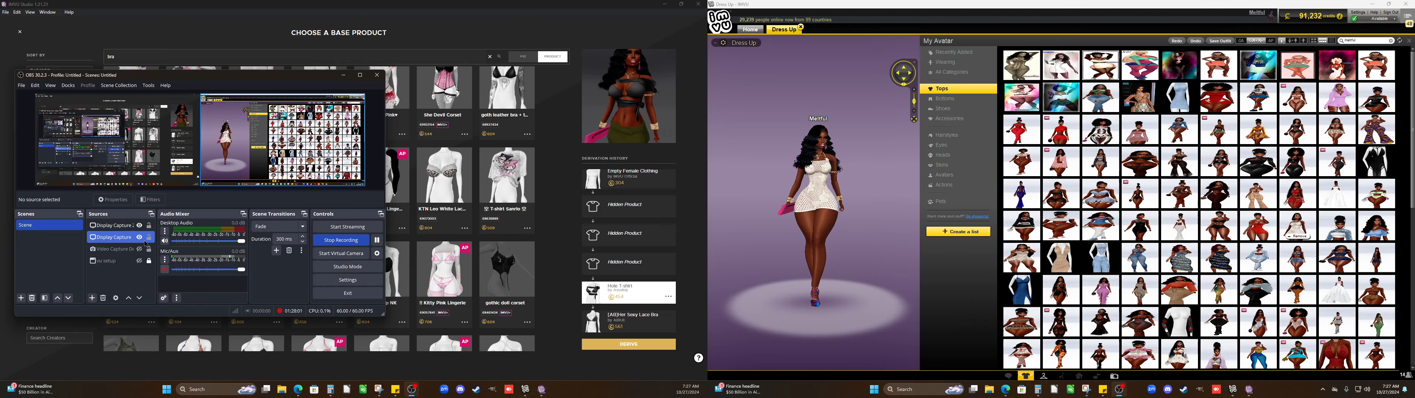
Unmute the microphone in OBS and move its window back to the monitor showing the IMVU client
click(165, 269)
drag(220, 83, 1137, 79)
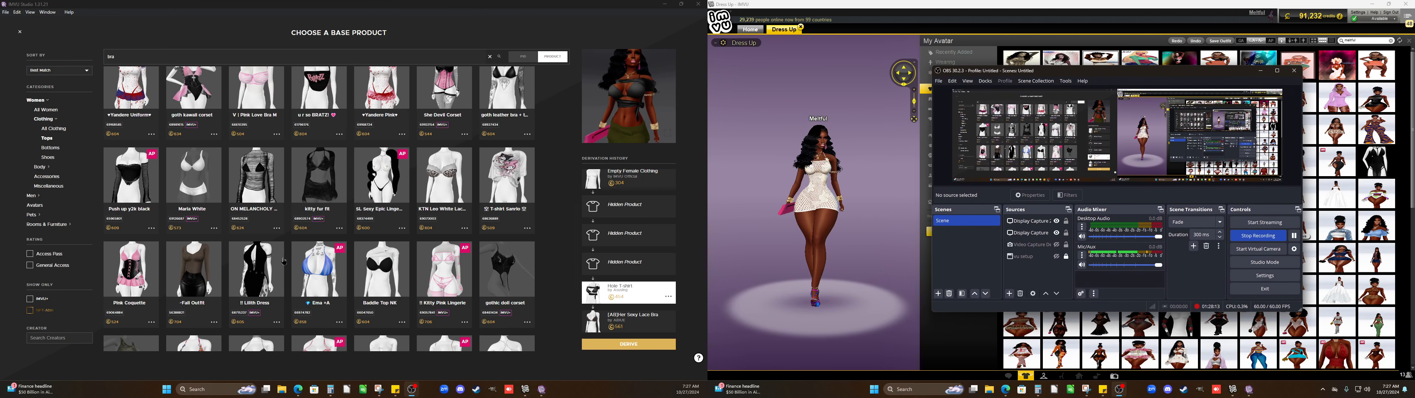
Derive a new product from the selected T-shirt base in IMVU Studio and view the avatar's upper body up close
click(633, 349)
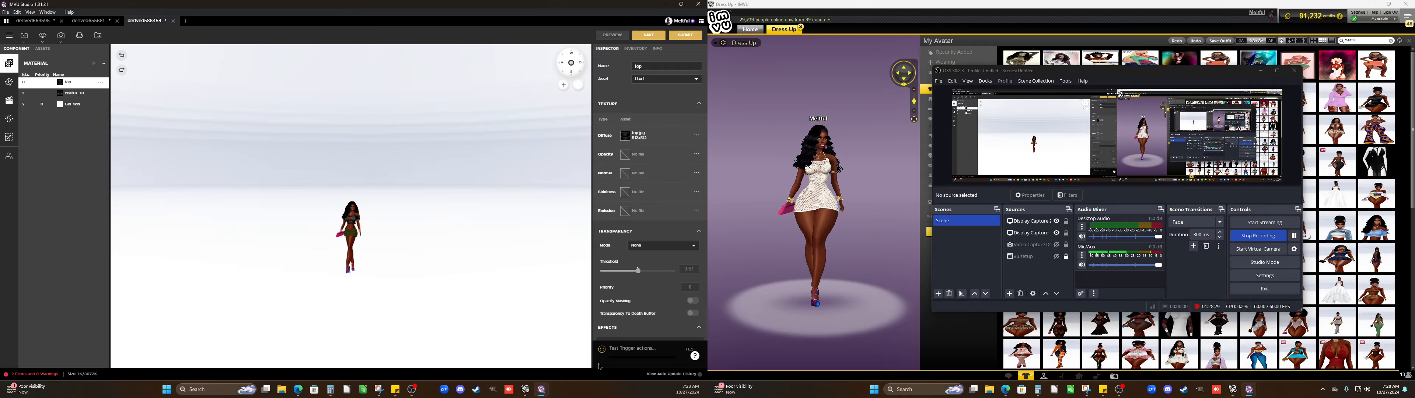
scroll(429, 317, up, 5)
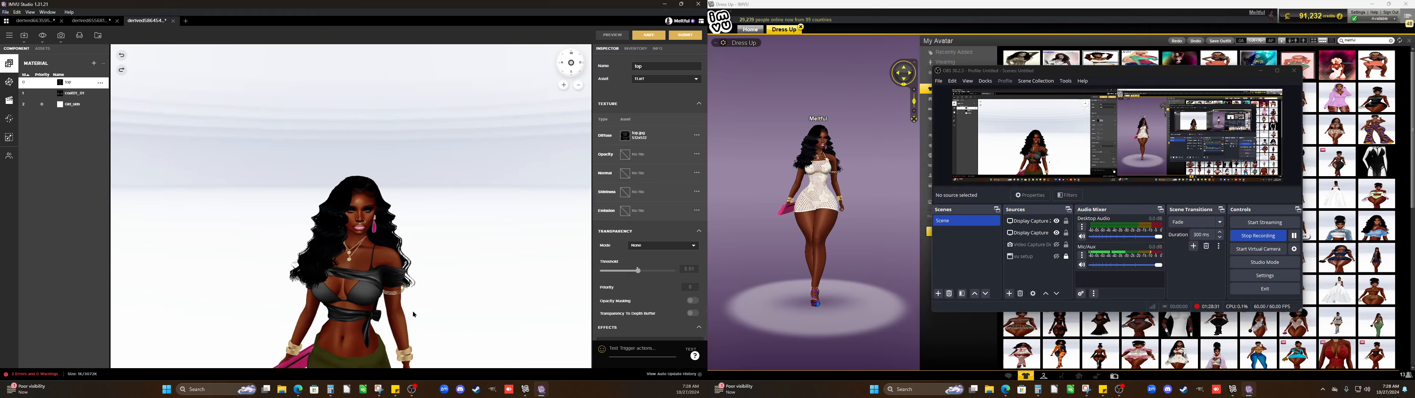
Inspect the derived top on the avatar up close from the side and the front
drag(377, 298, 411, 294)
scroll(442, 300, up, 4)
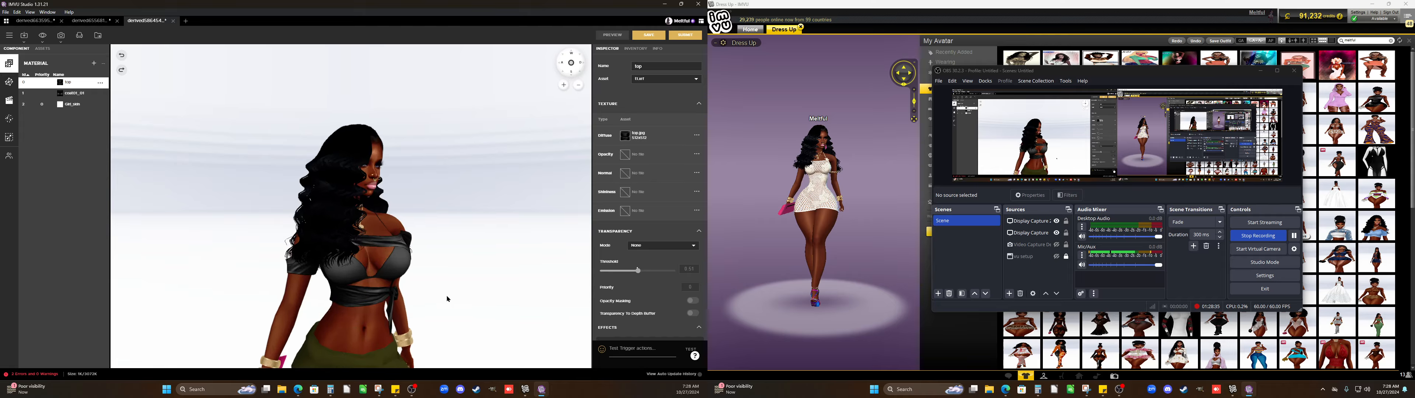
scroll(443, 299, down, 3)
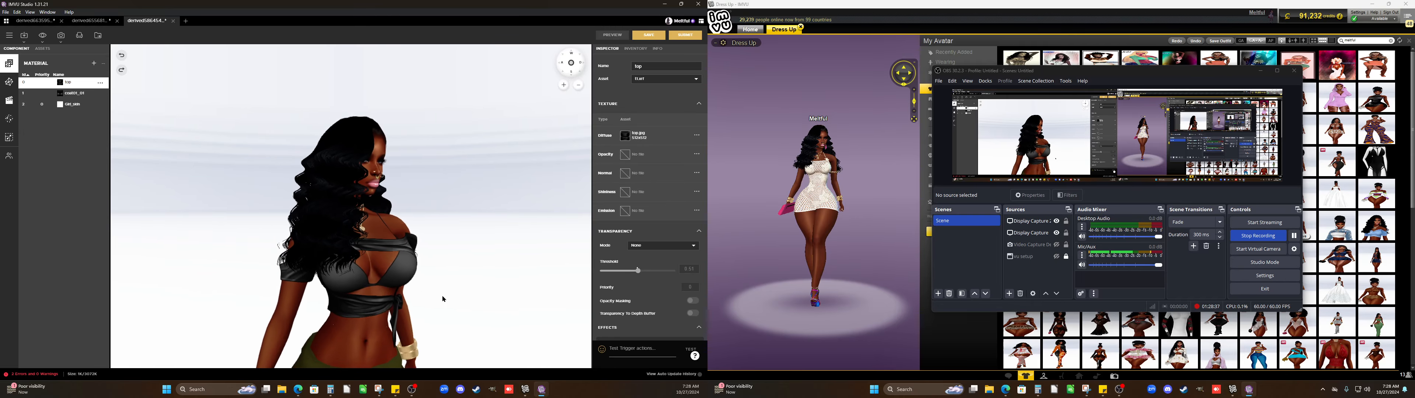
mouse_move(443, 299)
mouse_down()
mouse_move(390, 293)
mouse_move(440, 292)
mouse_up()
scroll(390, 293, up, 3)
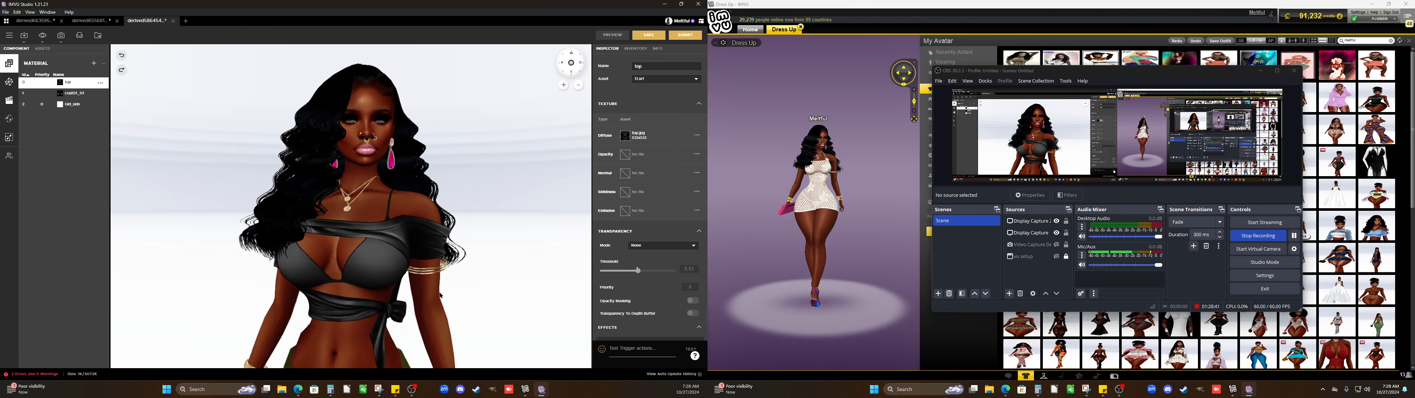
scroll(440, 301, down, 3)
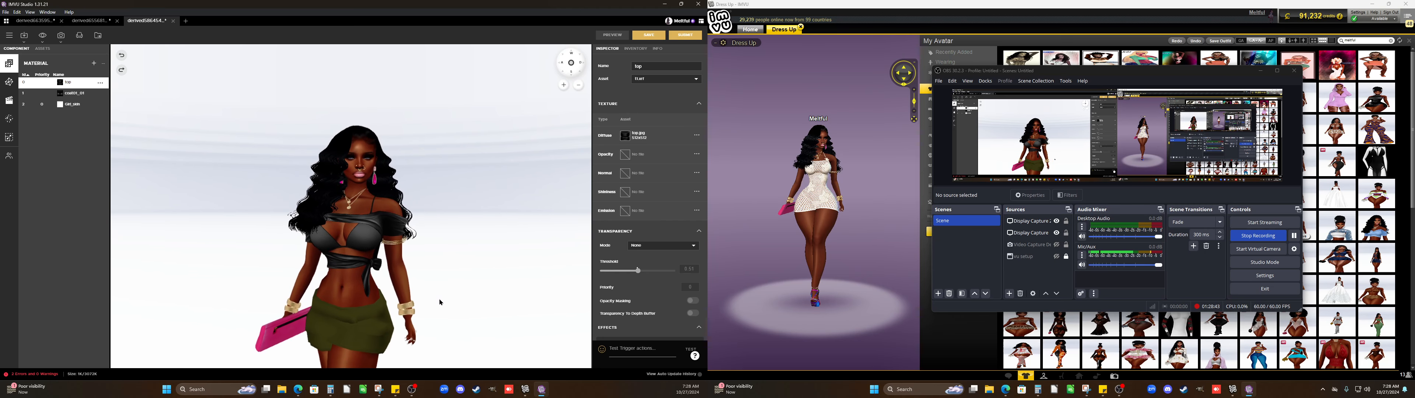
Try a plain near-black colour texture as the diffuse of the second material and preview it on the avatar
click(64, 94)
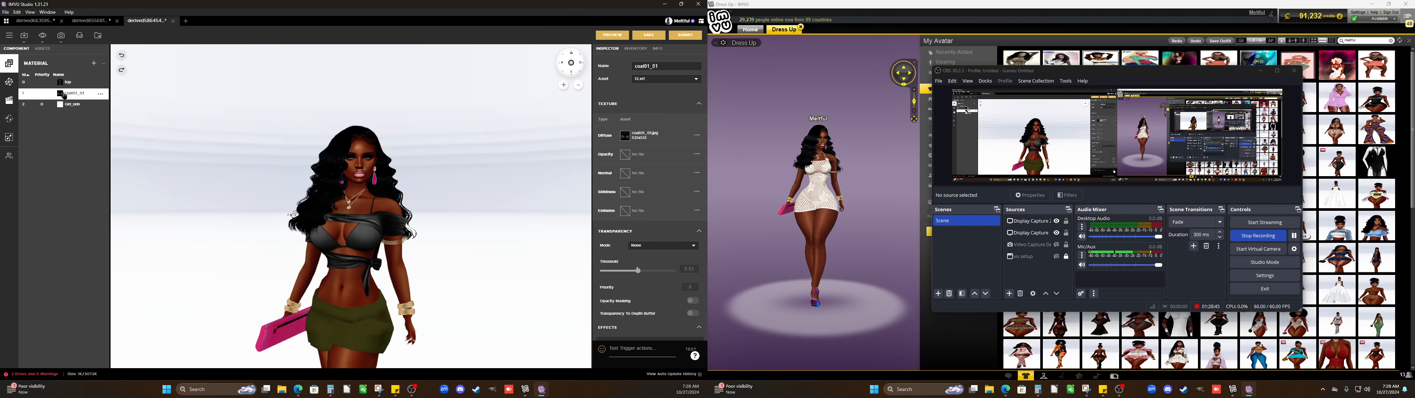
click(624, 135)
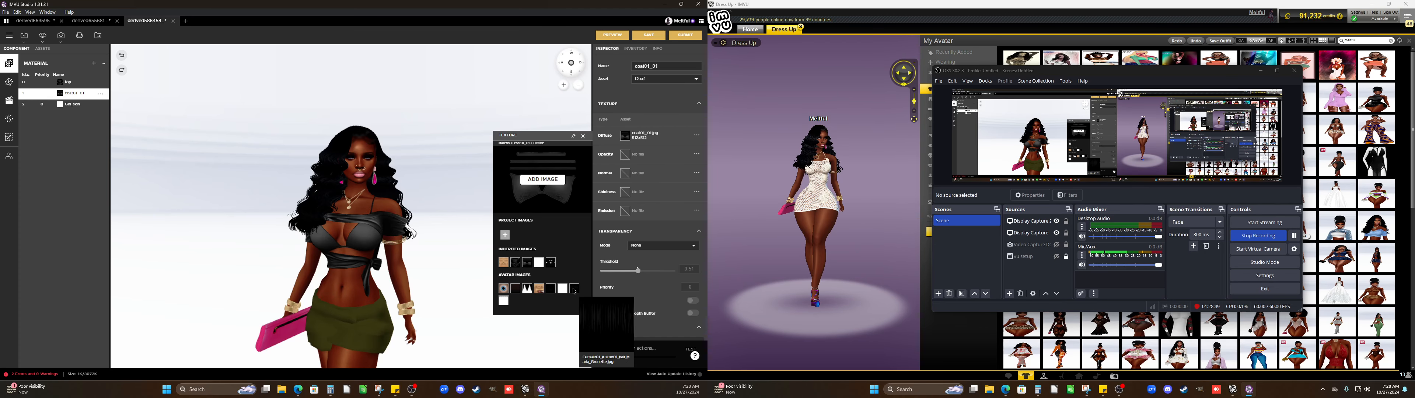
click(505, 237)
click(497, 253)
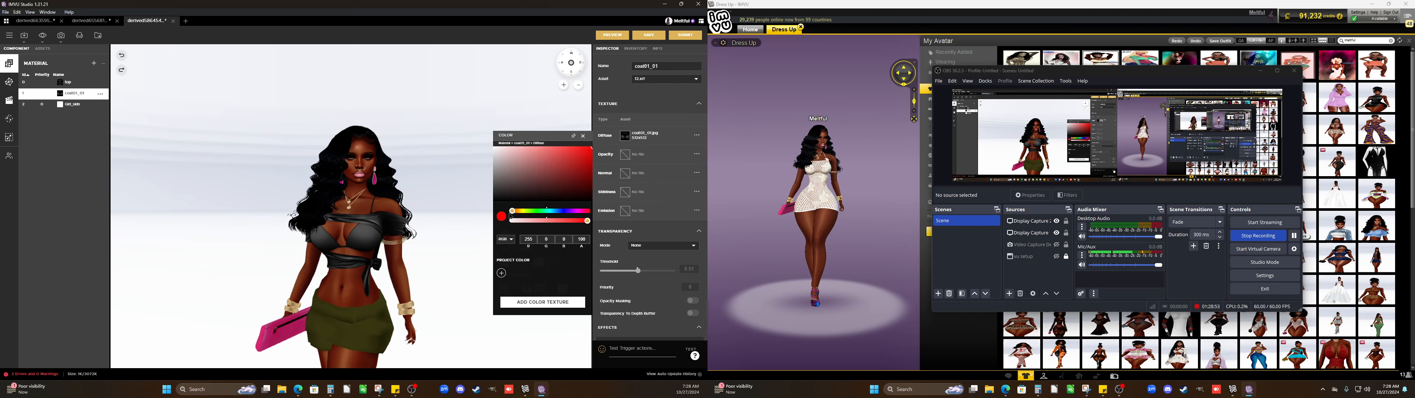
click(496, 199)
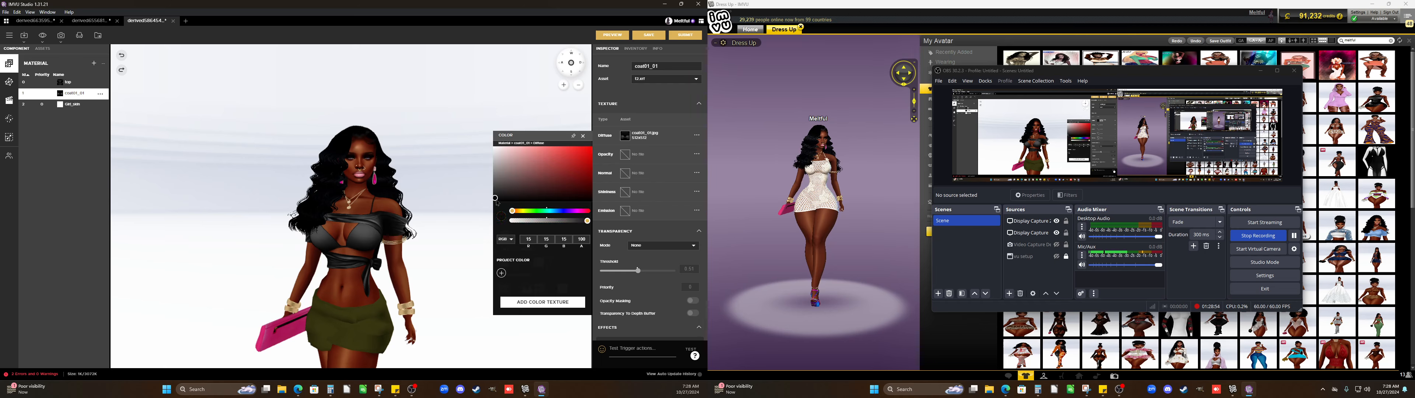
click(612, 36)
click(533, 302)
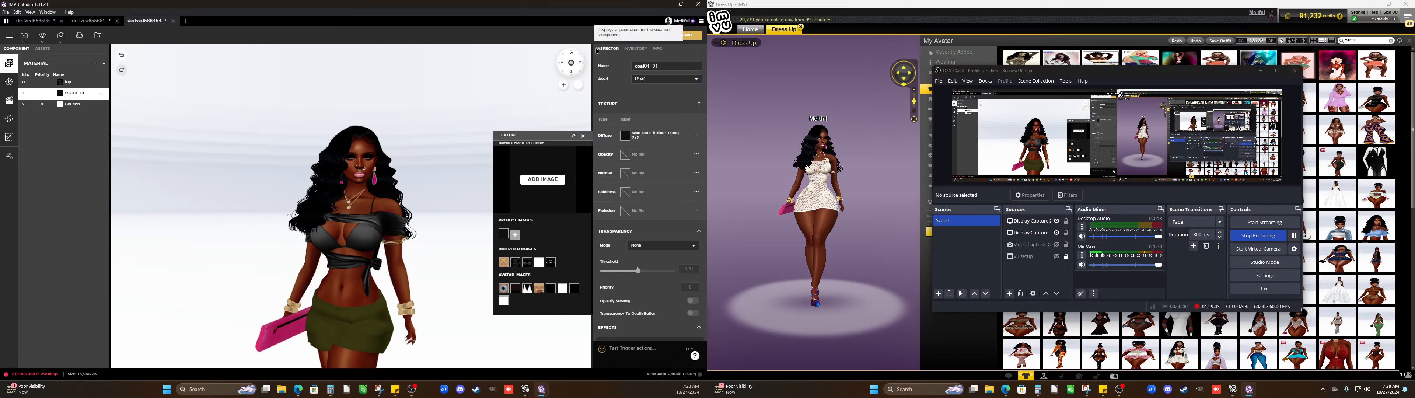
click(610, 35)
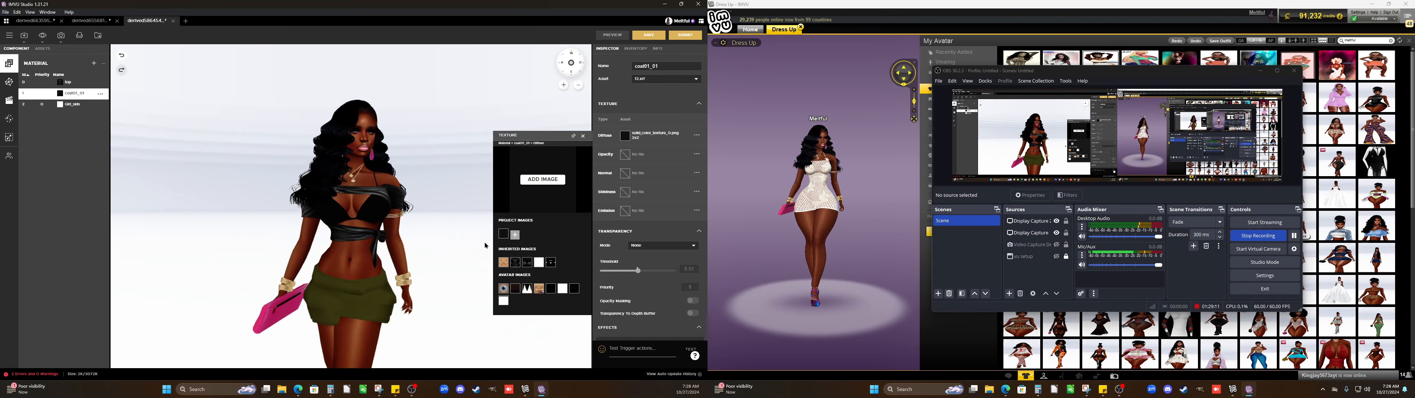
Put the inherited texture back as the second material's diffuse and refresh the avatar preview
click(527, 263)
click(600, 38)
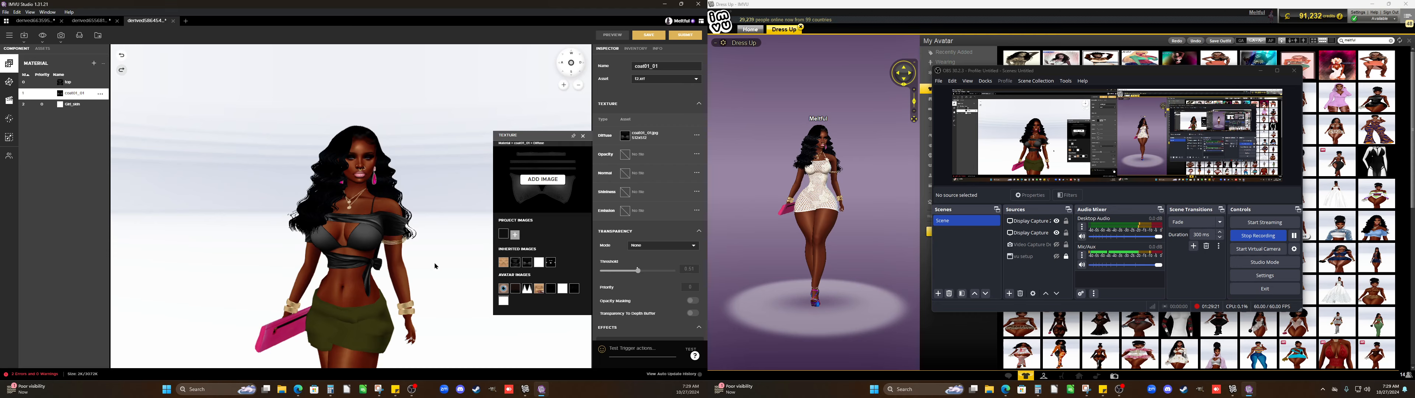
click(60, 84)
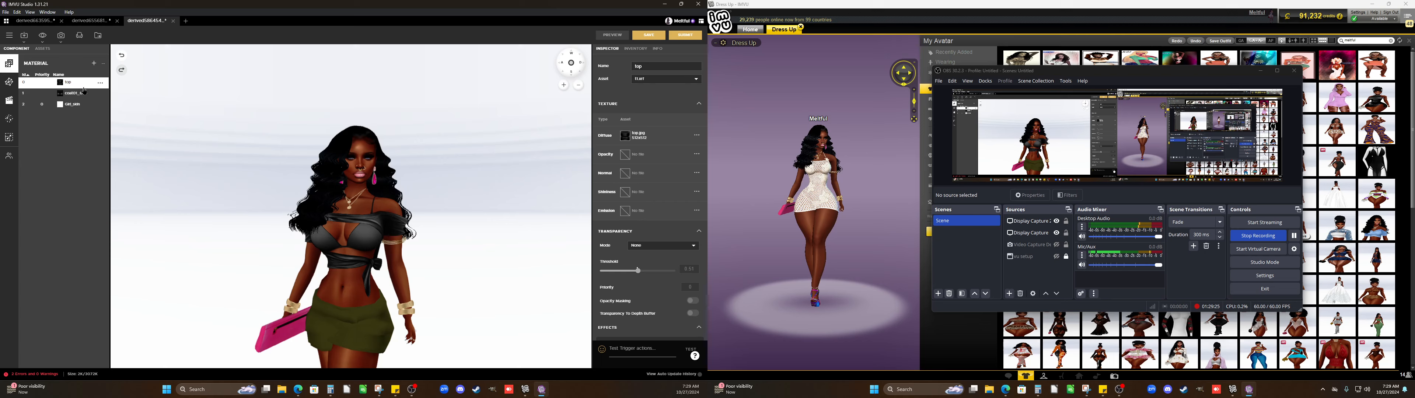
Name the product Mel Black Top in its product information and set the profit to 400 credits
click(660, 67)
click(658, 49)
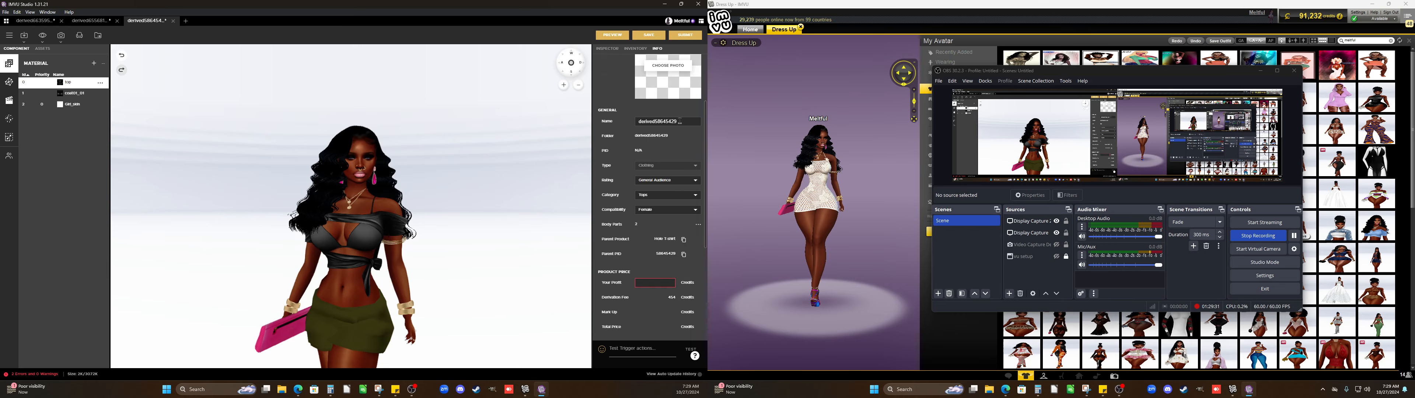
double_click(680, 121)
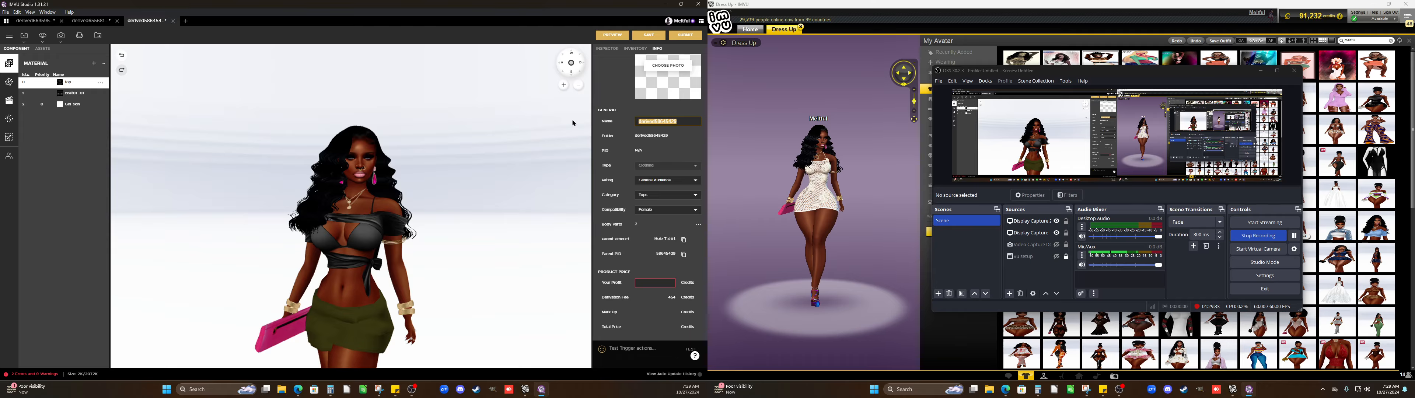
text(Mel Black Top)
click(656, 283)
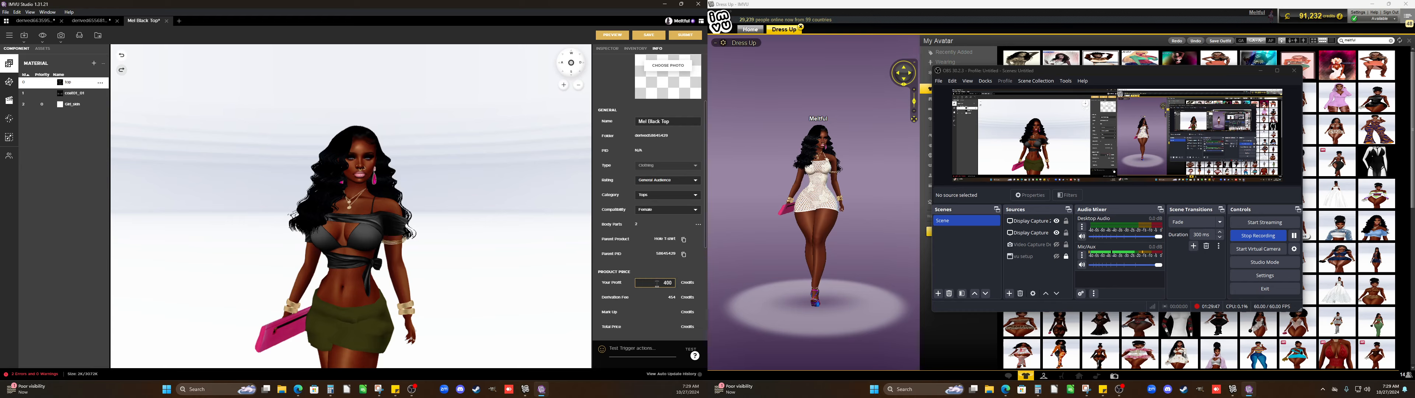
Copy the product name Mel Black Top into the search keywords
scroll(657, 282, down, 3)
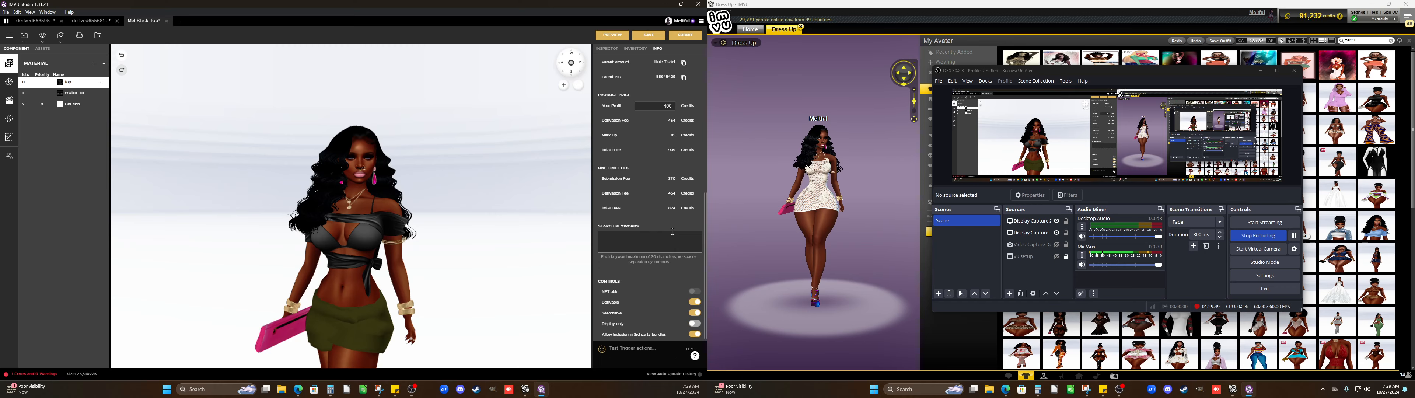
scroll(664, 235, up, 3)
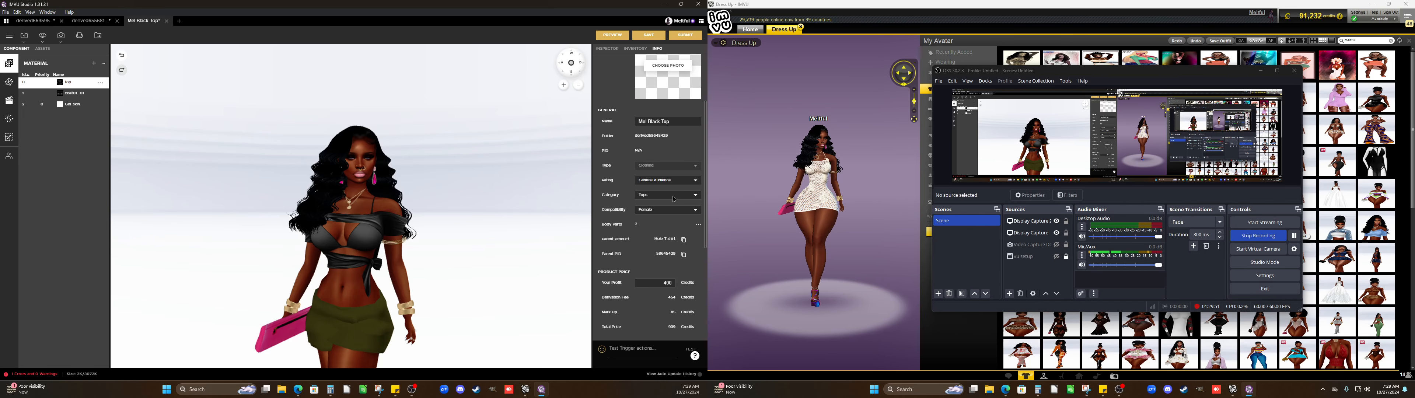
triple_click(675, 119)
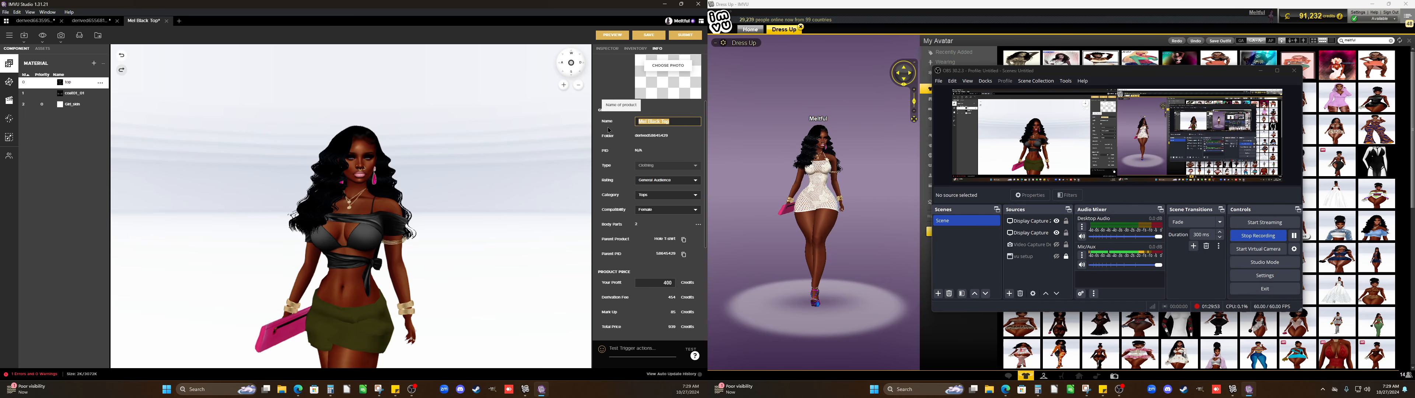
scroll(649, 257, down, 3)
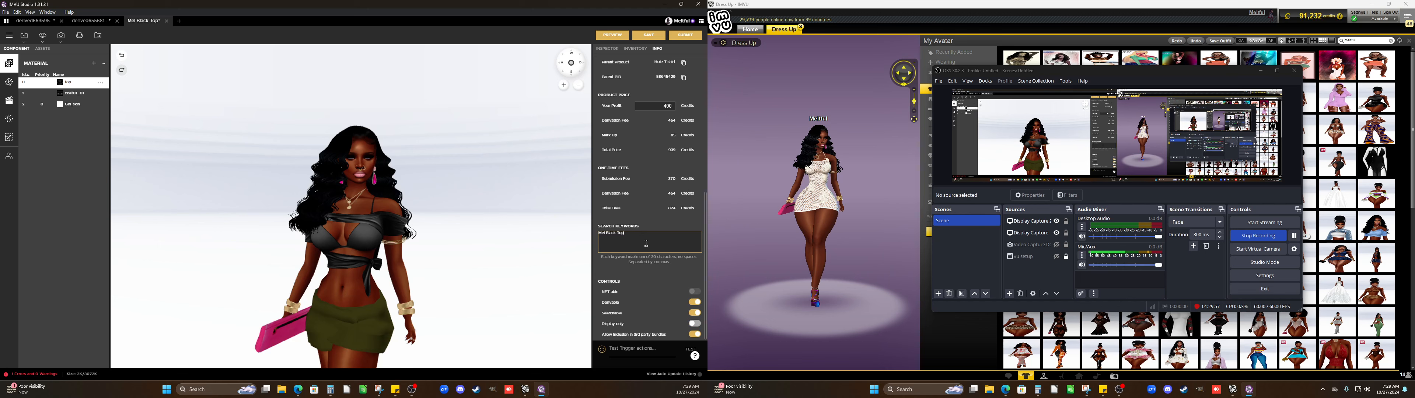
key(Return)
Capture the avatar's upper body wearing the top with Snipping Tool and save the capture as a PNG in the shoes folder
scroll(686, 187, up, 5)
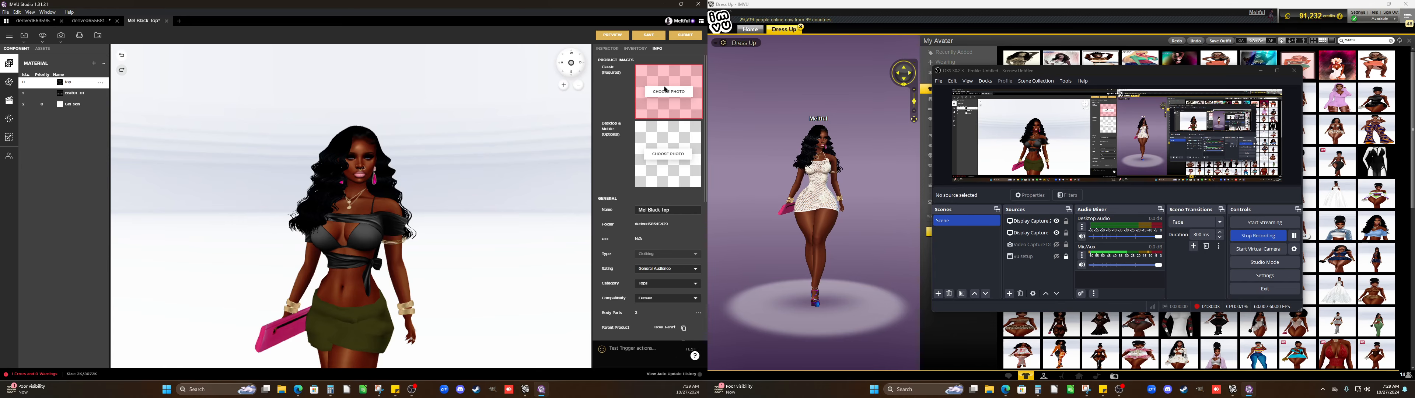
drag(664, 94, 532, 206)
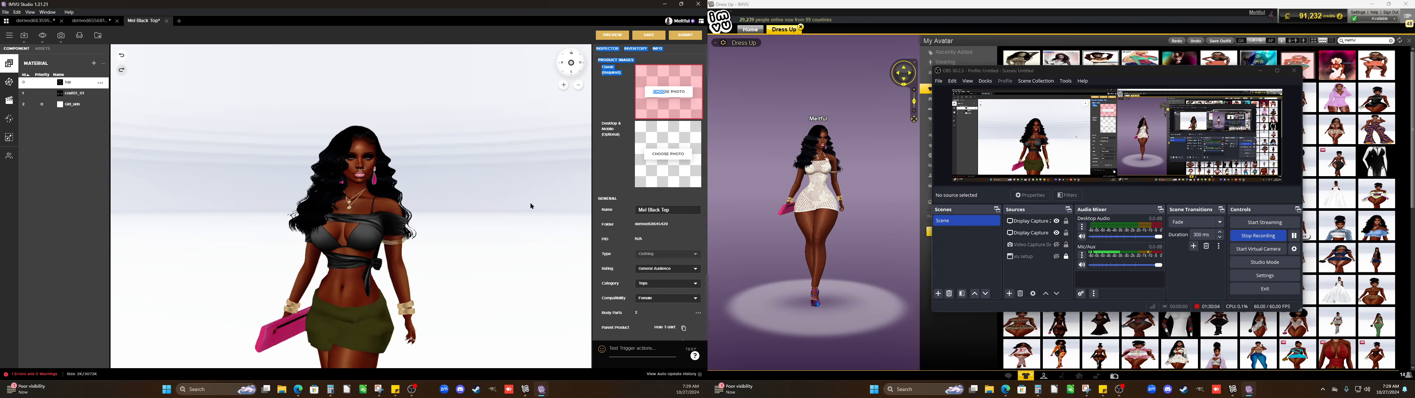
click(390, 388)
click(77, 22)
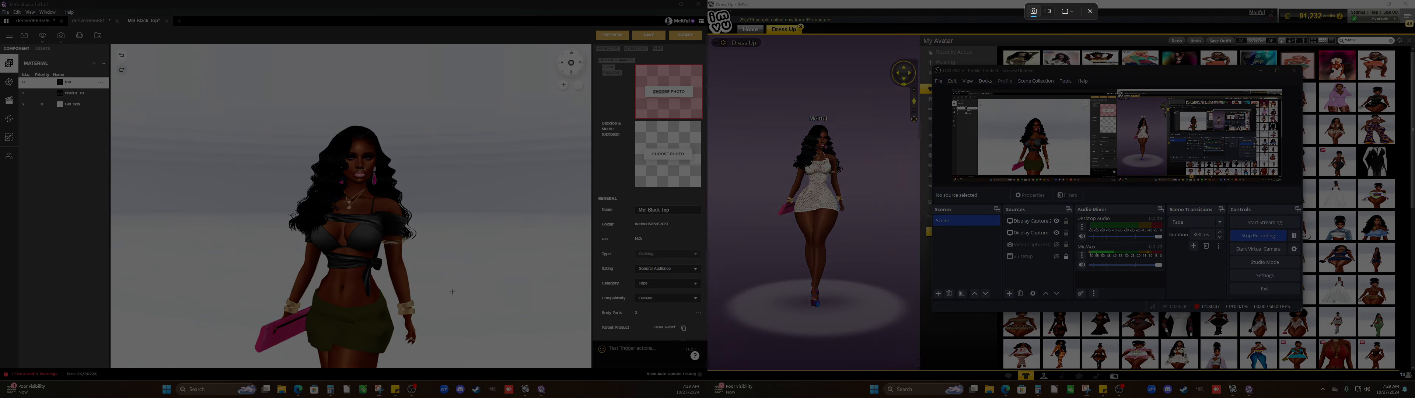
drag(453, 290, 276, 206)
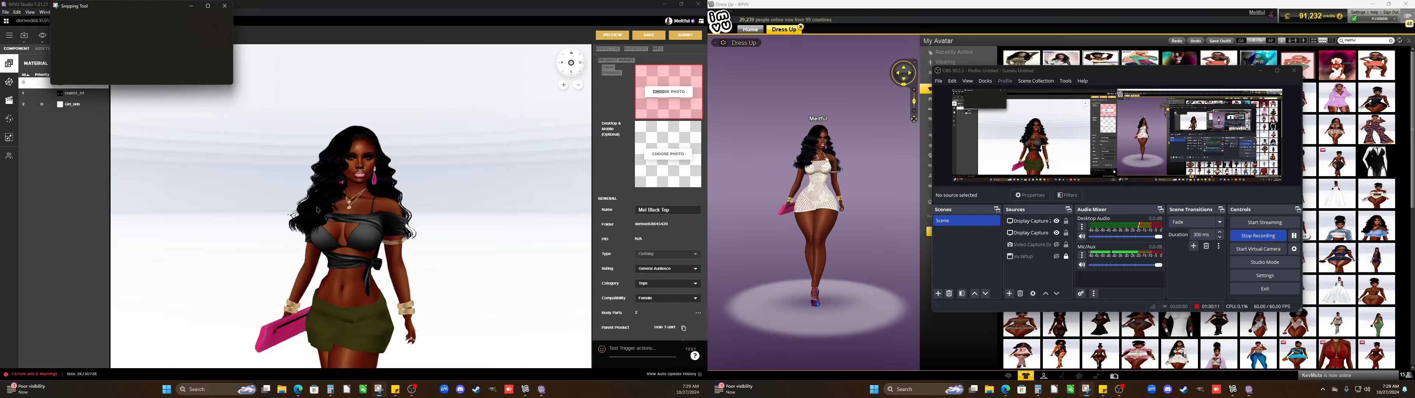
right_click(301, 173)
click(322, 178)
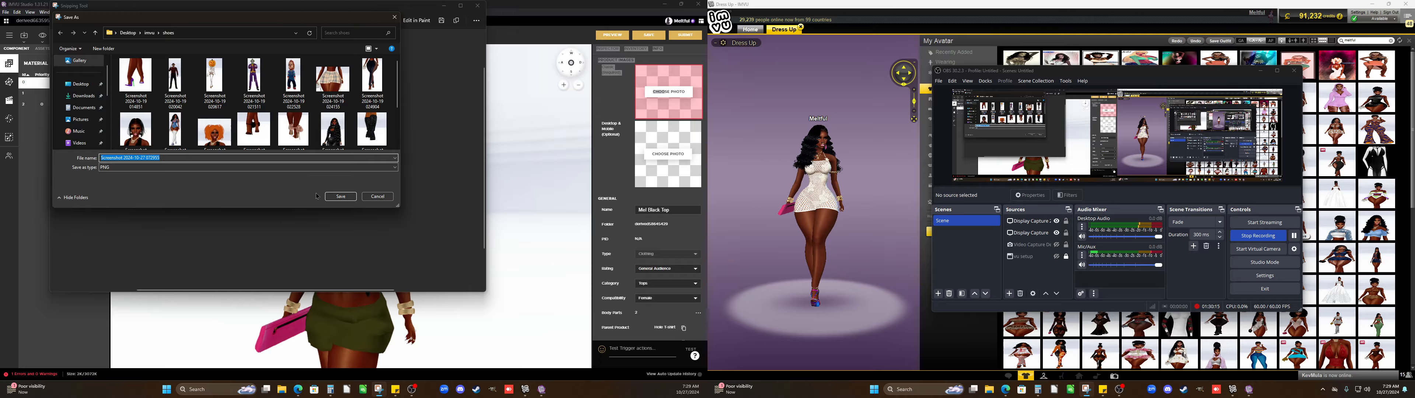
click(340, 196)
Upload the newly saved screenshot of the top as the product's shop thumbnail in IMVU Studio
click(628, 140)
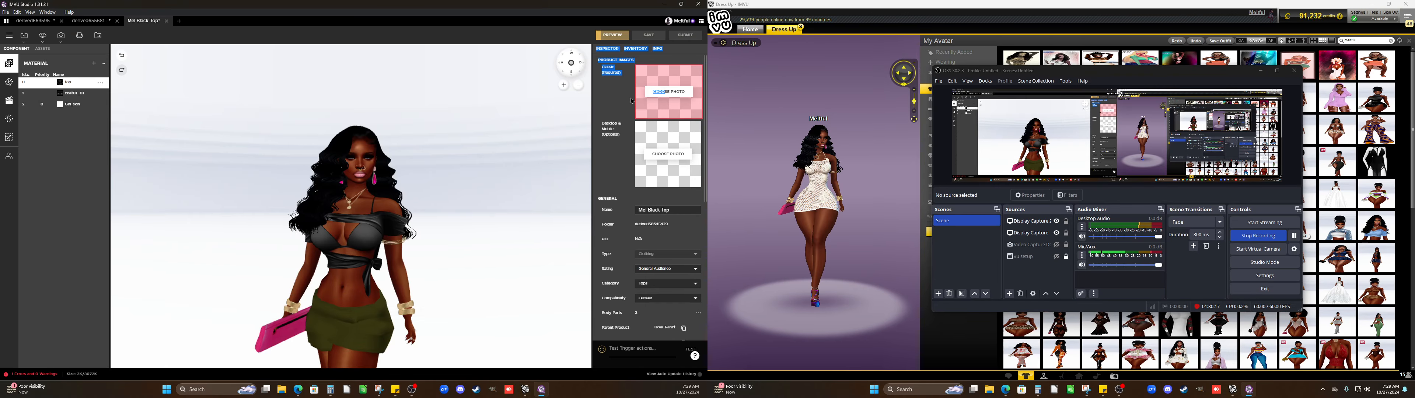
click(669, 91)
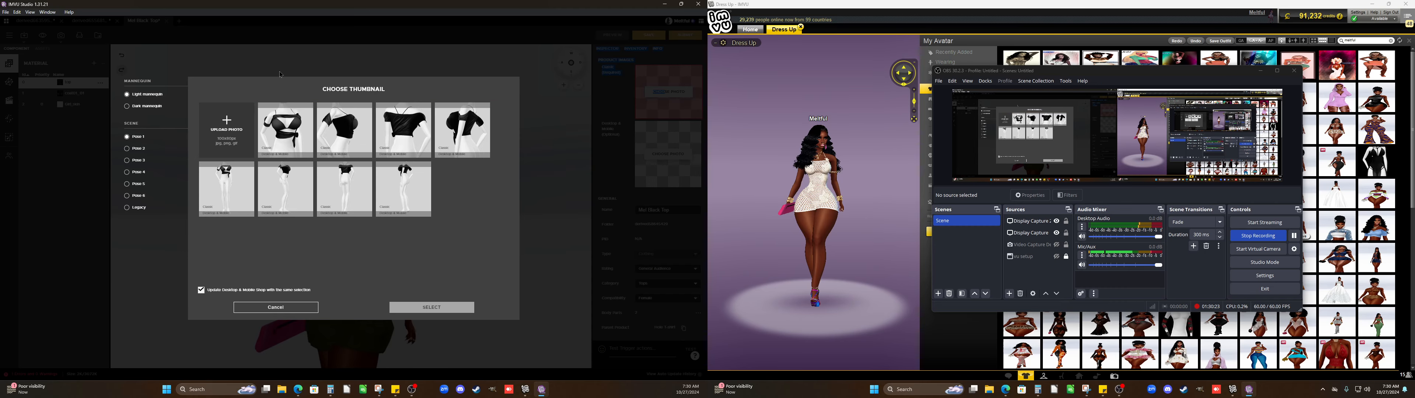
click(237, 124)
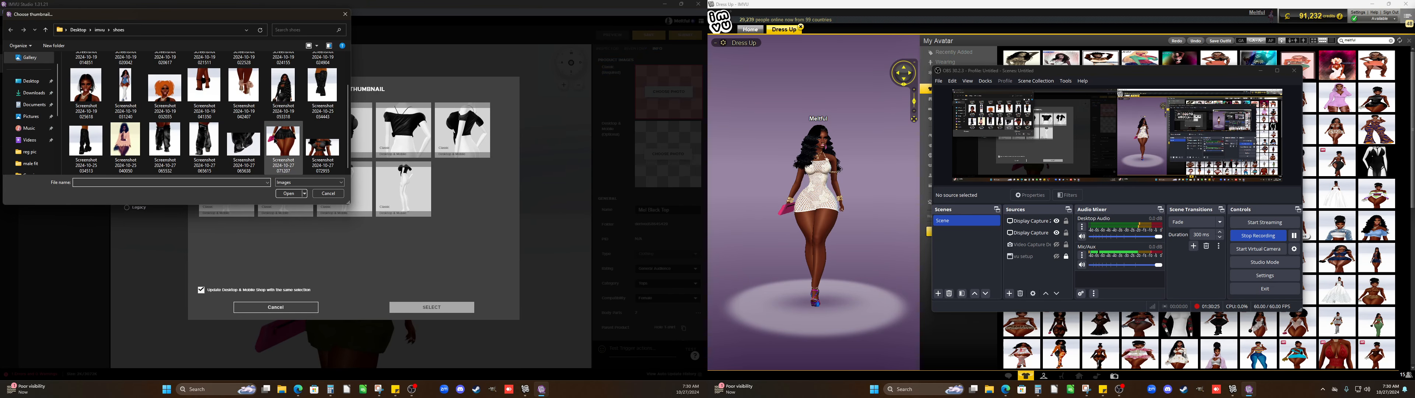
click(329, 165)
key(Return)
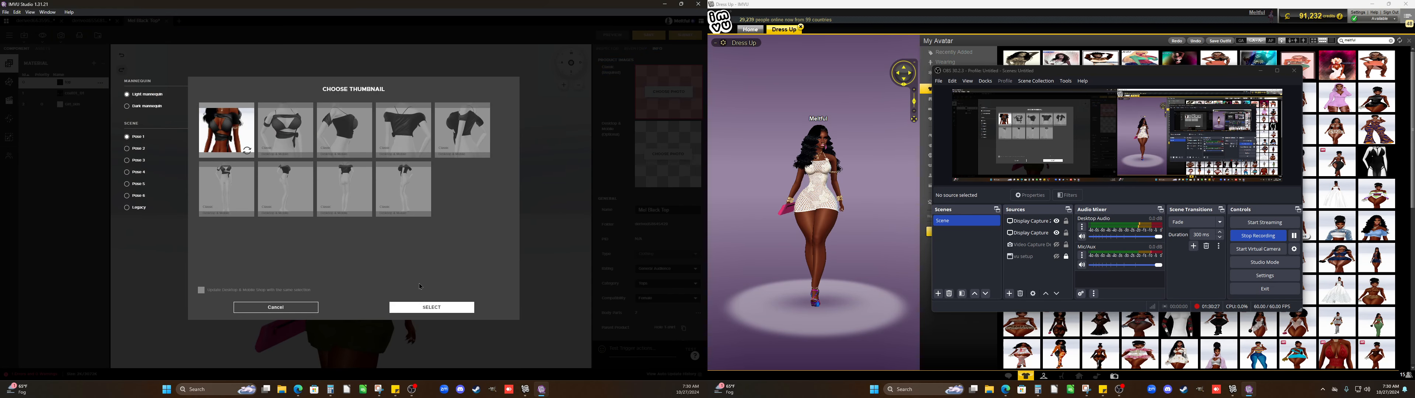
click(428, 309)
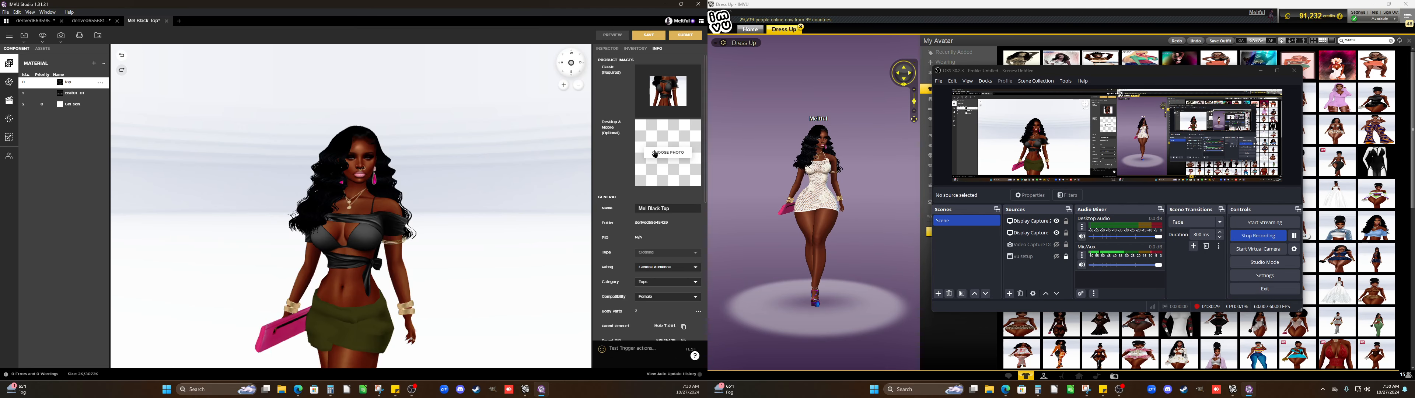
Submit the black top to the shop and publish it from its product page
click(685, 35)
click(410, 240)
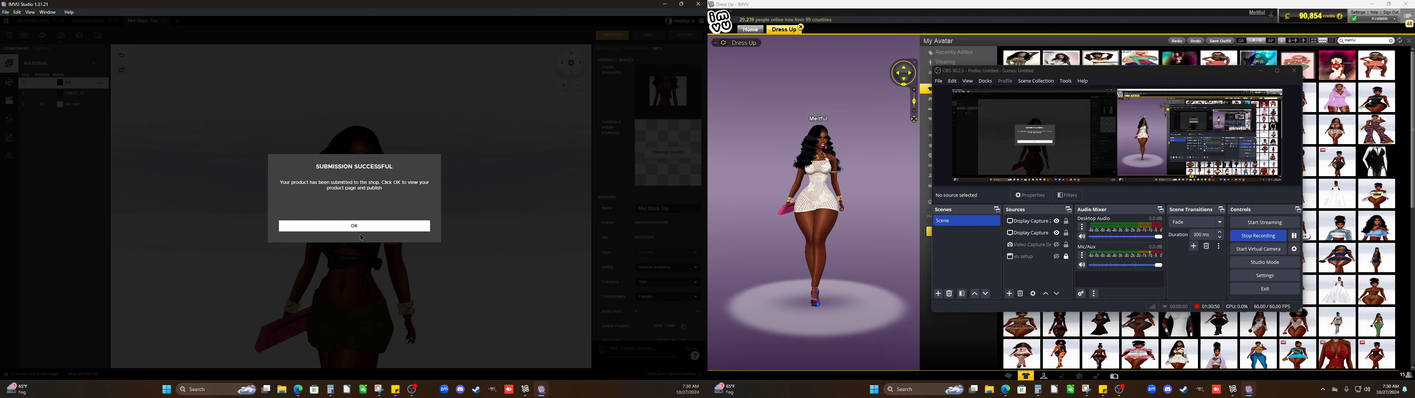
click(360, 228)
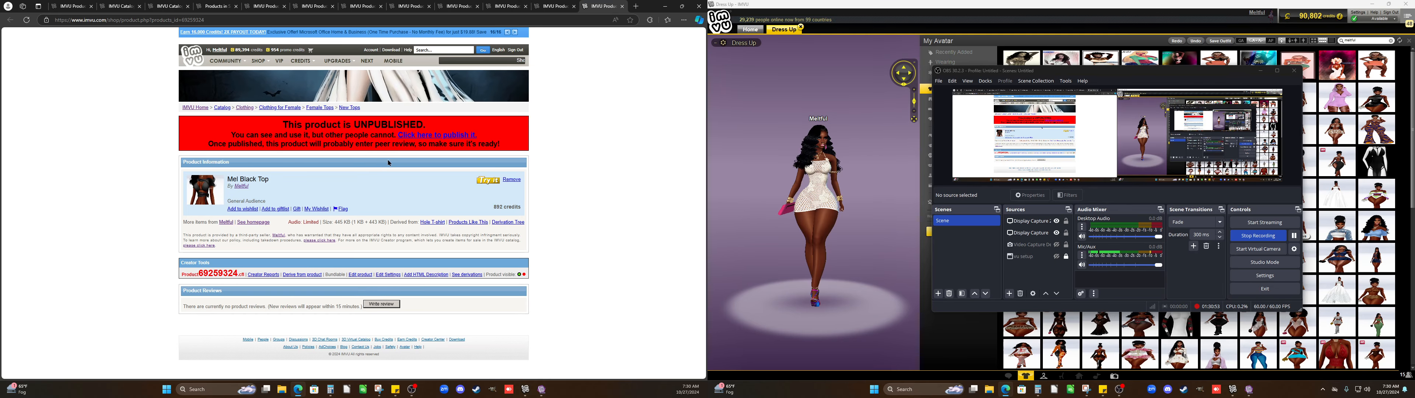
click(418, 141)
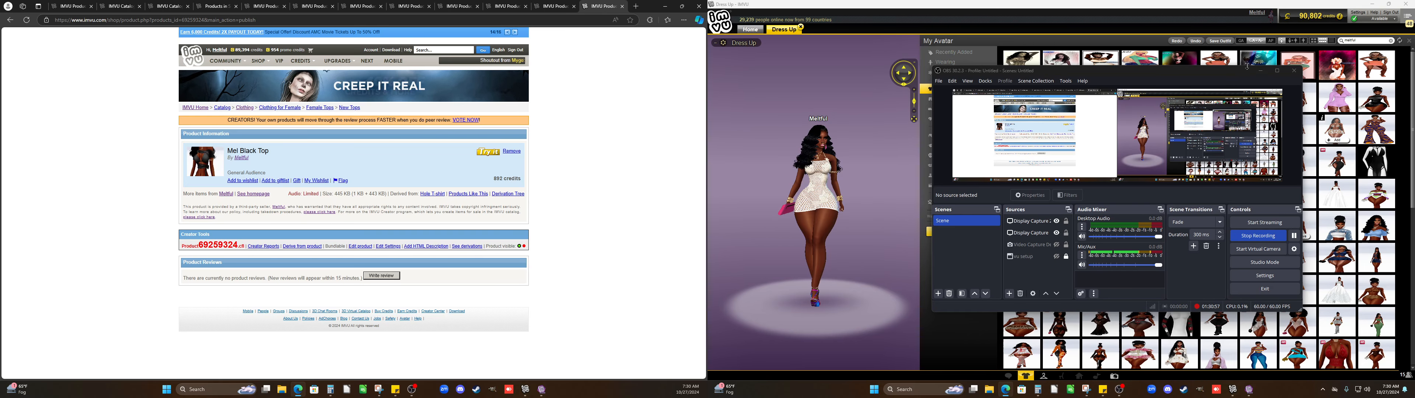
Move the OBS window off the IMVU client and dress the avatar in the black top, skirt and boots from the recently added items
drag(1226, 72, 362, 95)
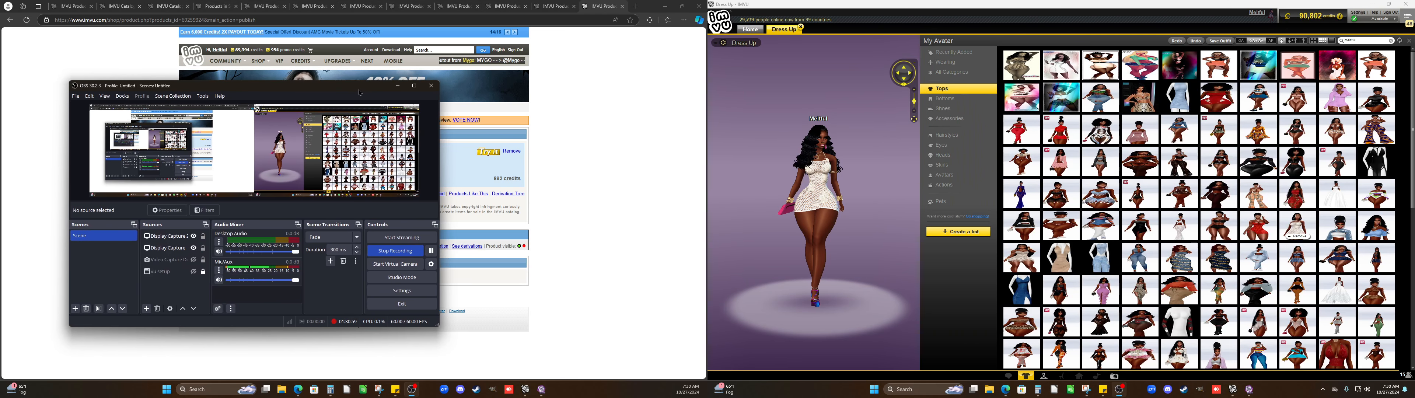
click(966, 55)
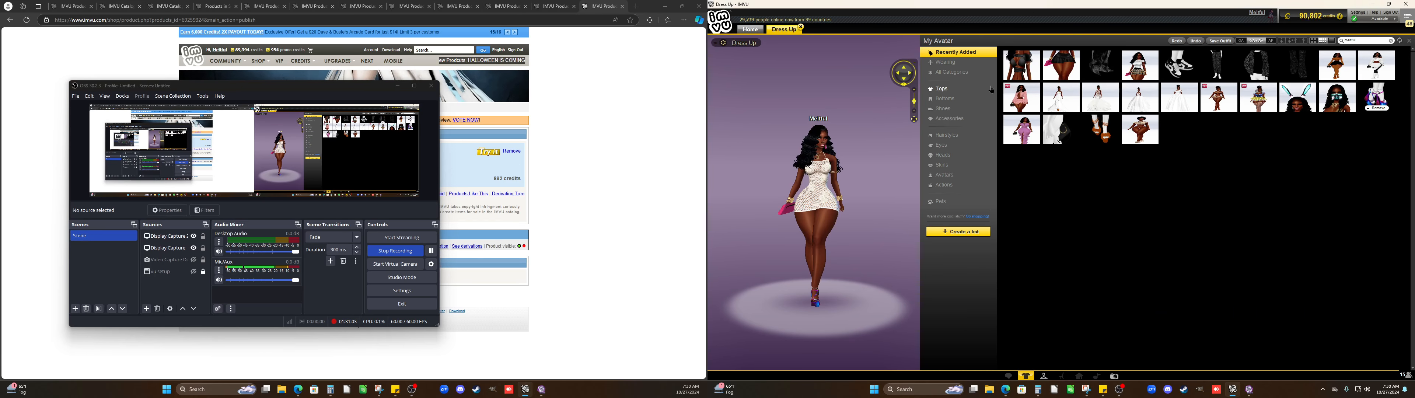
click(1099, 80)
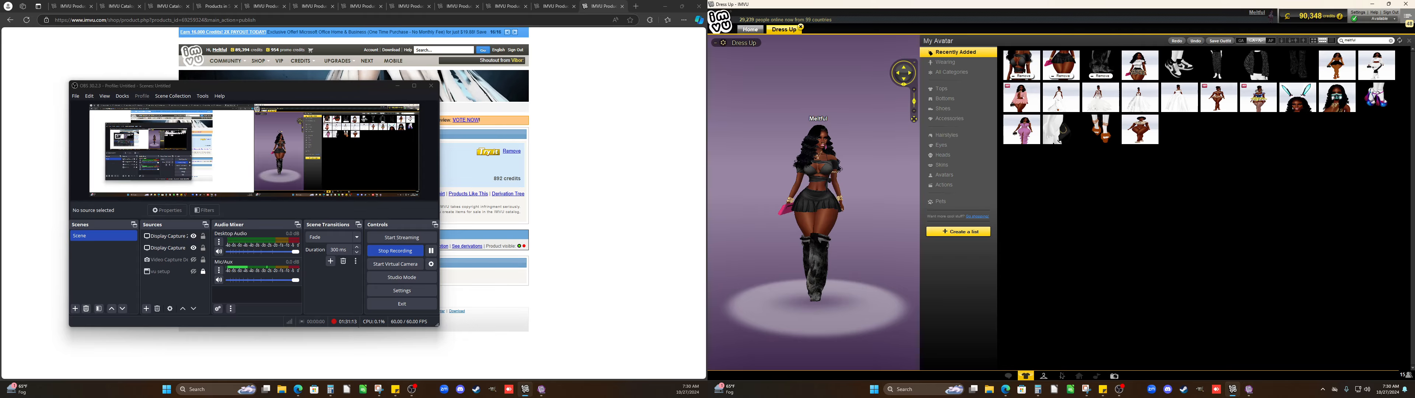
Hide the clothing inventory and examine the top, skirt and boots on the avatar both up close and at full length
click(1026, 376)
scroll(1121, 278, up, 5)
scroll(1118, 296, down, 5)
scroll(1093, 293, up, 3)
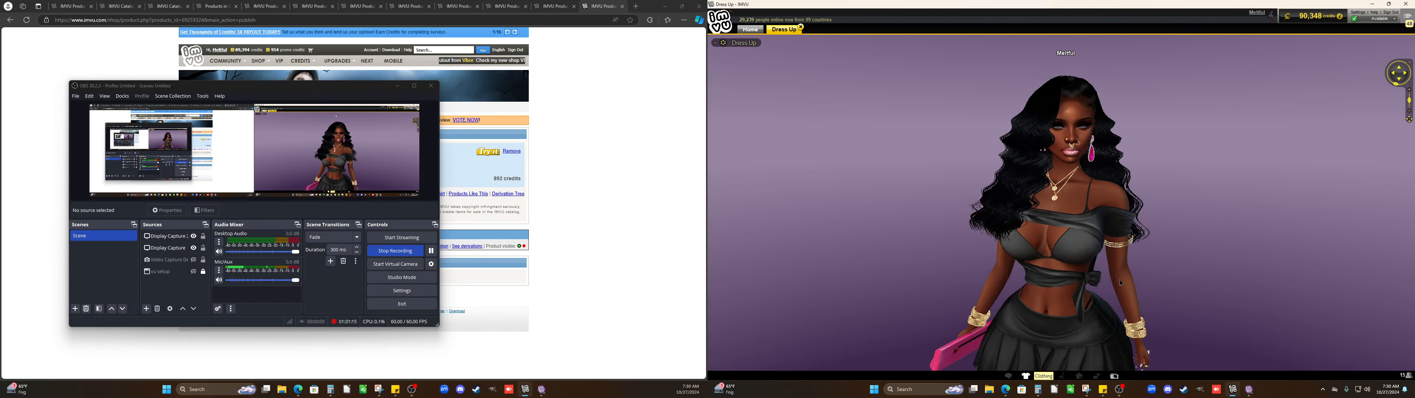
scroll(1093, 295, down, 3)
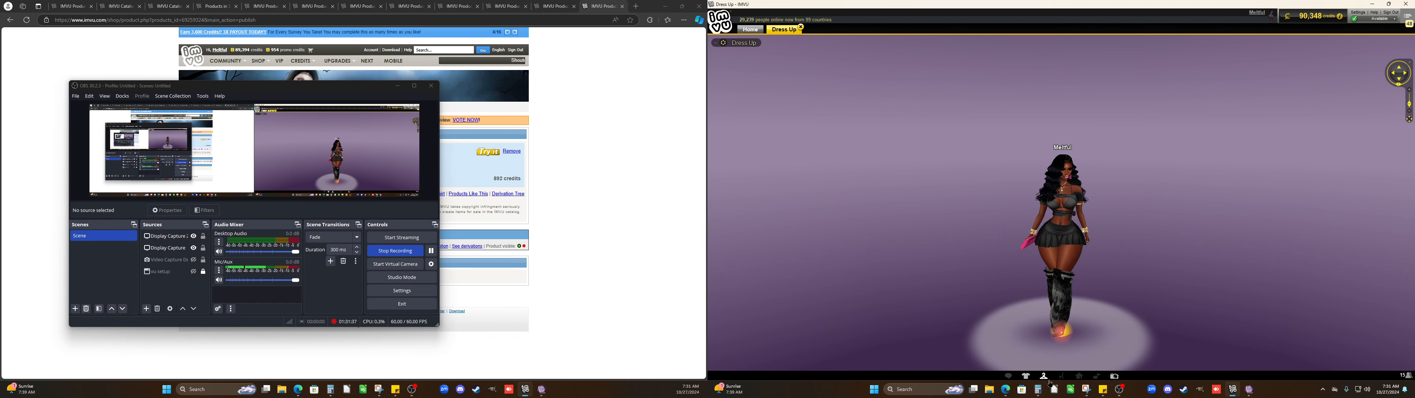
Reopen the clothing inventory and put the black skirt back on the avatar from the recently added items
click(1026, 376)
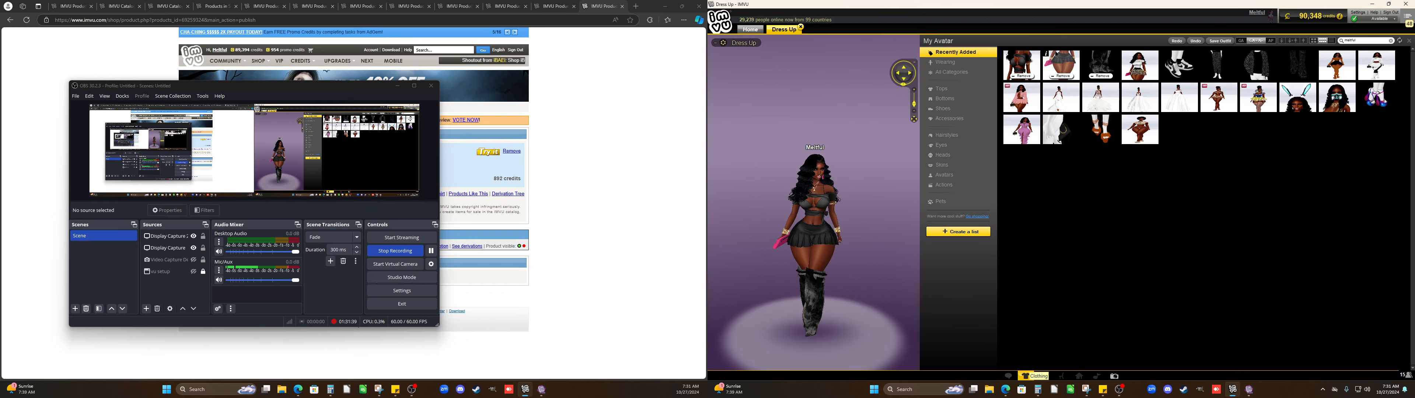
click(953, 62)
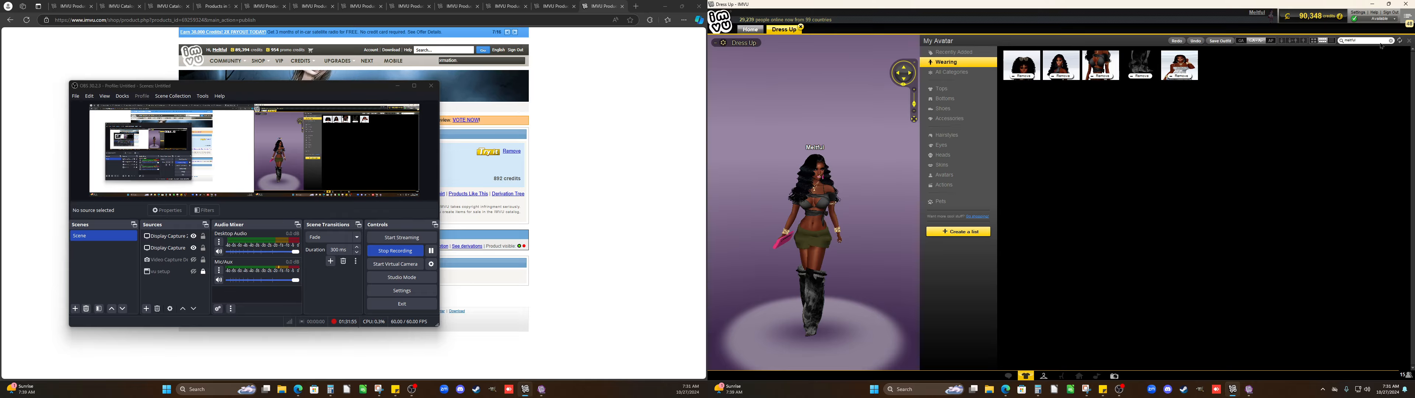
click(960, 55)
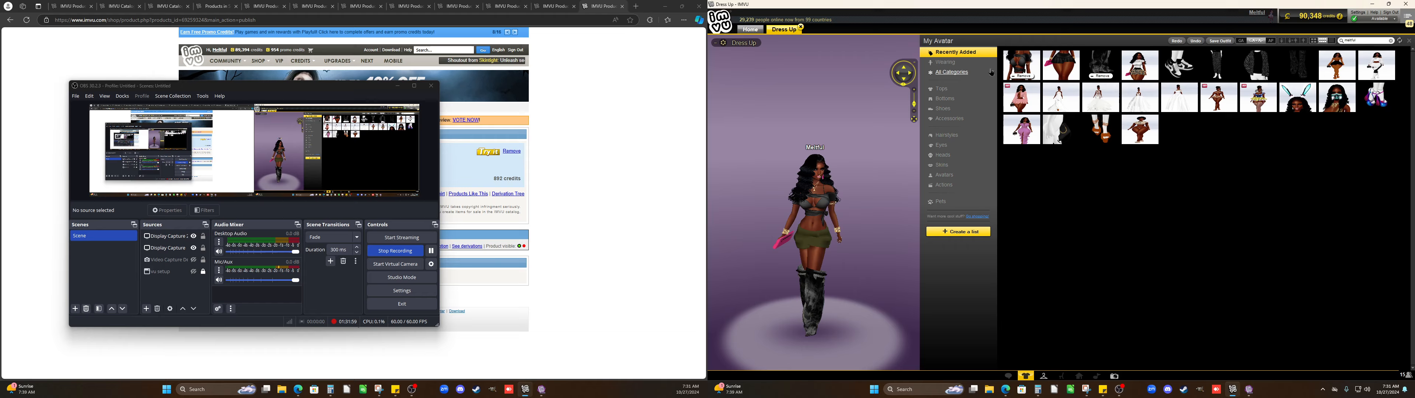
click(1060, 65)
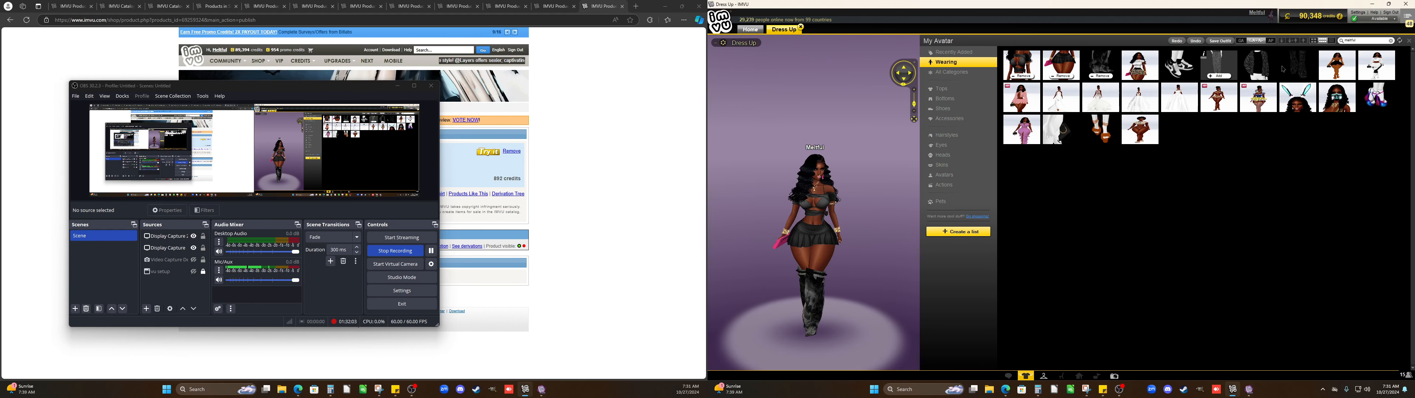
Clear the search filter on the worn items and take off the pink handbag and pink earrings
click(1391, 40)
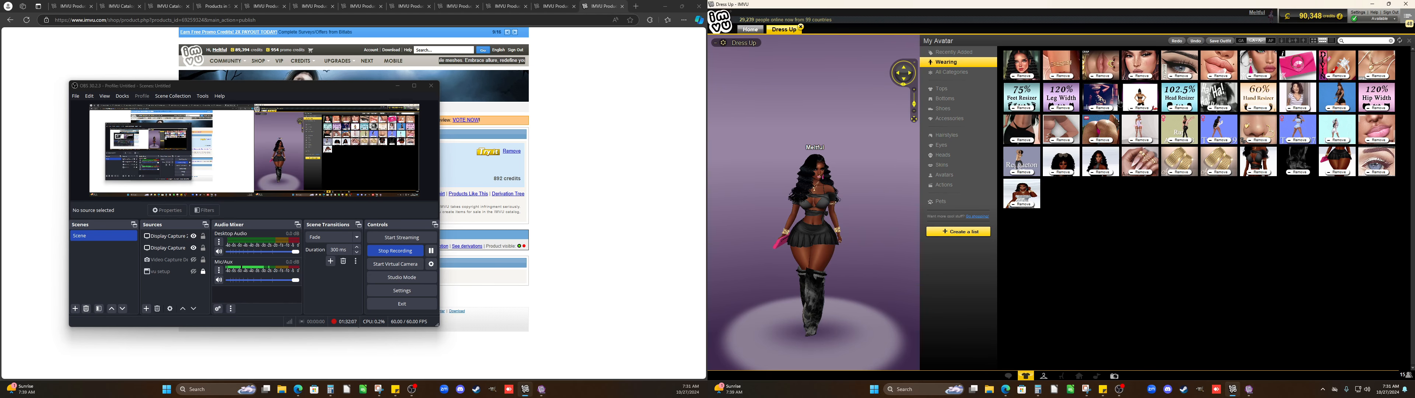
click(1298, 76)
click(1258, 76)
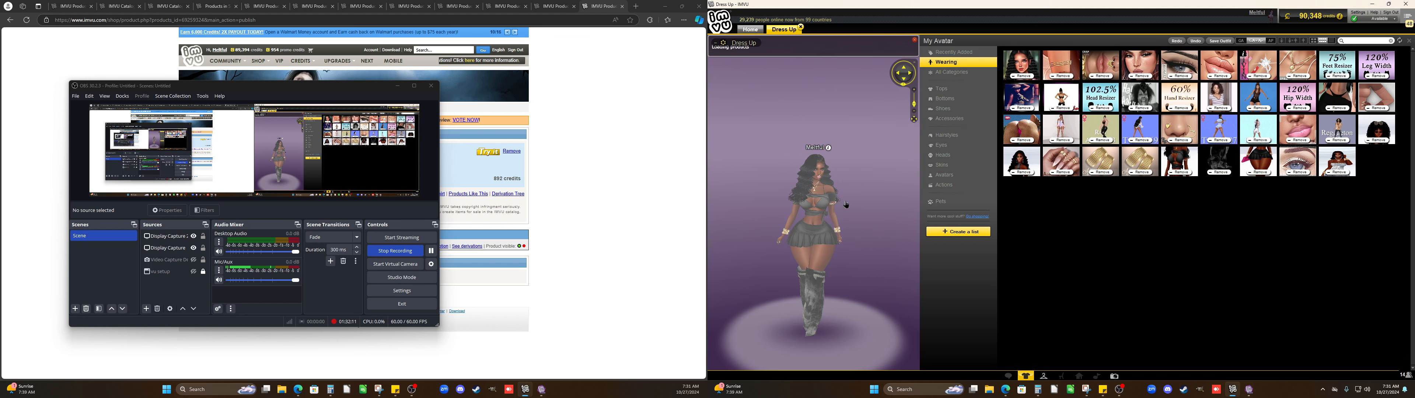
Browse the owned accessories and put the sunglasses on top of the avatar's head
click(948, 118)
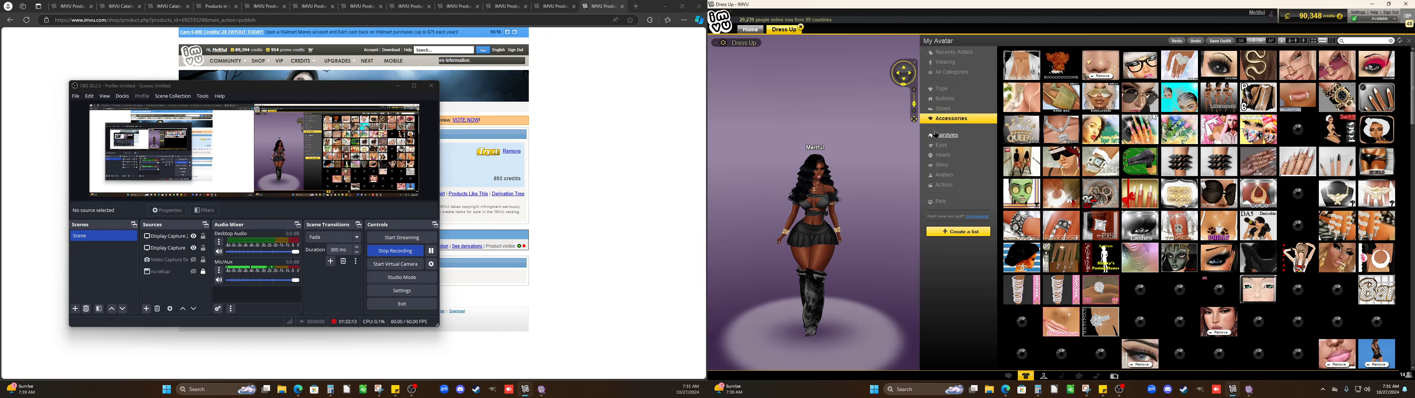
scroll(1220, 221, down, 2)
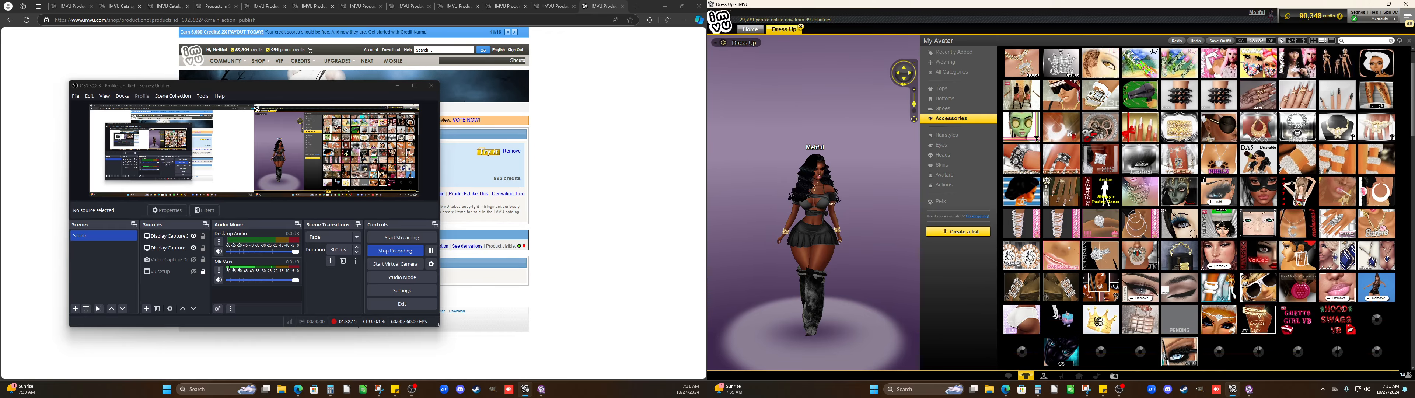
scroll(1220, 223, down, 8)
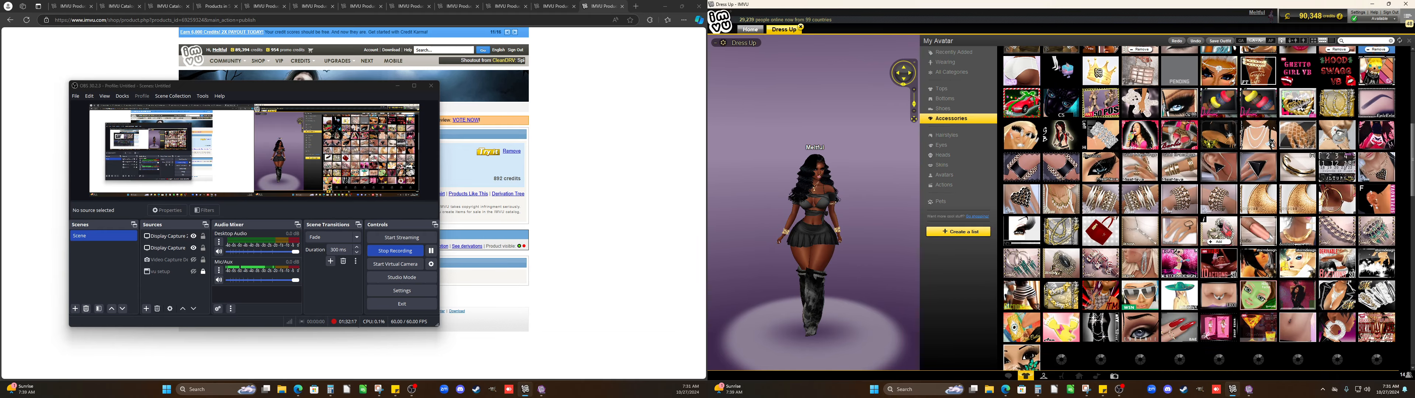
scroll(1219, 222, down, 8)
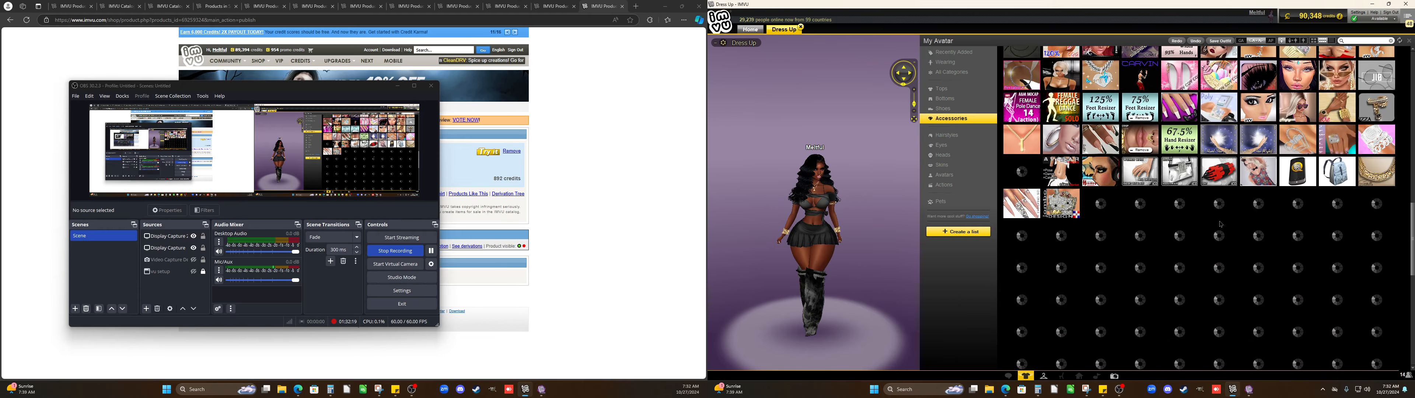
scroll(1221, 224, down, 4)
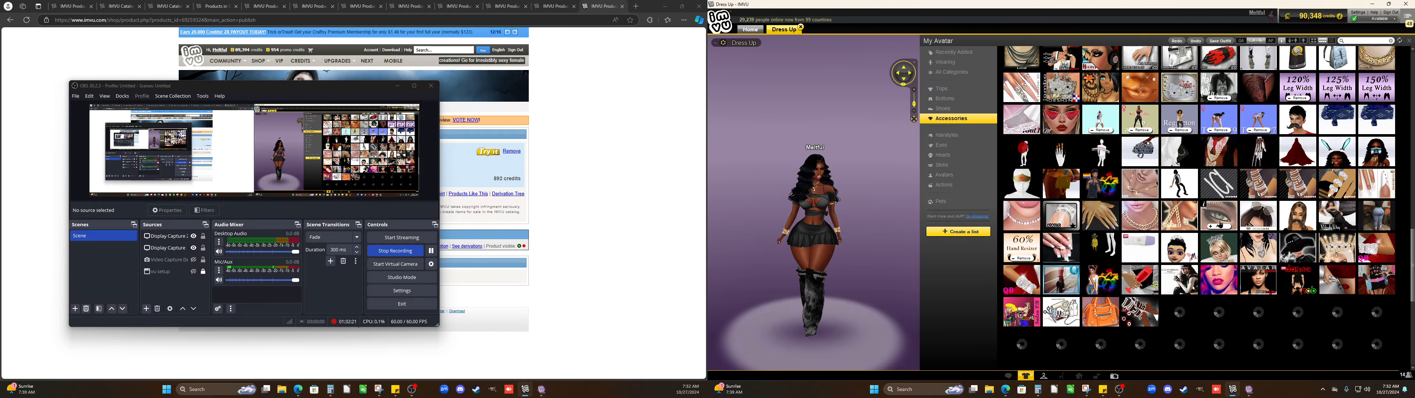
scroll(1220, 224, down, 1)
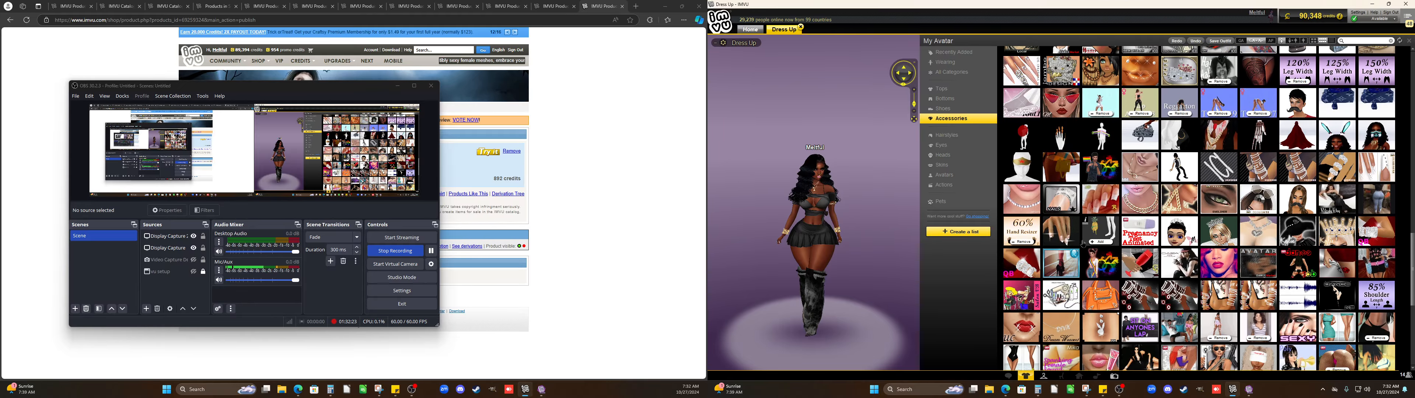
scroll(821, 253, up, 2)
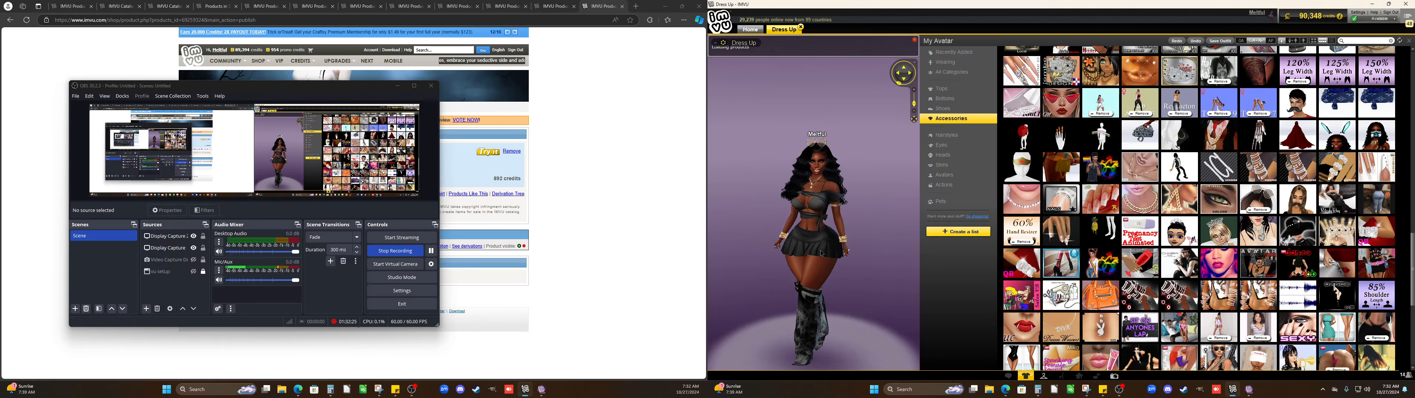
scroll(840, 253, up, 1)
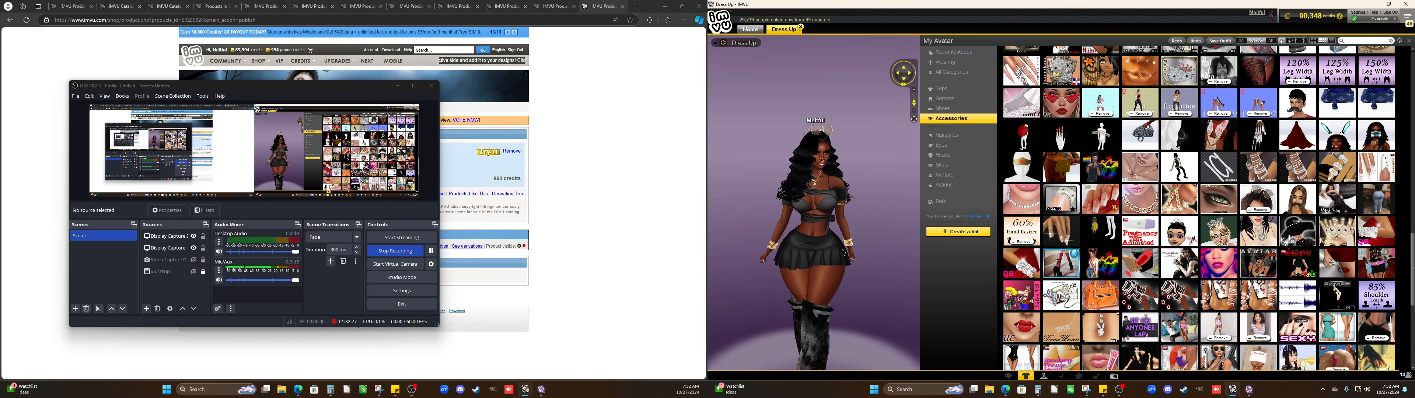
scroll(844, 253, down, 2)
scroll(1071, 266, down, 5)
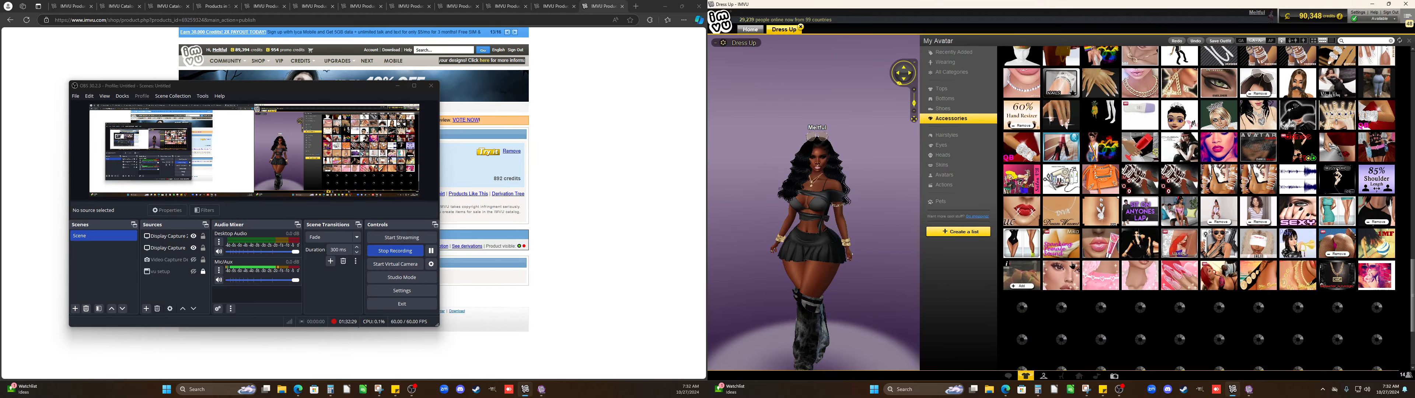
Filter the owned accessories by "blac" and put the black handbag in the avatar's hand
scroll(1126, 263, down, 6)
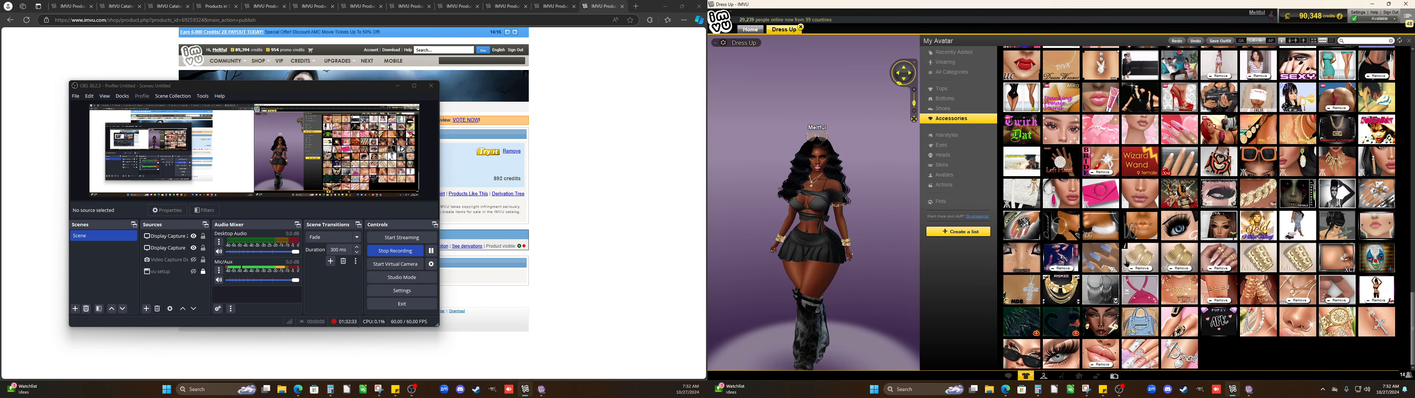
mouse_move(1258, 222)
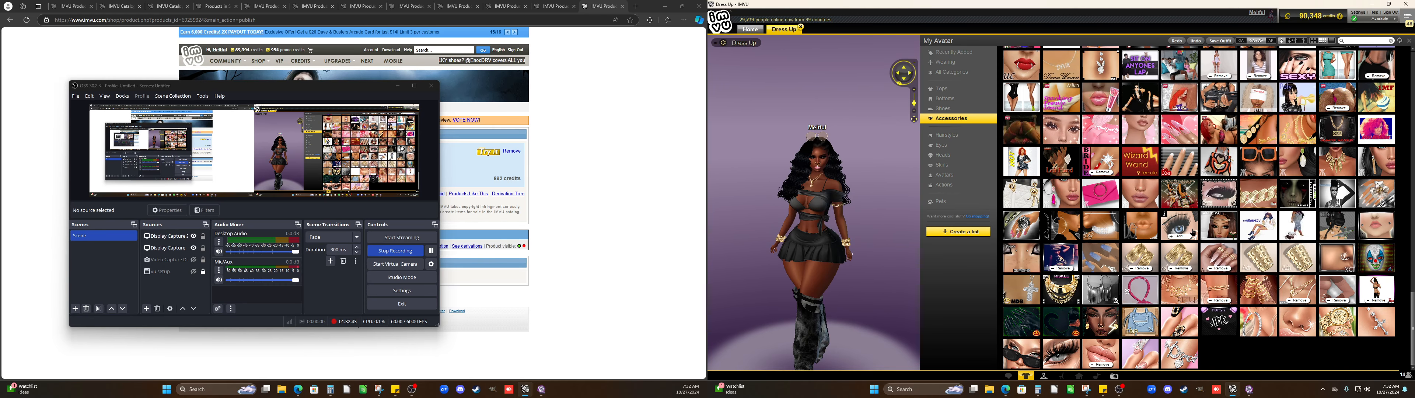
click(834, 252)
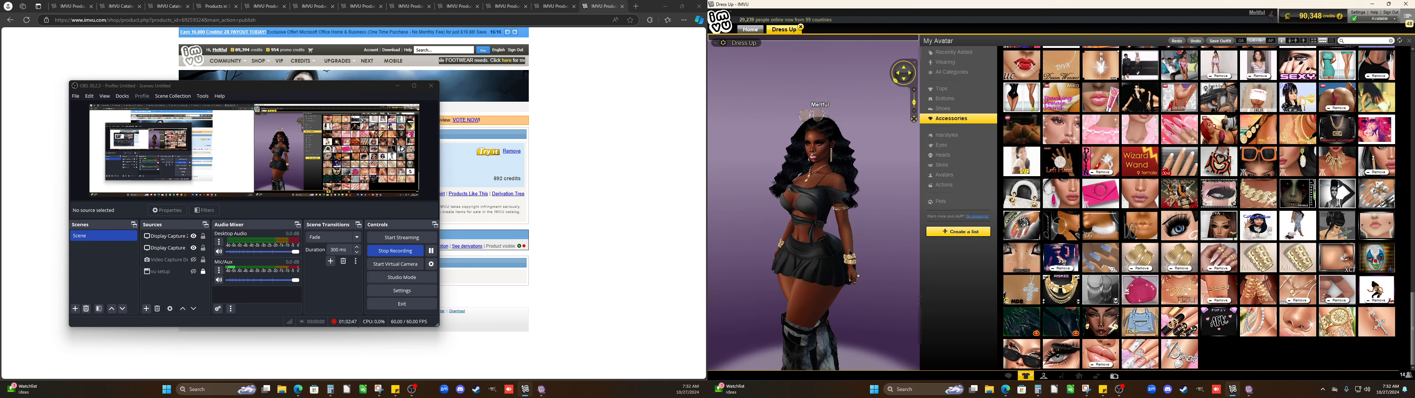
scroll(890, 247, up, 3)
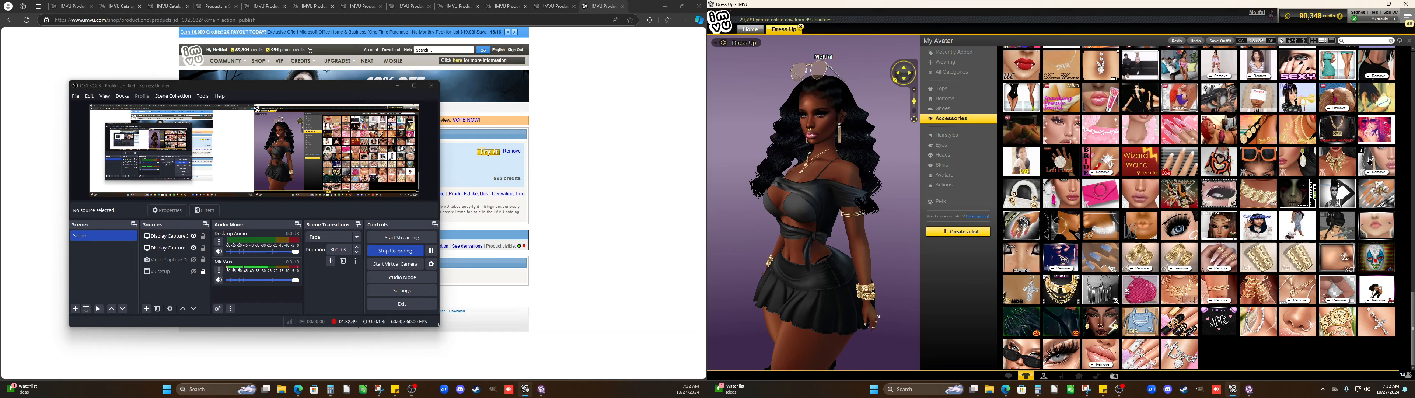
click(1355, 40)
text(bla)
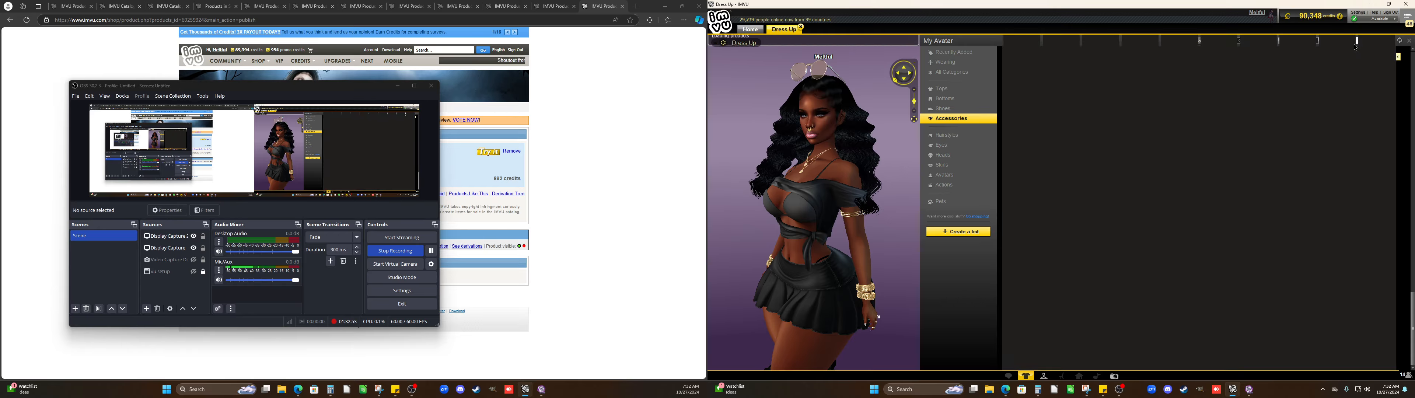
text(c)
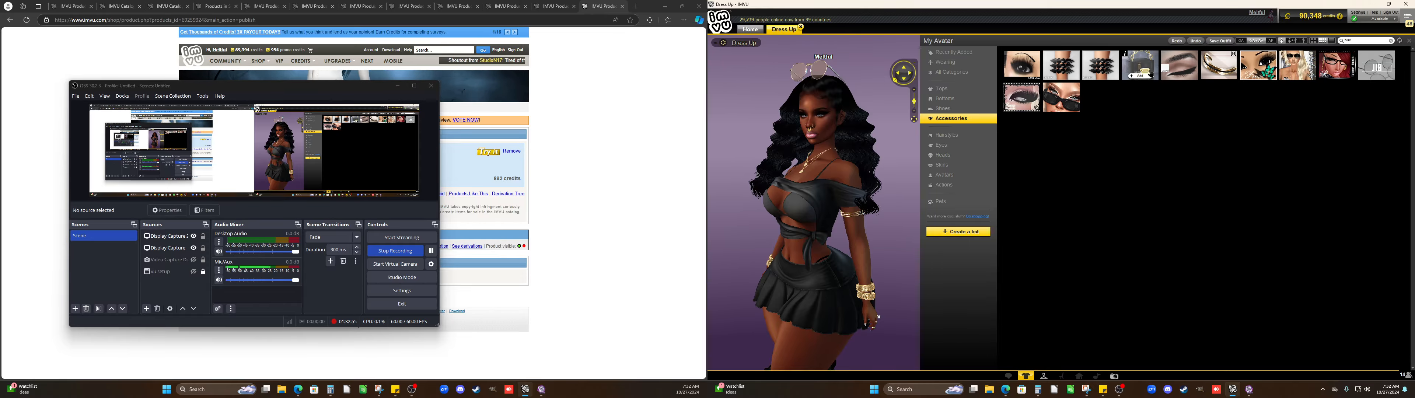
click(1141, 76)
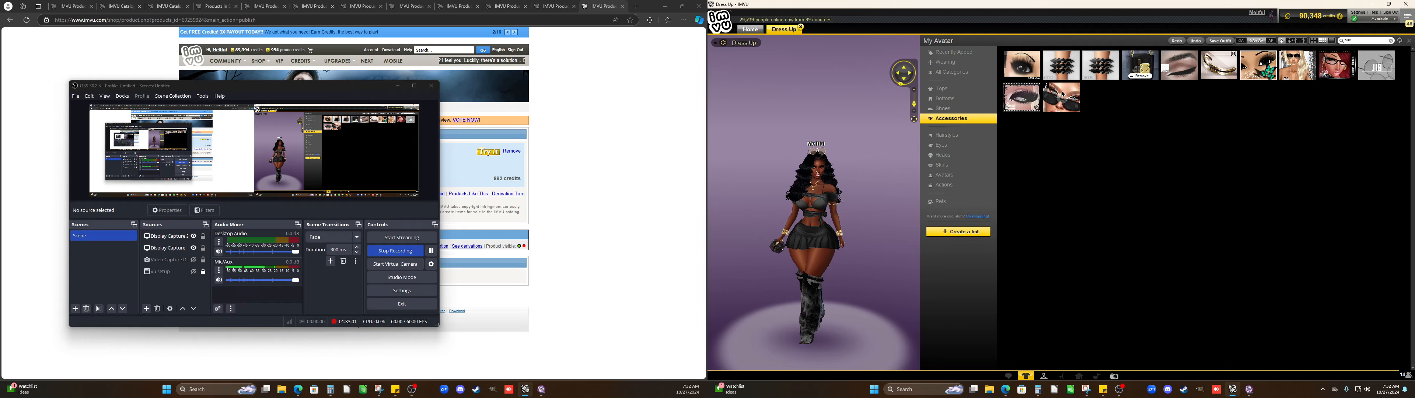
Replace the accessories filter with "gold" and put the gold hoop earrings on the avatar
scroll(893, 179, up, 3)
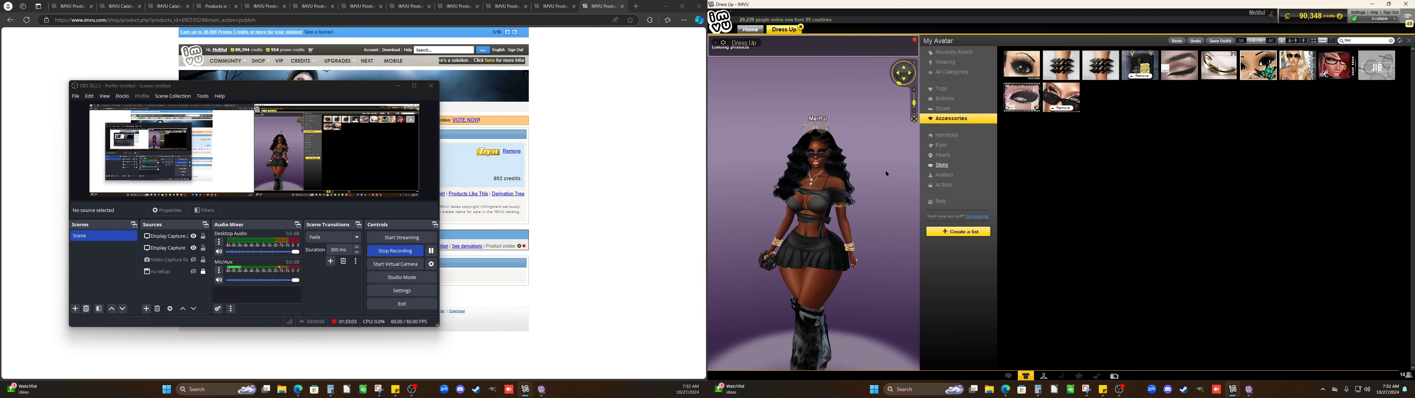
scroll(880, 165, up, 3)
scroll(885, 164, up, 3)
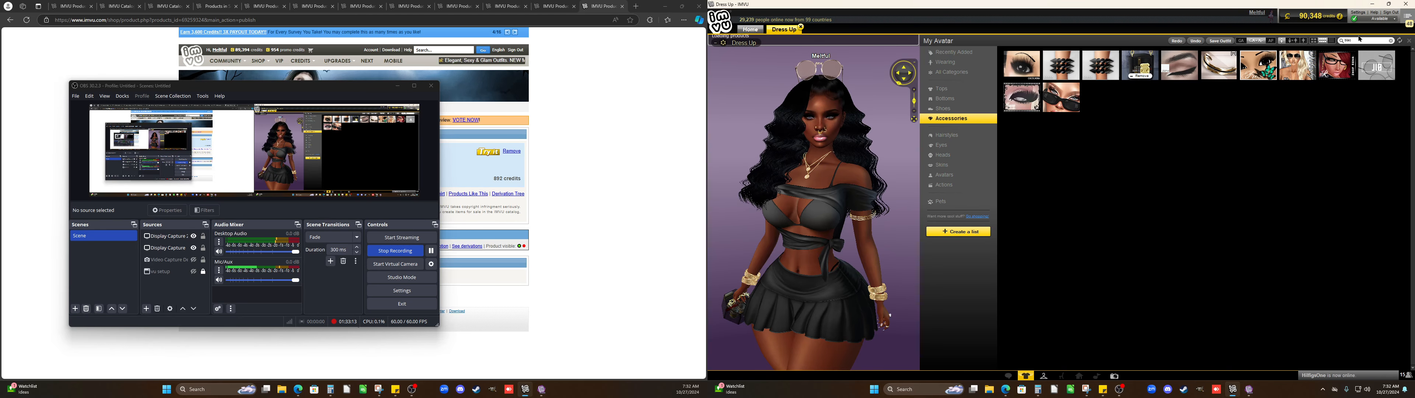
click(1390, 40)
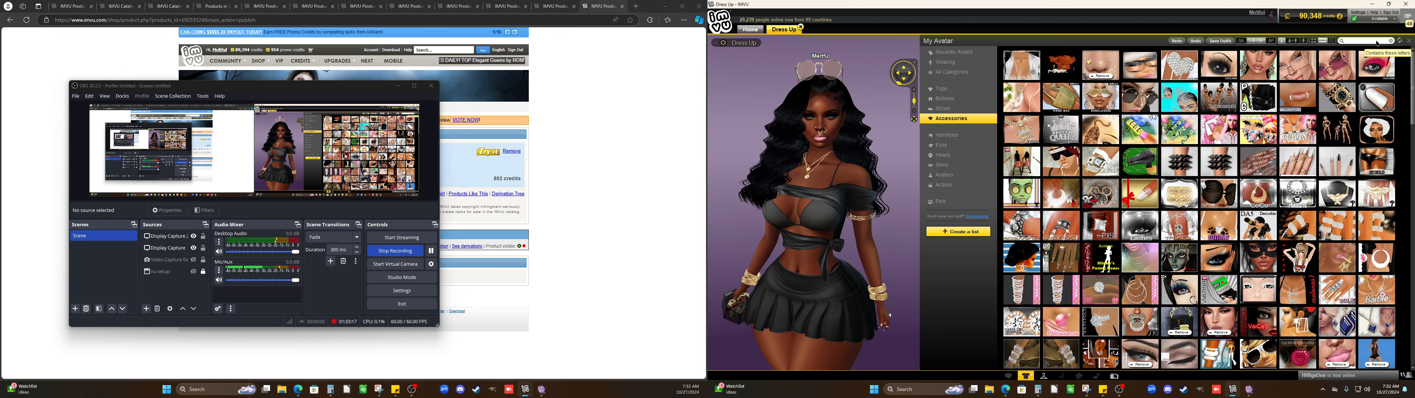
text(gold)
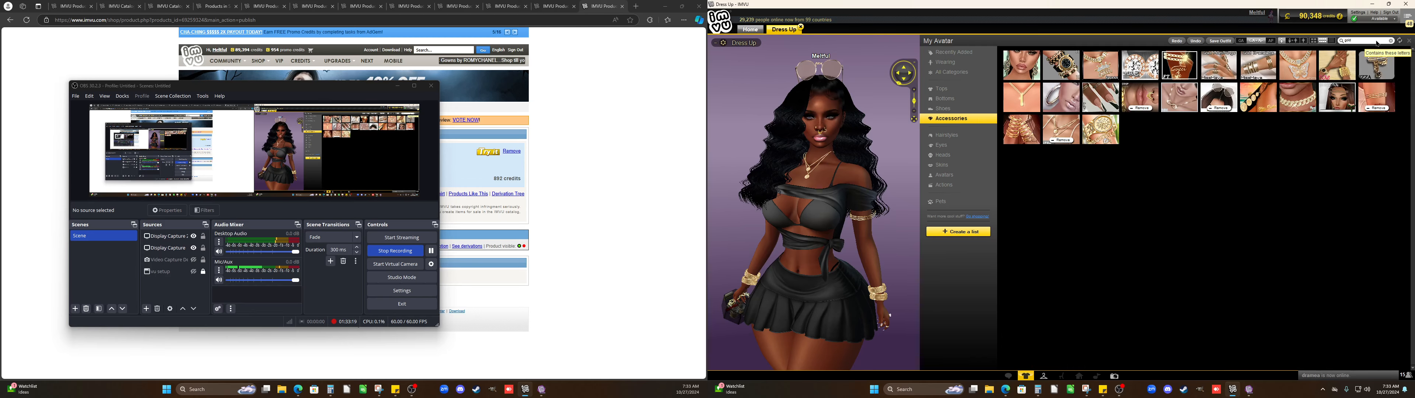
mouse_move(1353, 113)
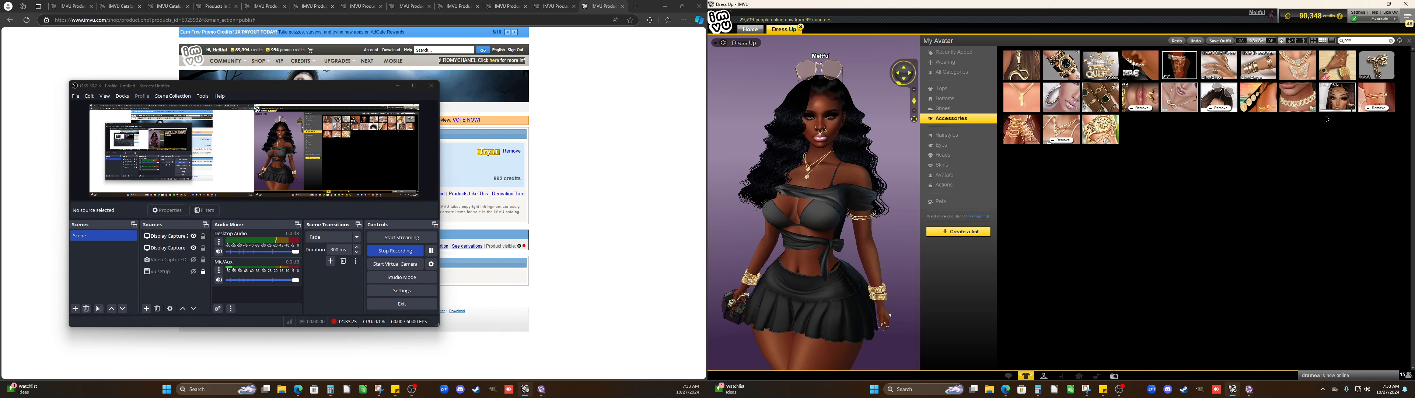
click(1059, 100)
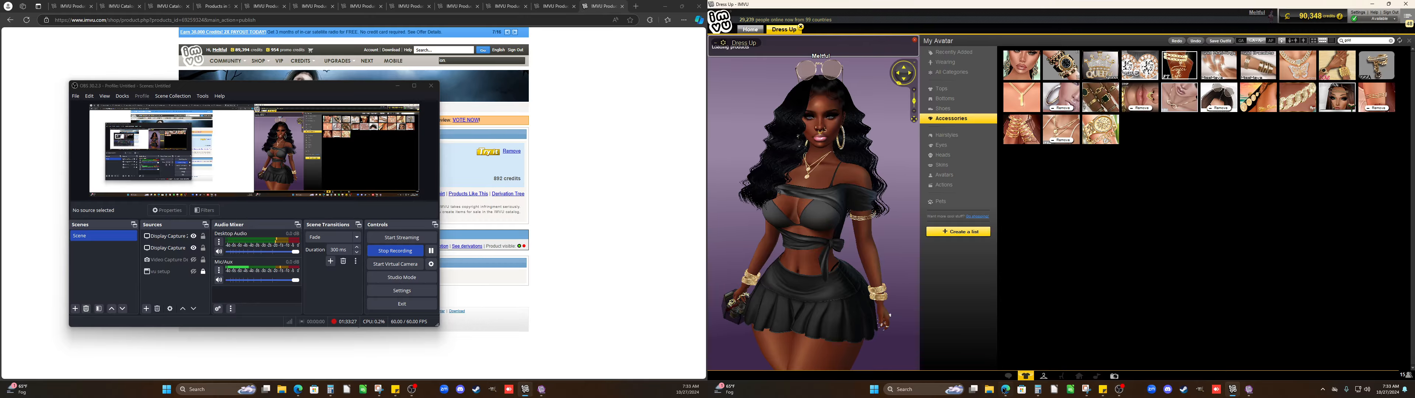
Hide the clothing inventory and capture the avatar from the head to below the skirt with Snipping Tool
click(913, 40)
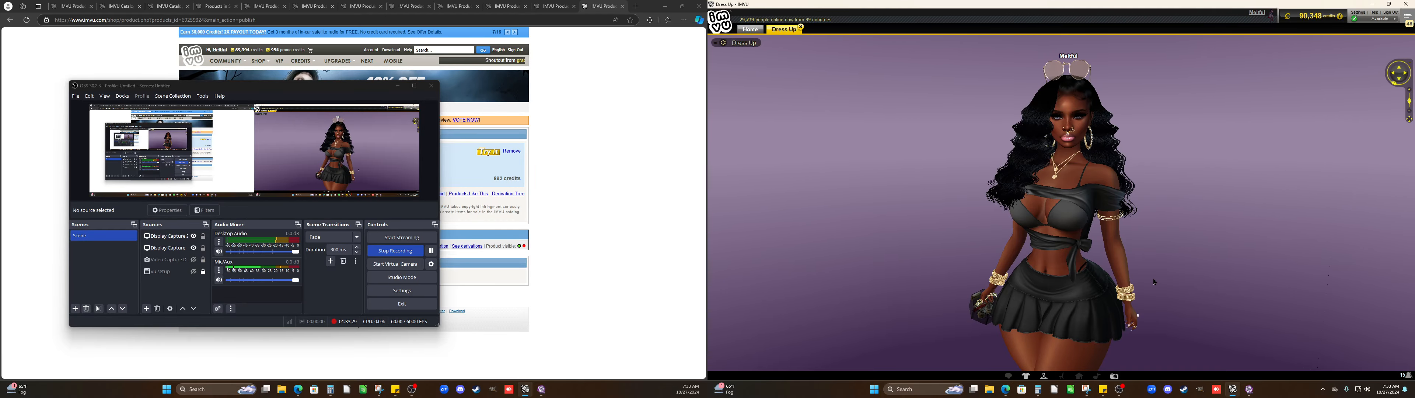
scroll(1160, 277, up, 3)
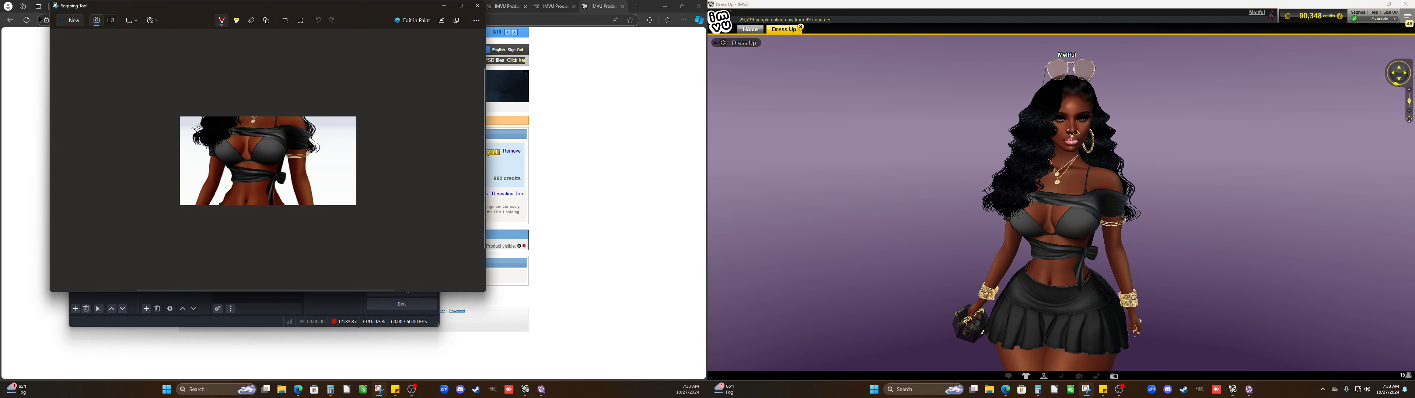
key(shift+super+s)
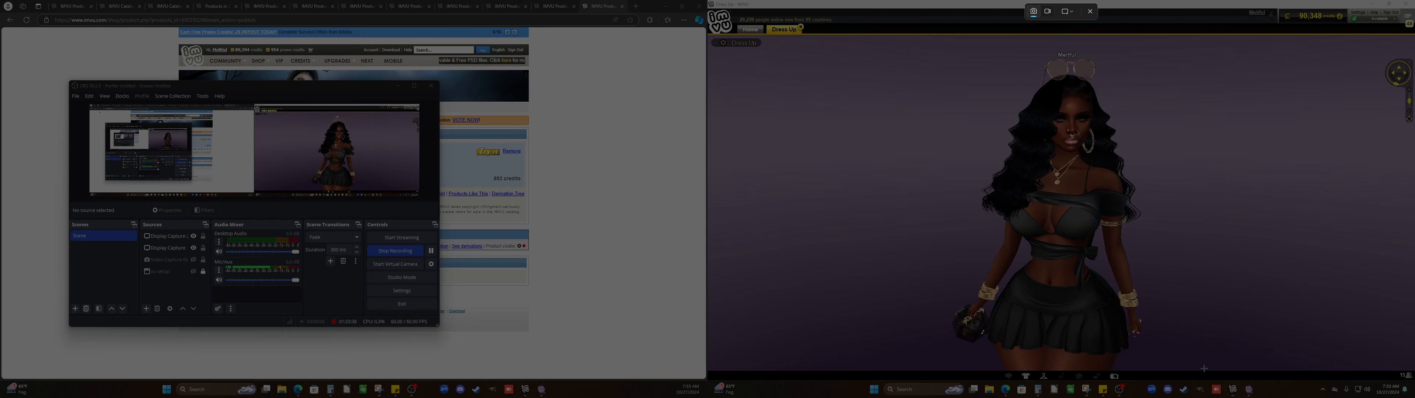
drag(1207, 368, 909, 60)
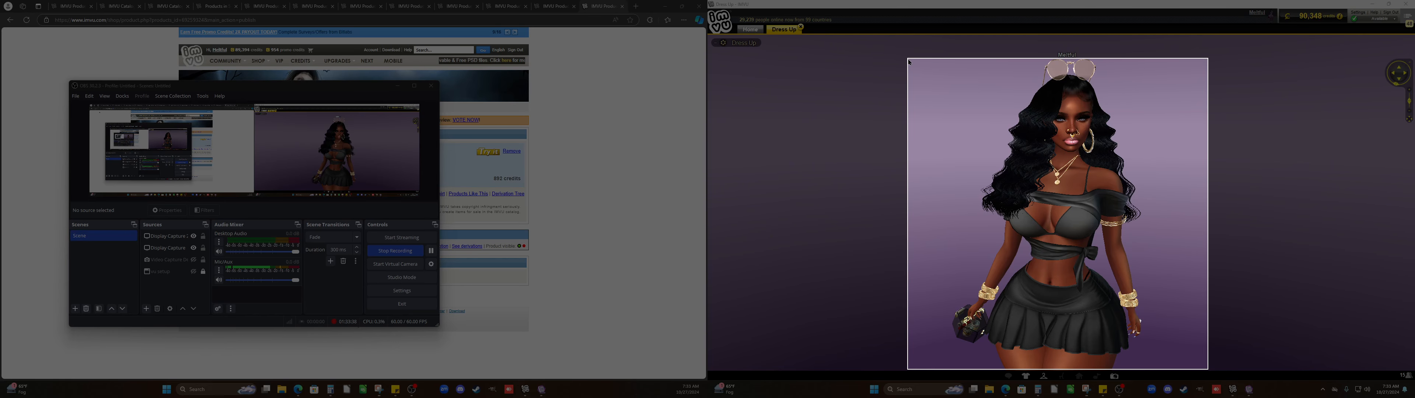
drag(909, 62, 908, 60)
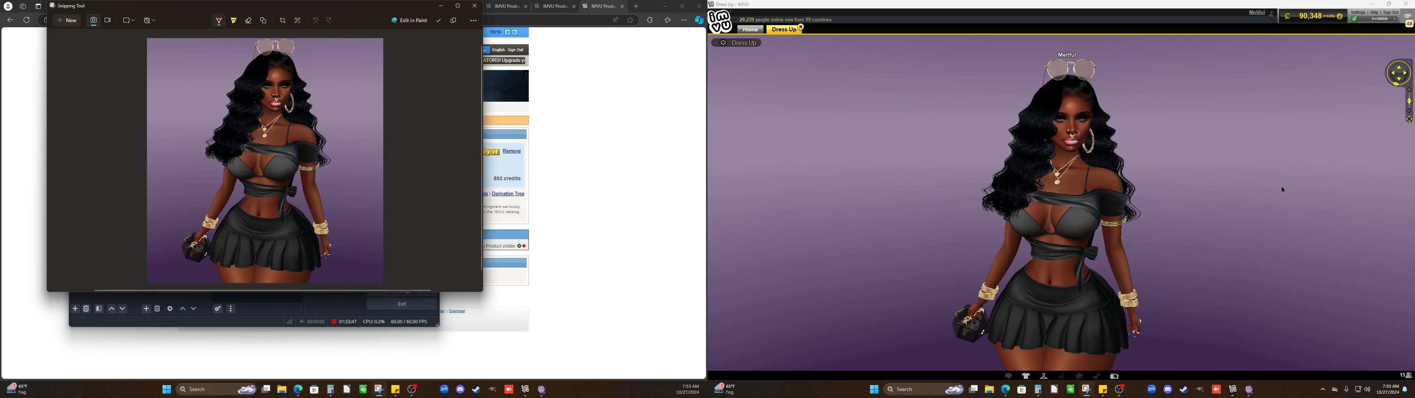
Save the head-to-skirt capture as a PNG in the imvu shoes folder and frame the whole avatar in the dress-up view
right_click(246, 193)
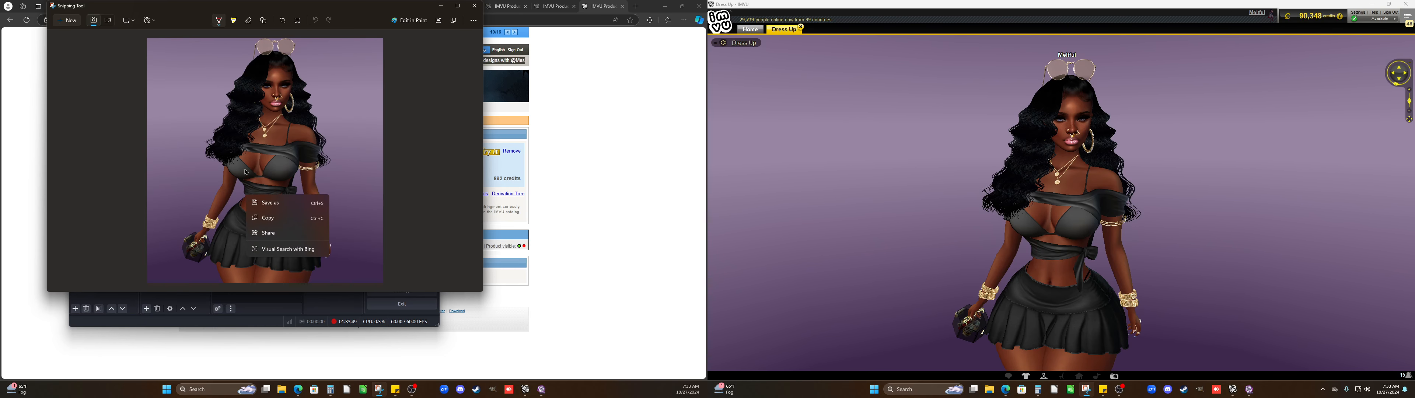
click(278, 201)
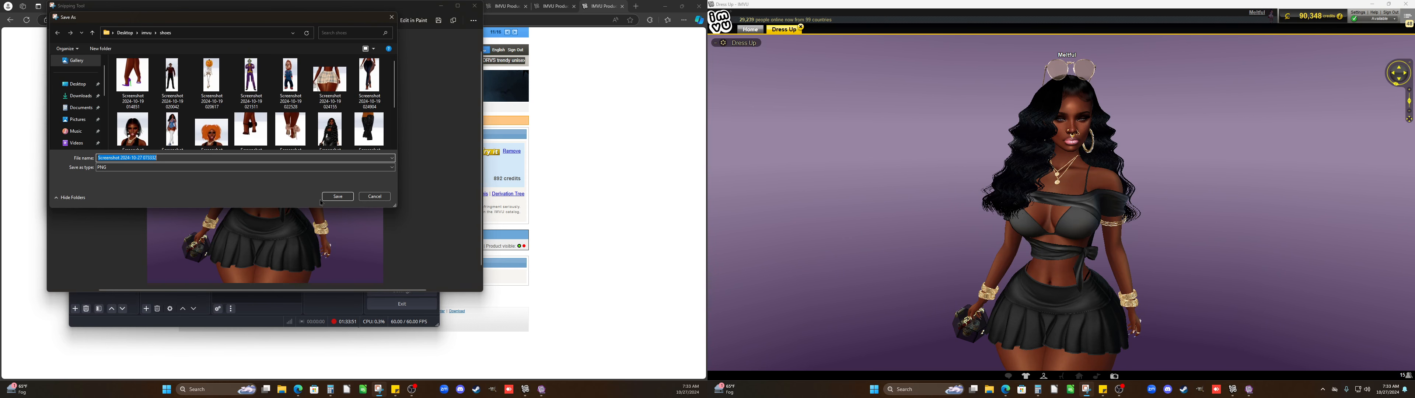
click(329, 195)
scroll(1204, 300, up, 2)
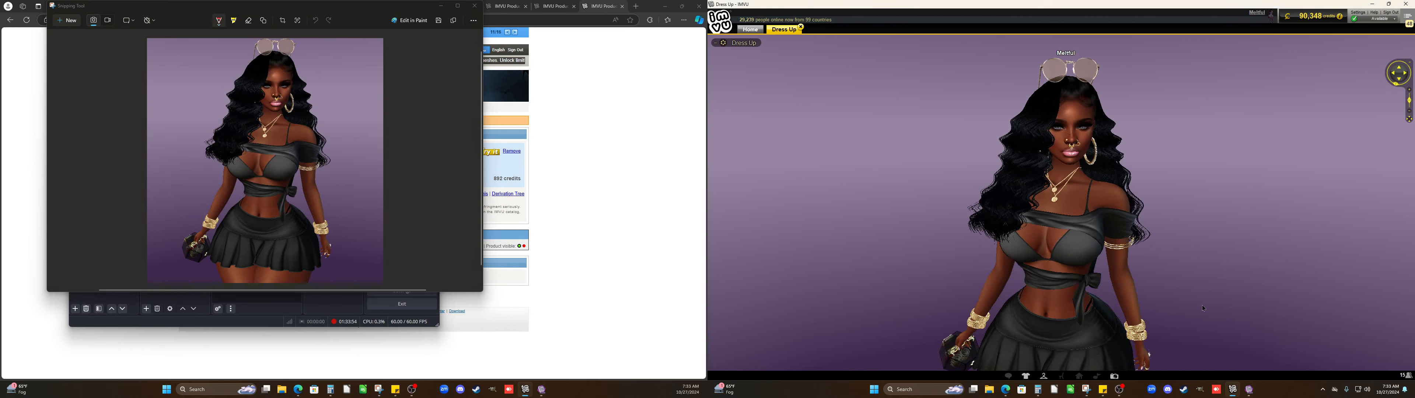
scroll(1203, 308, down, 3)
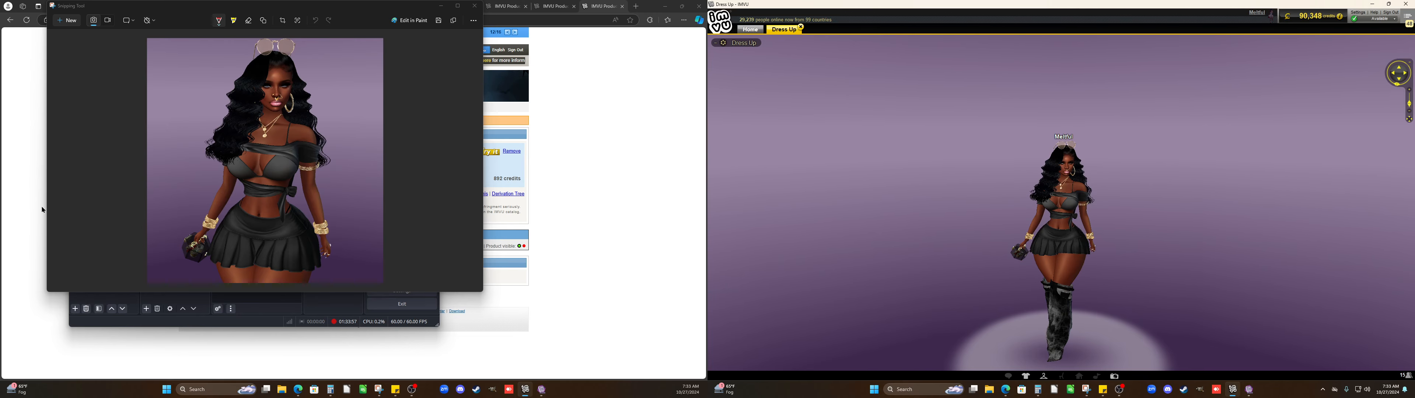
right_click(239, 89)
click(257, 115)
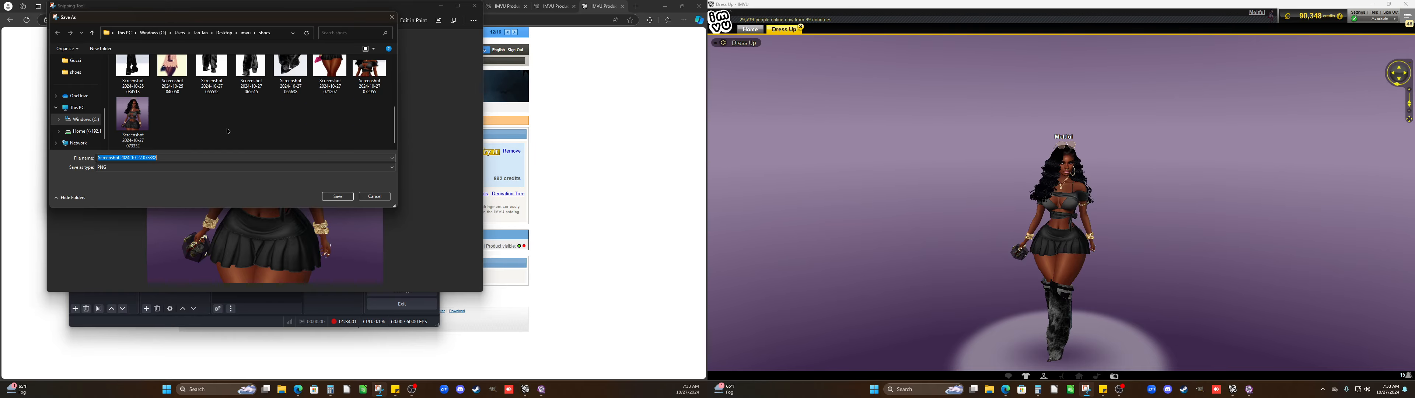
click(372, 199)
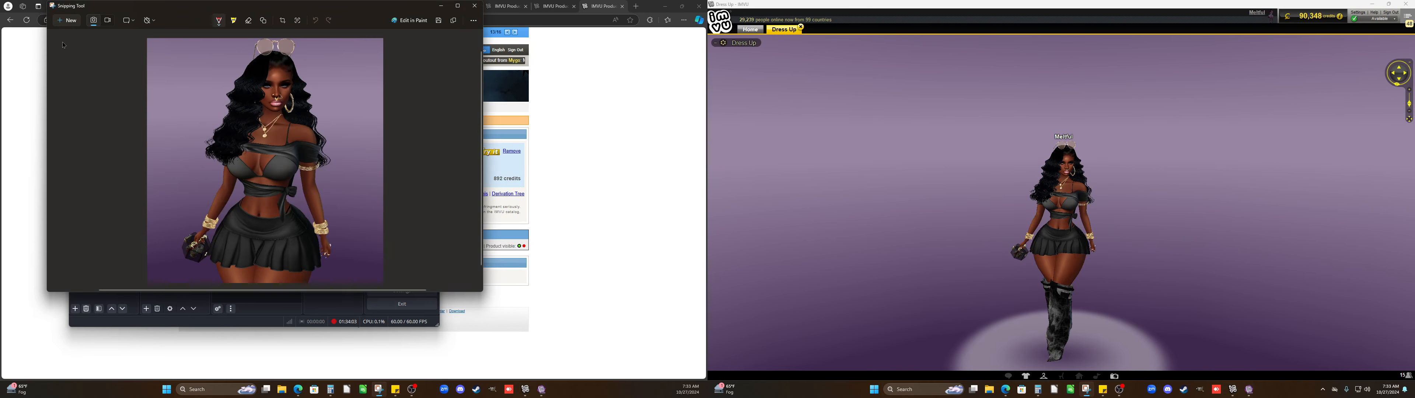
Capture the full-length avatar down to the boots, save it as a PNG in the shoes folder and minimize Snipping Tool
click(66, 24)
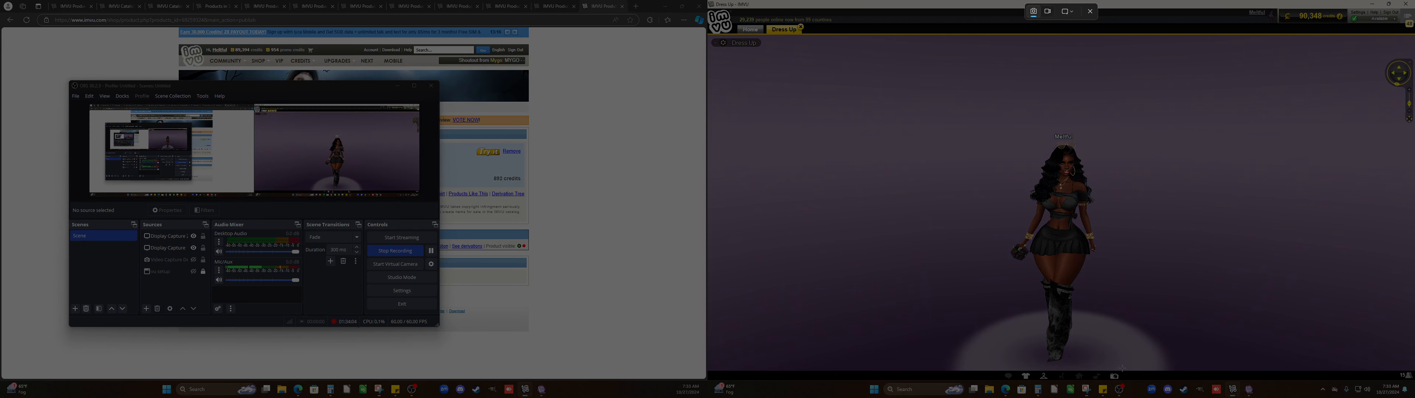
drag(1031, 369, 999, 140)
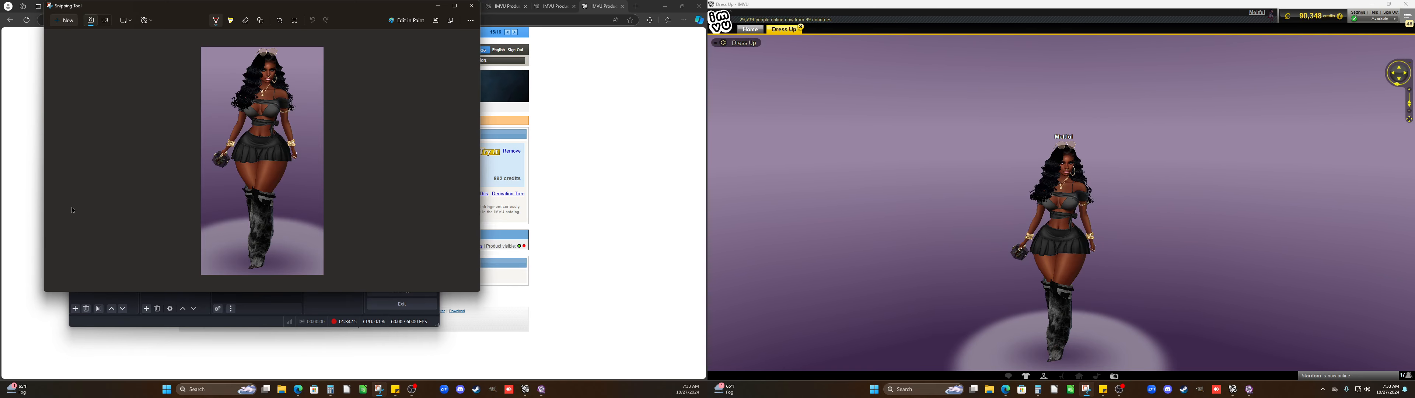
right_click(273, 198)
click(284, 204)
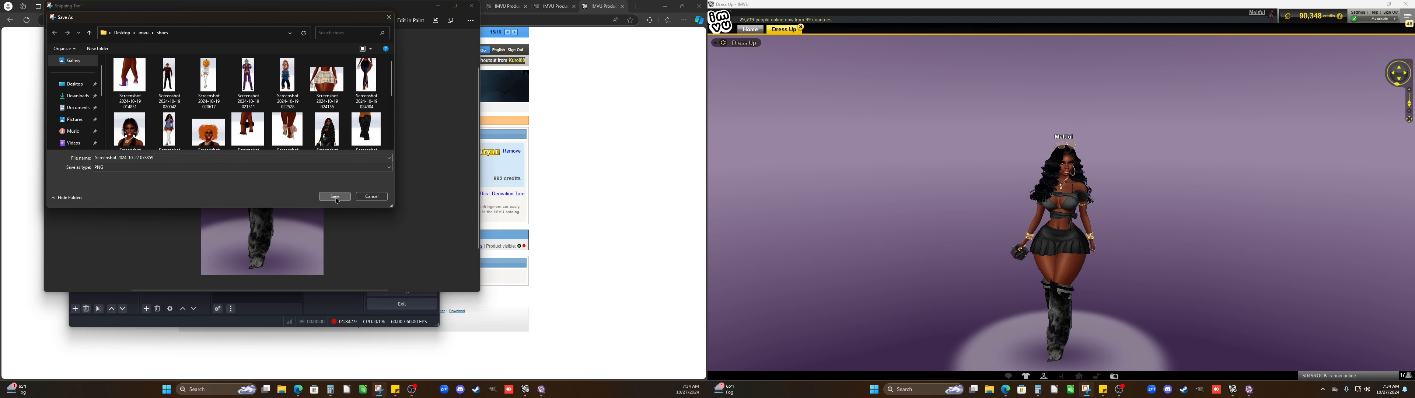
click(334, 196)
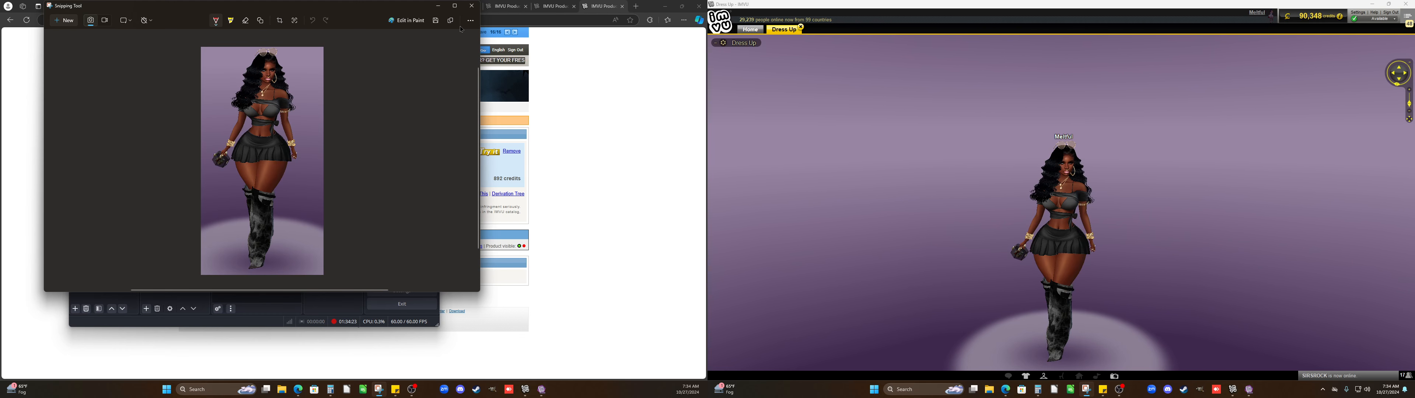
click(439, 8)
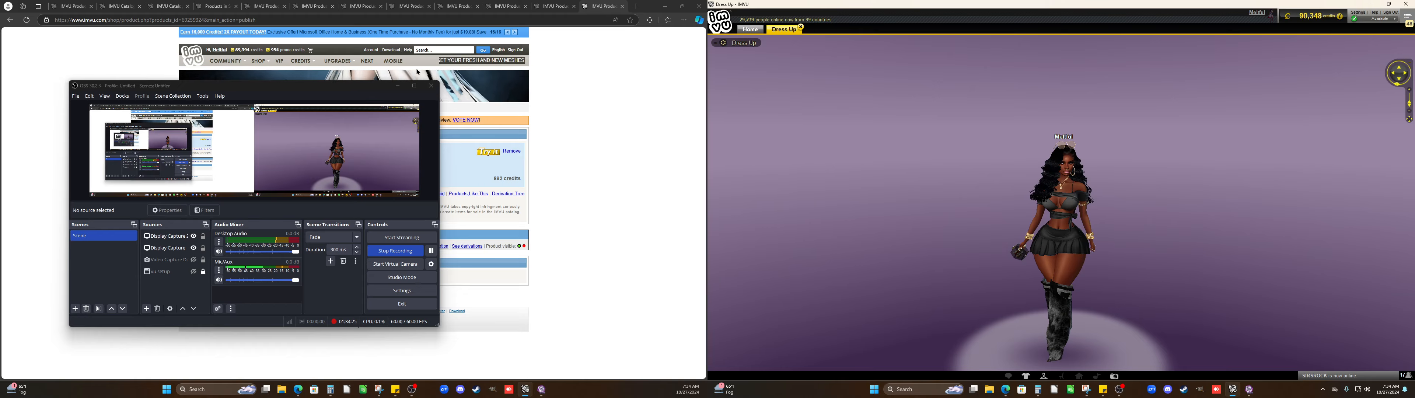
Move the OBS window off the product page and look through the sticky note with the shop post captions
drag(381, 87, 1278, 93)
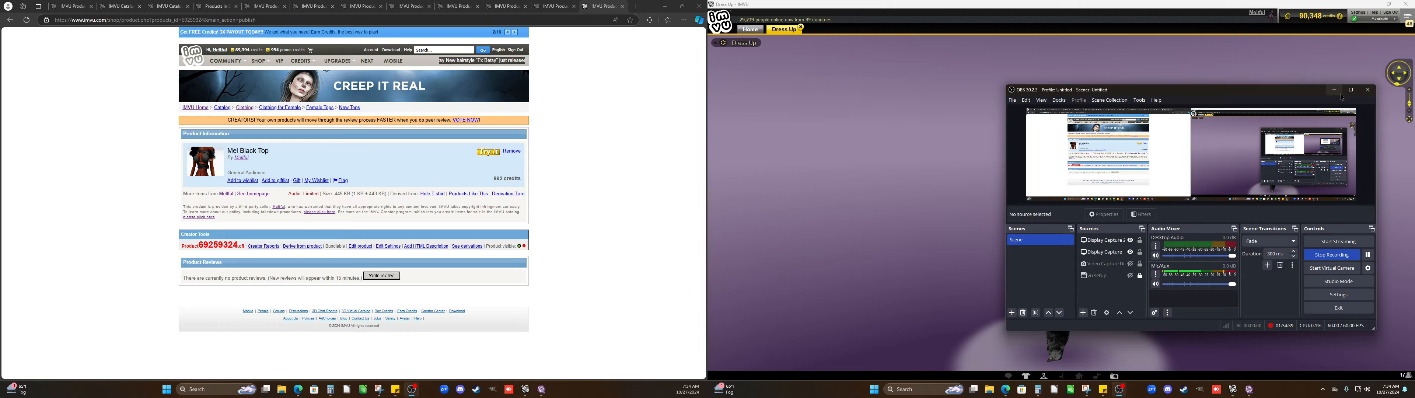
mouse_move(1100, 392)
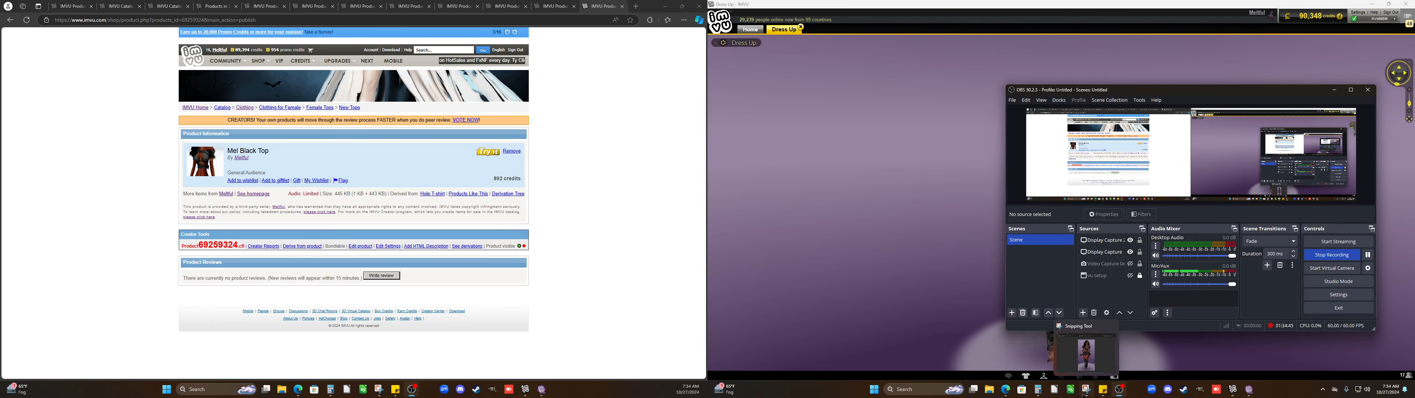
click(1101, 391)
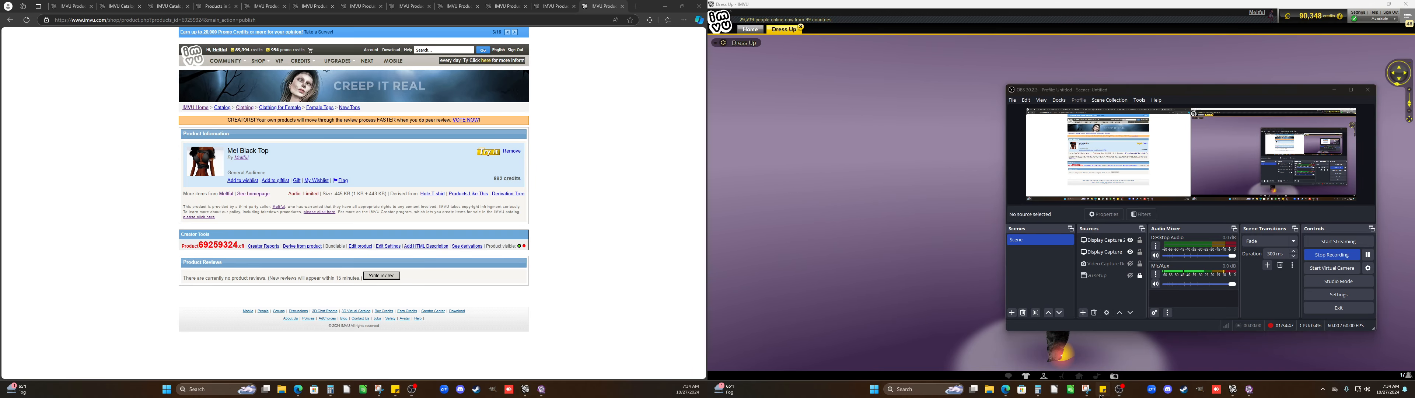
scroll(80, 288, down, 10)
scroll(81, 288, down, 10)
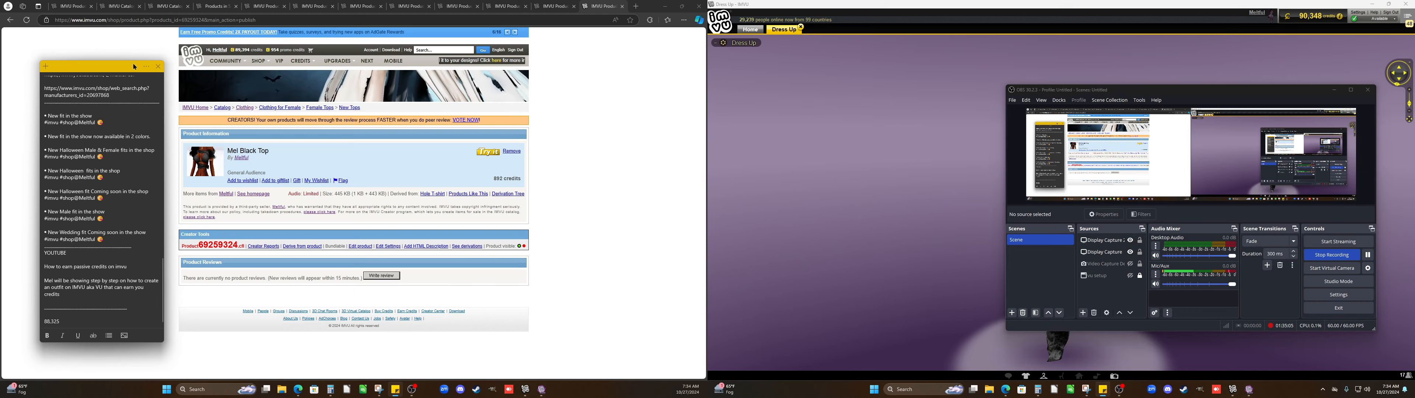
drag(133, 66, 91, 232)
click(597, 89)
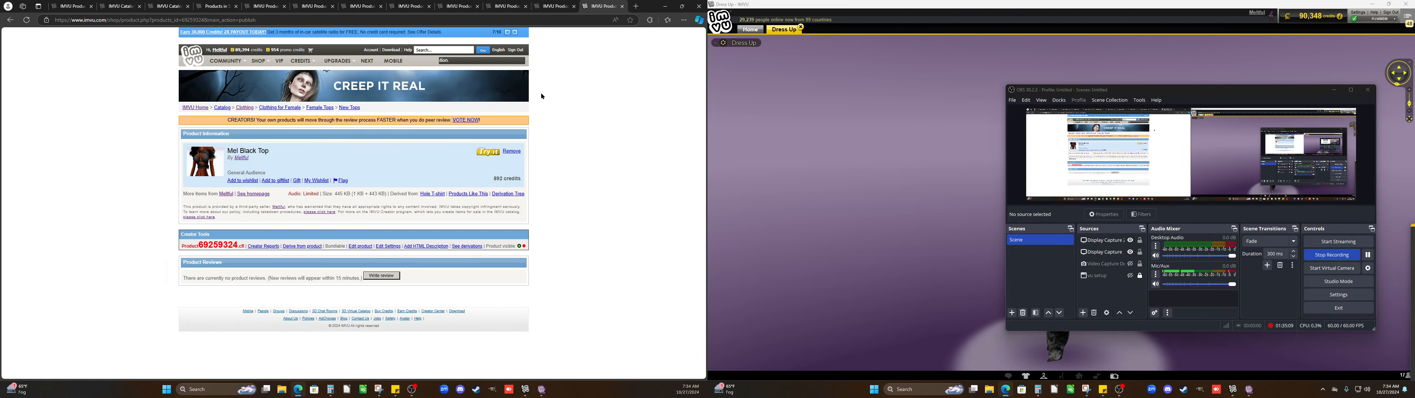
Close the Mei Black Top and B Bralet Black product pages and open pixlr.com/express in a new browser tab
click(621, 6)
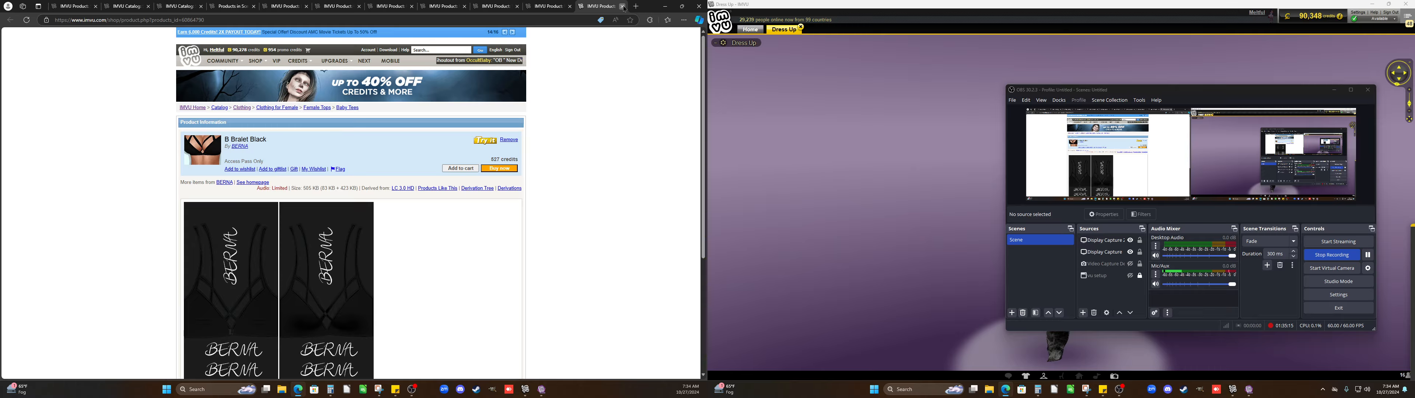
click(622, 7)
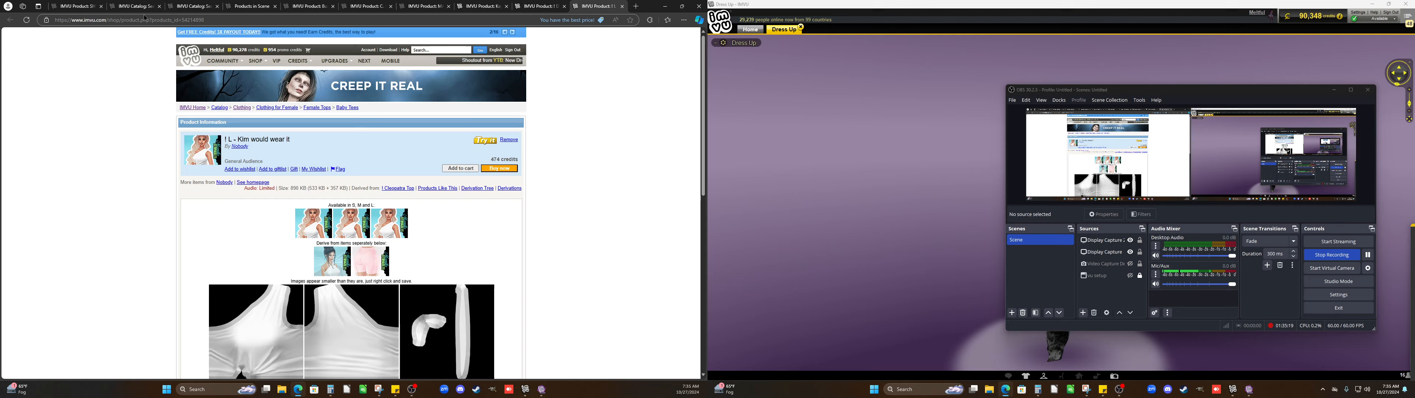
key(ctrl+t)
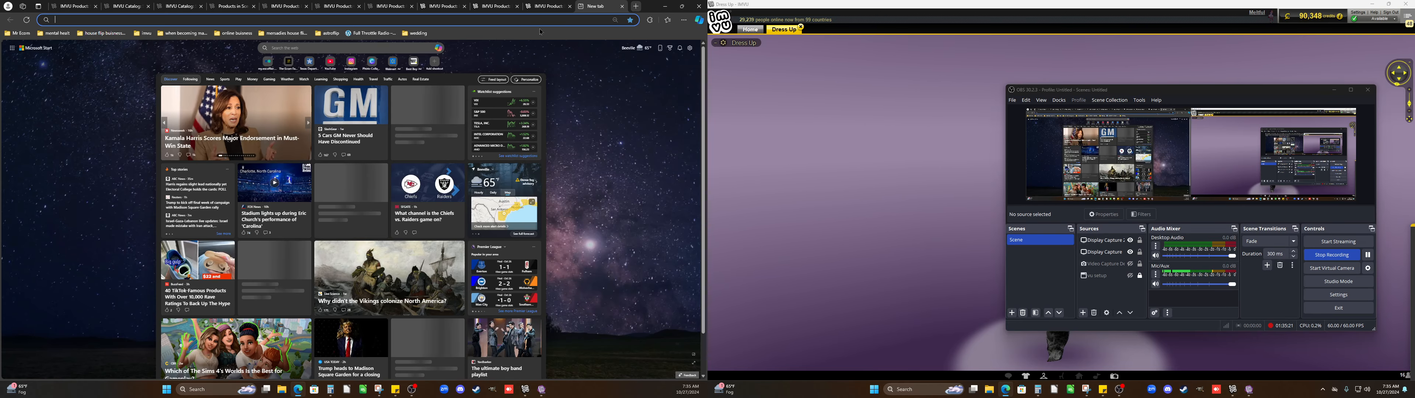
click(262, 19)
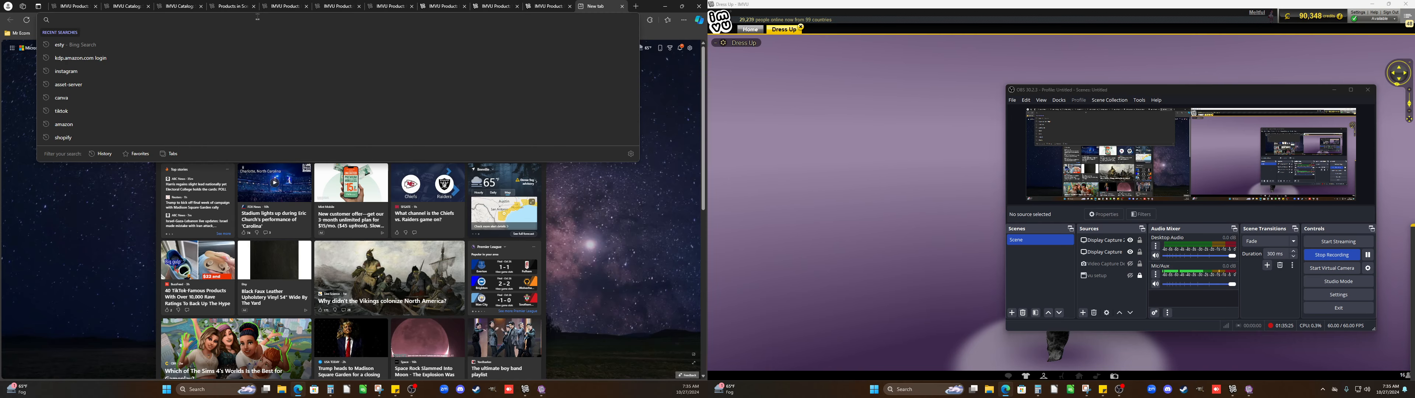
text(p)
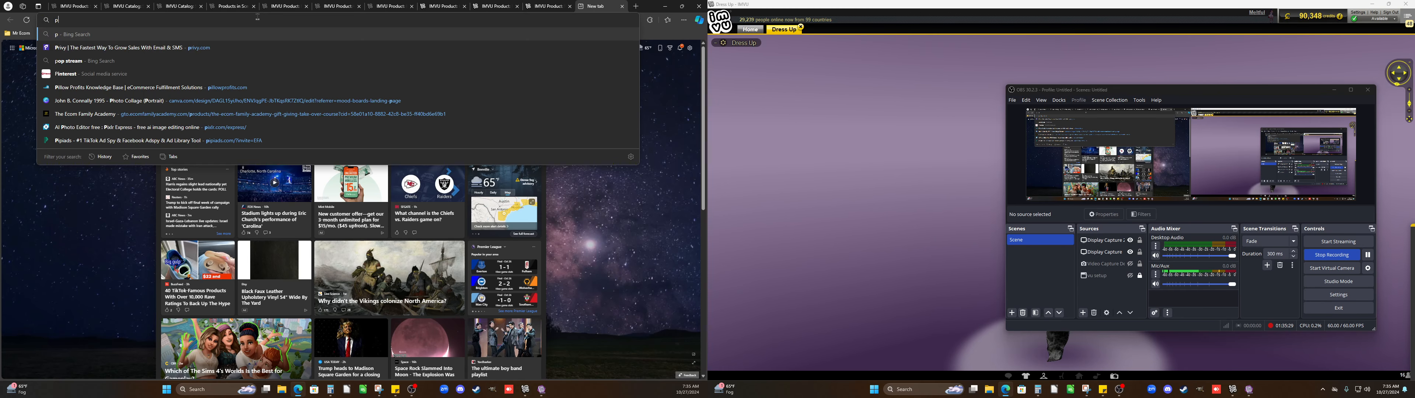
key(Escape)
text(ps://pixlr.com/express/)
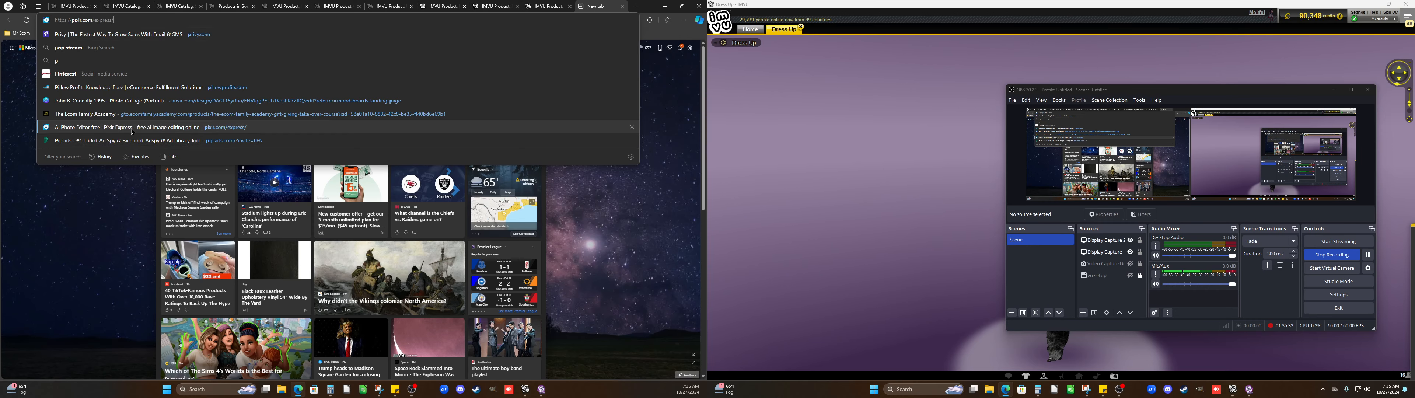
key(Return)
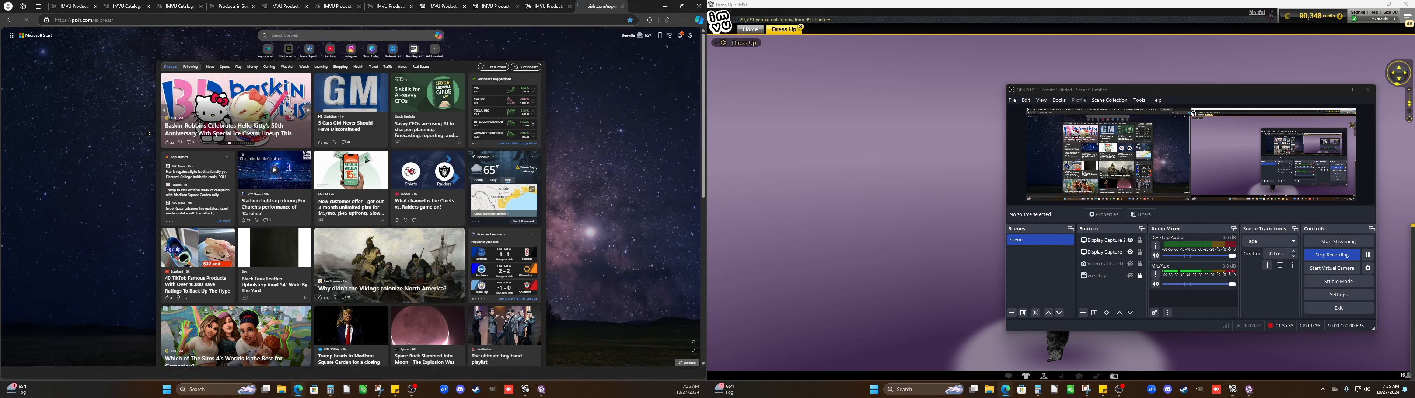
Open the file chooser for loading an image into Pixlr Express
click(163, 157)
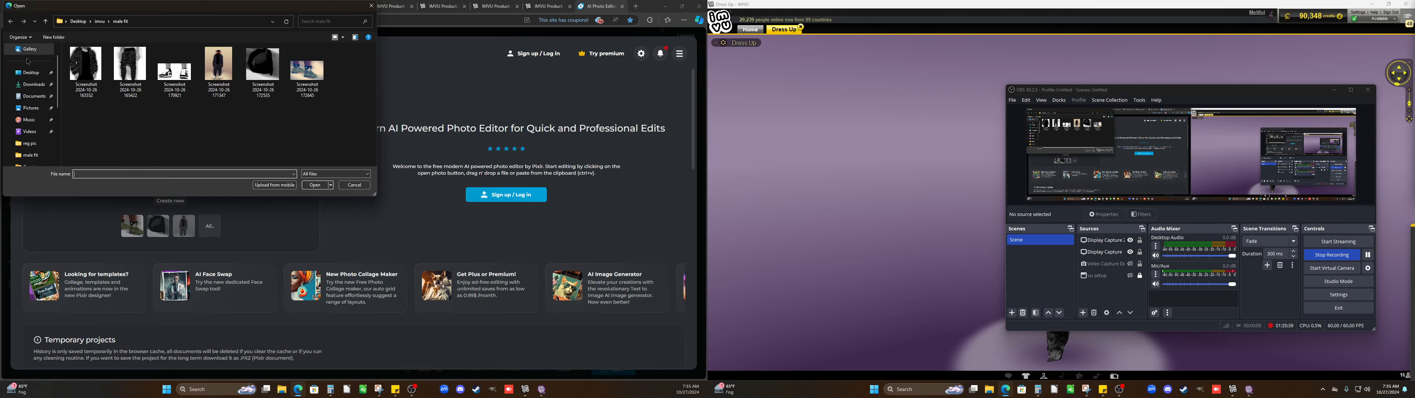
Open the screenshot of the black baggy boots with visible red legs from the desktop imvu shoes folder
click(29, 73)
double_click(80, 110)
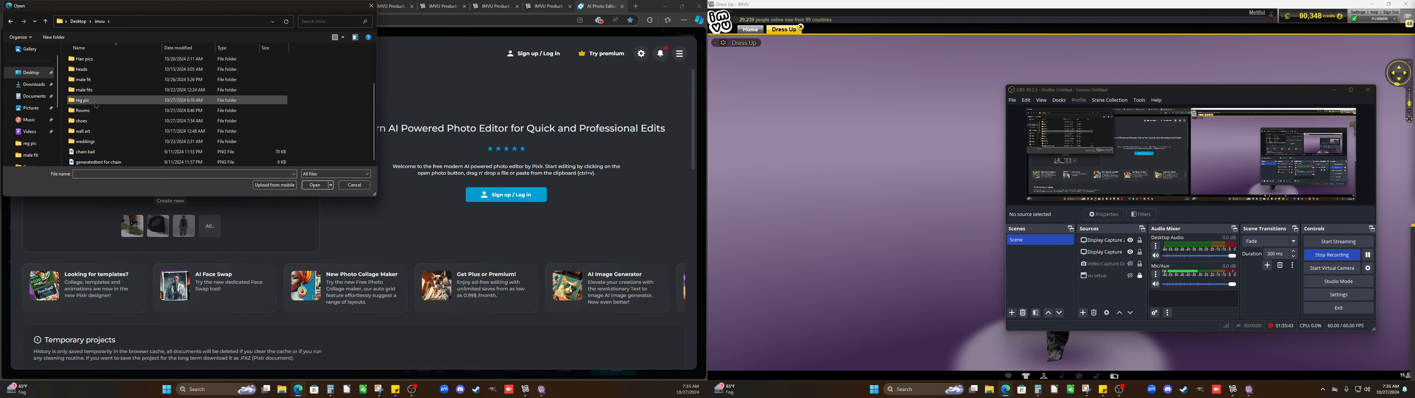
double_click(79, 120)
scroll(259, 142, down, 3)
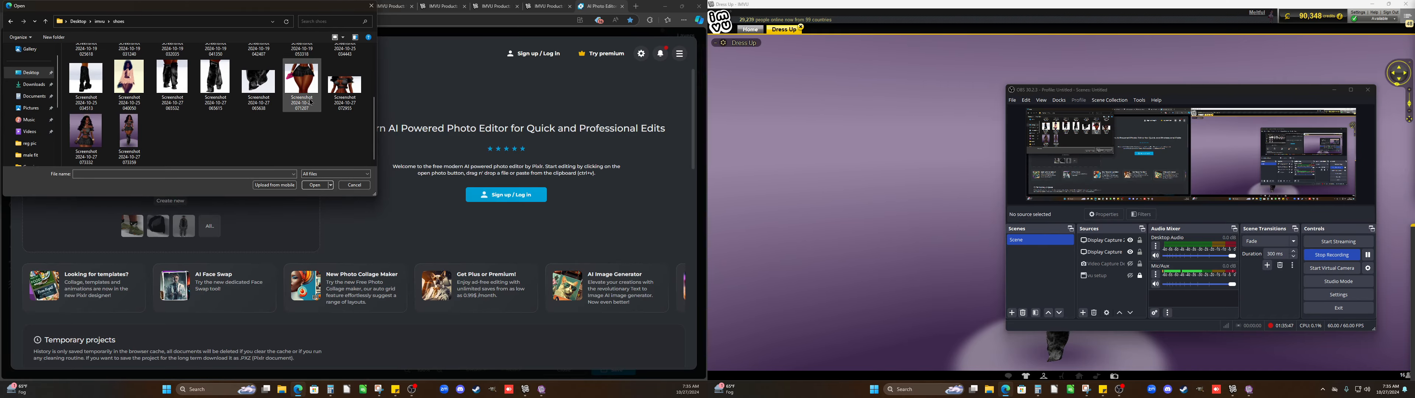
click(174, 88)
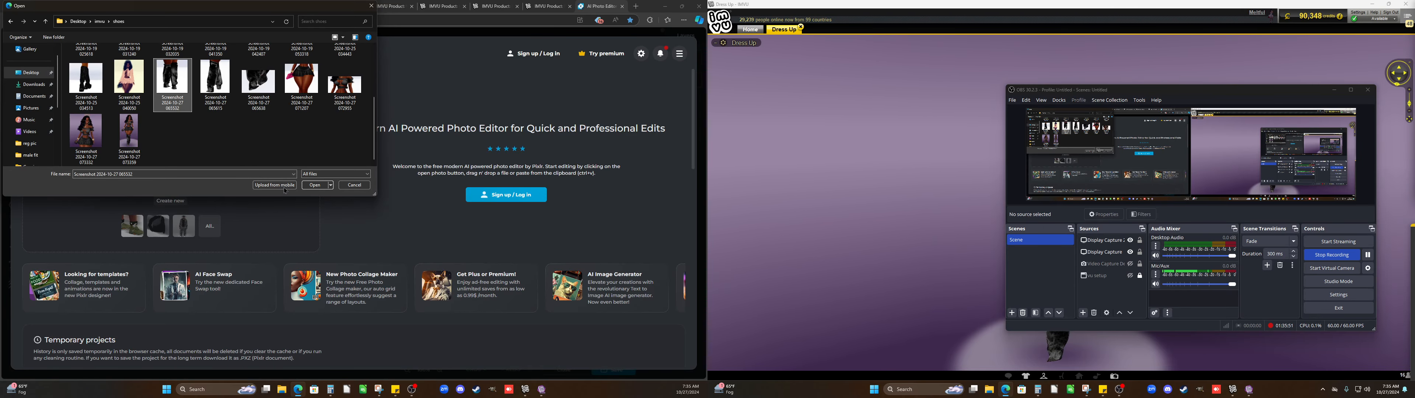
click(311, 185)
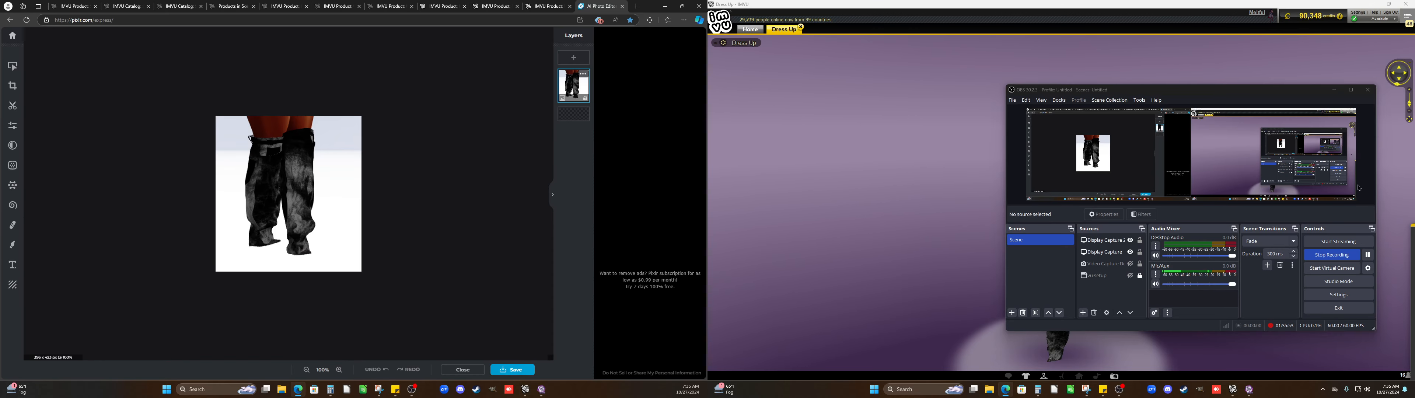
Use the Backdrop AI tool on the boots image, trying the Zoom filter and settling on the Motion filter
click(13, 187)
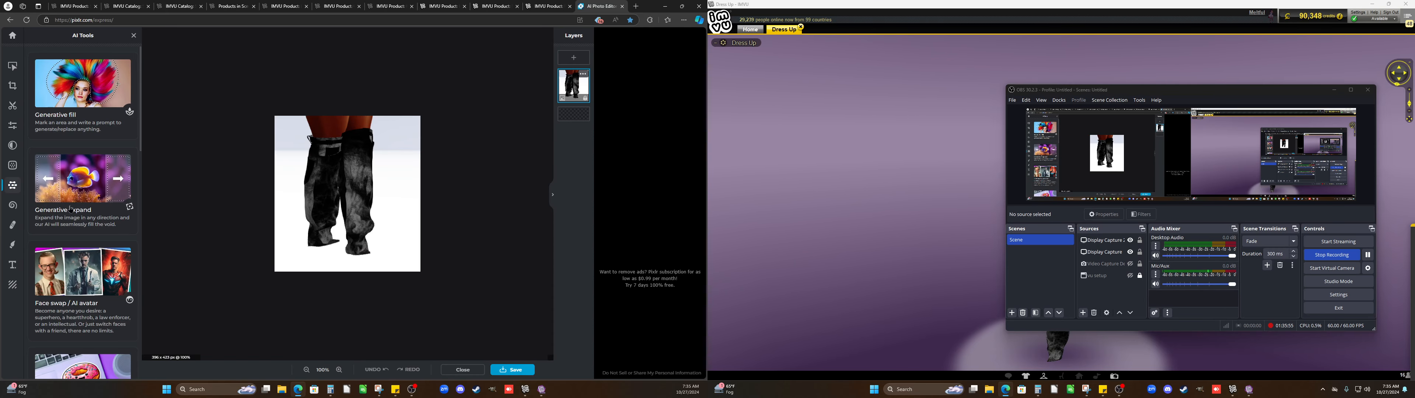
click(77, 282)
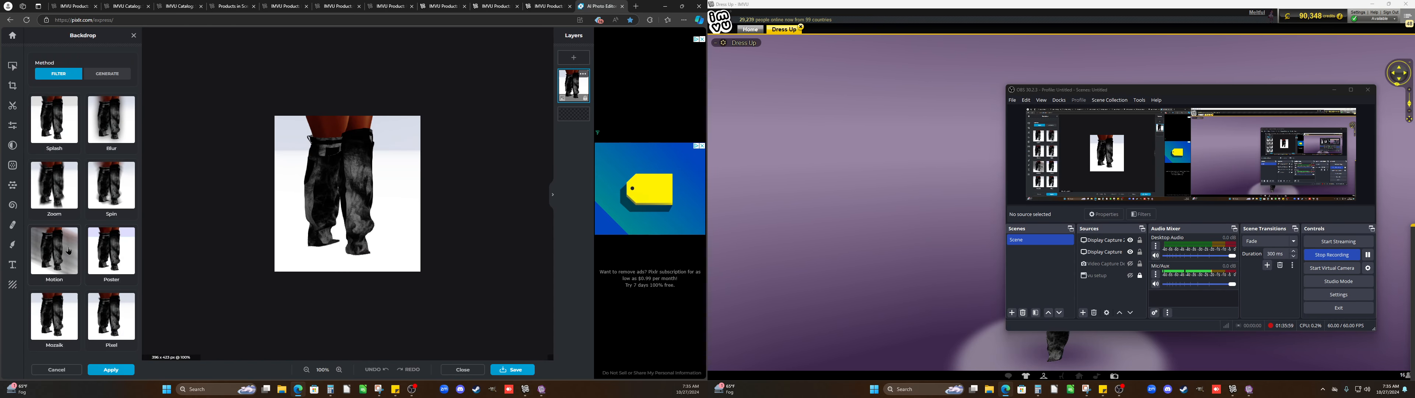
click(44, 192)
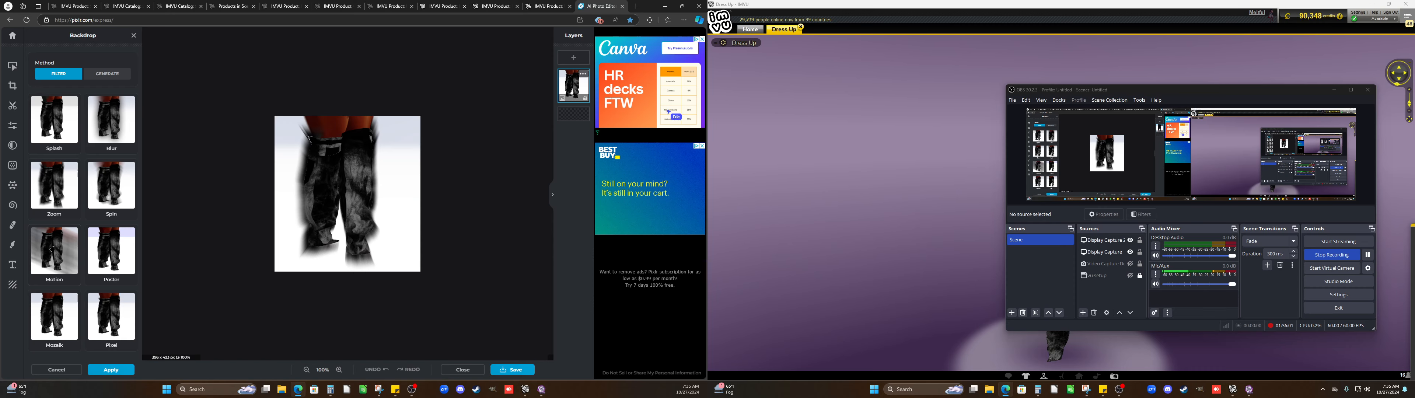
click(52, 248)
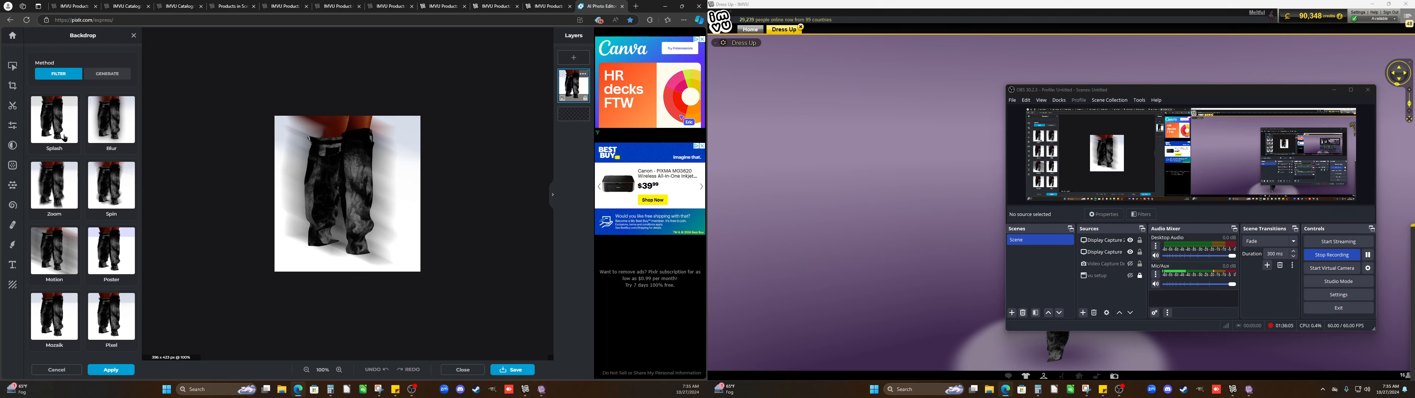
Add the Henry effect from the Friends collection to the boots image
click(12, 145)
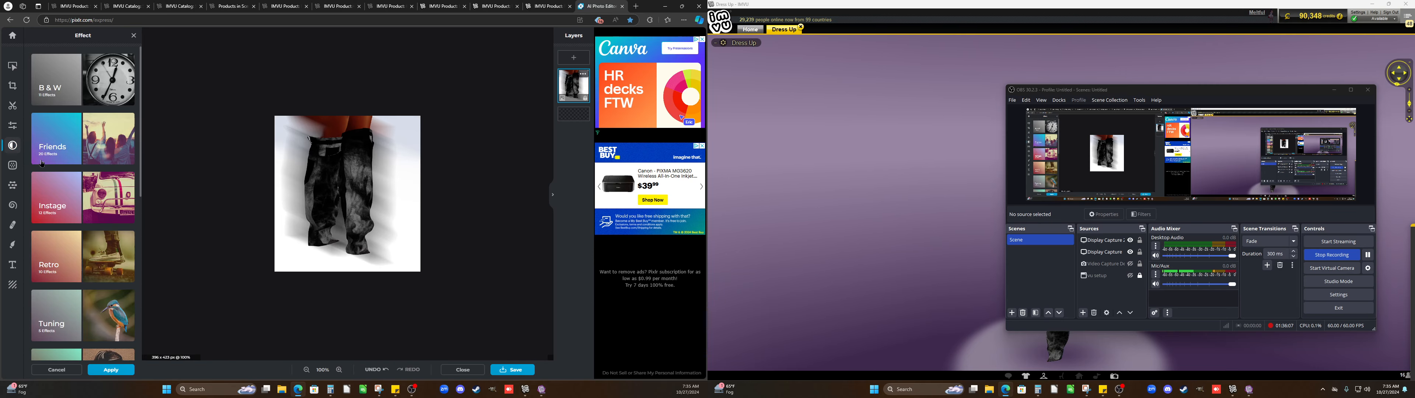
click(65, 120)
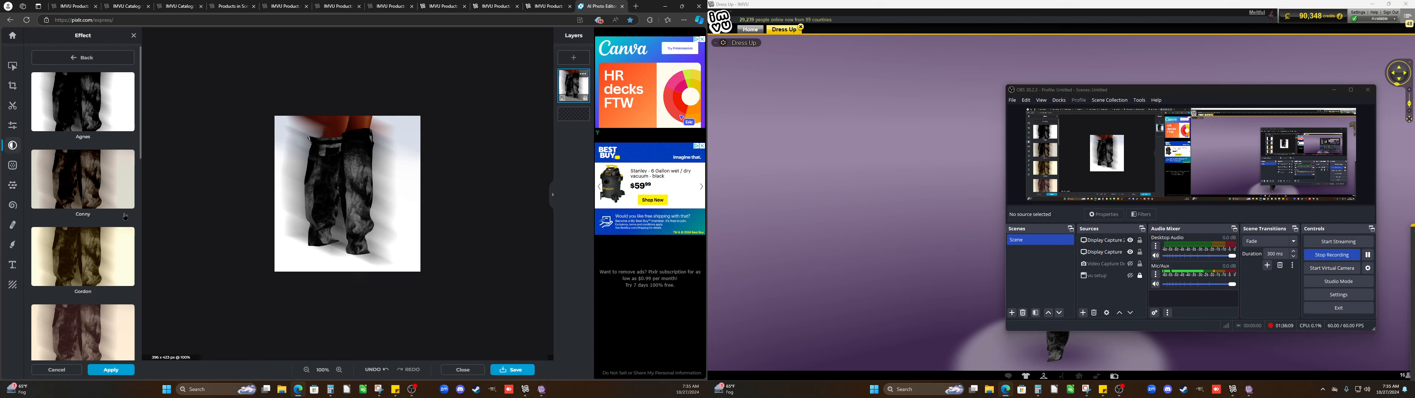
scroll(144, 250, down, 1)
scroll(128, 257, down, 5)
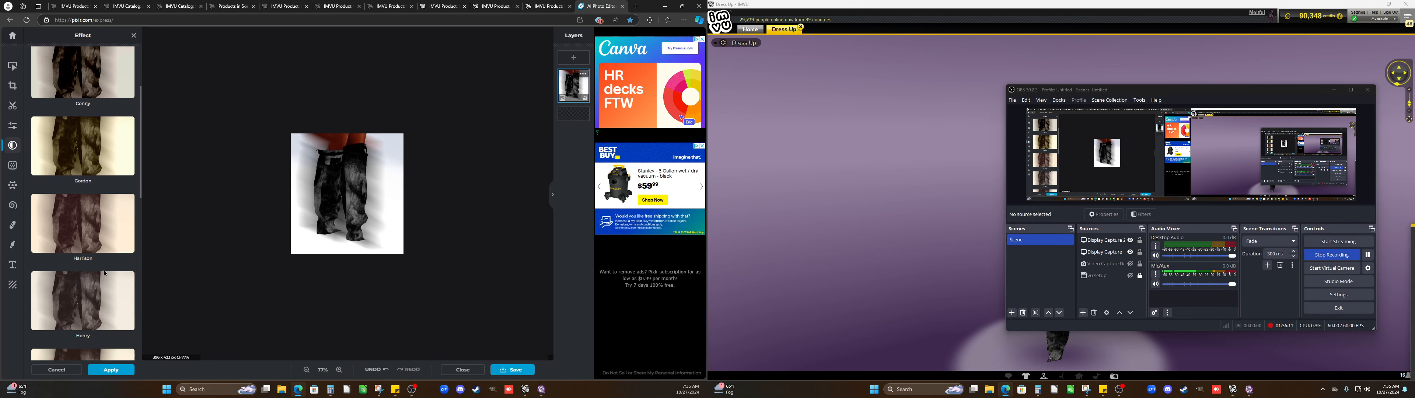
click(104, 242)
click(104, 241)
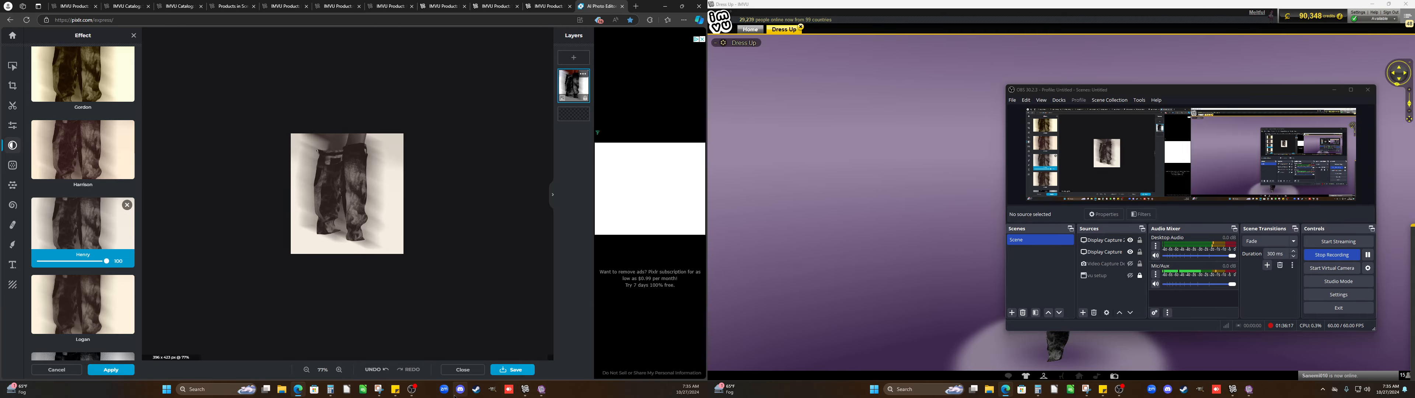
Capture the sepia-toned boots image with a rectangular snip in Snipping Tool
click(379, 389)
click(62, 21)
drag(317, 249, 294, 137)
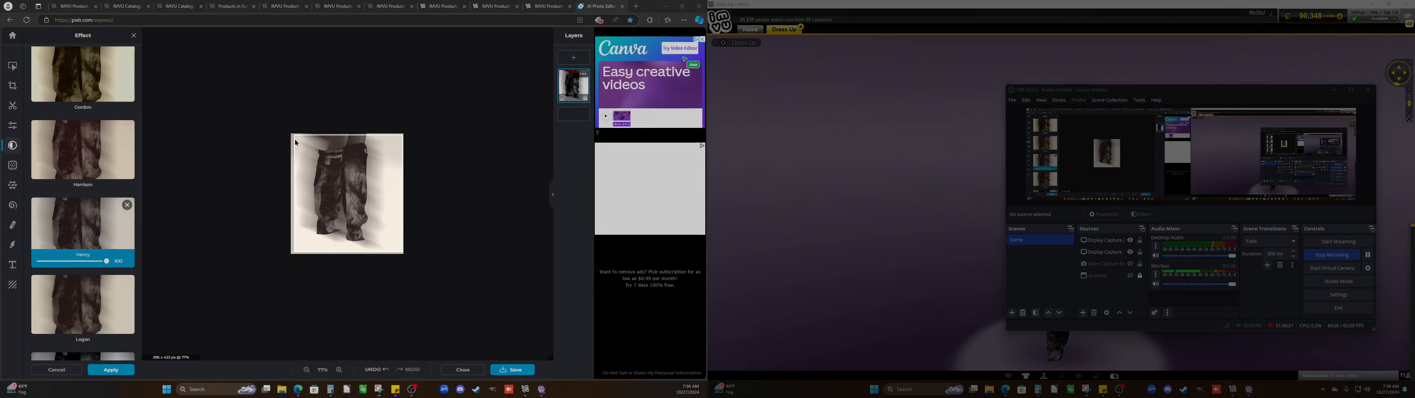
Save the sepia boots snip as a PNG in the Edit pics folder inside the desktop imvu folder
right_click(264, 162)
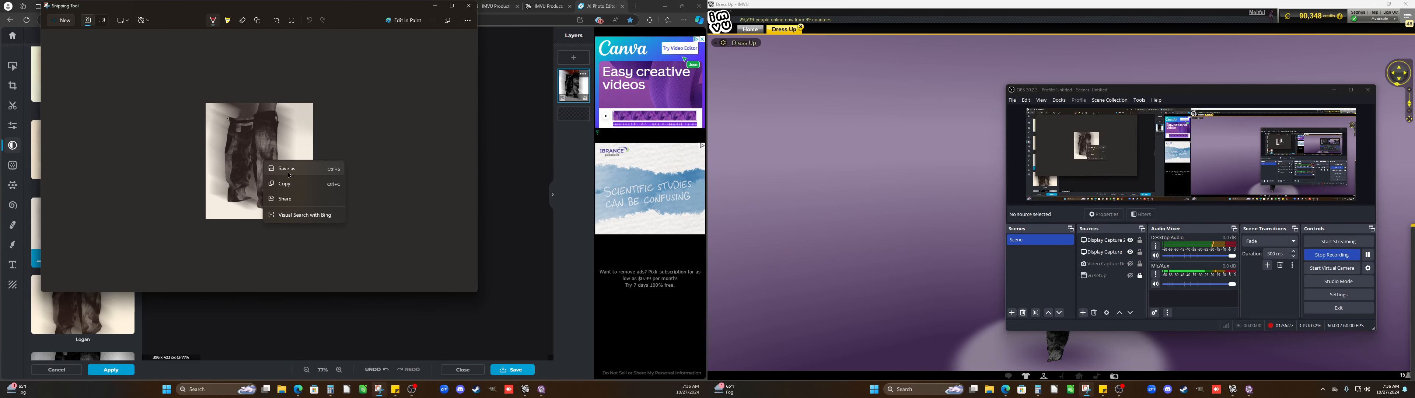
click(284, 168)
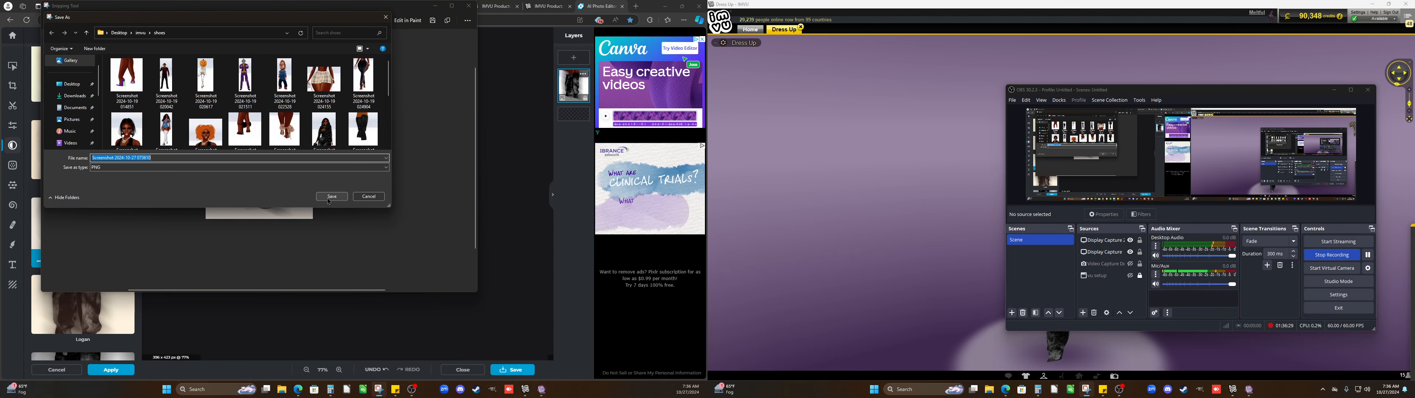
scroll(288, 128, down, 5)
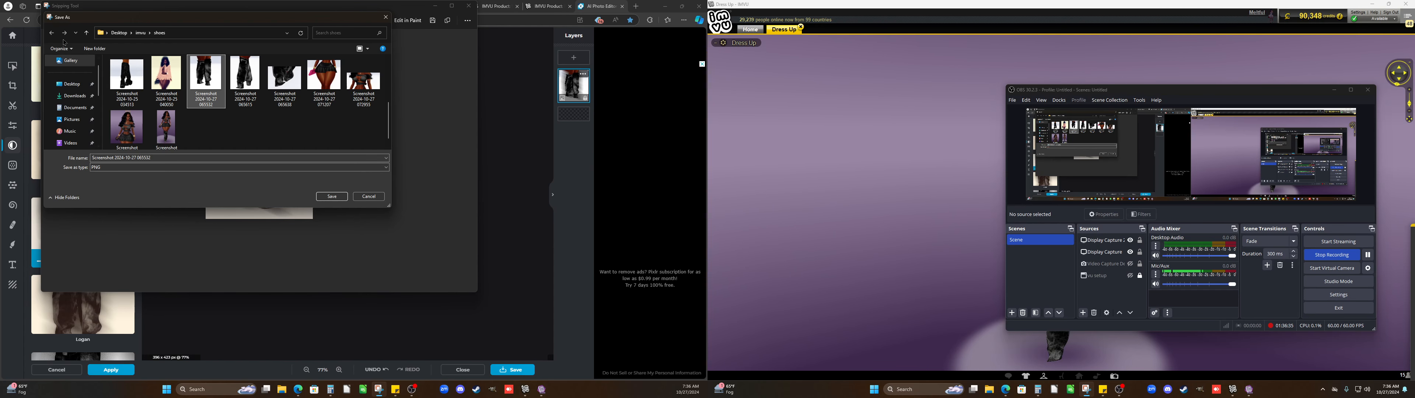
click(78, 62)
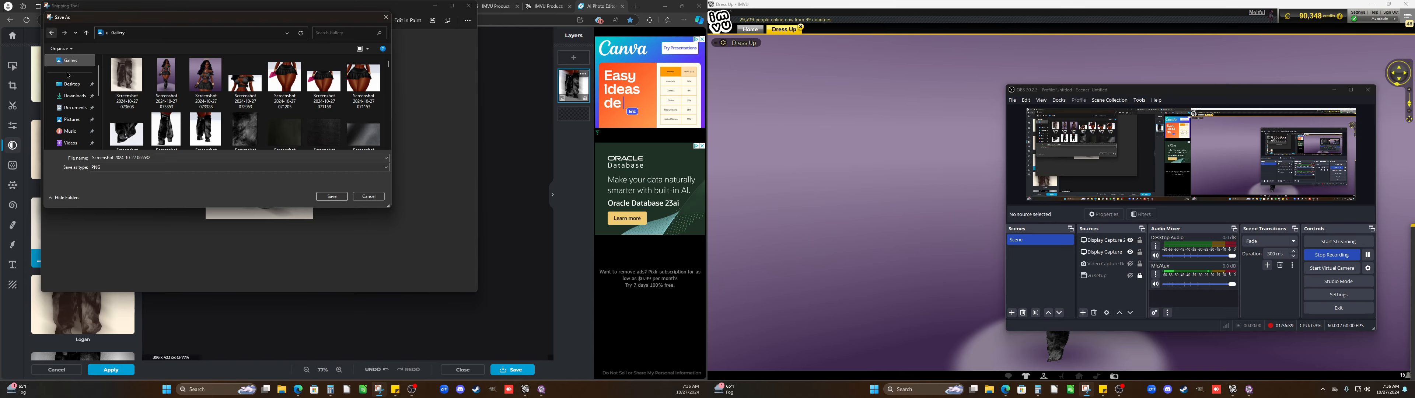
click(72, 83)
double_click(127, 122)
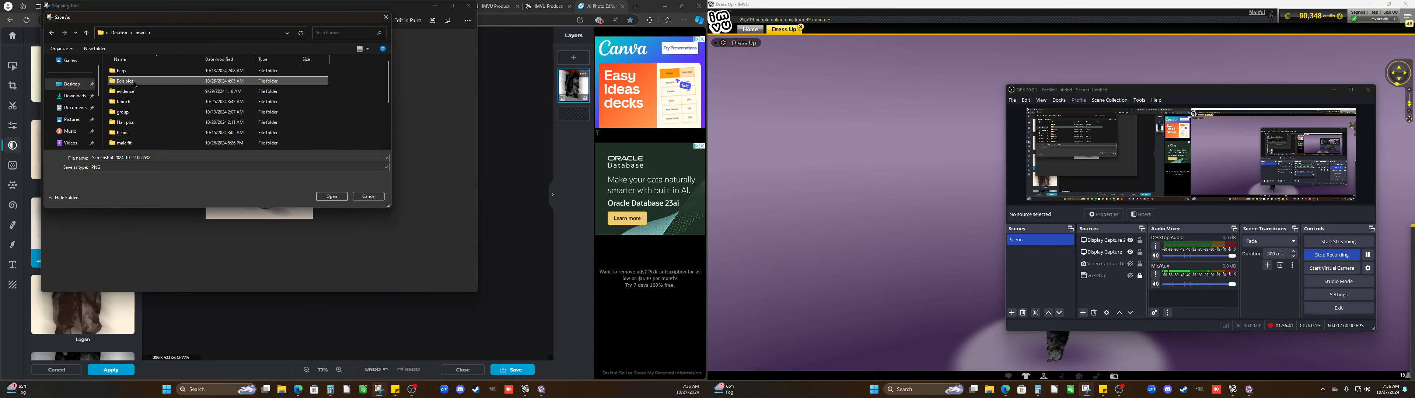
double_click(126, 81)
click(331, 197)
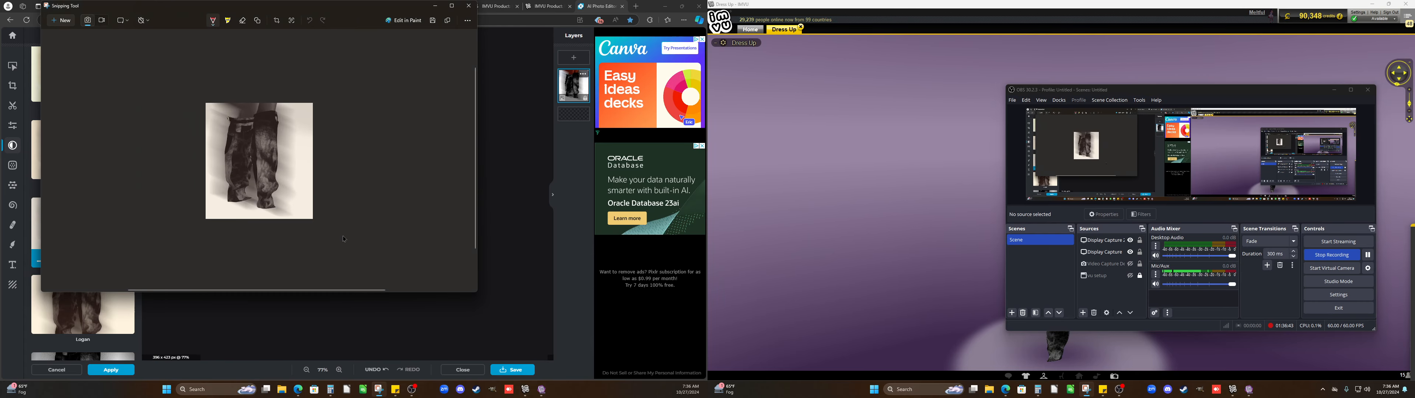
Return to the Pixlr Express start page and open the second baggy black boots screenshot as a new document
click(390, 315)
click(20, 35)
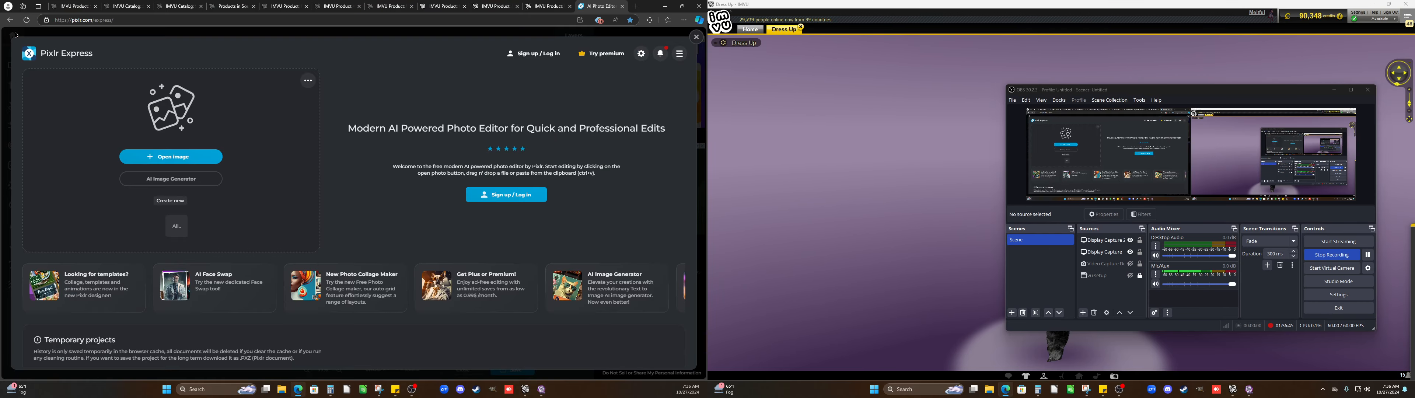
click(186, 162)
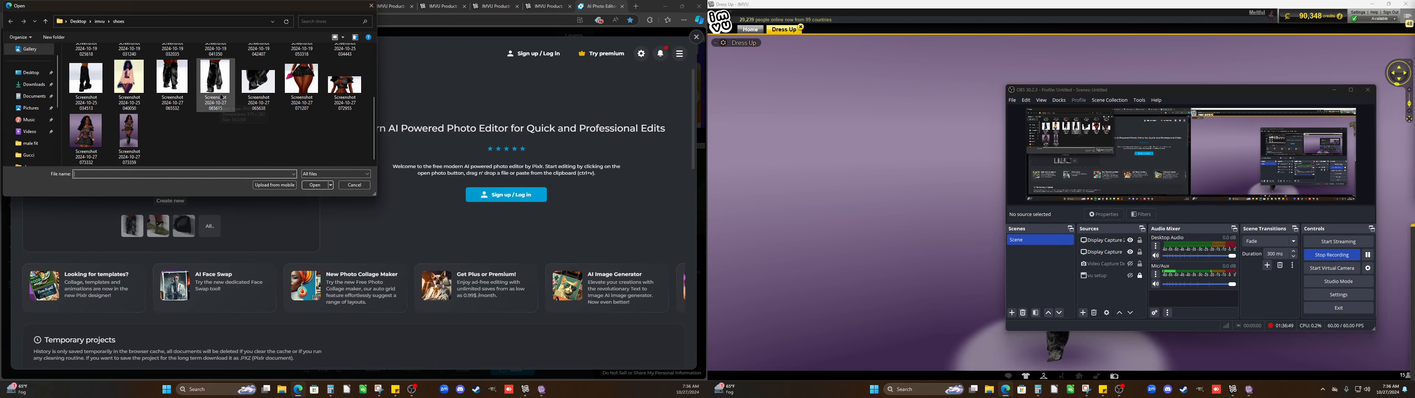
click(219, 96)
click(315, 185)
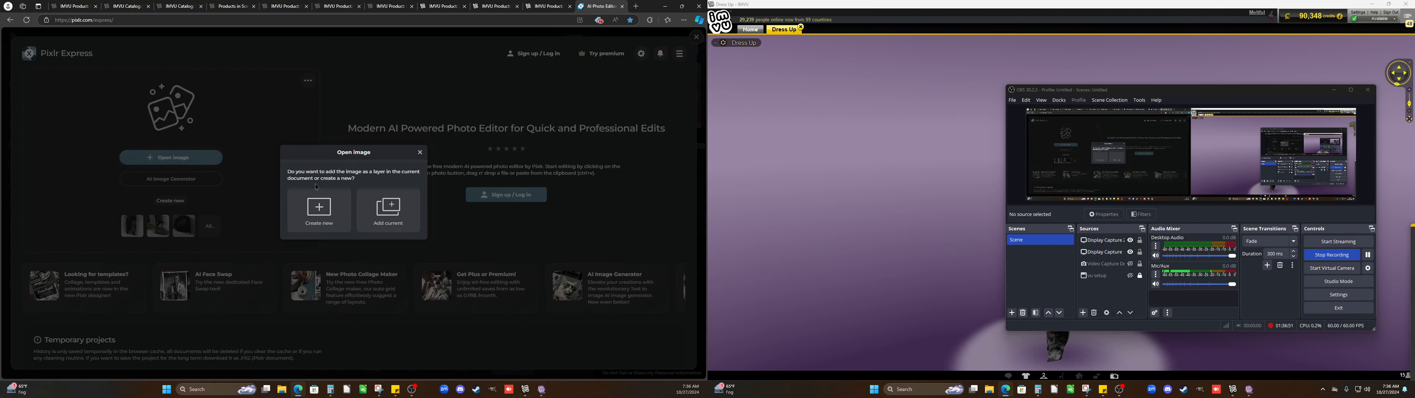
click(330, 220)
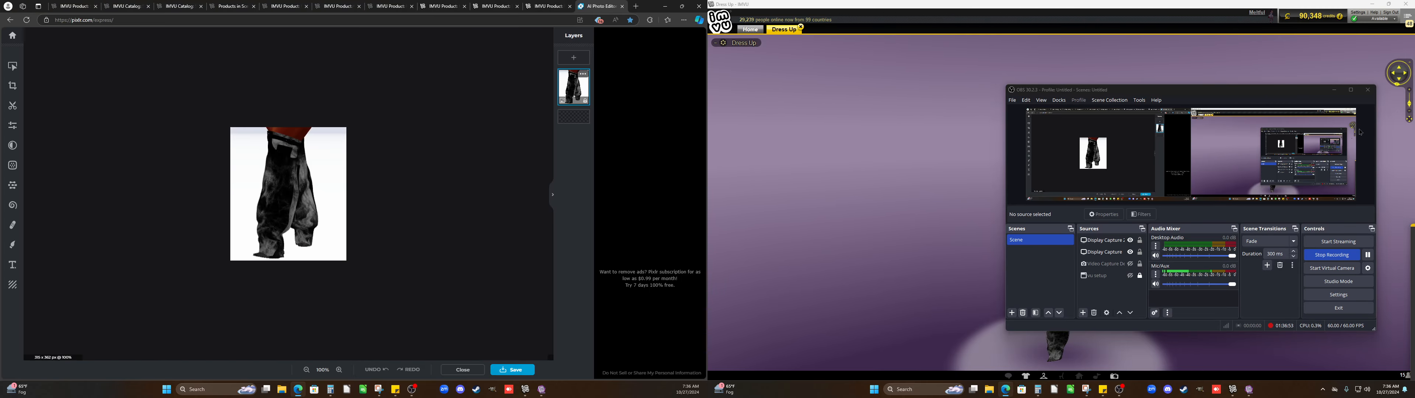
Give the second boots image the Motion backdrop filter and capture the edited picture with Snipping Tool
click(13, 185)
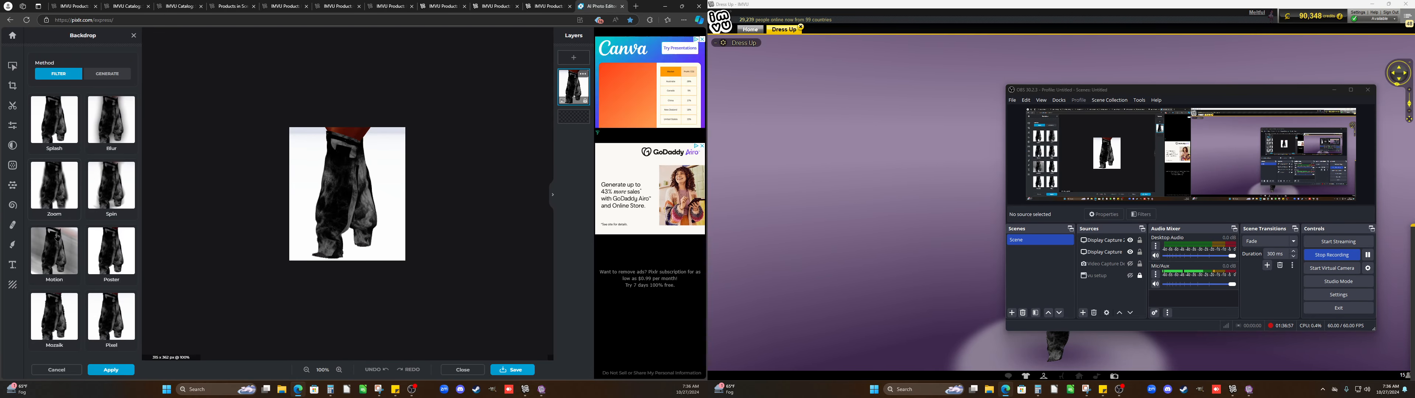
click(60, 261)
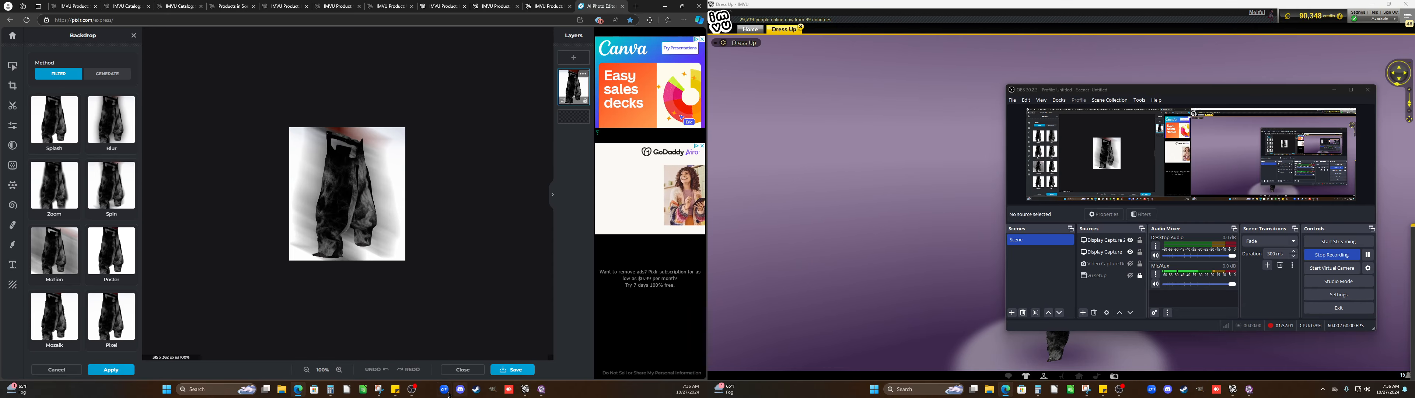
click(379, 389)
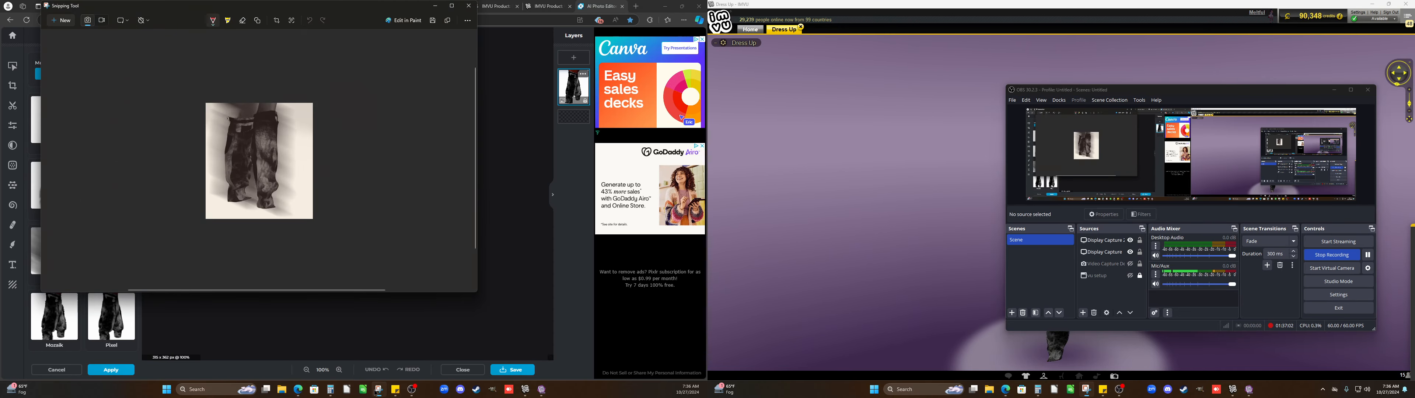
click(61, 23)
drag(405, 258, 296, 132)
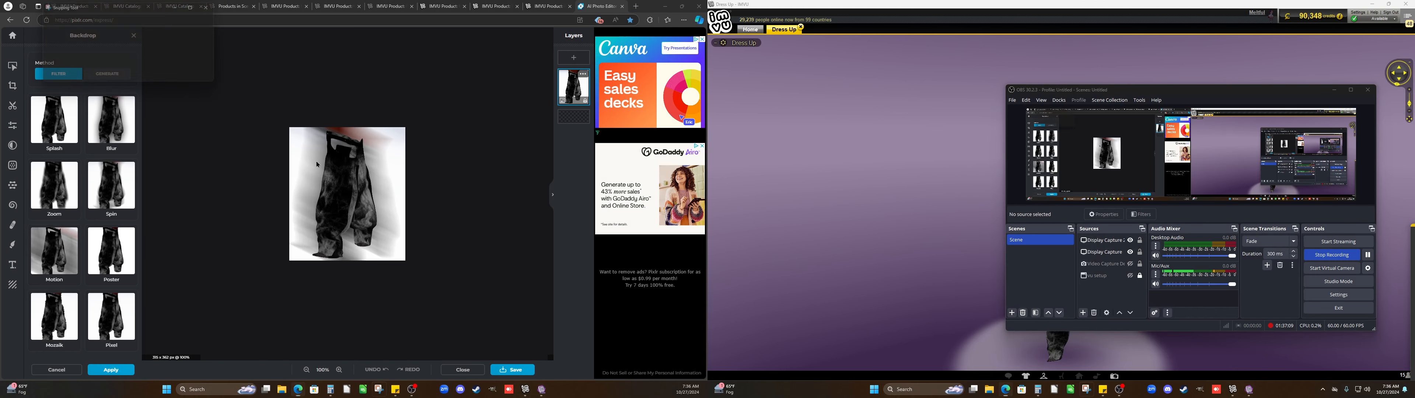
Save the snip of the second boots as a PNG in the Edit pics folder and return to Pixlr
right_click(265, 139)
click(284, 146)
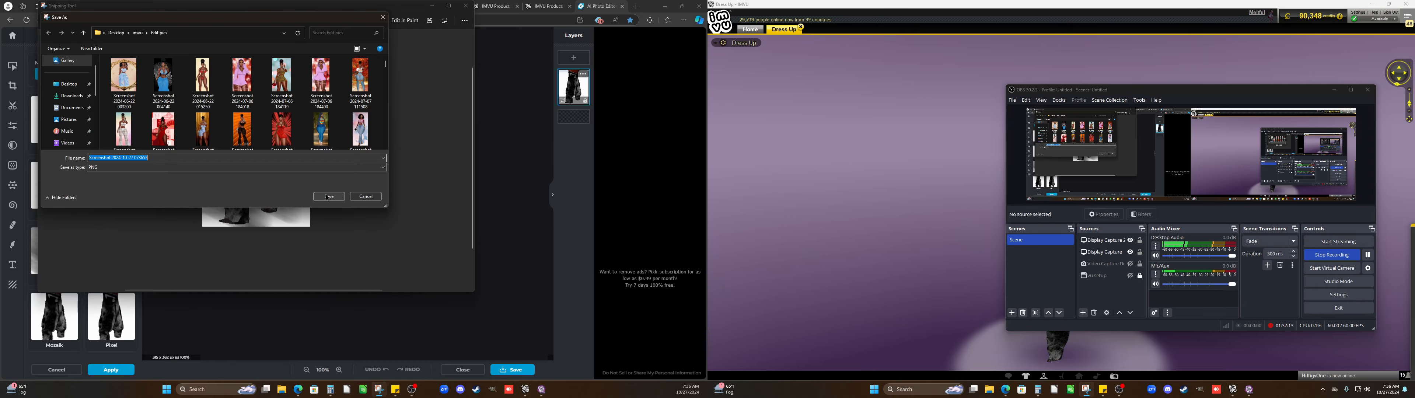
click(328, 197)
click(77, 166)
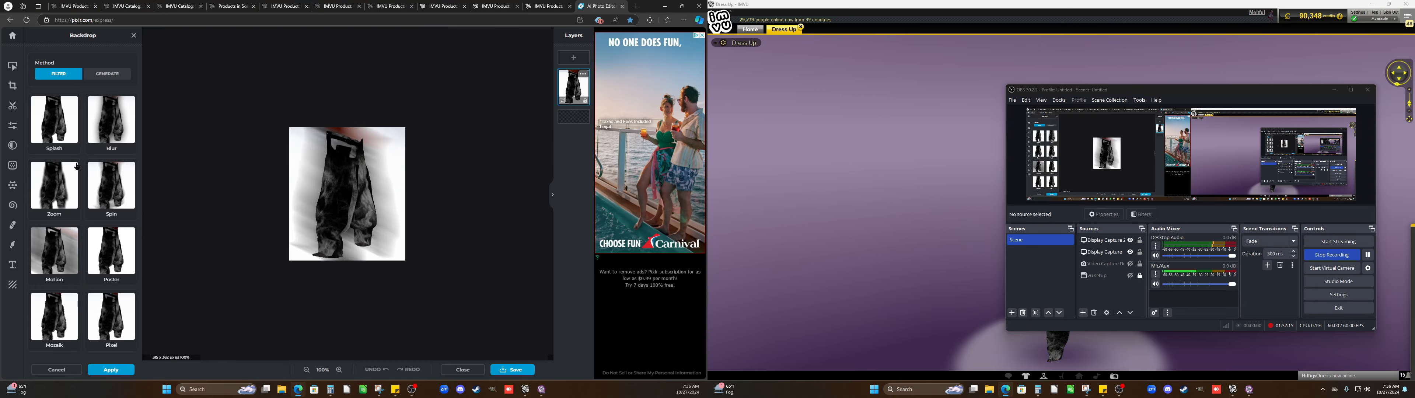
Open the close-up screenshot of the pointed, patterned black boots from the shoes folder as a new document
click(12, 35)
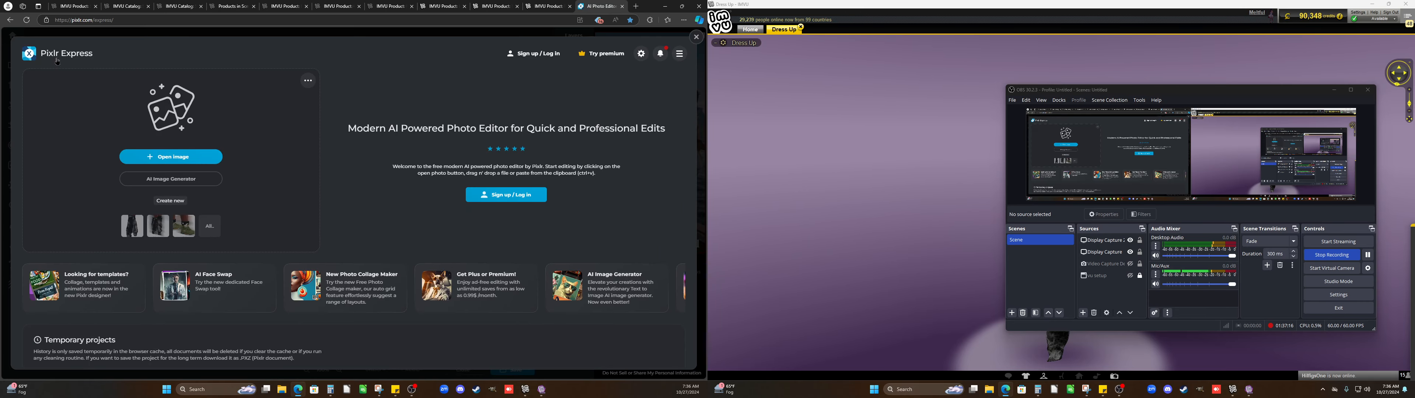
click(176, 160)
scroll(275, 110, down, 1)
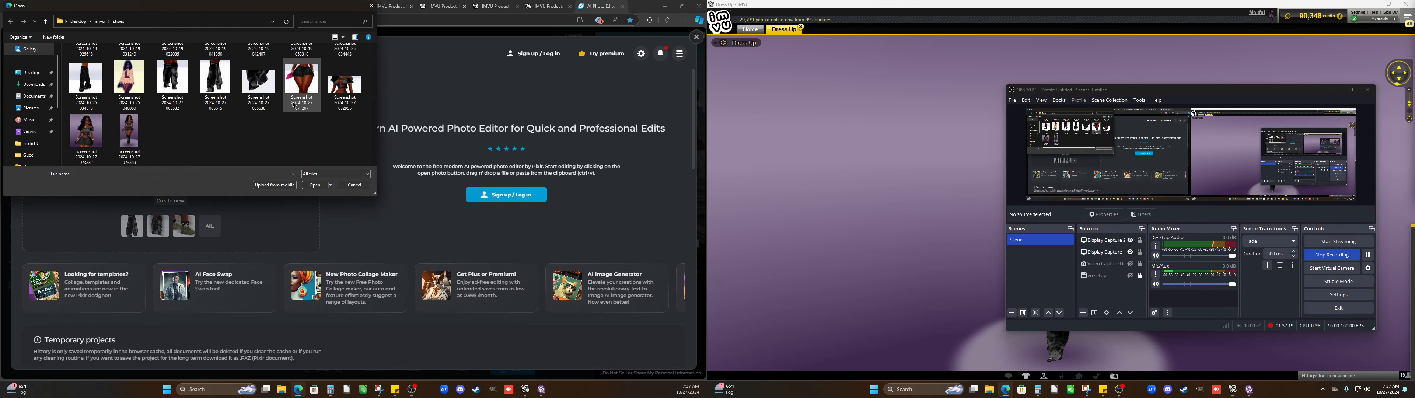
click(258, 84)
click(314, 186)
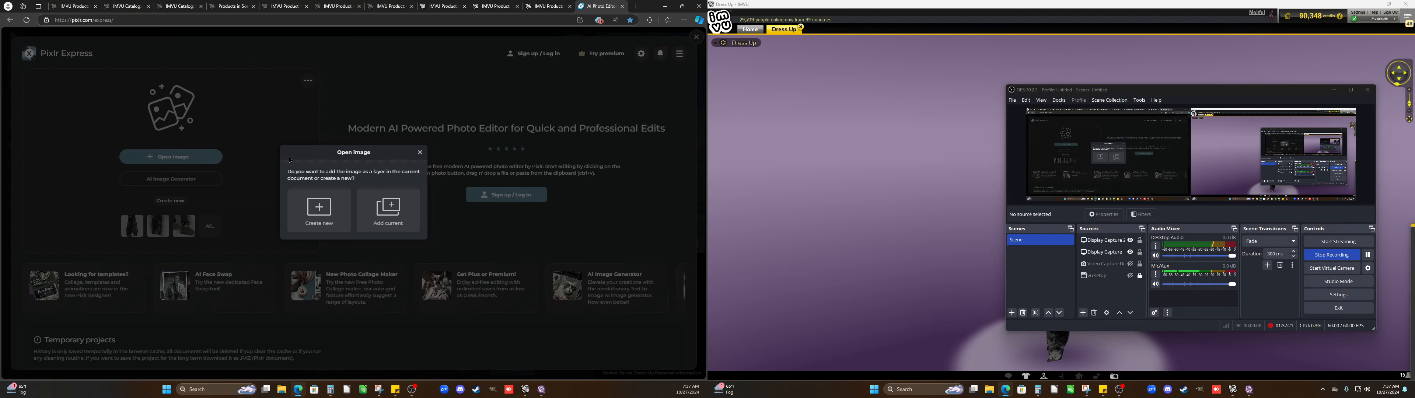
click(344, 223)
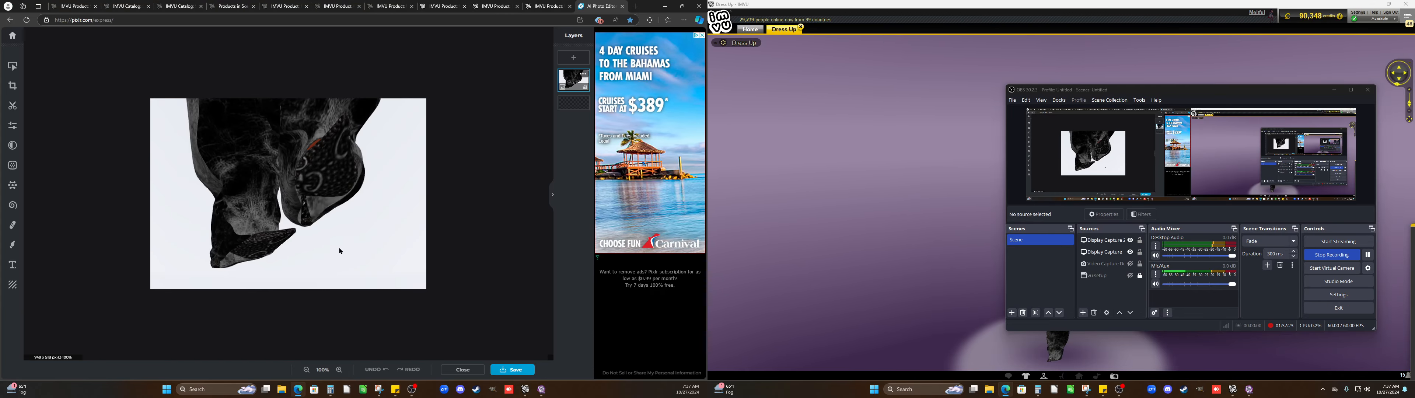
Use the Backdrop AI tool to give the pointed boots close-up the Zoom filter
click(13, 186)
click(107, 233)
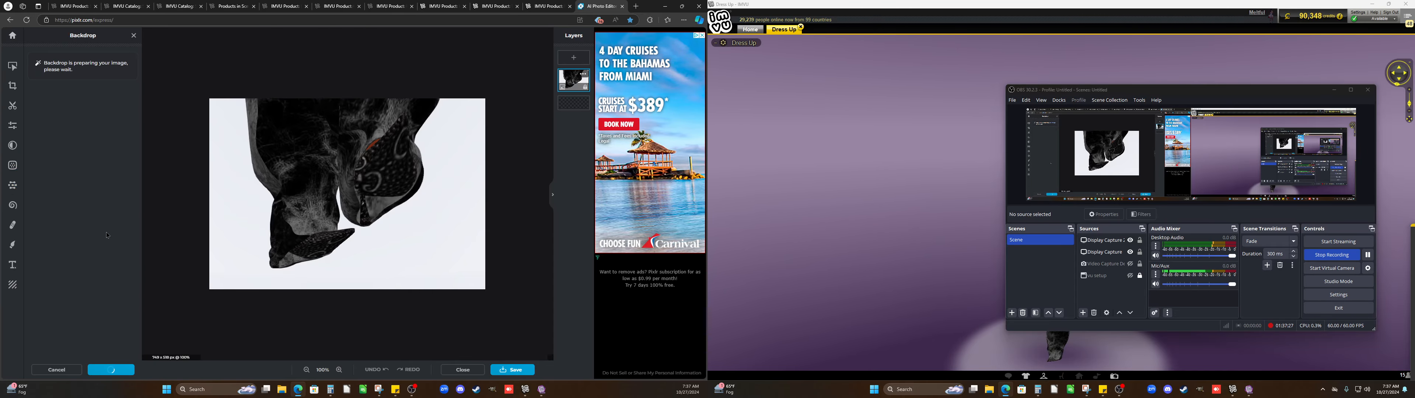
click(60, 190)
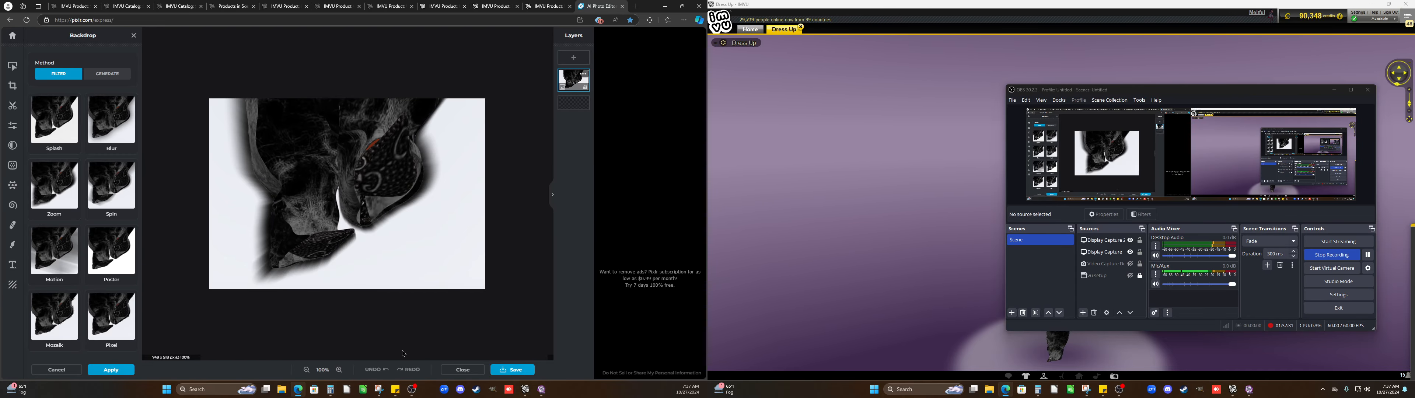
Capture the edited pointed boots close-up with Snipping Tool, save the snip, and return to Pixlr
click(379, 391)
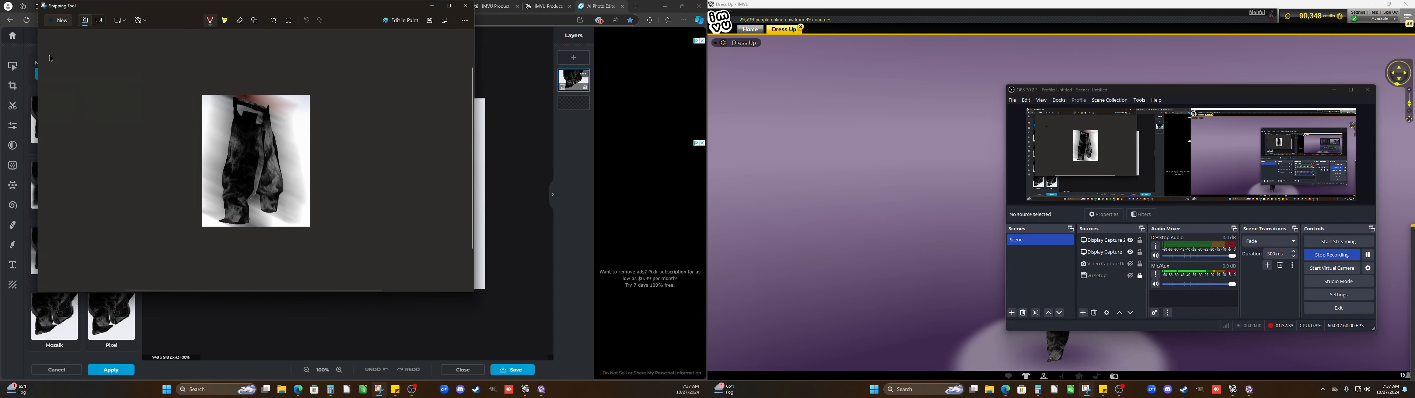
click(55, 22)
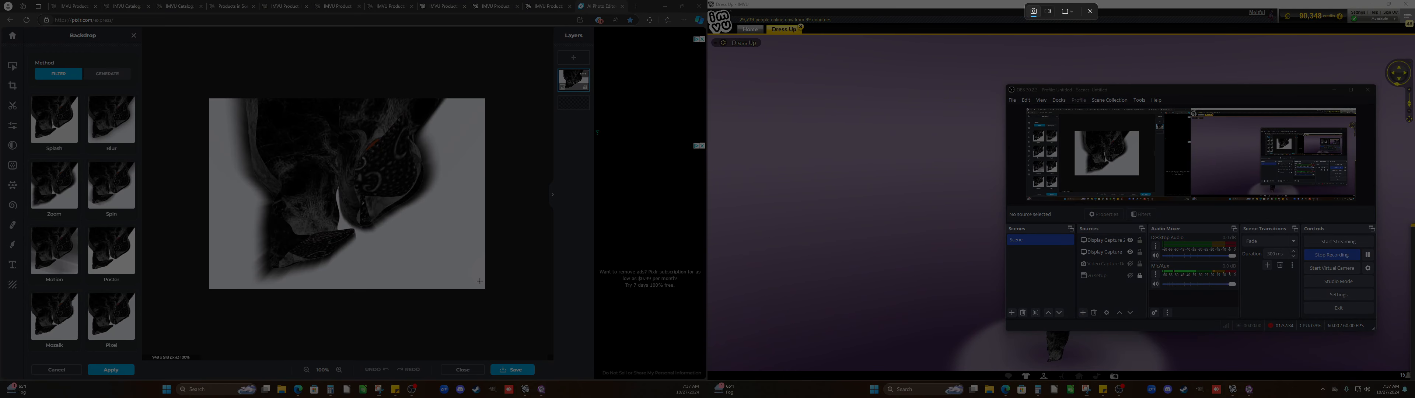
drag(485, 288, 216, 99)
right_click(203, 123)
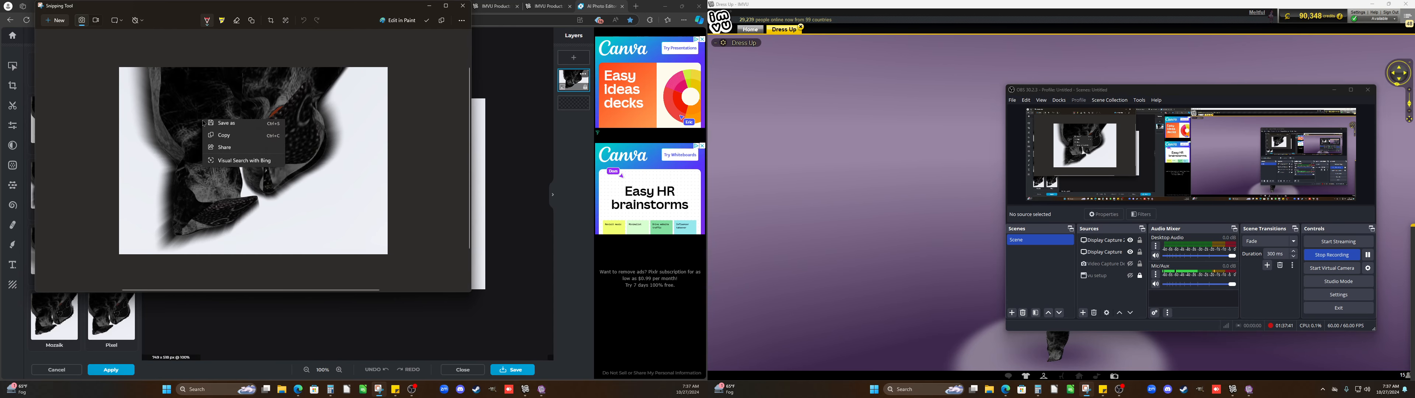
click(244, 181)
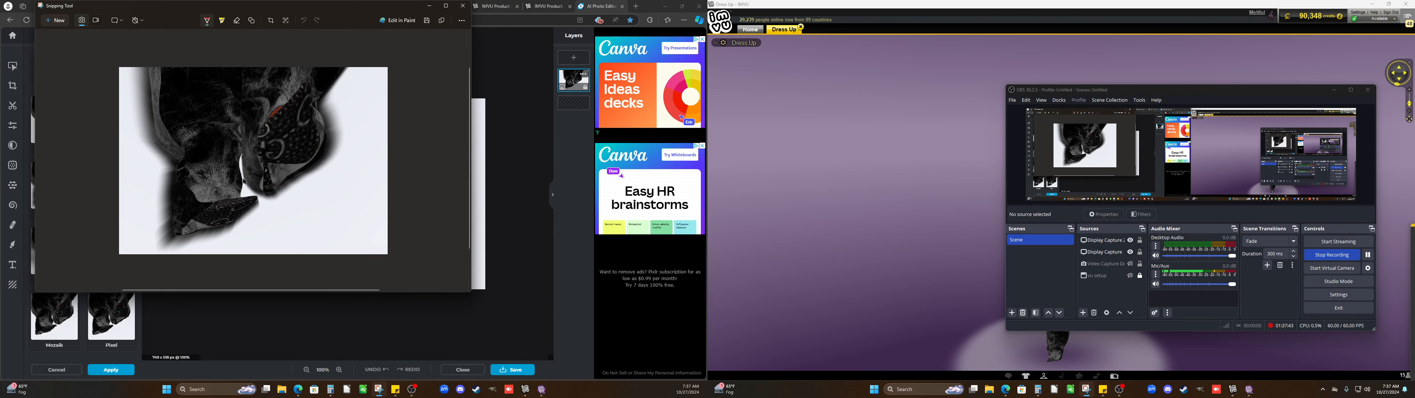
click(328, 198)
click(366, 322)
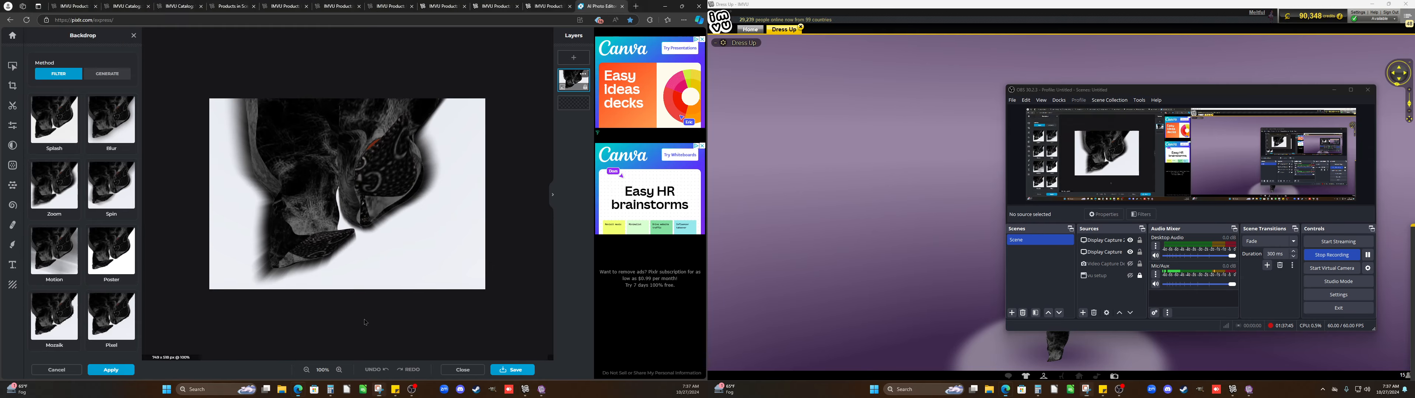
Open the close-up screenshot of the black skirt and pink bag from the shoes folder as a new document
click(13, 36)
click(206, 163)
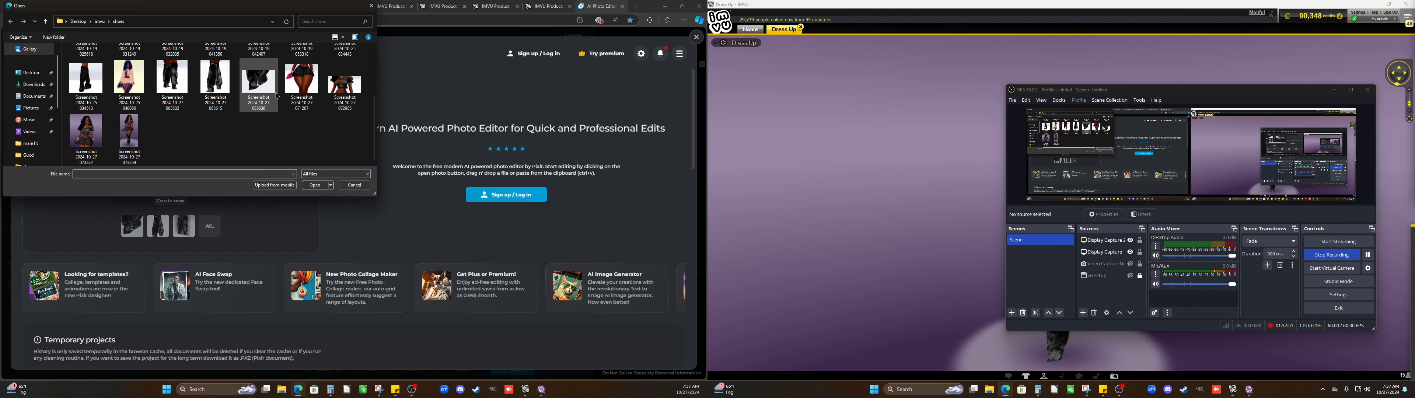
click(316, 186)
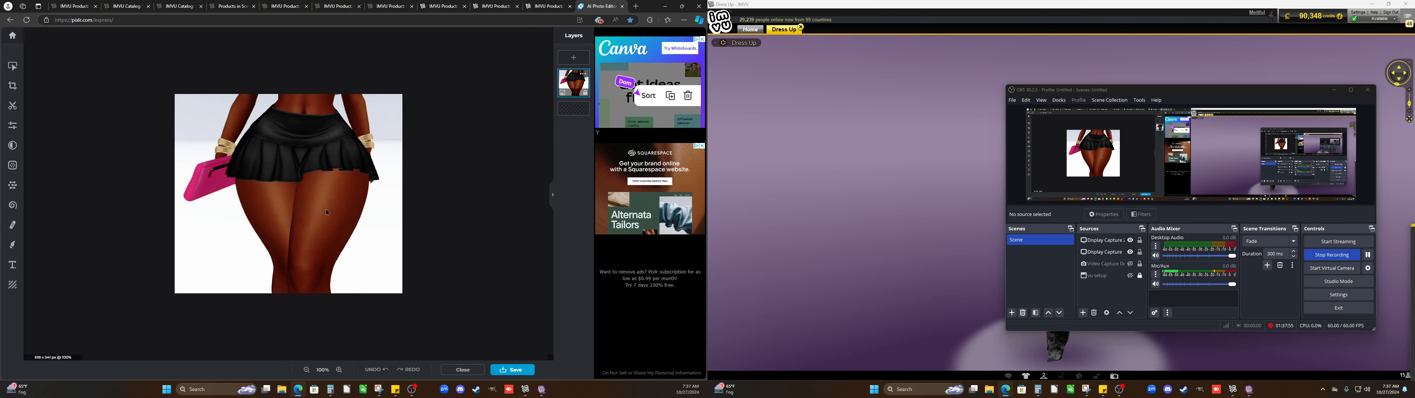
Try several Backdrop filters, including Poster and Motion, on the skirt image with the pink bag
click(13, 185)
click(104, 224)
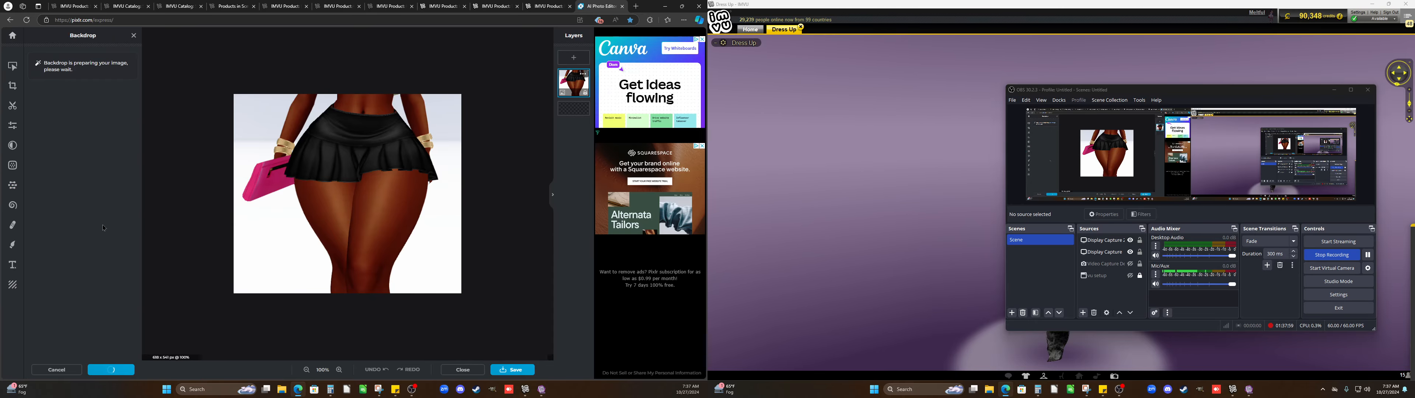
click(81, 257)
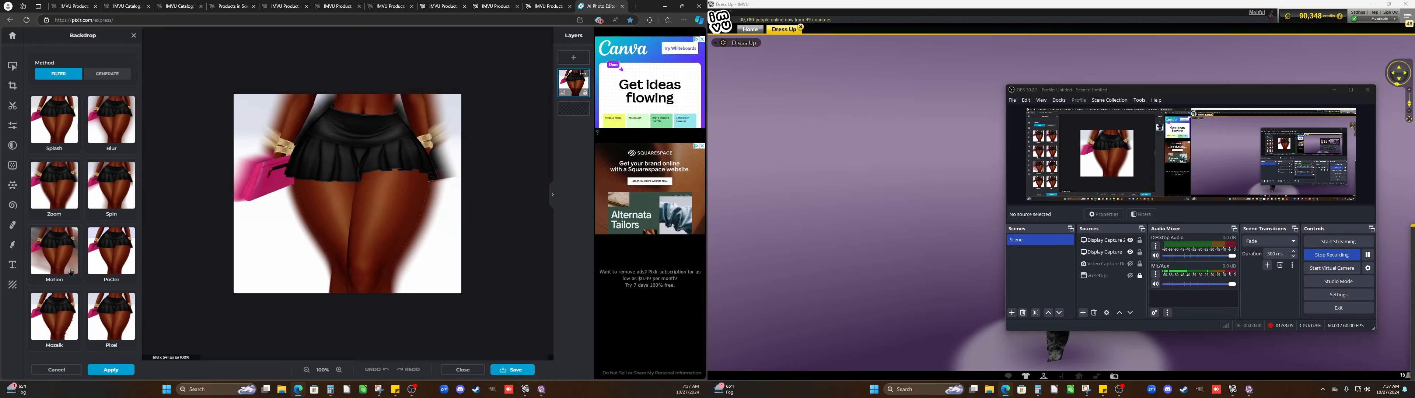
click(109, 252)
click(60, 301)
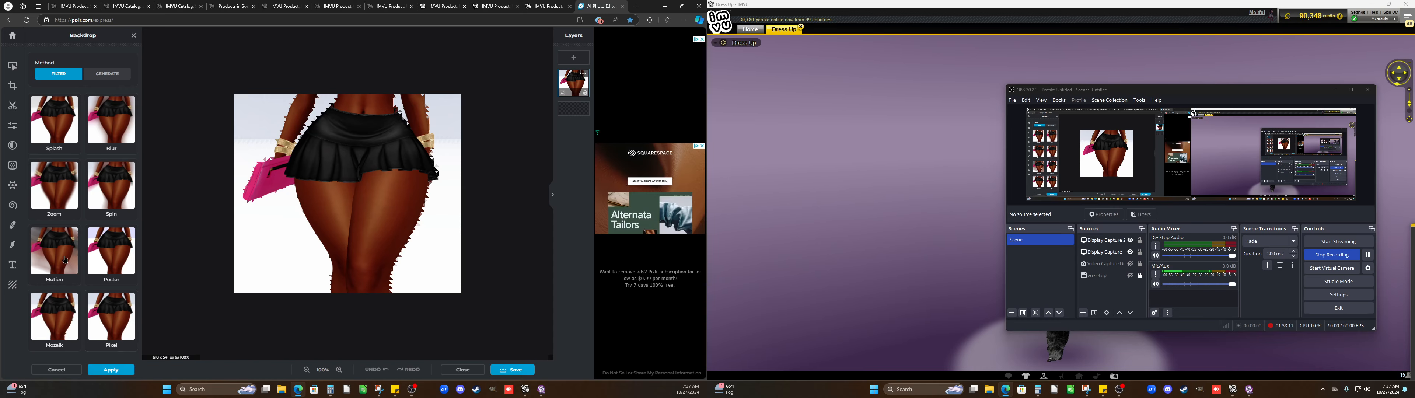
click(39, 247)
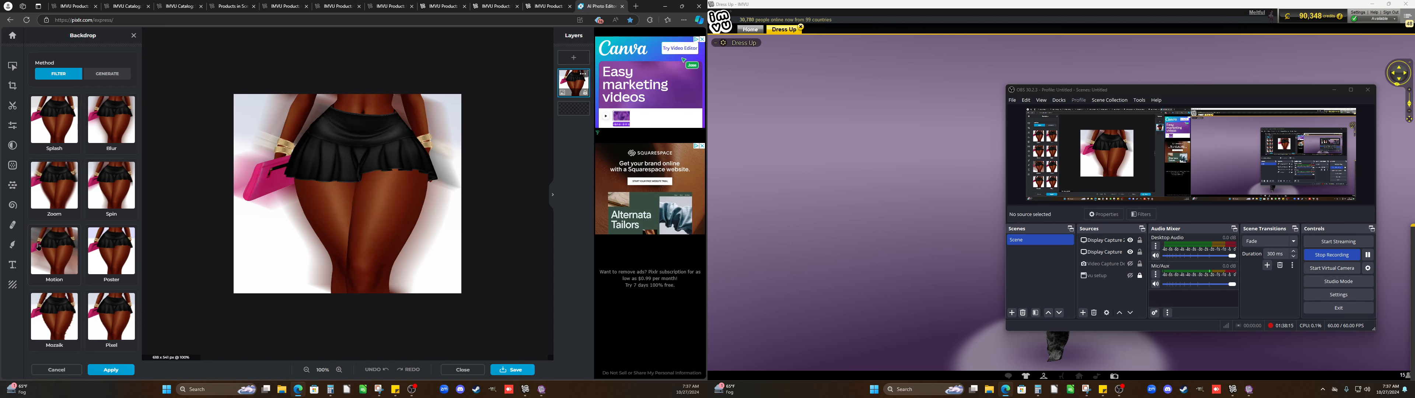
Switch to IMVU, clear the search filter on the avatar's worn items, and remove the handbag from the outfit
click(1360, 350)
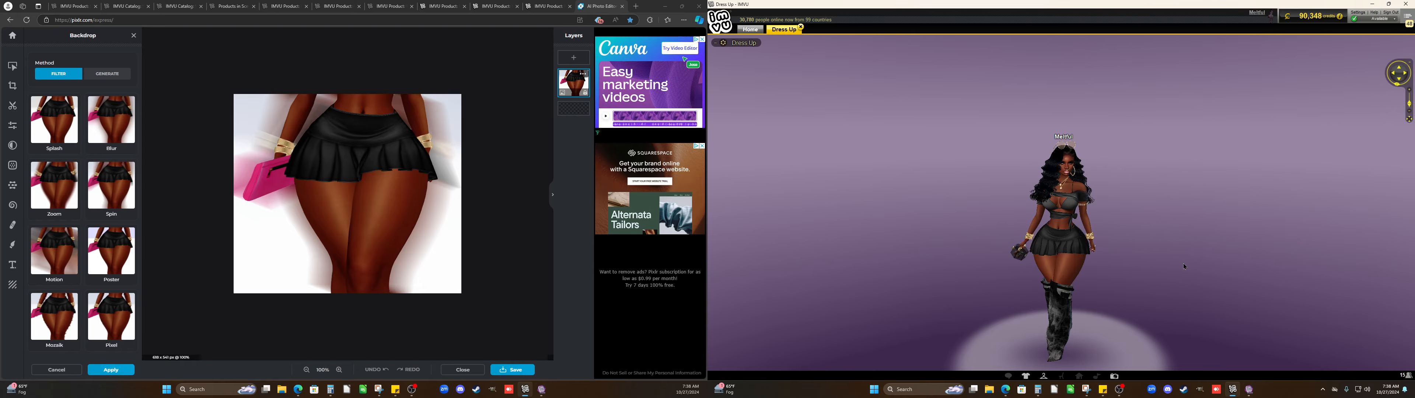
scroll(1174, 267, up, 2)
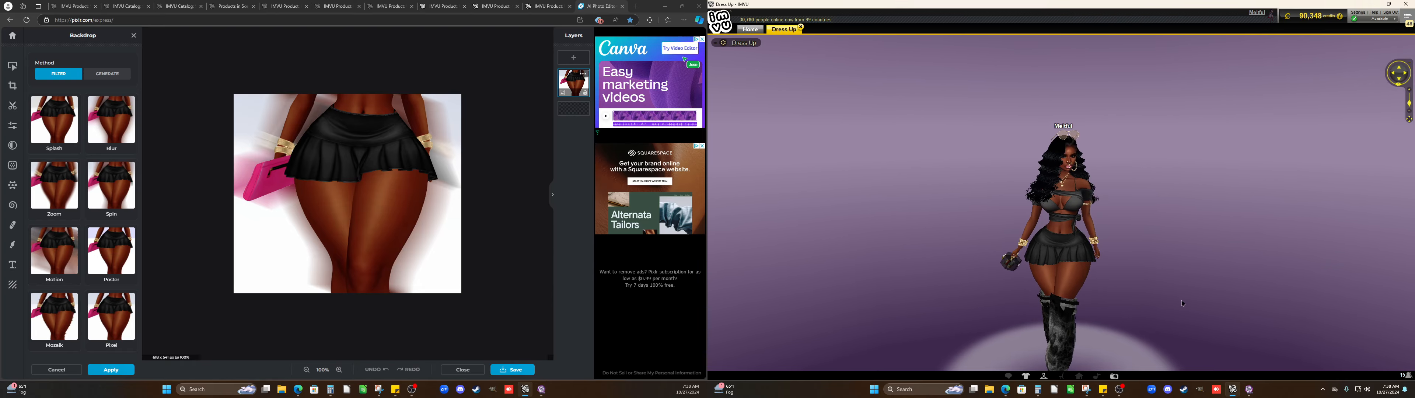
scroll(1185, 343, up, 2)
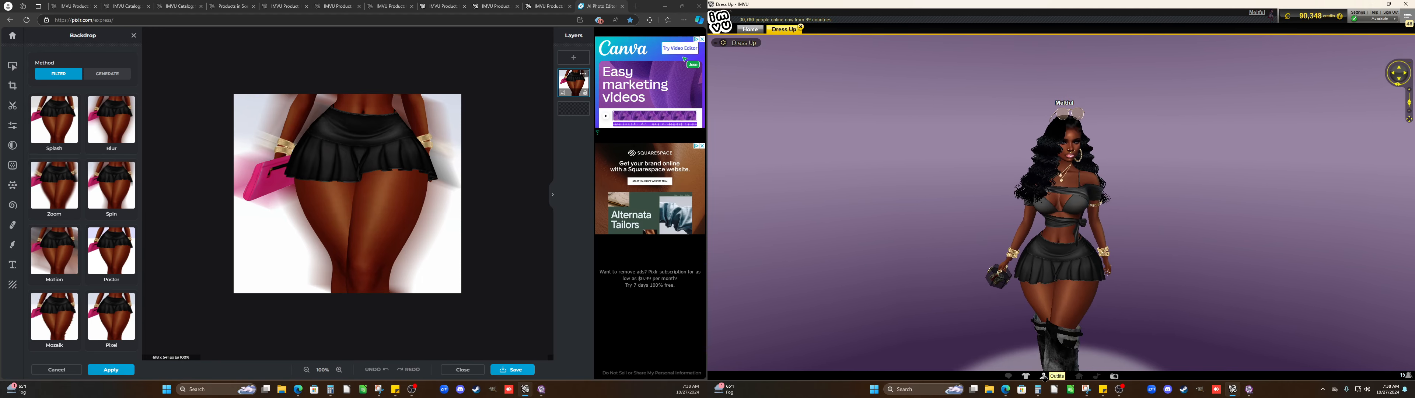
click(1029, 379)
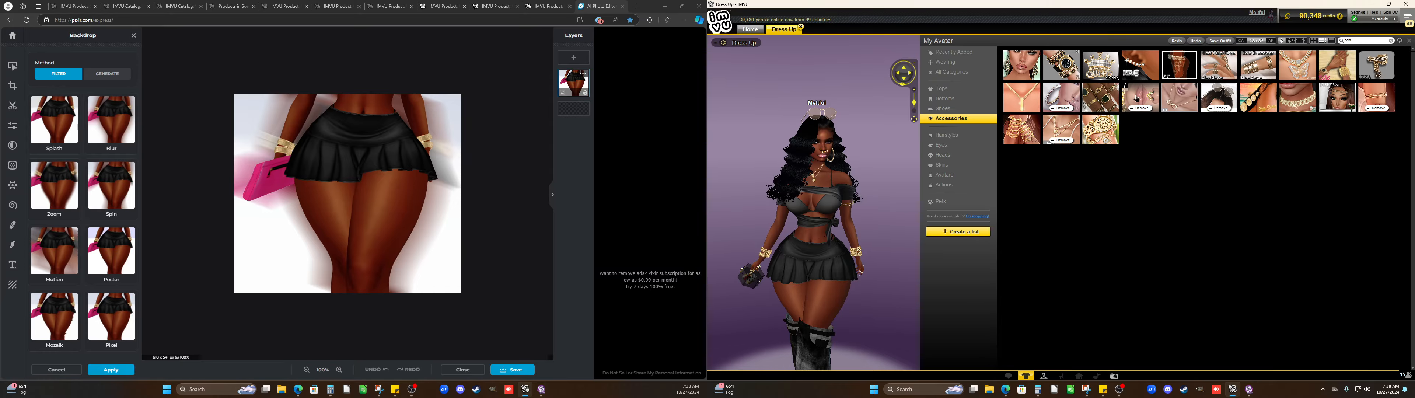
click(953, 63)
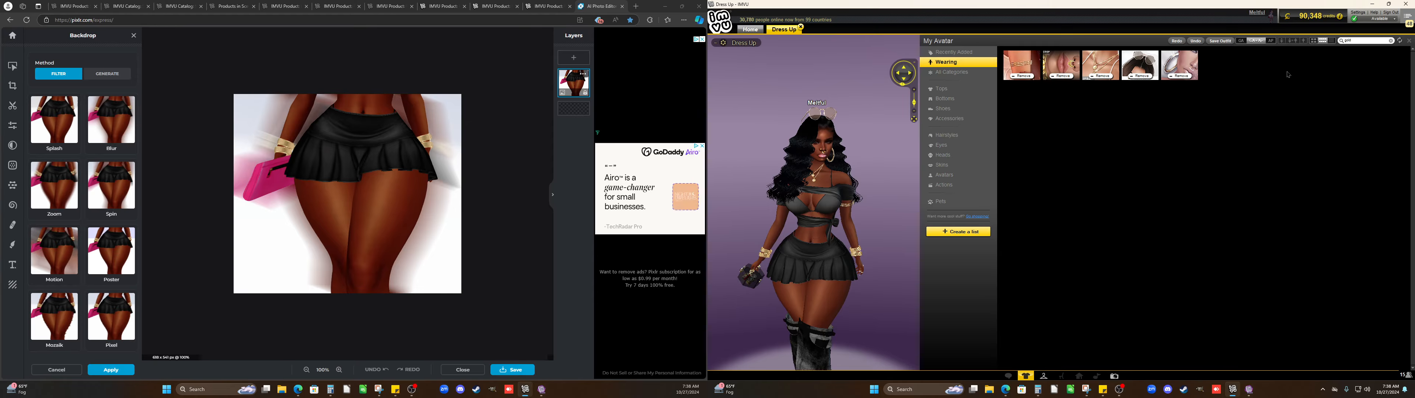
click(1391, 41)
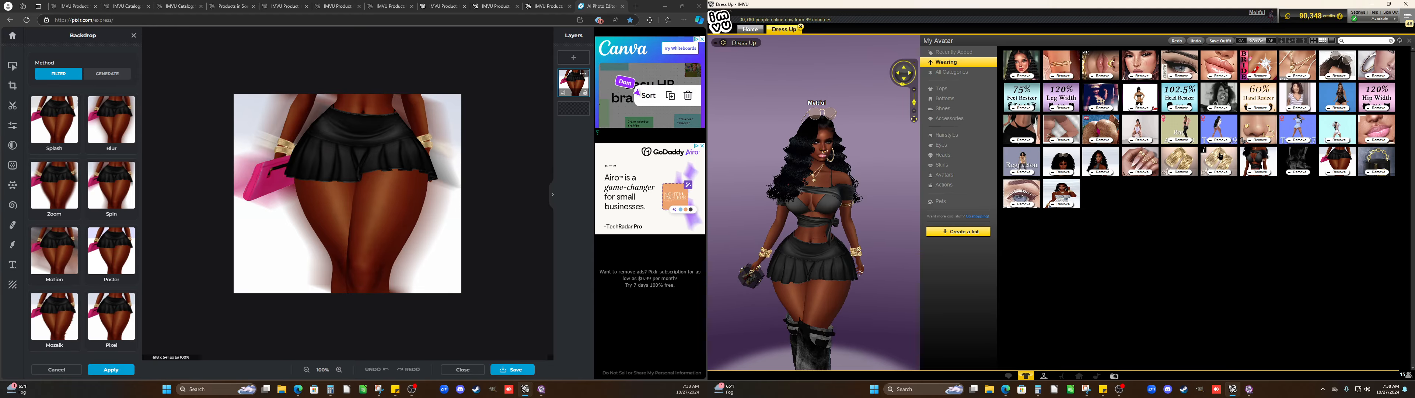
click(1364, 161)
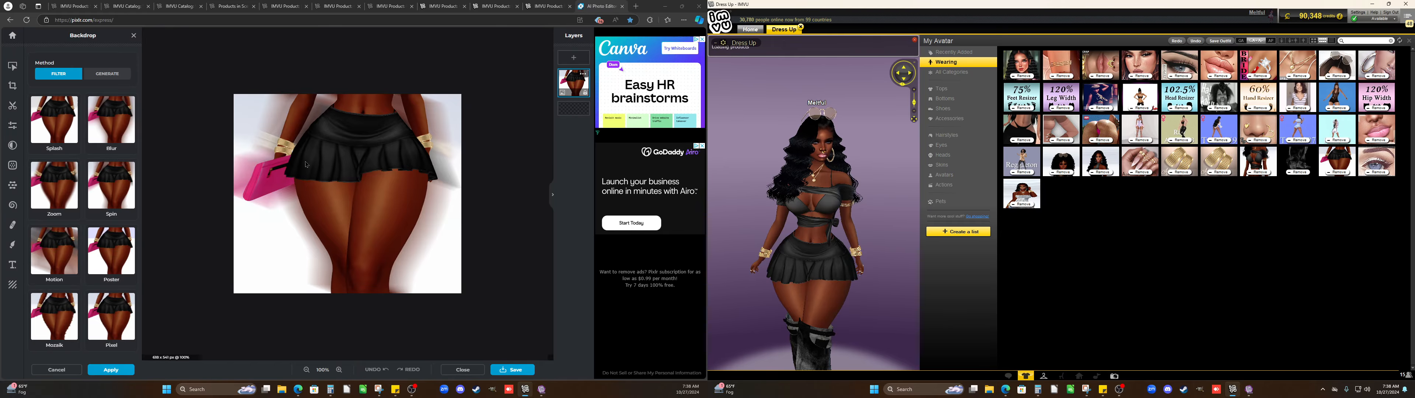
Close the wardrobe, frame the avatar without the bag, and capture the skirt and thigh area with Snipping Tool
click(1030, 382)
scroll(1042, 343, up, 4)
scroll(1038, 341, down, 2)
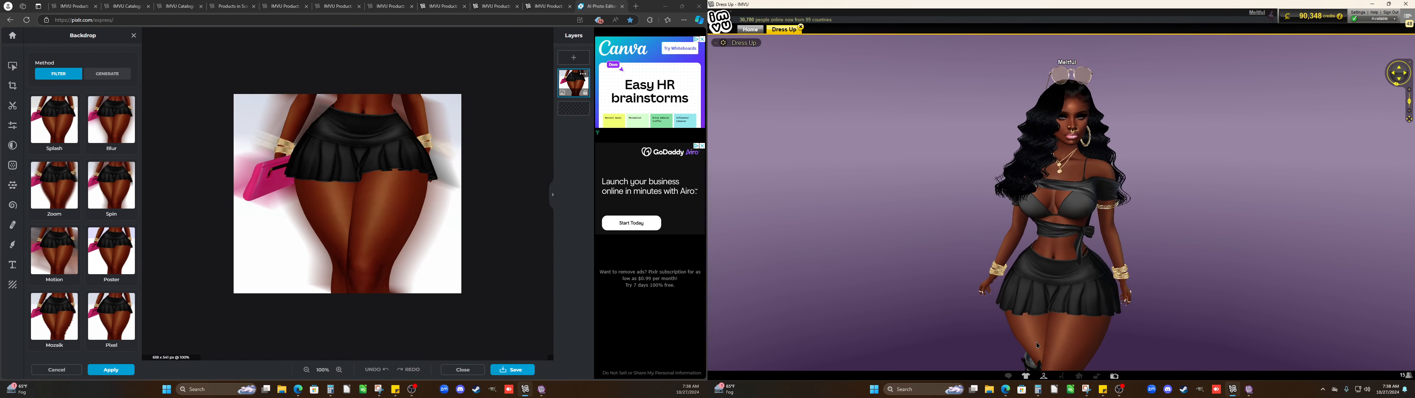
click(1088, 390)
click(57, 21)
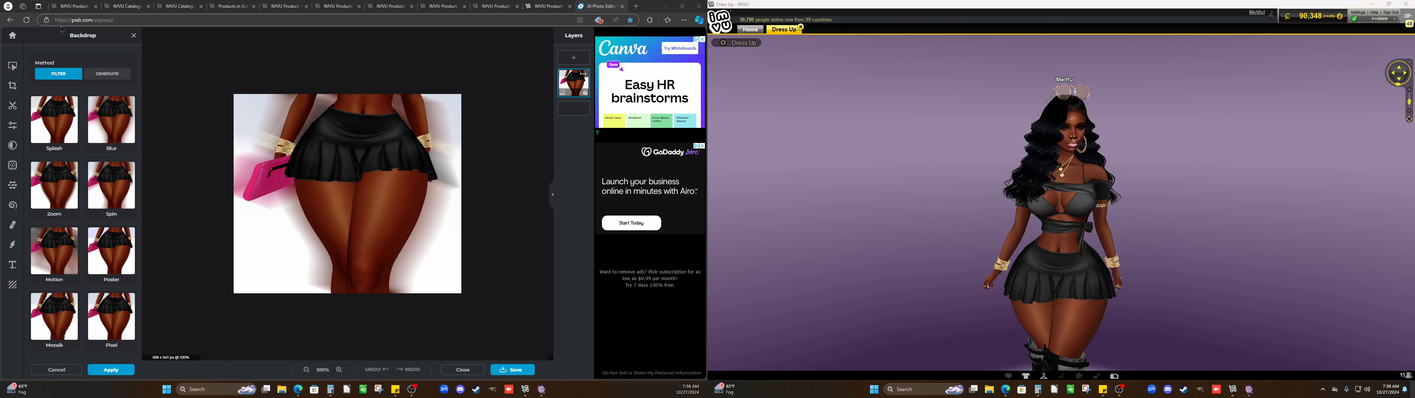
drag(1159, 343, 949, 241)
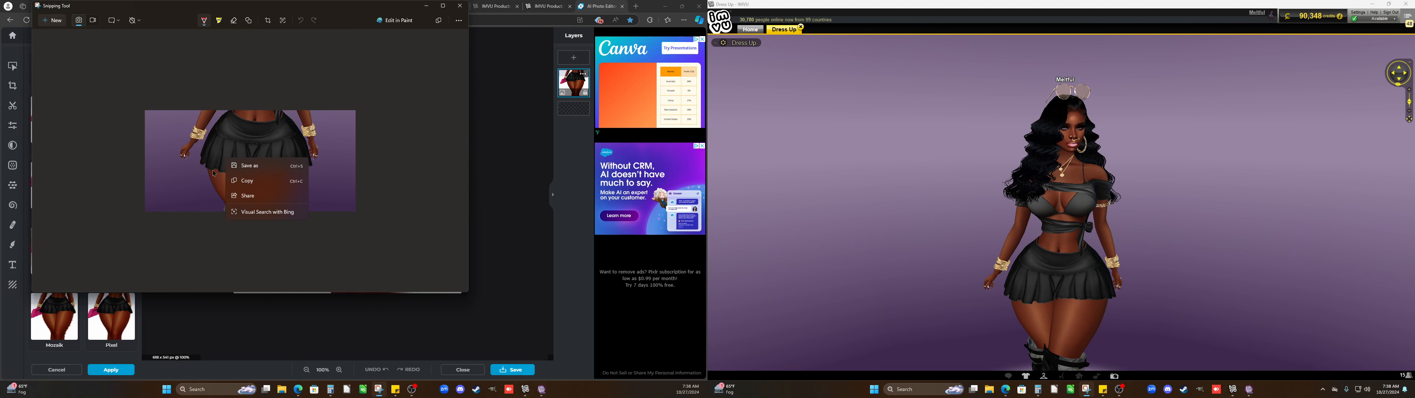
Save the new skirt snip as a PNG in Desktop > imvu > shoes, overwriting the existing pink-bag skirt screenshot
key(ctrl+s)
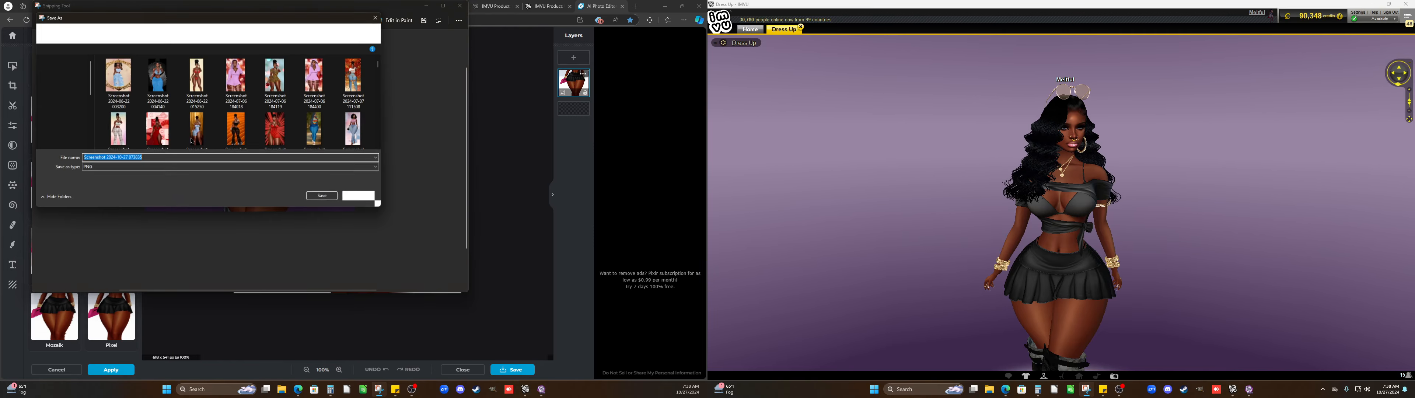
click(73, 85)
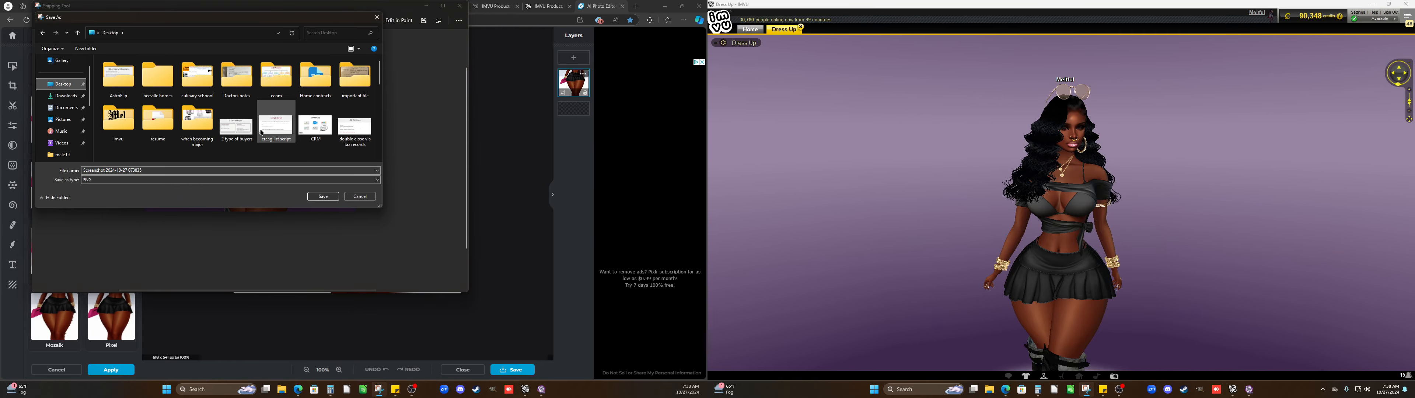
double_click(132, 124)
scroll(130, 126, down, 3)
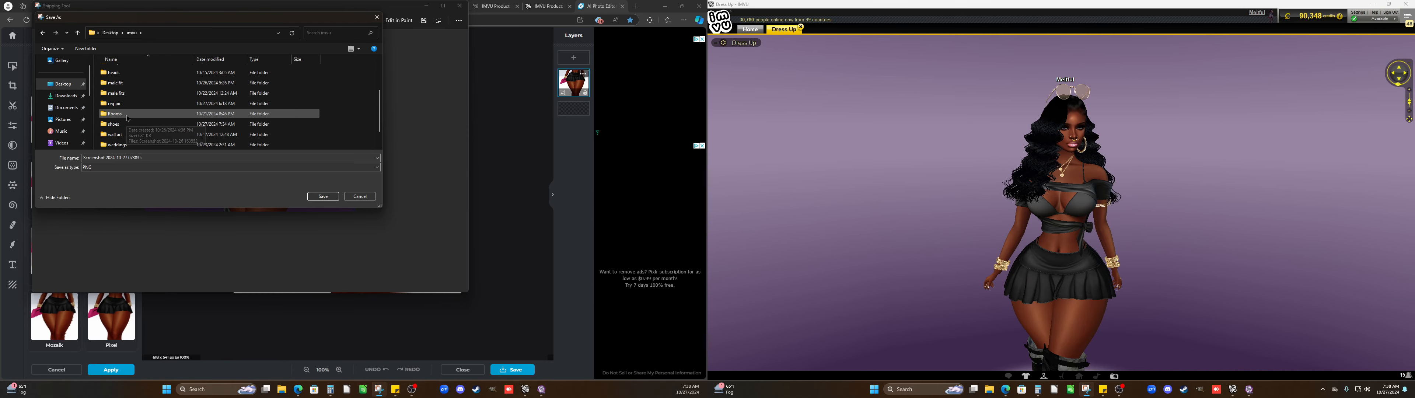
double_click(130, 126)
scroll(131, 126, down, 5)
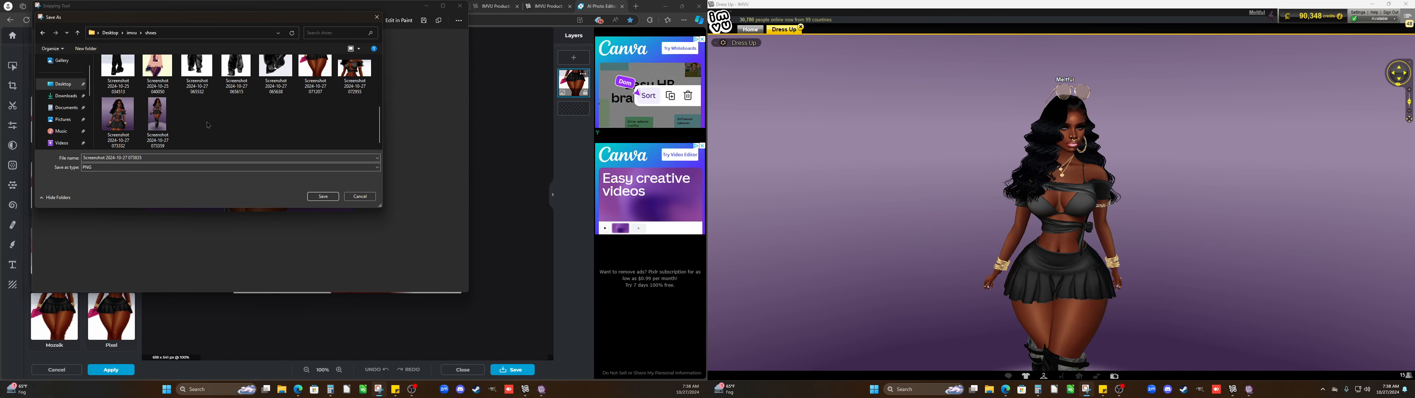
click(316, 80)
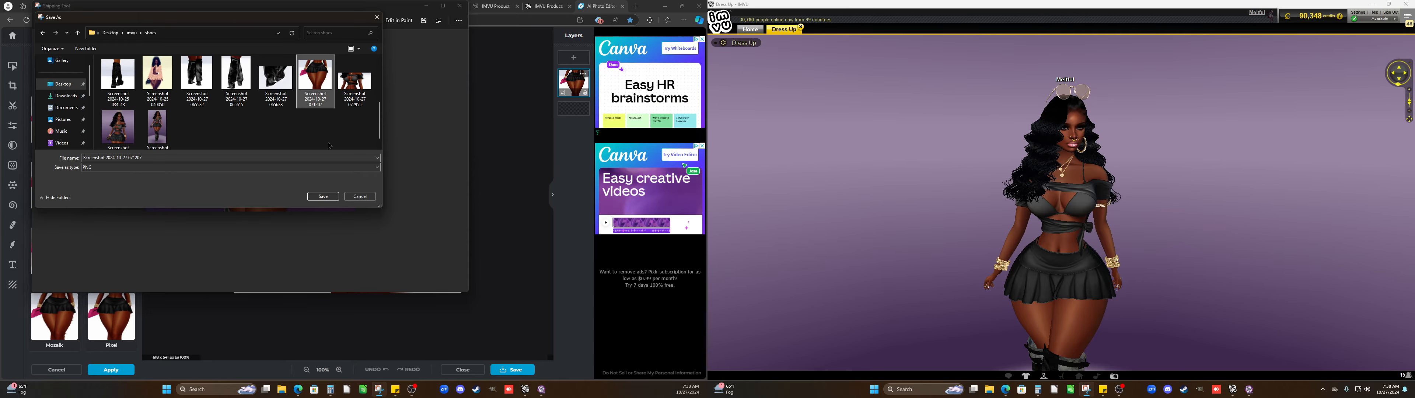
click(323, 197)
click(370, 195)
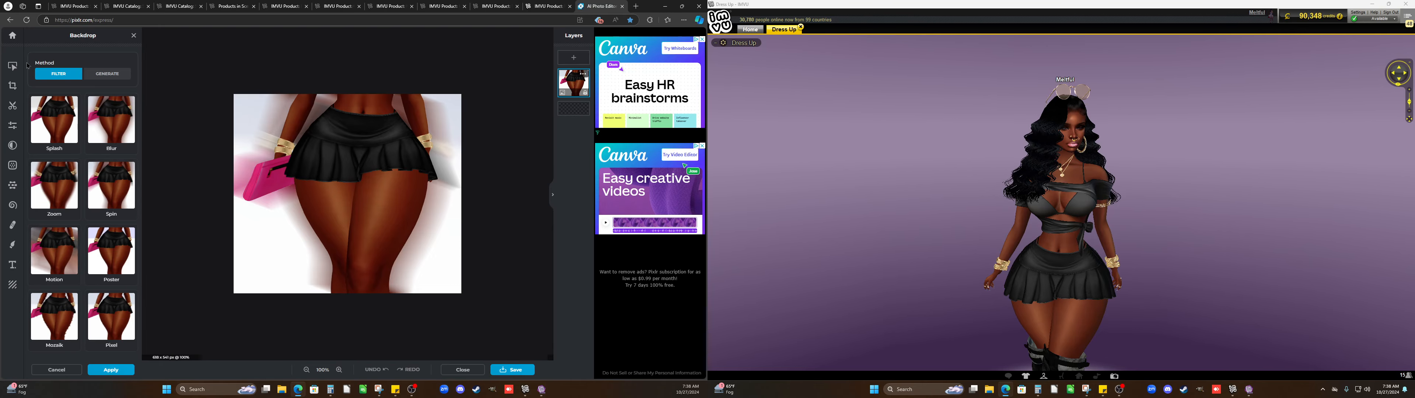
Open the new purple-background skirt screenshot from the shoes folder in Pixlr as a new document
click(25, 35)
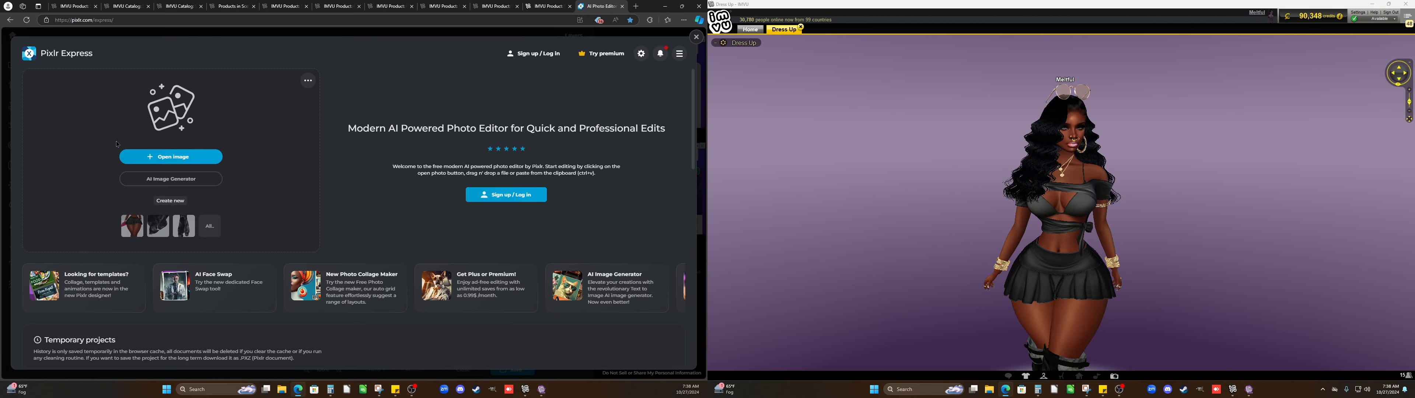
click(158, 165)
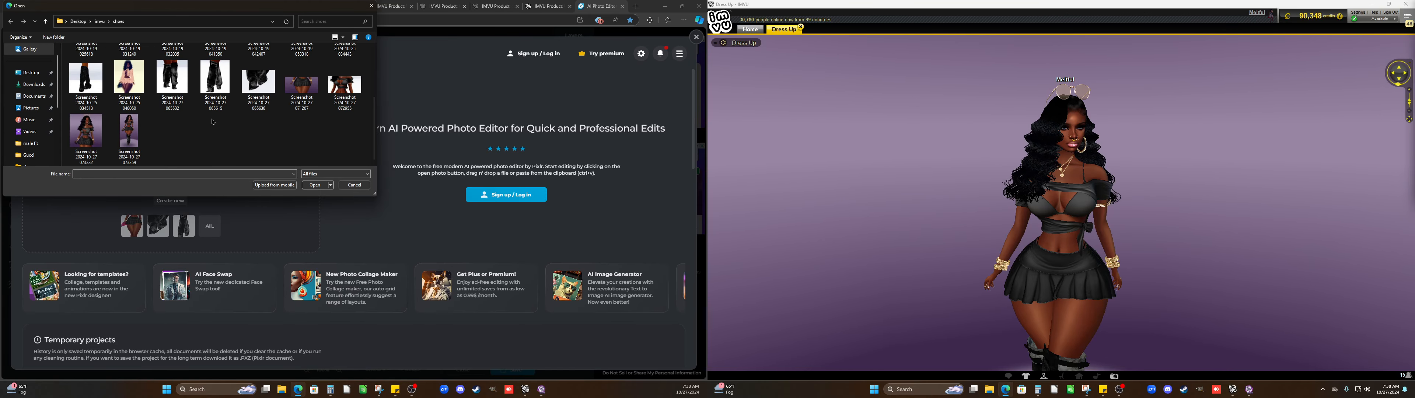
click(302, 91)
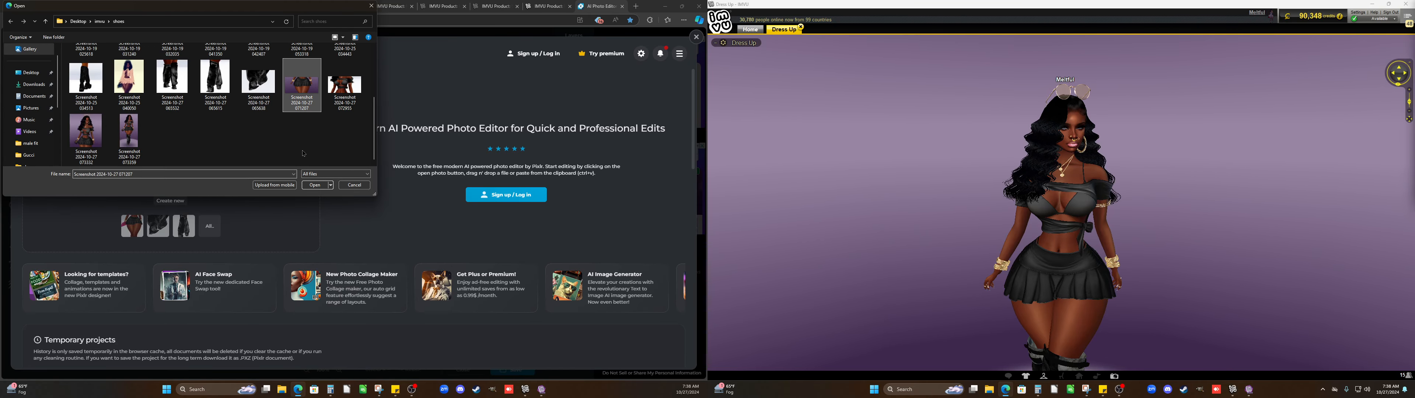
click(314, 185)
click(325, 222)
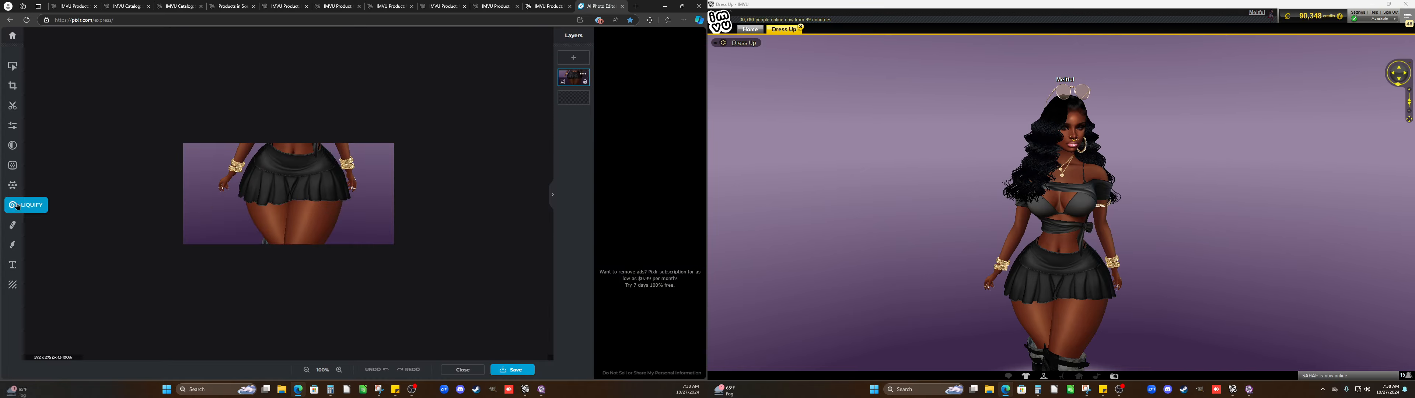
Use the Backdrop AI tool on the purple-background skirt image, trying the Motion filter and choosing Zoom
click(13, 184)
click(108, 253)
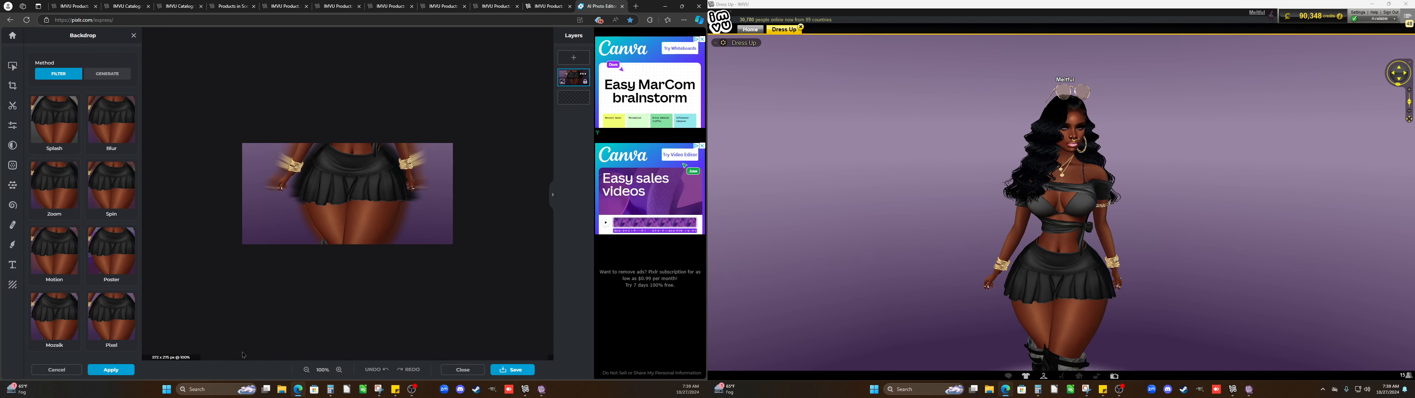
click(59, 254)
click(47, 209)
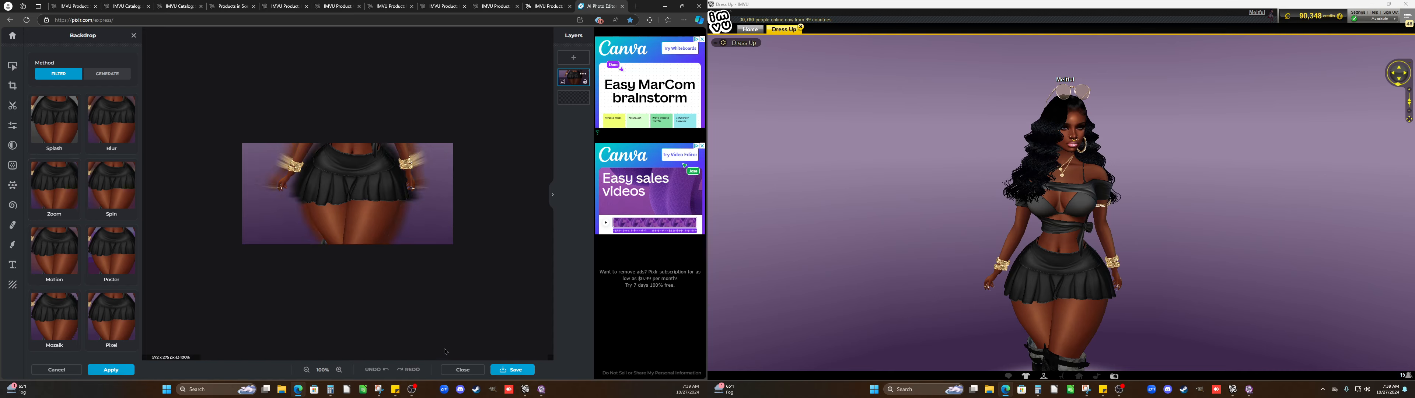
Apply an effect preset to the purple-background skirt image, trying Alex and choosing Amber
click(12, 125)
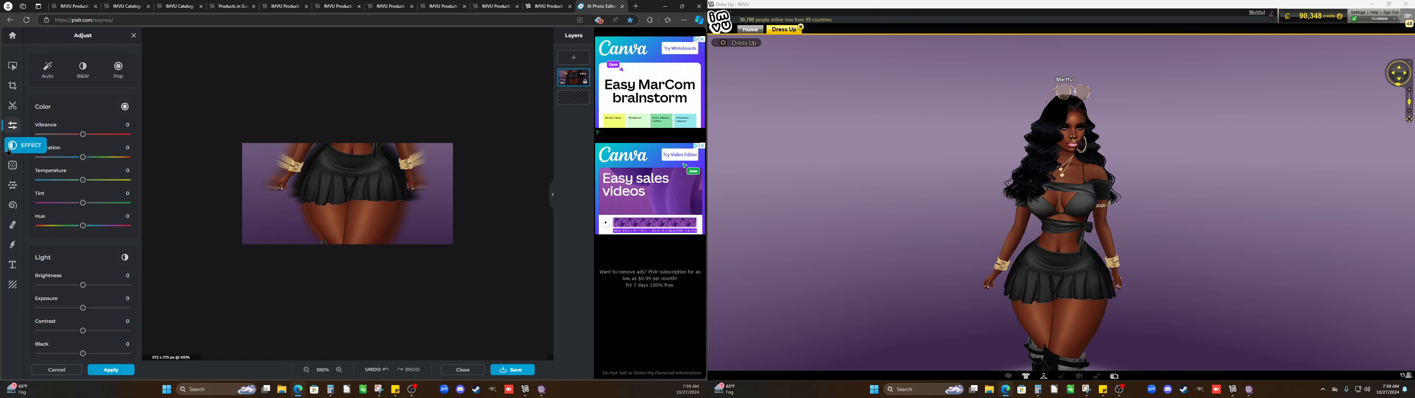
click(12, 146)
click(51, 131)
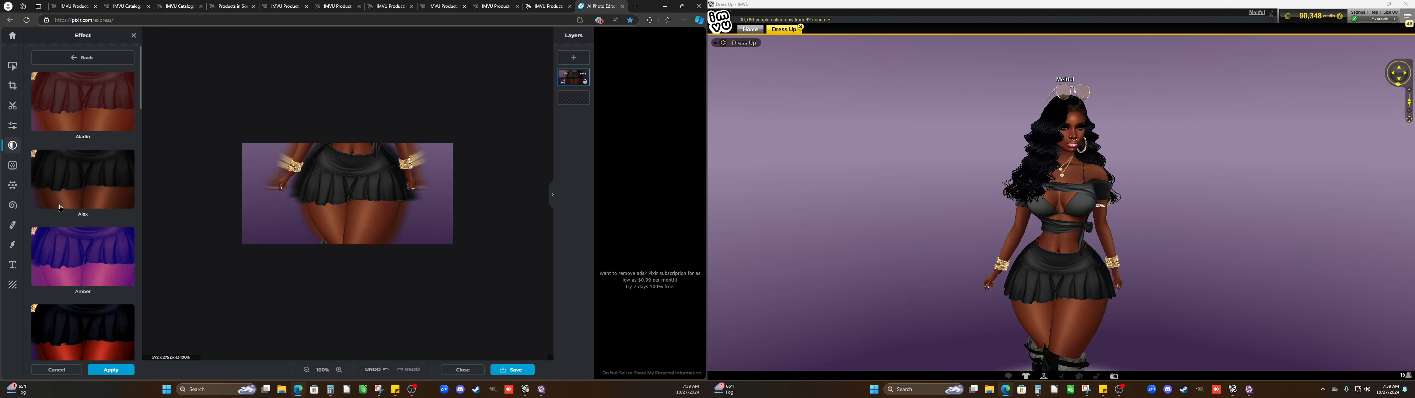
click(72, 177)
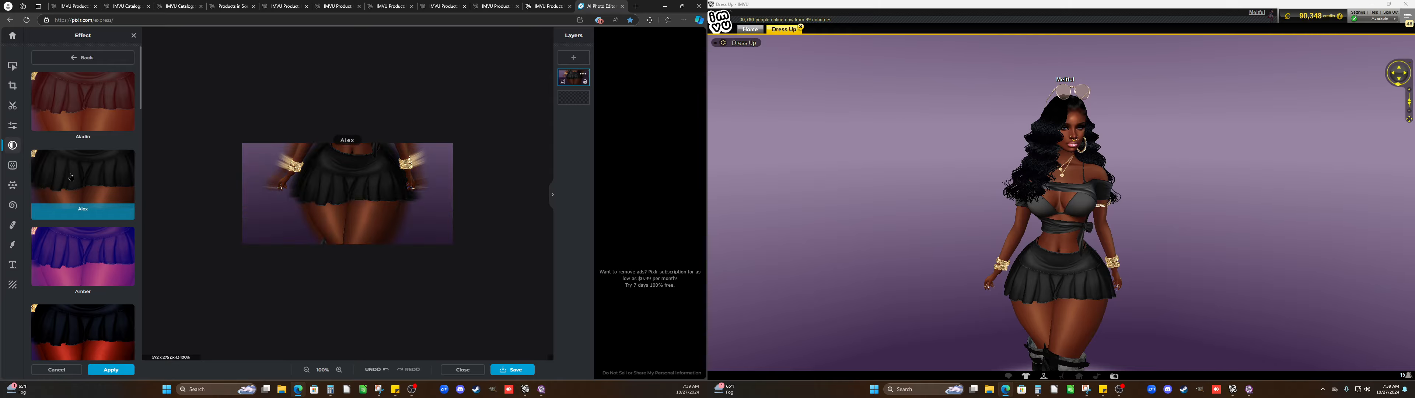
click(90, 244)
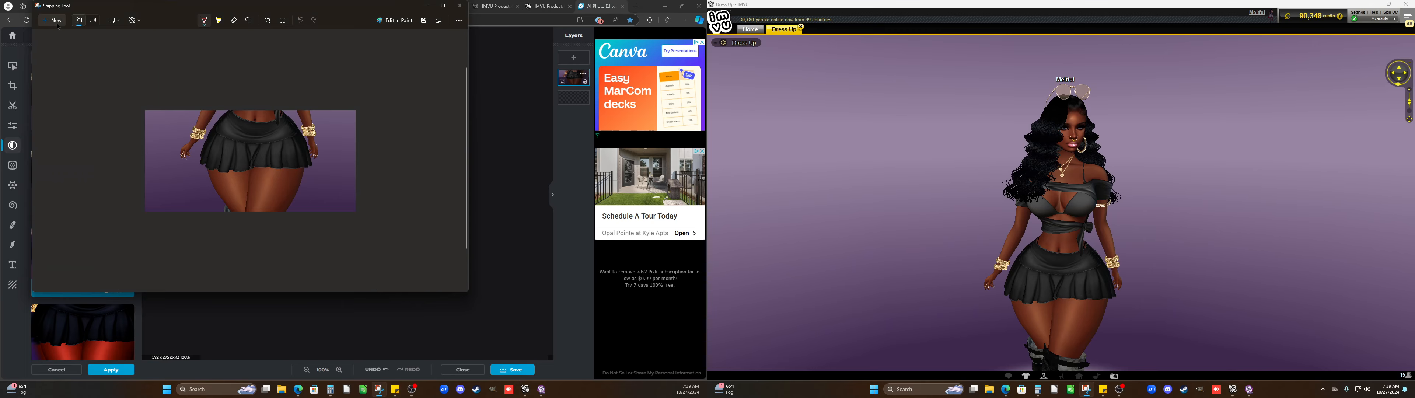
Capture the Amber-tinted skirt image with Snipping Tool and save it as a PNG in Desktop > imvu > Edit pics
click(57, 24)
drag(449, 242, 249, 146)
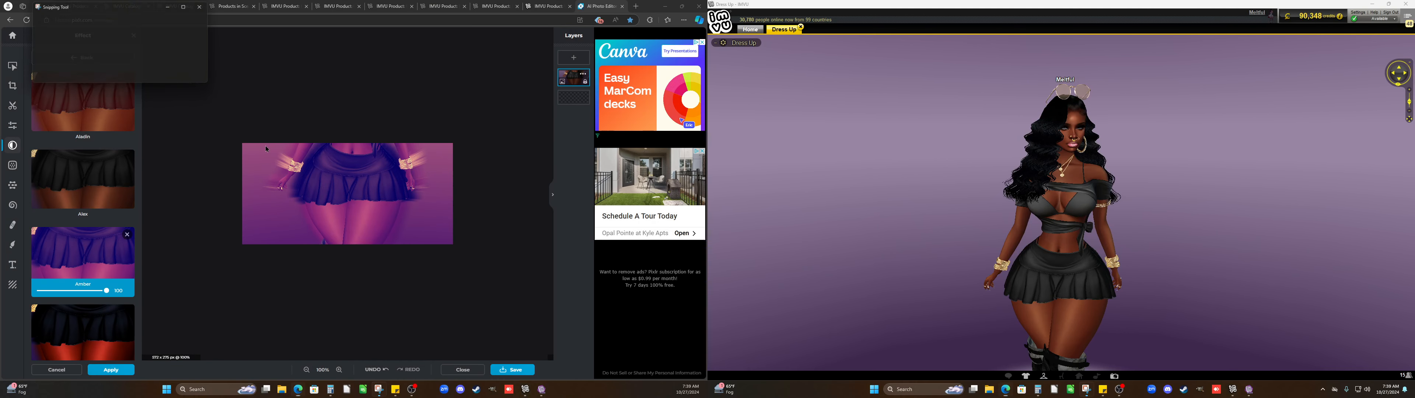
right_click(262, 172)
click(289, 179)
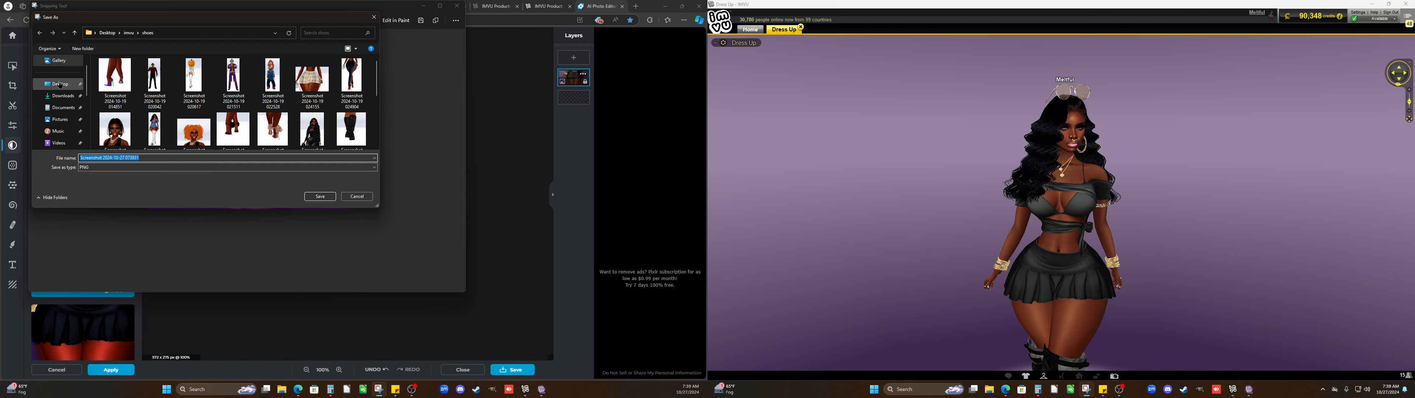
click(74, 33)
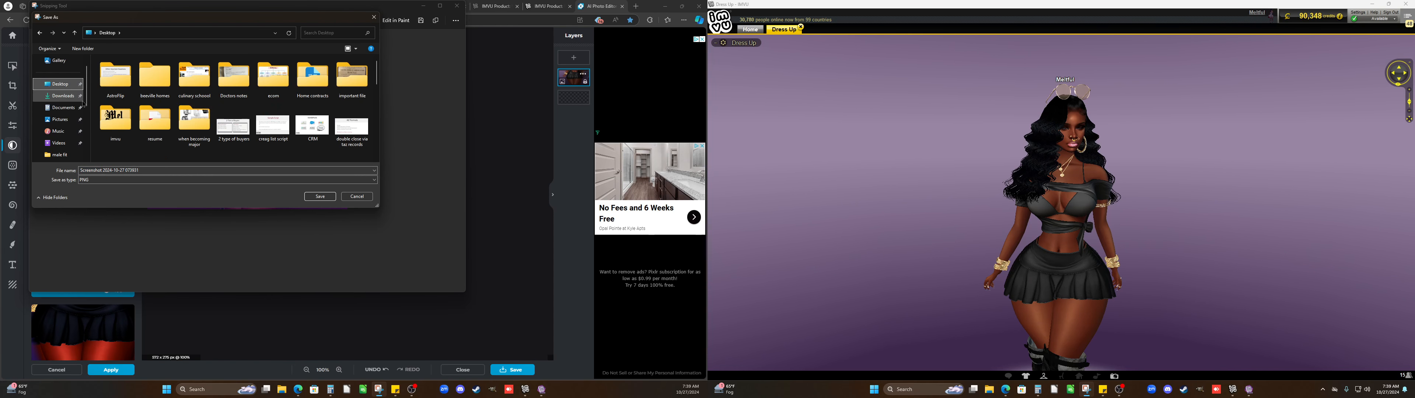
double_click(113, 81)
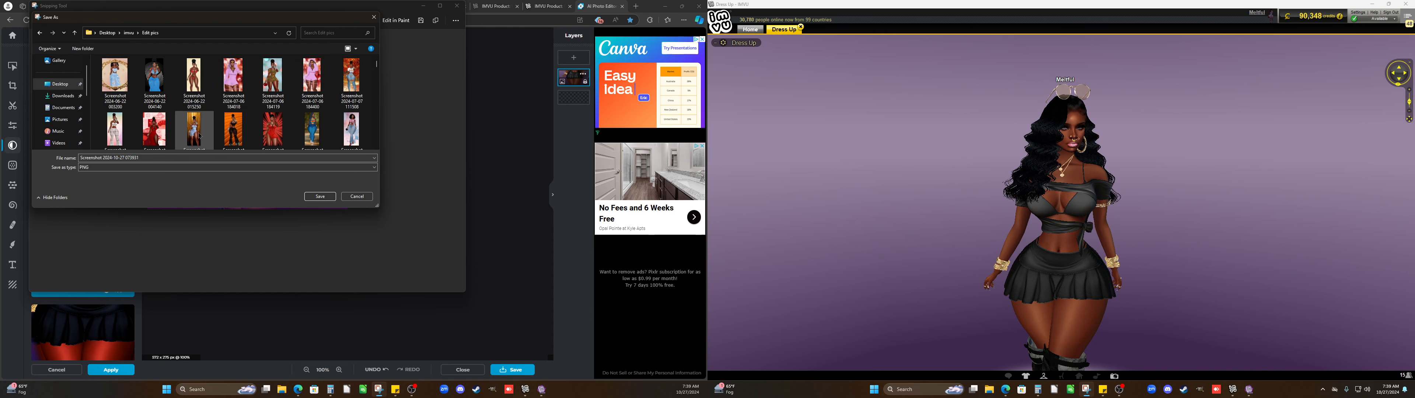
click(320, 196)
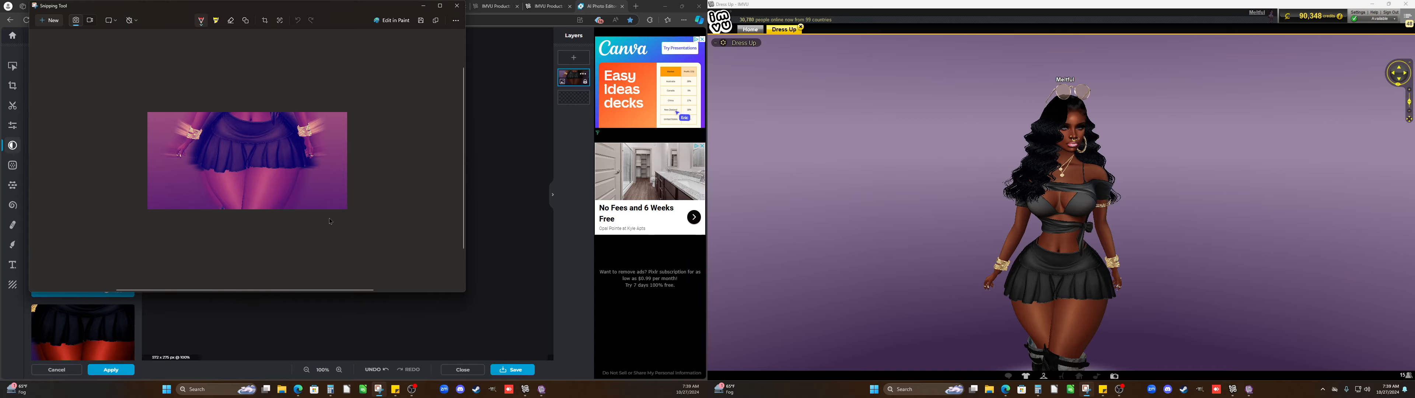
Return to Pixlr and open the white-background screenshot of the black wrap top from the shoes folder
click(398, 332)
click(12, 35)
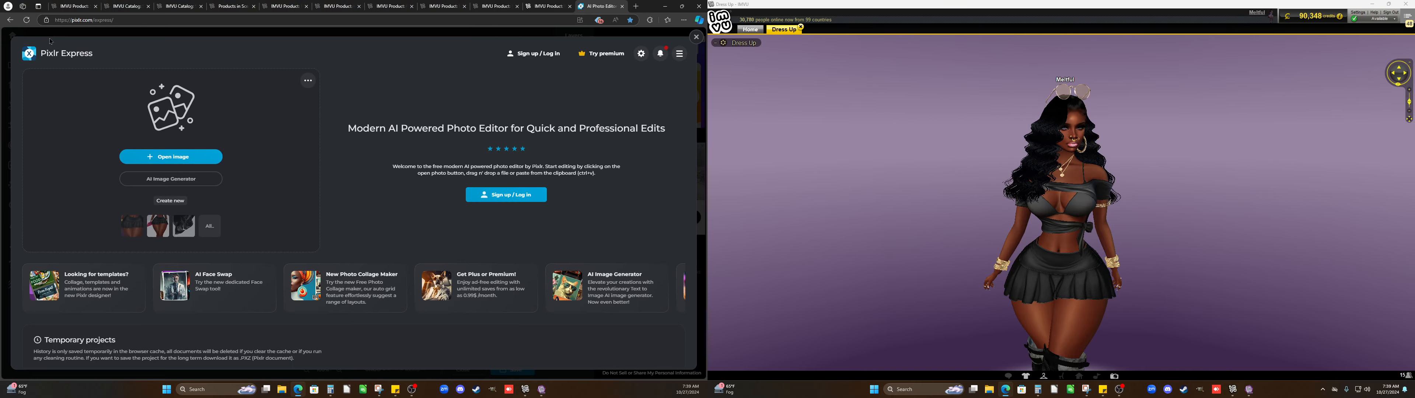
click(206, 162)
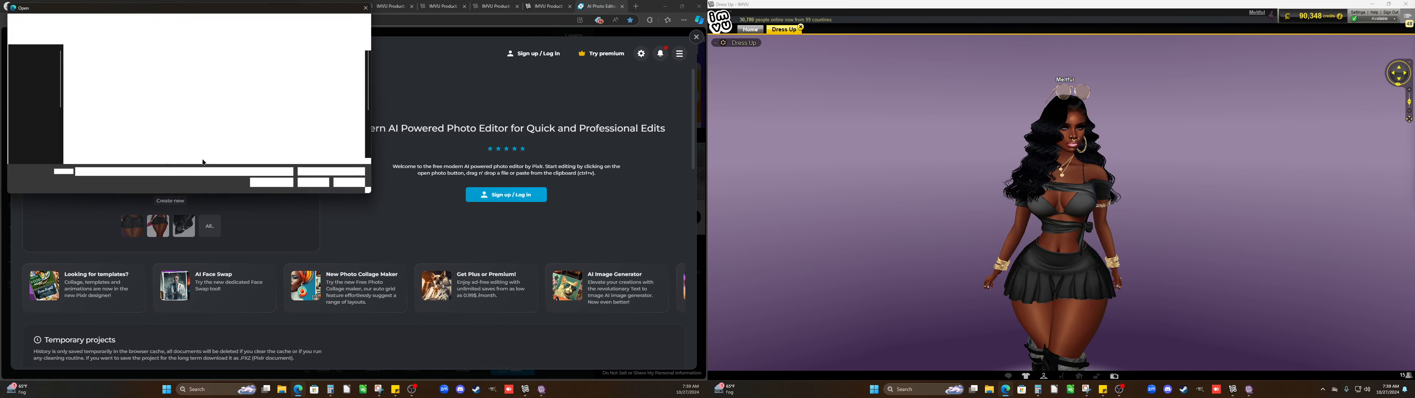
scroll(256, 133, down, 1)
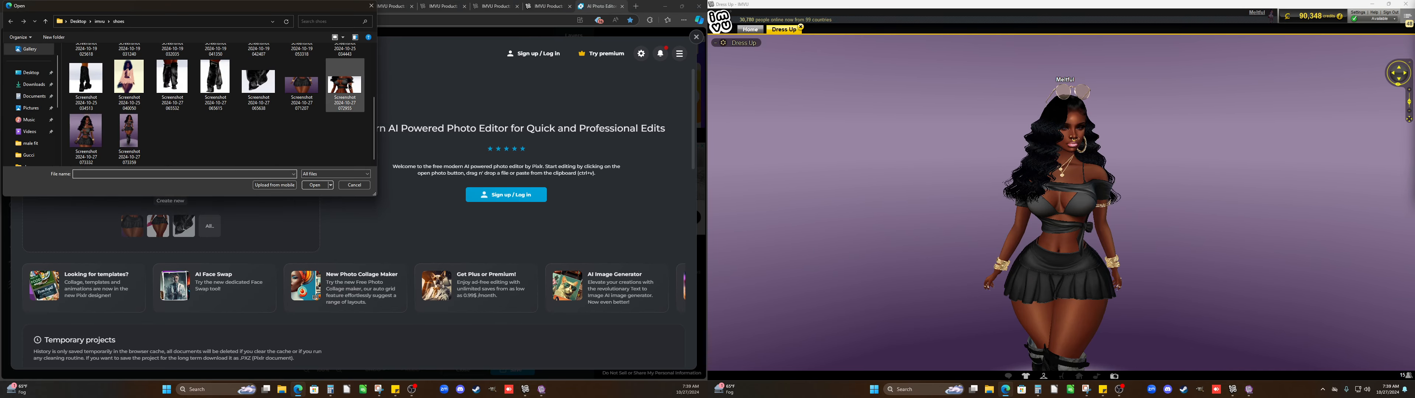
click(339, 102)
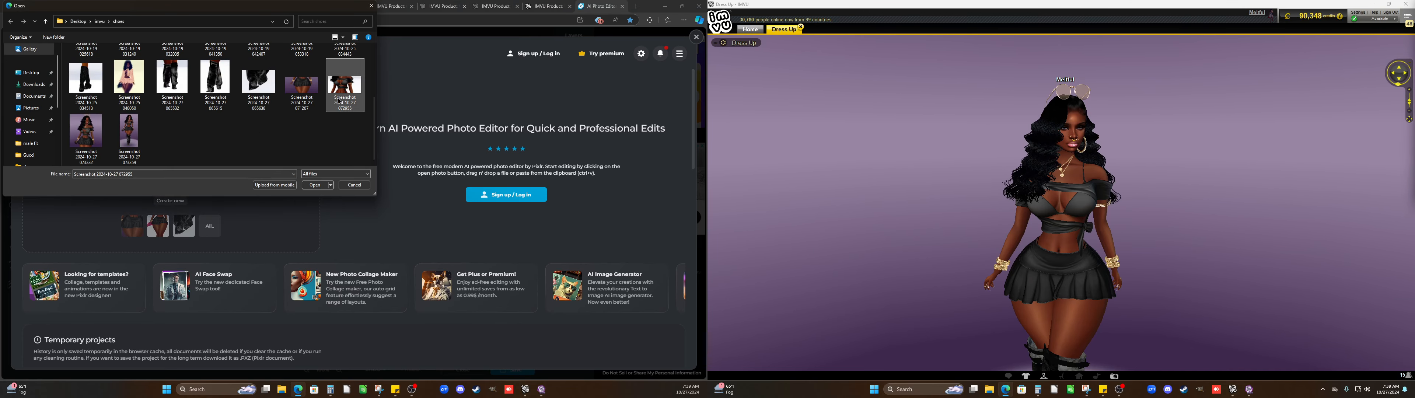
click(314, 185)
click(329, 212)
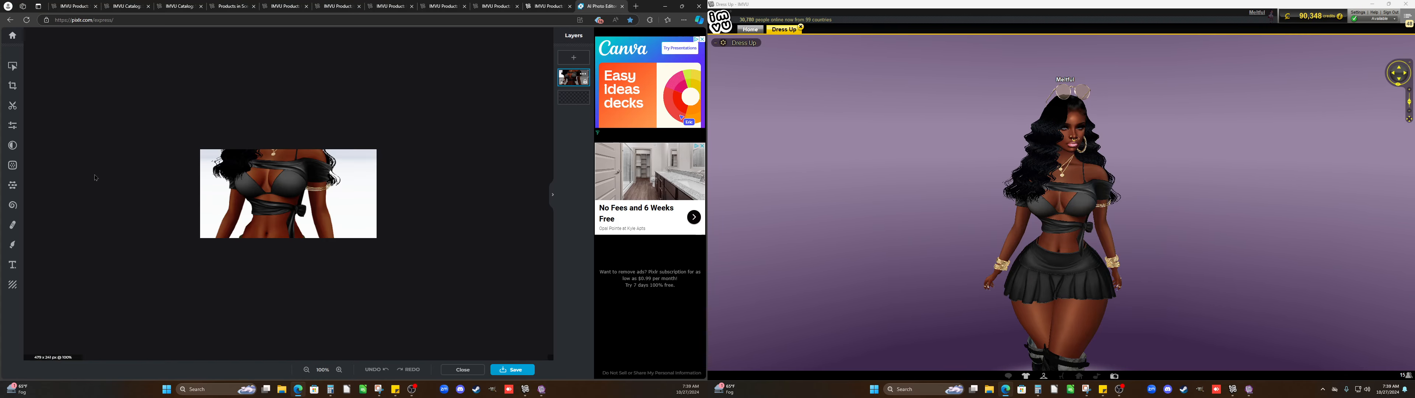
Apply an AI Backdrop filter to the wrap top image, try effects including Alex, Amber and Antonio, and choose Harry
click(12, 185)
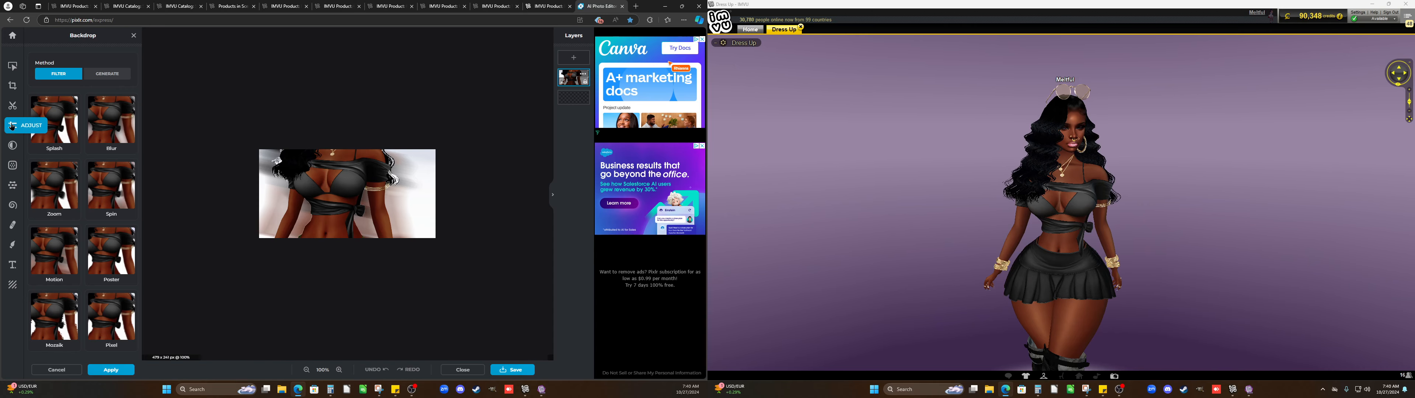
click(12, 145)
click(57, 140)
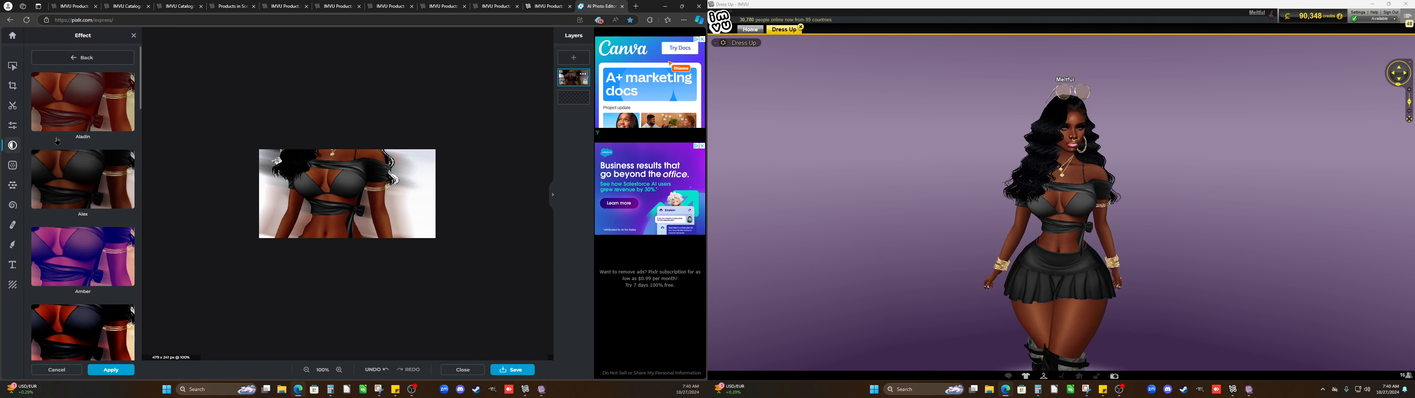
click(66, 198)
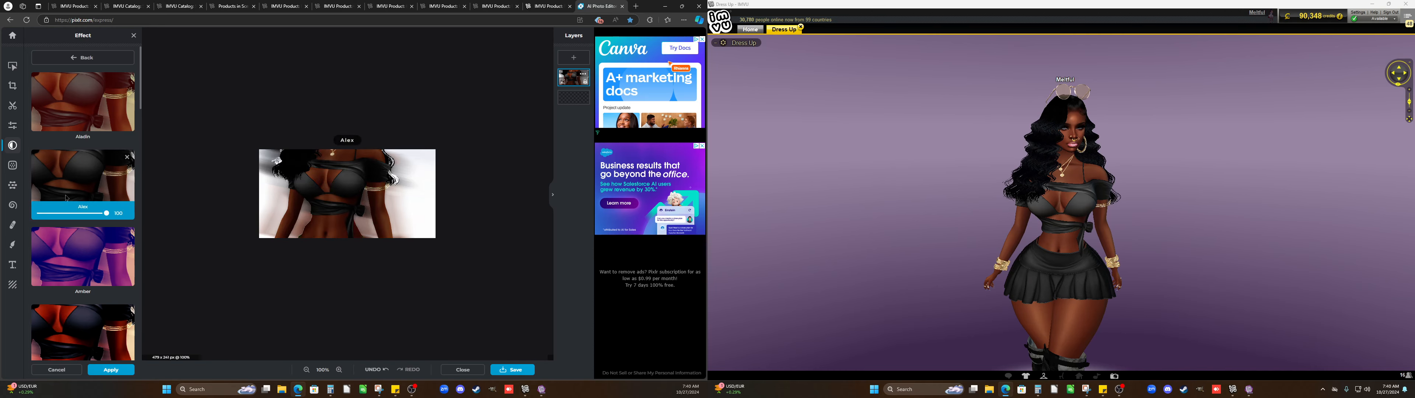
click(90, 252)
click(97, 330)
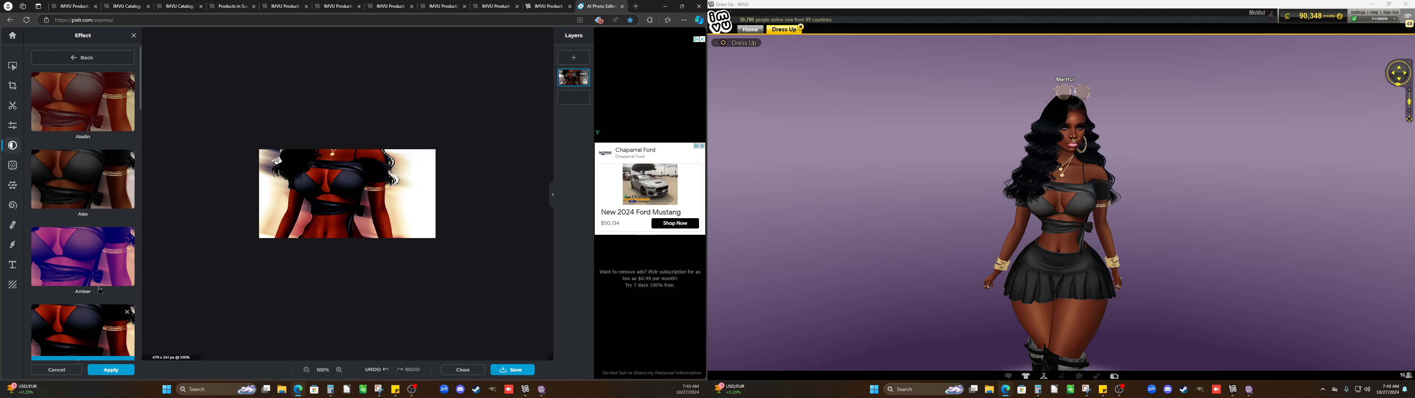
scroll(100, 291, down, 3)
click(97, 227)
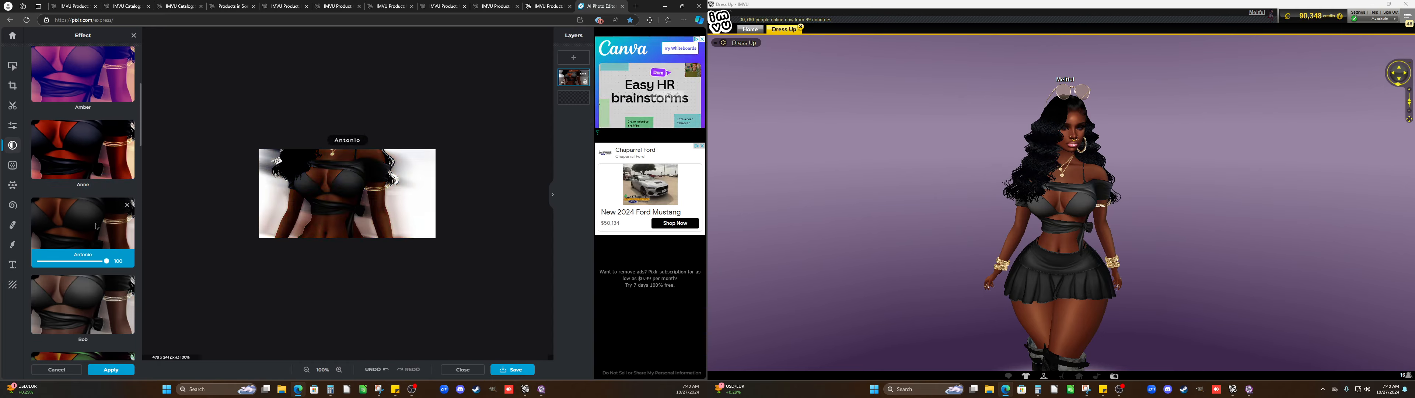
scroll(107, 279, down, 3)
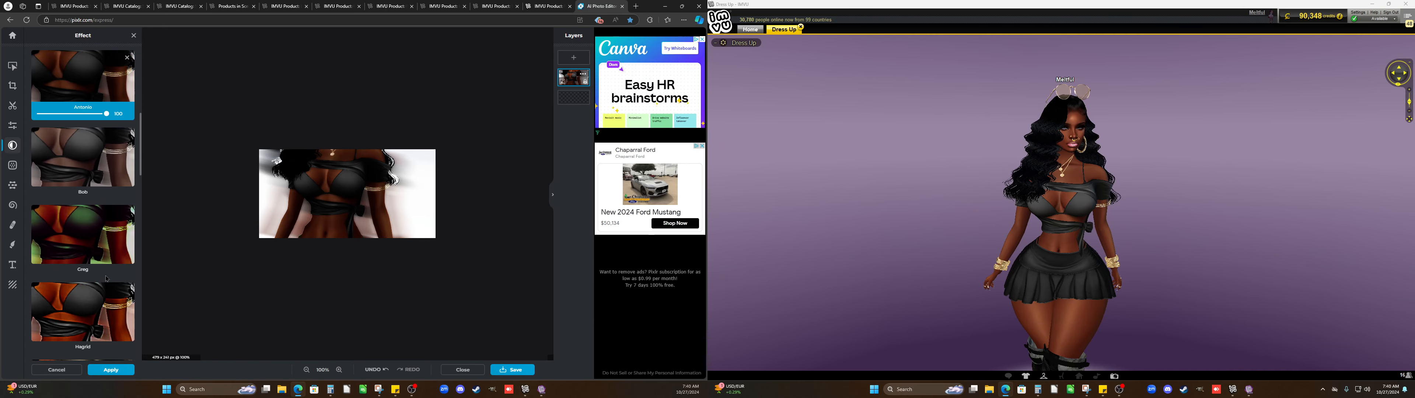
scroll(107, 279, down, 5)
click(92, 137)
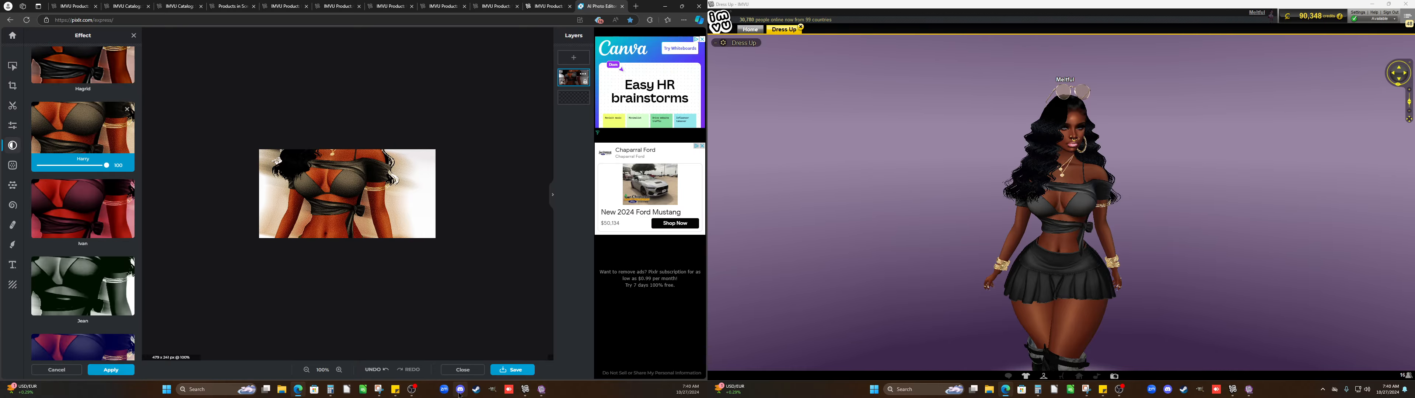
Capture the Harry-toned top image with Snipping Tool and save it as a PNG in the Edit pics folder
click(379, 391)
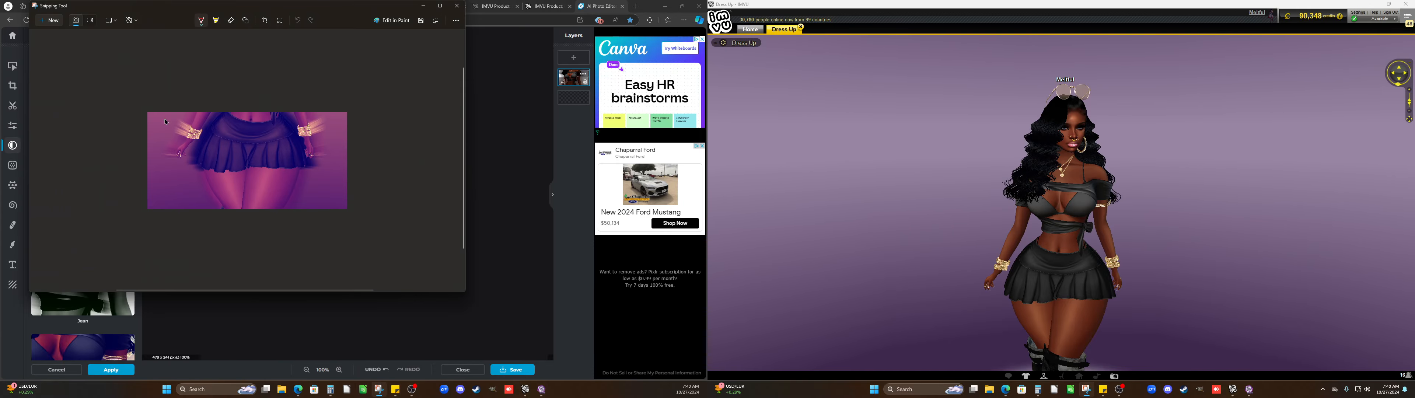
click(40, 25)
drag(434, 236, 260, 152)
right_click(272, 178)
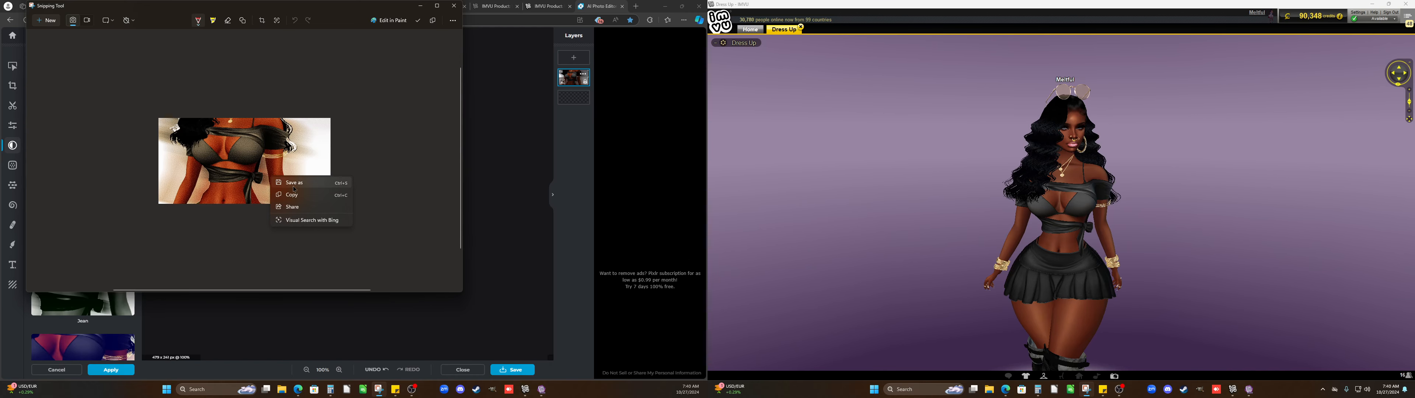
click(291, 182)
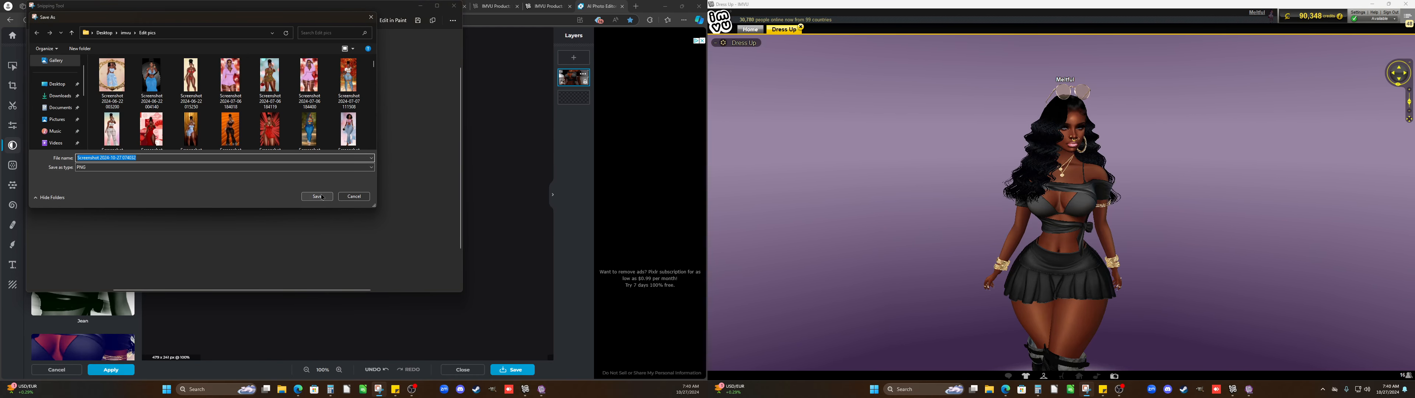
click(318, 197)
Return to Pixlr and open the larger purple-background outfit screenshot with the black handbag from the shoes folder
click(307, 321)
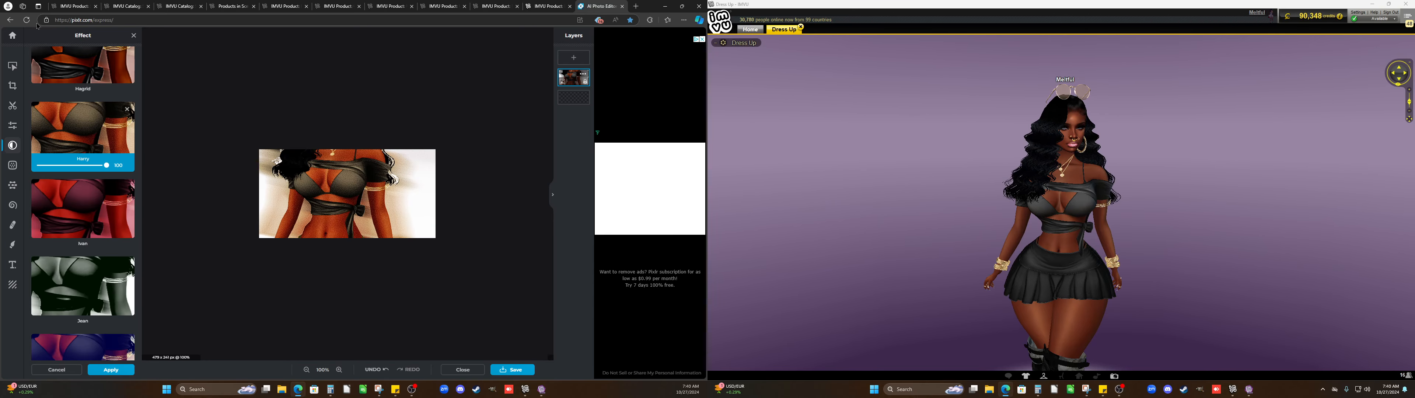
click(12, 35)
click(217, 157)
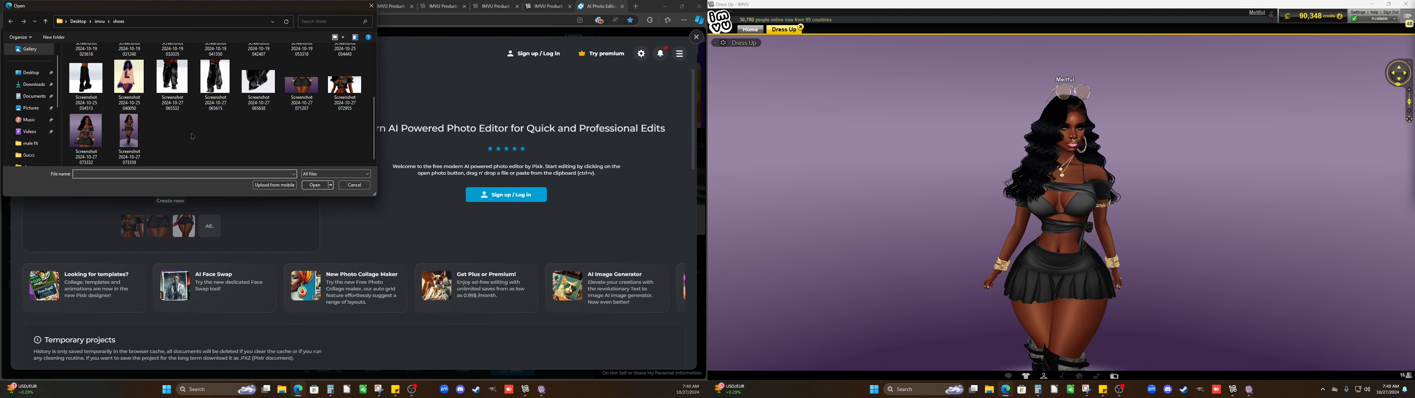
click(87, 135)
click(314, 187)
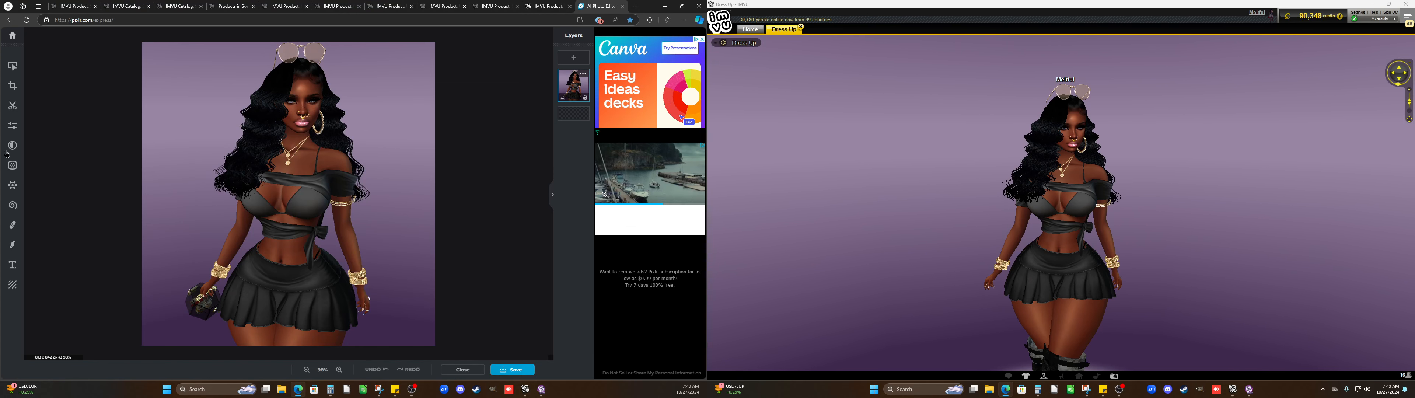
Use the AI Backdrop tool on the handbag outfit image, trying the Motion filter and choosing Zoom
click(13, 165)
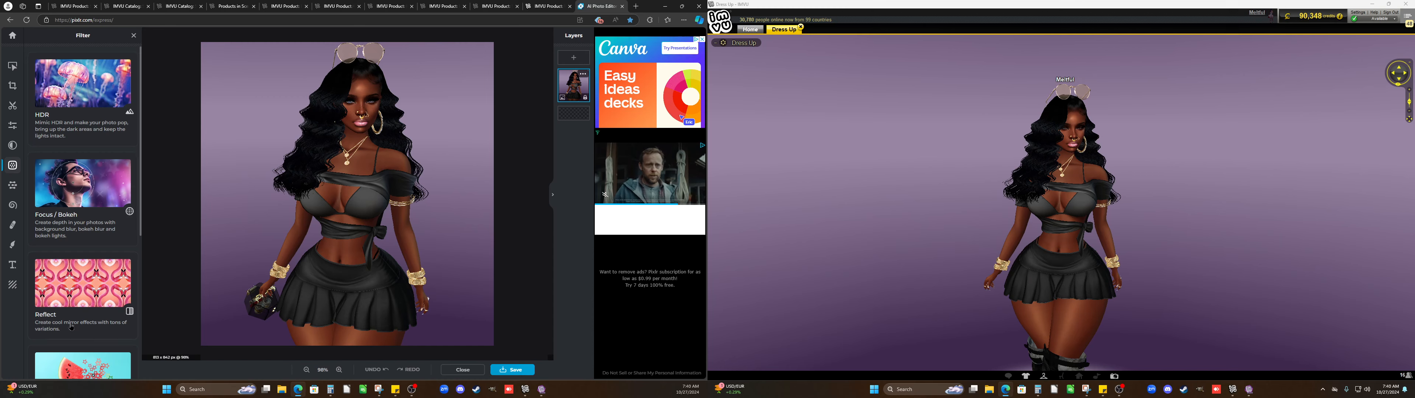
scroll(72, 287, down, 3)
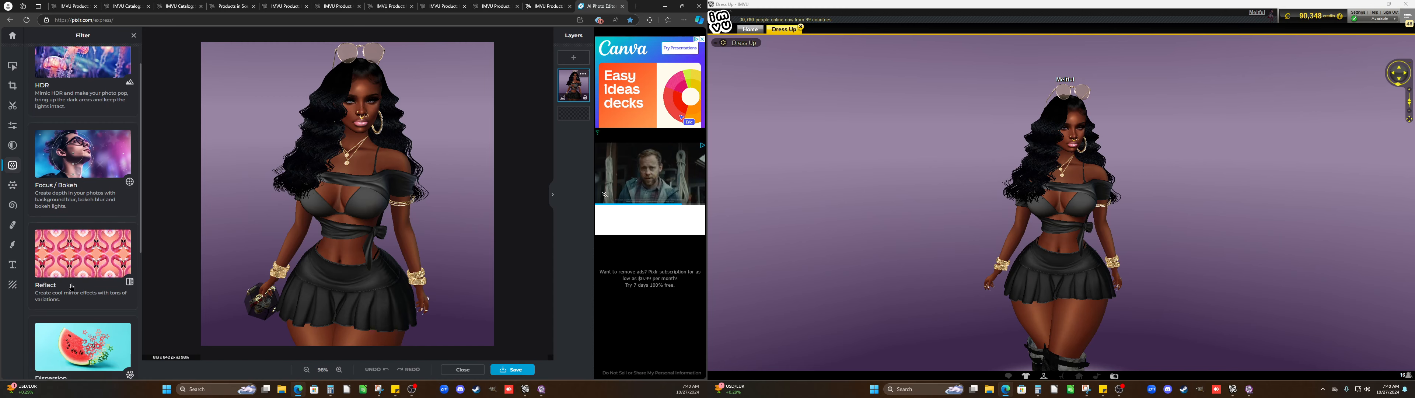
click(12, 184)
click(75, 260)
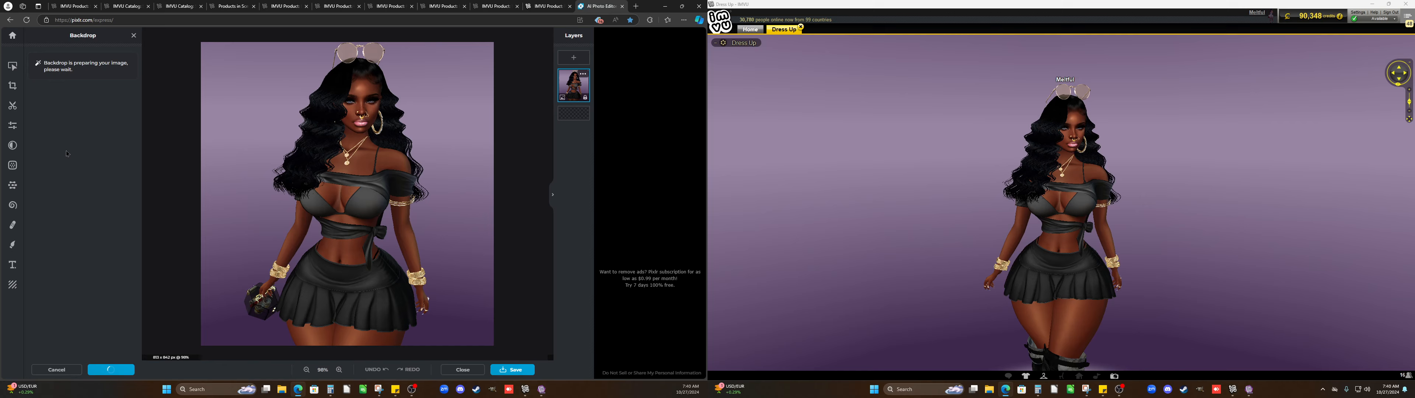
click(61, 243)
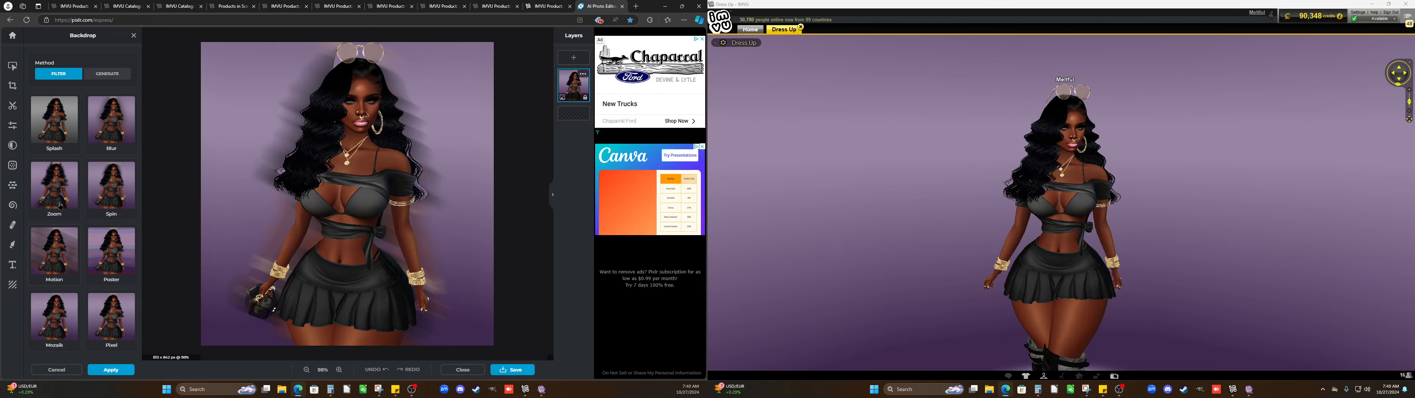
click(48, 186)
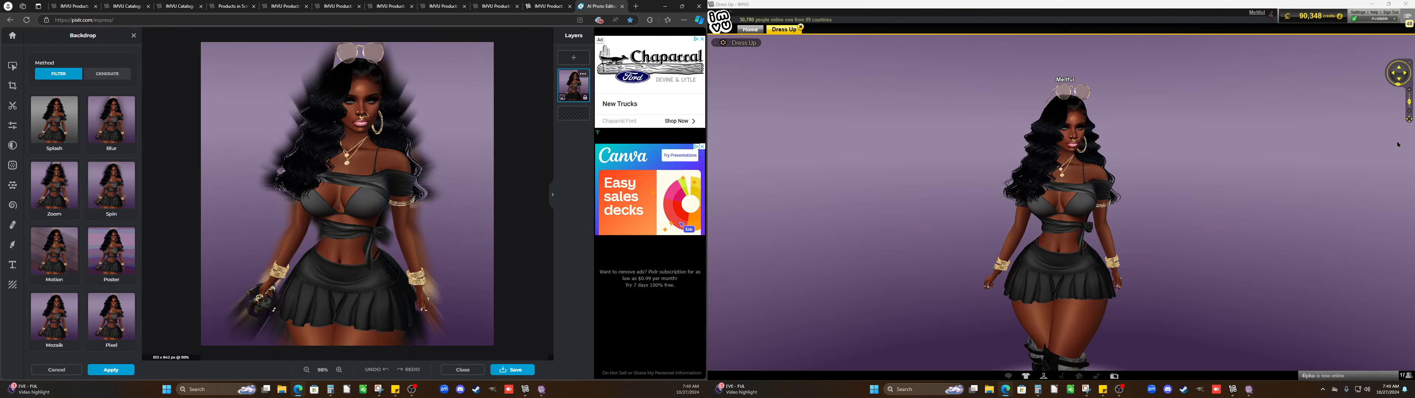
Apply the Aladin effect preset to the handbag outfit image
click(17, 148)
click(55, 142)
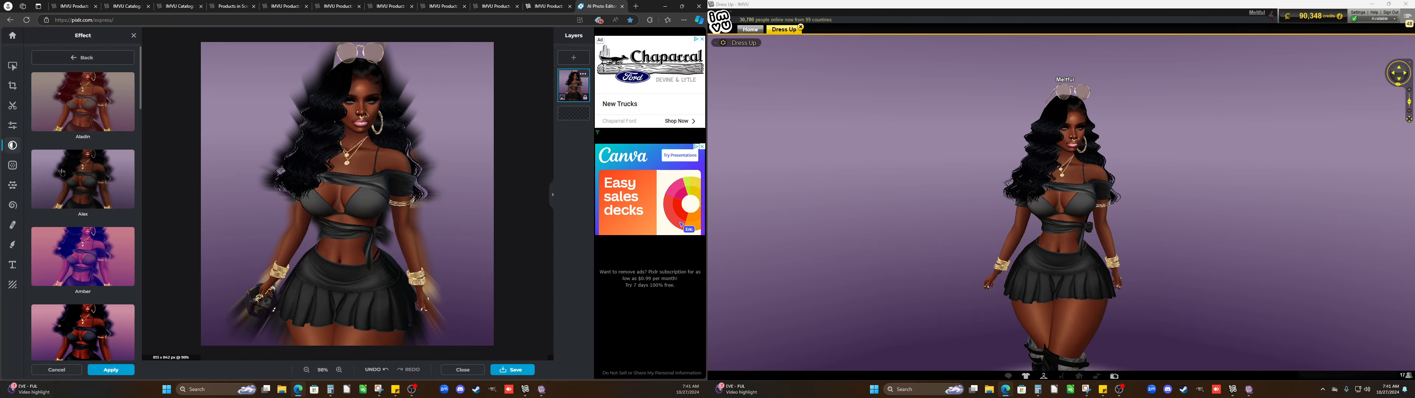
click(72, 119)
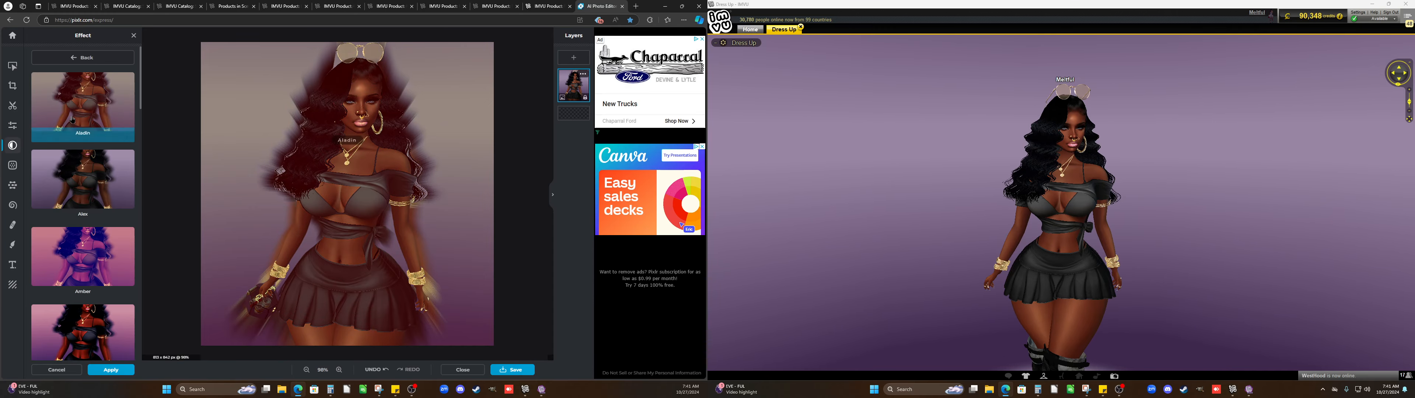
Capture the Aladin-toned handbag outfit image with Snipping Tool and save it in the Edit pics folder
click(382, 390)
key(ctrl+n)
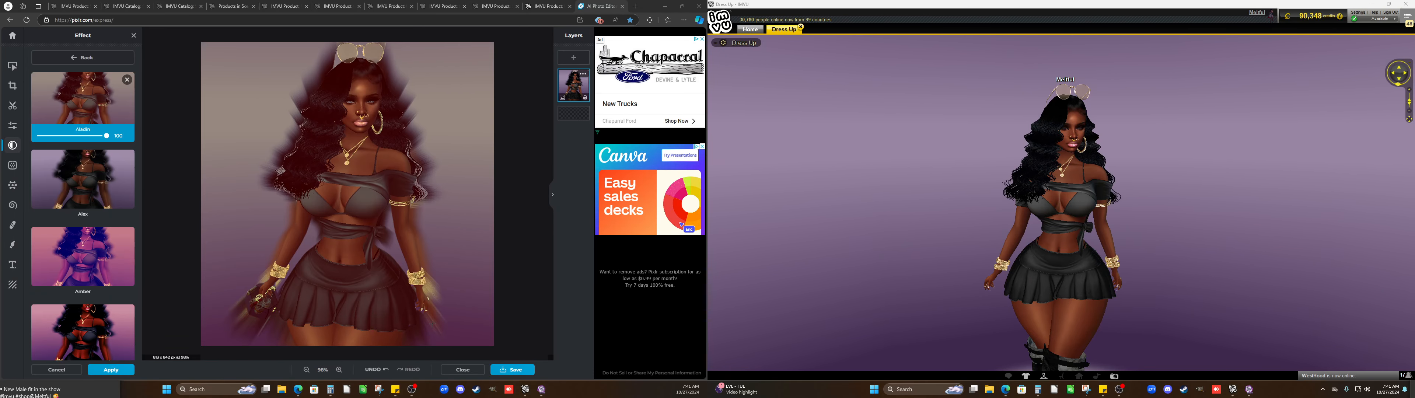
drag(489, 346, 217, 45)
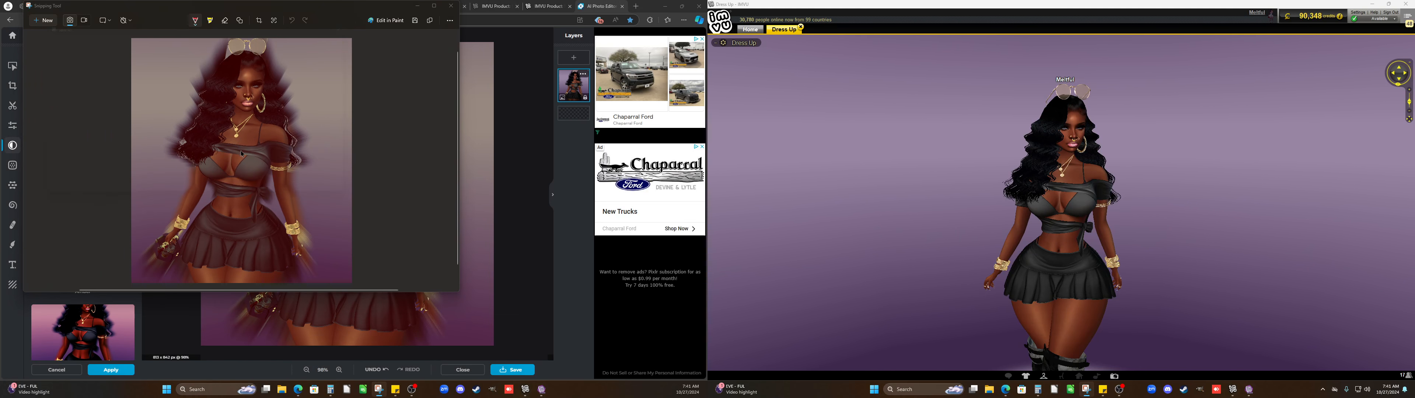
key(ctrl+s)
click(312, 197)
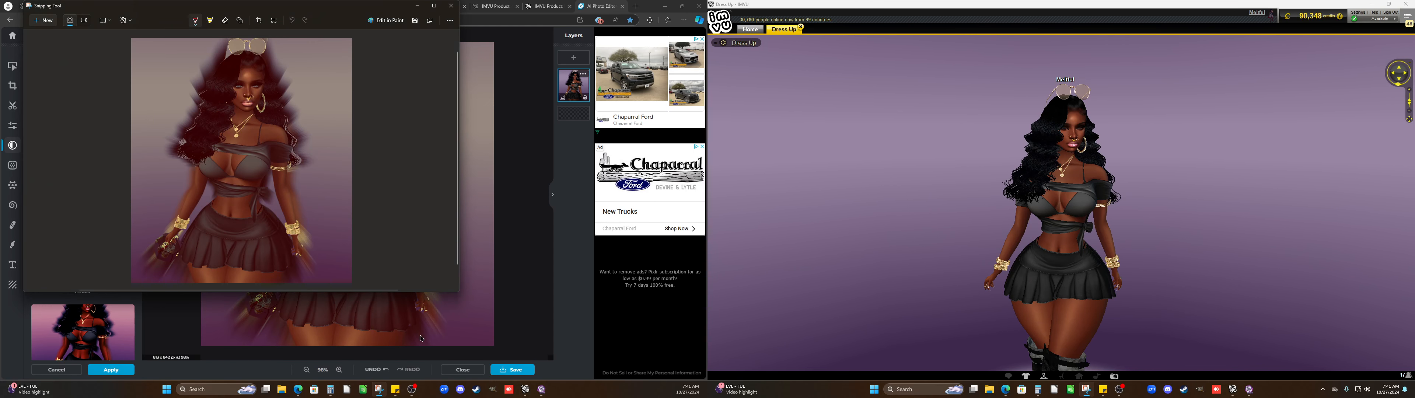
click(164, 360)
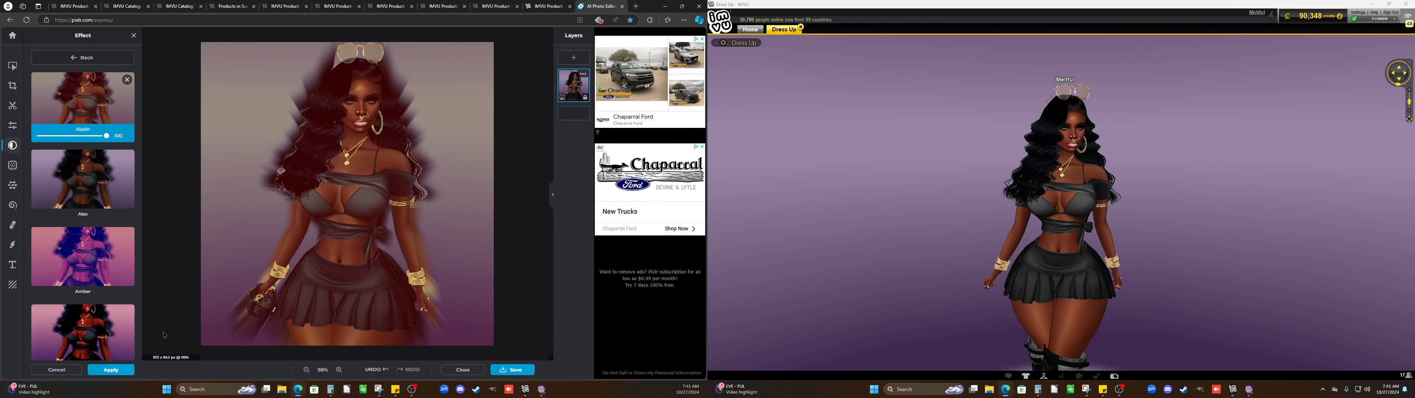
Return to Pixlr and open the full-length purple-background outfit screenshot with camouflage boots from the shoes folder
click(13, 35)
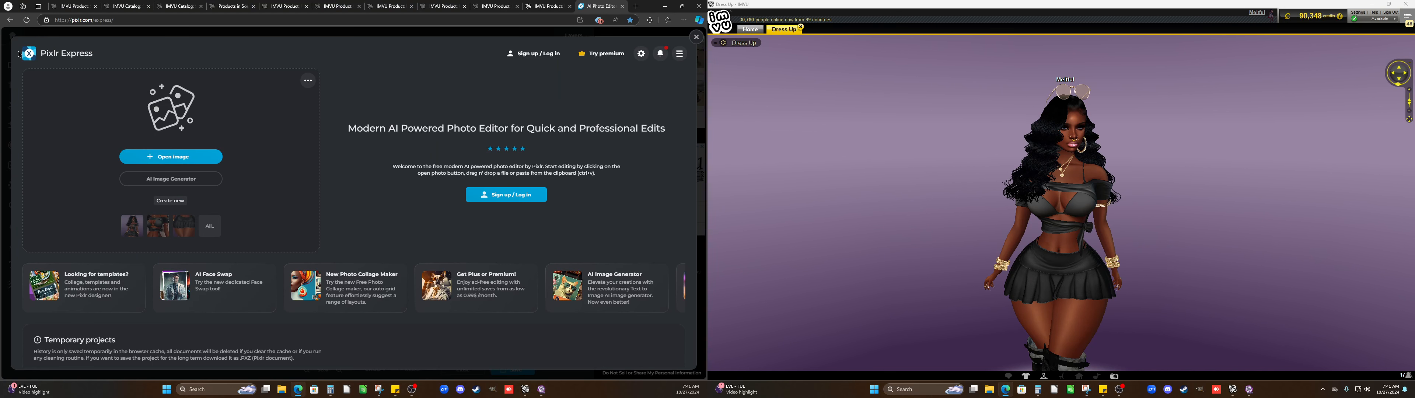
click(169, 159)
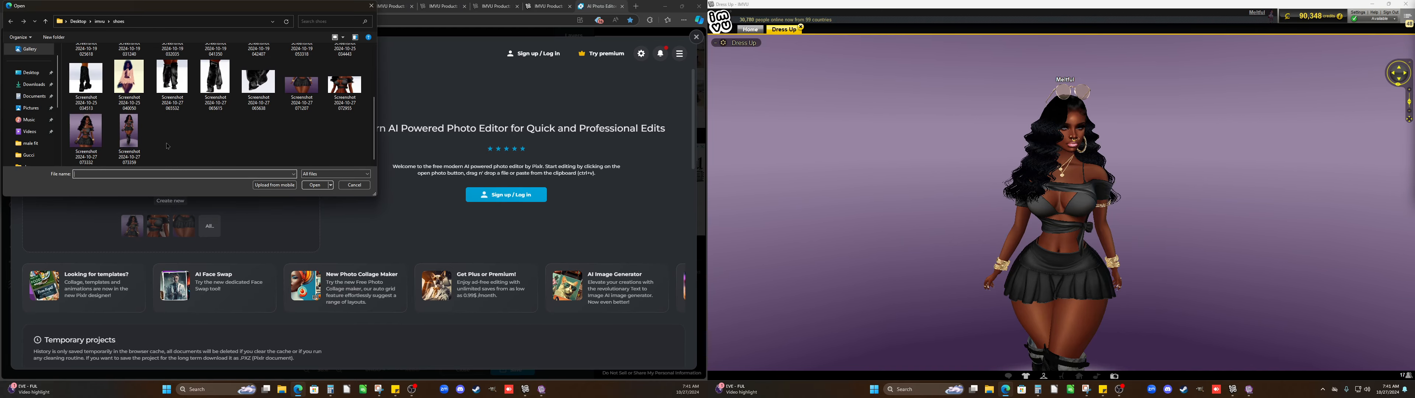
click(129, 140)
click(314, 185)
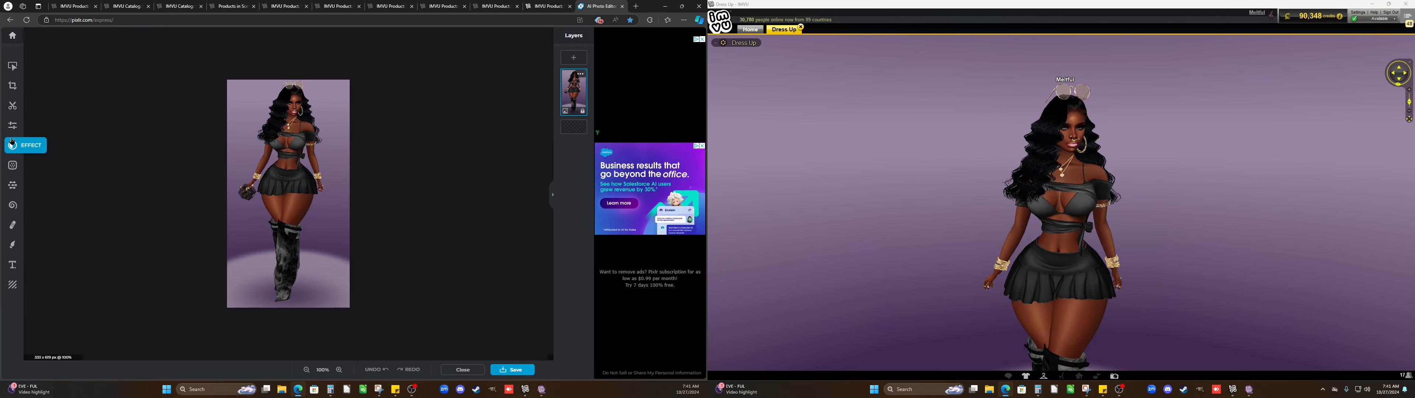
Use the AI Backdrop tool on the full-length outfit image, trying the Motion and Poster filters and choosing Zoom
click(13, 185)
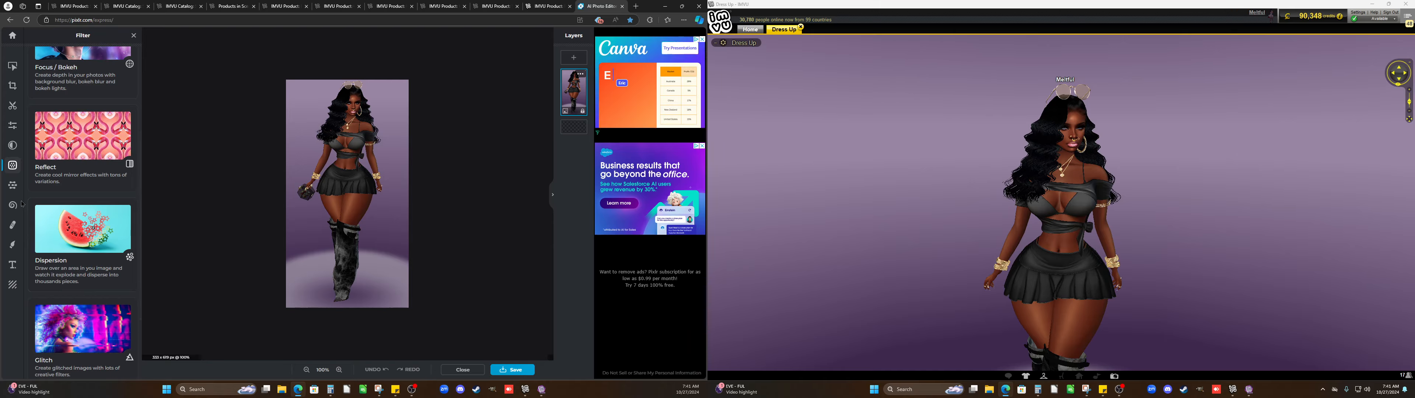
scroll(71, 253, down, 3)
click(72, 252)
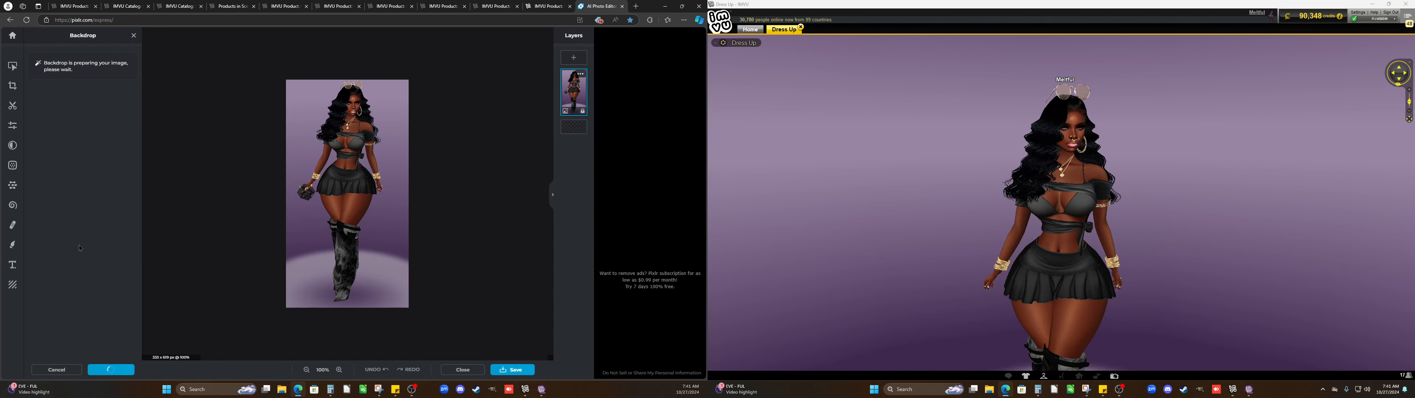
click(64, 269)
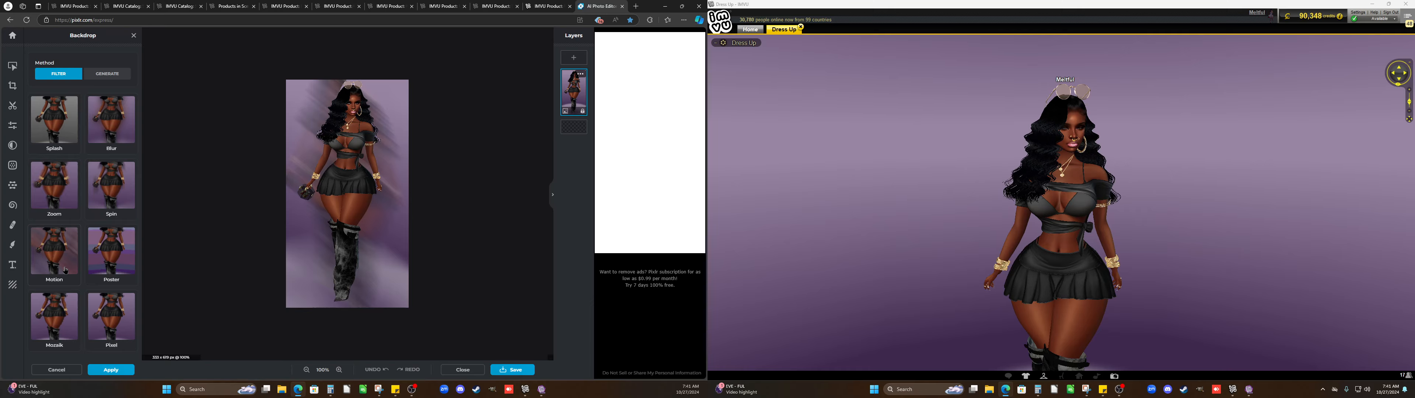
click(94, 269)
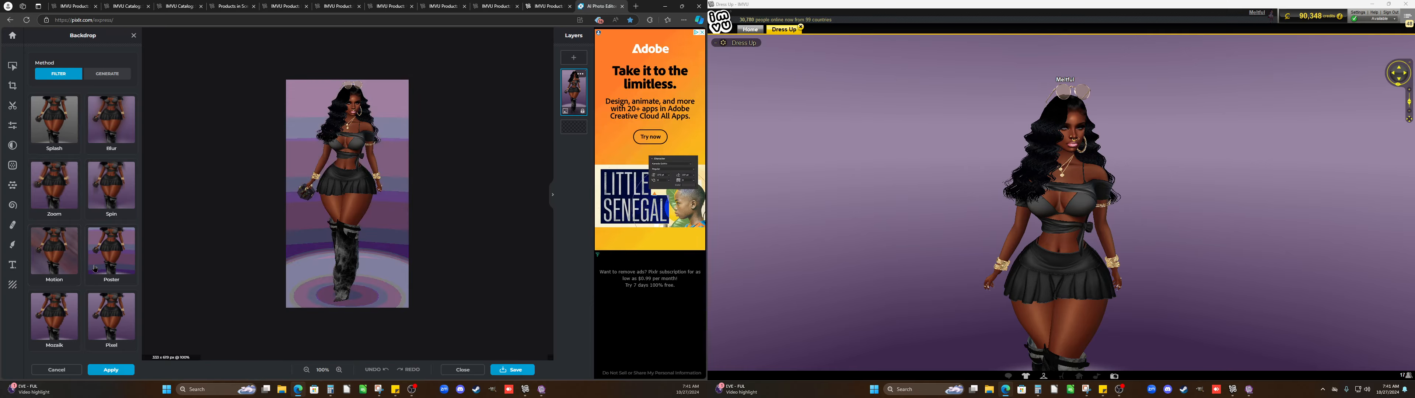
click(52, 204)
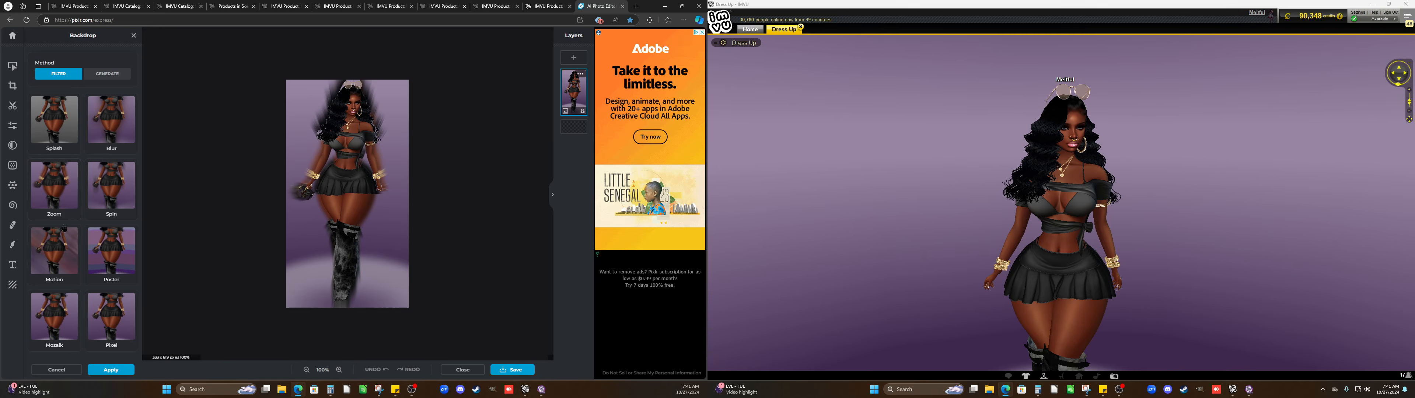
Try the Coco effect preset on the full-length outfit image and choose the blue-toned preset that follows it
click(13, 145)
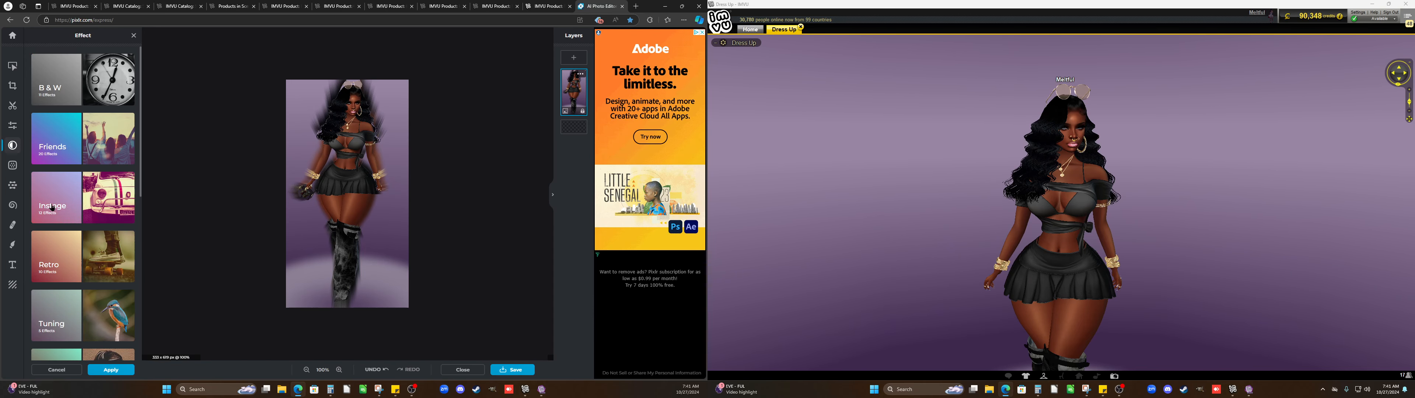
click(53, 208)
click(53, 253)
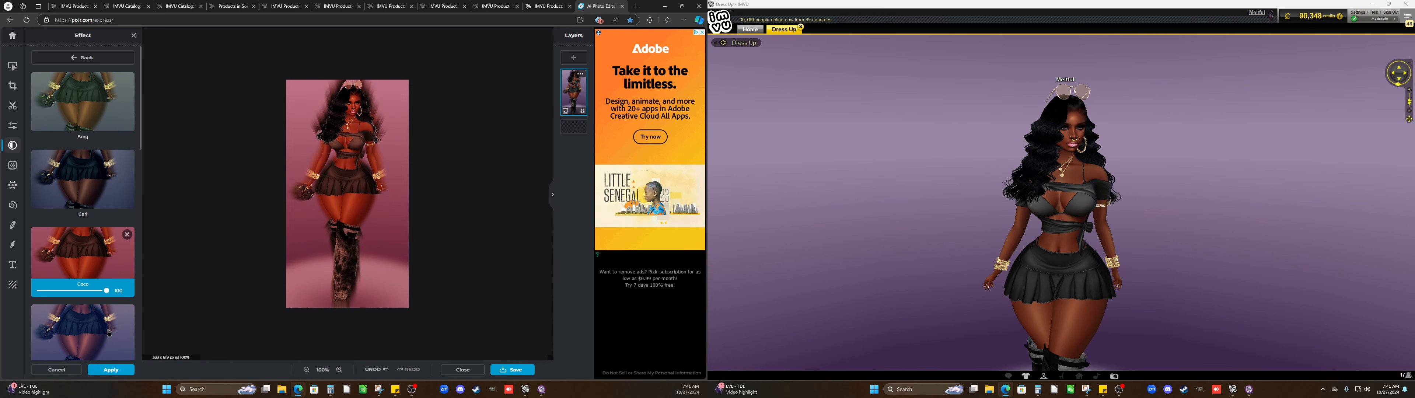
click(116, 319)
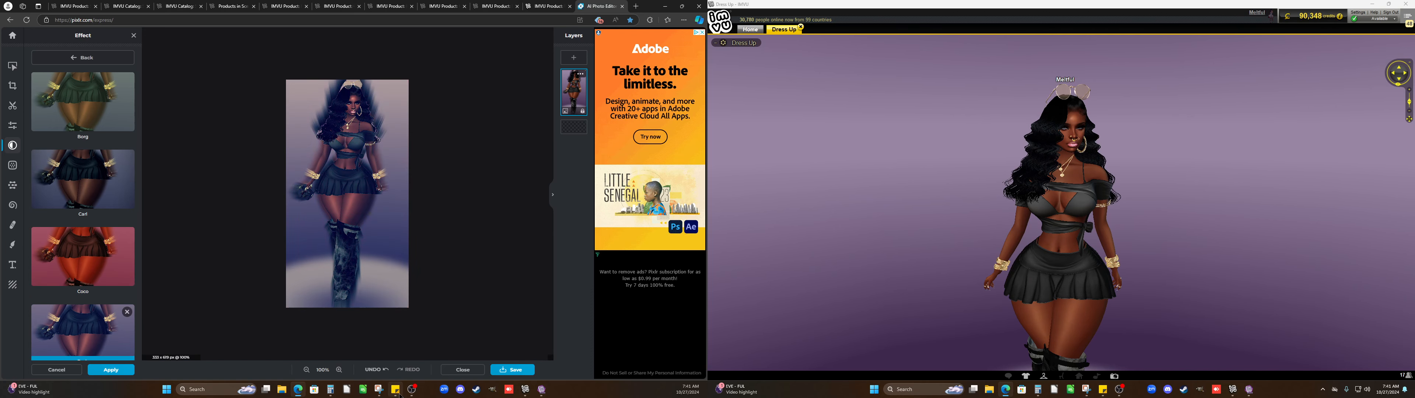
Capture the blue-toned full-length outfit image with Snipping Tool and save it as a PNG in the Edit pics folder
click(379, 391)
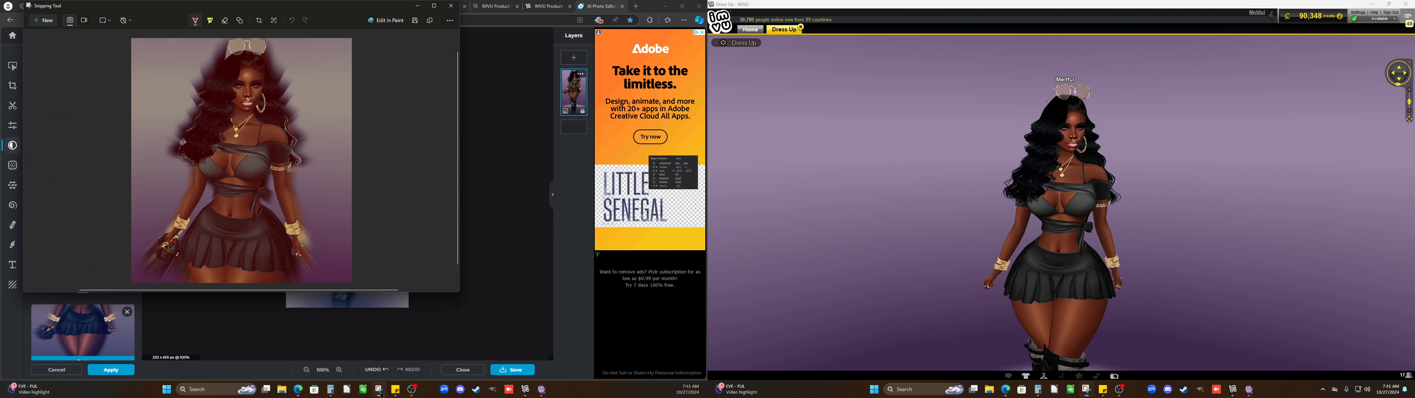
click(43, 20)
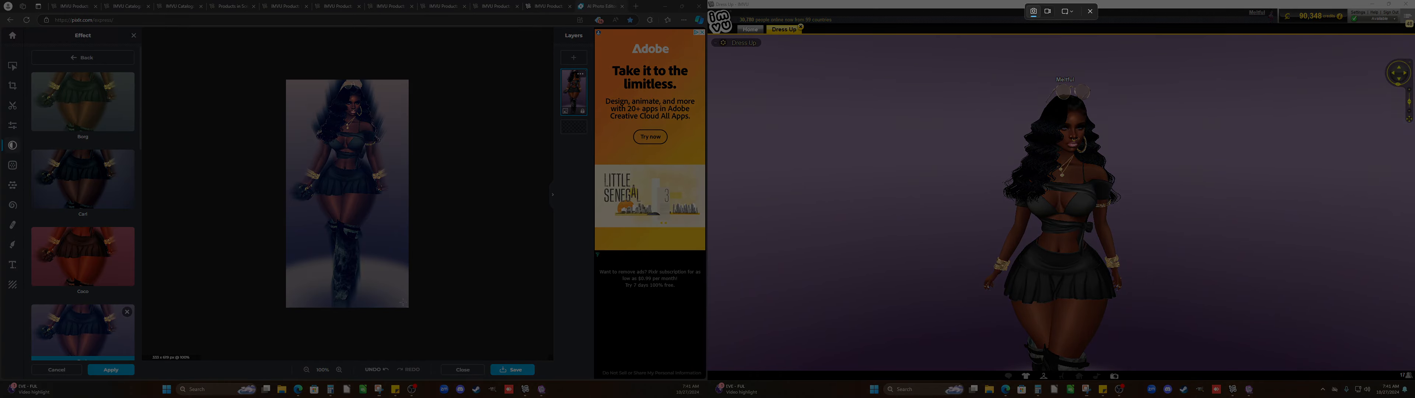
drag(406, 307, 293, 79)
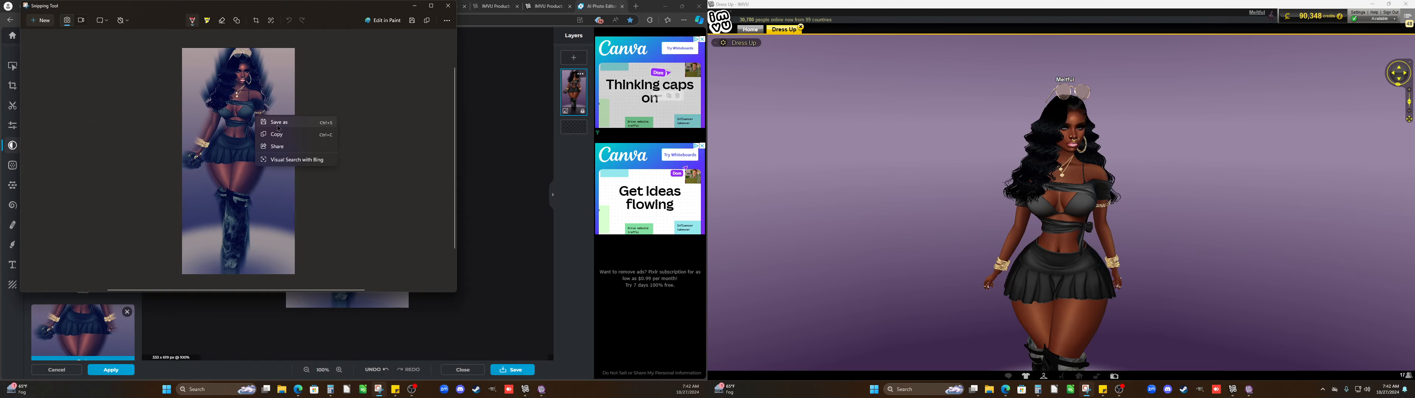
key(ctrl+s)
click(309, 196)
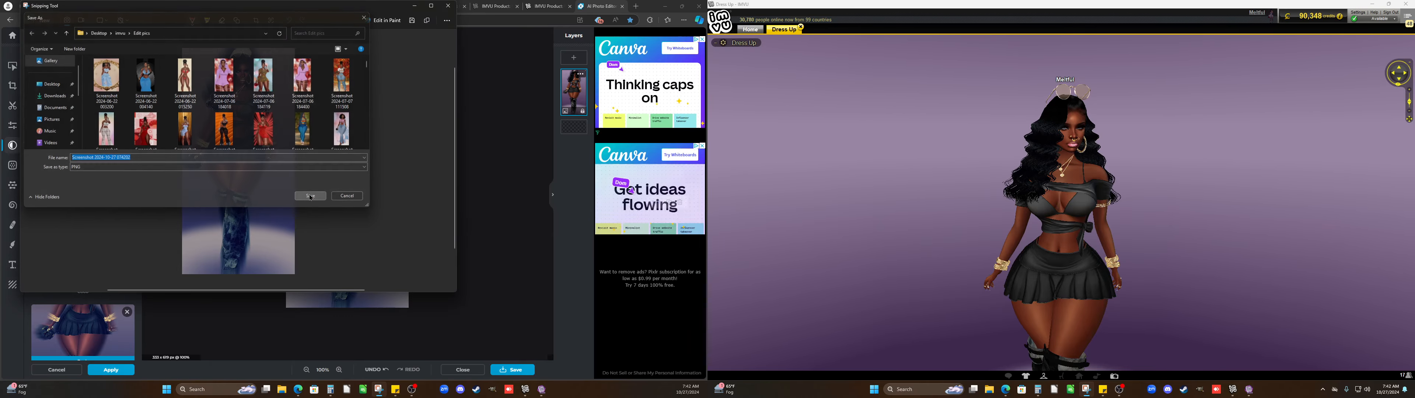
click(502, 325)
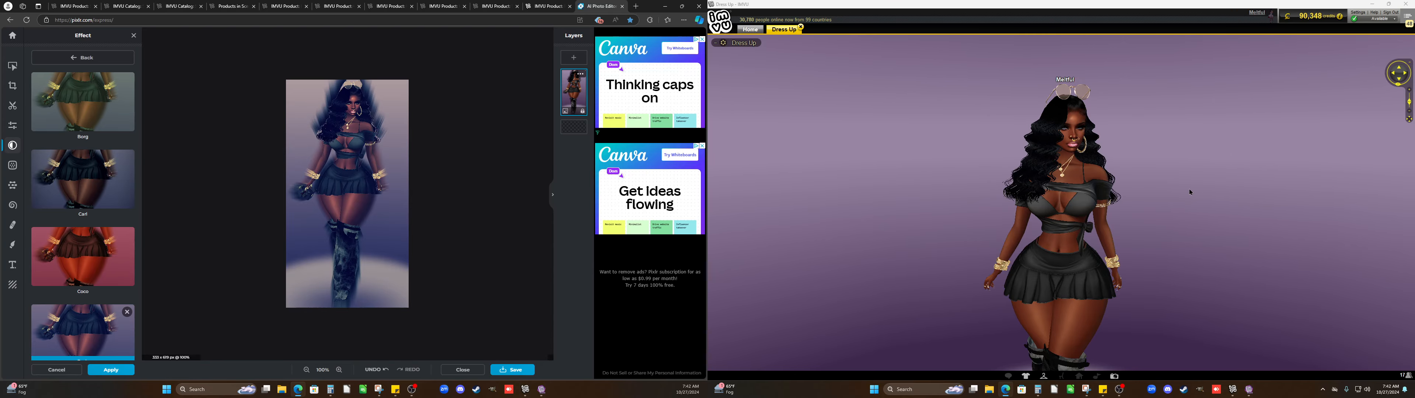
Switch to IMVU and dress the avatar in the white top and plaid skirt from the Recently Added items
scroll(1145, 182, down, 5)
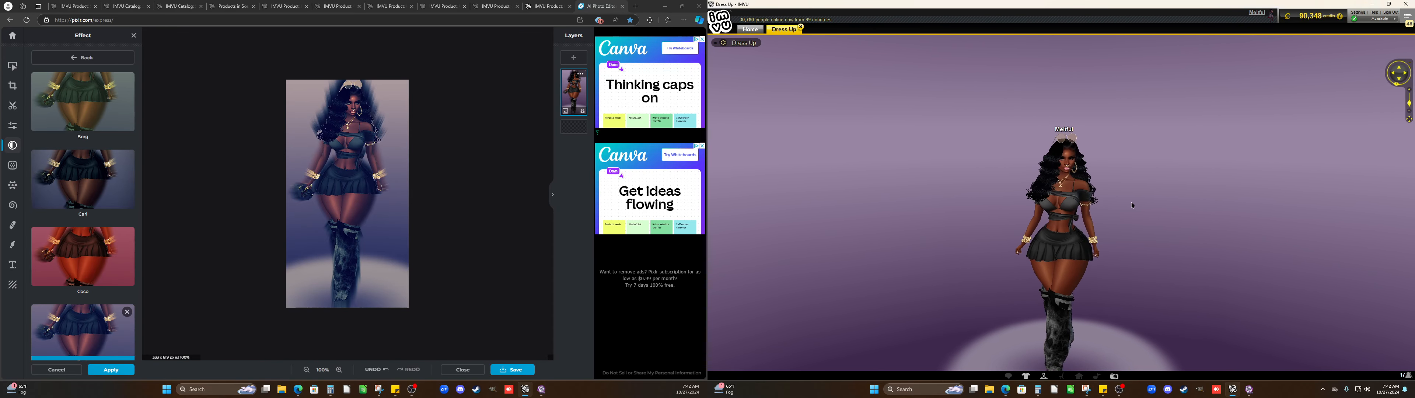
click(1026, 376)
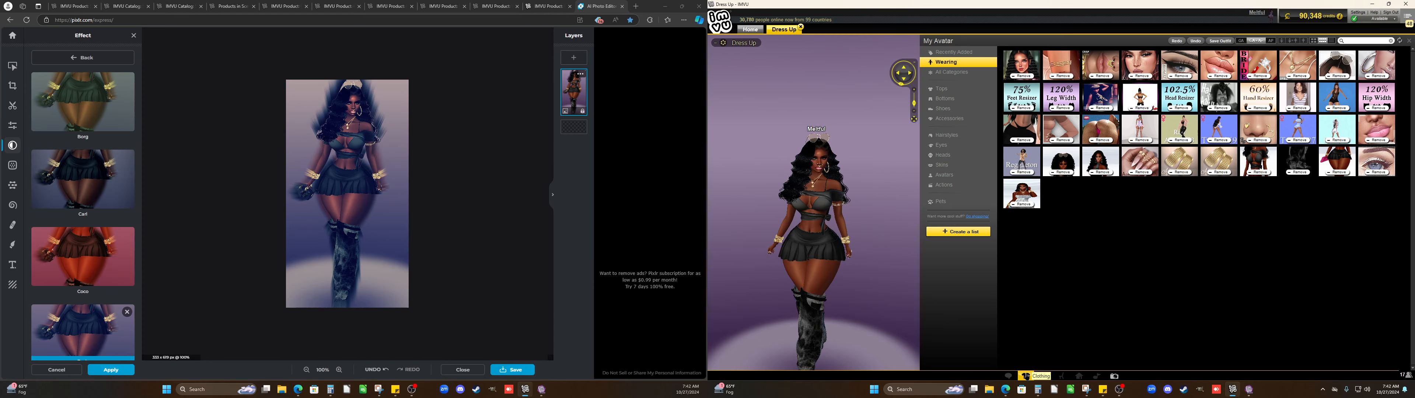
click(959, 54)
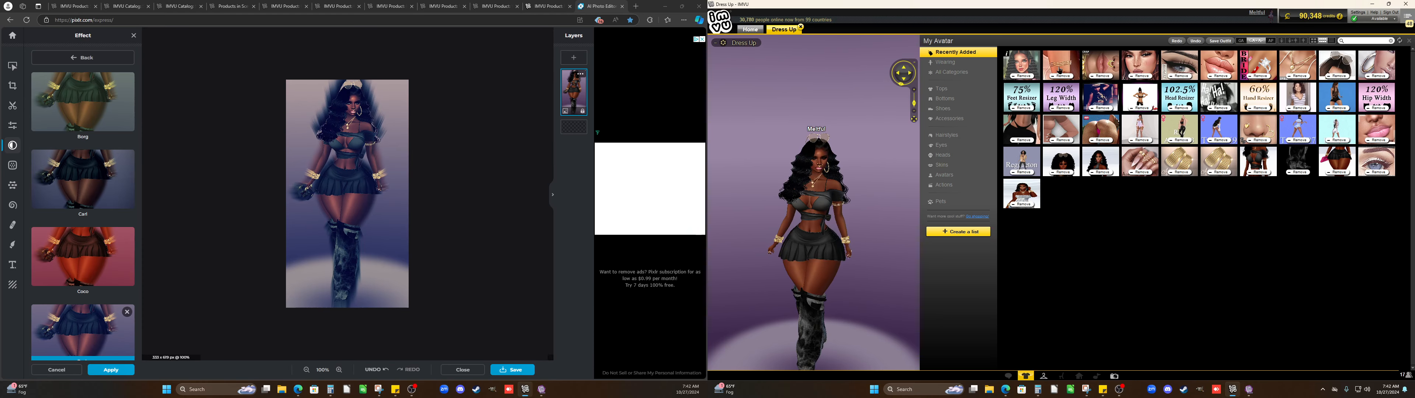
click(1146, 79)
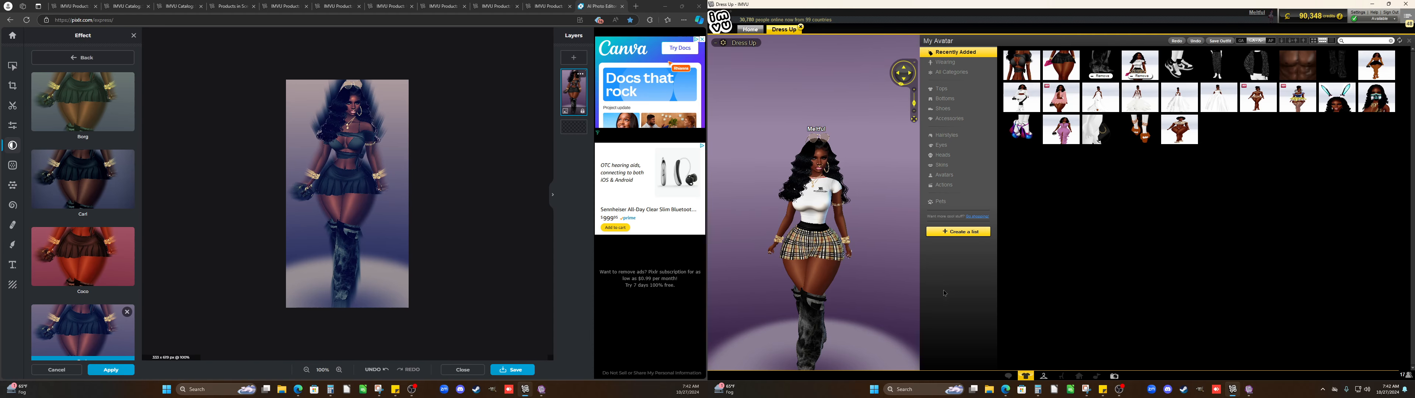
drag(862, 291, 846, 295)
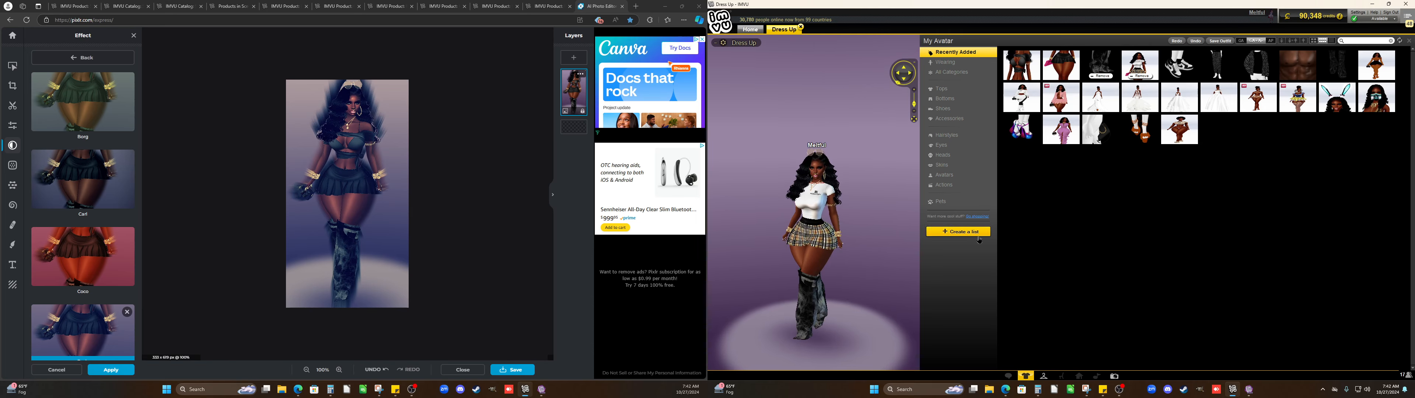
Search the avatar's owned shoes and try on the orange-brown heels with the plaid skirt outfit
click(958, 112)
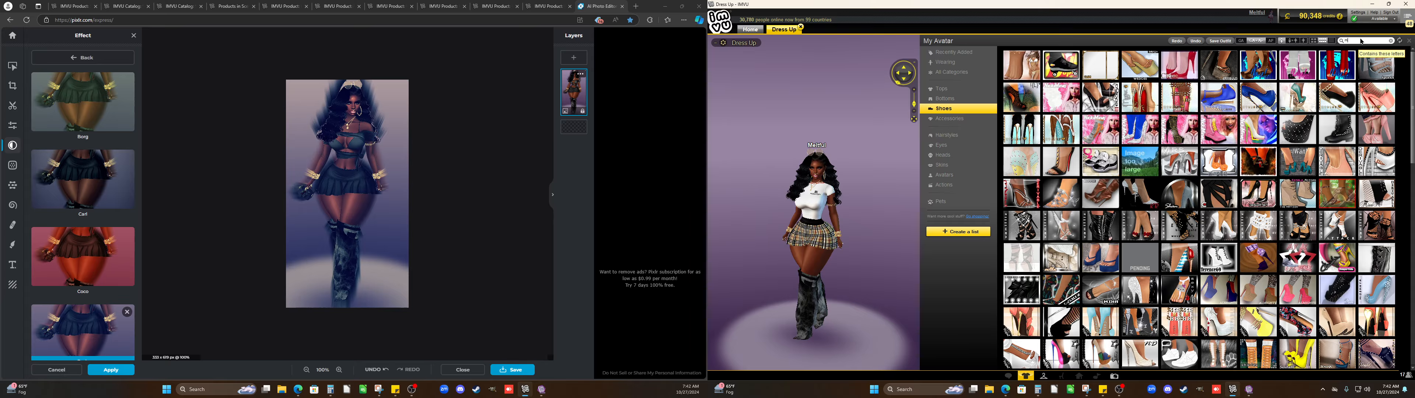
text(t)
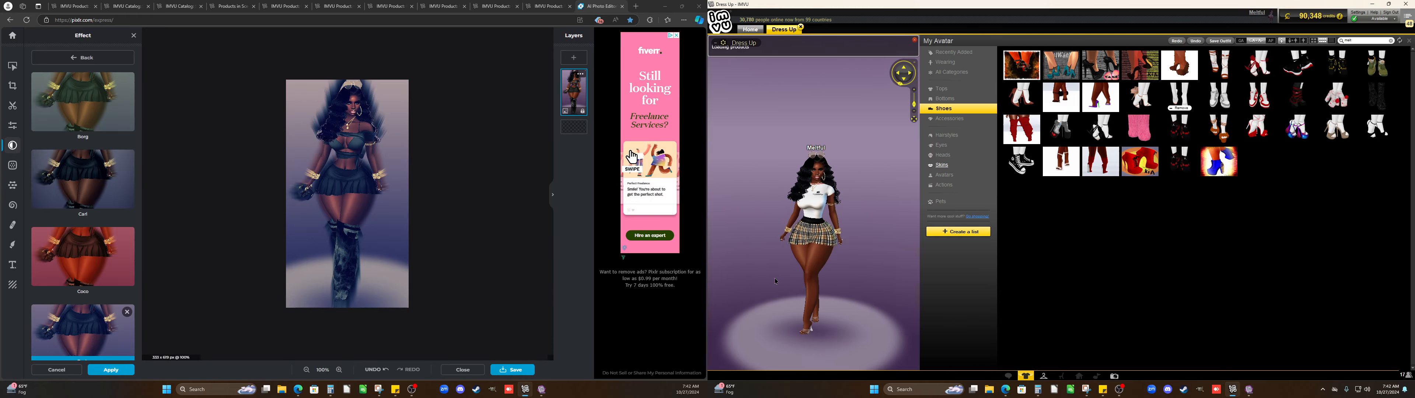
scroll(824, 278, up, 3)
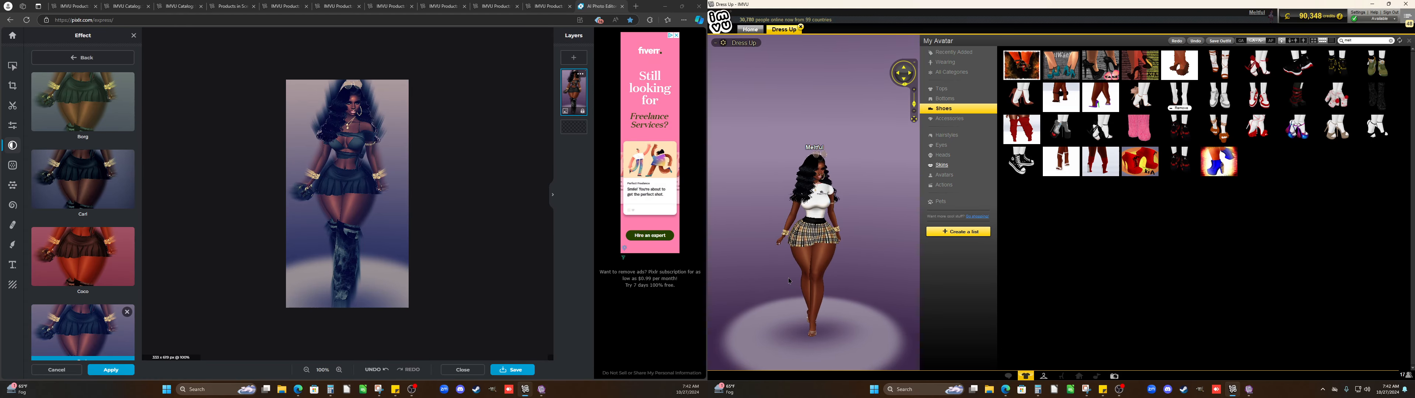
scroll(750, 279, down, 3)
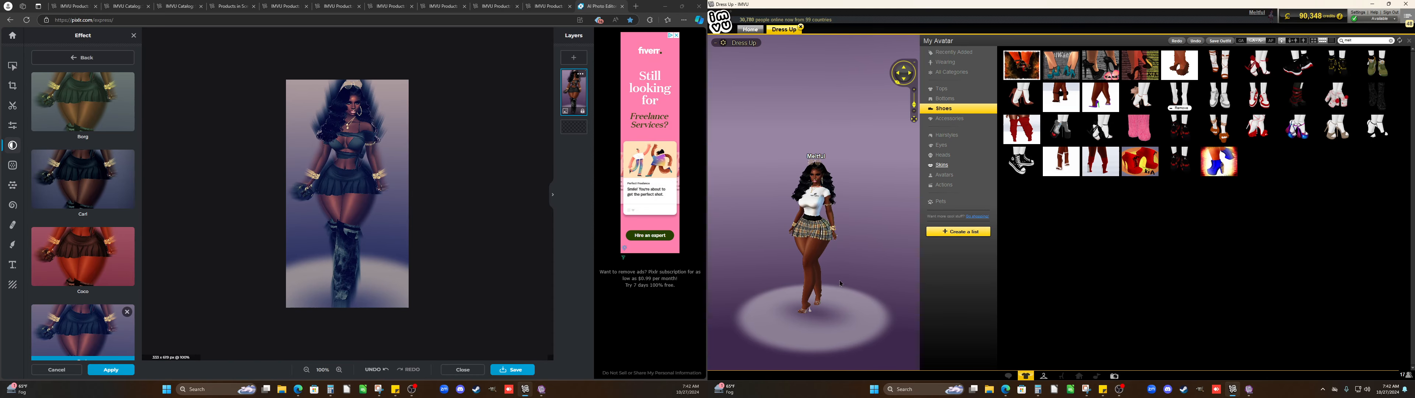
click(1240, 134)
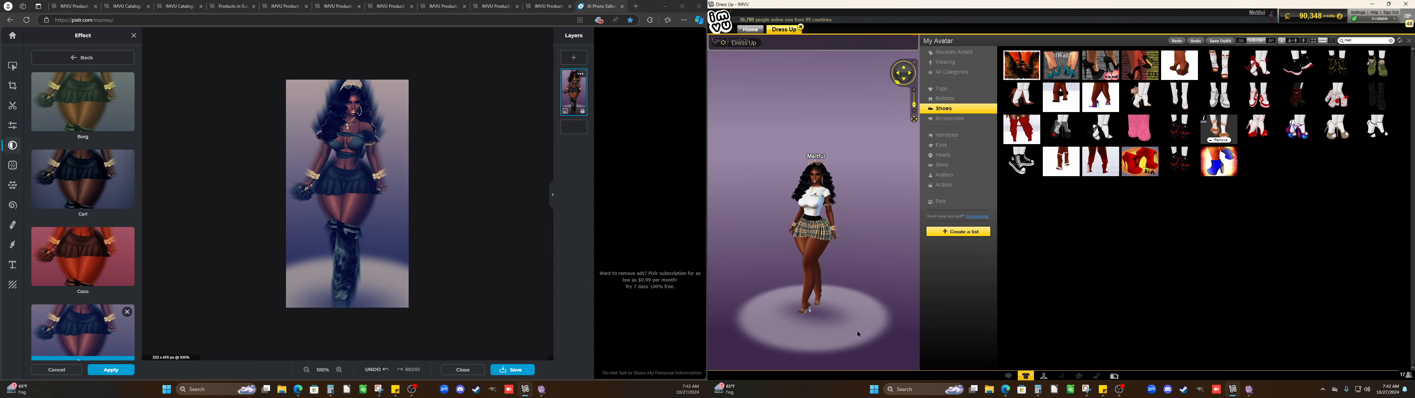
scroll(858, 333, up, 2)
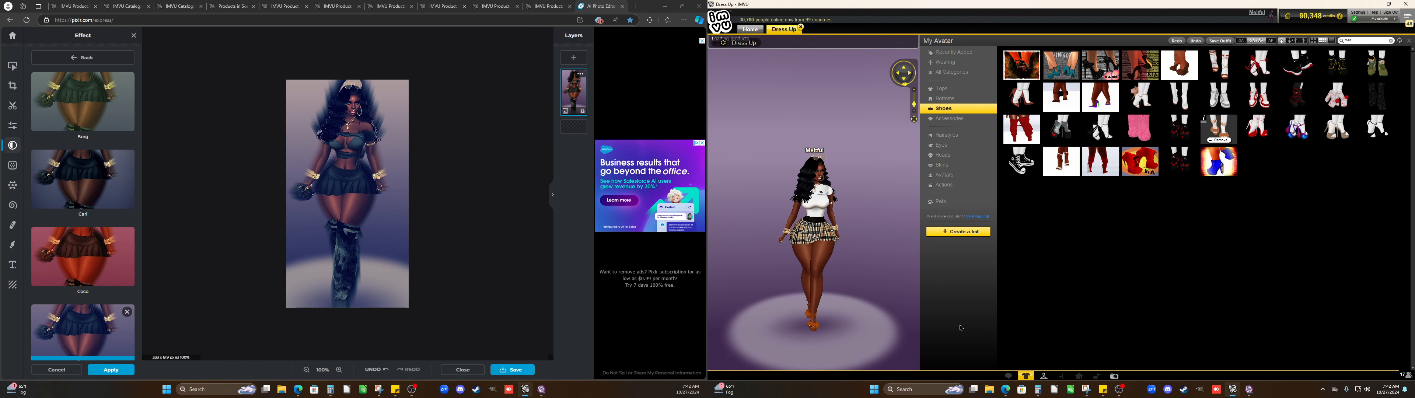
Try other shoes on the avatar, viewing them from the side and back, and put on the black high heels
drag(961, 329, 833, 328)
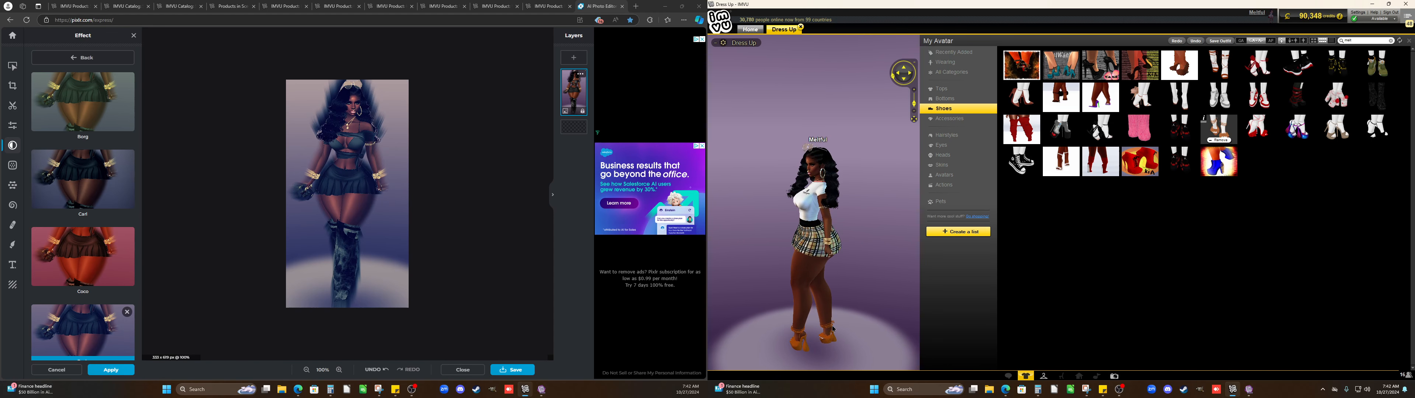
mouse_move(1096, 148)
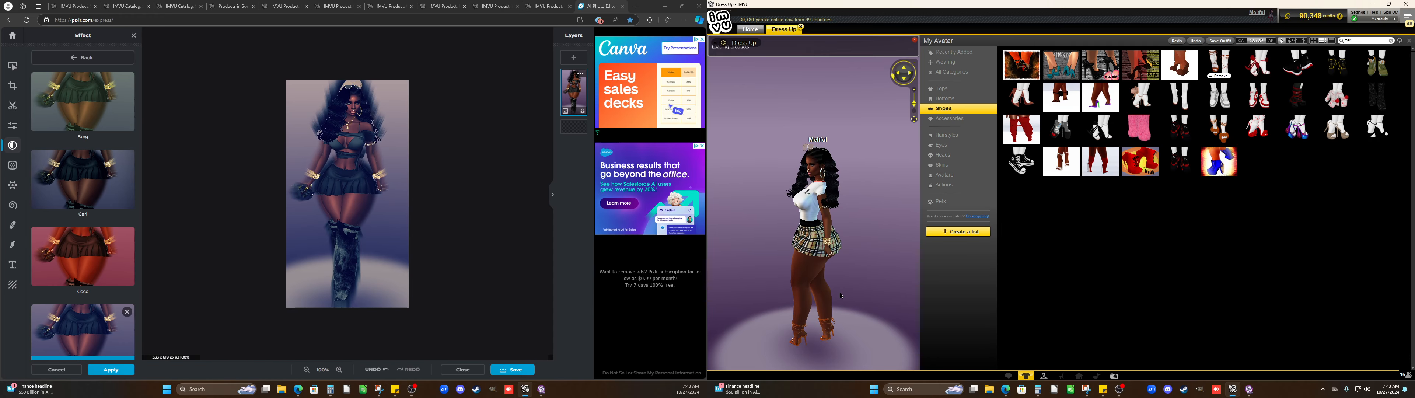
drag(841, 296, 917, 299)
mouse_move(1025, 147)
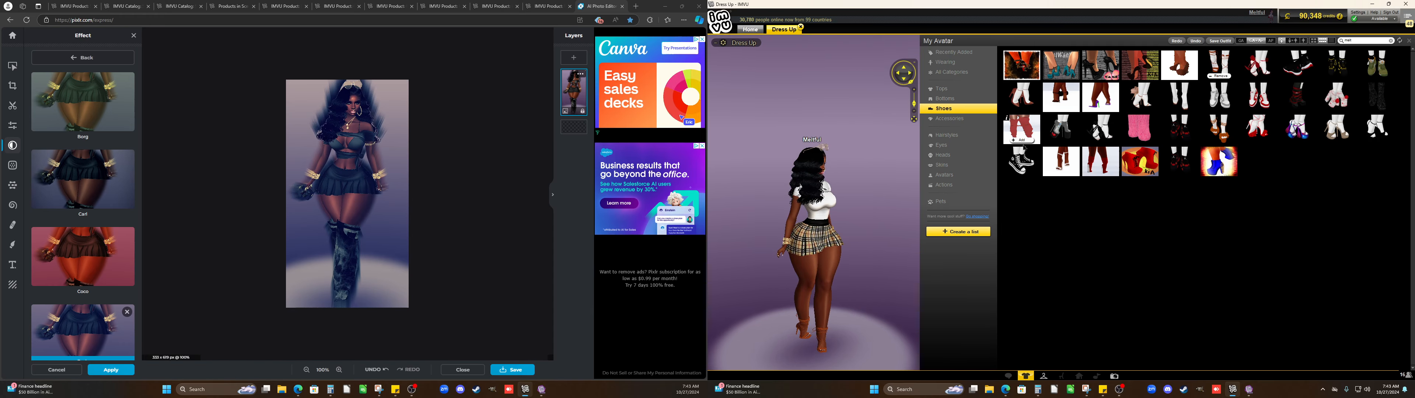
mouse_move(1063, 97)
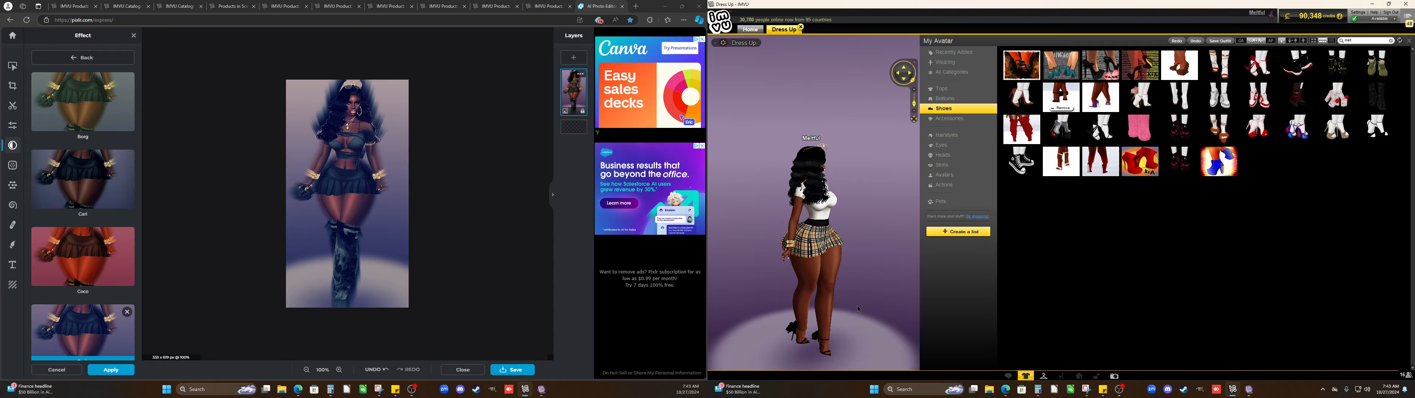
Hide the clothing panel, frame the avatar from head to thighs, and capture the plaid skirt outfit with Snipping Tool
scroll(846, 311, down, 2)
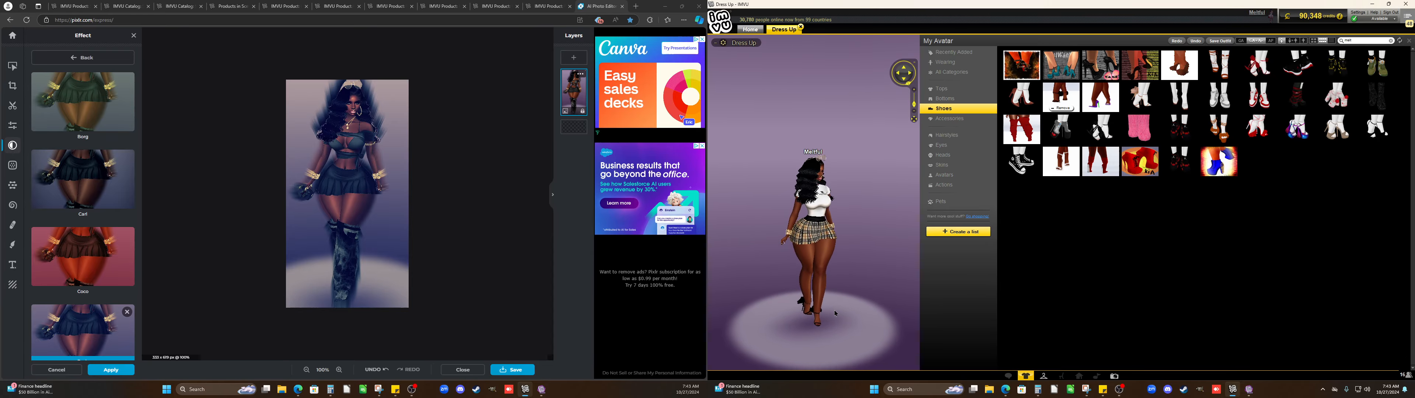
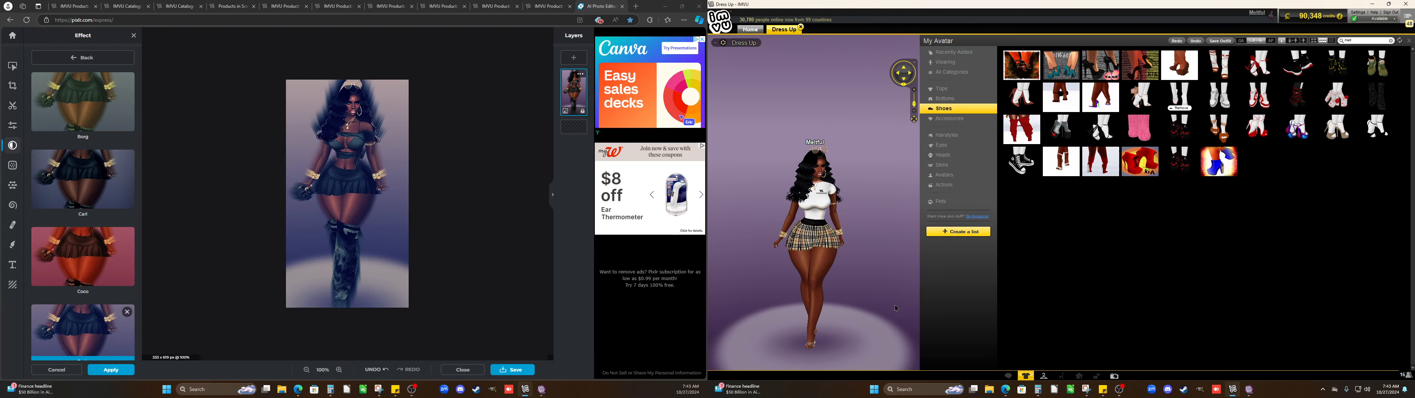
click(1026, 376)
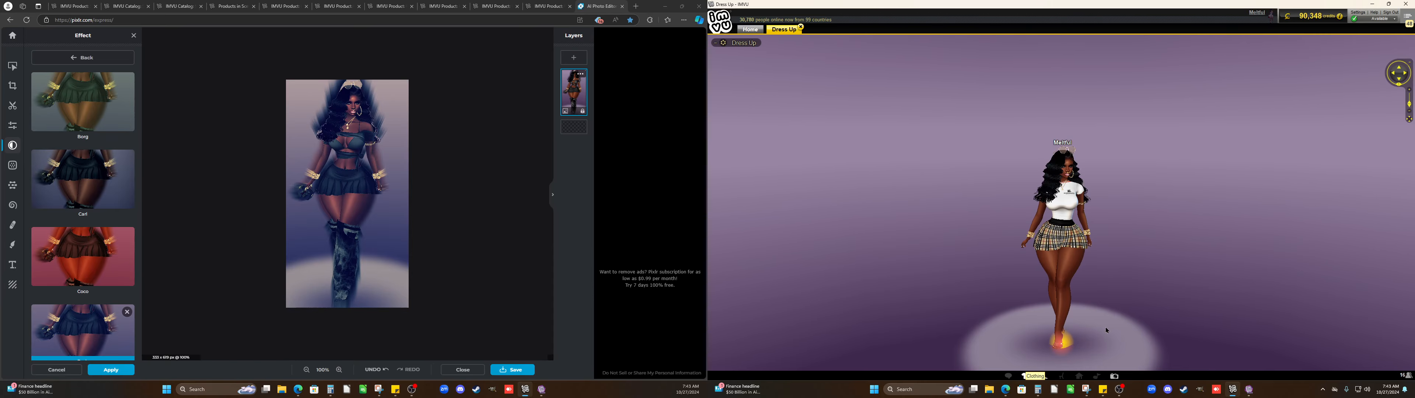
scroll(1115, 325, up, 5)
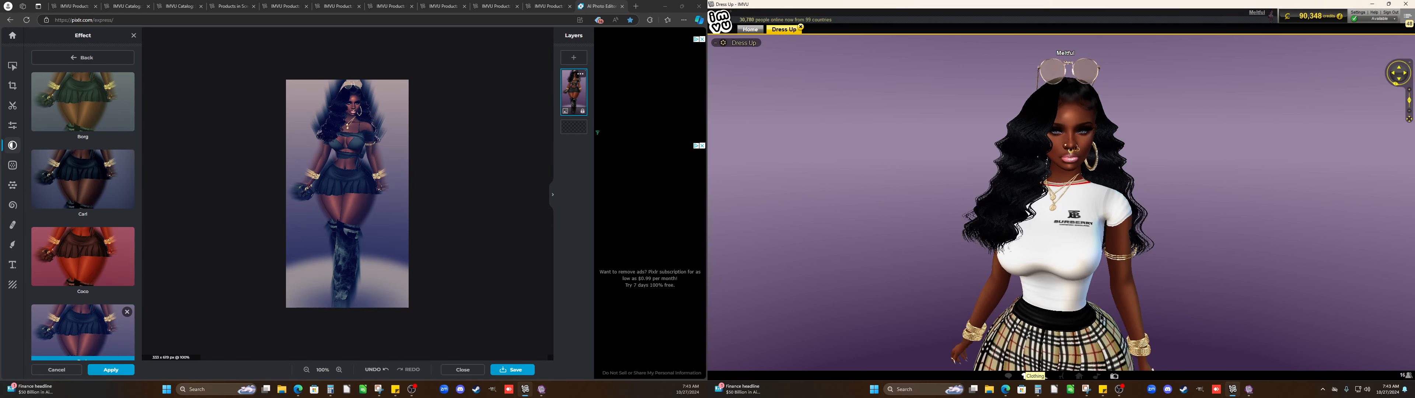
scroll(1104, 319, down, 5)
scroll(1101, 322, up, 5)
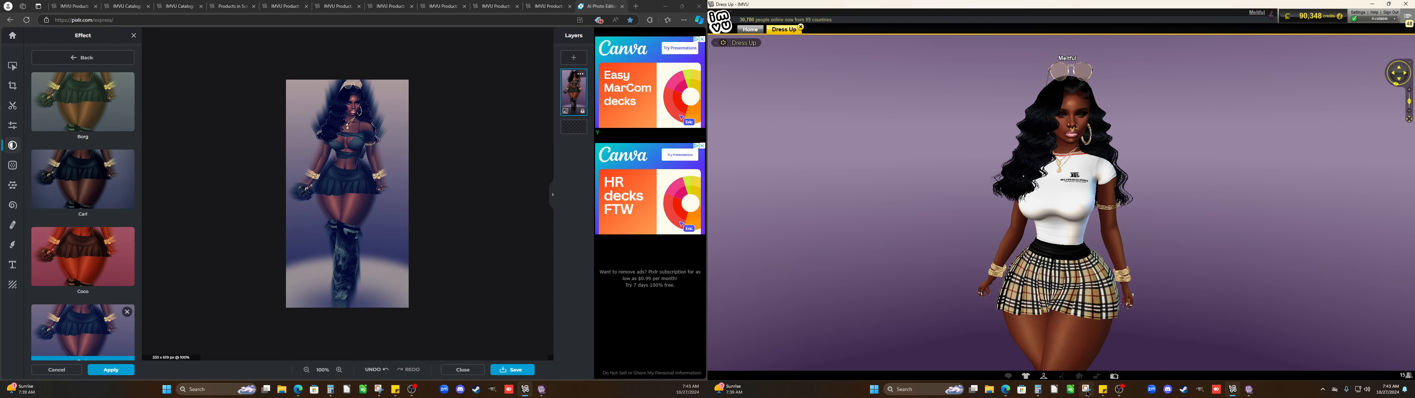
key(ctrl+n)
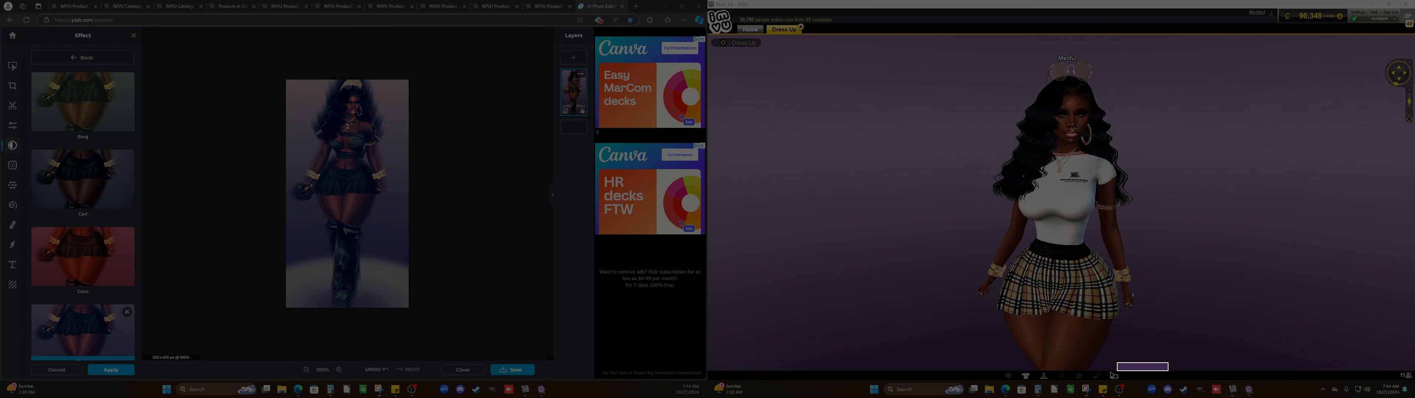
drag(1115, 372, 957, 64)
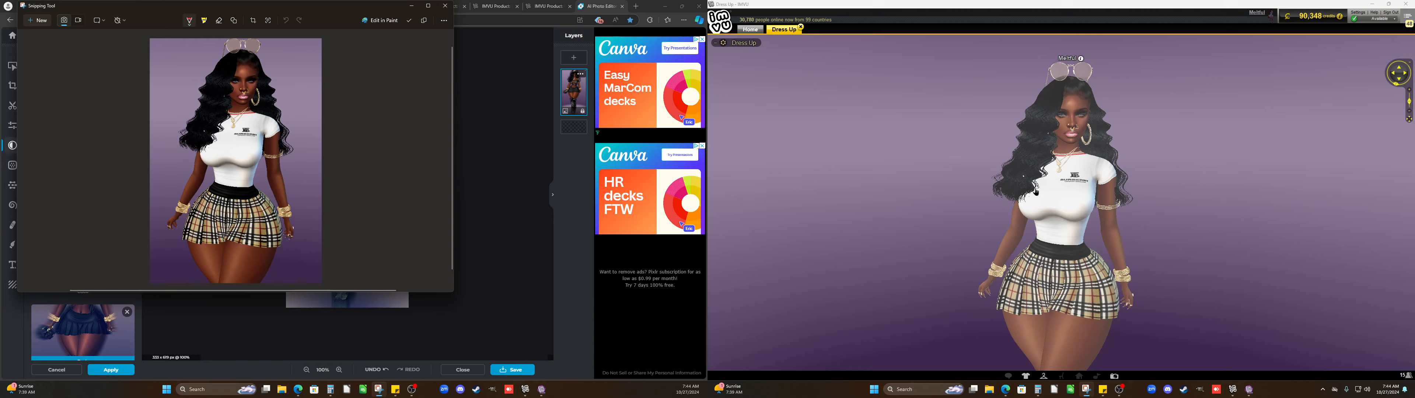
Save the outfit snip as a PNG in the reg pic folder inside the Desktop's imvu folder
right_click(221, 138)
click(264, 190)
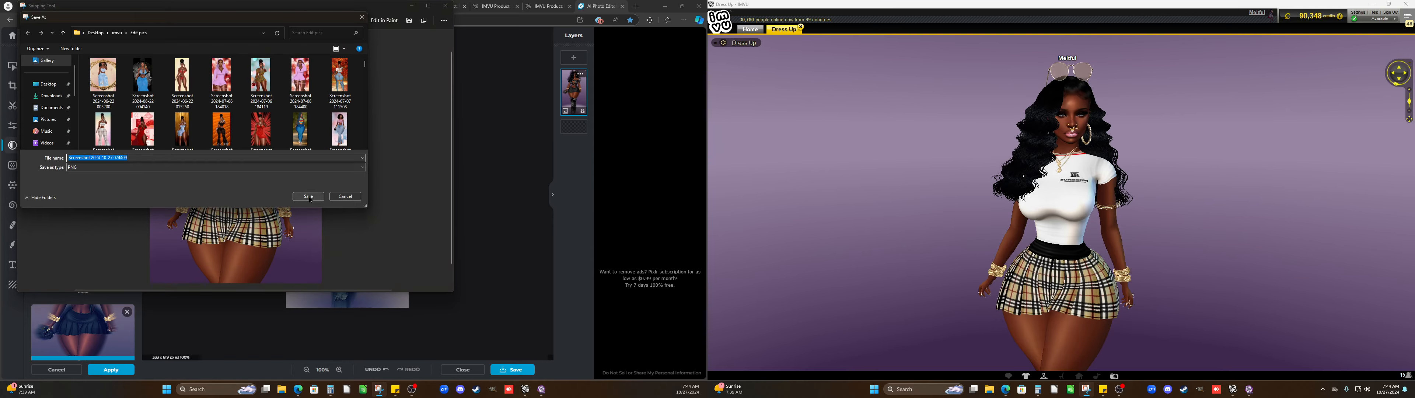
click(48, 84)
click(110, 115)
double_click(110, 115)
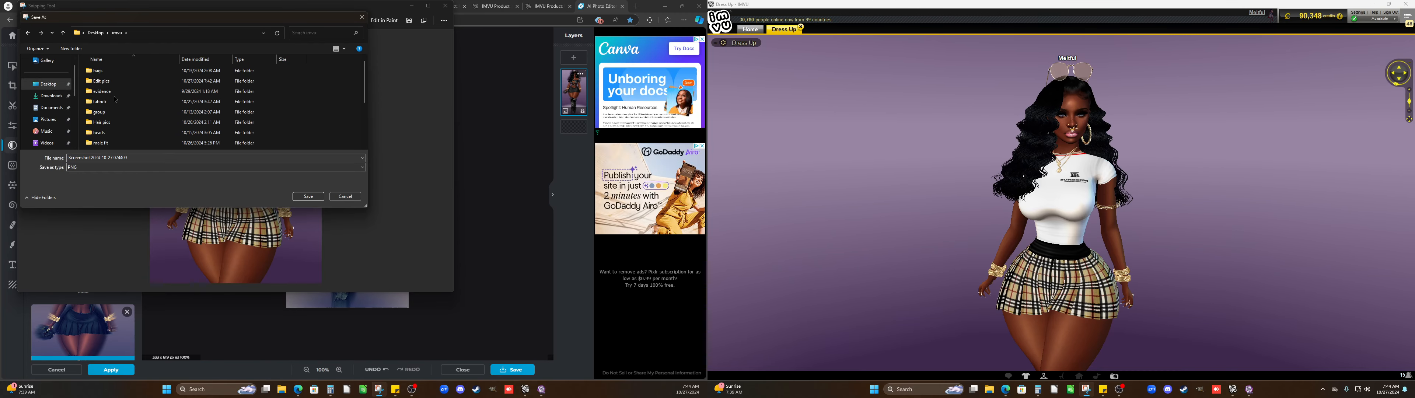
double_click(99, 103)
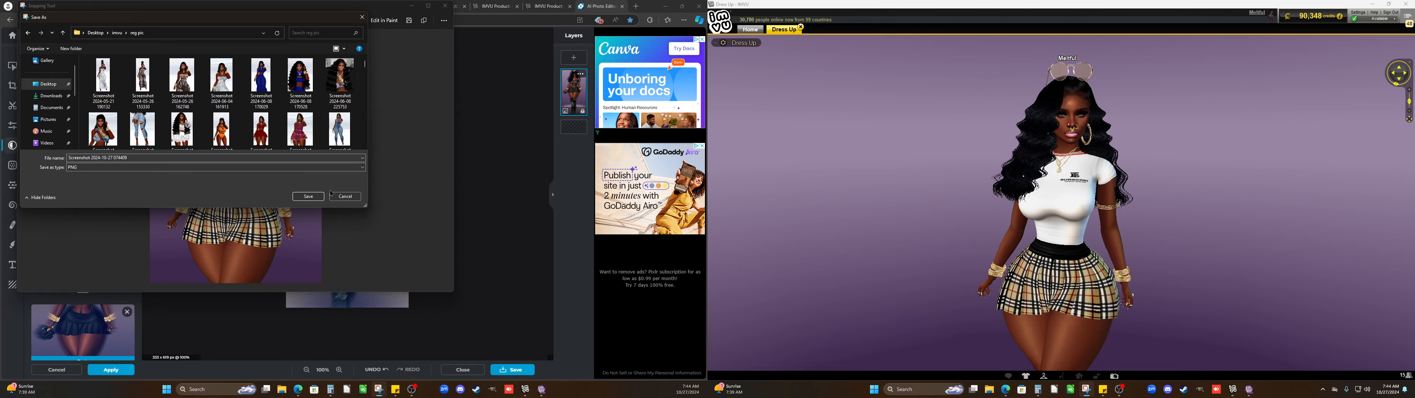
click(308, 196)
Frame the avatar's lower legs in IMVU and capture a close-up of the heels with Snipping Tool
click(1400, 84)
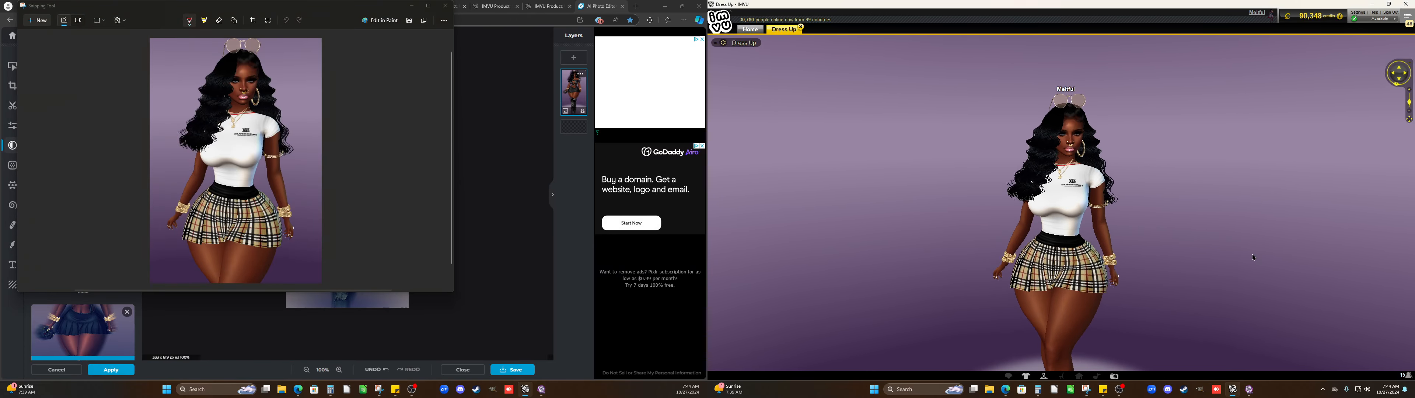
scroll(1118, 204, down, 5)
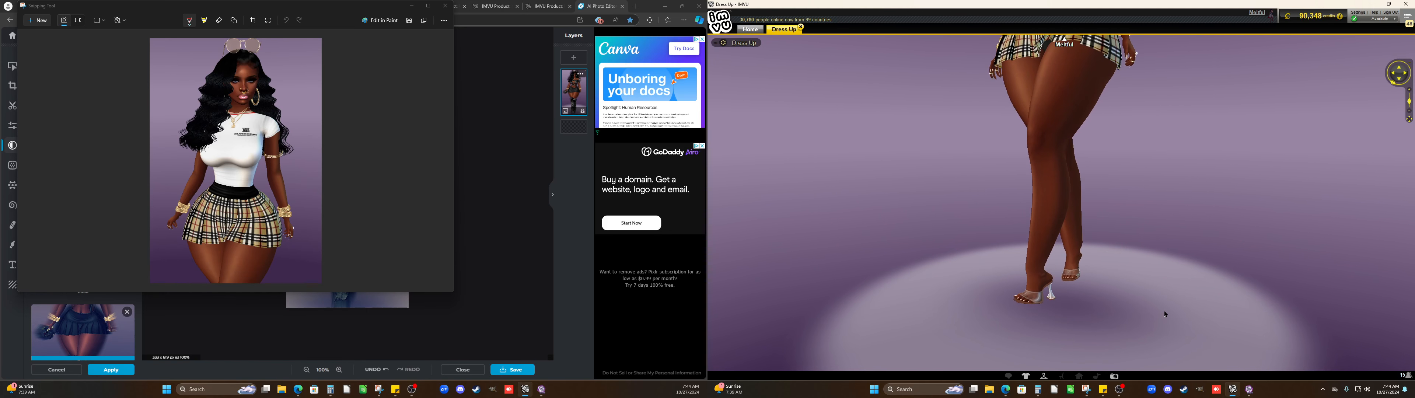
click(1087, 389)
key(ctrl+n)
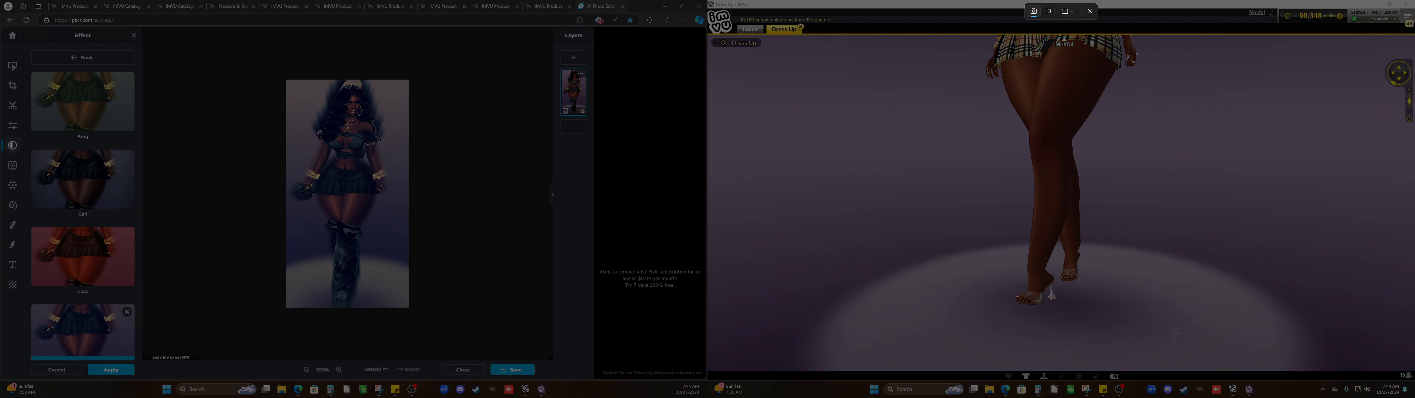
drag(1173, 332, 963, 222)
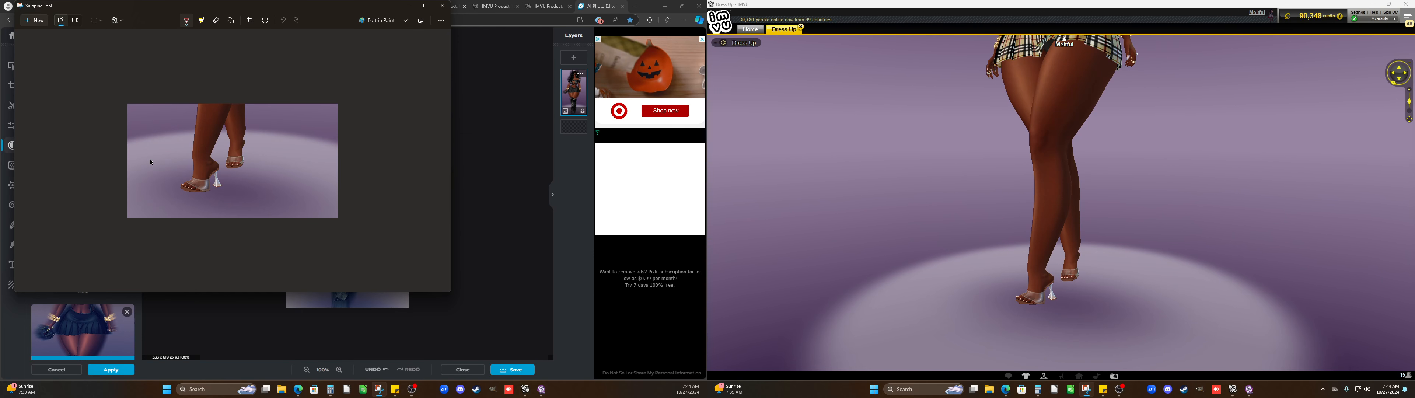
Save the heels snip as a PNG in the reg pic folder and return to Pixlr
right_click(150, 160)
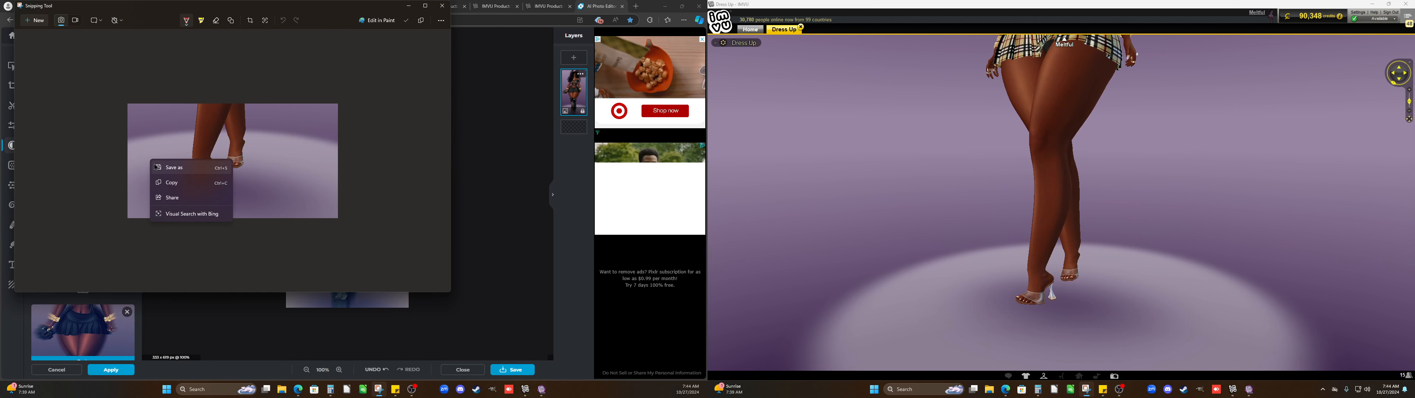
click(164, 184)
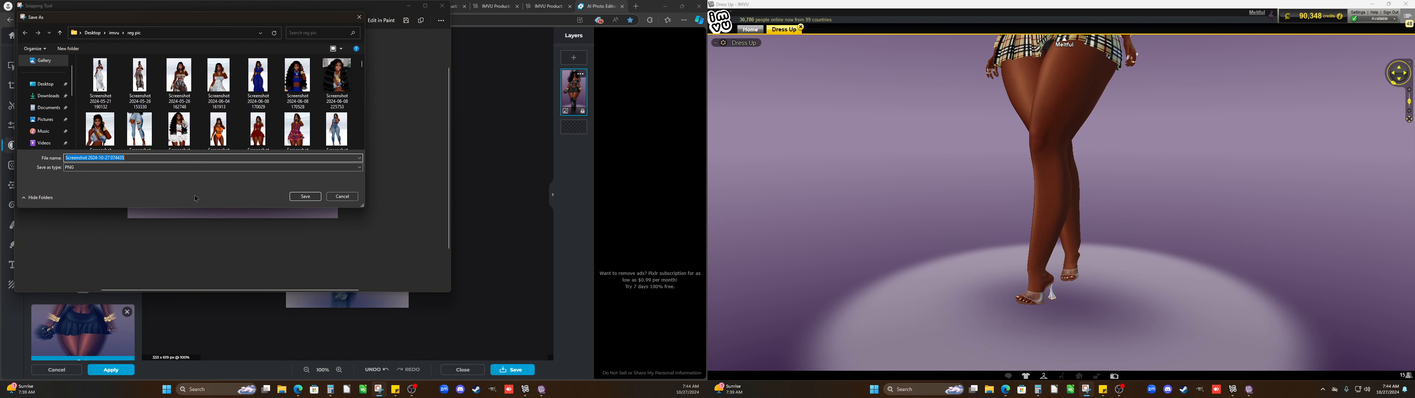
click(305, 196)
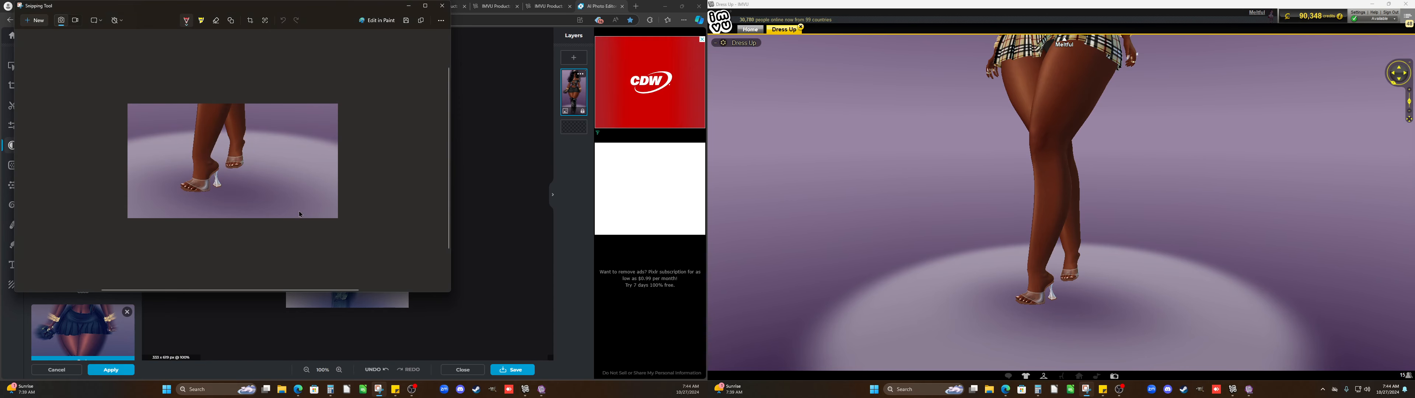
click(499, 259)
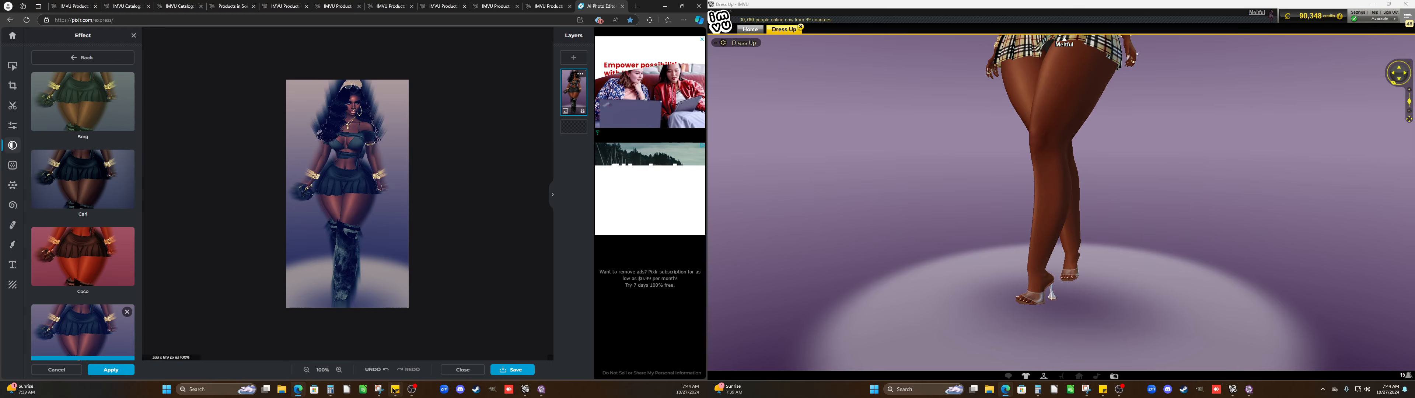
Start opening a new image in Pixlr and browse to the reg pic folder under Desktop > imvu
click(413, 389)
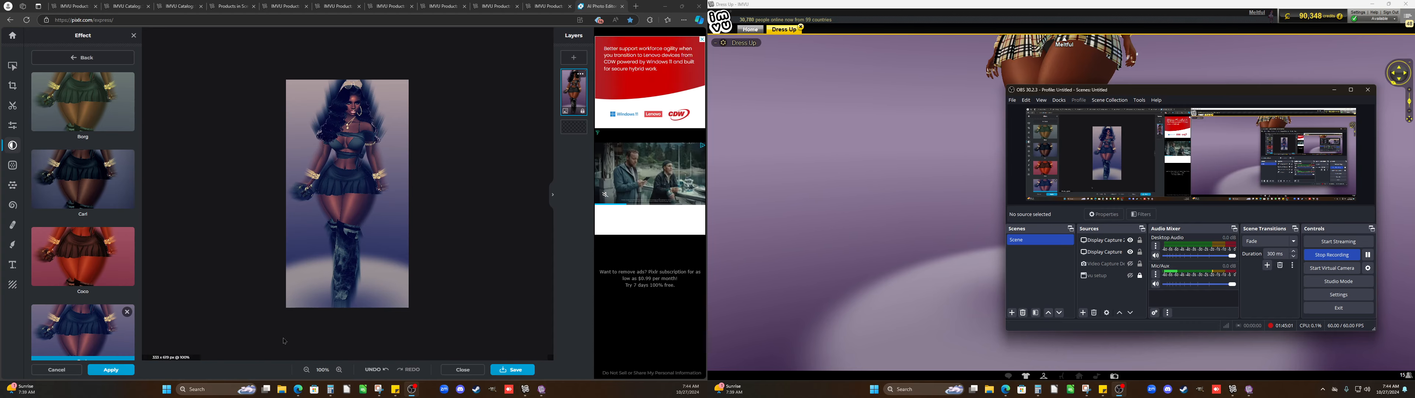
click(14, 36)
click(190, 156)
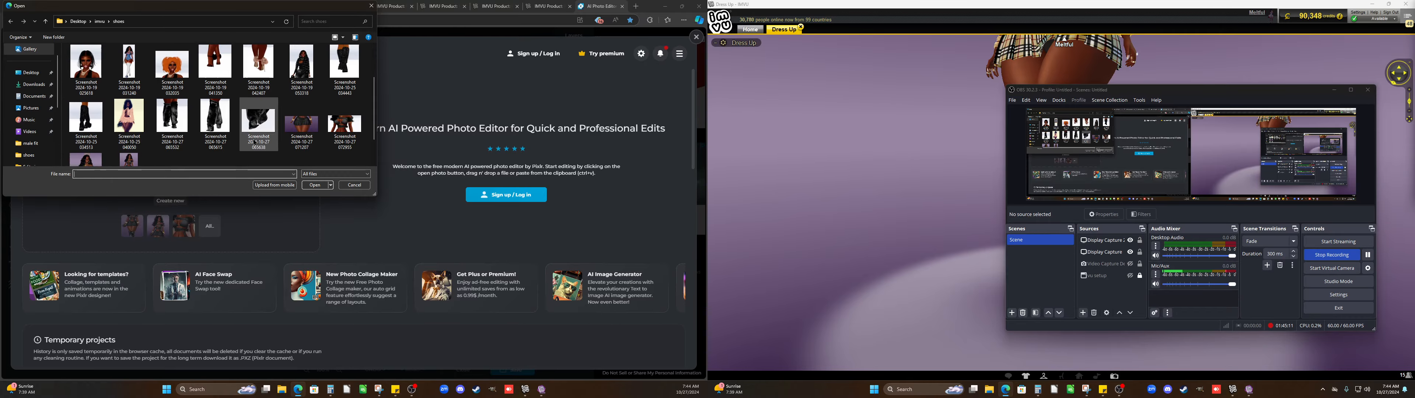
scroll(255, 143, up, 2)
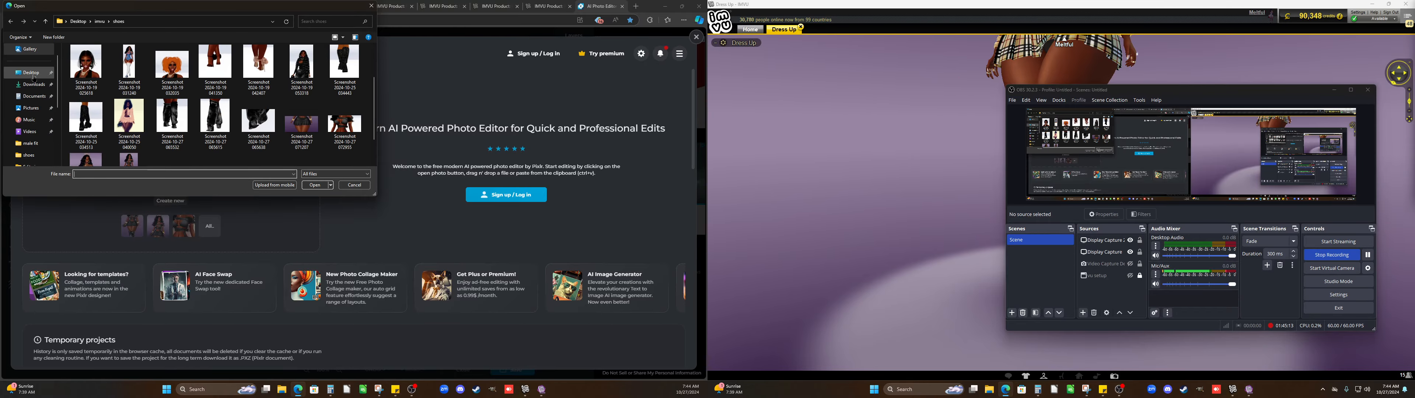
click(33, 73)
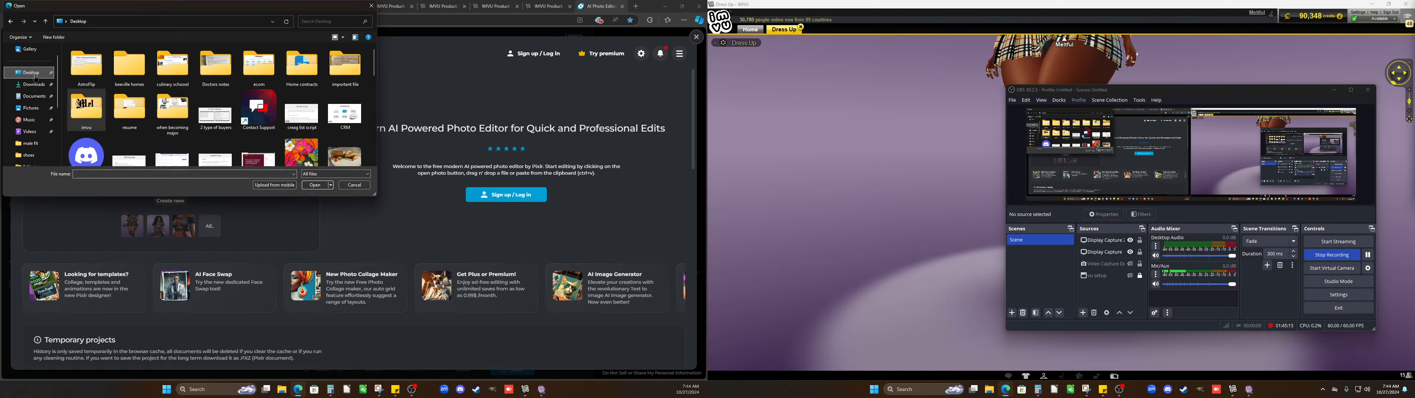
double_click(90, 111)
scroll(102, 109, down, 2)
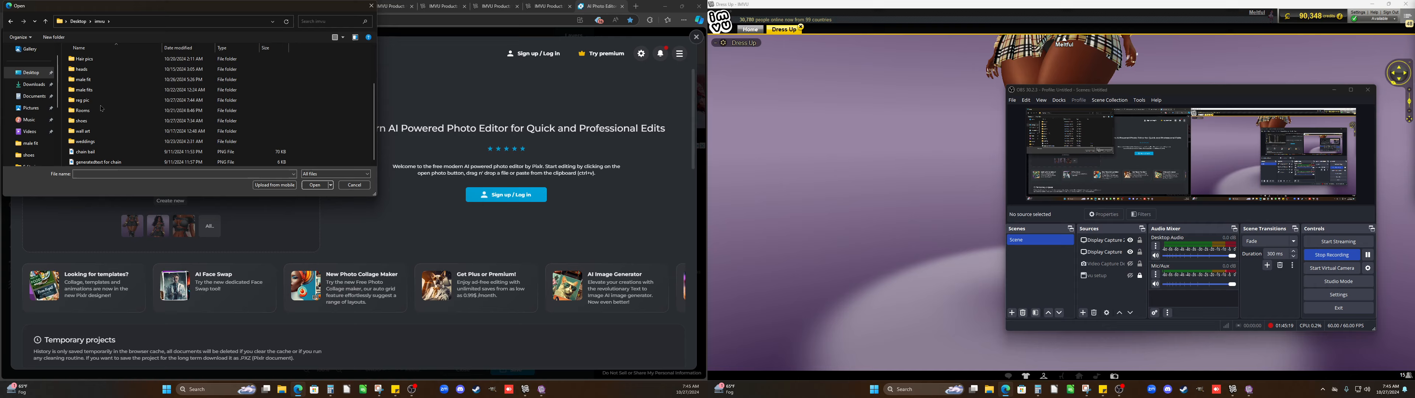
double_click(83, 100)
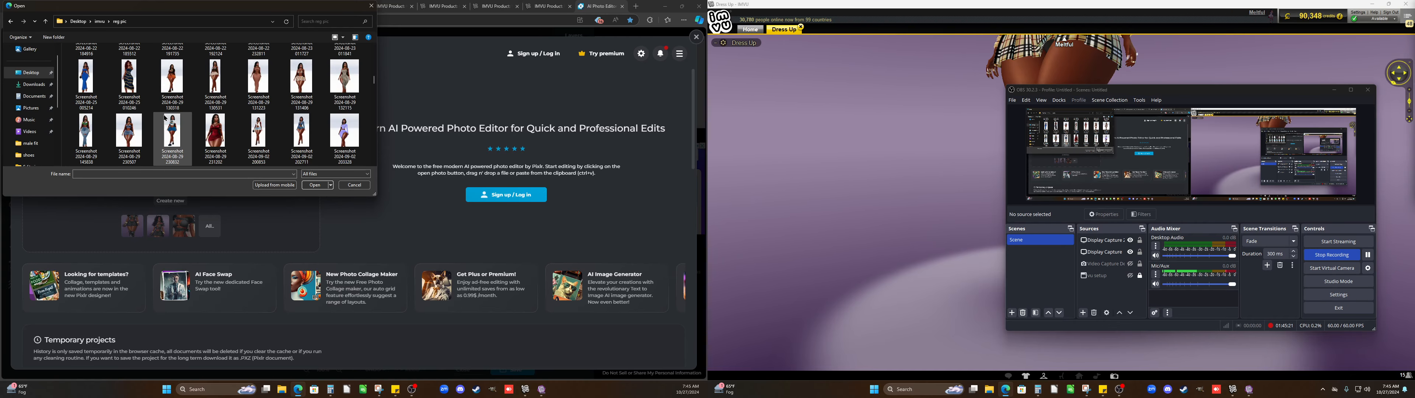
Find the new plaid skirt outfit screenshot in the reg pic folder and load it into the Pixlr editor
scroll(166, 117, down, 10)
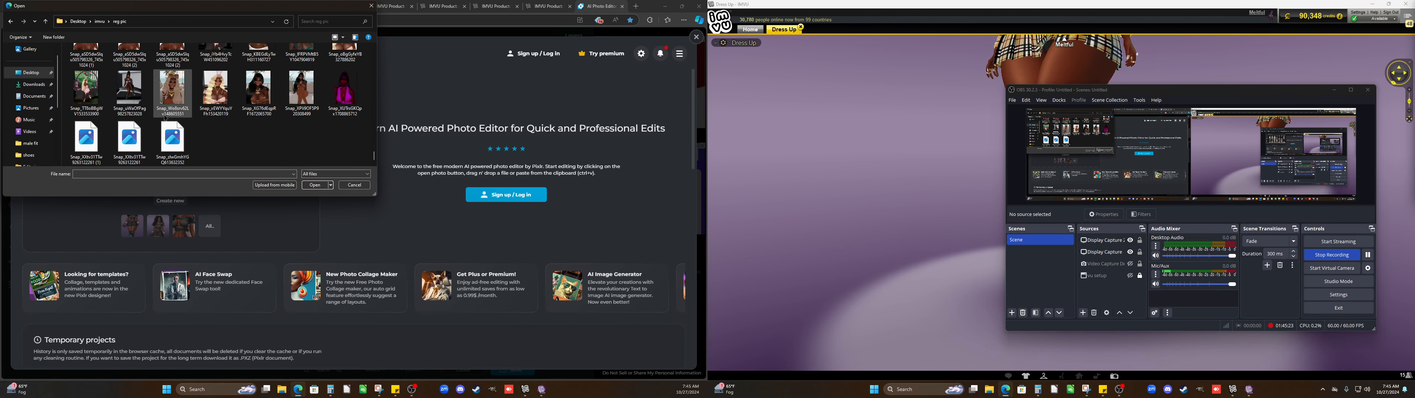
scroll(165, 118, up, 3)
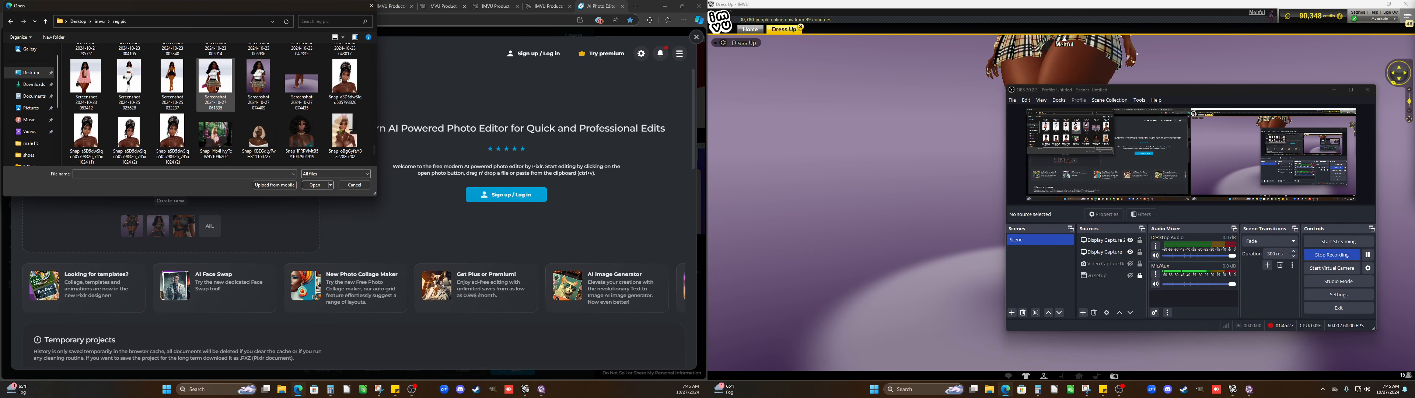
click(312, 186)
click(319, 206)
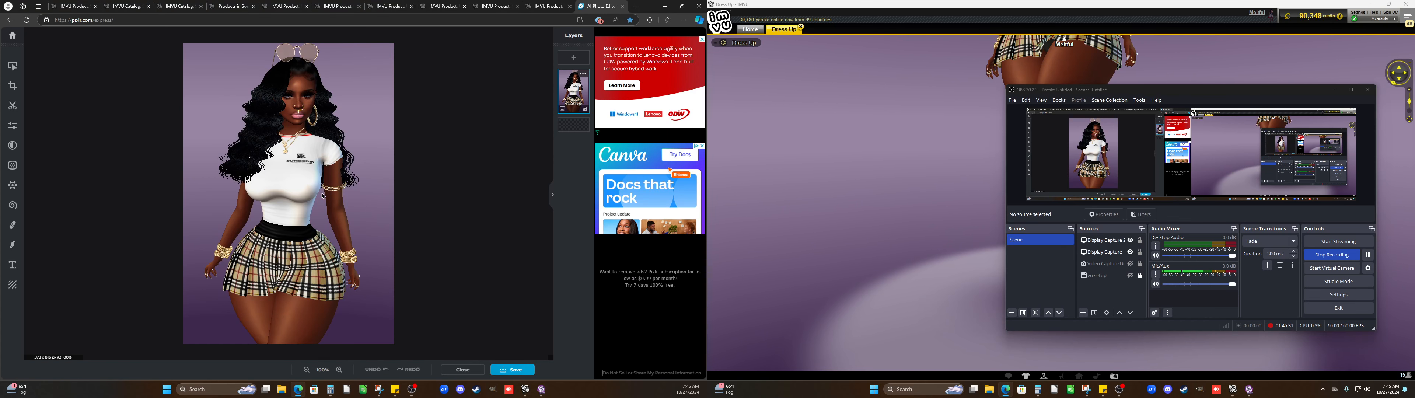
Compare the Motion, Poster, Zoom, Splash and Blur backdrop filters on the outfit image and apply Zoom
click(12, 168)
click(12, 186)
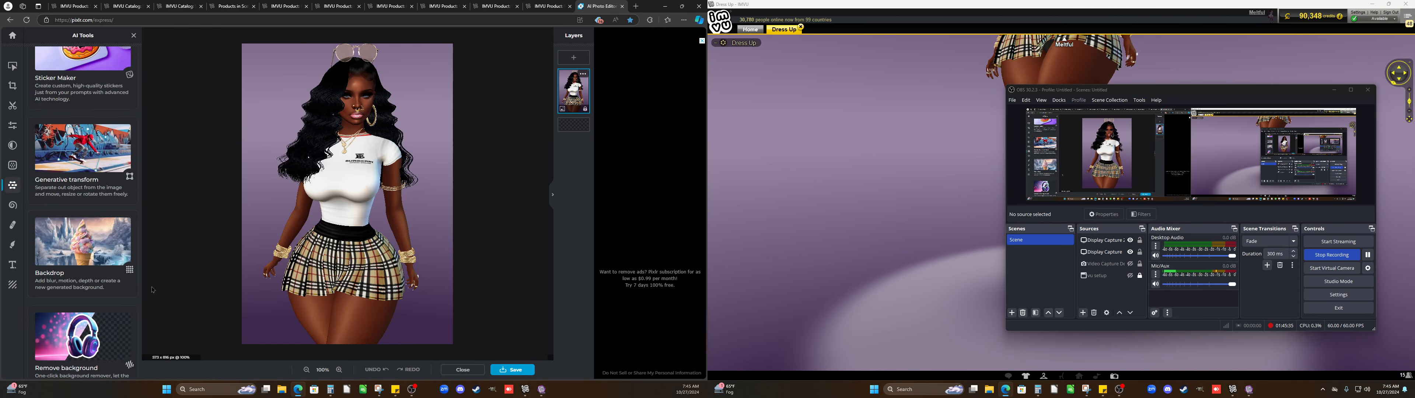
click(98, 237)
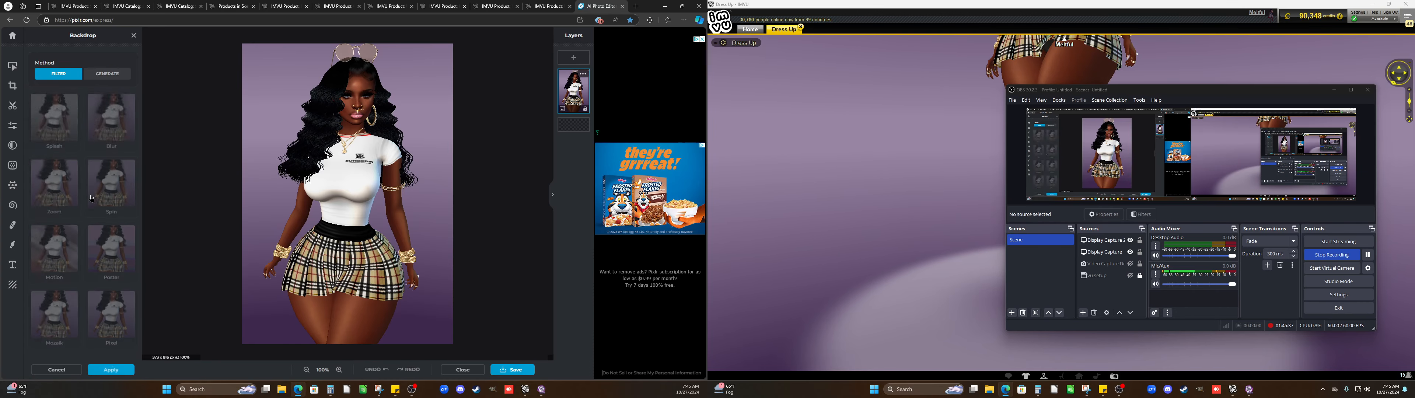
click(63, 248)
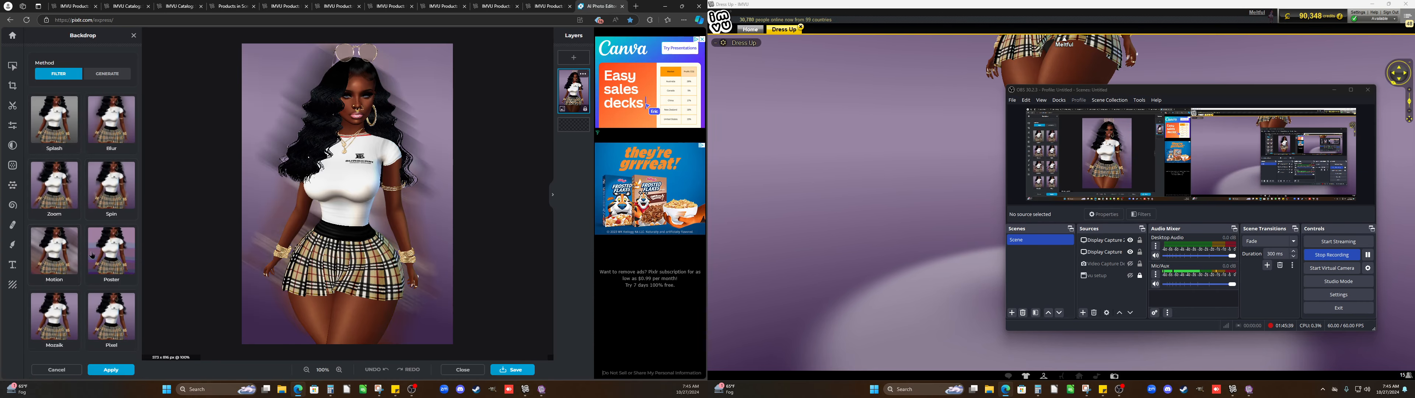
click(128, 245)
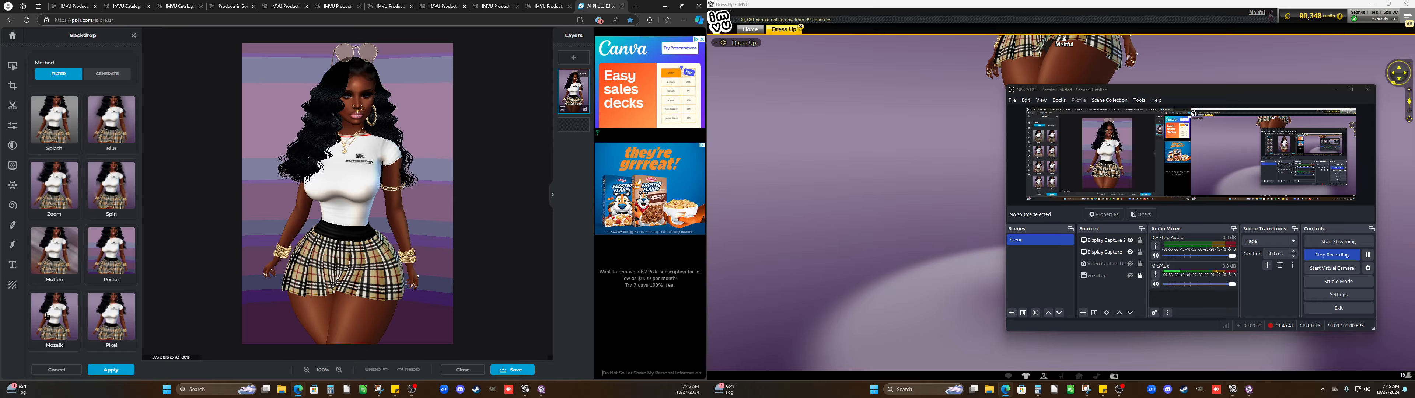
click(40, 188)
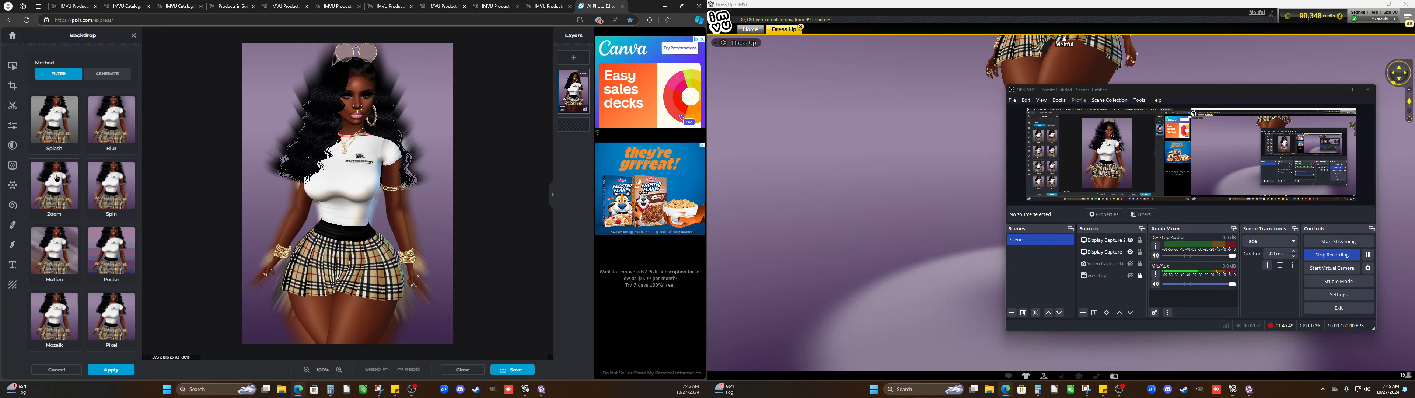
click(64, 137)
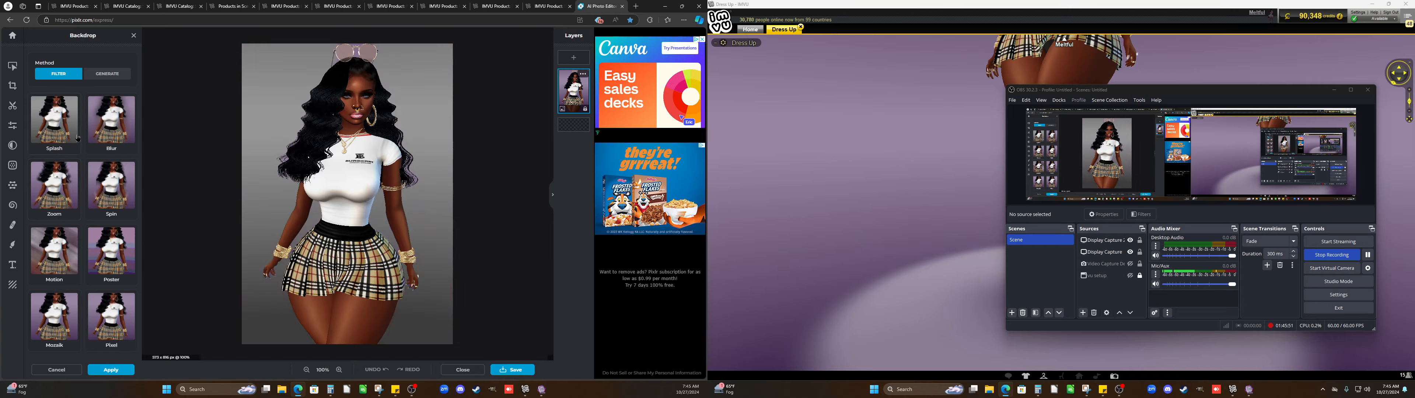
click(112, 120)
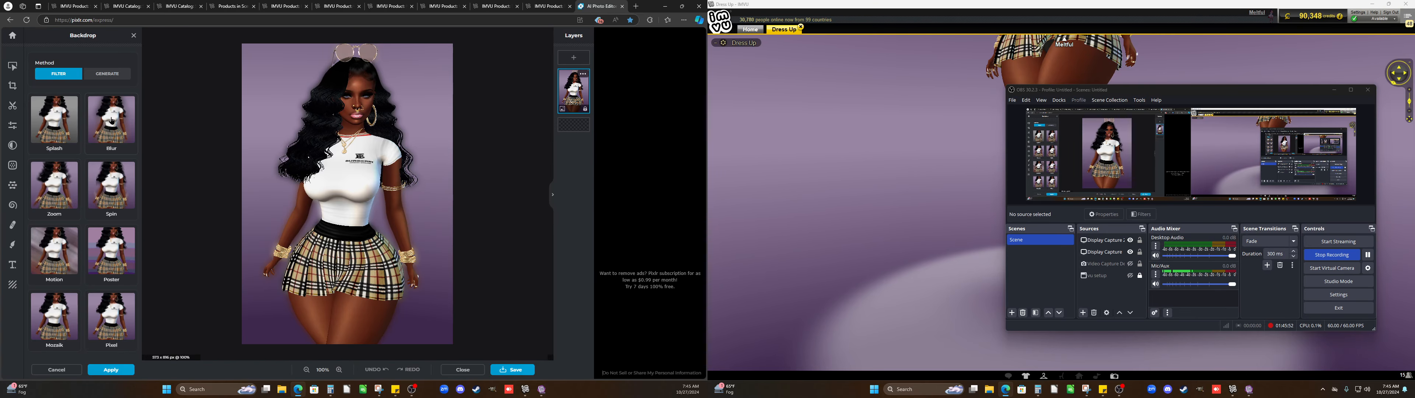
click(57, 189)
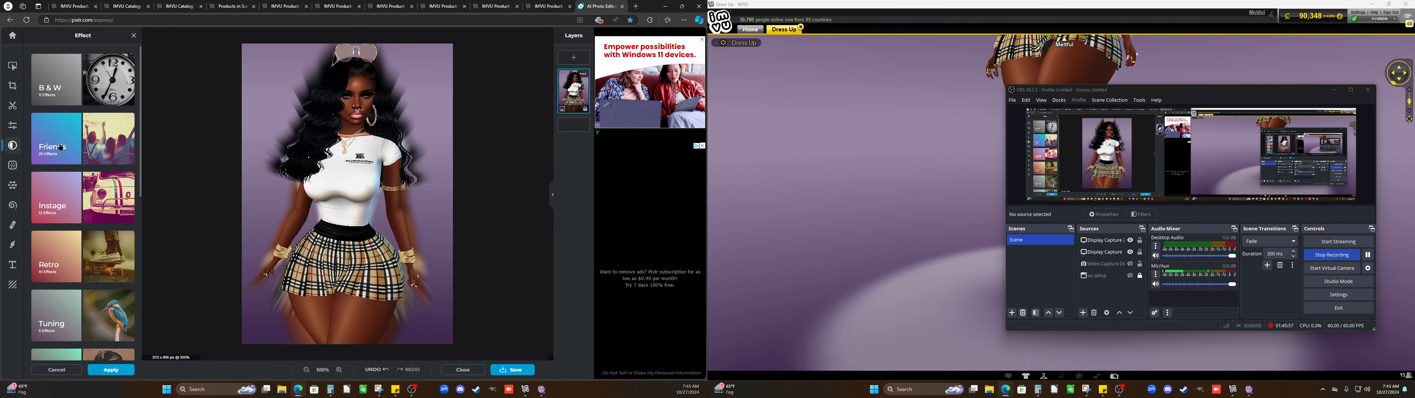
Apply the Friends effect listed just below Amber to the outfit image and capture the edited picture with Snipping Tool
click(59, 160)
click(83, 330)
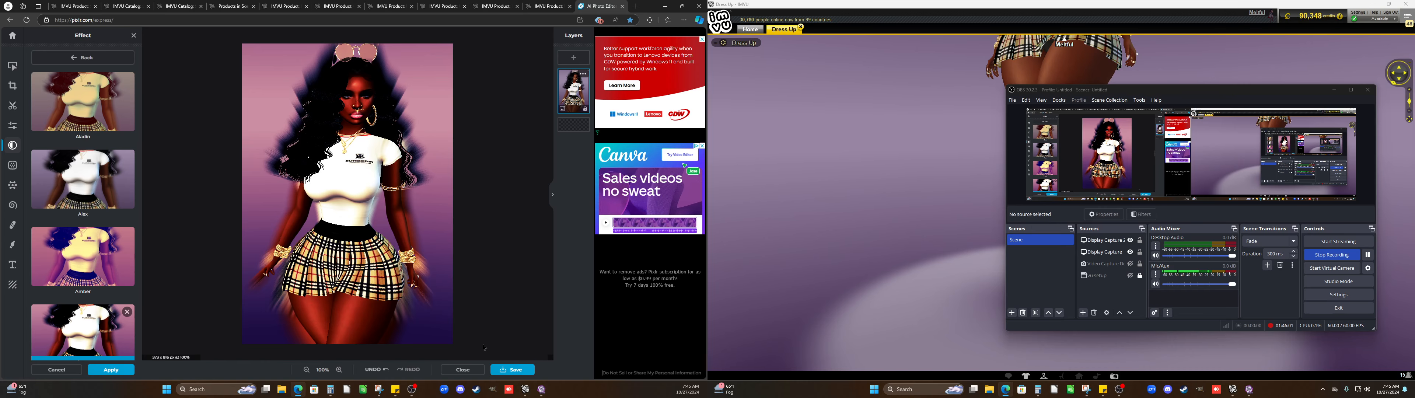
click(381, 391)
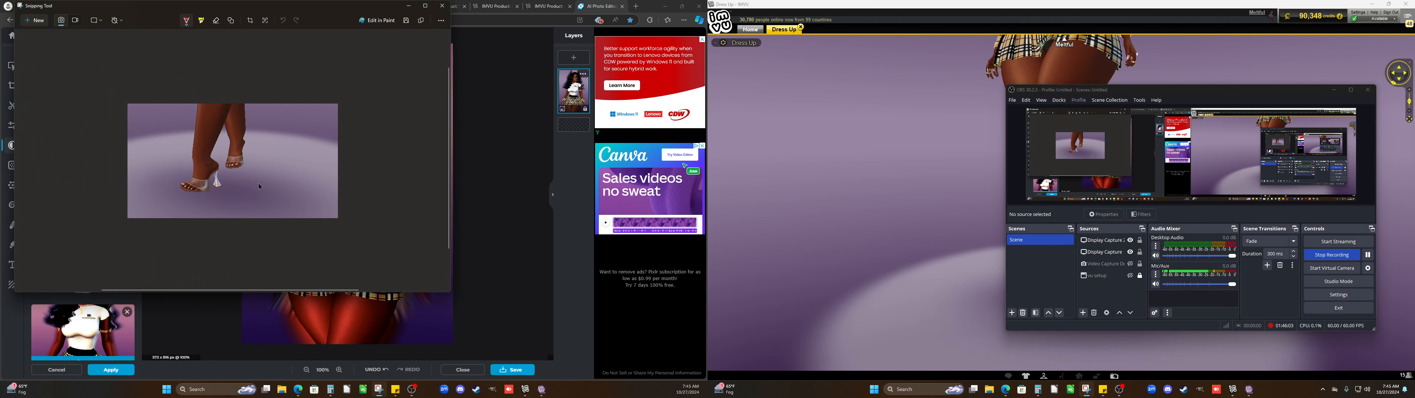
click(35, 21)
drag(449, 343, 251, 41)
right_click(268, 213)
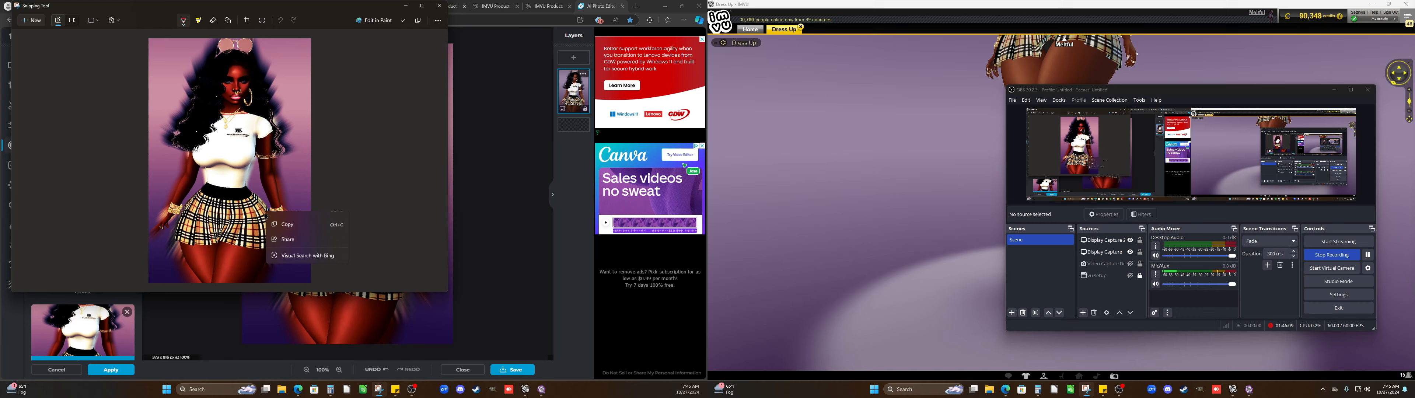
key(ctrl+s)
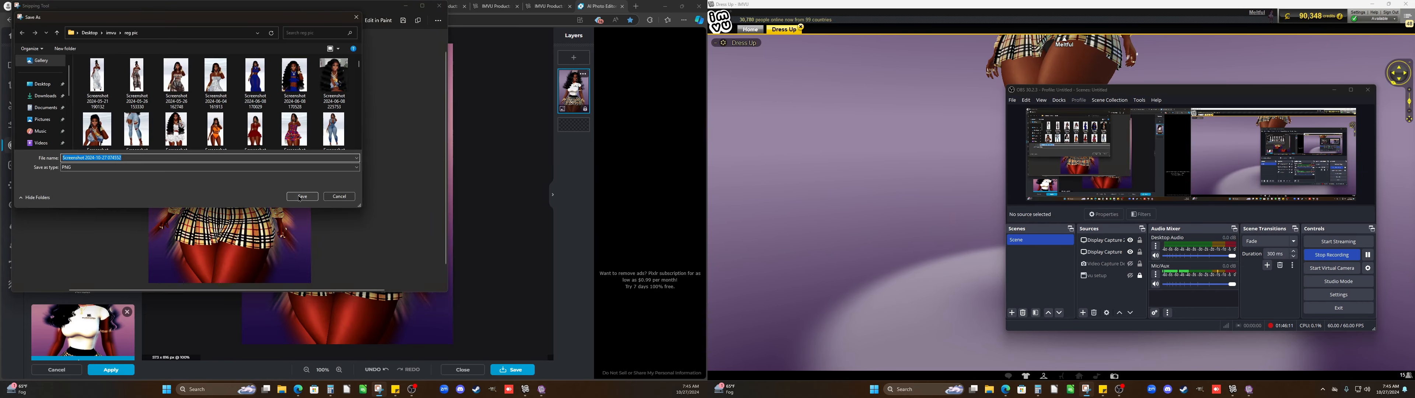
click(42, 84)
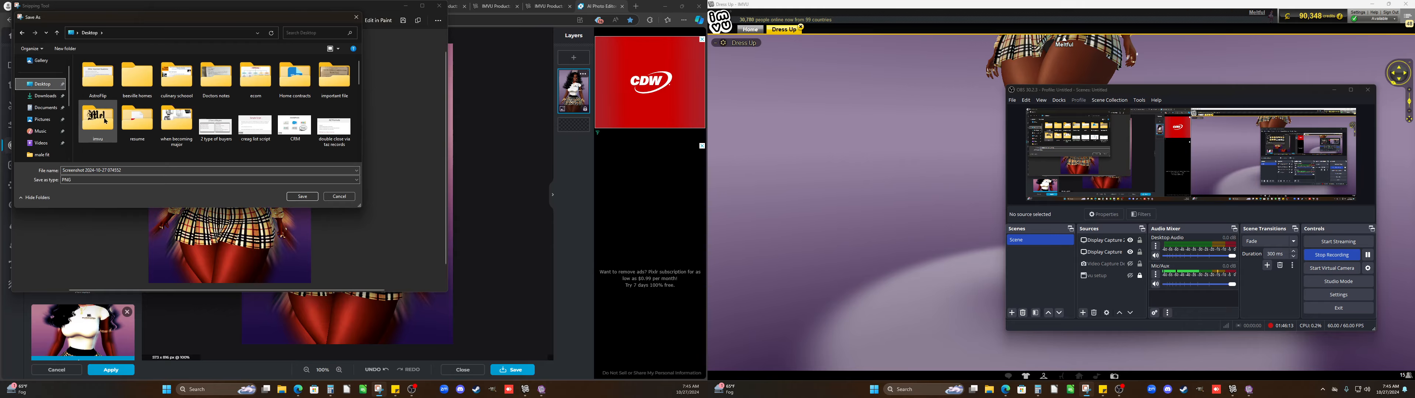
double_click(105, 117)
click(95, 82)
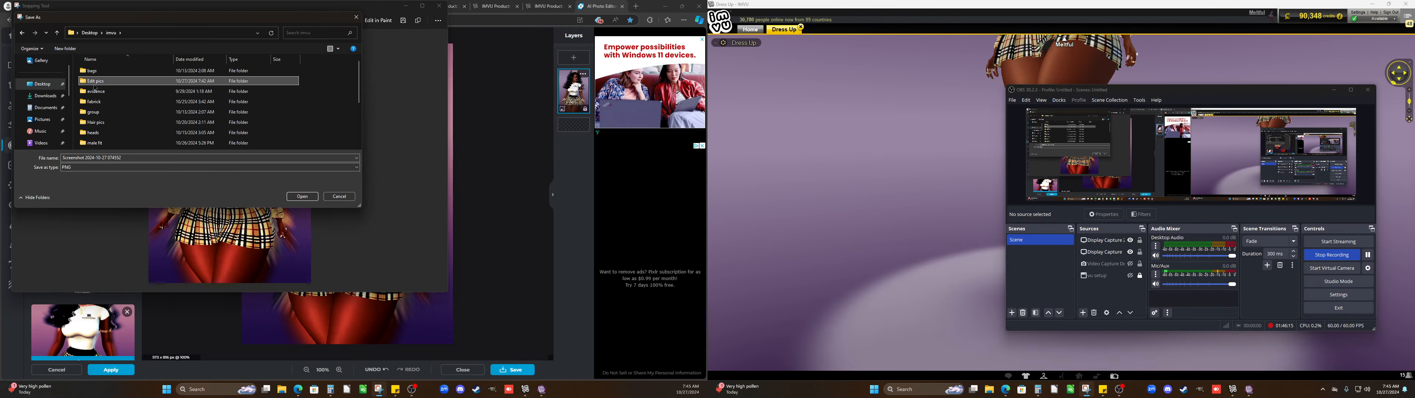
click(127, 122)
double_click(140, 81)
click(137, 83)
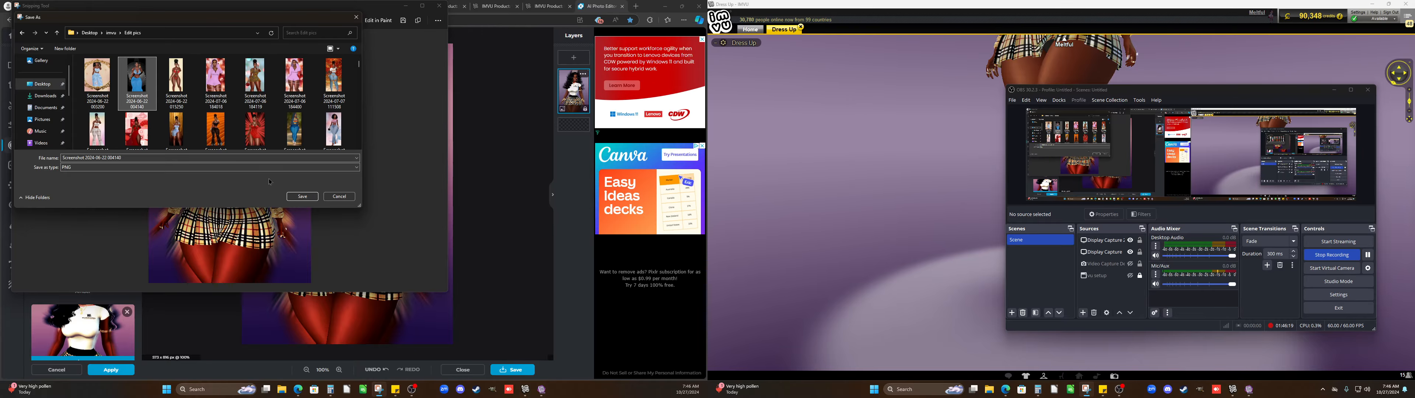
click(308, 197)
Save the edited outfit snip as a PNG in Desktop > imvu > Edit pics and return to Pixlr
right_click(214, 171)
click(236, 173)
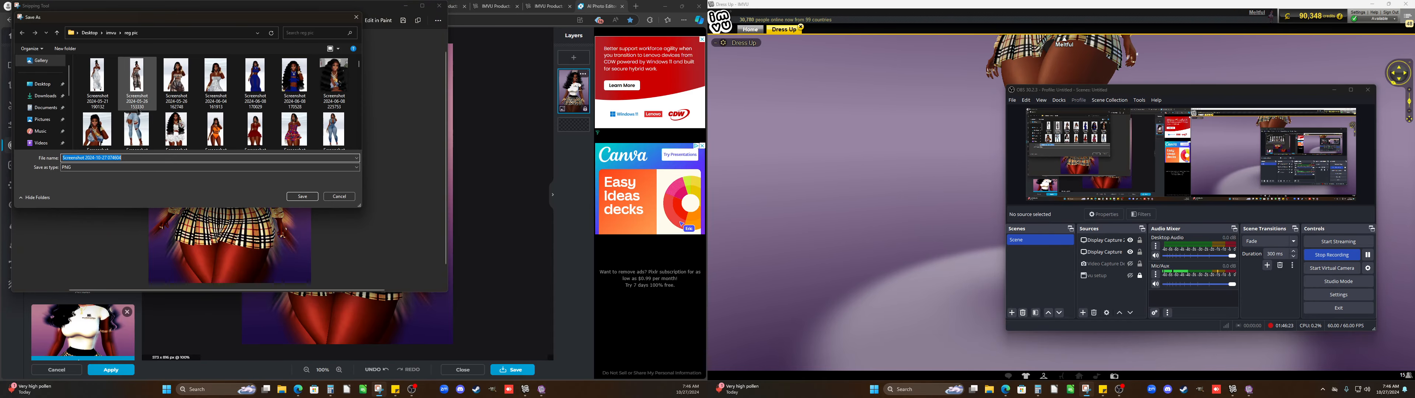
click(111, 32)
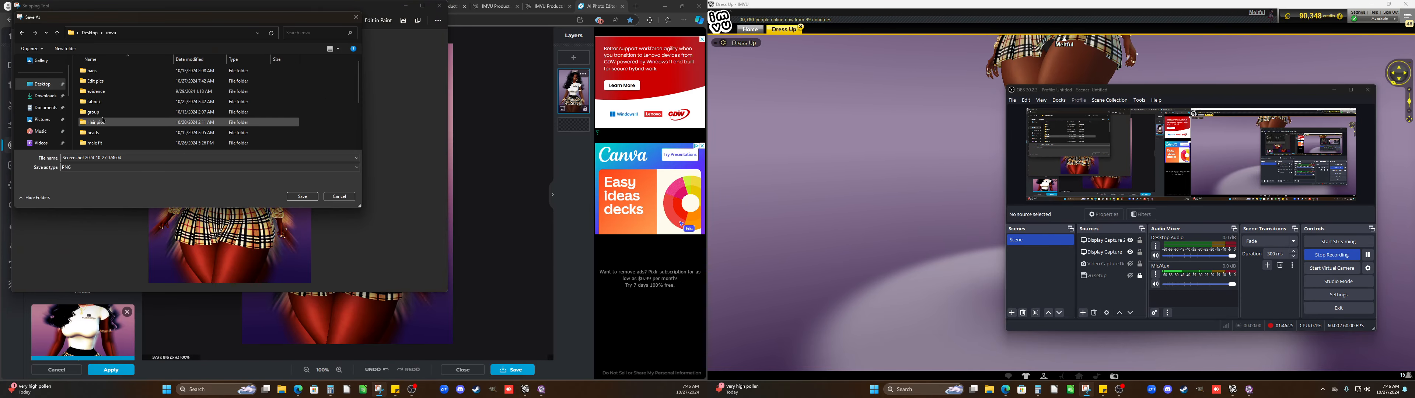
double_click(93, 80)
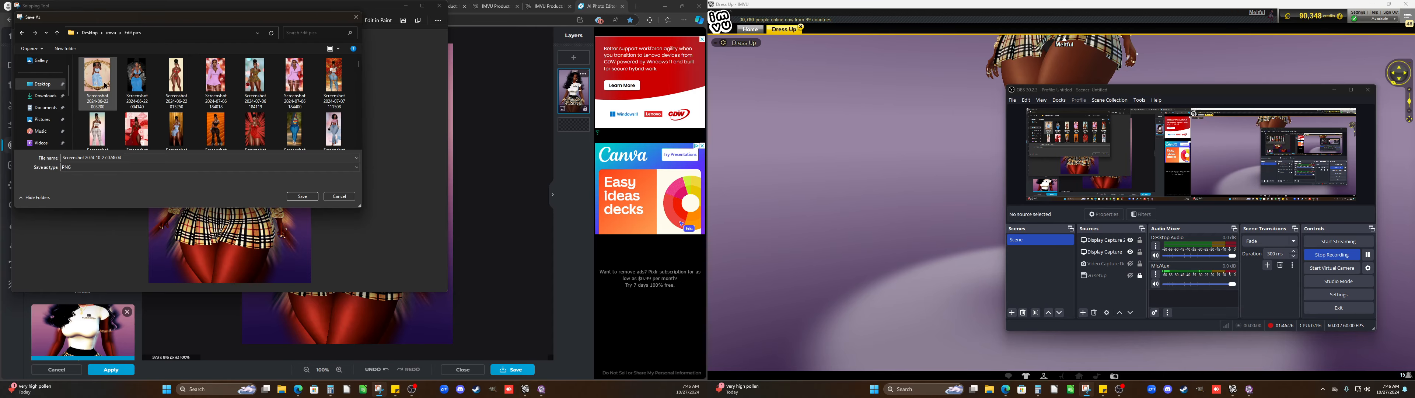
click(302, 197)
click(452, 310)
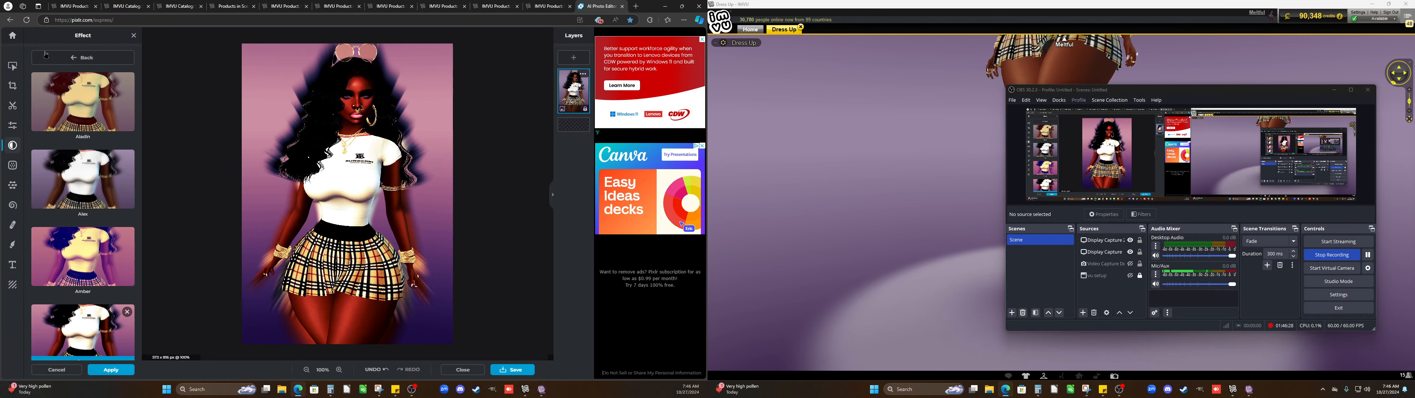
Open the purple-background heels screenshot from the reg pic folder as a new Pixlr document
click(14, 37)
click(162, 157)
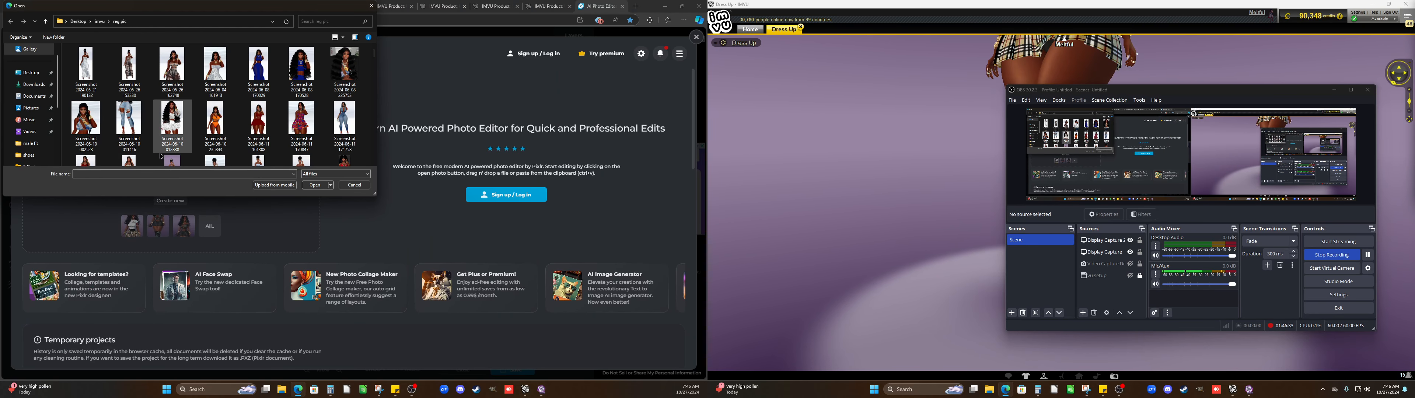
scroll(159, 149, down, 10)
scroll(156, 140, down, 5)
scroll(155, 141, up, 3)
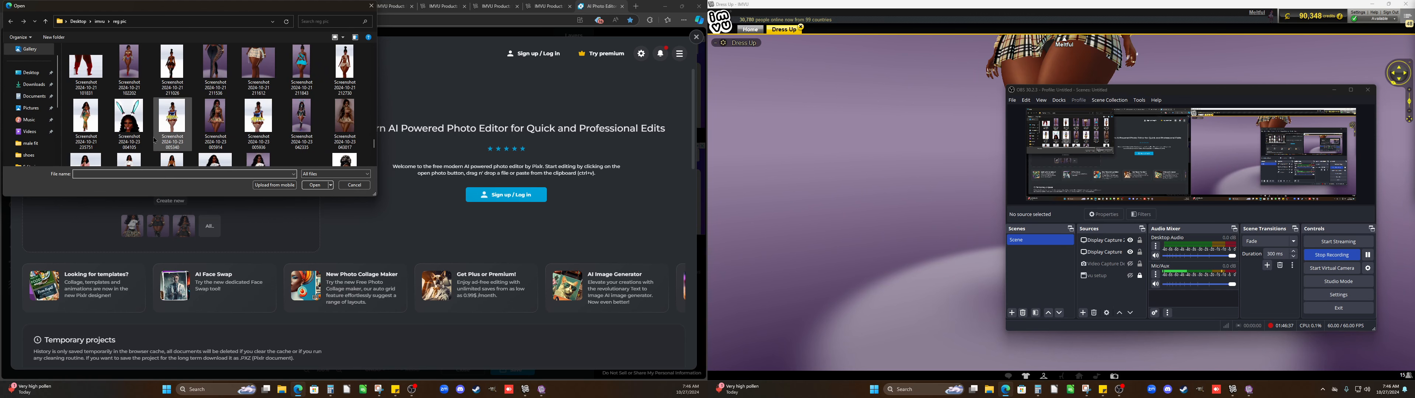
scroll(156, 141, down, 2)
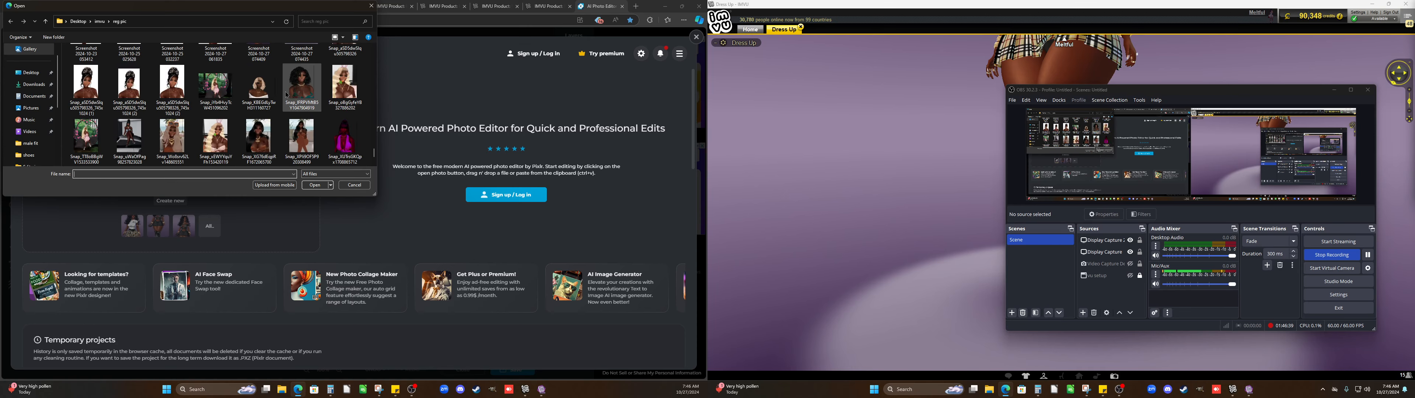
click(305, 79)
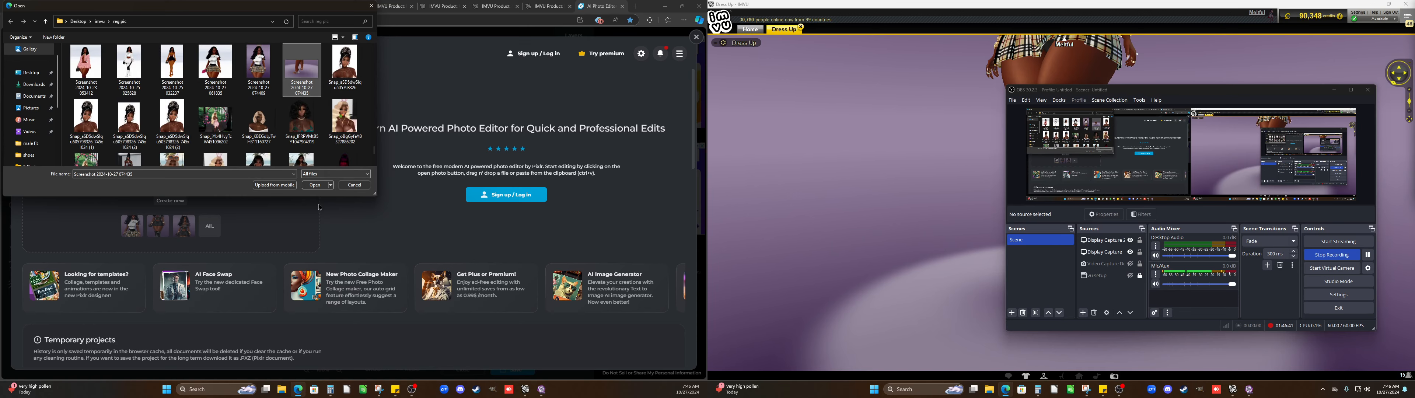
click(314, 186)
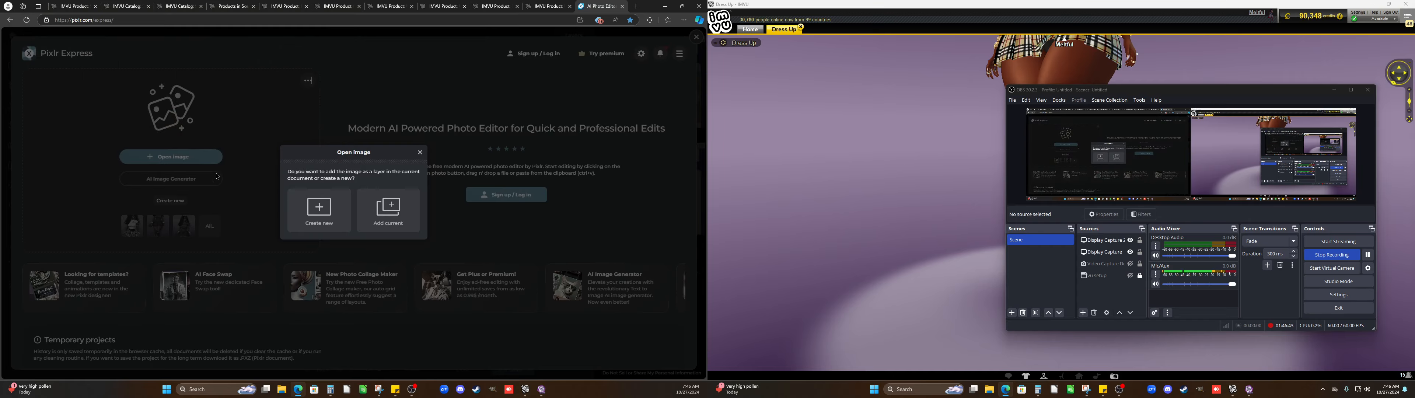
click(294, 202)
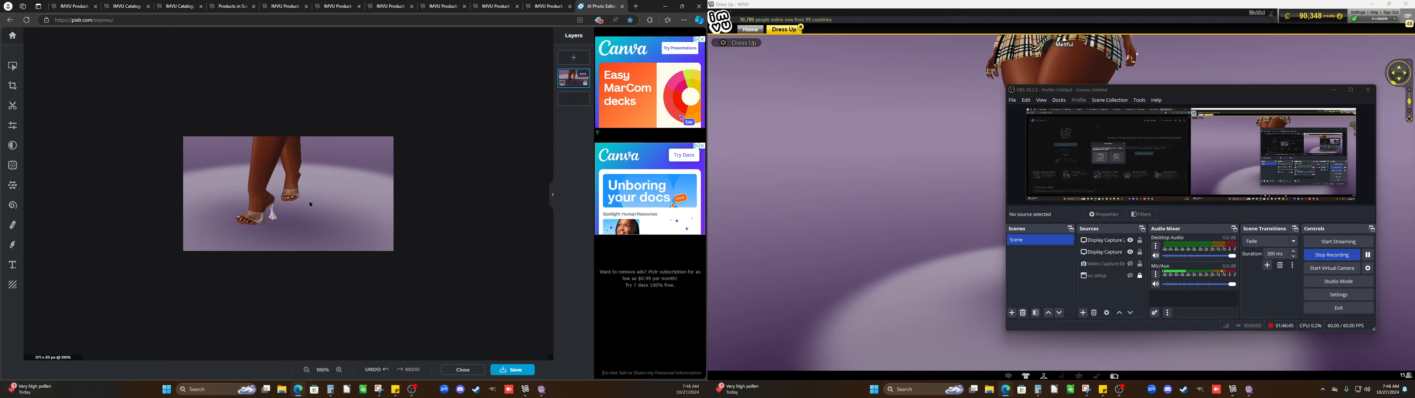
Add a blurring backdrop filter to the heels image and select the first effect in the Friends set
click(15, 191)
click(93, 218)
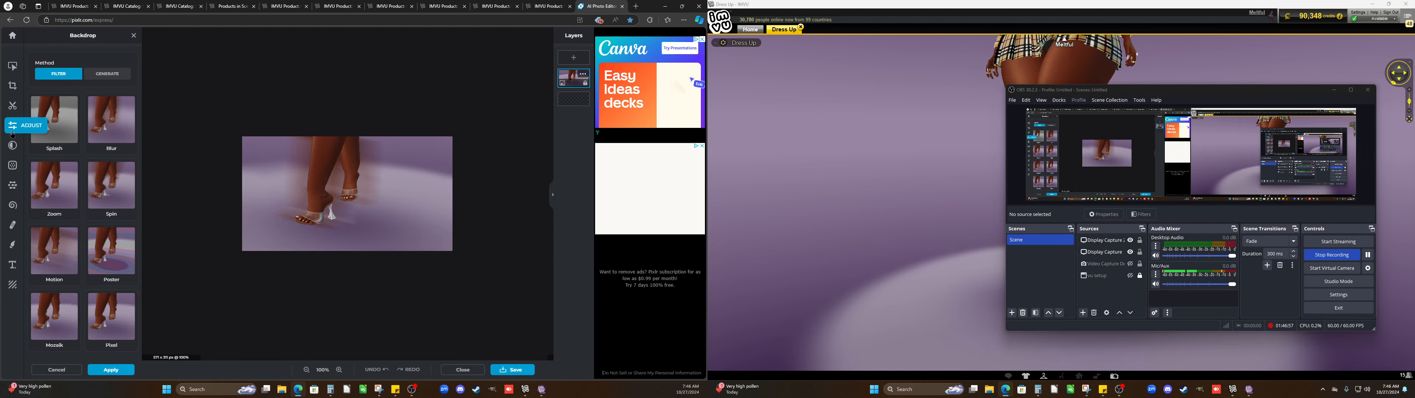
click(13, 145)
click(59, 148)
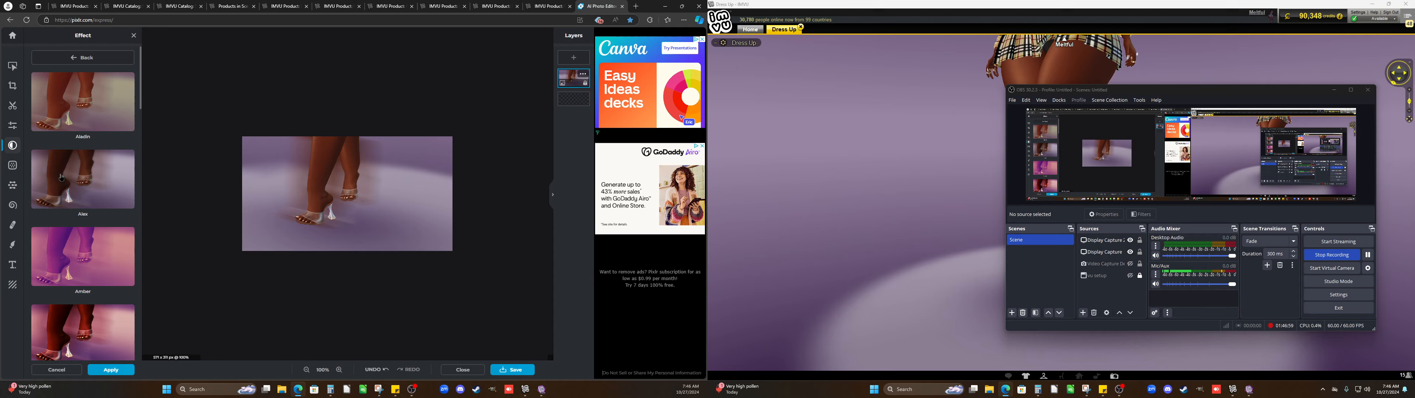
click(82, 104)
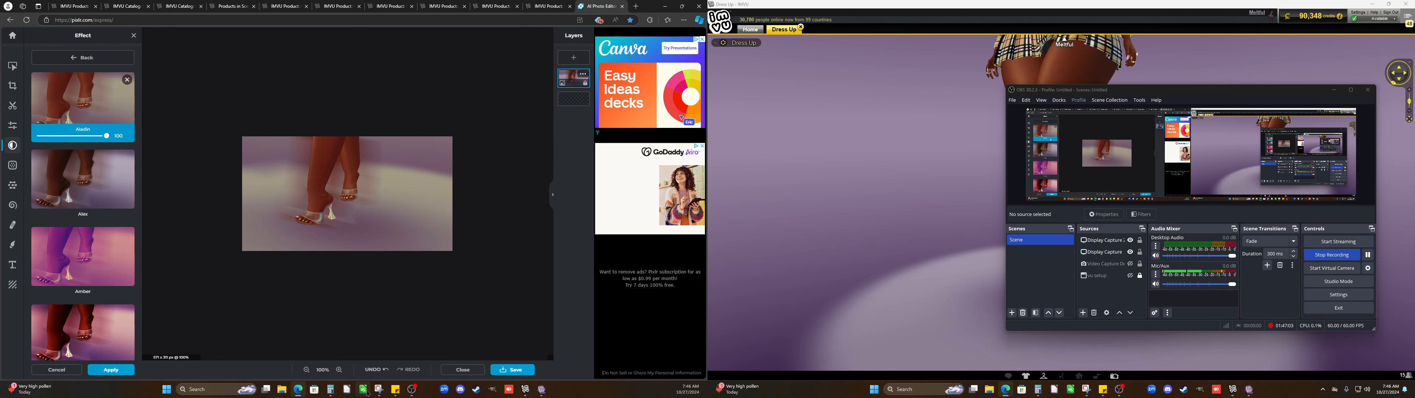
Snip the edited heels image, save it as a PNG in the Edit pics folder, and return to Pixlr
click(379, 389)
key(ctrl+n)
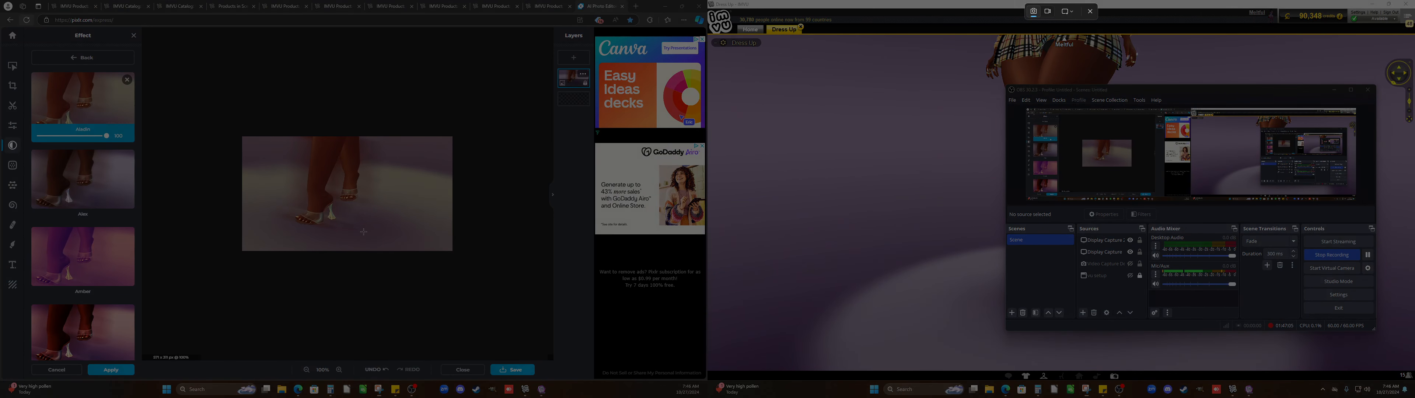
drag(454, 246, 242, 137)
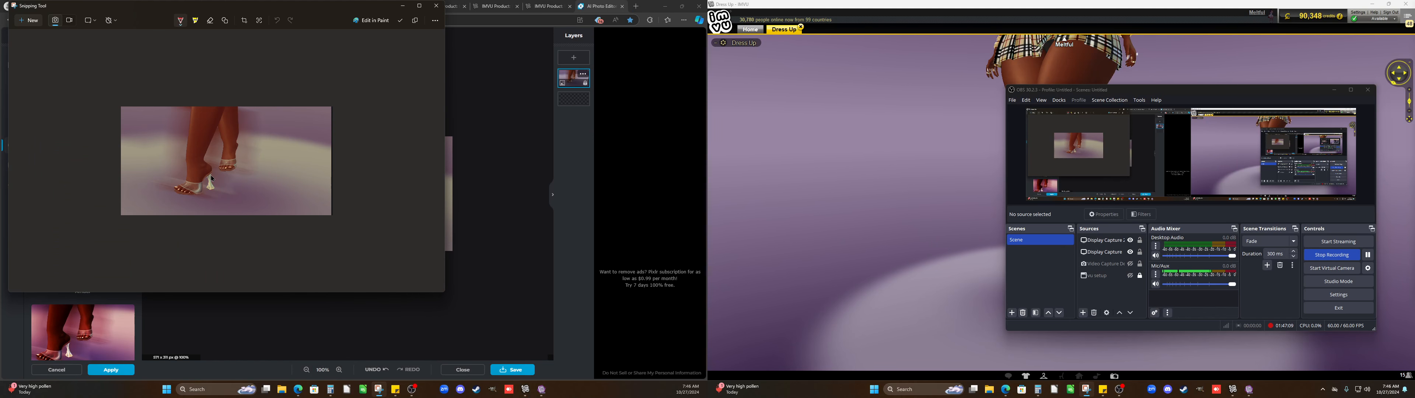
right_click(212, 177)
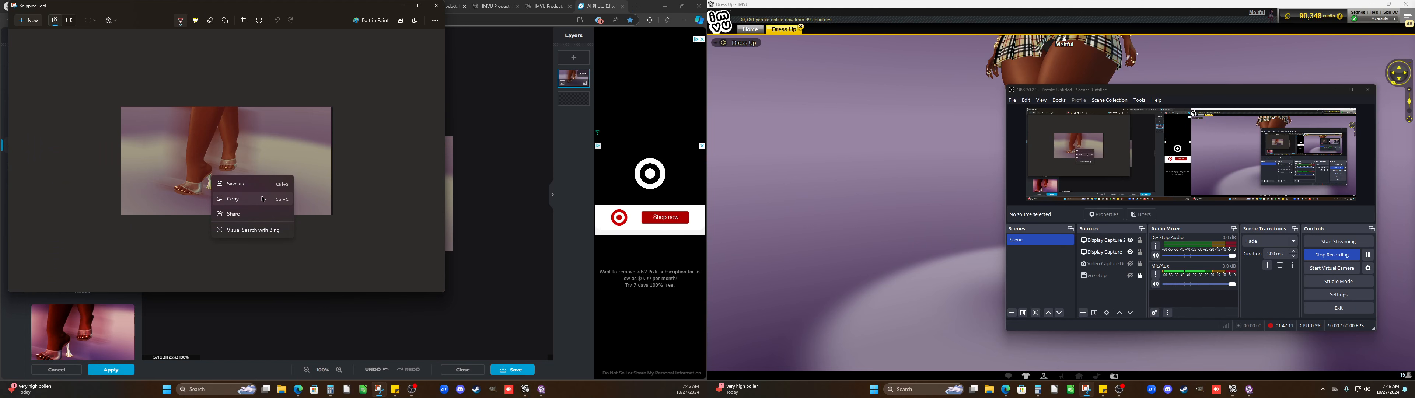
click(248, 183)
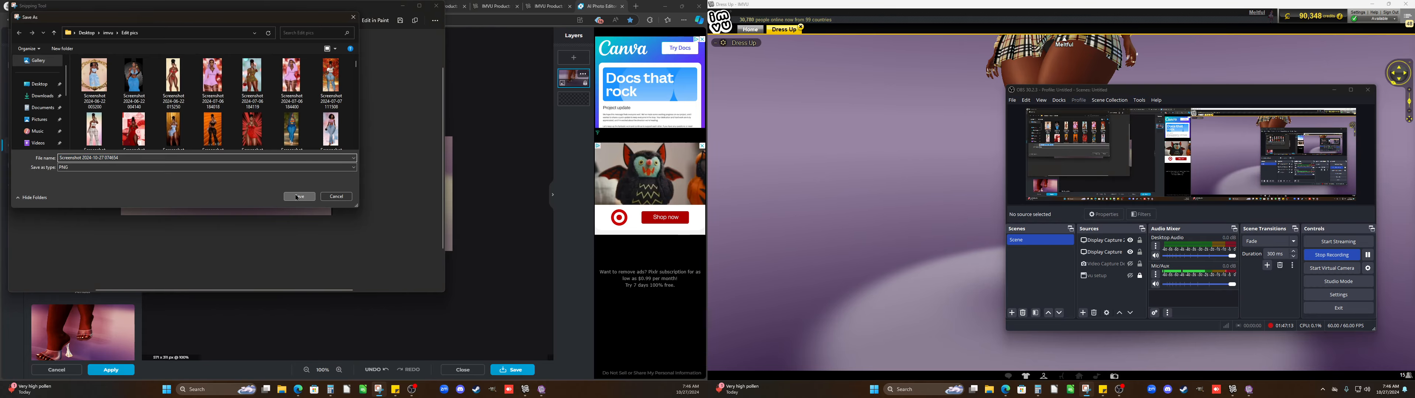
key(Return)
click(456, 314)
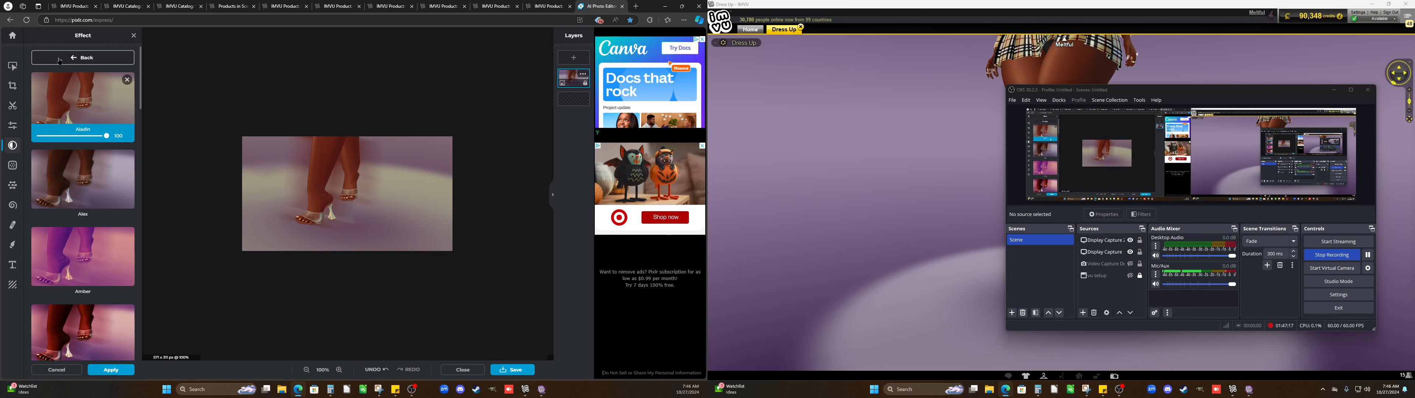
Start opening another image in Pixlr and browse the reg pic folder to the most recent screenshots
click(22, 37)
click(165, 154)
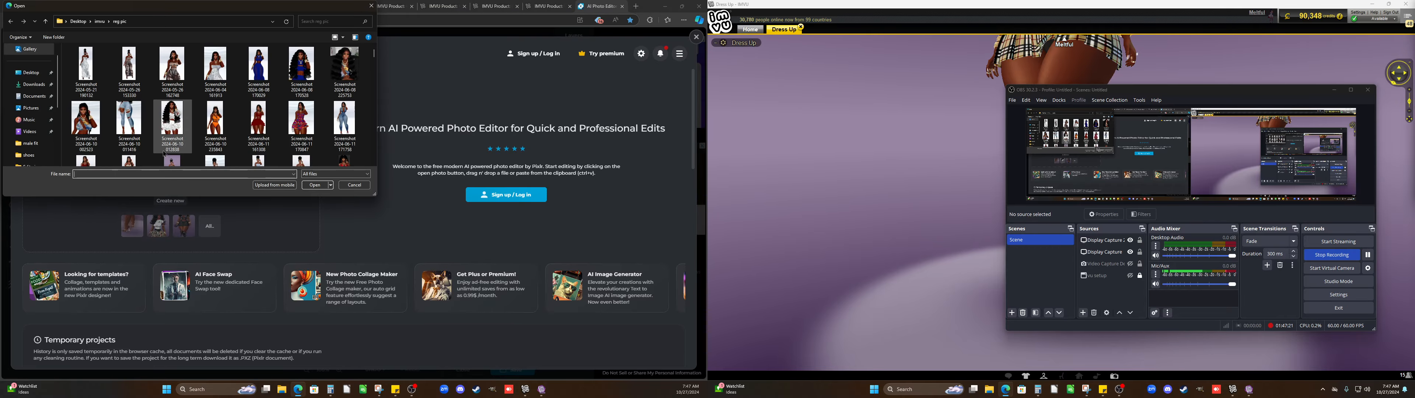
scroll(165, 154, down, 10)
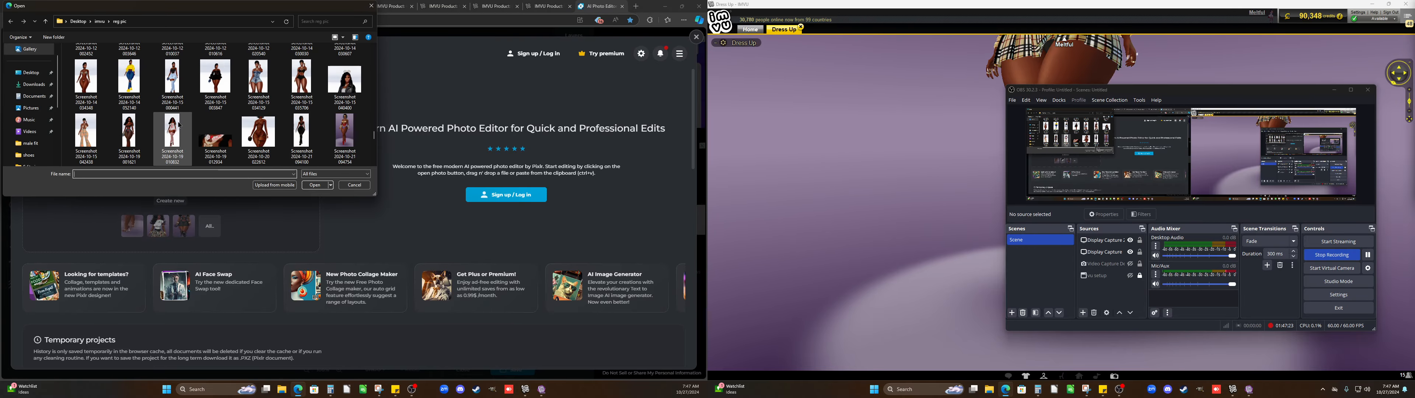
scroll(179, 125, down, 5)
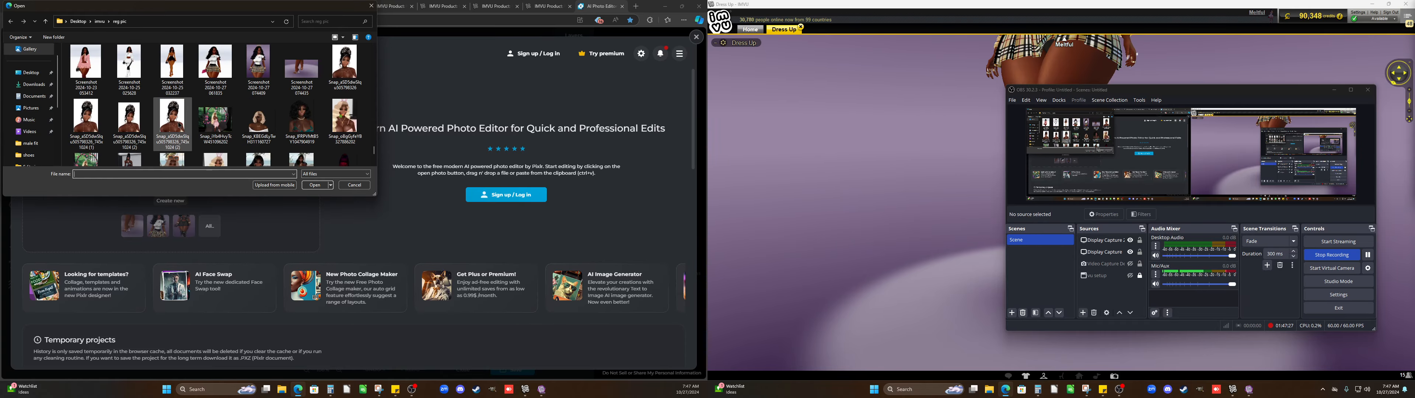
scroll(180, 126, up, 1)
scroll(180, 125, down, 1)
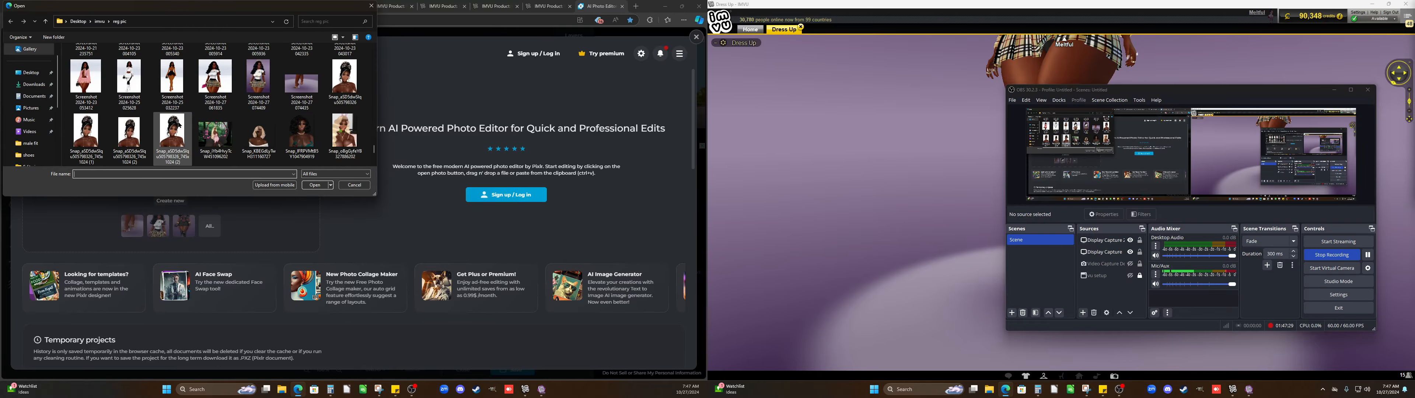
Minimize the OBS window covering IMVU and frame the avatar's full body in the Dress Up view
click(1334, 91)
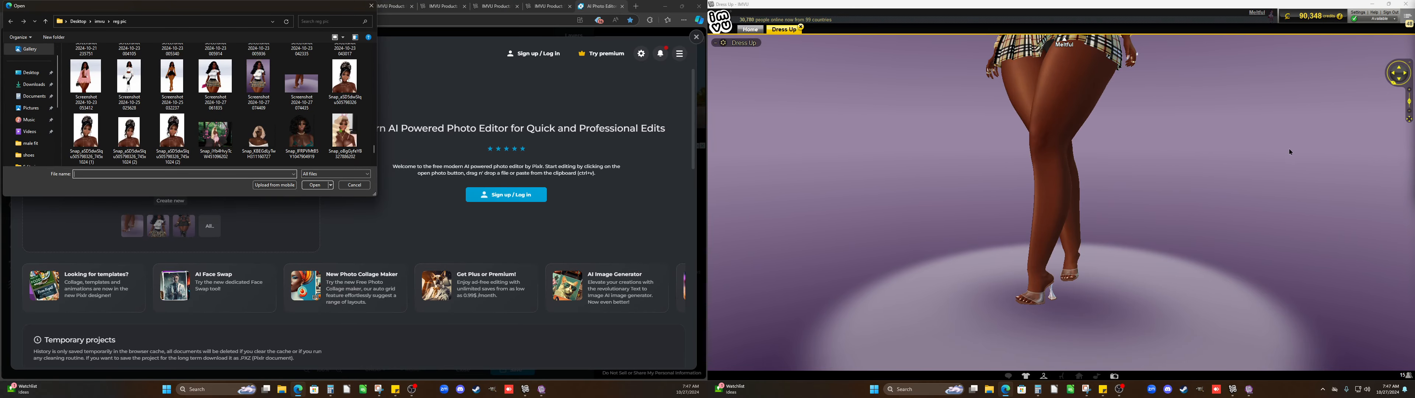
scroll(1296, 160, down, 5)
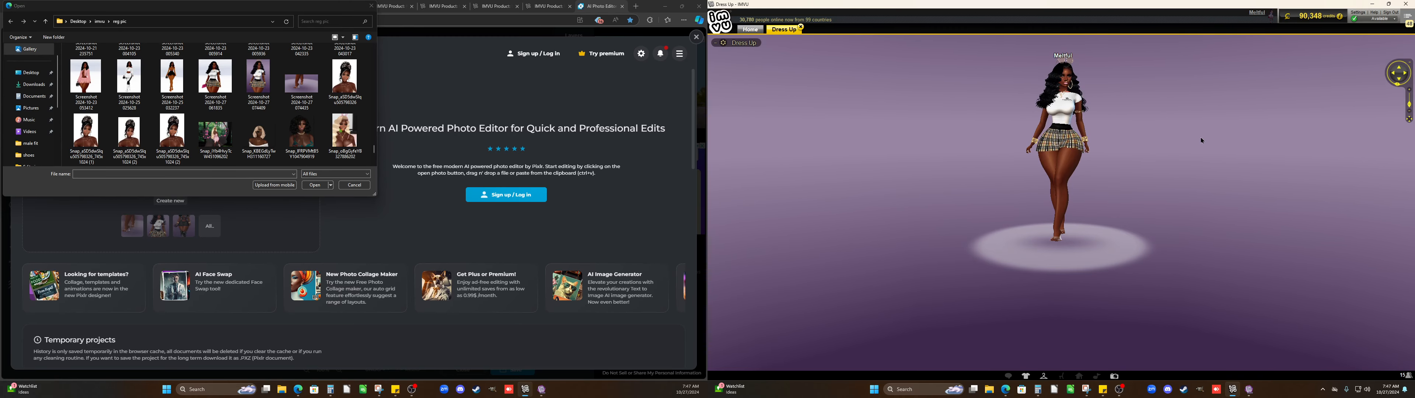
scroll(1166, 159, up, 2)
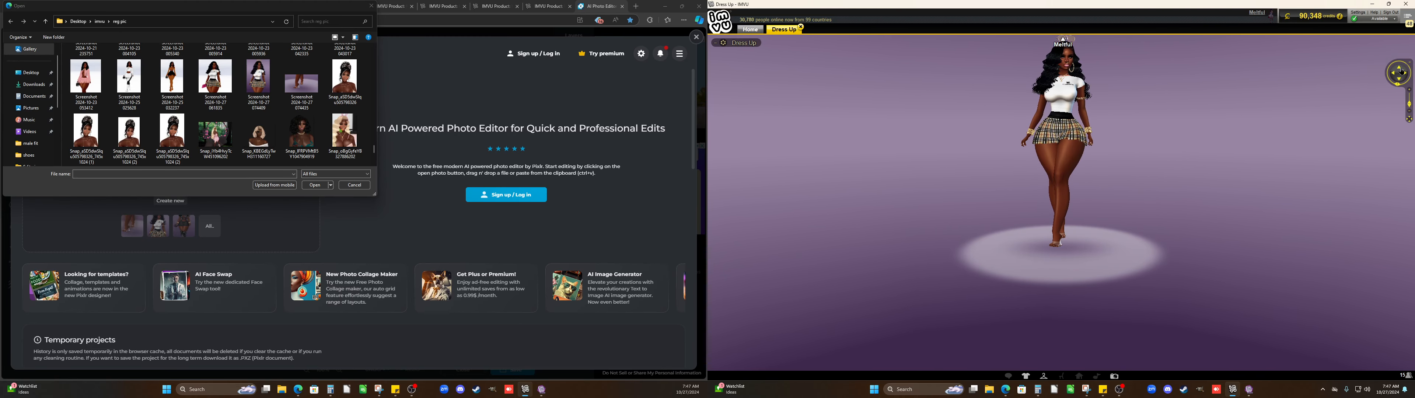
click(1401, 70)
scroll(1196, 162, up, 1)
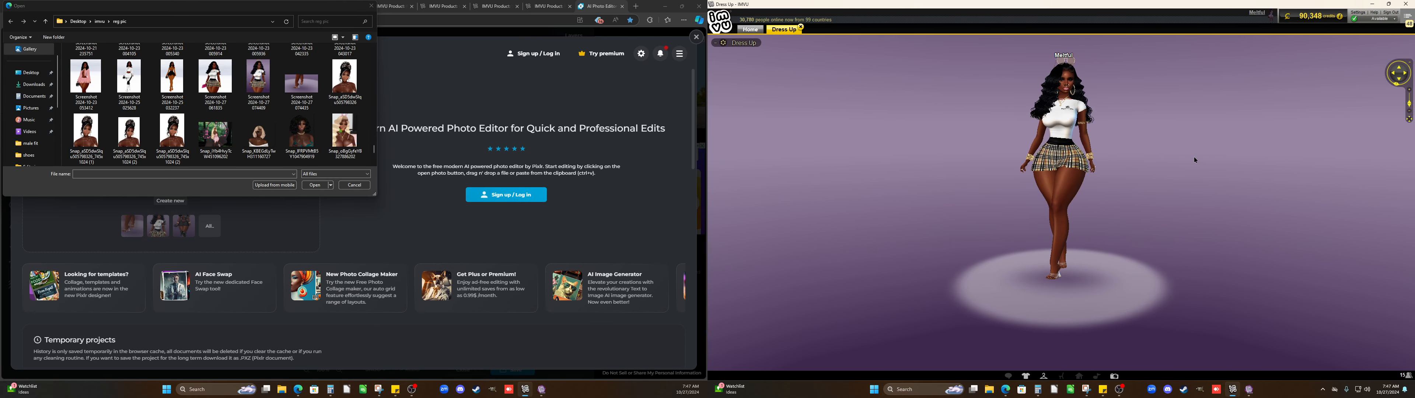
scroll(1195, 159, down, 2)
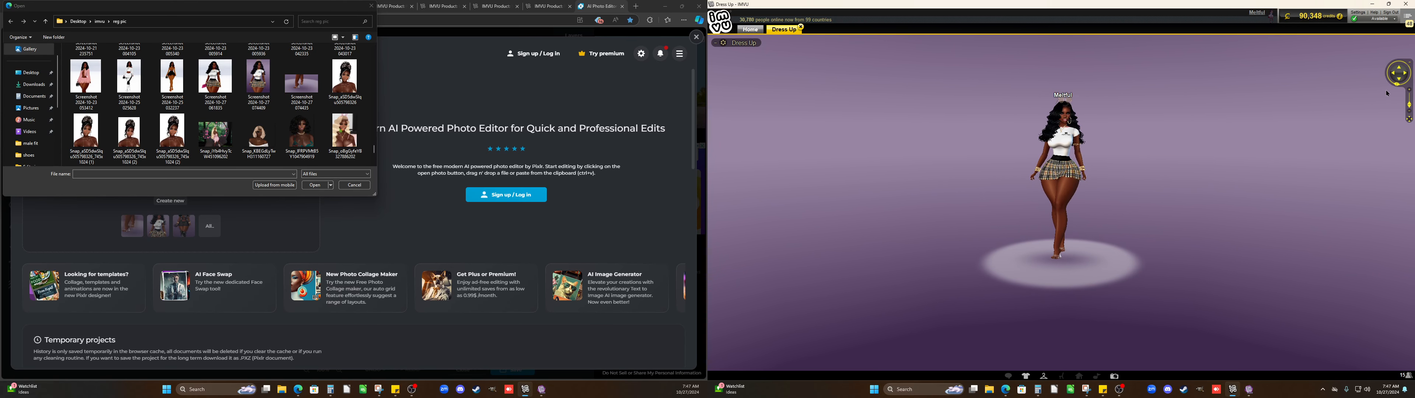
scroll(1200, 173, up, 3)
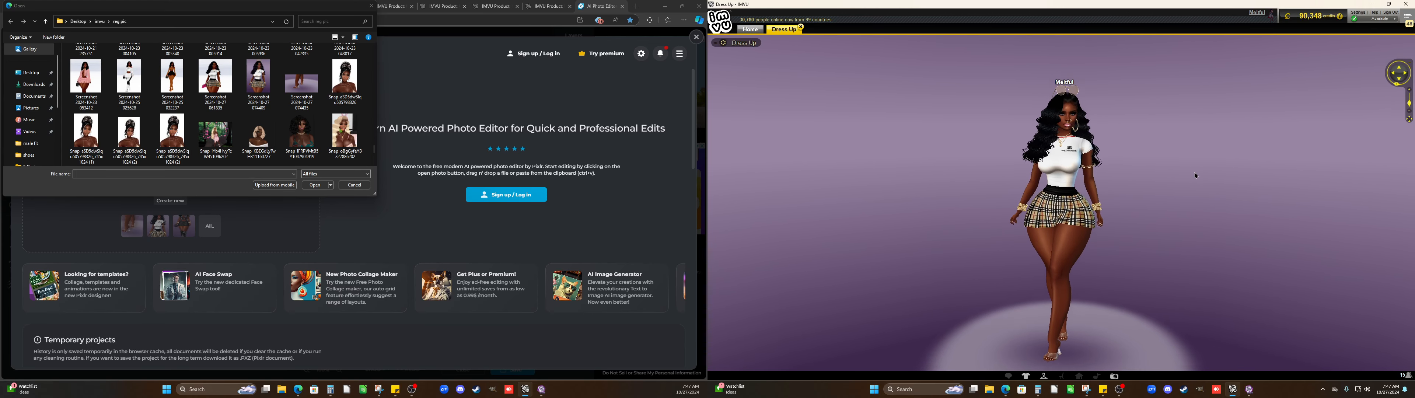
Zoom out slightly in the IMVU Dress Up view and snip the avatar's full body in the white top and plaid skirt
scroll(1195, 172, down, 2)
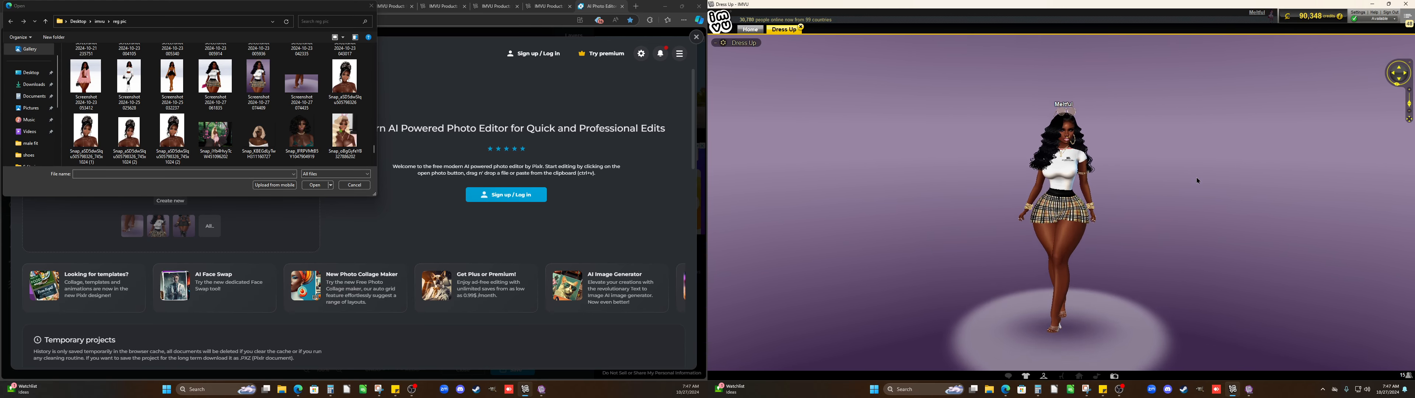
key(shift+super+s)
drag(1027, 315, 1110, 359)
click(23, 24)
drag(1068, 350, 1002, 111)
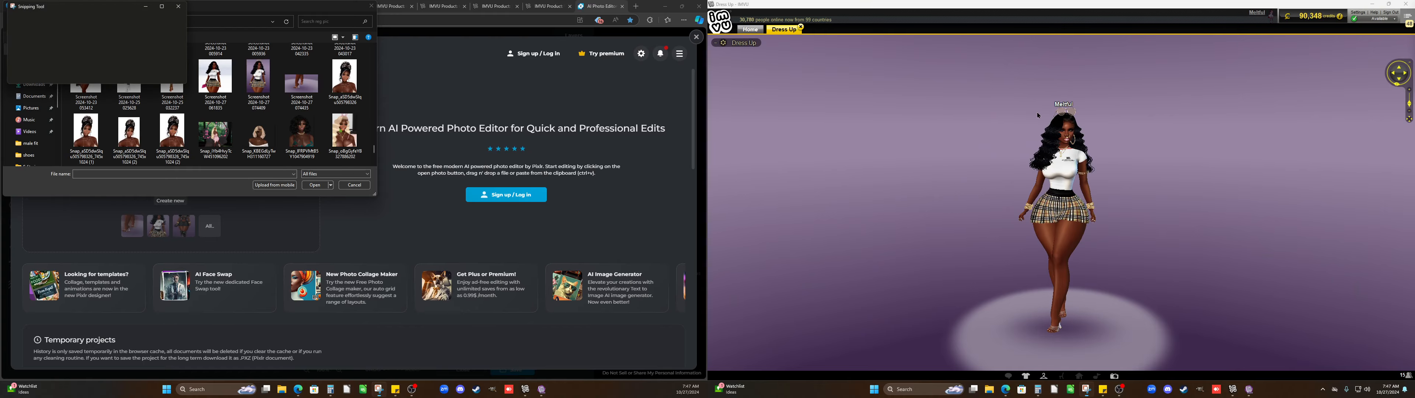
Save the full-body outfit snip as a PNG in the reg pic folder under imvu and return to Pixlr
right_click(191, 174)
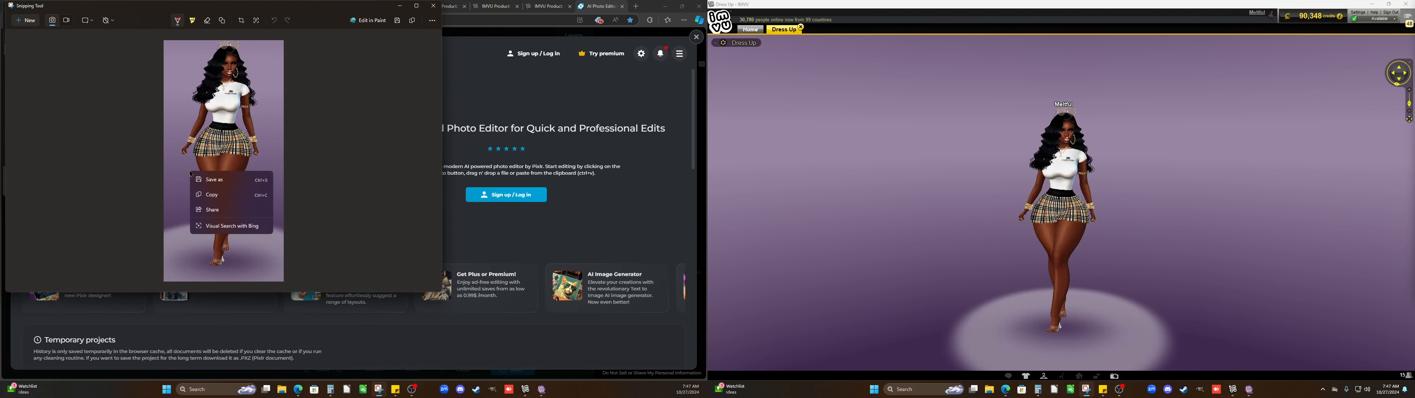
click(263, 184)
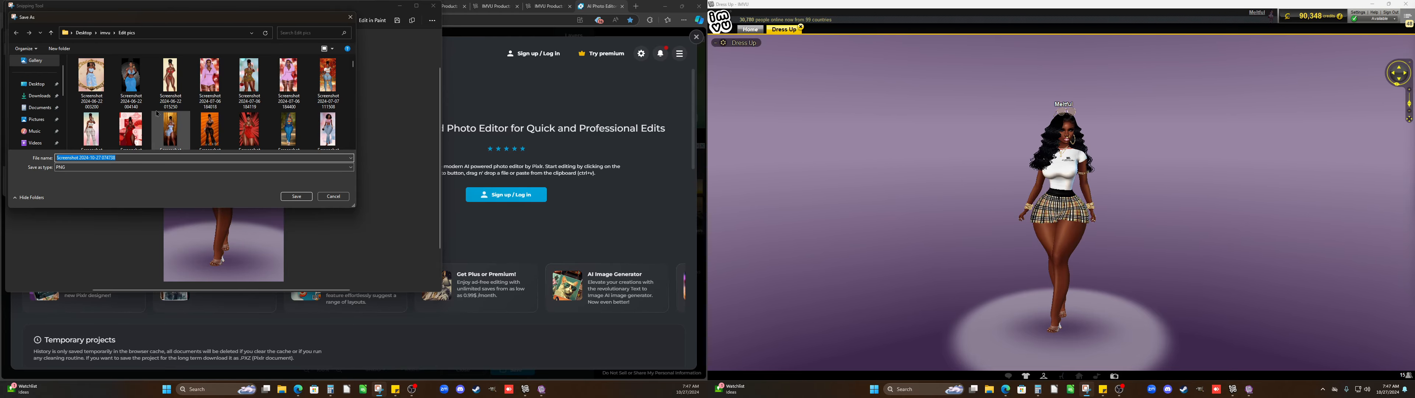
click(41, 84)
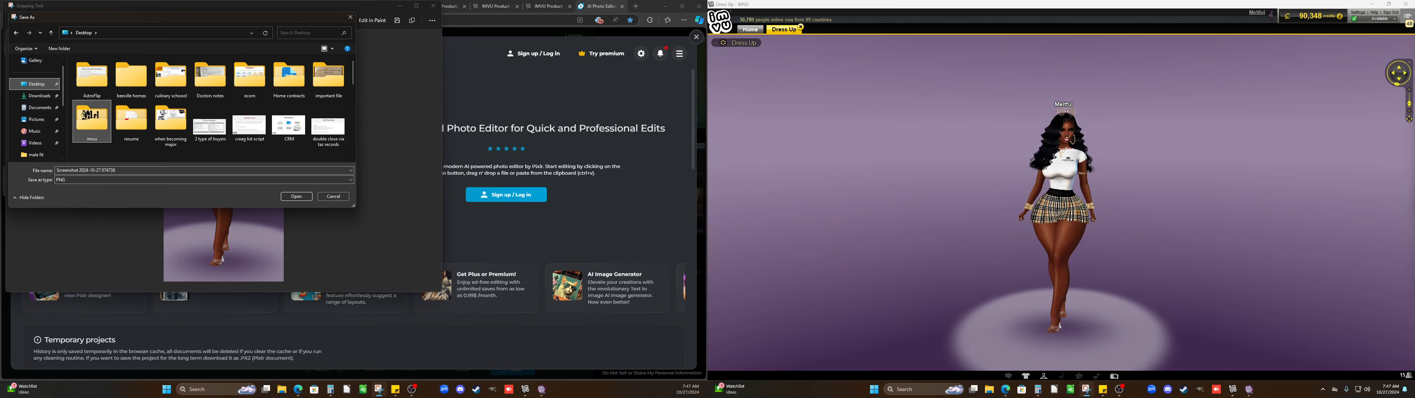
double_click(93, 122)
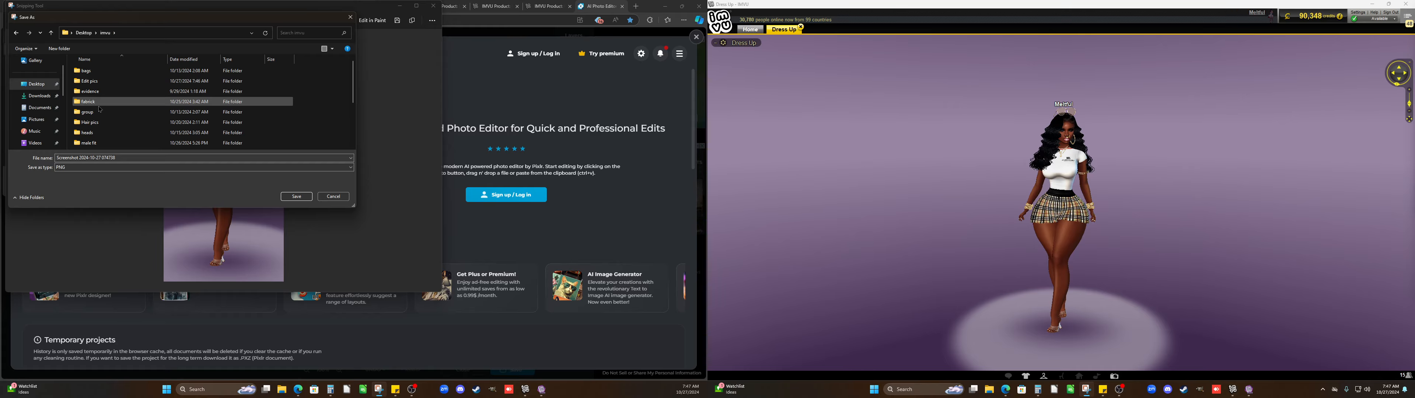
scroll(95, 130, down, 1)
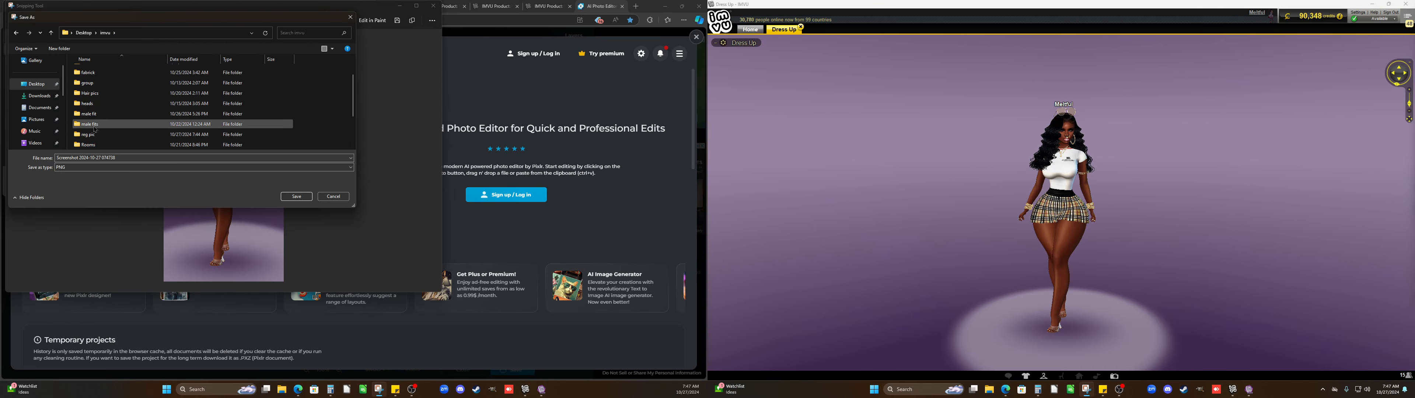
double_click(96, 138)
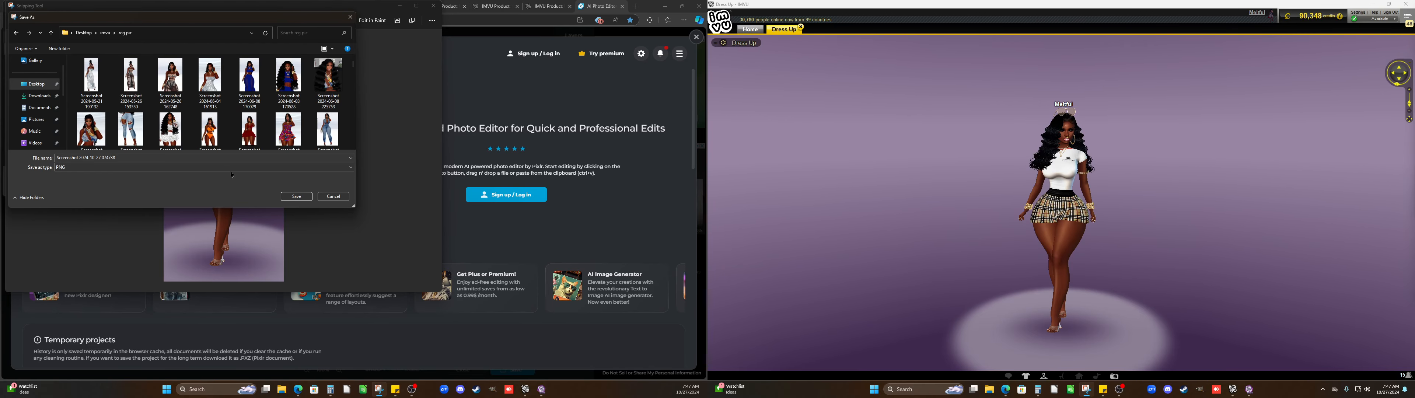
click(293, 196)
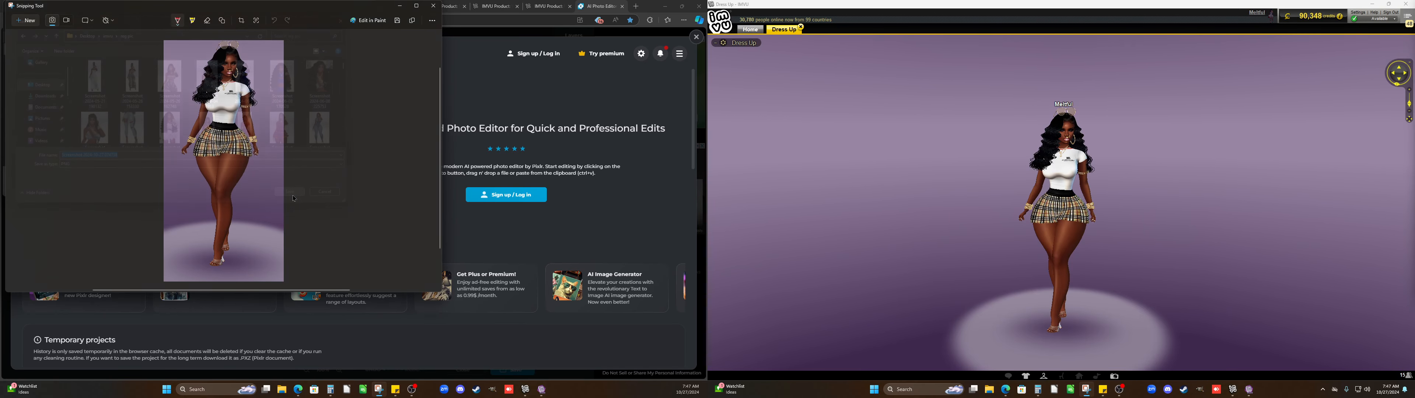
click(493, 248)
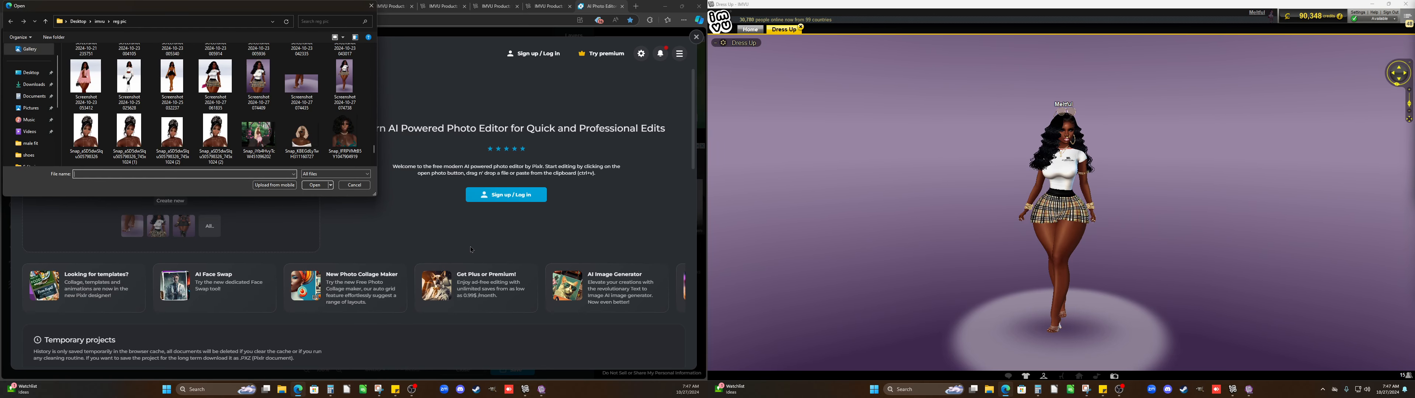
Reload the image picker and open the newest 2024-10-27 outfit screenshot from the reg pic folder
click(356, 185)
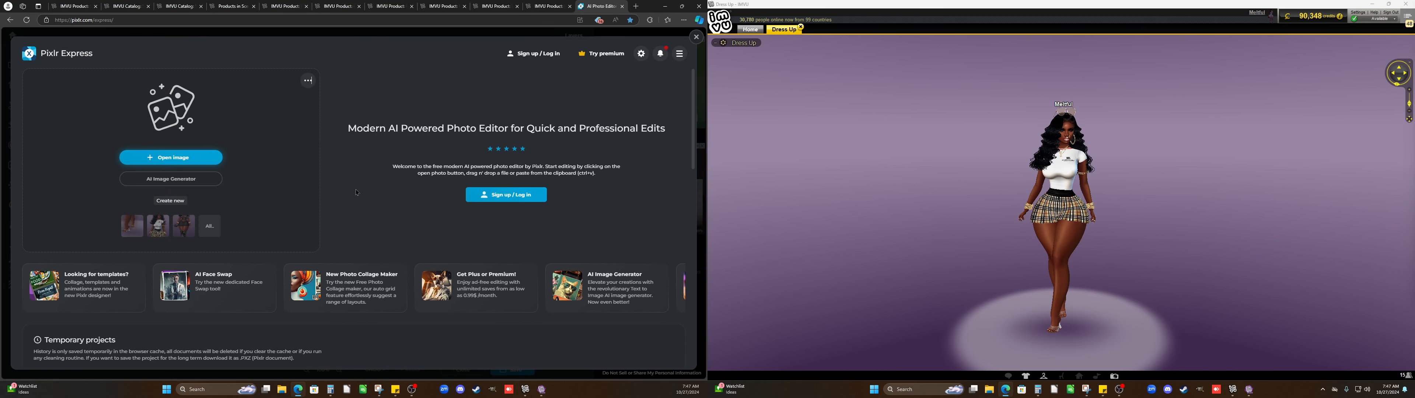
click(182, 162)
scroll(150, 145, down, 10)
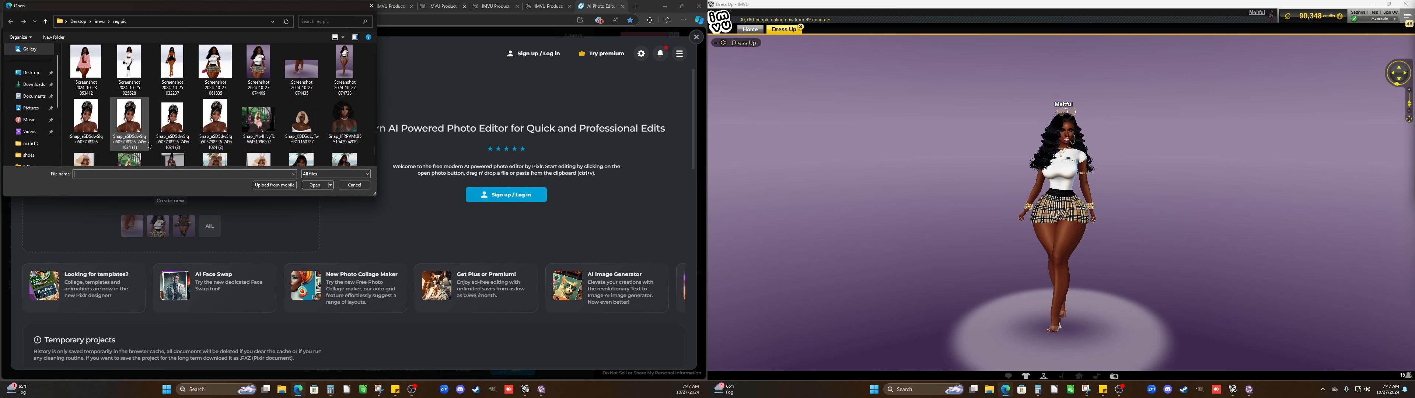
click(345, 68)
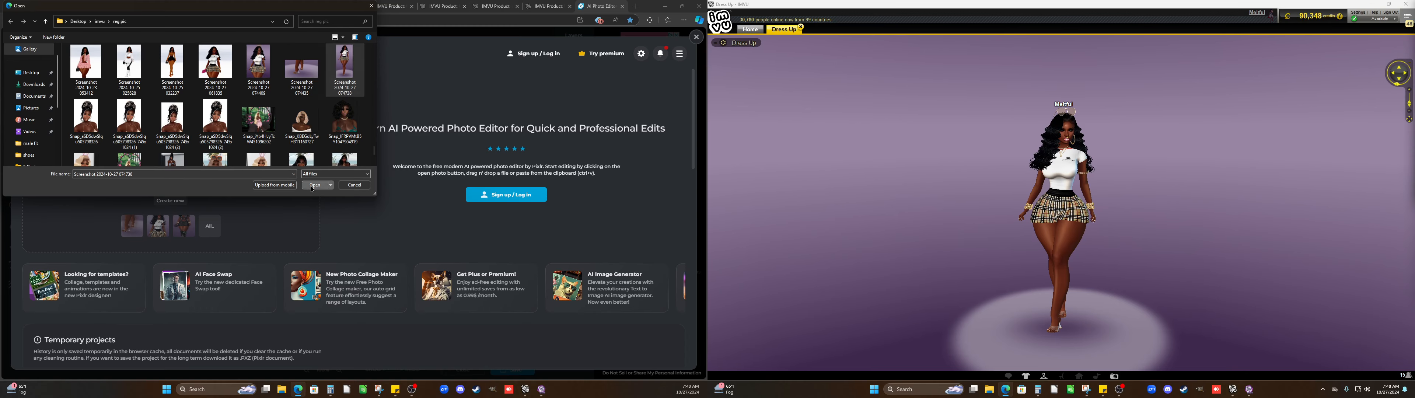
click(315, 185)
click(319, 209)
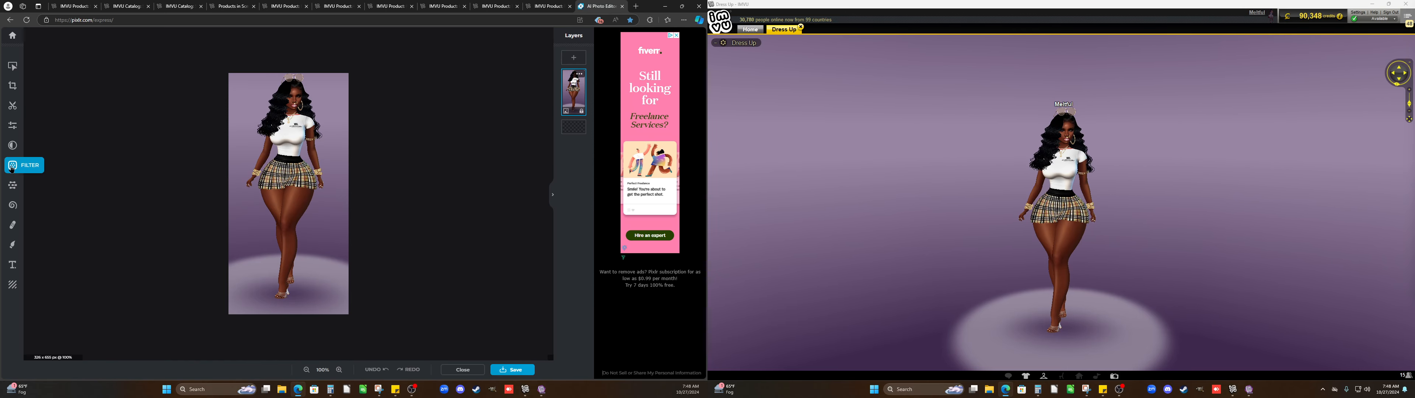
Compare the Motion, Zoom, Spin and Poster backdrop filters on the outfit image and choose Motion
click(13, 185)
scroll(62, 276, down, 2)
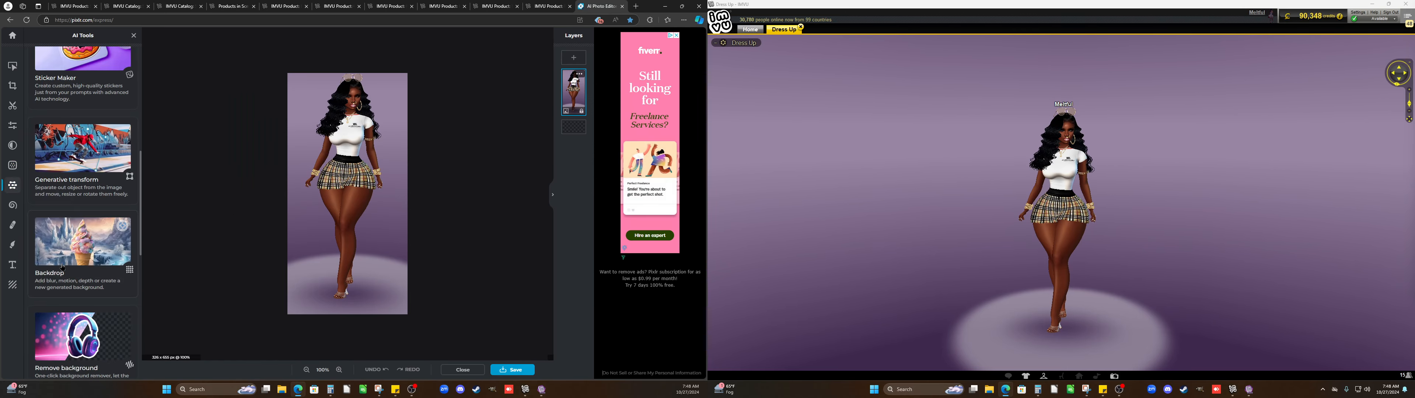
click(63, 267)
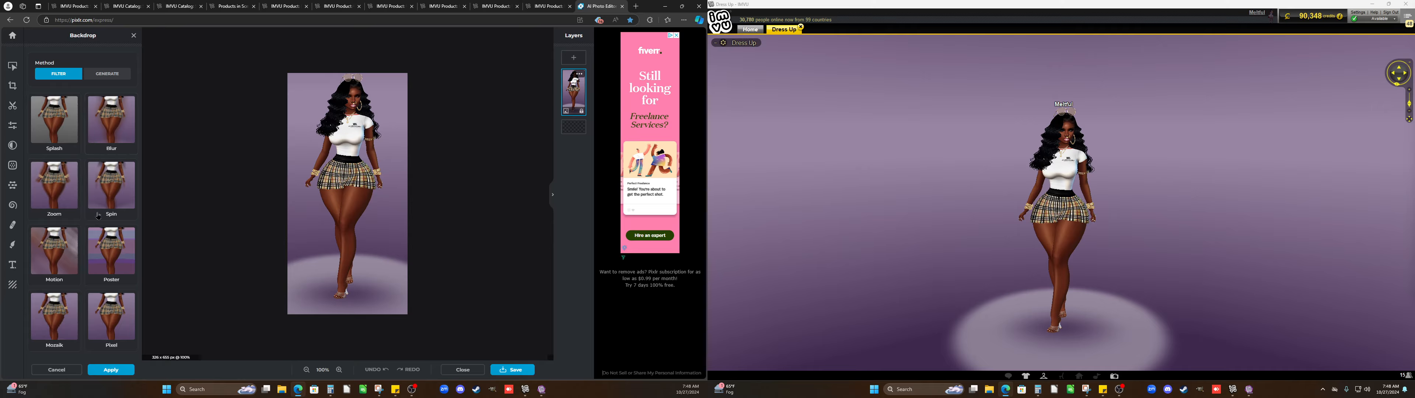
click(60, 236)
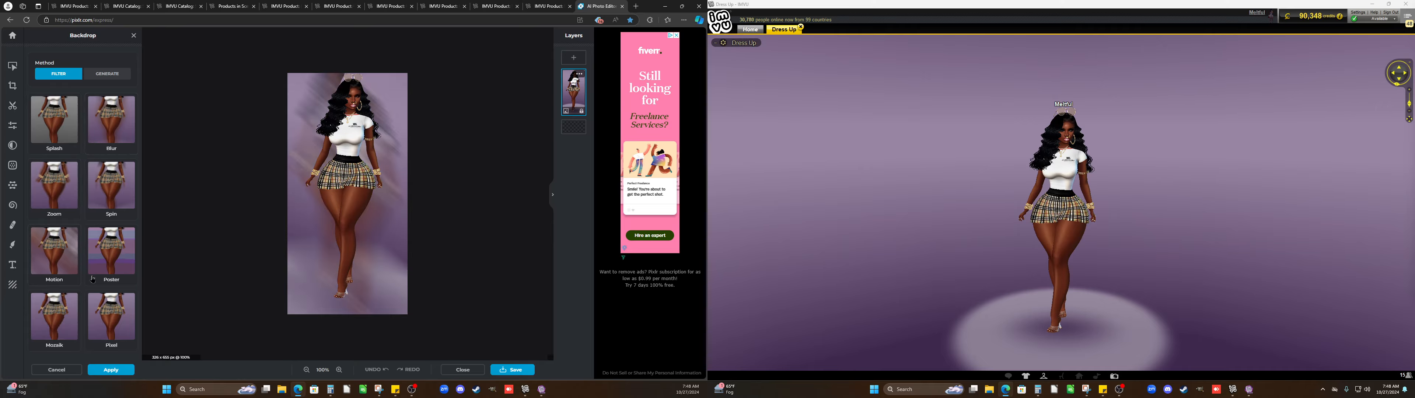
click(52, 200)
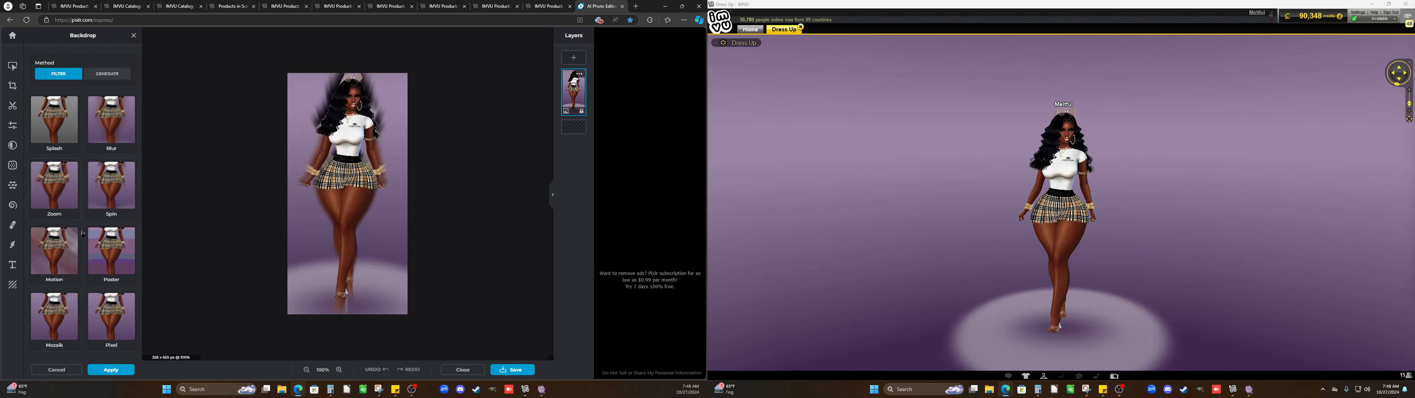
click(108, 182)
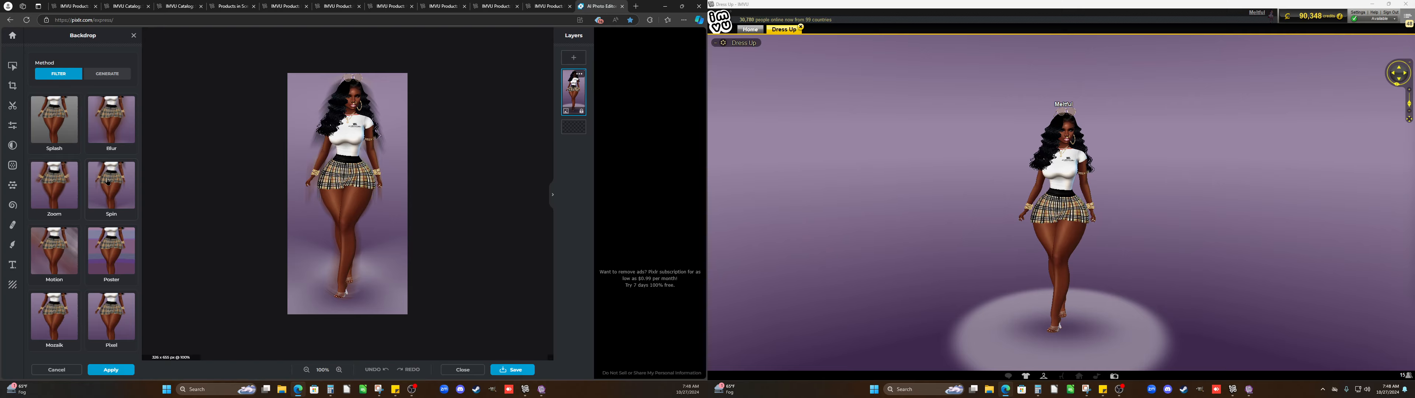
click(106, 257)
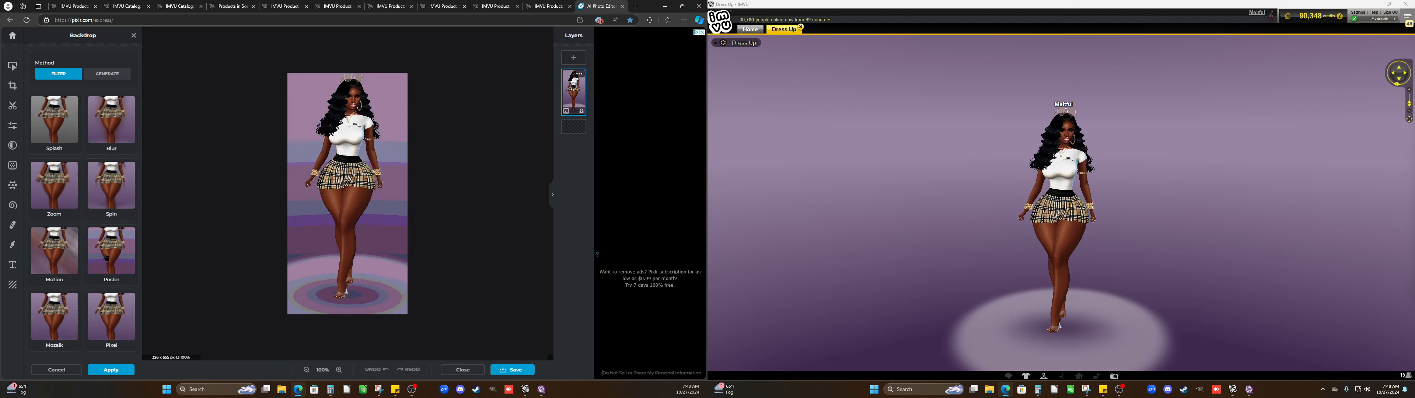
click(51, 268)
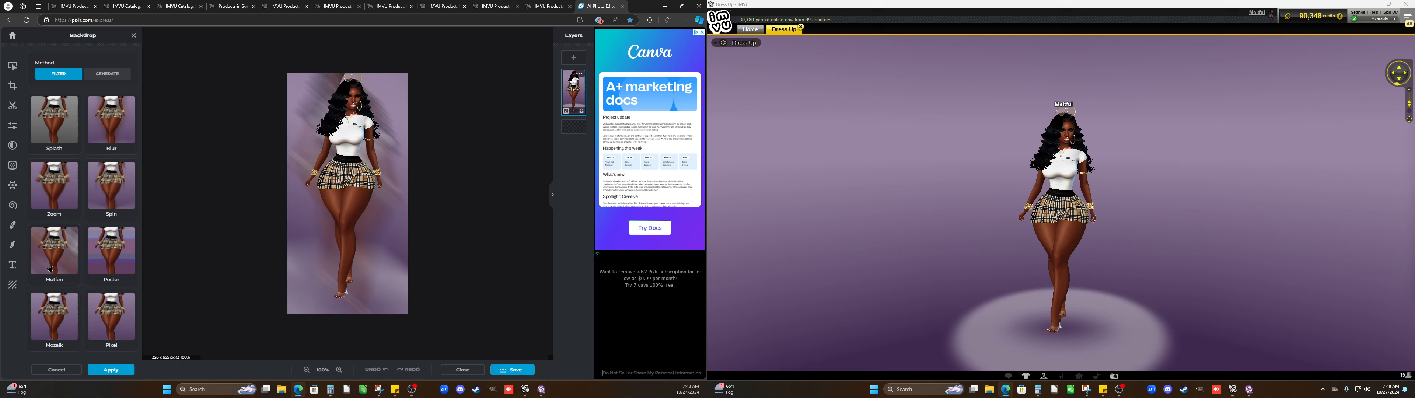
Try the Coco effect on the outfit image and switch to the Doris effect
click(15, 130)
click(16, 144)
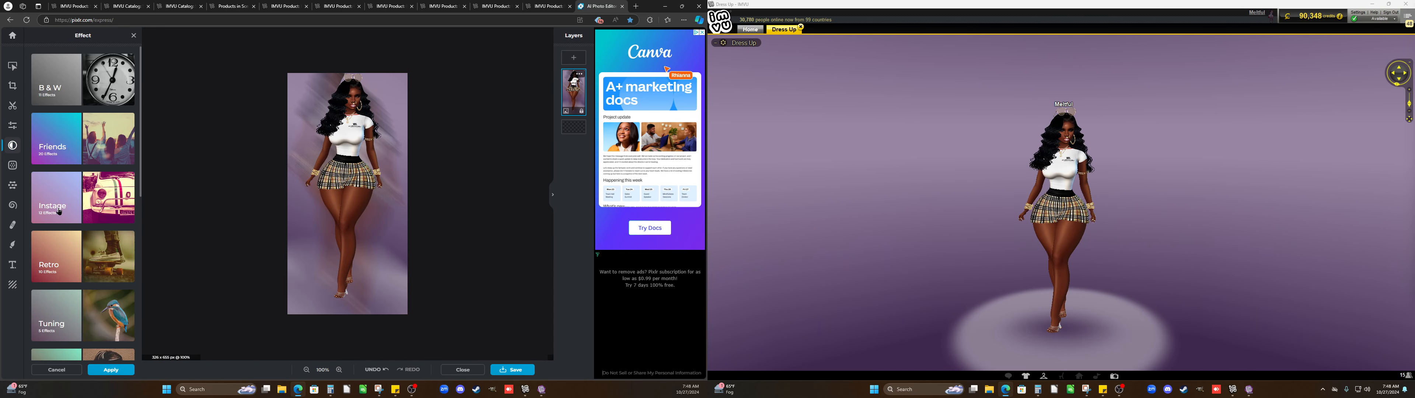
click(66, 263)
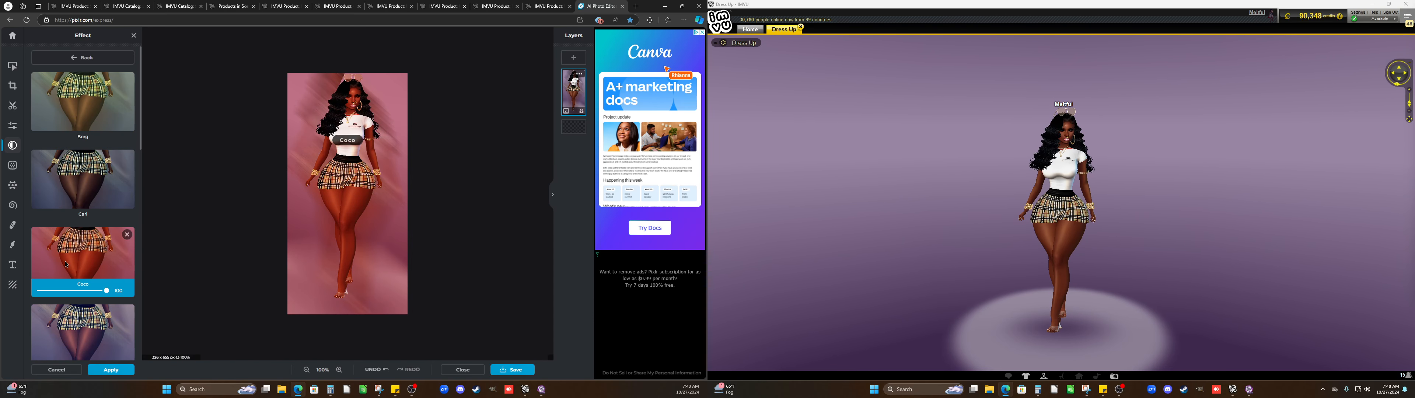
click(67, 321)
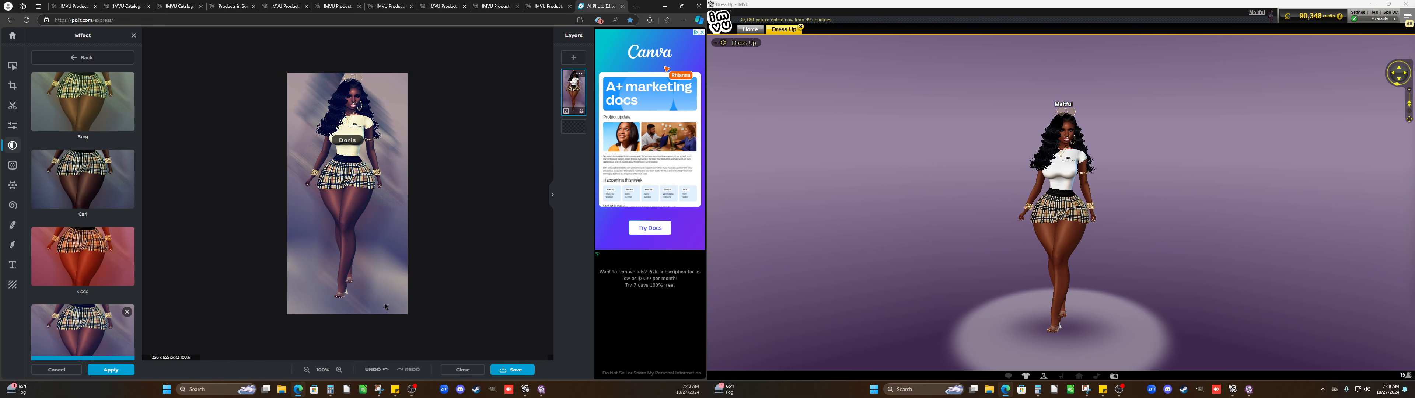
Snip the edited outfit image on the canvas, framing the avatar from head to heels
click(378, 389)
click(36, 22)
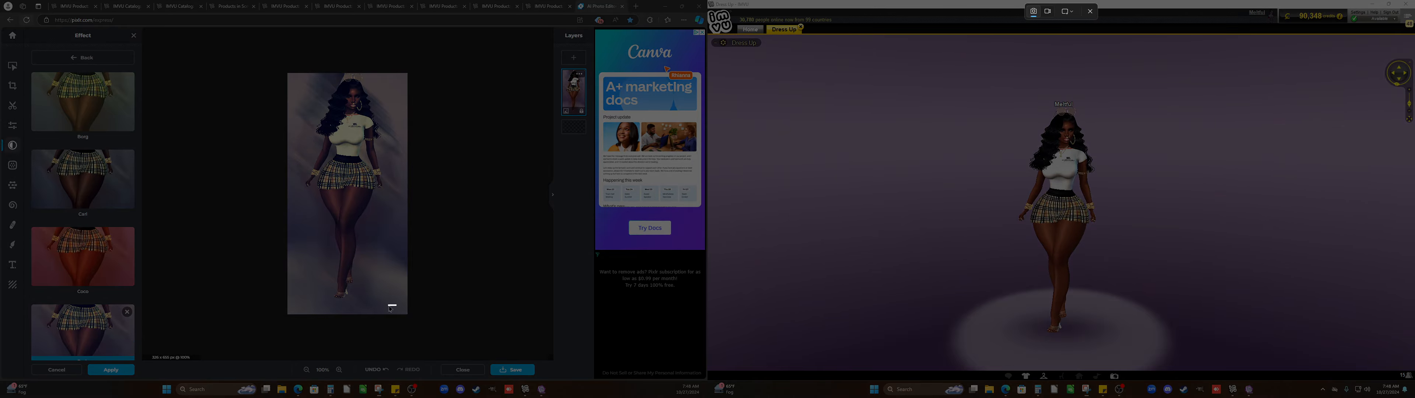
drag(390, 307, 299, 73)
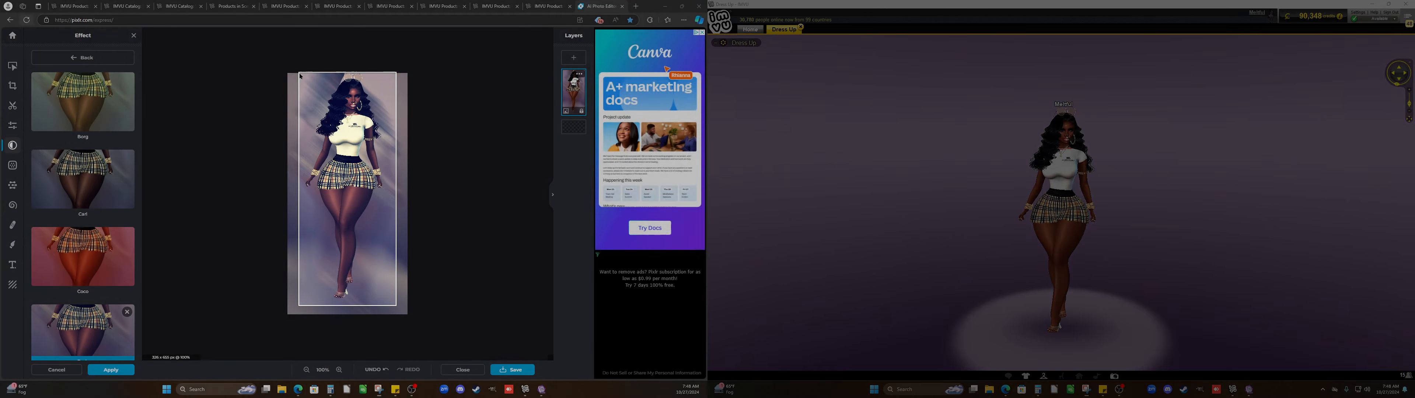
Save the edited outfit snip as a PNG in the Edit pics folder under imvu and return to Pixlr
right_click(255, 194)
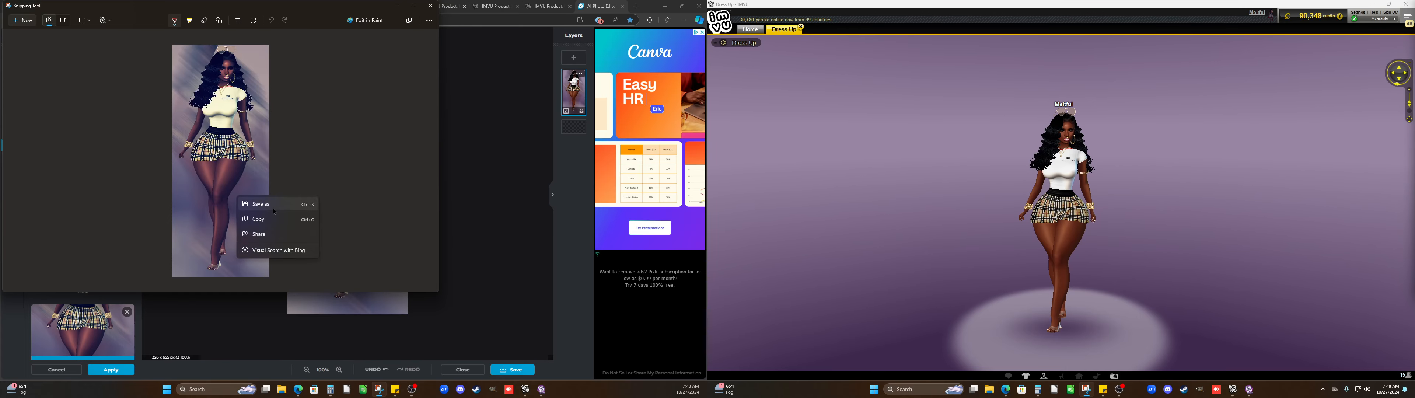
click(257, 202)
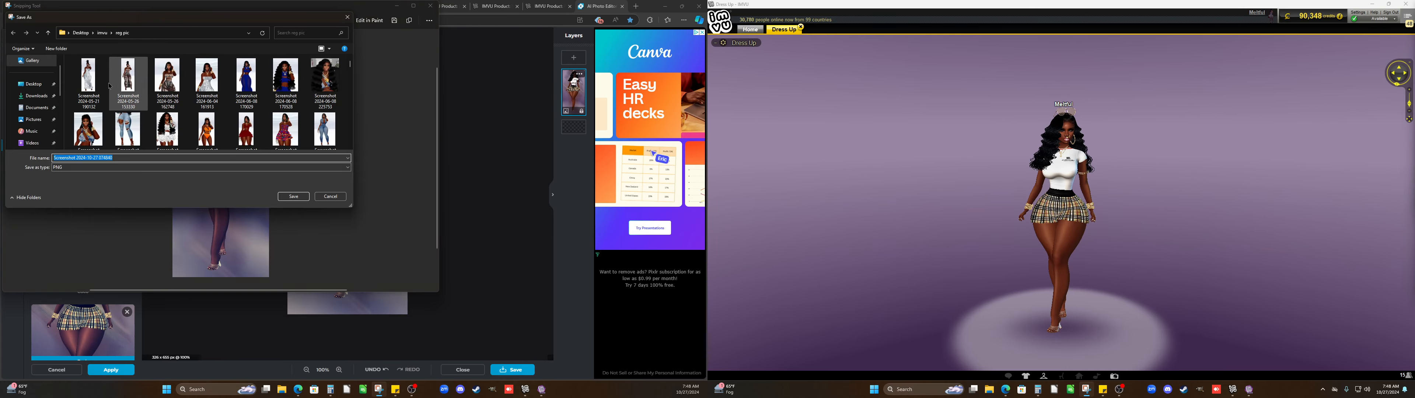
click(33, 83)
double_click(91, 124)
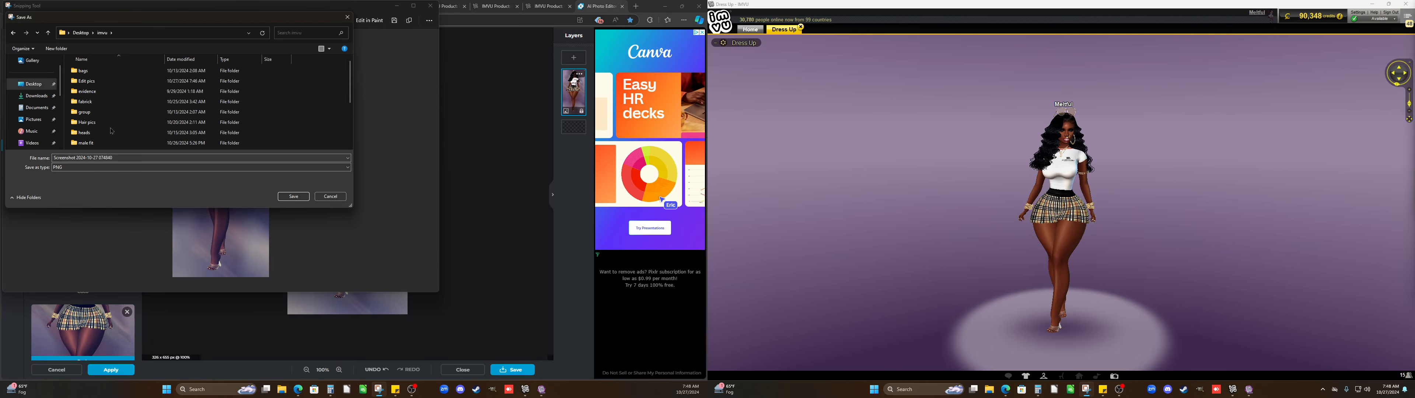
scroll(112, 131, down, 2)
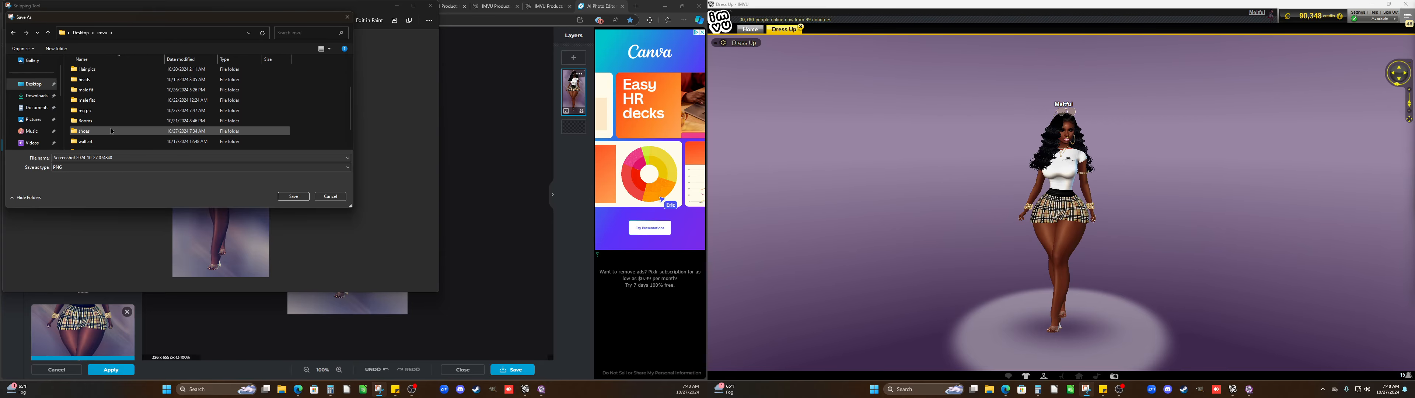
scroll(112, 132, up, 1)
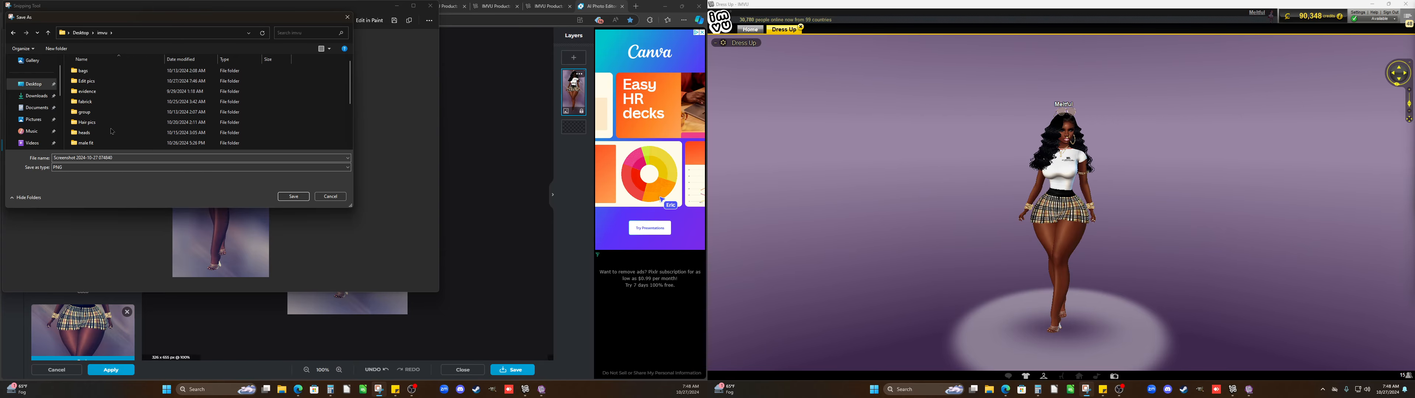
scroll(104, 99, down, 1)
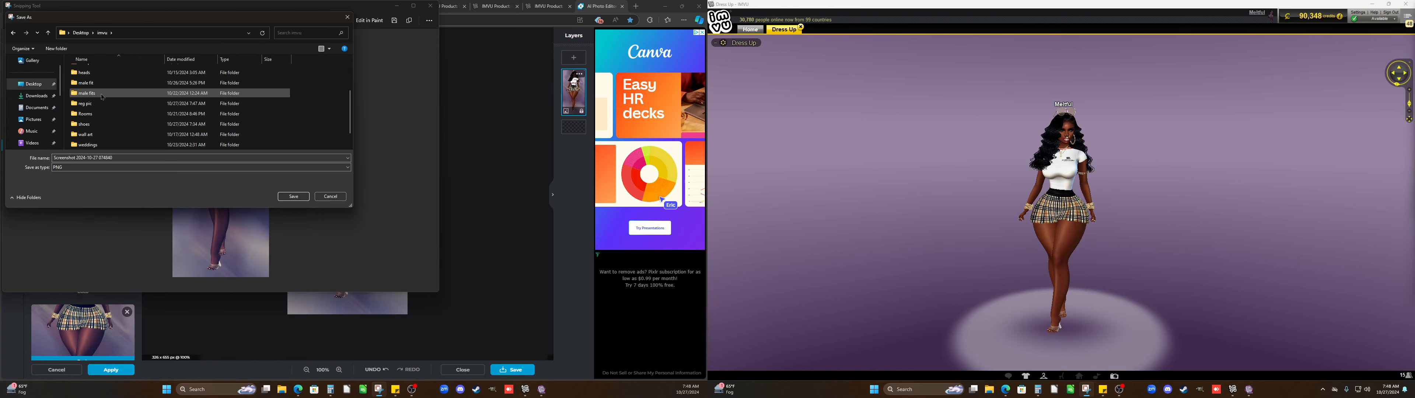
scroll(102, 98, up, 2)
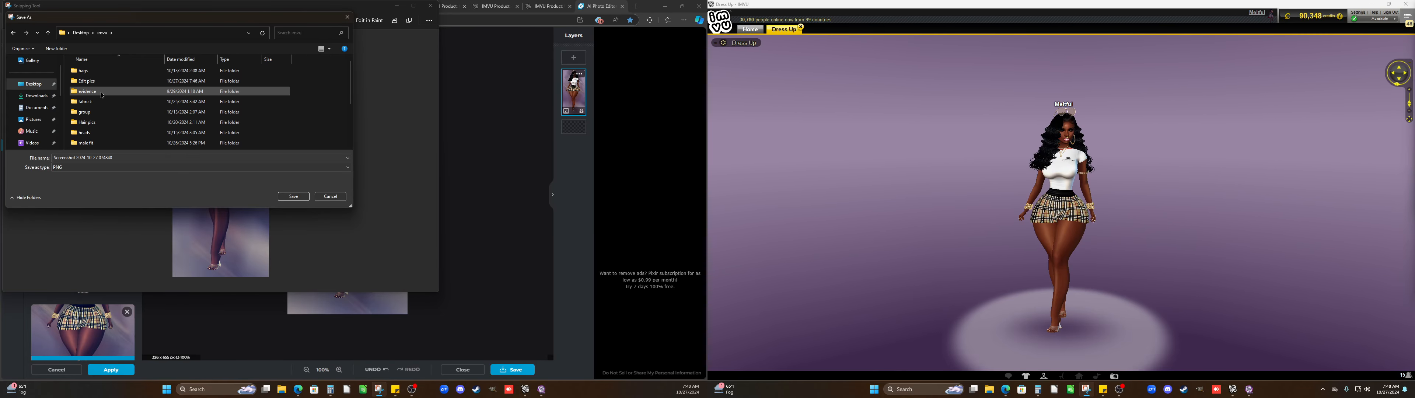
double_click(99, 80)
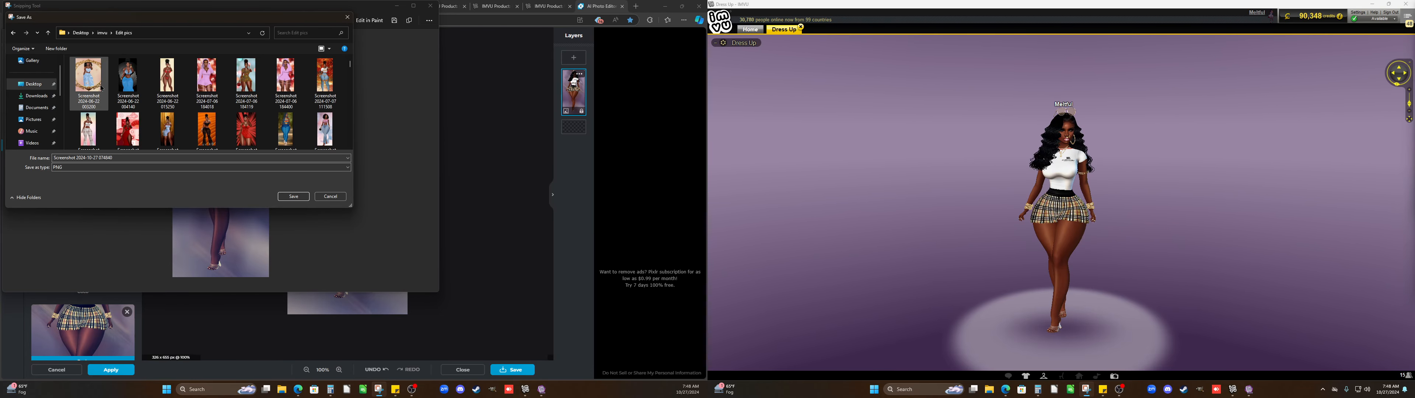
click(294, 196)
click(558, 208)
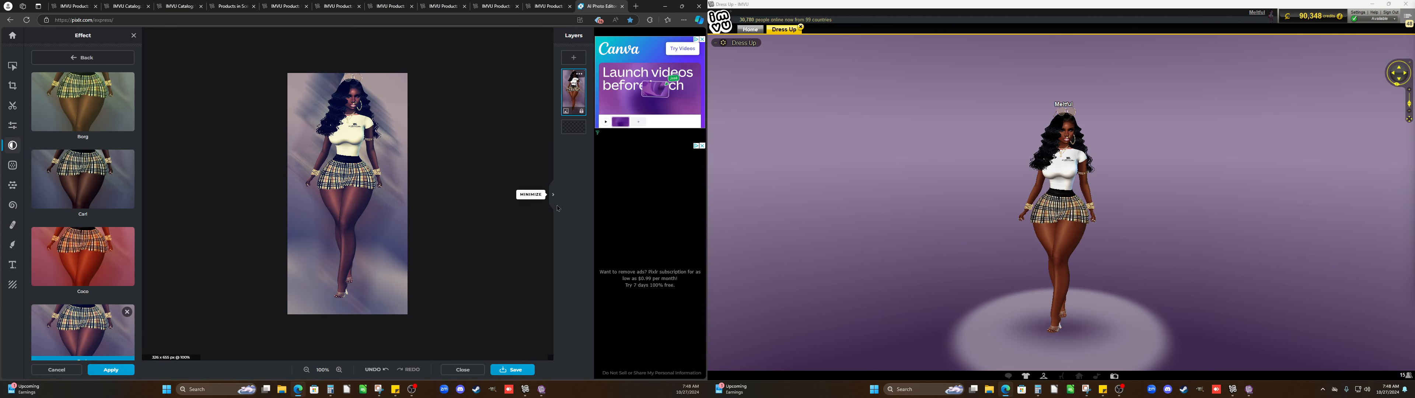
Open Instagram in a new browser tab and like the first post in the feed
click(635, 5)
click(351, 62)
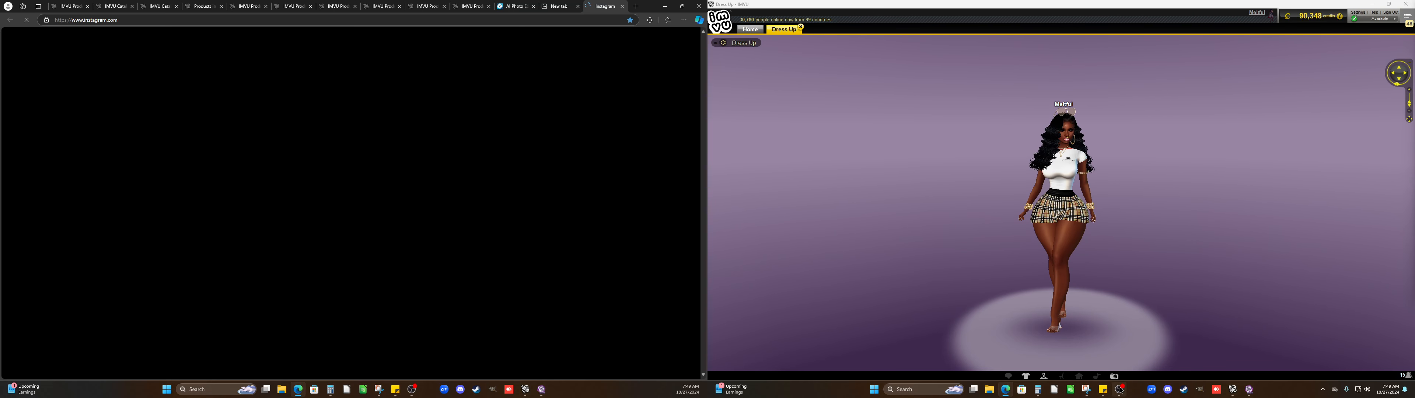
click(1121, 393)
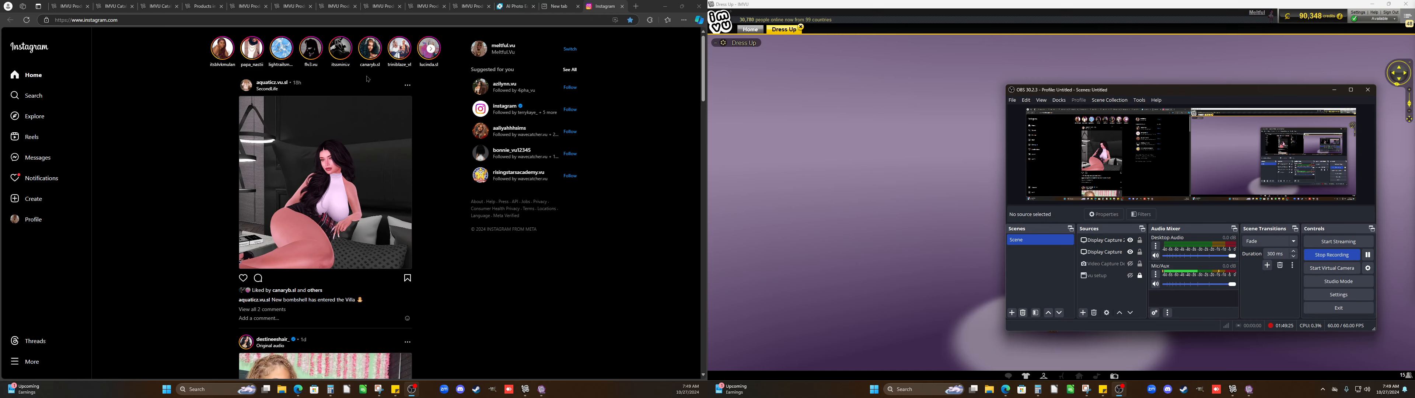
click(243, 278)
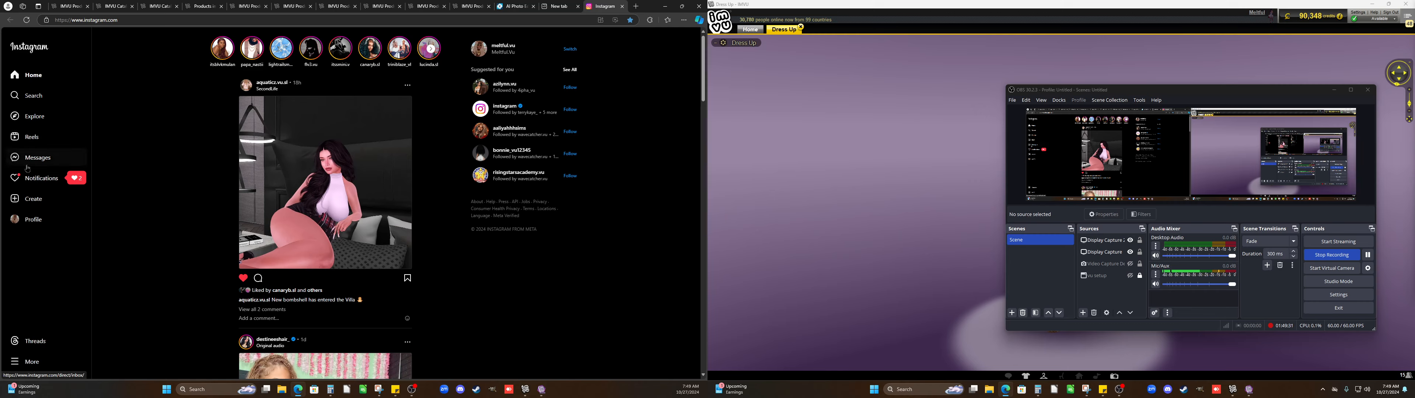
Open the post from the second notification, like it and return to the home feed
click(38, 178)
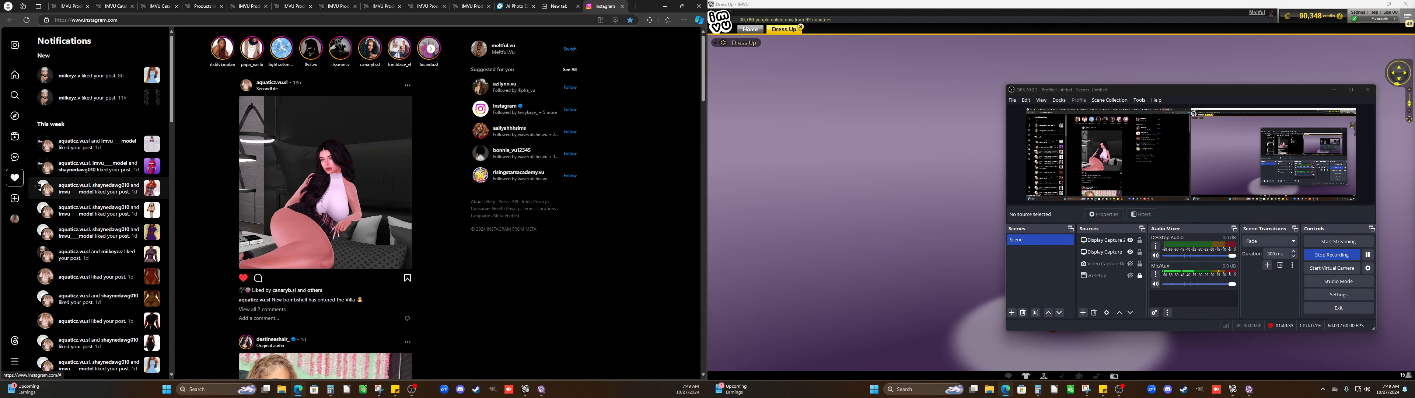
click(154, 100)
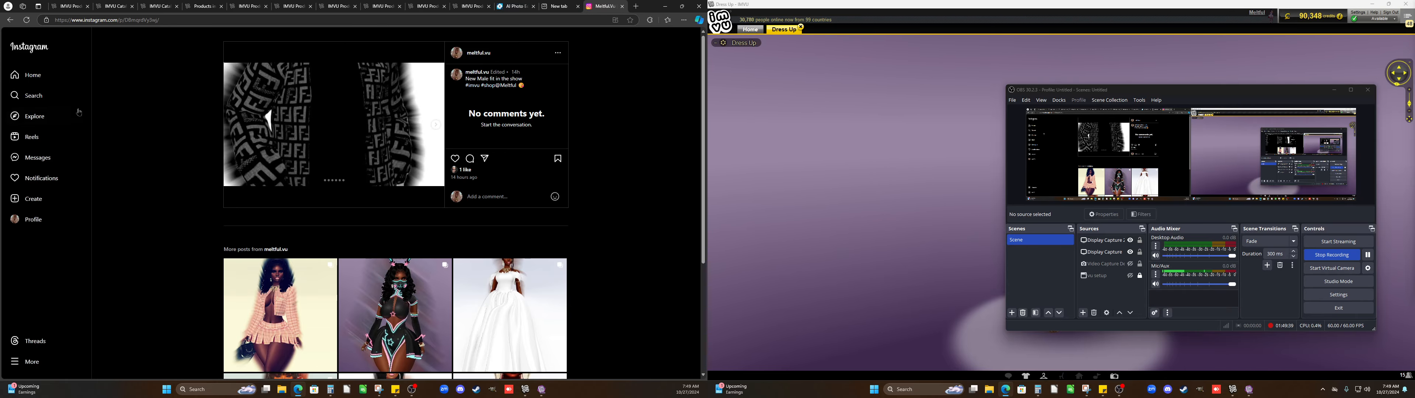
click(455, 160)
click(27, 82)
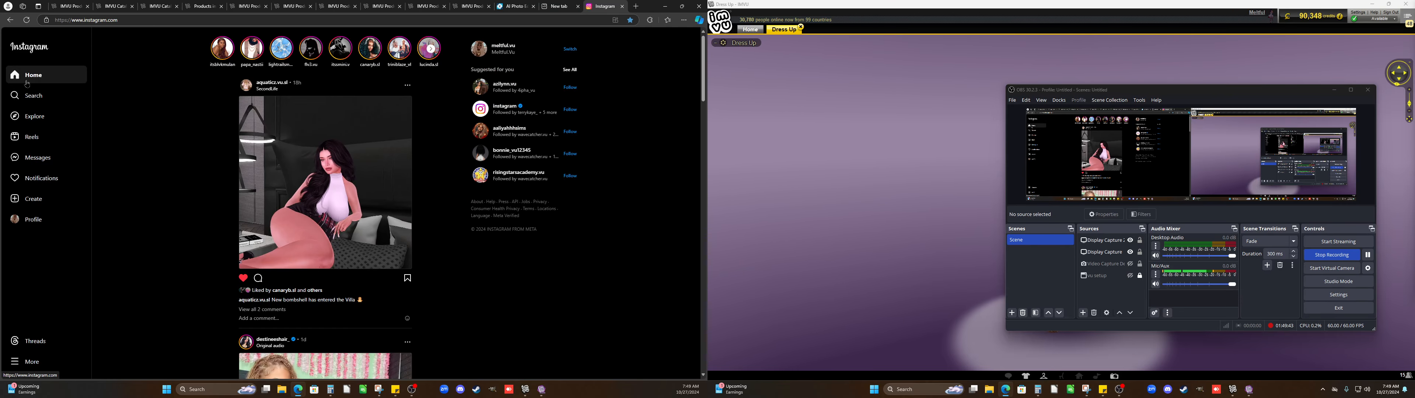
Create a new Instagram post with the newest clothing and outfit screenshots from the imvu Edit pics folder
click(33, 199)
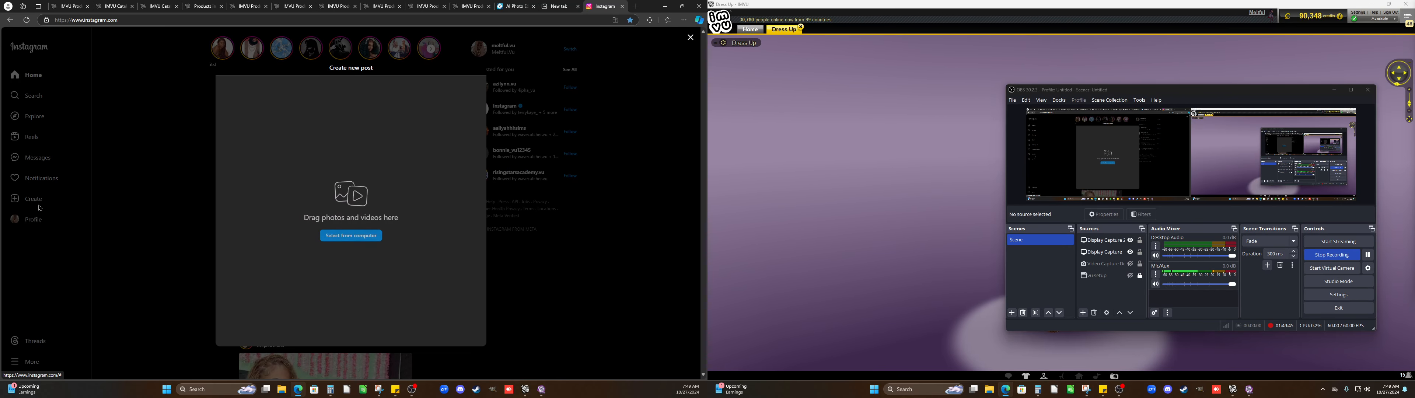
click(356, 235)
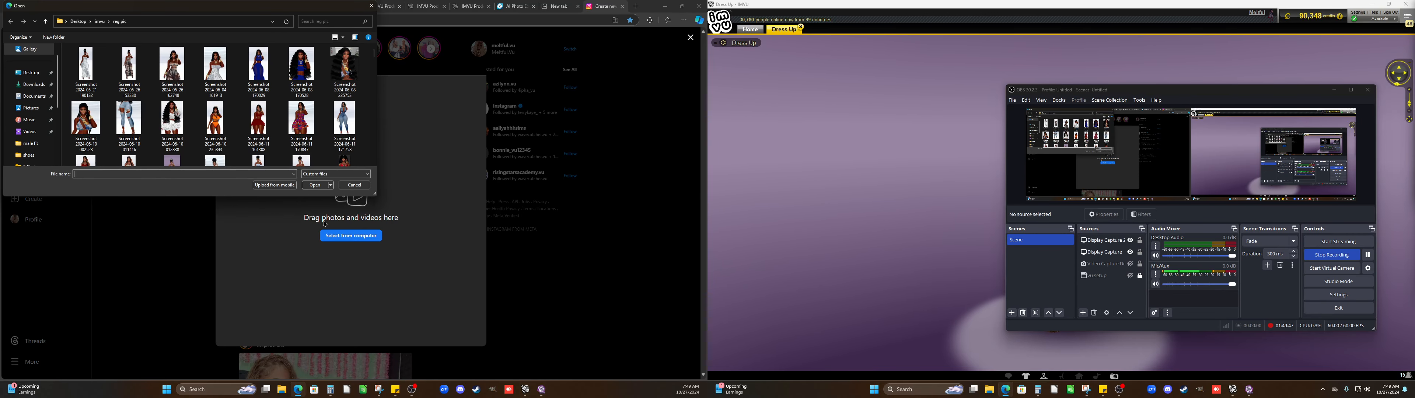
key(alt+Up)
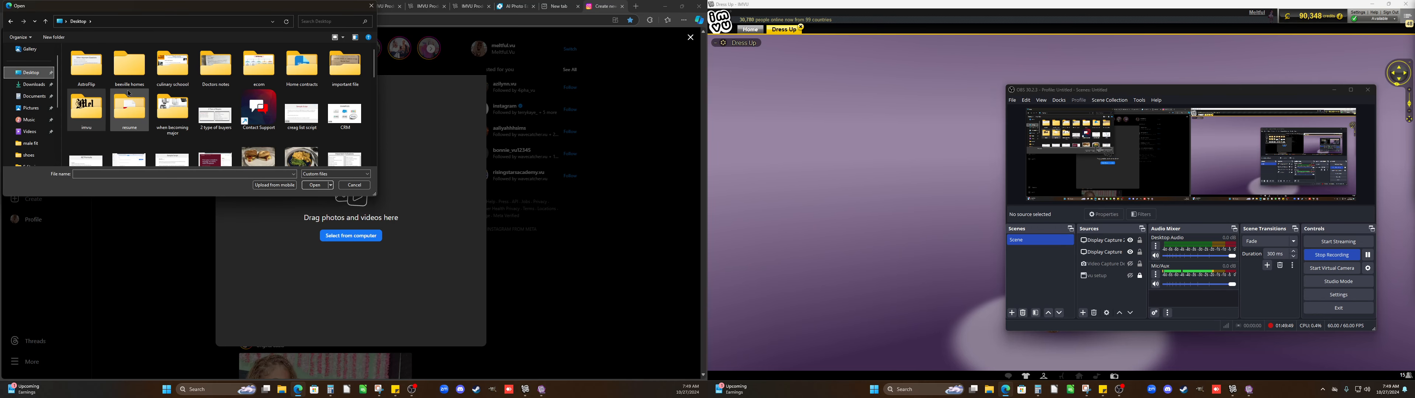
double_click(159, 69)
scroll(178, 103, down, 10)
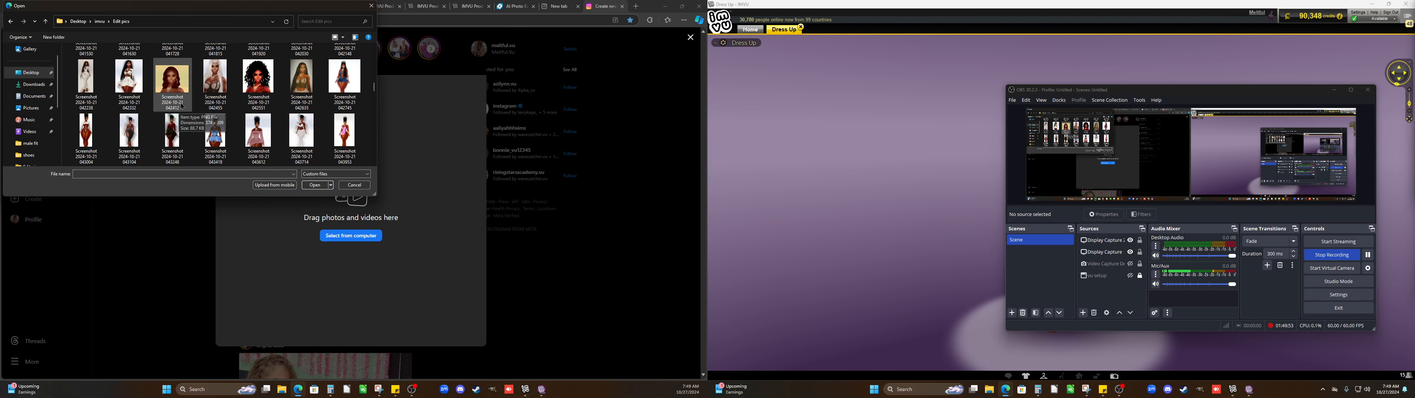
scroll(187, 124, down, 3)
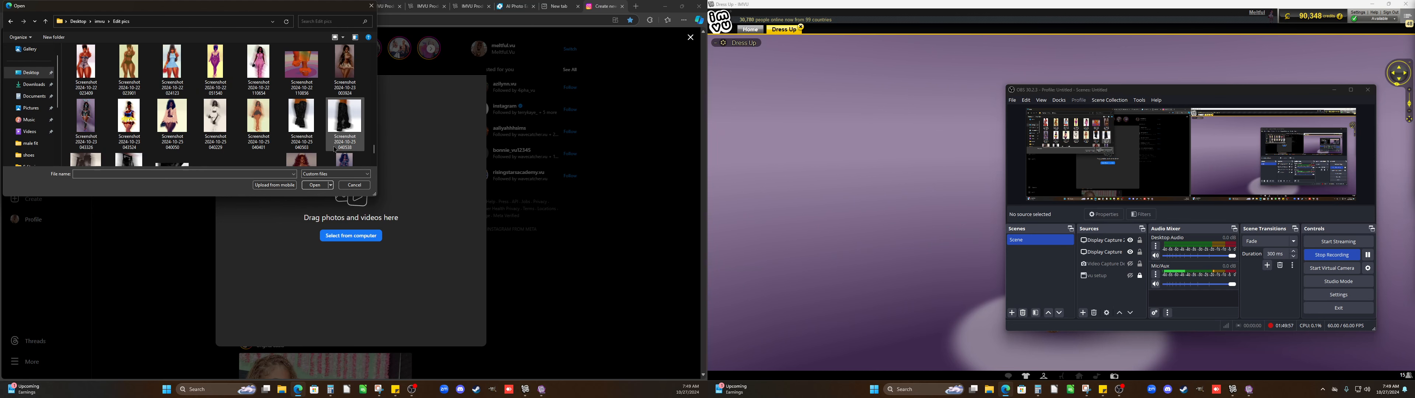
scroll(342, 155, up, 1)
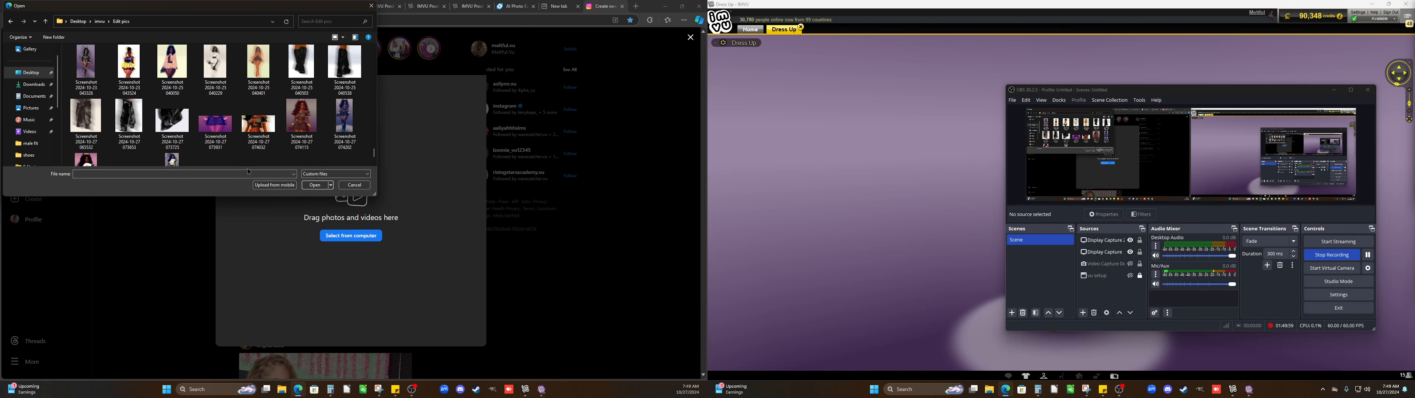
drag(358, 157, 74, 134)
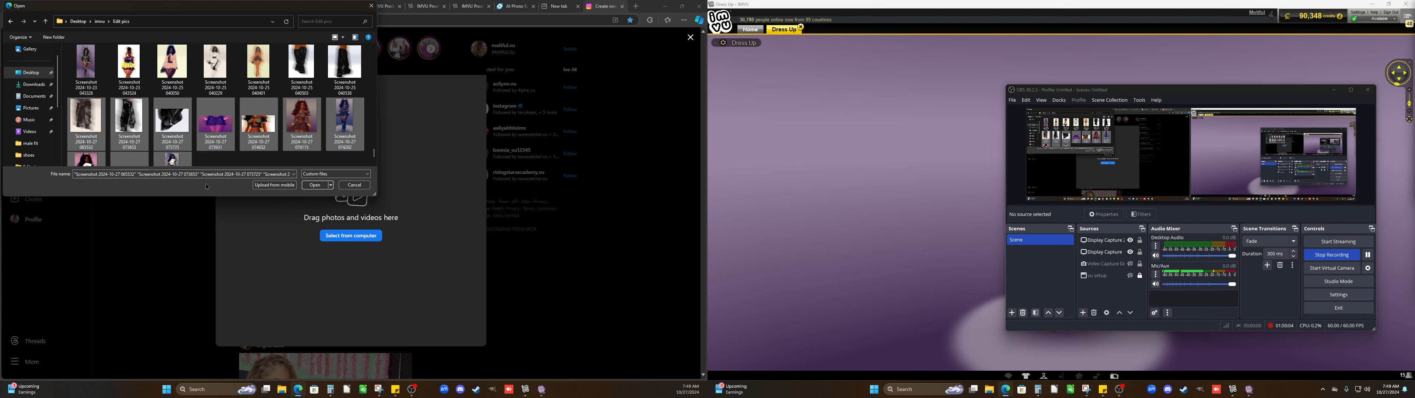
click(317, 185)
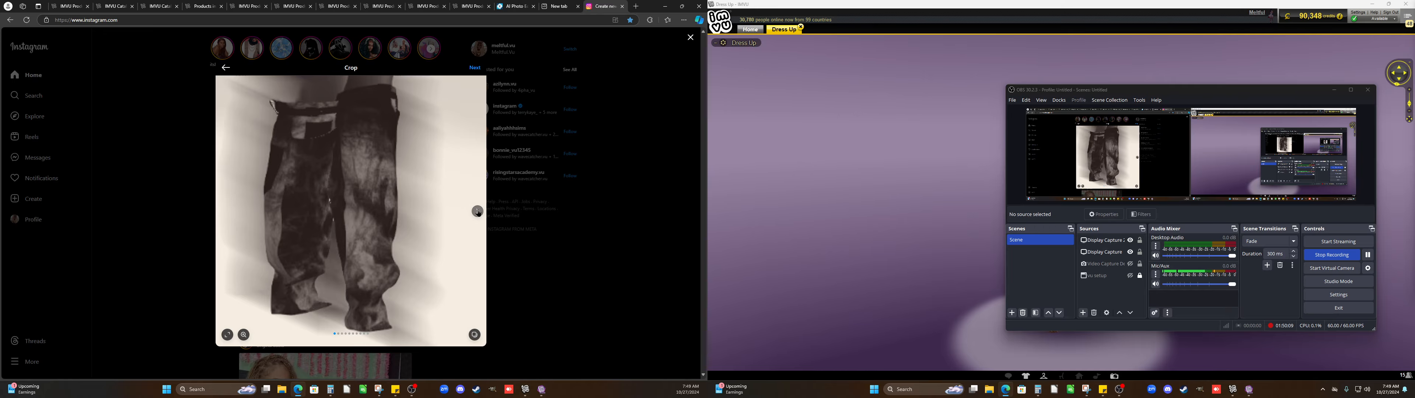
Try the 4:5 crop ratio on the second photo and switch back to Original on the shoe photo
click(477, 211)
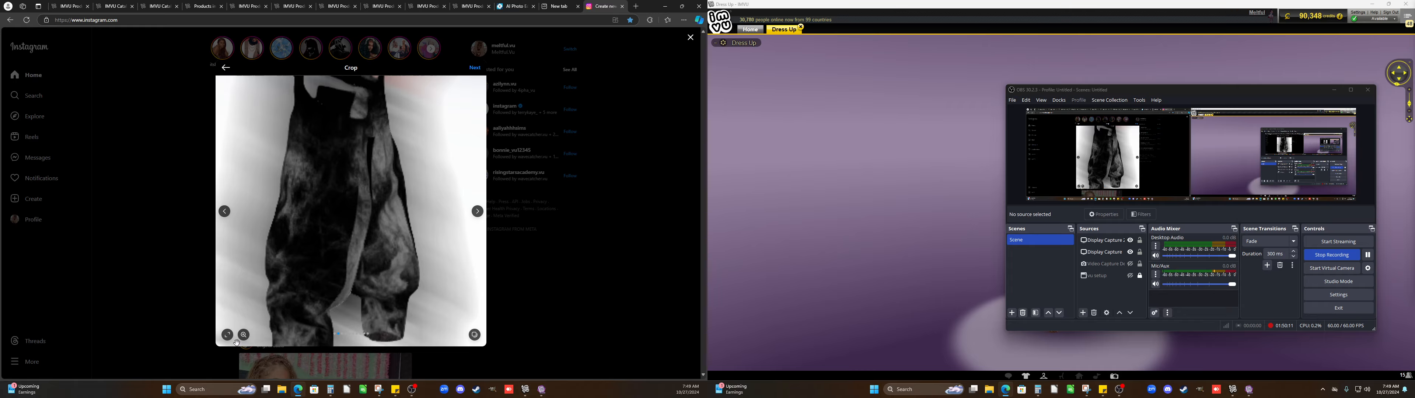
click(227, 334)
click(242, 265)
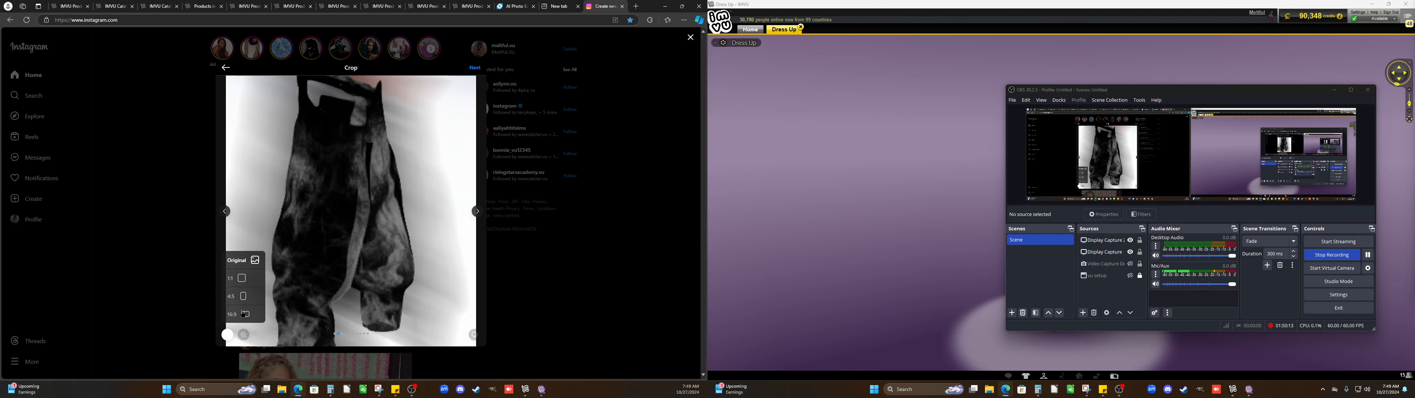
click(243, 297)
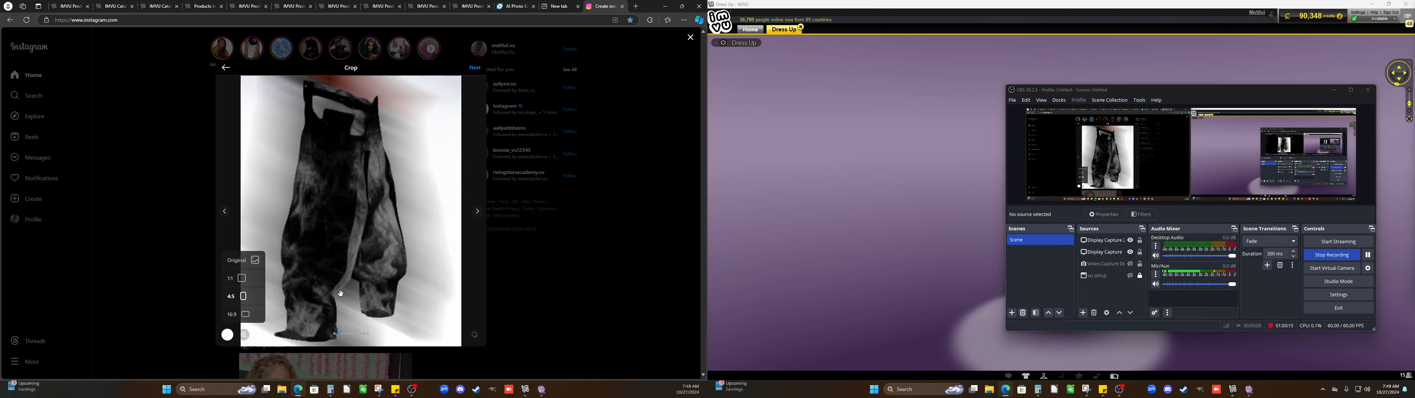
click(477, 211)
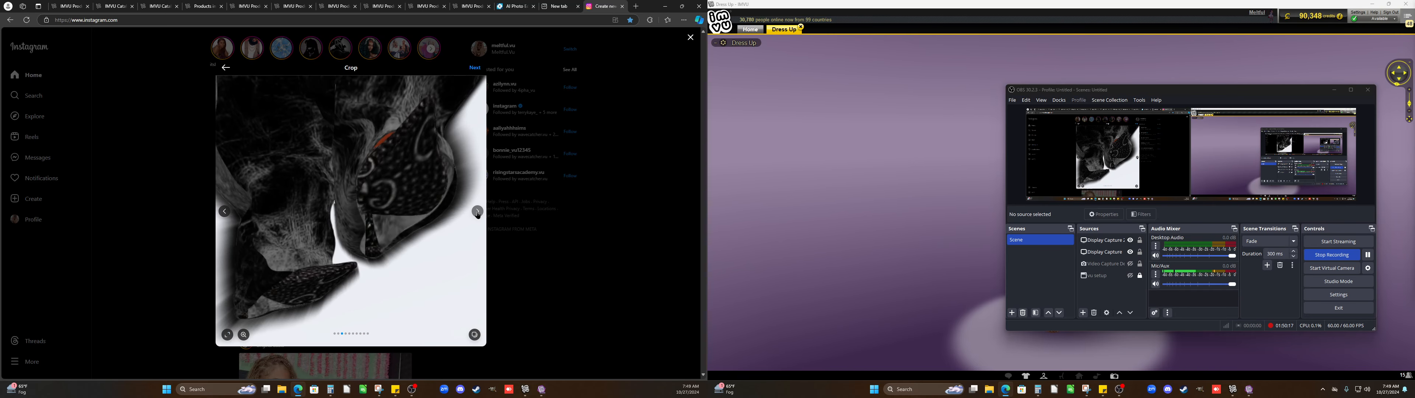
click(227, 334)
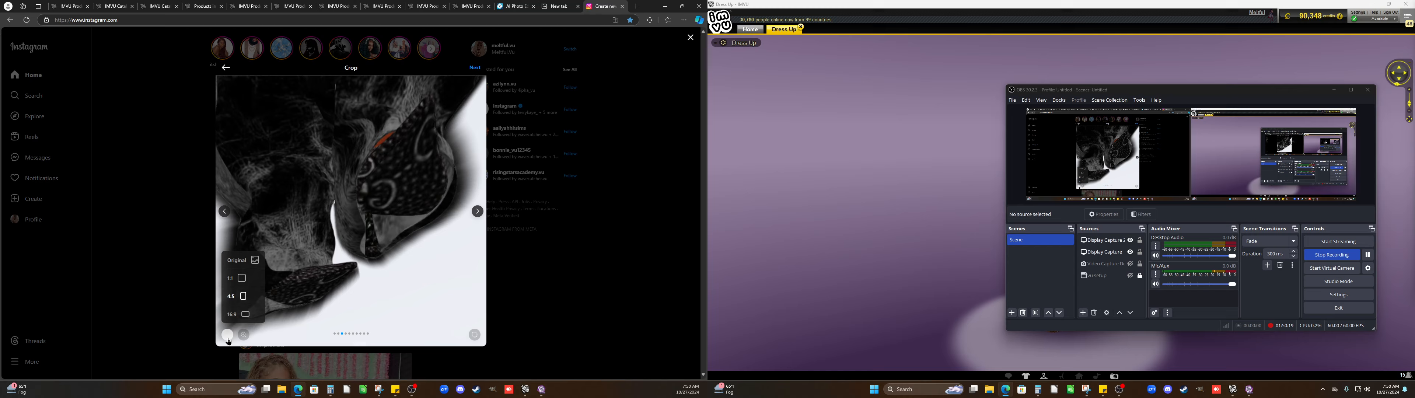
click(245, 267)
Compare the Original, 4:5 and 16:9 crop ratios on the purple skirt photo and choose 16:9
click(476, 213)
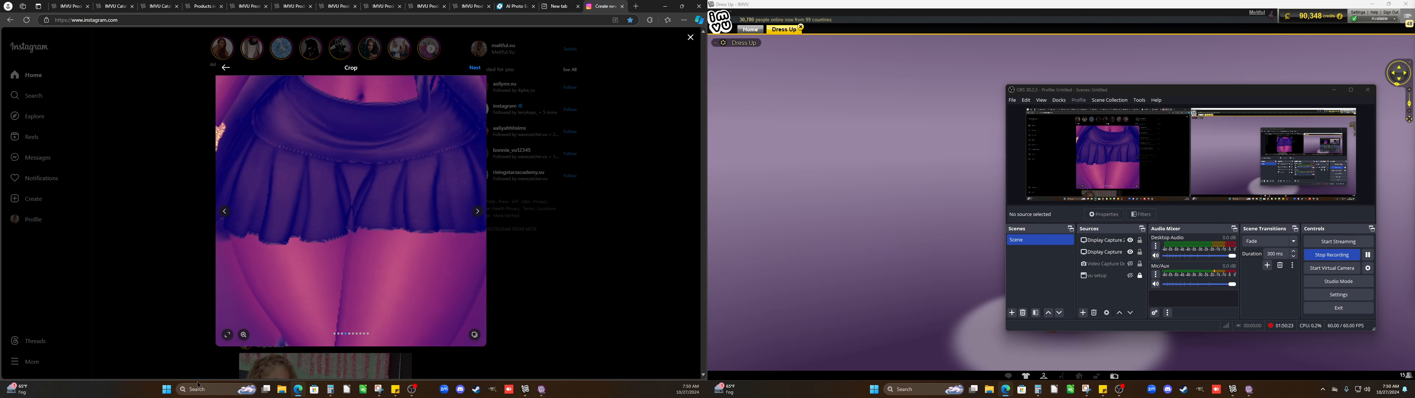
click(224, 337)
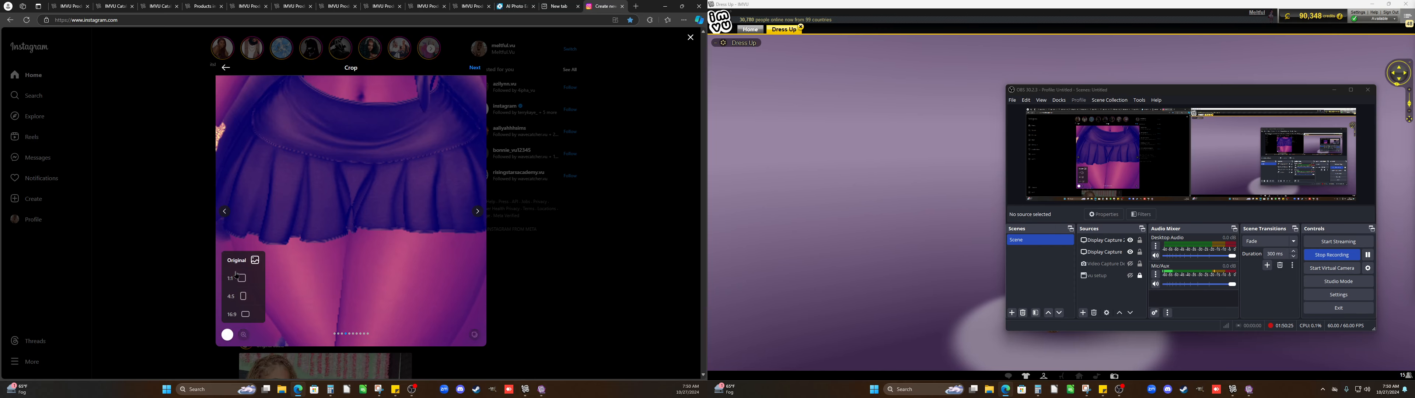
click(237, 299)
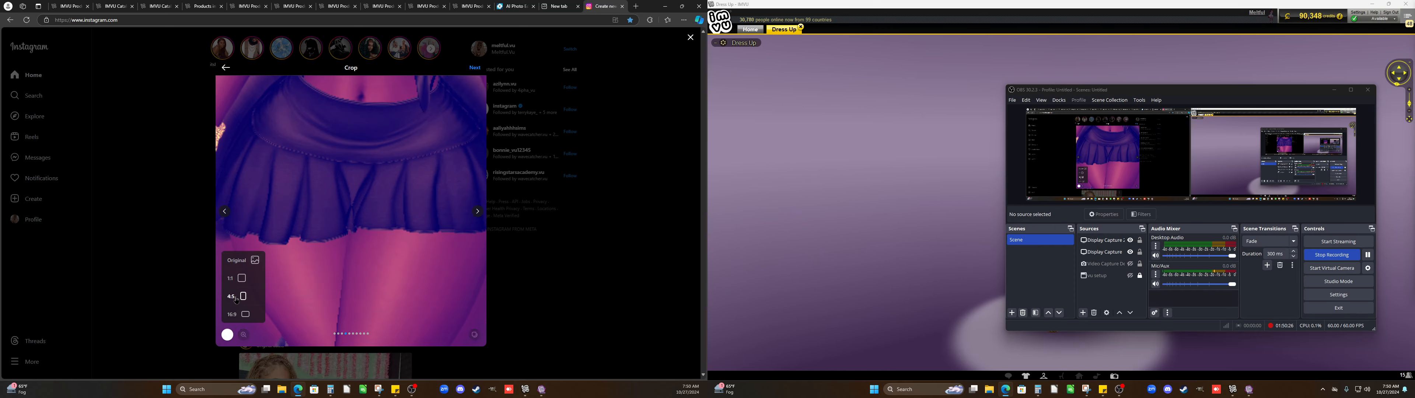
click(246, 315)
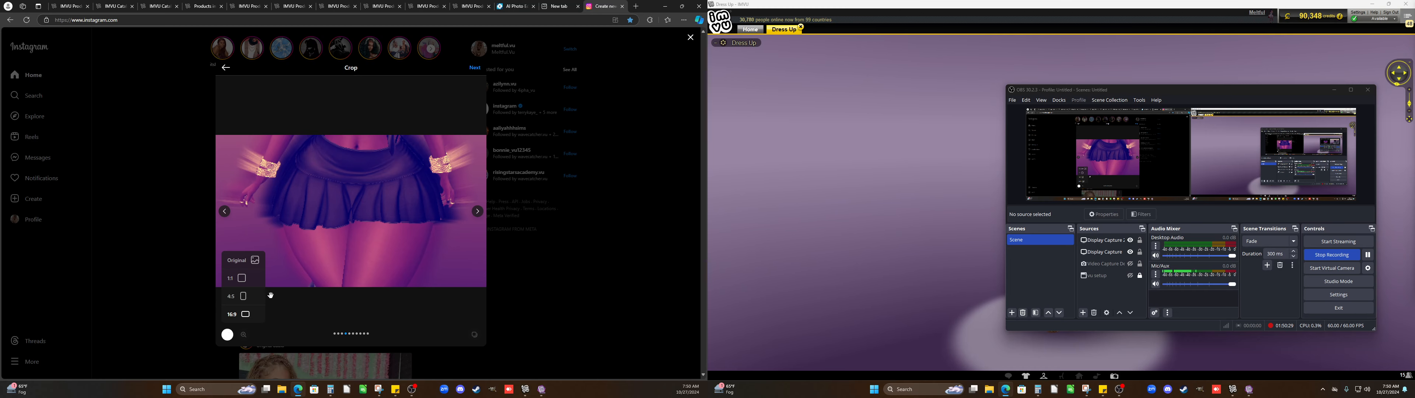
click(250, 286)
click(251, 323)
Try the 1:1 crop ratio on the wrap top photo and return it to 16:9
click(477, 213)
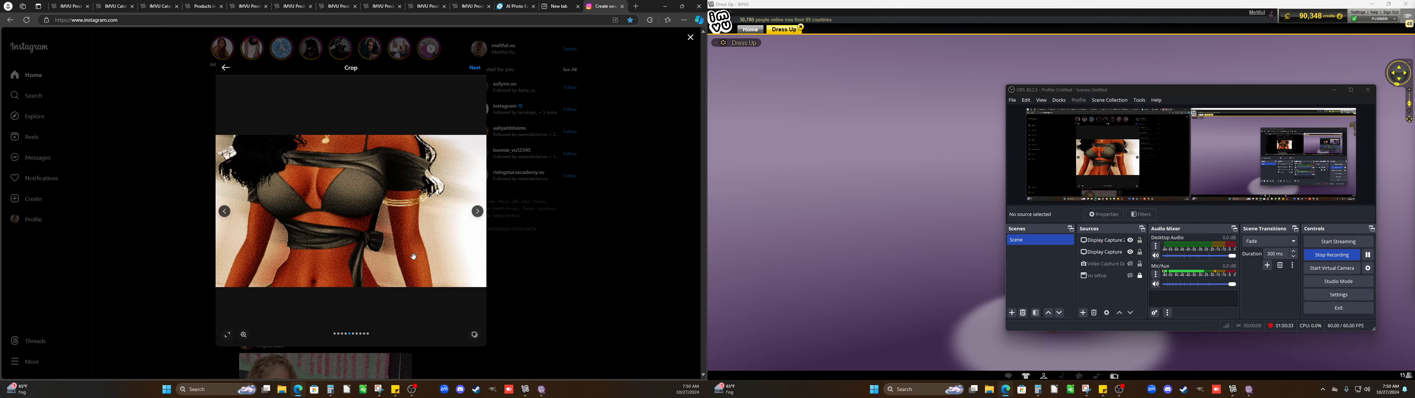
click(232, 339)
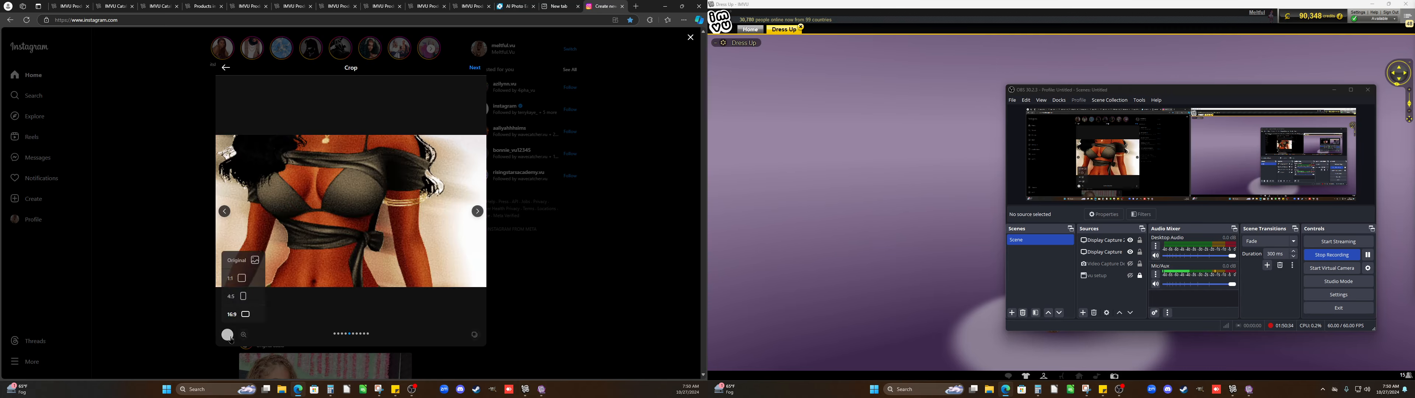
click(245, 278)
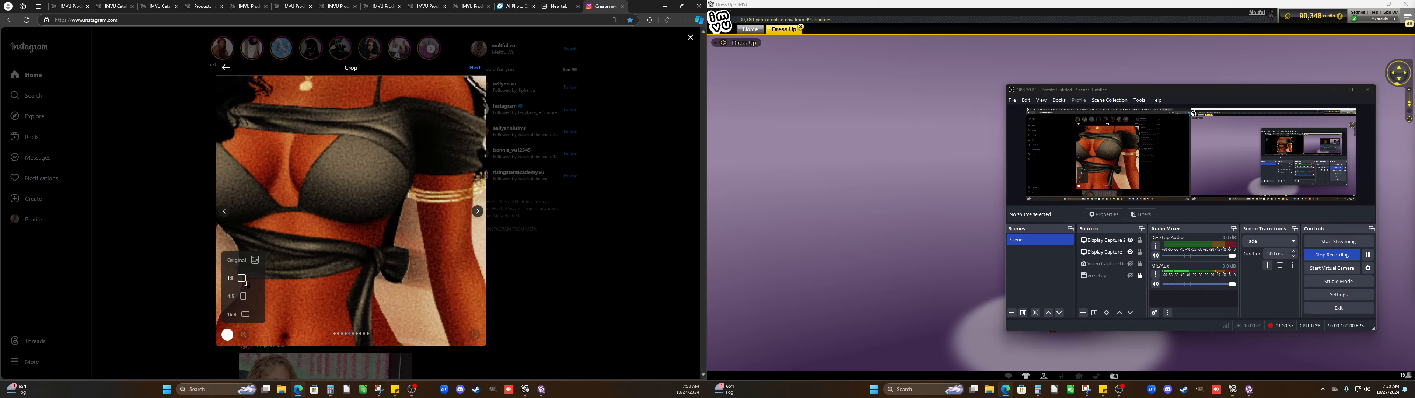
click(477, 212)
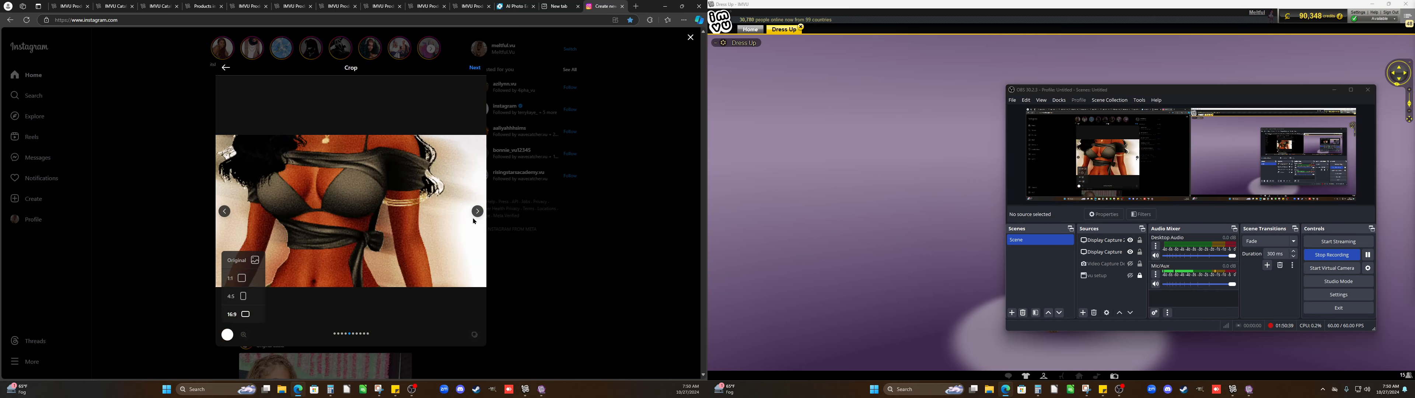
click(267, 322)
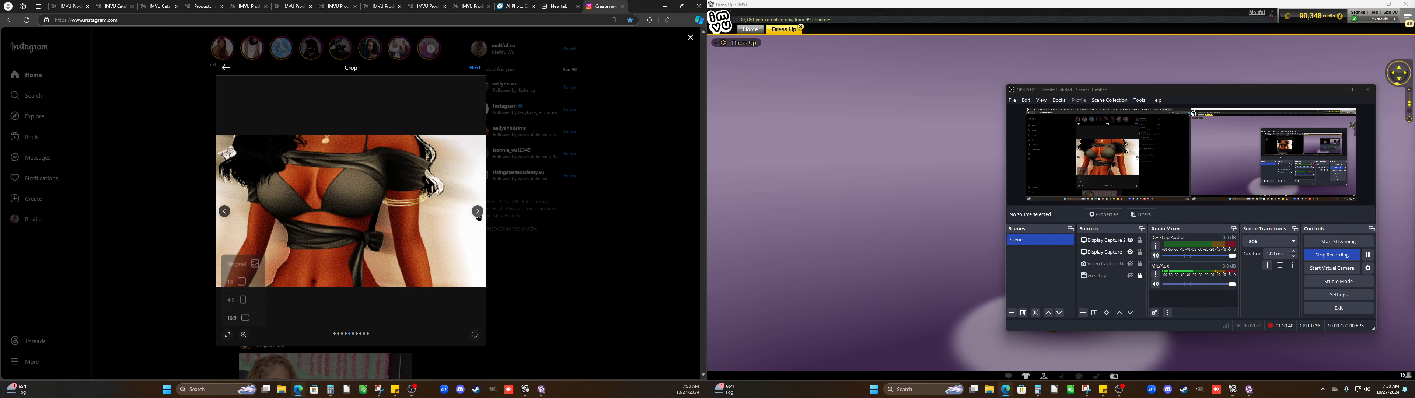
Compare the Original and 16:9 crop ratios on the brown outfit photo and choose Original
click(227, 337)
click(241, 263)
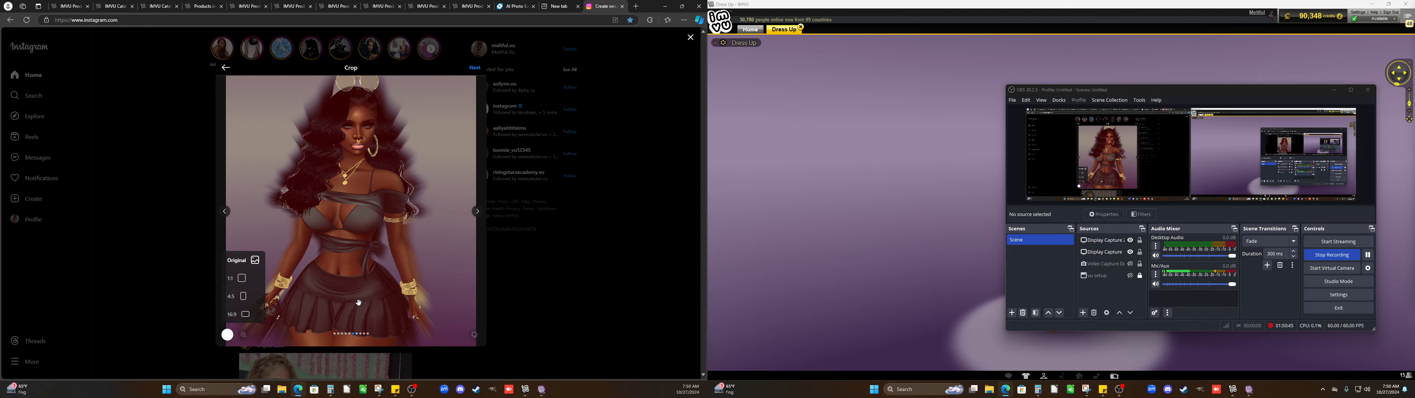
click(245, 315)
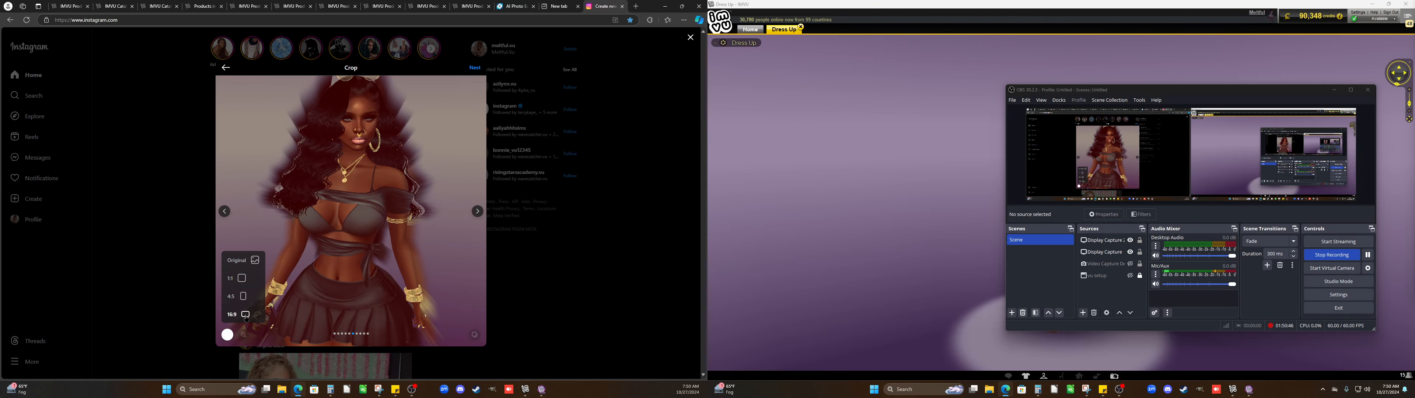
click(245, 265)
Compare the crop ratios on the blue outfit photo, choose Original and reposition the photo so the avatar's head is in frame
click(476, 213)
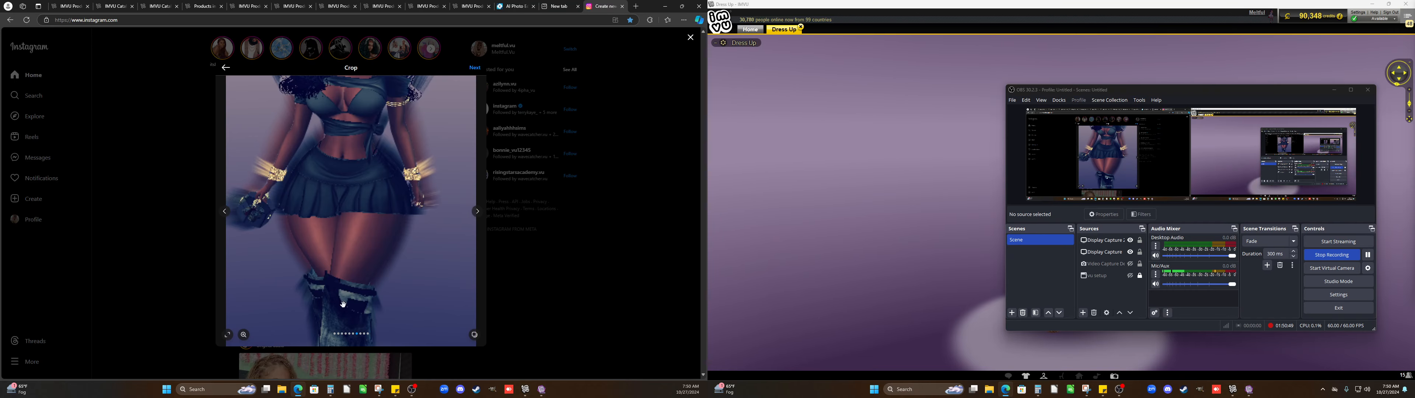
click(227, 335)
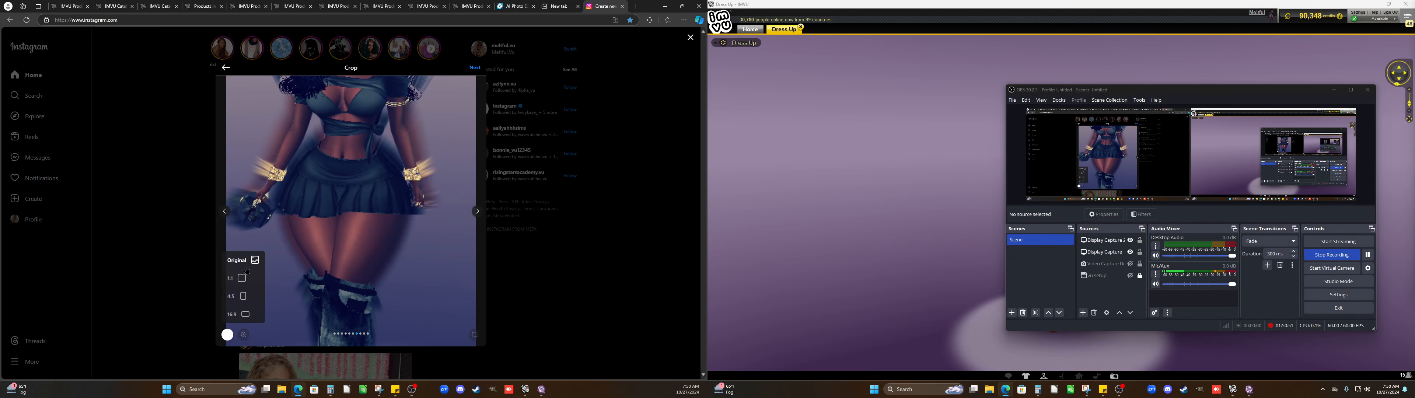
click(245, 315)
click(247, 297)
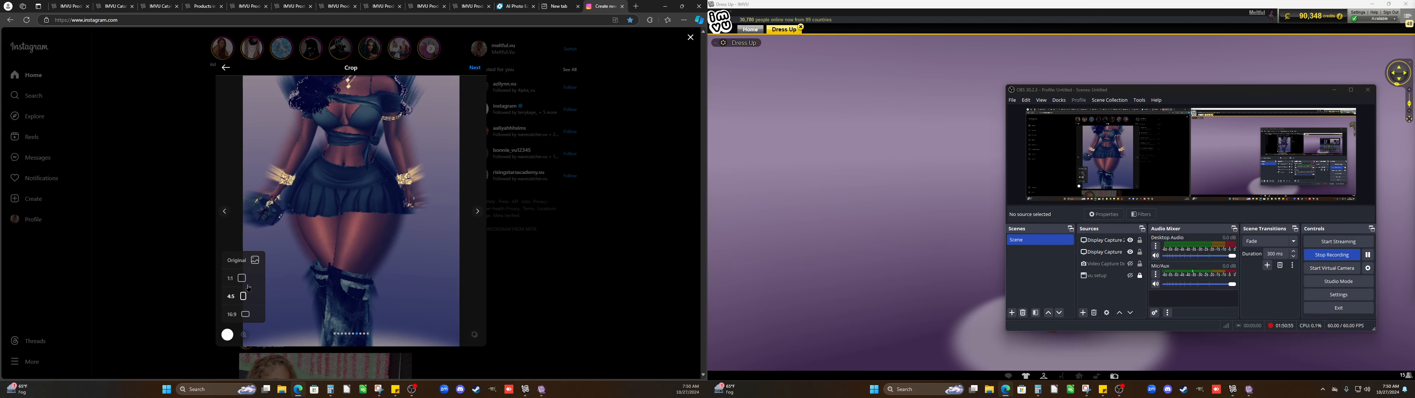
click(249, 285)
click(247, 300)
click(246, 314)
click(263, 264)
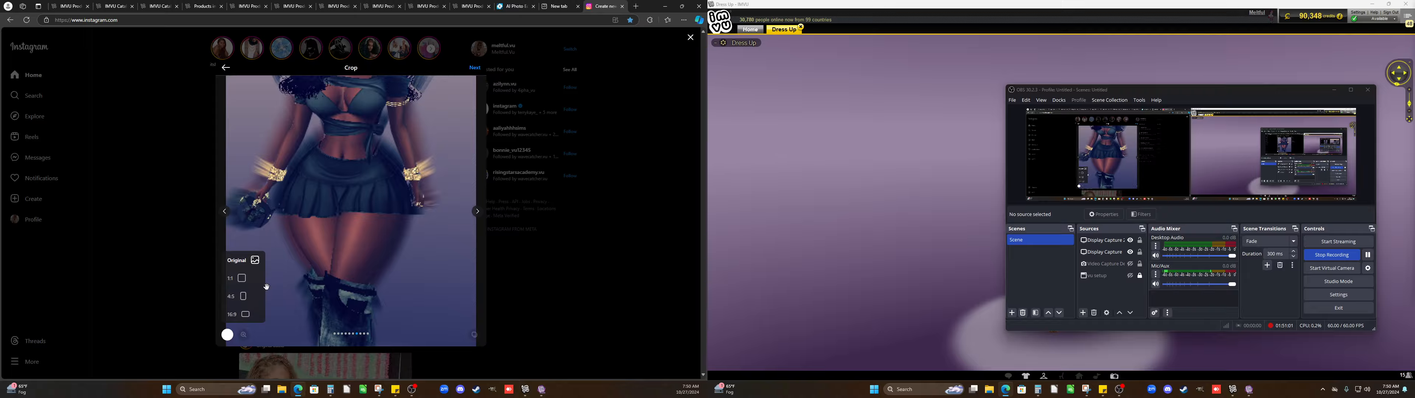
drag(360, 292, 365, 217)
drag(315, 248, 362, 317)
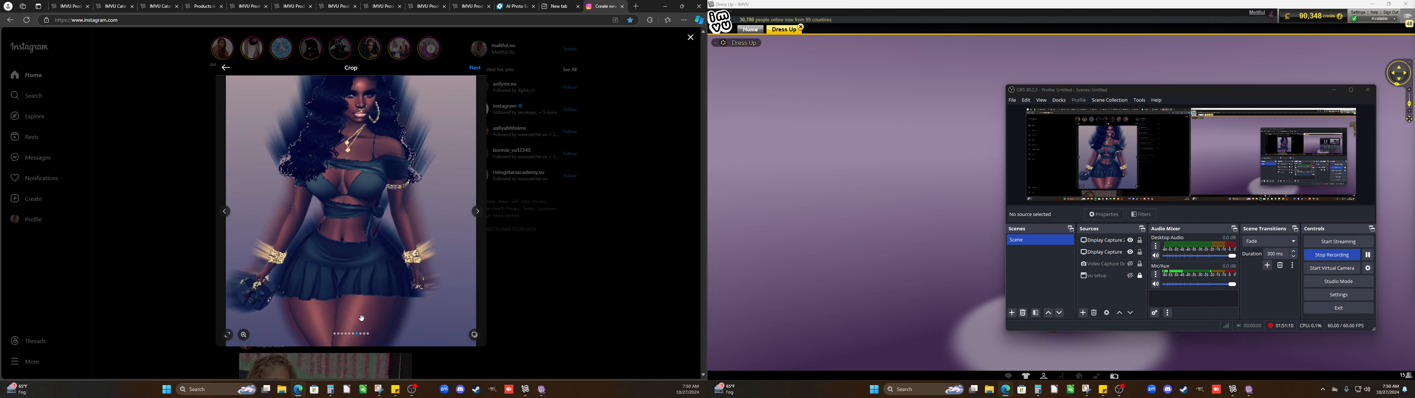
Try different crop ratios on the blue outfit photo, choose 4:5 and reposition the photo in the frame
click(477, 212)
click(225, 211)
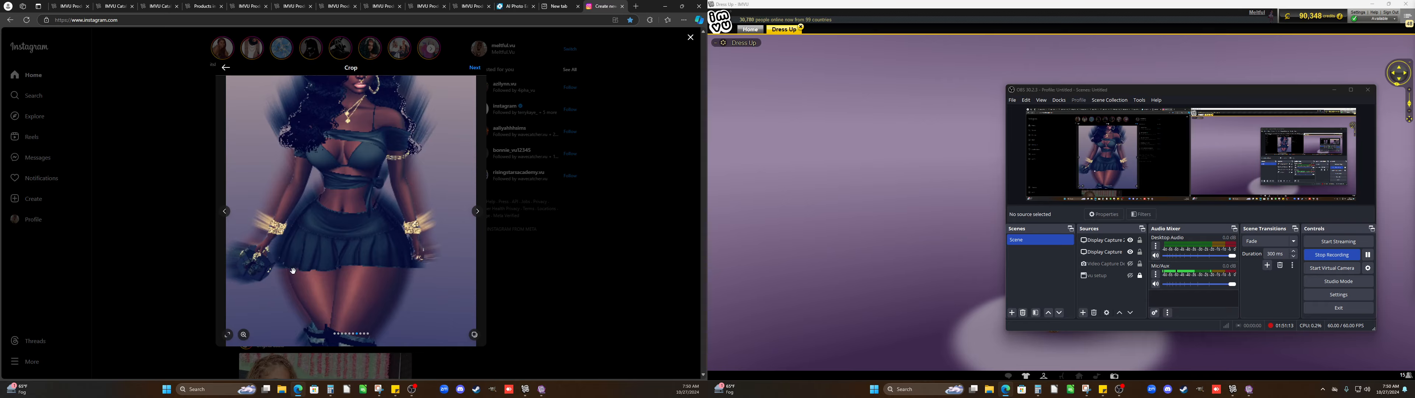
click(228, 332)
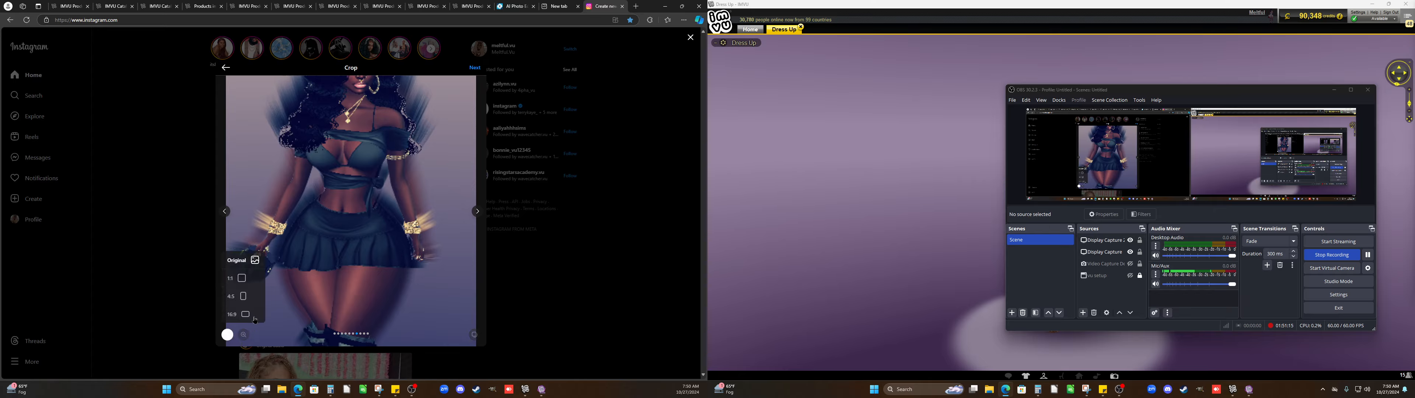
click(242, 278)
drag(304, 313, 231, 383)
click(226, 335)
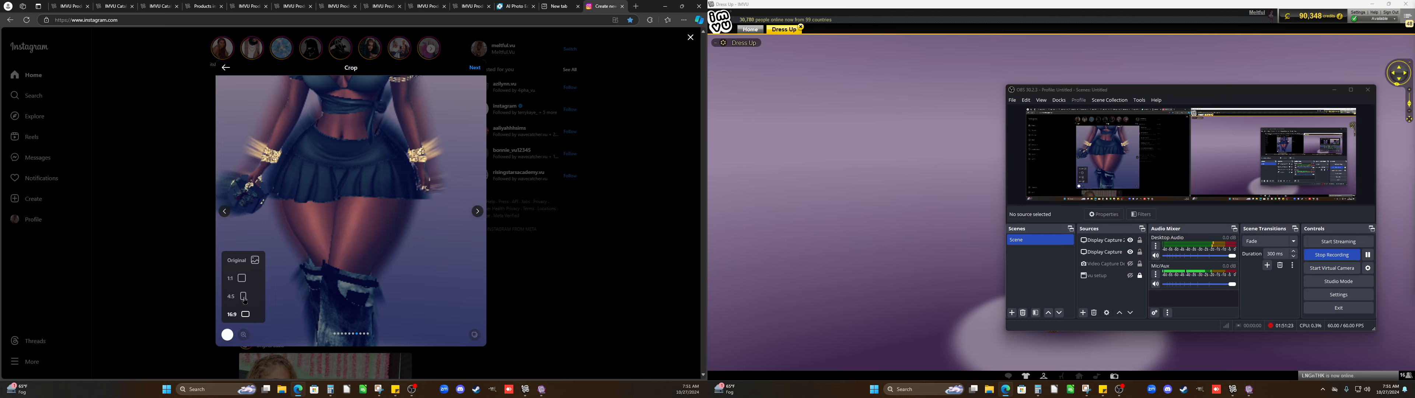
click(245, 296)
drag(344, 284, 345, 274)
drag(399, 308, 365, 322)
Review how the earlier photos in the post are cropped and return to the blue outfit photo
click(224, 211)
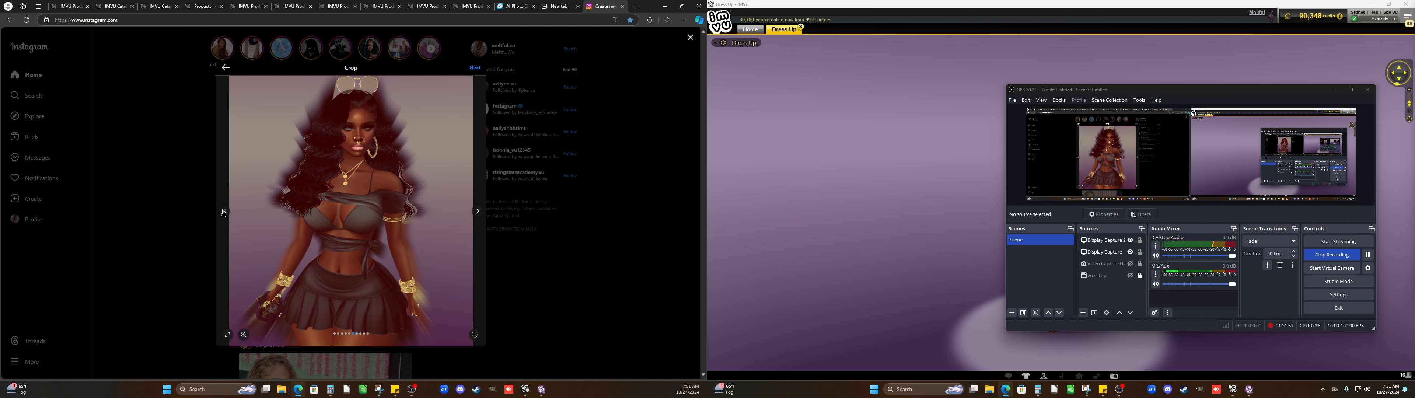
click(224, 212)
click(224, 212)
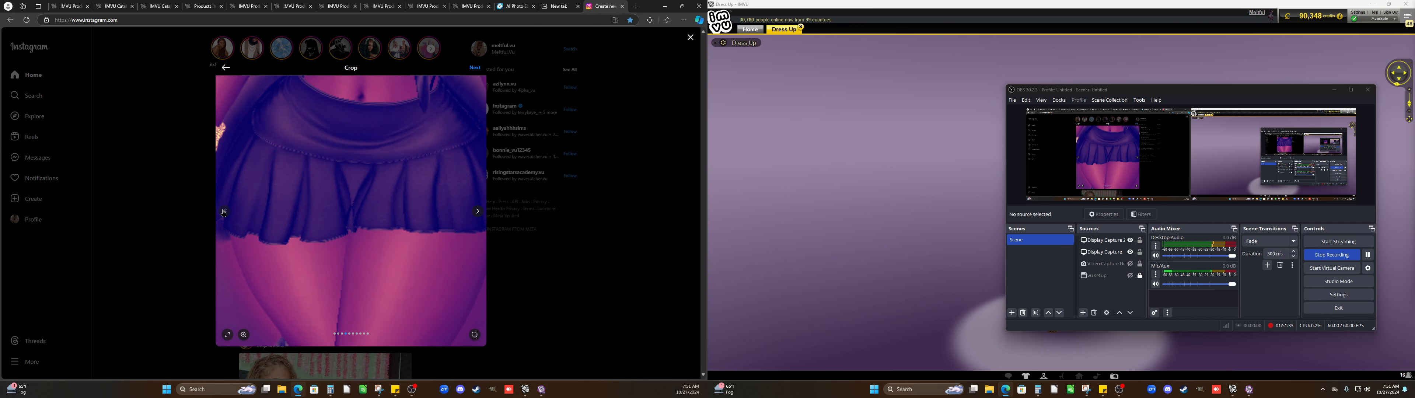
click(224, 212)
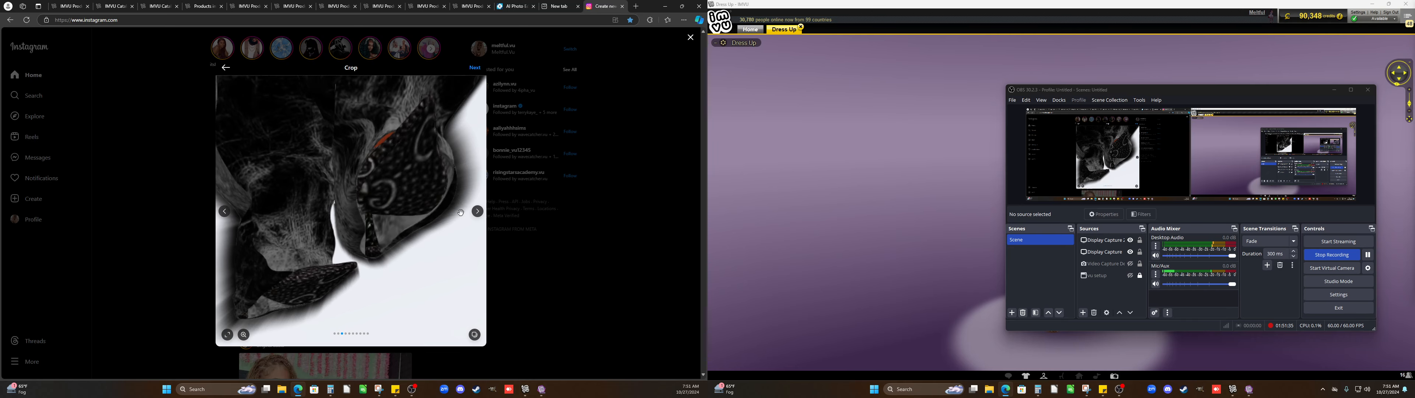
click(476, 213)
click(476, 213)
click(476, 213)
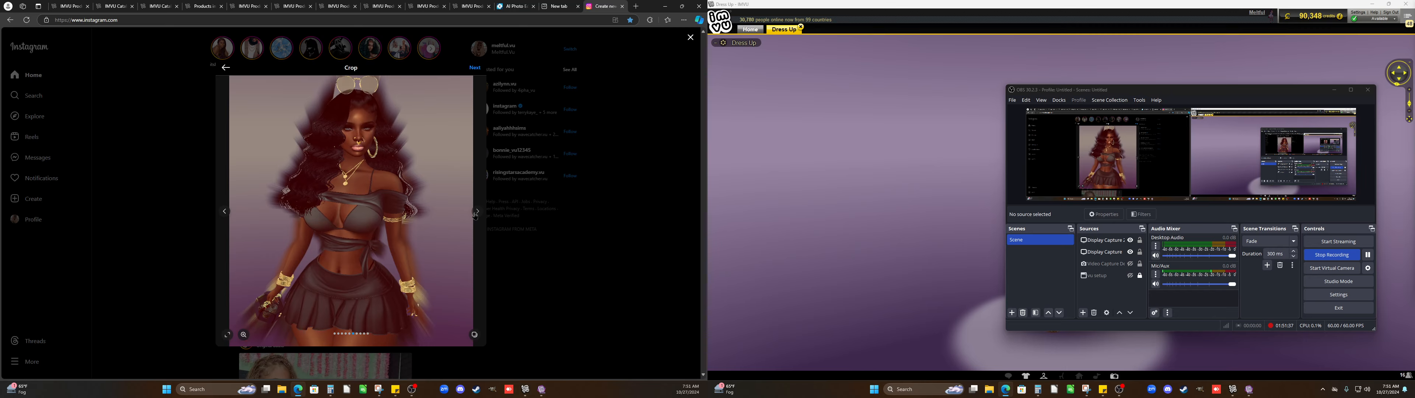
click(476, 213)
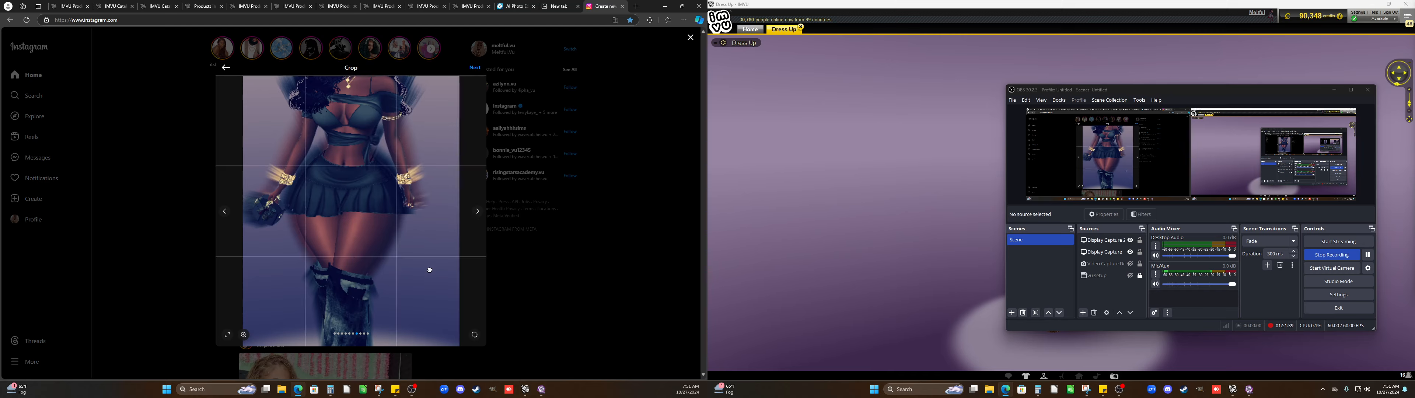
Reposition the blue outfit photo, compare the available crop ratios on it and choose Original
drag(444, 252, 404, 291)
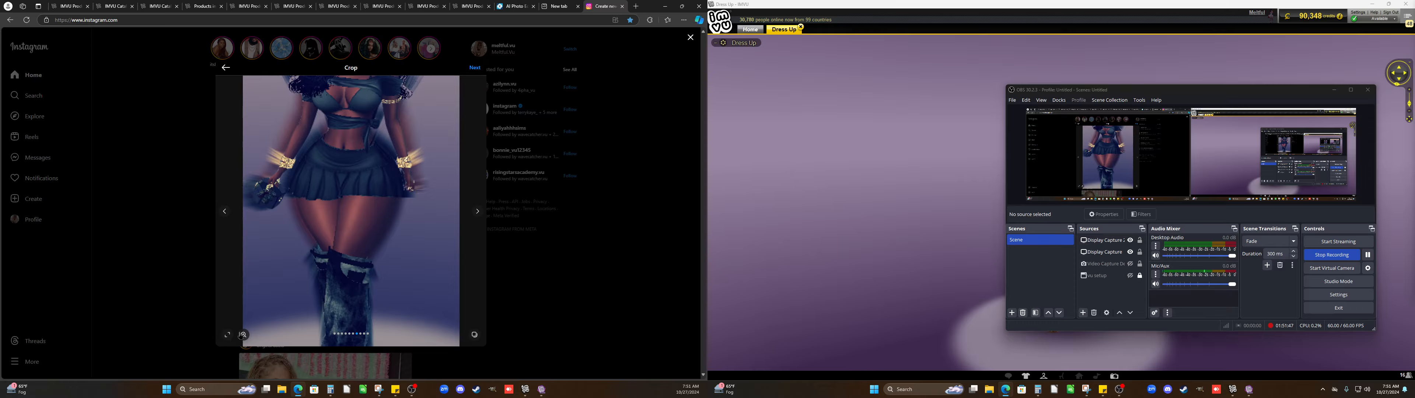
click(226, 335)
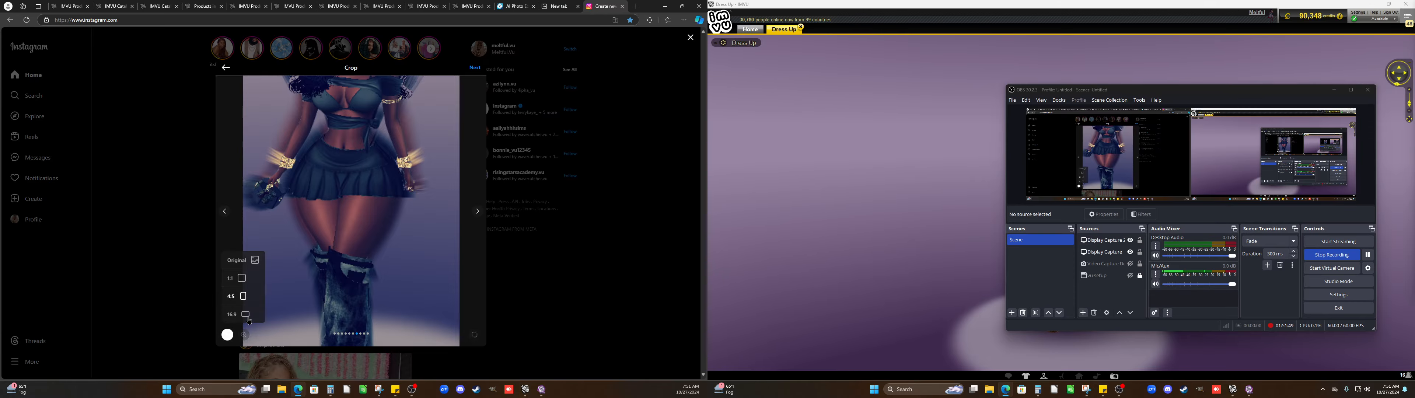
click(247, 318)
click(243, 297)
click(241, 278)
click(247, 262)
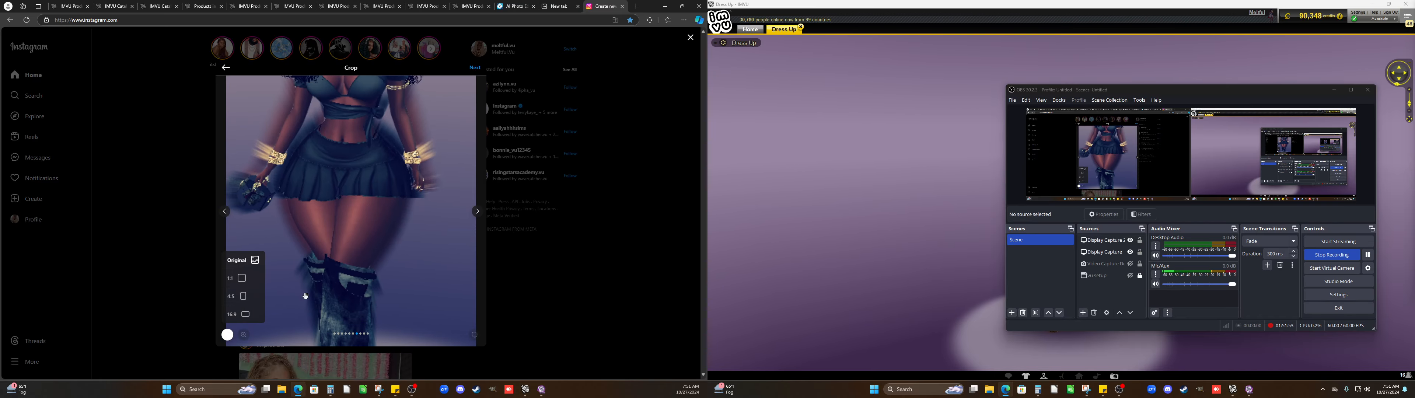
Set the crop ratio of the white top and plaid skirt photo to 4:5 and reposition the photo
click(478, 212)
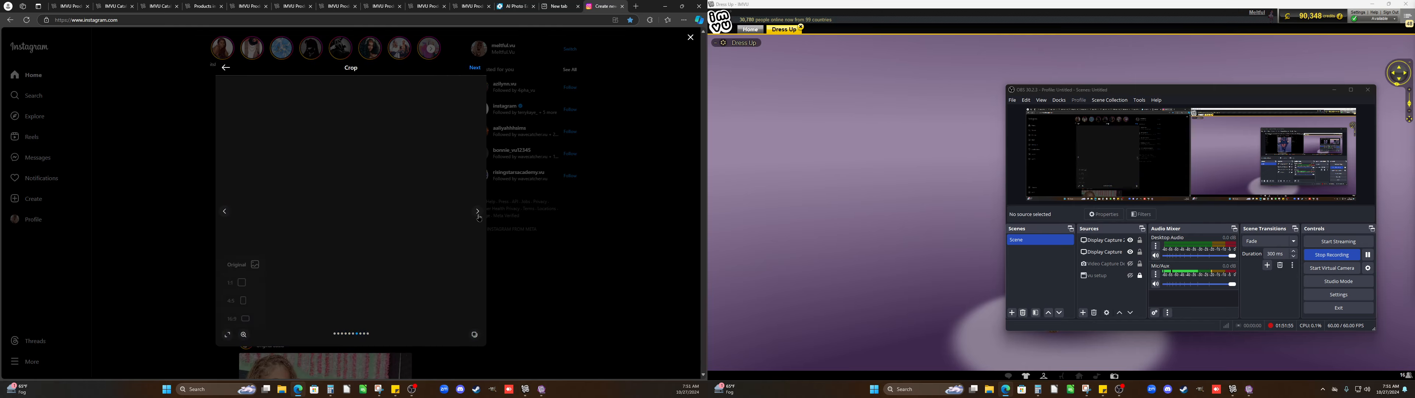
drag(422, 268, 432, 302)
click(228, 336)
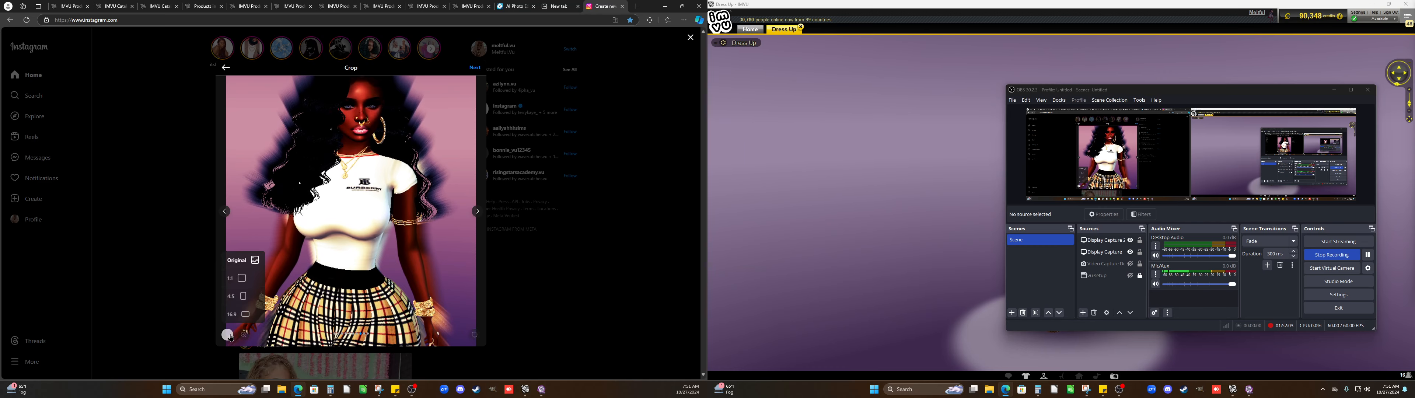
click(243, 297)
drag(341, 299, 420, 274)
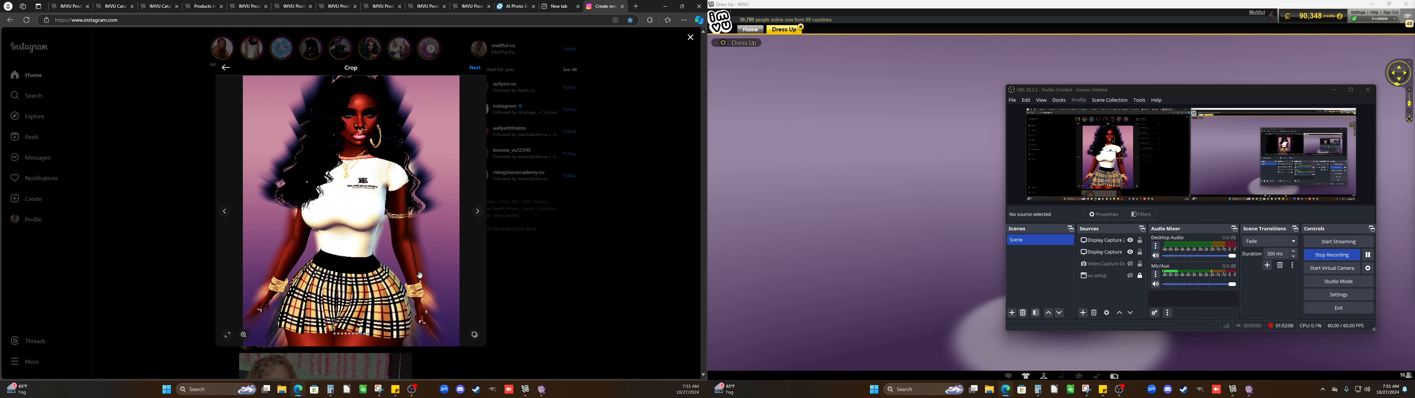
Set the crop ratio to 16:9 on the heels photo and to Original on the last plaid skirt photo
click(478, 212)
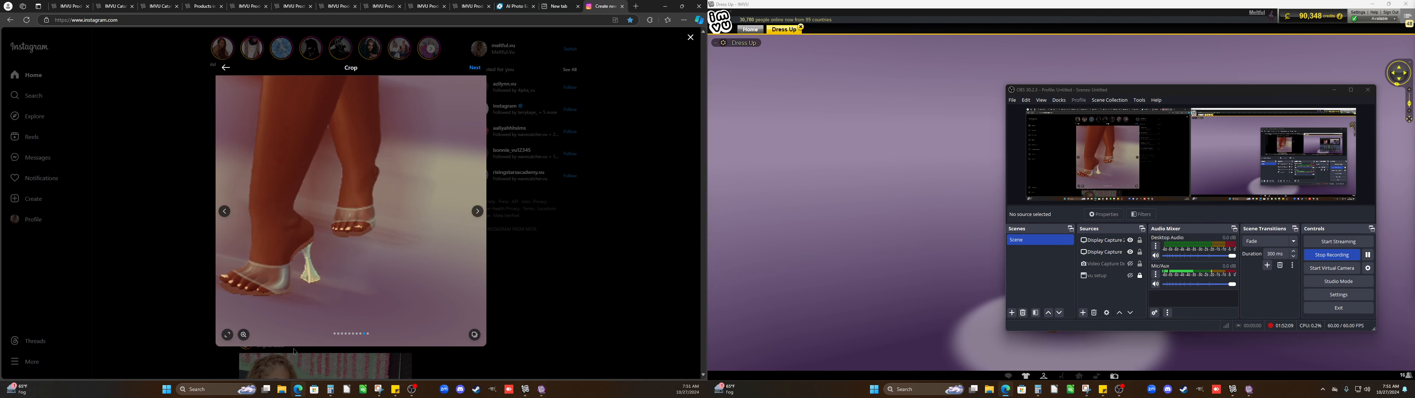
click(227, 334)
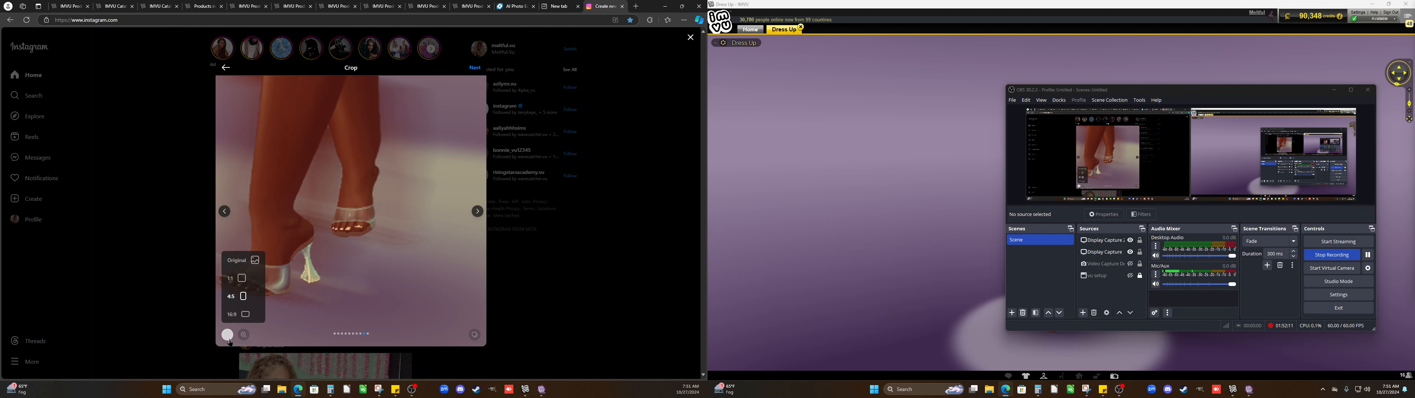
click(238, 316)
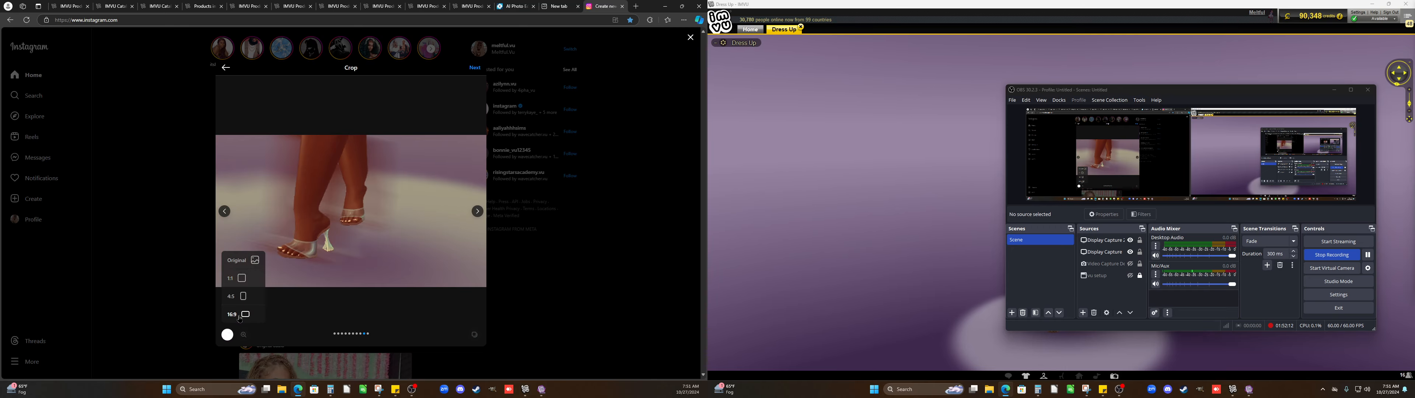
click(476, 211)
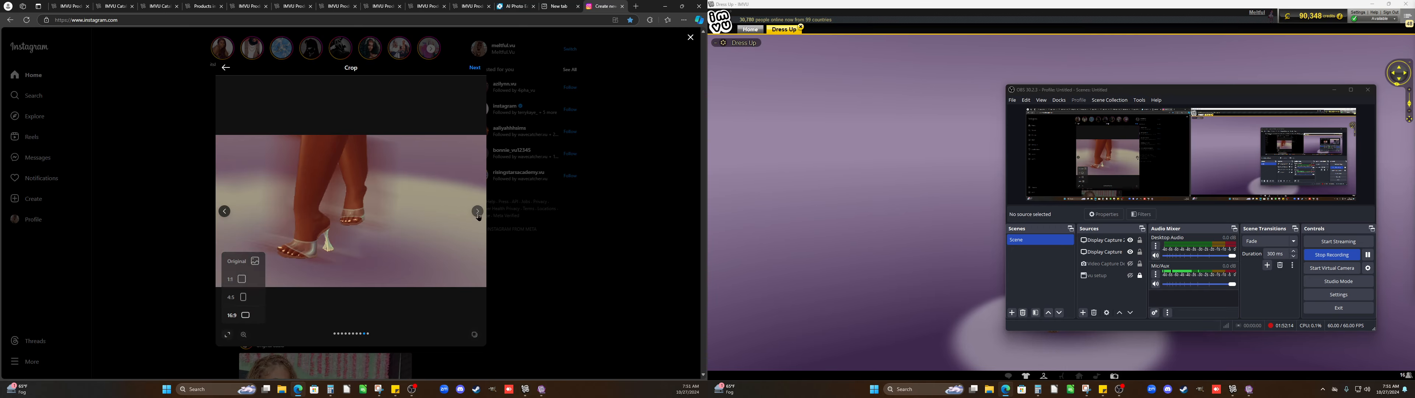
click(227, 335)
click(253, 264)
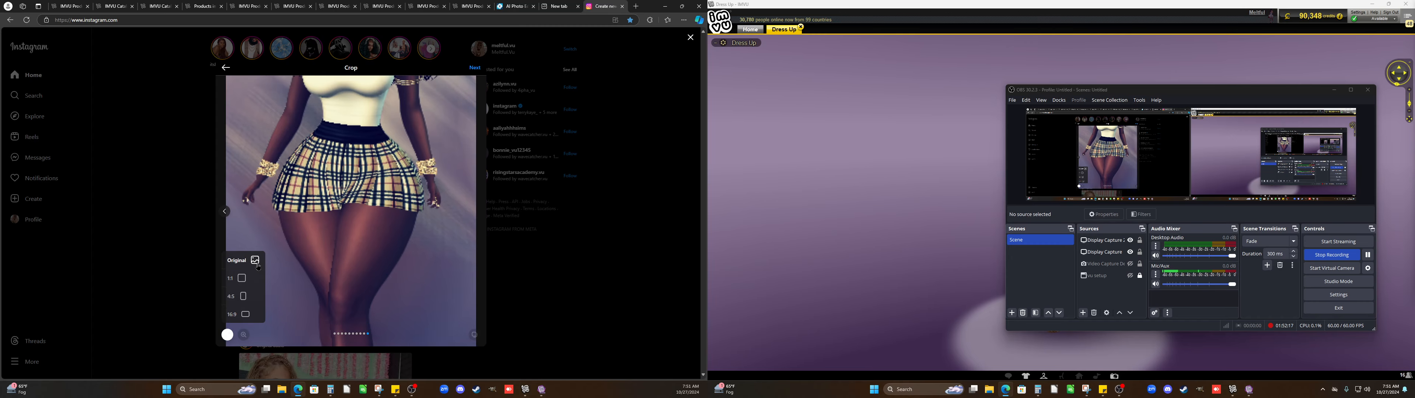
click(470, 186)
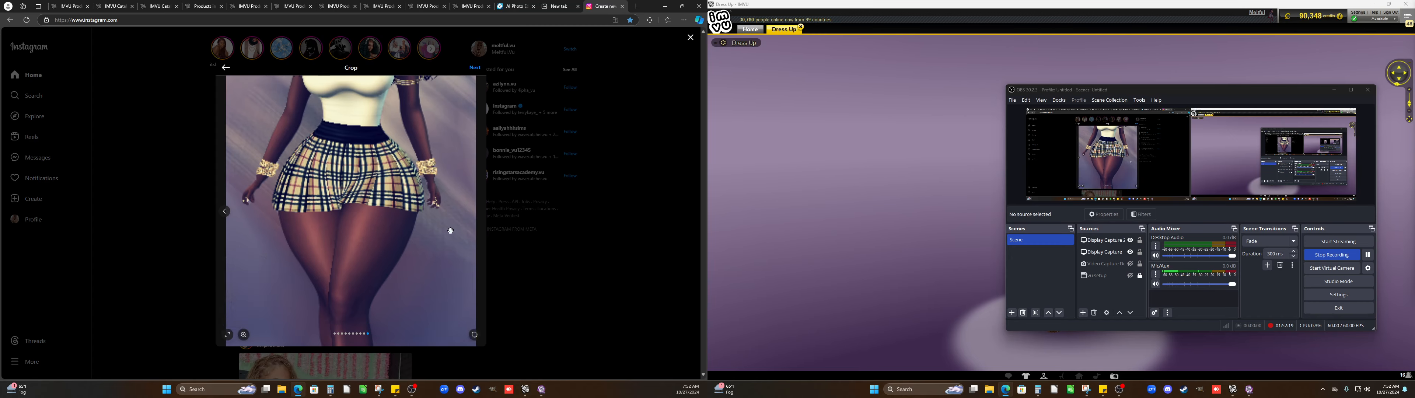
Go back to the white top photo, reposition it to show more of the plaid skirt, and return to the last photo
click(227, 216)
click(224, 216)
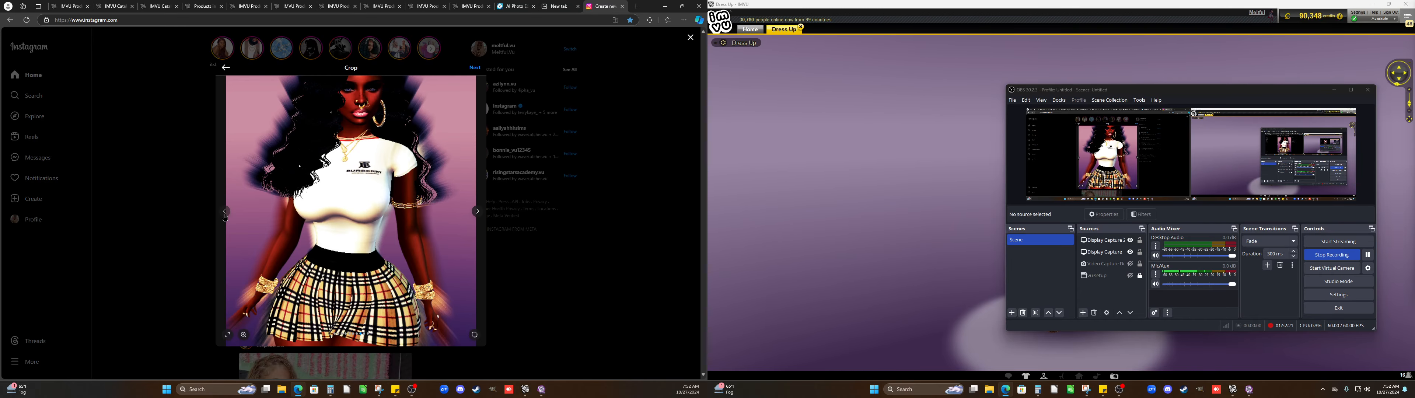
drag(265, 240, 274, 217)
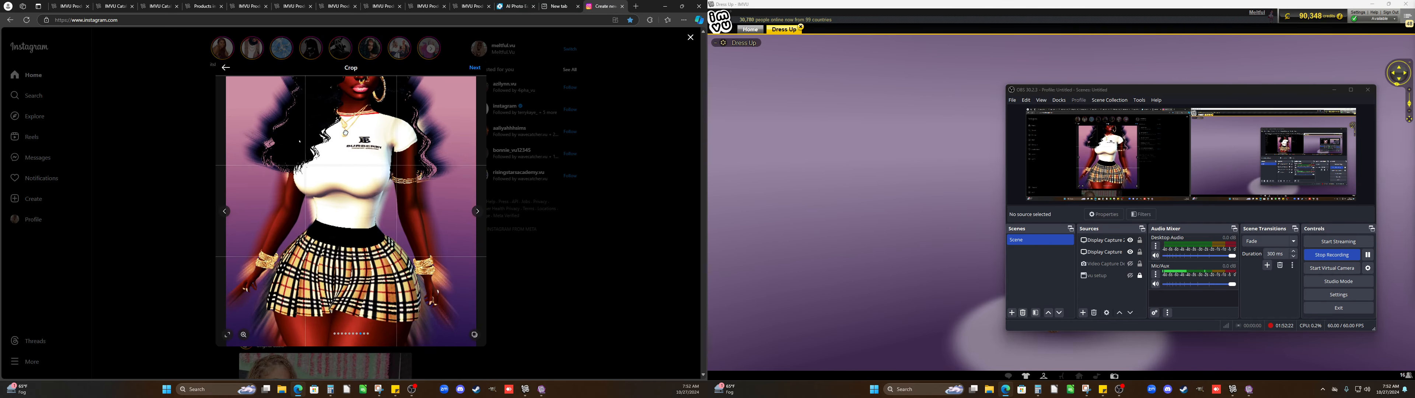
click(477, 211)
click(477, 212)
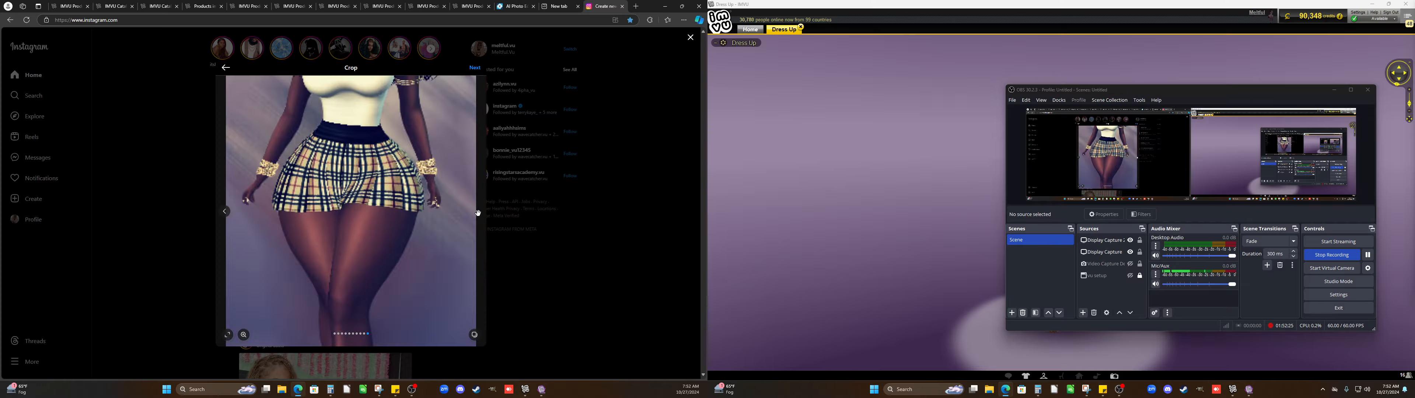
Look through the post's photo thumbnails and select the heels photo
click(474, 335)
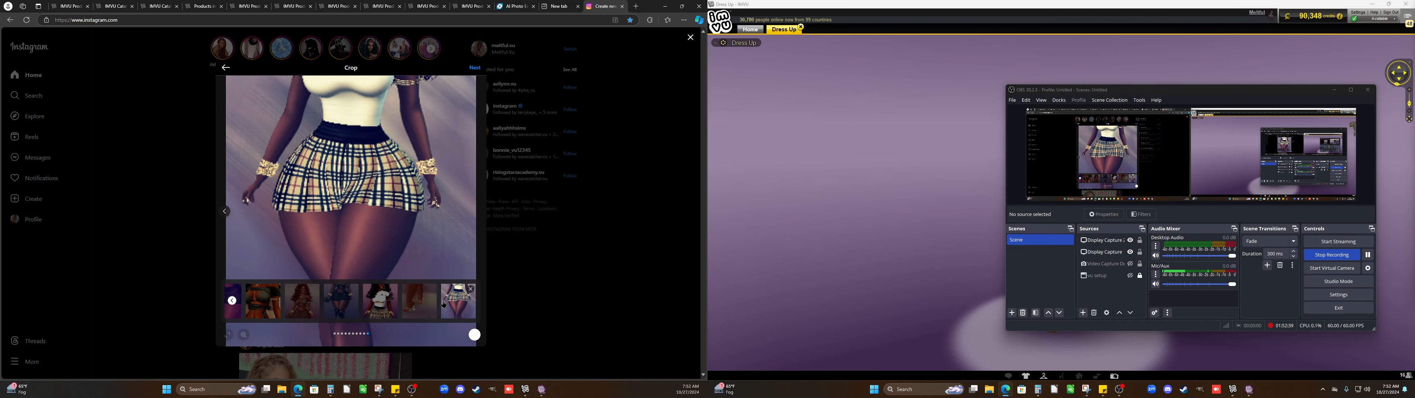
click(231, 300)
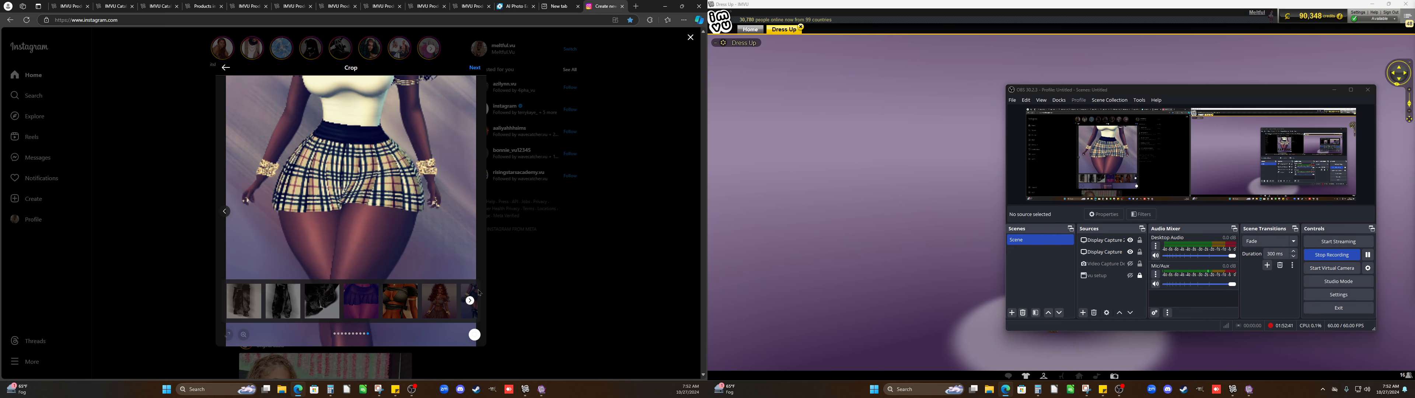
click(470, 301)
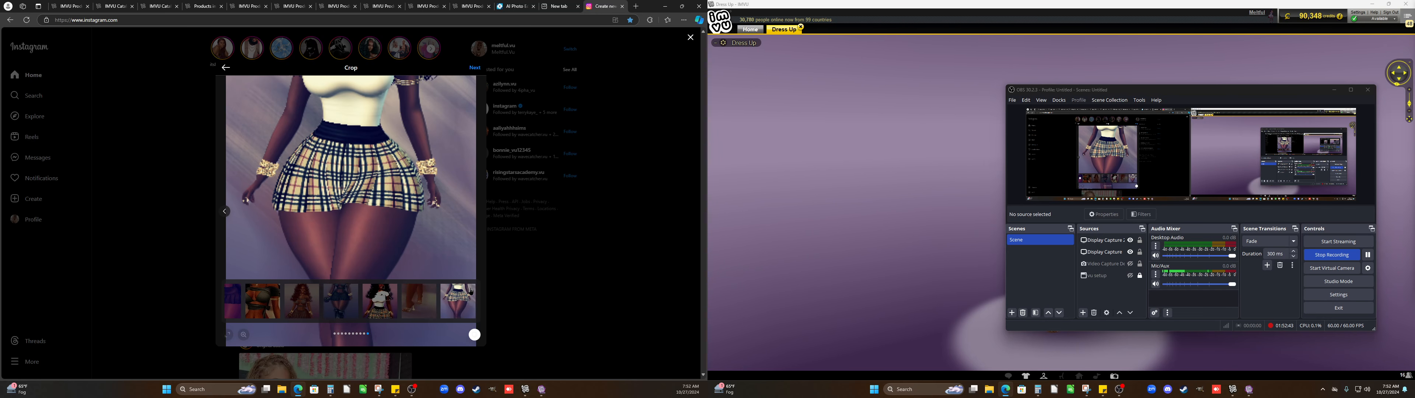
drag(466, 294, 471, 289)
click(430, 294)
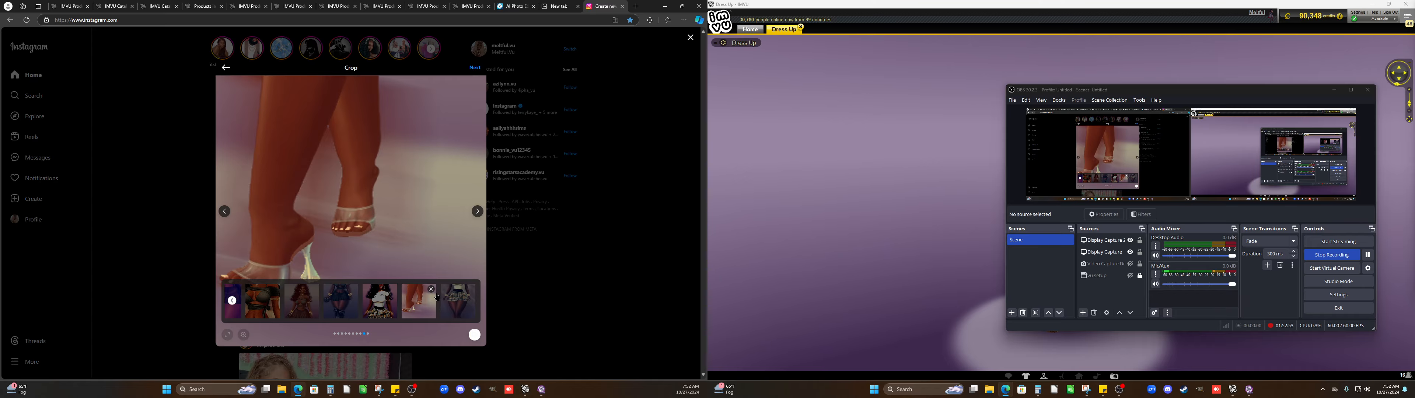
right_click(432, 291)
key(Escape)
Discard the draft post and start a new one with the last three screenshots from the Edit pics folder
click(690, 38)
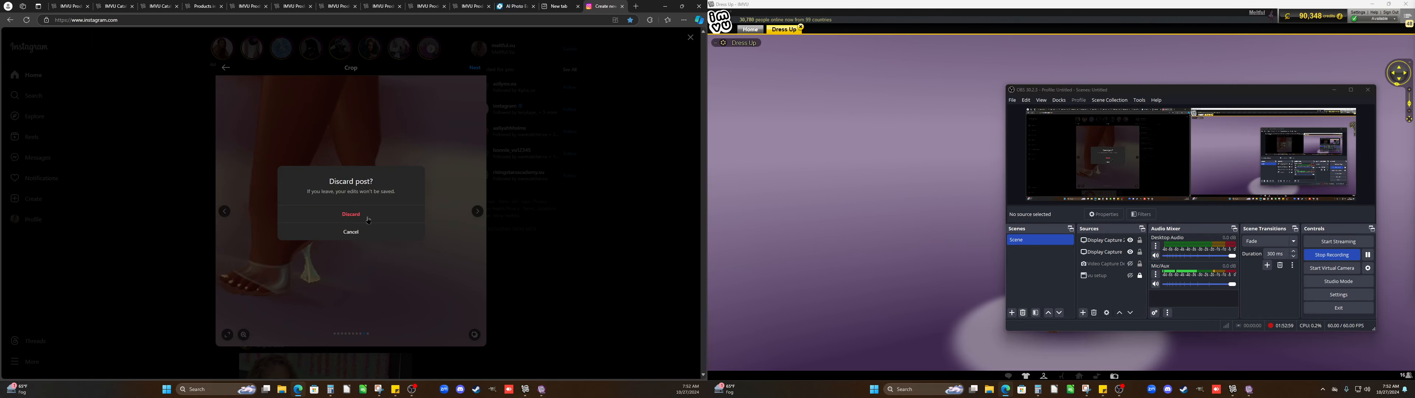
click(351, 214)
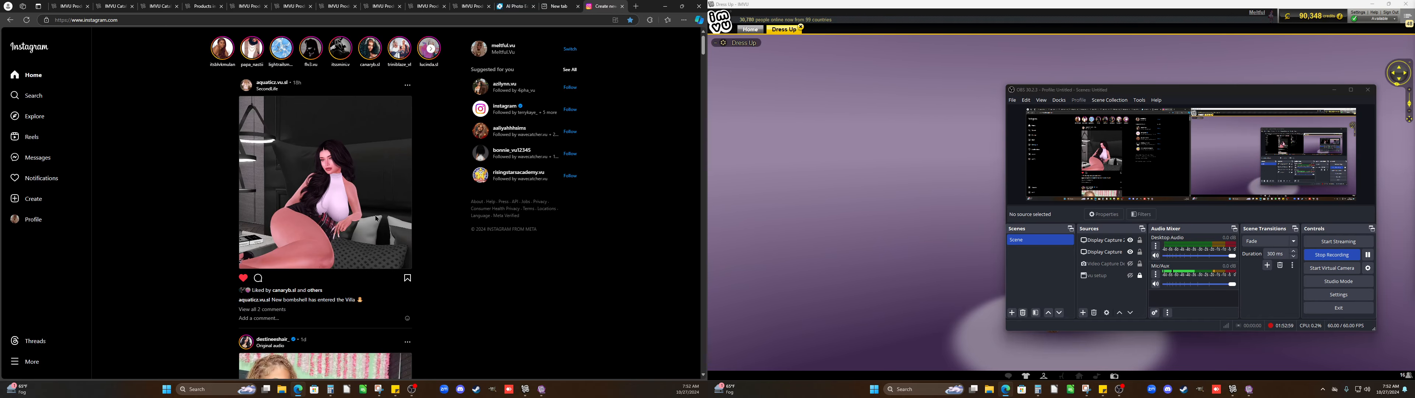
click(32, 199)
click(326, 235)
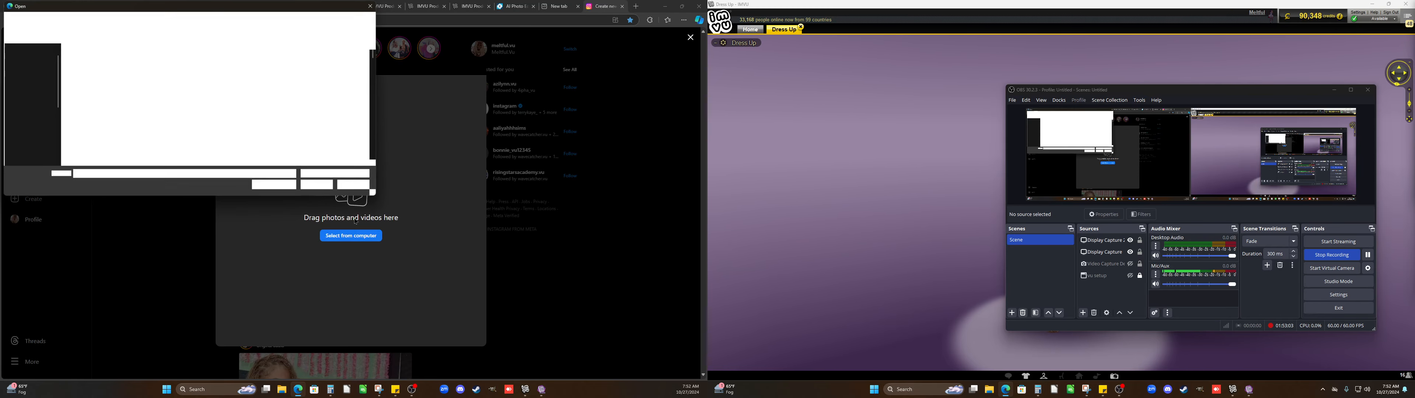
scroll(297, 118, down, 10)
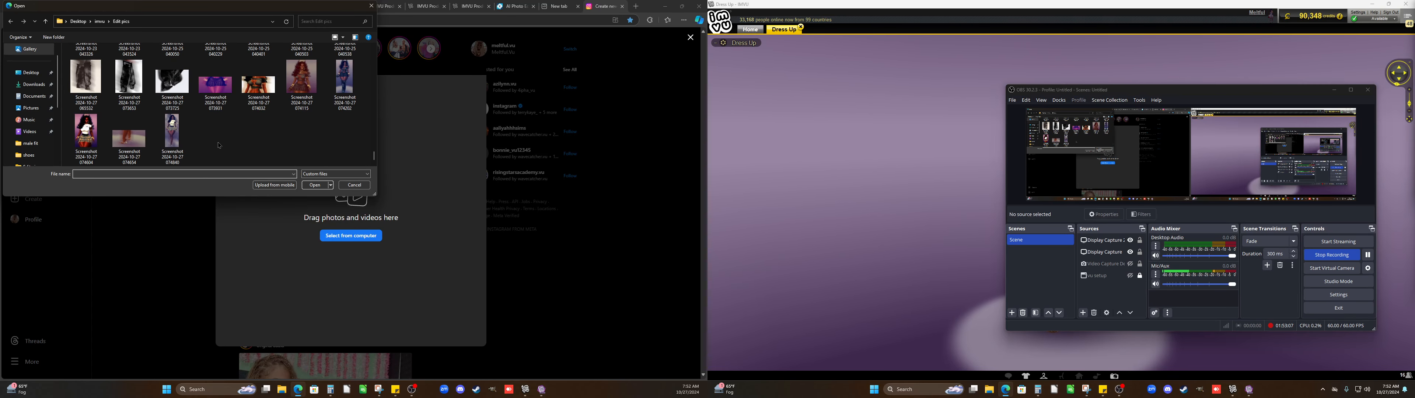
drag(231, 150, 83, 150)
click(312, 185)
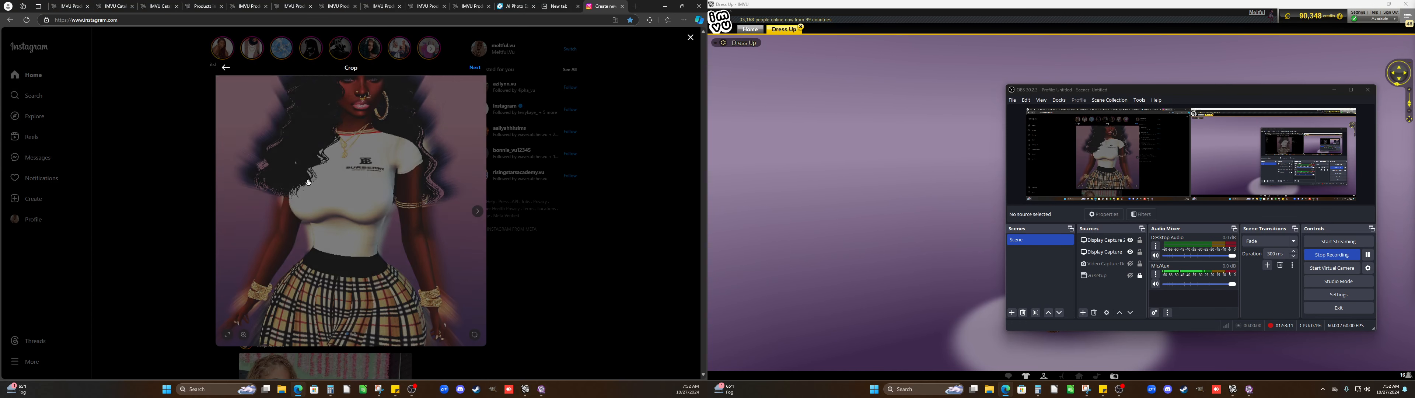
Set the first photo's crop ratio to Original and the heels photo's to 16:9, and go to the last plaid skirt photo
click(227, 334)
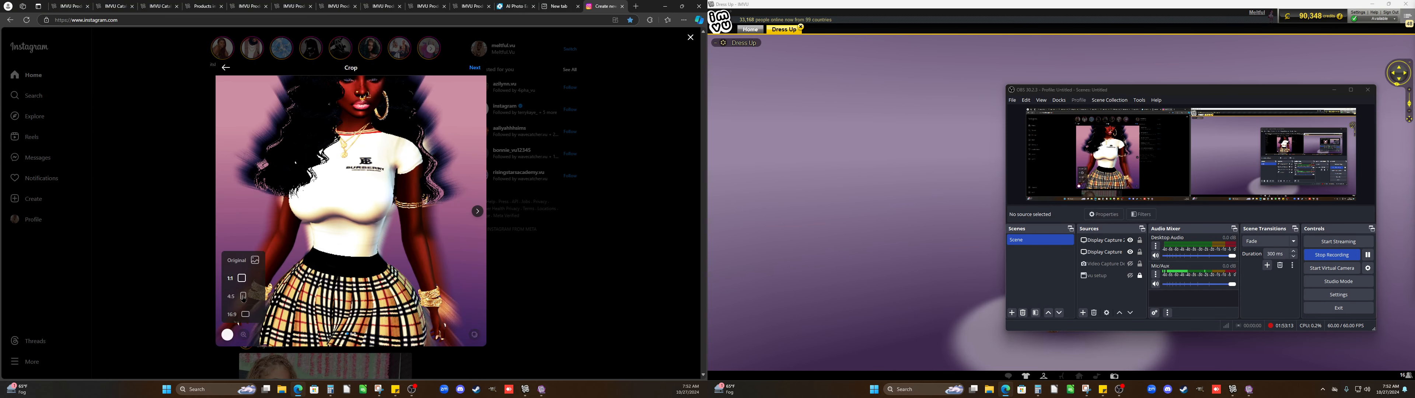
click(237, 261)
click(477, 211)
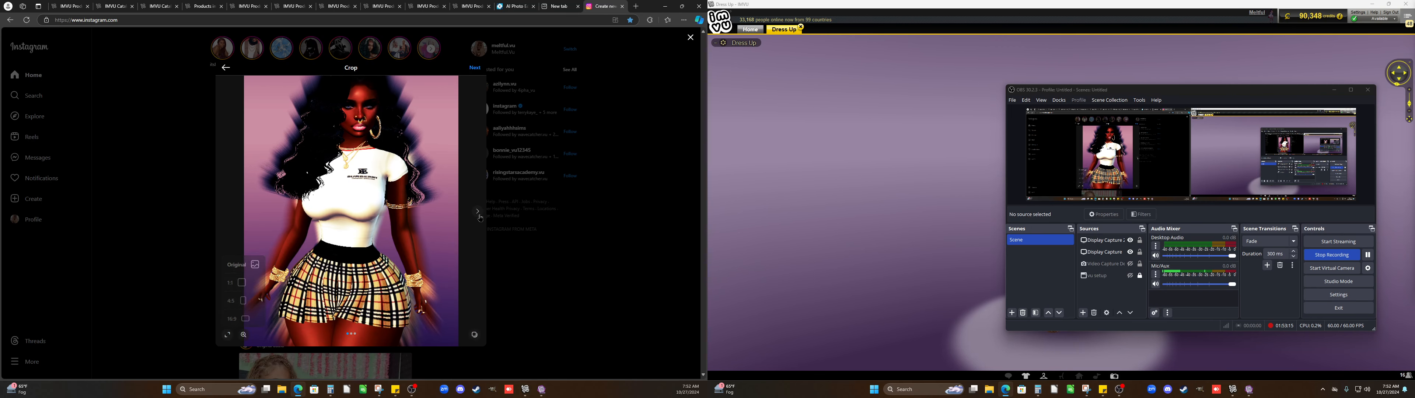
click(477, 211)
click(227, 335)
click(227, 334)
click(227, 334)
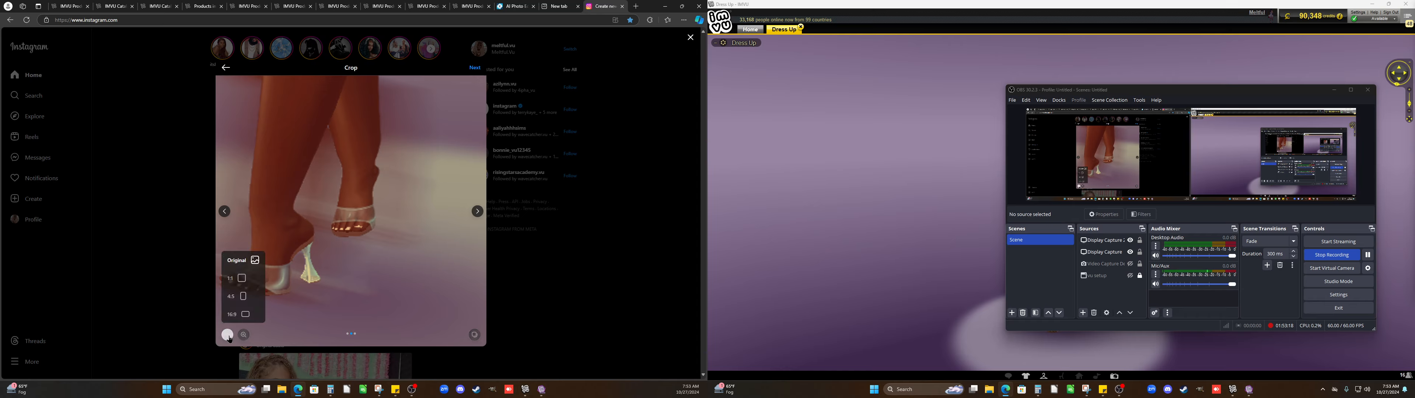
click(248, 318)
click(242, 278)
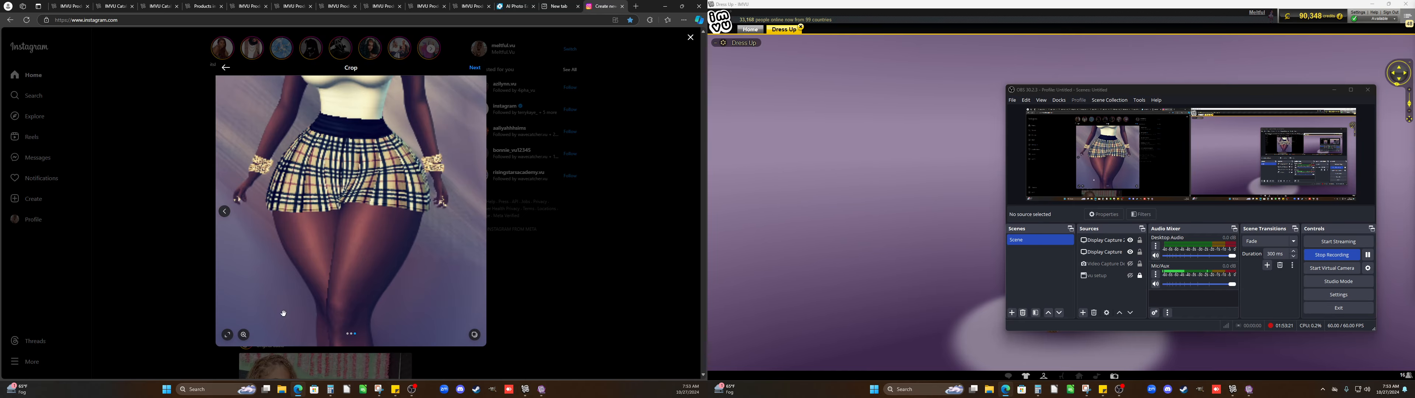
Try the Original and 4:5 crop ratios on the last plaid skirt photo and reposition it to show the head and top
click(247, 264)
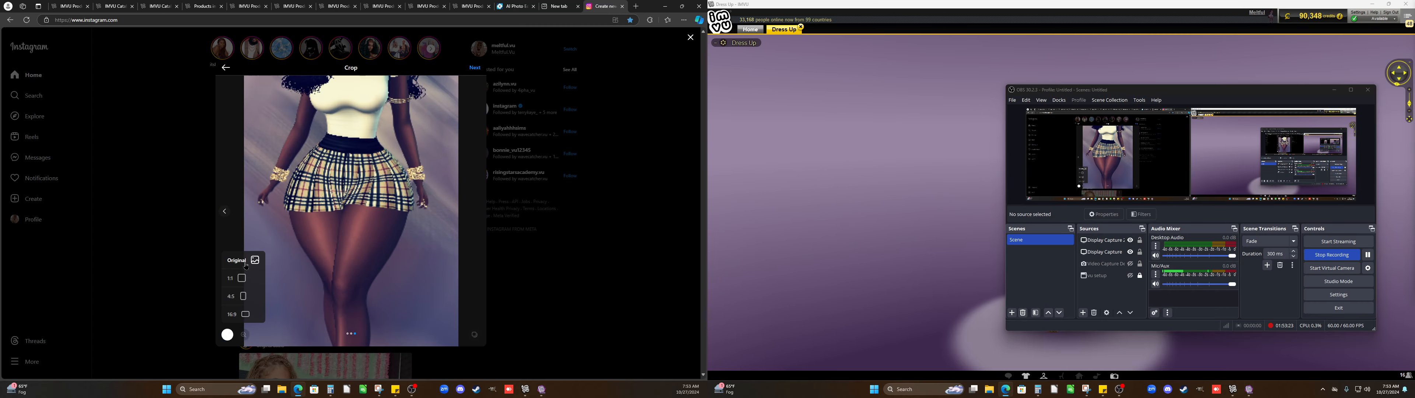
drag(302, 283, 318, 203)
click(228, 335)
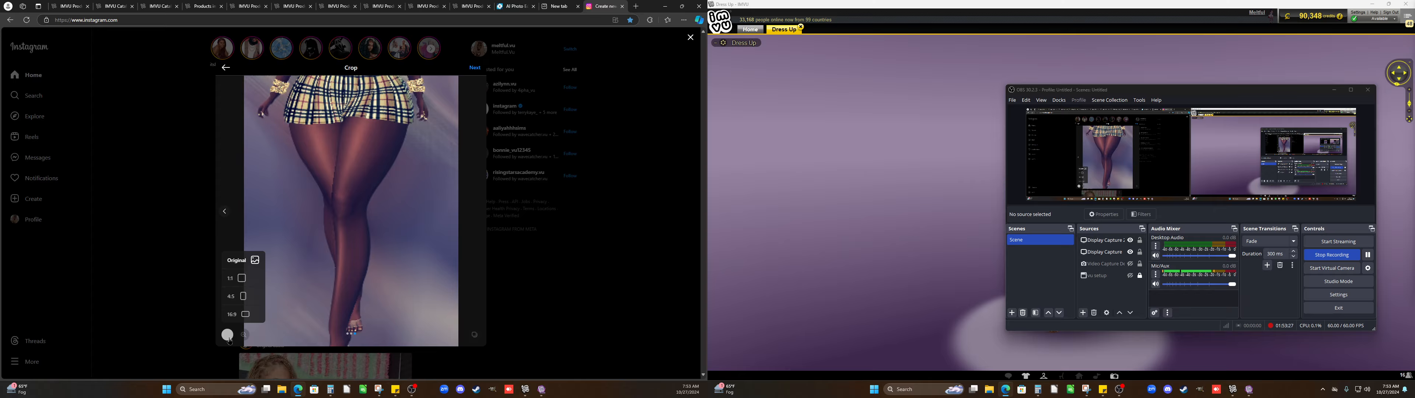
click(244, 301)
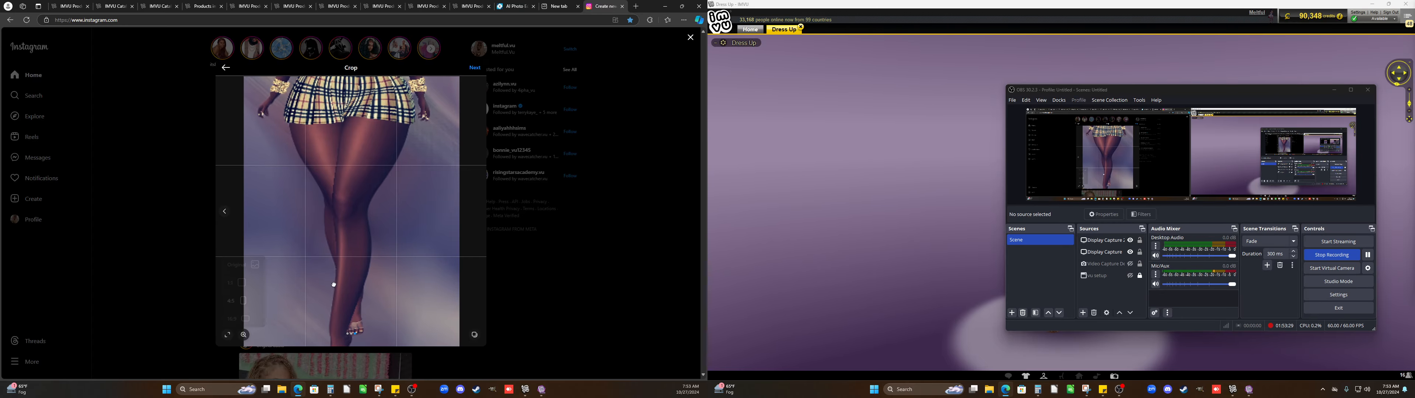
drag(308, 286, 361, 333)
scroll(355, 311, up, 5)
Switch the last photo's crop ratio to 16:9 and back to Original, and reposition it to frame the hair, top and skirt
click(227, 335)
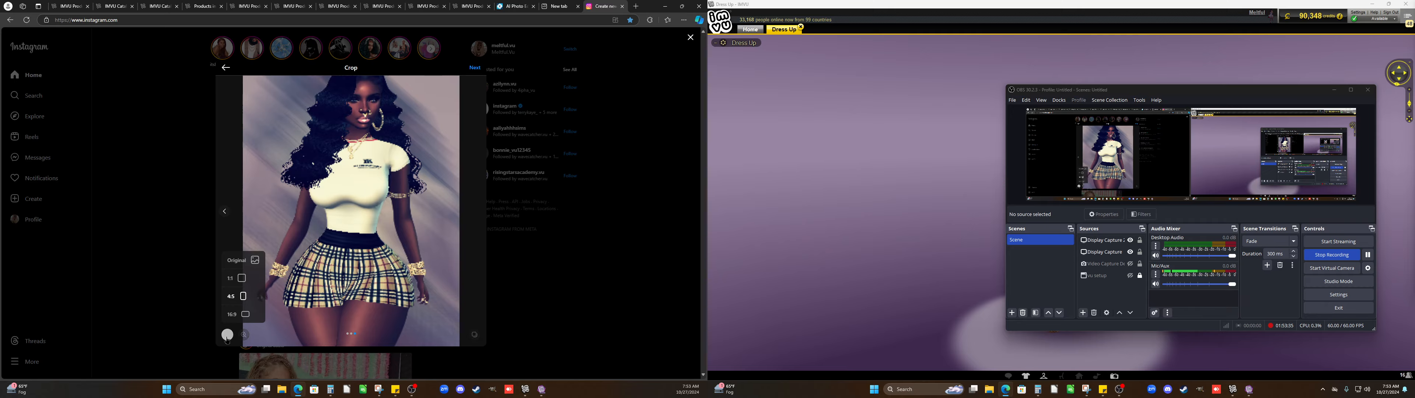
click(248, 317)
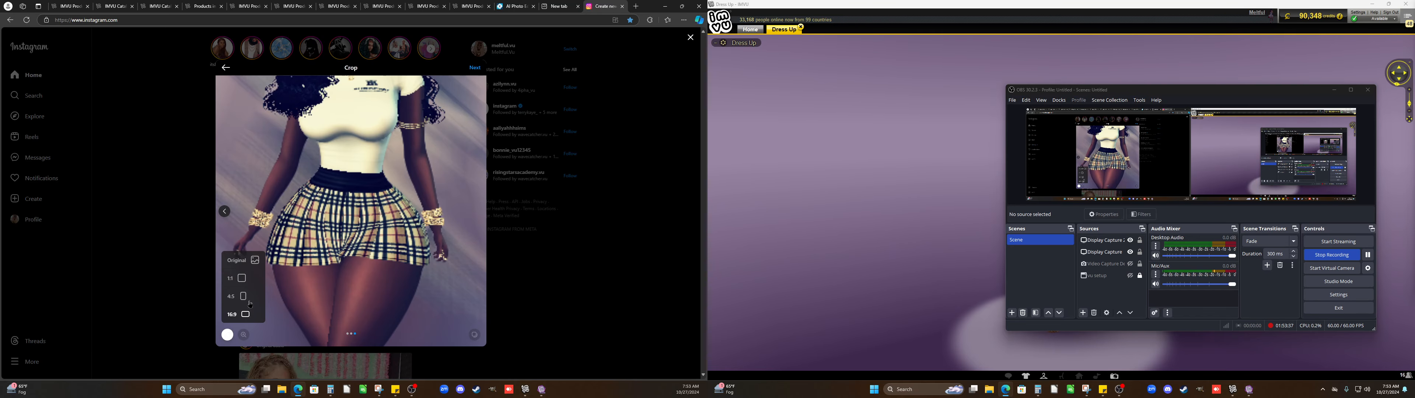
click(257, 259)
drag(241, 228, 363, 248)
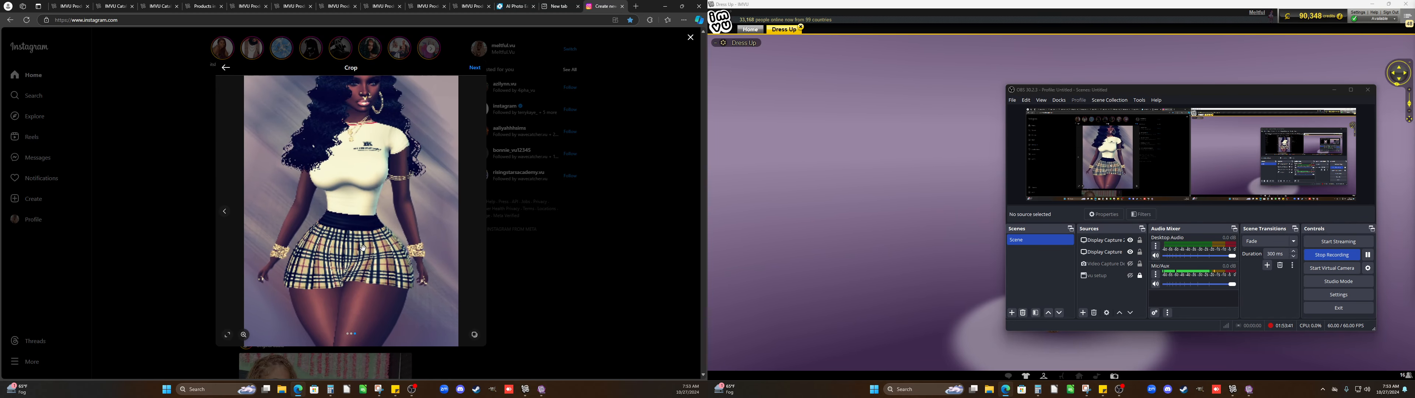
Go back through the post to check the first photo's crop and return to the last photo
click(225, 213)
click(225, 210)
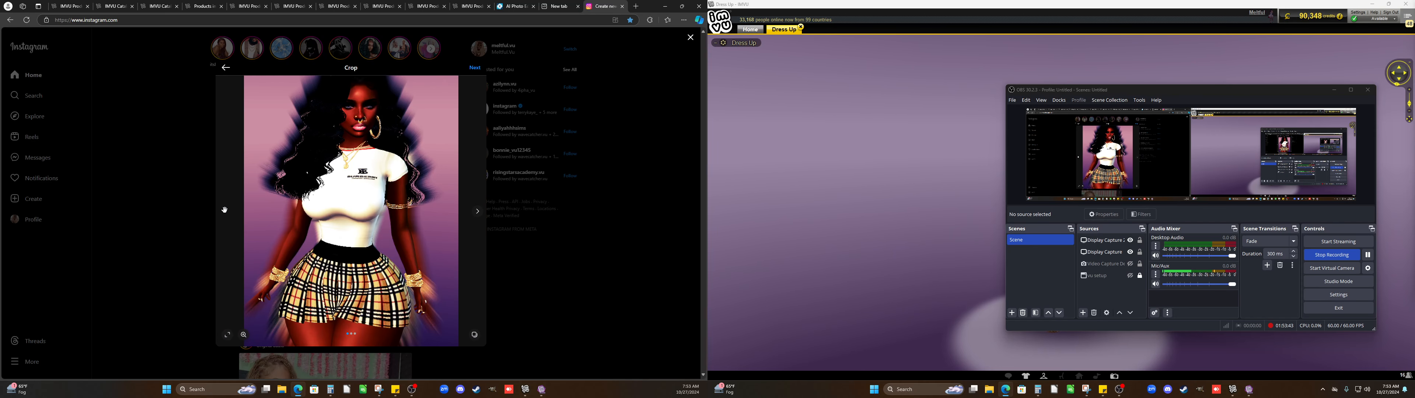
click(477, 211)
click(477, 213)
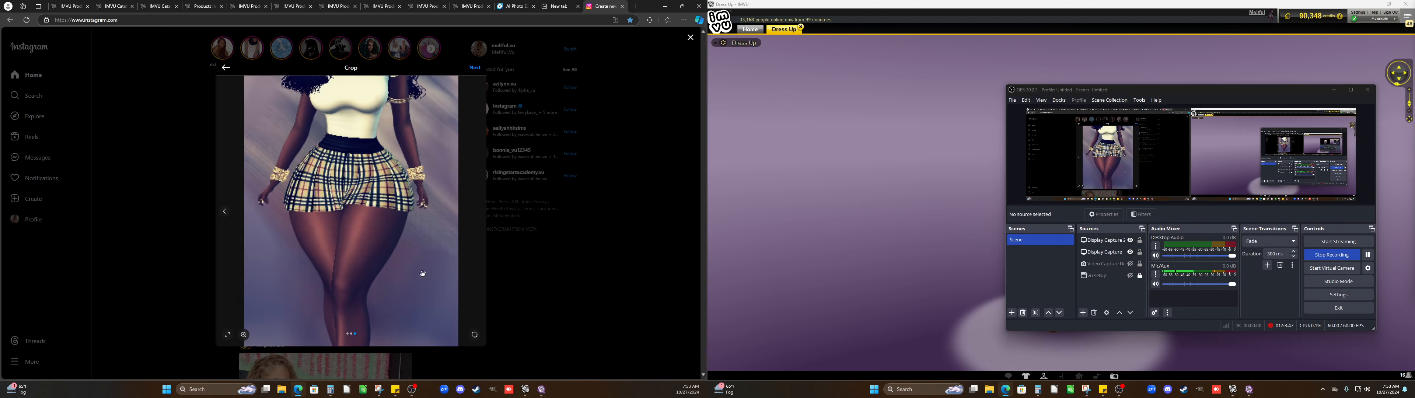
Set the last photo's crop ratio to 16:9, reposition it to show the white top, and continue to the caption page
drag(373, 217, 371, 226)
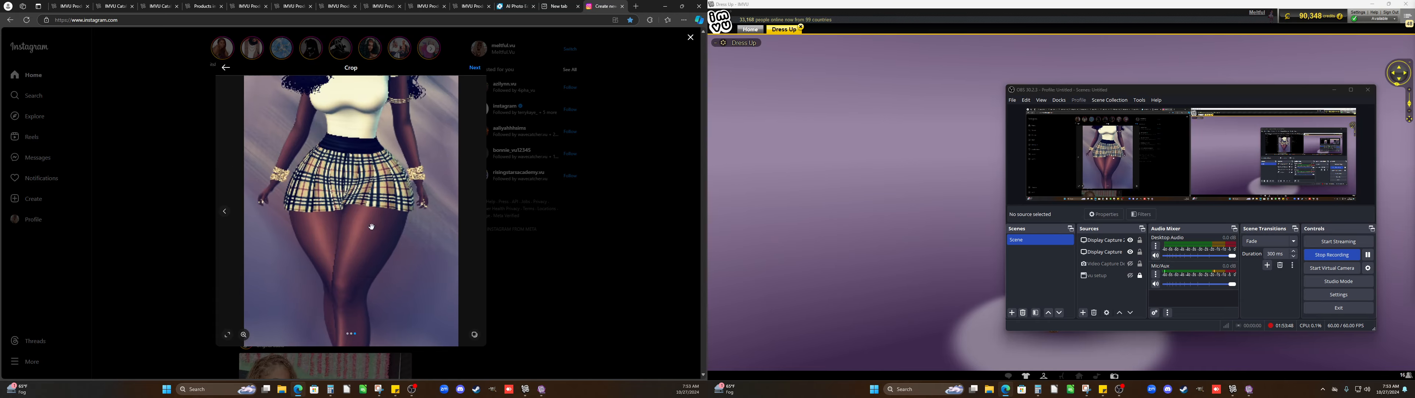
click(228, 339)
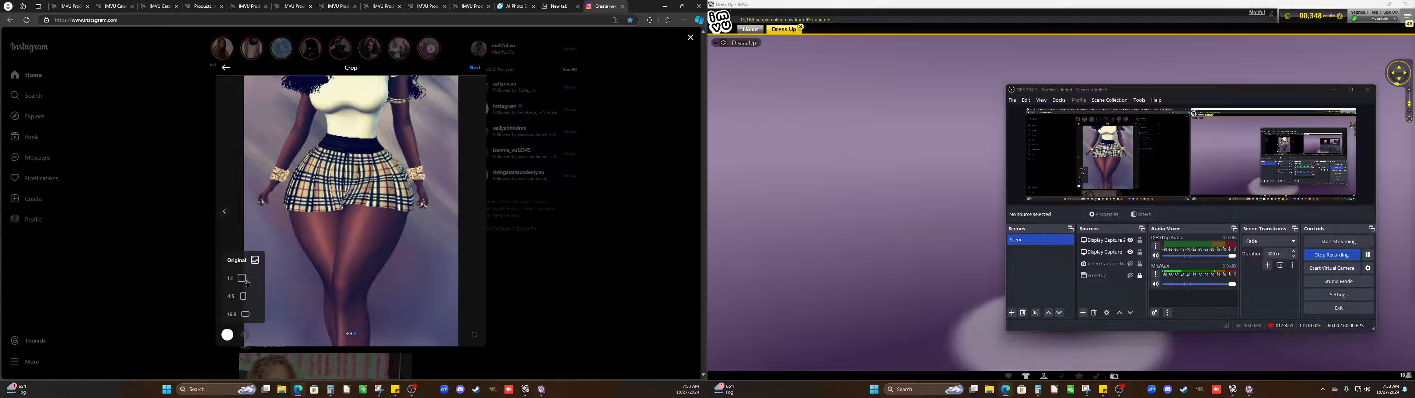
click(245, 298)
click(279, 323)
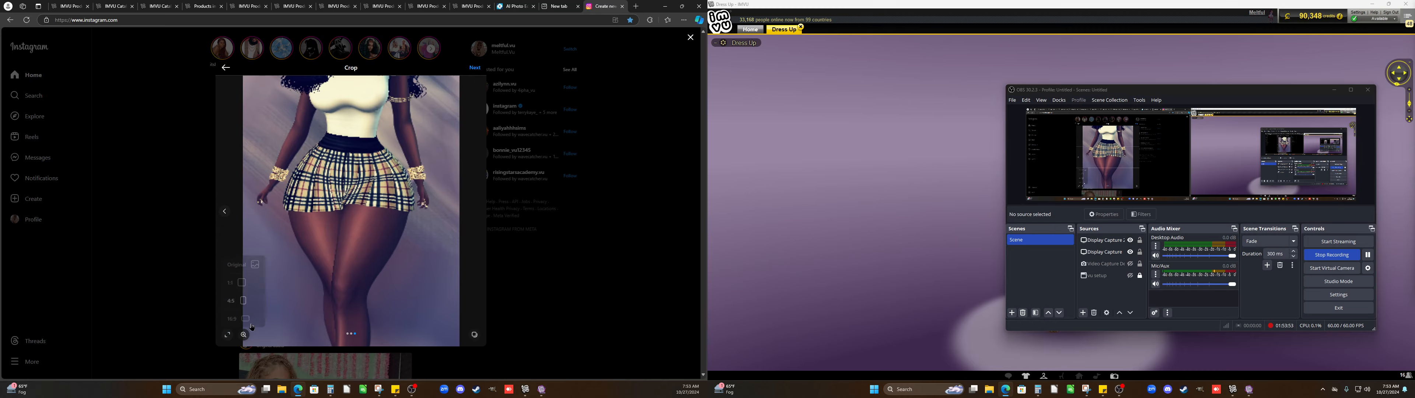
click(228, 335)
click(245, 281)
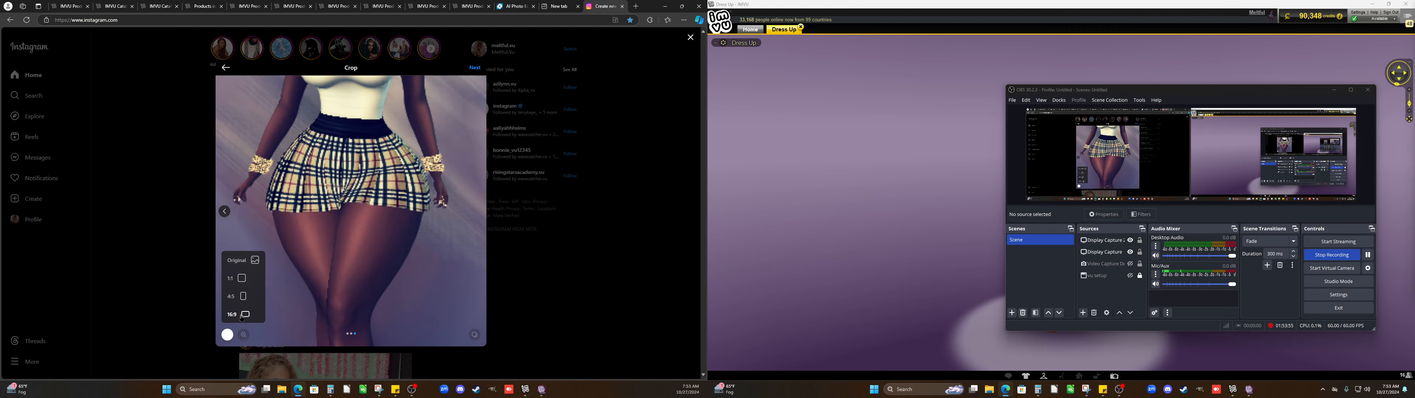
drag(341, 264, 334, 329)
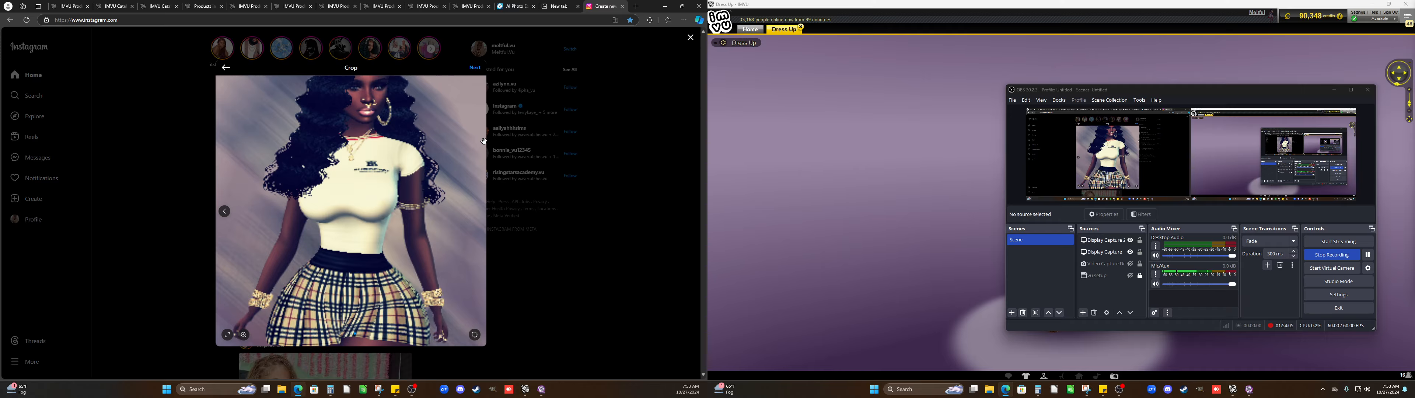
click(476, 69)
click(533, 67)
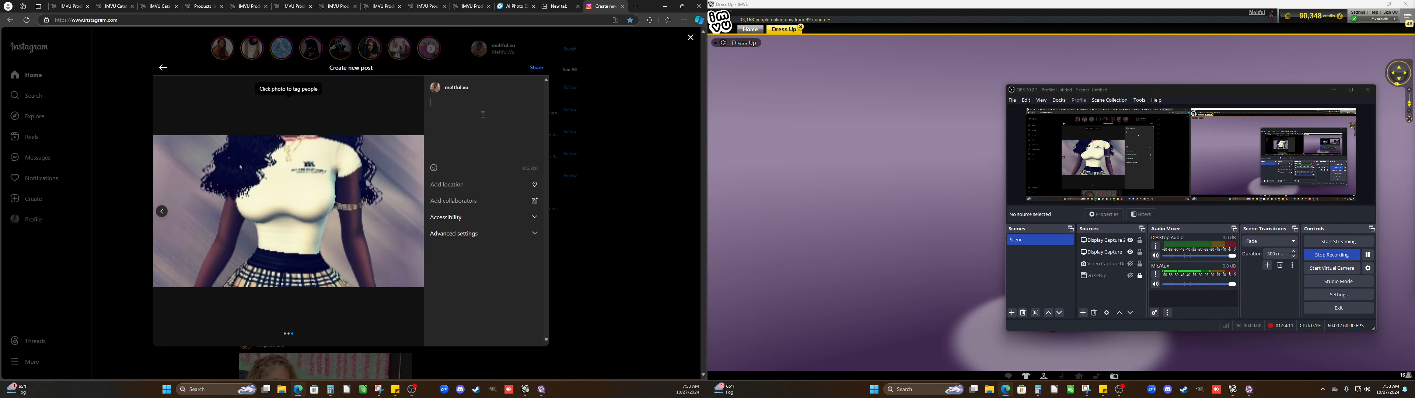
Open the Sticky Notes caption list and copy the "New fit in the show" caption with its #imvu hashtag line
click(1103, 390)
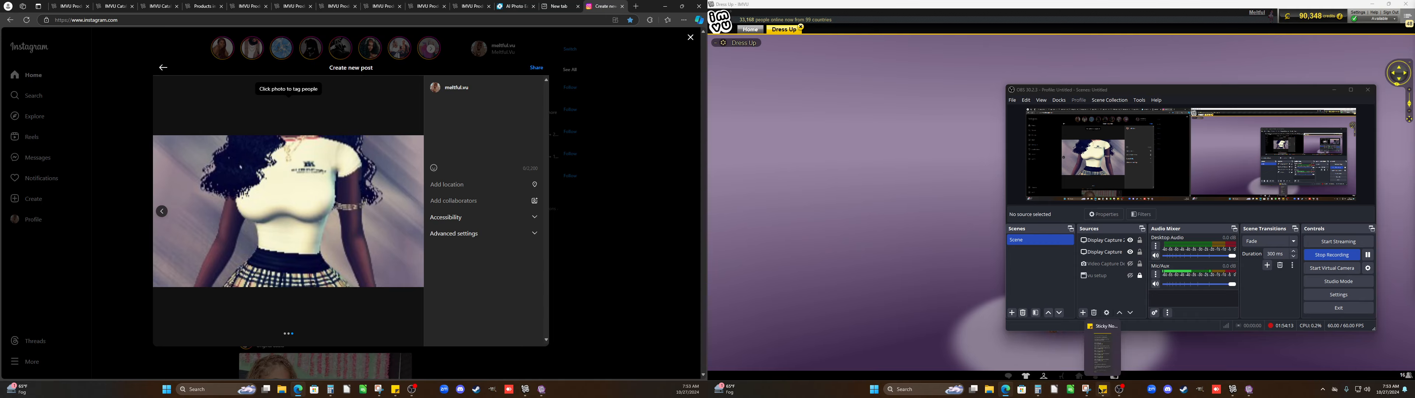
drag(45, 232, 1192, 89)
scroll(1172, 170, down, 10)
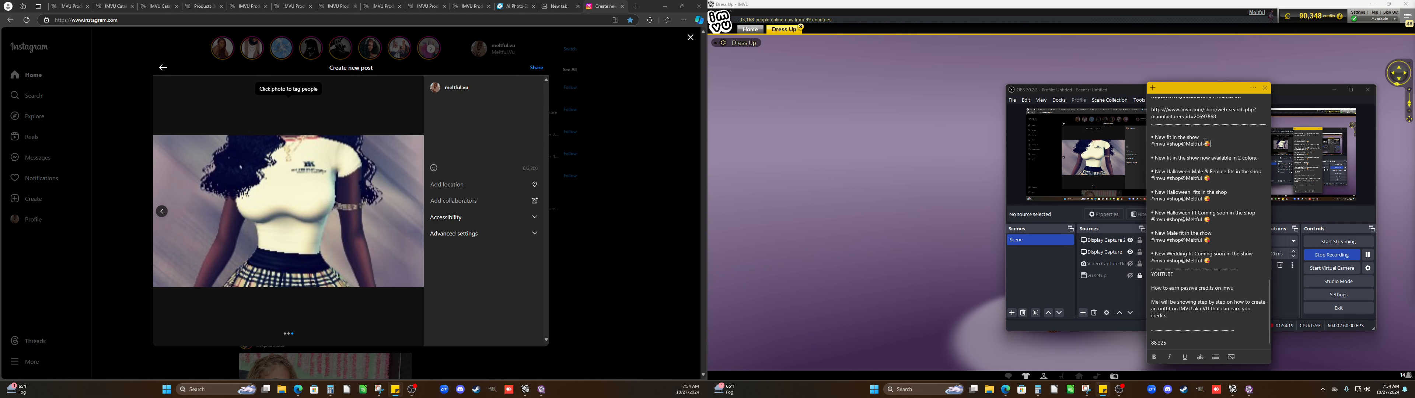
drag(1210, 143, 1155, 137)
key(ctrl+c)
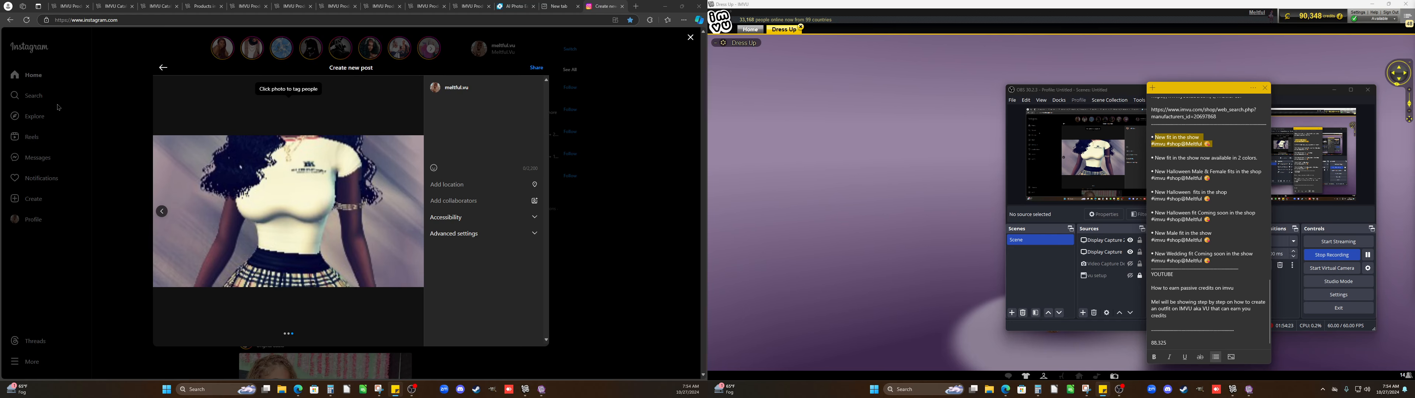
Paste the copied caption into the Instagram post, share it, and close the post dialog
click(438, 116)
key(ctrl+v)
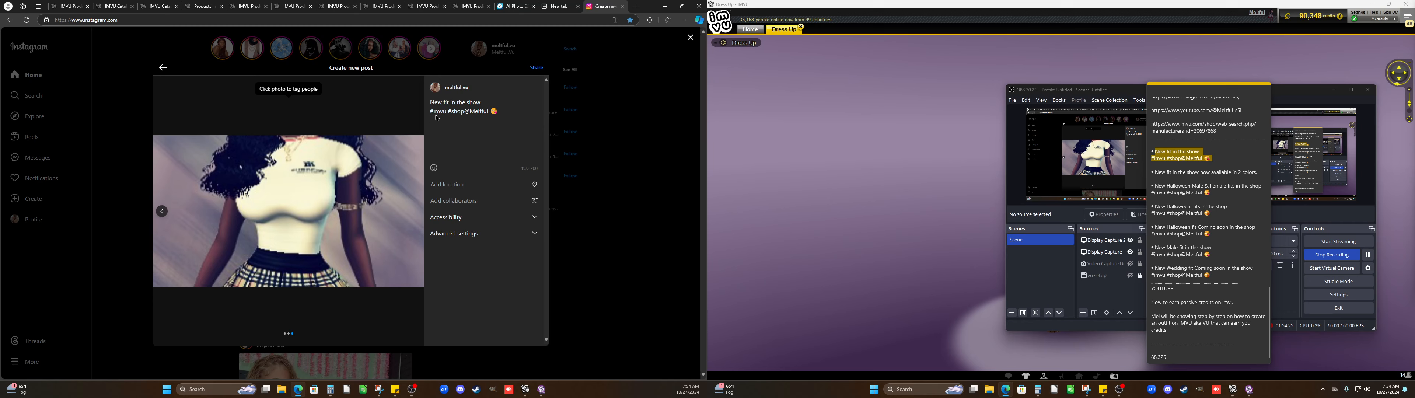
click(549, 68)
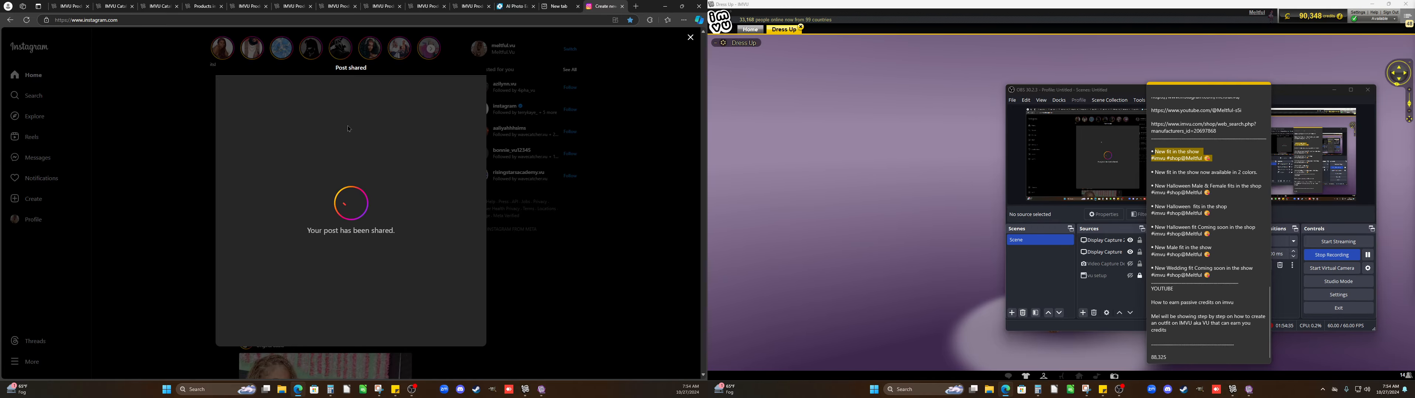
click(691, 37)
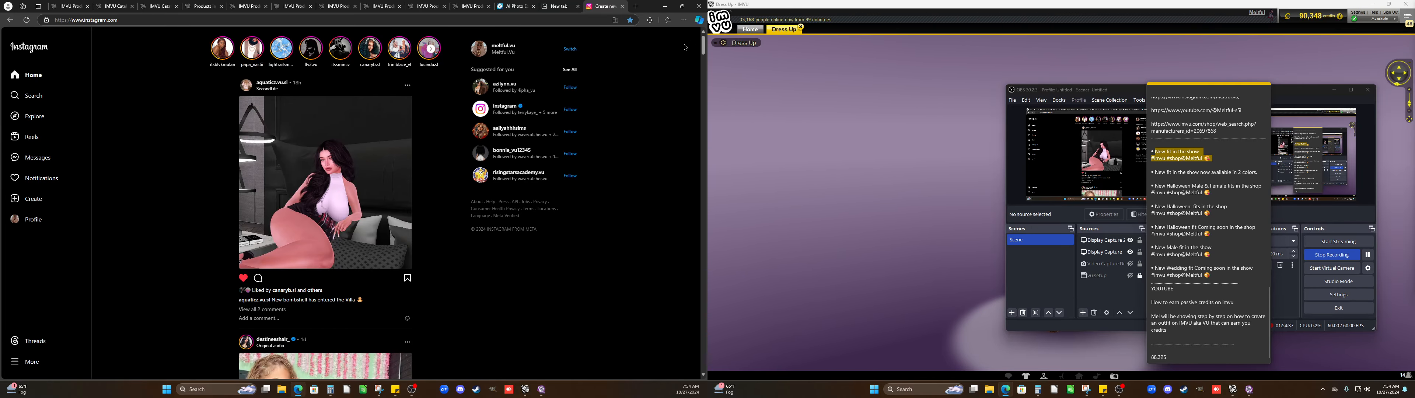
Start a new post with the seven screenshots in the second-to-last row of the Edit pics folder
click(30, 198)
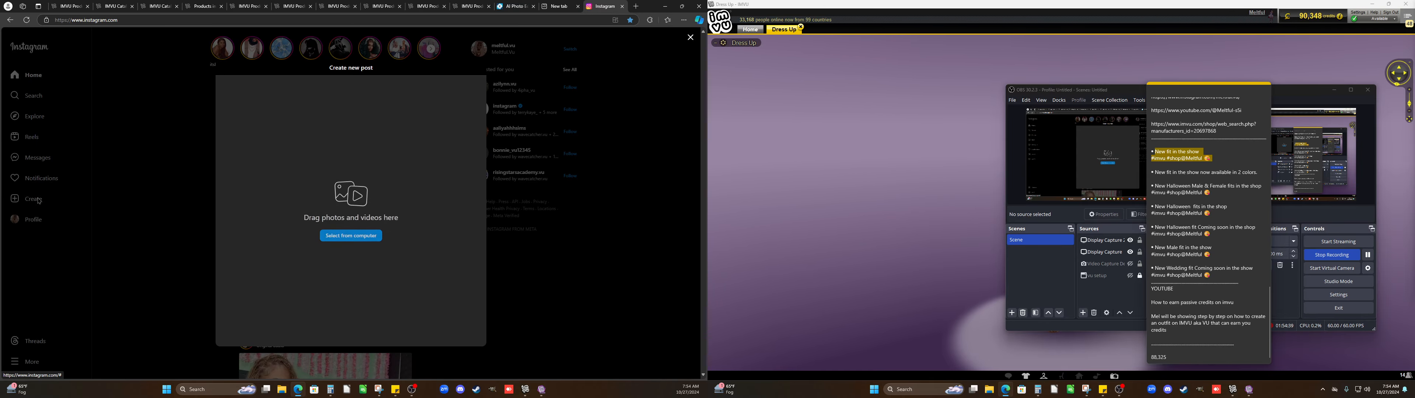
click(333, 237)
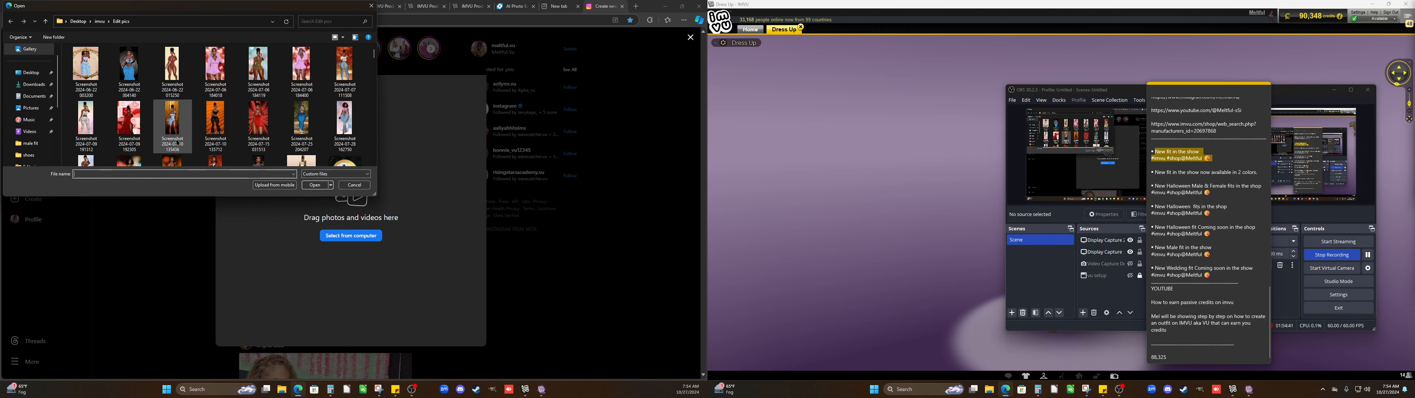
scroll(169, 132, down, 5)
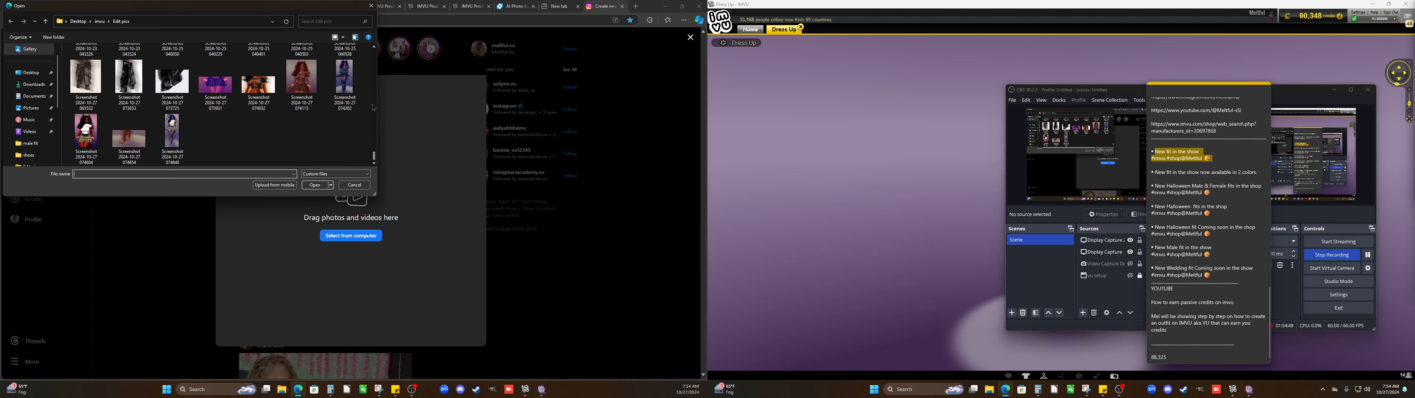
click(326, 109)
drag(322, 108, 86, 93)
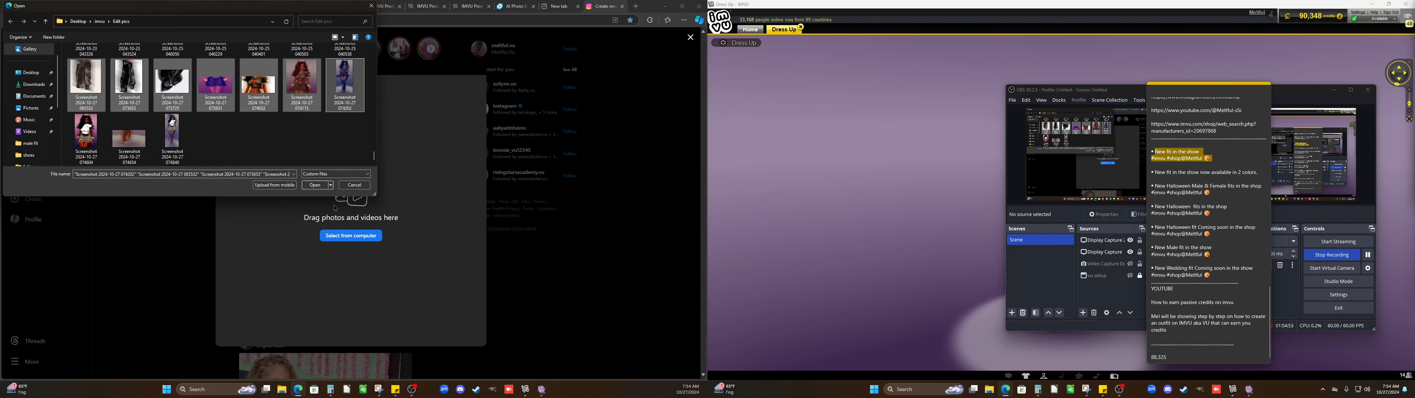
click(314, 185)
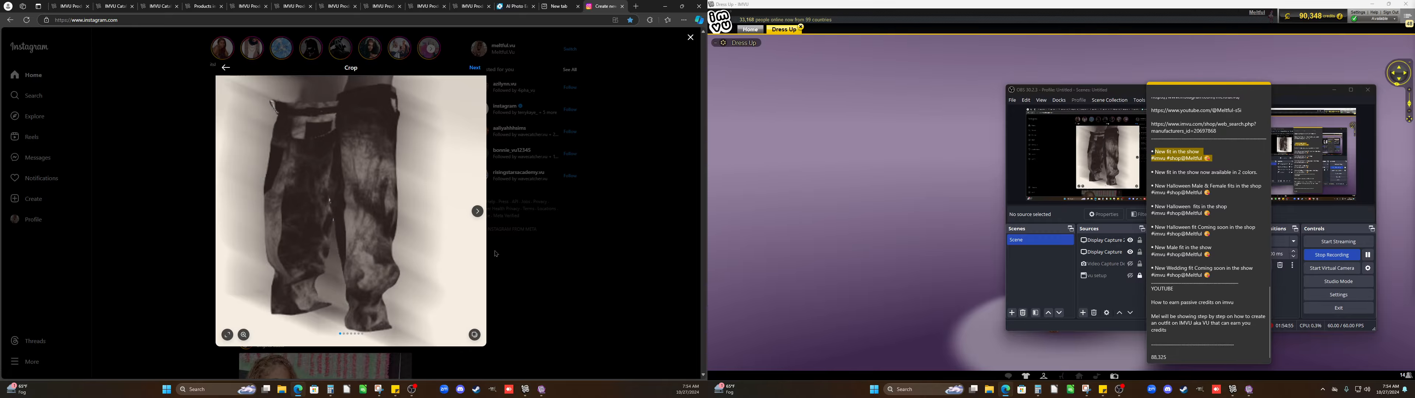
Set the crop ratio to 16:9 on the first pants photo and to 4:5 on the second, and advance to the blue skirt photo
click(227, 335)
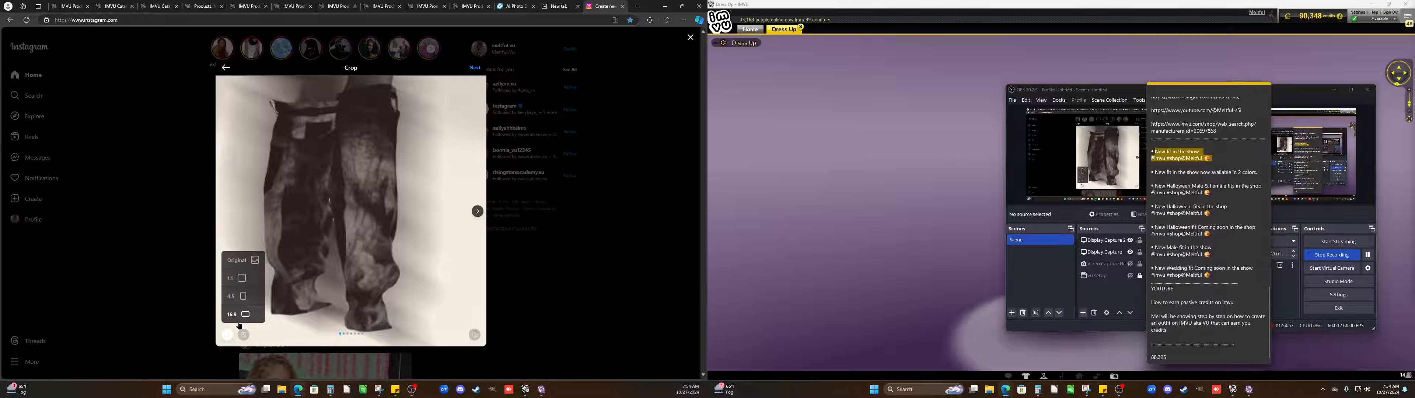
click(477, 211)
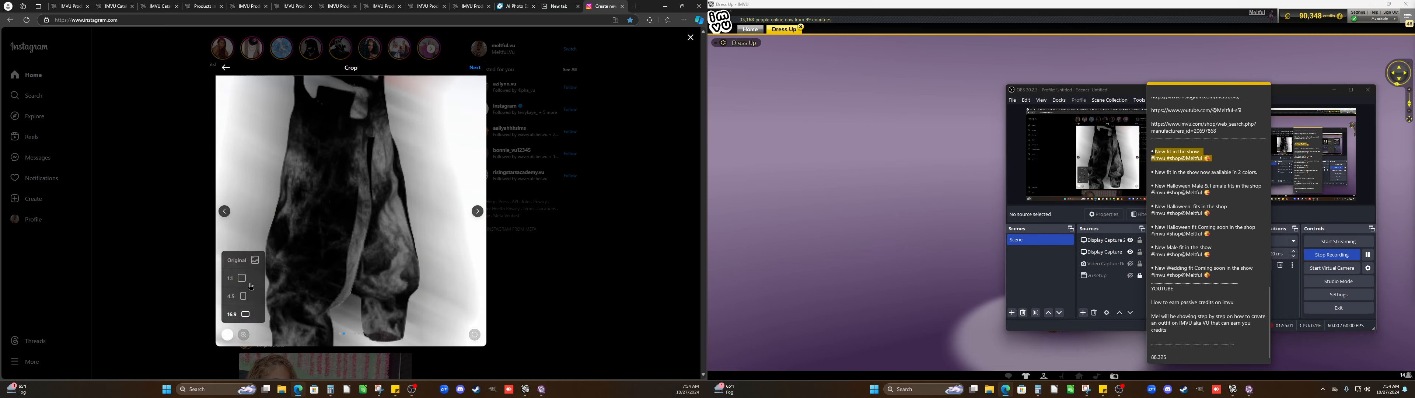
click(252, 266)
drag(336, 290, 344, 235)
click(228, 334)
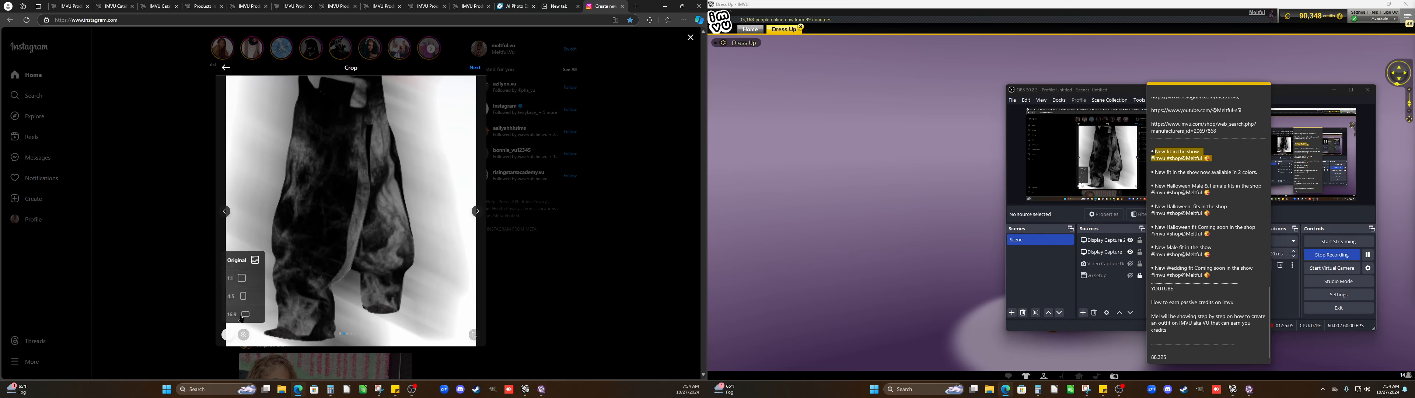
click(242, 296)
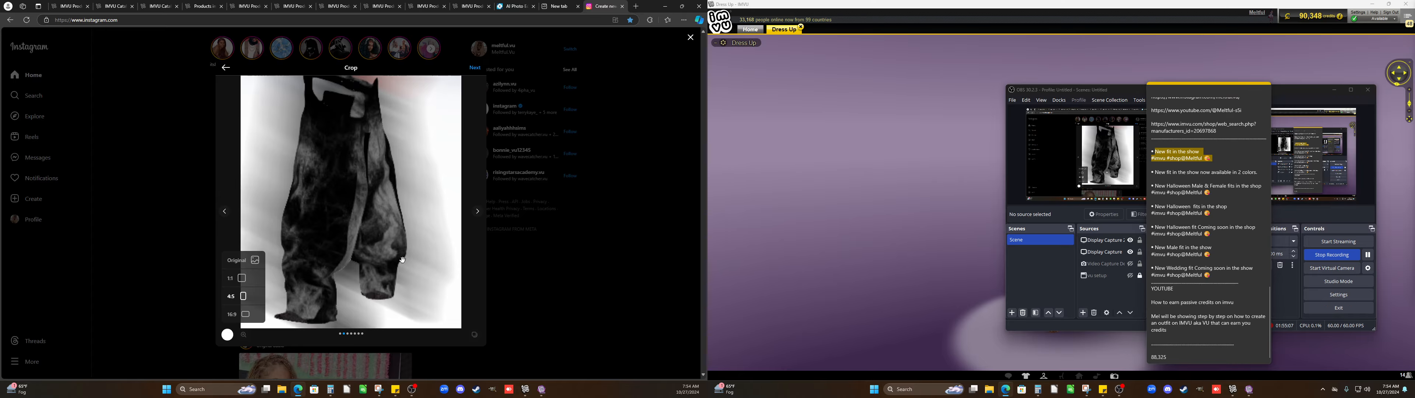
click(476, 211)
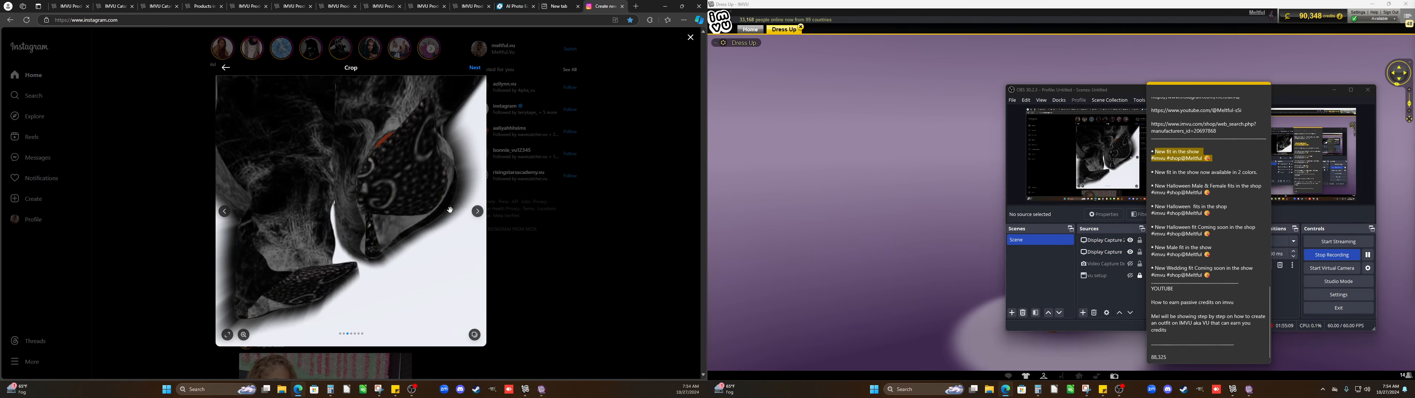
click(477, 212)
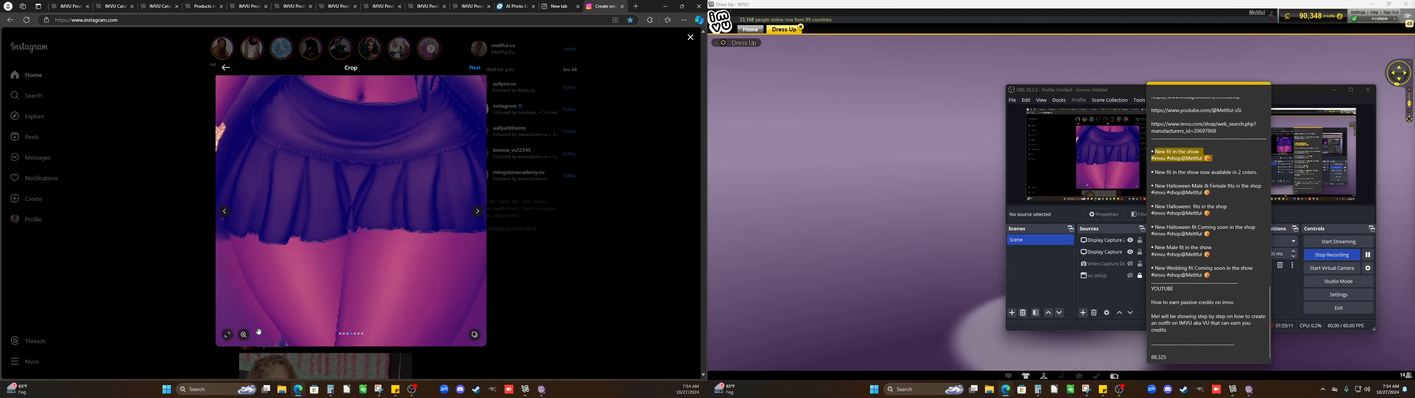
Set the crop ratio to 16:9 on the blue skirt photo, advance through the remaining photos, and set the last one to Original
click(228, 335)
click(247, 317)
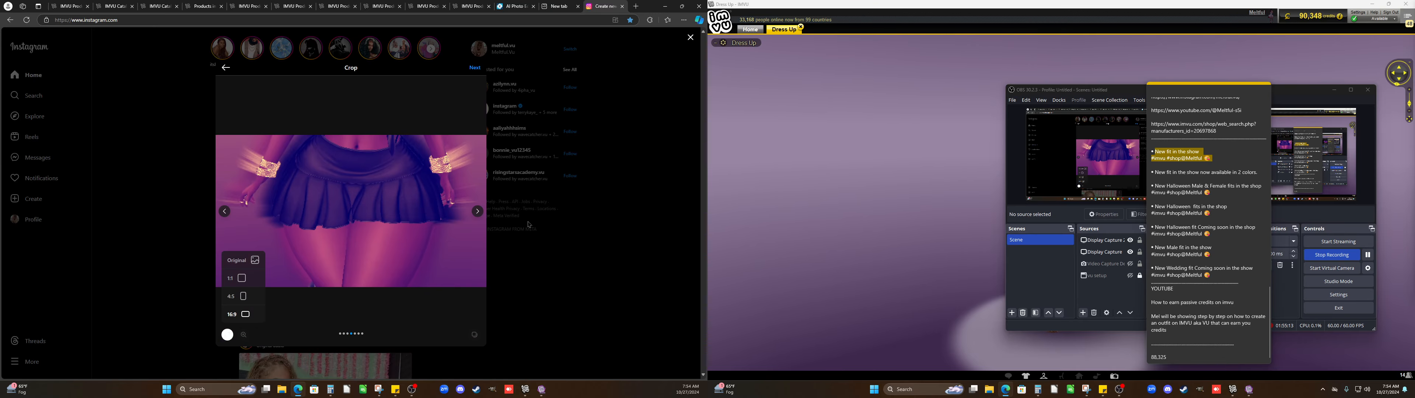
click(477, 213)
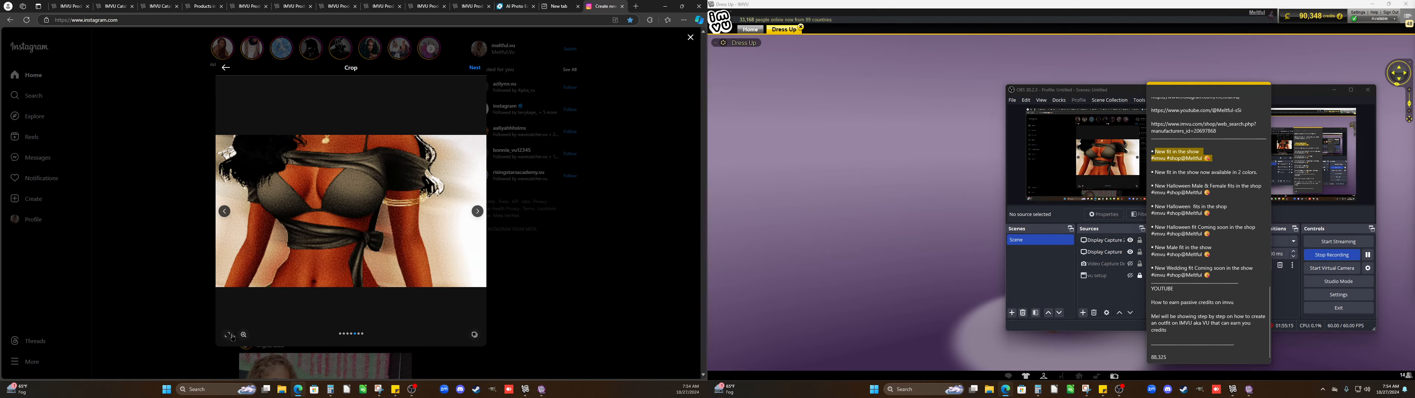
click(227, 334)
click(478, 212)
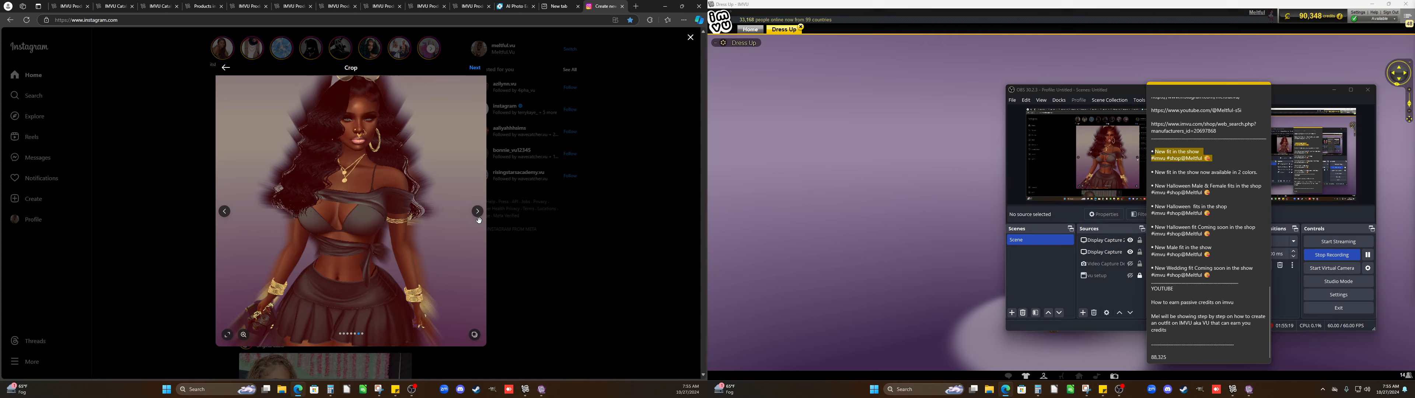
click(479, 212)
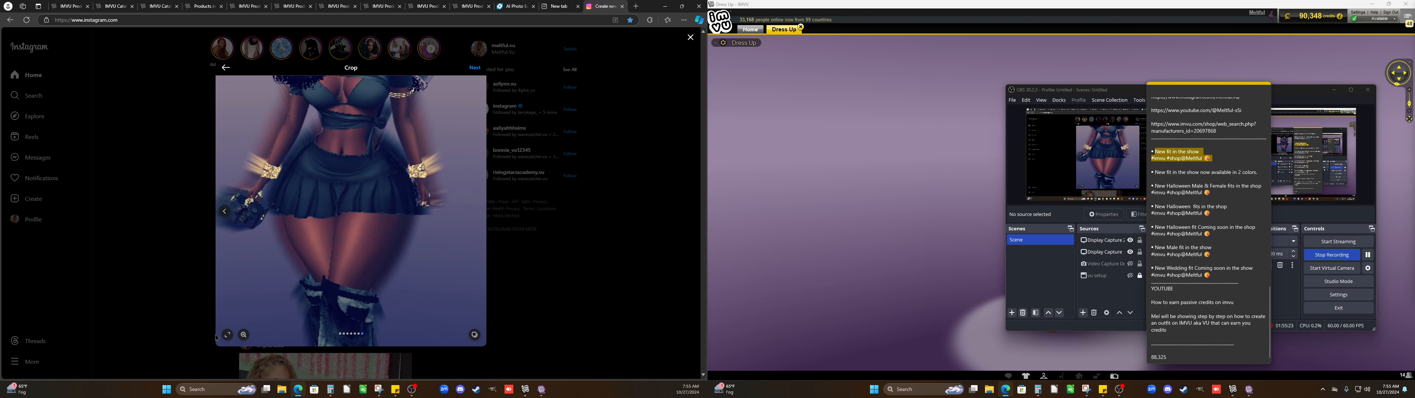
click(227, 335)
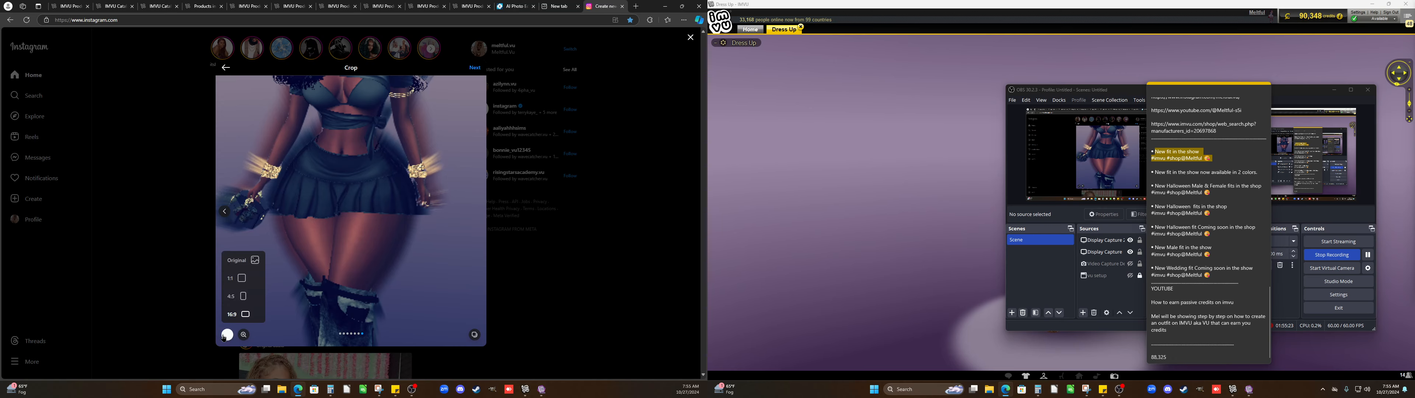
click(250, 267)
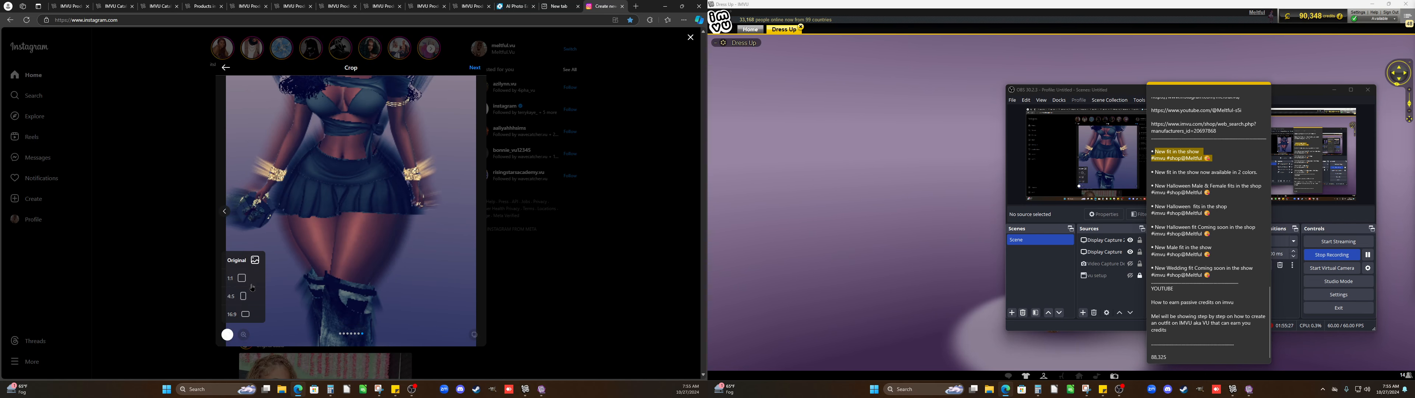
Continue without a filter, add the copied "New fit in the show" caption with its #imvu hashtag line, share the post, and close the dialog
click(476, 66)
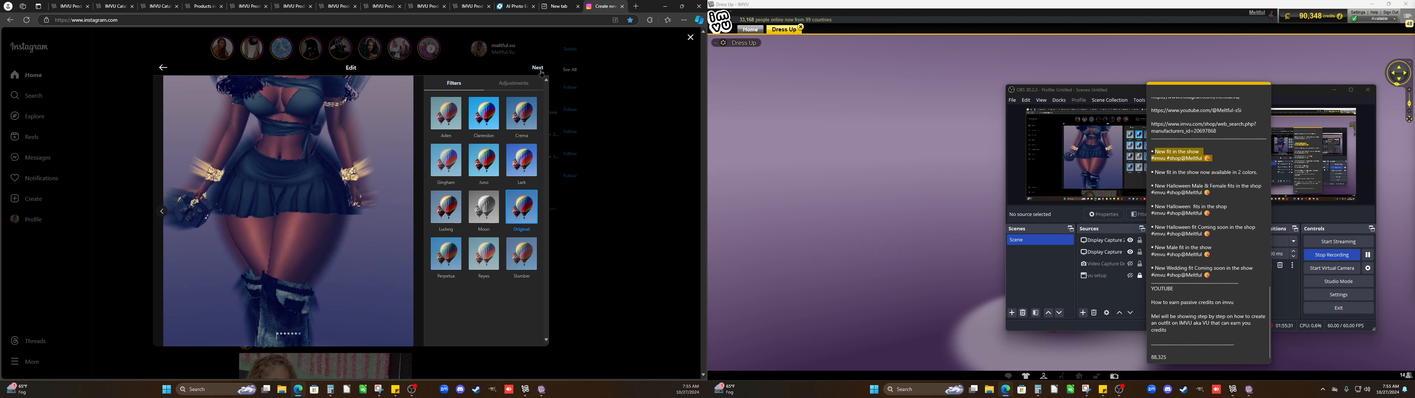
click(538, 67)
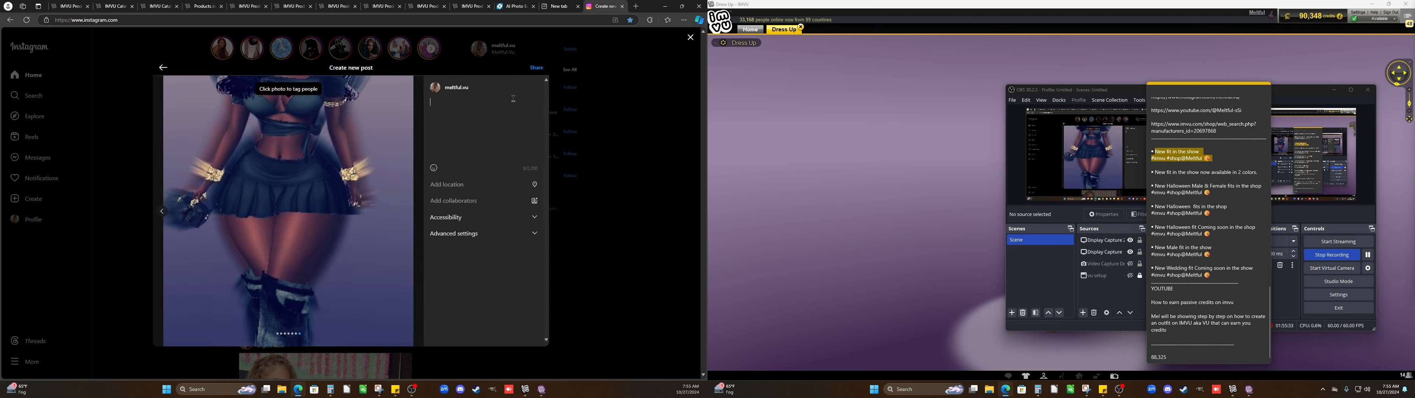
key(ctrl+v)
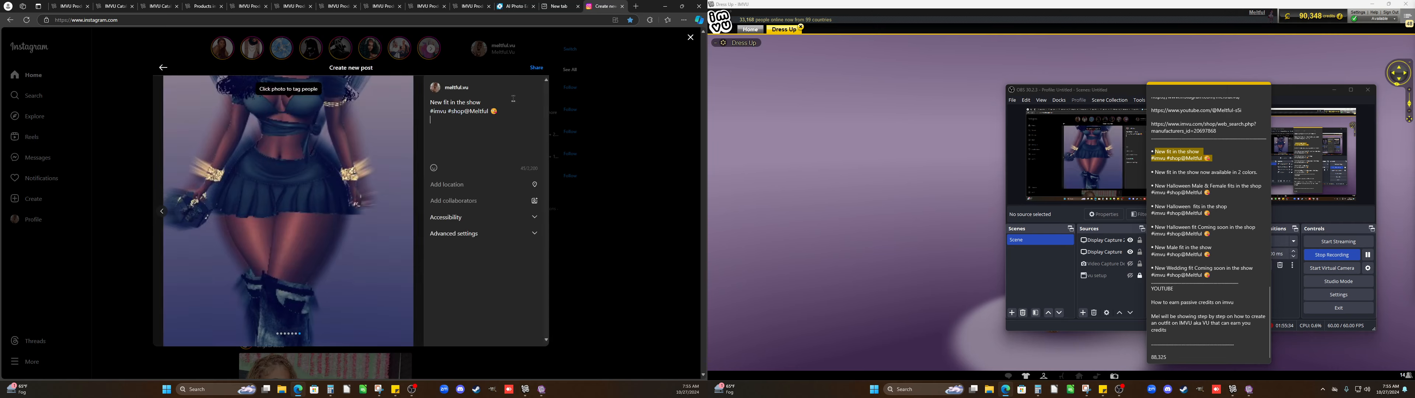
click(536, 68)
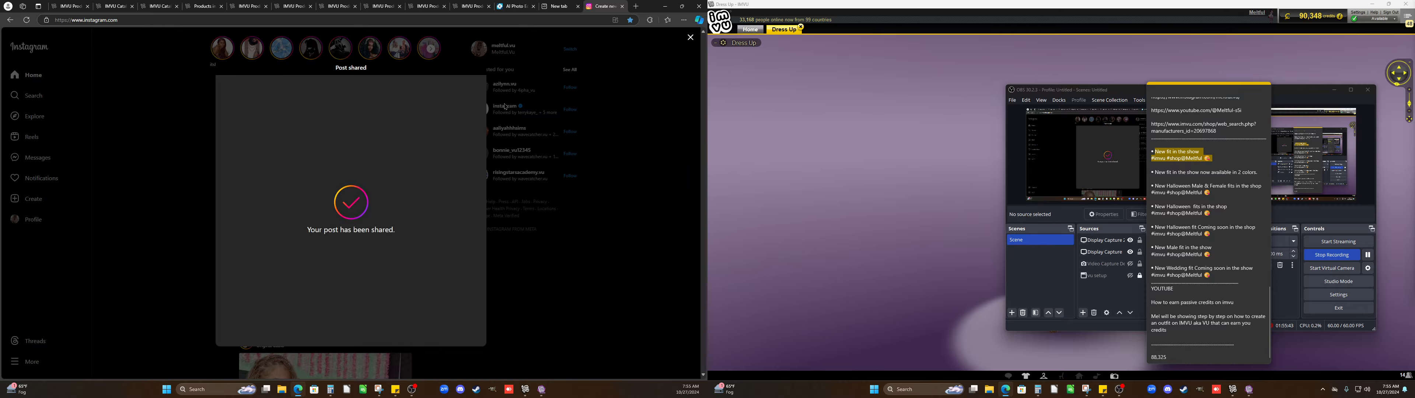
click(691, 38)
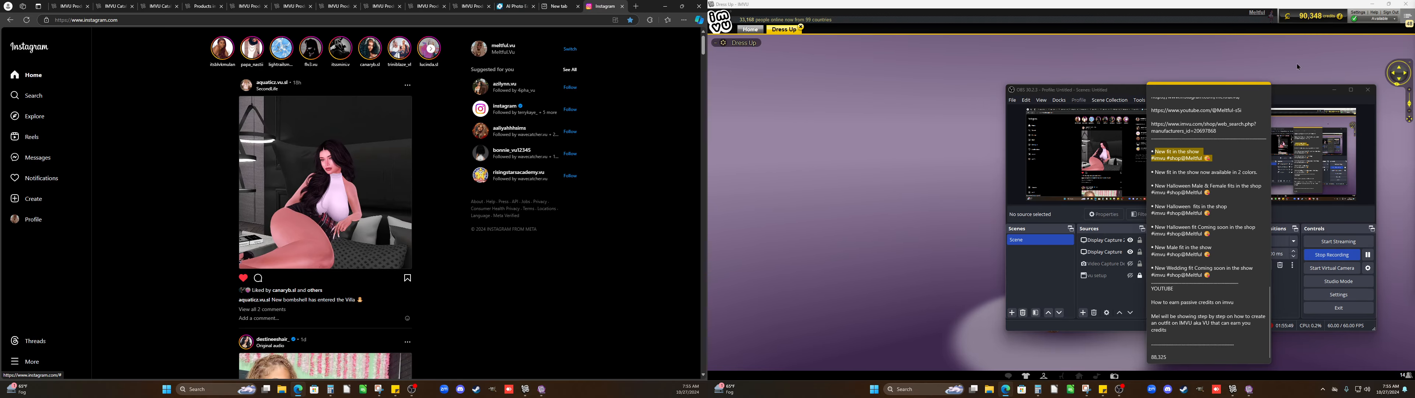
View and close the first story in the feed, and open the account's own Instagram profile to review its posts grid
click(222, 48)
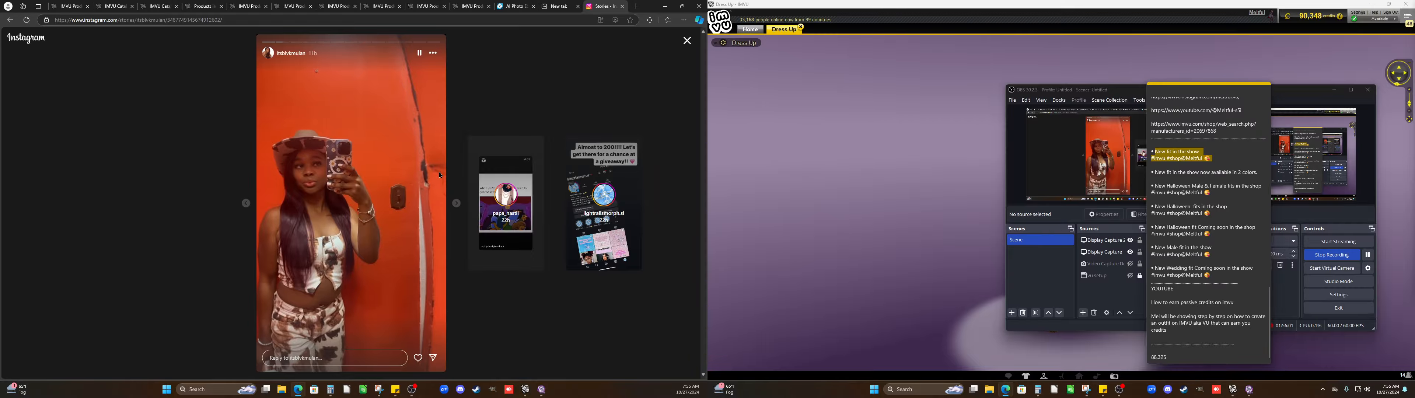
click(693, 40)
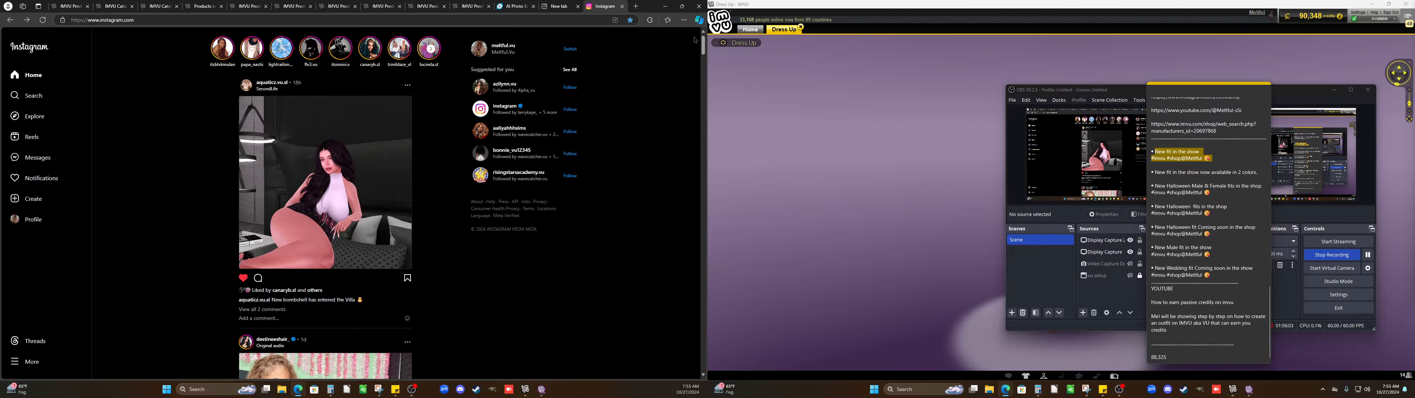
click(32, 221)
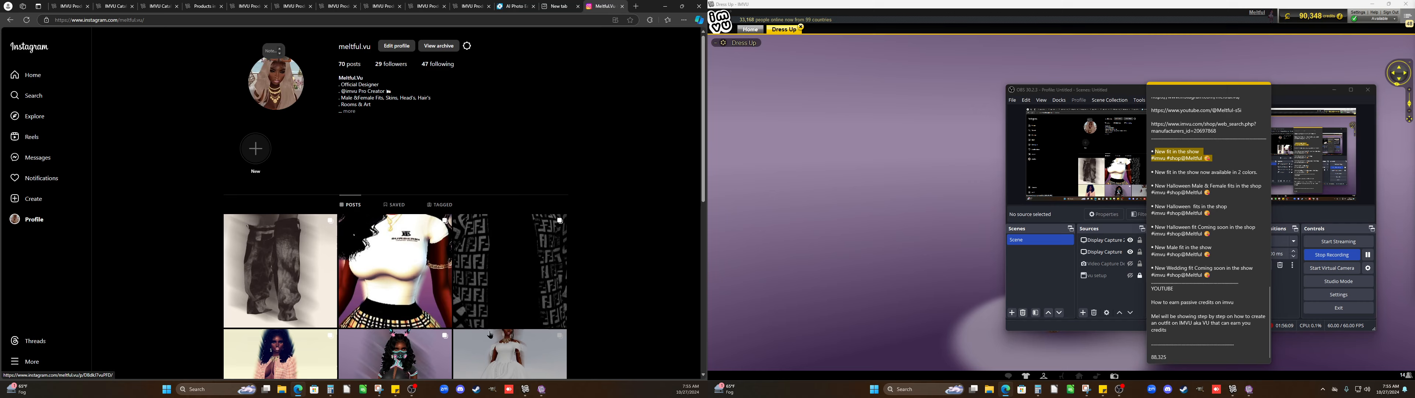
scroll(335, 295, down, 2)
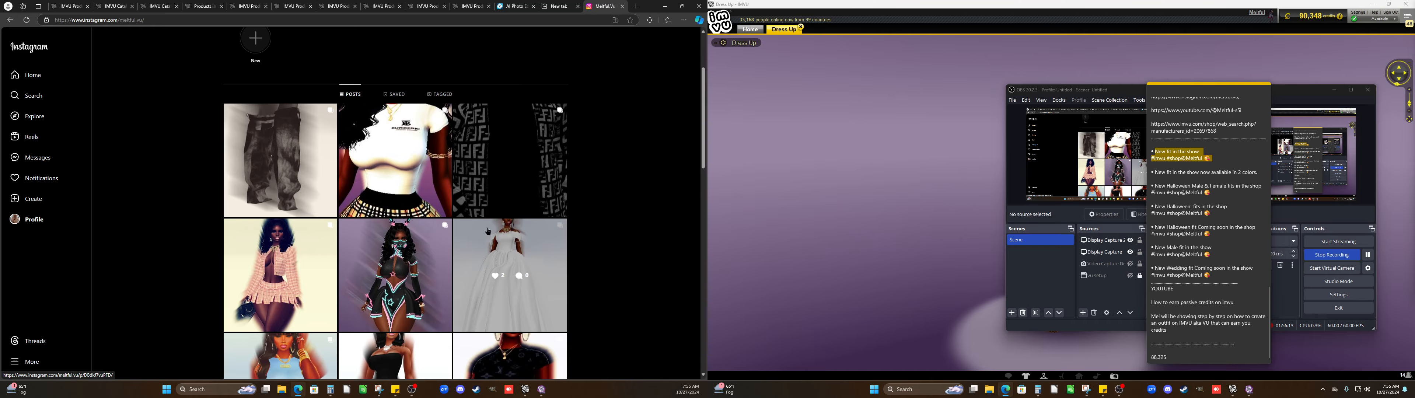
Move the Sticky Notes caption list to the other monitor, beside the Instagram posts grid
click(1202, 152)
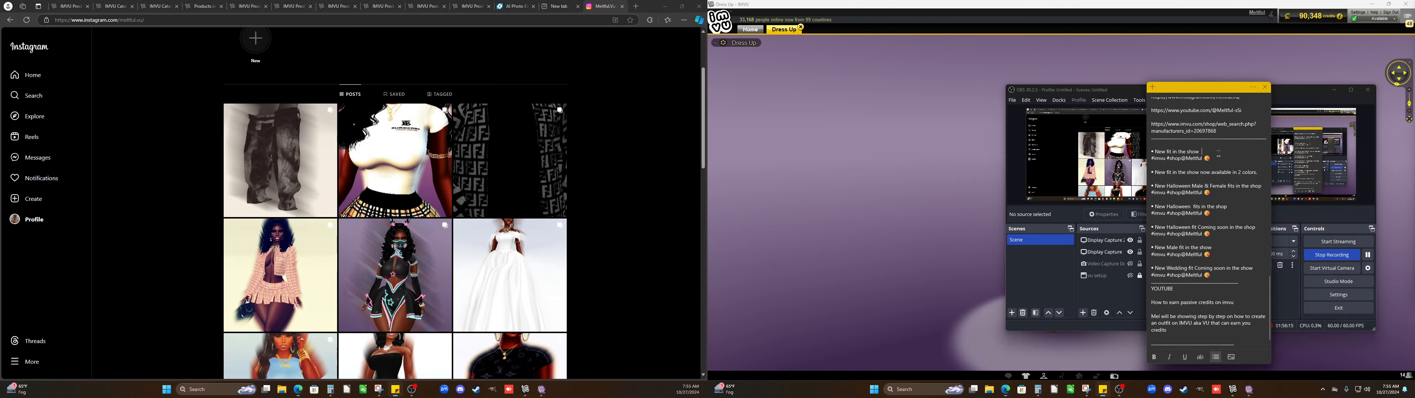
drag(1212, 91, 138, 86)
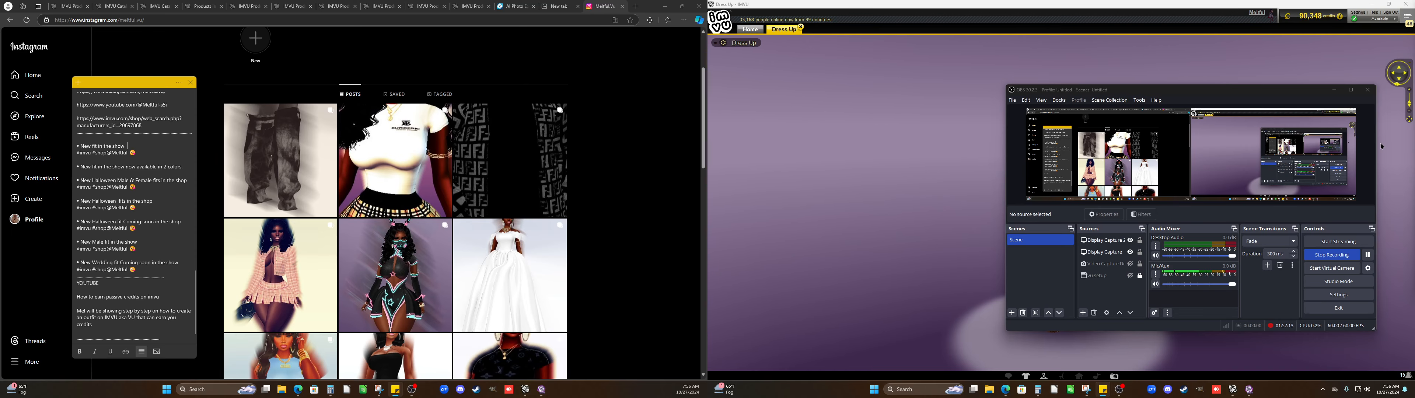
Open YouTube in a new browser tab, go to the signed-in account's channel, and open its Videos section
click(636, 6)
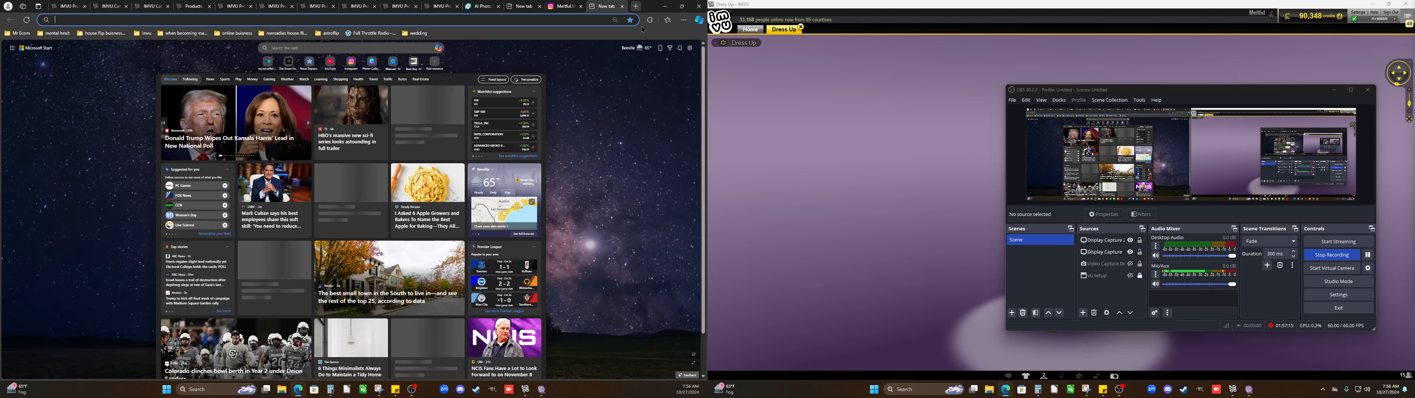
click(483, 6)
click(602, 6)
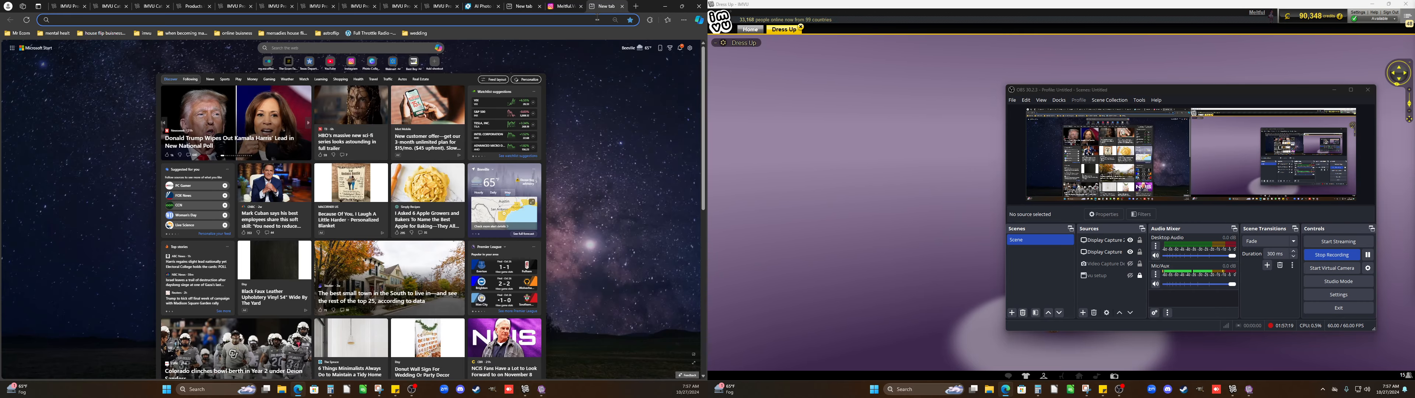
click(331, 61)
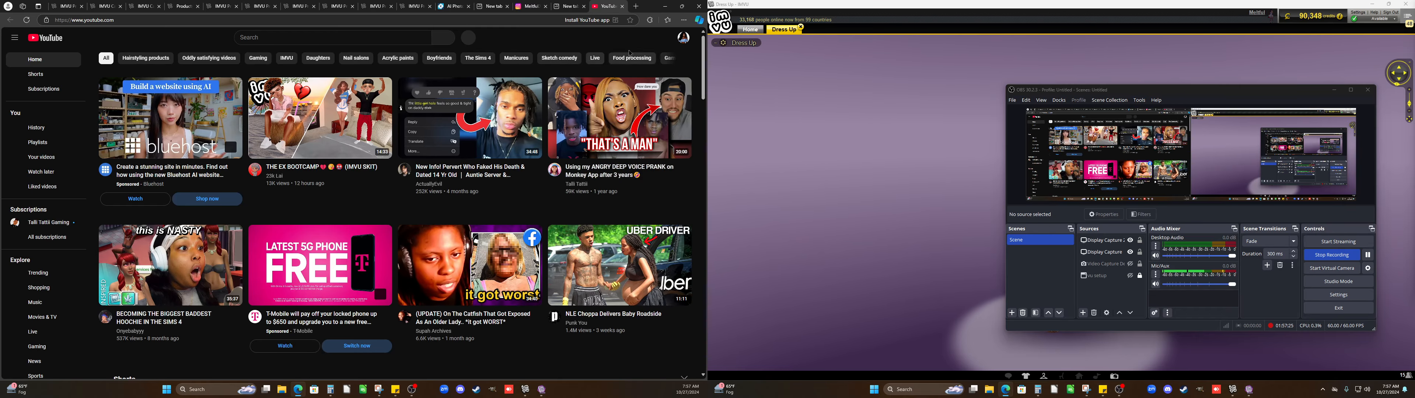
click(683, 38)
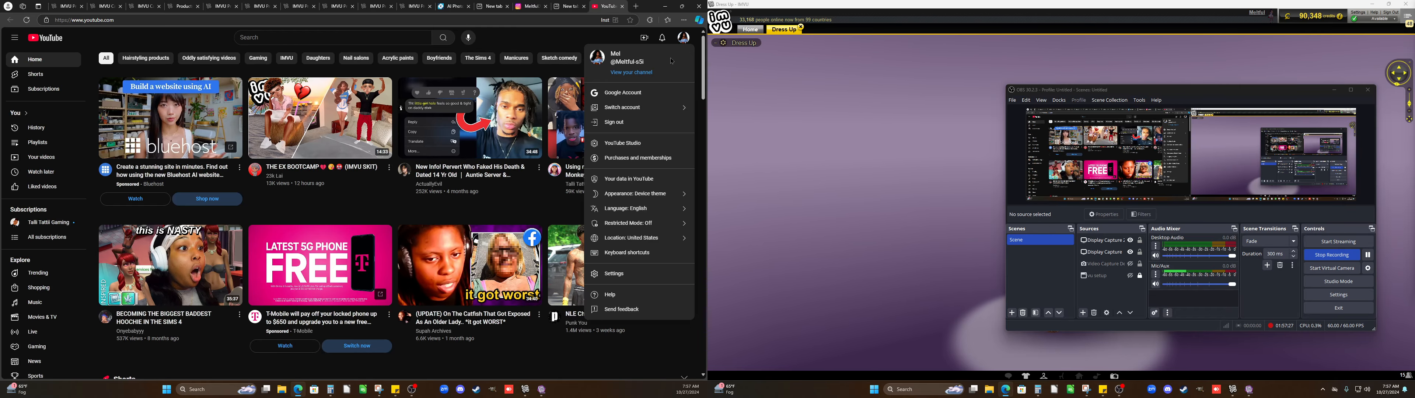
click(632, 72)
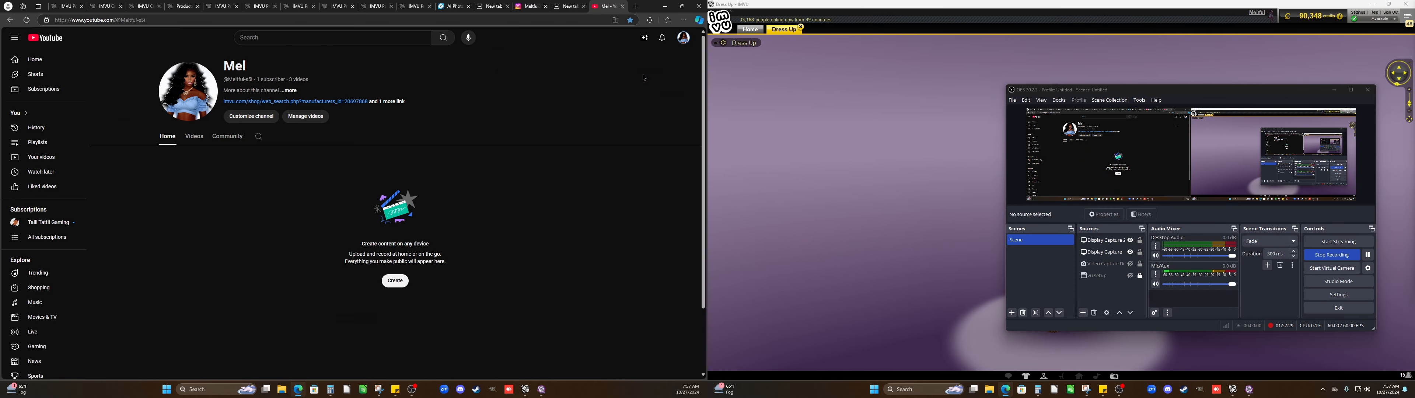
click(193, 137)
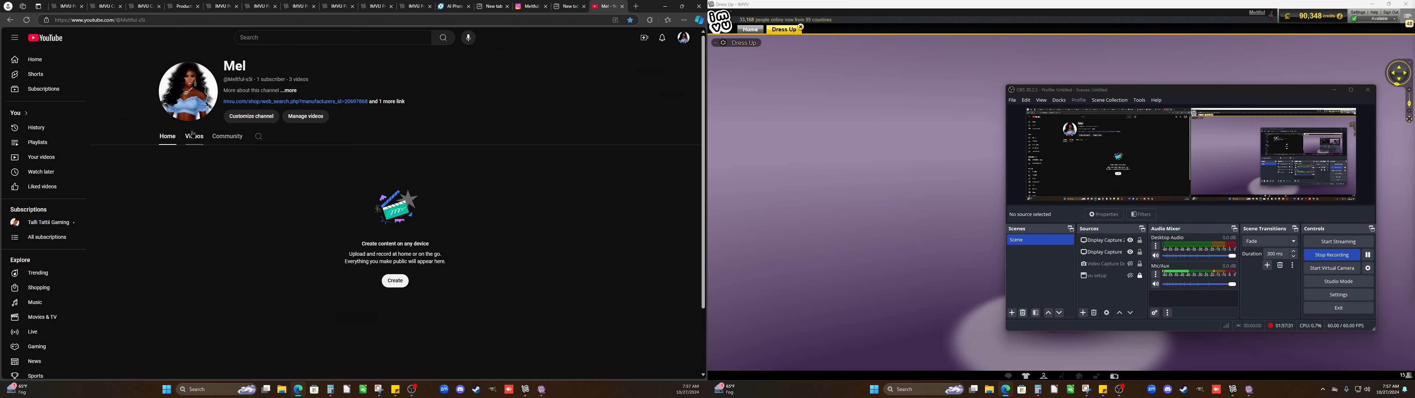